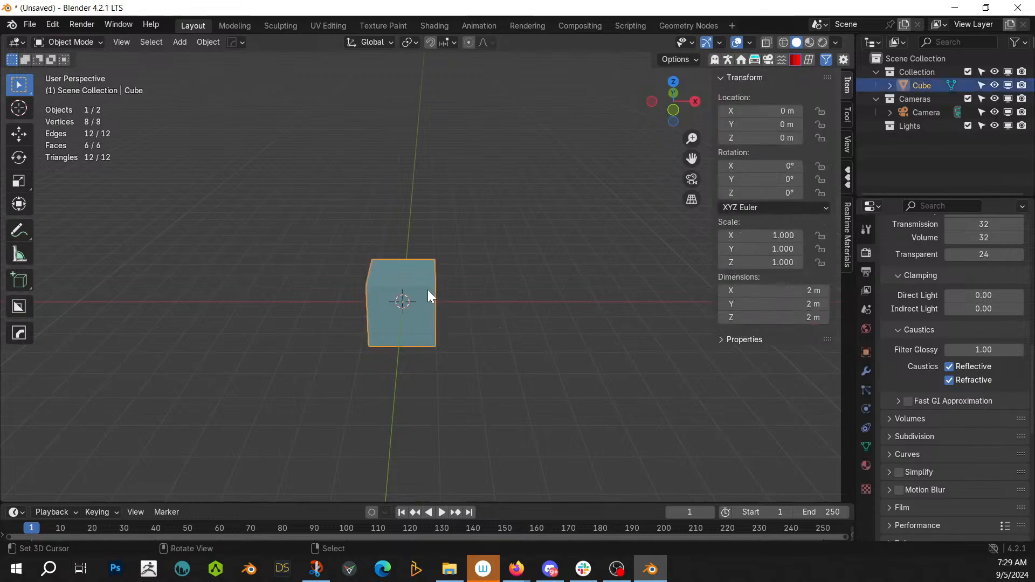
Step: Delete the default cube and add a cylinder mesh in its place
key("Delete")
middle_click_drag(428, 289, 517, 337)
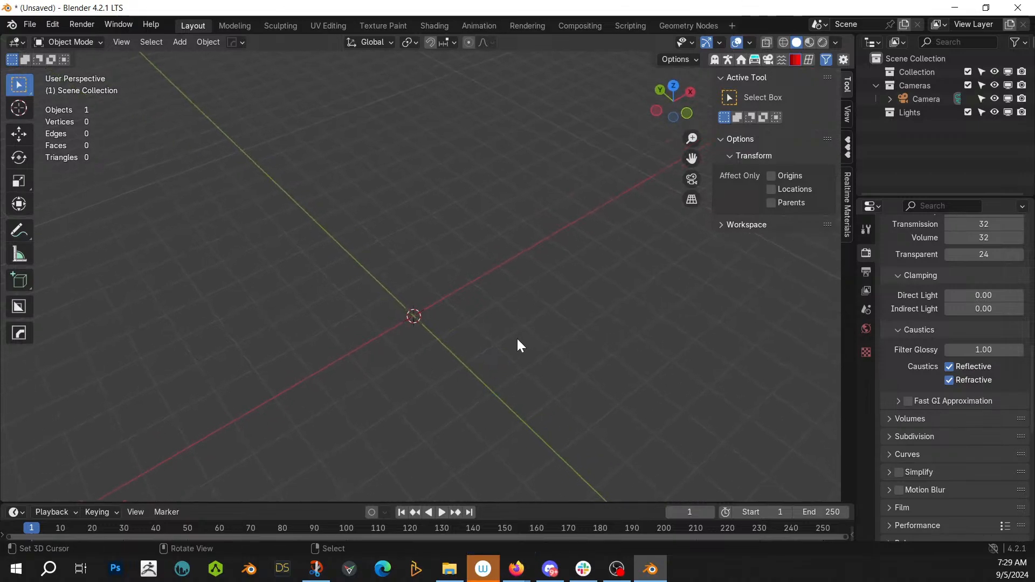
key("shift+a")
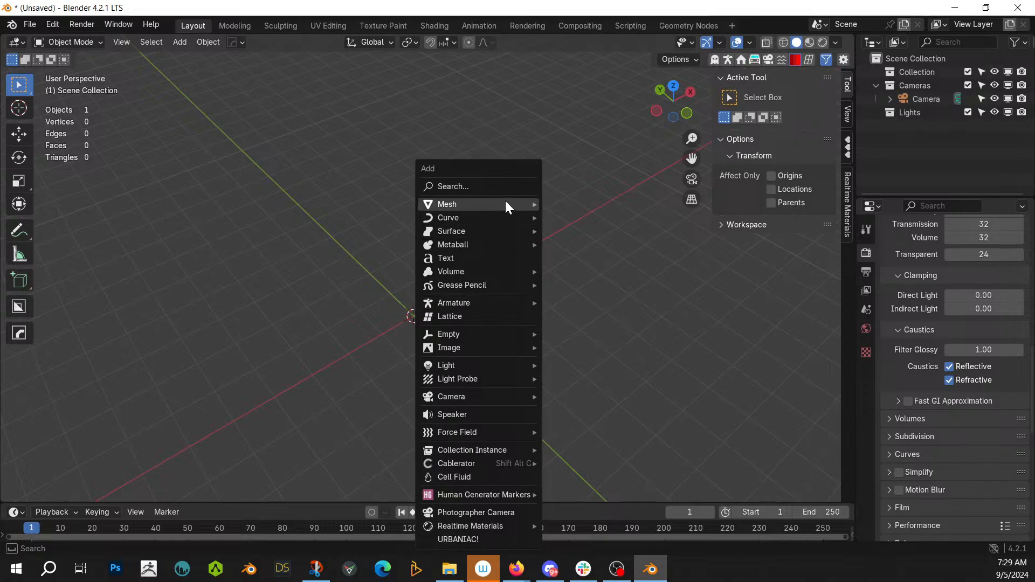
mouse_move(529, 205)
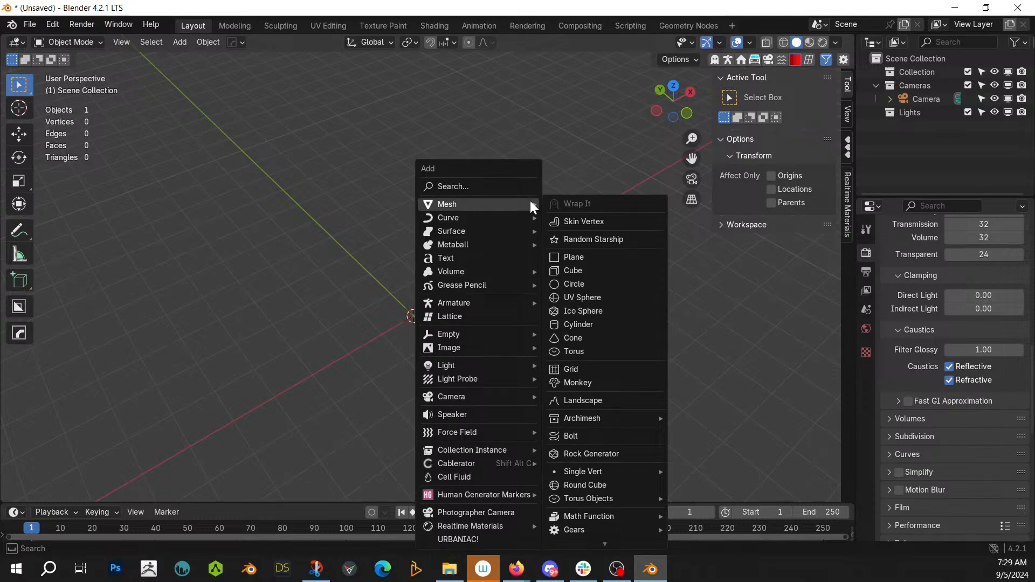
left_click(596, 323)
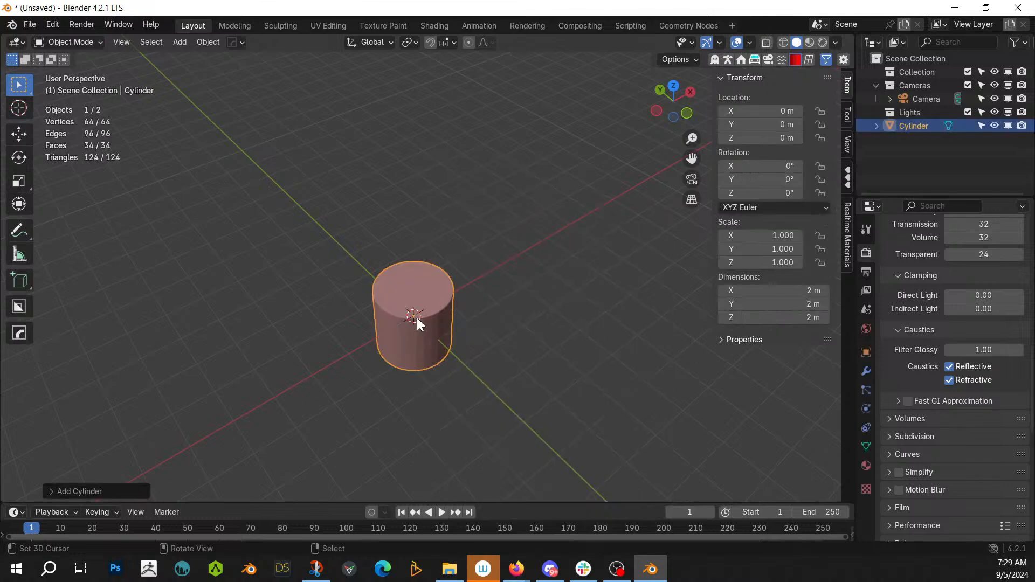
Step: Set the new cylinder to 6 vertices, a radius of 100 m and a depth of 600 m
left_click(54, 492)
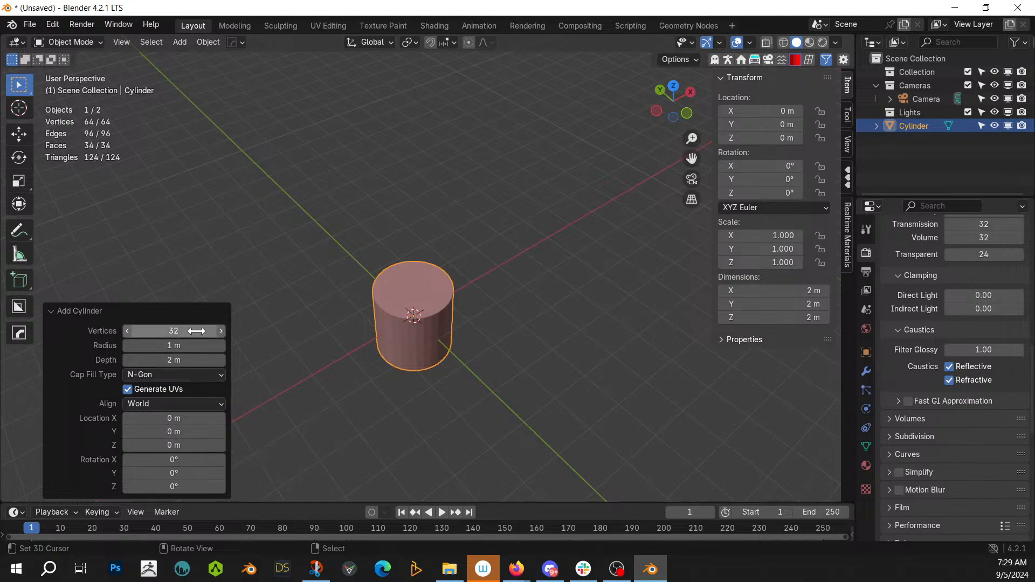
left_click(173, 330)
type("6")
key("Return")
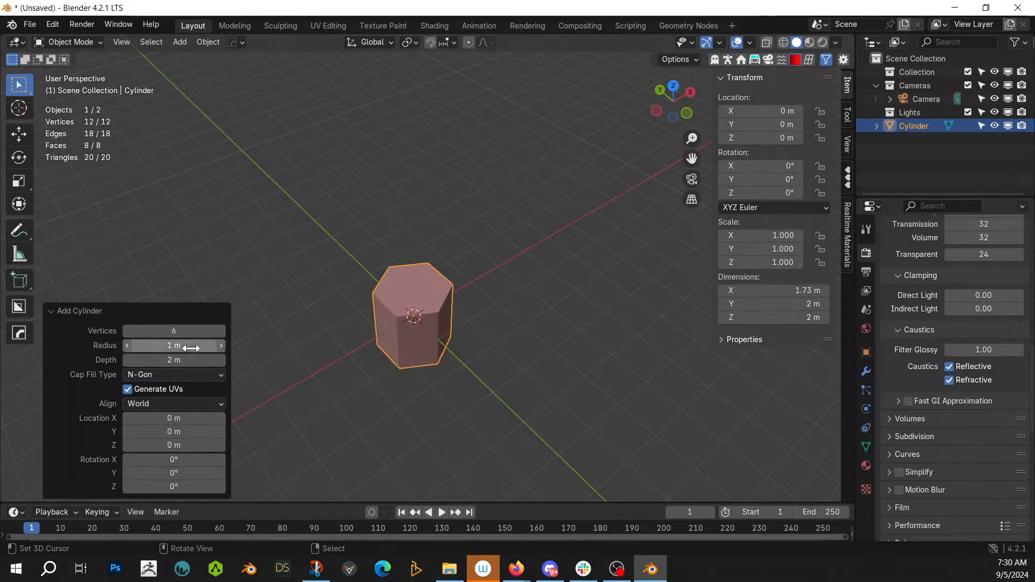
left_click(186, 345)
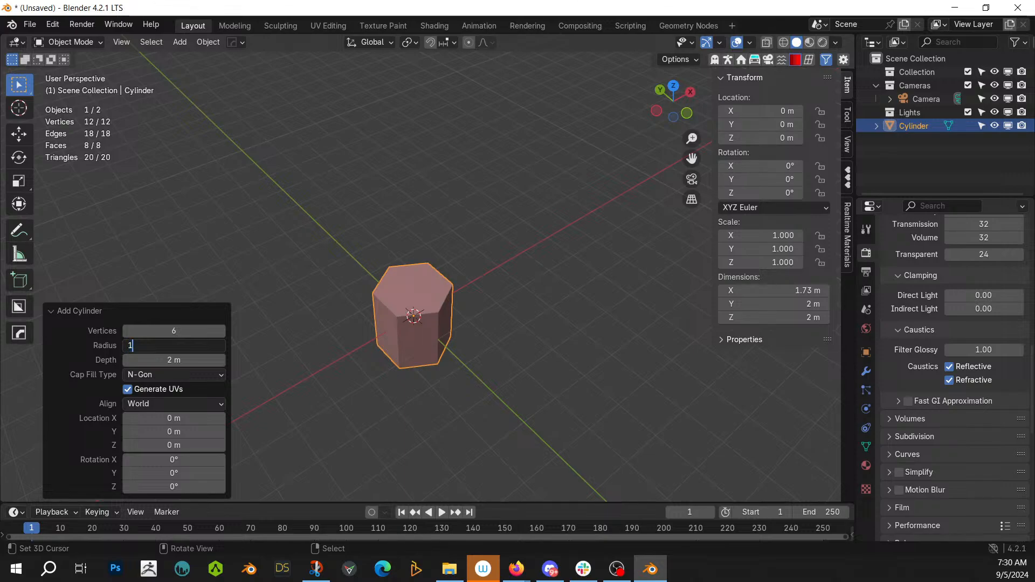
type("00")
key("Return")
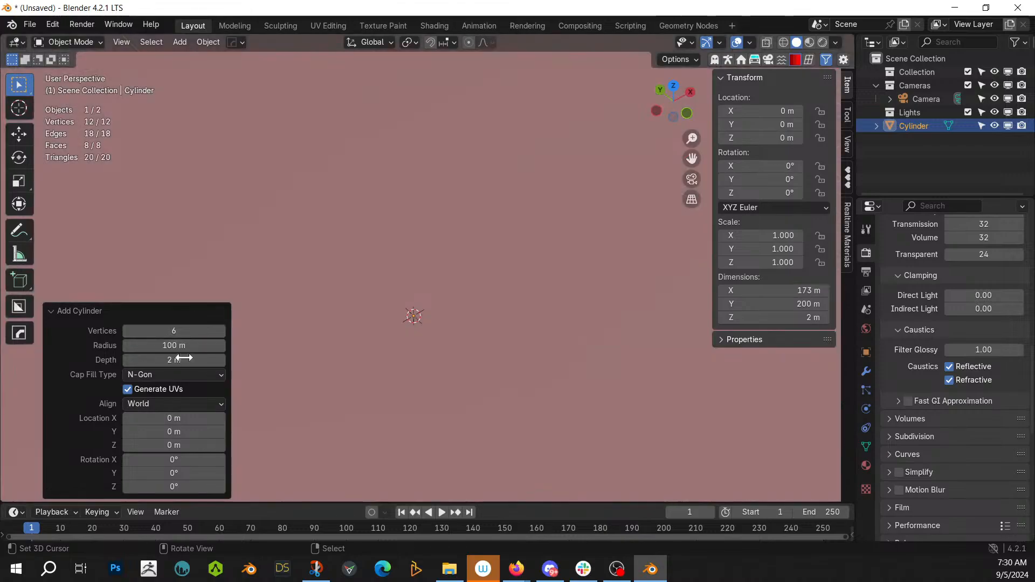
left_click(183, 357)
type("600")
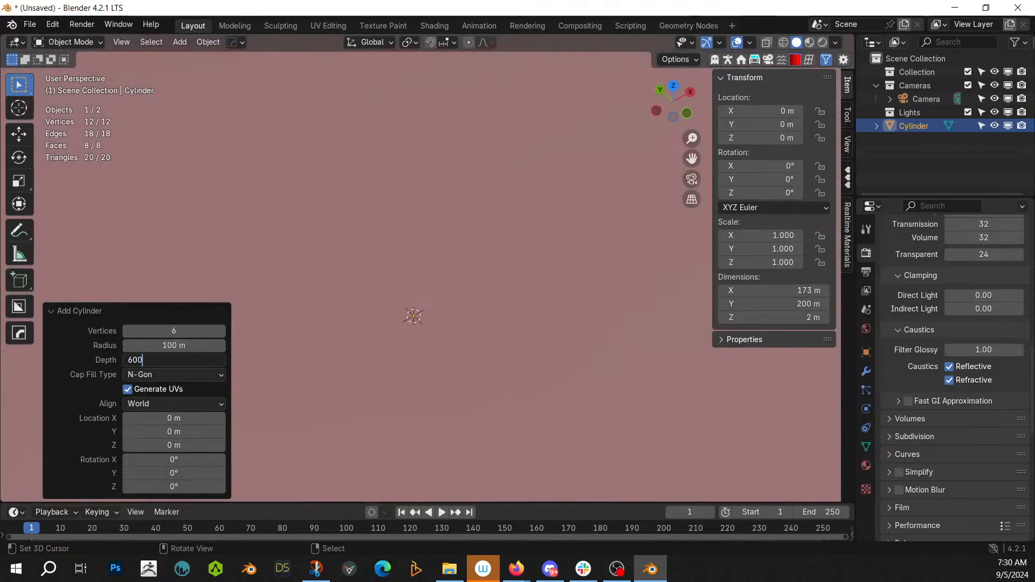
key("Return")
scroll(323, 214, "down", 6)
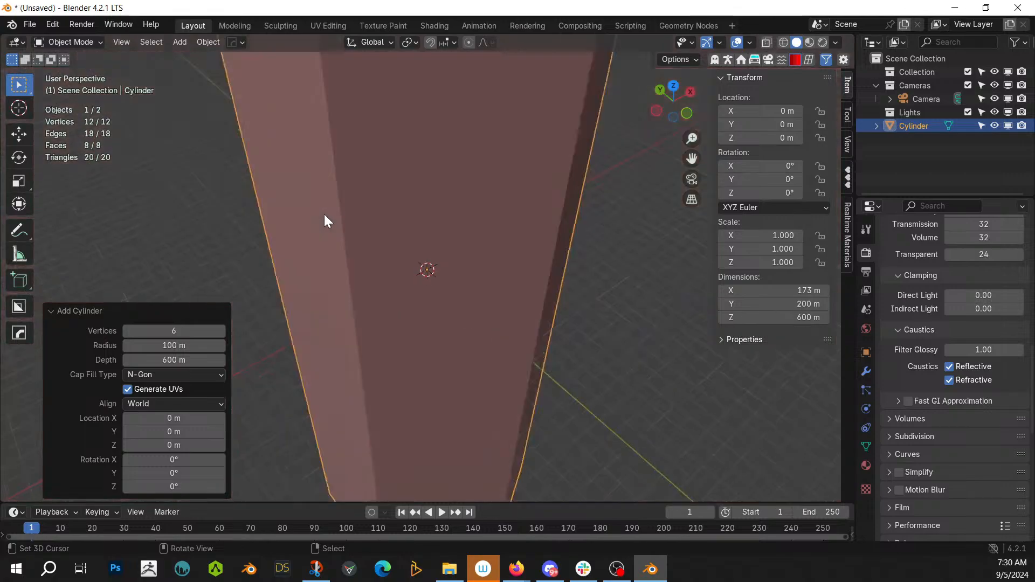
Step: Rotate the hexagonal cylinder 90° about the X axis, and rotate it 30° in the front view
middle_click_drag(325, 215, 419, 205)
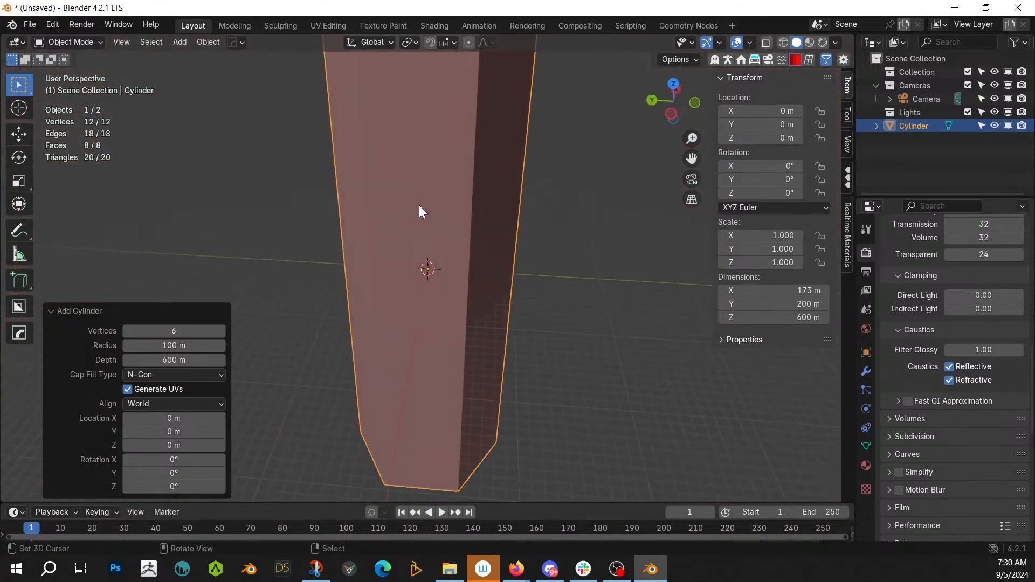
type("rx")
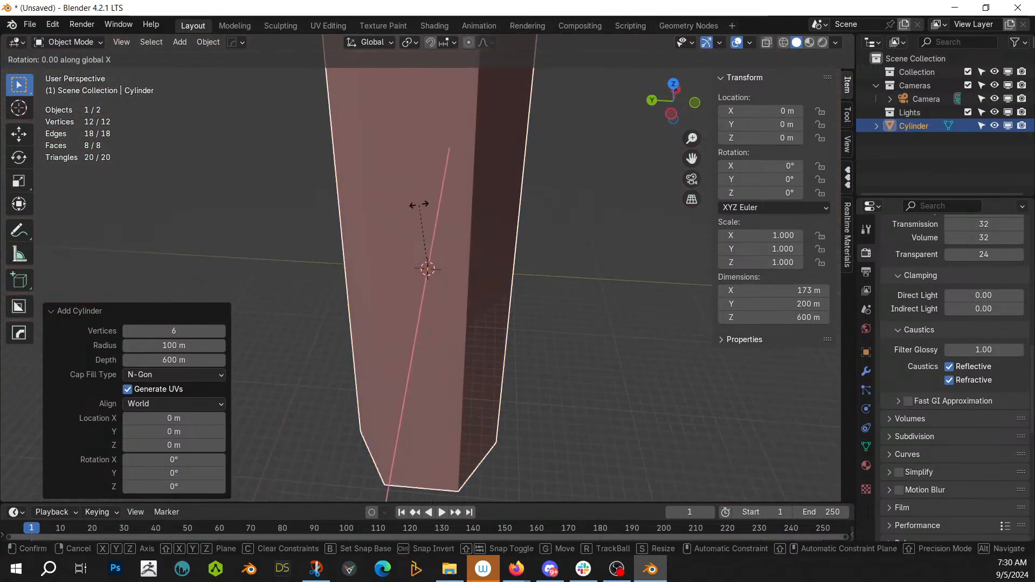
type("90")
key("Return")
key("KP_1")
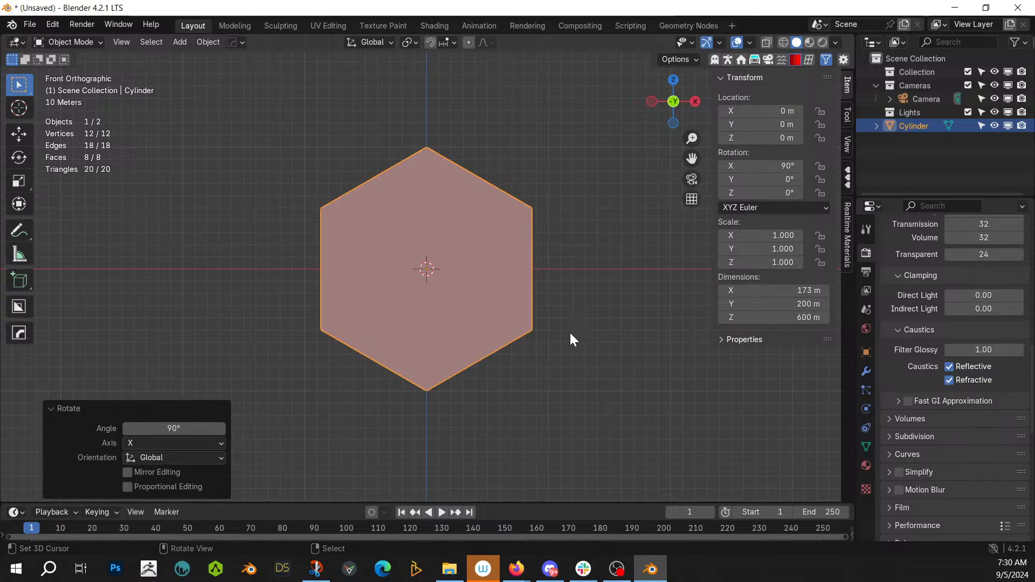
key("r")
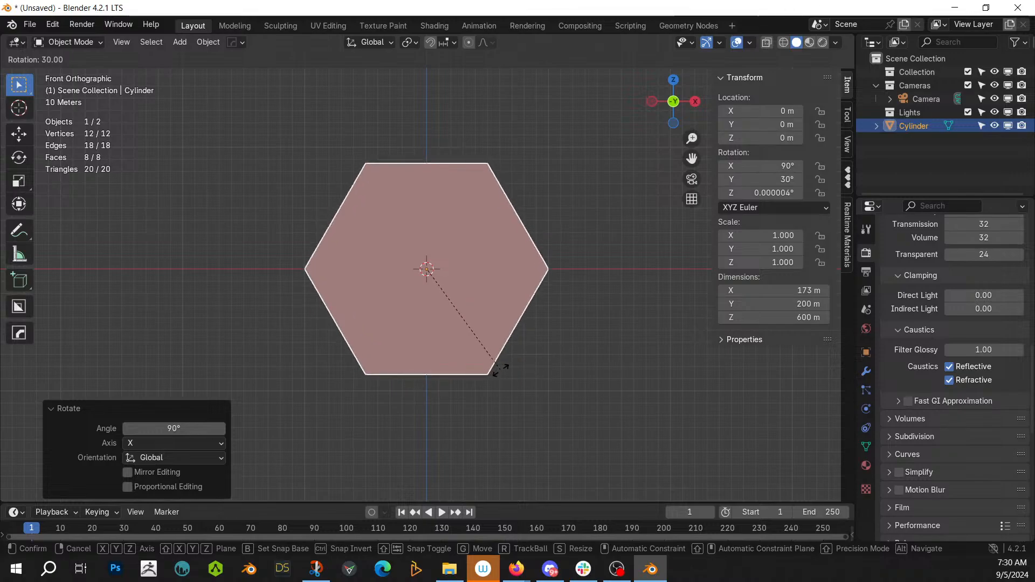
left_click(501, 372)
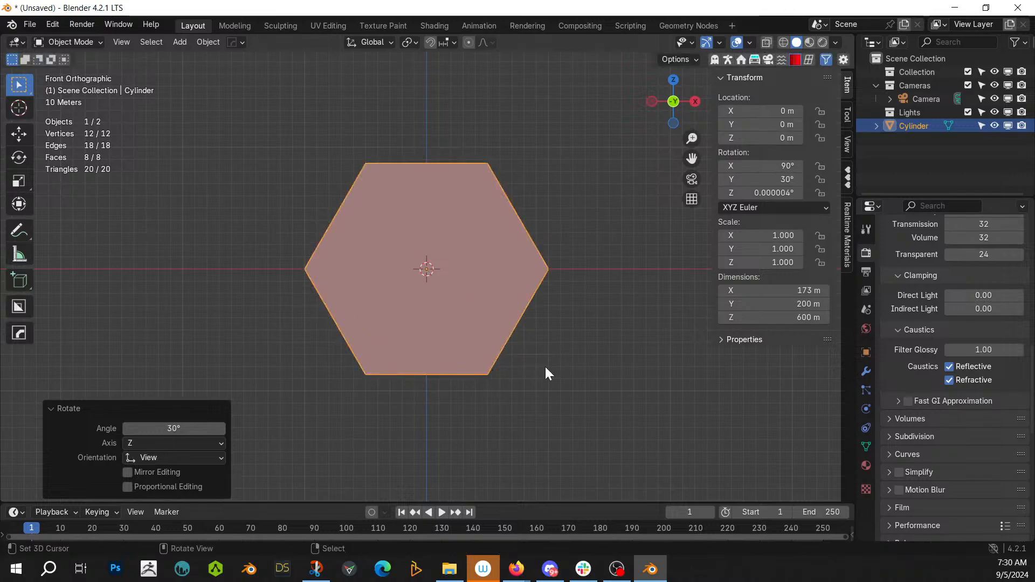
Step: Apply all transforms (location, rotation and scale) to the rotated cylinder
key("ctrl+a")
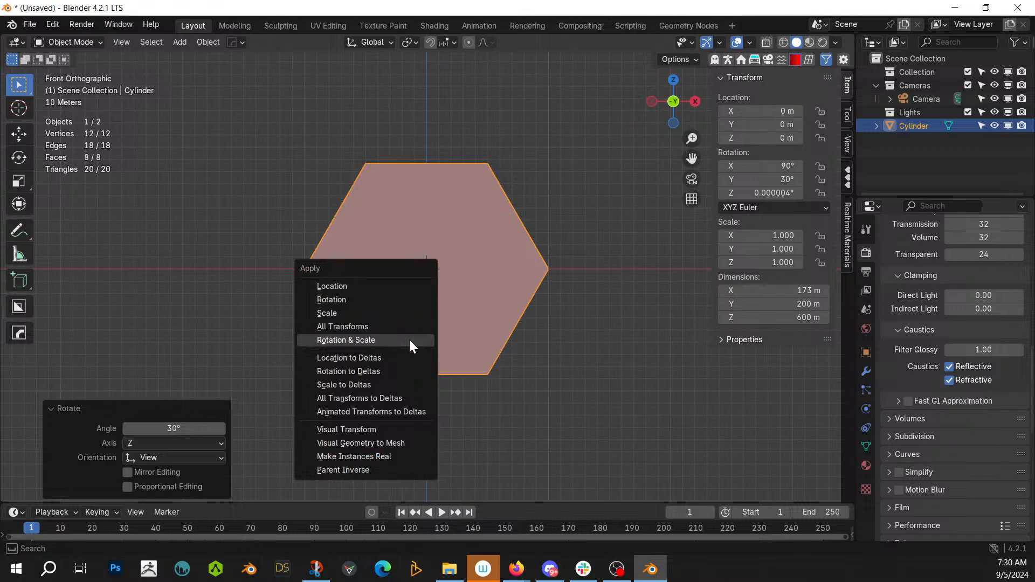
left_click(365, 328)
middle_click_drag(366, 332, 325, 345)
scroll(473, 356, "down", 4)
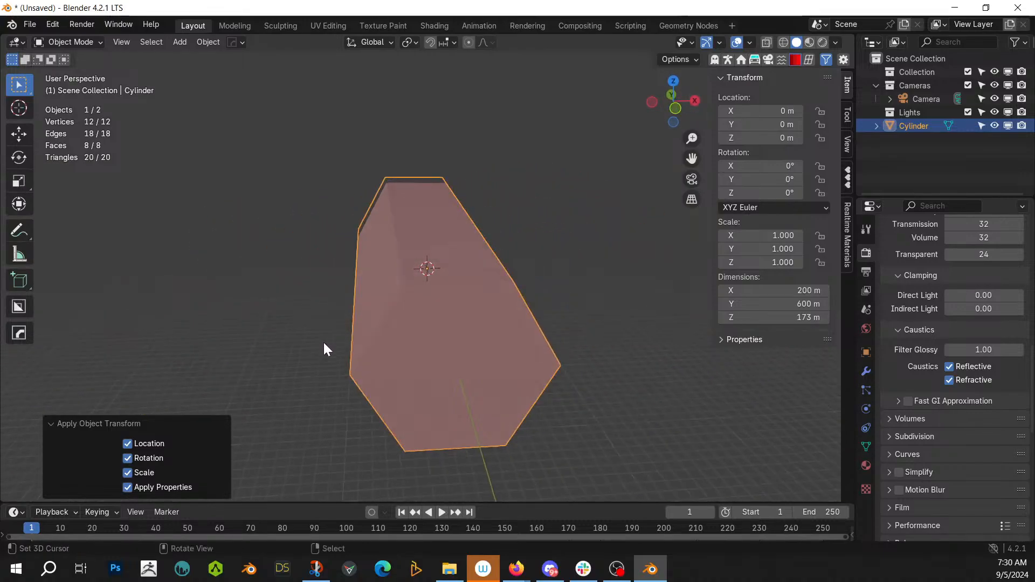
Step: Start saving under a new name and create the folder "240905-1 Livestream Hex Tunnel" in "000 2024 Paintings"
left_click(32, 23)
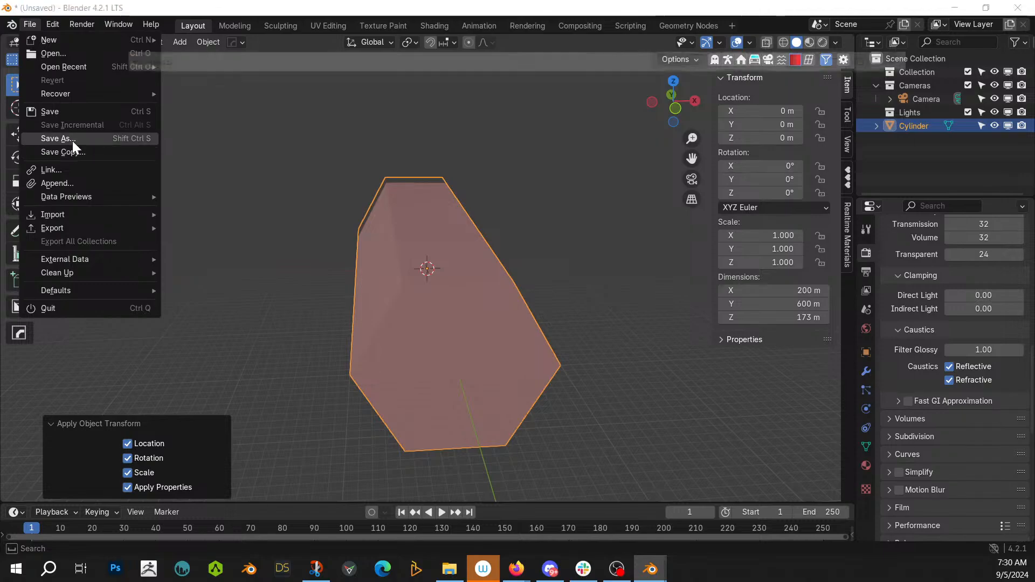
left_click(72, 140)
scroll(184, 471, "down", 5)
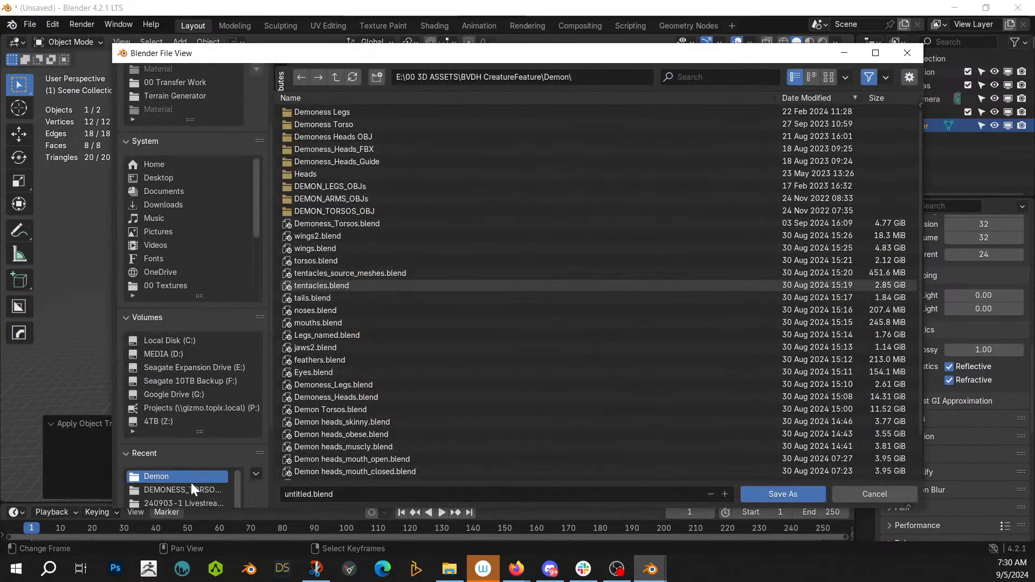
left_click(204, 488)
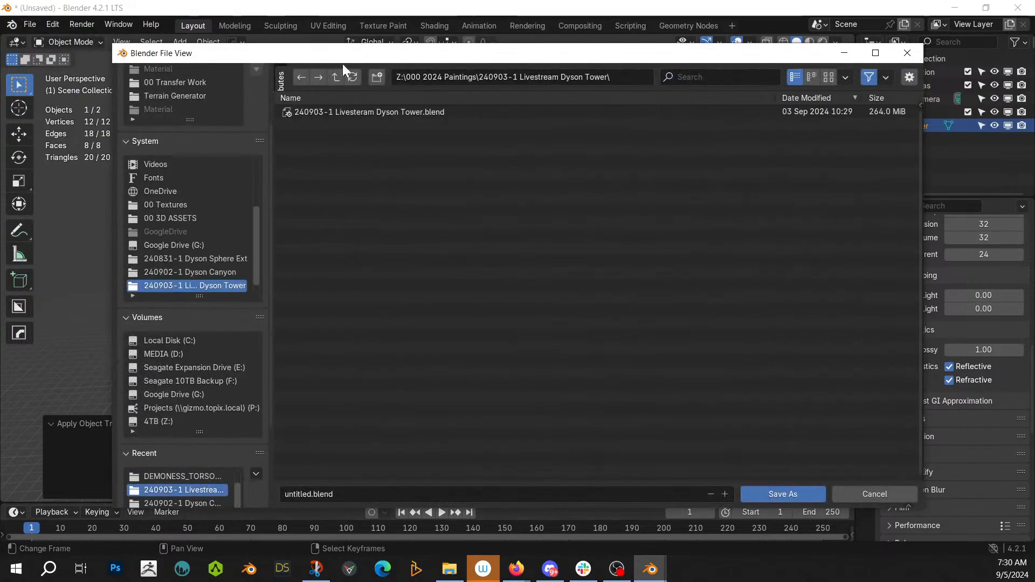
left_click(336, 77)
left_click(376, 78)
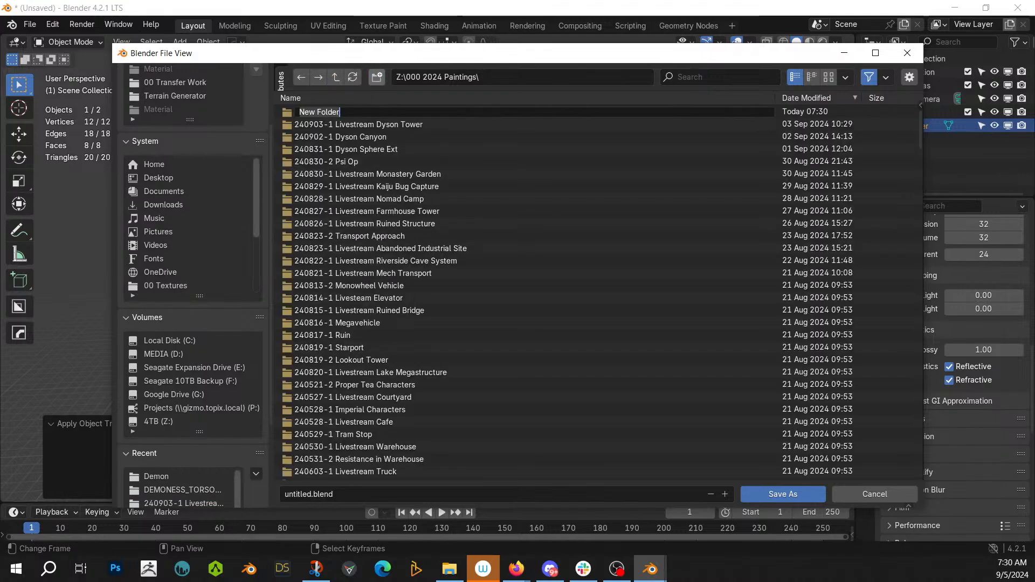
type("240905-1 Livestream")
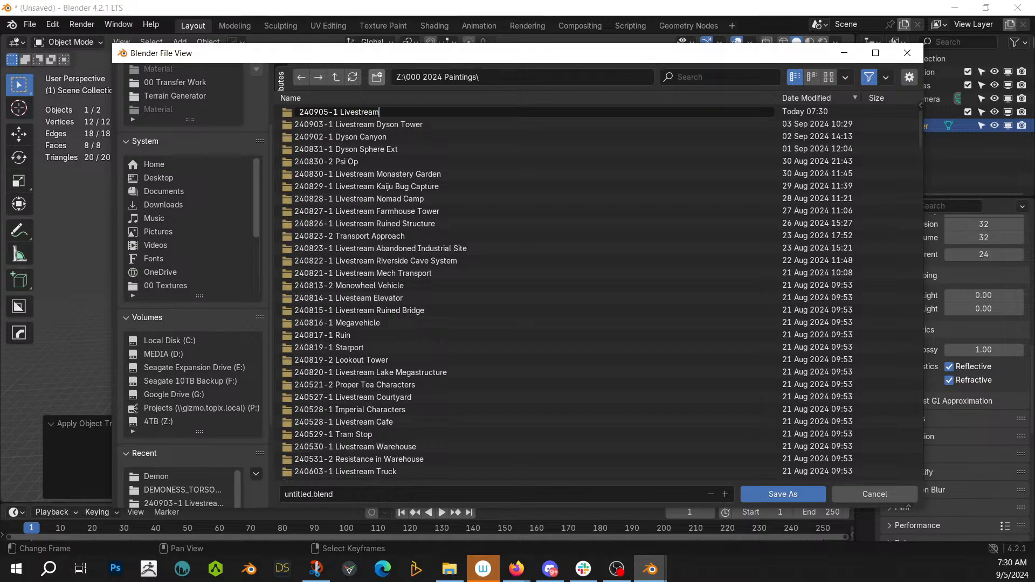
type(" Hex Tunnel")
key("Return")
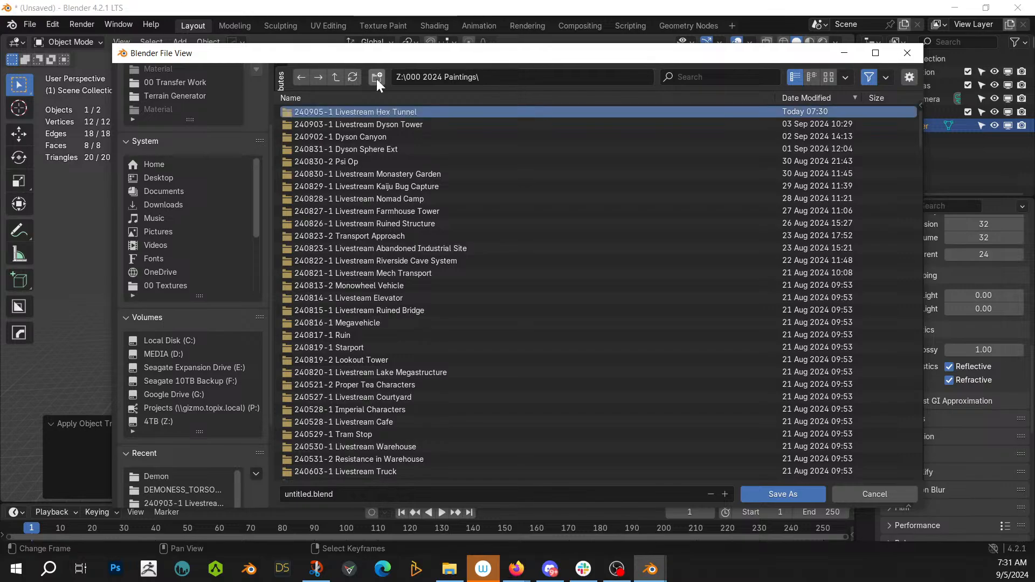
Step: Save the file as "240905-1 Livestream Hex Tunnel" inside the new folder
double_click(348, 112)
left_click(342, 494)
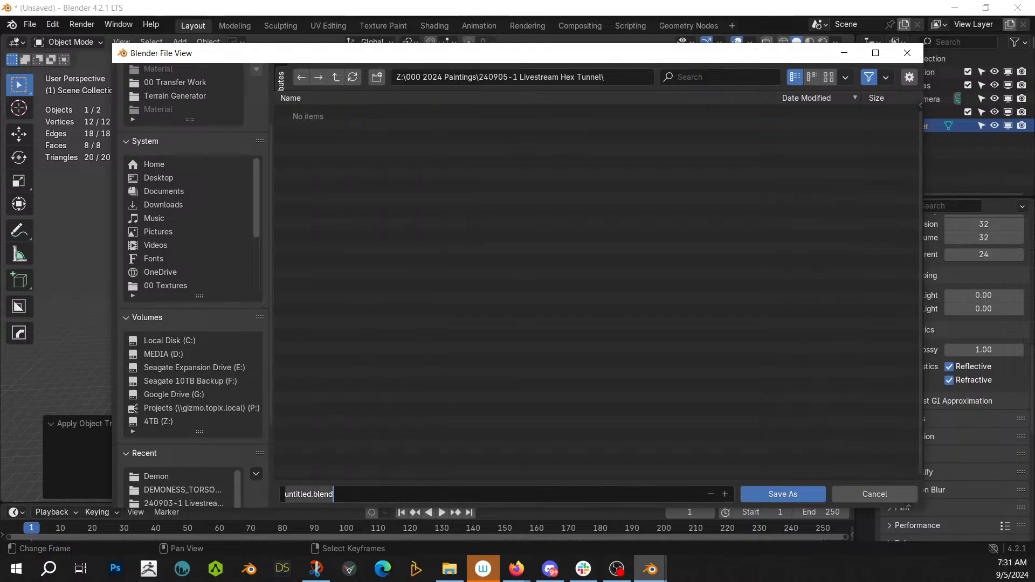
type("24090")
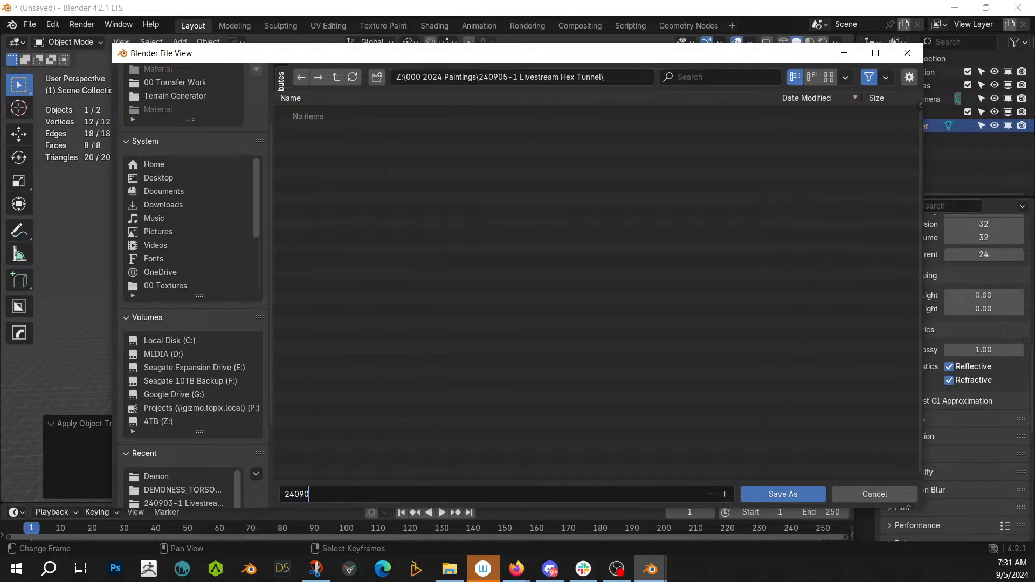
type("5-1 Livestream")
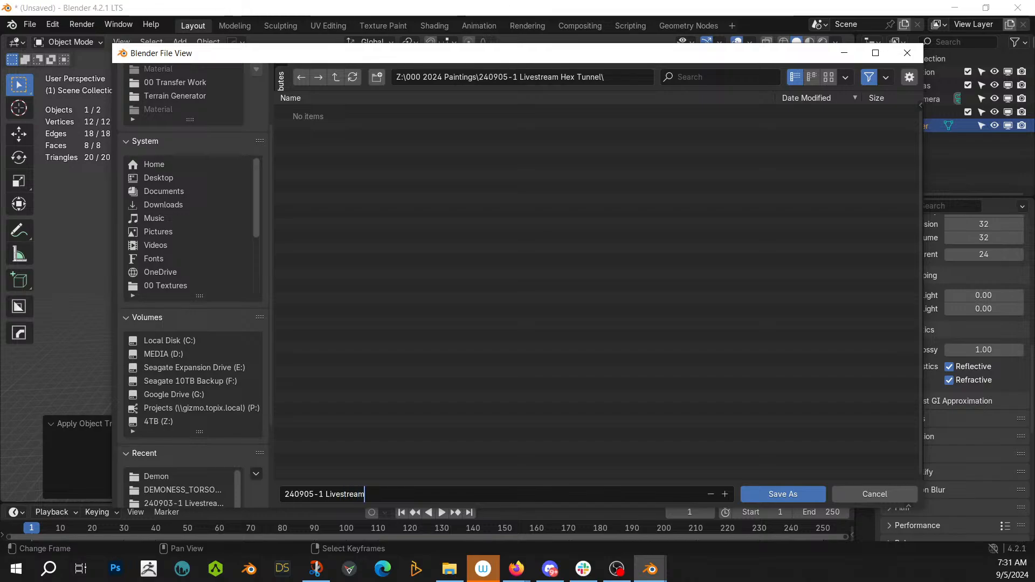
type(" Hex Tunnel")
key("Return")
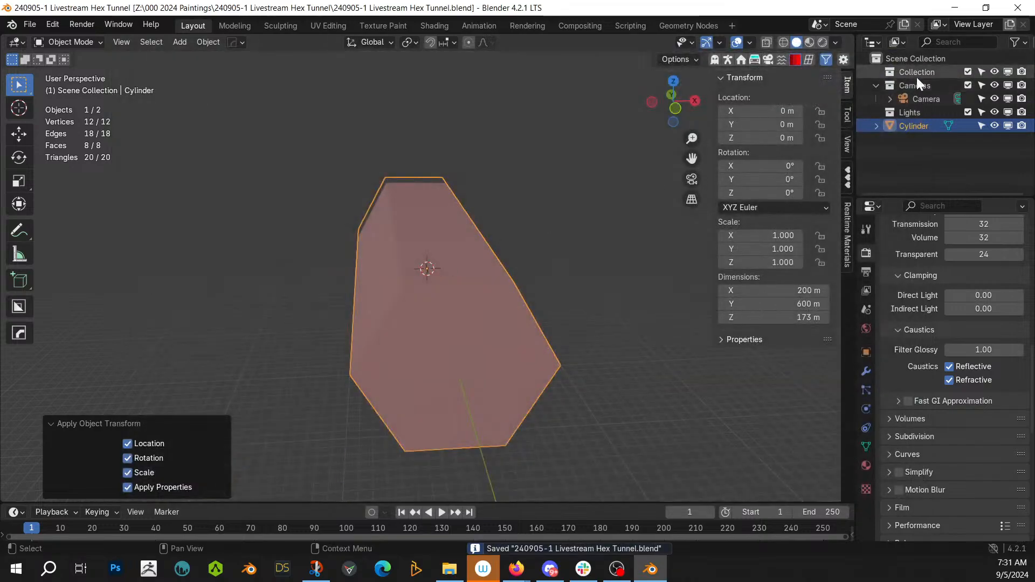
Step: Set the viewport's clip end distance to 10000 m
left_click(846, 142)
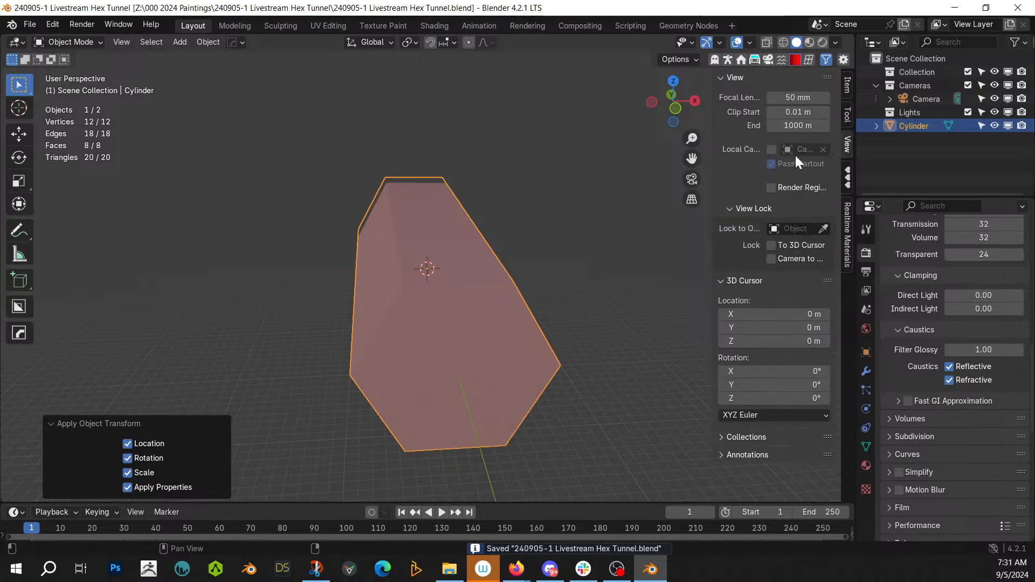
left_click(798, 125)
type("10000")
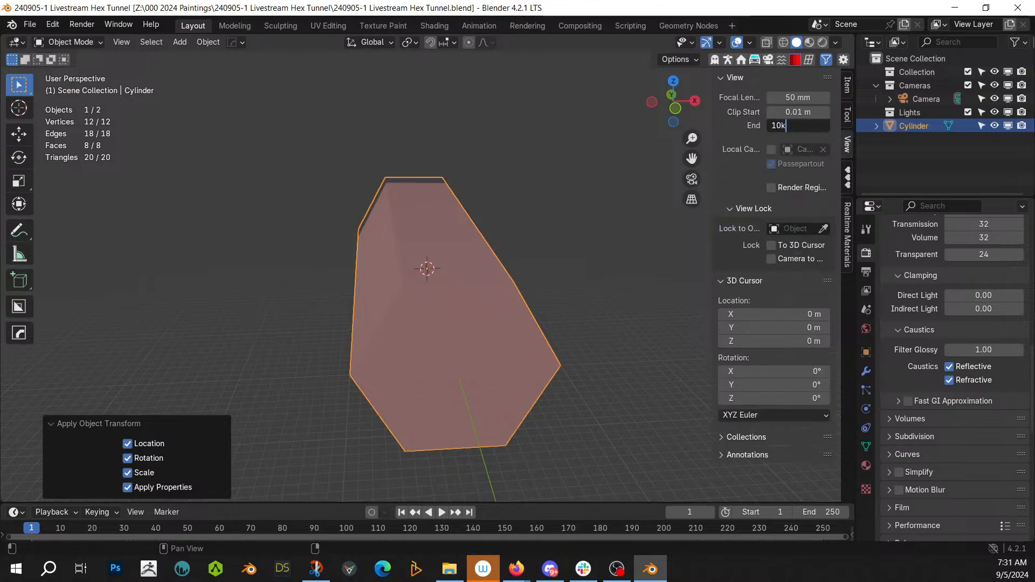
key("Return")
Step: Put the hexagonal cylinder into Edit Mode with face selection
middle_click_drag(227, 342, 478, 316)
key("Tab")
key("3")
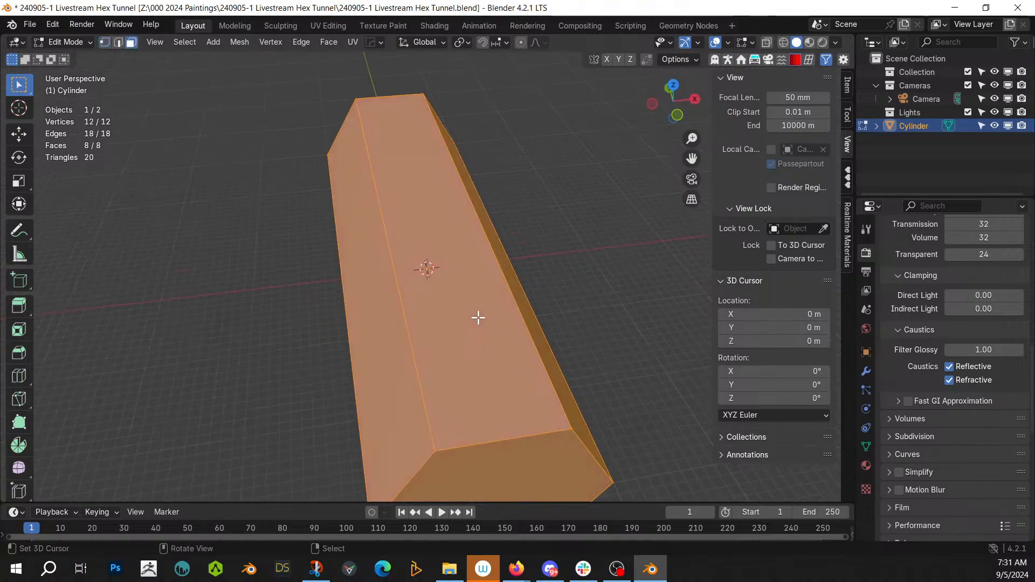
Step: Try to separate the long upper face of the hexagonal cylinder into its own object, and undo the separation
left_click(479, 300)
key("p")
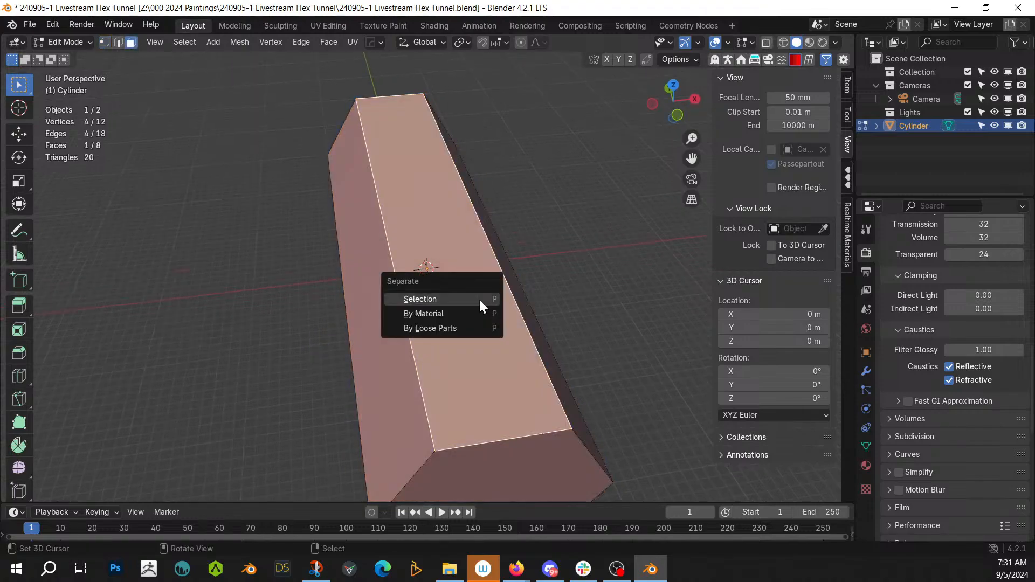
left_click(479, 299)
key("Tab")
key("ctrl+z")
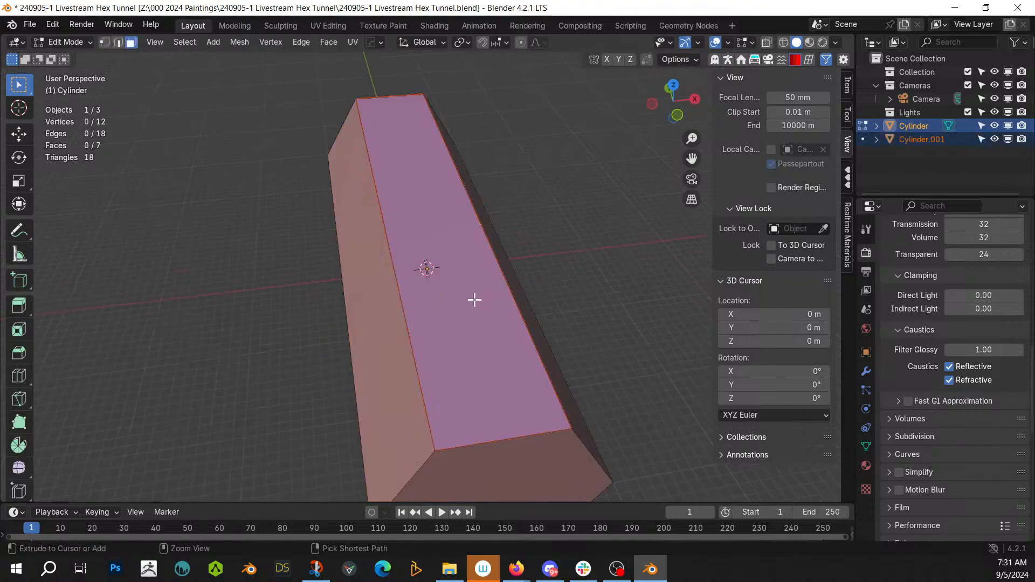
key("ctrl+z")
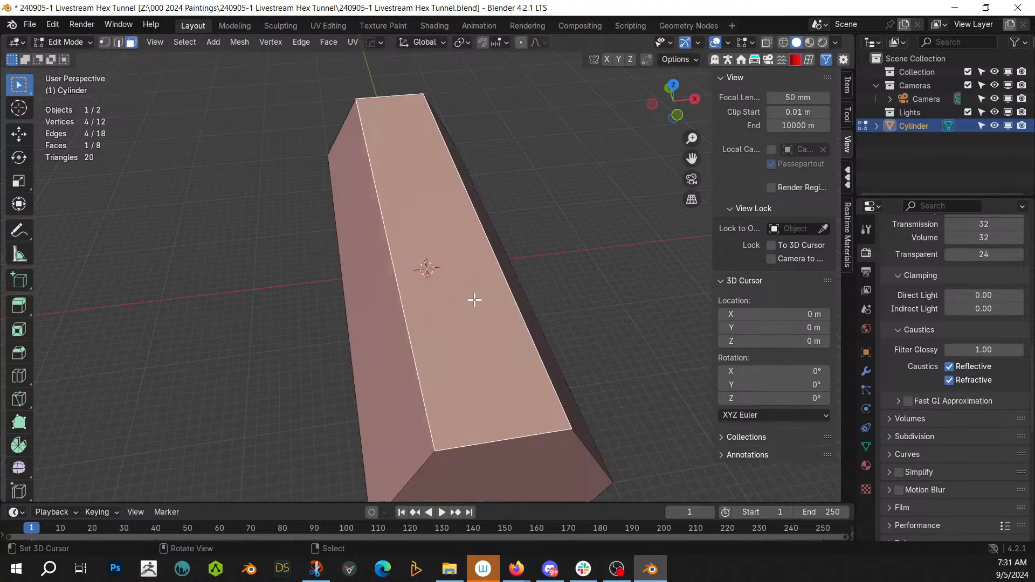
Step: Recalculate the normals of all the cylinder's faces to point inside, and return to Object Mode
key("a")
key("shift+n")
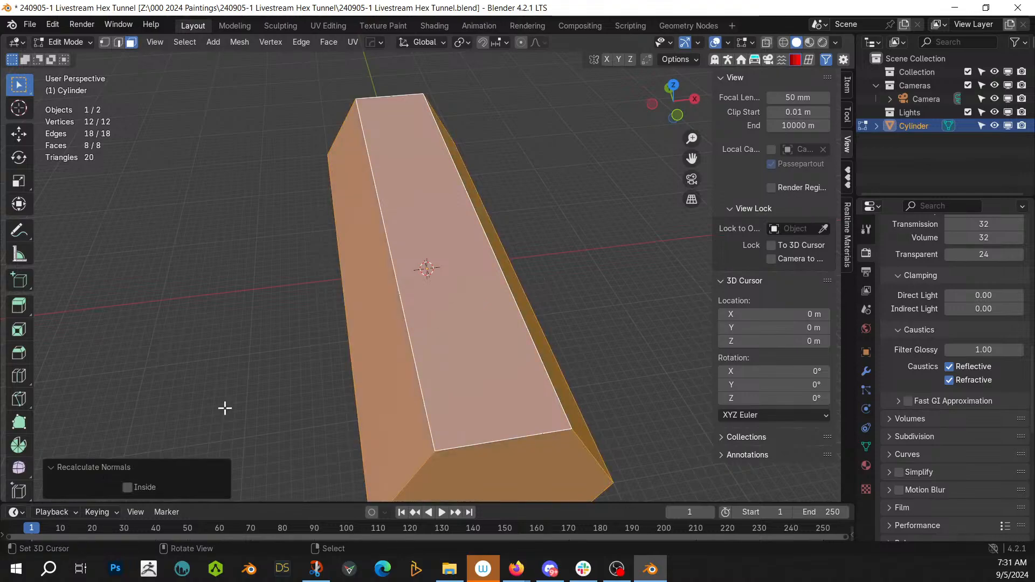
left_click(130, 487)
key("Tab")
Step: Check the hexagonal cylinder's normals with the Face Orientation overlay, and switch the overlay off again
key("alt+v")
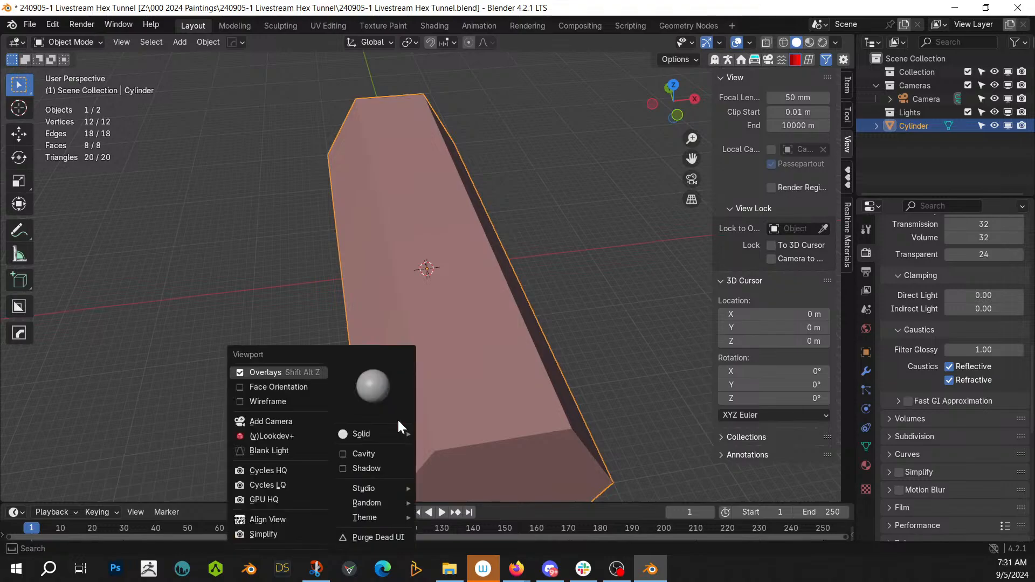
left_click(287, 387)
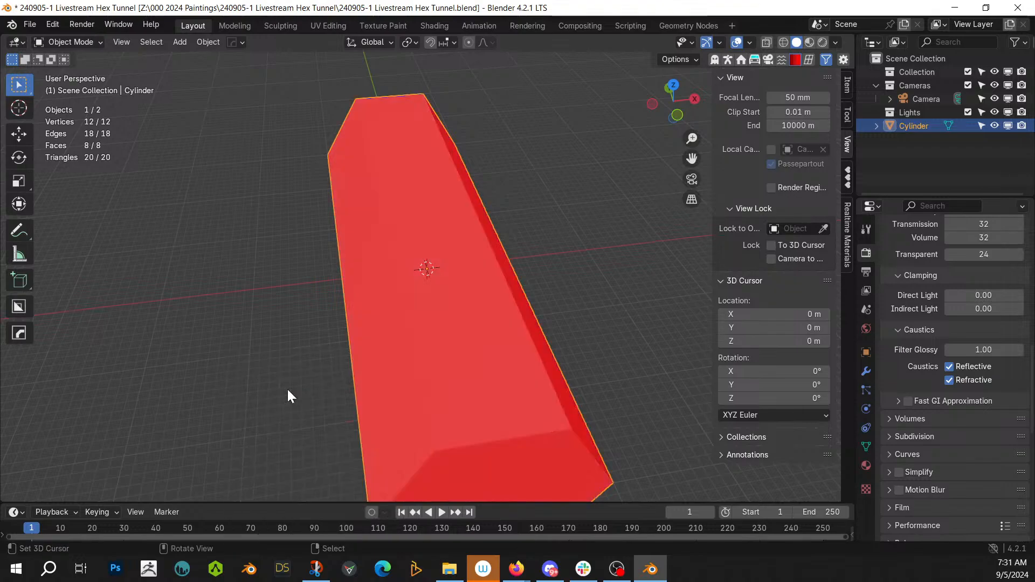
key("alt+v")
left_click(287, 387)
Step: Separate the long upper face of the hexagonal cylinder into its own object, and return to Object Mode
key("Tab")
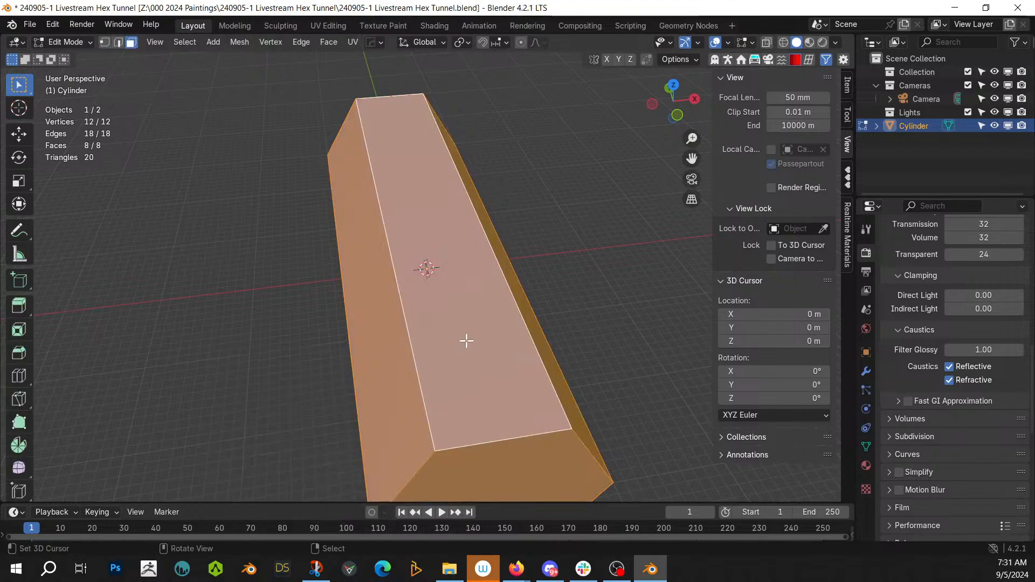
left_click(458, 357)
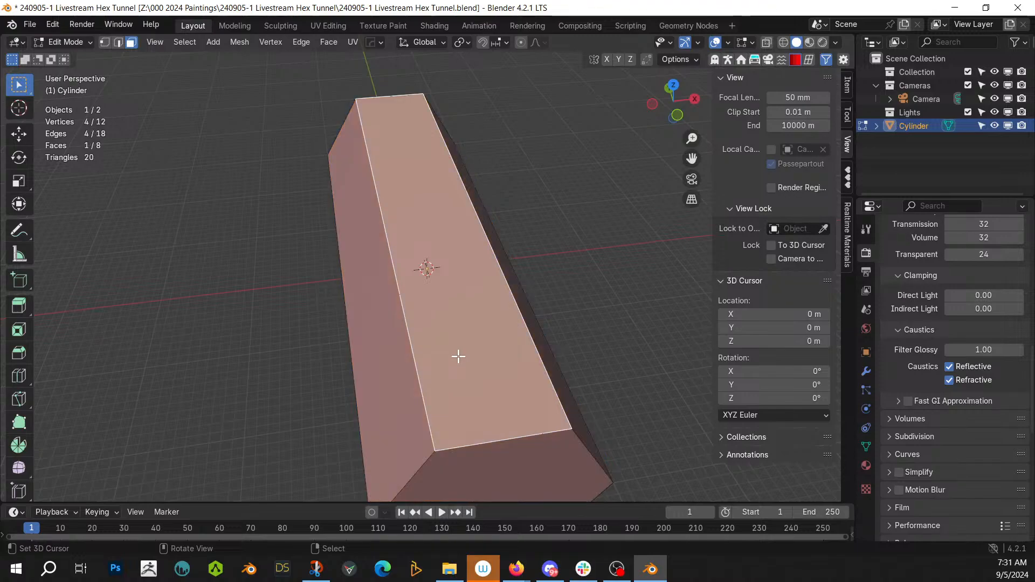
key("p")
left_click(458, 355)
key("Tab")
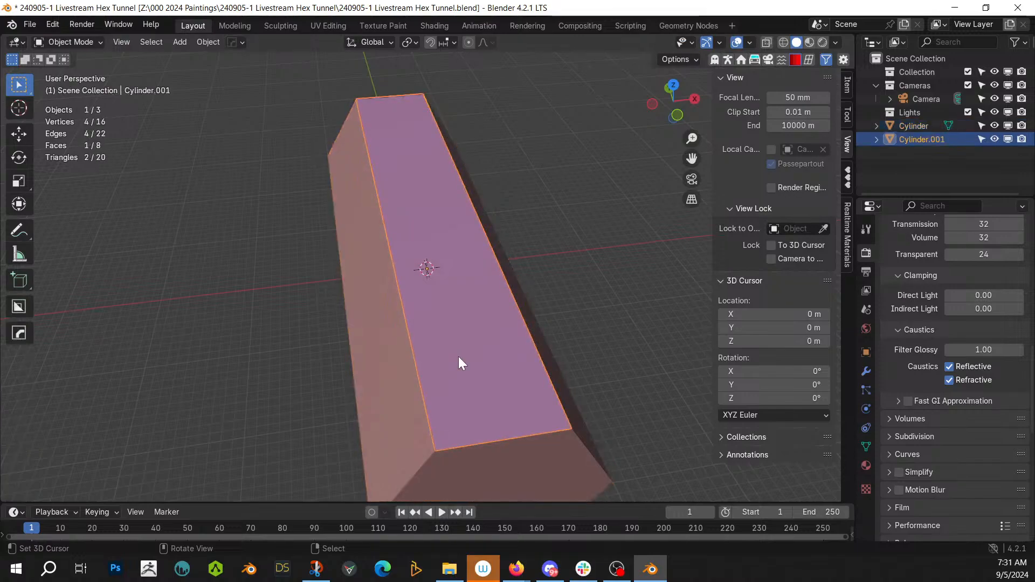
Step: Move the separated upper face into a new collection named Ceiling, and exclude that collection from the view layer
key("m")
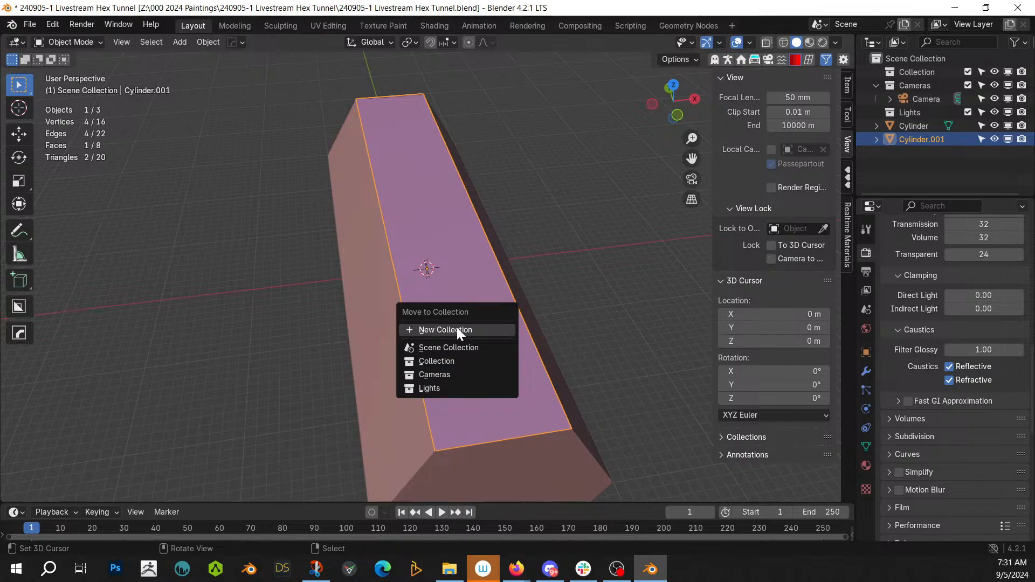
left_click(457, 329)
type("Ceiling")
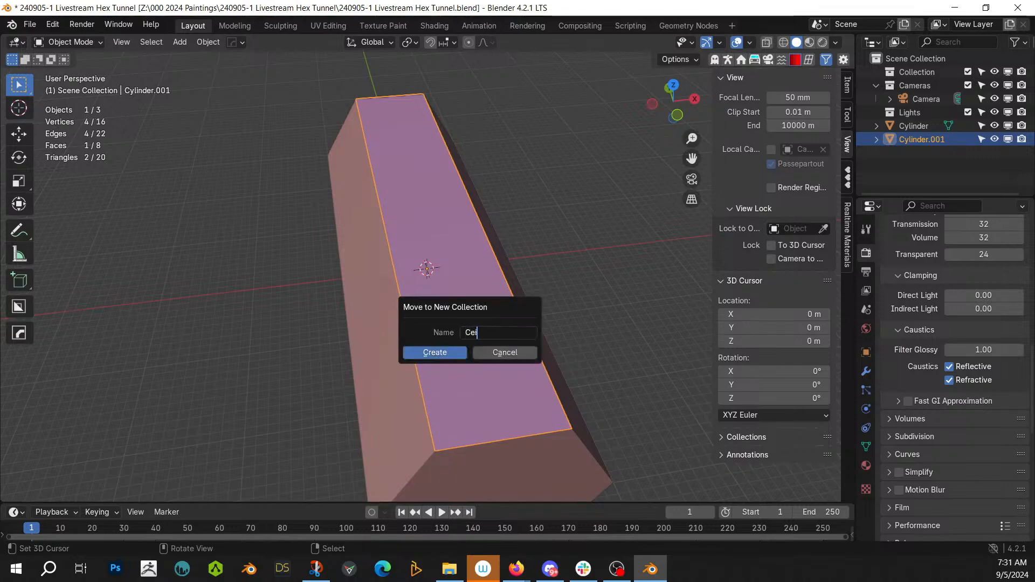
key("Return")
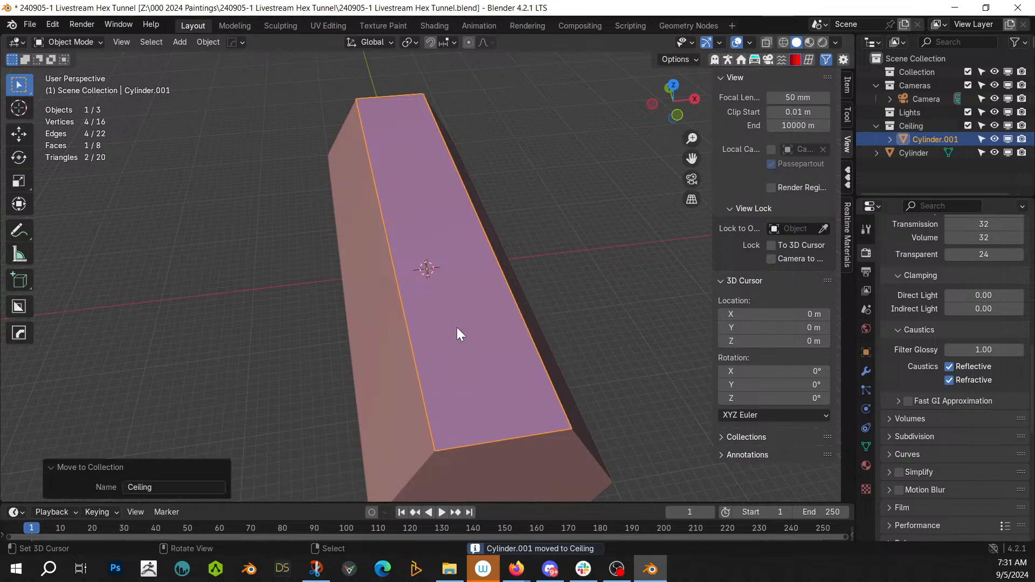
left_click(968, 126)
Step: Add five evenly spaced loop cuts across the length of the open hexagonal cylinder in Edit Mode, without sliding them
middle_click_drag(595, 262, 454, 272)
left_click(269, 266)
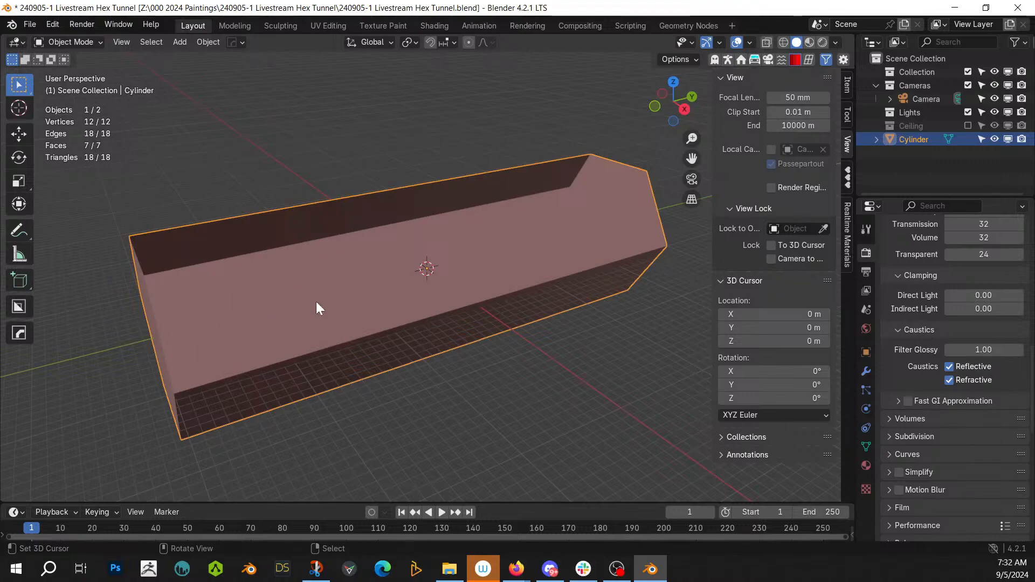
middle_click_drag(316, 307, 365, 329)
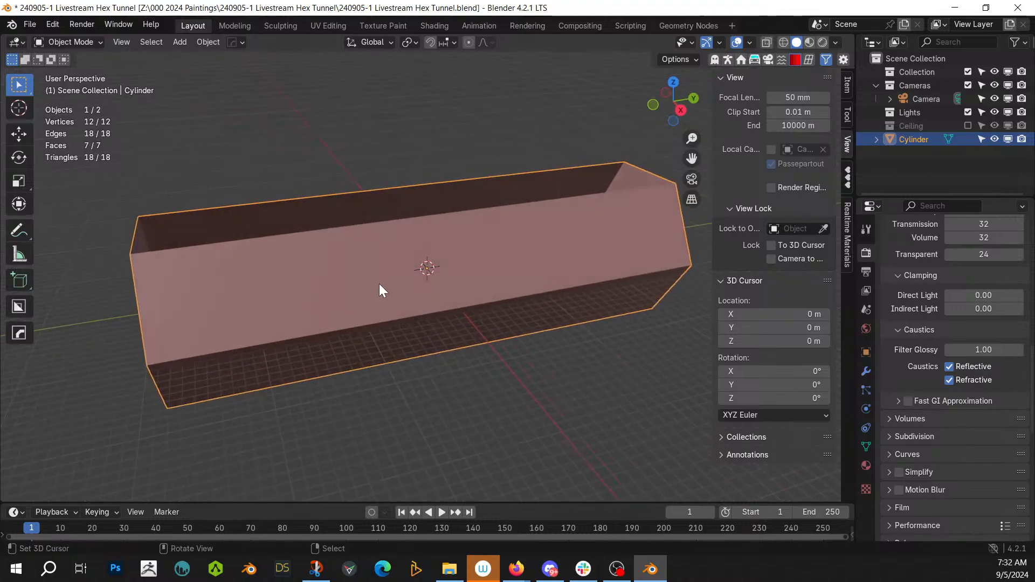
key("Tab")
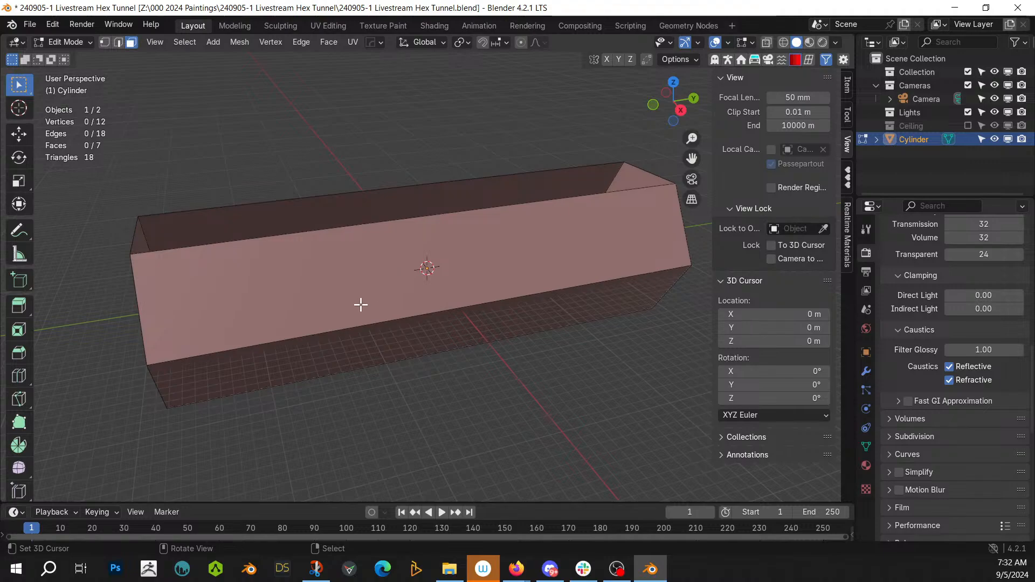
left_click(361, 304)
key("ctrl+r")
scroll(474, 311, "up", 1)
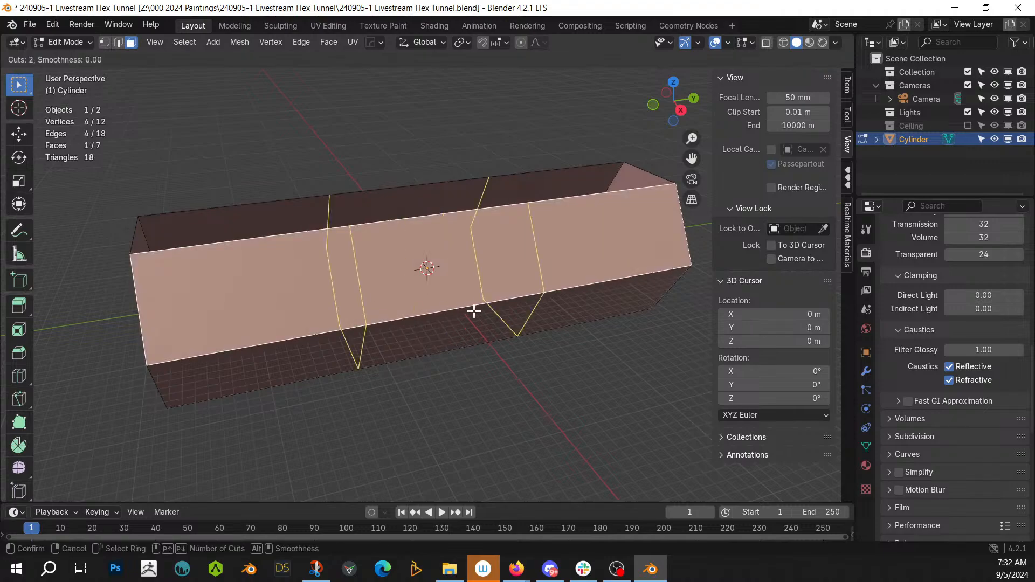
scroll(474, 311, "up", 1)
scroll(474, 311, "up", 1)
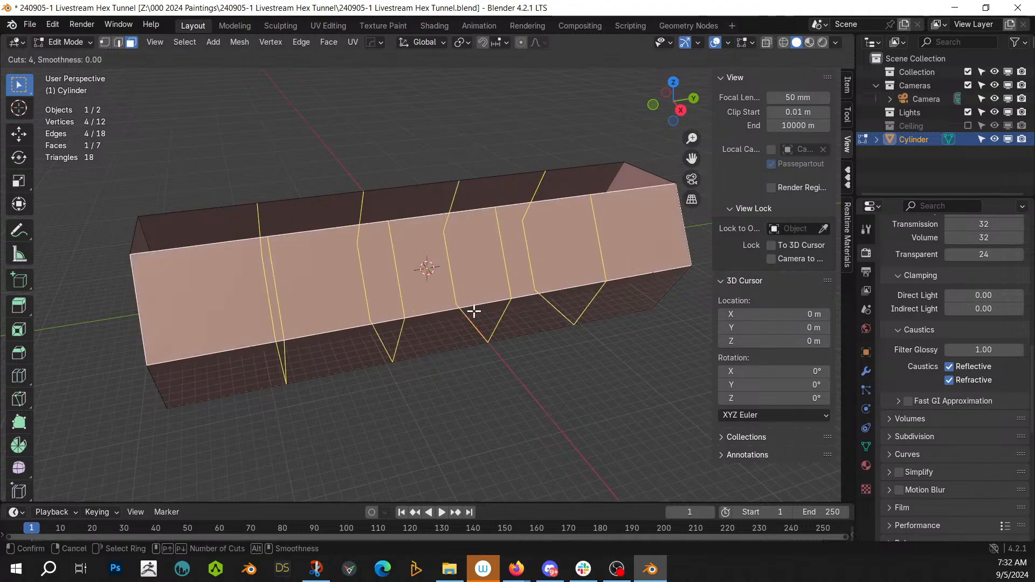
scroll(474, 311, "up", 2)
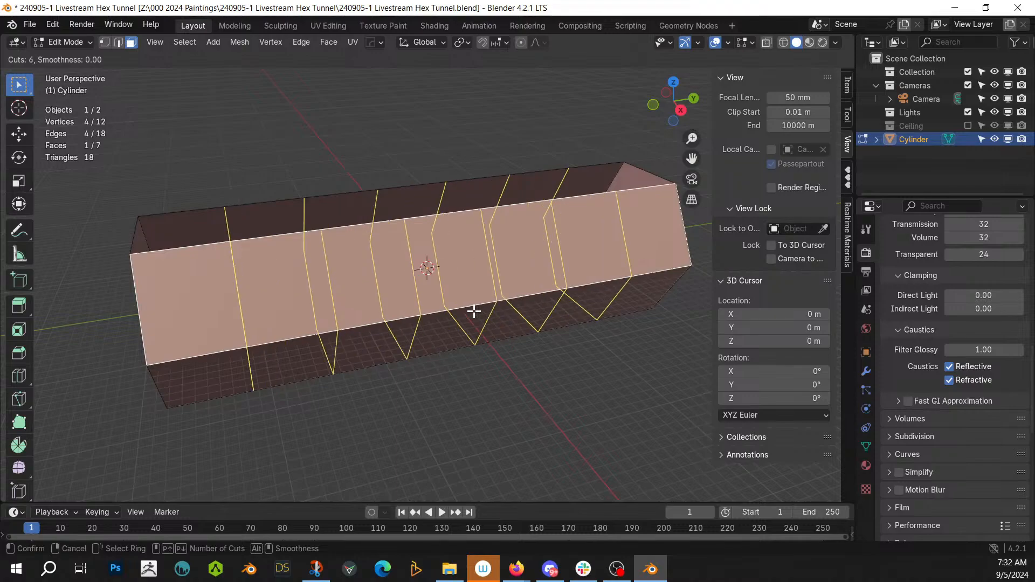
scroll(474, 312, "down", 1)
left_click(474, 311)
right_click(474, 311)
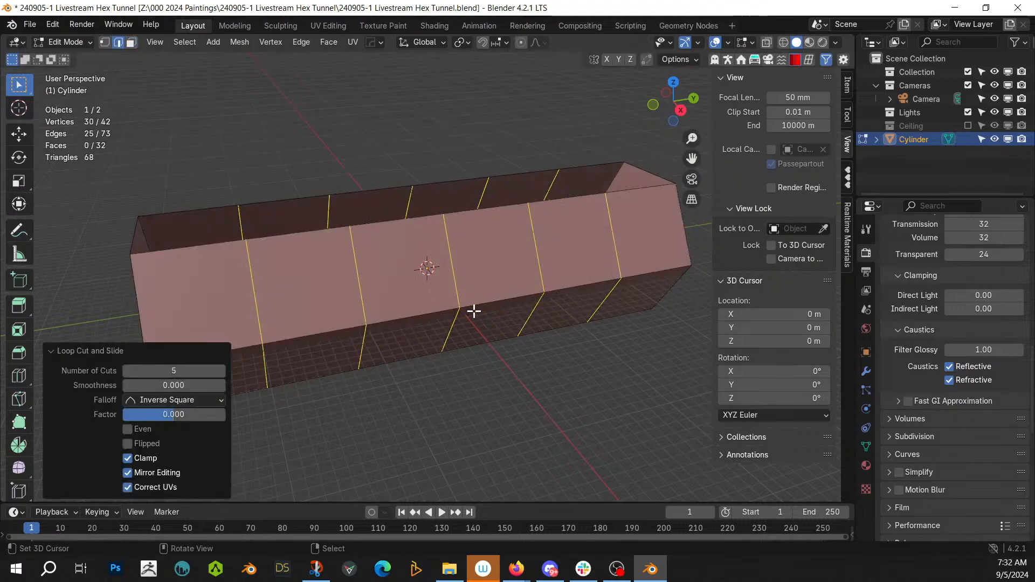
Step: Bevel the five loop cuts into flat bands with a width of about 12.3 m and one segment
middle_click_drag(474, 308, 374, 209)
scroll(593, 348, "up", 3)
scroll(285, 233, "up", 3)
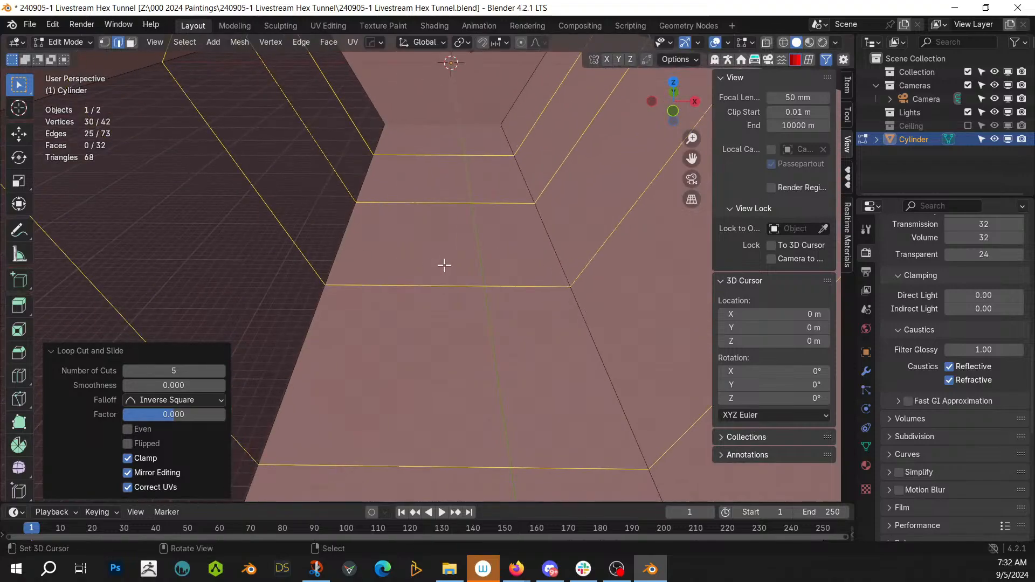
middle_click_drag(399, 284, 284, 324)
scroll(323, 319, "down", 5)
middle_click_drag(412, 310, 346, 340, "shift")
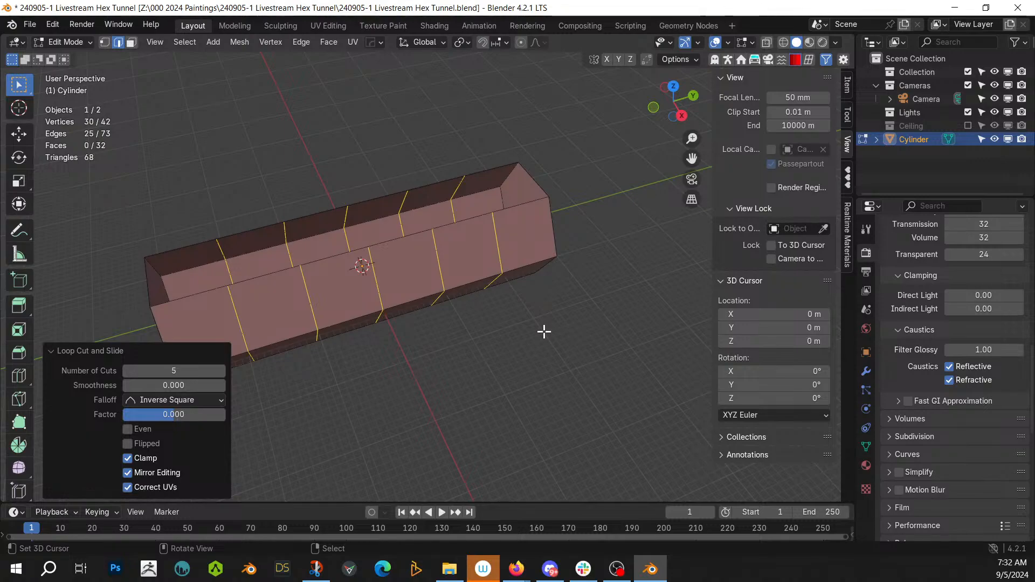
key("ctrl+b")
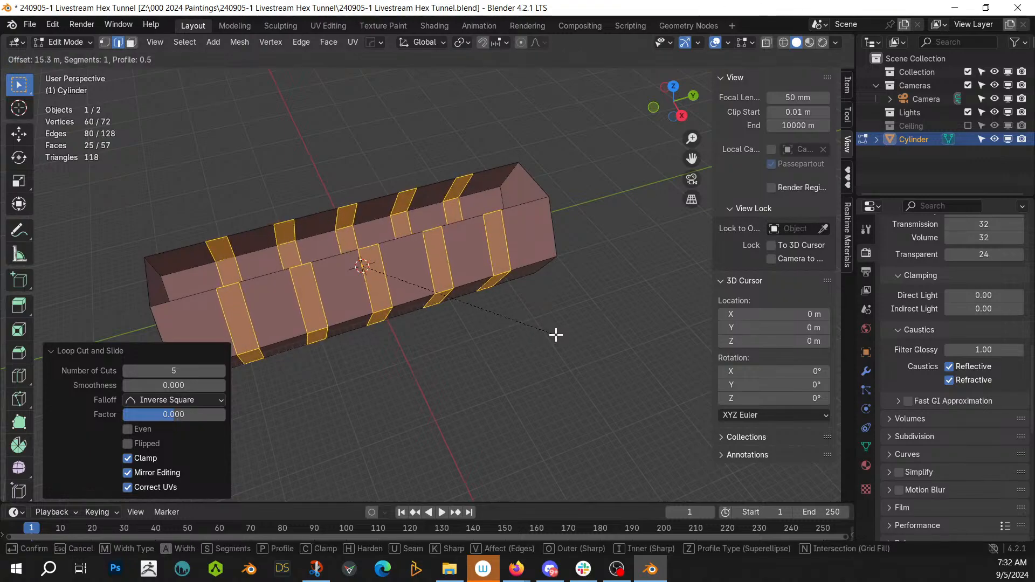
left_click(554, 334)
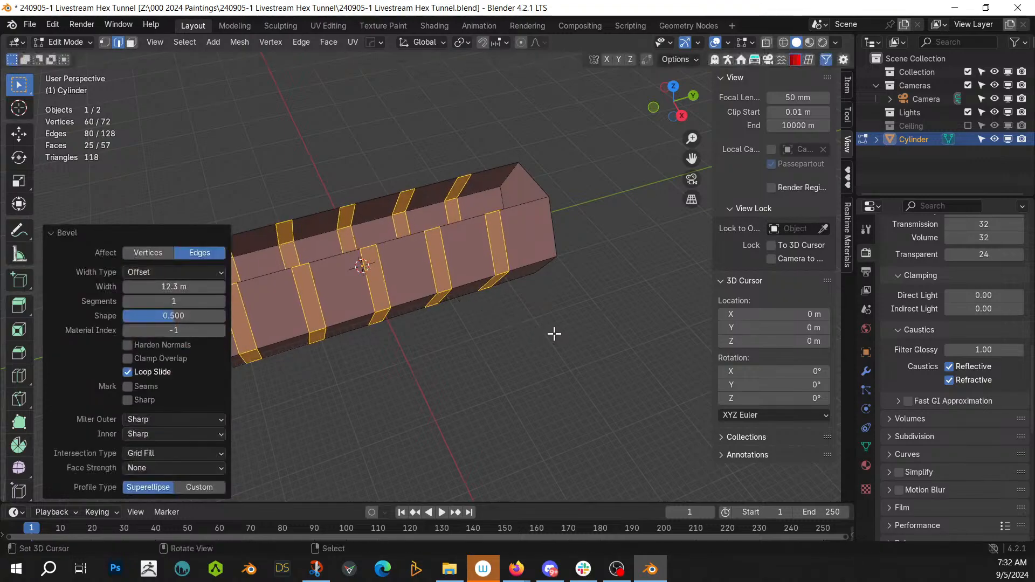
Step: Extrude the beveled bands outward along their normals with an offset of about -8.24 m to form recessed rings
middle_click_drag(554, 335, 521, 363)
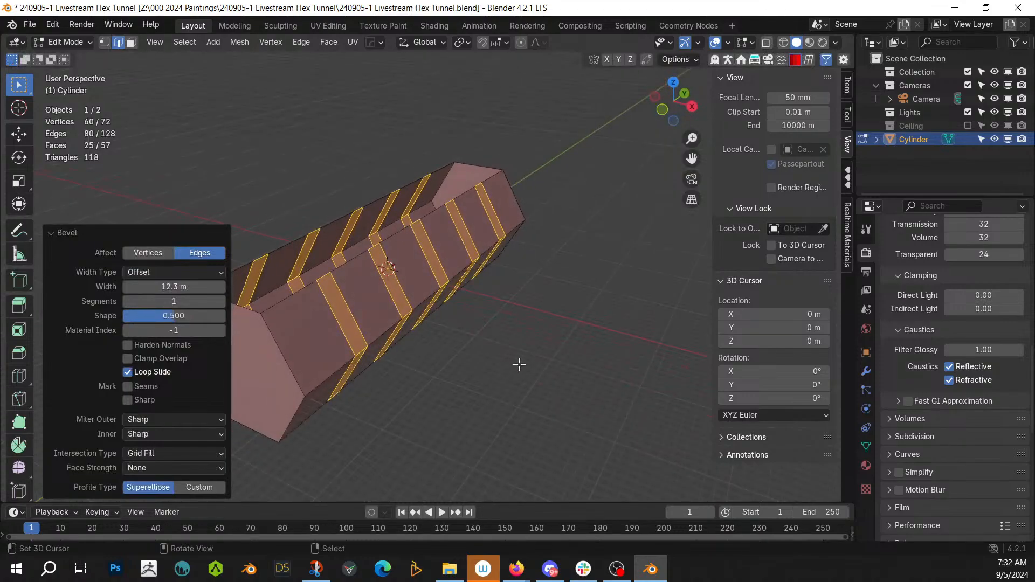
key("alt+e")
left_click(526, 375)
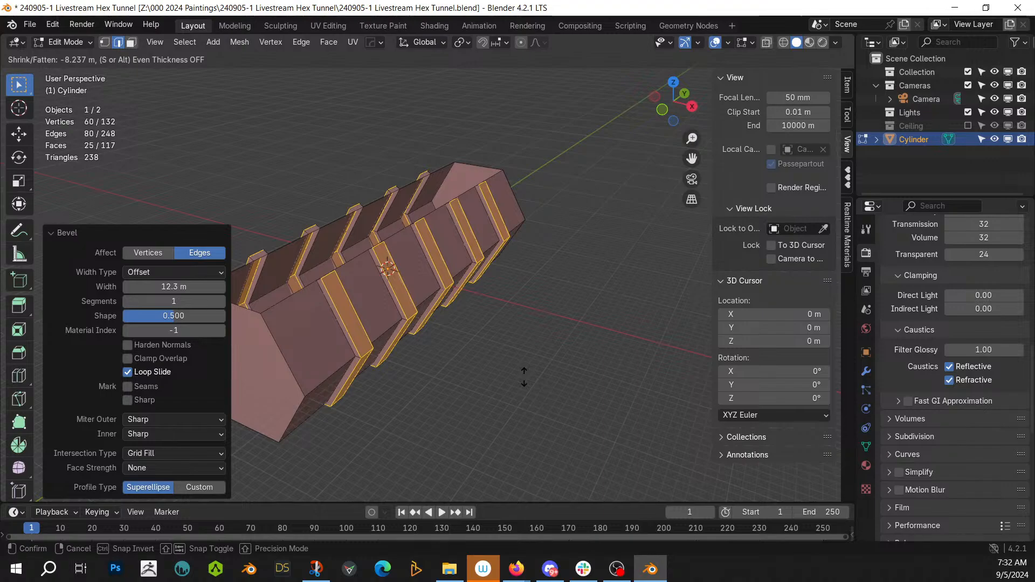
left_click(524, 377)
scroll(523, 375, "up", 5)
middle_click_drag(508, 370, 577, 363)
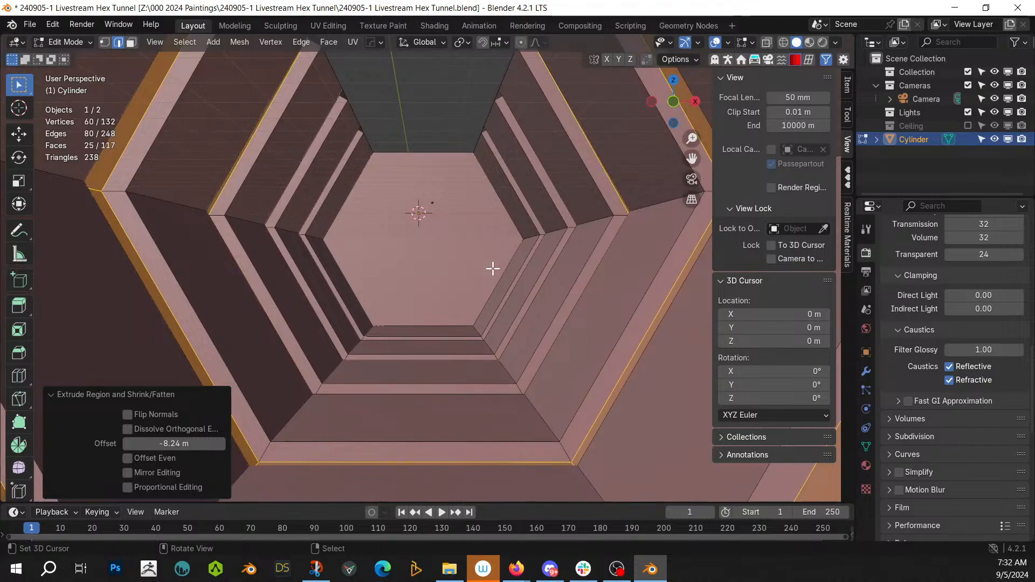
Step: Look through the scene camera and apply the arri alexa 65 camera preset and the cooke 50mm anamorphic lens preset
key("KP_0")
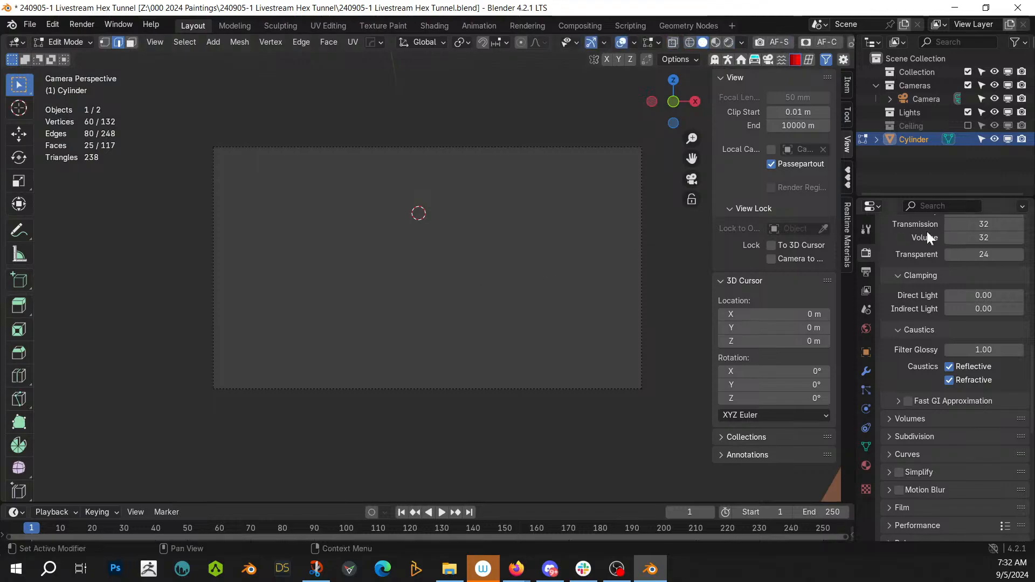
left_click(768, 60)
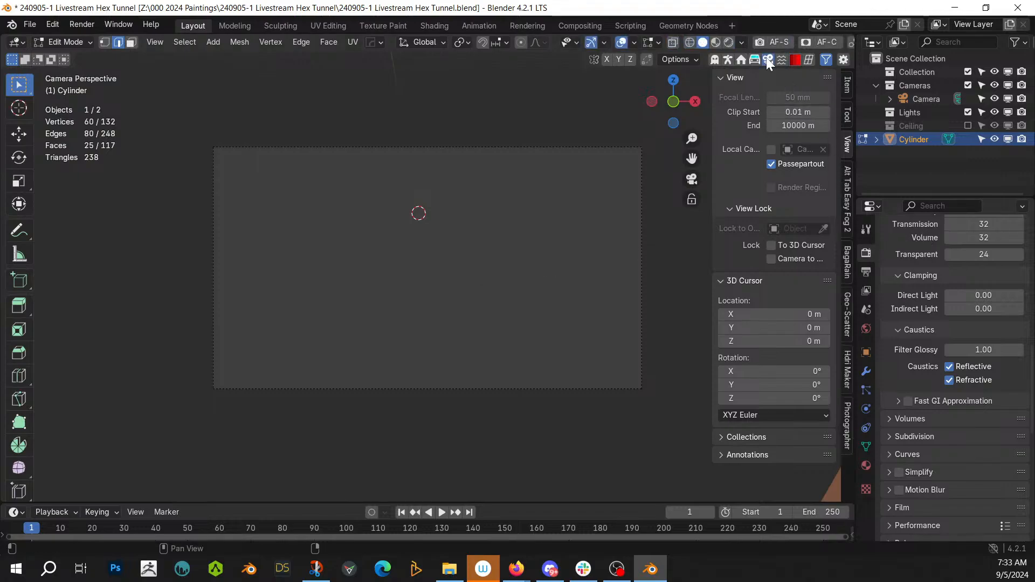
left_click(846, 427)
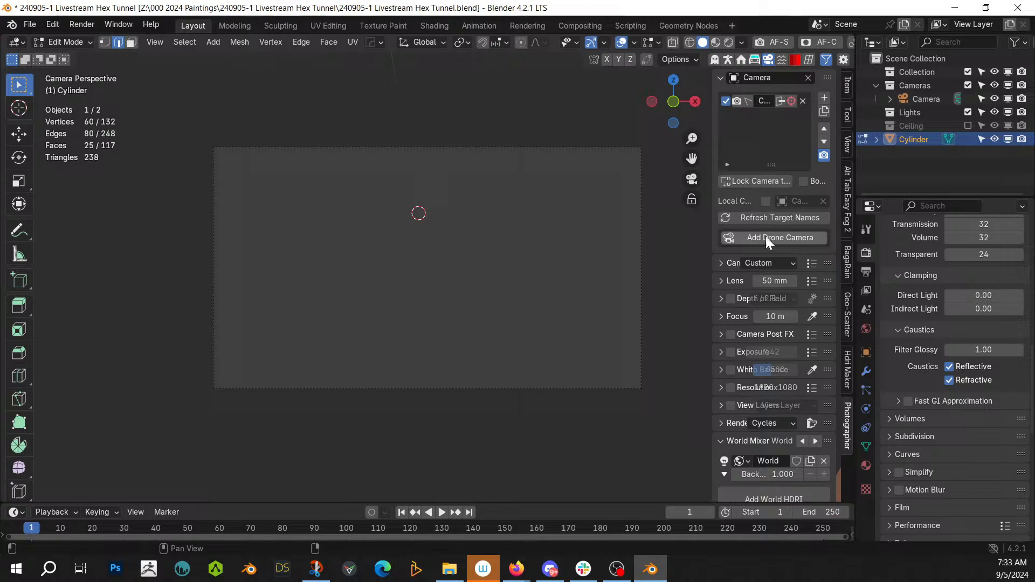
left_click(812, 264)
left_click(811, 134)
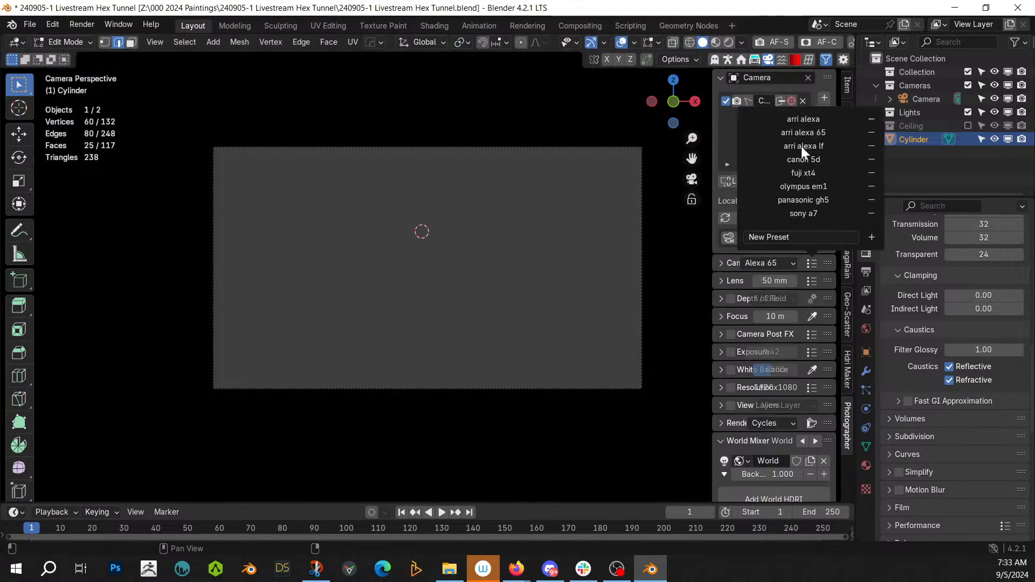
left_click(807, 279)
left_click(813, 279)
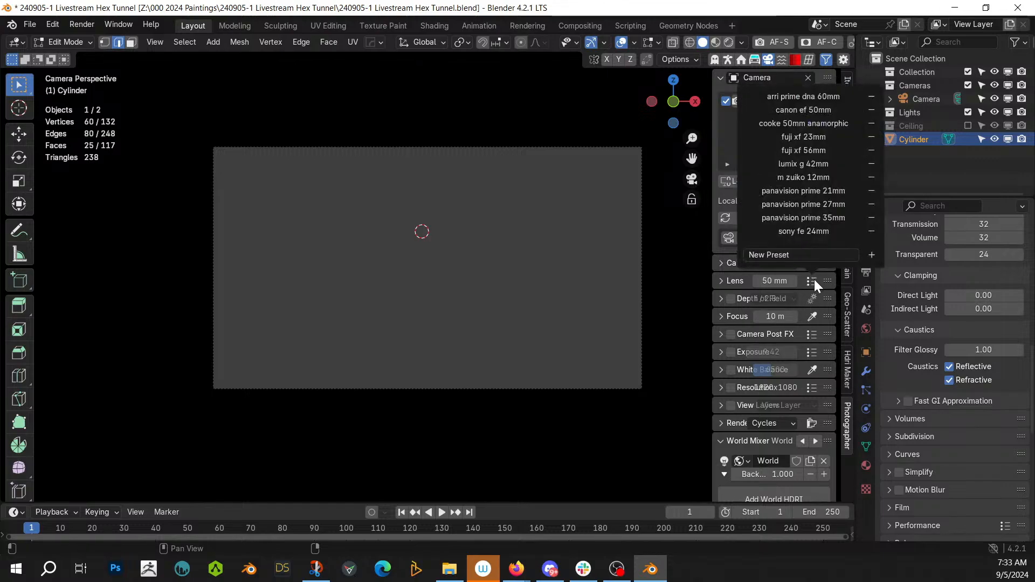
left_click(837, 123)
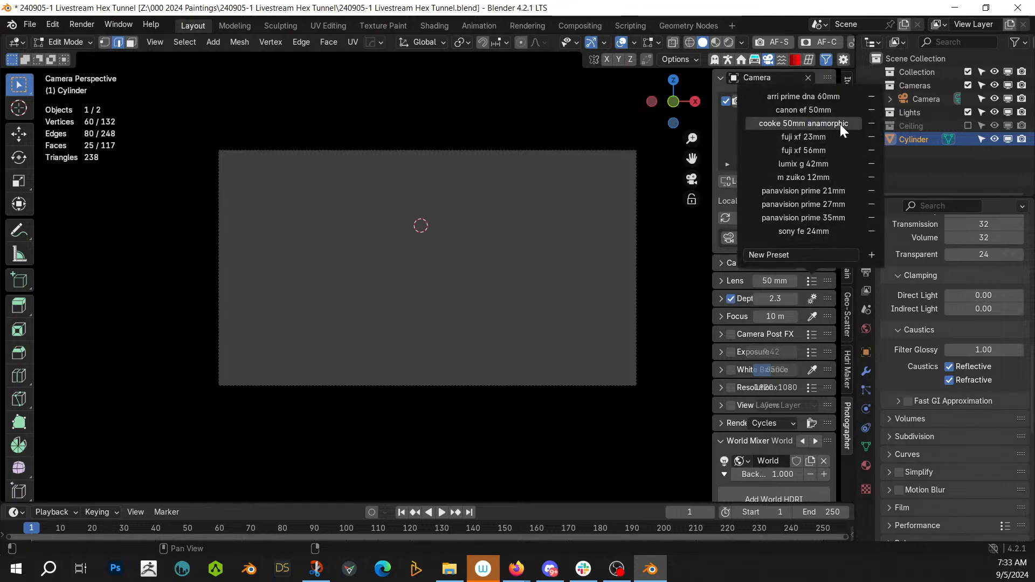
Step: Set the camera's clip end distance to 750 m
left_click(721, 264)
left_click(795, 340)
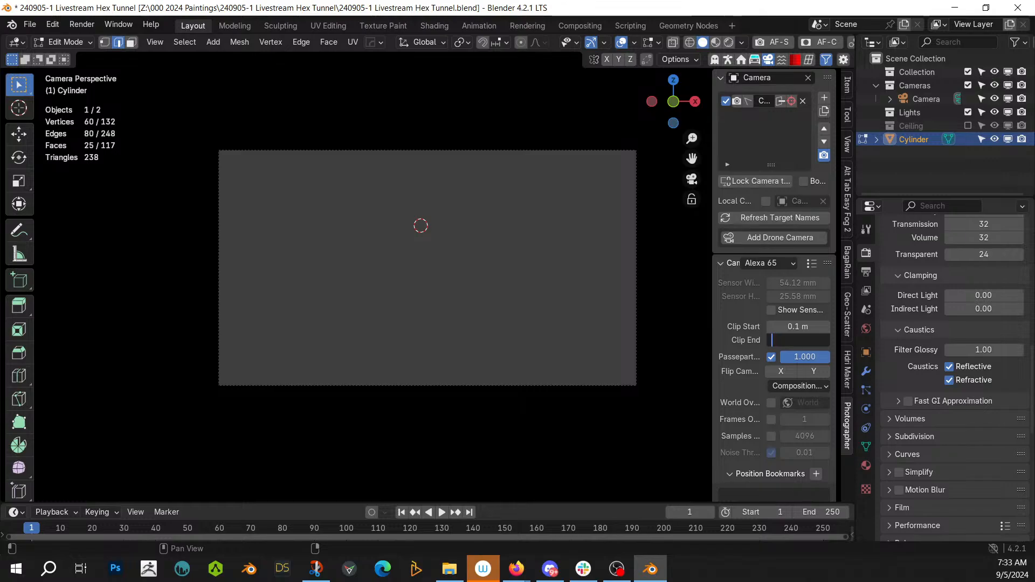
type("750")
key("Return")
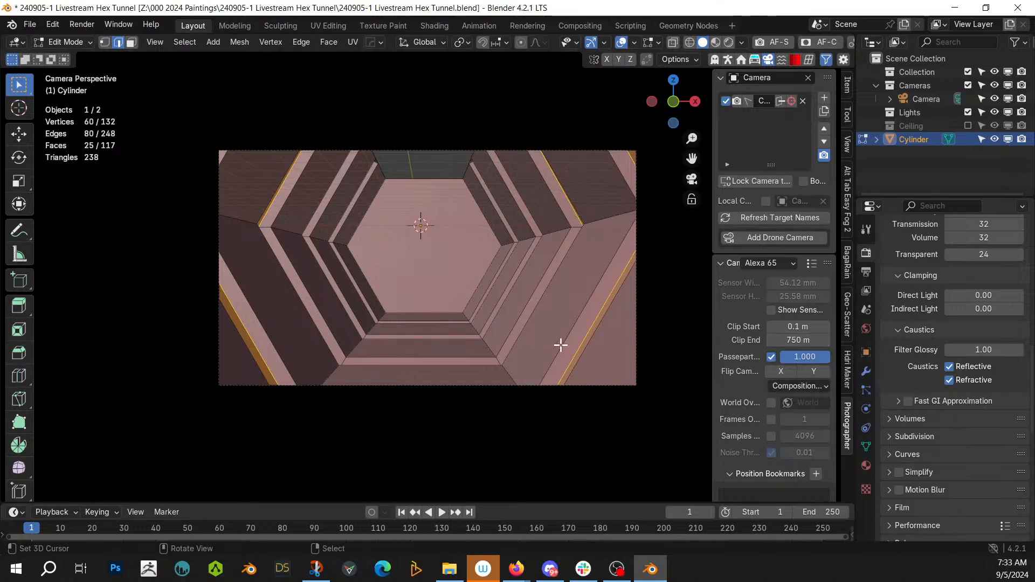
Step: Apply the "2 39 50 of 5100" resolution preset to the camera
mouse_move(560, 345)
middle_mouse_down()
mouse_move(536, 345)
mouse_move(580, 365)
mouse_move(570, 357)
middle_mouse_up()
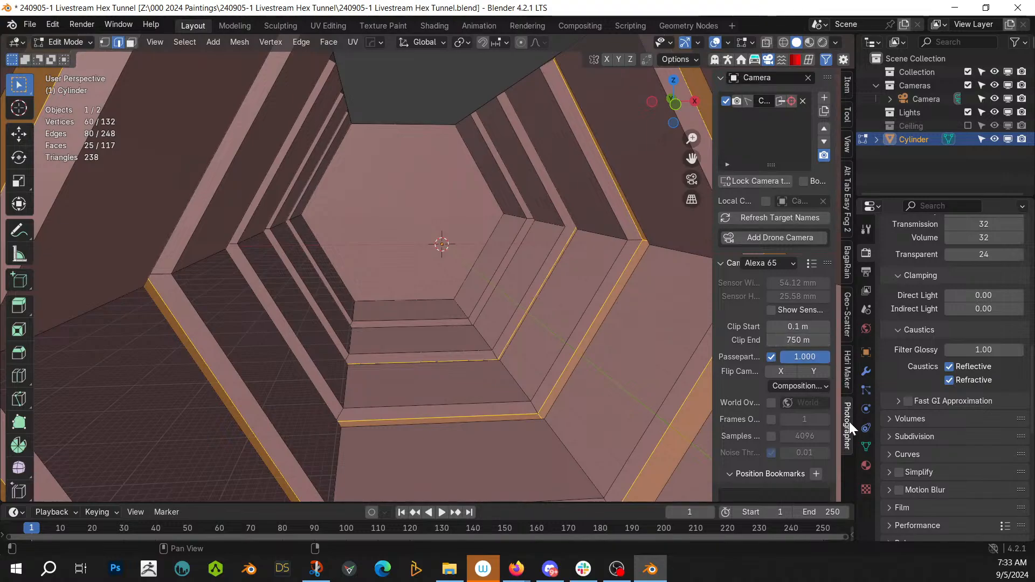
scroll(794, 377, "down", 10)
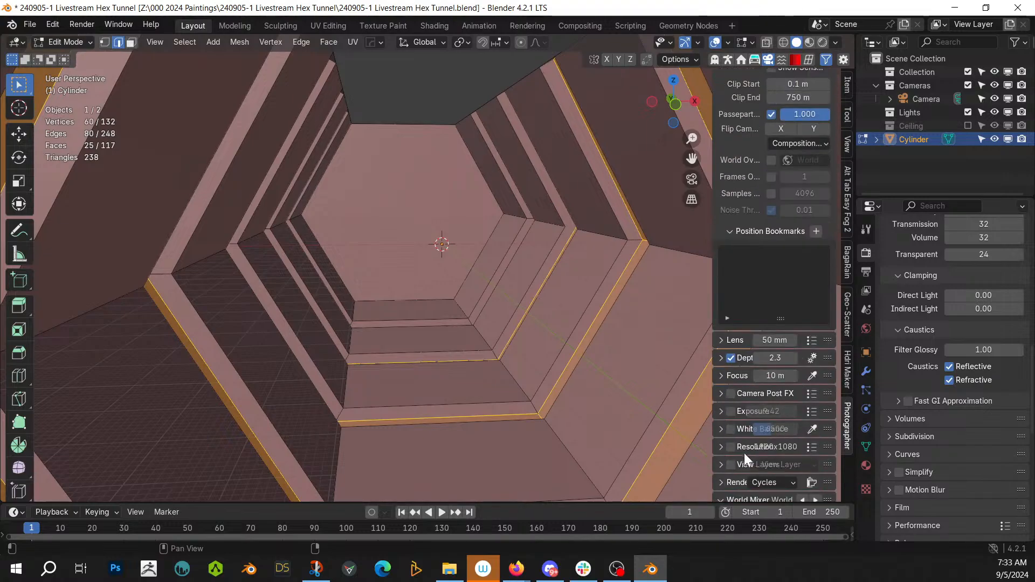
left_click(811, 447)
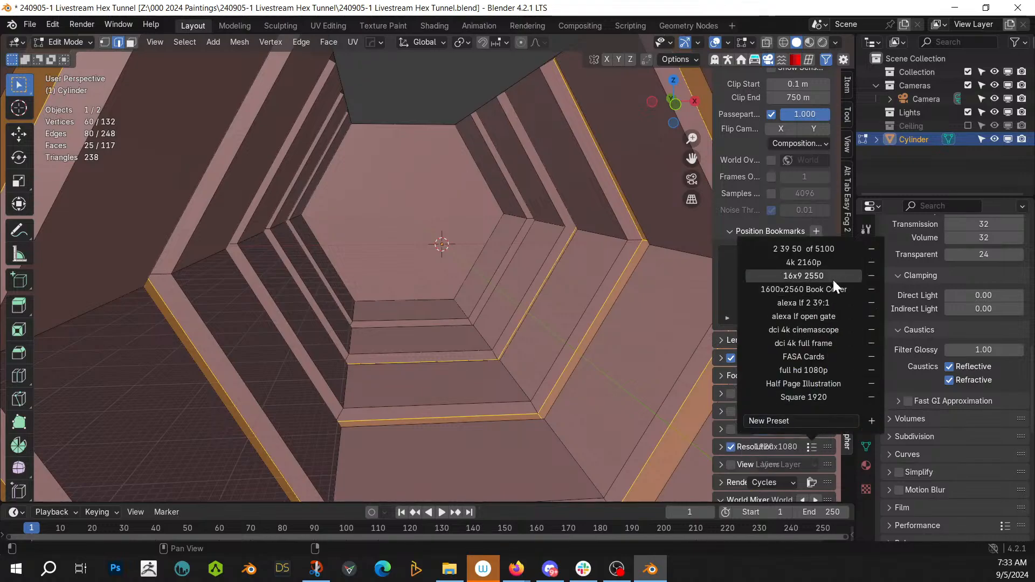
left_click(835, 248)
key("KP_0")
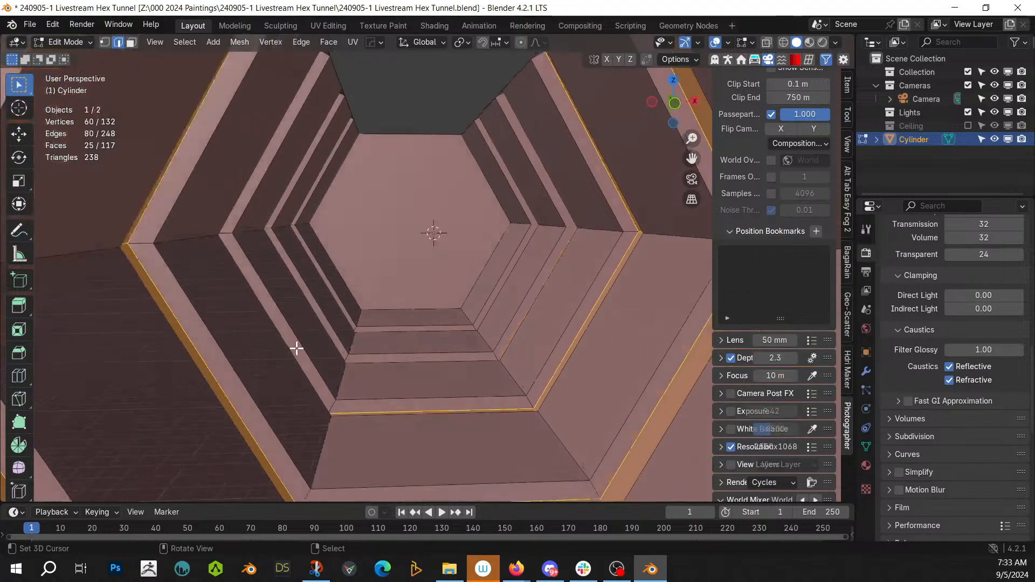
middle_click_drag(295, 352, 375, 363)
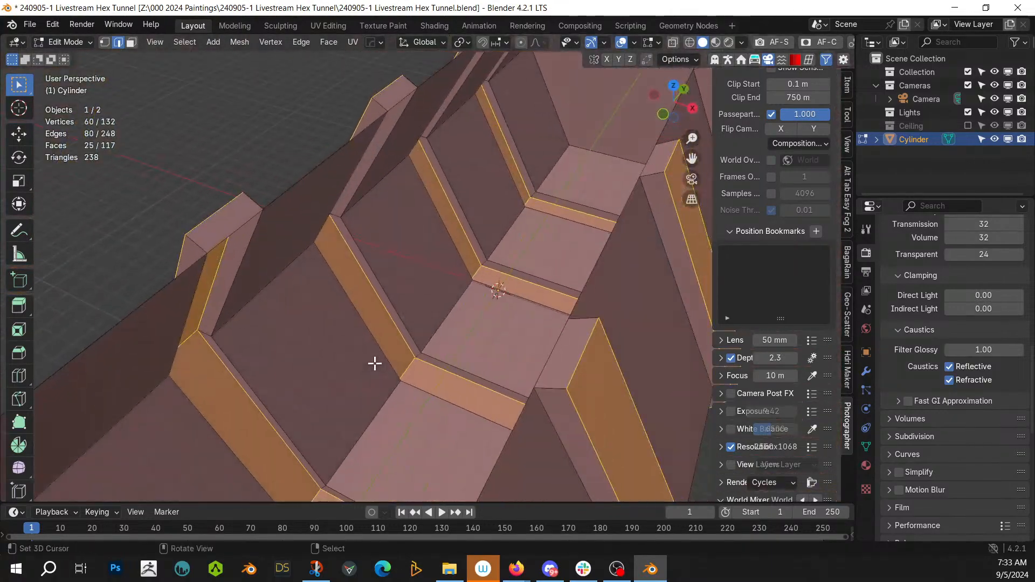
Step: Set the camera's lens focal length to 35 mm
left_click(771, 340)
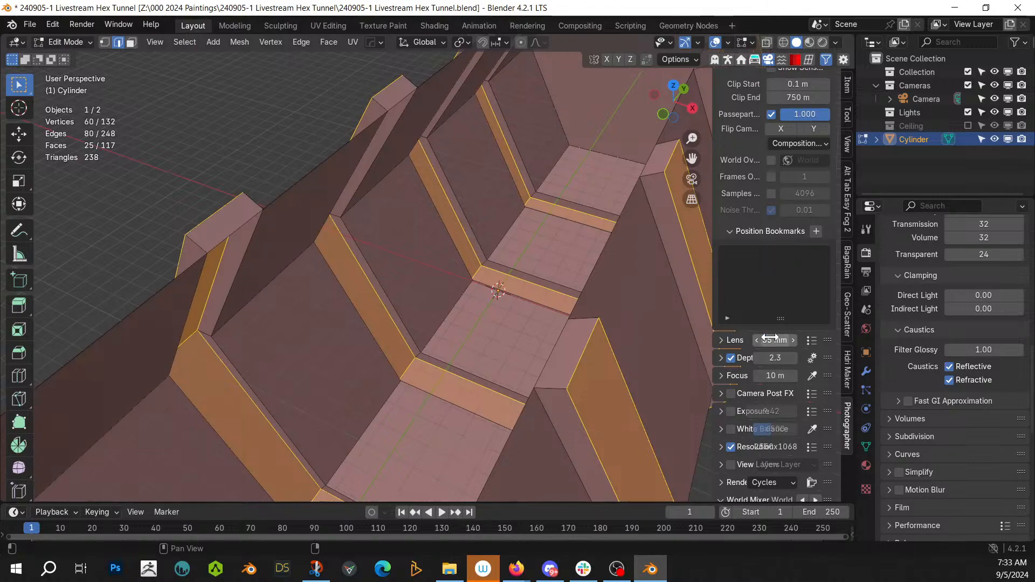
middle_click_drag(459, 437, 426, 324)
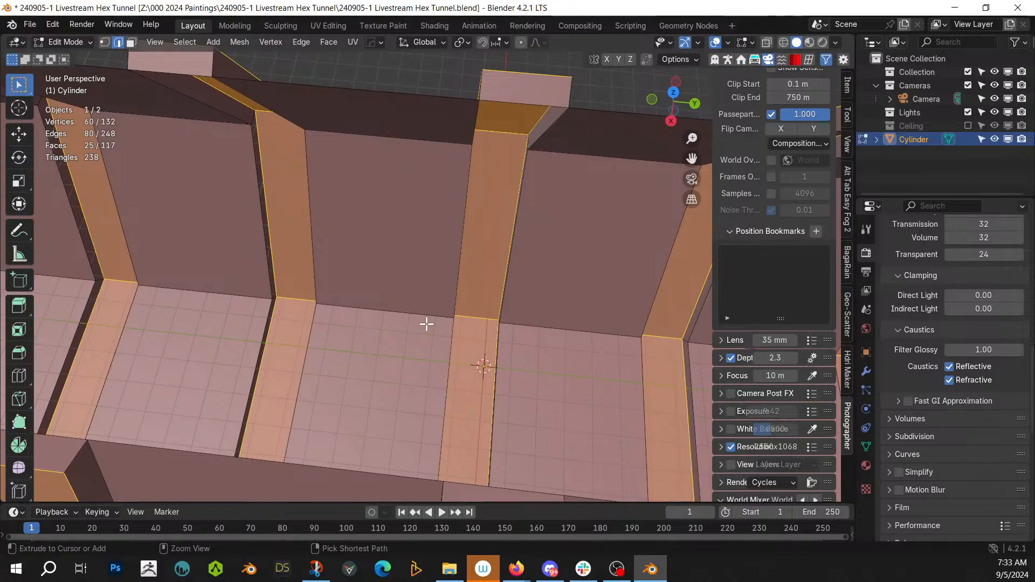
left_click(426, 323, "alt")
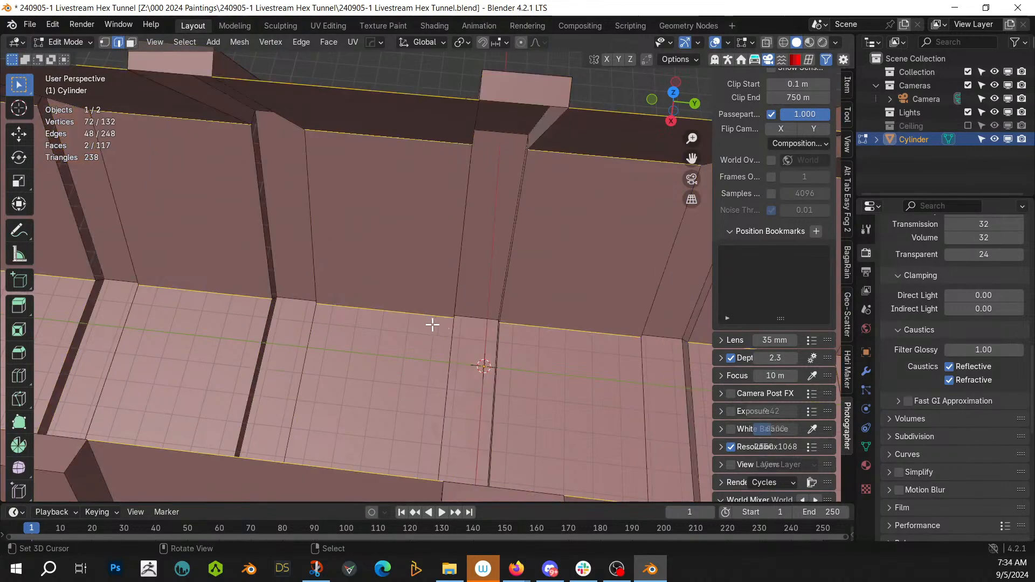
scroll(433, 324, "down", 10)
Step: In face select mode, select the five wall and floor panels of the tunnel's near end section
middle_click_drag(396, 333, 289, 411)
left_click(283, 415)
key("3")
left_click(282, 415)
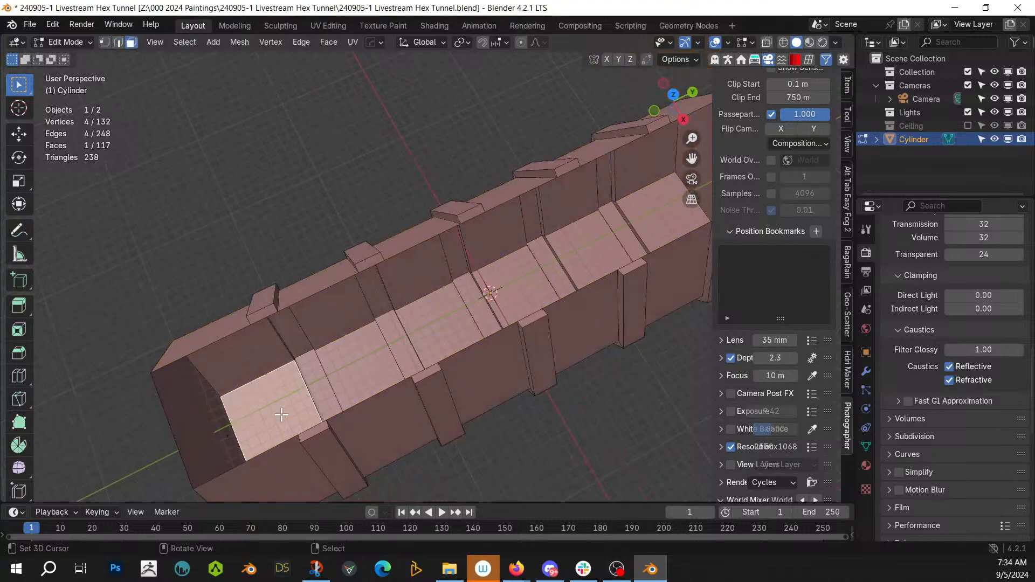
left_click(268, 355, "shift")
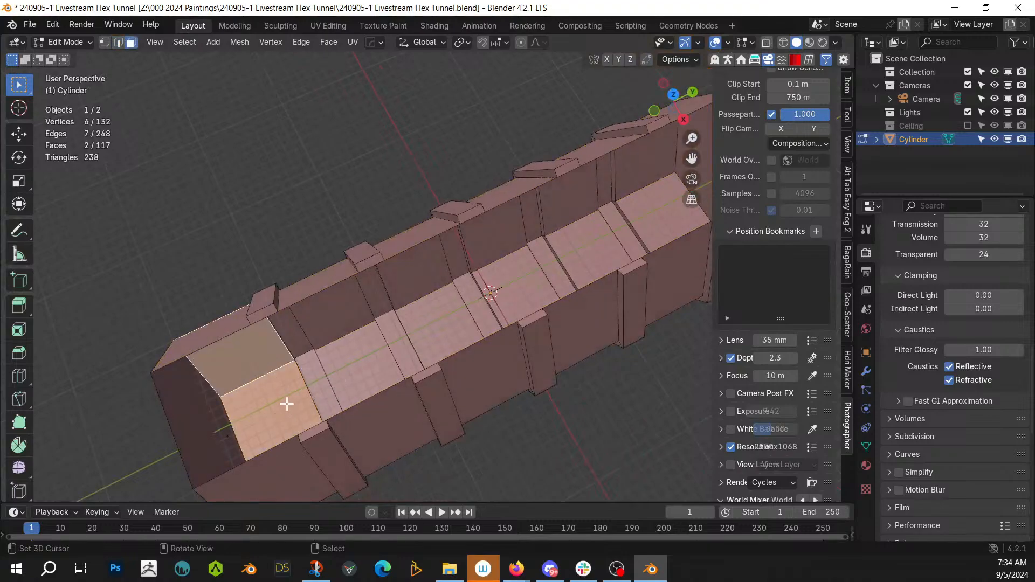
right_click(207, 331, "shift")
middle_click_drag(242, 395, 235, 334)
right_click(231, 319, "shift")
right_click(242, 392, "shift")
middle_click_drag(242, 392, 305, 416)
Step: Extend the selection to faces of similar area and adjust the similarity threshold
key("shift+g")
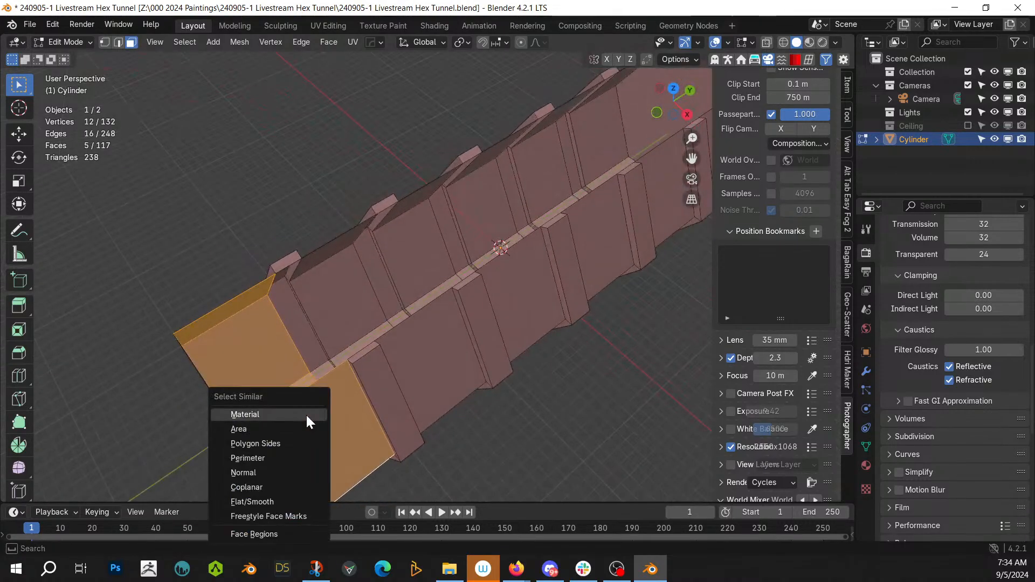
left_click(264, 430)
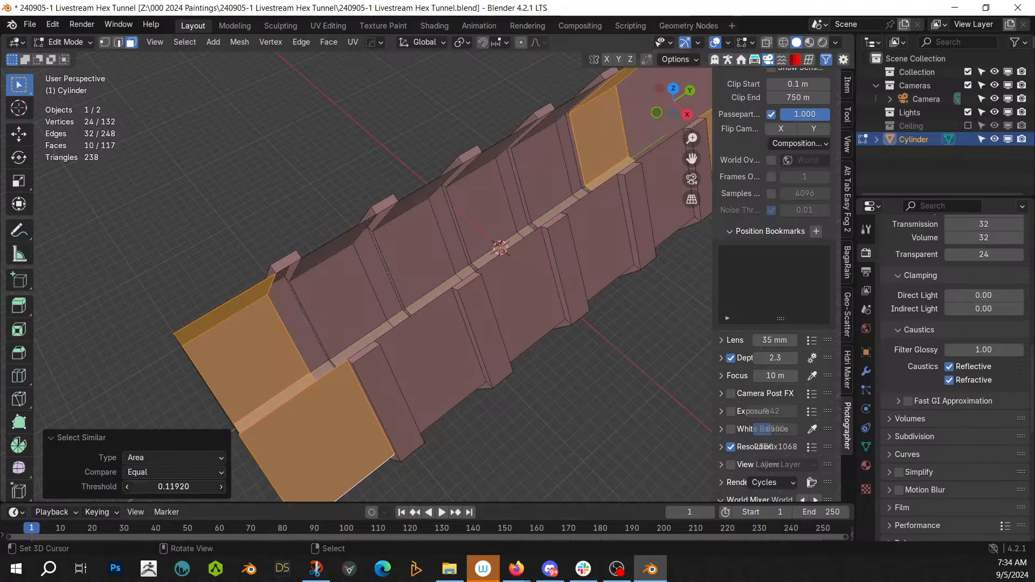
left_click_drag(183, 487, 174, 486)
Step: Add the four middle panels between the rings on the tunnel's far lower wall to the selection
middle_click_drag(351, 304, 273, 318)
left_click(316, 258, "shift")
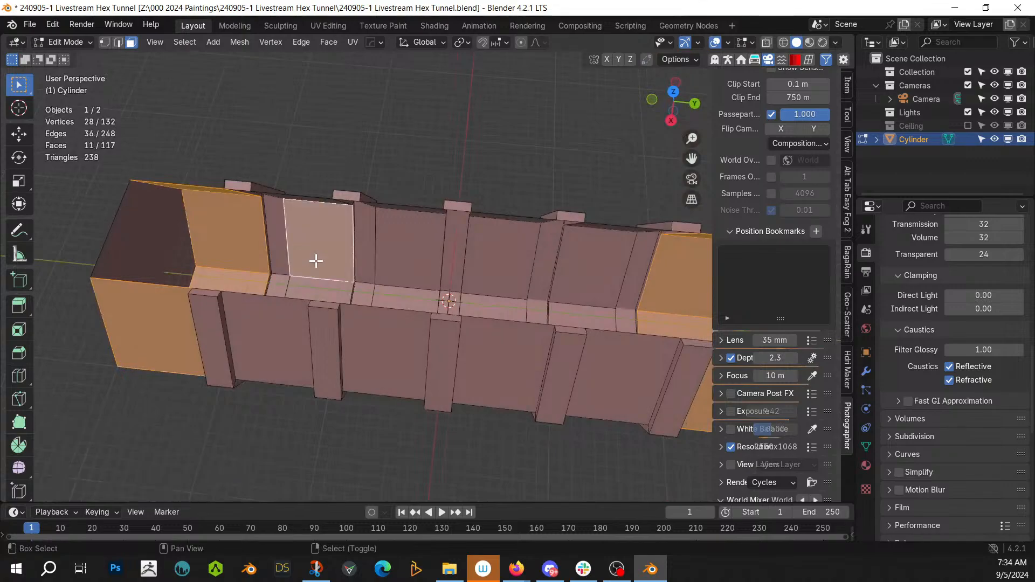
left_click(409, 248, "shift")
left_click(509, 257, "shift")
left_click(599, 269, "shift")
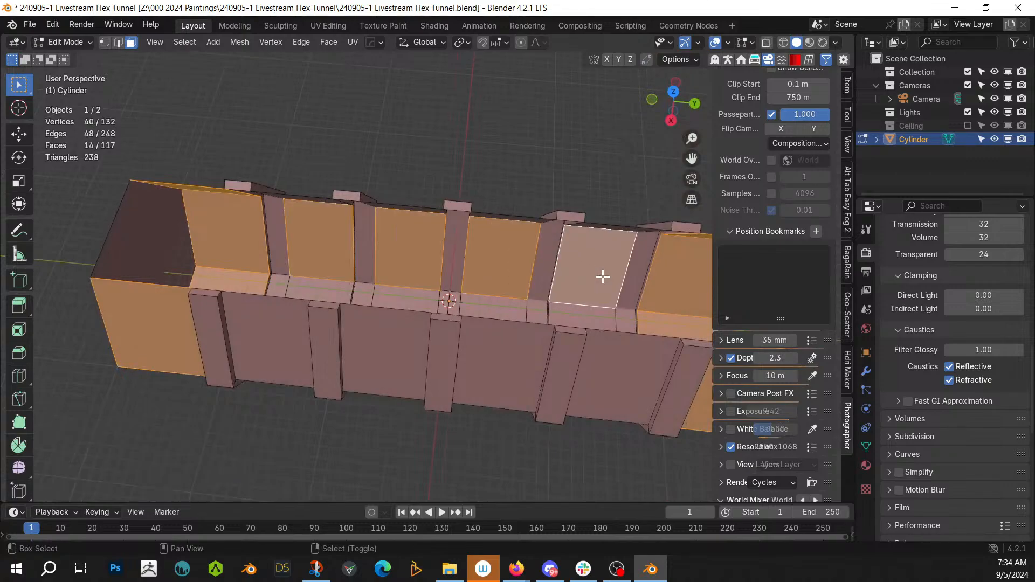
Step: Add the middle panels between the rings on the near side's upper and lower walls to the selection
left_click(620, 371, "shift")
middle_click_drag(526, 370, 526, 264)
left_click(310, 208, "shift")
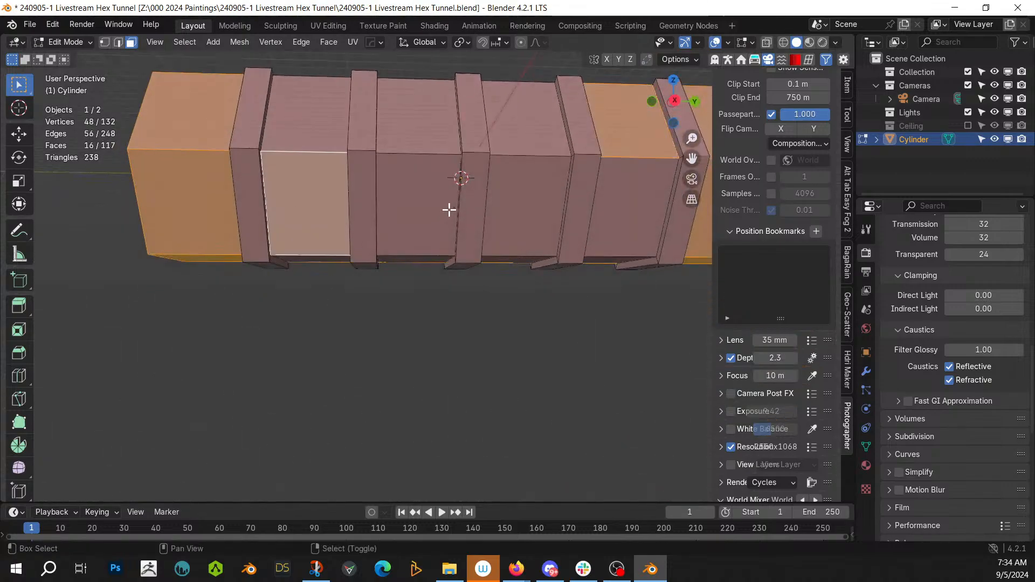
left_click(431, 207, "shift")
left_click(539, 205, "shift")
left_click(644, 208, "shift")
left_click(524, 133, "shift")
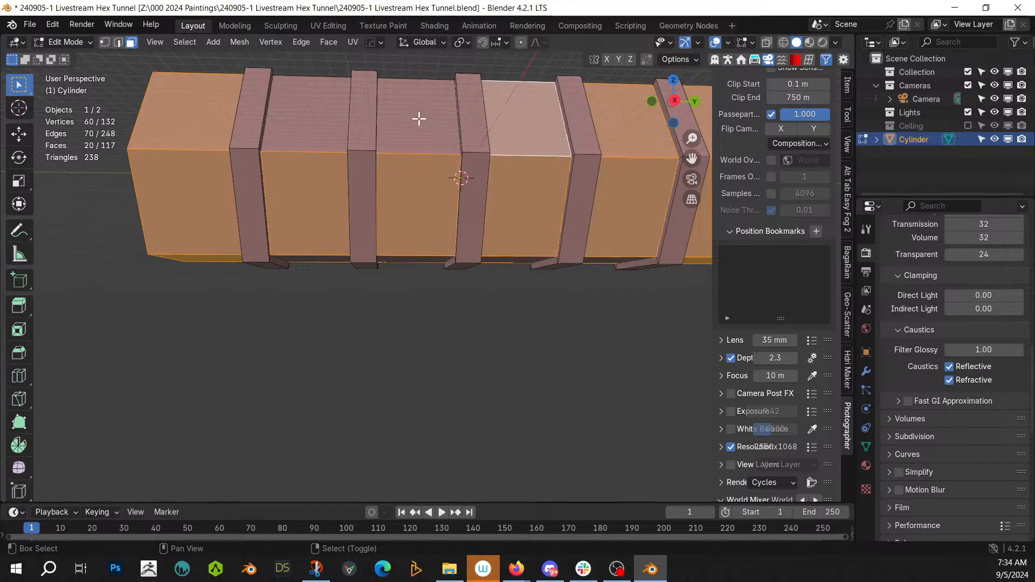
left_click(418, 116, "shift")
left_click(323, 113, "shift")
Step: Add the four middle floor panels to the selection from the tunnel's underside
middle_click_drag(326, 118, 322, 85)
left_click(323, 224, "shift")
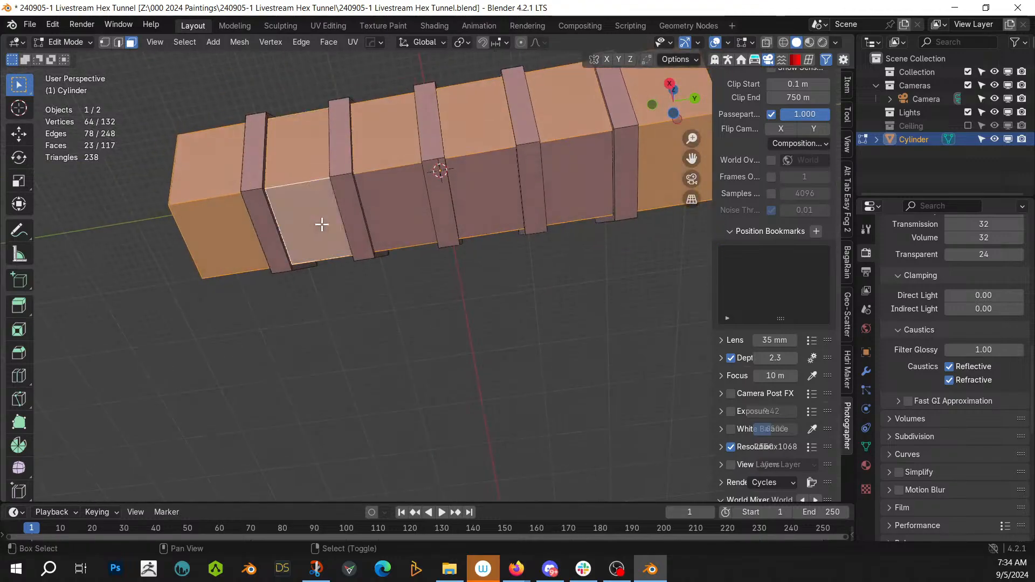
left_click(412, 208, "shift")
left_click(501, 186, "shift")
left_click(557, 175, "shift")
Step: Add the four middle panels of the opposite upper wall to the selection
middle_click_drag(558, 175, 247, 157)
left_click(249, 156, "shift")
left_click(372, 155, "shift")
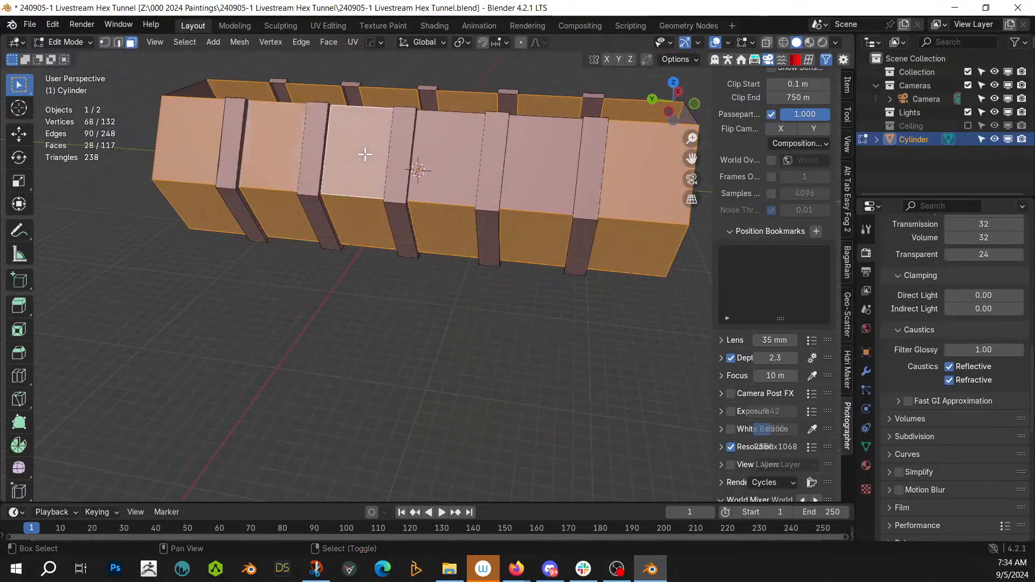
left_click(468, 155, "shift")
left_click(527, 157, "shift")
middle_click_drag(527, 157, 551, 233)
middle_click_drag(480, 220, 473, 272)
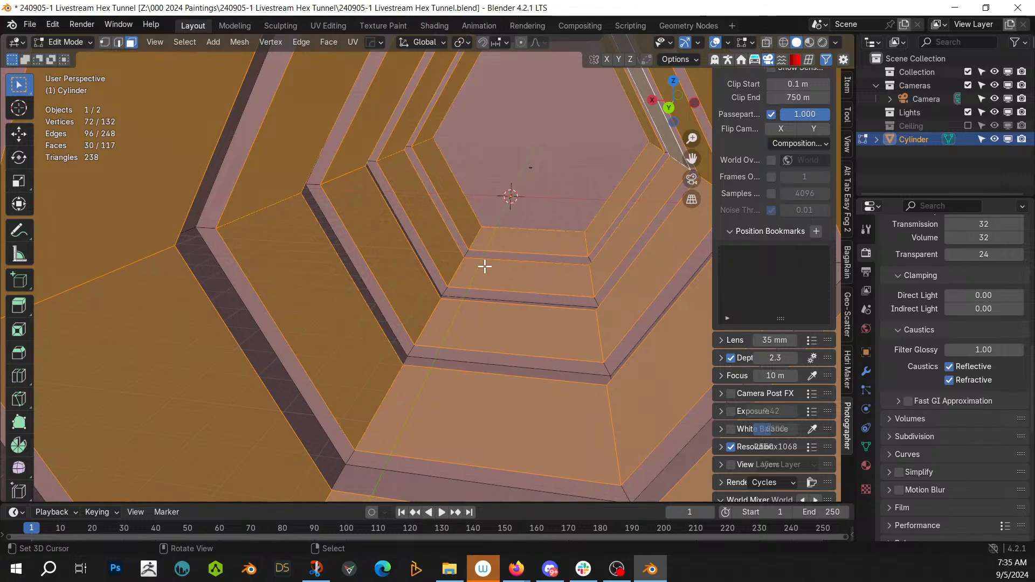
Step: Try to extrude the selected panels inward along their normals by about 8.4 m and grow the selection to the new side faces
scroll(470, 251, "down", 2)
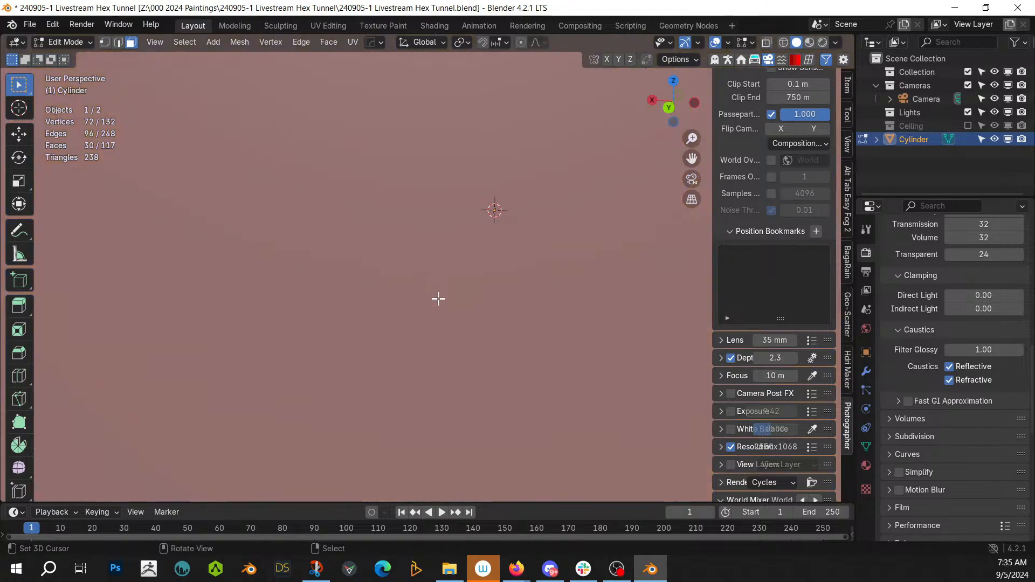
middle_click_drag(438, 298, 464, 314)
scroll(425, 316, "up", 5)
scroll(459, 301, "down", 3)
key("alt+e")
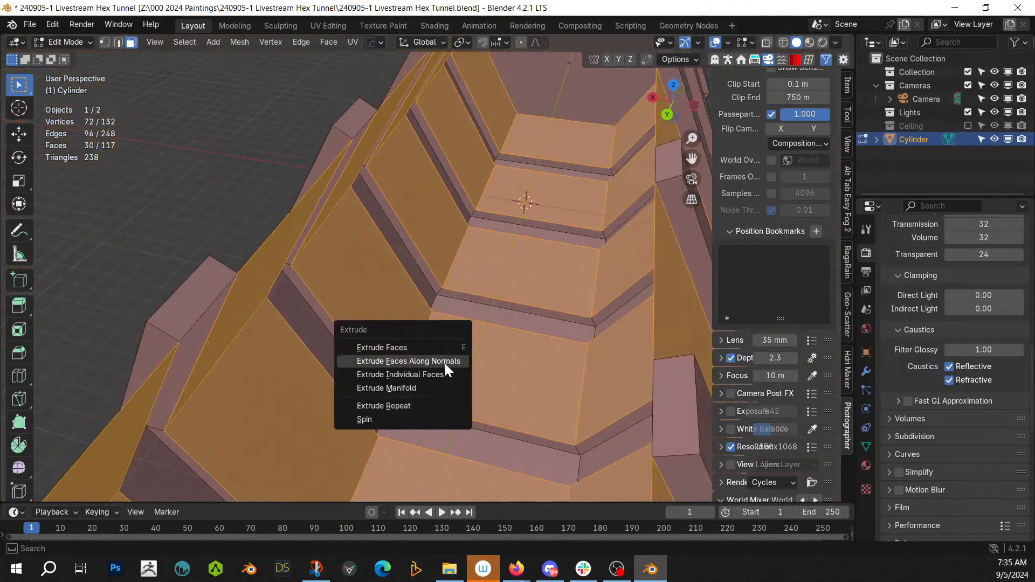
left_click(445, 363)
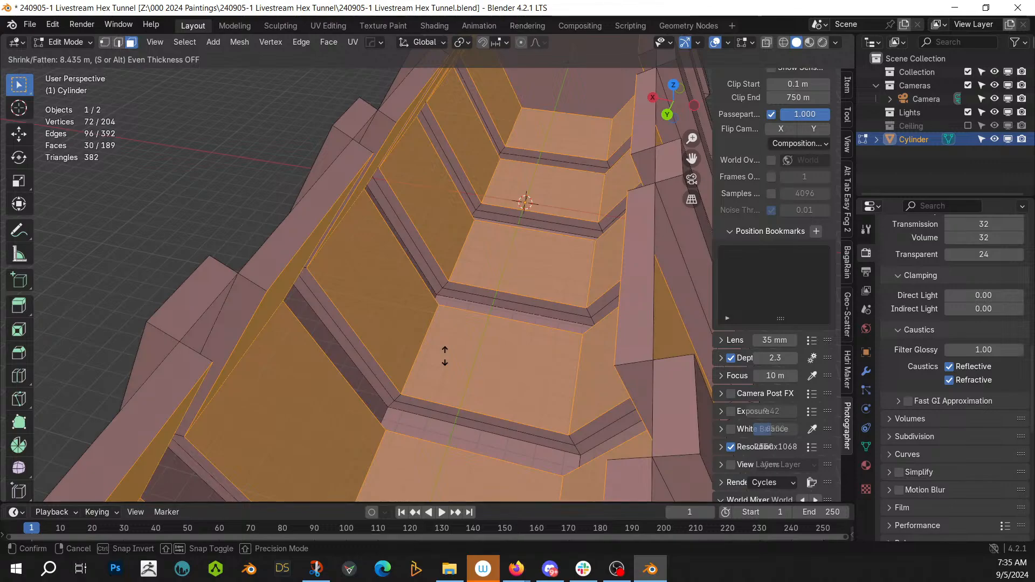
left_click(445, 356)
key("ctrl+KP_Add")
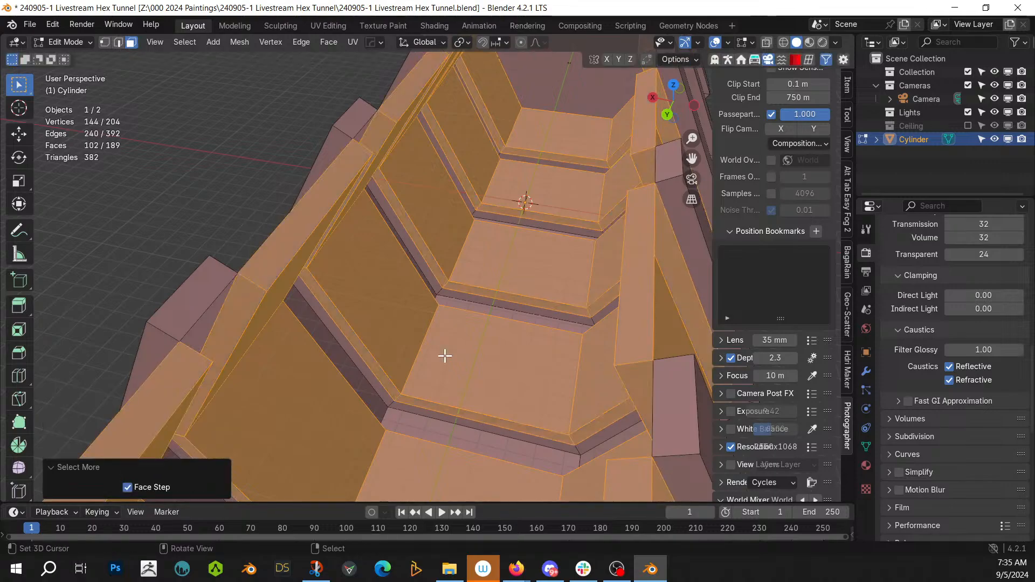
middle_click_drag(196, 283, 242, 312)
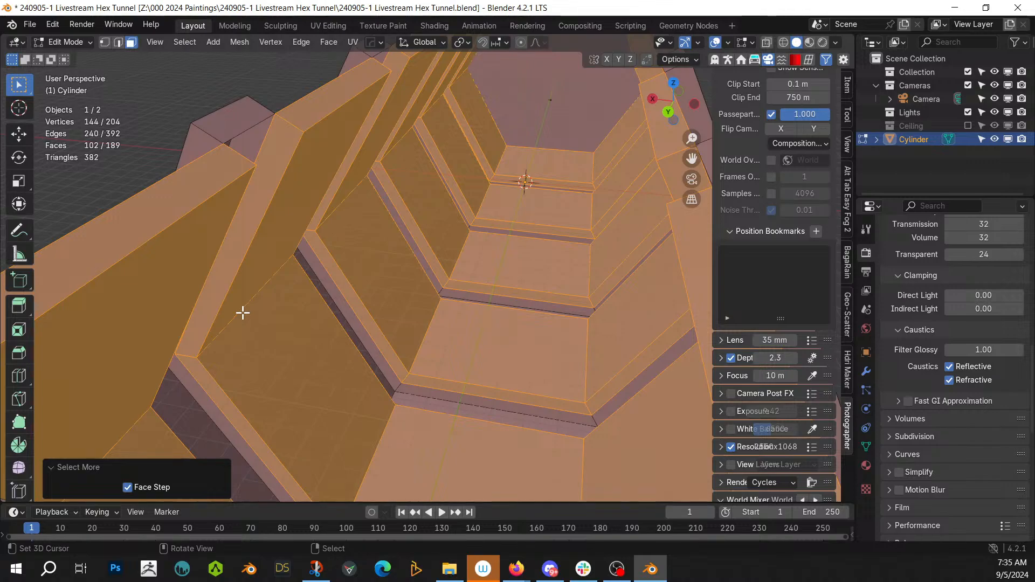
Step: Undo the grown selection and the panel extrusion
key("ctrl+z")
key("ctrl+z")
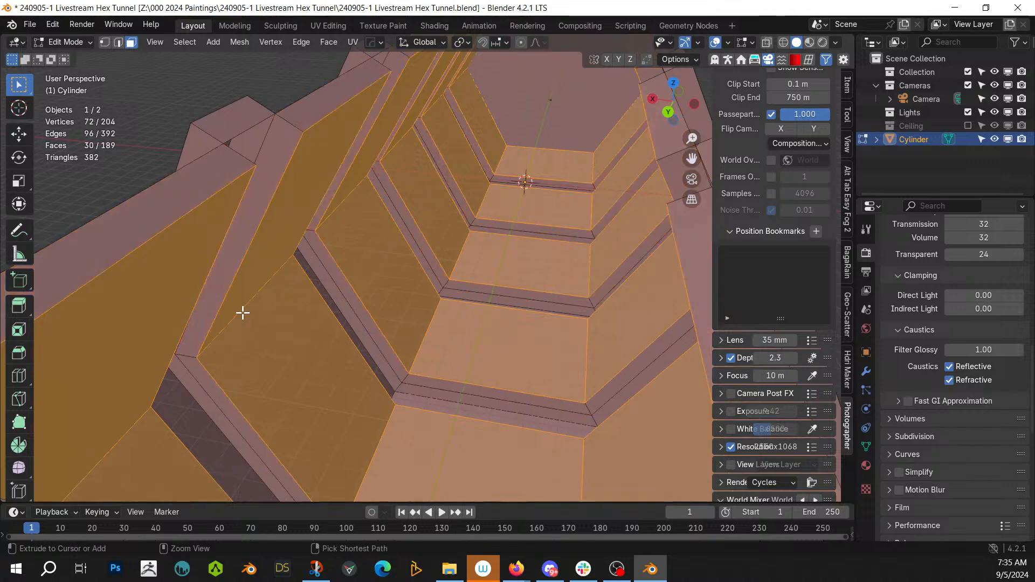
Step: Duplicate the selected panels in place, separate the copy into its own object and select that object
middle_click_drag(234, 379, 252, 390)
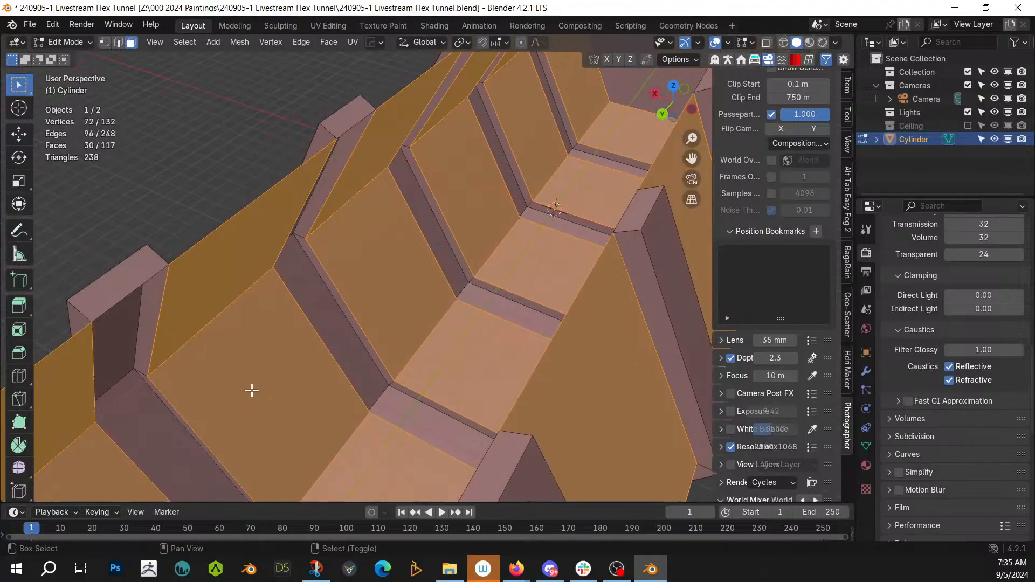
key("shift+d")
right_click(252, 390)
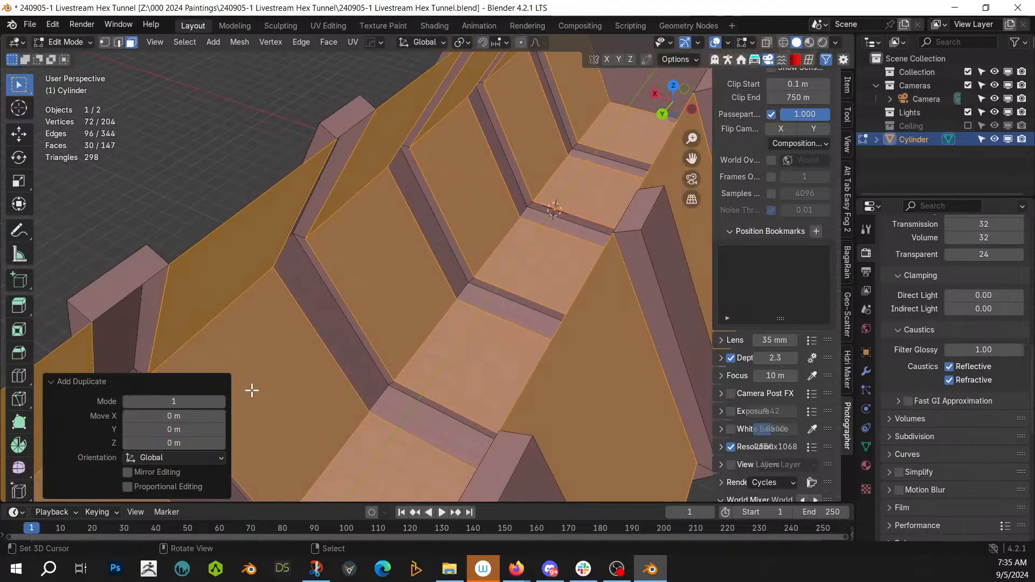
key("p")
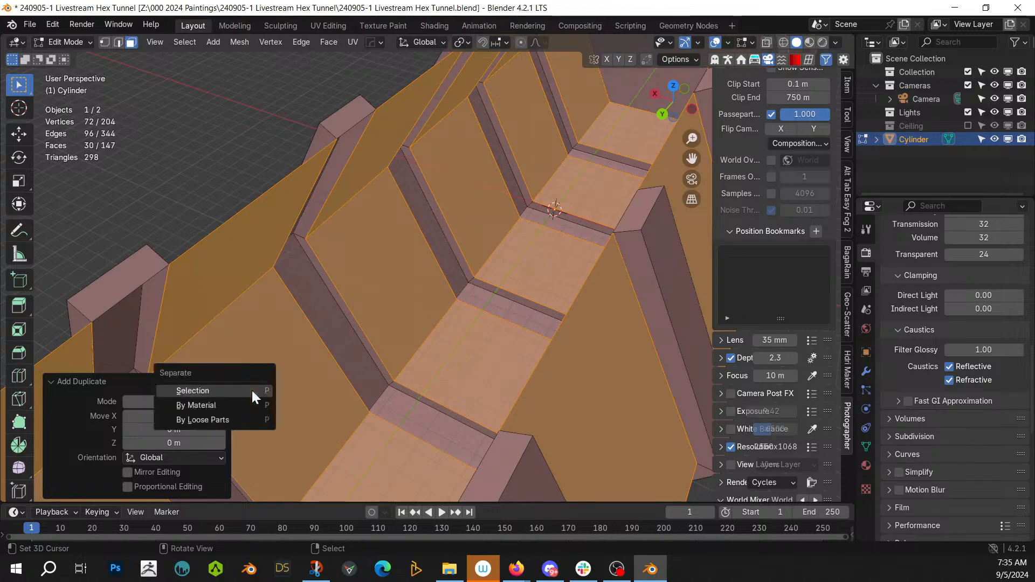
left_click(252, 390)
key("Tab")
left_click(252, 390)
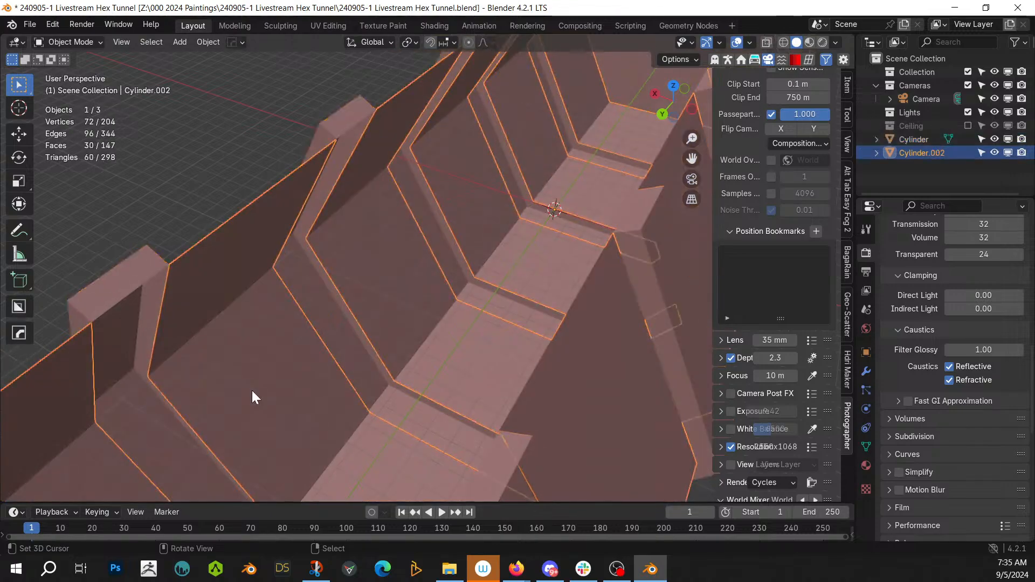
Step: Extrude all faces of the separated panel object along their normals with an offset of about 7.46 m
middle_click_drag(276, 387, 319, 370)
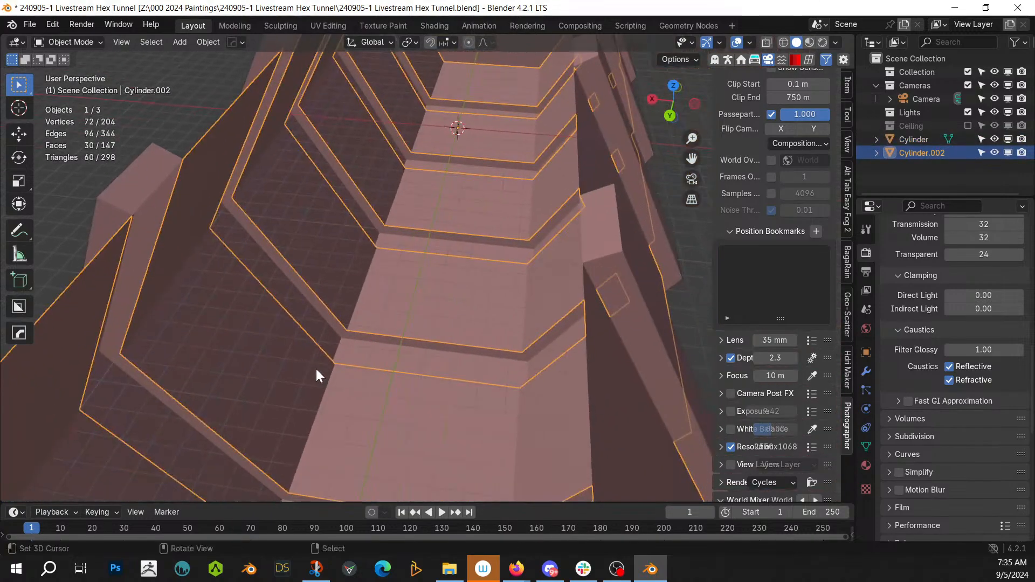
scroll(312, 374, "up", 2)
key("Tab")
key("alt+e")
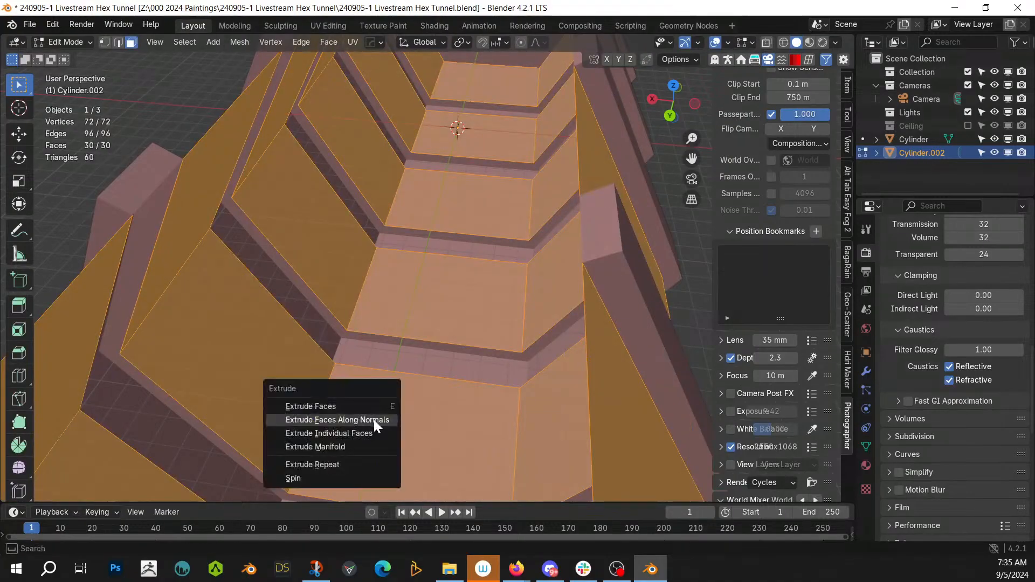
left_click(380, 421)
left_click(380, 421)
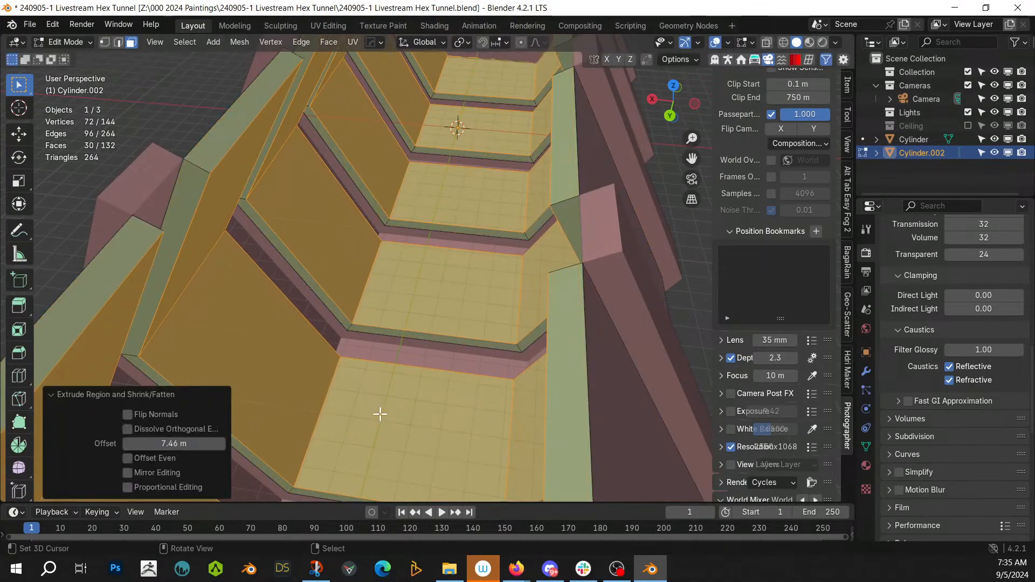
Step: Examine the extruded panels and their fit against the recessed rings in both object and edit mode
middle_click_drag(379, 416, 366, 362)
scroll(375, 342, "up", 3)
scroll(366, 369, "down", 2)
scroll(366, 369, "down", 2)
key("Tab")
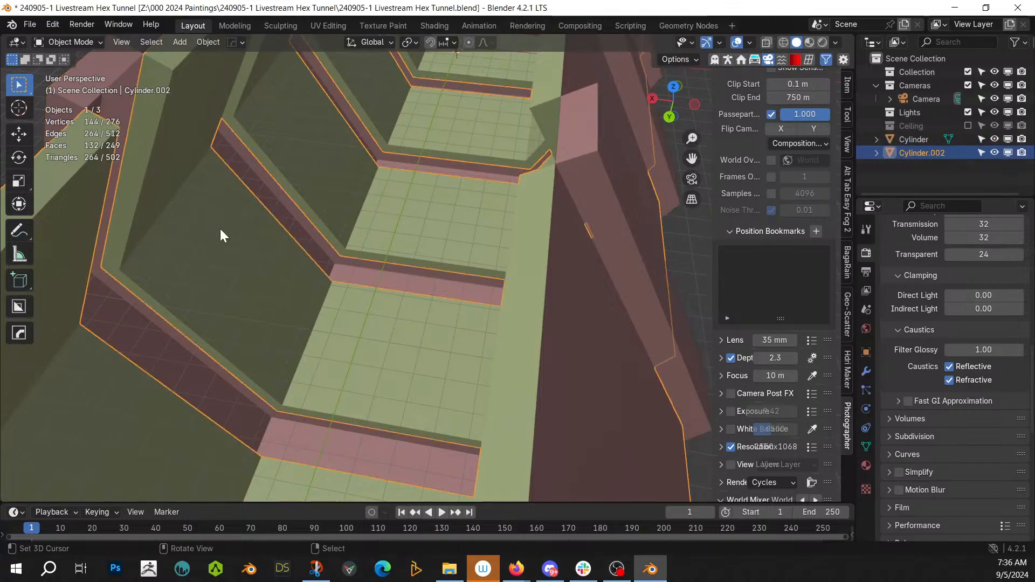
middle_click_drag(220, 229, 259, 268)
key("Tab")
mouse_move(255, 280)
middle_mouse_down()
mouse_move(250, 302)
mouse_move(298, 325)
mouse_move(307, 349)
mouse_move(358, 370)
mouse_move(375, 370)
mouse_move(321, 354)
mouse_move(437, 346)
middle_mouse_up()
key("Tab")
key("Tab")
middle_click_drag(432, 312, 369, 282)
key("Tab")
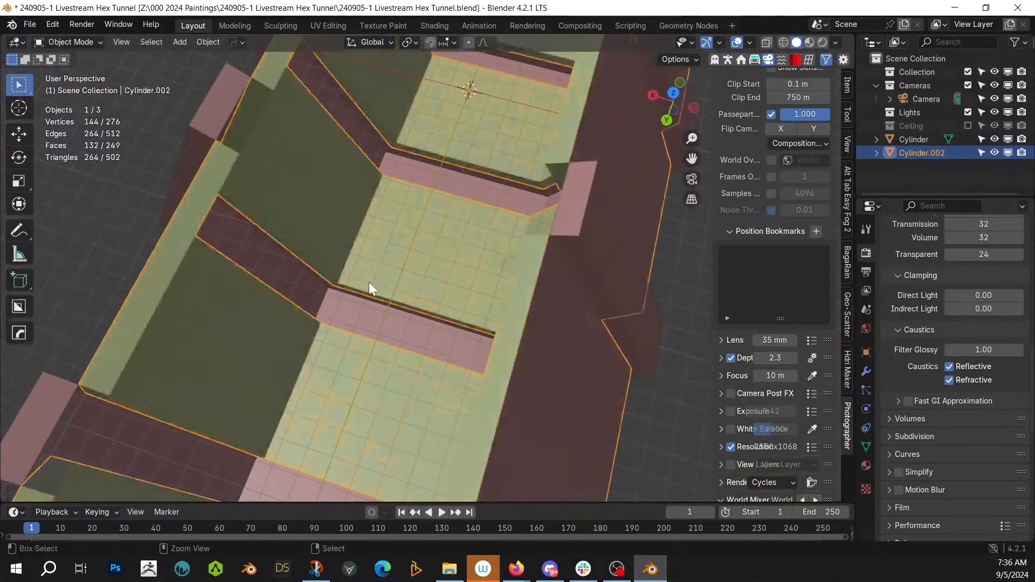
left_click(380, 264)
key("Tab")
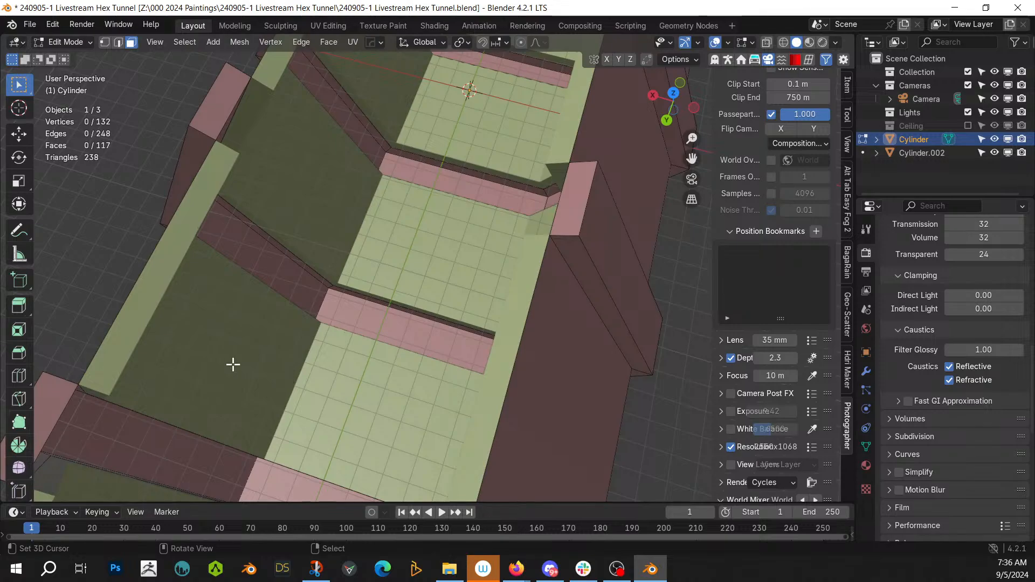
key("Tab")
Step: Edit the separated panel object and select the inner floor panel and both adjoining wall panels of one section
right_click(196, 339)
key("Tab")
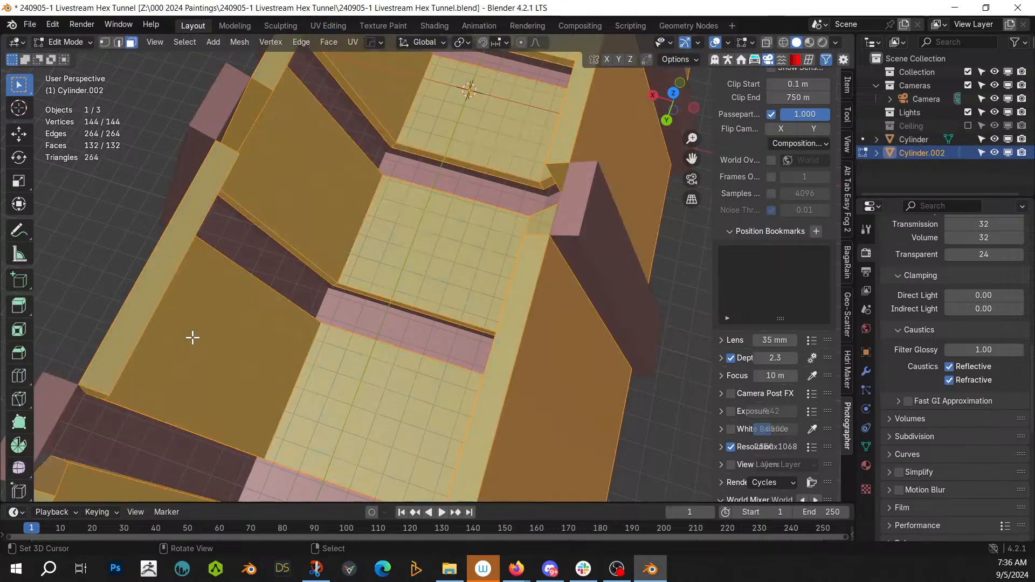
right_click(193, 338)
middle_click_drag(353, 379, 390, 379)
right_click(390, 380, "shift")
right_click(597, 386, "shift")
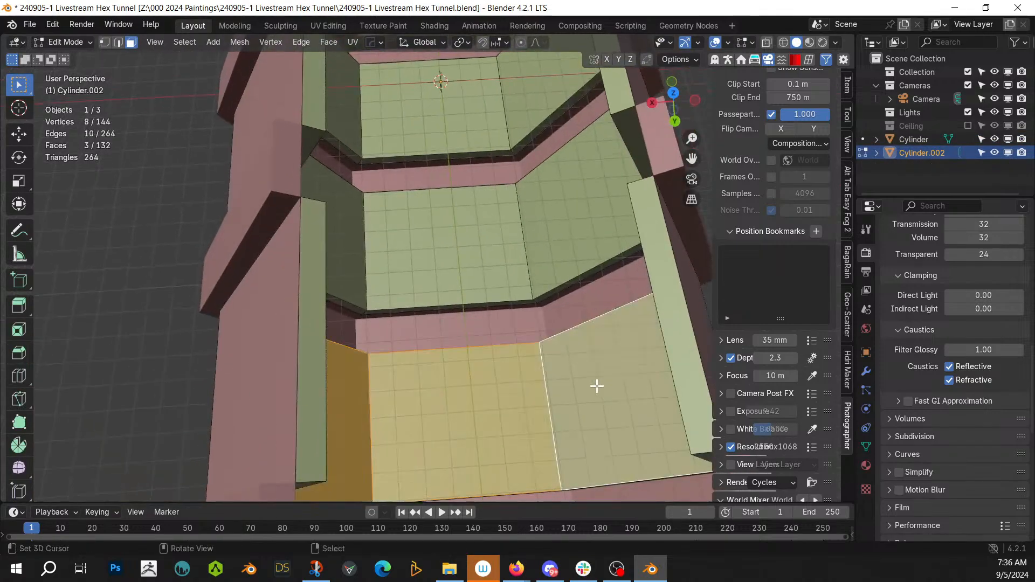
Step: Extend the selection to all coplanar faces and grow it by one face step
key("shift+g")
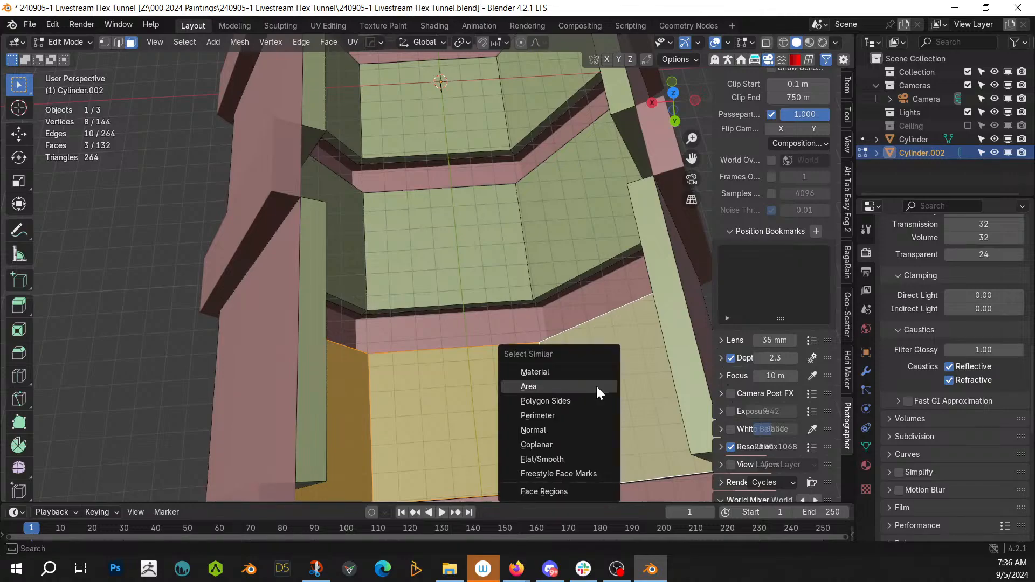
left_click(557, 442)
key("ctrl+KP_Add")
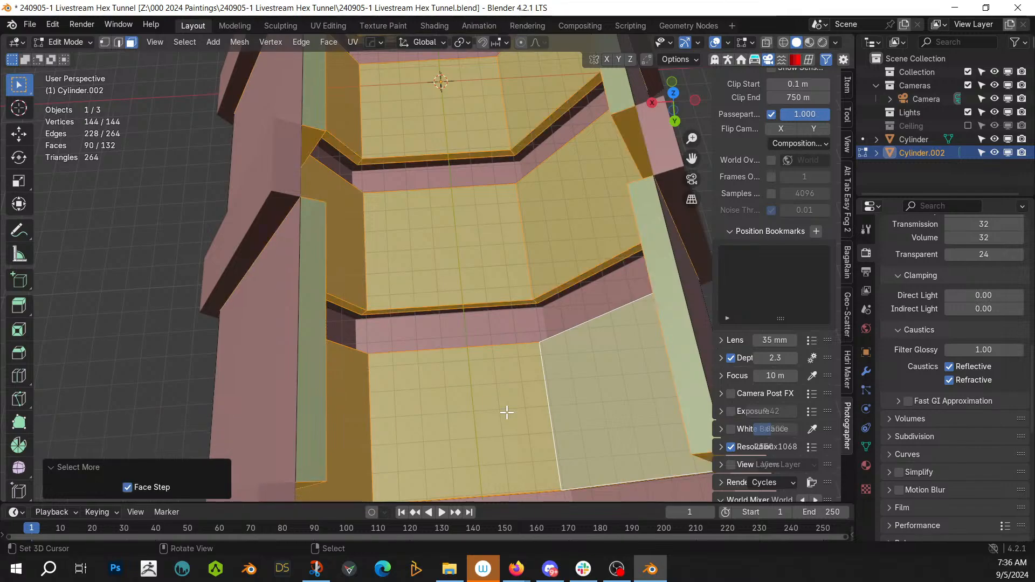
Step: Isolate the separated panel object in local view
middle_click_drag(277, 356, 309, 314)
key("KP_Divide")
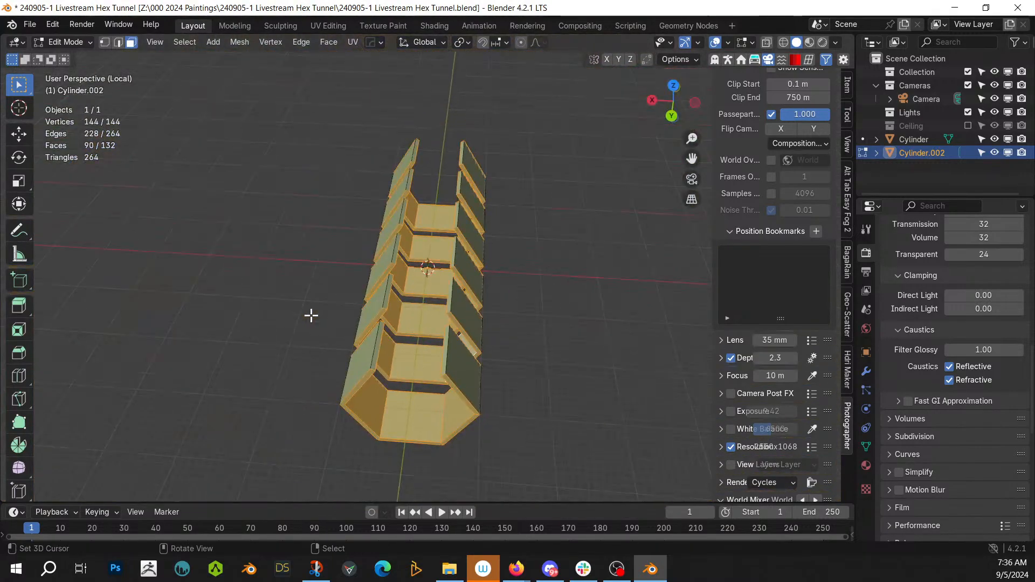
Step: Run Random Flow's Plate Insets on the isolated panel object with Reverse set to 98%
scroll(311, 315, "up", 4)
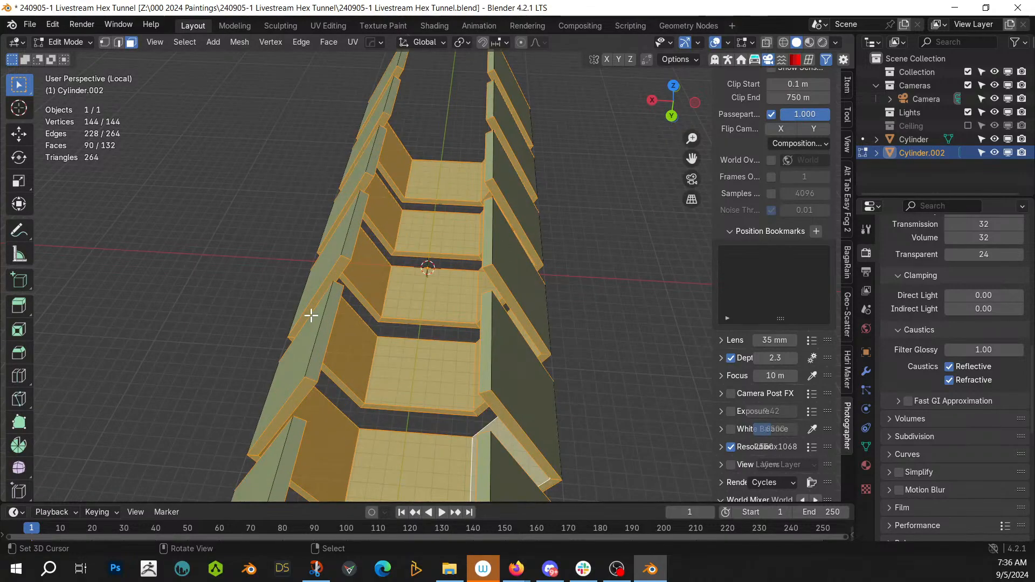
mouse_move(303, 312)
middle_mouse_down()
mouse_move(279, 297)
mouse_move(344, 271)
mouse_move(340, 260)
mouse_move(289, 309)
middle_mouse_up()
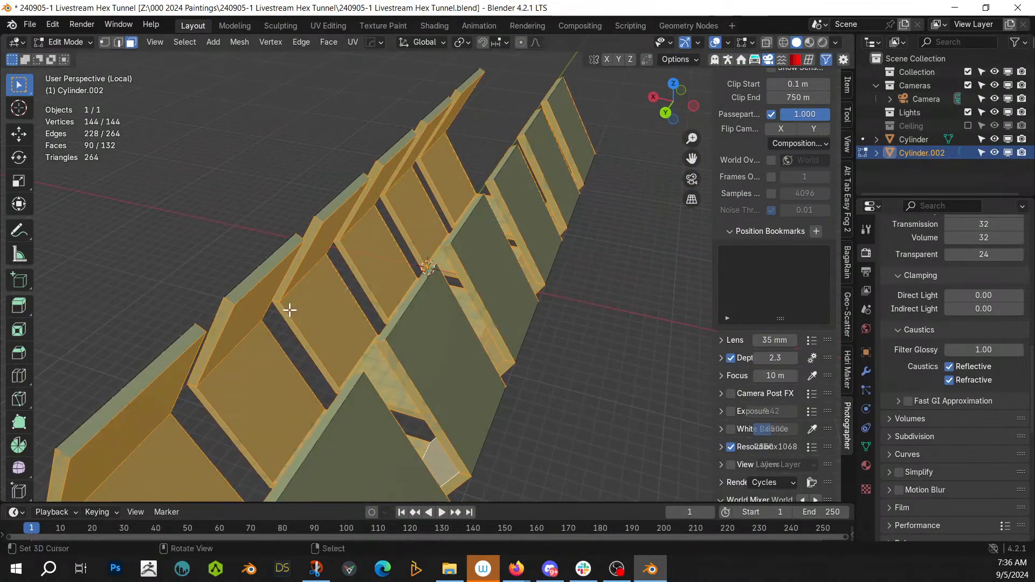
key("Tab")
key("ctrl+alt+e")
mouse_move(250, 319)
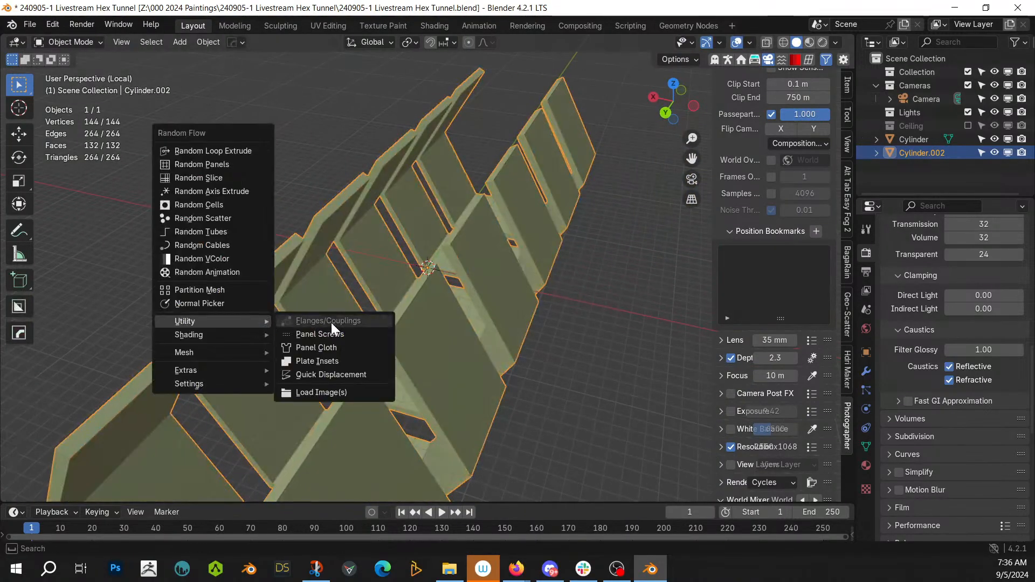
left_click(349, 360)
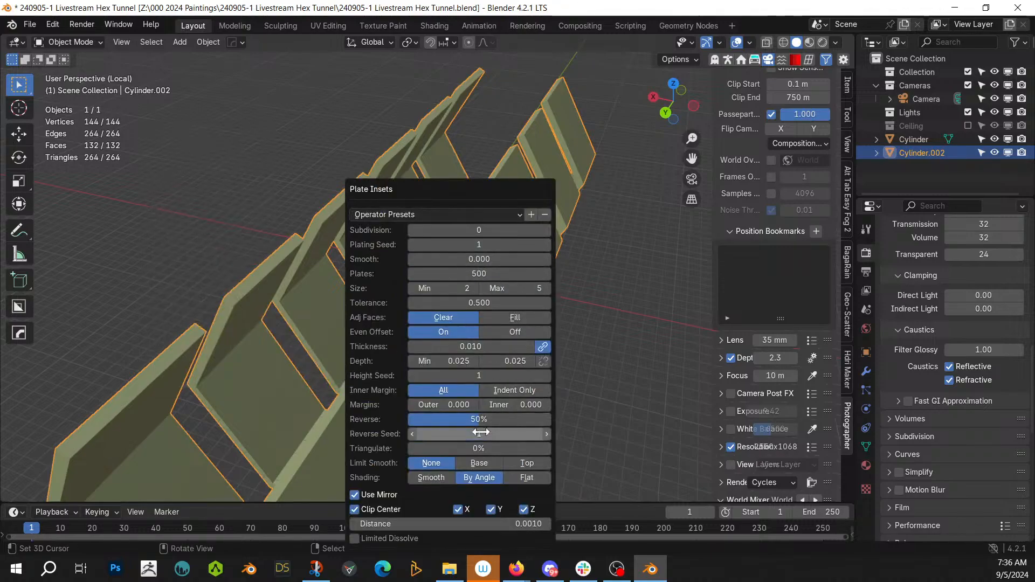
left_click_drag(478, 420, 551, 420)
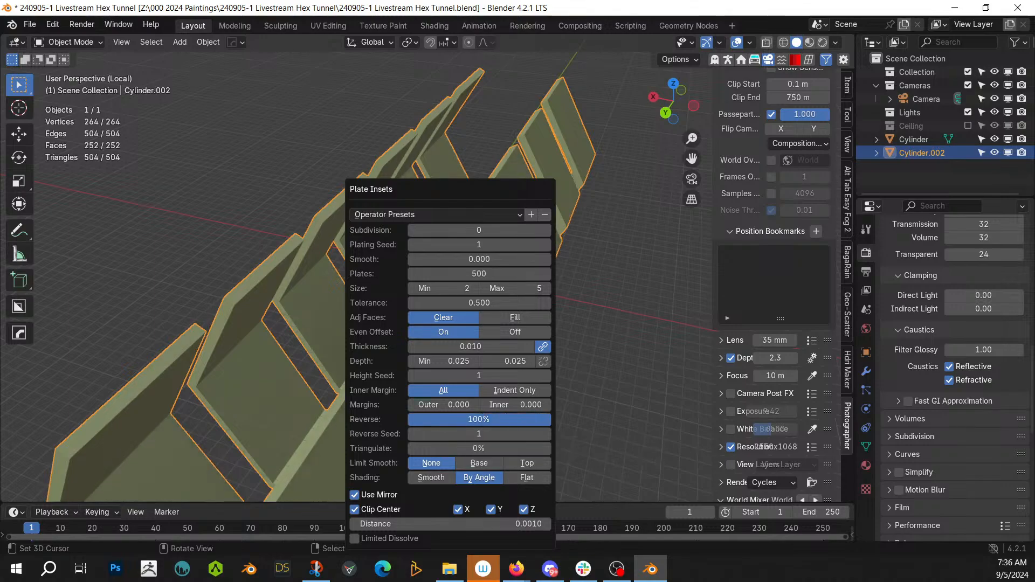
left_click(505, 420)
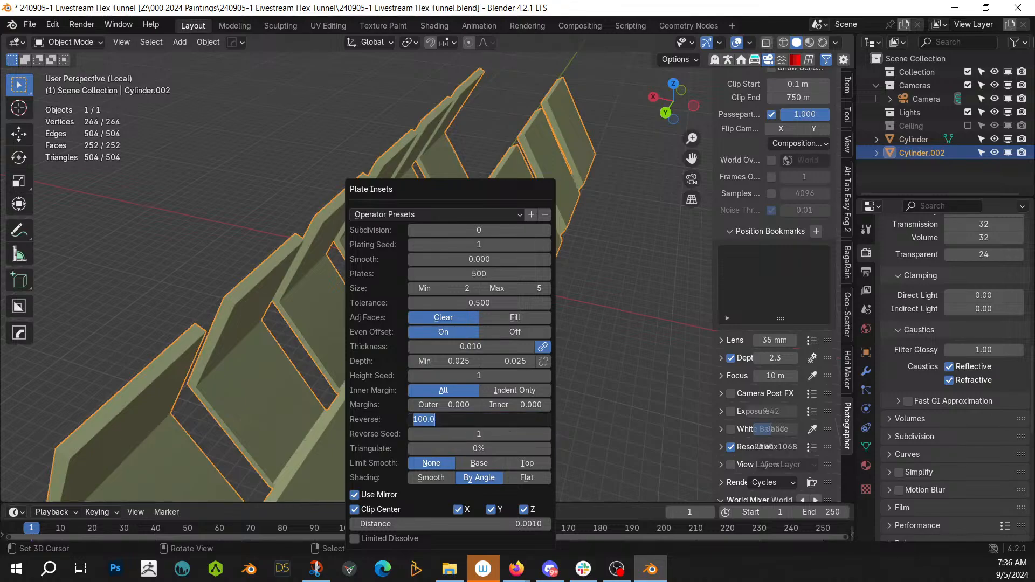
key("Return")
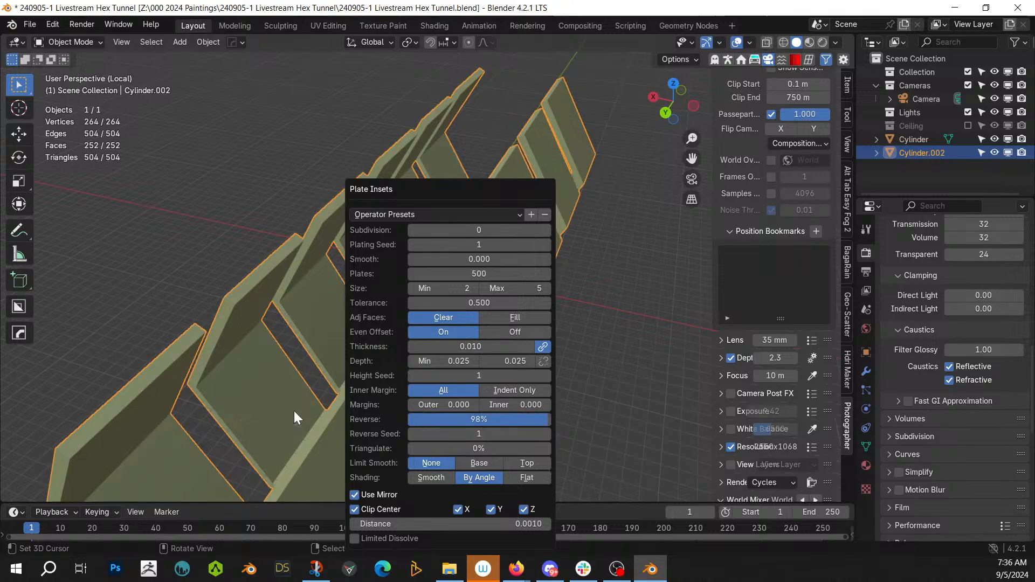
Step: Set the plate insets' subdivision to 3 and the minimum plate size to 1
left_click(546, 230)
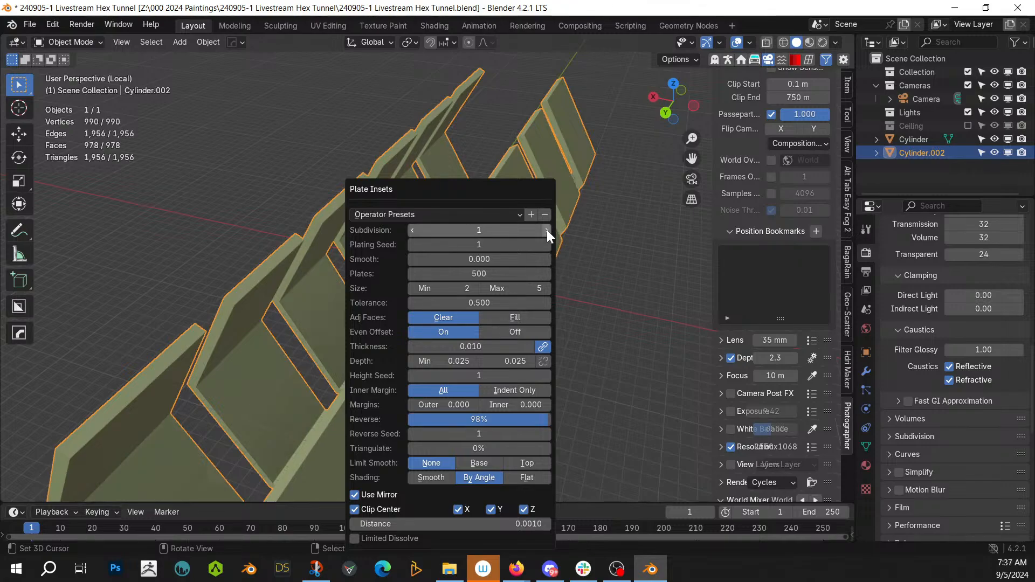
left_click(547, 229)
left_click(546, 230)
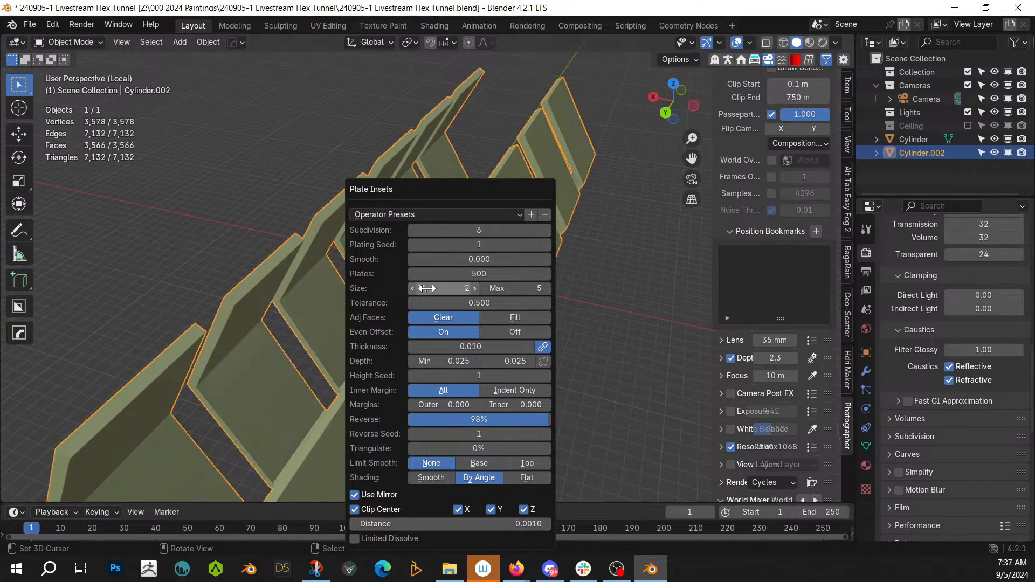
left_click(411, 288)
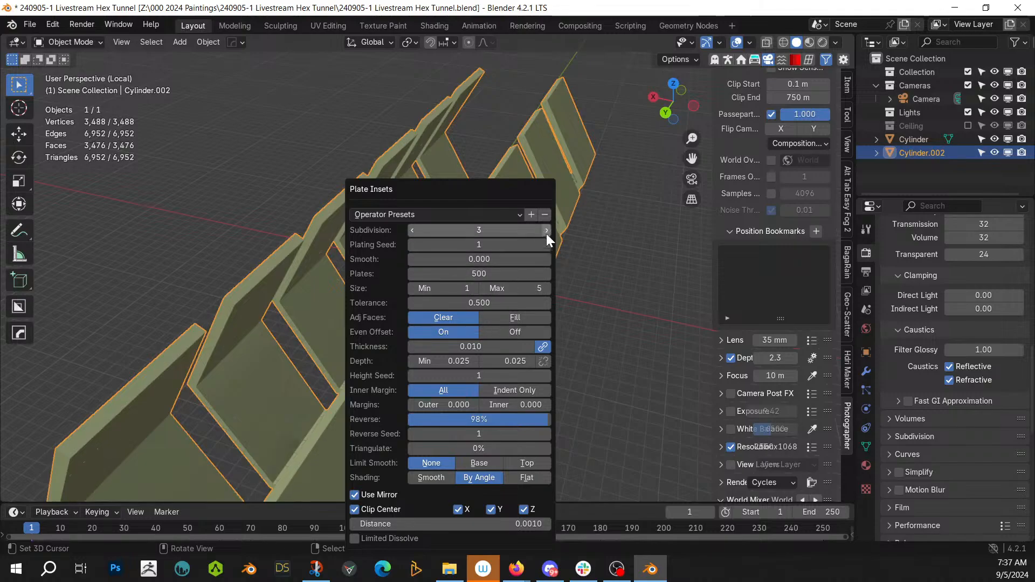
Step: Inspect the plated panels from inside the tunnel and show the face orientation to check their normals
middle_click_drag(377, 300, 262, 298)
scroll(382, 395, "up", 2)
middle_click_drag(379, 381, 325, 179, "shift")
middle_click_drag(362, 247, 354, 275)
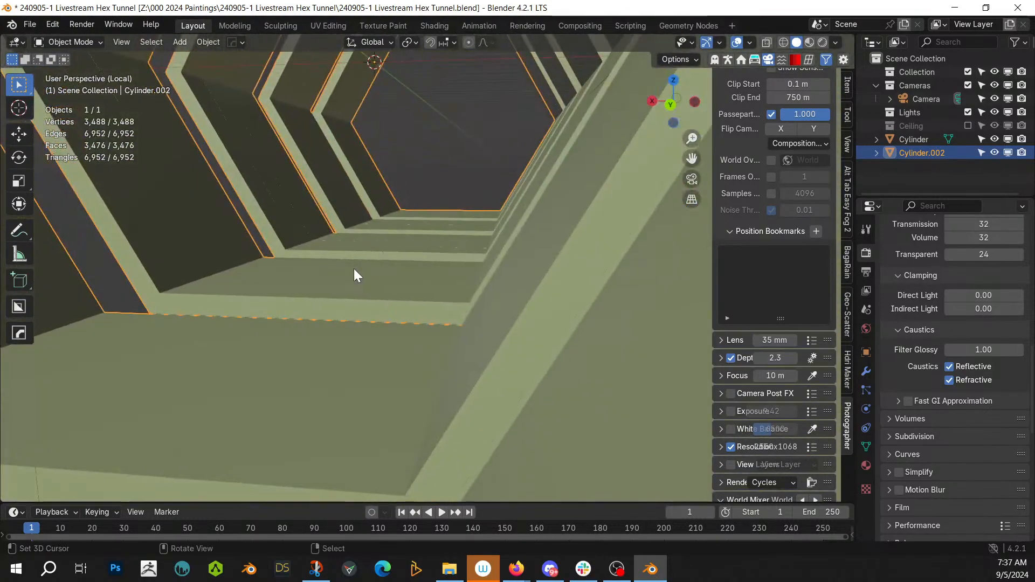
key("alt+v")
left_click(324, 269)
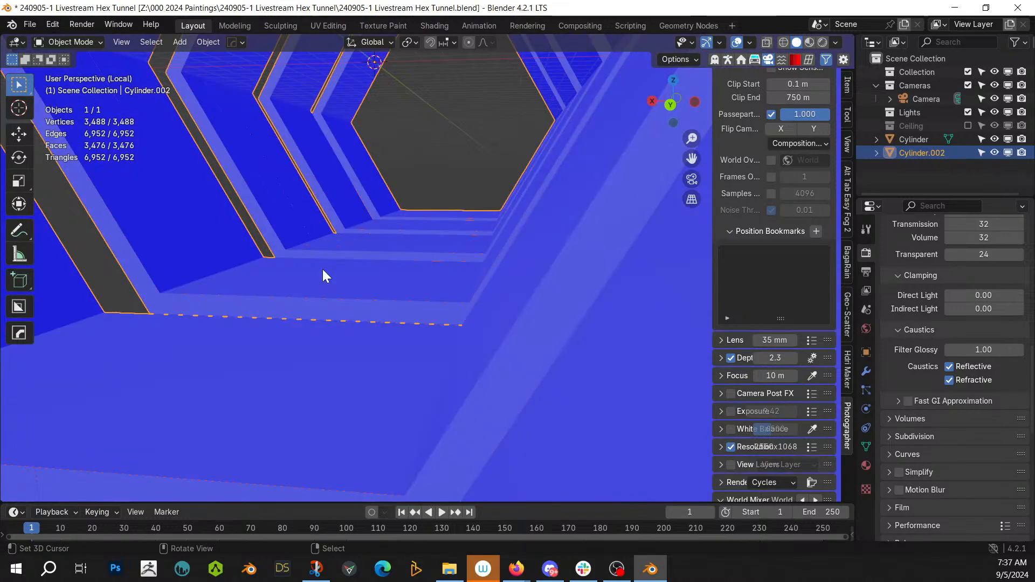
Step: Undo the plate insets and turn the face orientation display off
key("ctrl+z")
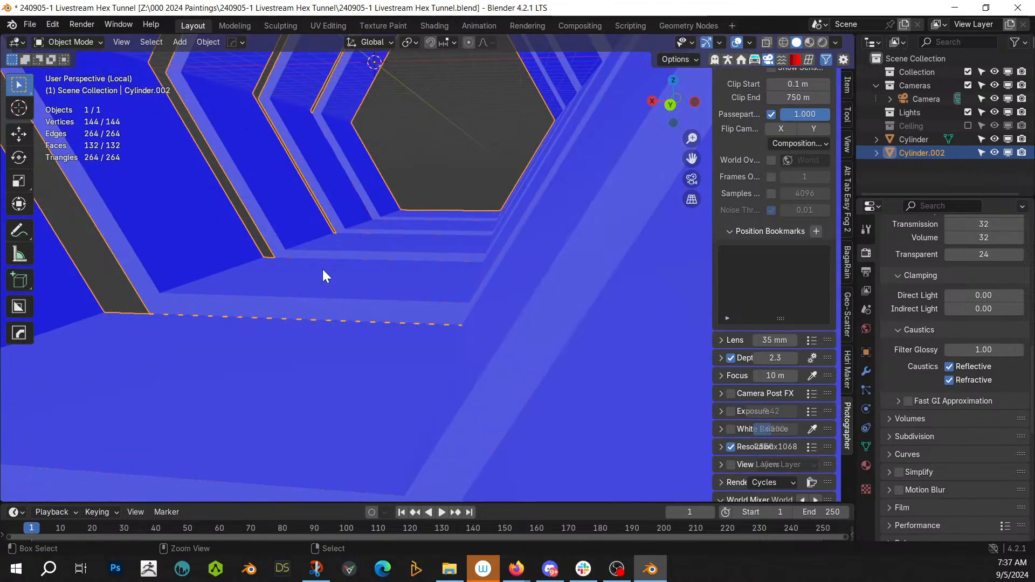
key("alt+v")
left_click(323, 270)
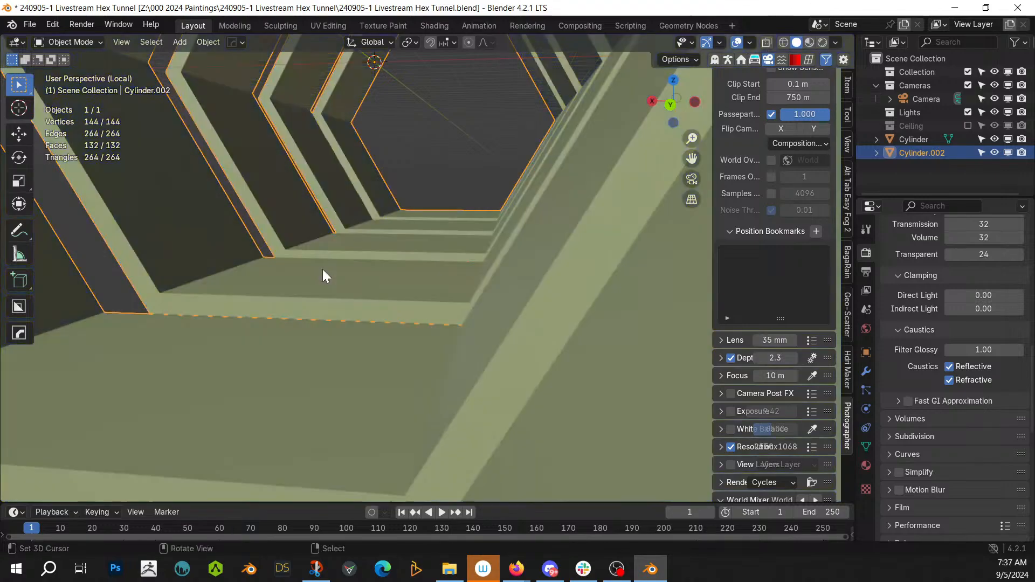
middle_click_drag(323, 269, 331, 294)
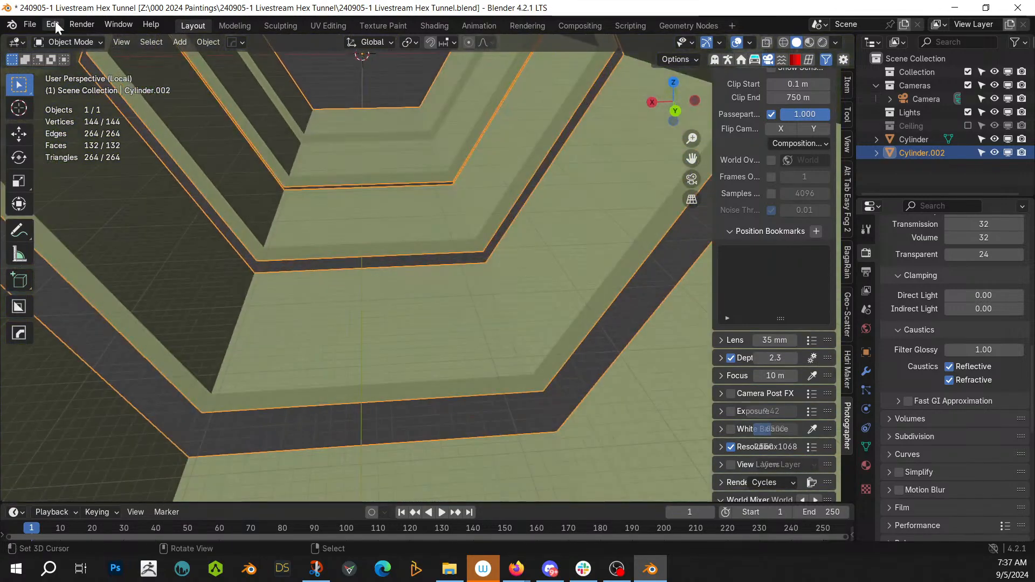
left_click(52, 24)
mouse_move(66, 68)
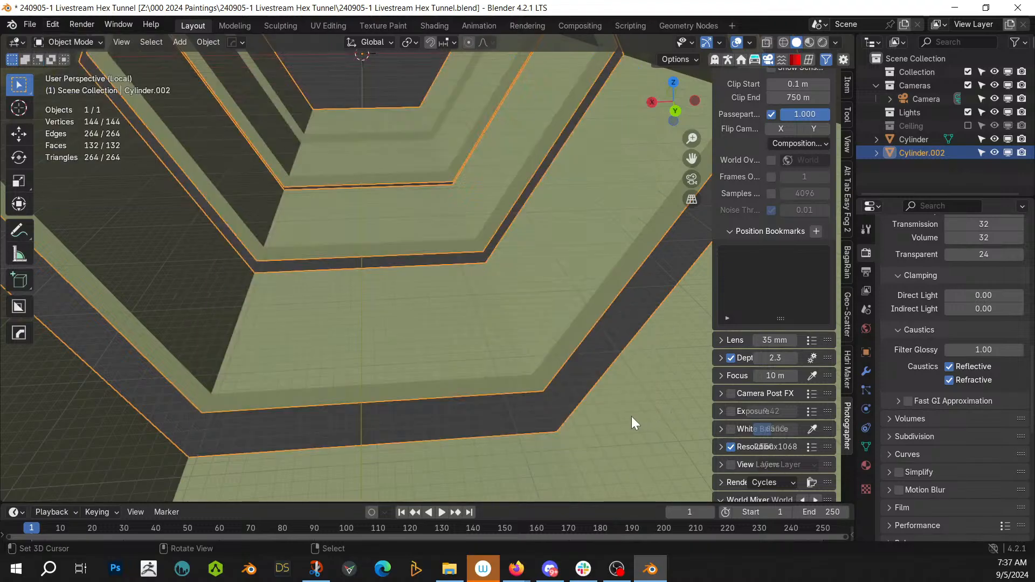
Step: Run Plate Insets on the panel object again with a maximum depth of 5 and subdivision 4
scroll(464, 367, "down", 2)
middle_click_drag(463, 367, 445, 411)
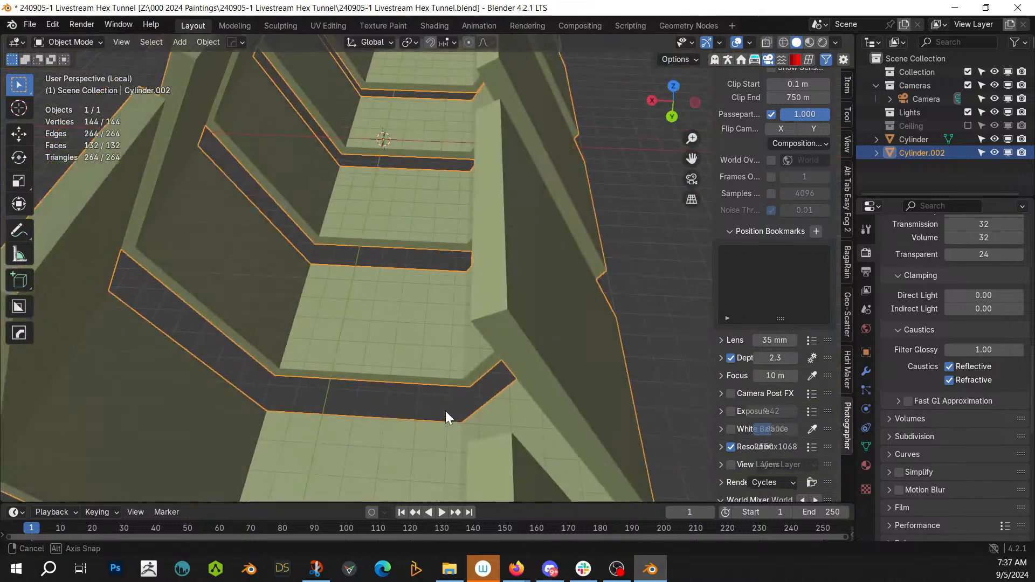
key("Tab")
key("Tab")
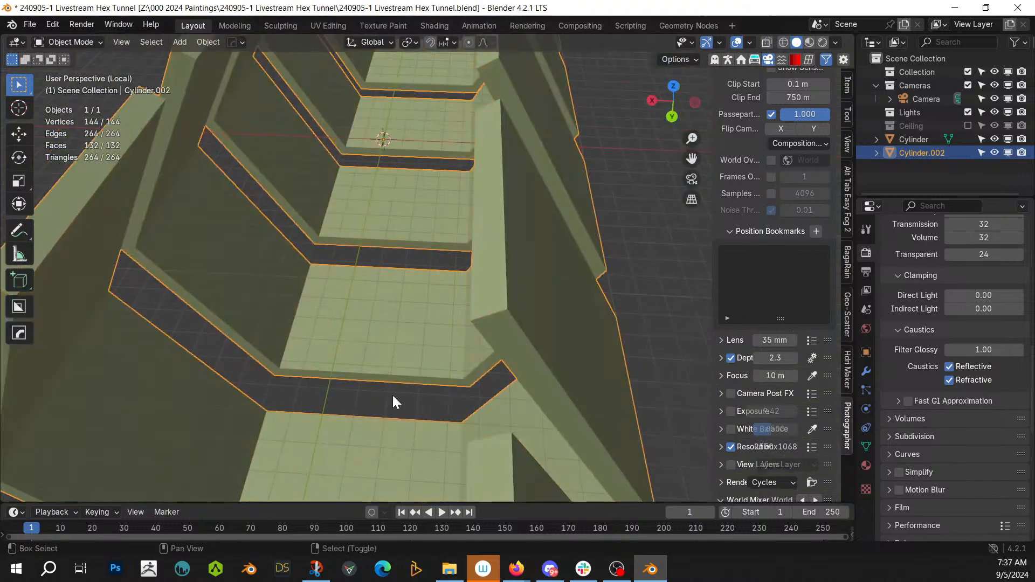
key("ctrl+alt+x")
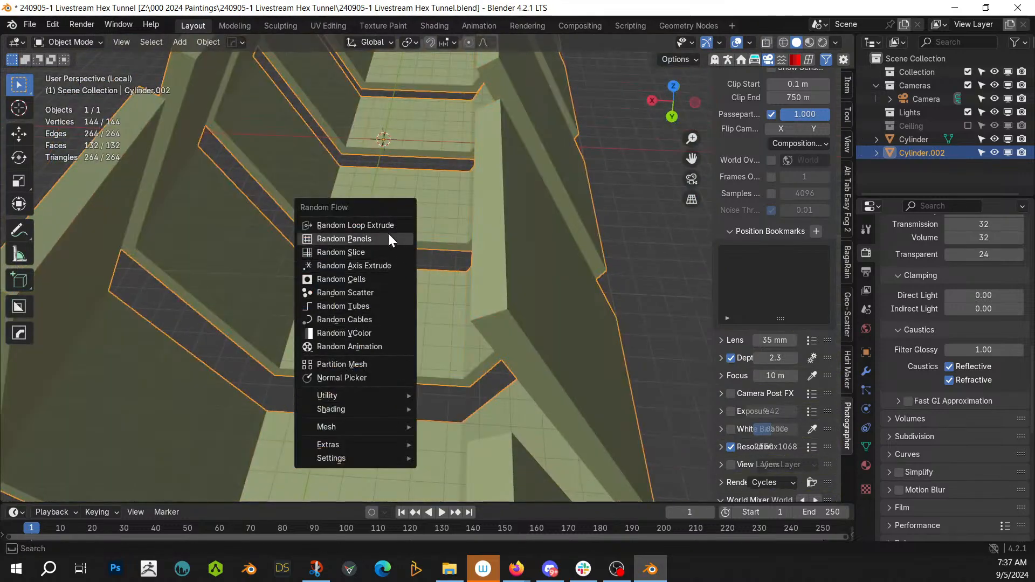
mouse_move(358, 391)
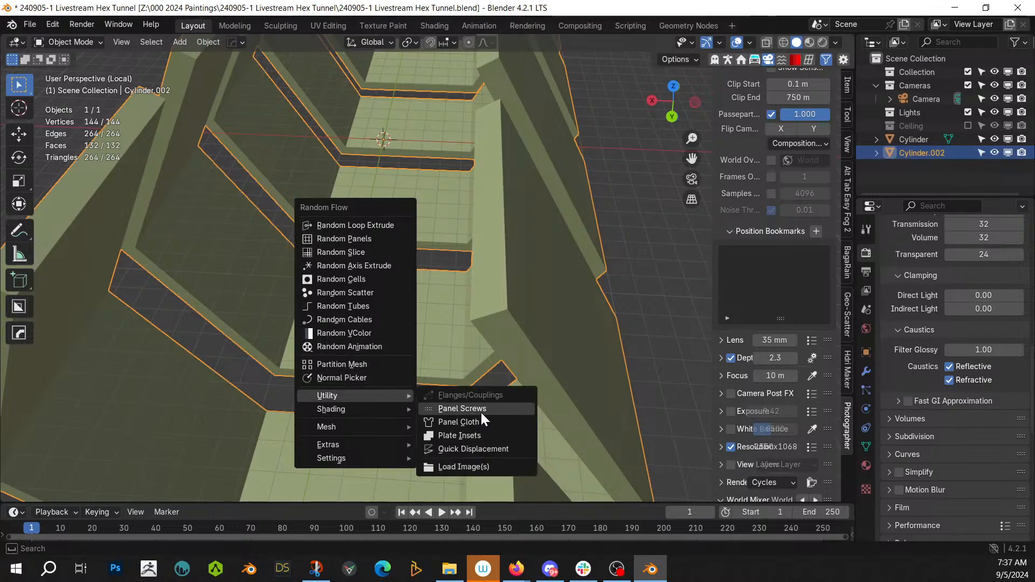
left_click(488, 435)
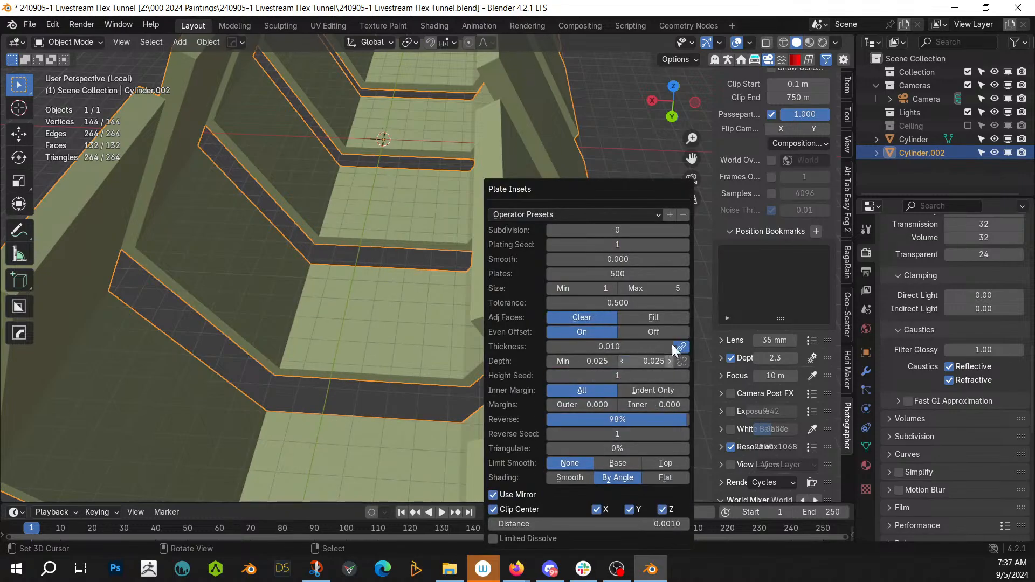
left_click(663, 357)
type("5")
key("Return")
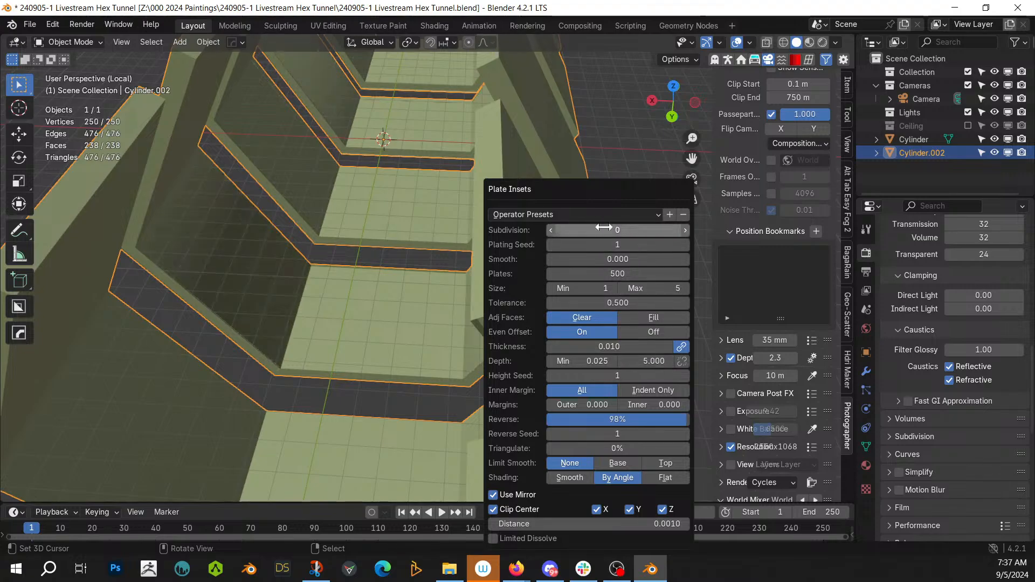
type("4")
key("Return")
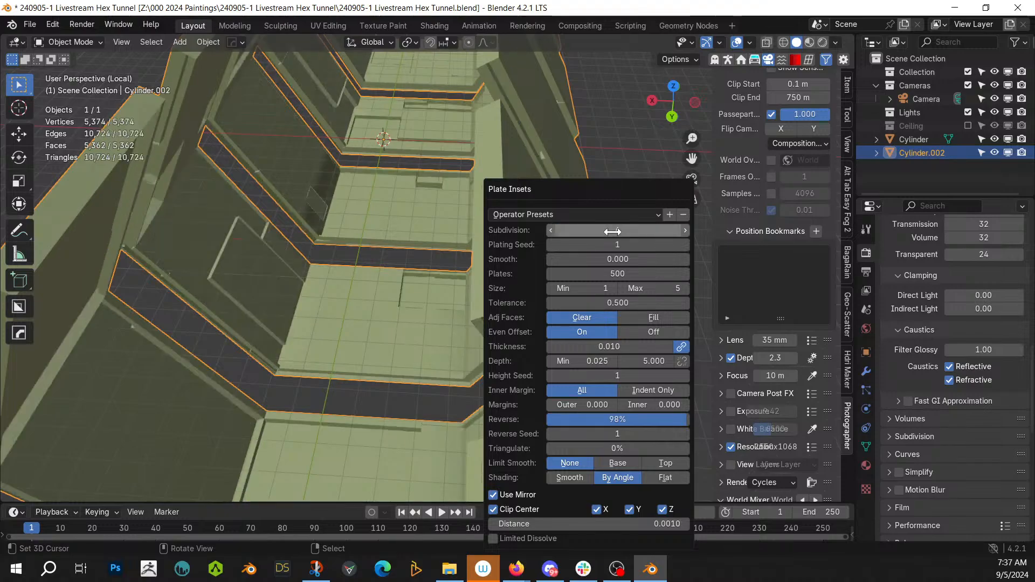
Step: Reduce the maximum plate size to 4 and switch the inner margin mode to Indent Only
middle_click_drag(257, 265, 300, 257)
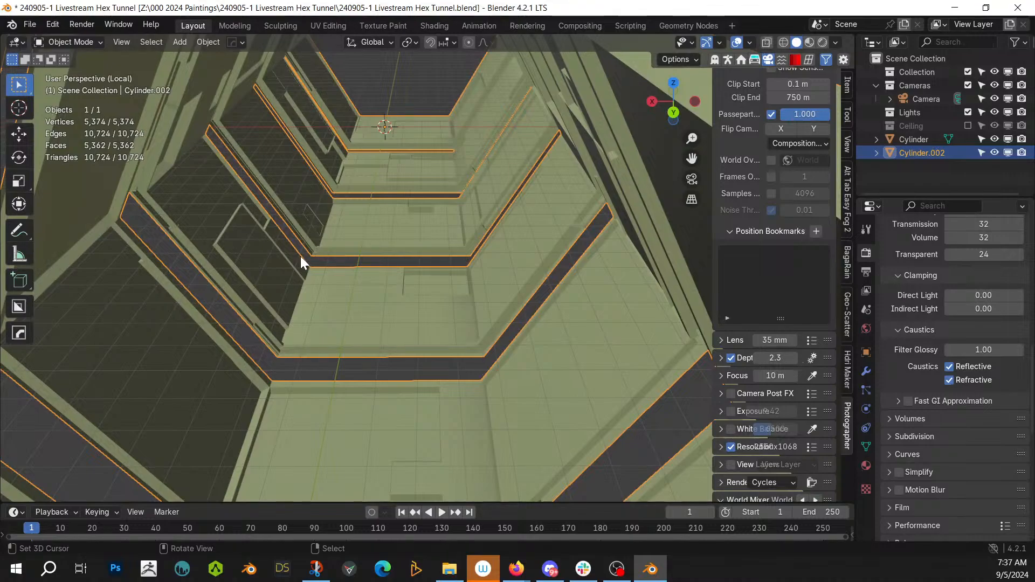
key("F9")
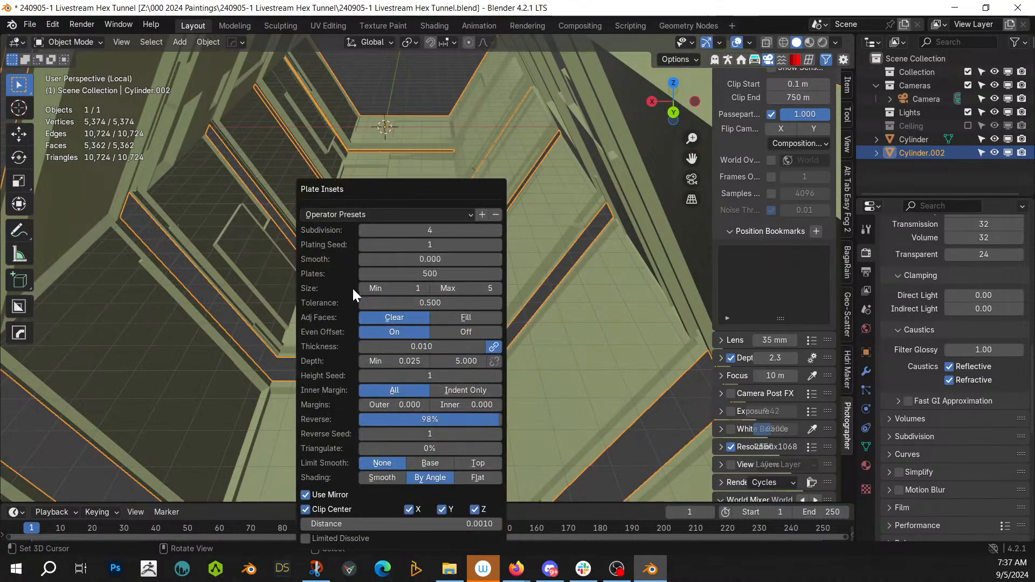
left_click(434, 286)
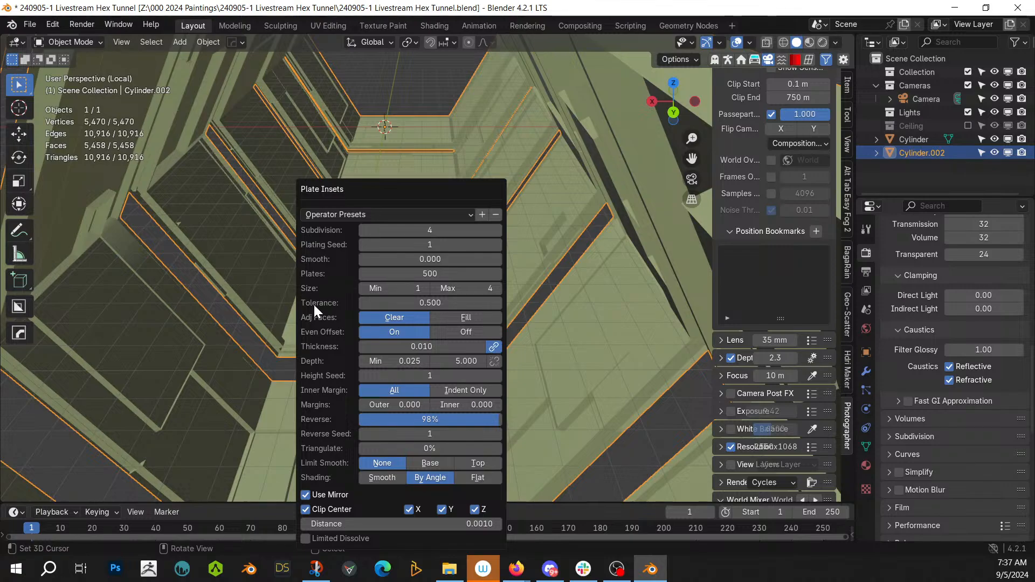
left_click(470, 389)
Step: Set the plate insets' inner margin to 1 and turn Even Offset off
left_click_drag(467, 409, 493, 404)
left_click(454, 404)
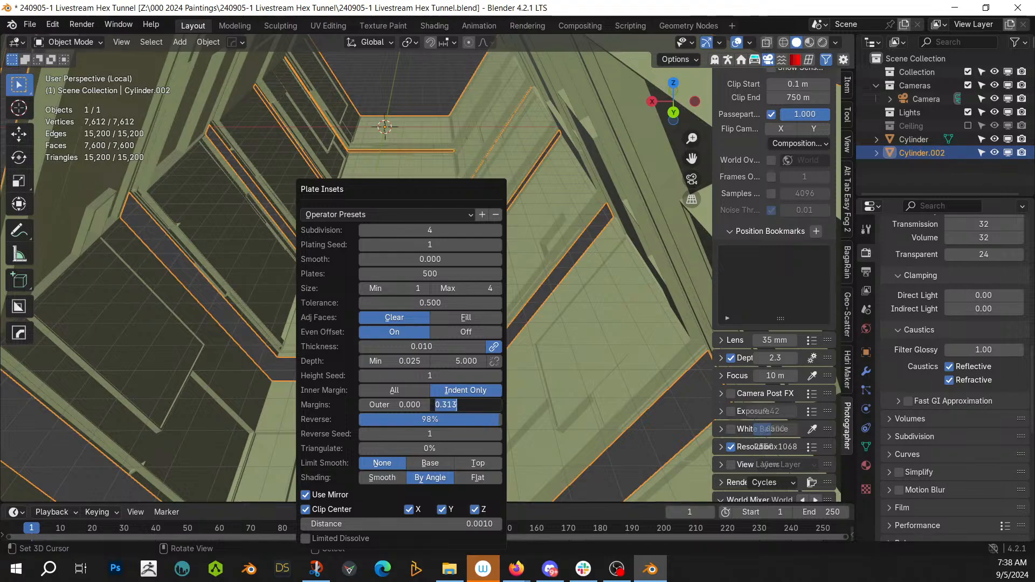
type("1")
key("Return")
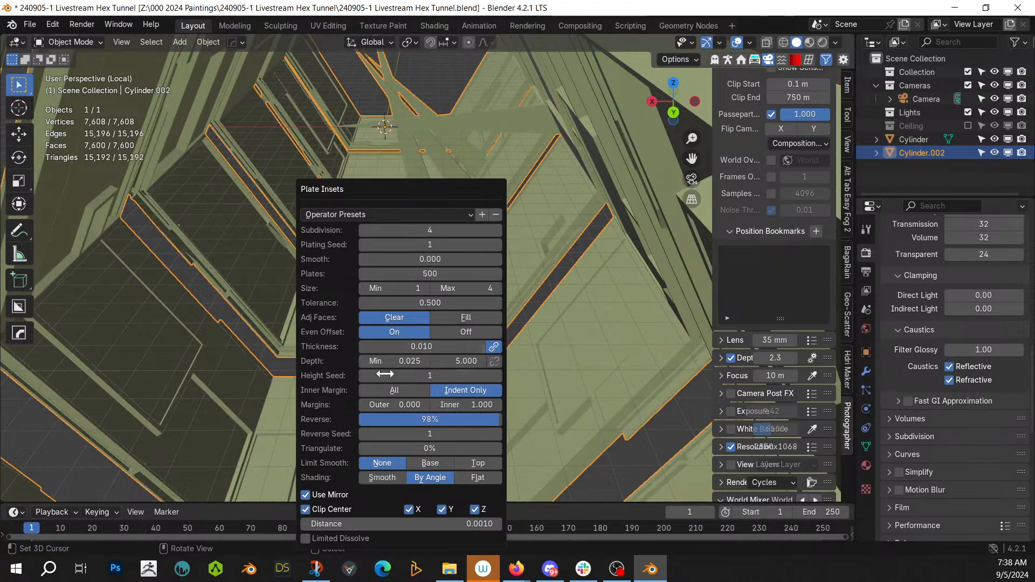
left_click(477, 335)
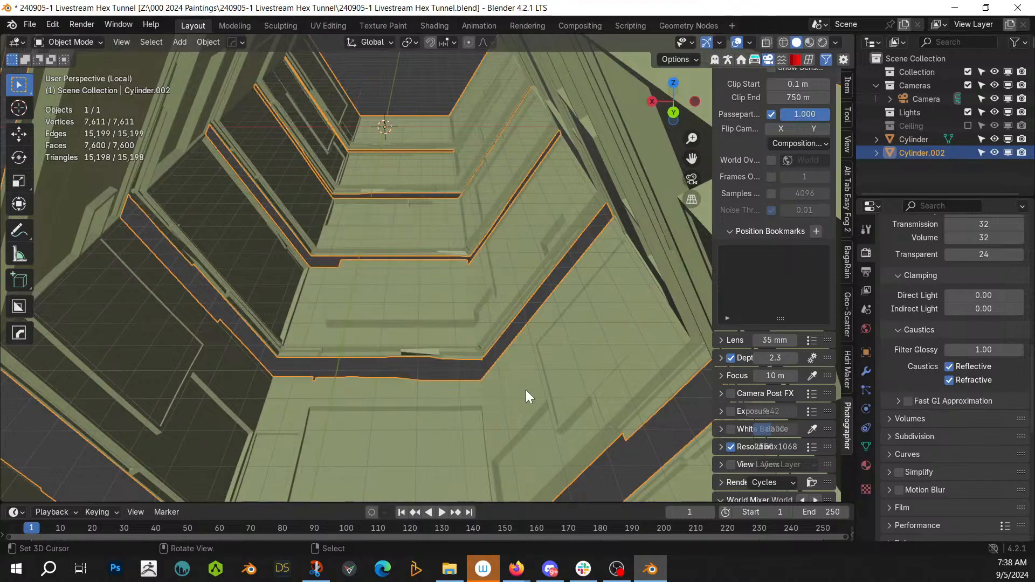
Step: Set the plate insets' inner margin to 0.25
key("F9")
double_click(701, 404)
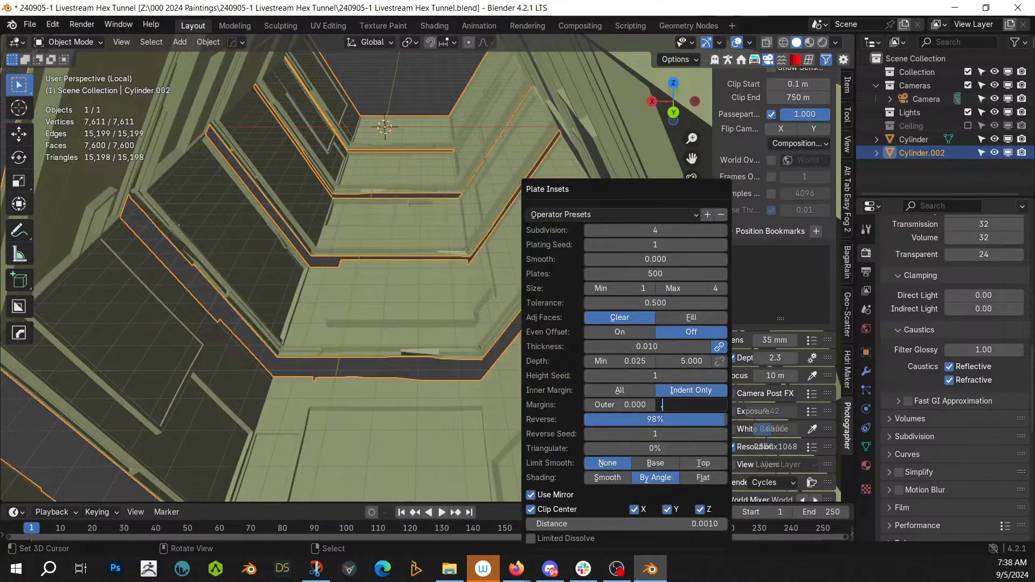
type(".25")
key("Return")
Step: Leave local view and examine the plated panels against the recessed rings, including through the scene camera
middle_click_drag(108, 397, 522, 373)
key("KP_Divide")
key("KP_0")
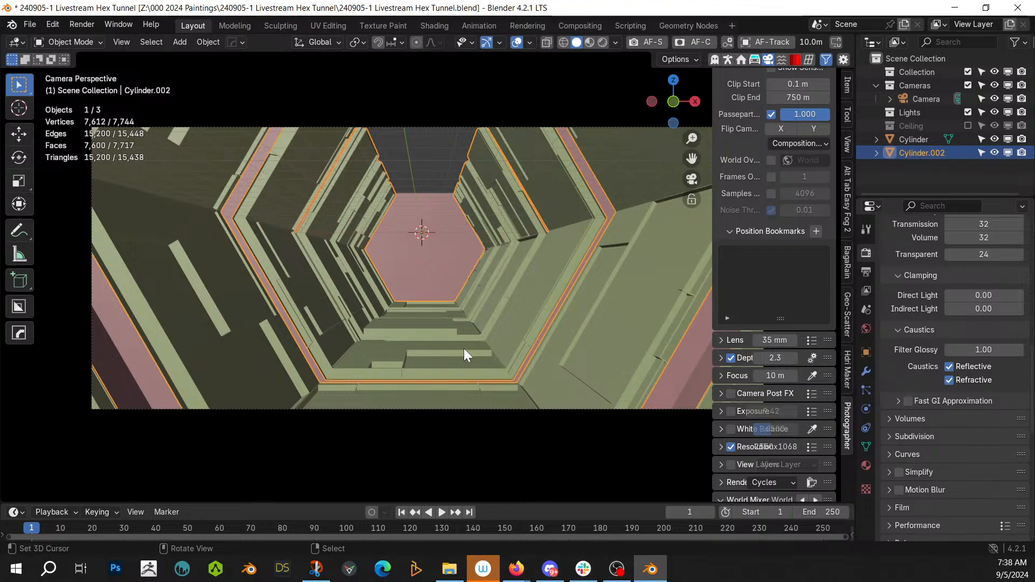
middle_click_drag(464, 348, 516, 273)
scroll(502, 274, "down", 3)
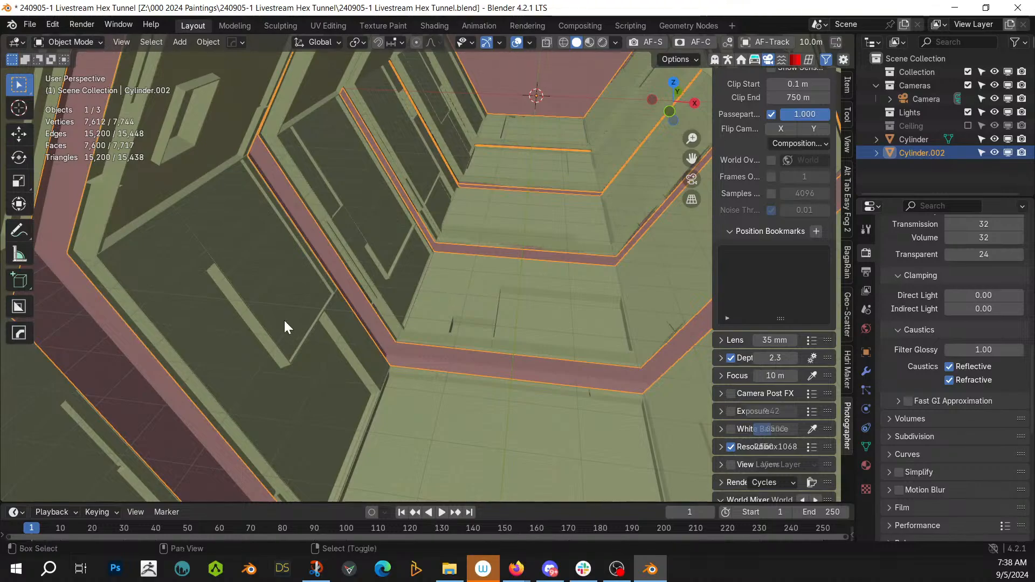
middle_click_drag(286, 323, 306, 335, "shift")
Step: Select the plated panel object, isolate it in local view and enter edit mode on its inner plates
left_click(299, 327)
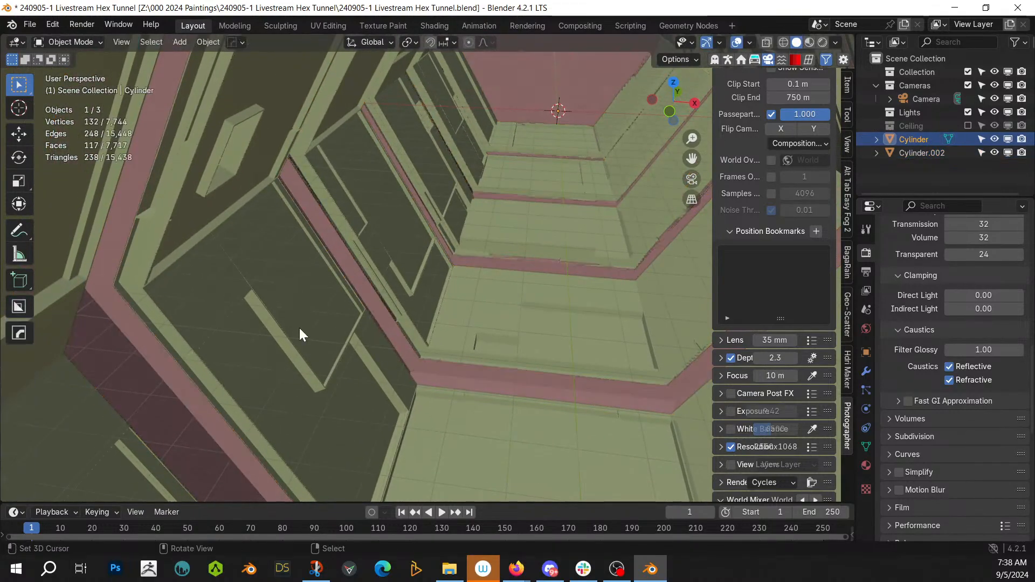
left_click(296, 328)
key("KP_Divide")
key("Tab")
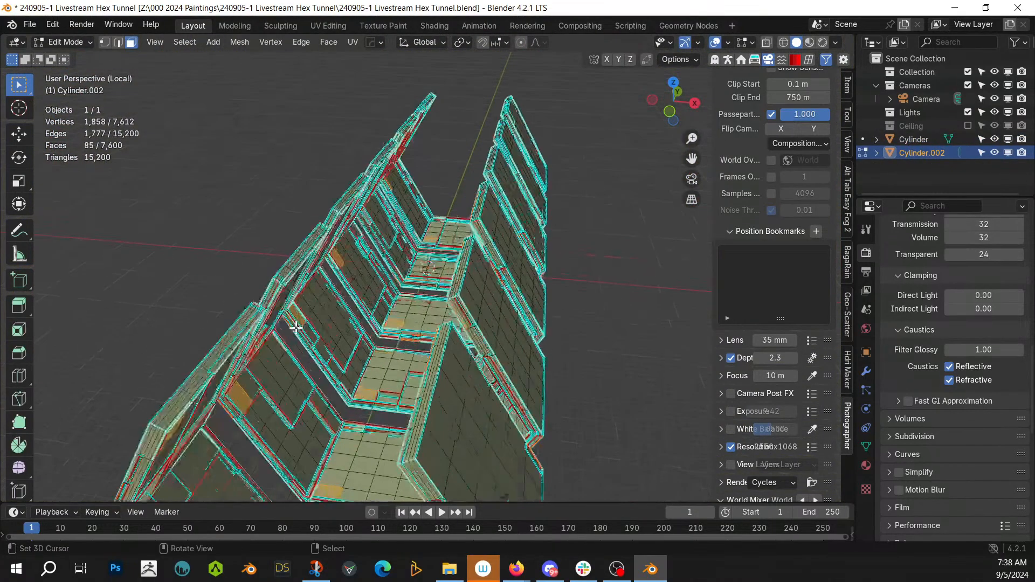
middle_click_drag(296, 328, 293, 281)
scroll(224, 315, "up", 4)
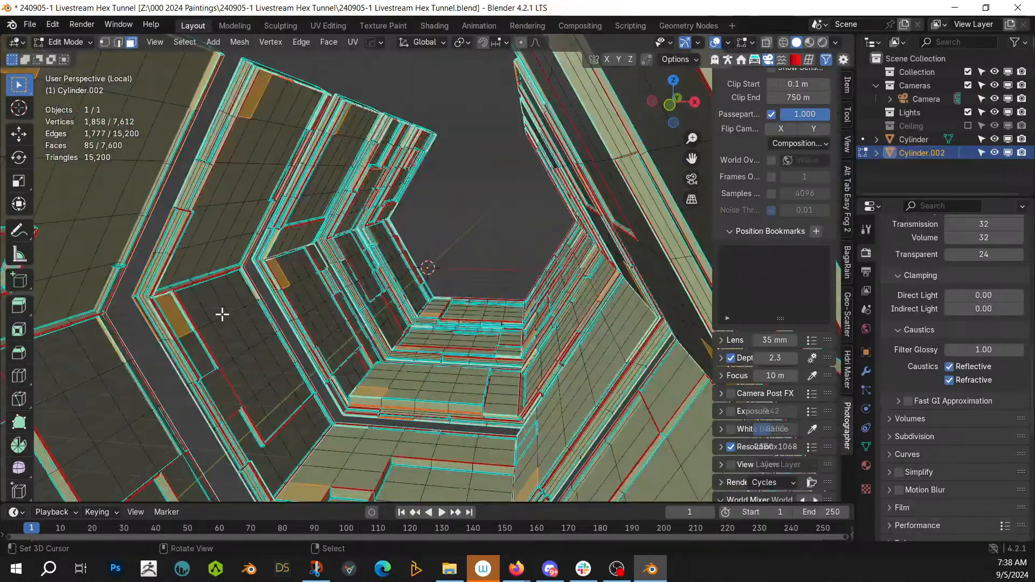
Step: Select all faces of the raised inner plate on the near side wall, linked up to its seams
key("KP_0")
left_click(131, 318)
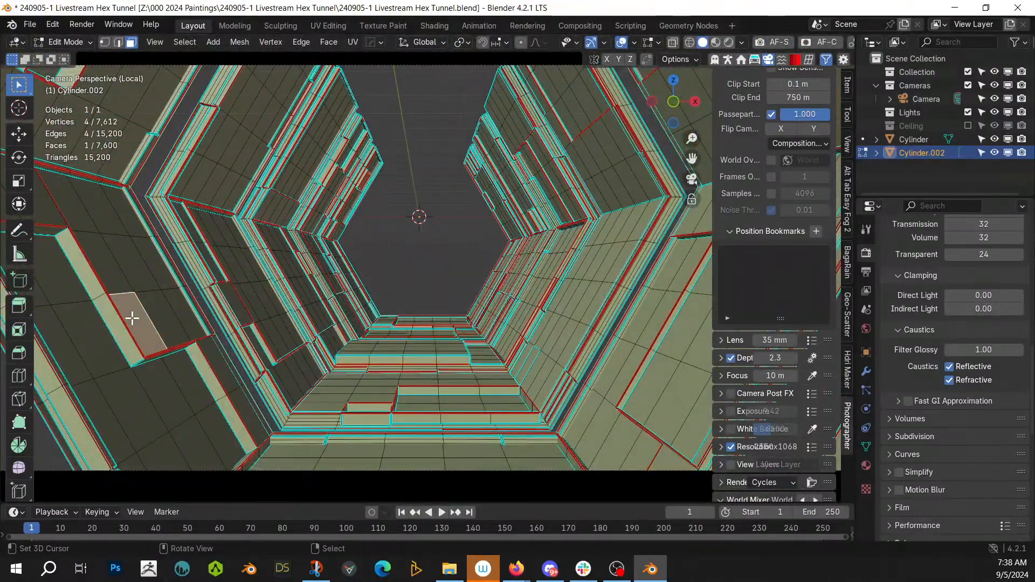
key("ctrl+l")
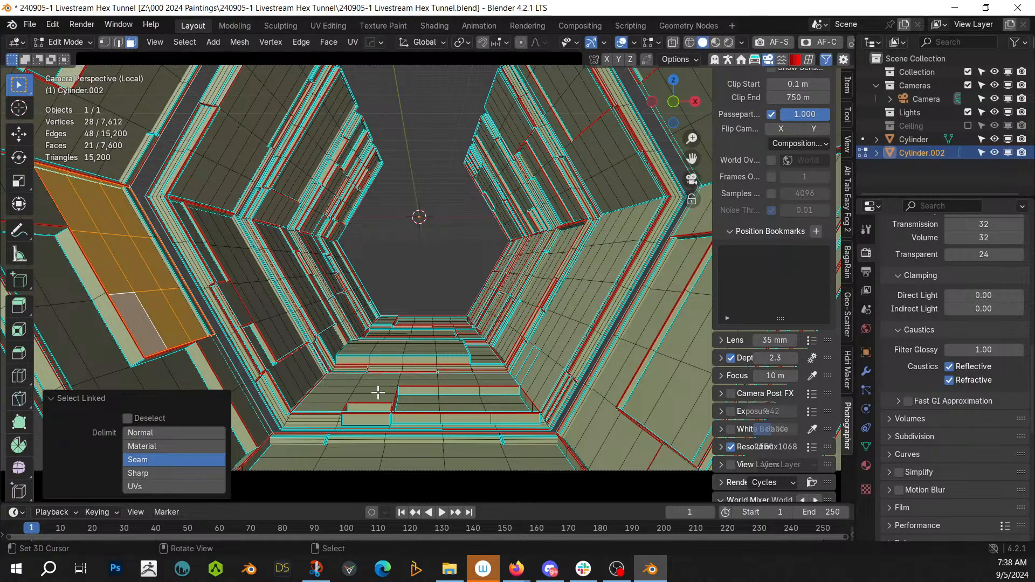
Step: Add the raised plate's exposed long-side and end faces to the selection
middle_click_drag(383, 332, 613, 351, "shift")
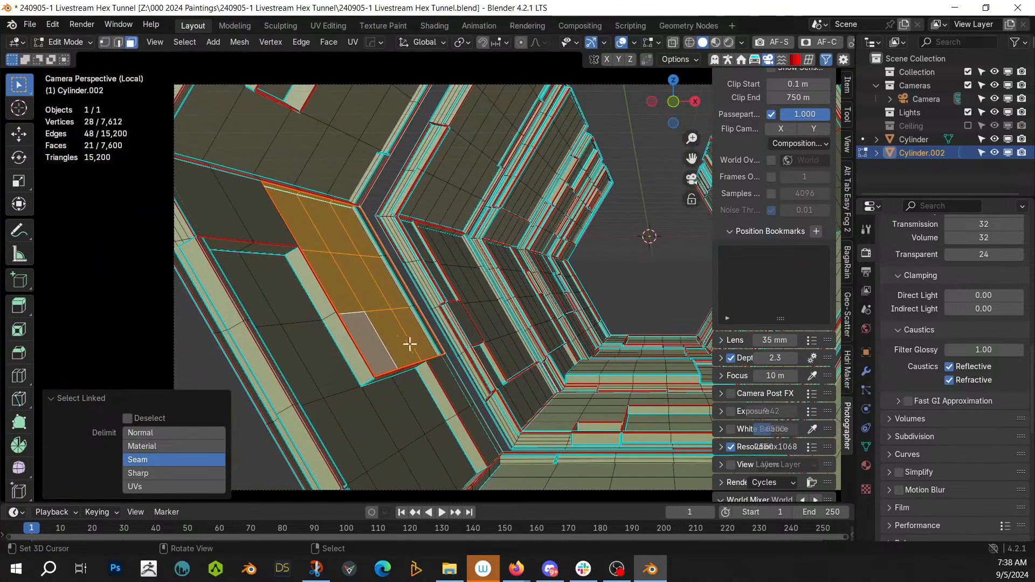
left_click(329, 329, "shift")
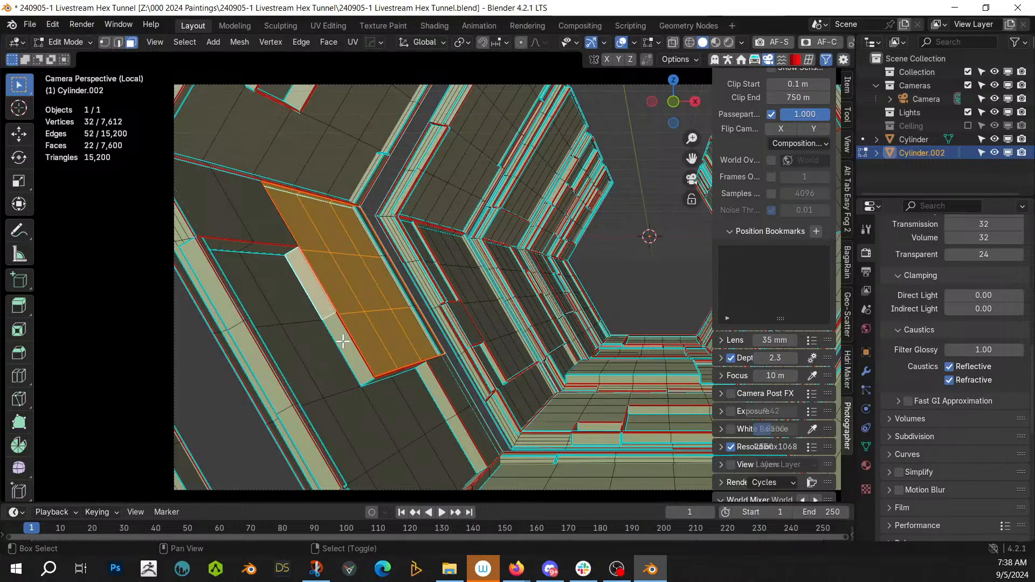
left_click(343, 341, "shift")
key("KP_0")
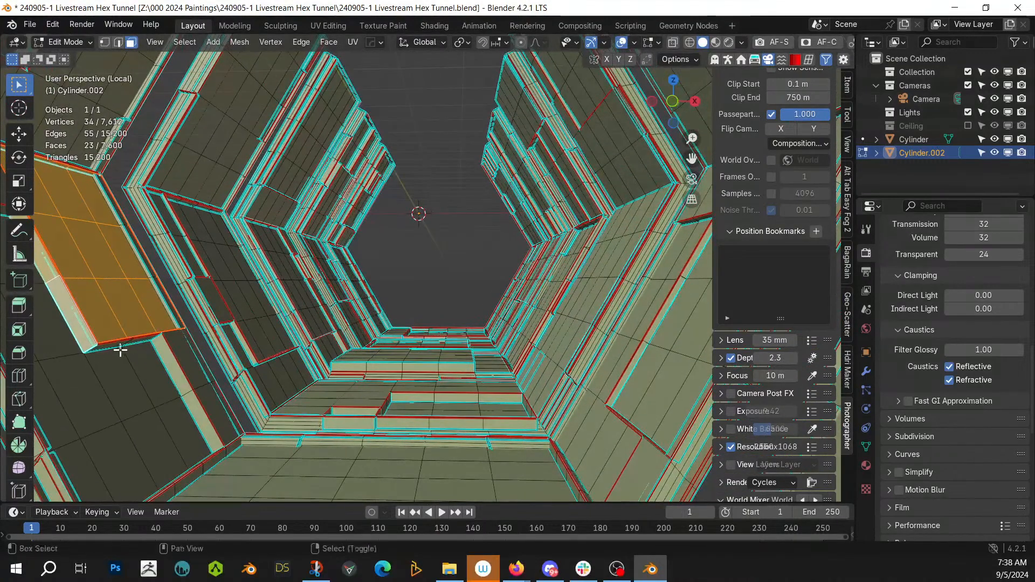
left_click(131, 343, "shift")
left_click(133, 343, "shift")
key("KP_Decimal")
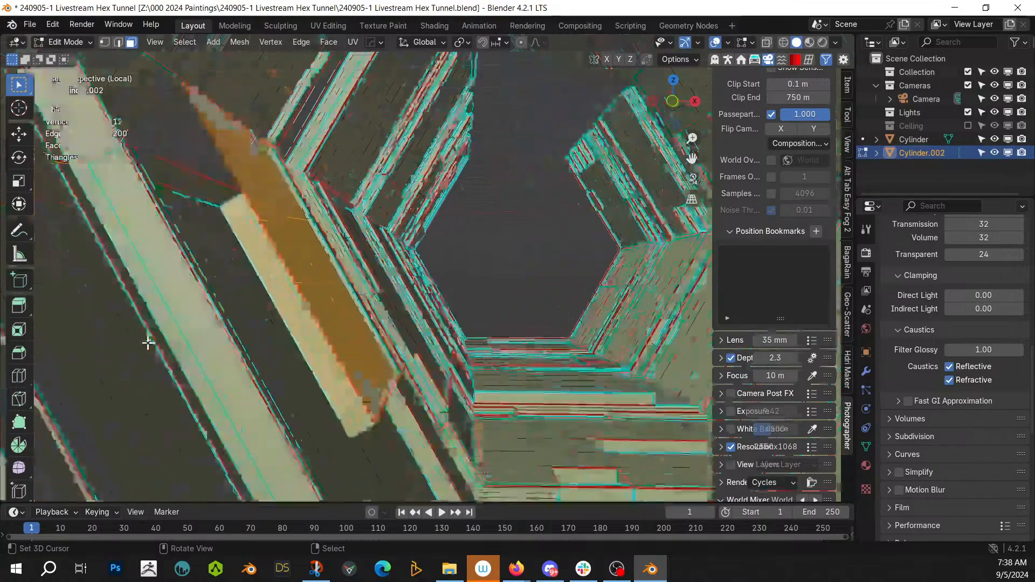
Step: Circle-select the narrow strip faces along the raised plate's end and adjoining long edge
middle_click_drag(157, 332, 323, 71)
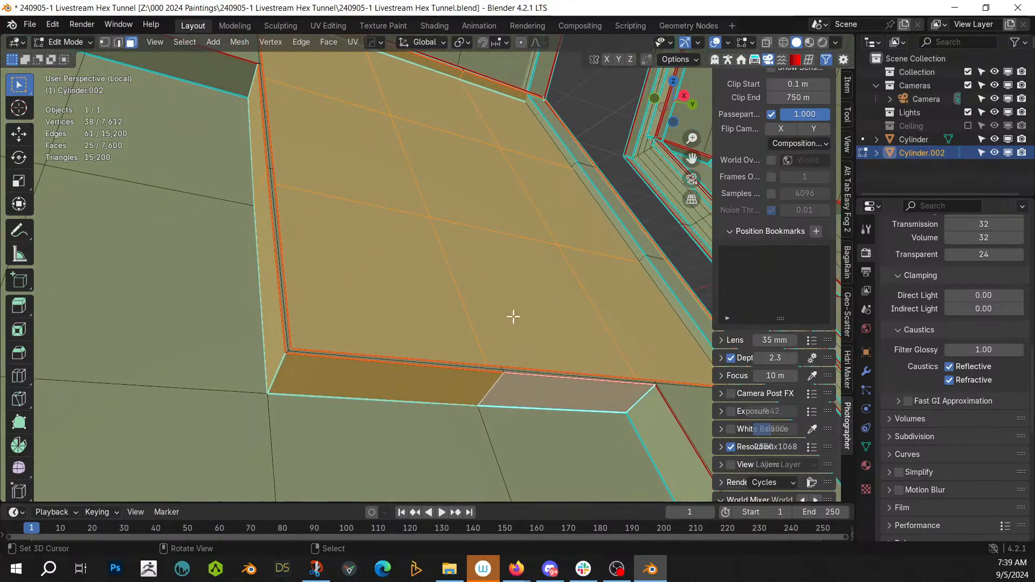
key("c")
left_click_drag(338, 354, 535, 368)
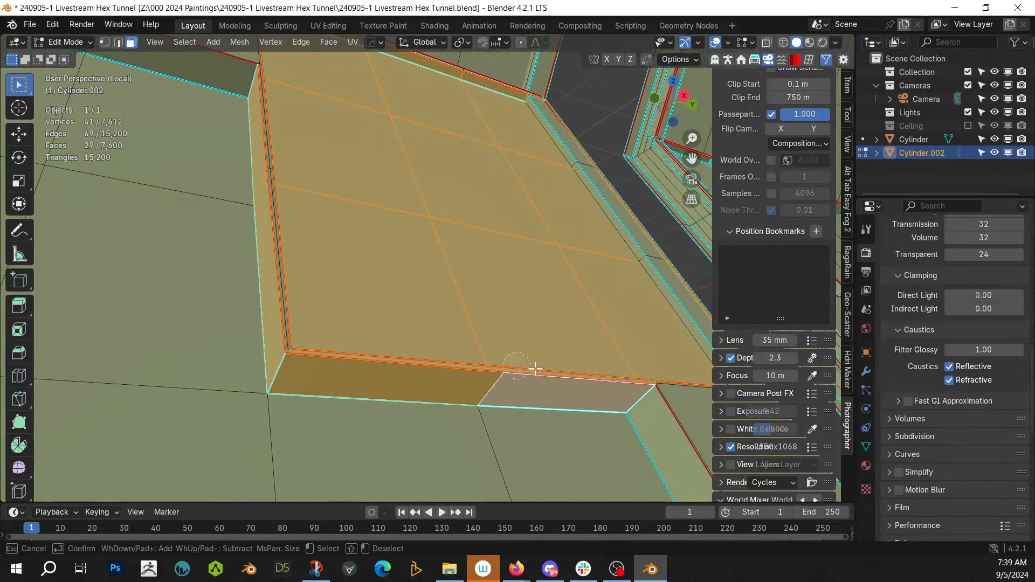
left_click_drag(298, 340, 283, 117)
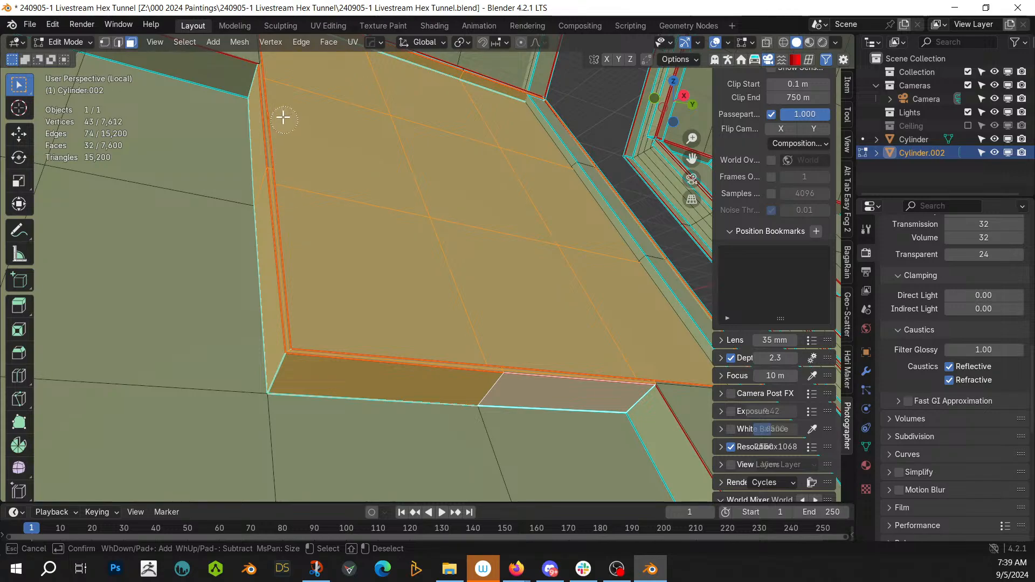
key("Escape")
Step: Extend the selection with the side faces and thin strips along the raised plate's opposite long edge
middle_click_drag(513, 363, 259, 405)
middle_click_drag(505, 382, 481, 469)
right_click(507, 448, "shift")
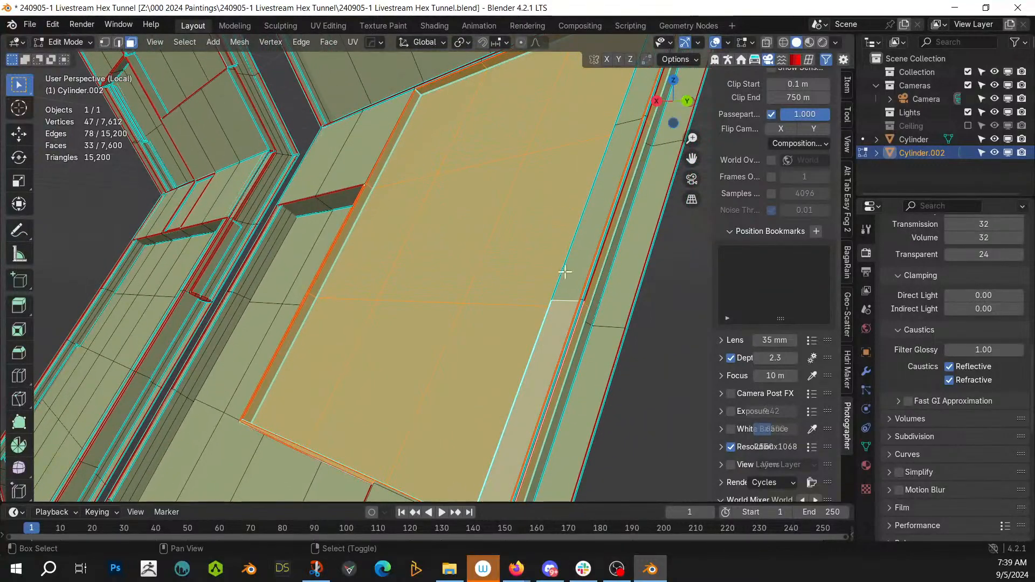
right_click(569, 261, "shift")
right_click(624, 98, "shift")
middle_click_drag(620, 105, 764, 136)
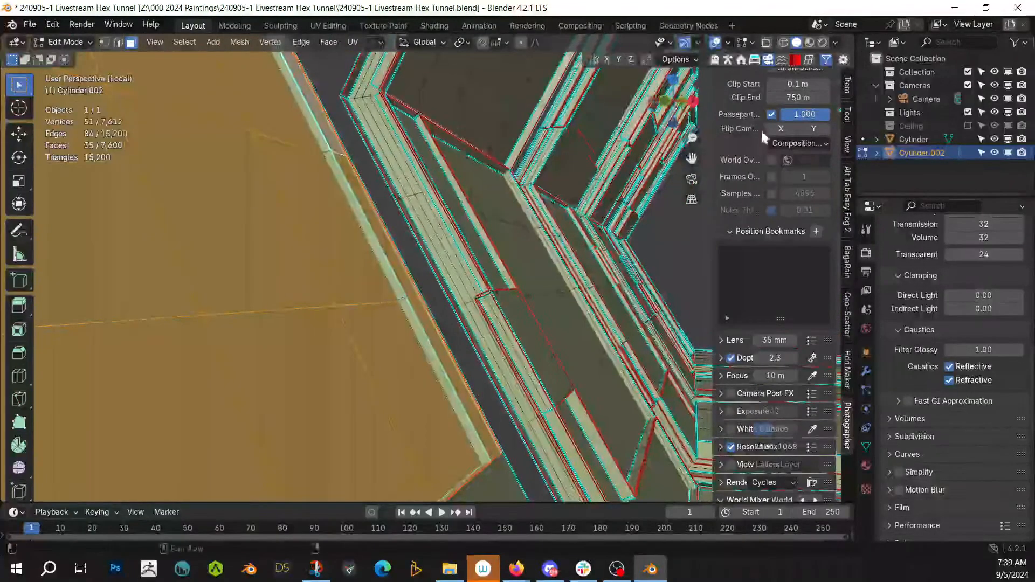
key("c")
mouse_move(298, 125)
left_mouse_down()
mouse_move(308, 126)
mouse_move(344, 247)
mouse_move(408, 363)
mouse_move(399, 323)
left_mouse_up()
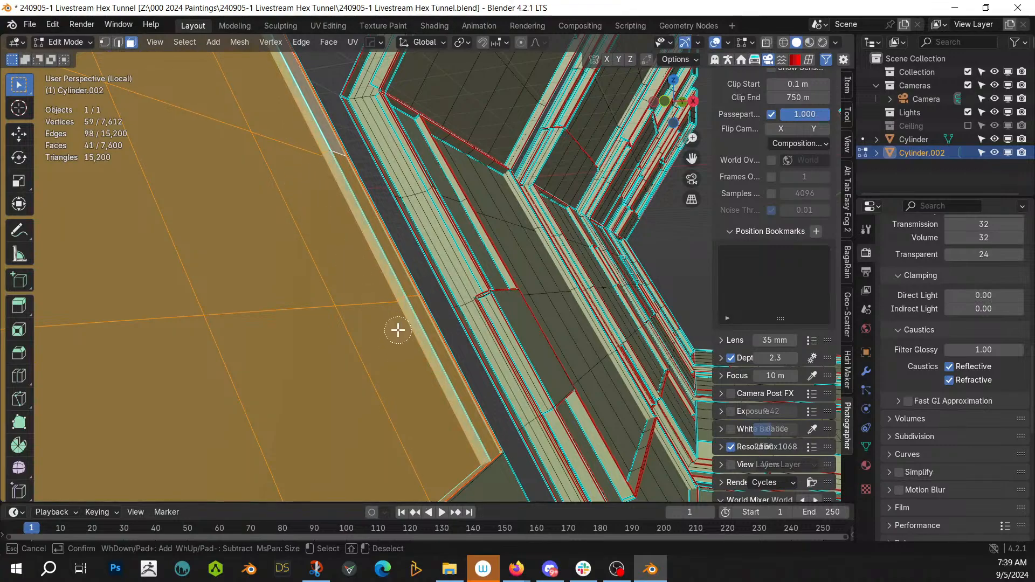
key("Return")
Step: Apply Plate Insets to the selected plate faces with a subdivision of 2
middle_click_drag(358, 338, 325, 197)
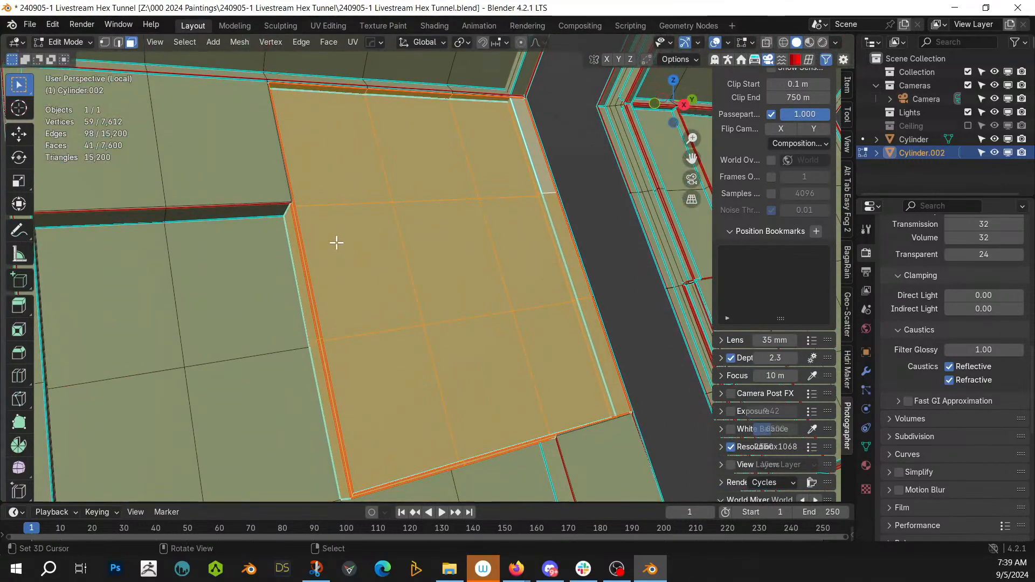
key("shift+q")
mouse_move(341, 246)
left_click(436, 283)
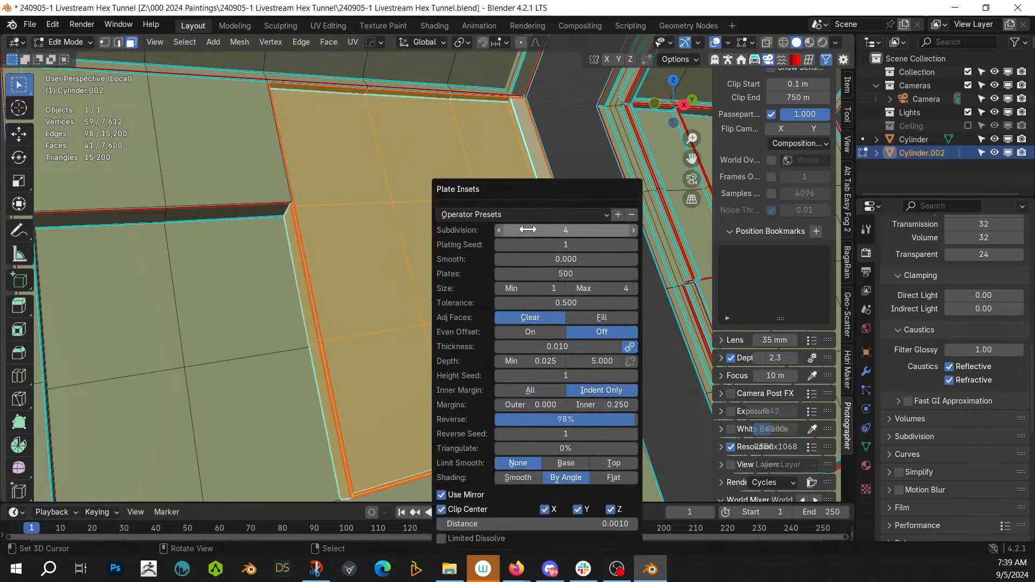
key("Return")
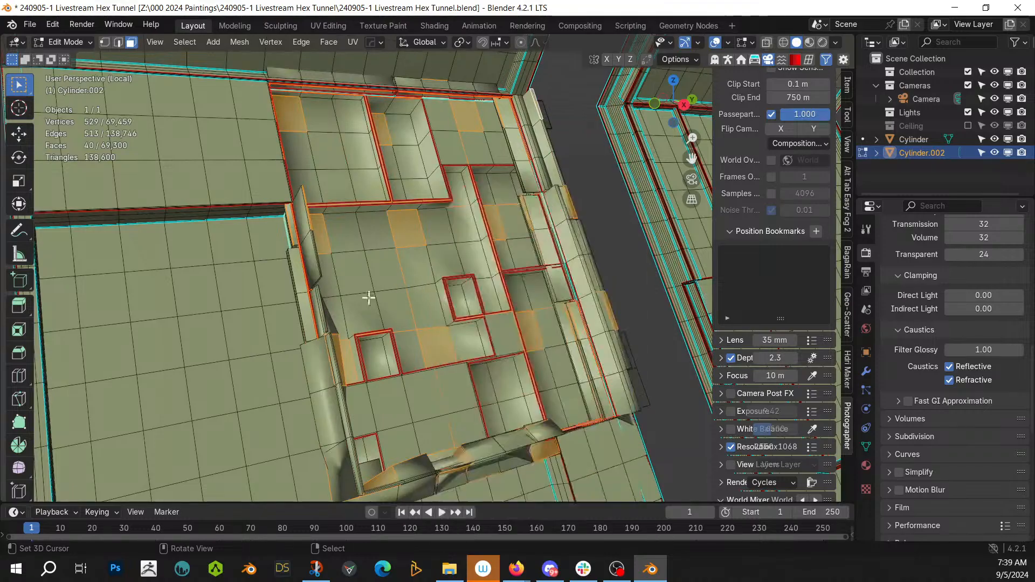
Step: Set the plate insets' reverse amount to 100% and maximum depth to 1
middle_click_drag(370, 296, 401, 325)
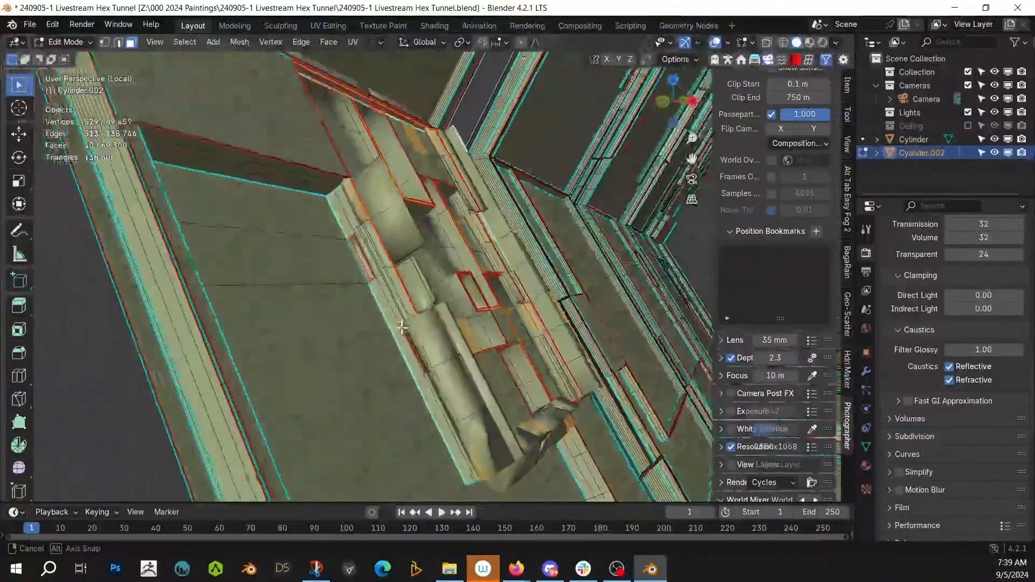
key("F9")
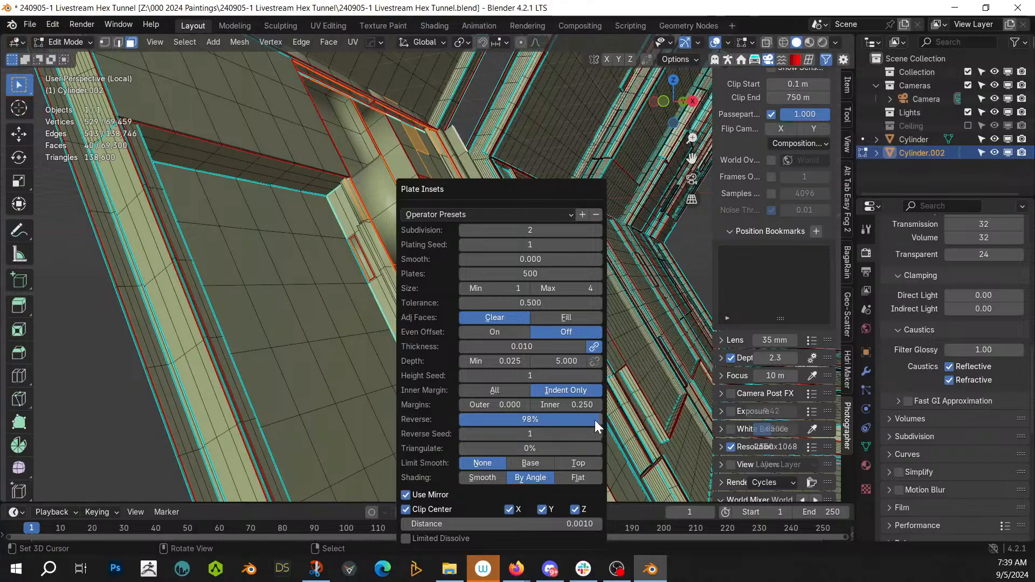
left_click_drag(594, 420, 602, 419)
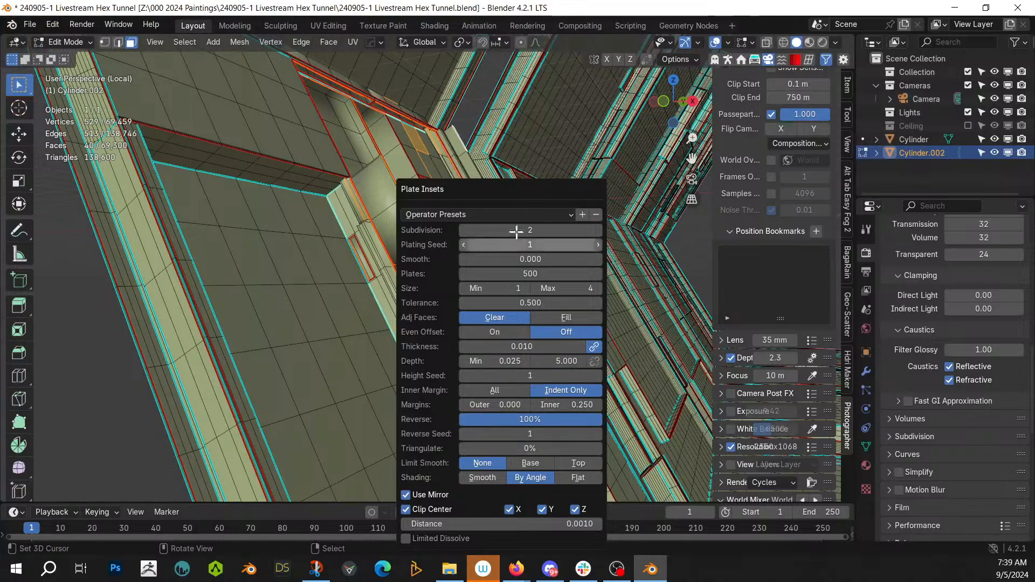
left_click_drag(513, 189, 764, 131)
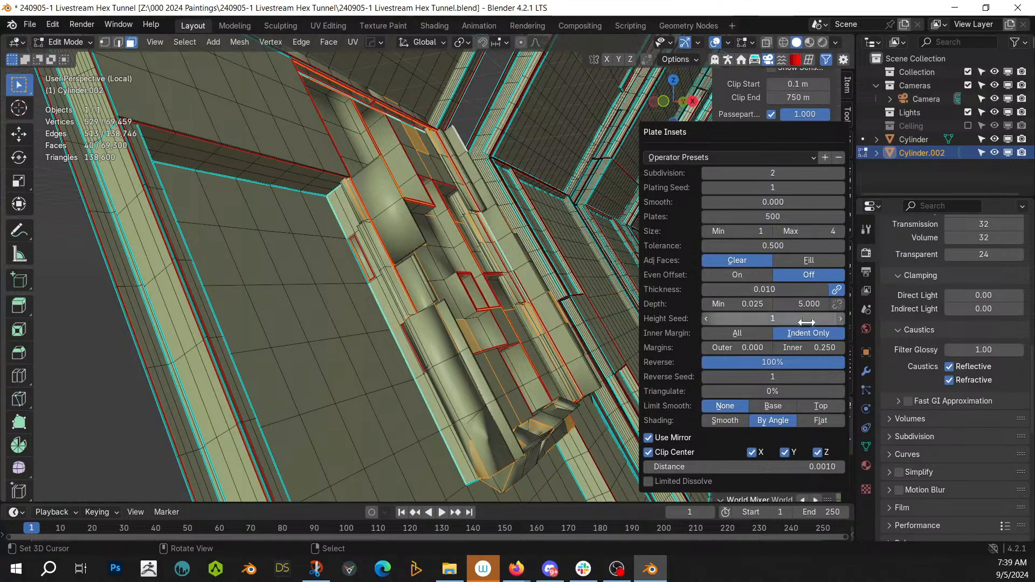
left_click(809, 304)
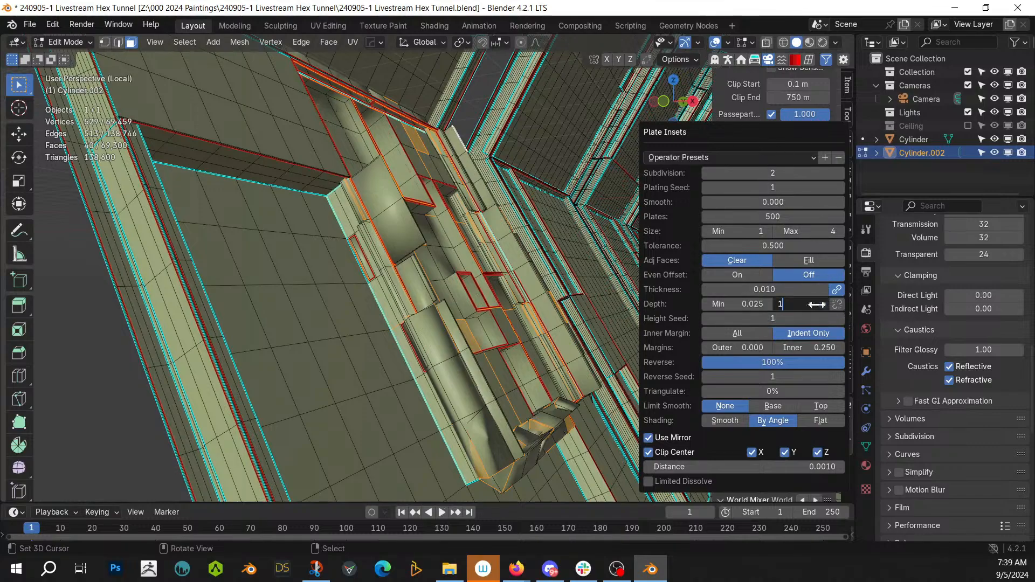
key("Return")
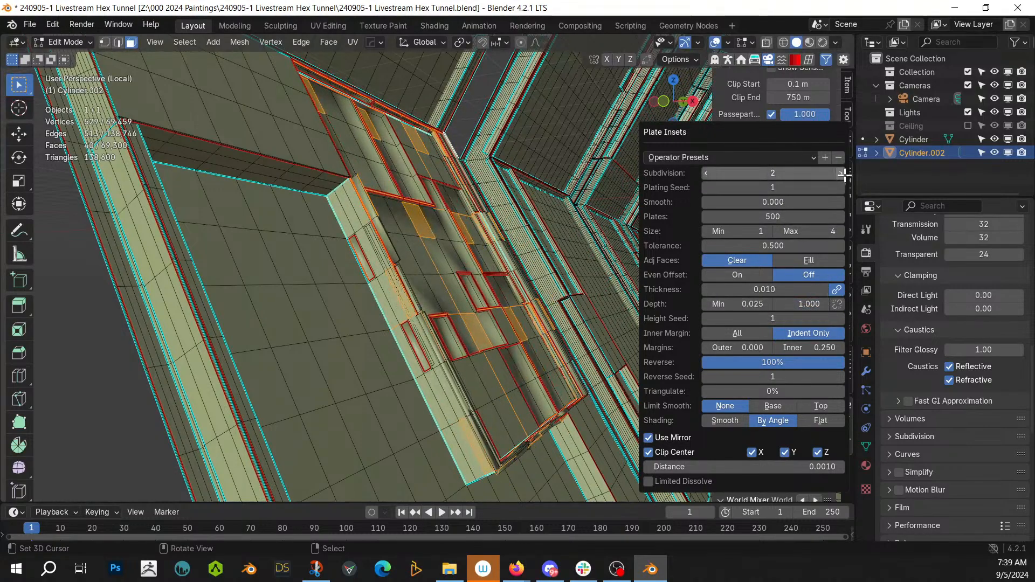
Step: Set the plate insets' subdivision to 3 and maximum plate size to 2
left_click(839, 173)
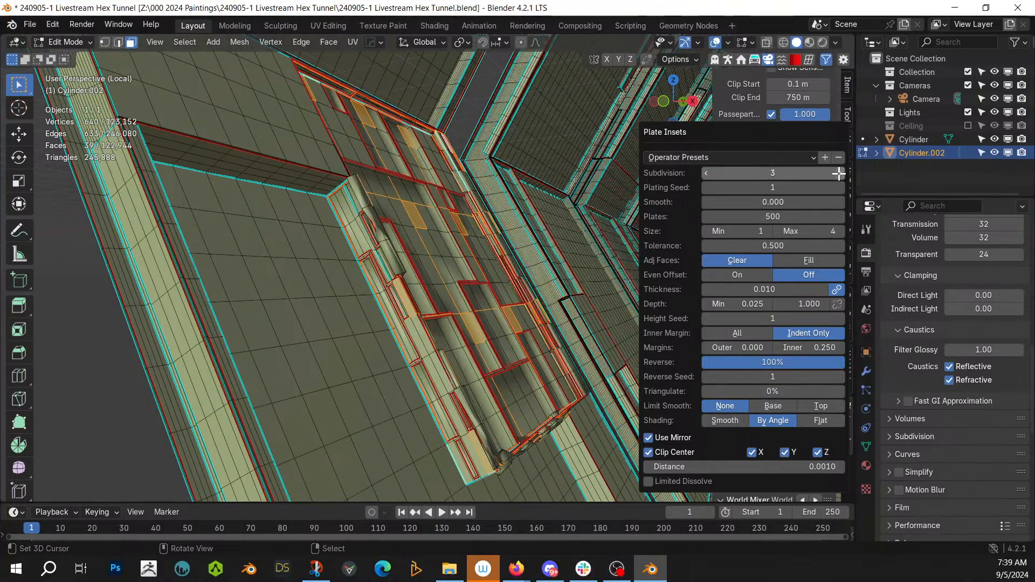
middle_click_drag(499, 268, 448, 282)
scroll(405, 220, "up", 4)
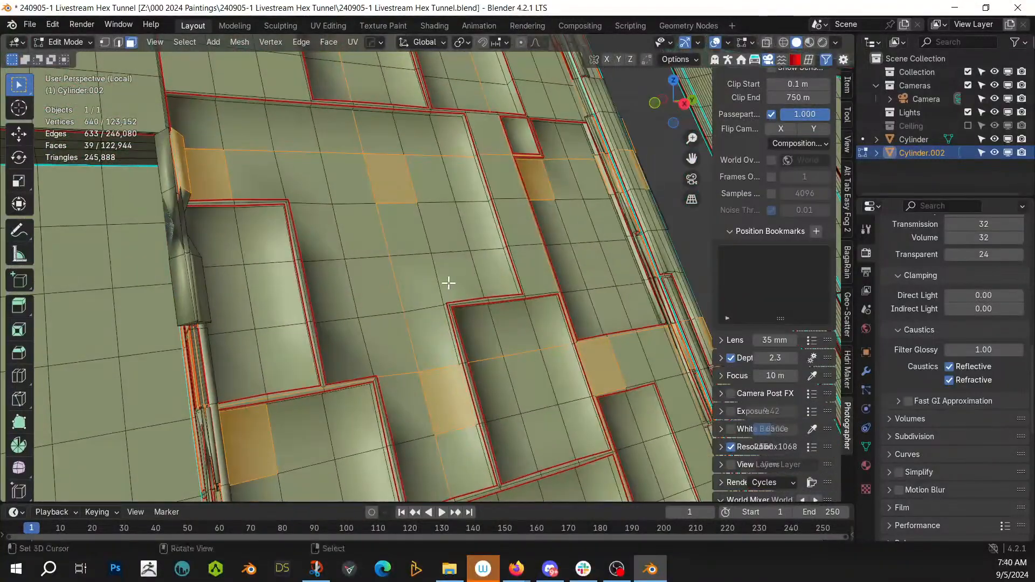
key("F9")
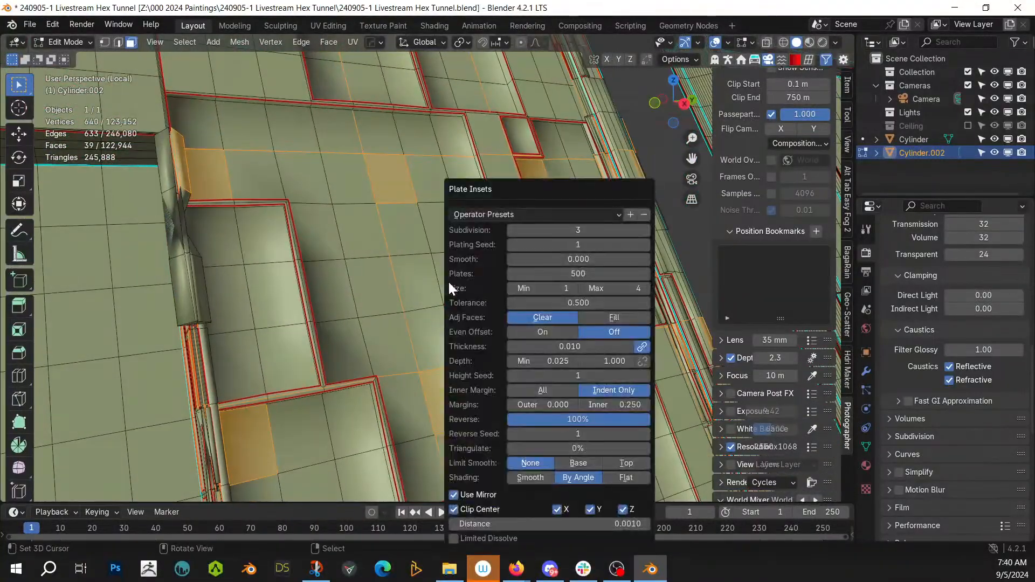
left_click(585, 289)
left_click(588, 287)
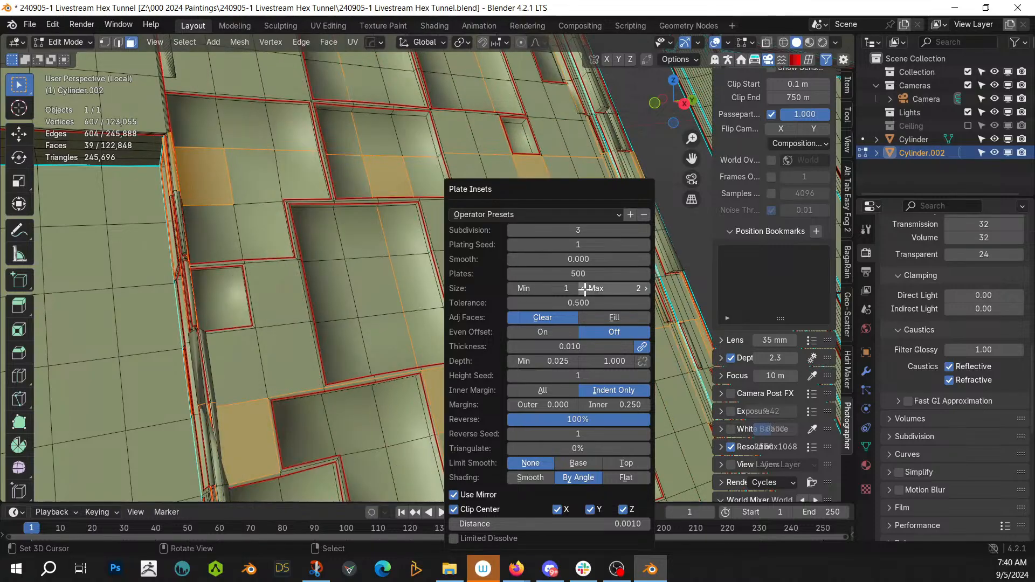
Step: Set the plate insets' plating seed to 3, maximum size to 3 and tolerance to 0.590
middle_click_drag(319, 275, 342, 294)
scroll(414, 289, "down", 2)
key("F9")
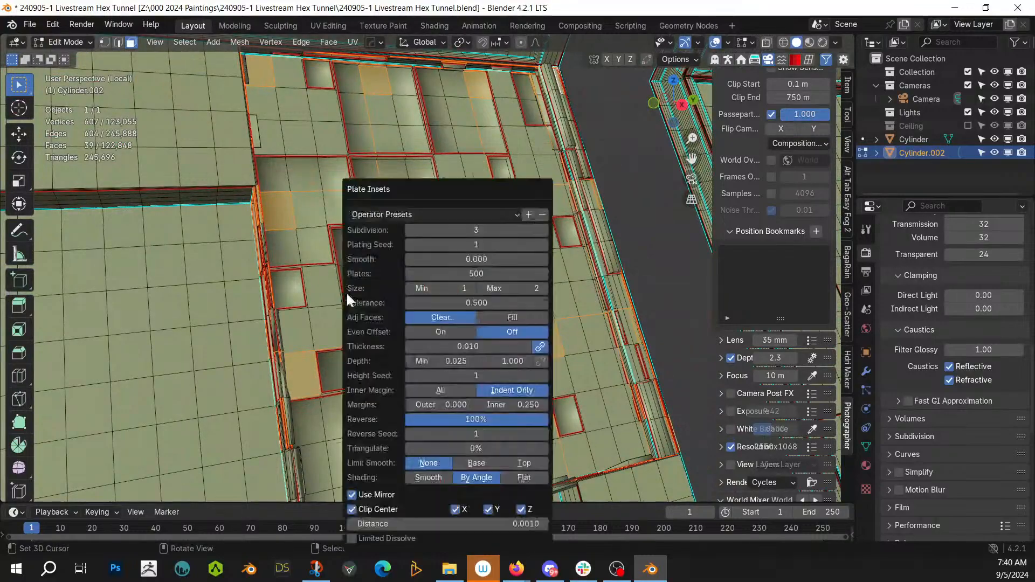
left_click(544, 243)
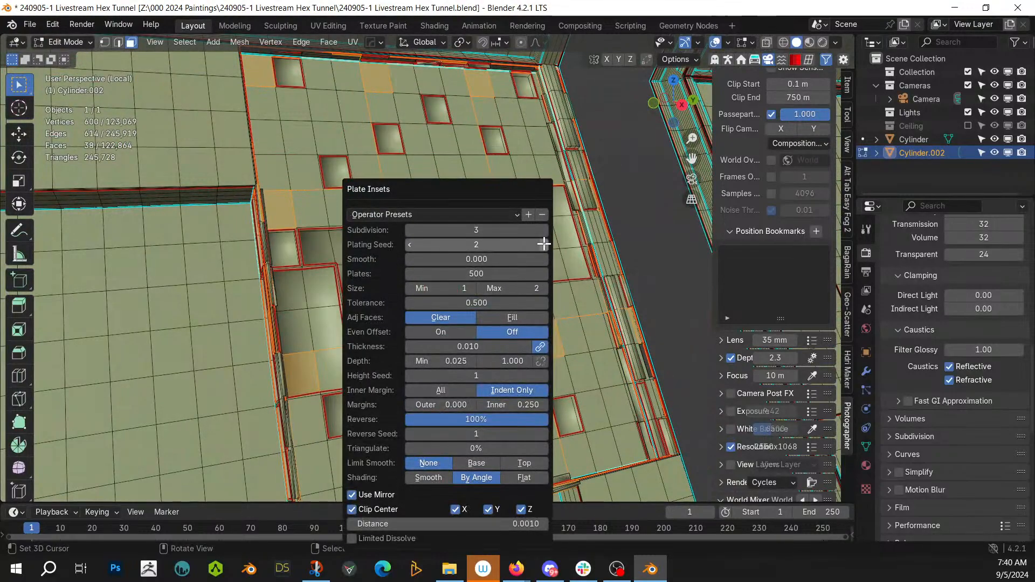
left_click(545, 245)
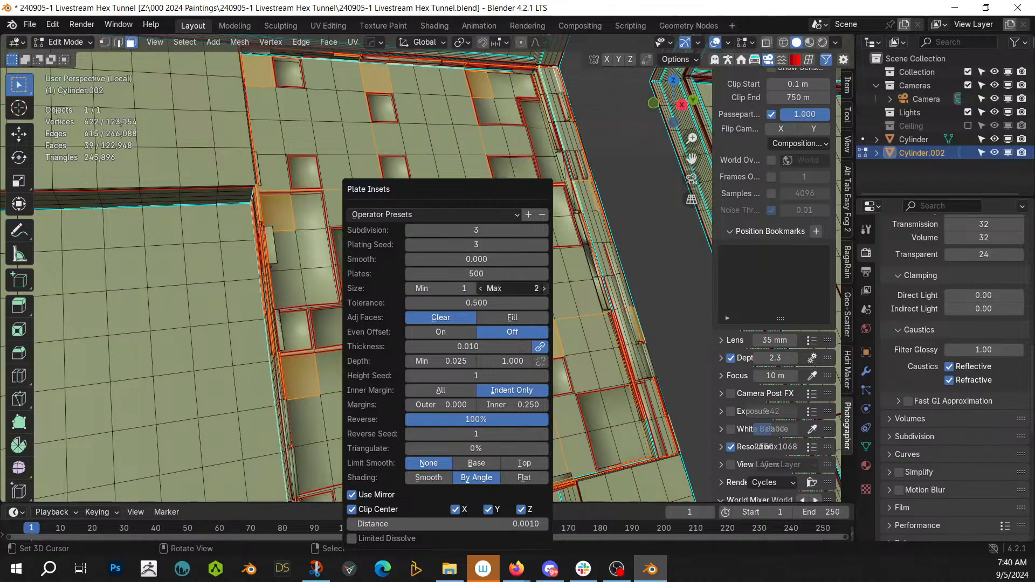
left_click(543, 288)
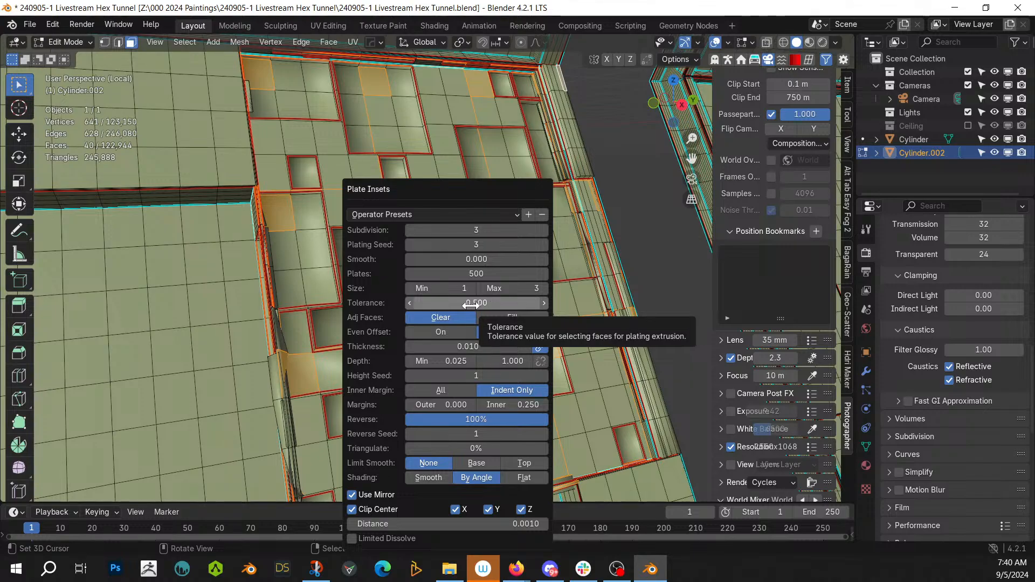
left_click_drag(471, 306, 529, 307)
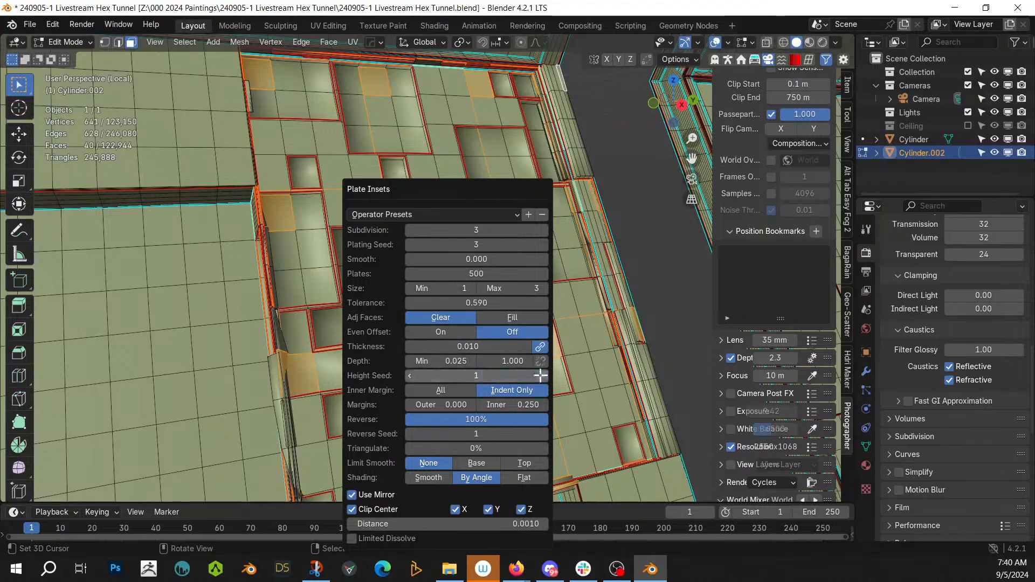
Step: Leave edit mode and apply Ssharp to the plated panel object with 30° sharpness and 60° smooth angle
middle_click_drag(323, 342, 235, 290)
key("KP_0")
scroll(234, 290, "up", 3)
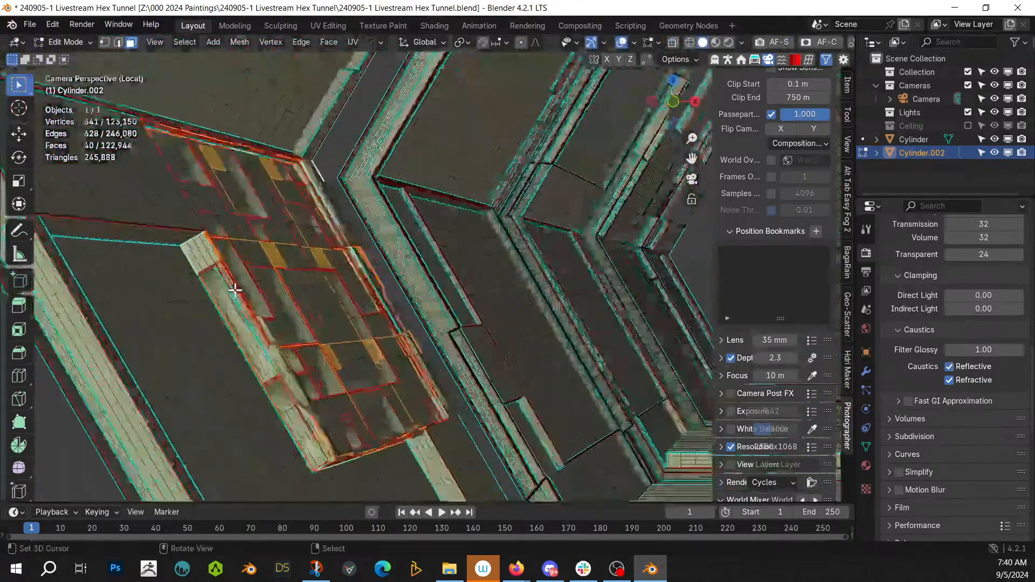
scroll(287, 343, "up", 2)
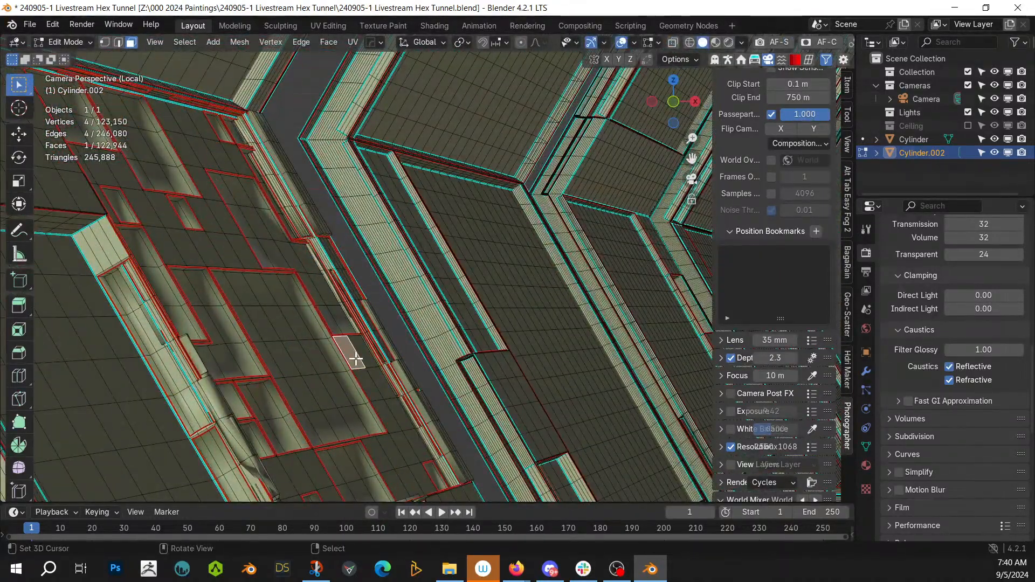
key("Tab")
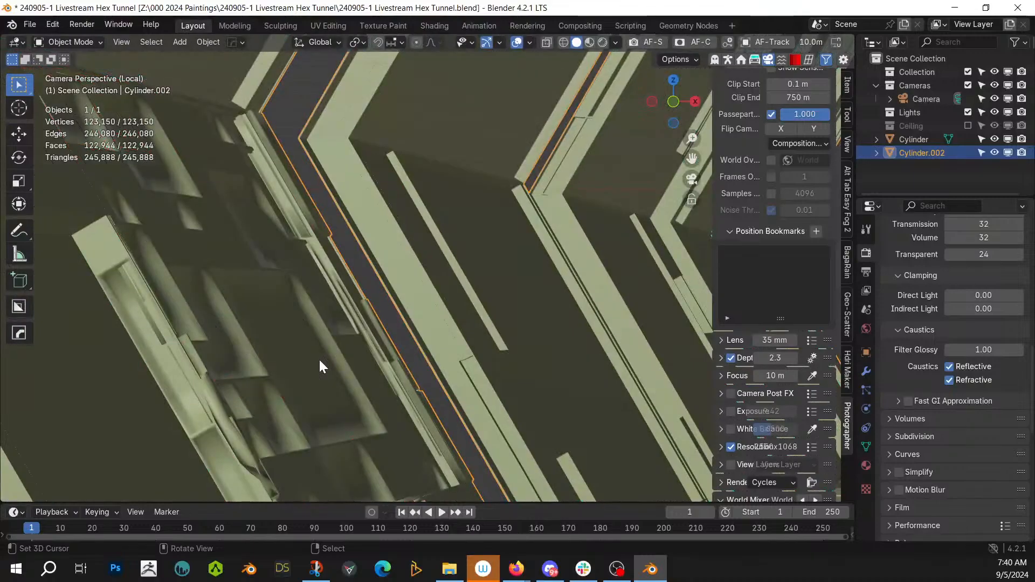
key("q")
left_click(285, 367)
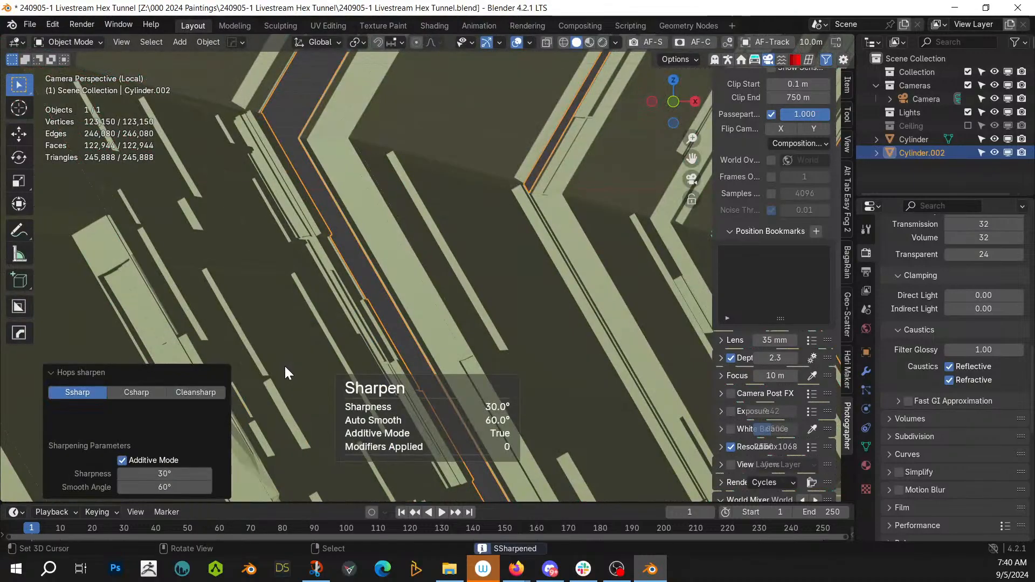
scroll(305, 358, "down", 4)
scroll(305, 358, "up", 2)
mouse_move(305, 358)
middle_mouse_down("shift")
mouse_move(392, 380)
mouse_move(332, 392)
mouse_move(433, 400)
mouse_move(294, 369)
middle_mouse_up("shift")
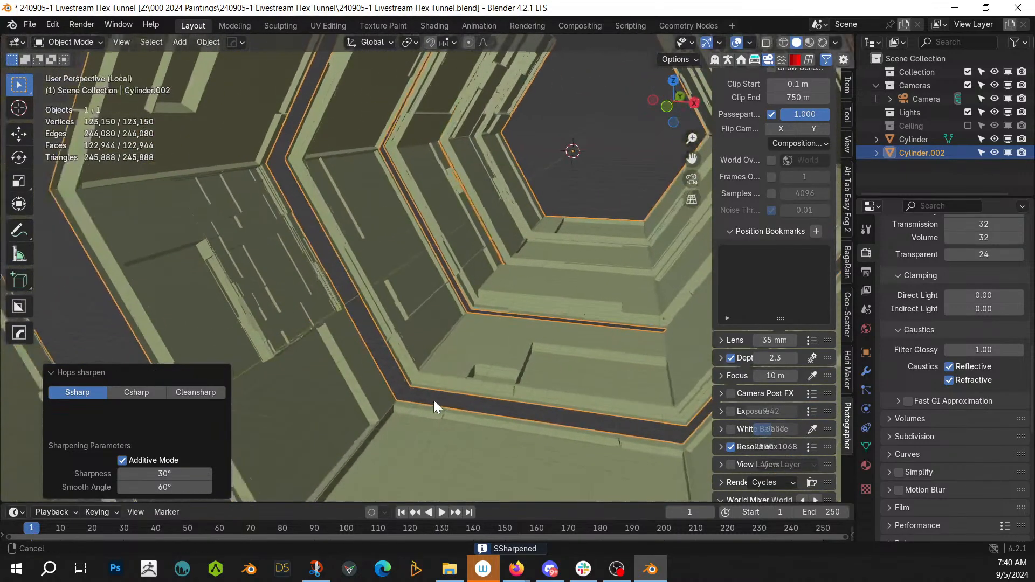
Step: In edit mode, pick four plates on the detailed wall panel, extend the selection to their linked faces, and return to object mode
middle_click_drag(203, 348, 311, 316)
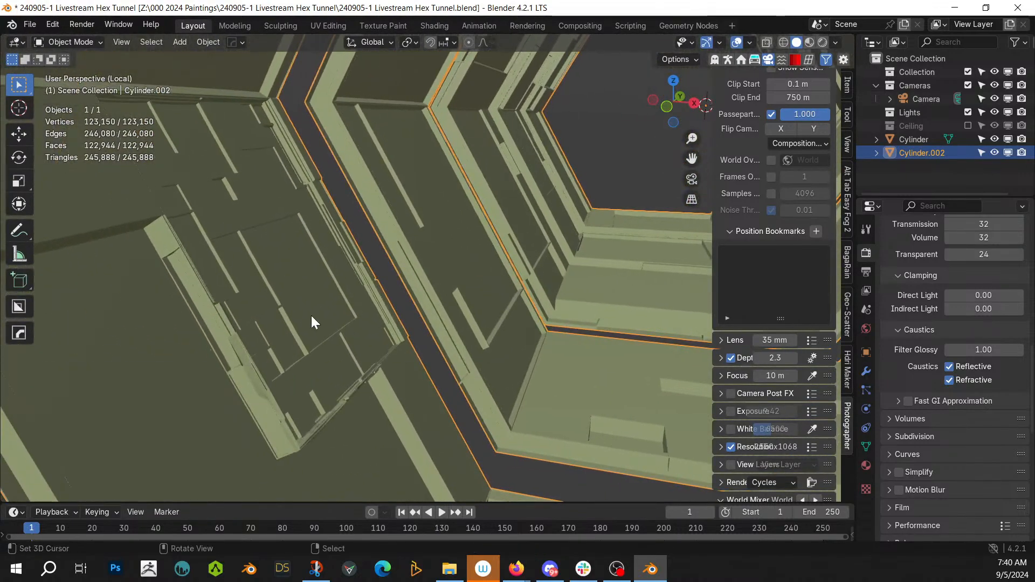
key("Tab")
left_click(289, 283)
key("l")
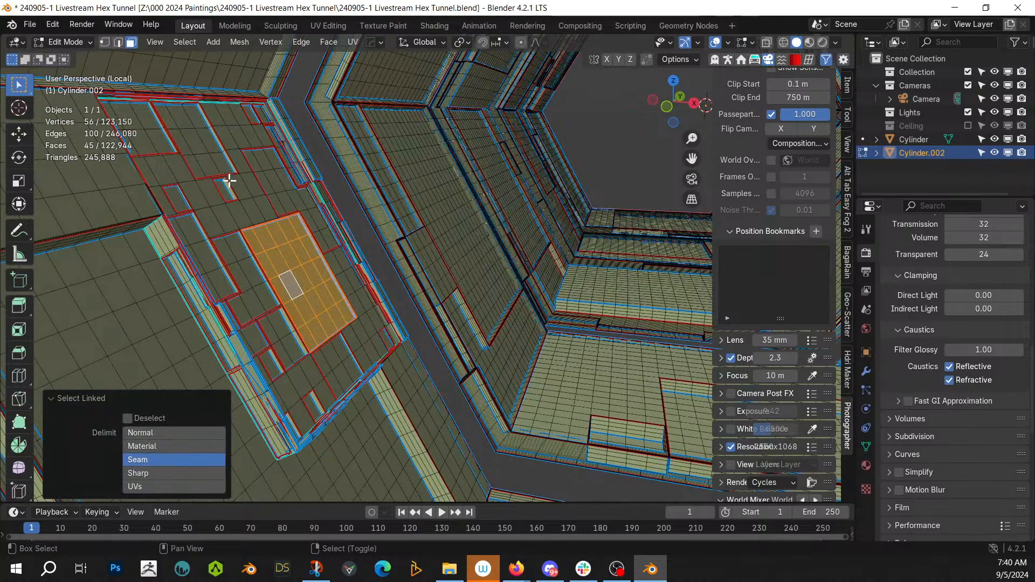
left_click(200, 155, "shift")
key("l")
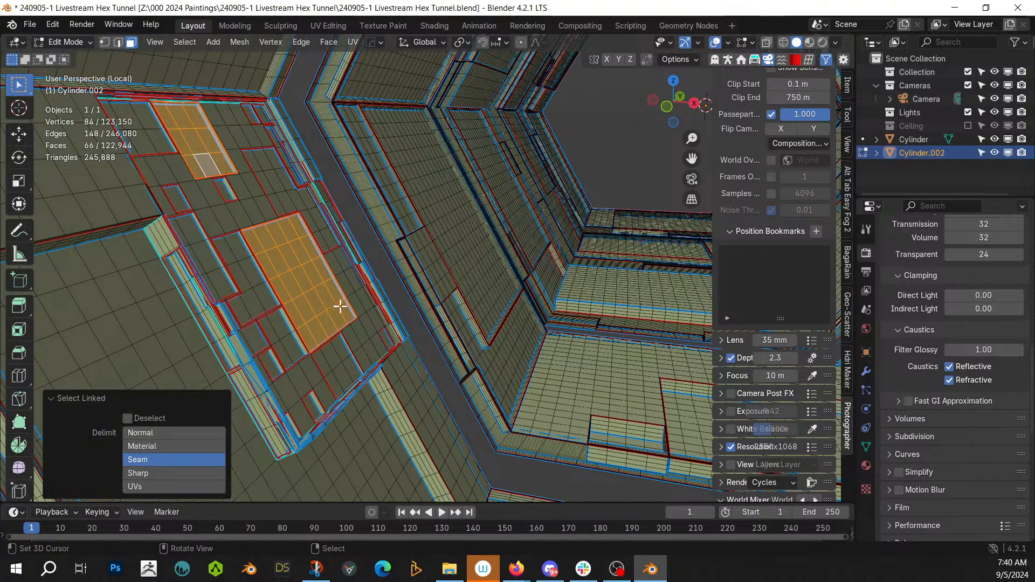
left_click(341, 375)
left_click(315, 302, "shift")
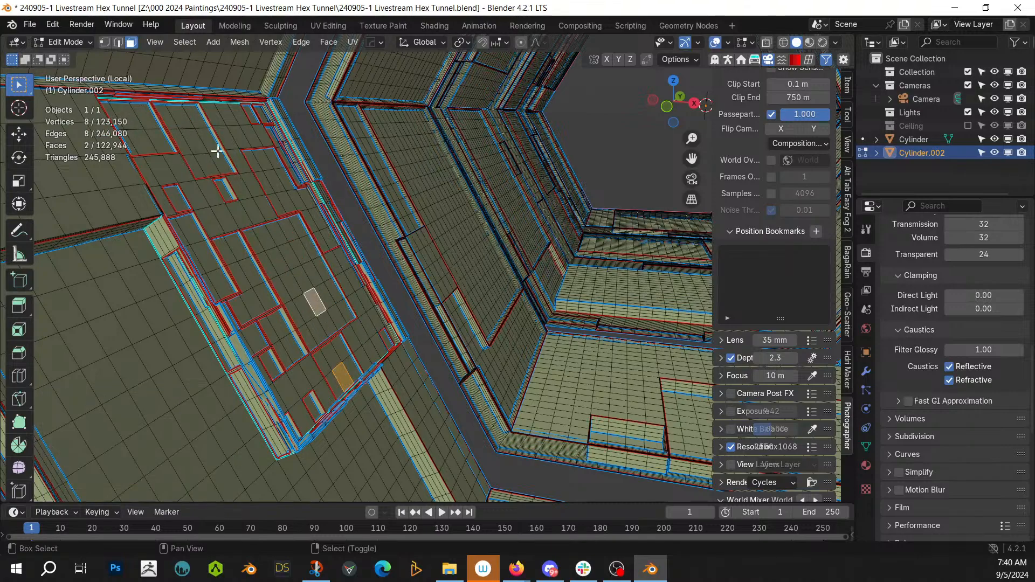
left_click(209, 151, "shift")
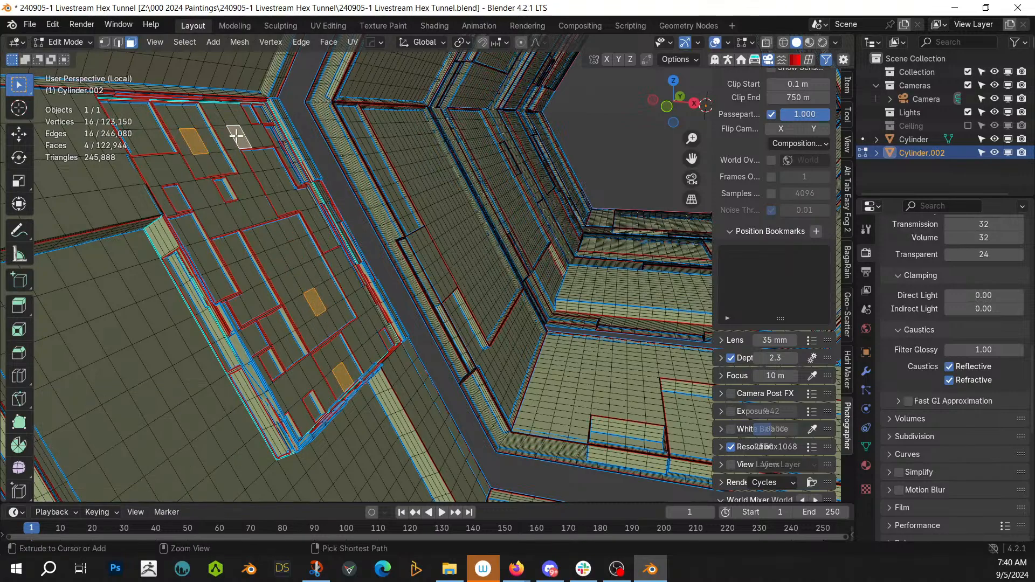
key("ctrl+l")
key("Tab")
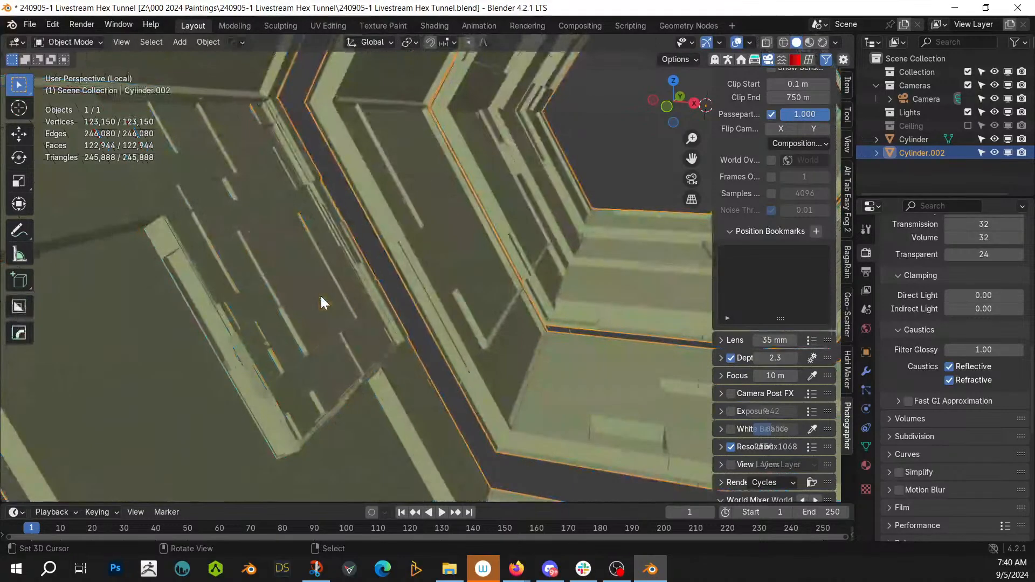
Step: Apply Plate Insets to the selected wall plates with subdivision 1
key("ctrl+alt+w")
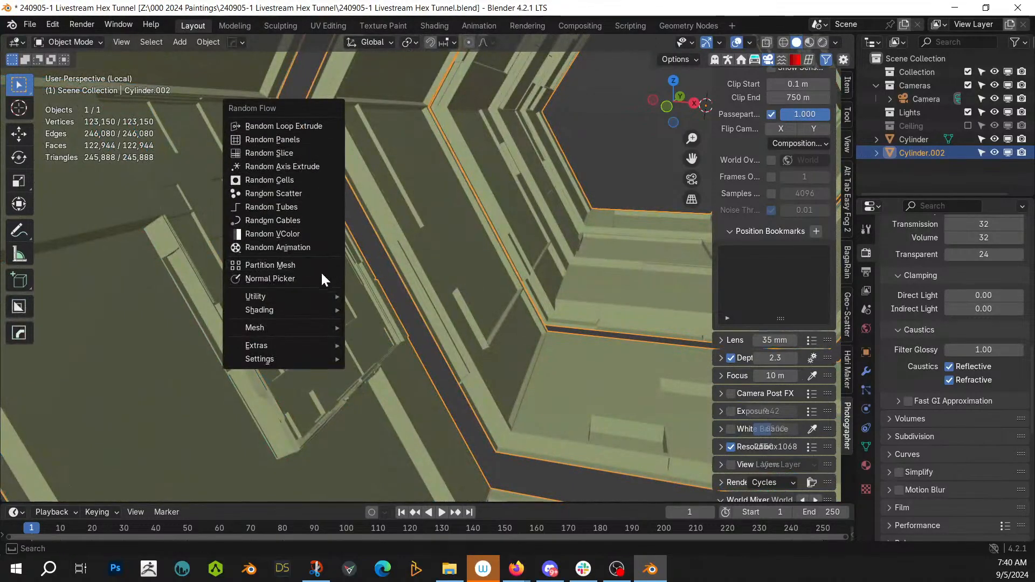
mouse_move(303, 297)
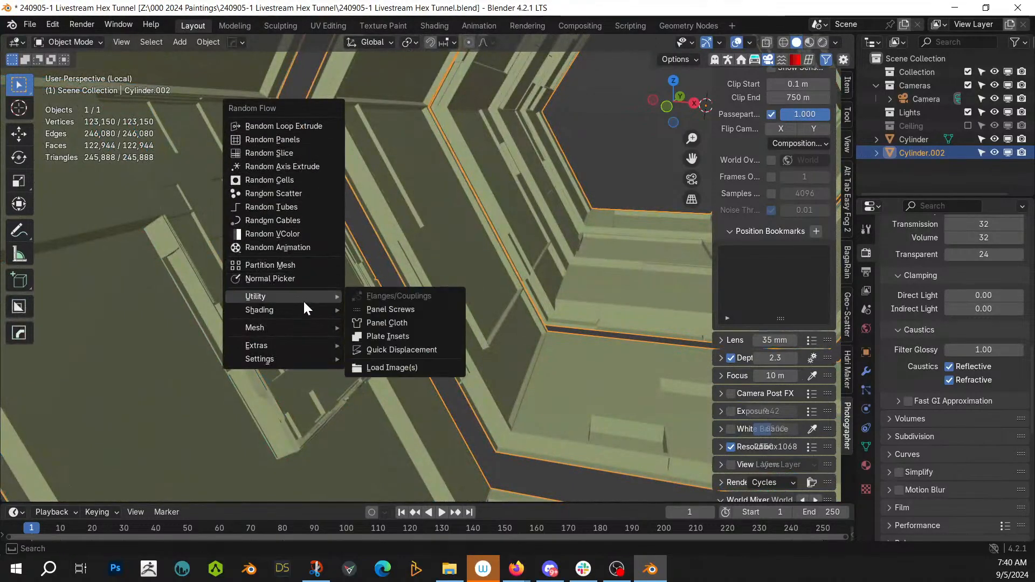
left_click(422, 336)
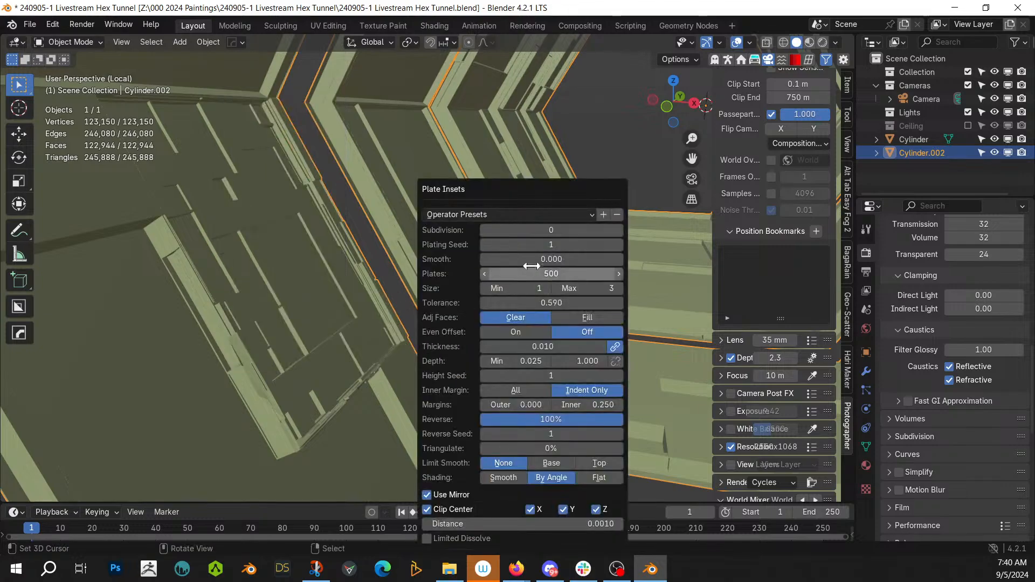
left_click(618, 230)
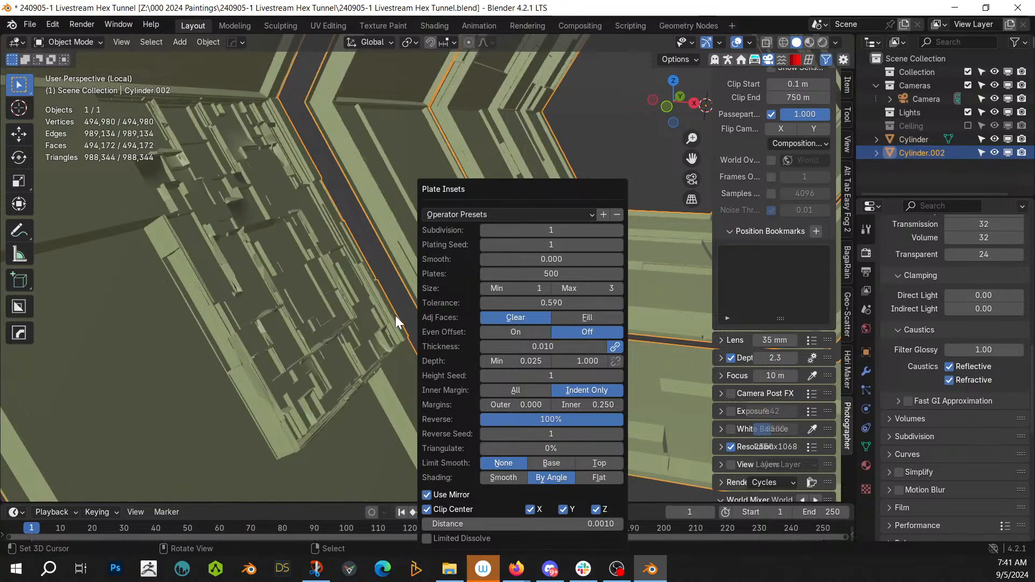
Step: Set the plate insets' reverse amount to 95%
middle_click_drag(395, 316, 260, 322)
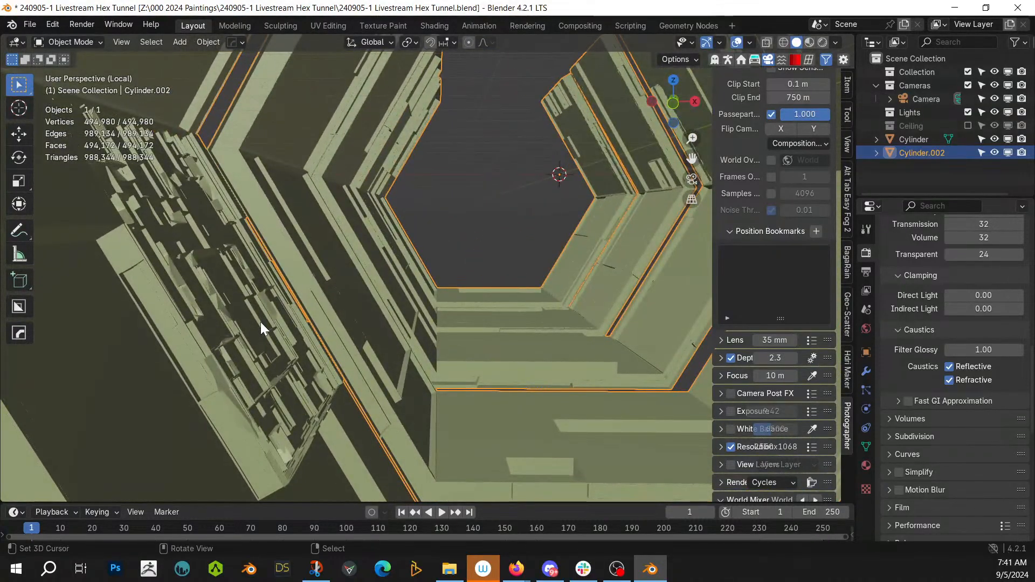
key("F9")
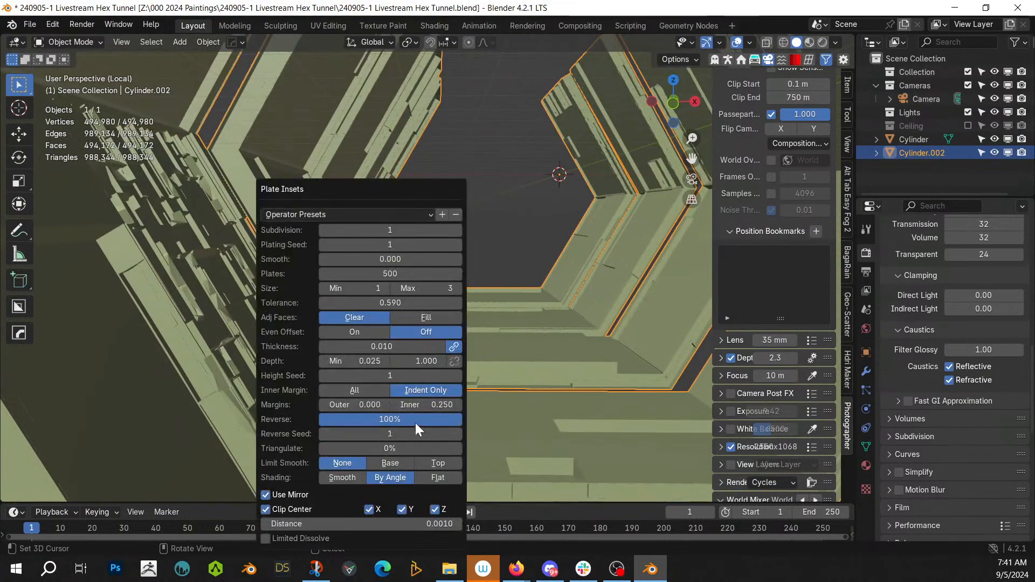
left_click(412, 422)
type("9")
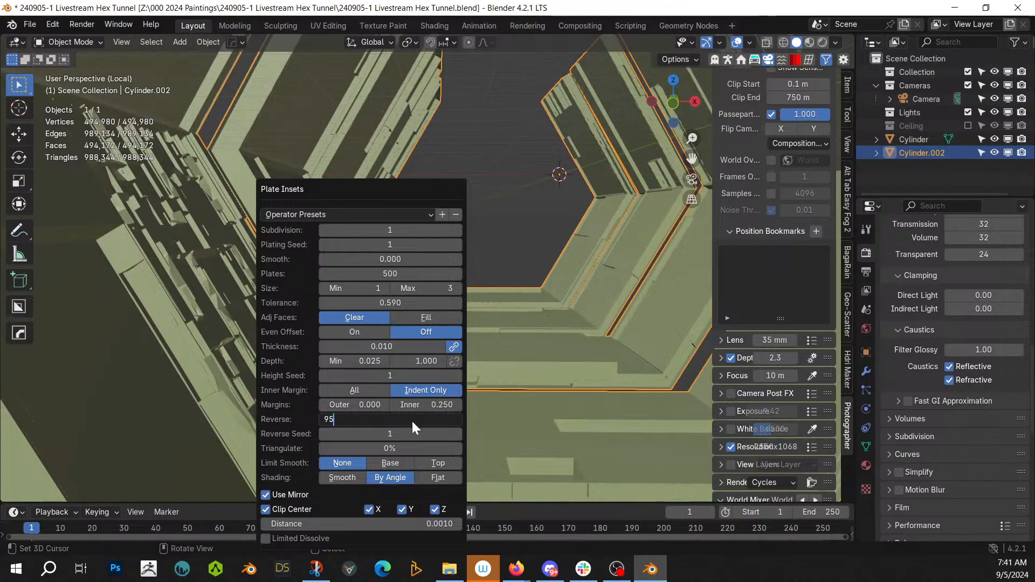
type("5")
key("Return")
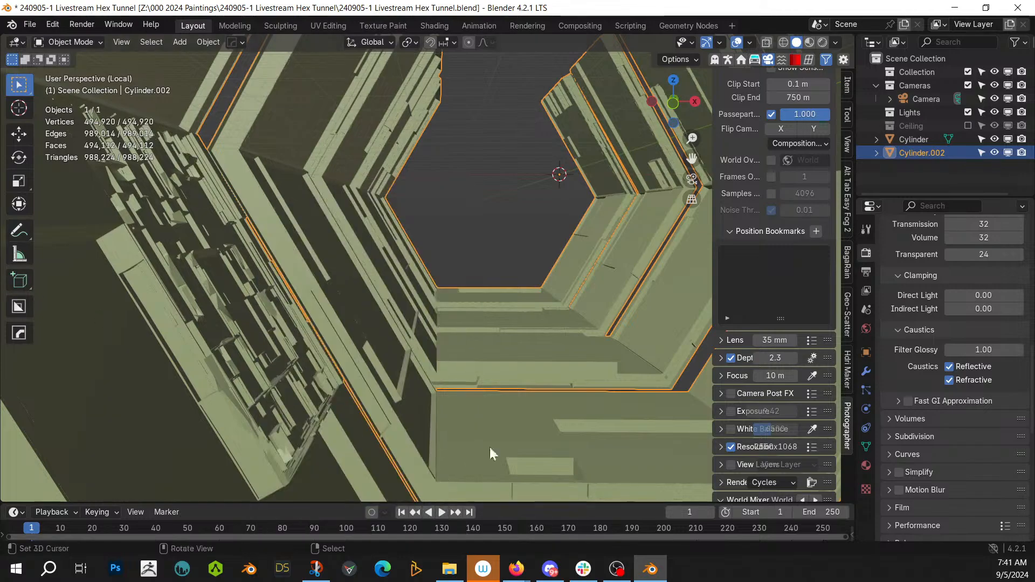
Step: Try a plate inset thickness of 0.001 and settle on a thickness of 0
middle_click_drag(490, 447, 351, 423)
scroll(354, 419, "up", 1)
scroll(354, 426, "up", 2)
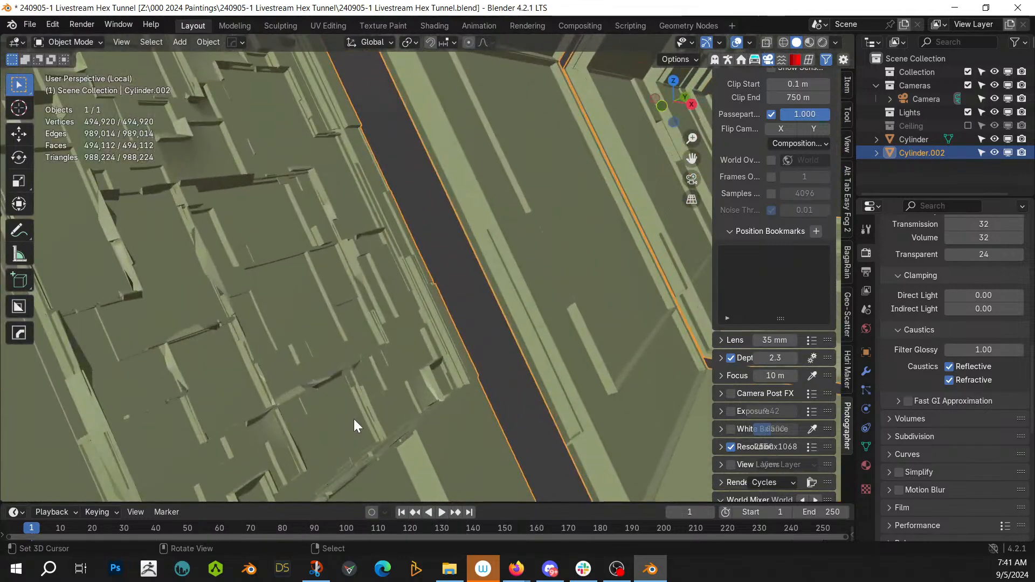
key("F9")
left_click(485, 347)
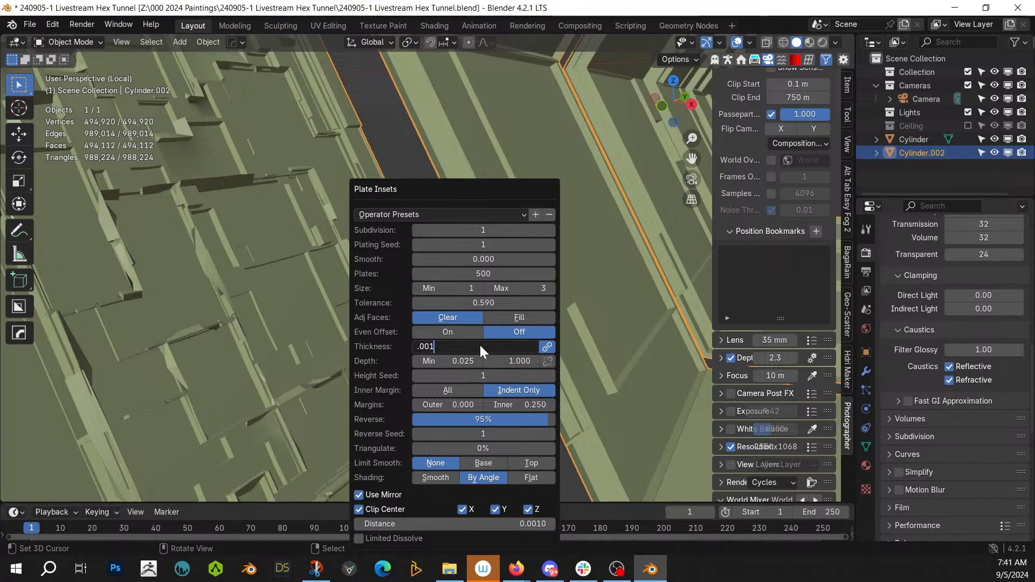
key("Return")
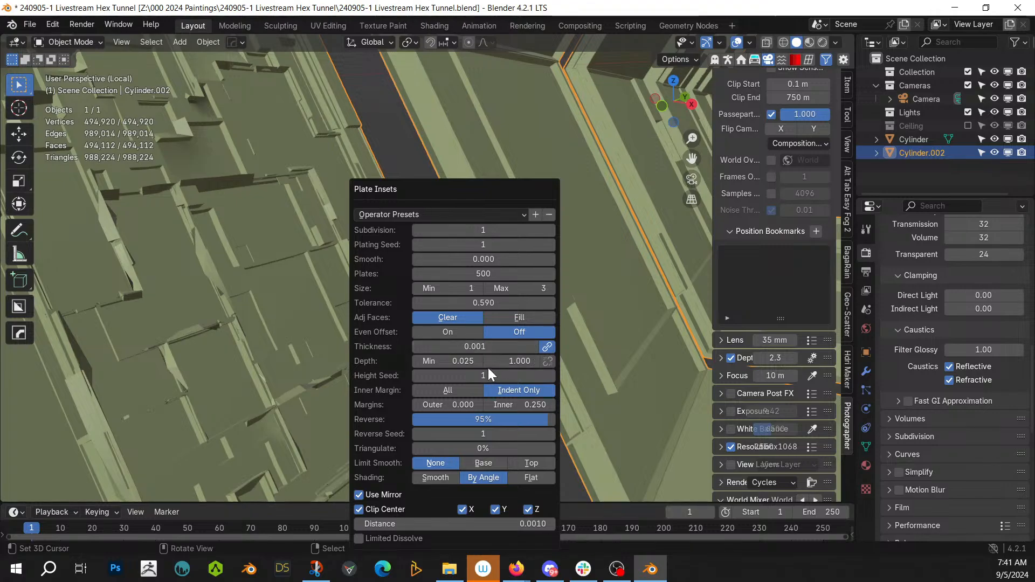
left_click(479, 346)
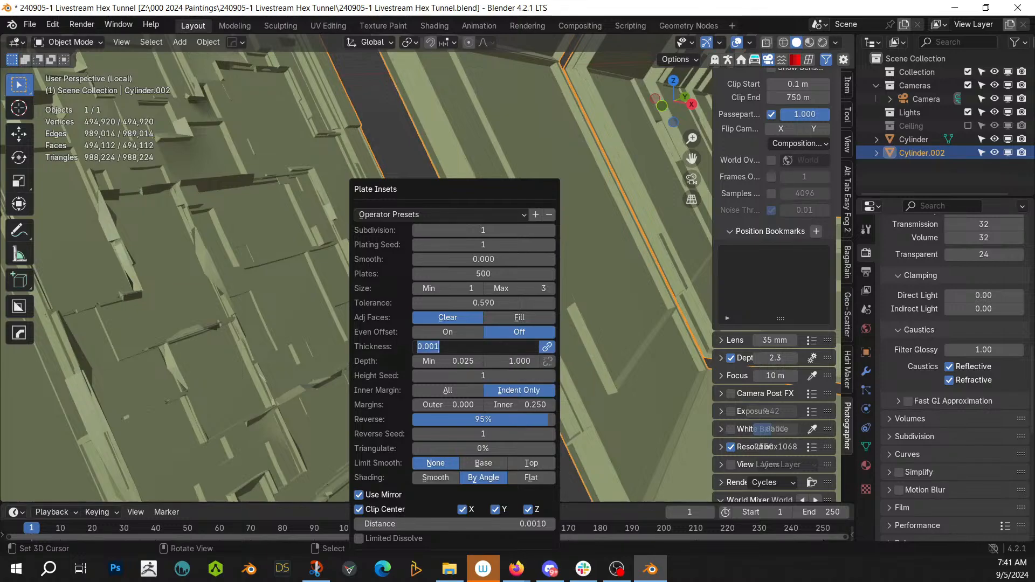
type("0")
key("Return")
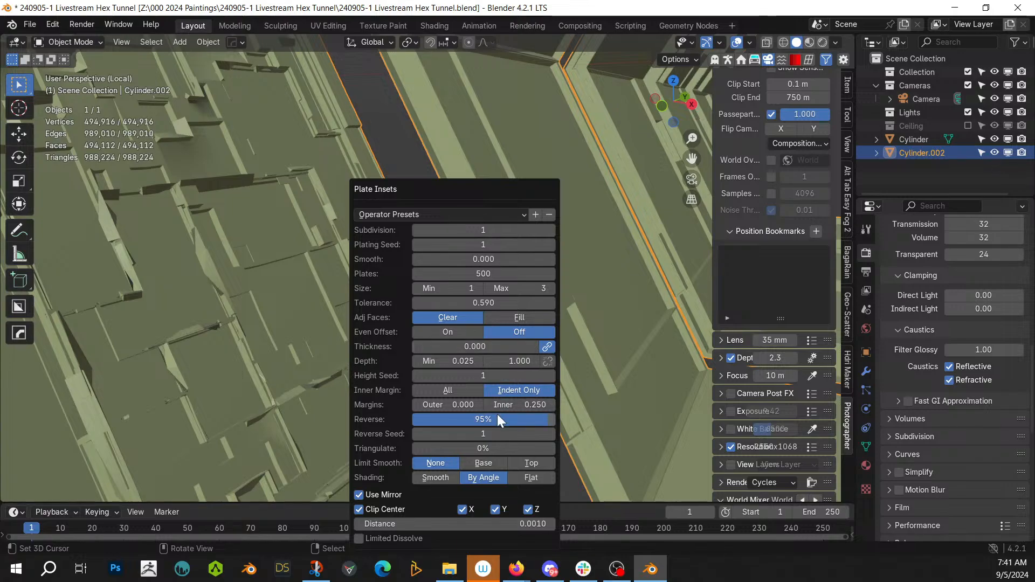
Step: Set the plate insets' inner margin to 0.1 and check the tunnel through the camera
left_click(514, 404)
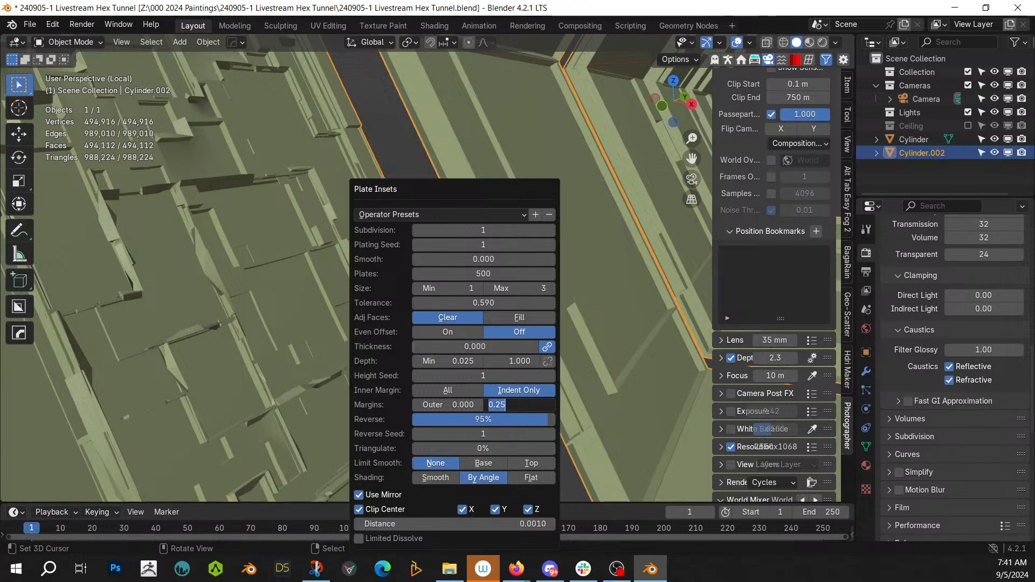
key("BackSpace")
type(".1")
key("Return")
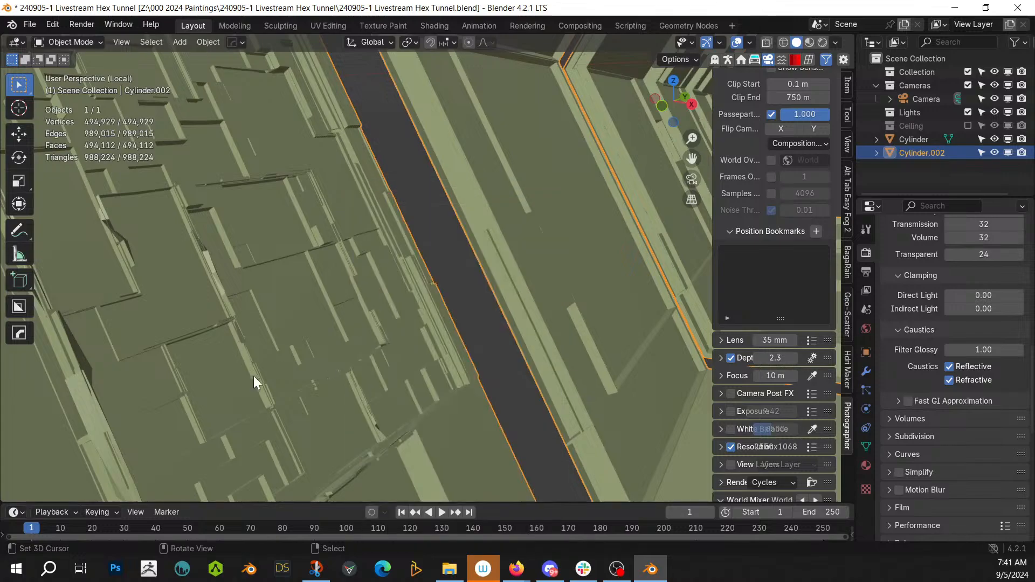
scroll(258, 379, "down", 1)
middle_click_drag(258, 379, 202, 270)
key("KP_0")
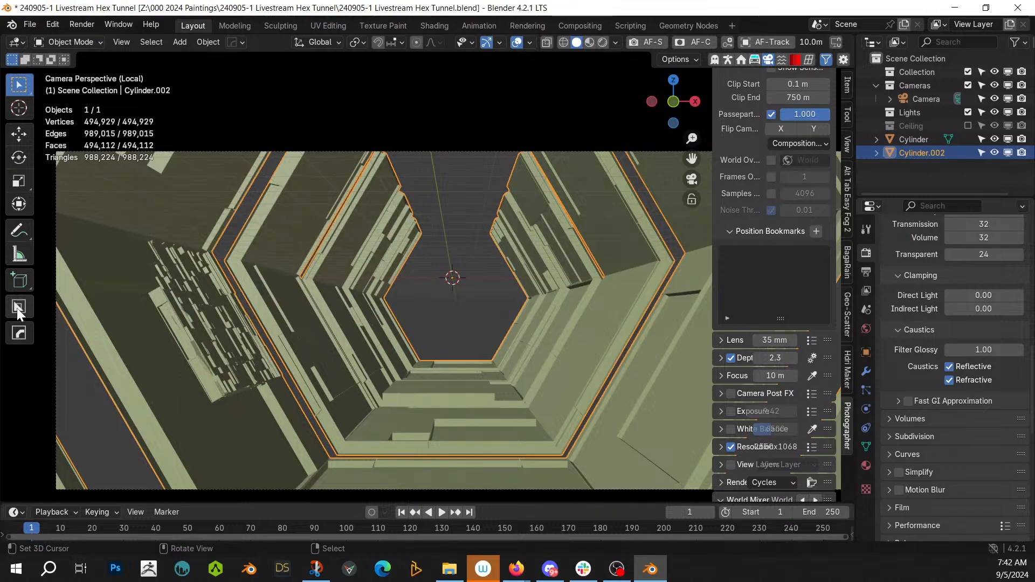
Step: In edit mode, select the seam-bounded wall panel in the next tunnel segment and add the linked faces surrounding it
middle_click_drag(61, 342, 68, 403)
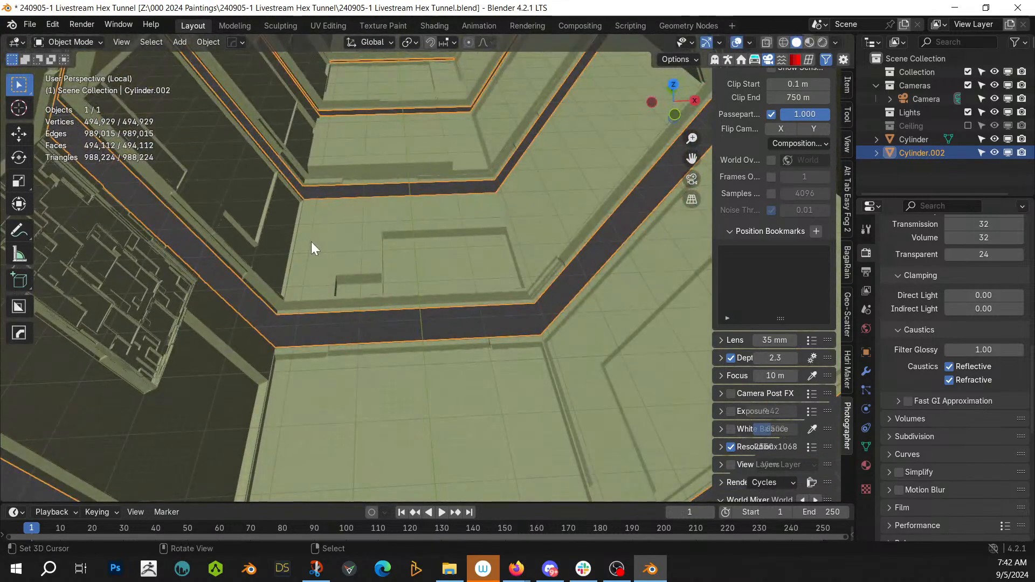
key("Tab")
scroll(312, 242, "up", 3)
middle_click_drag(312, 242, 424, 279)
left_click(425, 279)
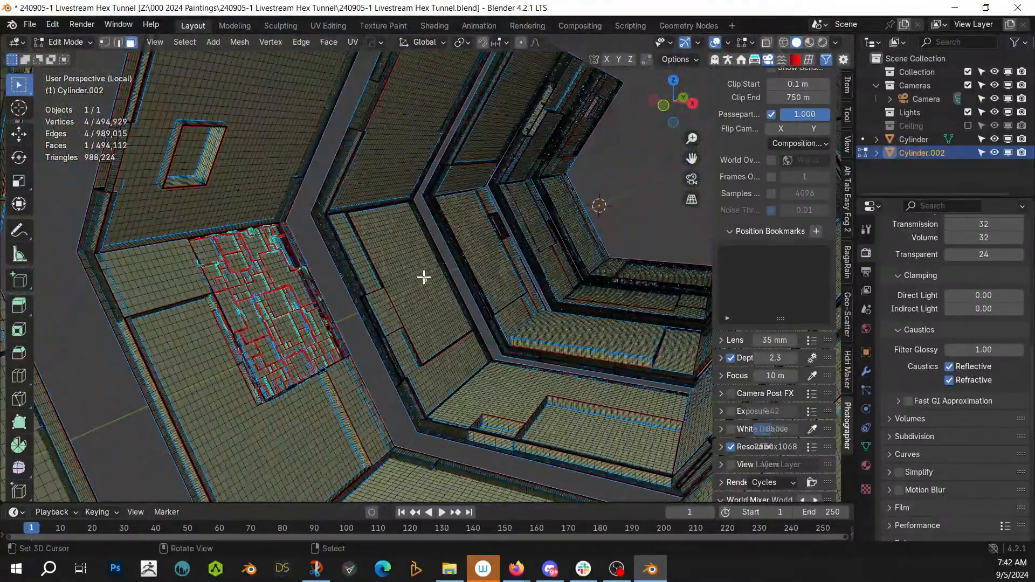
key("l")
scroll(428, 292, "up", 4)
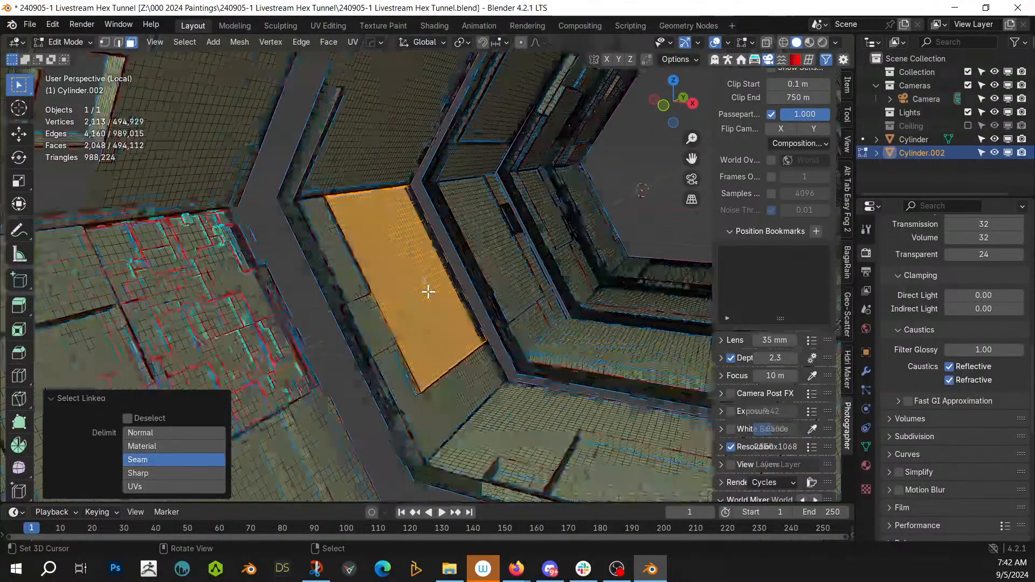
middle_click_drag(428, 291, 358, 242)
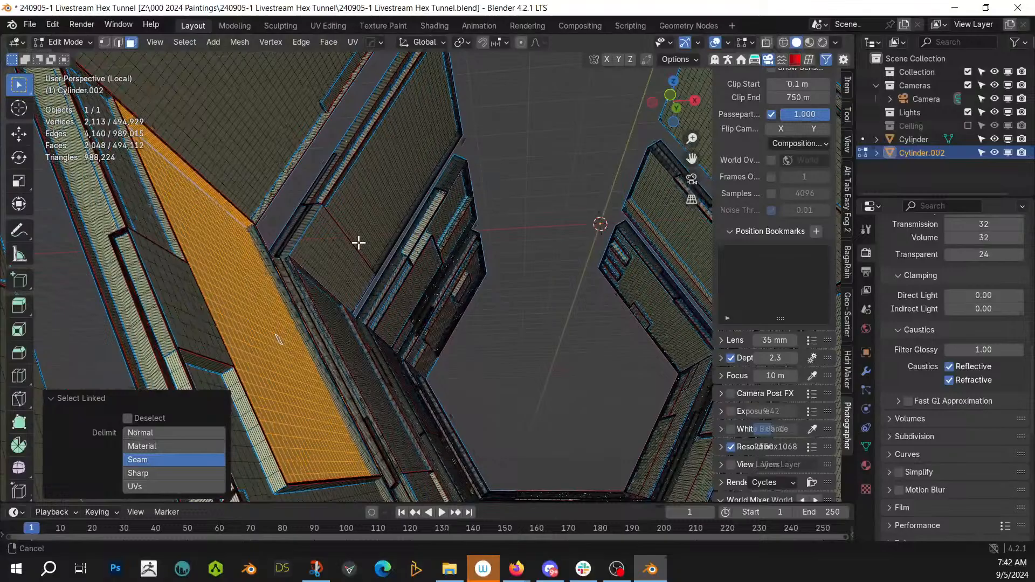
left_click(183, 320, "shift")
key("l")
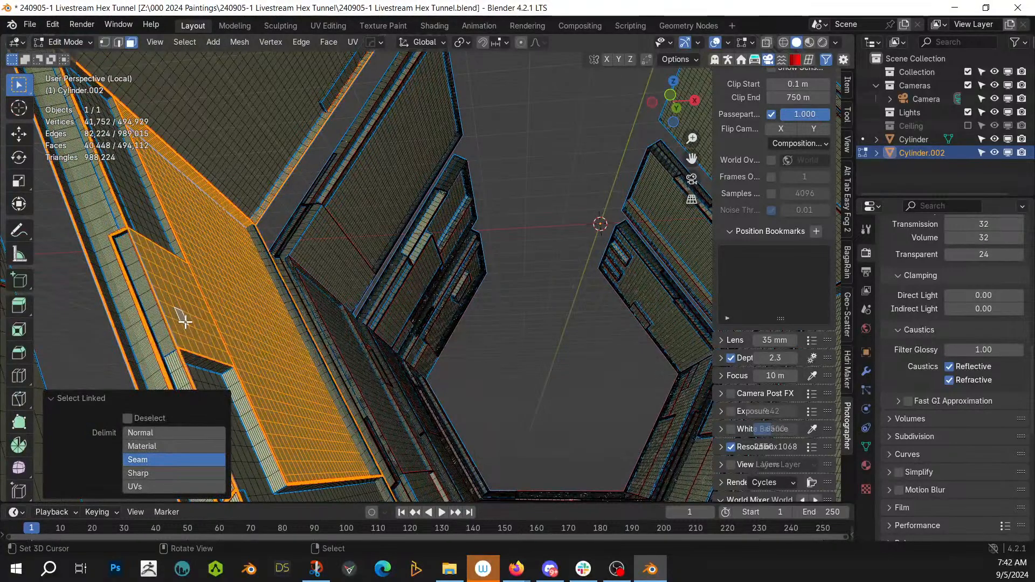
Step: Leave edit mode and apply Plate Insets to the faces selected in the next tunnel segment
middle_click_drag(184, 319, 283, 93)
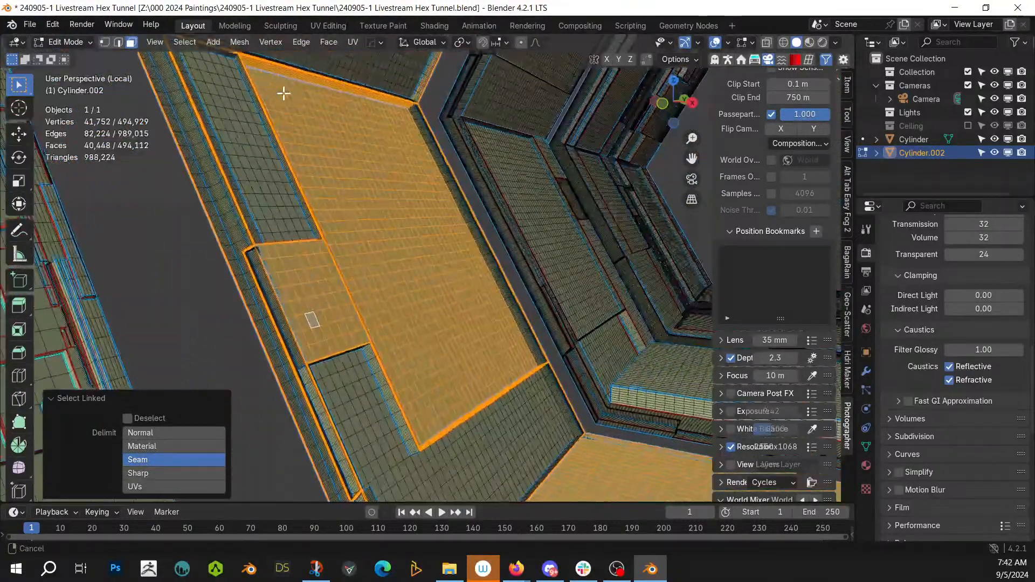
scroll(342, 65, "down", 2)
scroll(464, 326, "down", 5)
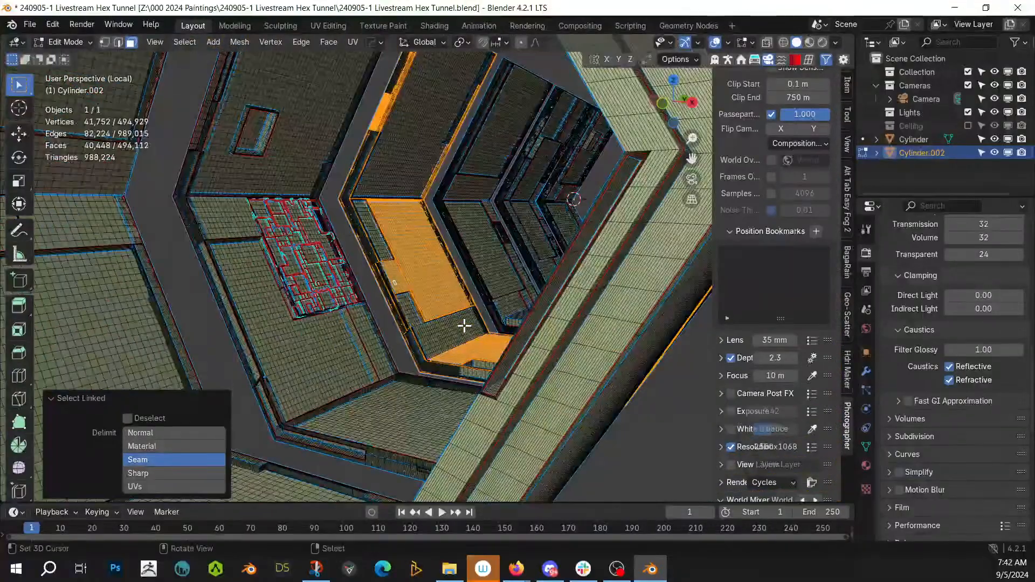
scroll(464, 326, "up", 3)
middle_click_drag(465, 326, 512, 337)
key("Tab")
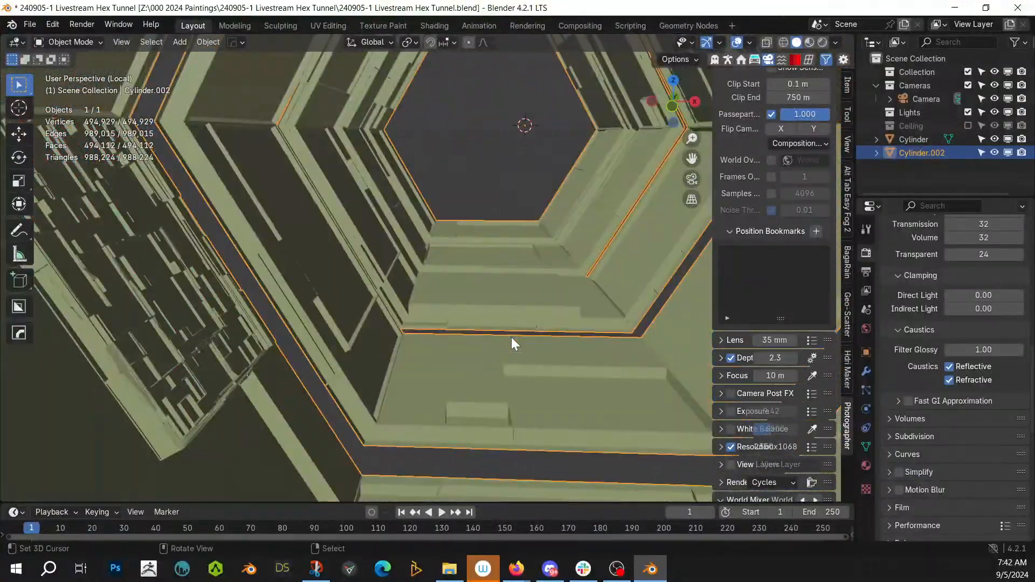
key("shift+q")
mouse_move(510, 336)
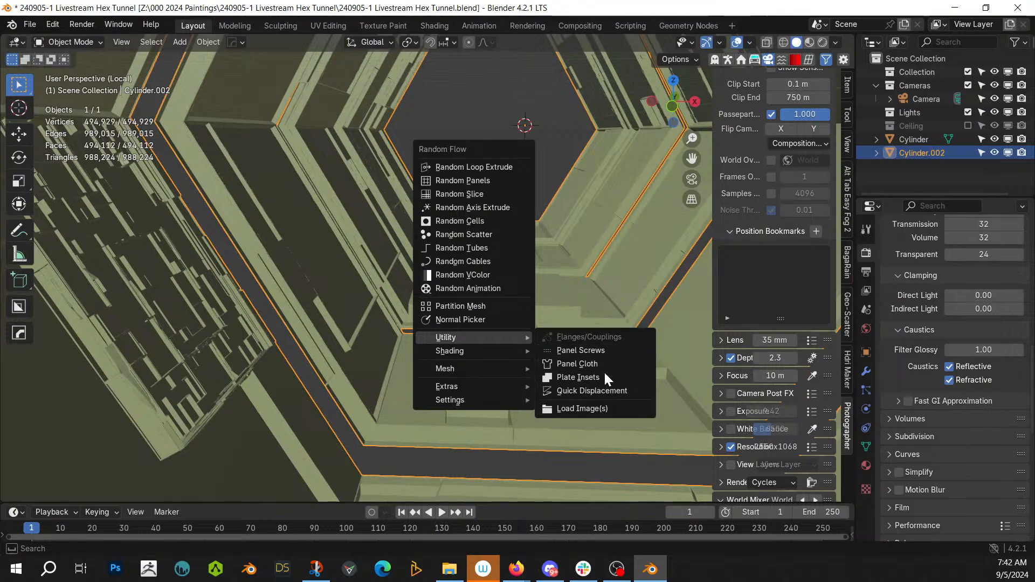
left_click(610, 378)
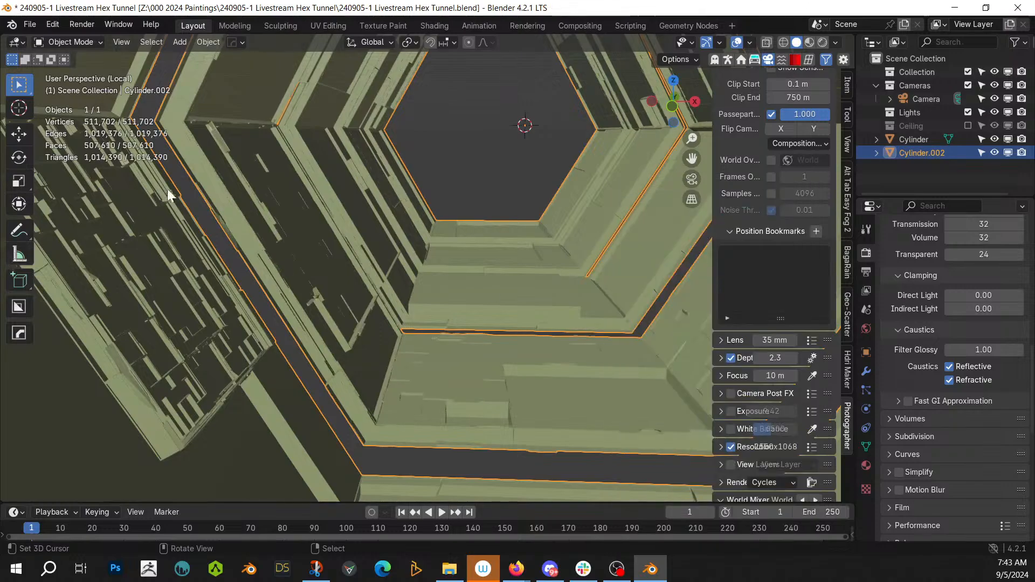
Step: Revert the scene through the undo history to the Add Duplicate state and view the plain tunnel from above
left_click(52, 21)
mouse_move(79, 66)
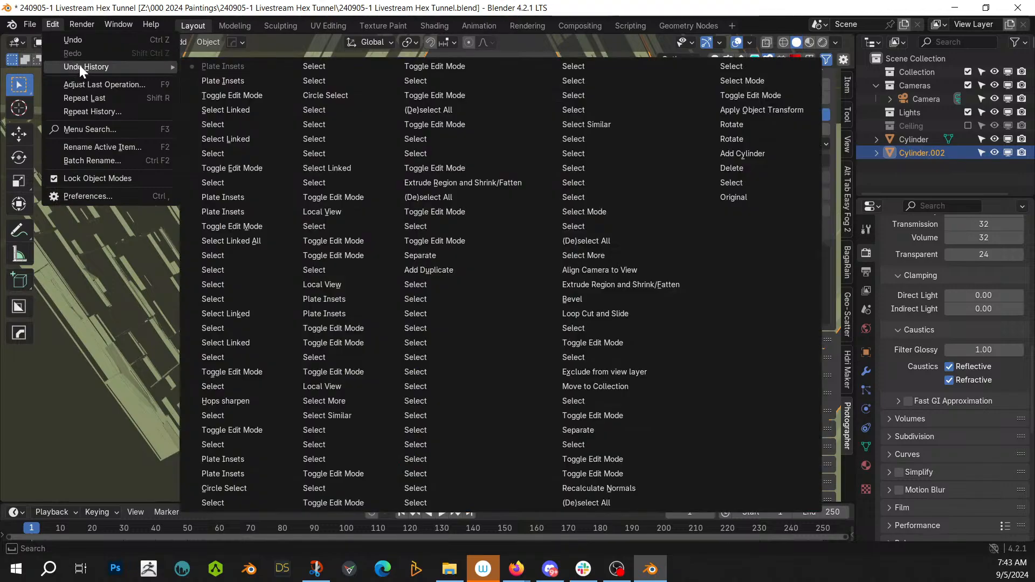
left_click(451, 270)
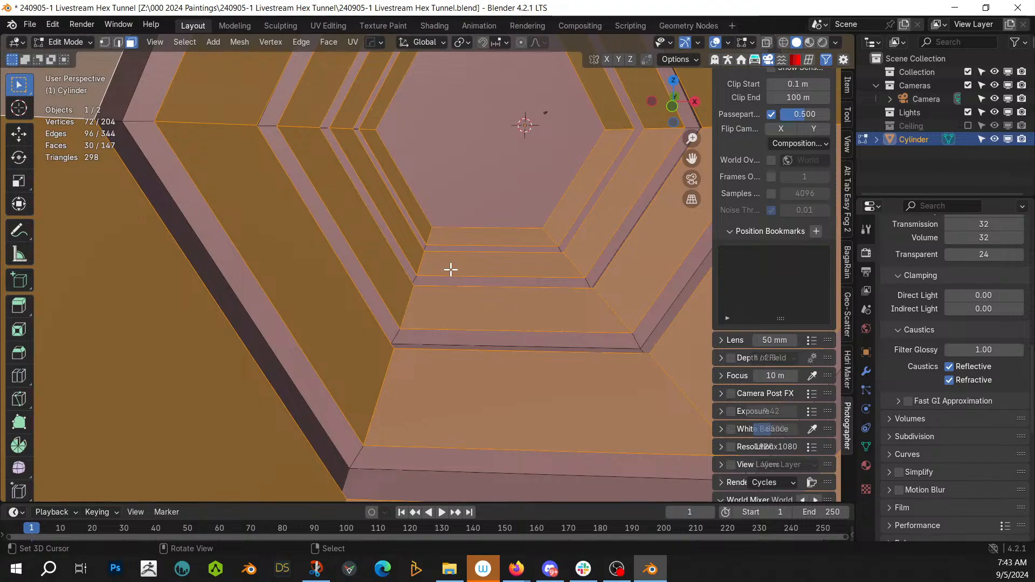
scroll(456, 292, "down", 2)
scroll(456, 291, "down", 2)
middle_click_drag(453, 303, 484, 363)
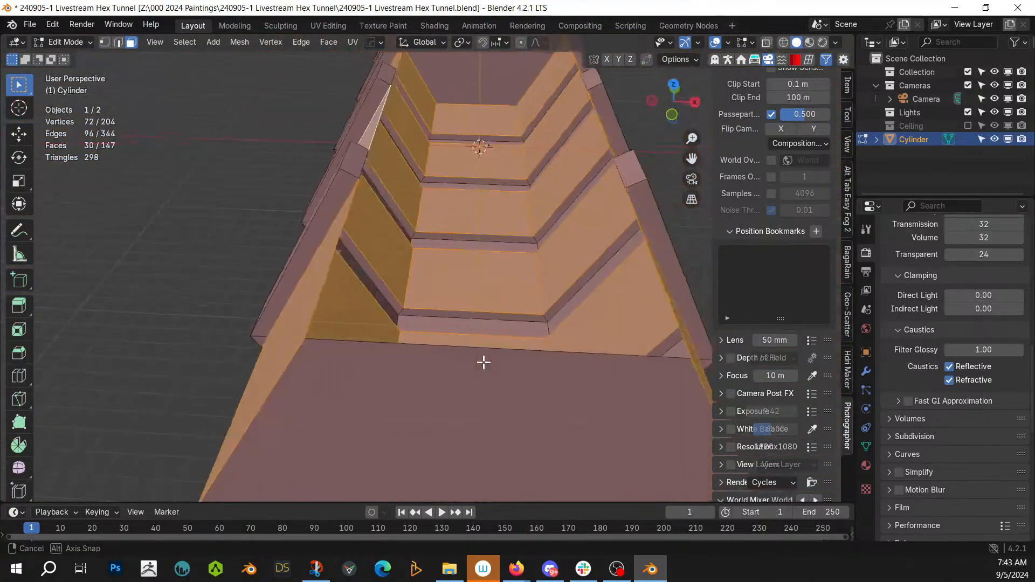
Step: Move forward in the undo history to the Select state just after the duplicated tunnel faces were separated into their own object
scroll(483, 361, "up", 2)
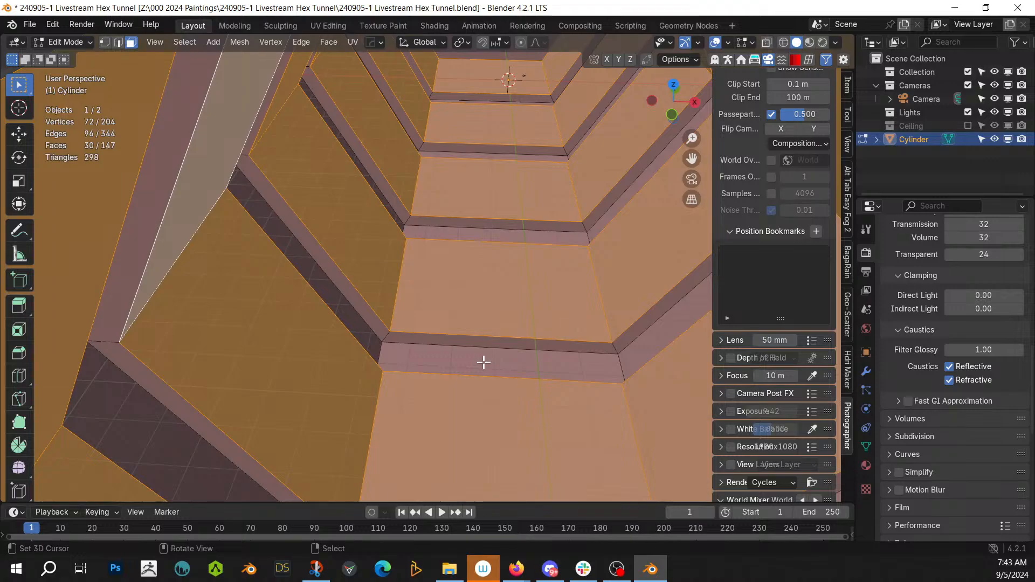
left_click(60, 25)
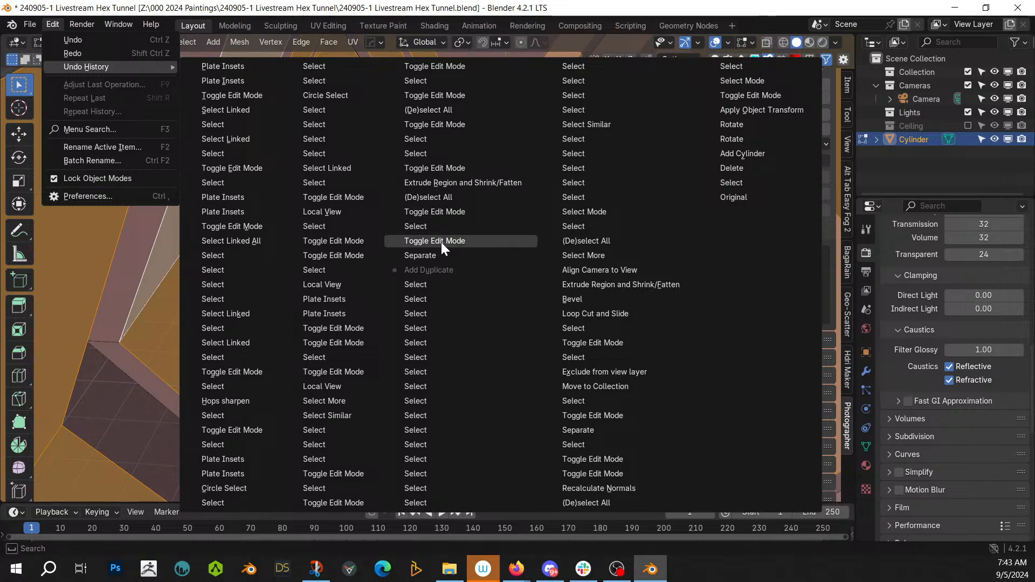
left_click(435, 222)
scroll(393, 264, "down", 3)
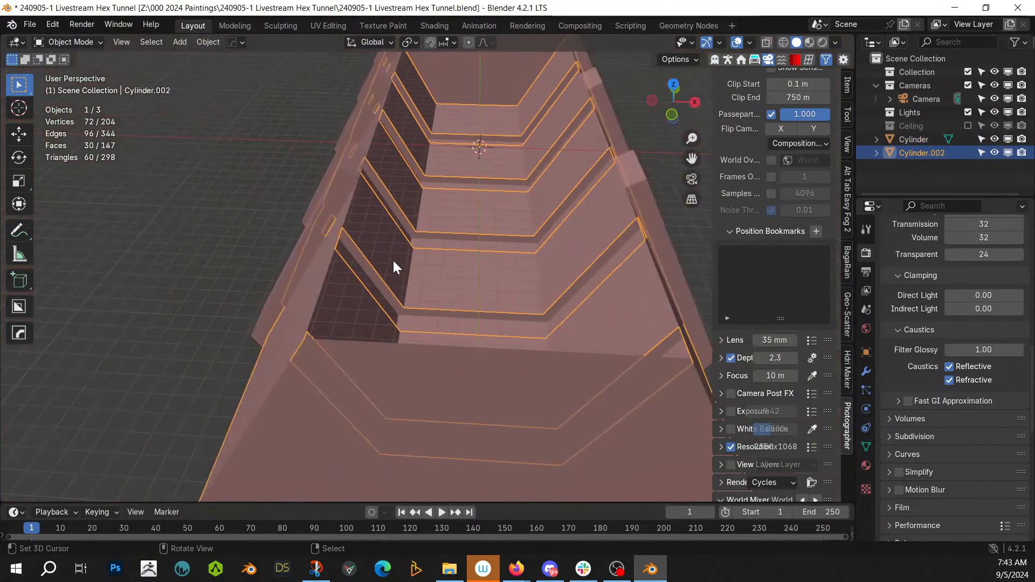
scroll(416, 294, "down", 4)
Step: Select the separated panel object, Cylinder.002, isolate it in local view and enter edit mode
left_click(446, 276)
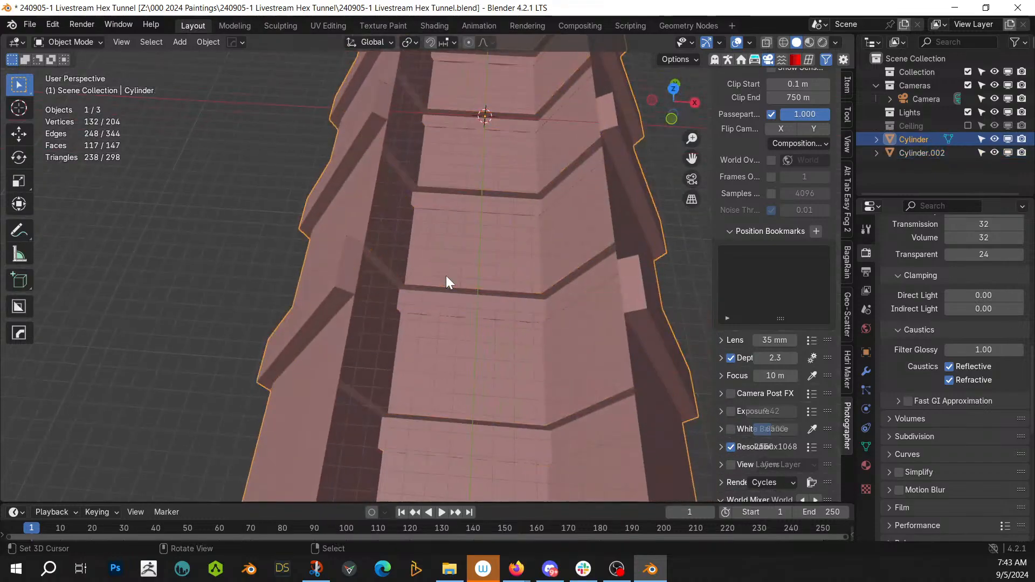
middle_click_drag(445, 276, 366, 134)
left_click(291, 185)
key("KP_Divide")
key("Tab")
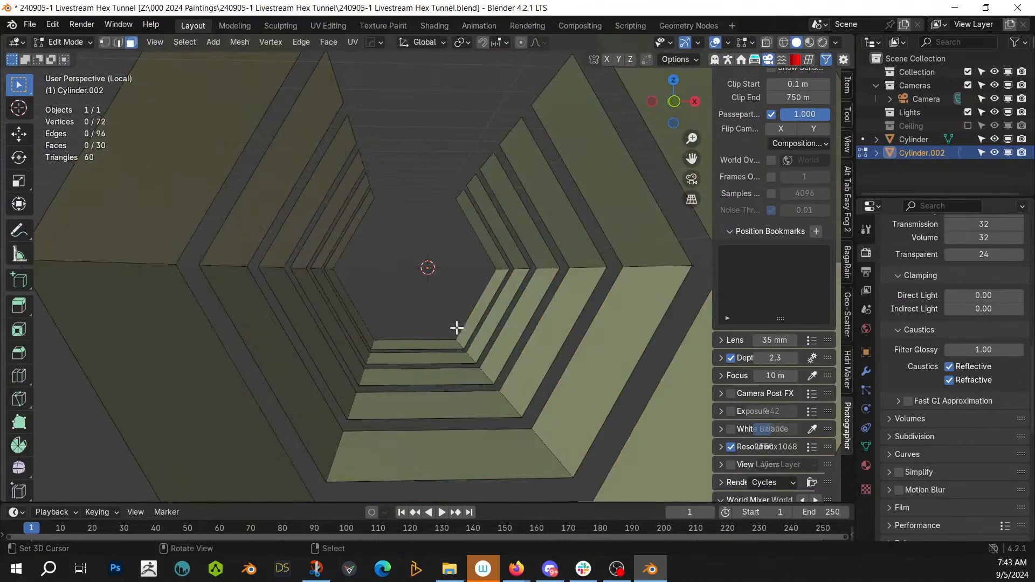
Step: Extrude all panel faces inward along their normals by about 9 m and return to object mode
key("a")
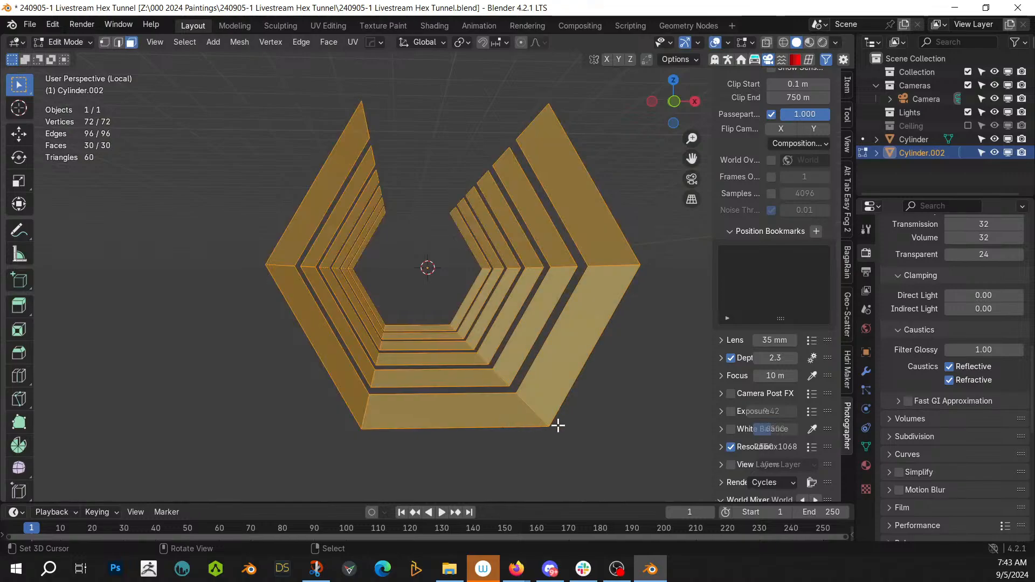
key("alt+e")
left_click(539, 427)
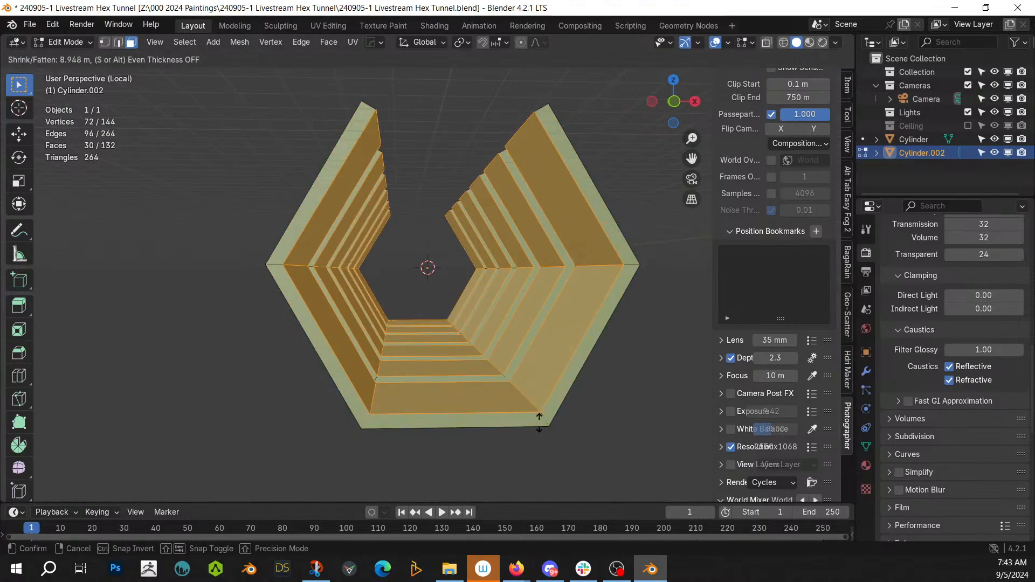
left_click(542, 425)
key("Tab")
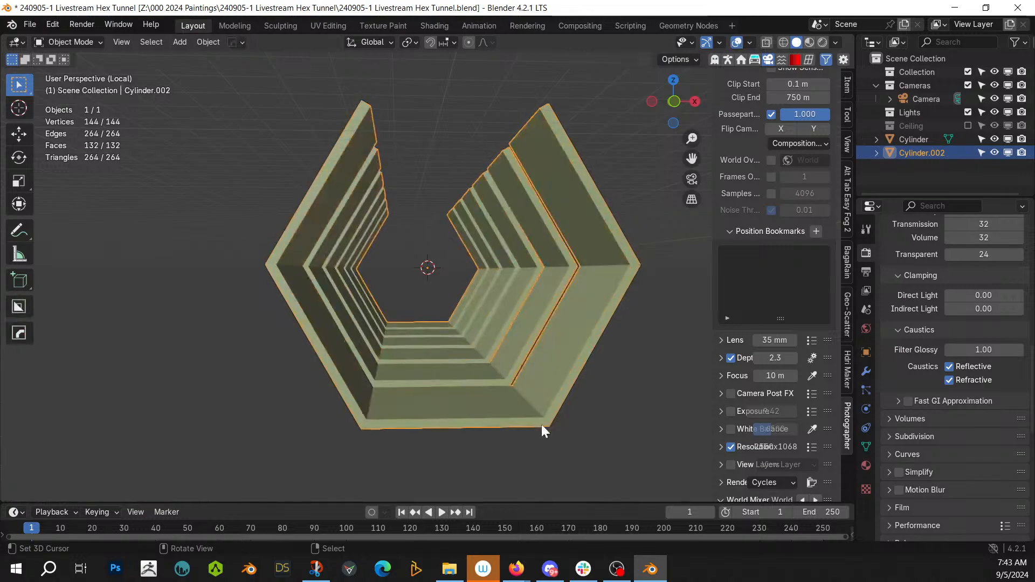
middle_click_drag(541, 424, 353, 321)
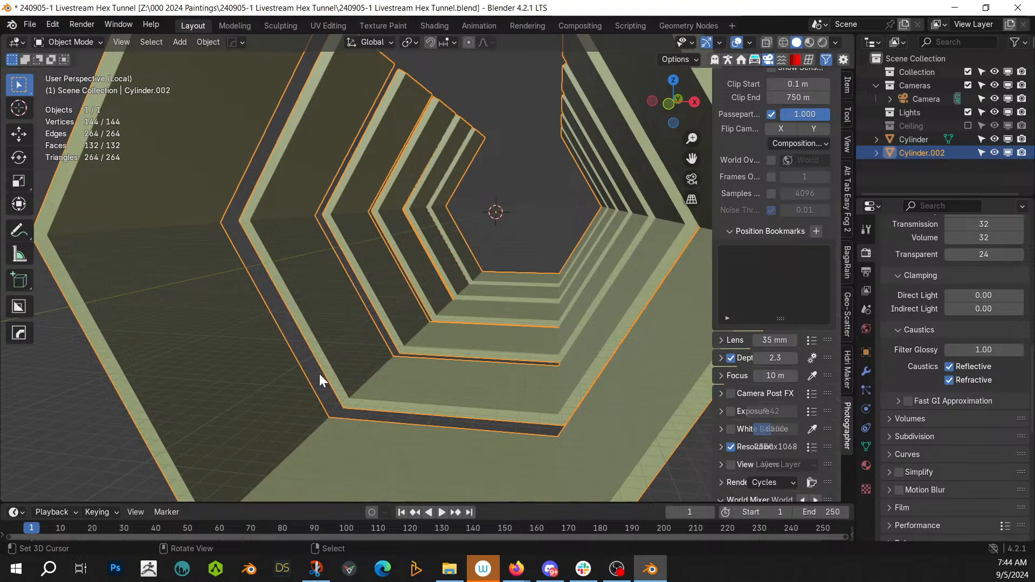
Step: In edit mode, grow the face selection once to take in faces around the extruded panels
middle_click_drag(318, 377, 147, 402)
key("Tab")
key("ctrl+KP_Add")
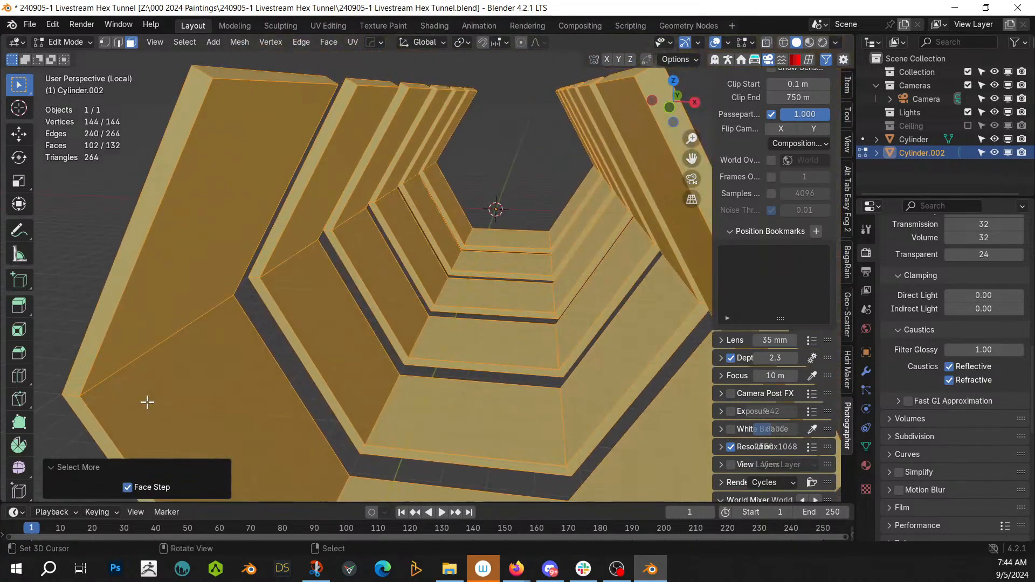
Step: Apply Plate Insets to the selected panel faces with a minimum size of 1 and a subdivision of 3
key("shift+q")
mouse_move(147, 402)
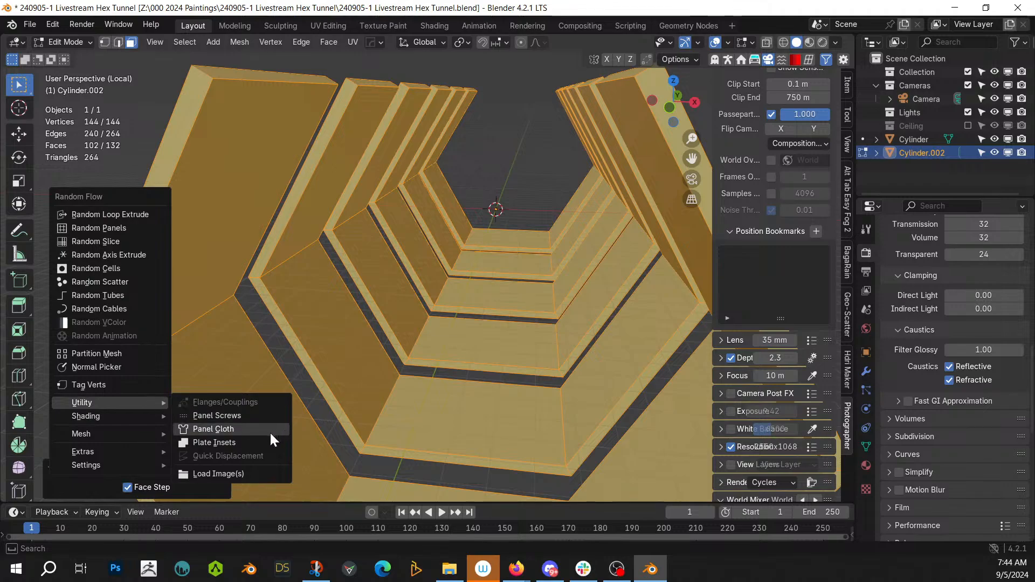
left_click(257, 443)
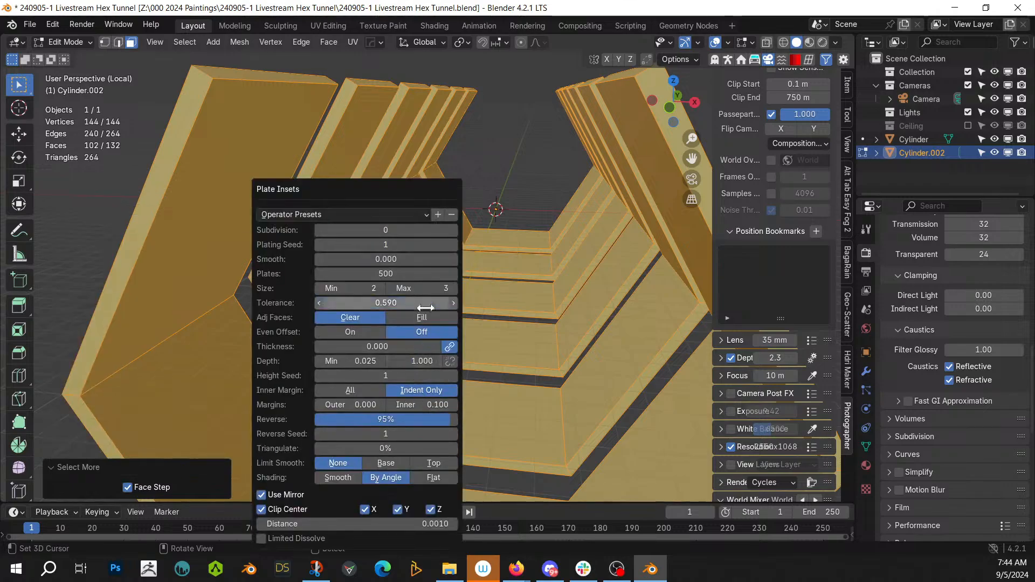
left_click(378, 286)
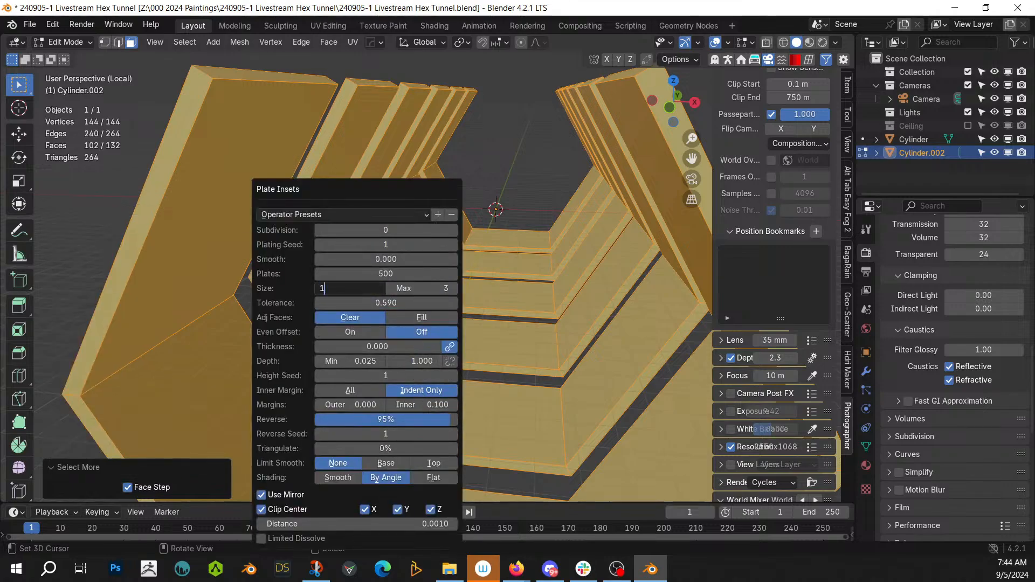
key("Return")
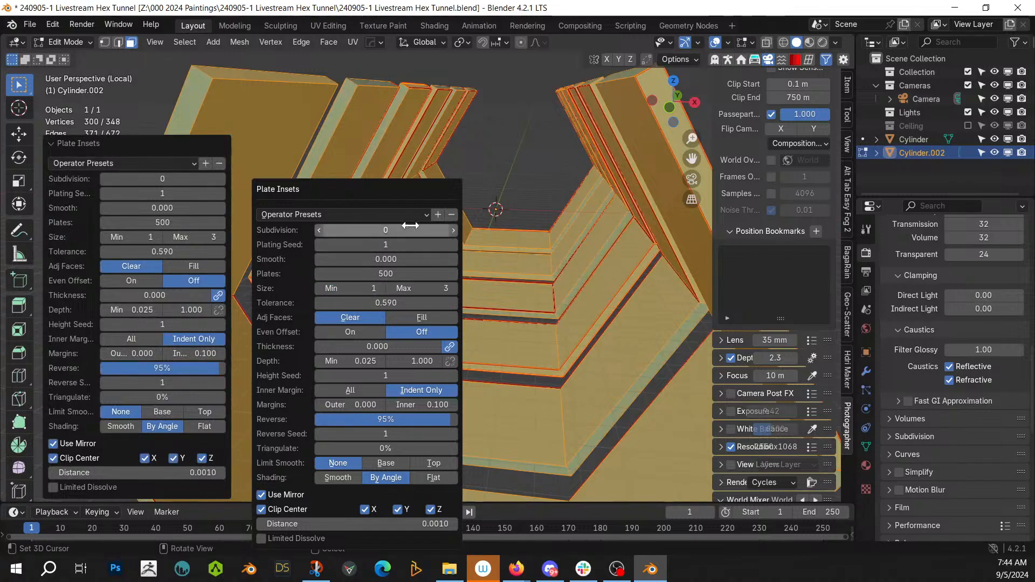
left_click(392, 230)
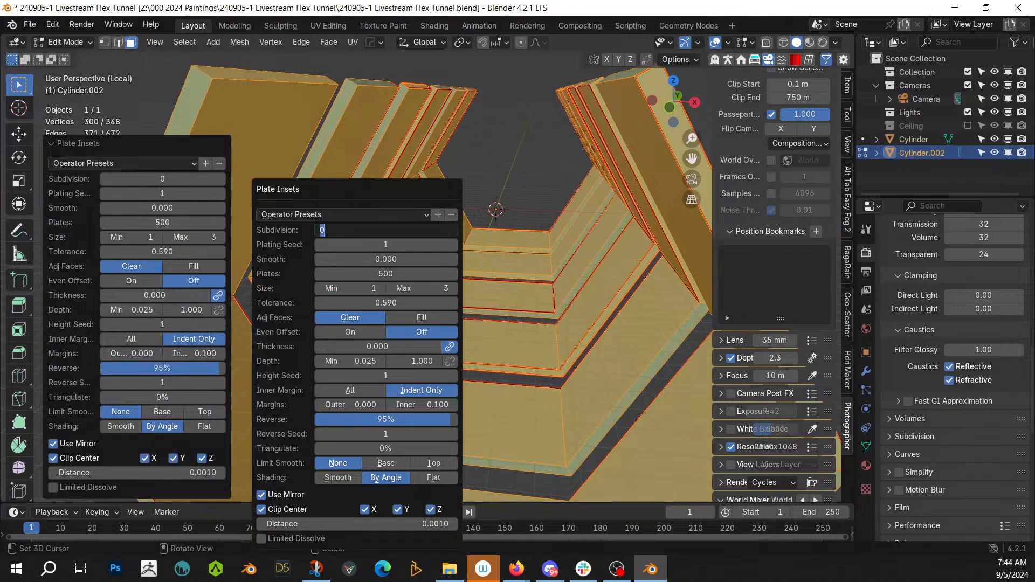
type("3")
key("Return")
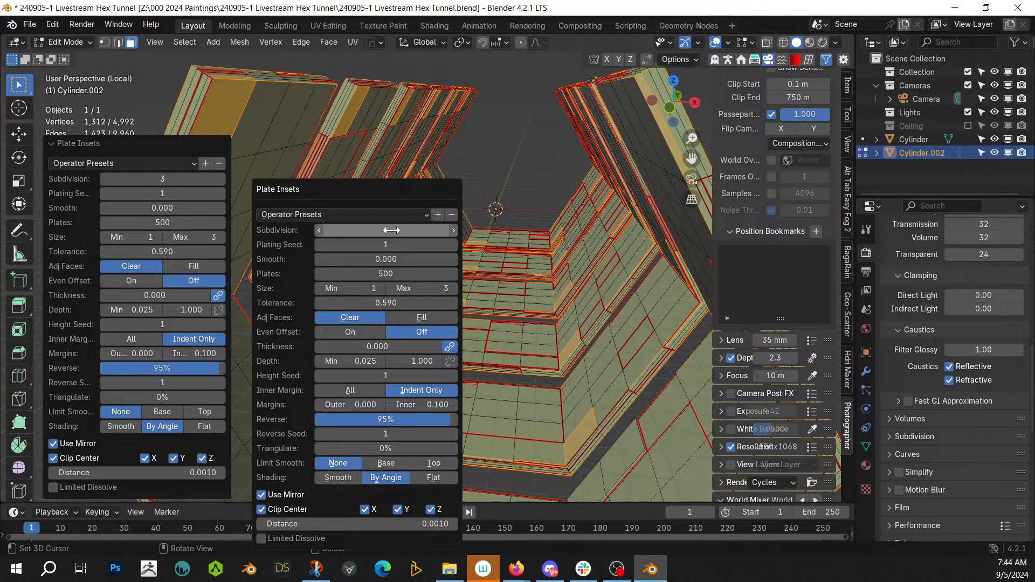
Step: Try a maximum plate inset depth of 5, settle on 10, and inspect the plates inside the tunnel
left_click(420, 361)
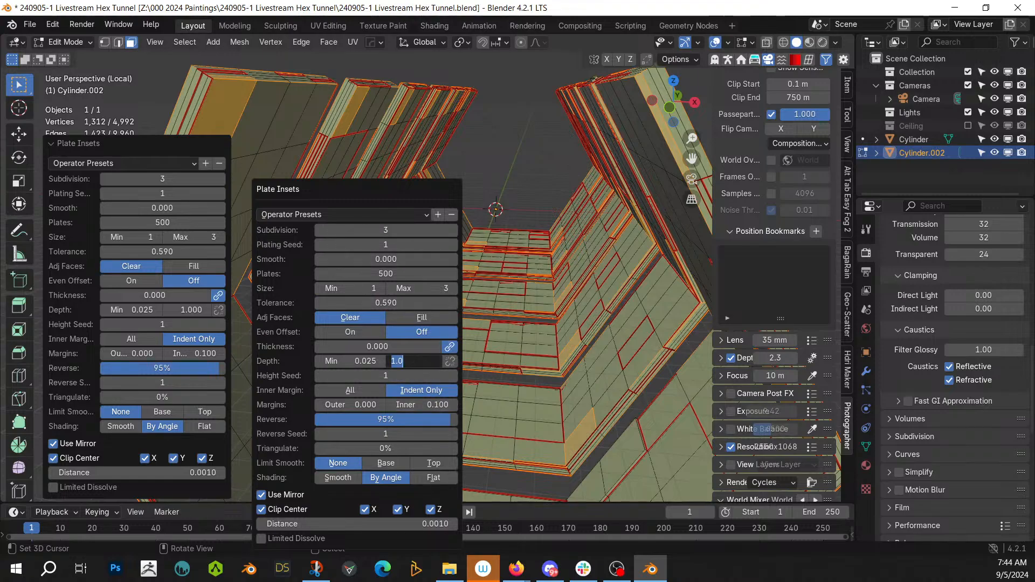
key("Return")
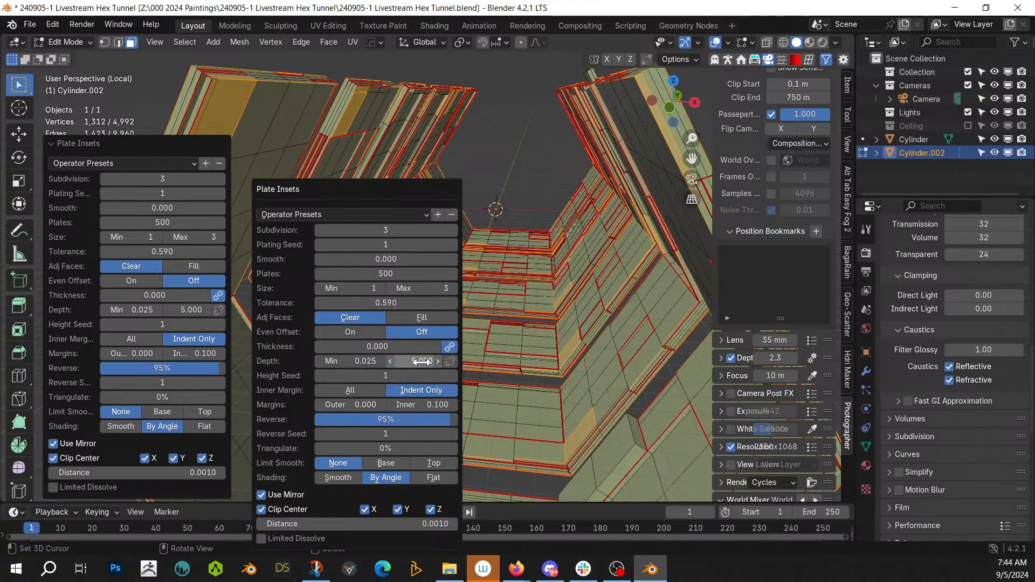
left_click(421, 361)
key("Return")
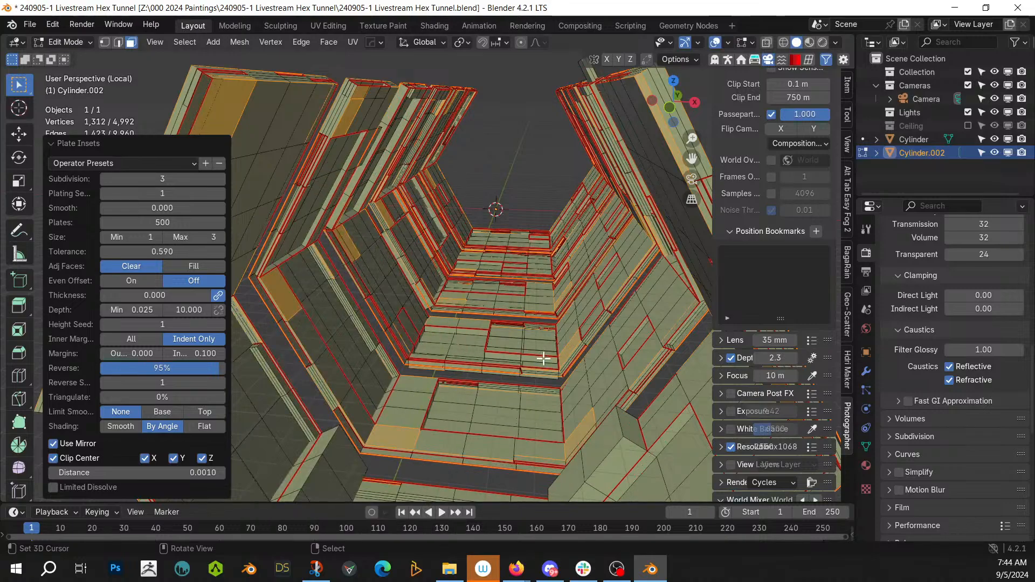
scroll(446, 300, "down", 4)
middle_click_drag(445, 300, 448, 278)
scroll(456, 282, "up", 4)
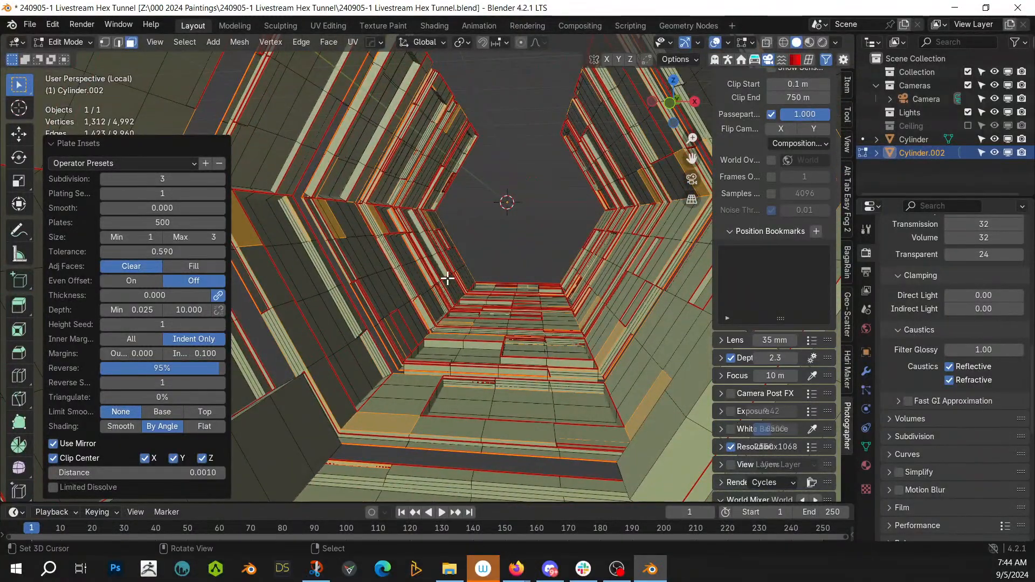
Step: Leave local view and edit mode, and examine the plated panels through the camera and up close
key("KP_Divide")
key("KP_0")
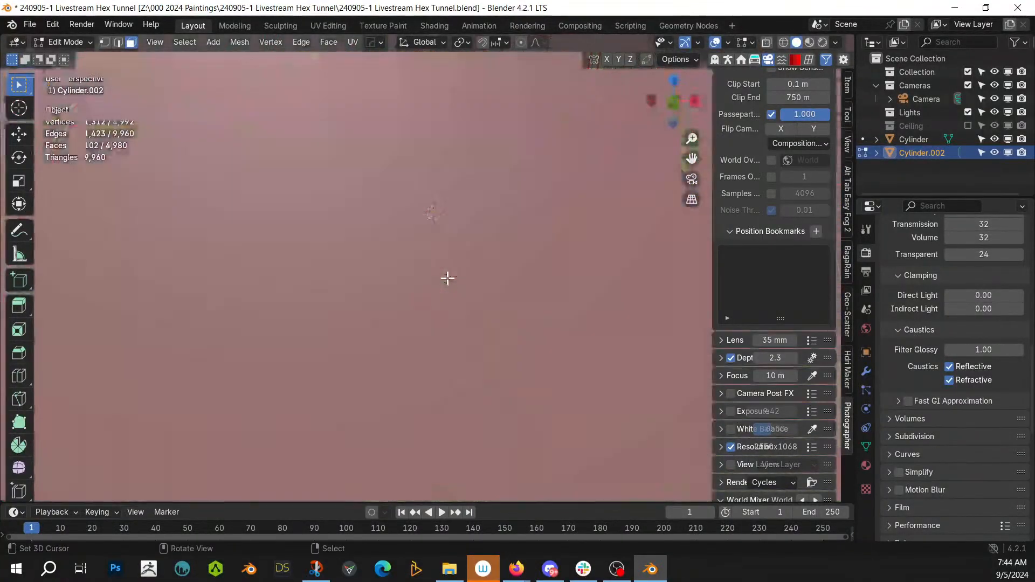
key("Tab")
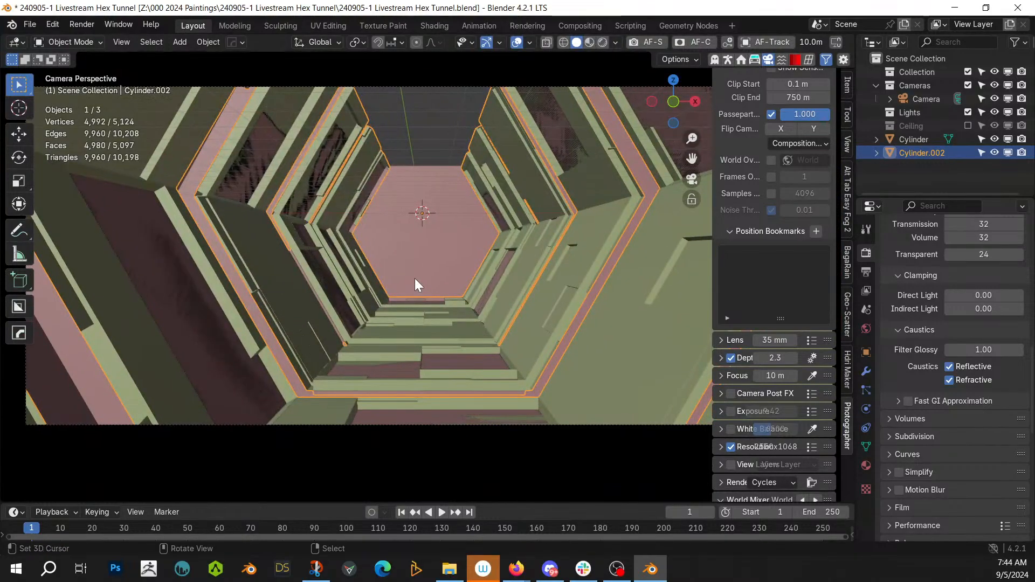
middle_click_drag(463, 324, 463, 352)
key("KP_0")
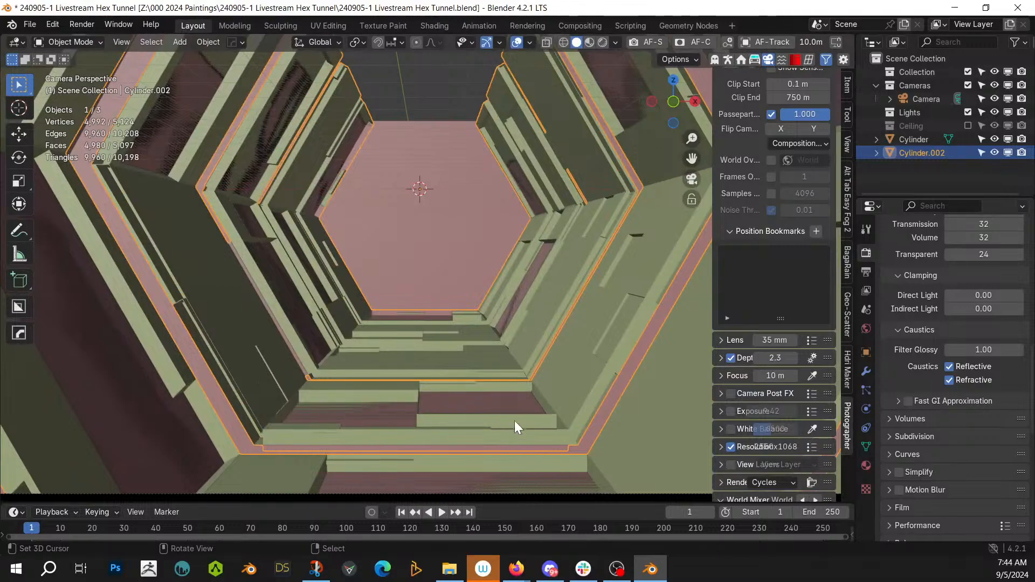
middle_click_drag(368, 388, 383, 373, "shift")
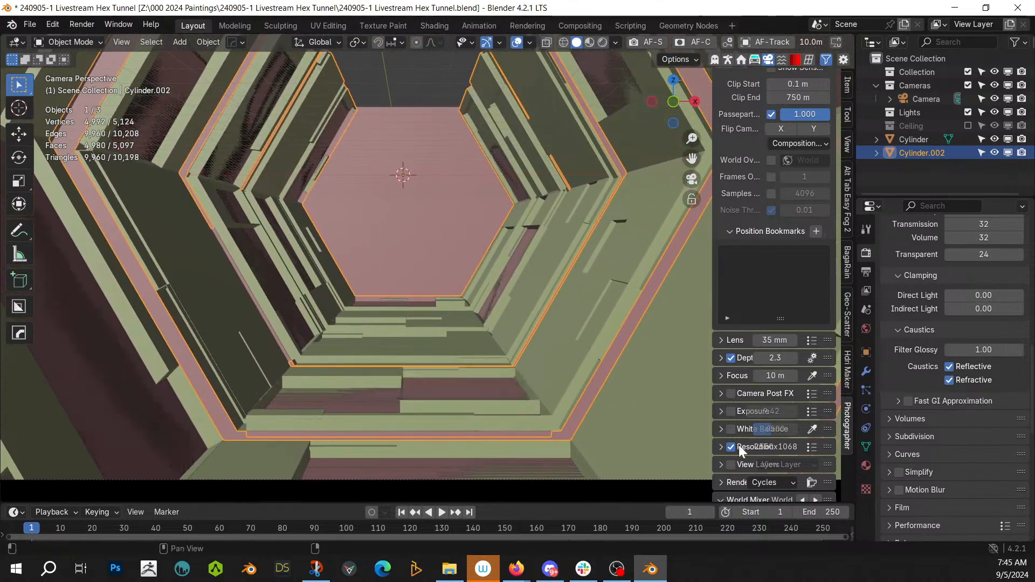
middle_click_drag(327, 405, 449, 434)
Step: In edit mode, undo the Plate Insets and reapply them to the same faces with an inner margin of 1
key("Tab")
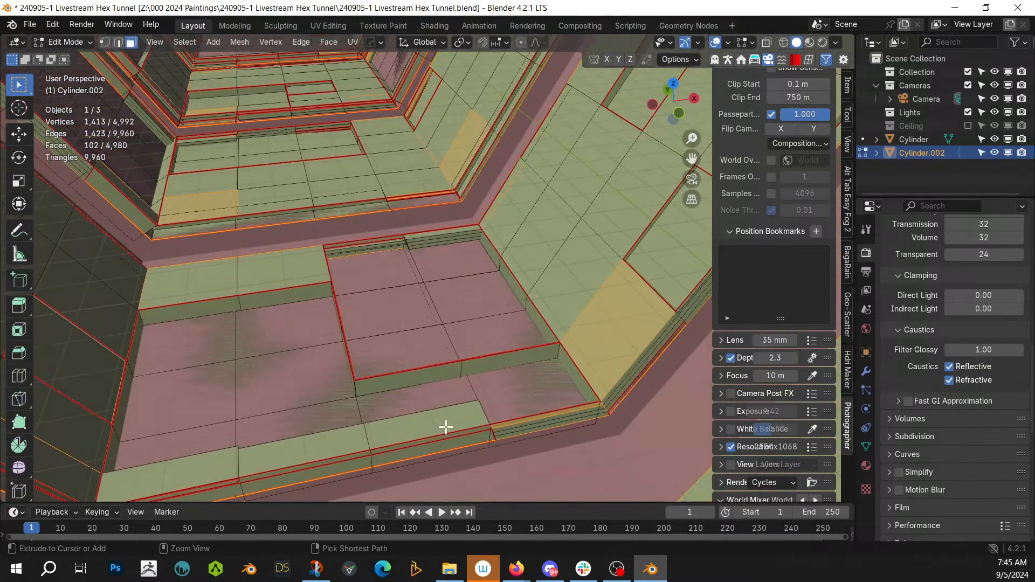
key("ctrl+z")
key("shift+q")
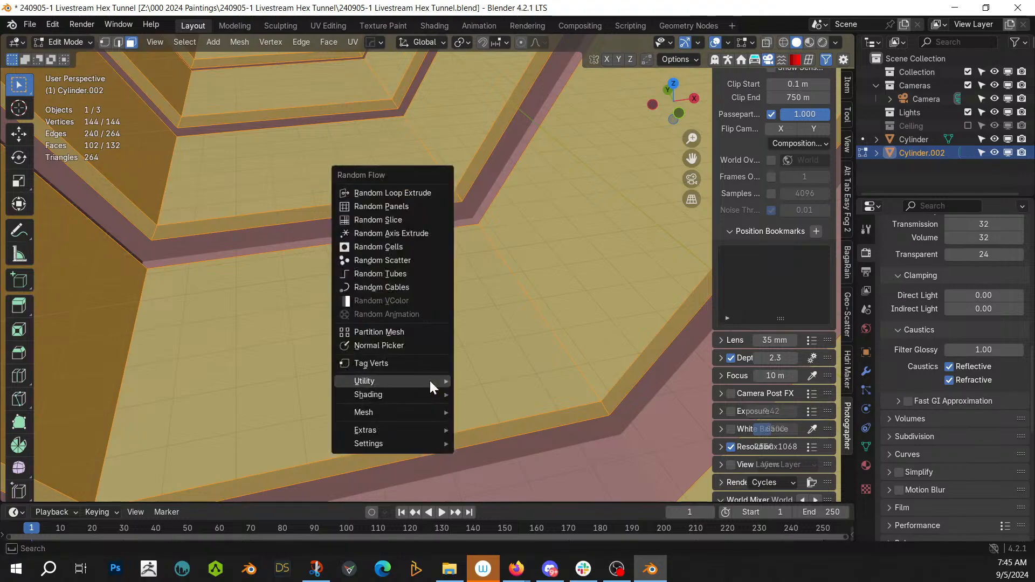
mouse_move(429, 381)
left_click(517, 421)
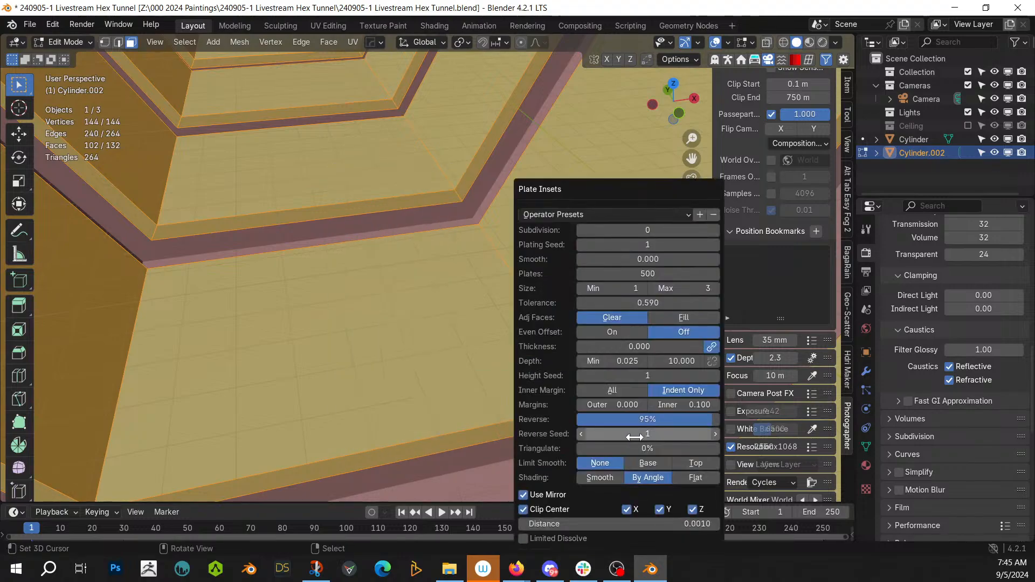
left_click(683, 404)
type("1")
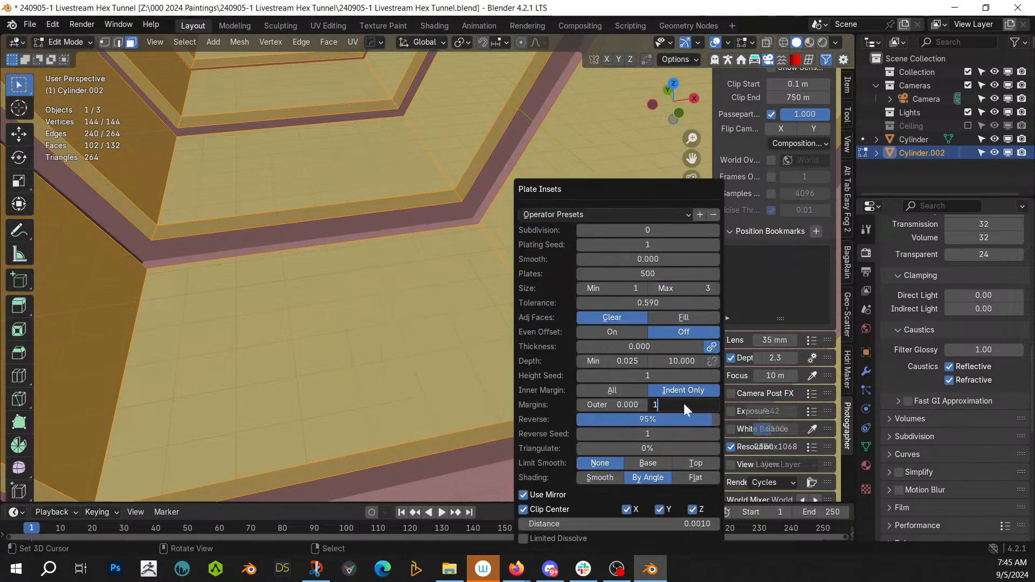
key("Return")
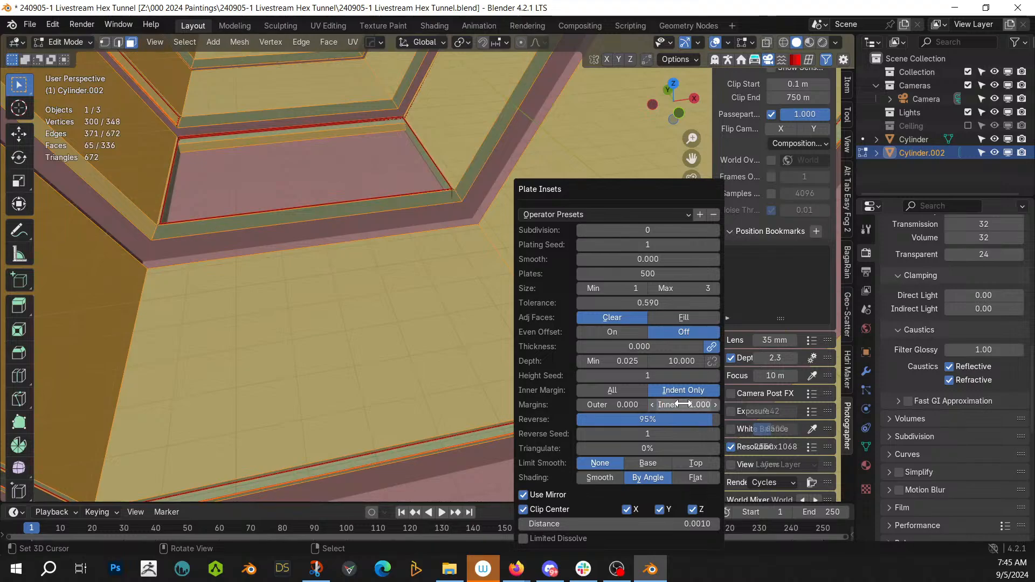
Step: Inspect the panel gaps, raise the plate insets' inner margin to 5 and look over the plates
middle_click_drag(256, 270, 283, 324)
scroll(284, 324, "up", 3)
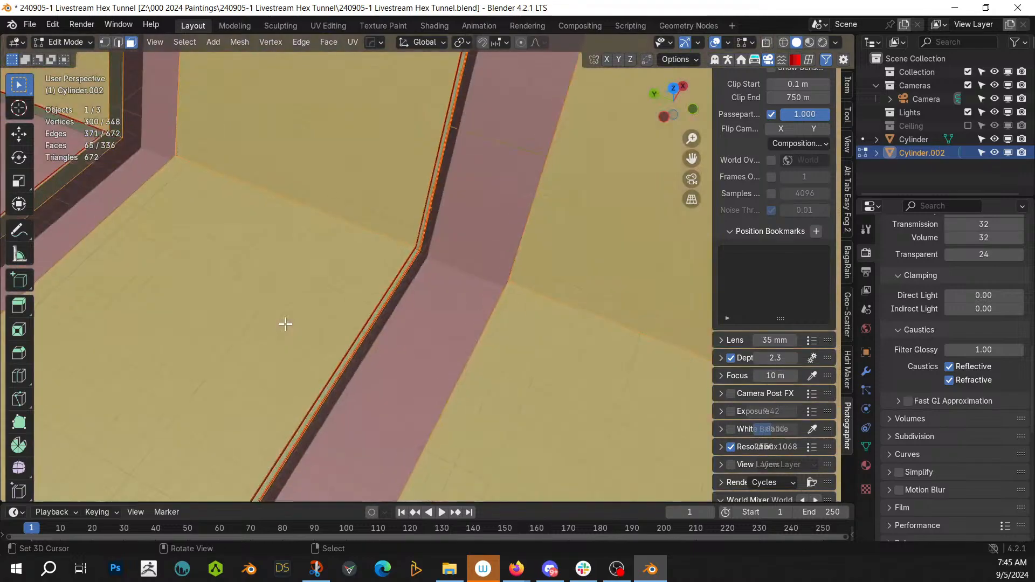
scroll(295, 319, "down", 3)
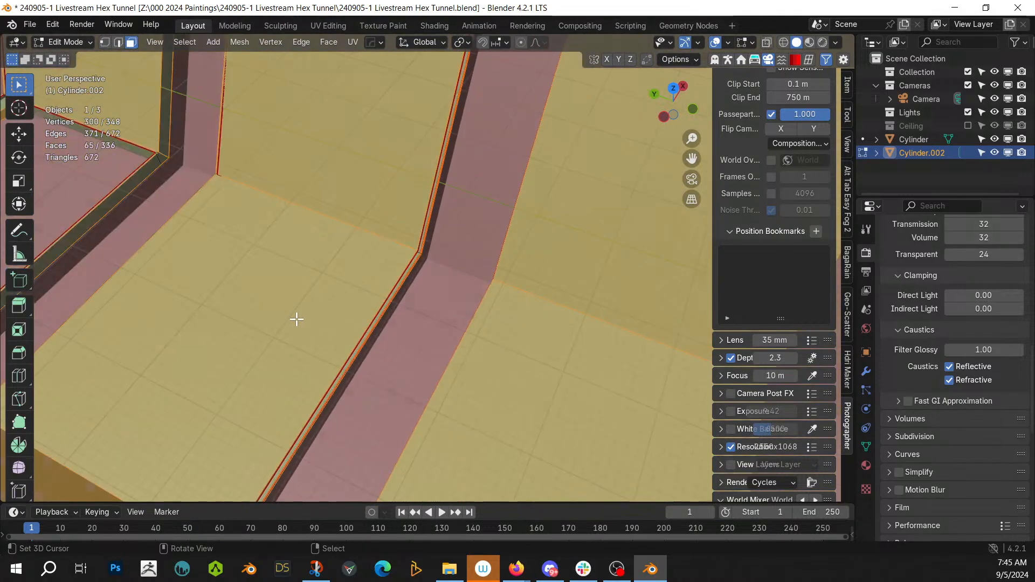
middle_click_drag(296, 319, 194, 278)
scroll(386, 330, "up", 2)
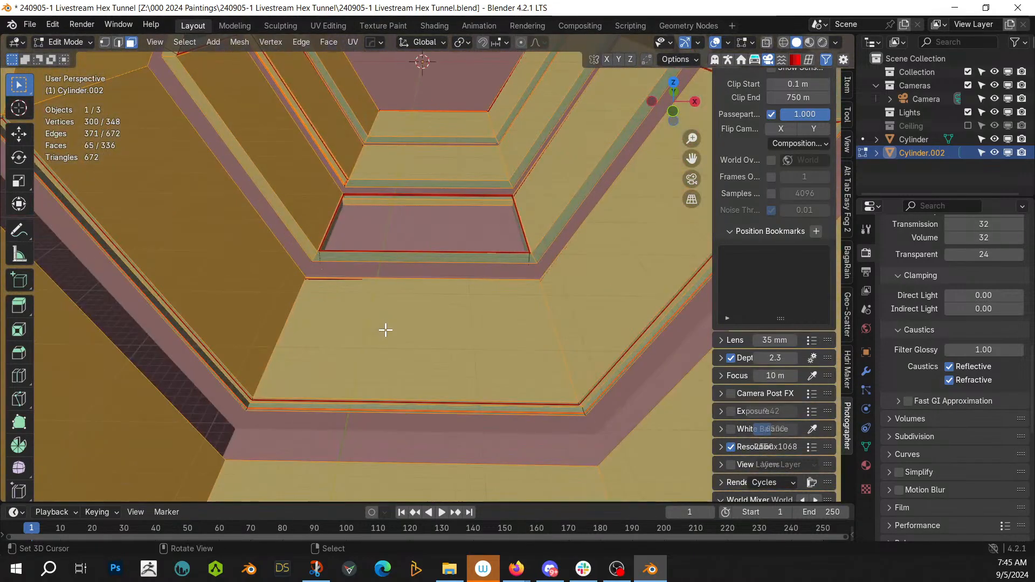
key("F9")
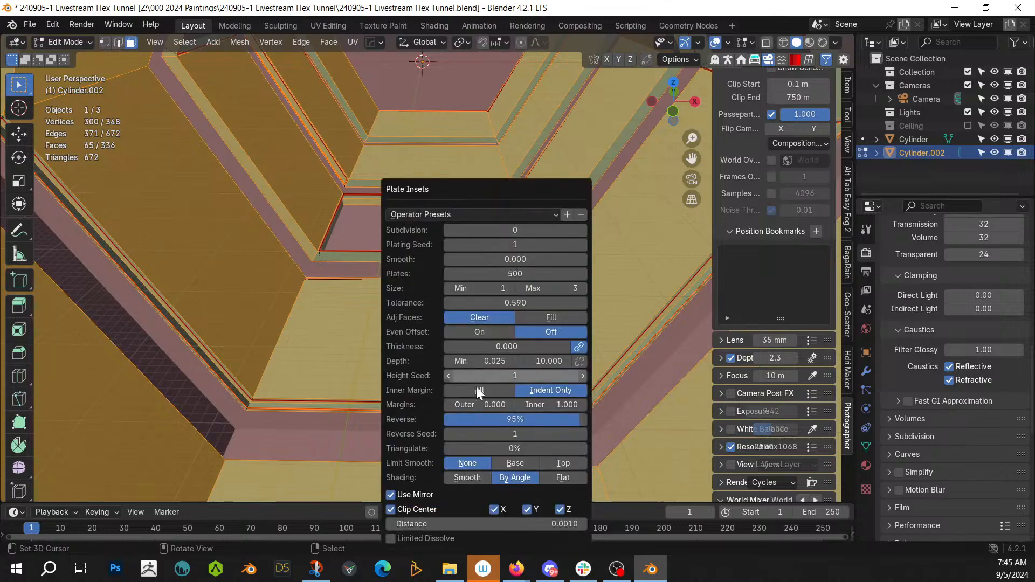
left_click(548, 405)
type("5")
key("Return")
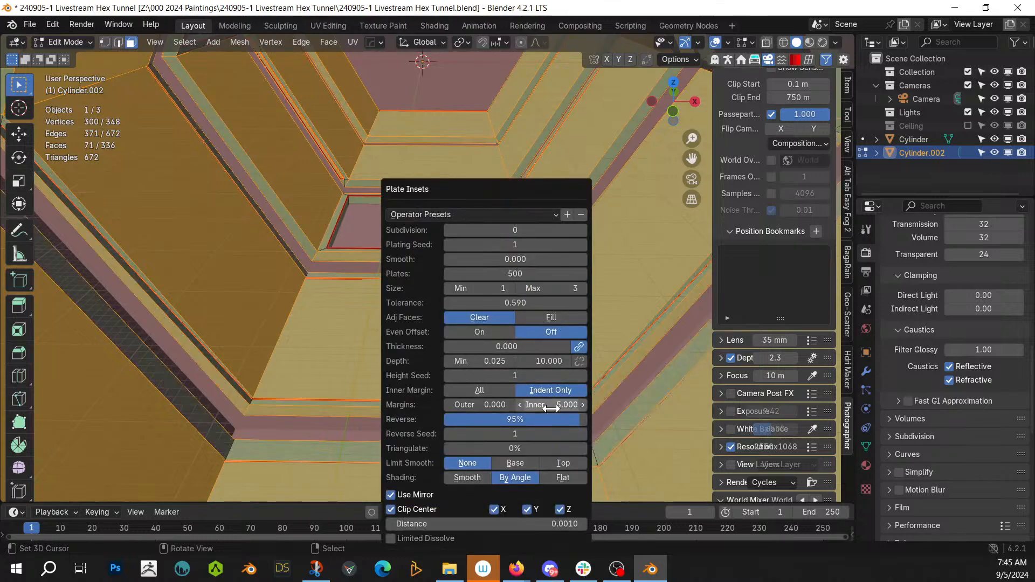
scroll(275, 259, "up", 5)
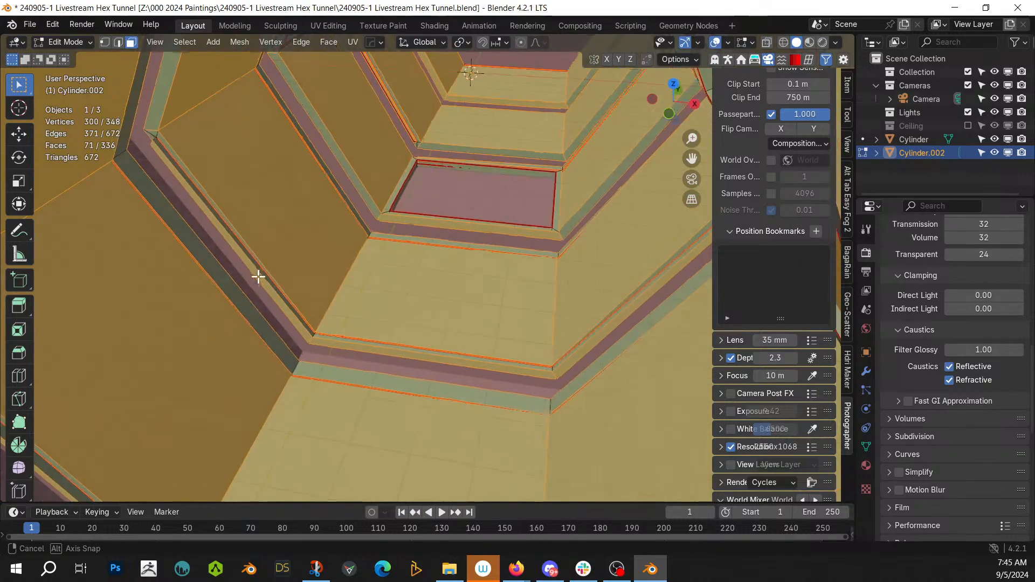
Step: Set the Plate Insets subdivision to 2 on the tunnel panels and look over the smaller plates
middle_click_drag(276, 290, 435, 220)
key("F9")
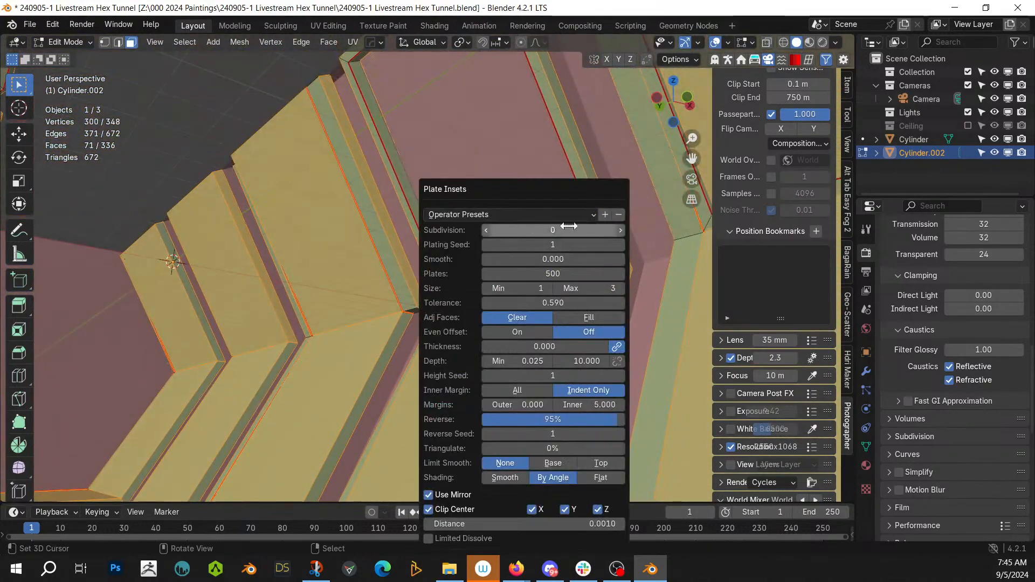
left_click(619, 232)
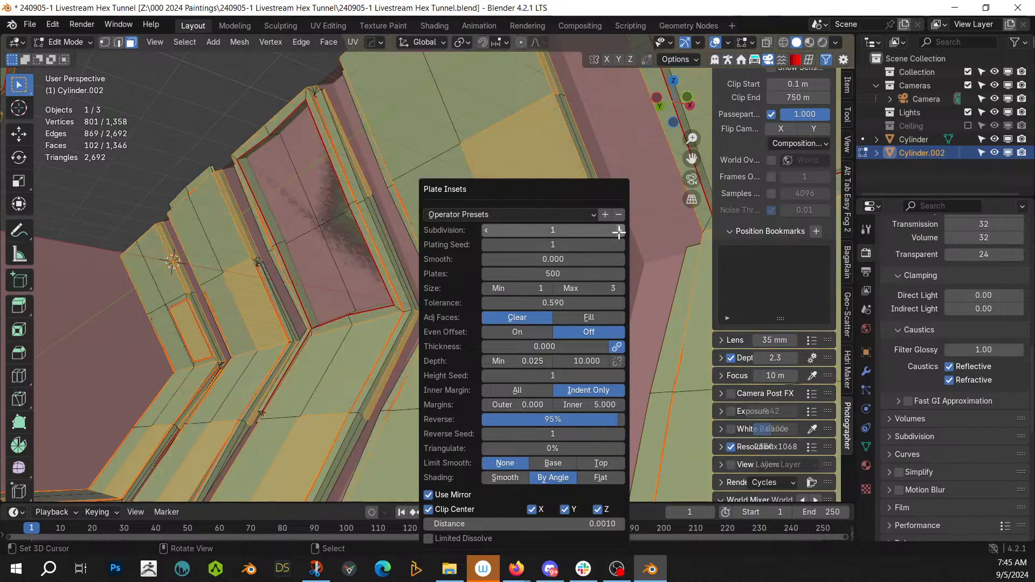
left_click(619, 232)
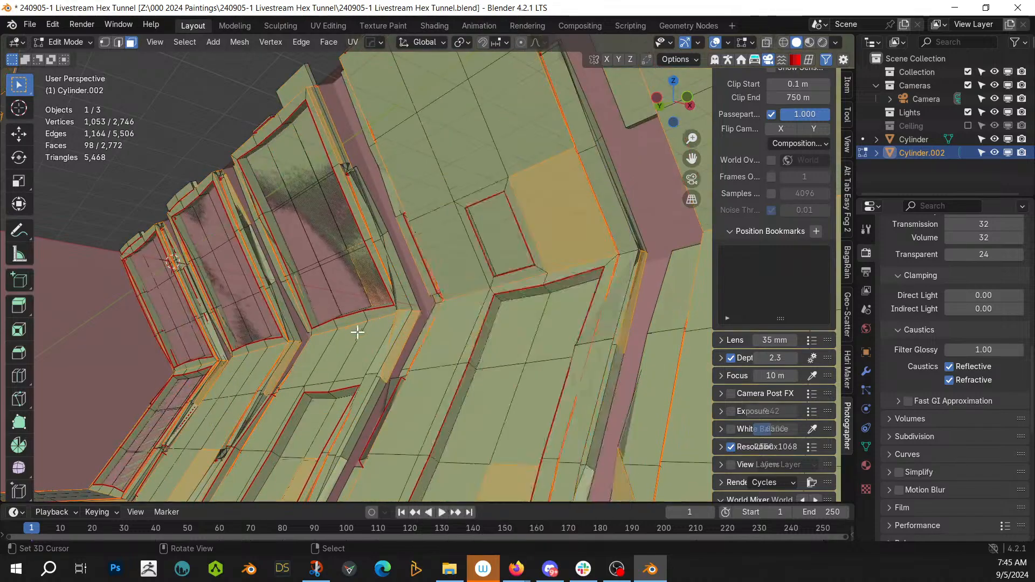
middle_click_drag(326, 360, 361, 412)
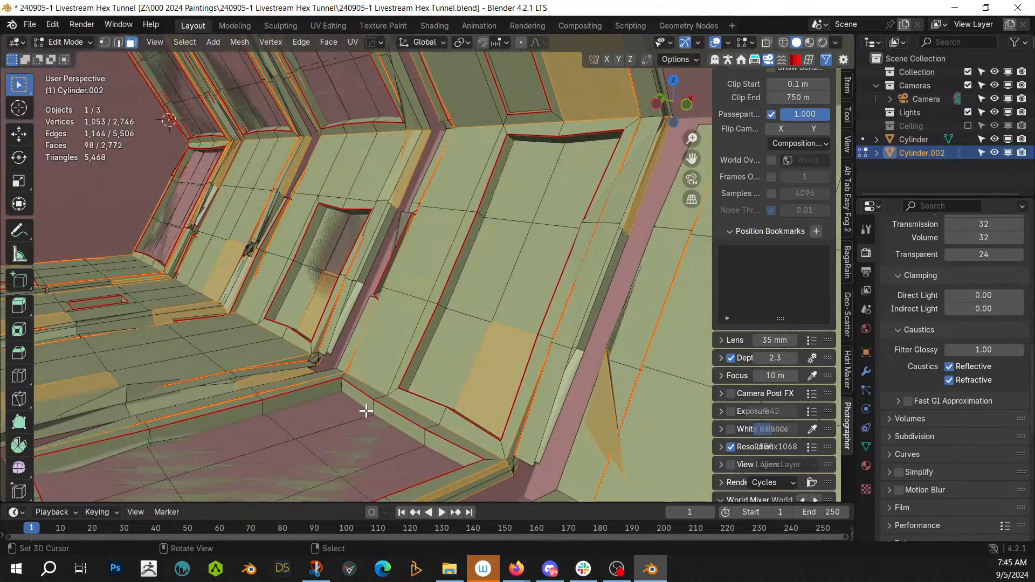
Step: Try the plate insets with Even Offset on and switch it back off
key("F9")
left_click(465, 332)
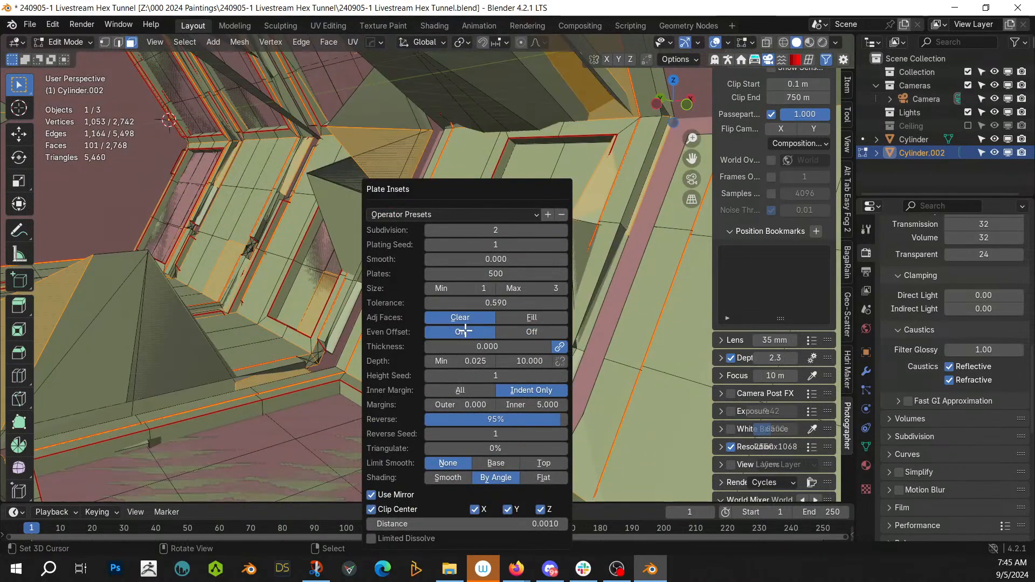
left_click(523, 331)
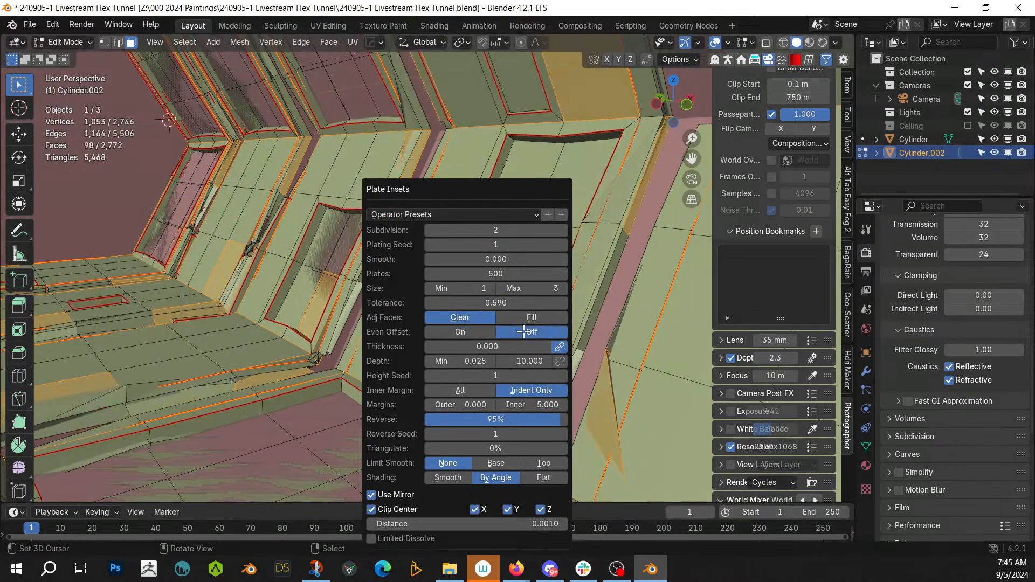
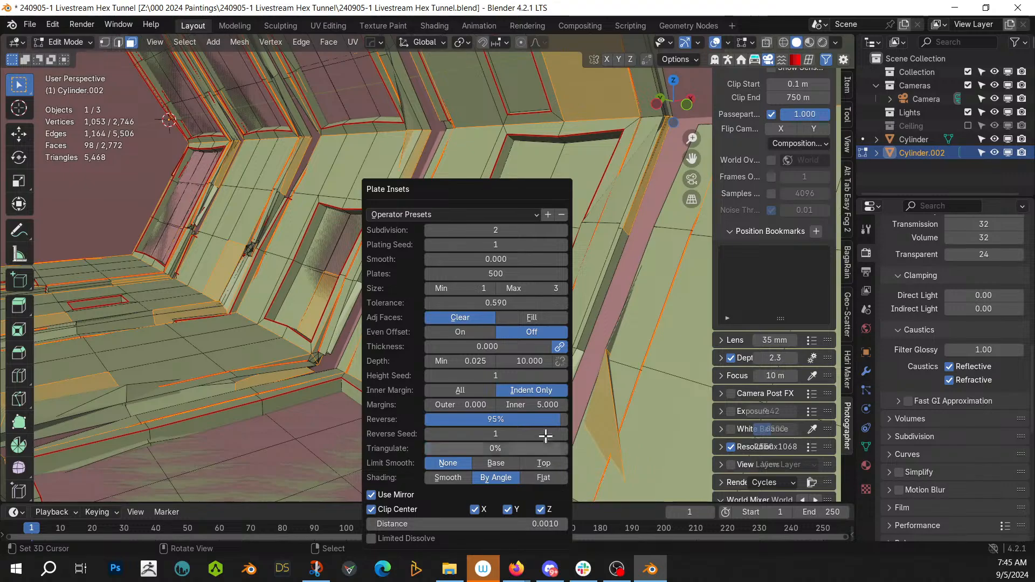
Step: Try plate inset inner margins of 2 and 1, and settle on 1.5
left_click(531, 405)
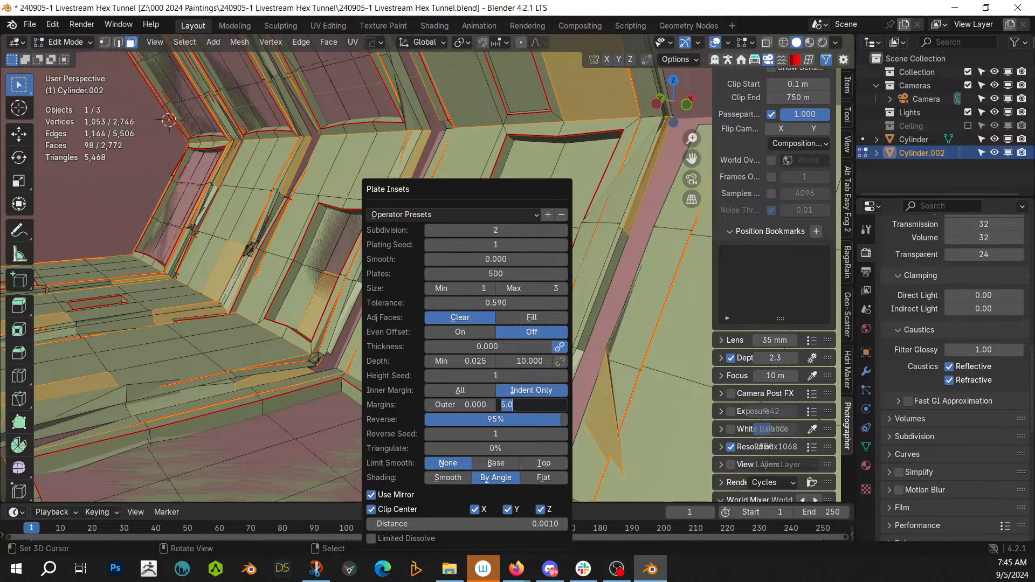
type("2")
key("Return")
left_click(537, 405)
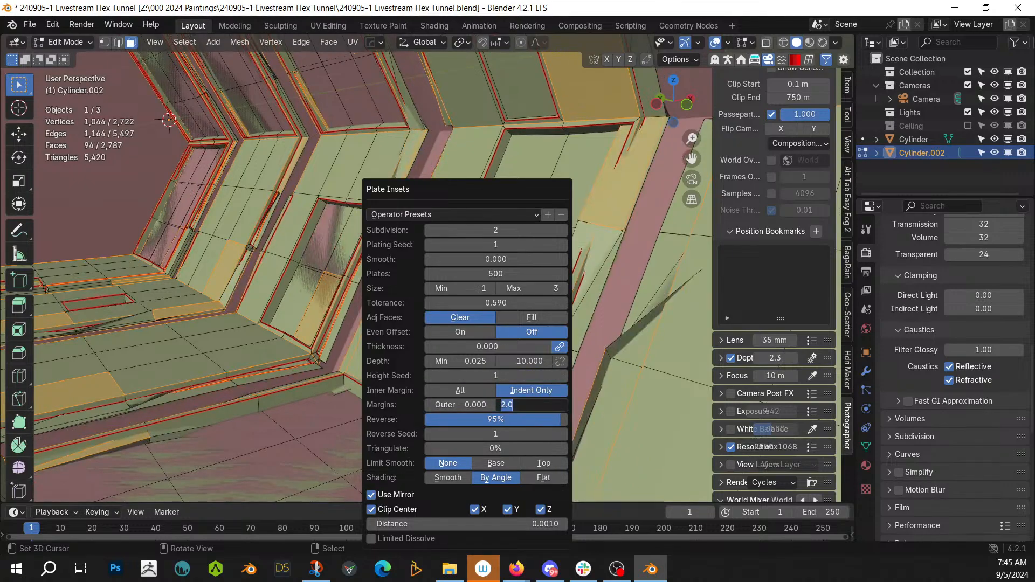
type("1")
key("Return")
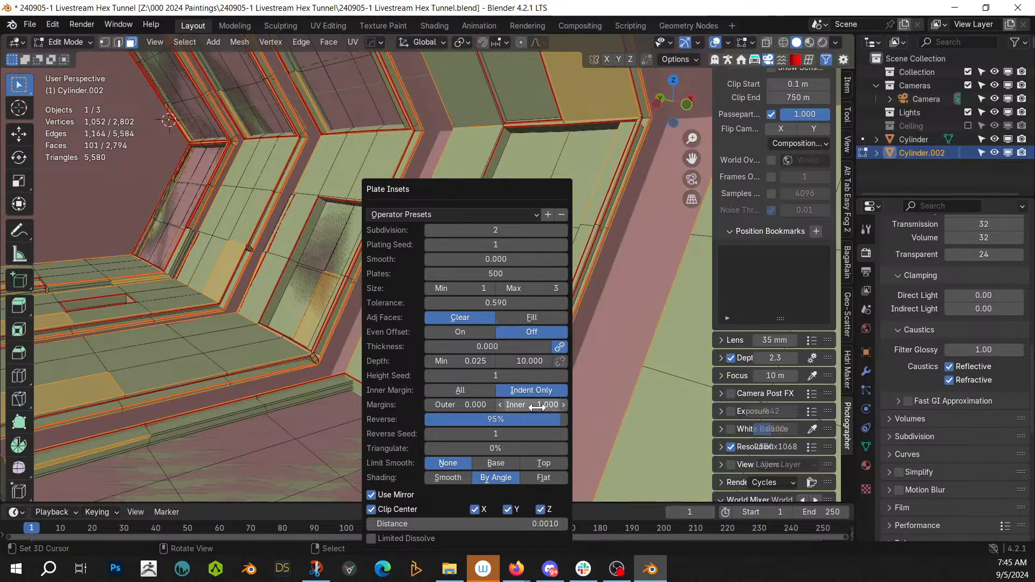
left_click(537, 406)
type("1.5")
key("Return")
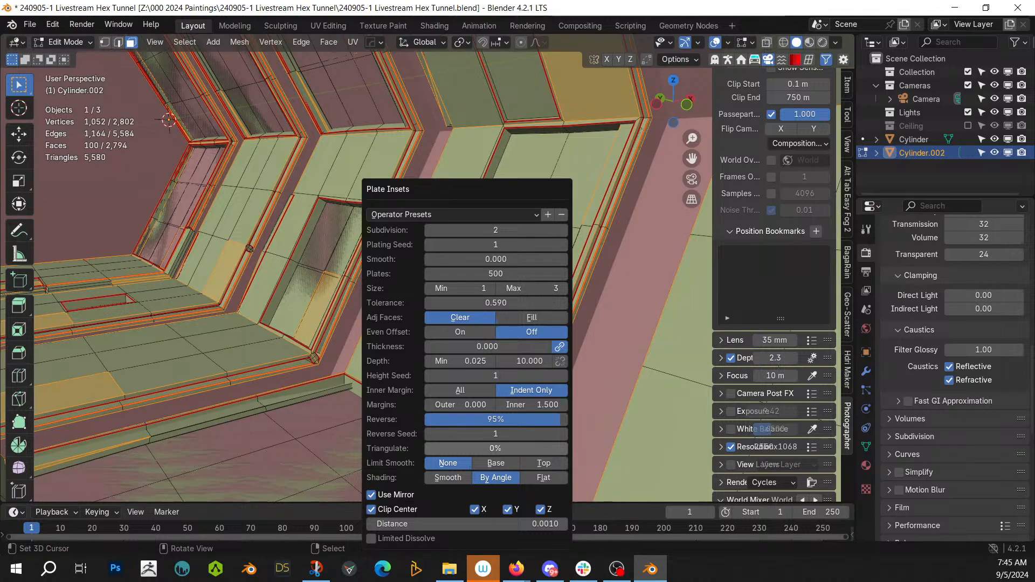
Step: Try 25% triangulation on the plate insets, reset it to 0%, and try Even Offset once more before turning it off
left_click(510, 447)
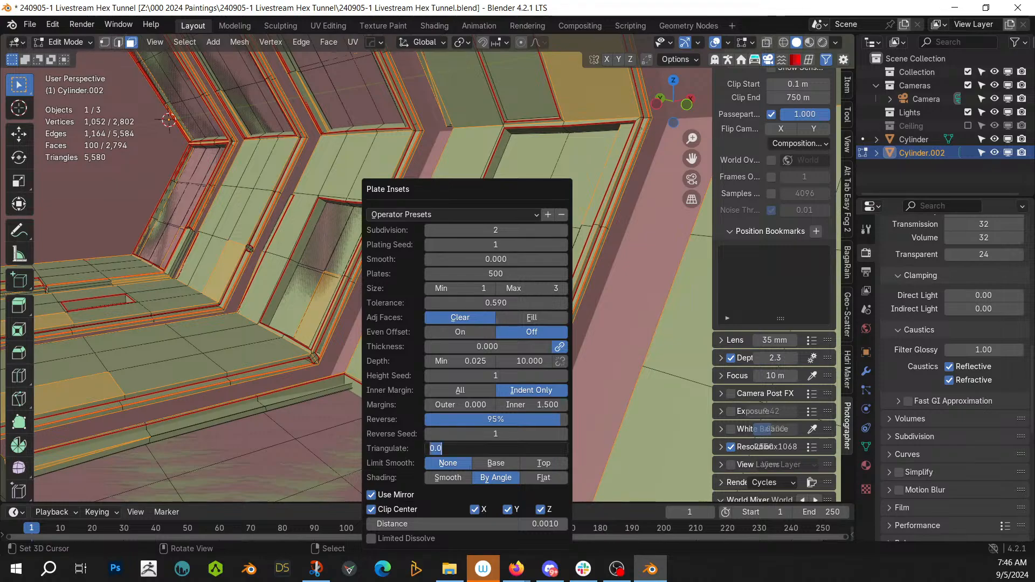
type("25")
key("Return")
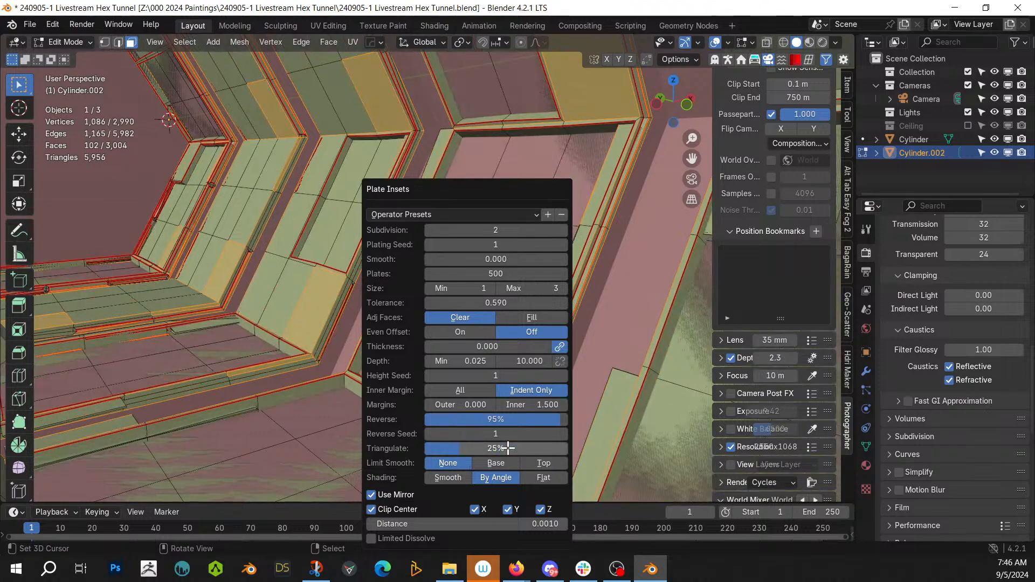
middle_click_drag(637, 349, 370, 344)
middle_click_drag(357, 341, 343, 344)
key("F9")
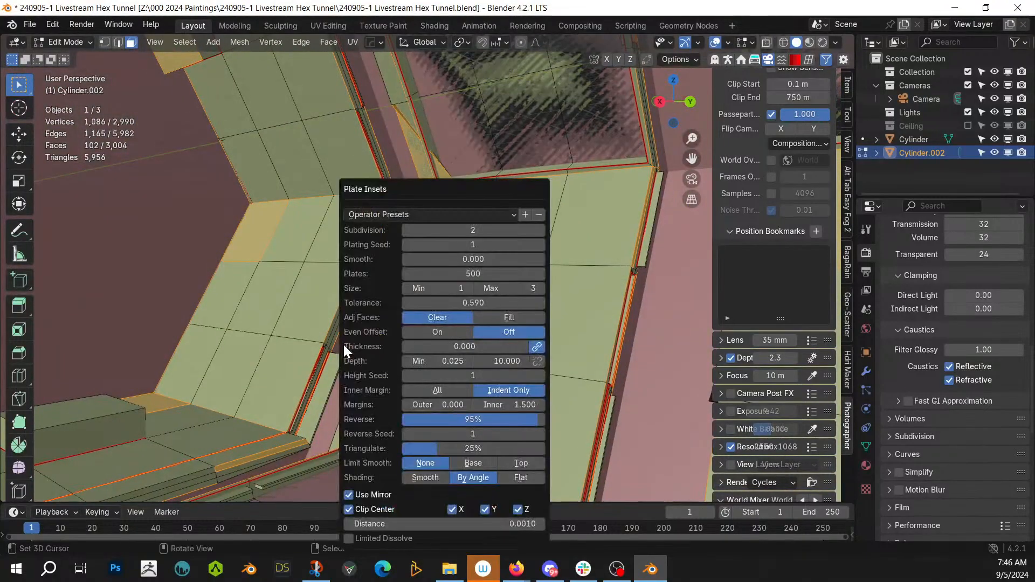
mouse_move(473, 448)
left_mouse_down()
mouse_move(415, 448)
mouse_move(475, 447)
left_mouse_up()
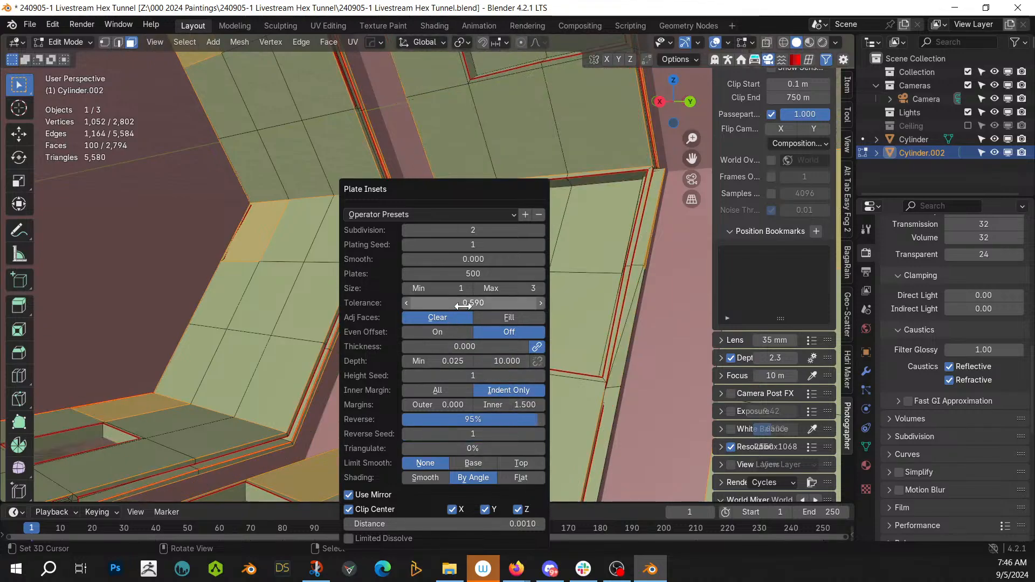
left_click(447, 334)
left_click(495, 333)
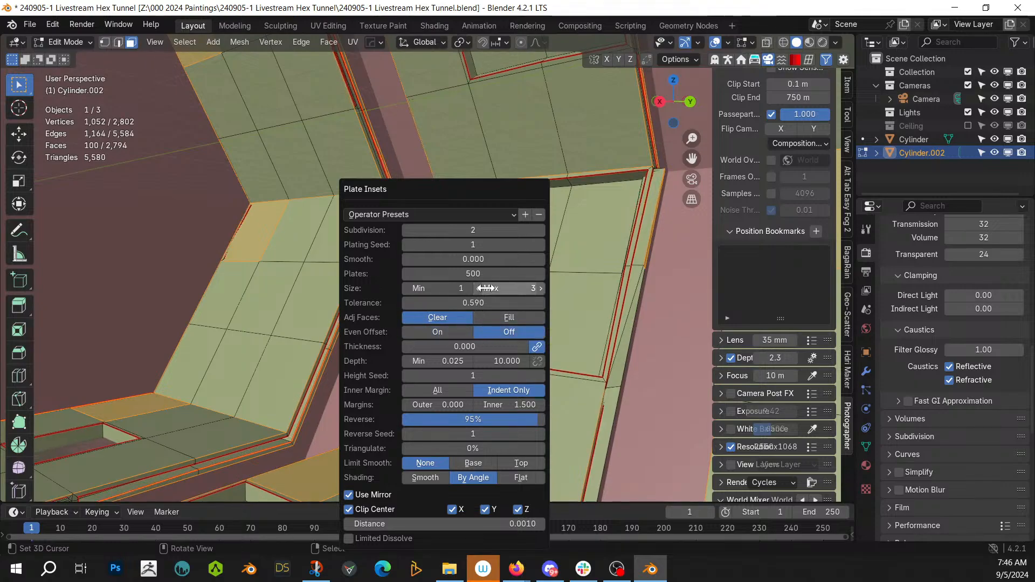
Step: Leave edit mode, save the scene file, and check the plated tunnel through the camera
middle_click_drag(267, 316, 473, 361)
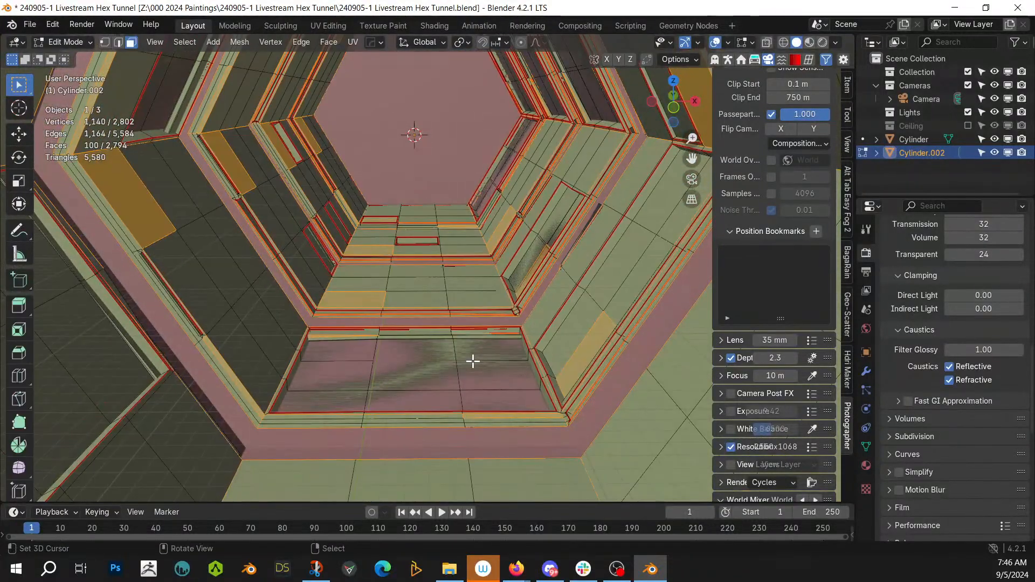
key("Tab")
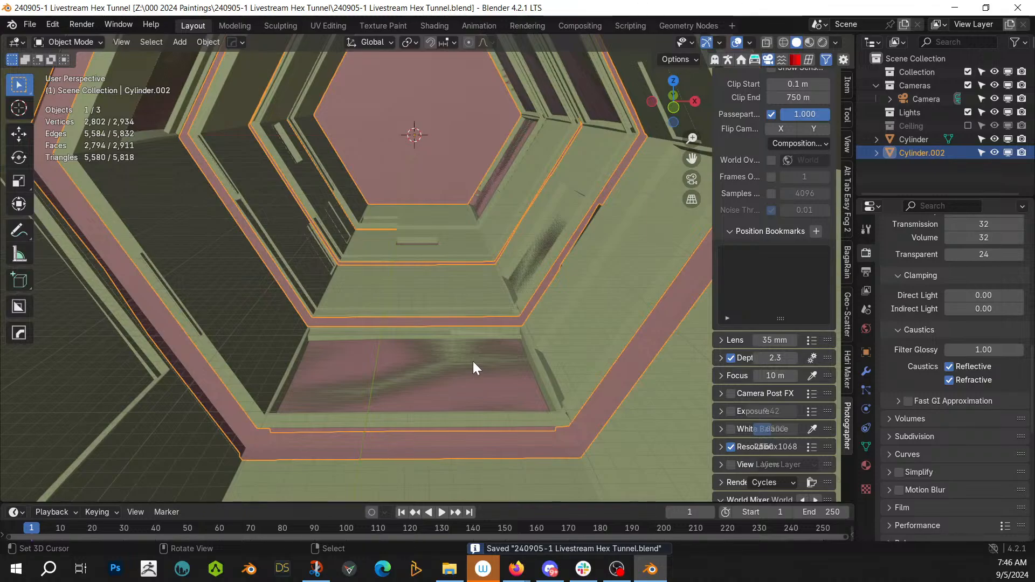
middle_click_drag(493, 352, 496, 318)
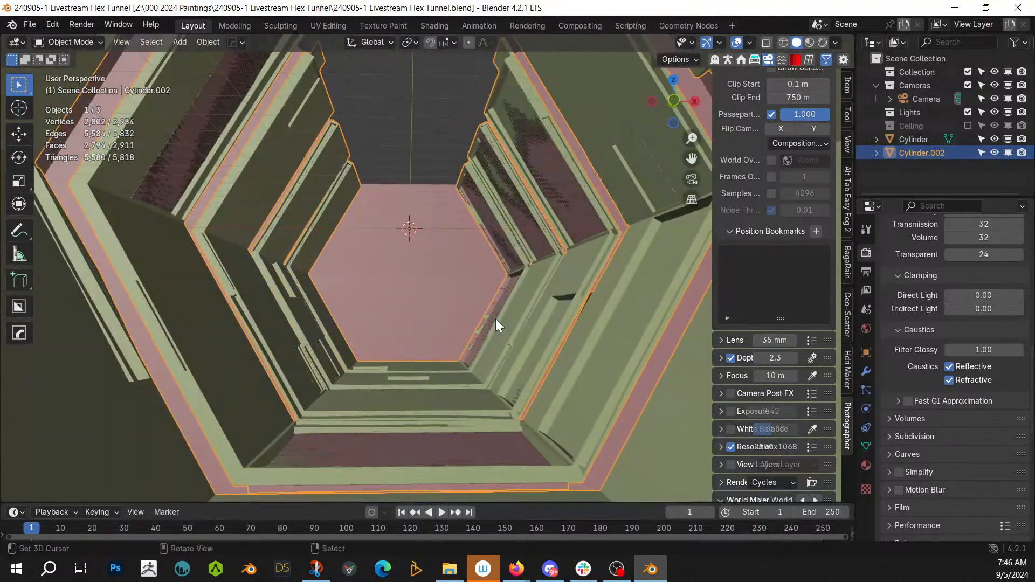
key("KP_0")
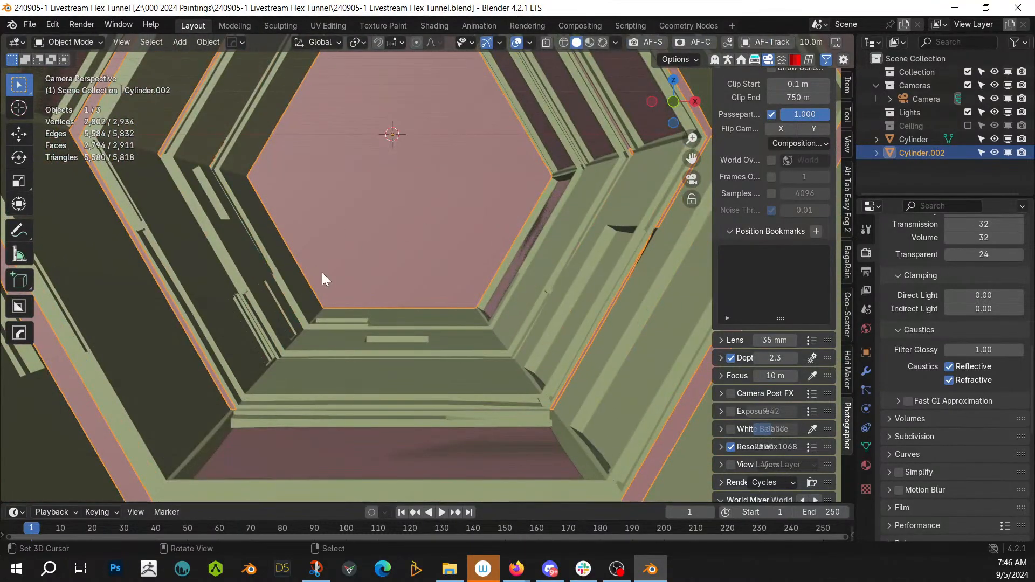
Step: Move close to the side wall and open the plated panels object, Cylinder.002, in edit mode instead of the ring structure
middle_click_drag(372, 241, 452, 309, "shift")
left_click(452, 309)
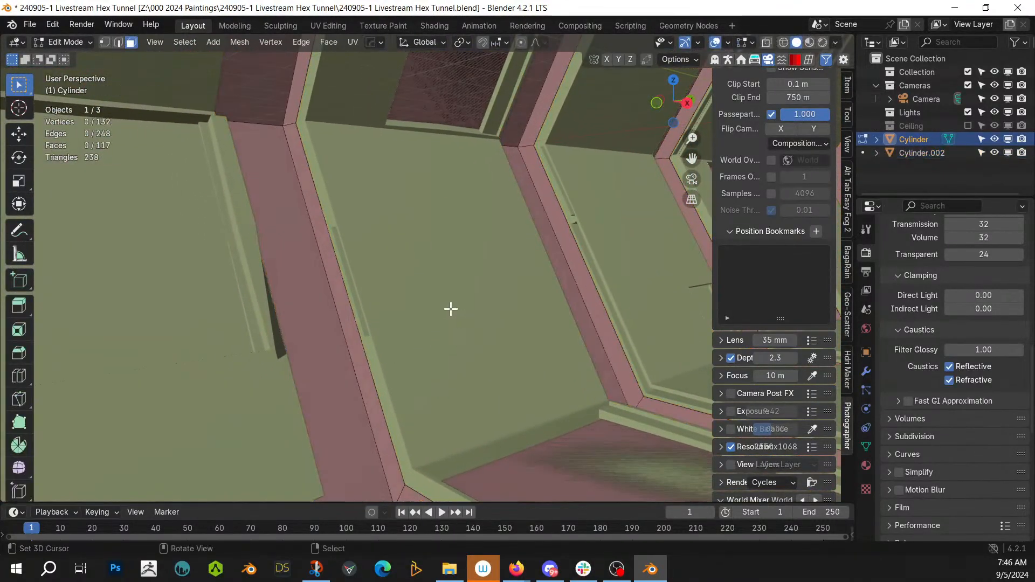
left_click(418, 300)
key("Tab")
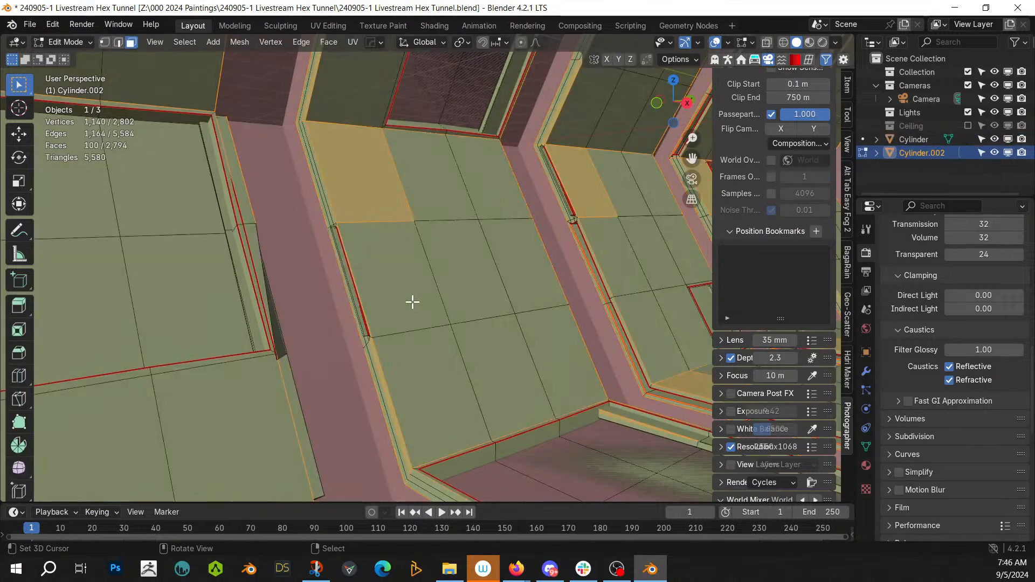
Step: Try selecting the linked faces of a side wall panel, delimited by seams
left_click(402, 283)
key("ctrl+l")
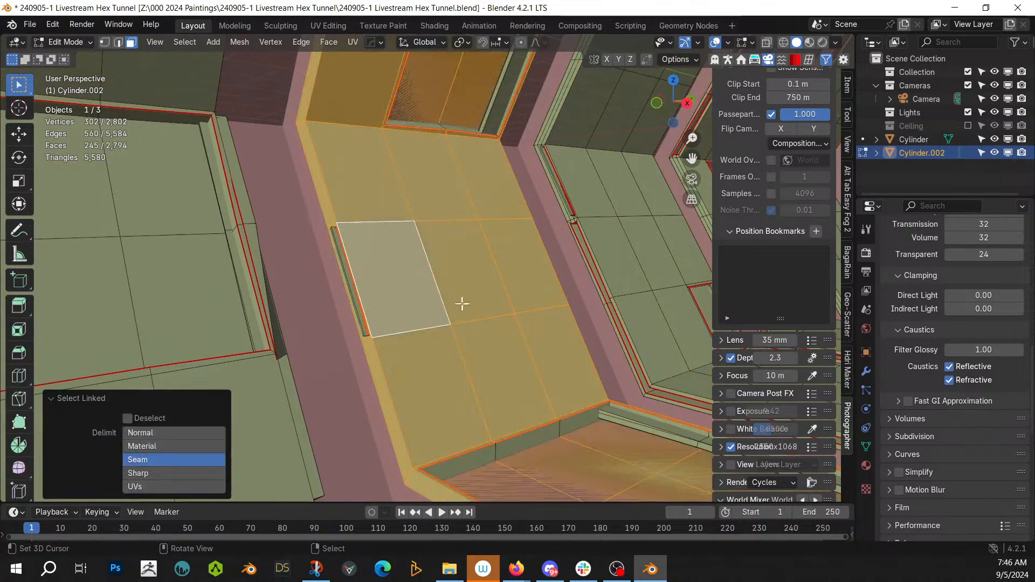
middle_click_drag(462, 302, 377, 340)
Step: Select a large plate face on the lower side wall and extend the selection to all coplanar faces
left_click(377, 340)
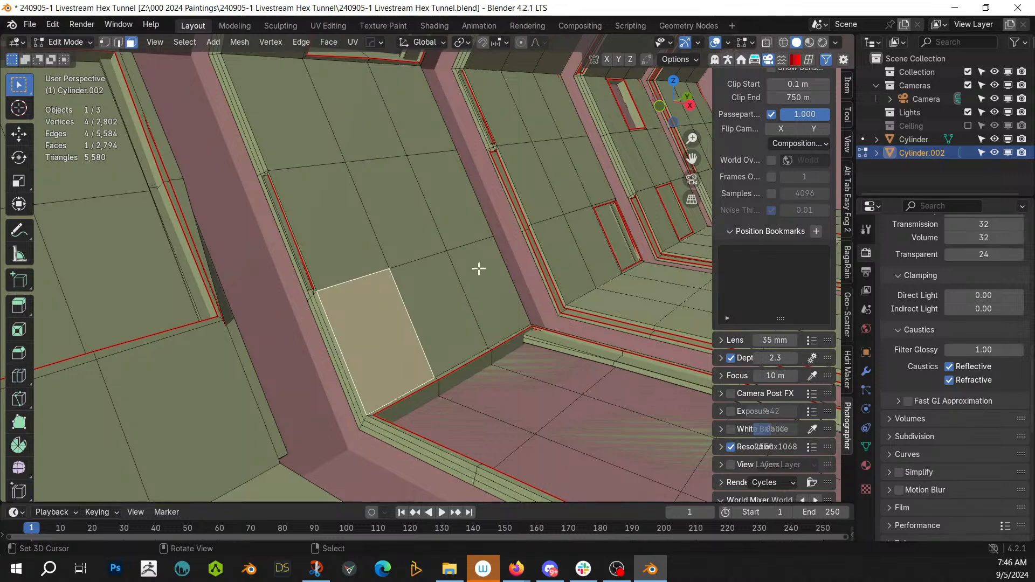
key("shift+g")
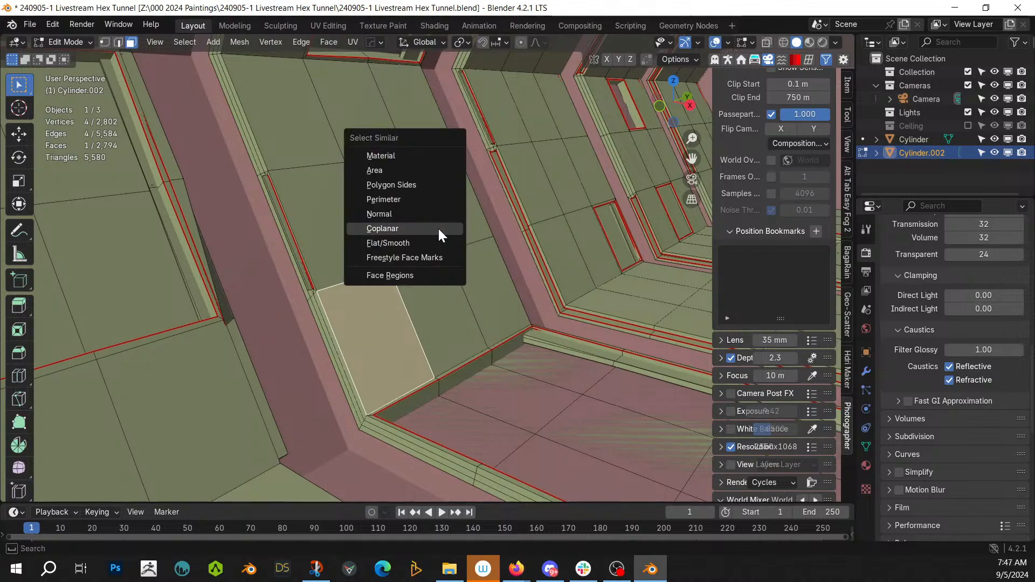
left_click(438, 228)
Step: Add two plate faces on the opposite side wall to the selection and extend it to their coplanar faces
middle_click_drag(437, 227, 610, 302)
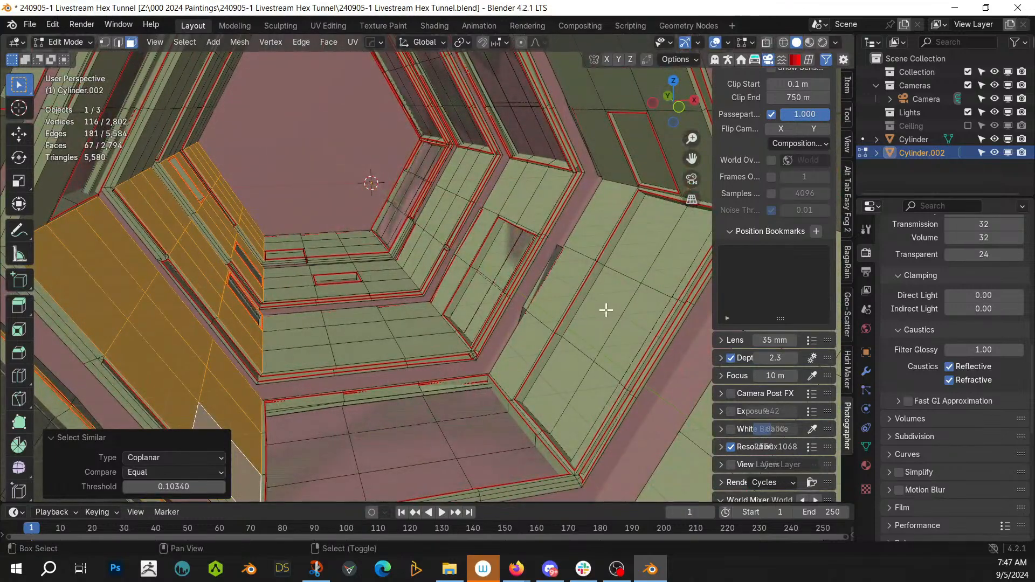
left_click(533, 201, "shift")
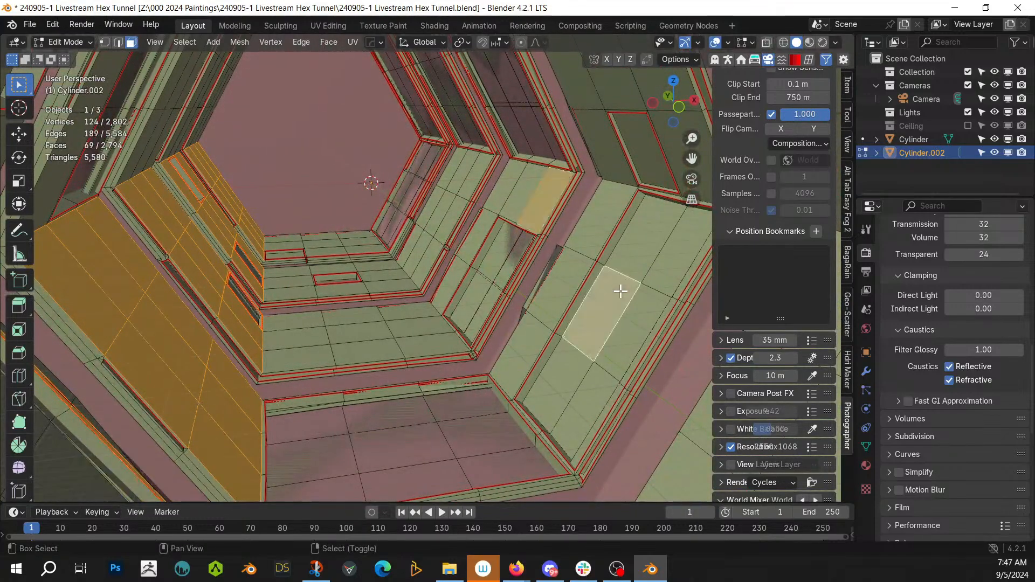
left_click(612, 289, "shift")
key("shift+g")
left_click(620, 292)
Step: Add plate faces from the upper side wall and the nearest panels to the selection, and extend it to all coplanar faces
middle_click_drag(620, 292, 289, 301)
left_click(277, 257, "shift")
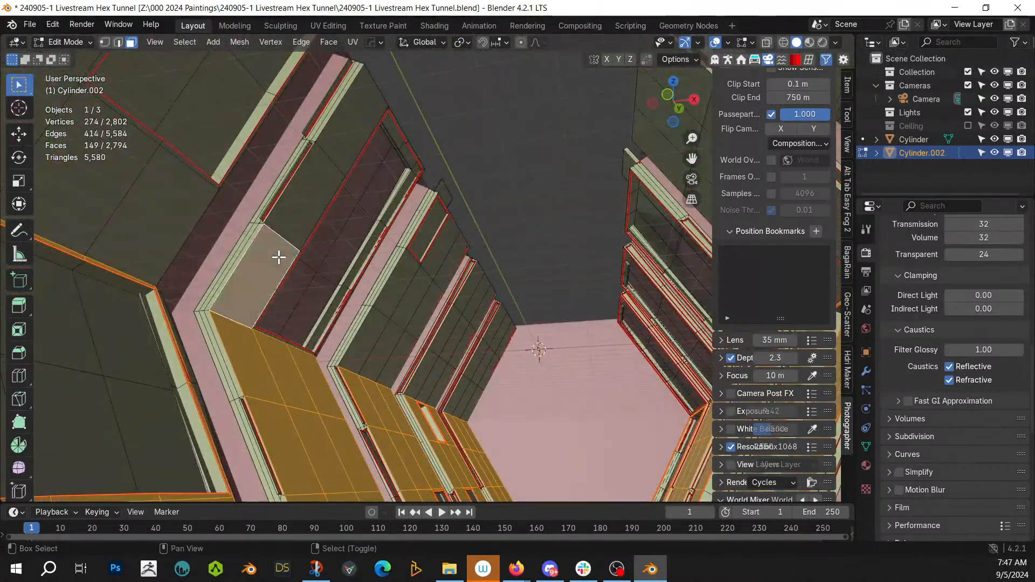
left_click(397, 302, "shift")
left_click(447, 351, "shift")
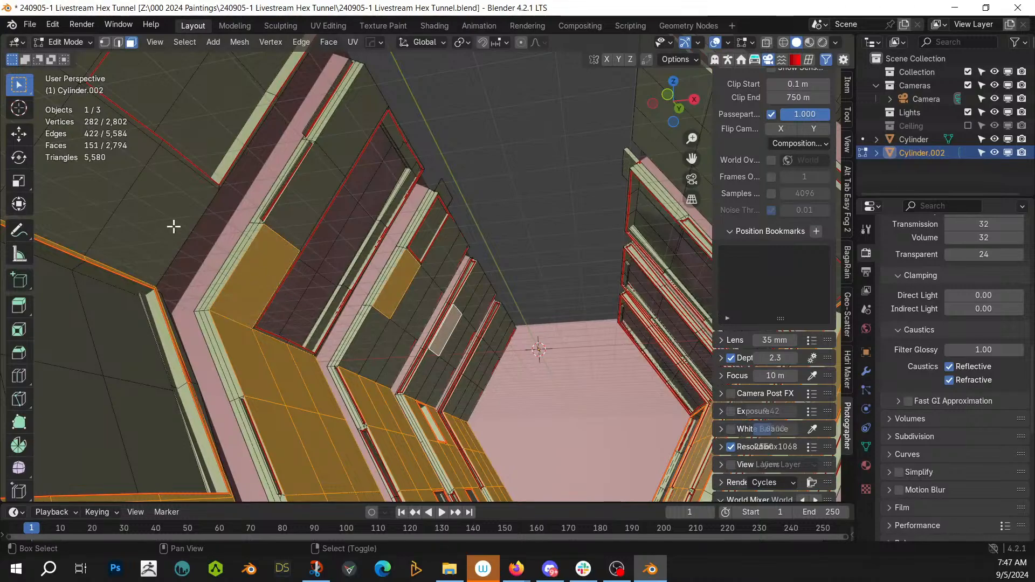
scroll(277, 398, "up", 3)
left_click(268, 226, "shift")
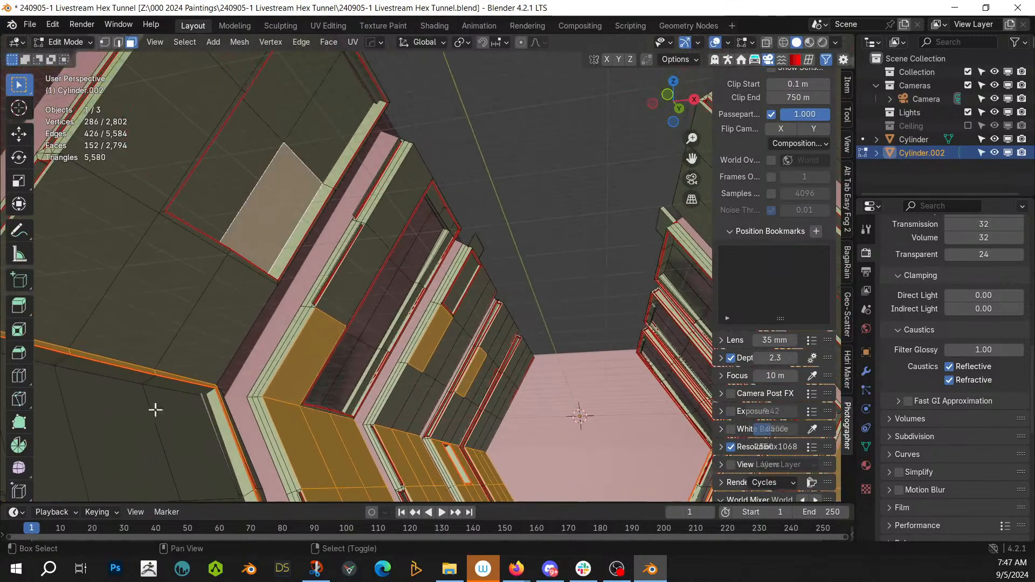
left_click(135, 442, "shift")
key("shift+g")
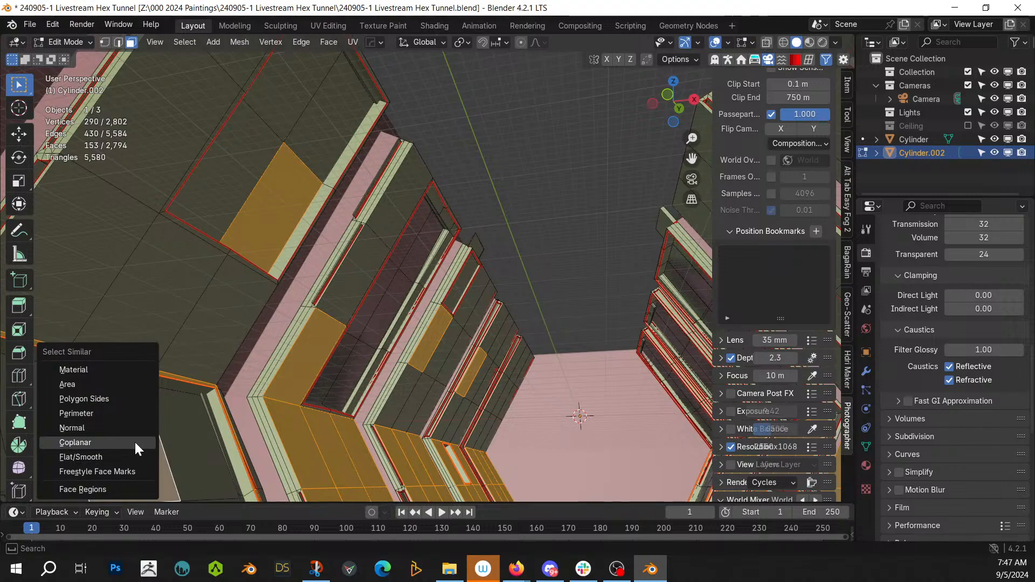
left_click(134, 441)
Step: Return to the camera view and leave Edit Mode with the coplanar plate faces selected
key("KP_0")
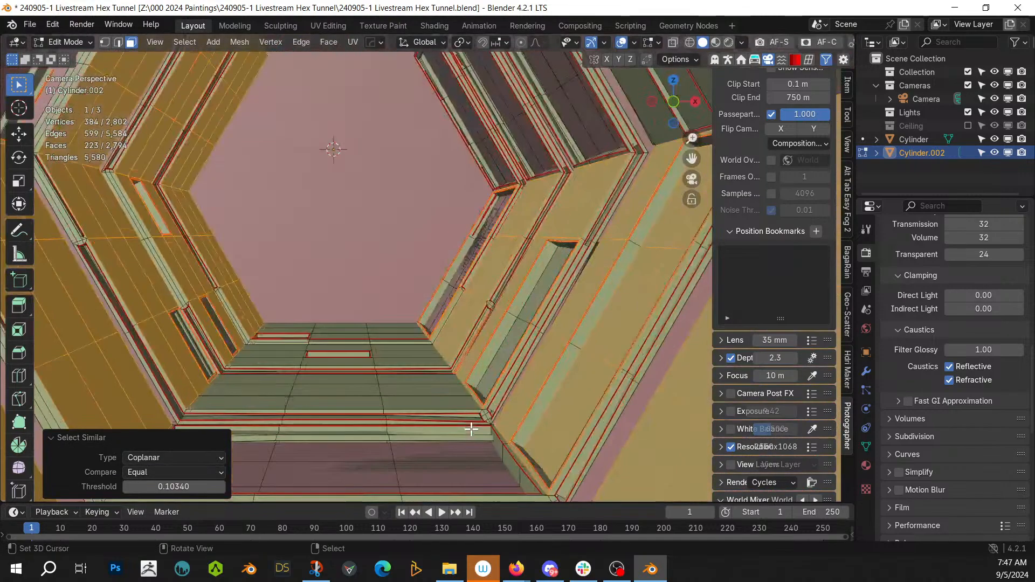
scroll(471, 429, "down", 2)
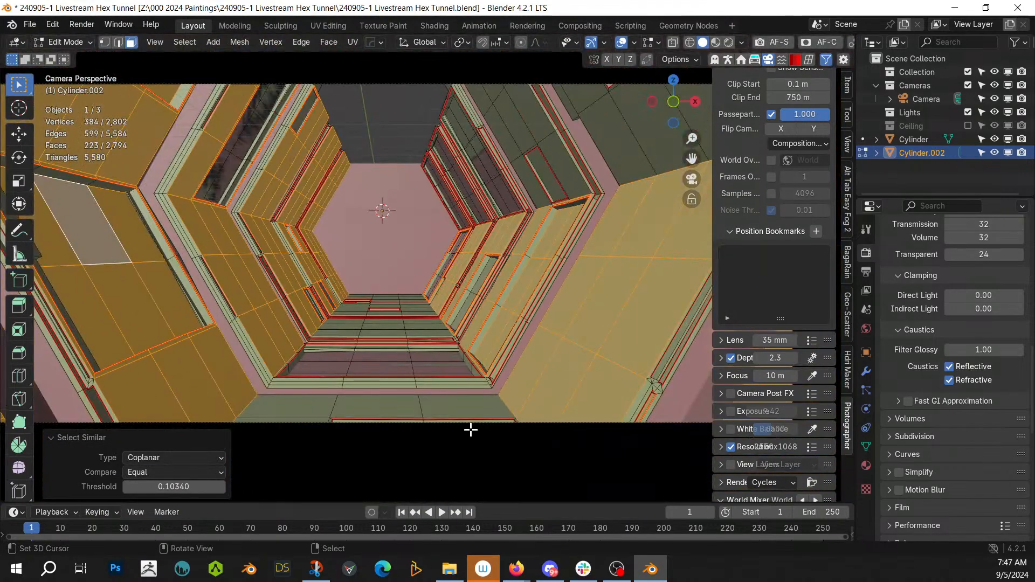
key("Tab")
Step: Try a Random Loop Extrude with loops 1 to 3 and Loop From Source off on the selected faces, and undo it
key("shift+alt+q")
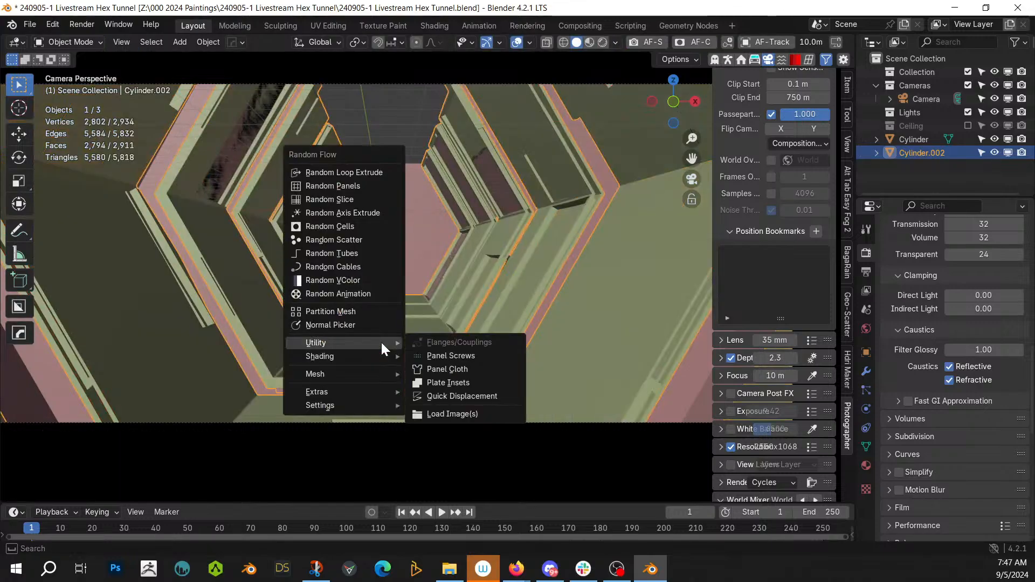
left_click(376, 173)
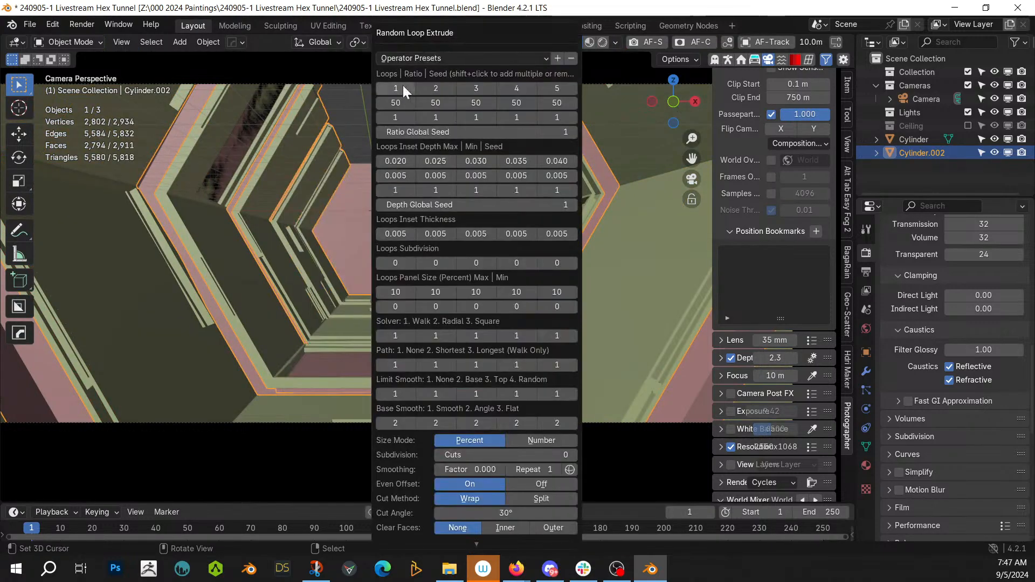
left_click(440, 90, "shift")
left_click(480, 88, "shift")
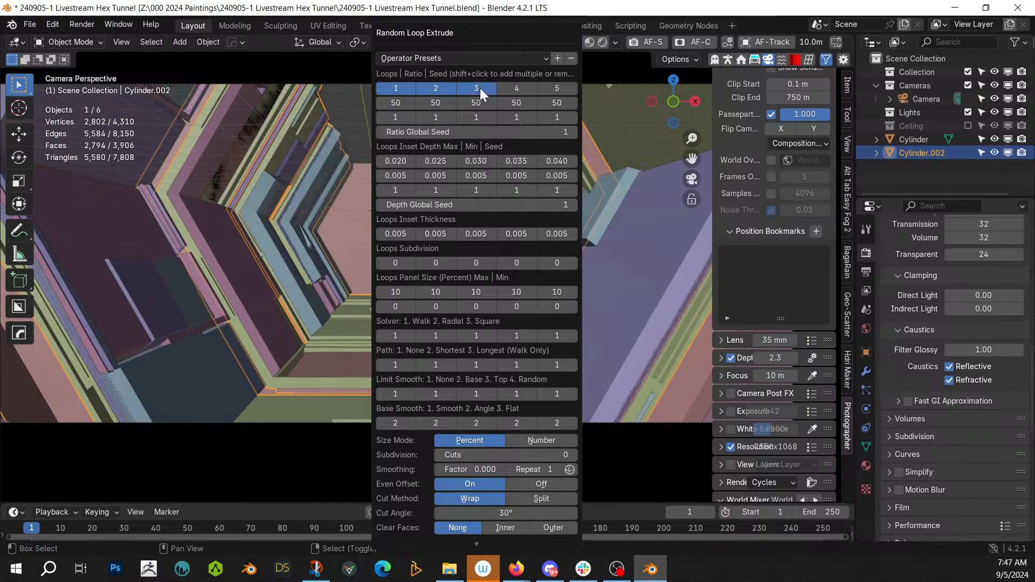
scroll(505, 468, "down", 3)
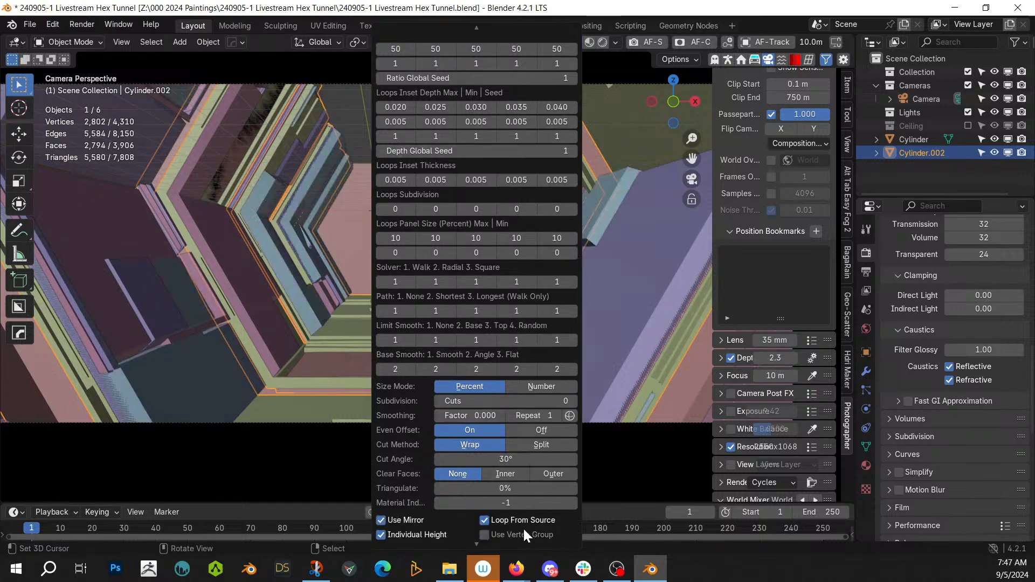
left_click(484, 520)
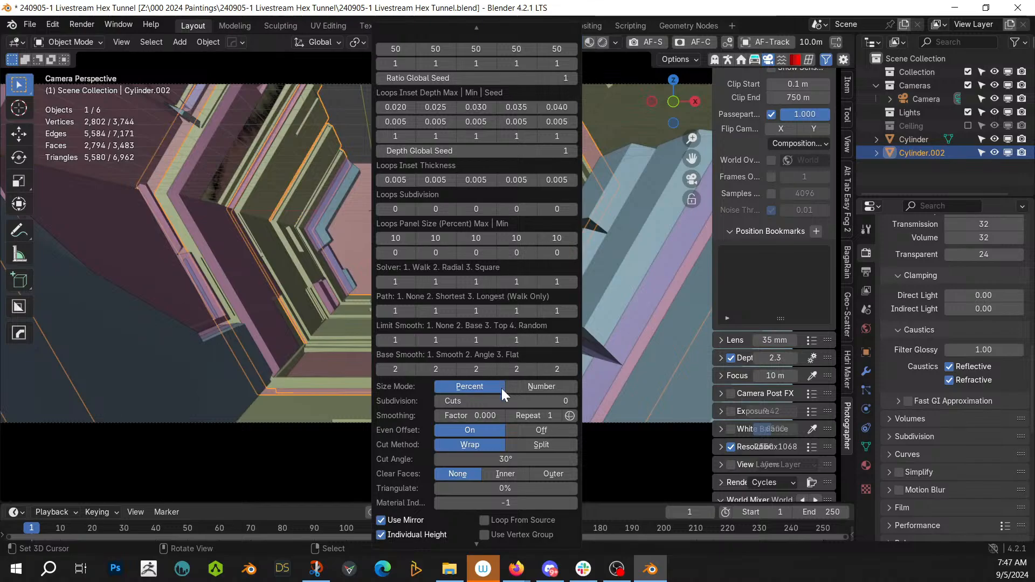
key("ctrl+z")
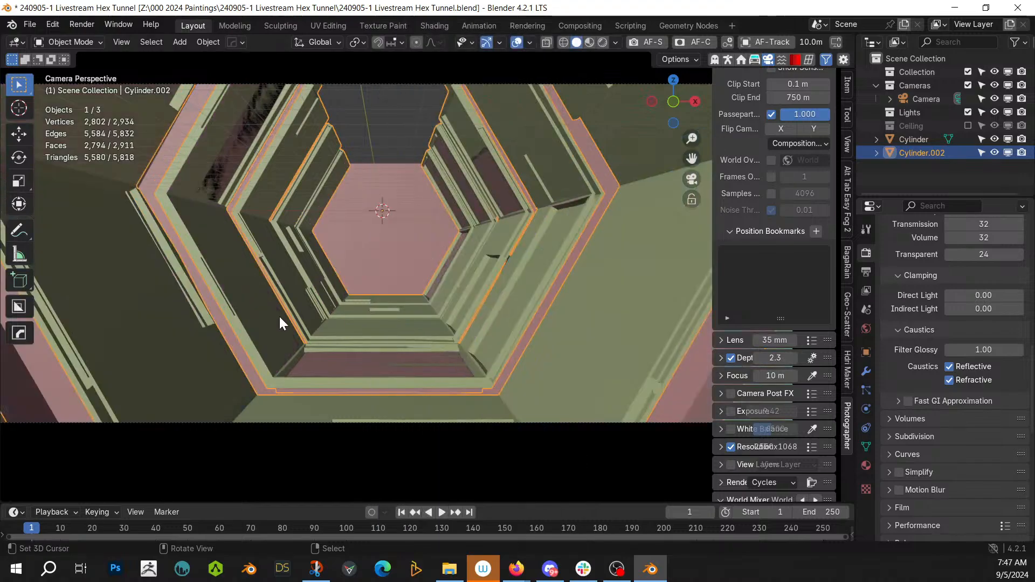
Step: Turn off Dynamic Scale in the Random Flow settings and re-enter and leave Edit Mode on the panel object
key("shift+alt+f")
mouse_move(256, 539)
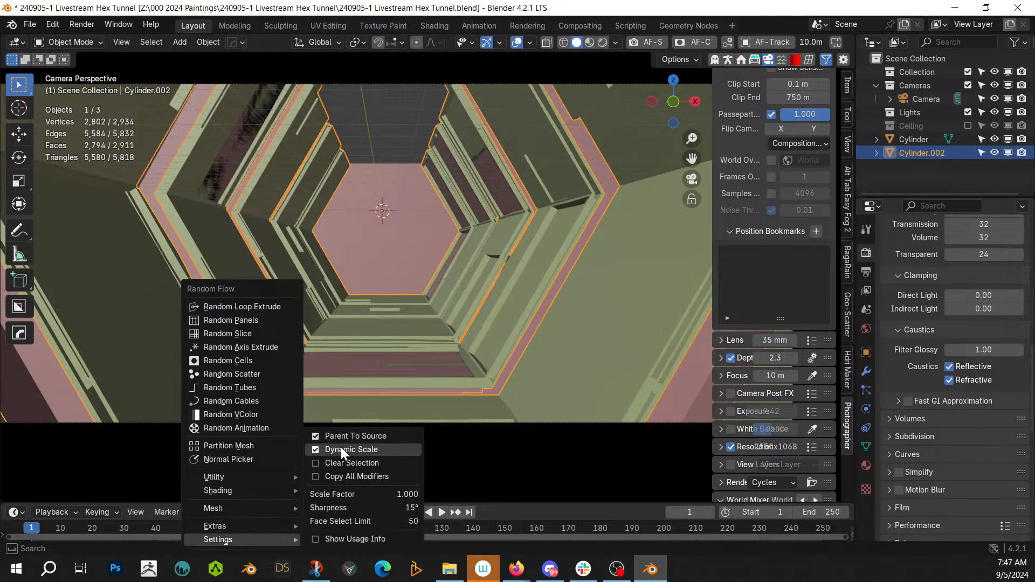
key("Tab")
key("Tab")
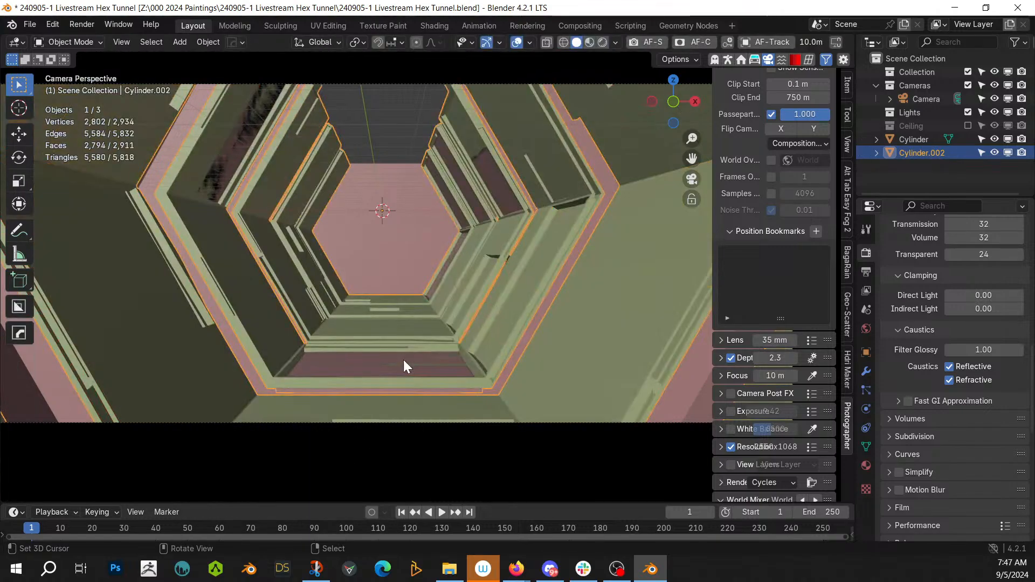
Step: Apply a Random Loop Extrude to the selected plate faces with loops 1, 2 and 3 enabled
key("shift+alt+f")
left_click(389, 124)
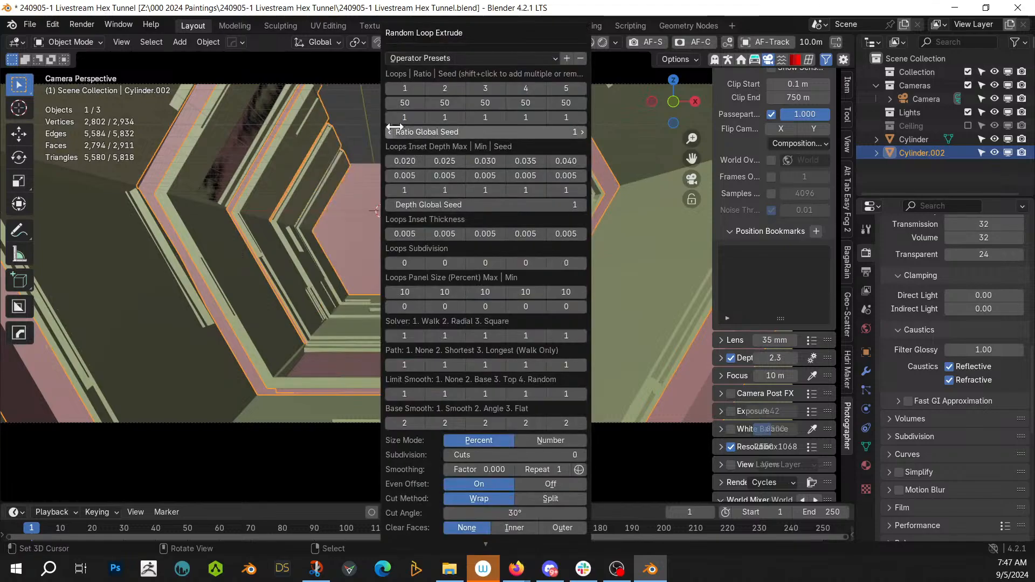
left_click(407, 86)
left_click(442, 90, "shift")
left_click(484, 89, "shift")
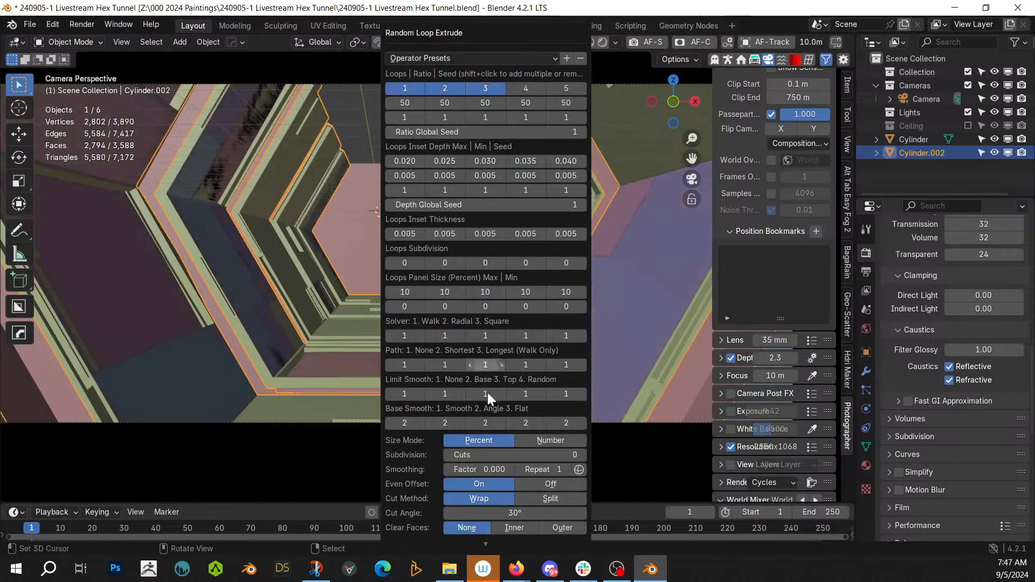
Step: Set the maximum inset depths of loops 1, 2 and 3 to 5, 3 and 1
scroll(515, 472, "down", 4)
scroll(515, 471, "up", 3)
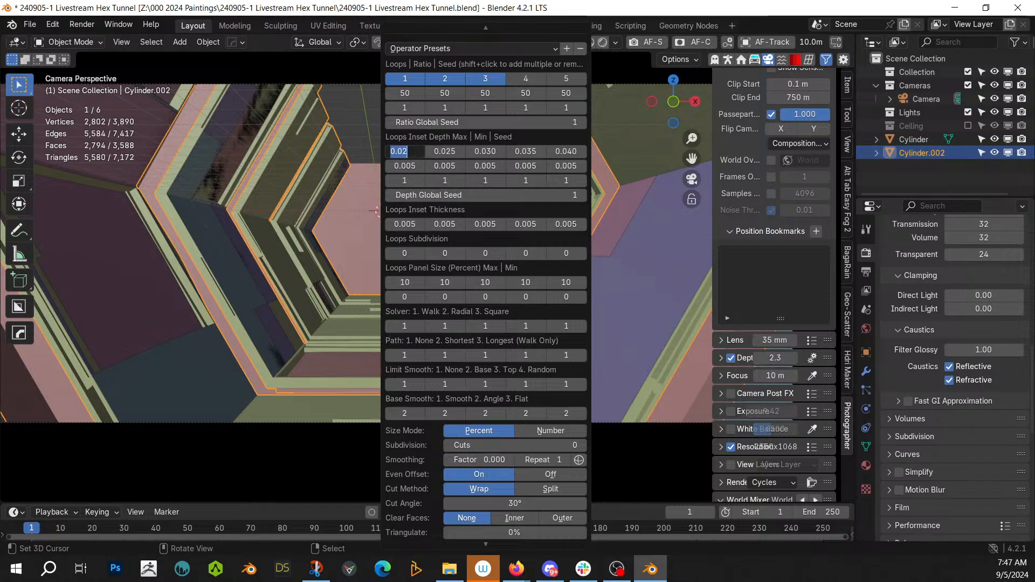
key("Tab")
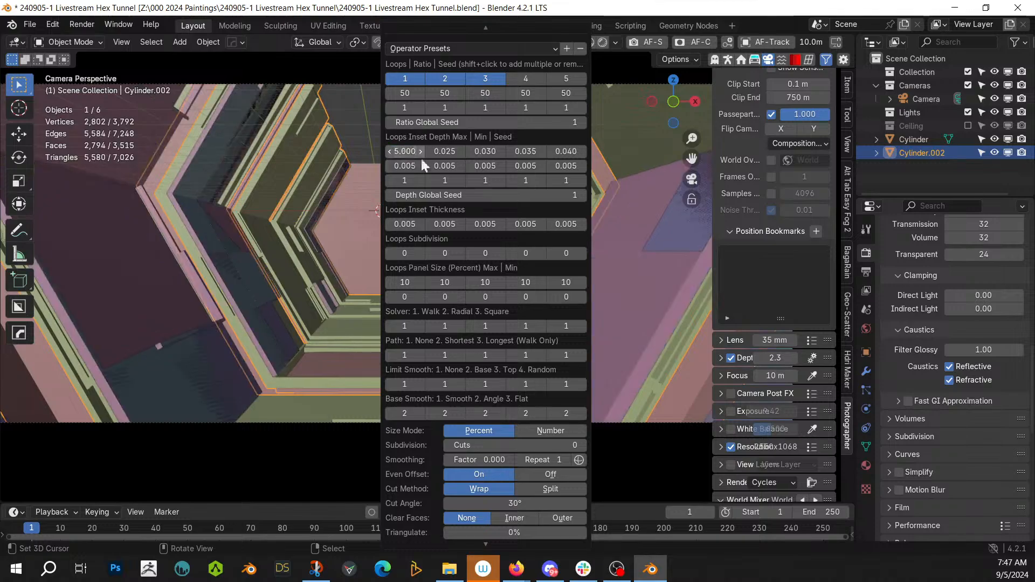
type("3")
key("Return")
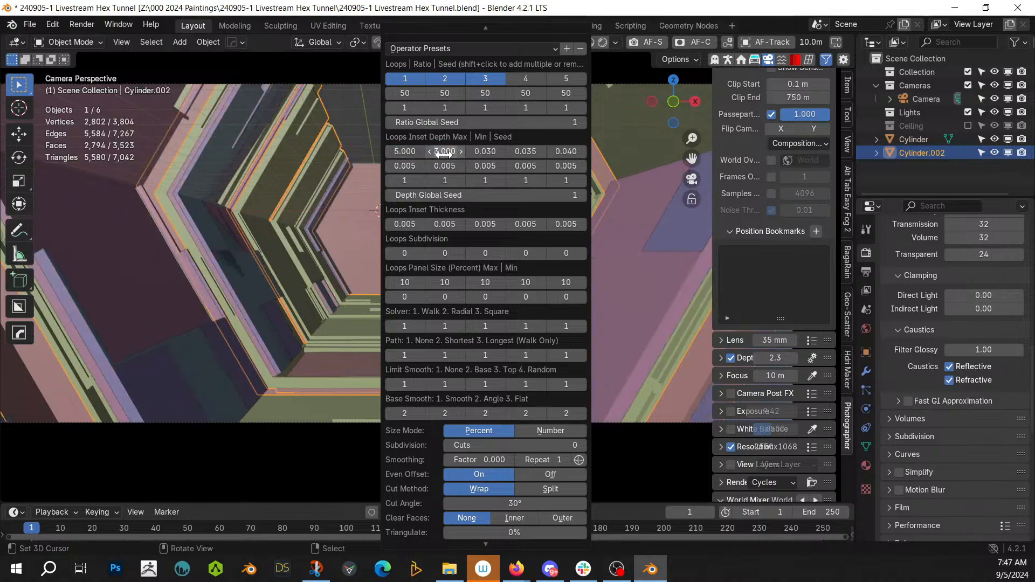
type("1")
key("Return")
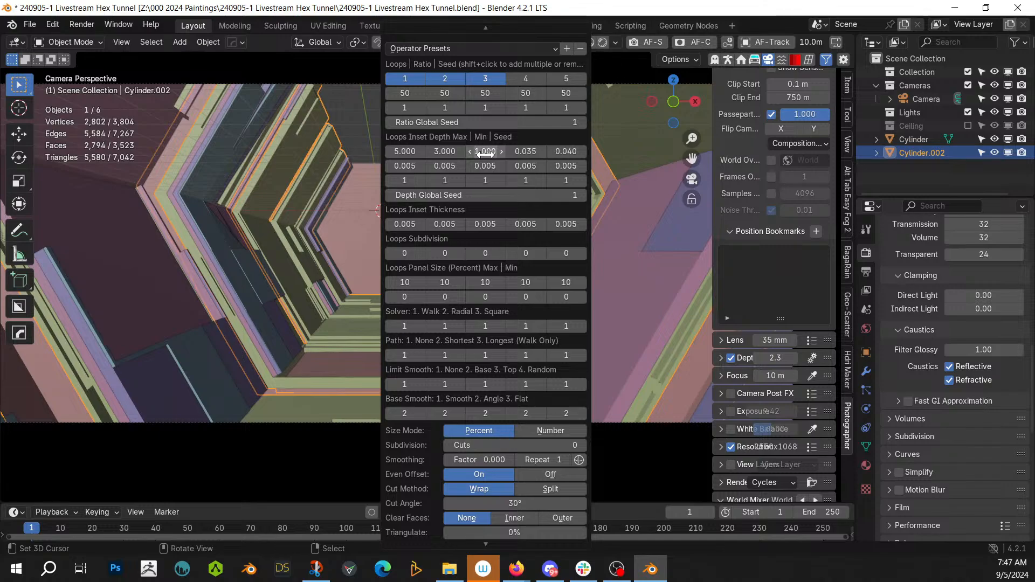
Step: Set the subdivision cuts to 2, and the depth seeds of loops 2 and 3 to 2 and 3
left_click(581, 445)
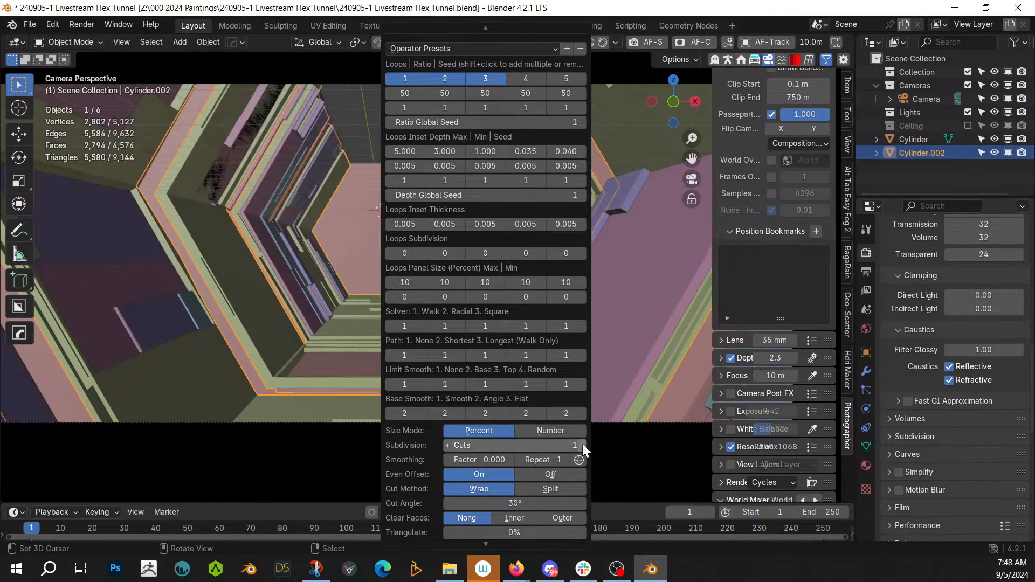
left_click(583, 444)
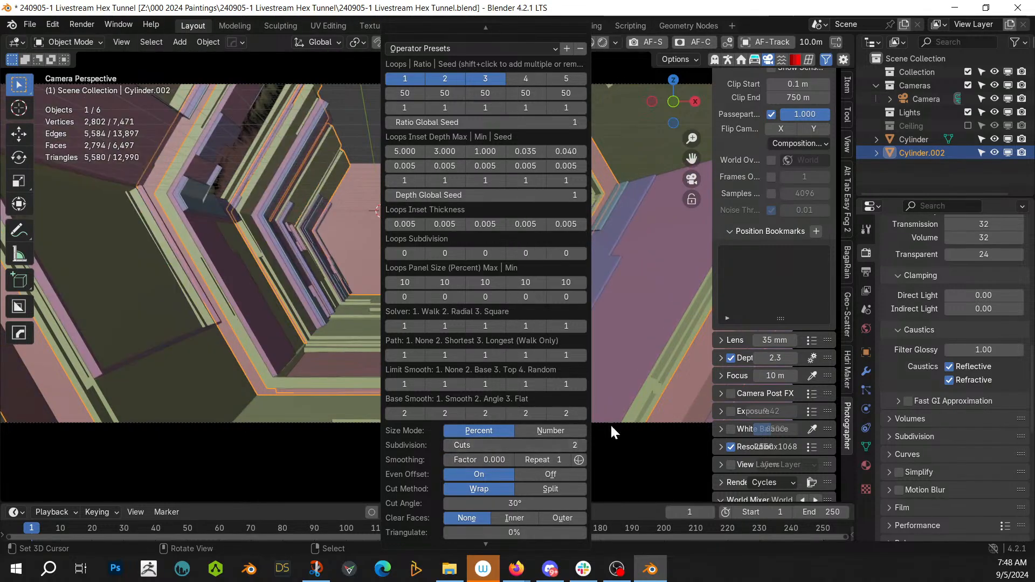
left_click(458, 180)
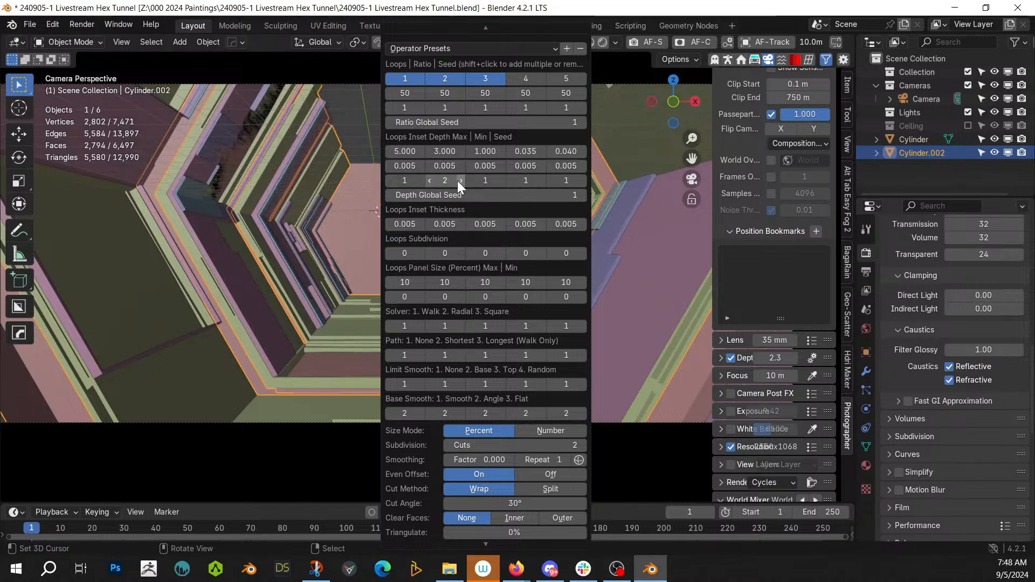
left_click(500, 180)
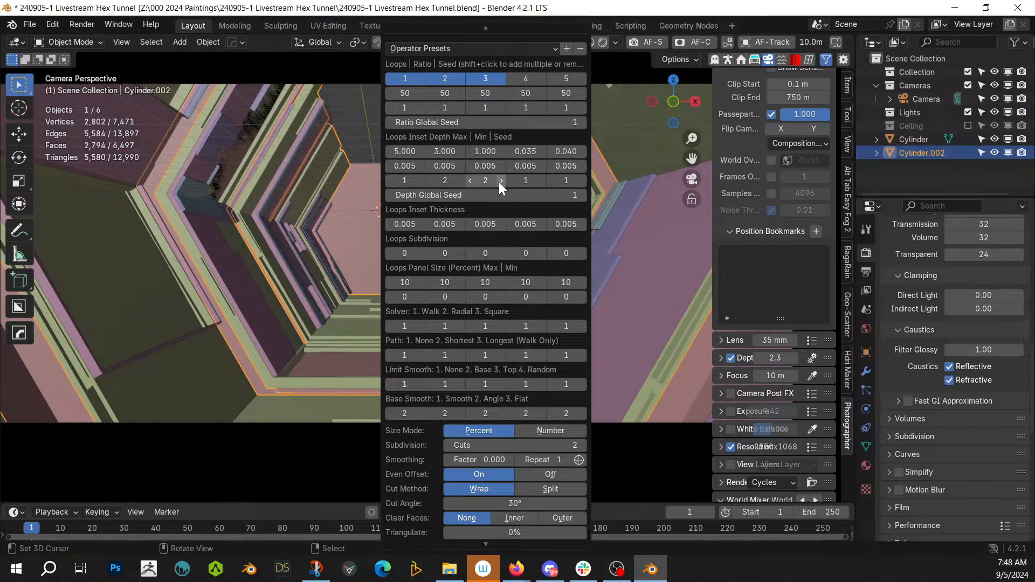
left_click(501, 180)
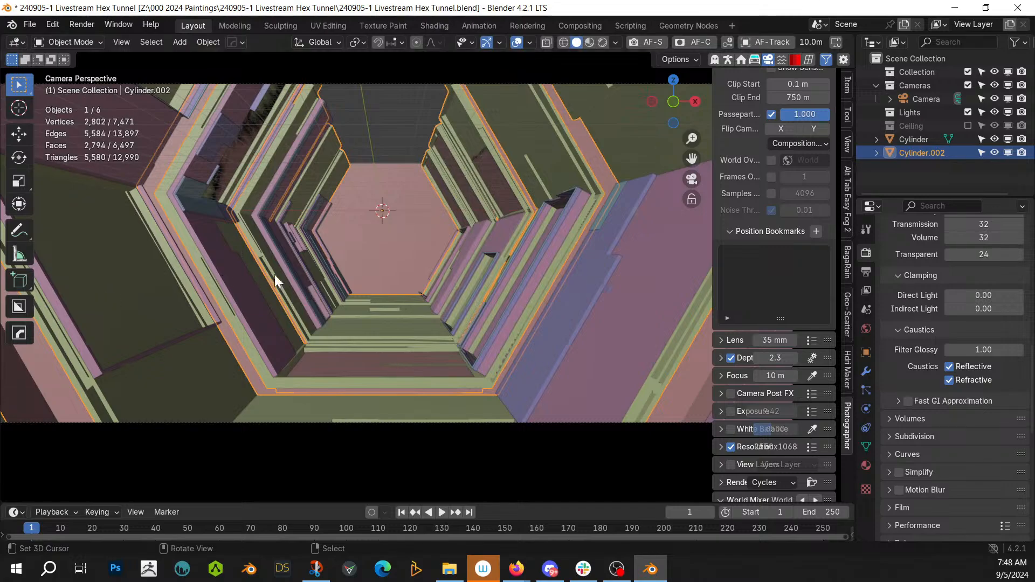
Step: Inspect the extruded panels, and raise the Random Loop Extrude's subdivision cuts to 5
middle_click_drag(274, 274, 312, 282)
scroll(373, 290, "up", 3)
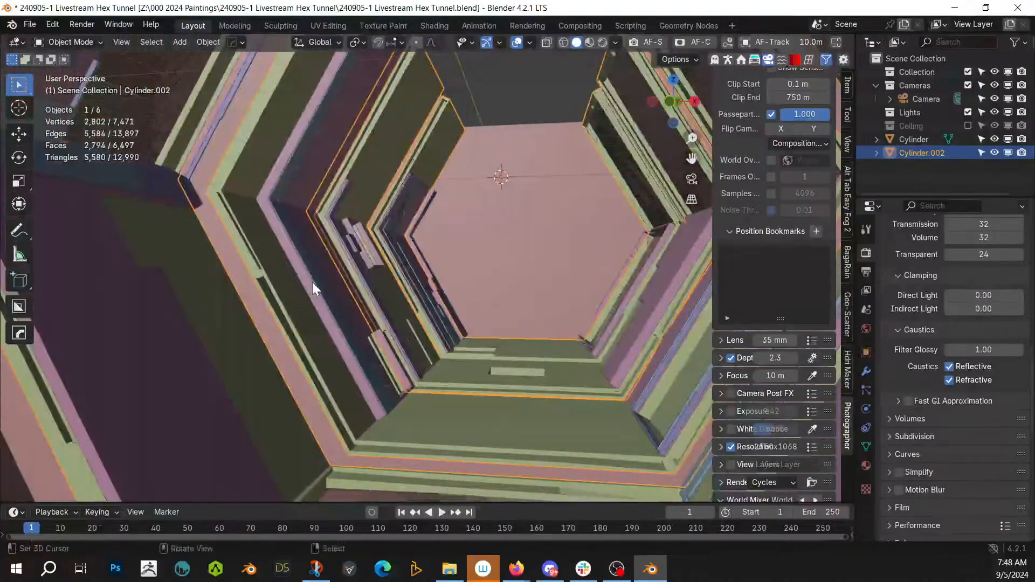
key("KP_0")
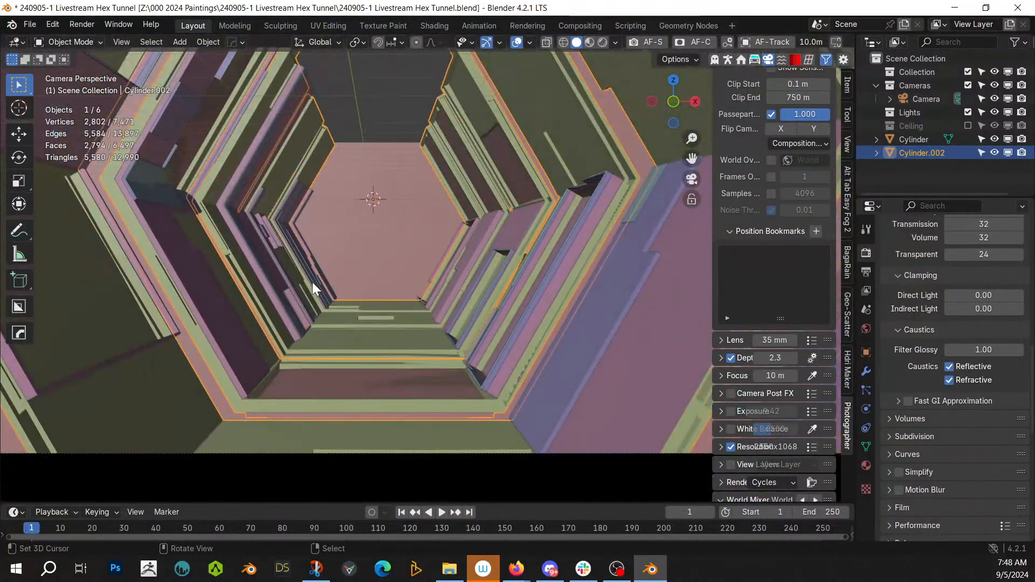
key("F9")
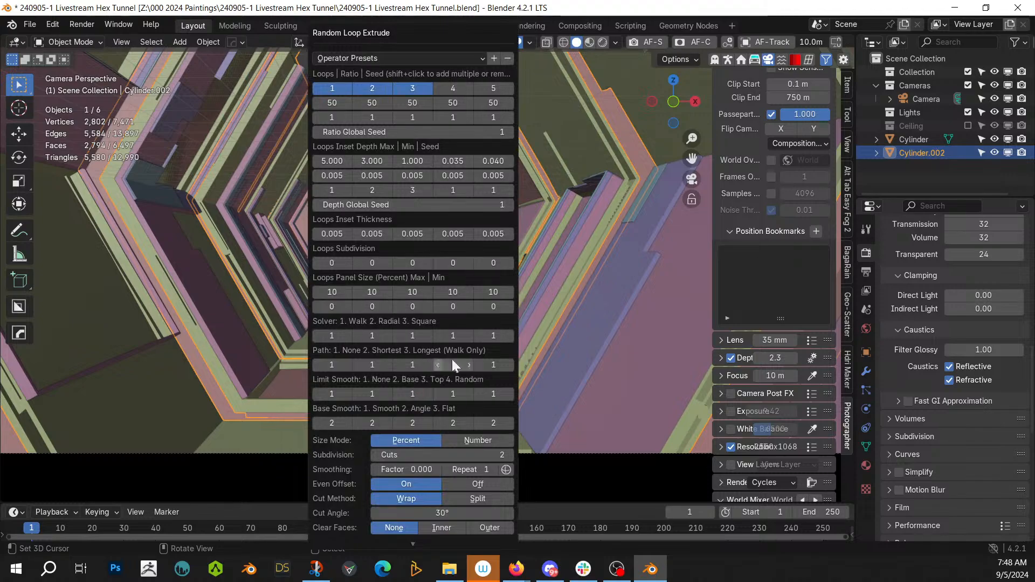
left_click(510, 455)
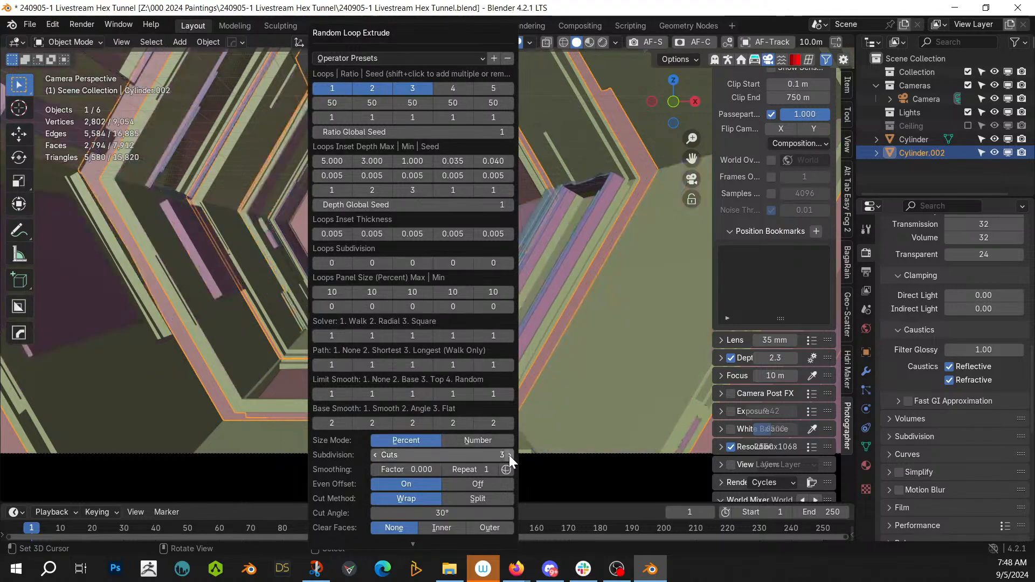
left_click(509, 455)
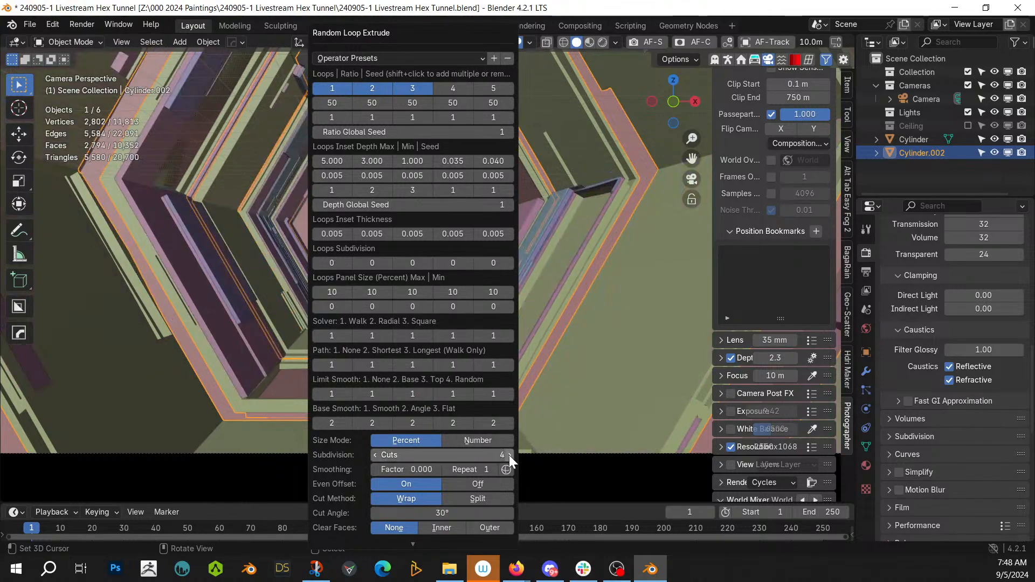
left_click(509, 455)
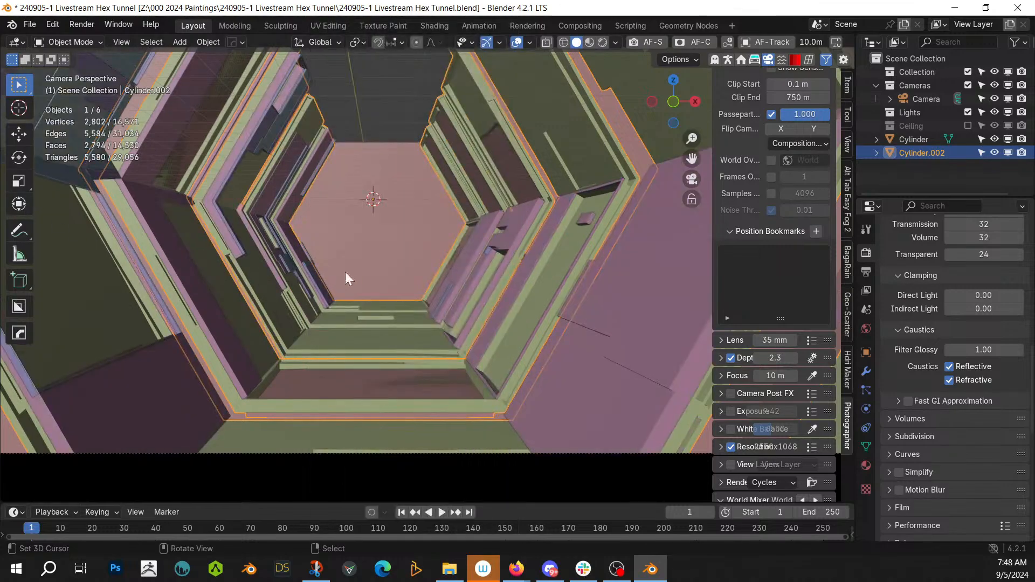
Step: Reframe the camera slightly with walk navigation so the tunnel's far end sits a little lower and smaller in the frame
mouse_move(412, 333)
middle_mouse_down()
mouse_move(424, 342)
mouse_move(422, 368)
mouse_move(452, 373)
mouse_move(451, 357)
mouse_move(407, 334)
middle_mouse_up()
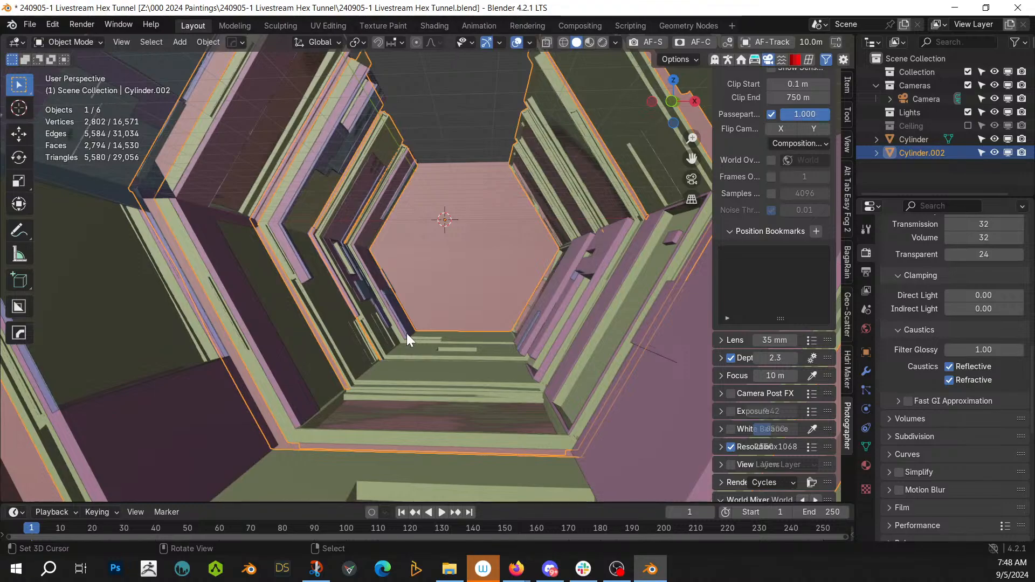
key("KP_0")
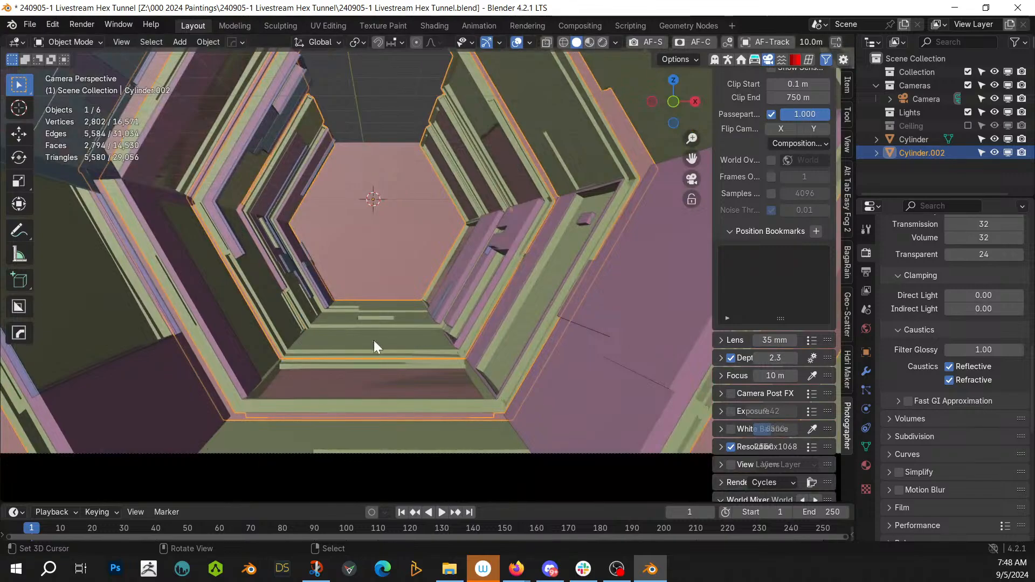
scroll(599, 314, "down", 3)
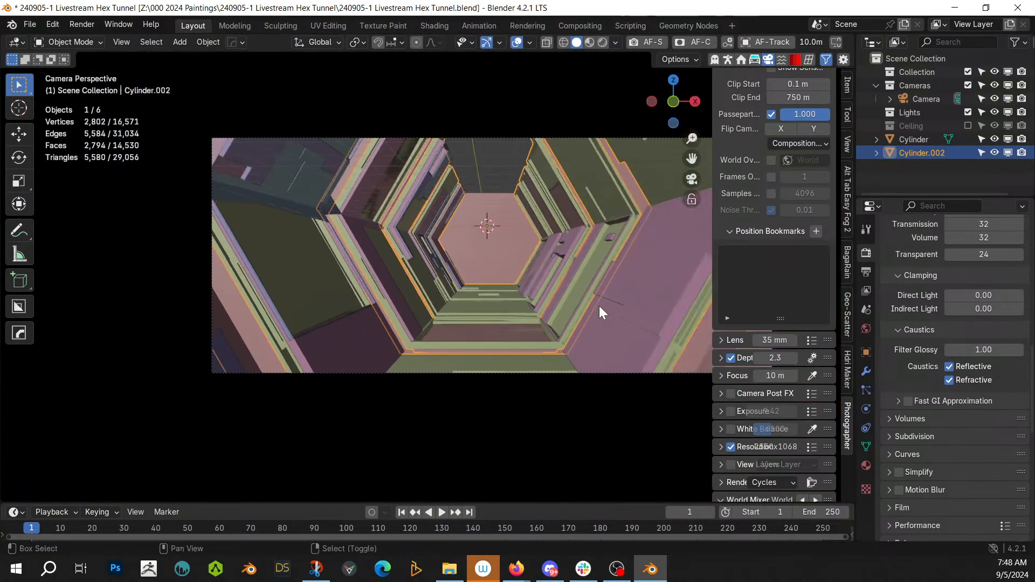
middle_click_drag(600, 306, 491, 367, "shift")
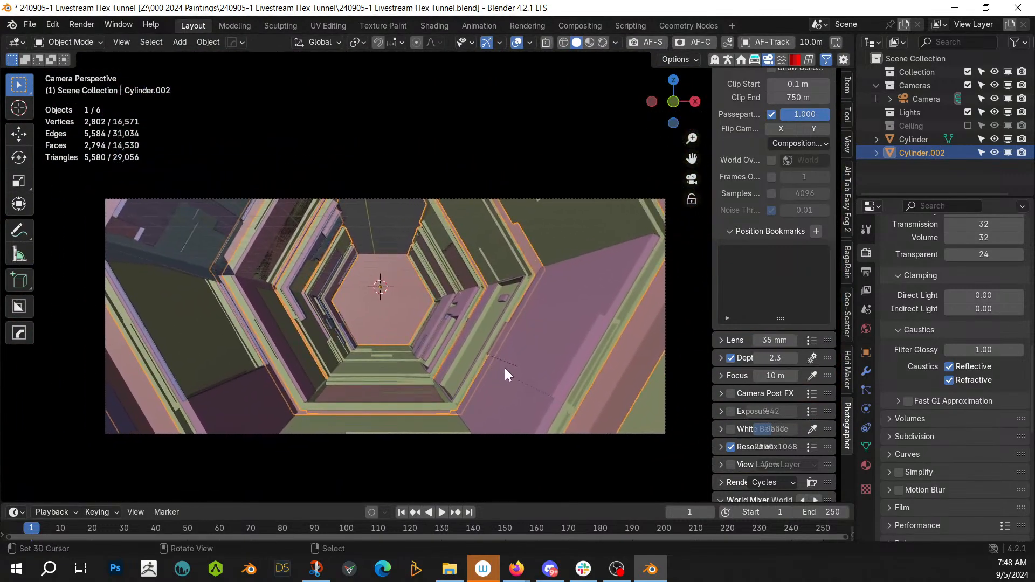
key("shift+grave")
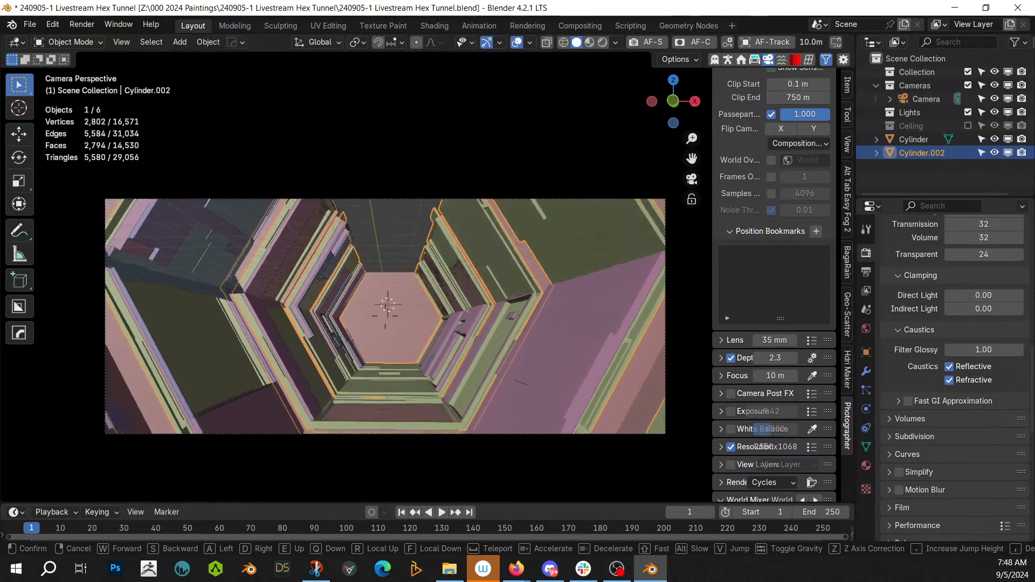
left_click(504, 368)
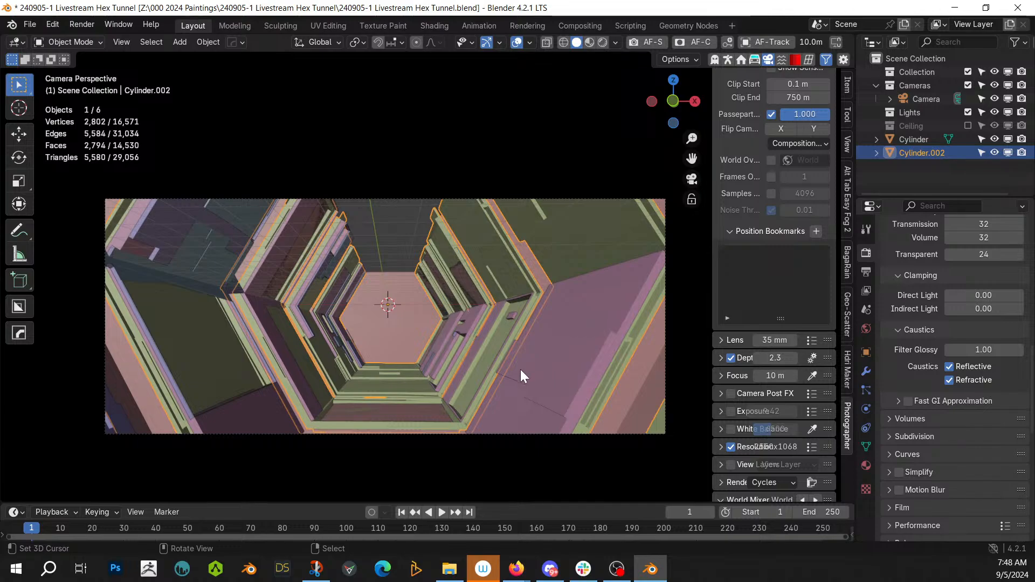
scroll(505, 377, "up", 2)
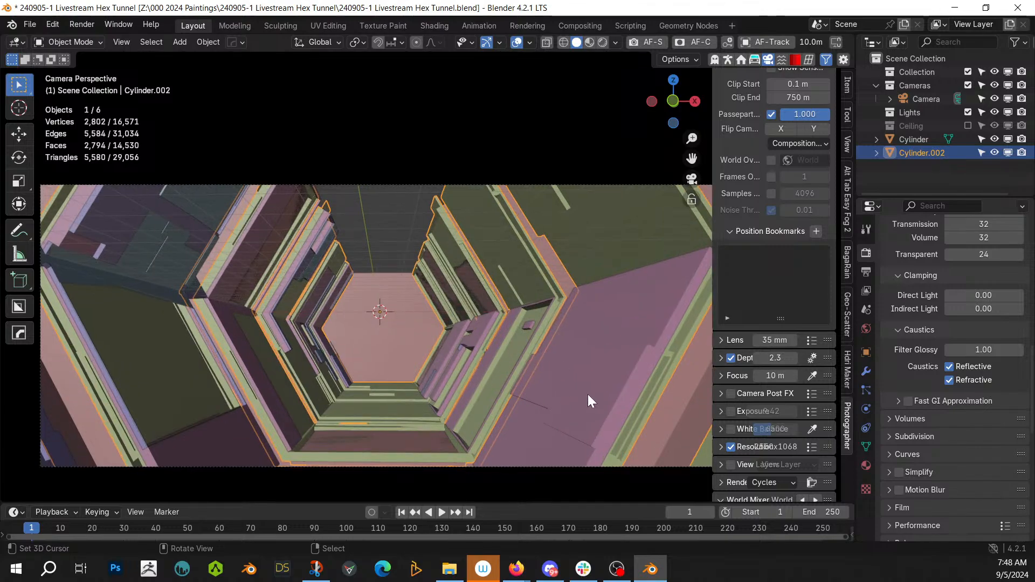
middle_click_drag(439, 389, 515, 327, "shift")
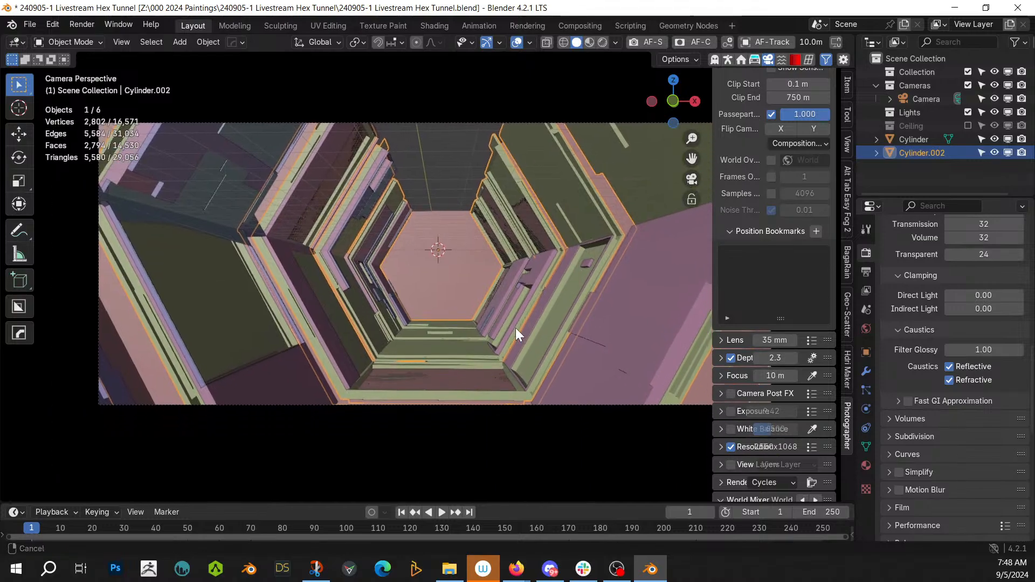
Step: Try a Random Axis Extrude on the tunnel object with a base cut of 2 and 8 iterations
key("Tab")
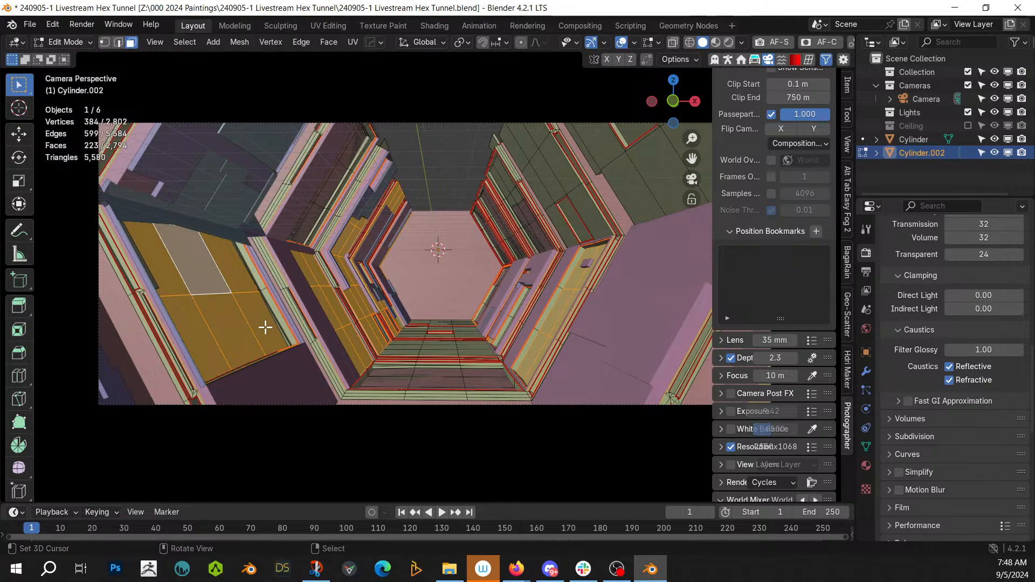
key("Tab")
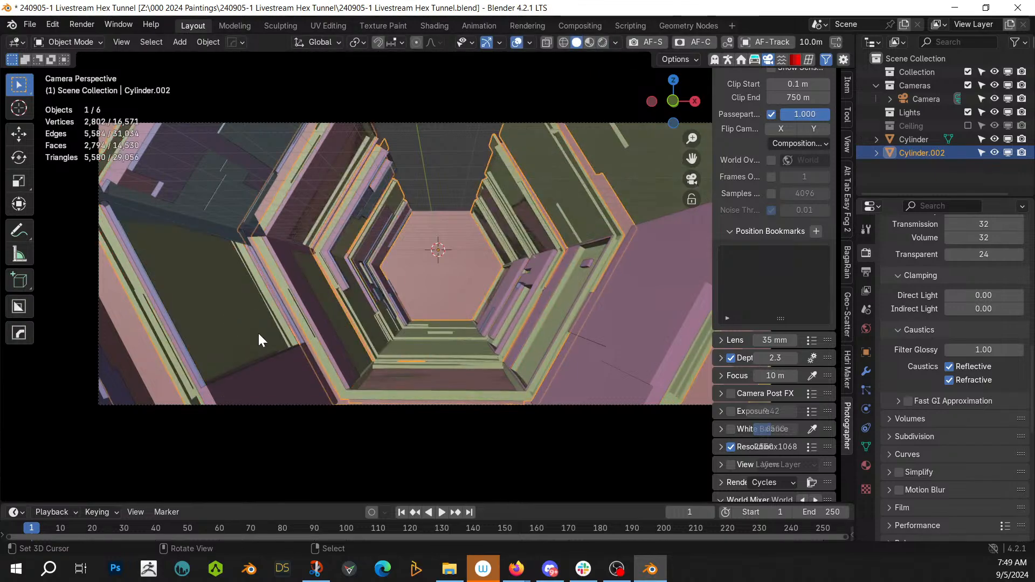
key("shift+alt+x")
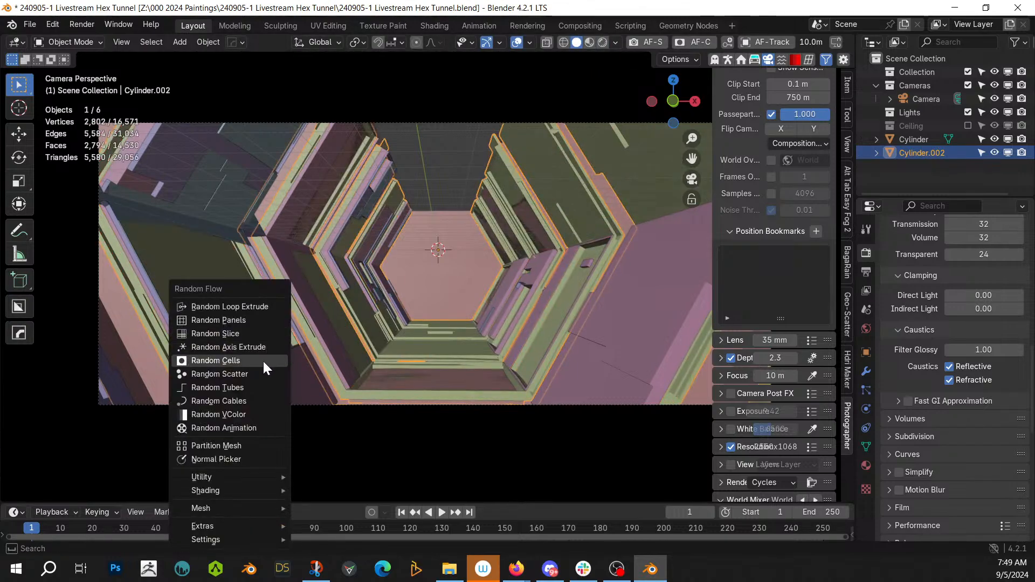
left_click(260, 347)
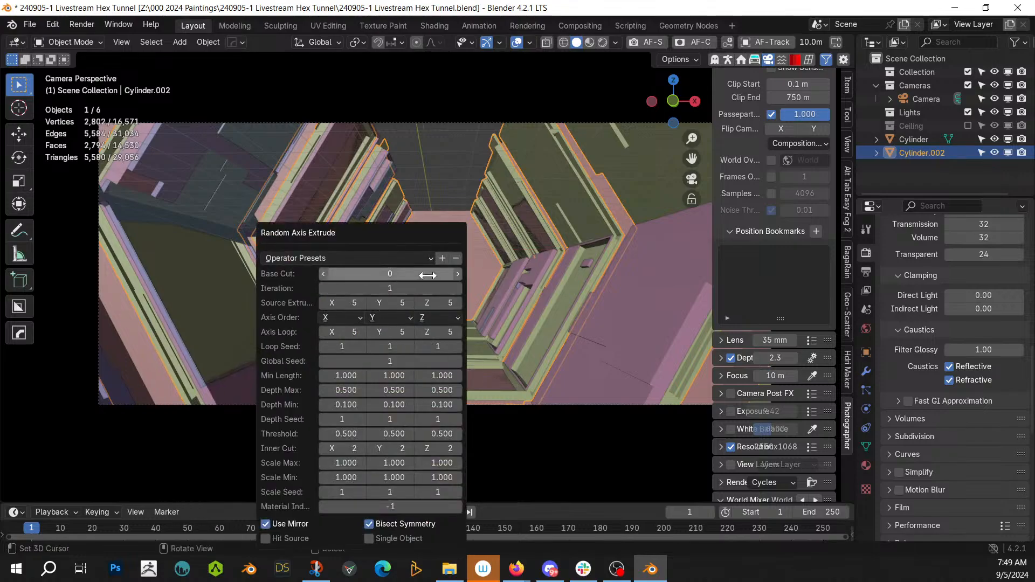
left_click(458, 274)
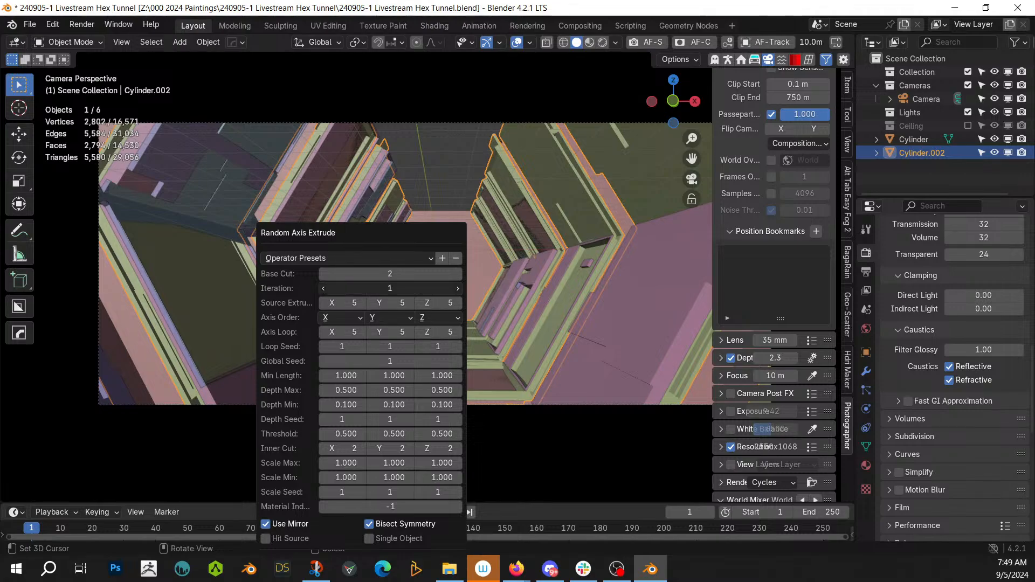
key("Return")
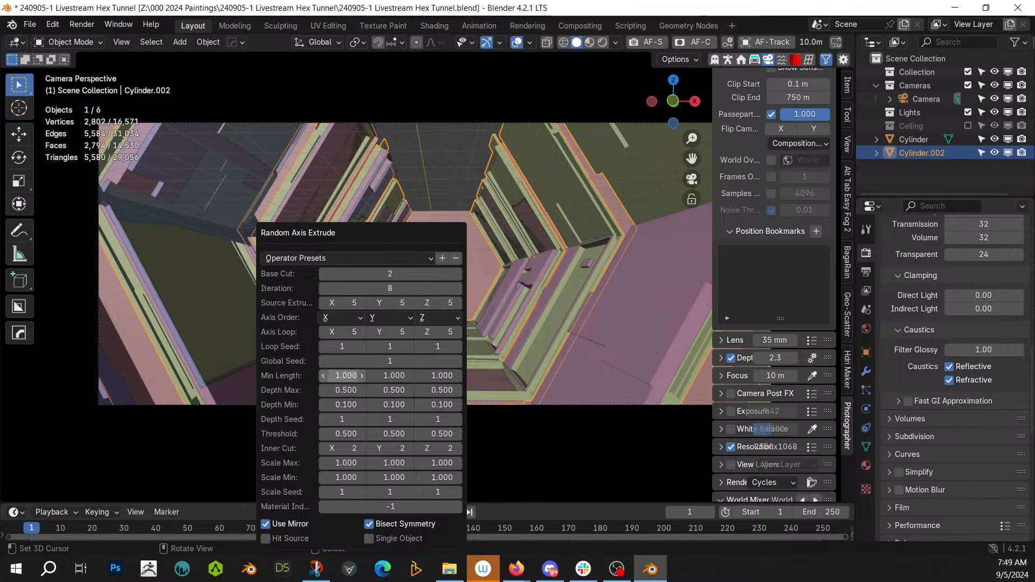
Step: Set the Random Axis Extrude's minimum length to 10 on all three axes and close its settings
left_click(345, 375)
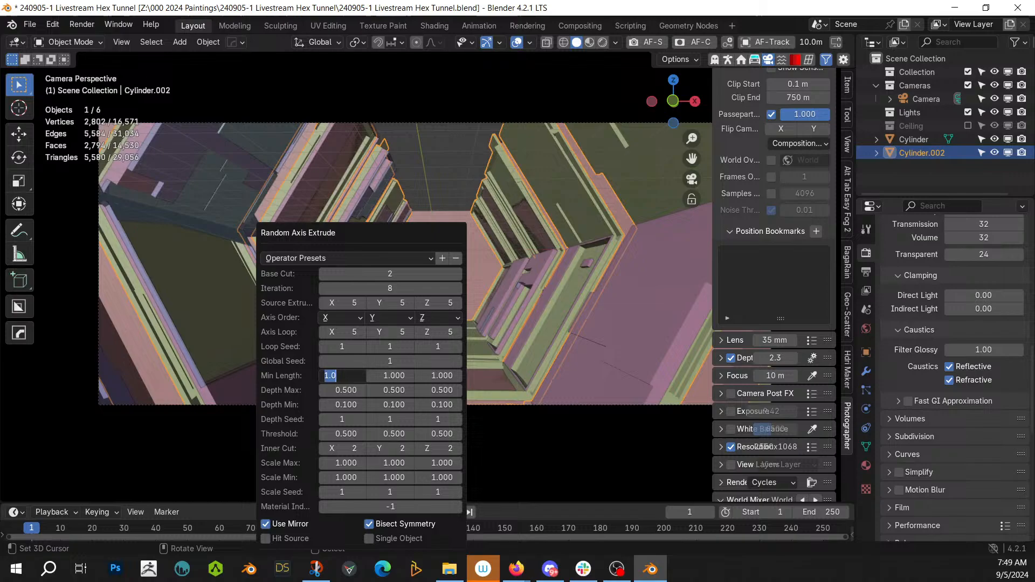
left_click(391, 376)
type("10")
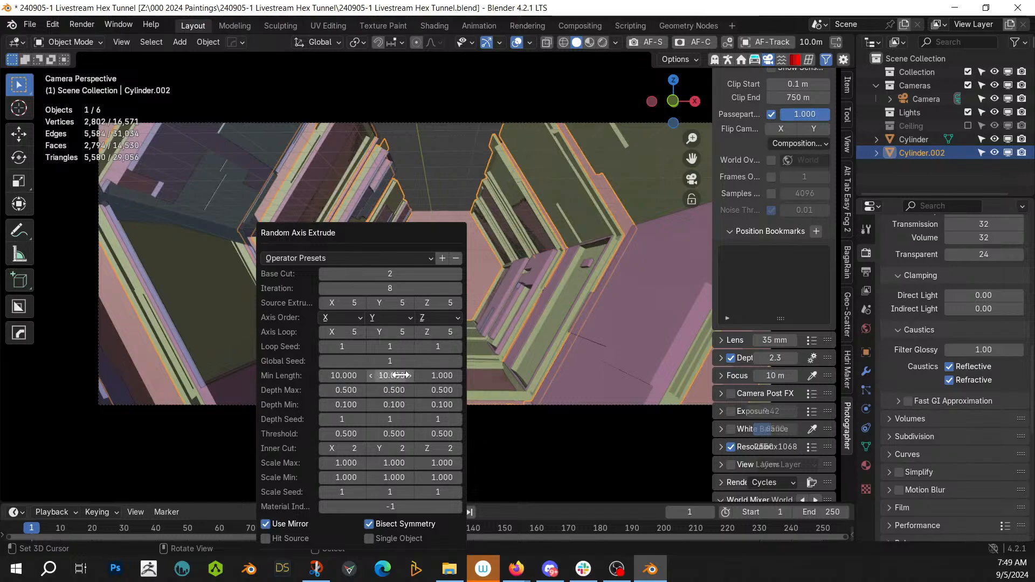
key("Tab")
type("10")
key("Return")
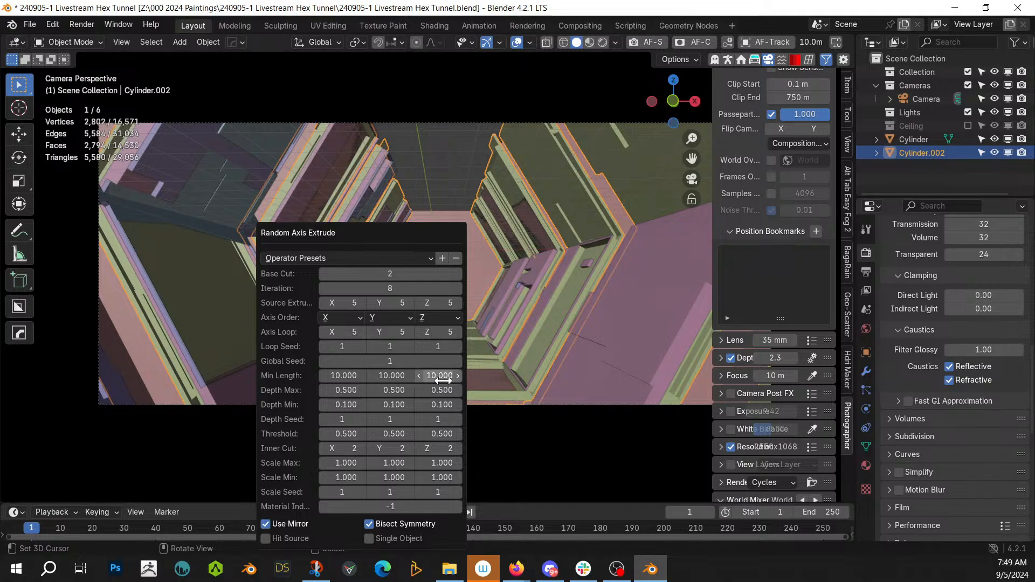
scroll(357, 322, "down", 2)
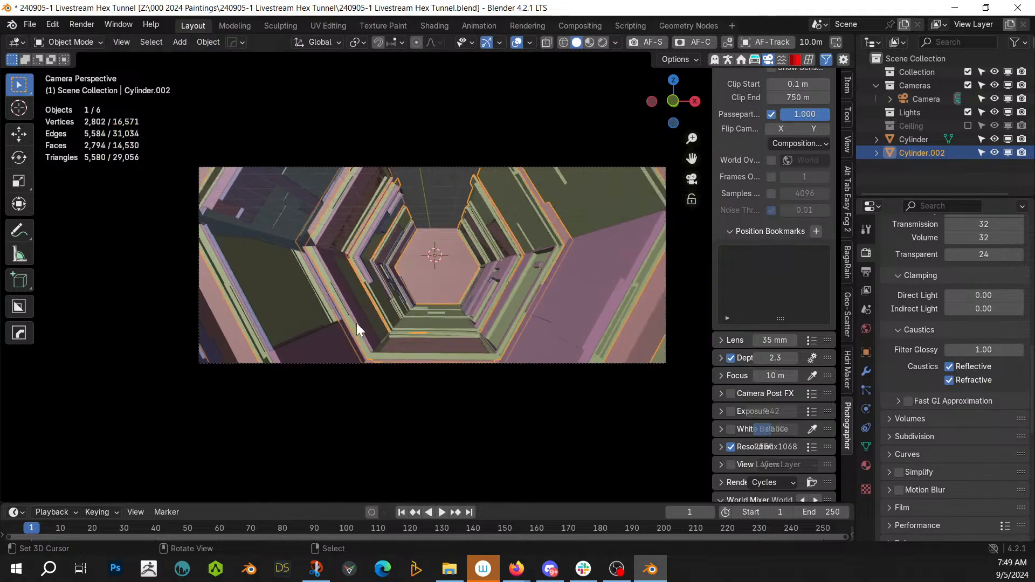
Step: Remove the earlier random loop extrusions so only the tunnel's base panels remain
middle_click_drag(358, 323, 302, 351)
scroll(302, 349, "down", 3)
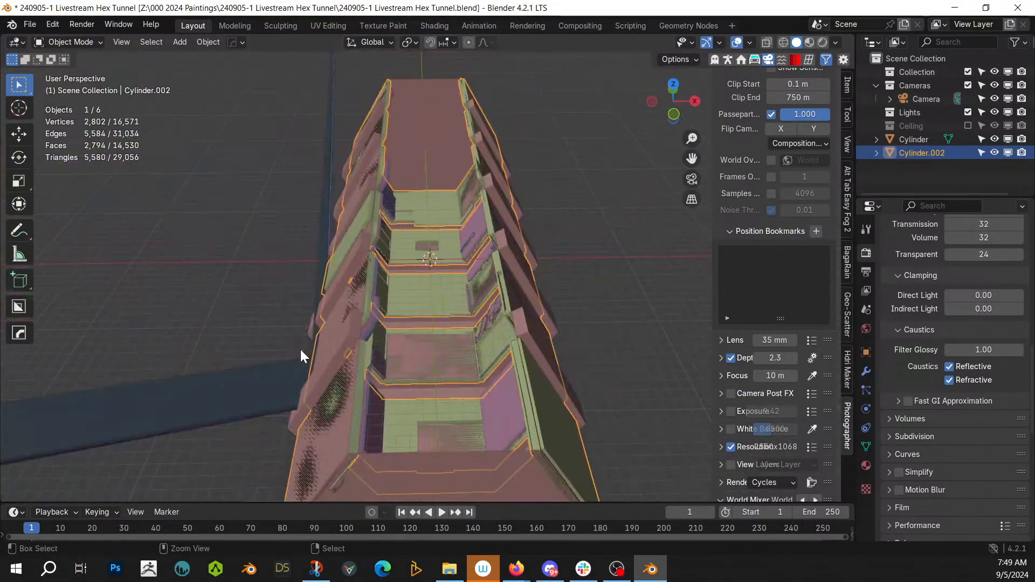
left_click(334, 332)
left_click(334, 332)
key("Tab")
key("Tab")
scroll(334, 345, "up", 4)
middle_click_drag(344, 341, 328, 305)
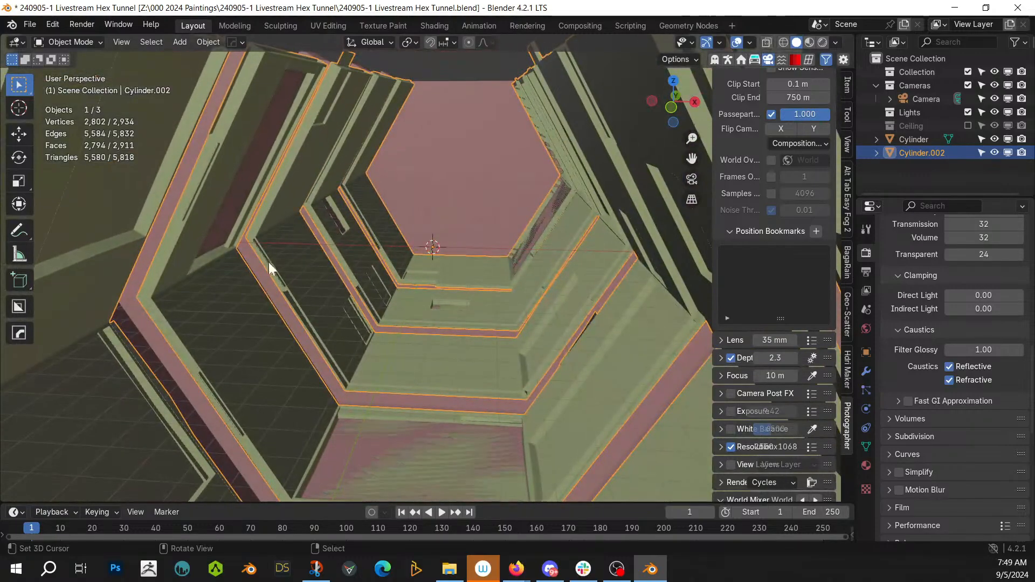
Step: Check the undo options and examine the tunnel's side panels up close
left_click(50, 25)
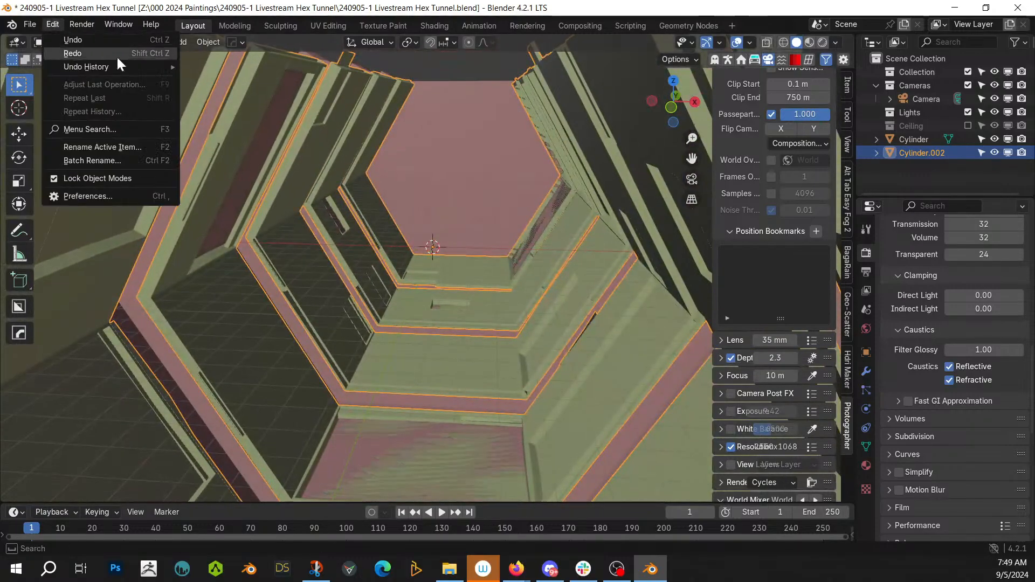
mouse_move(118, 66)
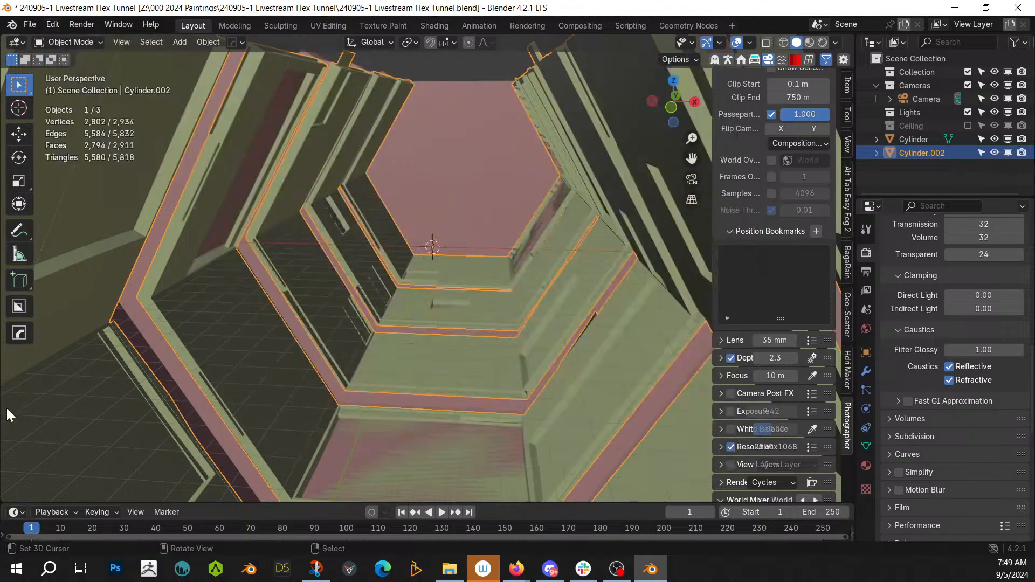
middle_click_drag(7, 412, 338, 299)
left_click(230, 286)
left_click(462, 252)
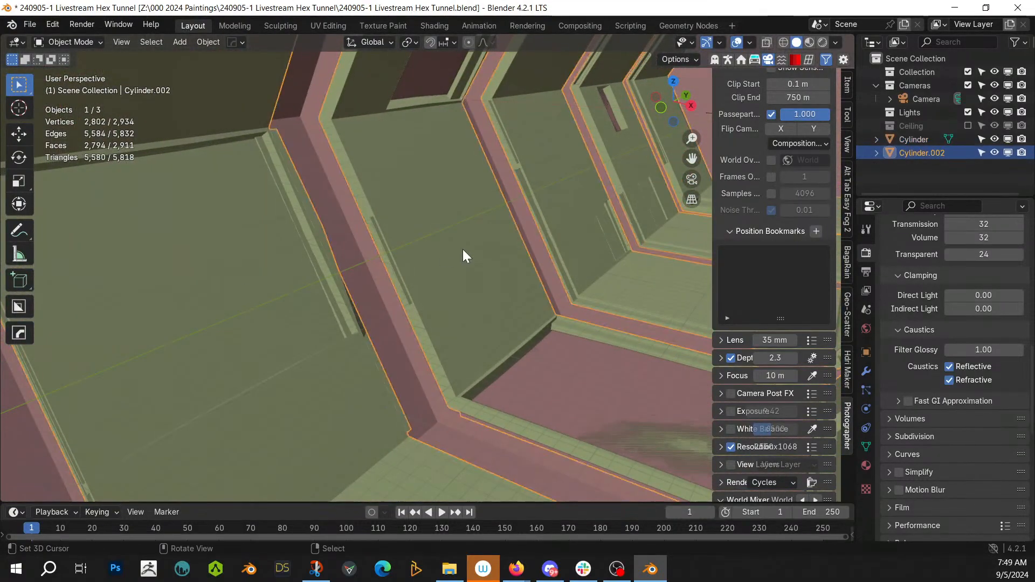
Step: Start a new Random Loop Extrude on the tunnel object with loops 1, 2 and 3 enabled
key("Tab")
key("Tab")
key("shift+q")
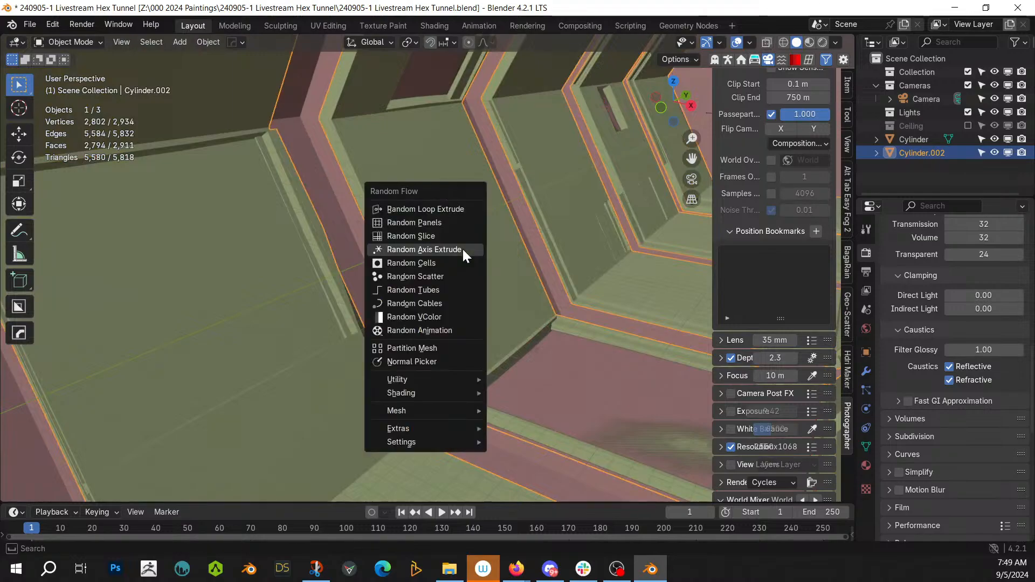
left_click(442, 209)
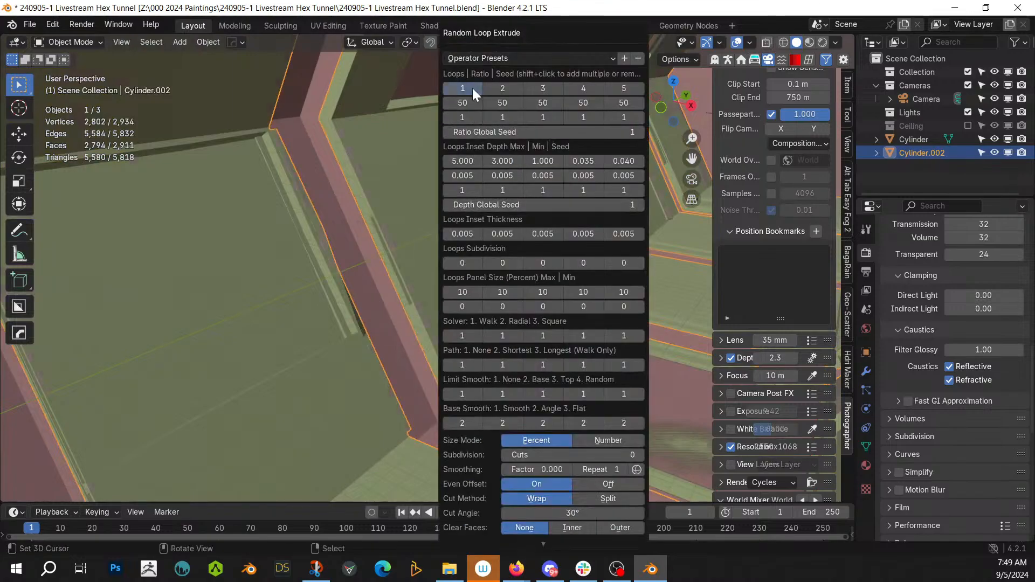
left_click(499, 89, "shift")
left_click(541, 88, "shift")
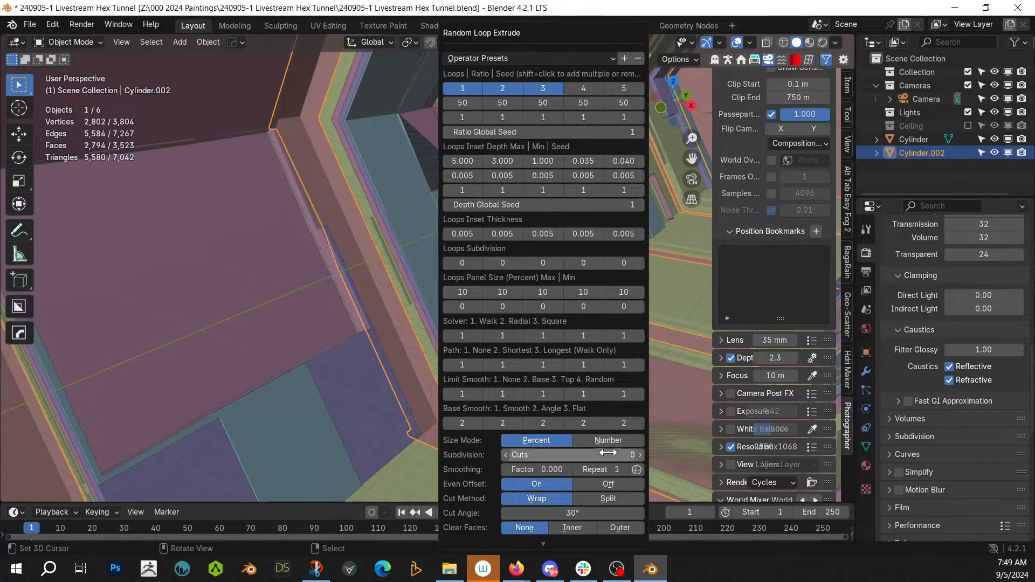
Step: Turn off Even Offset and set the loop subdivision of loops 2 and 3 to 1
left_click(608, 484)
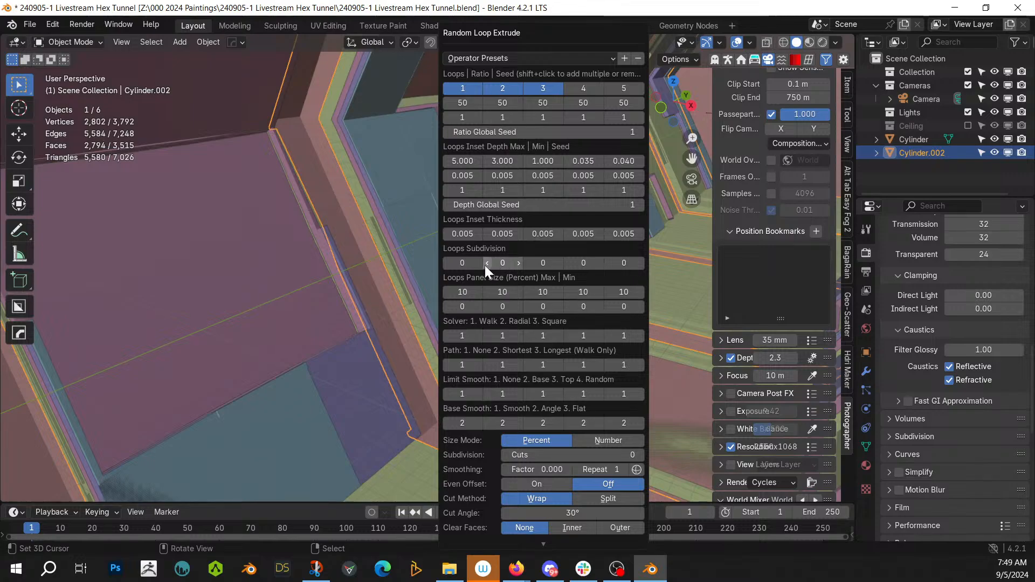
left_click(520, 263)
left_click(561, 262)
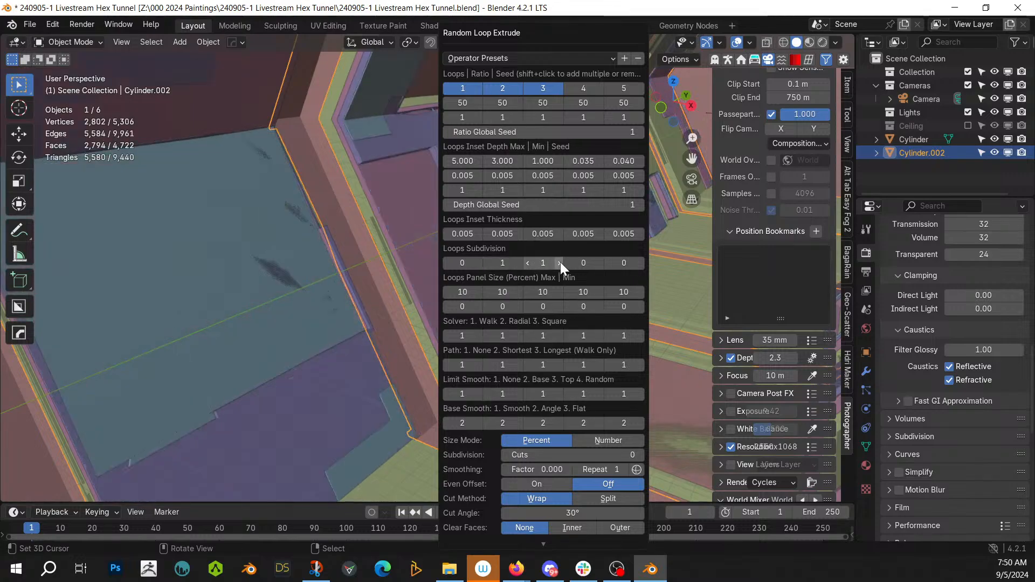
Step: Set the third loop's subdivision to 2 in Random Loop Extrude and raise the overall subdivision cuts past 2
left_click(561, 262)
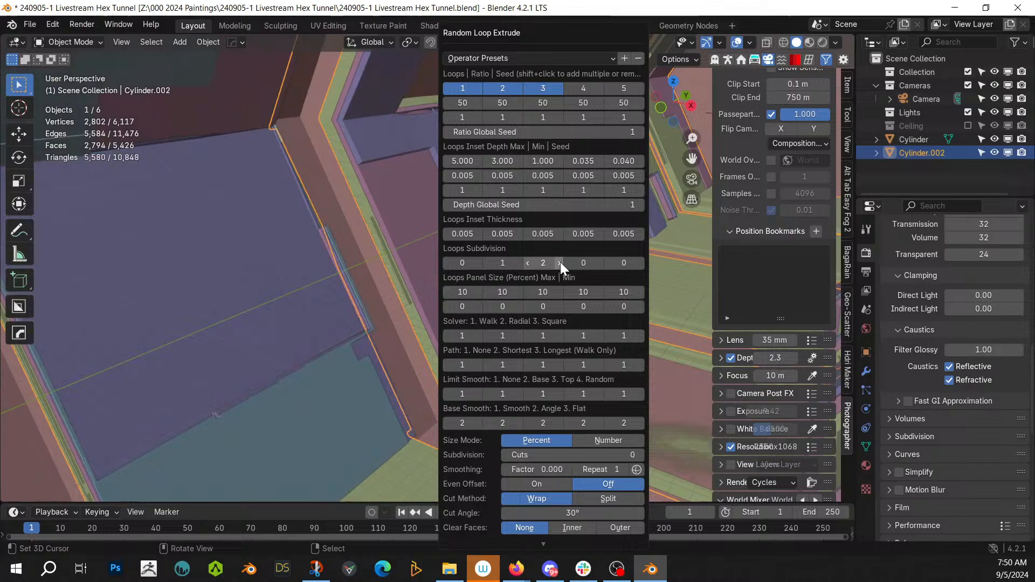
left_click(639, 455)
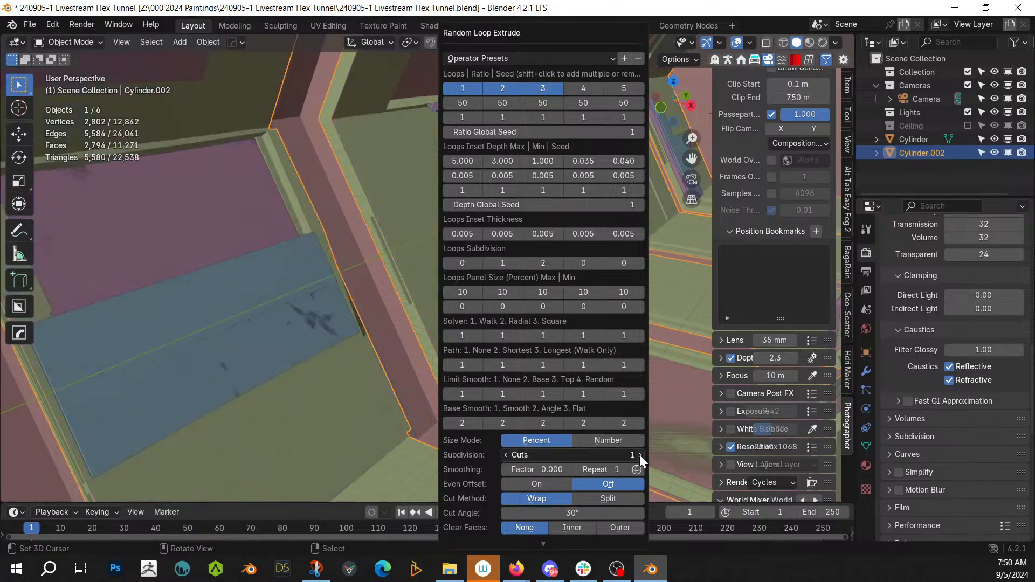
left_click(640, 454)
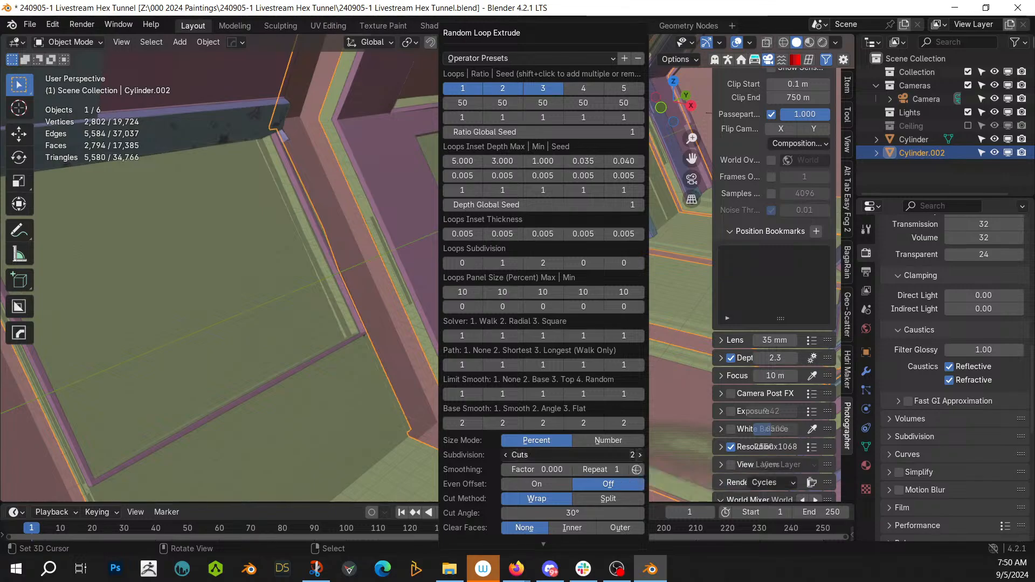
left_click(641, 455)
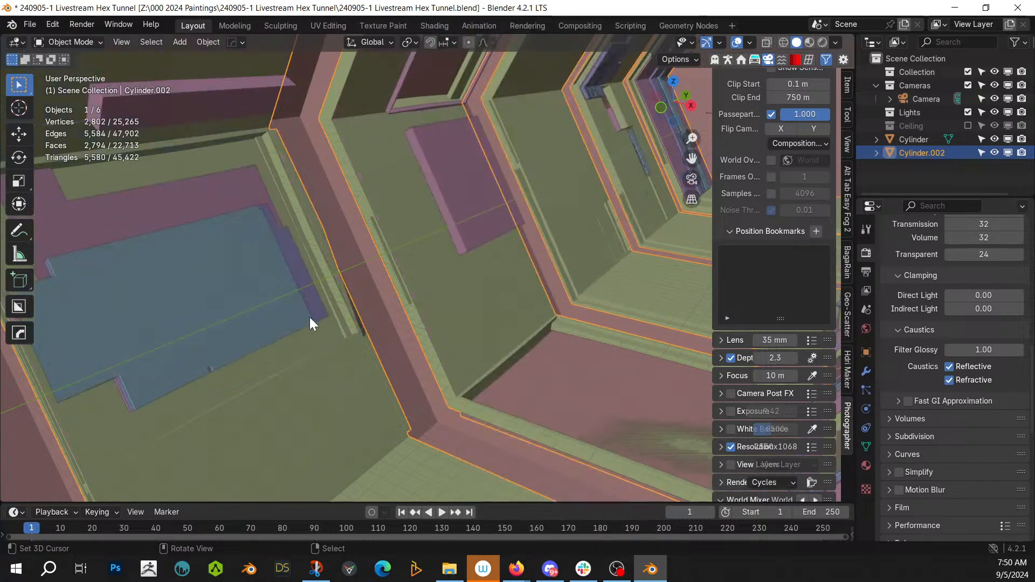
Step: Open the blue top-level wall panels for editing and select the linked faces of one panel, delimited by seam
middle_click_drag(309, 317, 434, 288)
scroll(328, 352, "up", 2)
middle_click_drag(311, 330, 330, 321)
left_click(321, 314)
key("Tab")
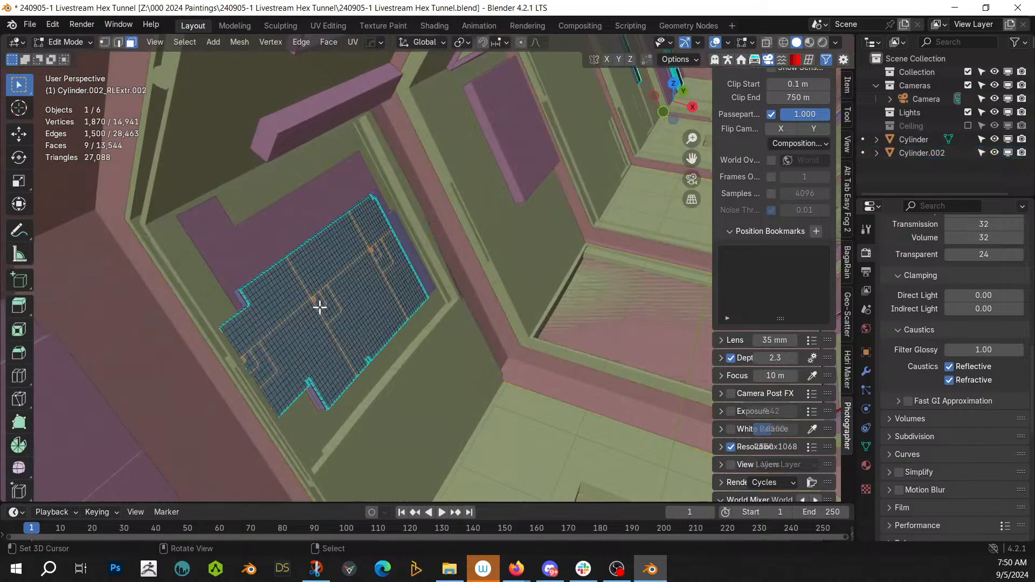
left_click(291, 334)
key("l")
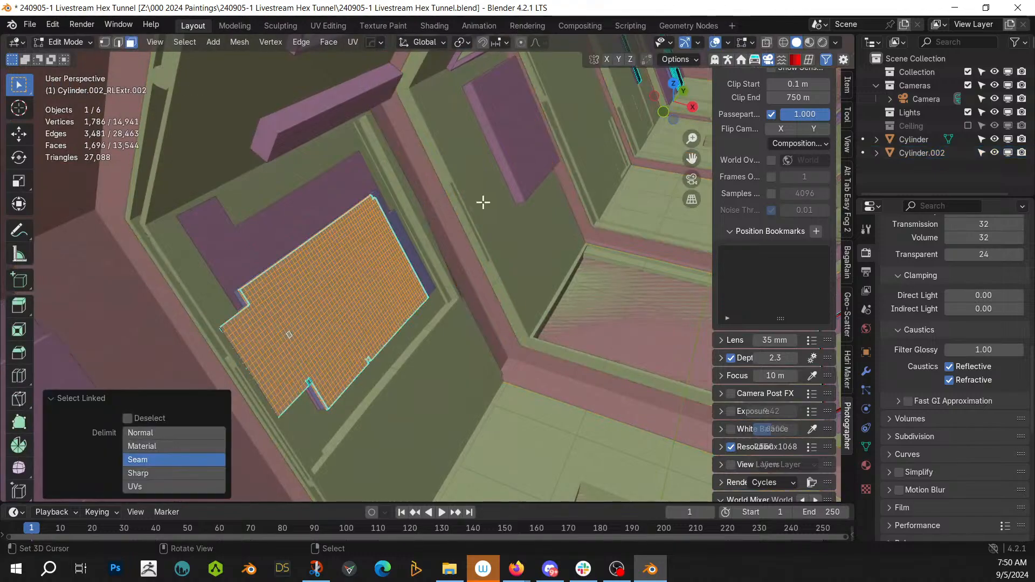
Step: Isolate the panel object in local view and extend the selection to faces with similar normals
middle_click_drag(483, 203, 505, 251)
key("KP_Divide")
scroll(508, 348, "up", 3)
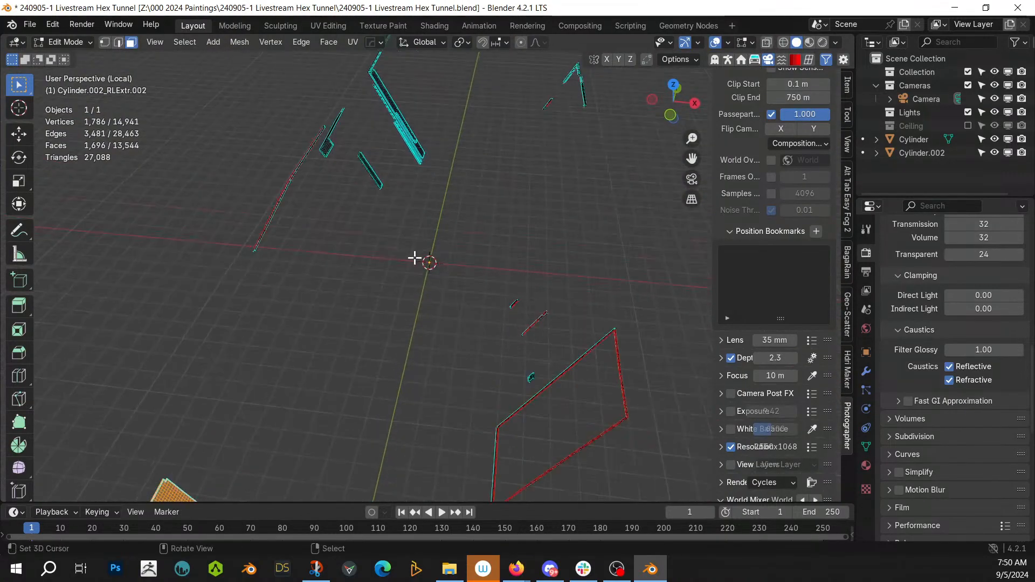
scroll(373, 294, "down", 3)
key("shift+g")
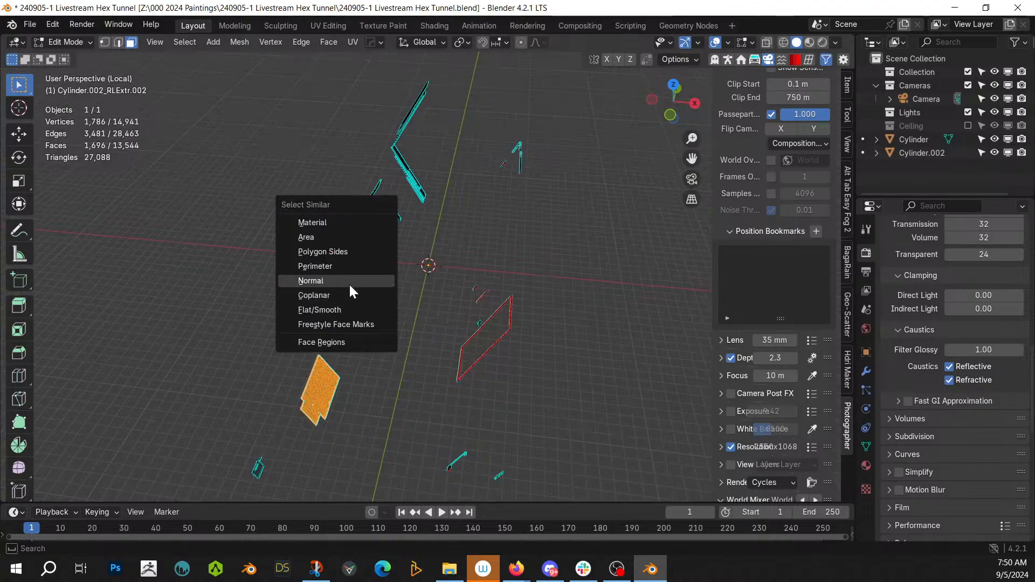
left_click(349, 283)
middle_click_drag(350, 283, 552, 258)
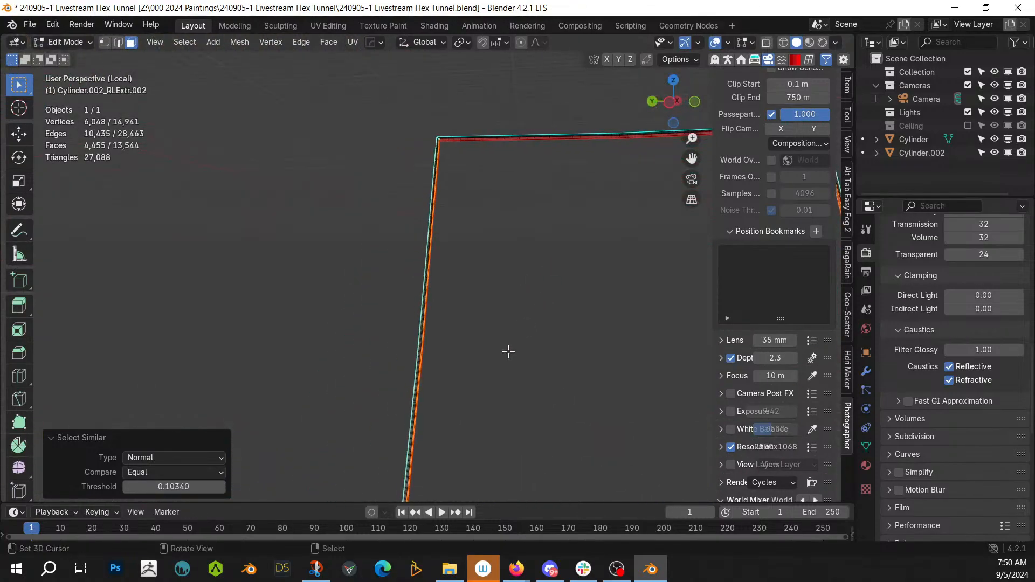
Step: Add a face from an unselected narrow panel strip and select all faces sharing its normal
scroll(508, 351, "up", 5)
scroll(448, 338, "down", 5)
right_click(421, 315, "shift")
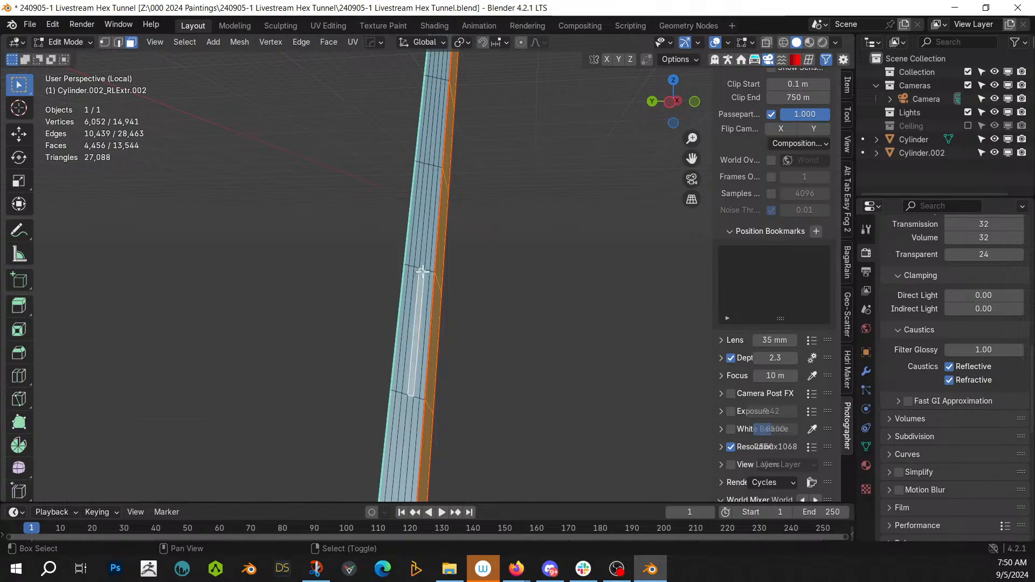
key("shift+g")
left_click(419, 311)
Step: Add a face on another unselected strip and extend the selection to faces with matching normals
middle_click_drag(418, 311, 303, 210)
left_click(179, 183, "shift")
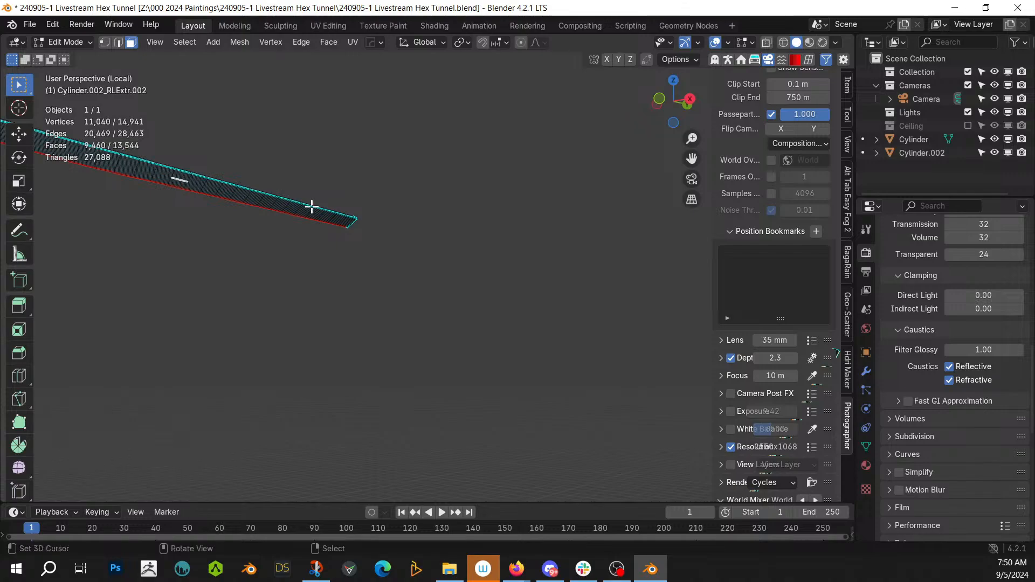
key("shift+g")
left_click(314, 208)
middle_click_drag(314, 208, 208, 148)
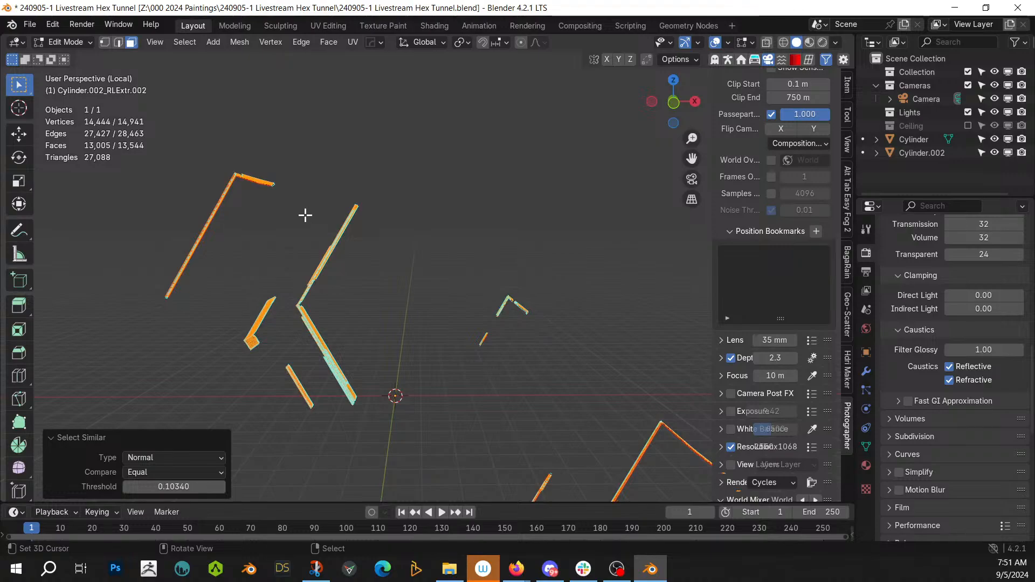
Step: Leave mesh editing and run Random Cells on the isolated panels with a 5% pool size and increased subdivision cuts
key("Tab")
key("shift+alt+x")
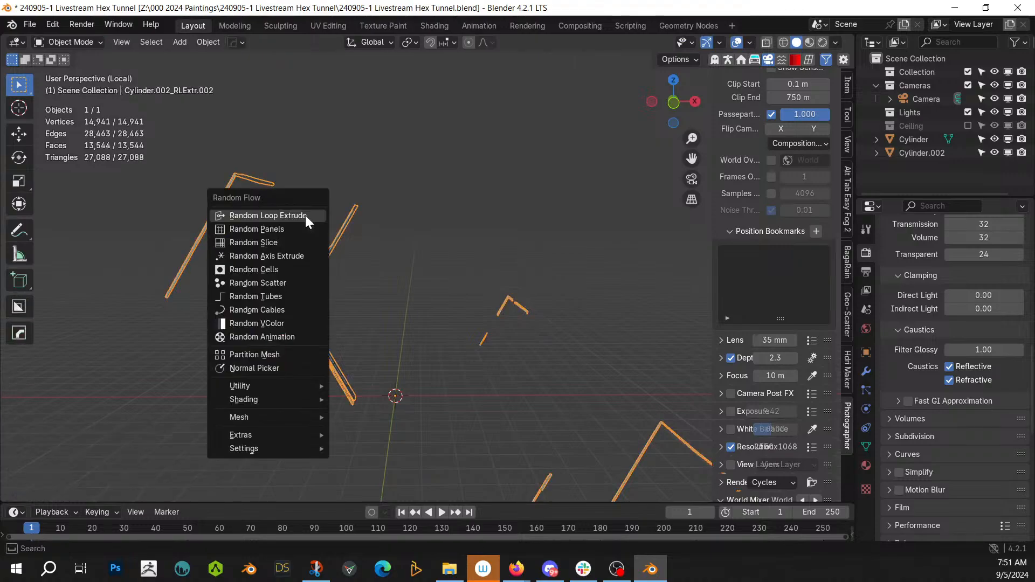
left_click(283, 270)
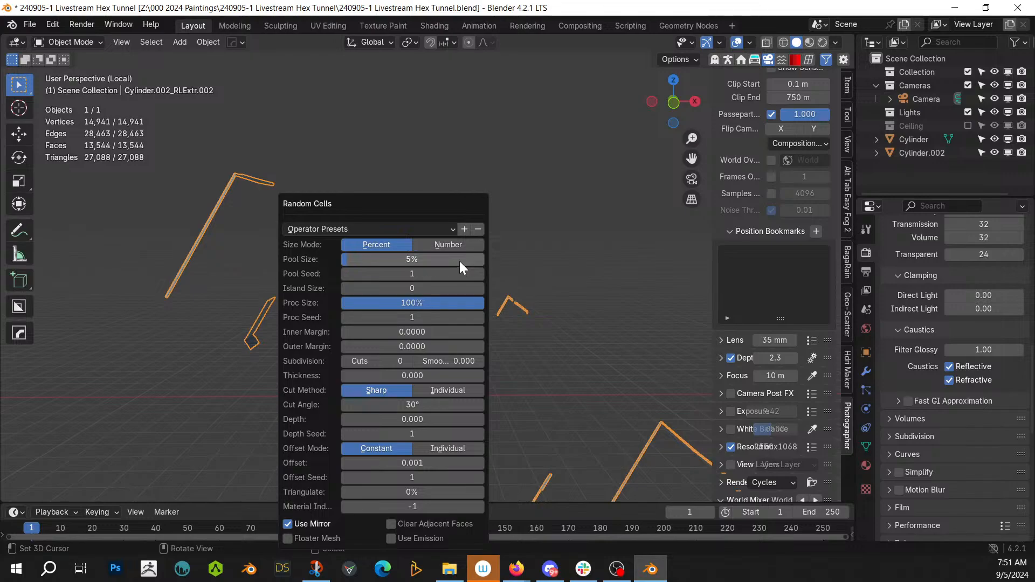
left_click(406, 361)
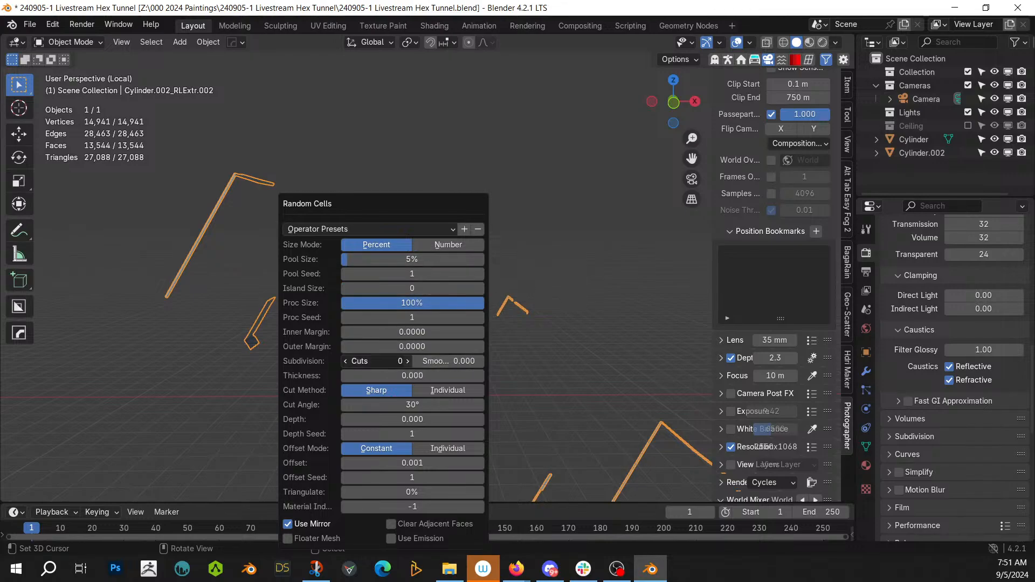
left_click(406, 361)
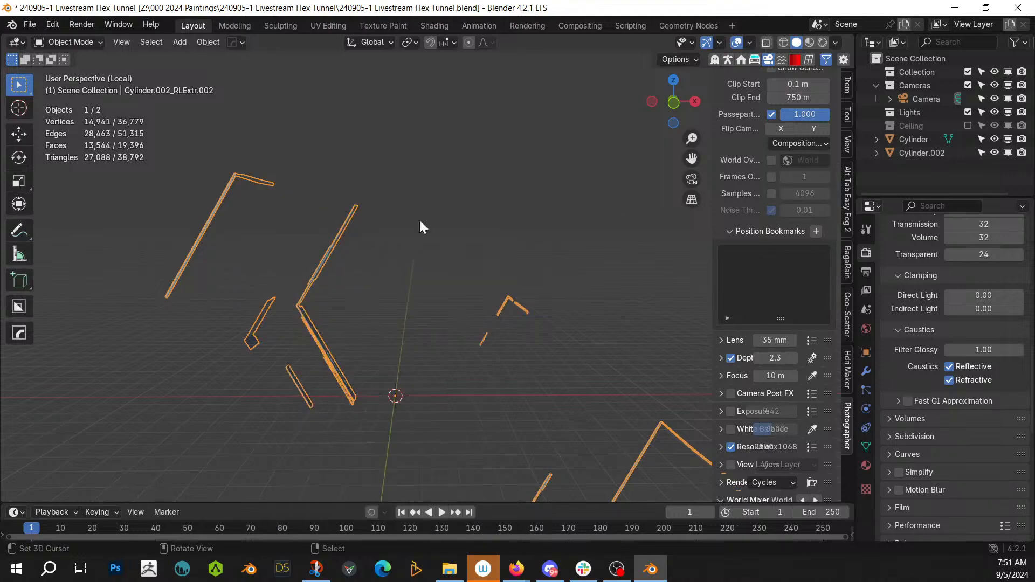
Step: Select the generated cells object beneath its parent panel object and extrude all its faces along normals by about 2.6 m
key("KP_Decimal")
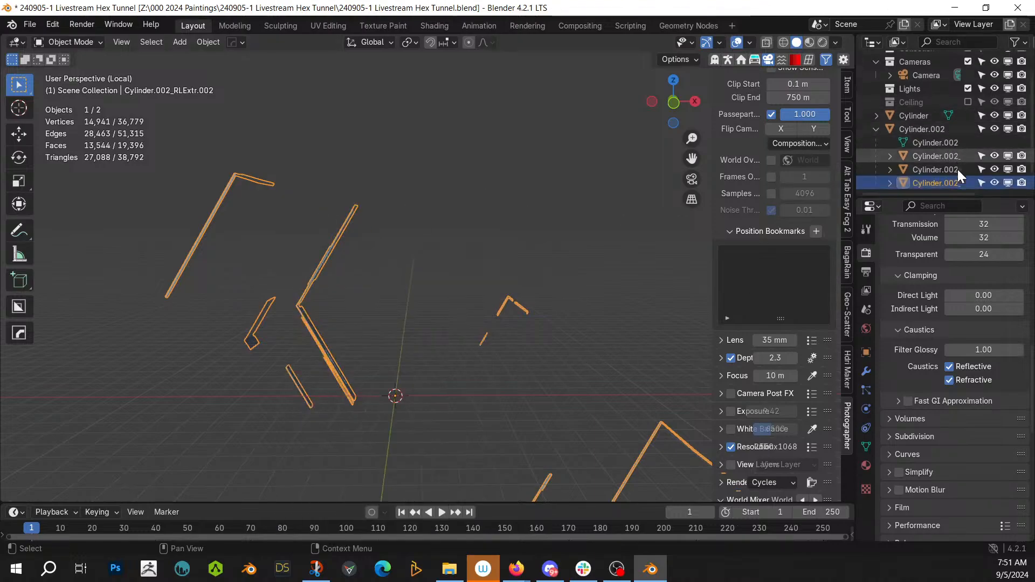
scroll(895, 183, "down", 2)
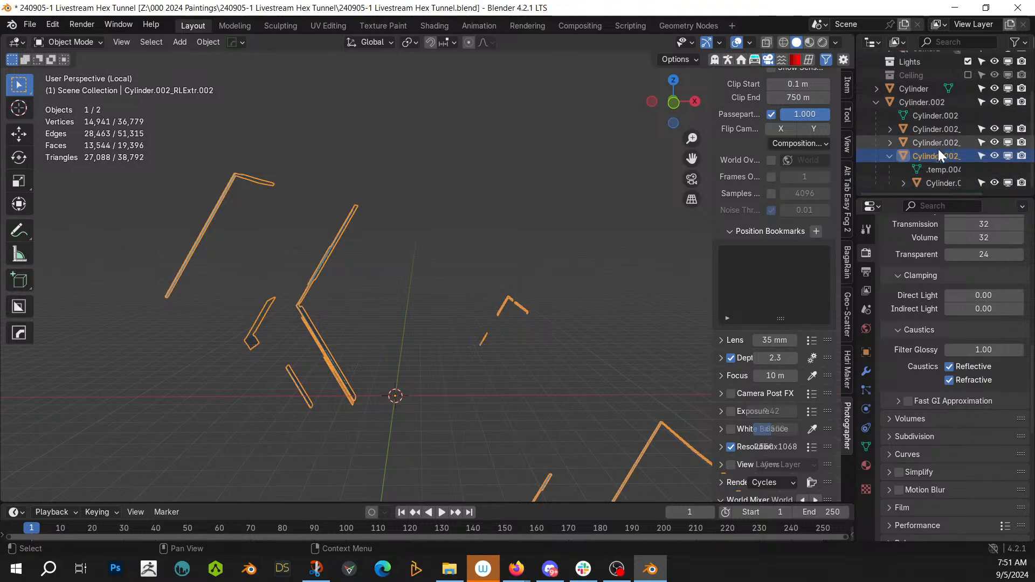
left_click(946, 182)
middle_click_drag(445, 273, 364, 297)
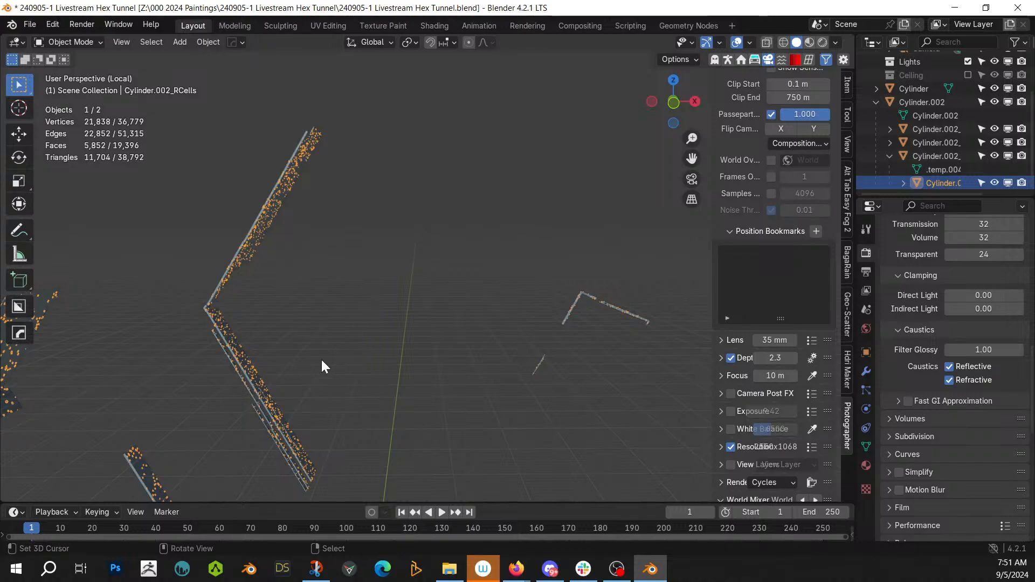
key("Tab")
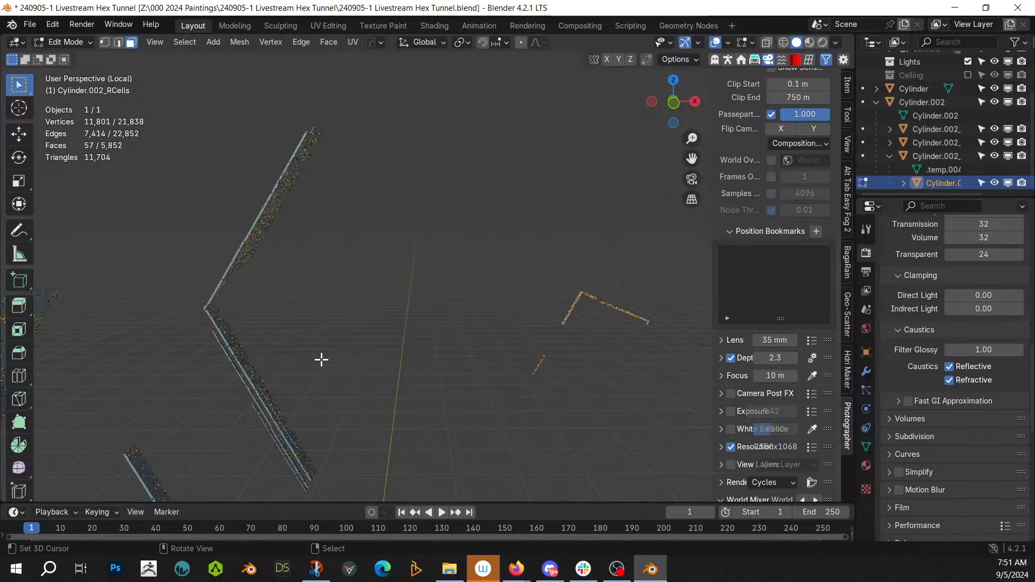
key("a")
key("alt+e")
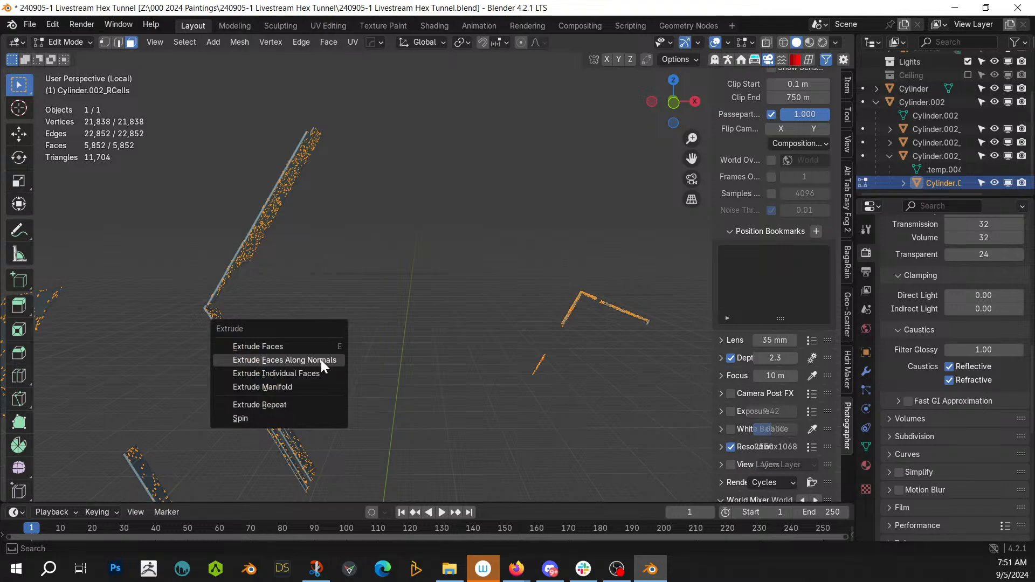
left_click(321, 360)
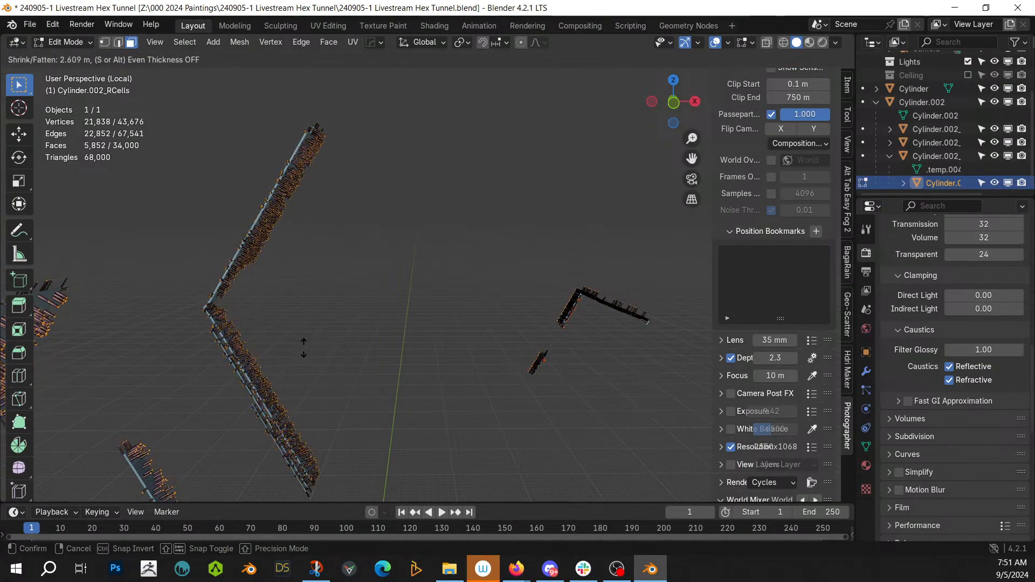
left_click(304, 348)
middle_click_drag(323, 342, 277, 342)
key("Tab")
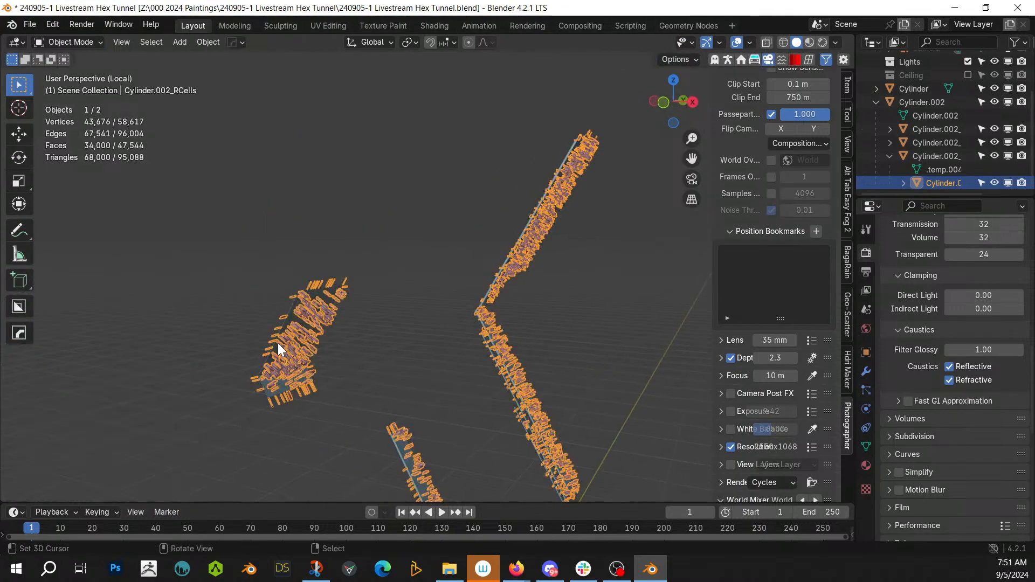
Step: Leave the isolated view and look at the extruded cells through the scene camera
key("KP_Divide")
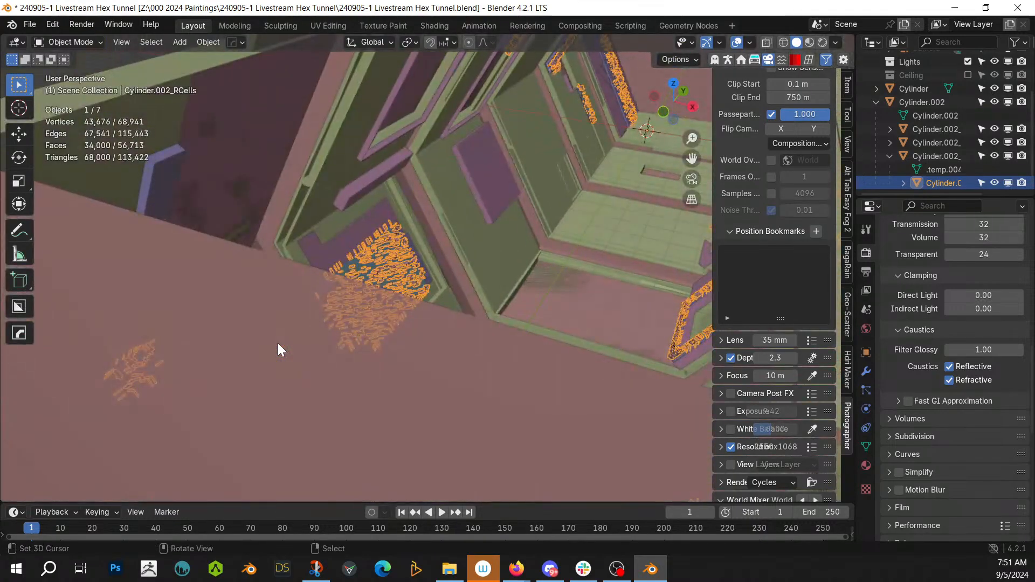
key("KP_0")
scroll(277, 343, "up", 4)
right_click(441, 290)
scroll(376, 352, "up", 2)
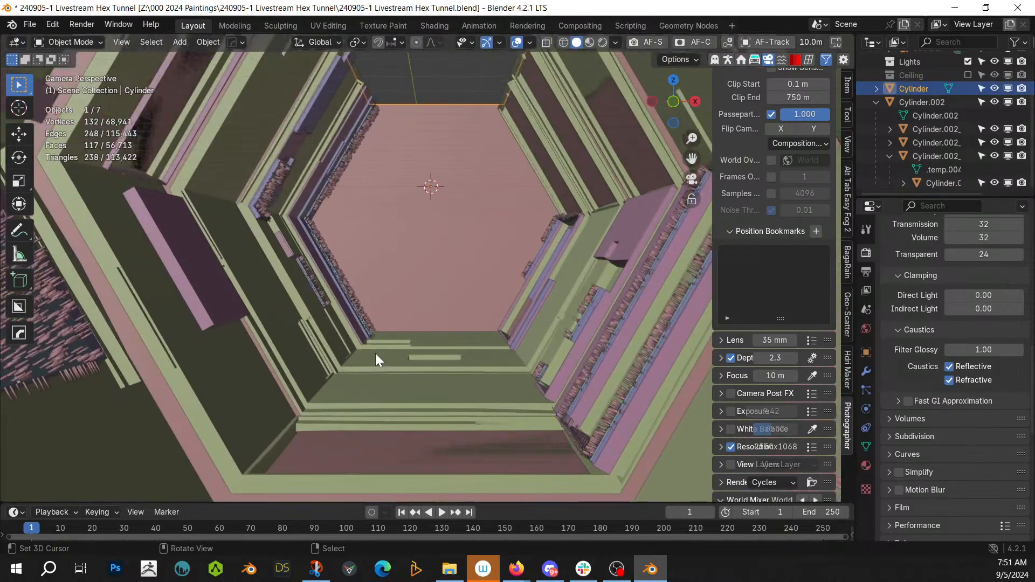
middle_click_drag(375, 353, 276, 335)
scroll(272, 331, "up", 3)
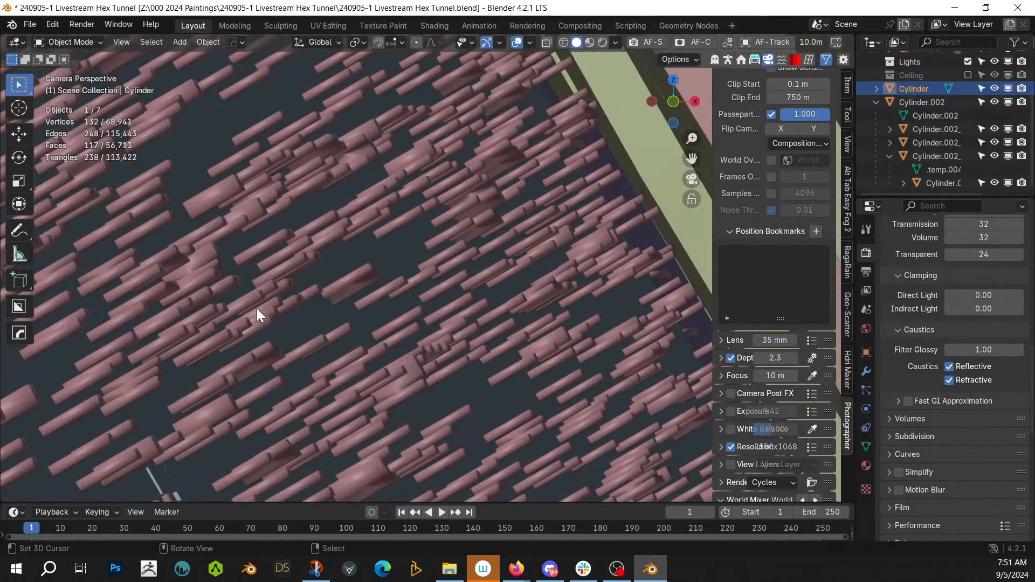
Step: Sharpen the extruded cells object using Ssharp with 30° sharpness and a 60° smooth angle
right_click(257, 308)
key("q")
left_click(251, 309)
scroll(252, 309, "down", 4)
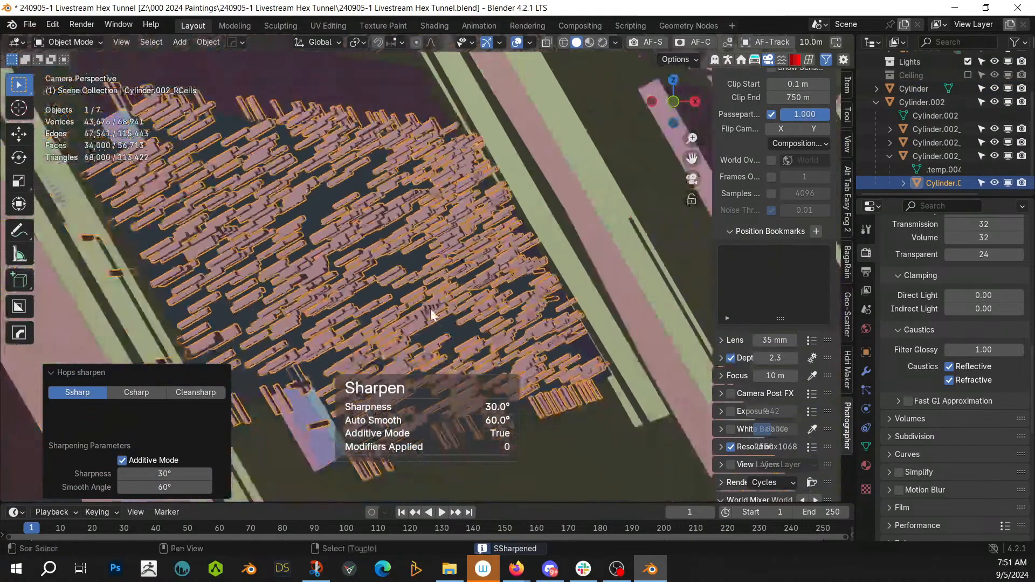
Step: Open the purple raised wall panel's object for mesh editing
middle_click_drag(431, 316, 200, 314)
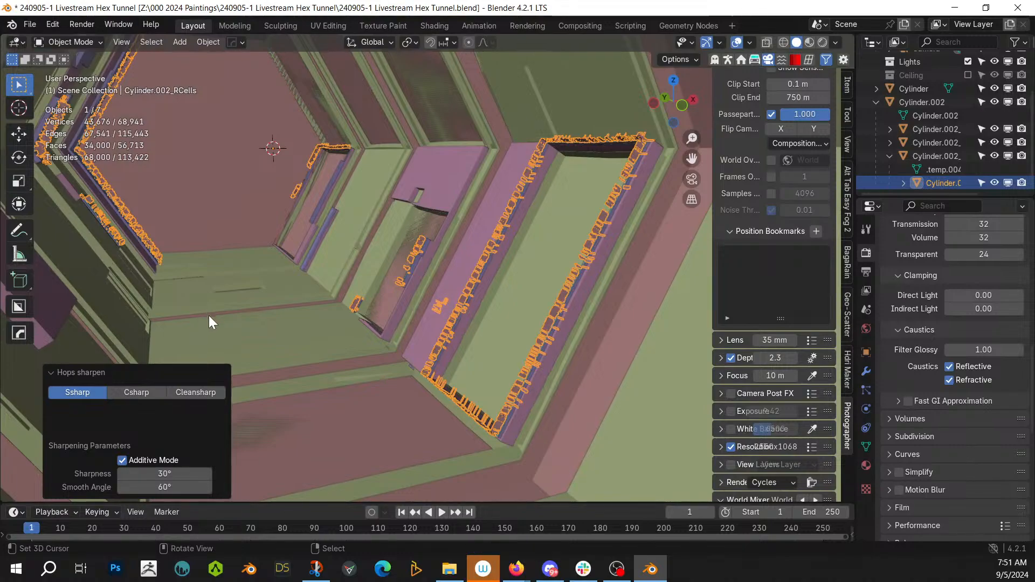
middle_click_drag(209, 316, 409, 340)
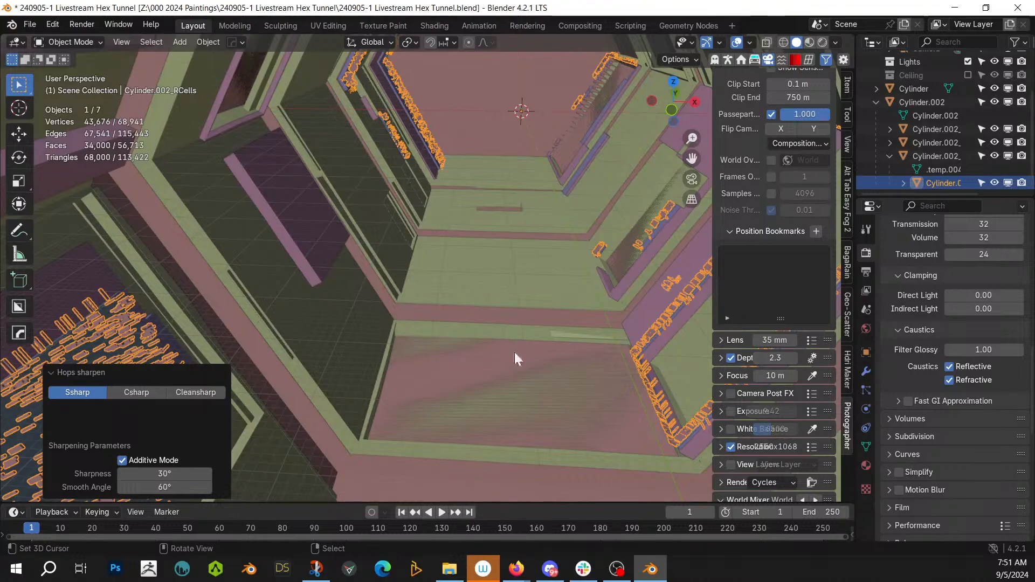
middle_click_drag(515, 353, 582, 375)
left_click(416, 231)
key("Tab")
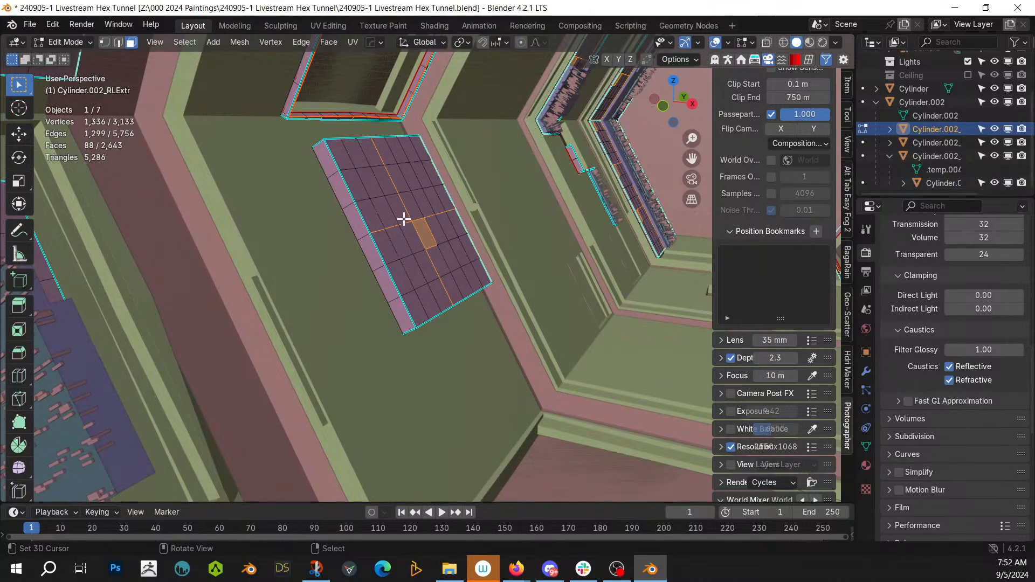
key("c")
left_click_drag(391, 190, 377, 182)
right_click(417, 226)
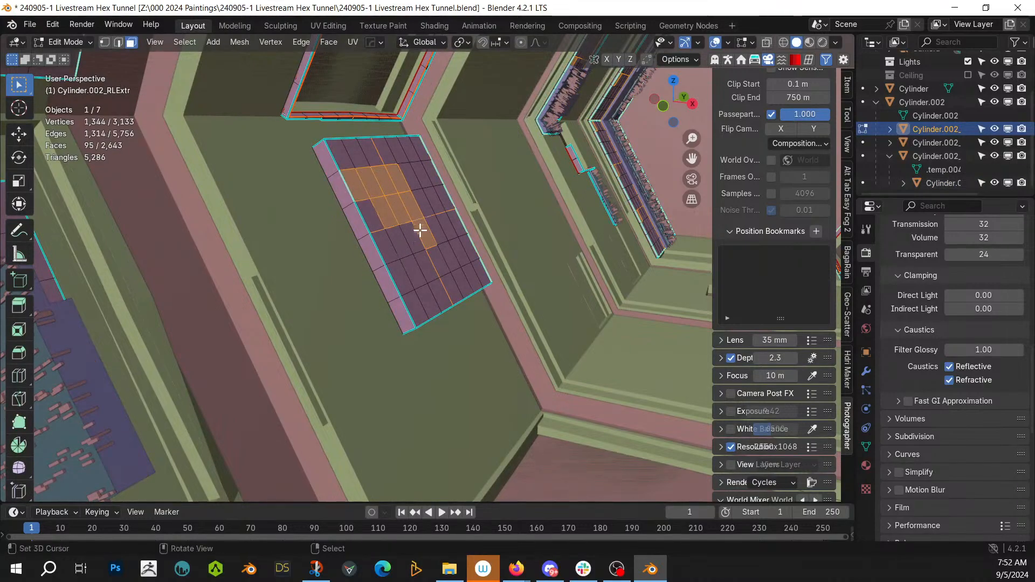
left_click(417, 309)
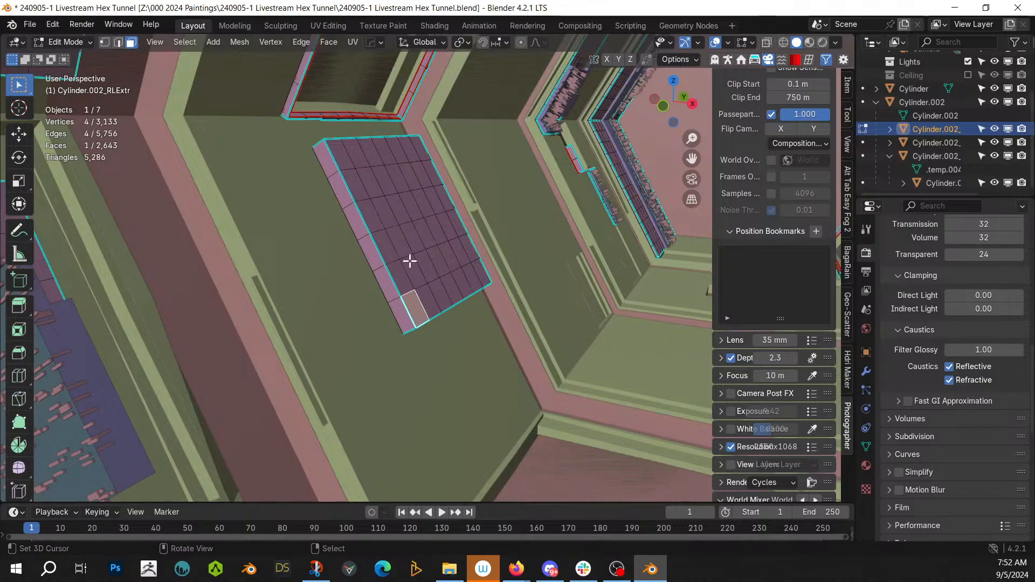
right_click(348, 159, "ctrl")
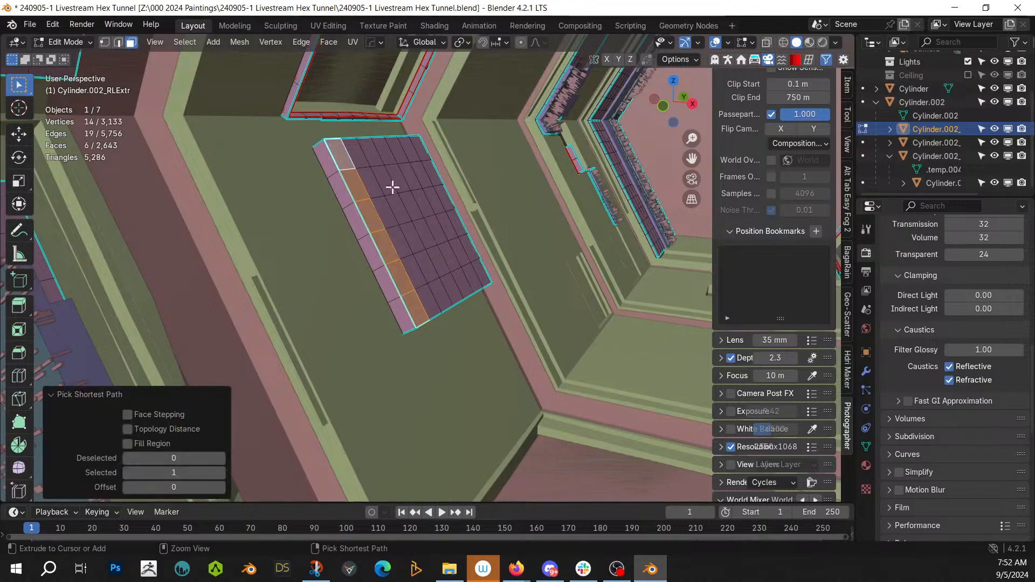
Step: Select seven scattered square faces across the front of the purple raised wall panel
right_click(343, 161)
right_click(417, 312, "shift")
right_click(412, 237, "shift")
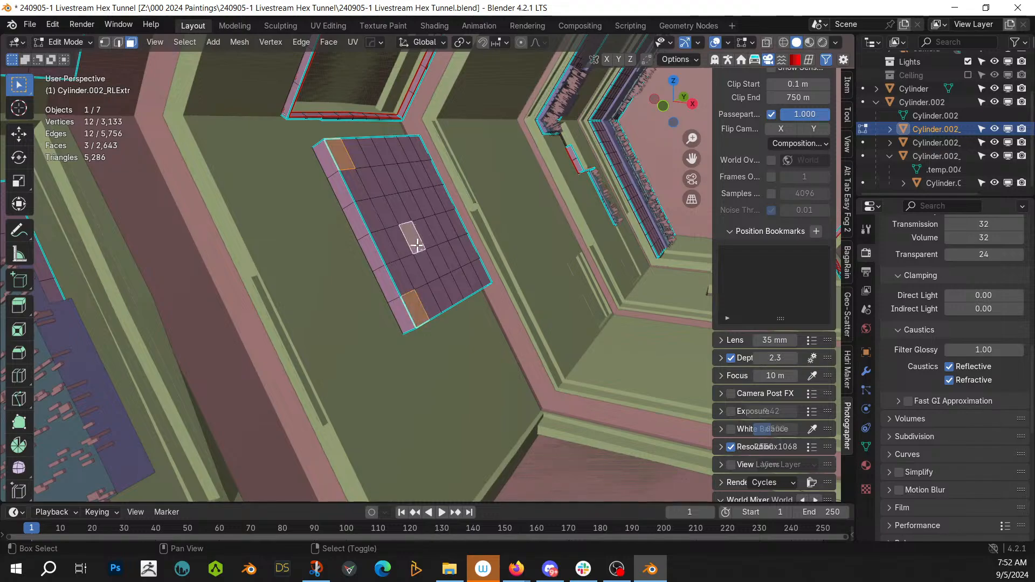
right_click(386, 158, "shift")
right_click(443, 215, "shift")
right_click(456, 271, "shift")
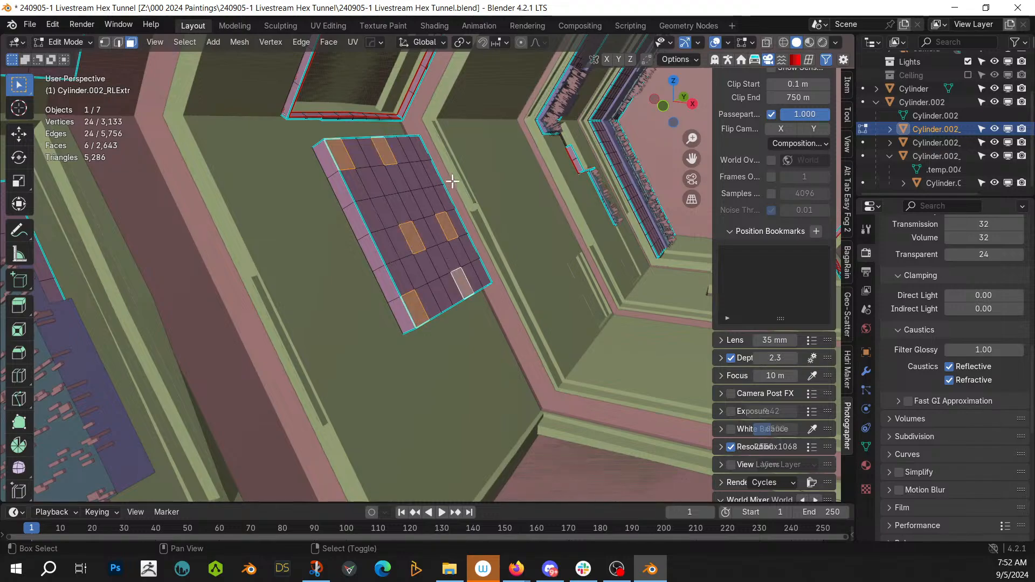
right_click(419, 151, "shift")
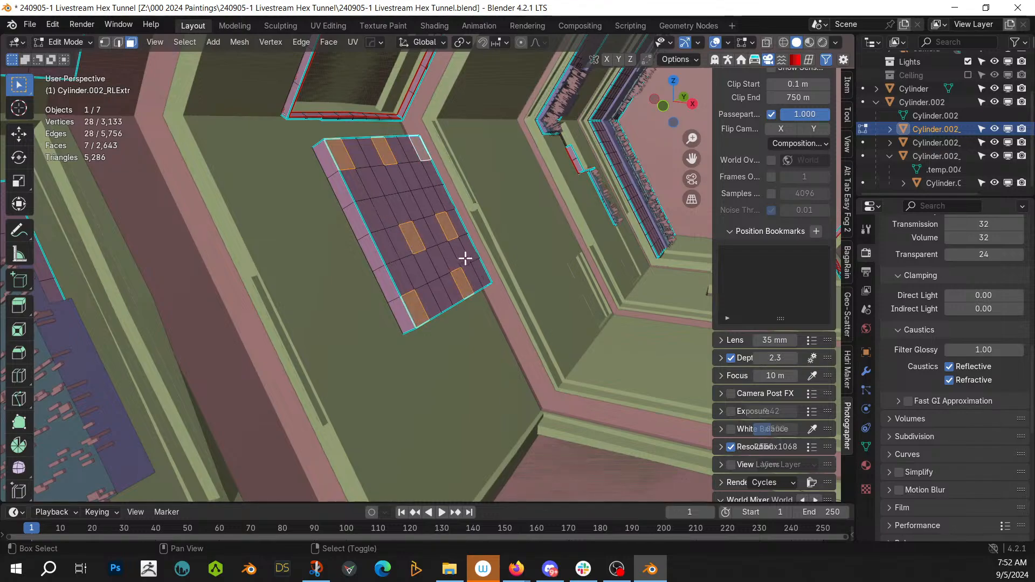
Step: Try extruding the seven faces along their normal by about 18.2 m as single long blocks, and undo the extrusion
key("e")
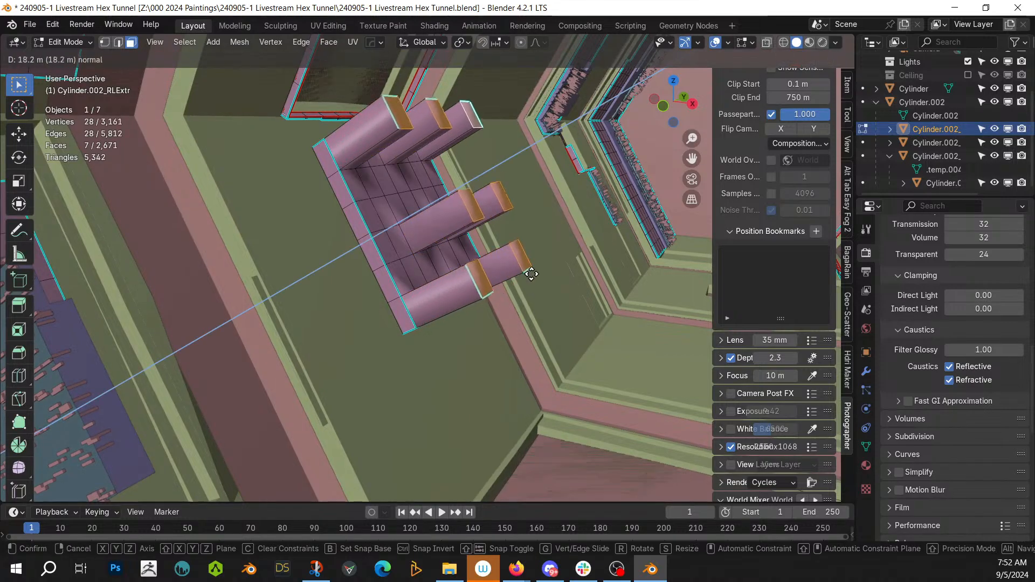
left_click(506, 273)
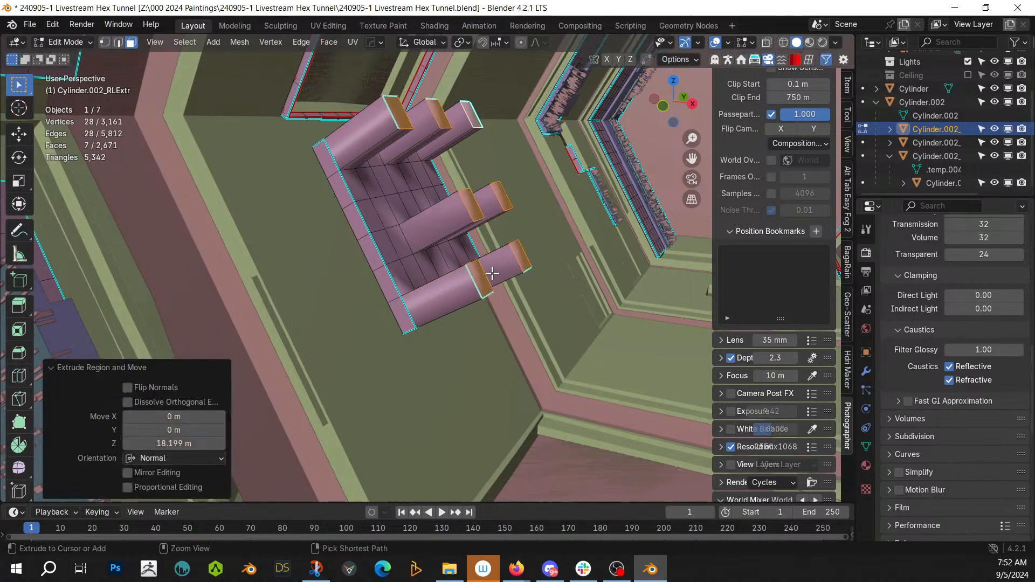
key("ctrl+KP_Add")
key("Tab")
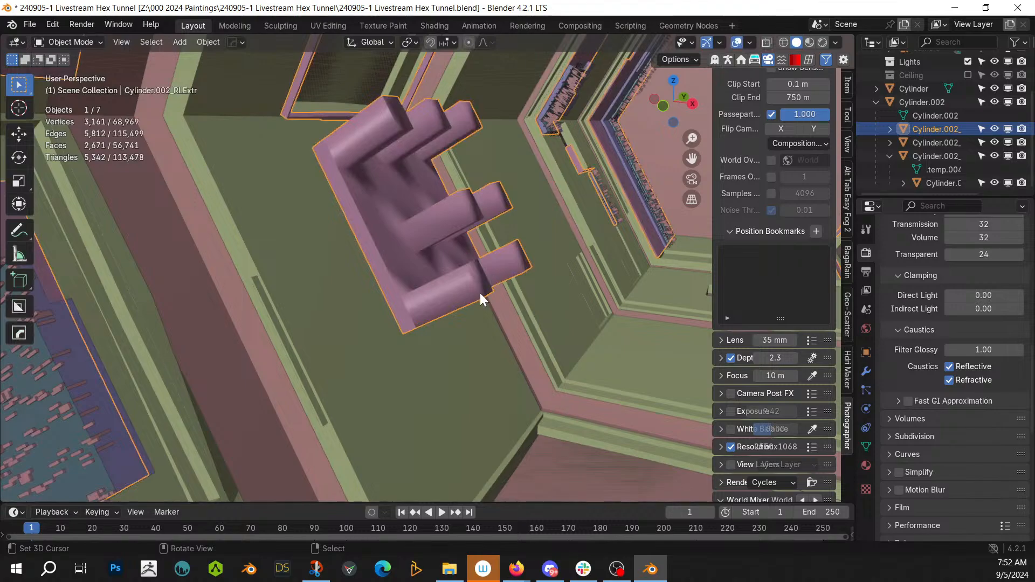
key("shift+q")
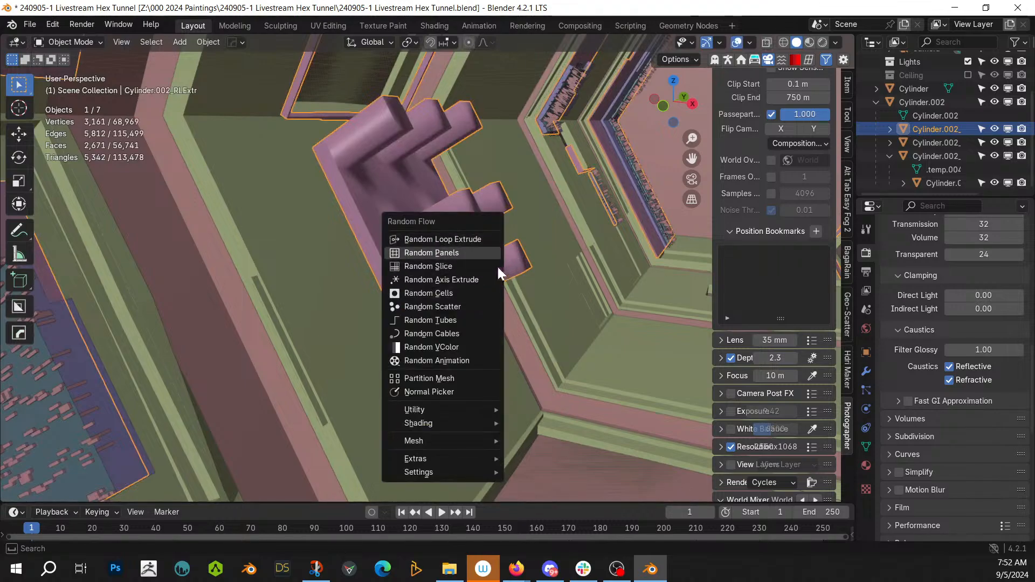
key("Tab")
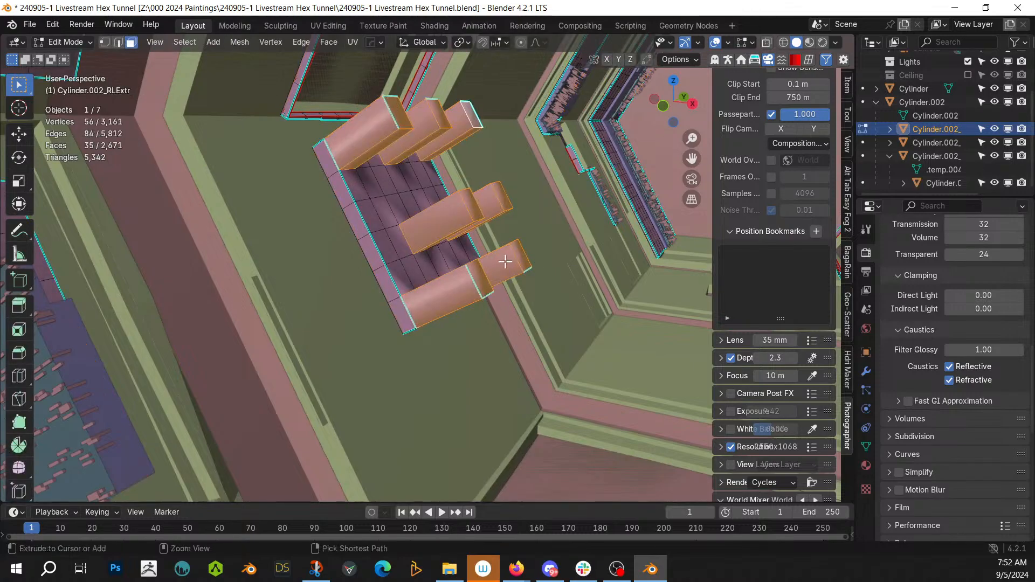
key("ctrl+z")
key("ctrl+z")
Step: Extrude the seven faces about 5.15 m along their normal and repeat the same extrusion three more times
key("e")
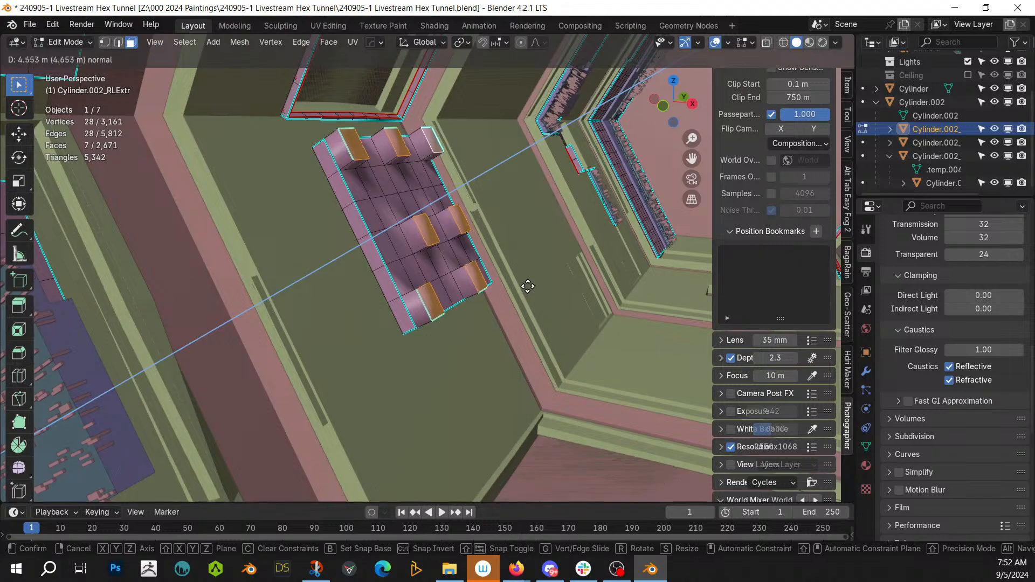
left_click(526, 289)
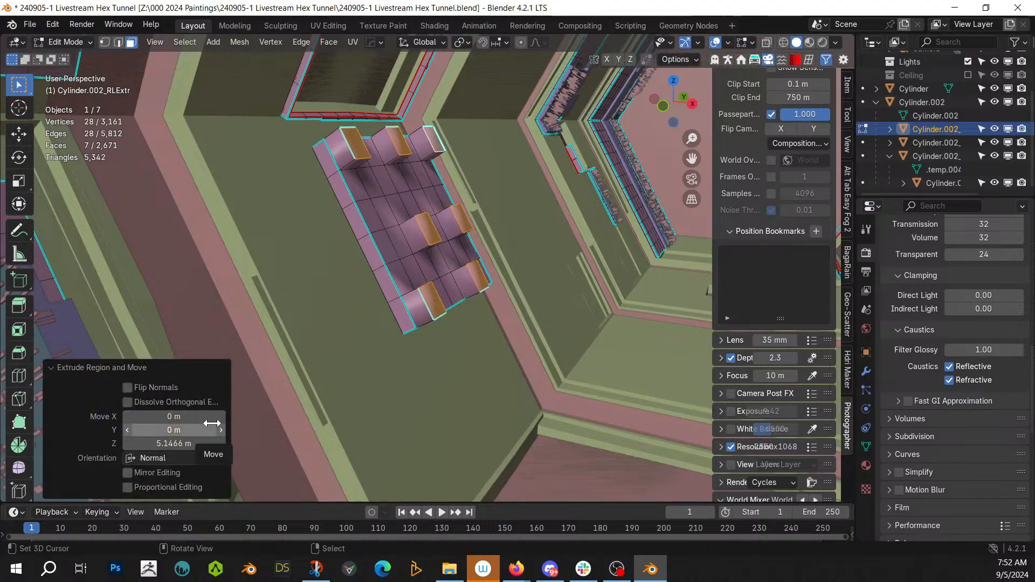
key("shift+r")
key("shift+r")
key("shift+r")
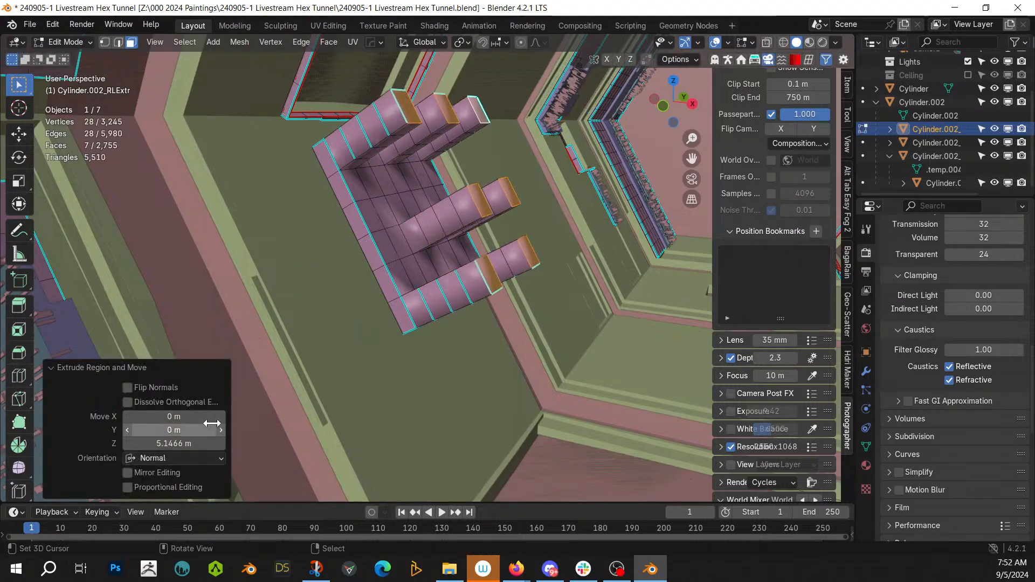
Step: Extrude the end faces of the near central column and the middle upper column by a further 5 m
left_click(481, 197)
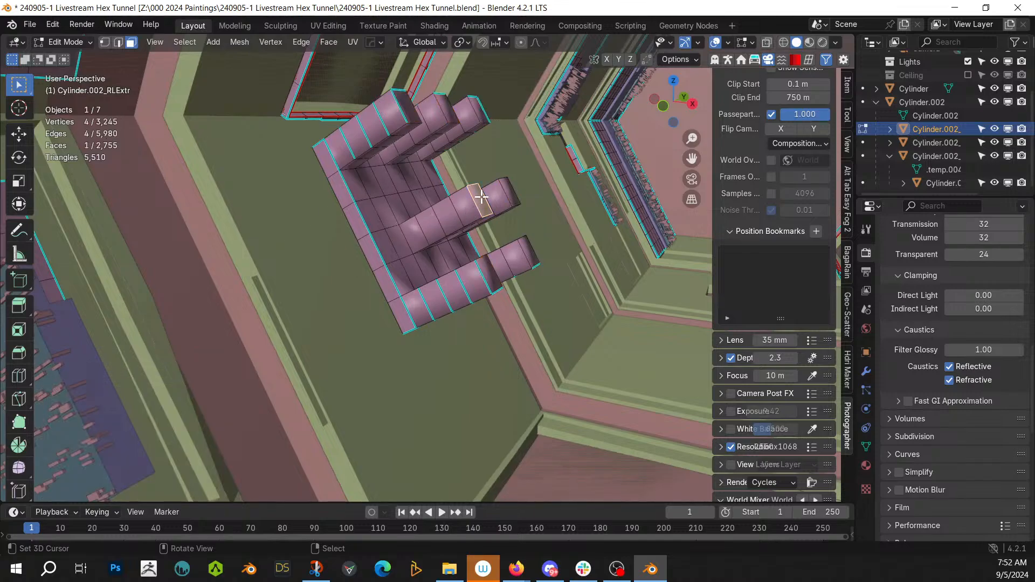
left_click(456, 114, "shift")
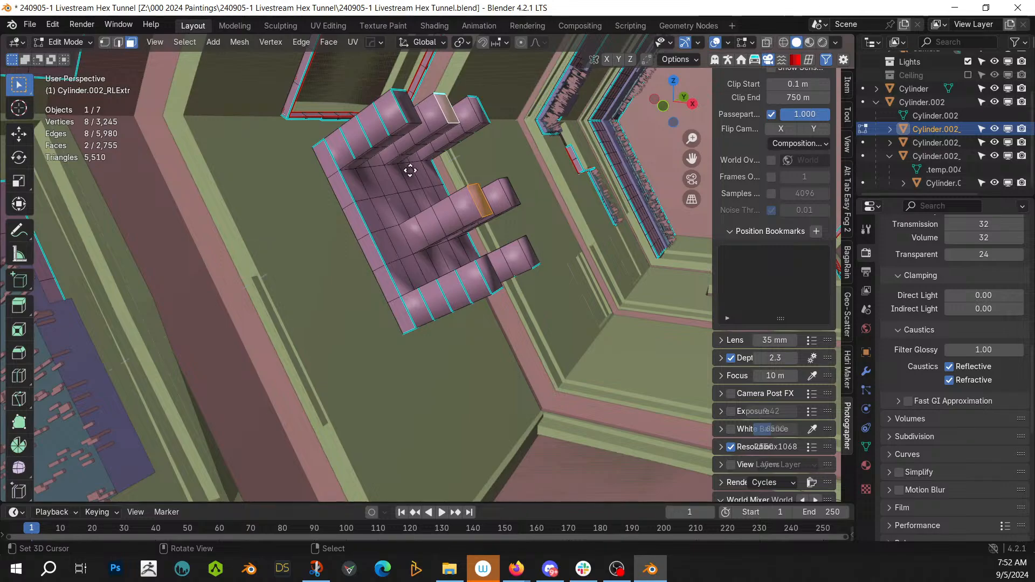
type("e5")
key("Return")
Step: Add four more column end faces to the selection and grow it four times to cover the columns and adjoining panel faces
middle_click_drag(411, 169, 462, 199)
left_click(524, 242, "shift")
left_click(582, 219, "shift")
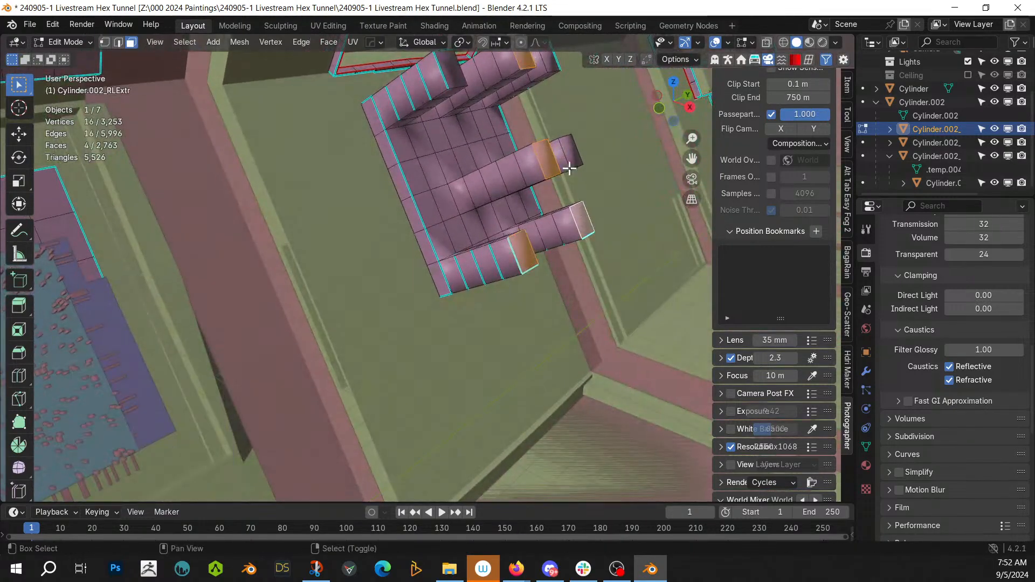
left_click(570, 155, "shift")
middle_click_drag(570, 155, 504, 190)
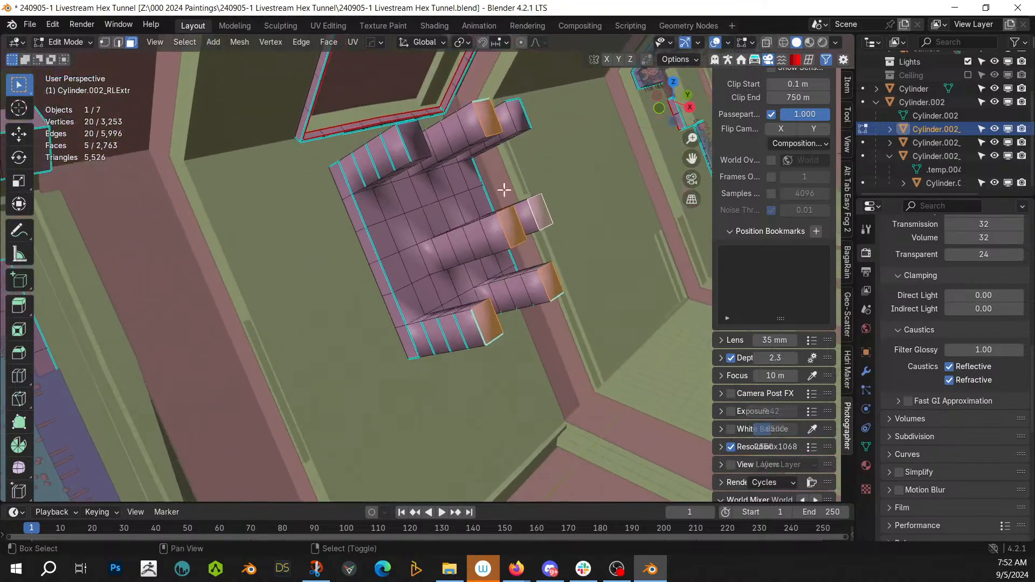
left_click(407, 137, "shift")
key("ctrl+KP_Add")
key("ctrl+KP_Add")
key("ctrl+KP_Add")
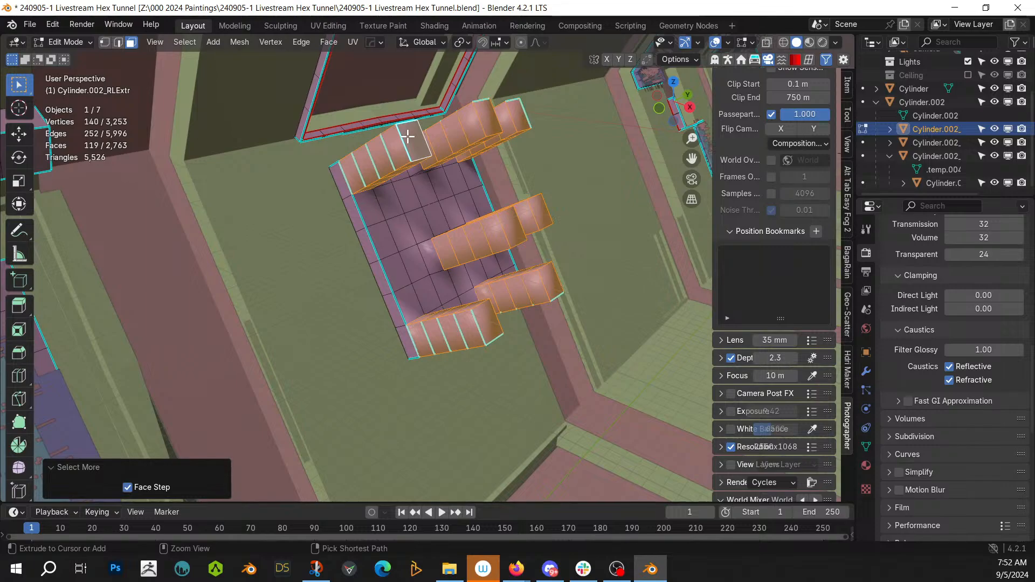
key("ctrl+KP_Add")
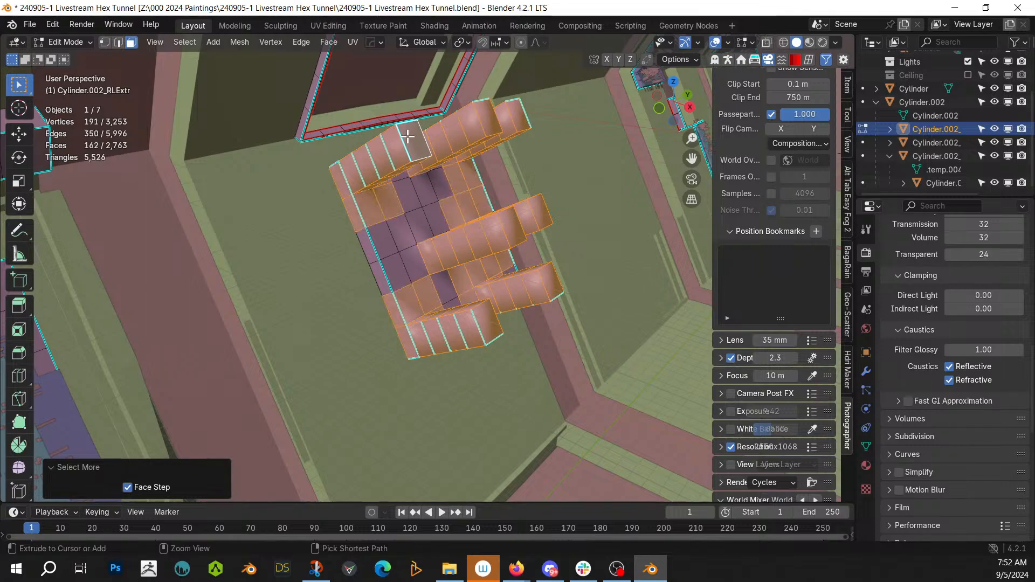
Step: Leave mesh editing and apply Random Flow's Plate Insets to the selected columns, changing the plating seed
middle_click_drag(402, 253, 443, 235)
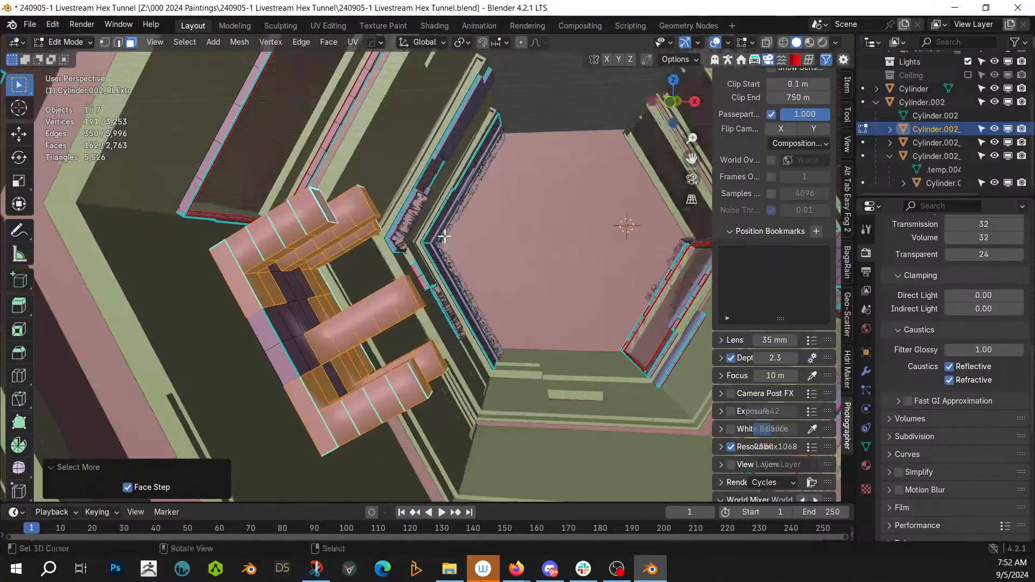
key("Tab")
key("ctrl+alt+w")
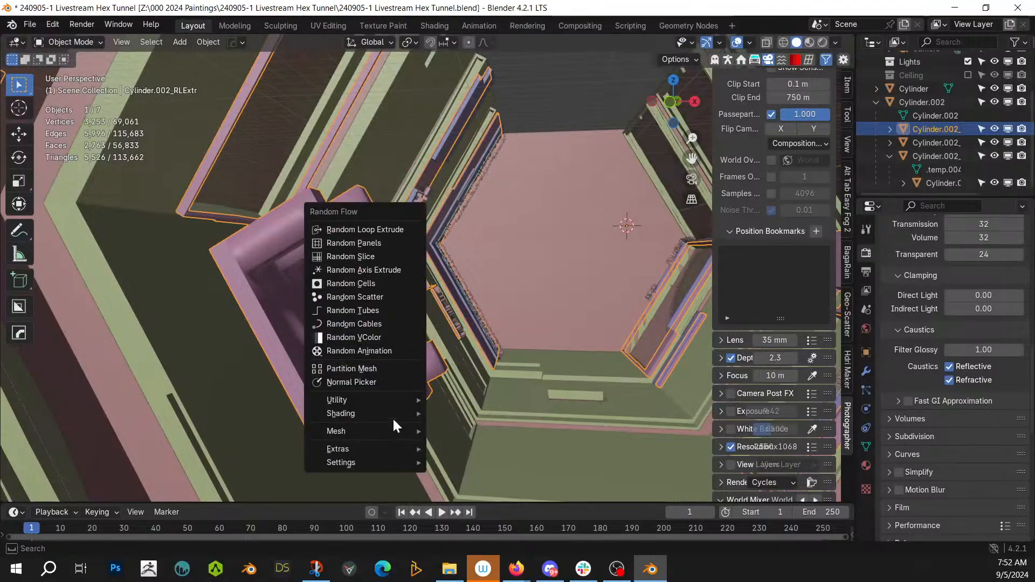
mouse_move(382, 399)
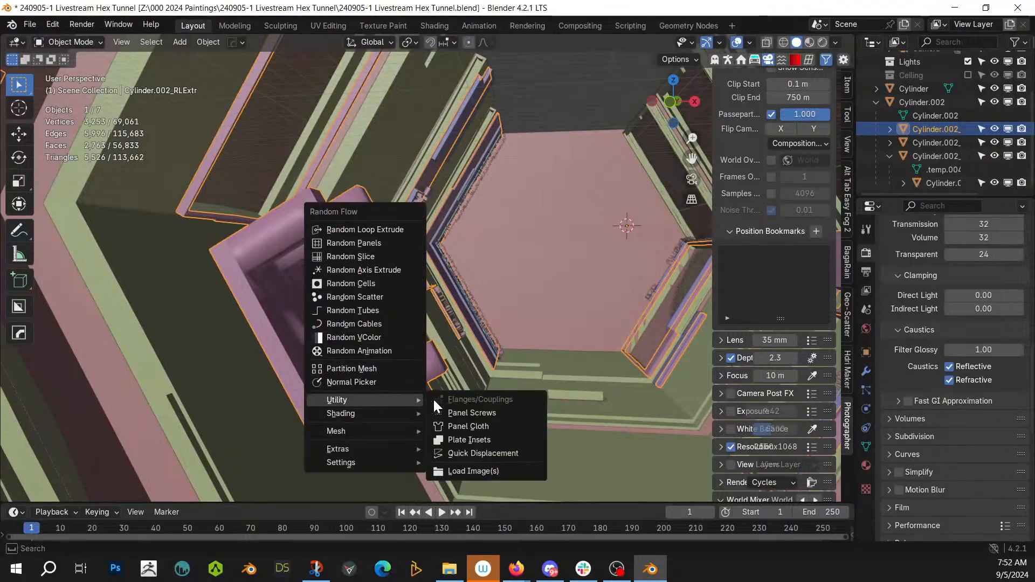
left_click(497, 439)
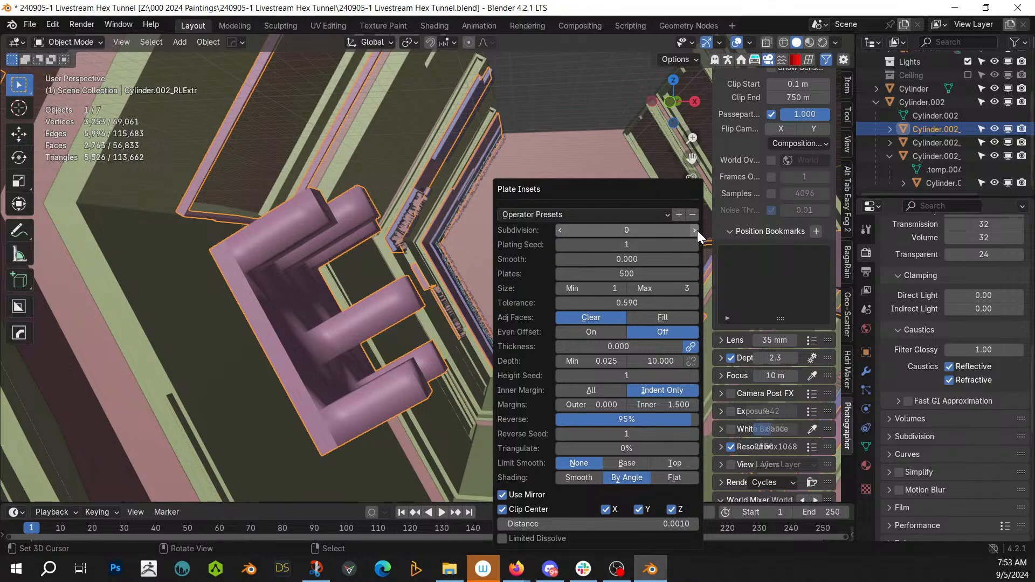
left_click(695, 245)
middle_click_drag(695, 245, 387, 354)
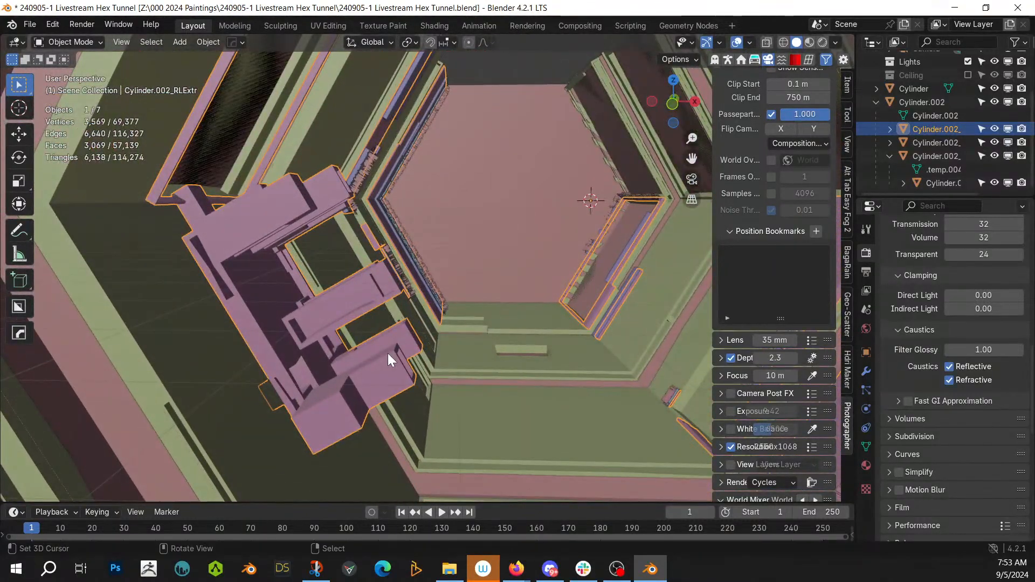
Step: Return to the scene camera view and open the main green tunnel object for mesh editing
key("KP_0")
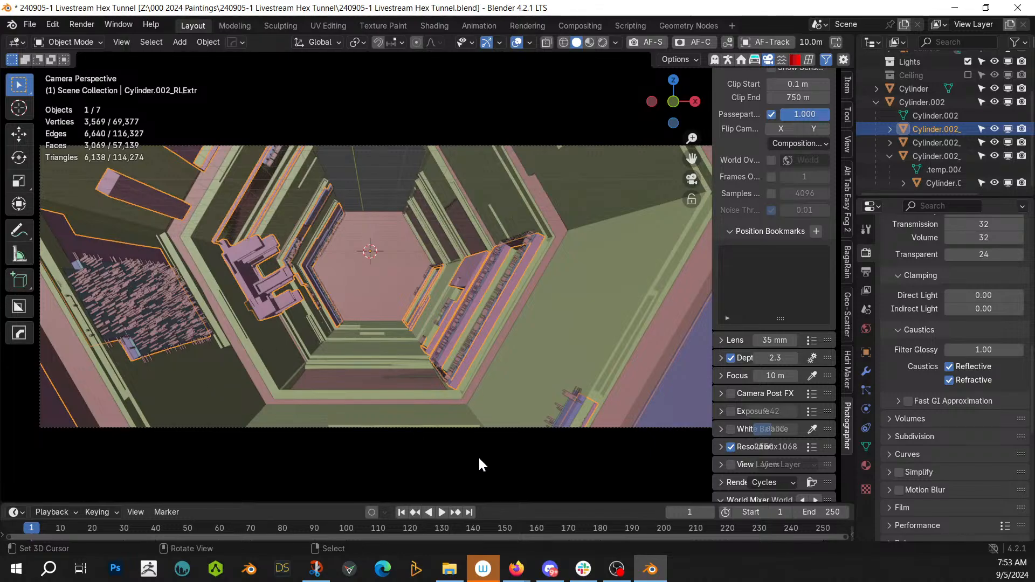
middle_click_drag(428, 326, 345, 327, "shift")
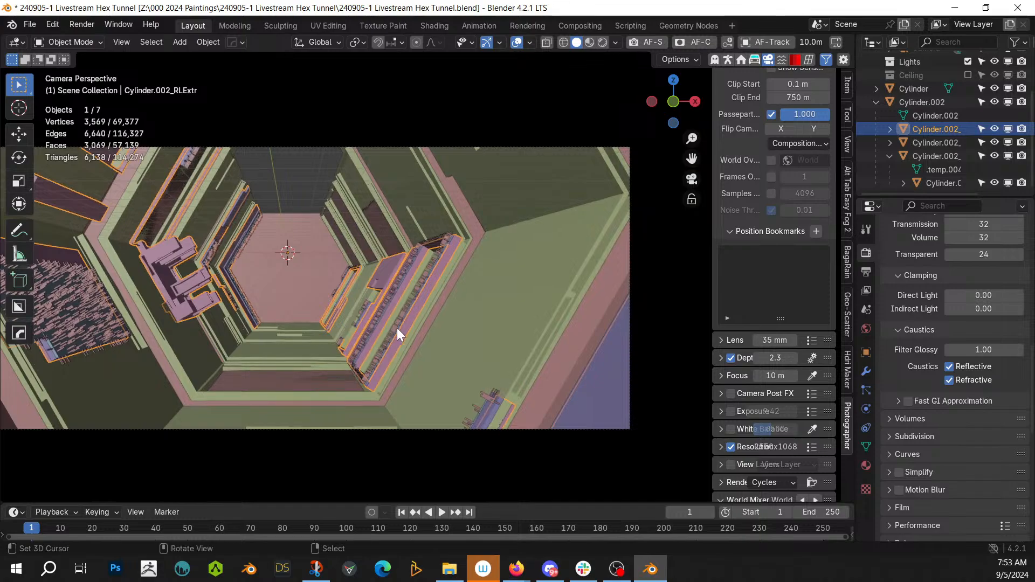
left_click(519, 343)
key("Tab")
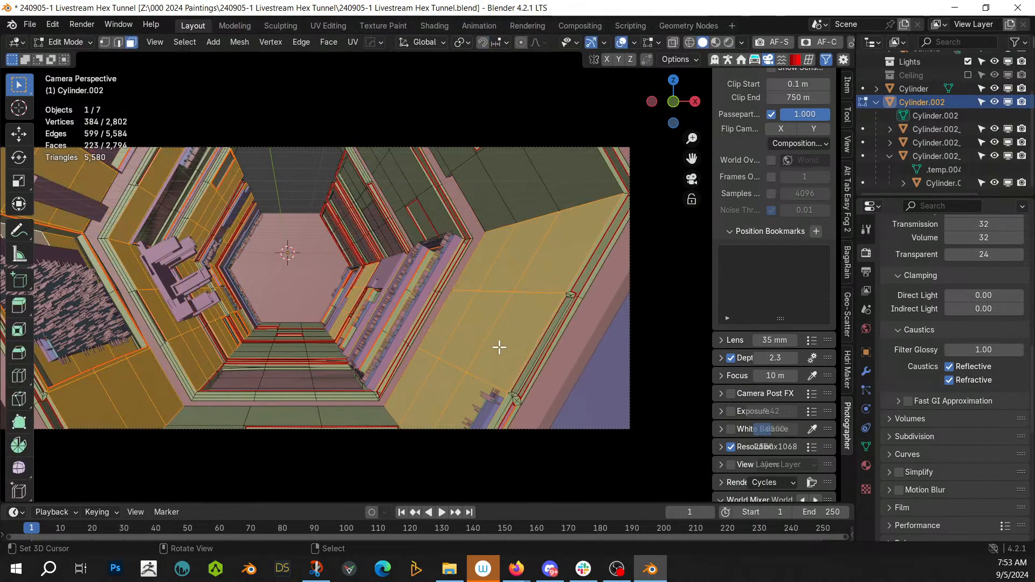
Step: Select three separate faces on the large near right wall, two at its upper end and one lower, and inset them about 3.5 m
left_click(500, 348)
left_click(434, 380, "shift")
left_click(413, 371, "shift")
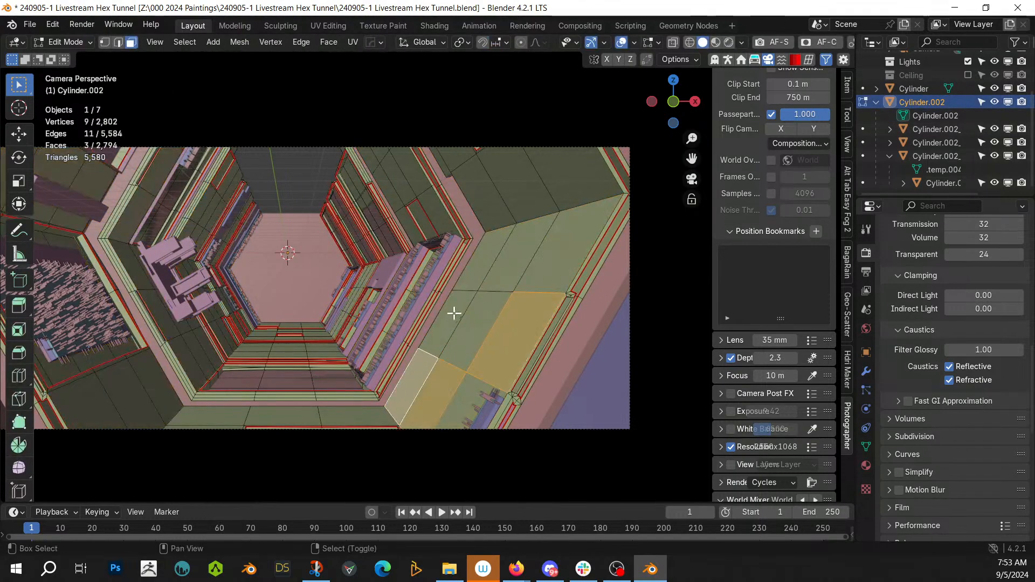
left_click(480, 264, "shift")
left_click(546, 266, "shift")
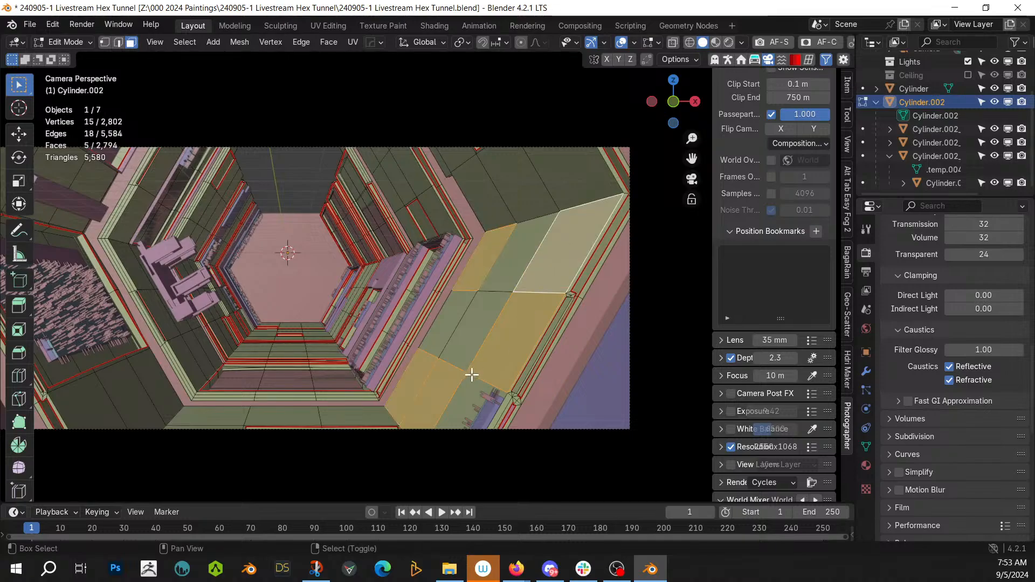
left_click(439, 390, "shift")
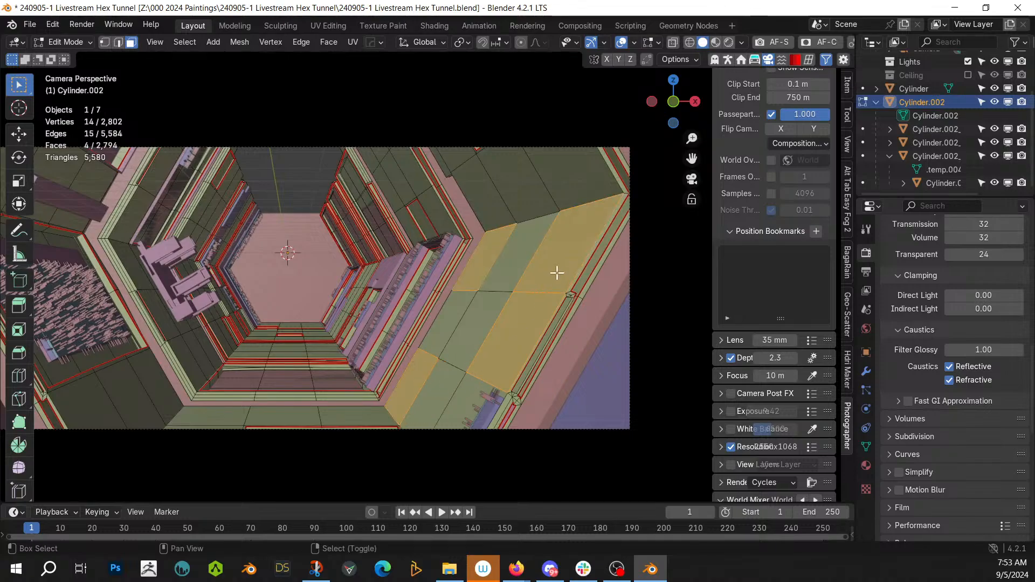
left_click(531, 322, "shift")
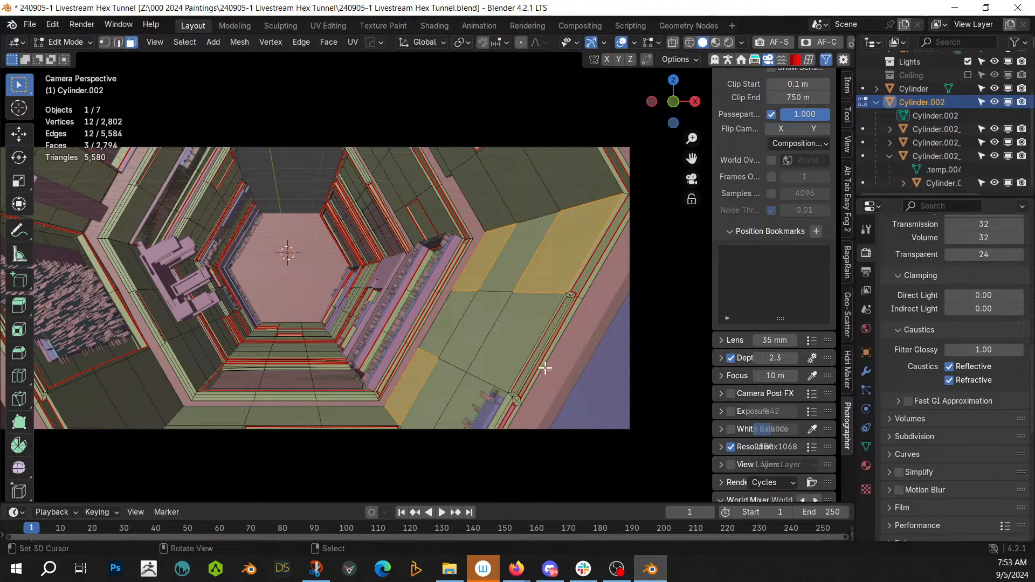
key("i")
left_click(555, 342)
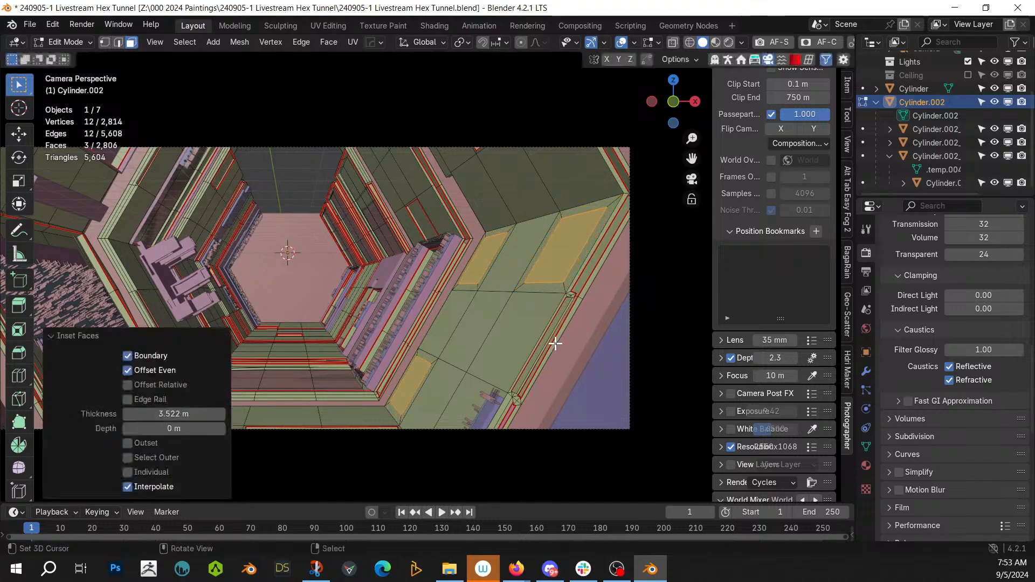
Step: Try extruding the three inset wall faces by about 9.7 m, and undo the extrusion
key("e")
left_click(533, 332)
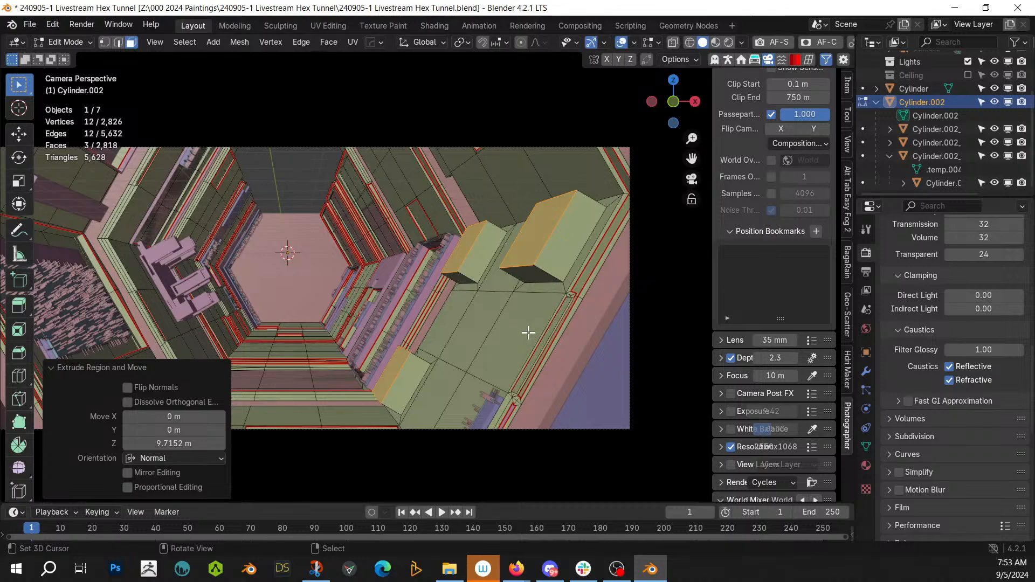
key("ctrl+z")
Step: Extrude the three inset wall faces about 3.17 m along their normals and repeat the extrusion three more times
key("e")
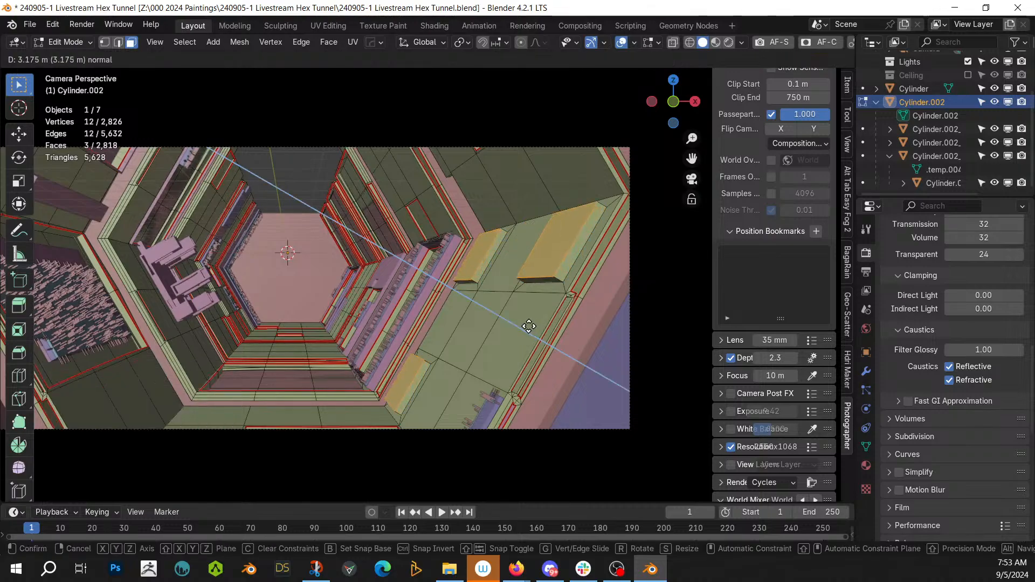
left_click(529, 325)
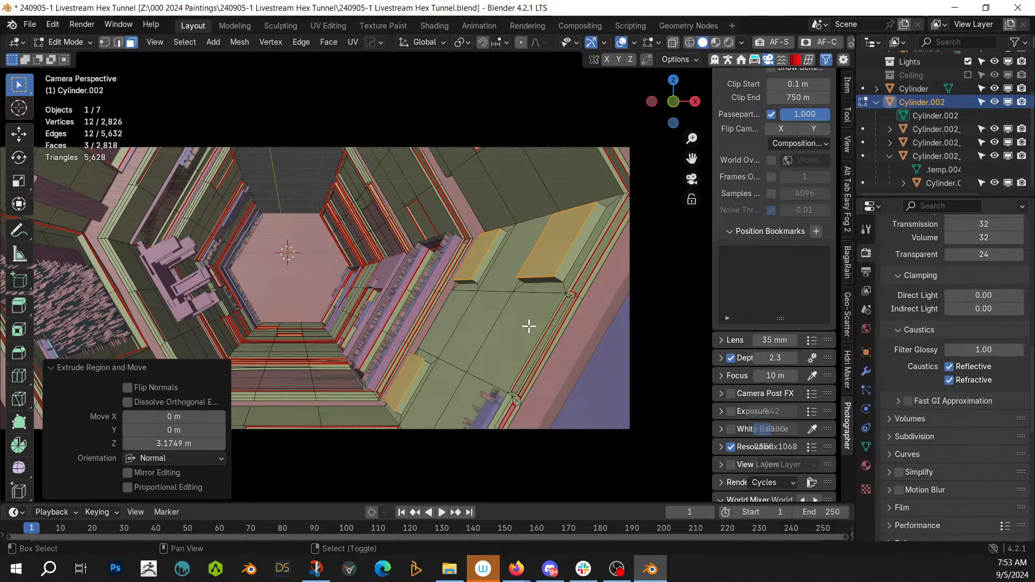
key("shift+r")
key("shift+r")
key("shift+r")
Step: Grow the selection from the three block ends down over their extruded side segments, and return to Object Mode
key("ctrl+KP_Add")
key("ctrl+KP_Add")
key("ctrl+KP_Add")
key("ctrl+KP_Add")
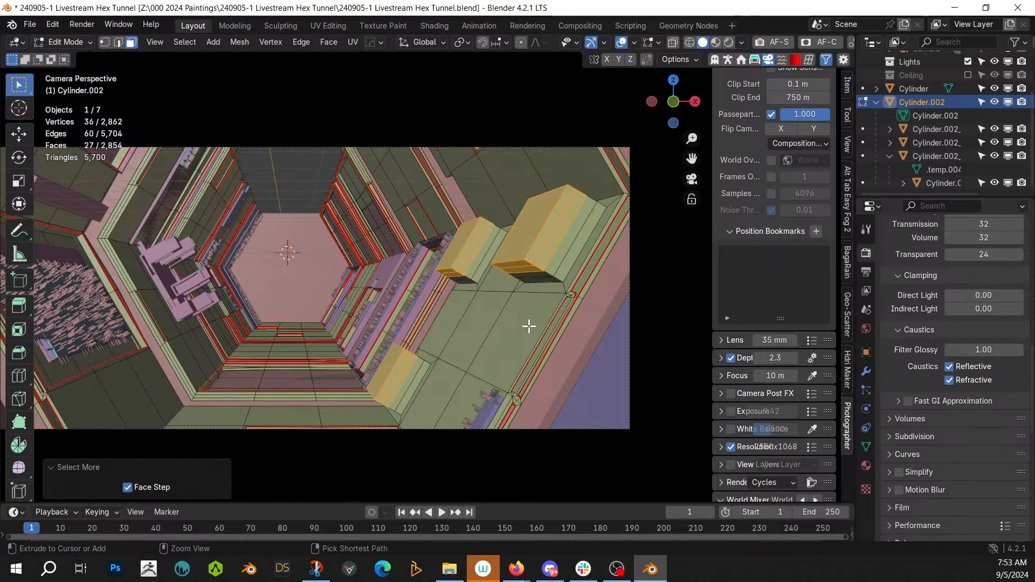
key("Tab")
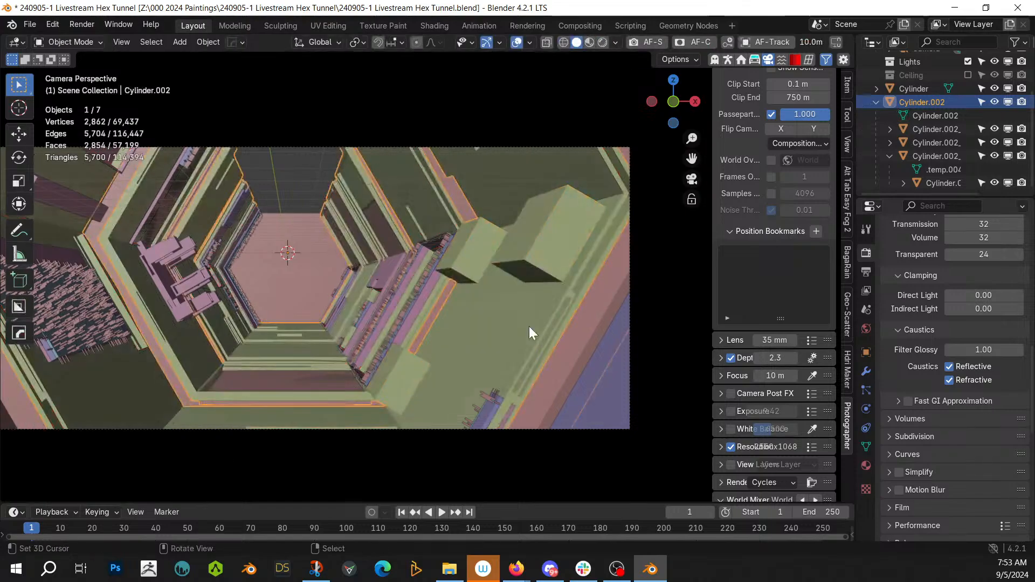
Step: Apply Random Flow Plate Insets to the selected faces of the extruded wall blocks with Reverse at 50%
key("q")
mouse_move(529, 325)
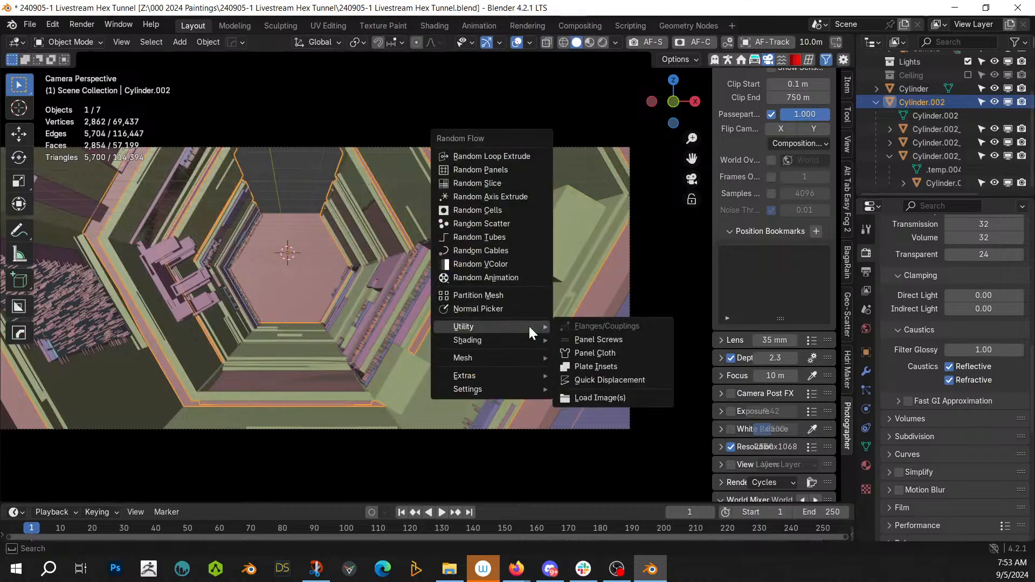
left_click(623, 368)
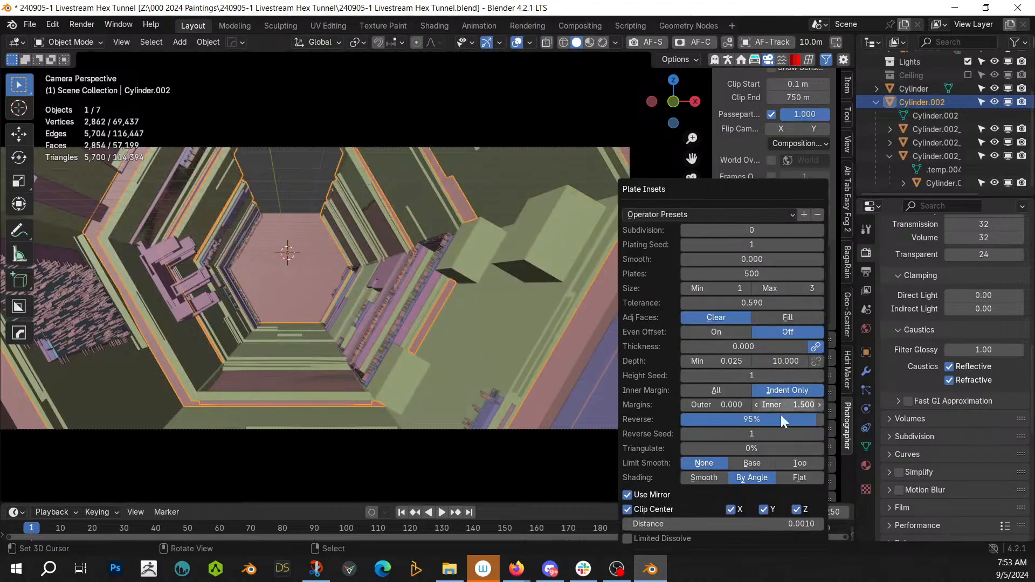
left_click(768, 418)
type("5")
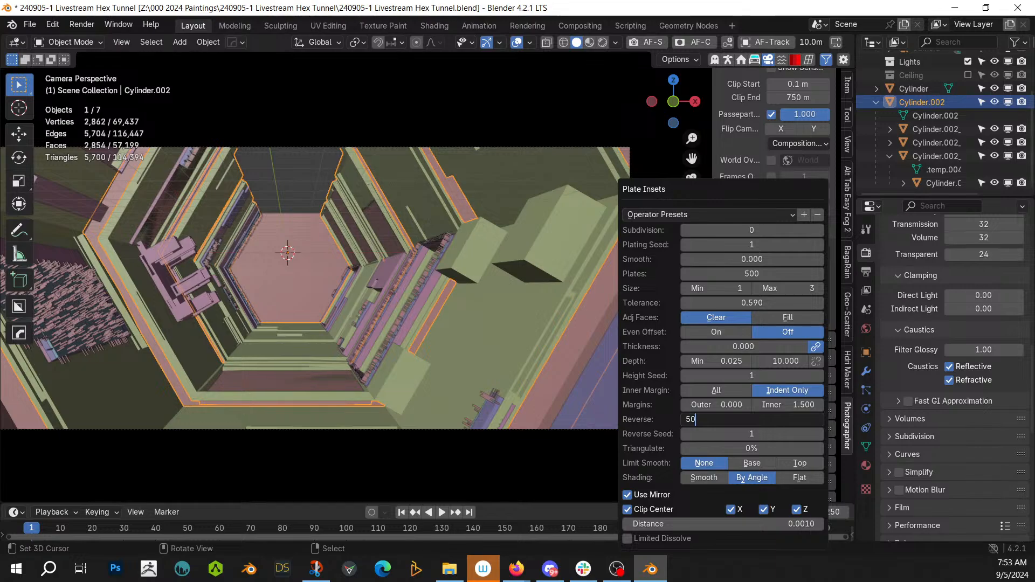
type("0")
key("Return")
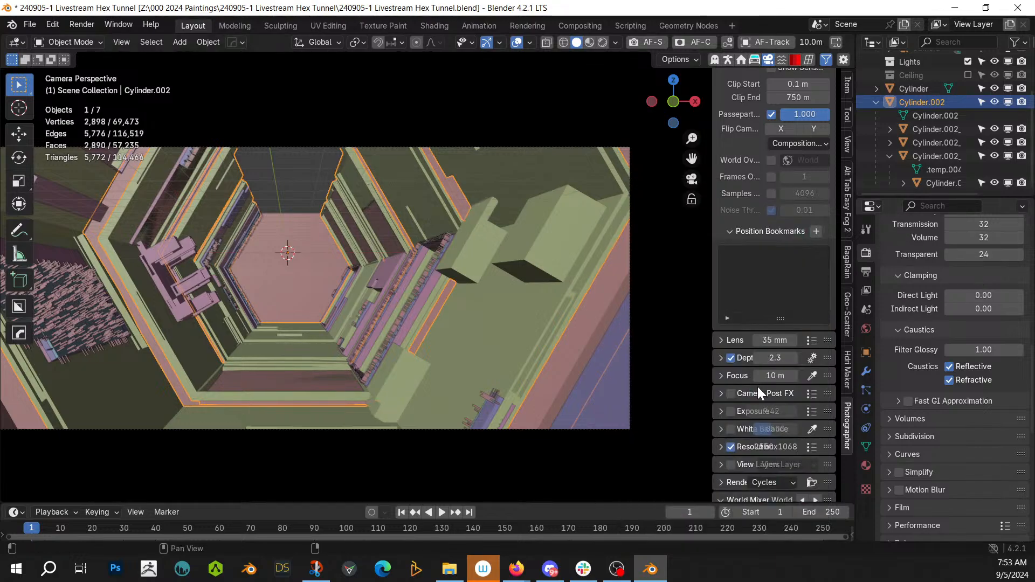
Step: Adjust the Plate Insets to a maximum size of 2 and a subdivision of 1, and return to the camera view
key("F9")
key("F9")
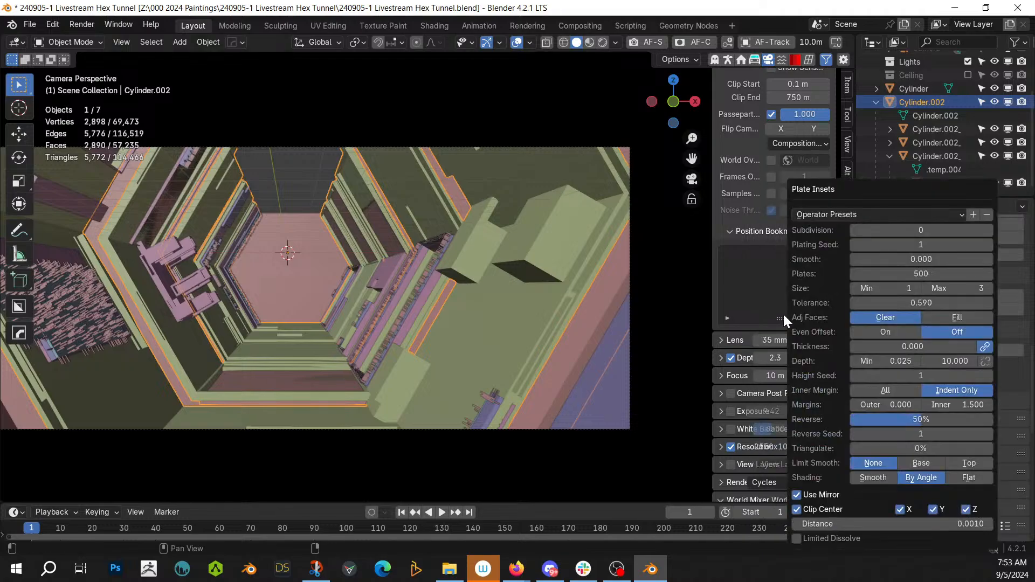
left_click(925, 287)
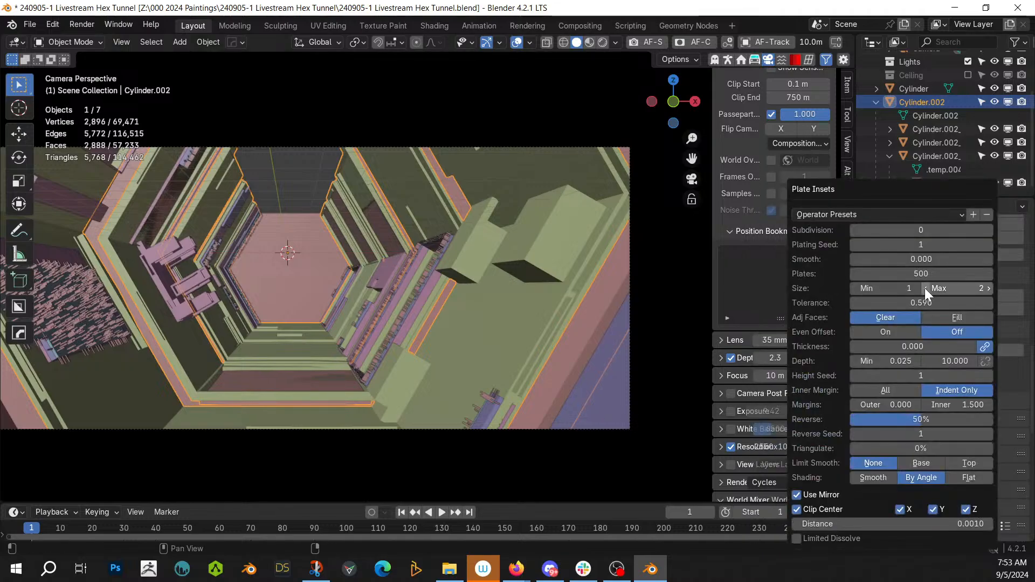
left_click(988, 229)
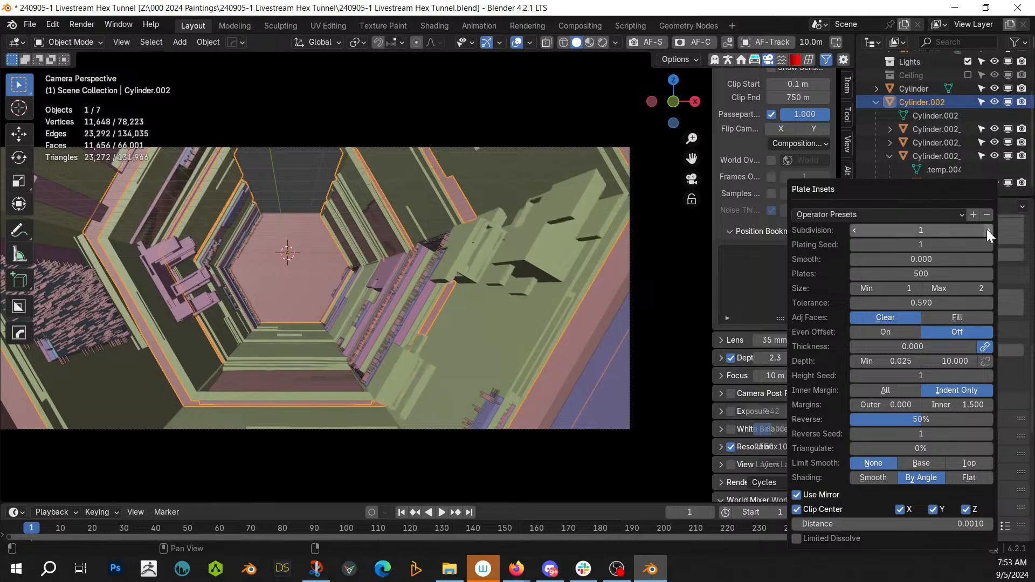
middle_click_drag(514, 298, 456, 347)
key("KP_0")
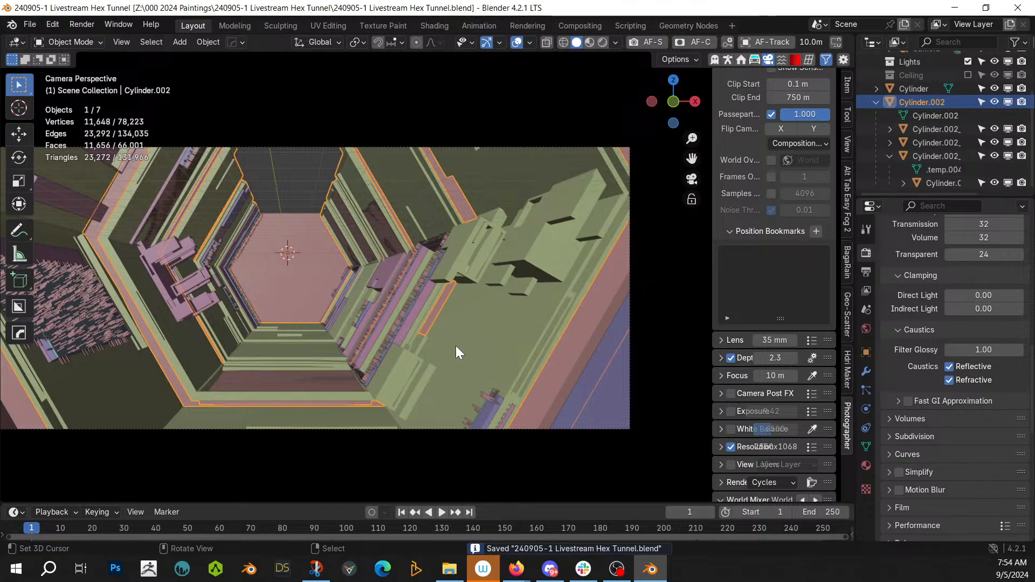
Step: Select the large plated tunnel wall mesh, Cylinder.002, and enter Edit Mode on it
scroll(456, 348, "up", 2)
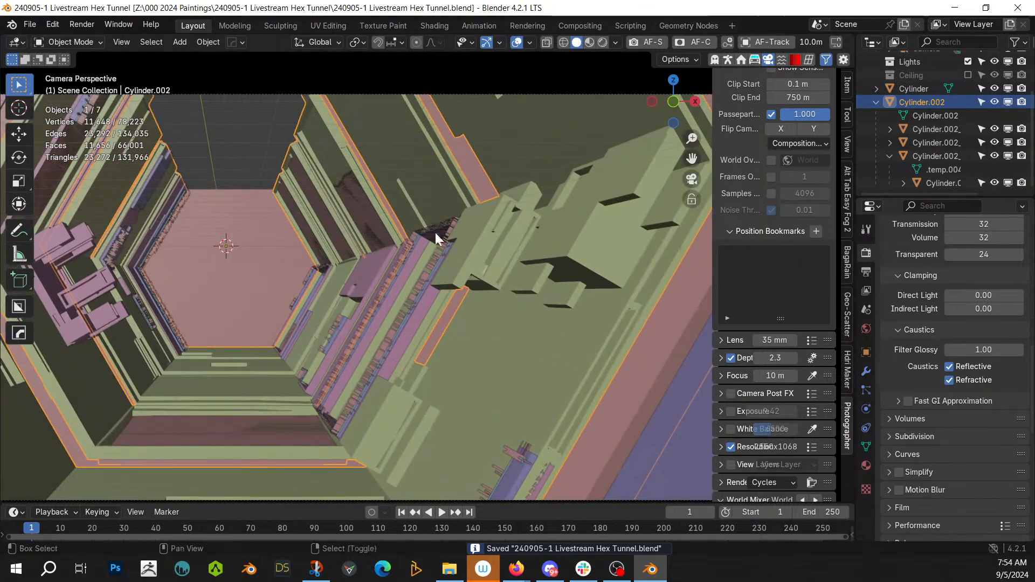
middle_click_drag(435, 231, 450, 354, "shift")
left_click(447, 310)
key("Tab")
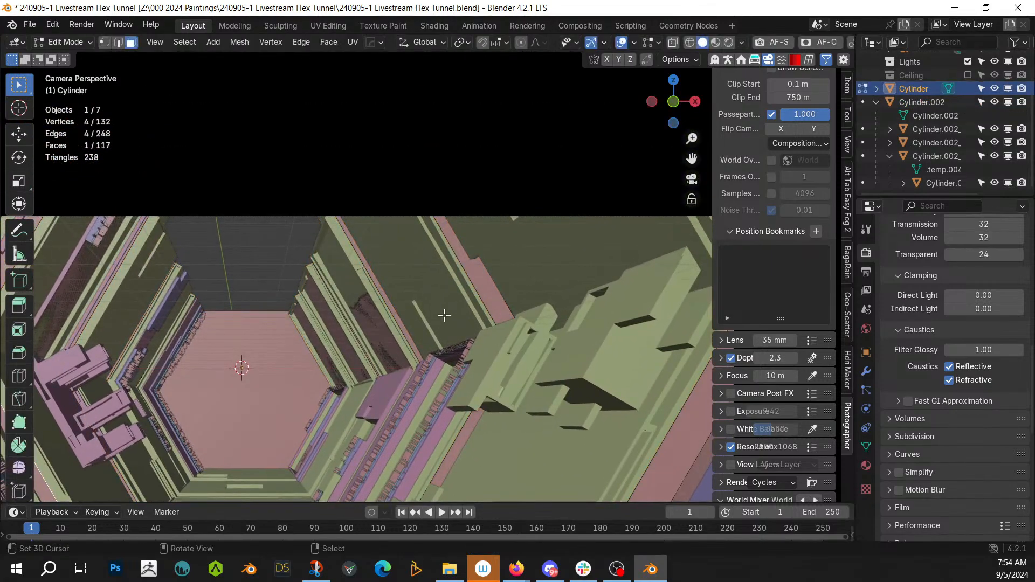
left_click(443, 323)
key("Tab")
left_click(439, 325)
key("Tab")
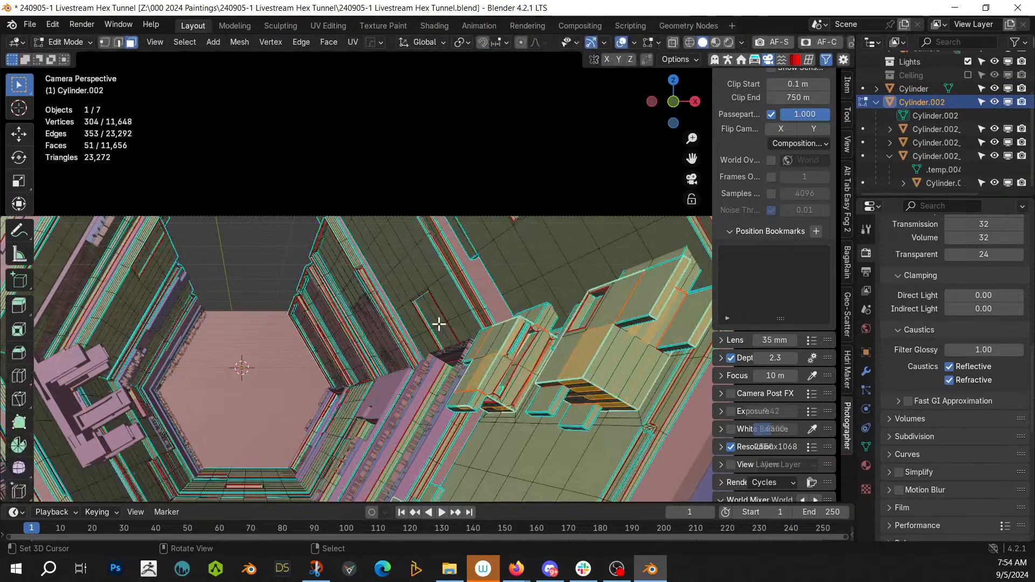
Step: Select two separate faces on the large flat wall panel above the recessed plate and inset them about 2.92 m
left_click(431, 317)
key("KP_Decimal")
scroll(430, 325, "down", 8)
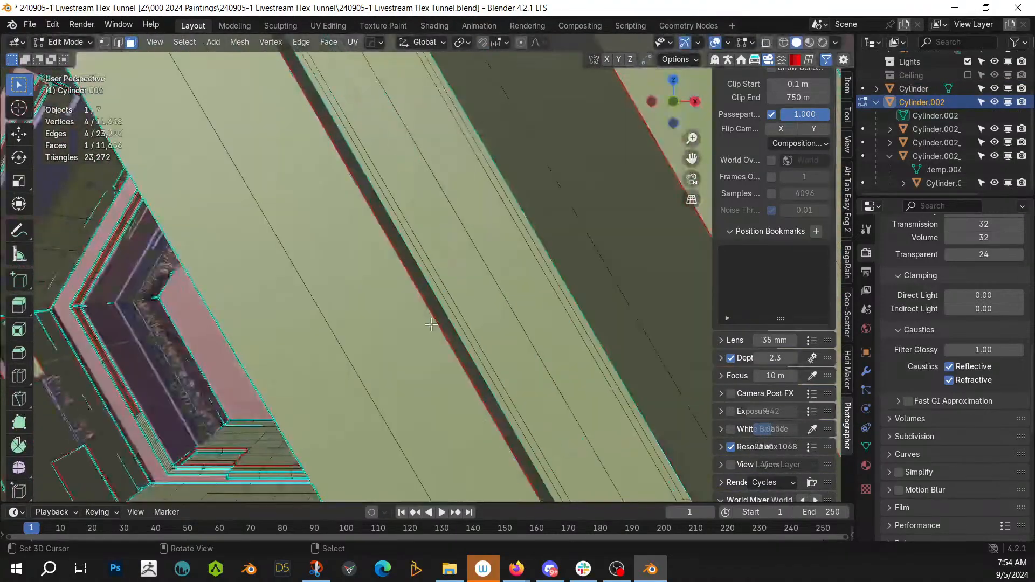
middle_click_drag(451, 338, 511, 433)
left_click(336, 224)
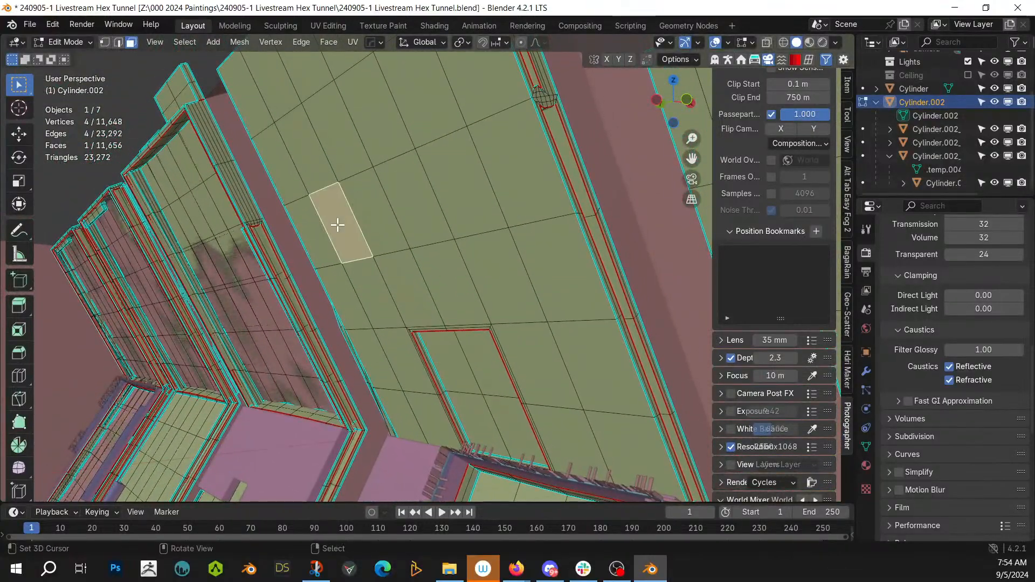
left_click(475, 200, "ctrl")
left_click(462, 199)
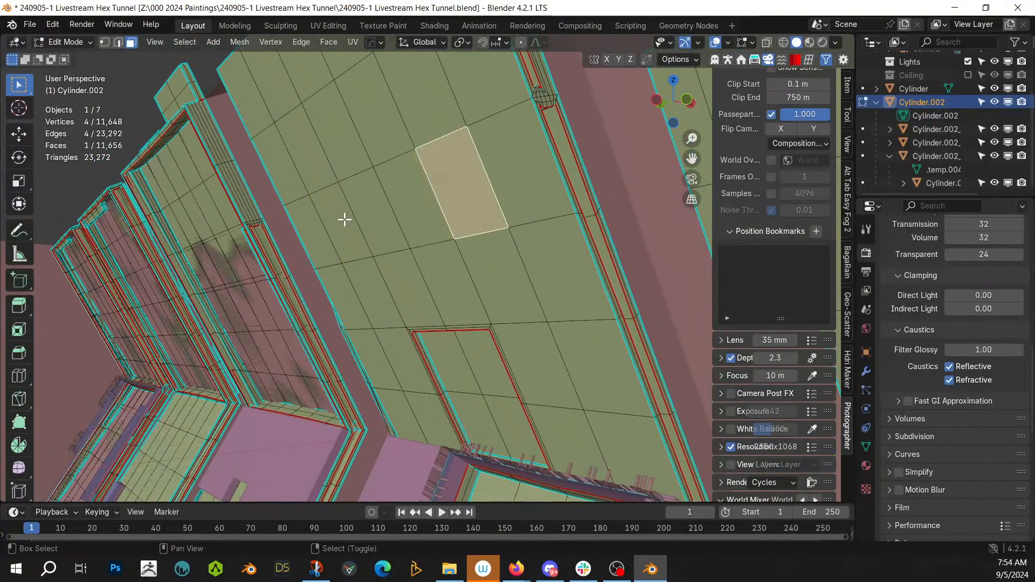
left_click(341, 220, "shift")
key("i")
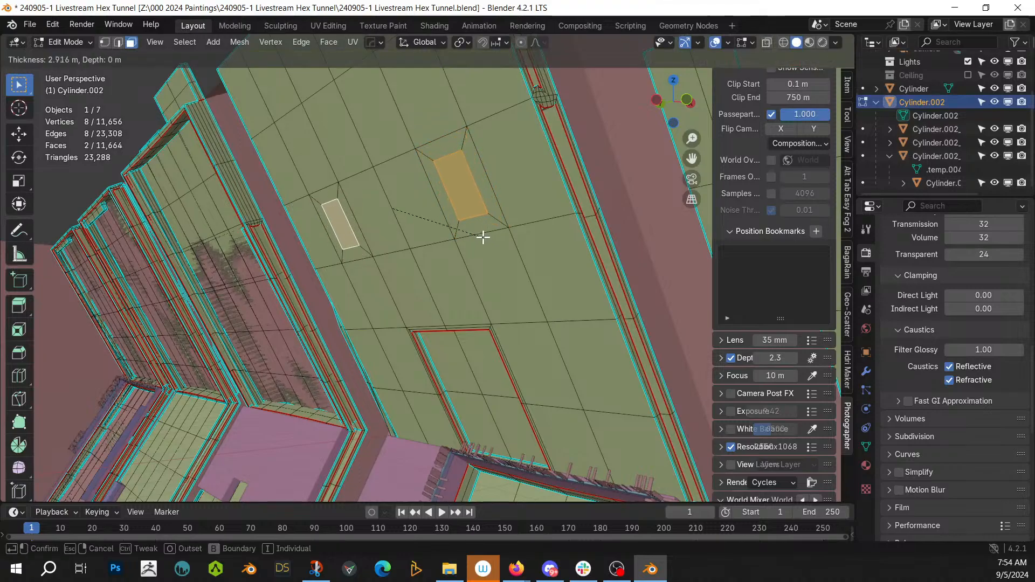
left_click(504, 255)
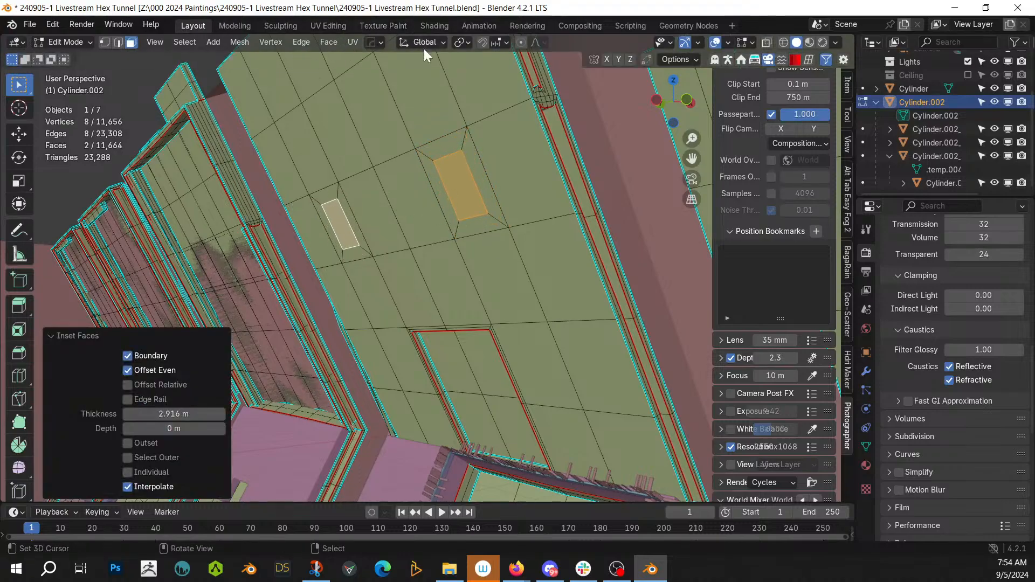
left_click(428, 43)
left_click(416, 101)
key("s")
key("z")
right_click(469, 260)
Step: Set the transform orientation to Normal and scale the two inset faces to about 0.55 along Y
left_click(423, 43)
left_click(410, 112)
key("s")
key("z")
right_click(425, 254)
key("s")
key("y")
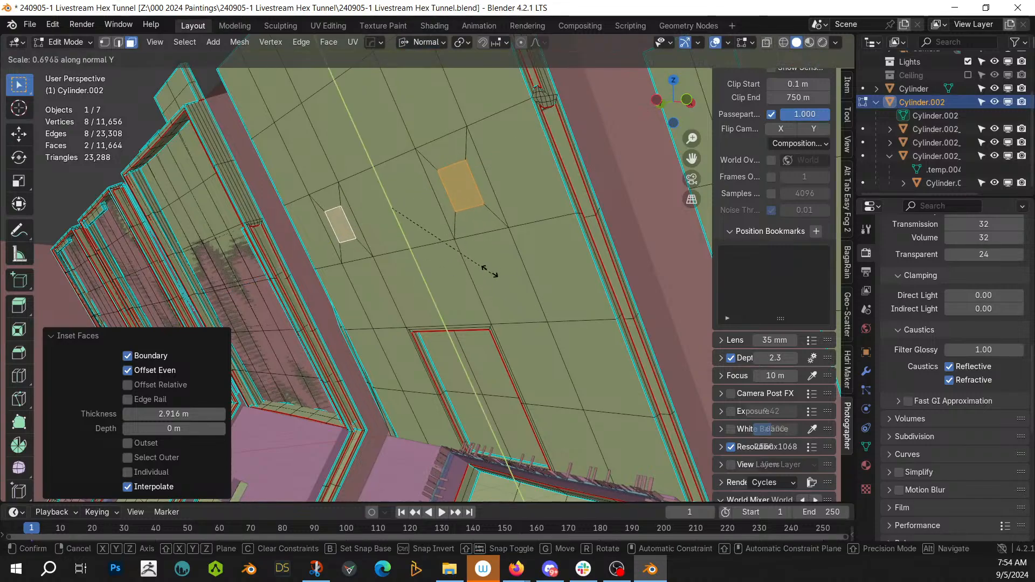
left_click(470, 254)
Step: Extrude the two faces outward in six segments of about 4.99 m each, and grow the selection over both columns down to their bases
key("e")
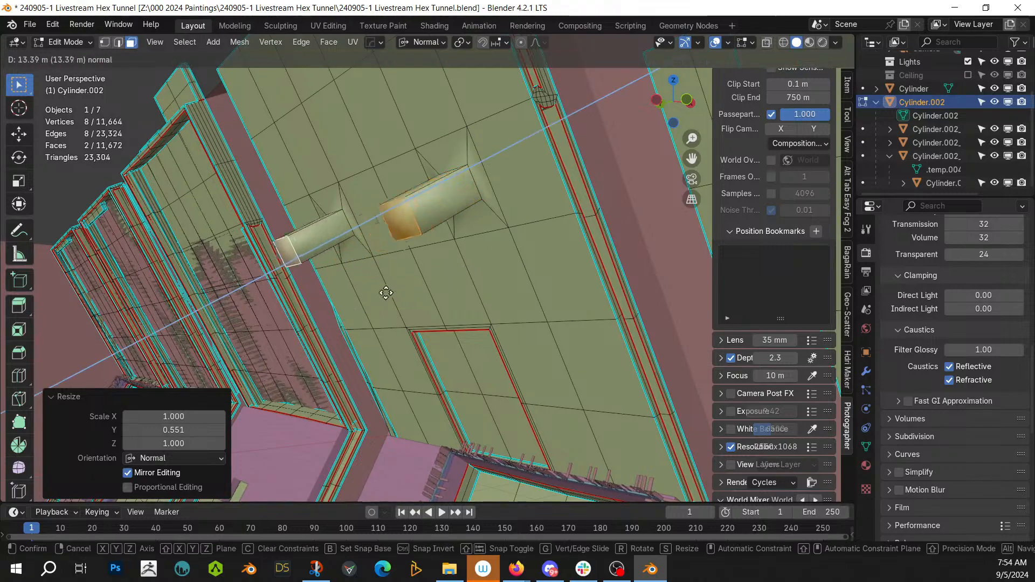
left_click(457, 276)
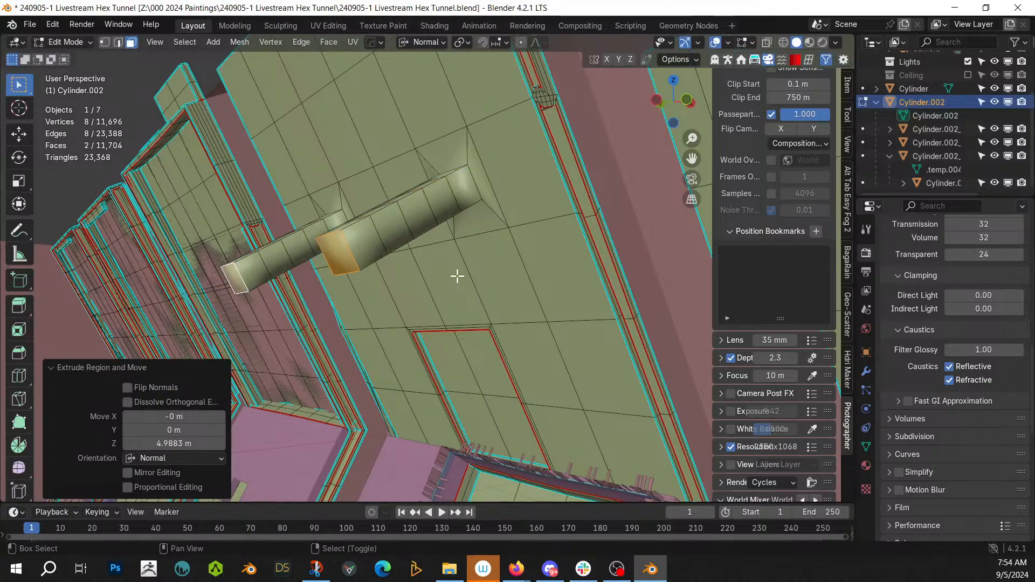
key("ctrl+KP_Add")
key("ctrl+KP_Add")
key("ctrl+KP_Add")
key("ctrl+KP_Add")
key("ctrl+KP_Add")
key("ctrl+KP_Add")
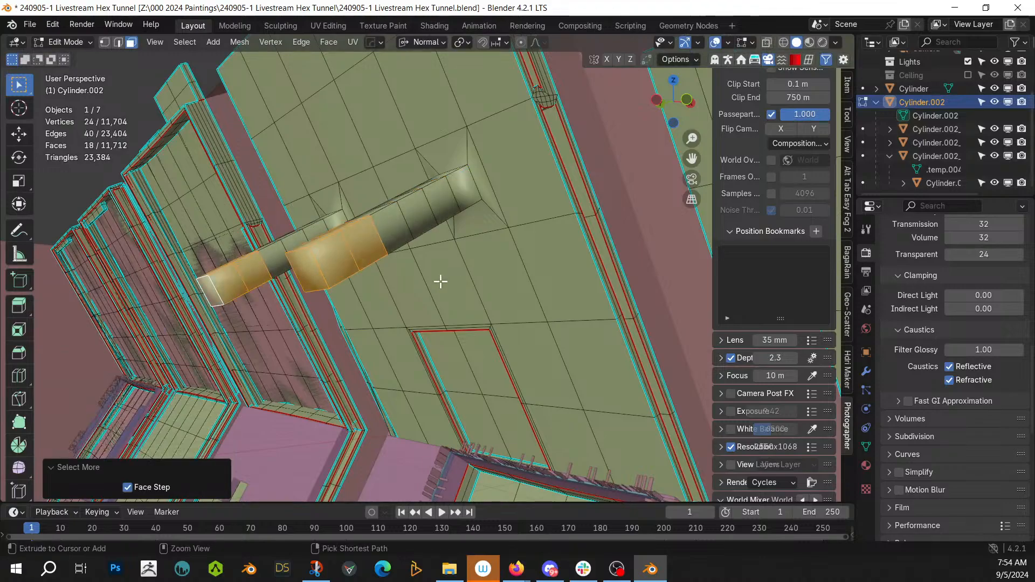
key("ctrl+KP_Add")
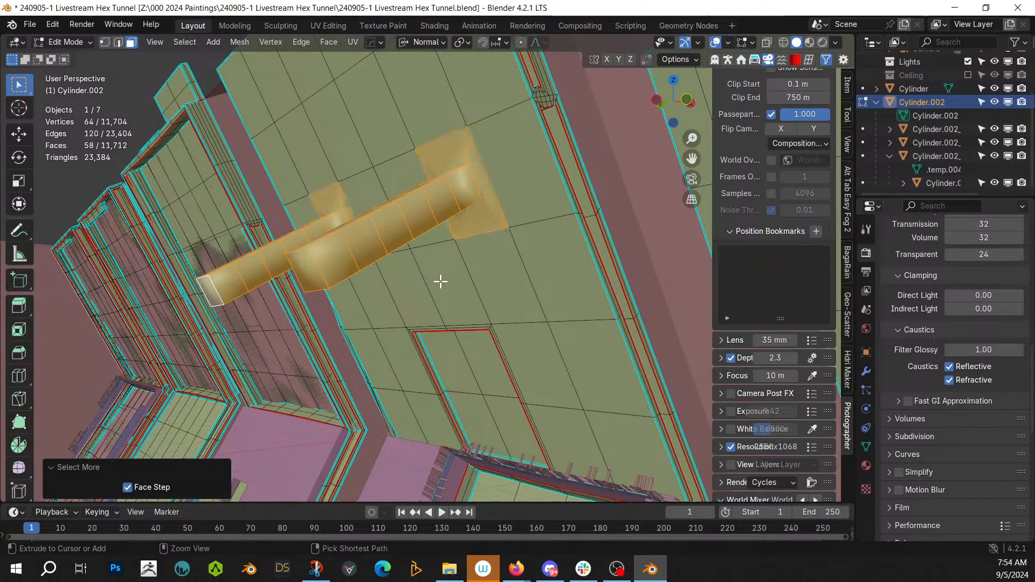
Step: Return to Object Mode and apply Plate Insets to the two columns with plating seed 4, maximum size 1 and subdivision 1
key("Tab")
key("shift+q")
mouse_move(386, 306)
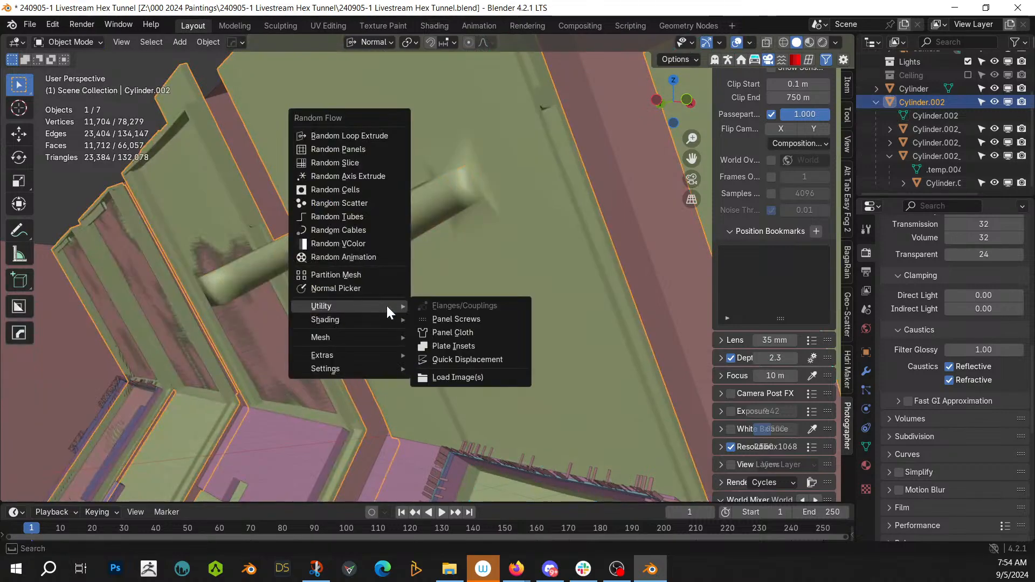
left_click(489, 345)
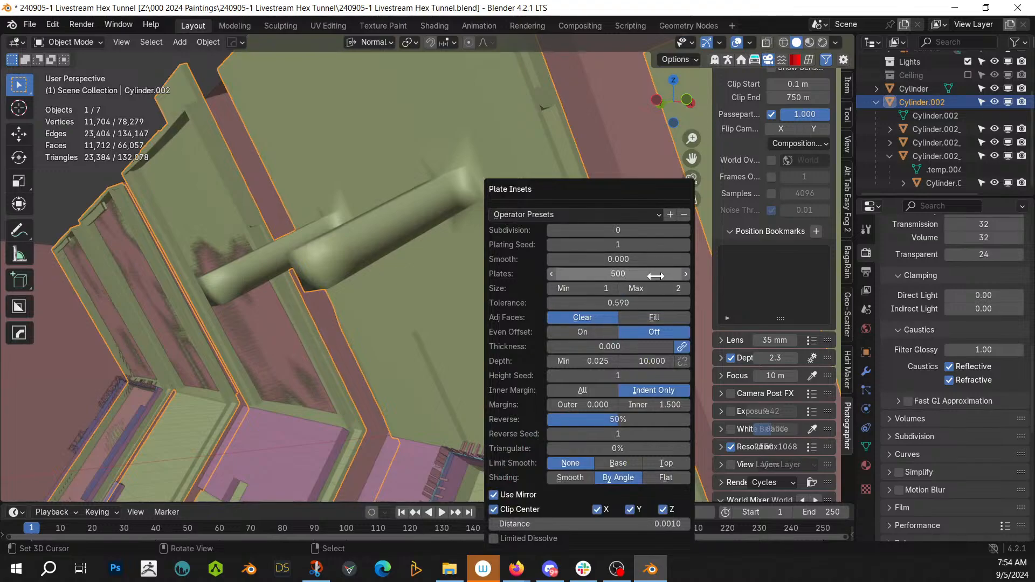
left_click(686, 246)
left_click(686, 245)
left_click(686, 246)
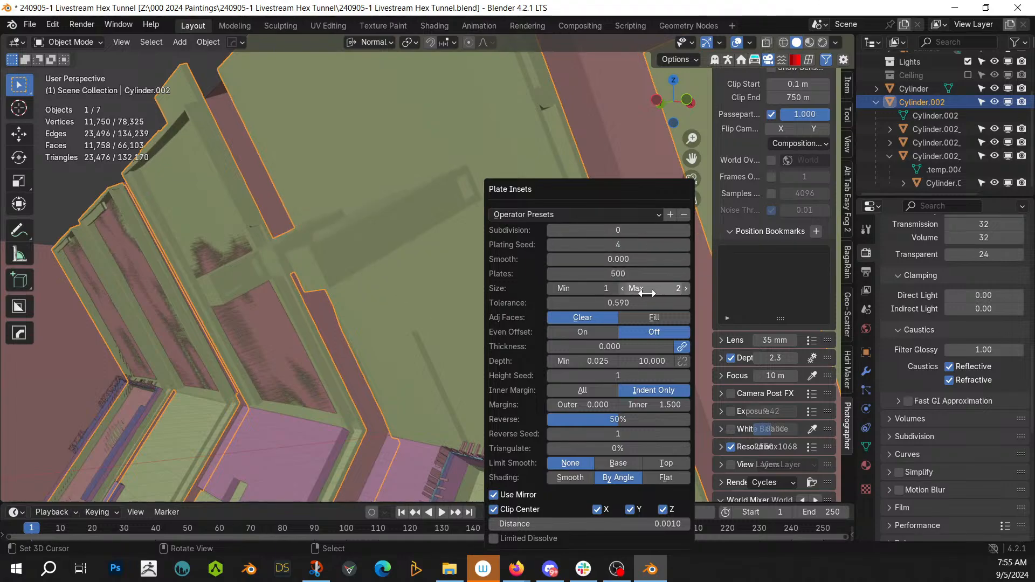
left_click(623, 287)
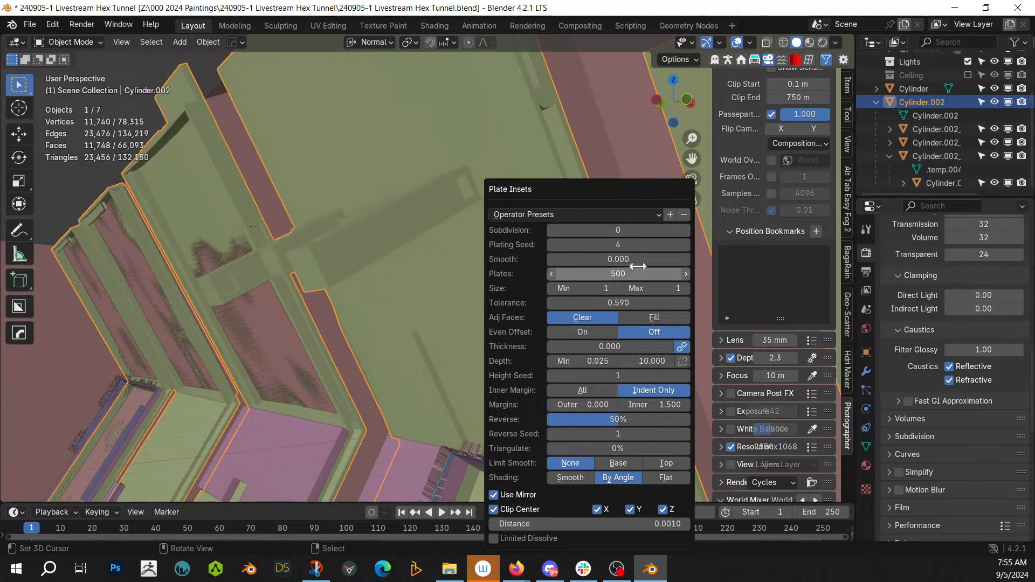
left_click(684, 228)
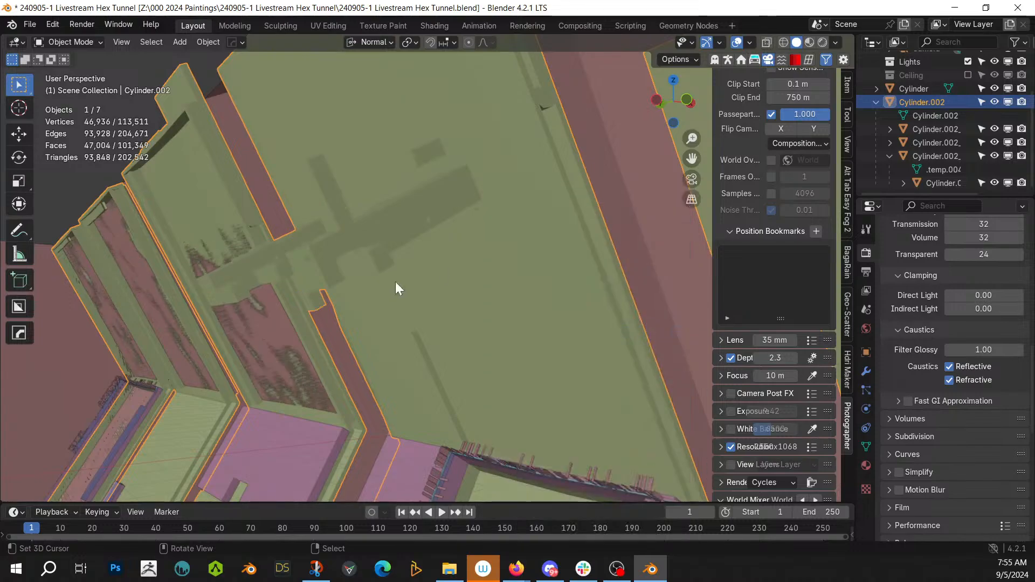
Step: Check the plated columns from another angle and enter Edit Mode on the Cylinder.002 wall mesh
middle_click_drag(396, 281, 372, 232)
left_click(179, 172)
key("grave")
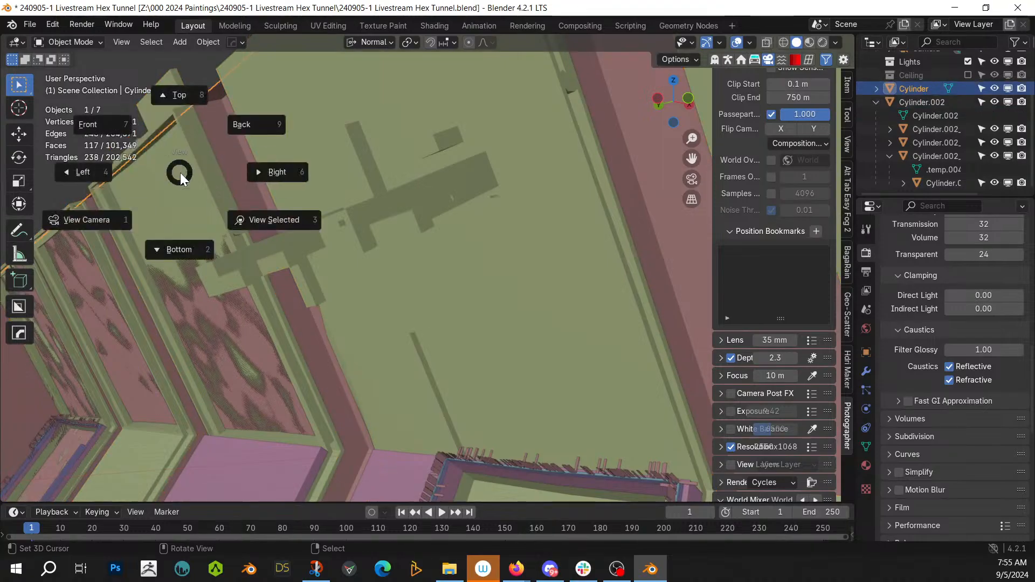
key("Escape")
right_click(194, 170)
key("Tab")
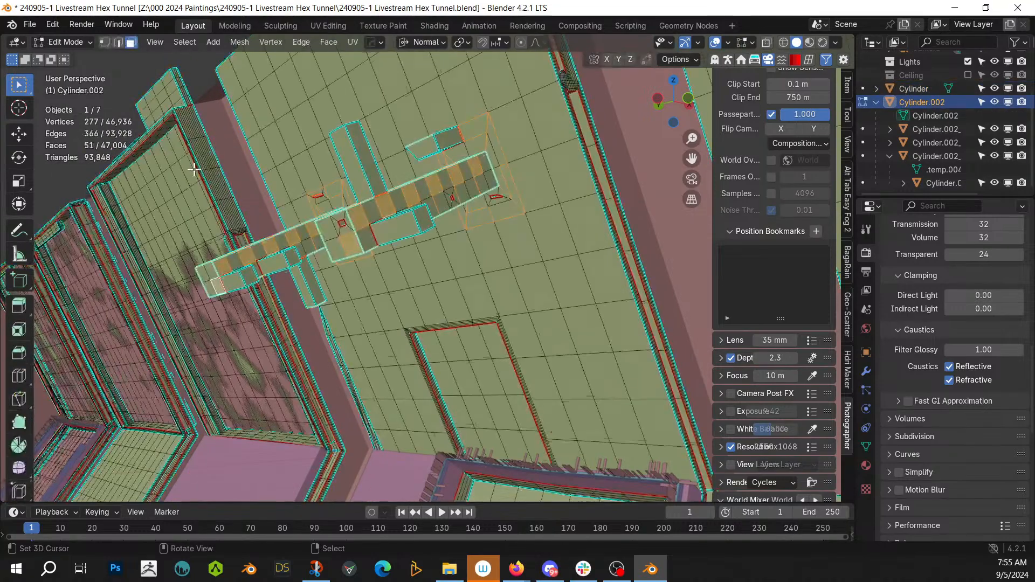
Step: Select five spaced faces in a row along one long side of the plated column and extrude them about 3.46 m
middle_click_drag(285, 235, 487, 314)
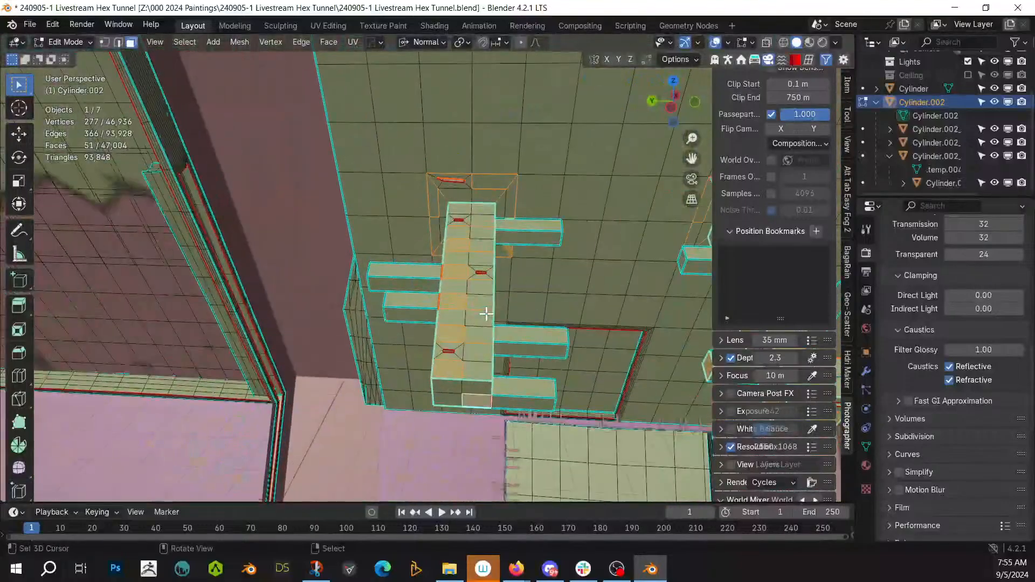
left_click(447, 364)
left_click(449, 337, "ctrl")
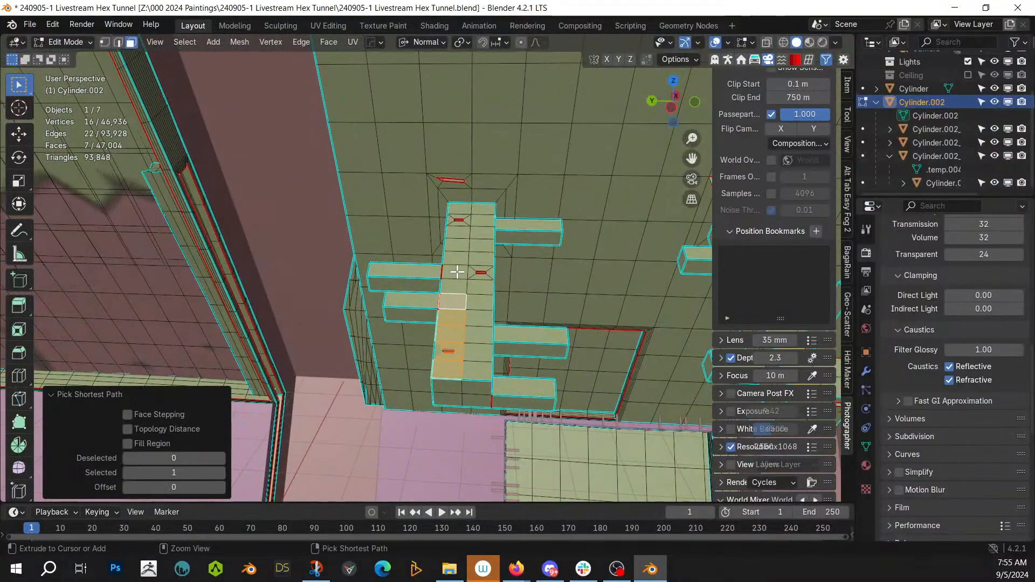
key("ctrl+z")
left_click(447, 332, "shift")
left_click(452, 301, "shift")
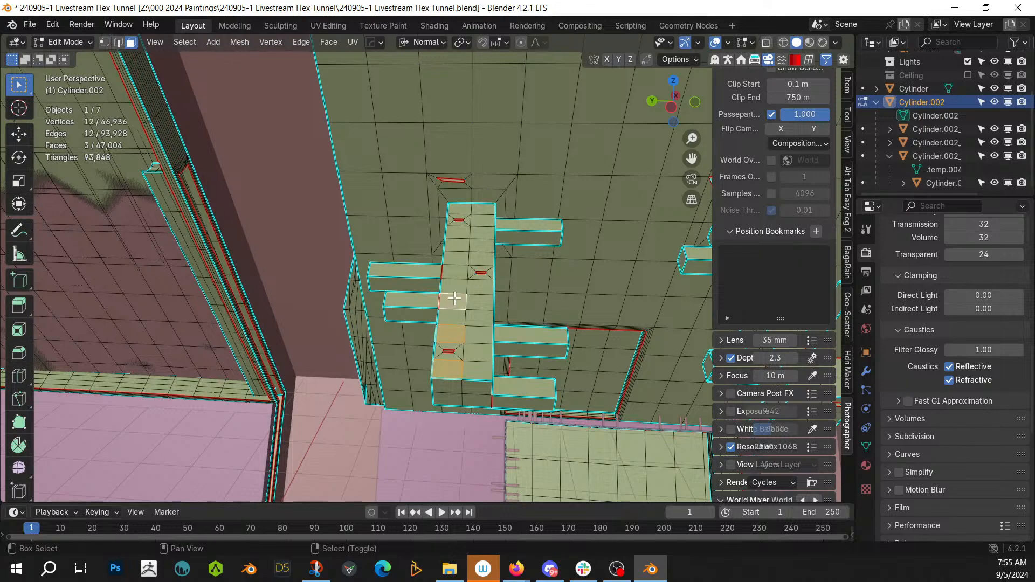
left_click(458, 271, "shift")
left_click(459, 245, "shift")
middle_click_drag(459, 245, 442, 275)
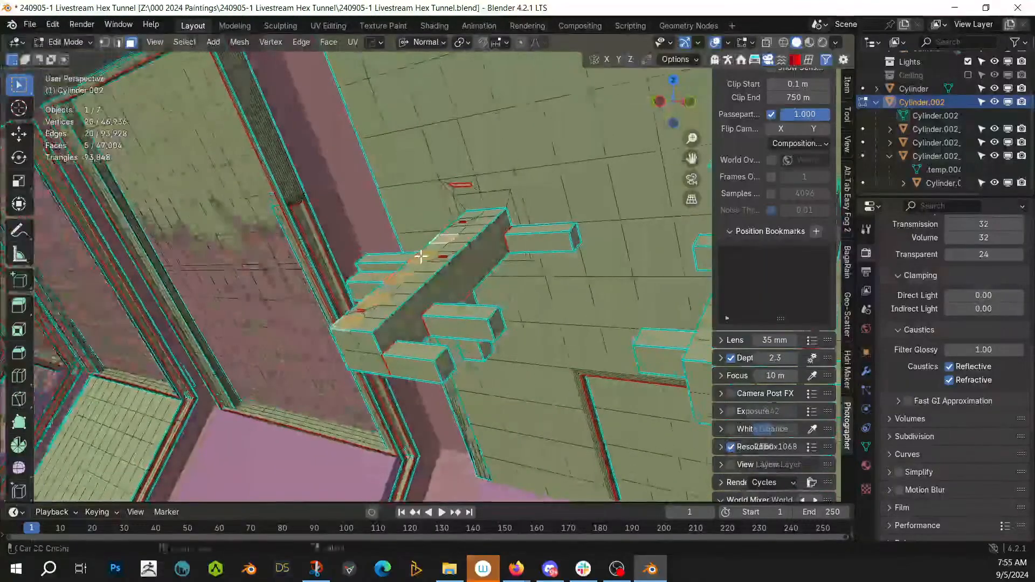
key("e")
left_click(437, 276)
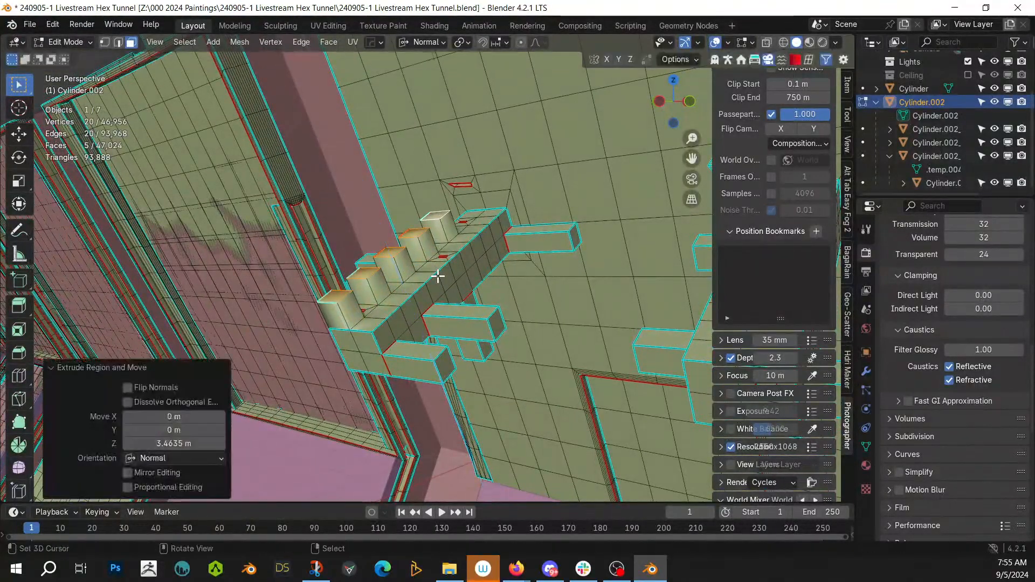
Step: Extrude the end faces of the second and fourth raised blocks about 6.3 m outward, ending each in a short extra segment
key("alt+a")
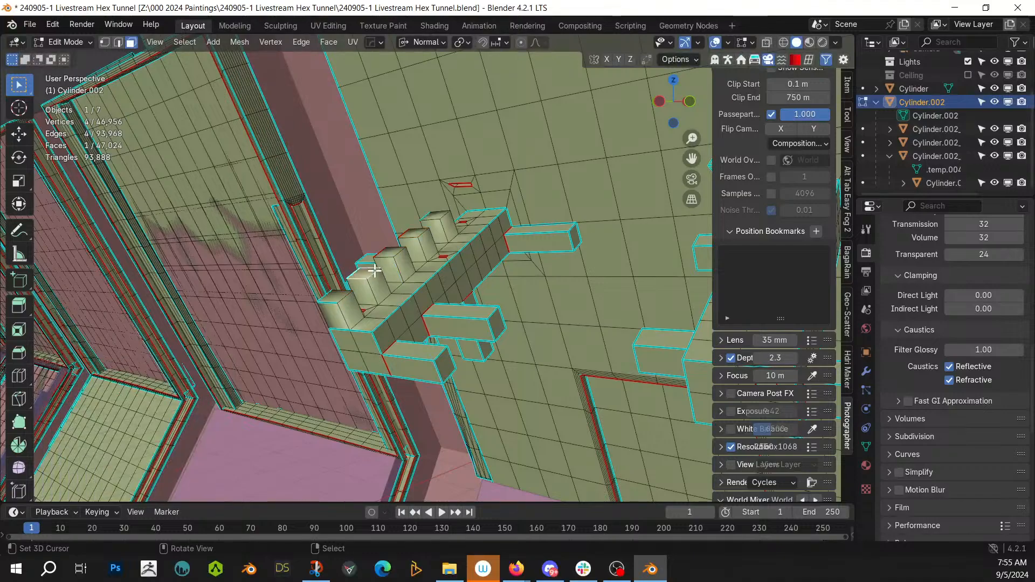
left_click(414, 234, "shift")
key("e")
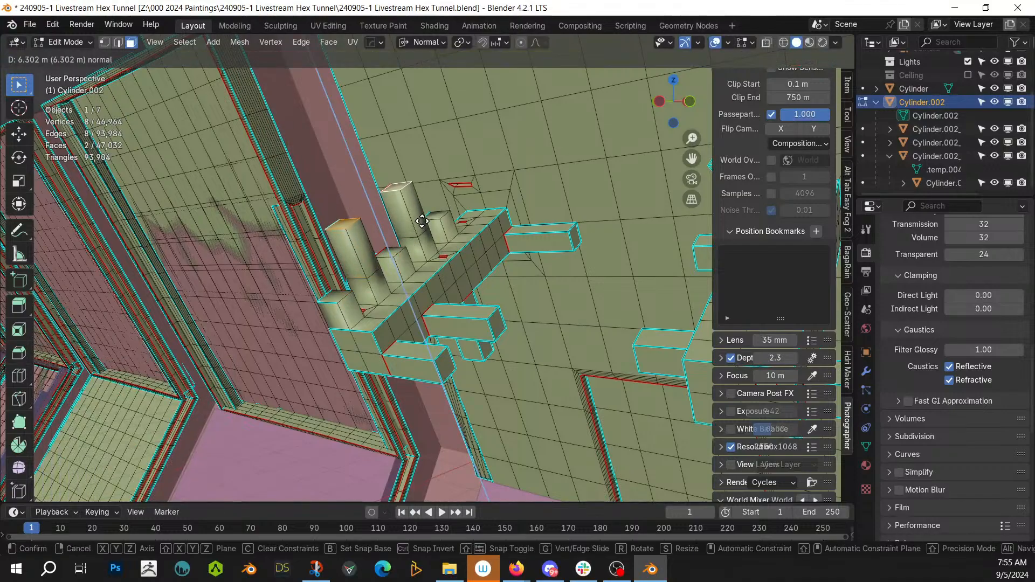
left_click(423, 222)
Step: Extrude the side face at the tip of the tall post on the second block sideways into a bent arm
left_click(347, 206)
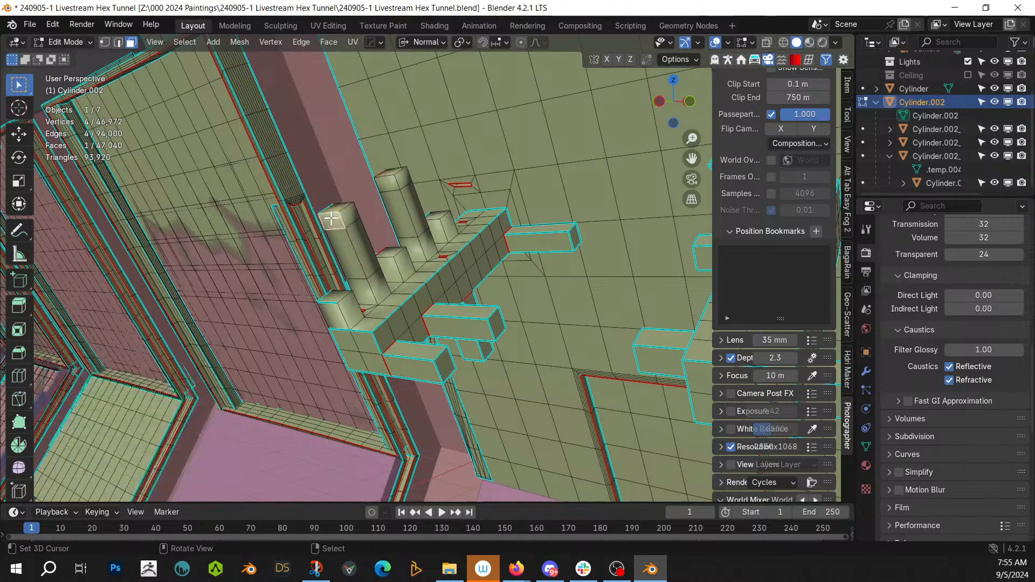
key("e")
left_click(273, 260)
Step: Apply Ssharp to the wall mesh in Object Mode with 30° sharpness, and frame the tunnel through the scene camera
key("Tab")
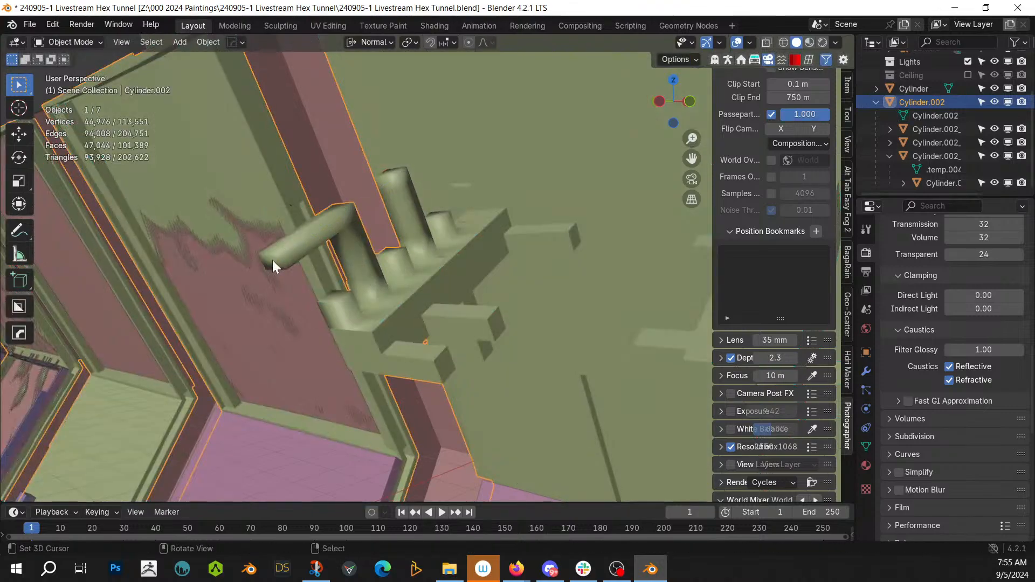
left_click(282, 251)
left_click(283, 251)
key("q")
left_click(277, 250)
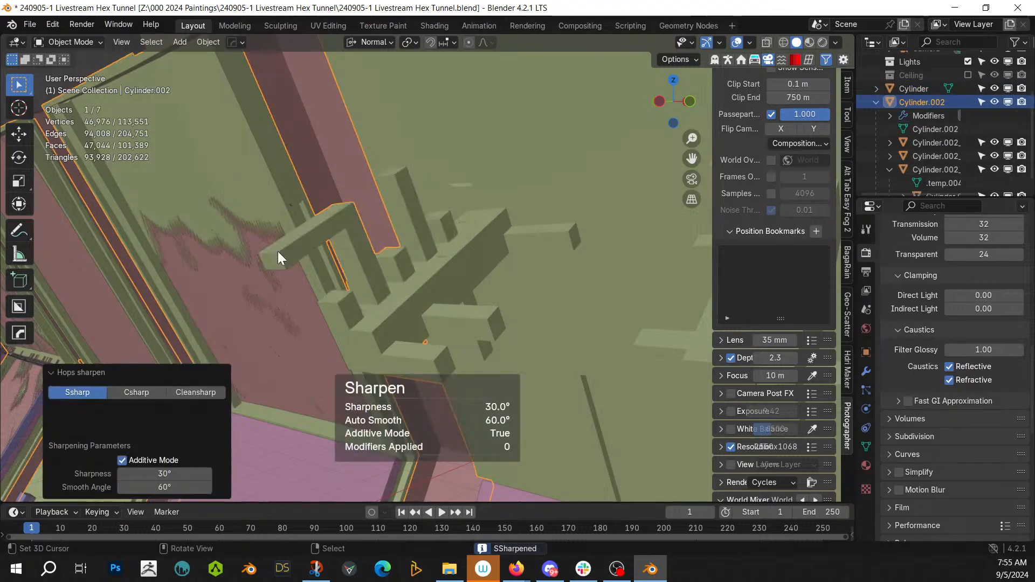
key("KP_0")
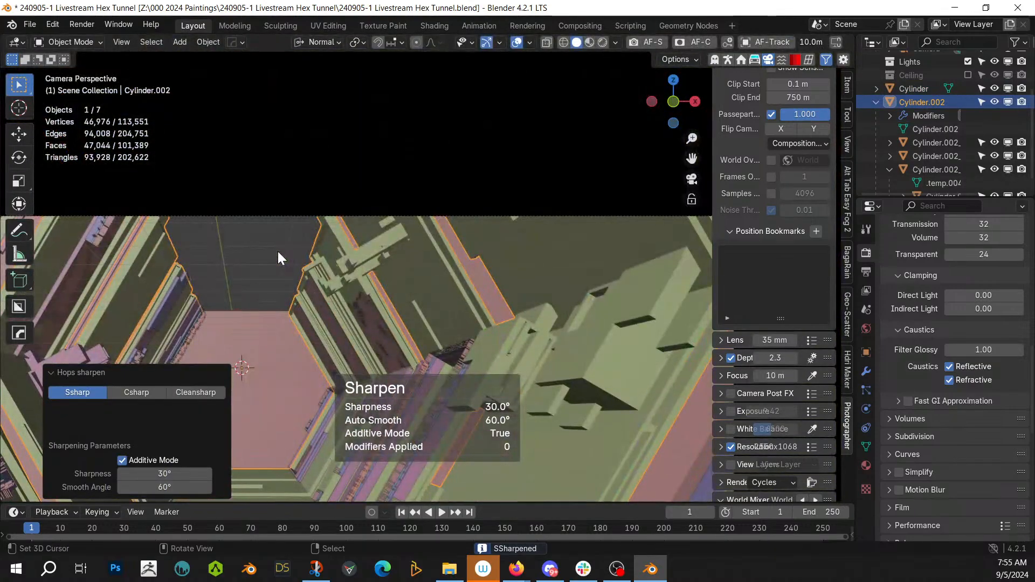
scroll(288, 281, "down", 3)
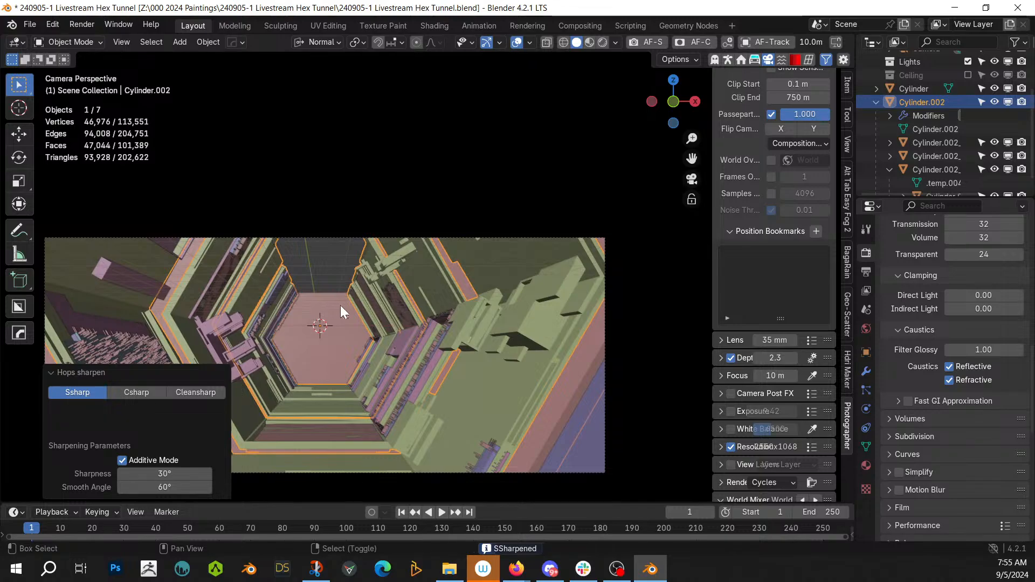
middle_click_drag(341, 305, 400, 239)
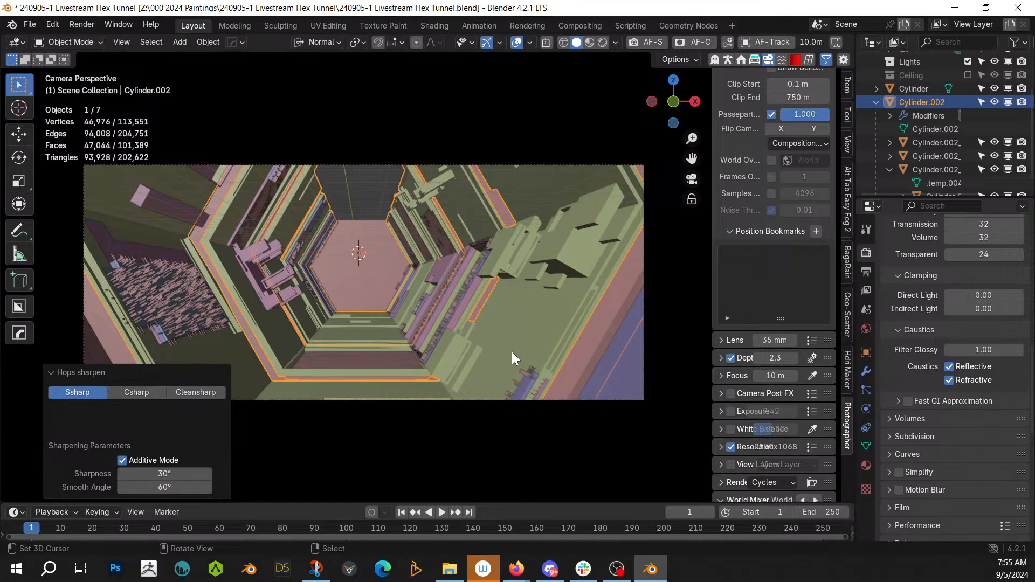
Step: In Edit Mode on Cylinder.002, select the long recessed wall panel's linked faces, delimited by seam
middle_click_drag(512, 351, 458, 390)
left_click(464, 338)
left_click(463, 338)
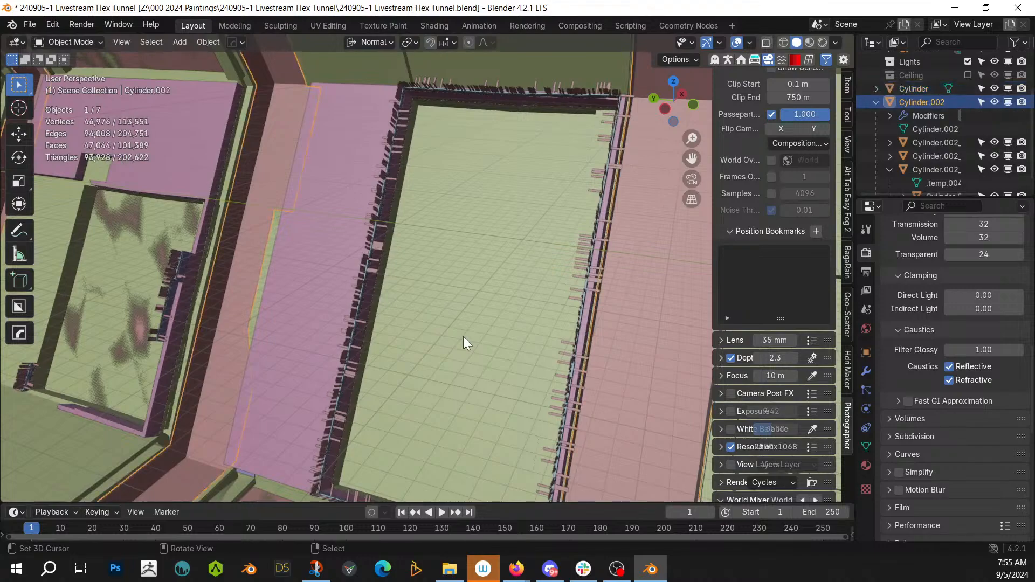
left_click(463, 339)
left_click(463, 339)
key("Tab")
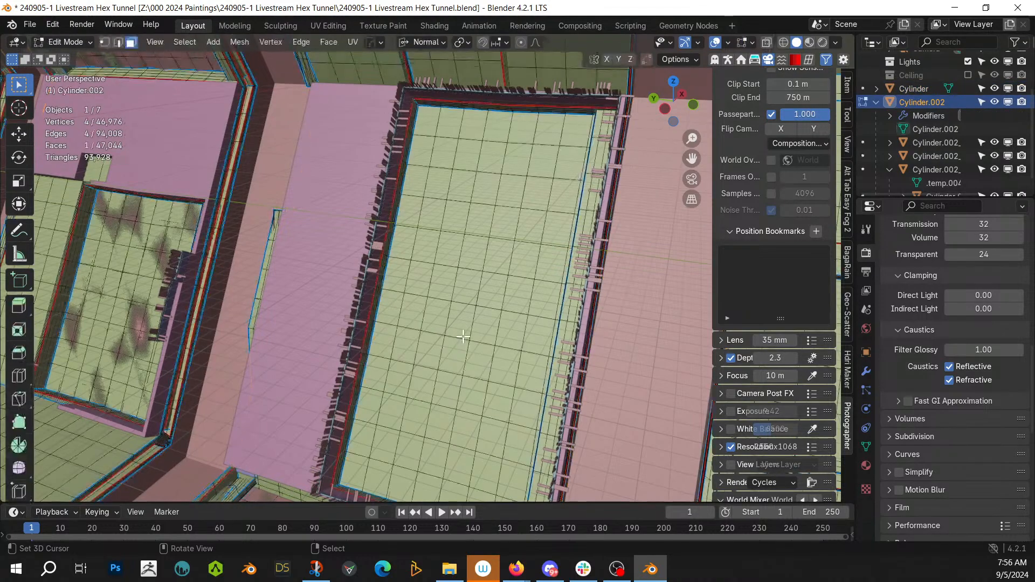
left_click(444, 355)
key("ctrl+l")
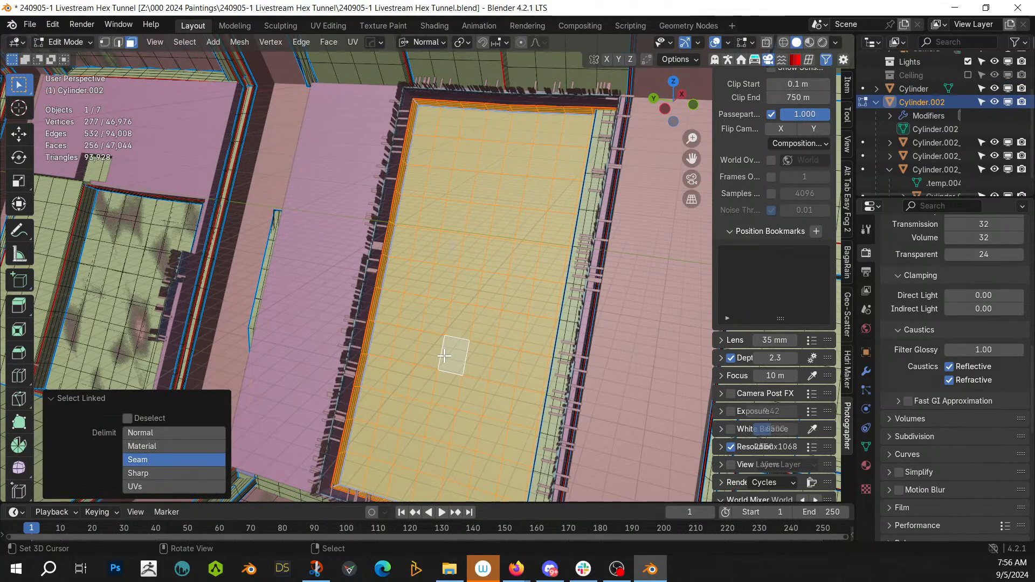
Step: Isolate the wall mesh in local view and hide all faces outside the selected panel
middle_click_drag(444, 356, 463, 244)
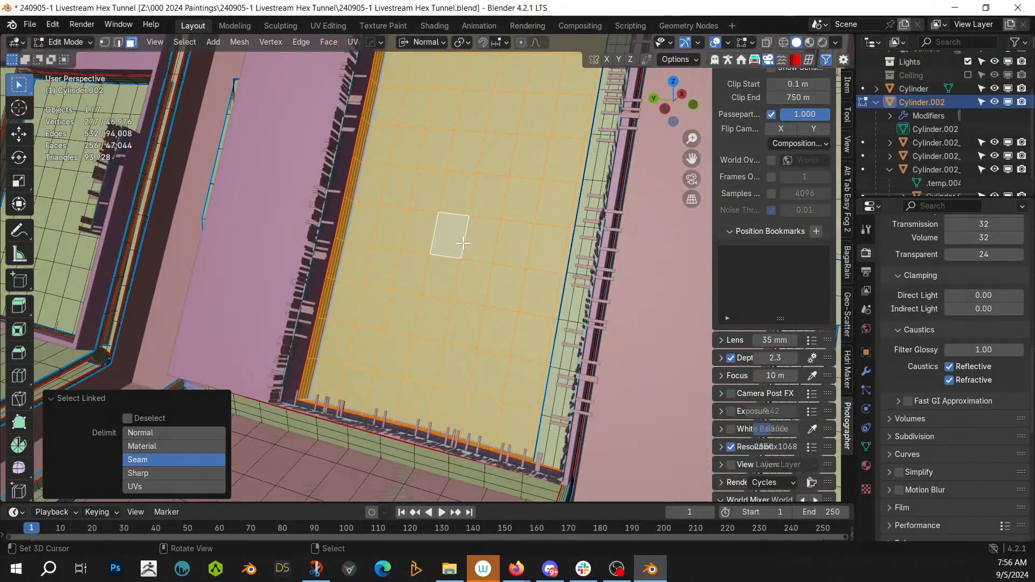
key("KP_Divide")
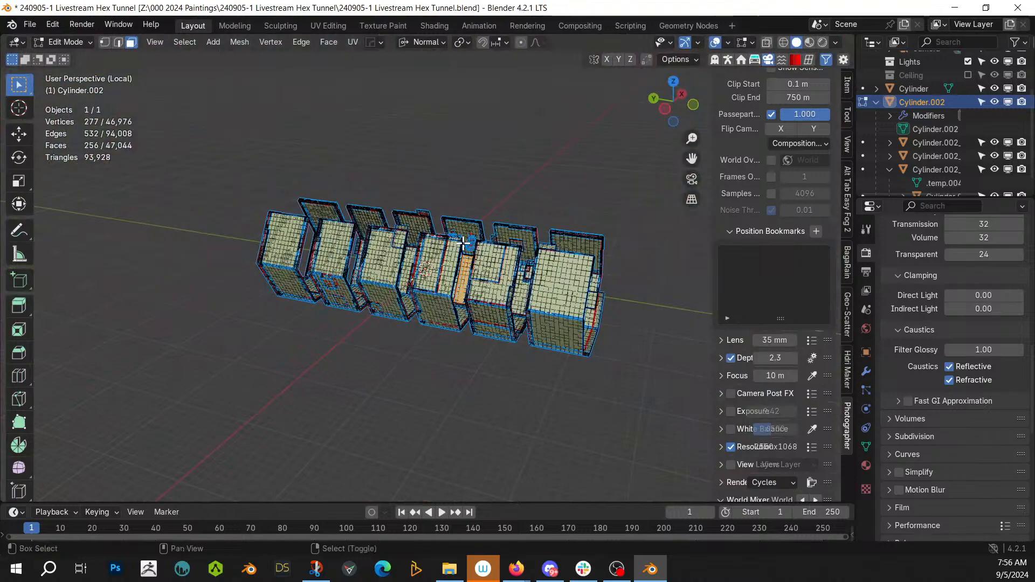
key("shift+h")
scroll(463, 243, "up", 3)
scroll(463, 243, "up", 2)
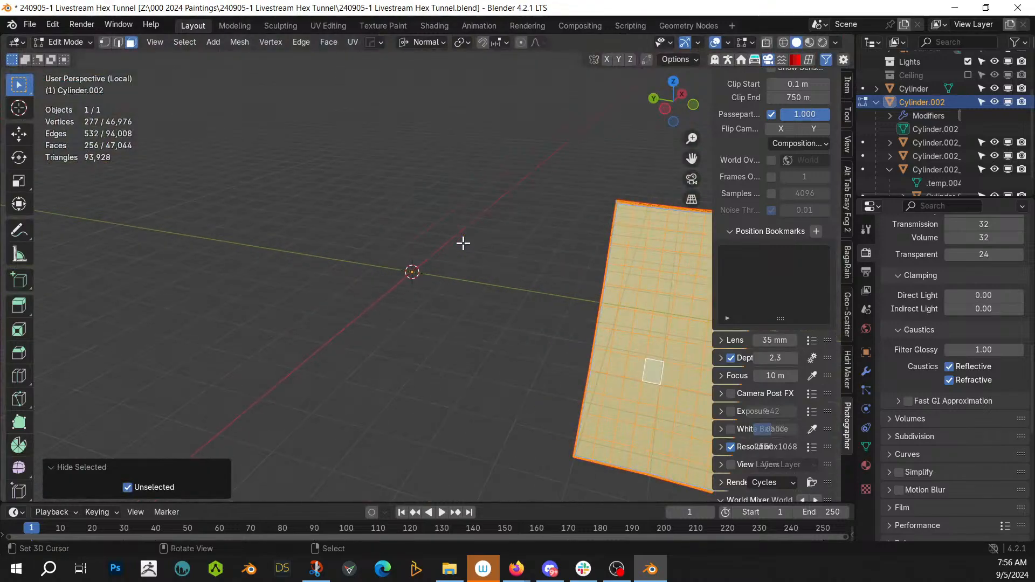
middle_click_drag(462, 240, 92, 189, "shift")
scroll(397, 261, "up", 3)
Step: Select all flat inner faces of the panel as similar to one of them by normal, with threshold 0.10340
left_click(393, 265)
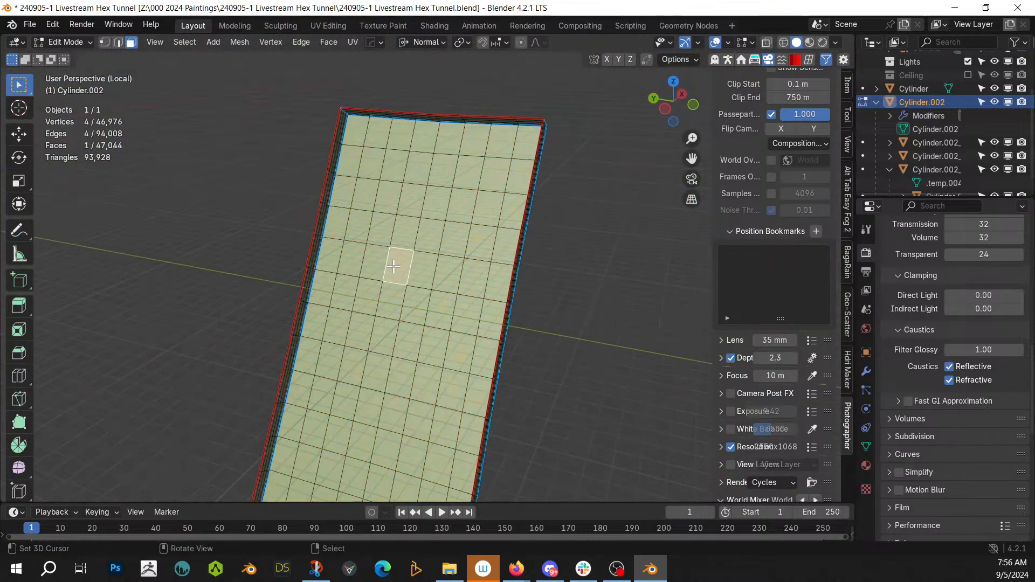
key("shift+g")
left_click(393, 266)
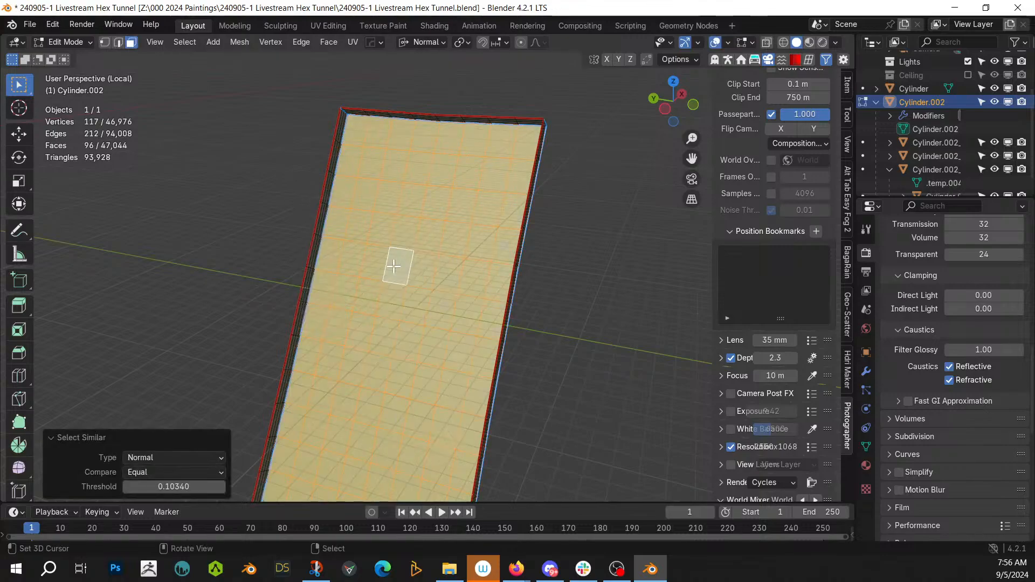
scroll(358, 256, "down", 5)
middle_click_drag(351, 259, 263, 237)
key("Tab")
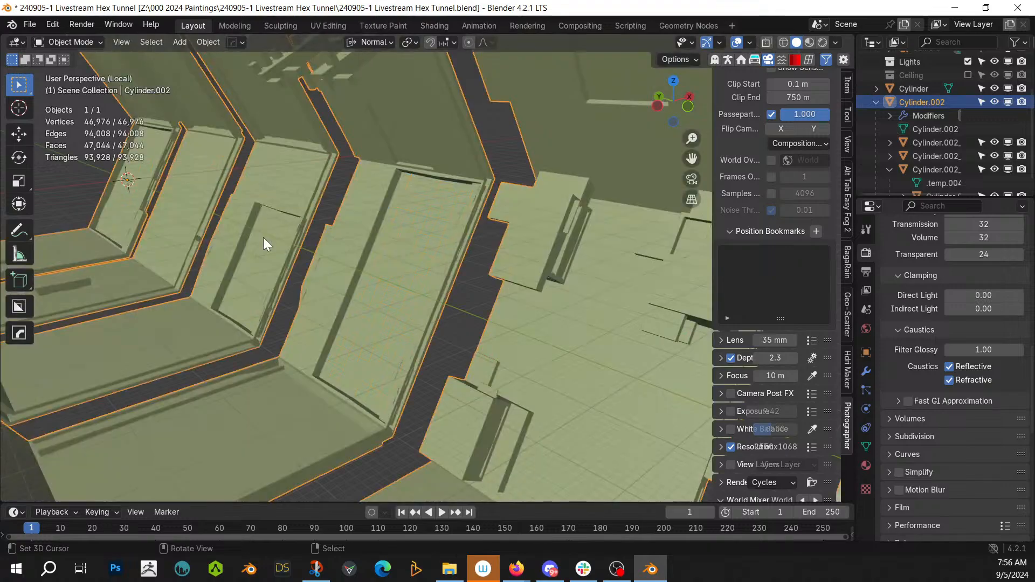
scroll(263, 238, "down", 3)
key("shift+v")
mouse_move(337, 289)
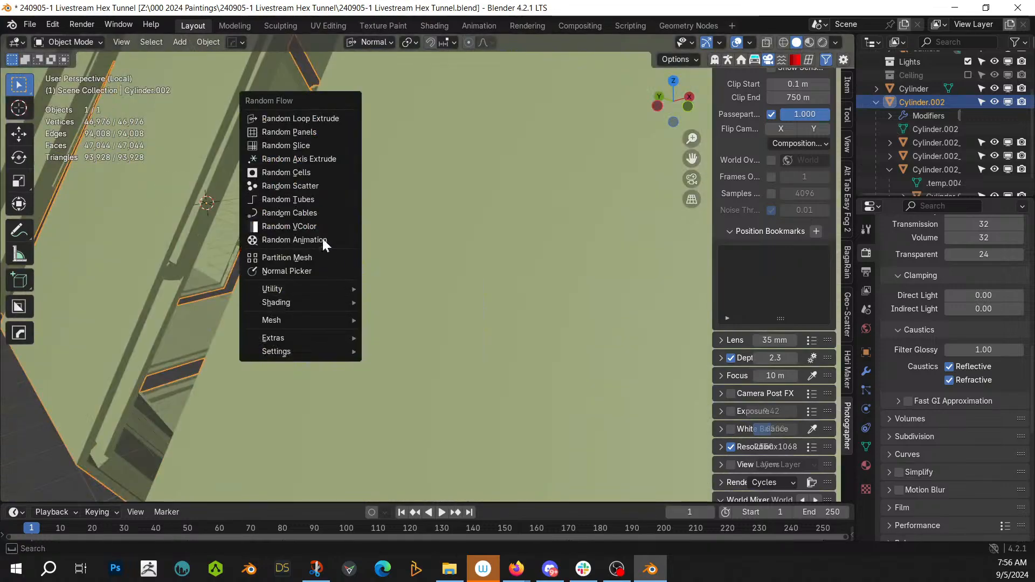
left_click(325, 199)
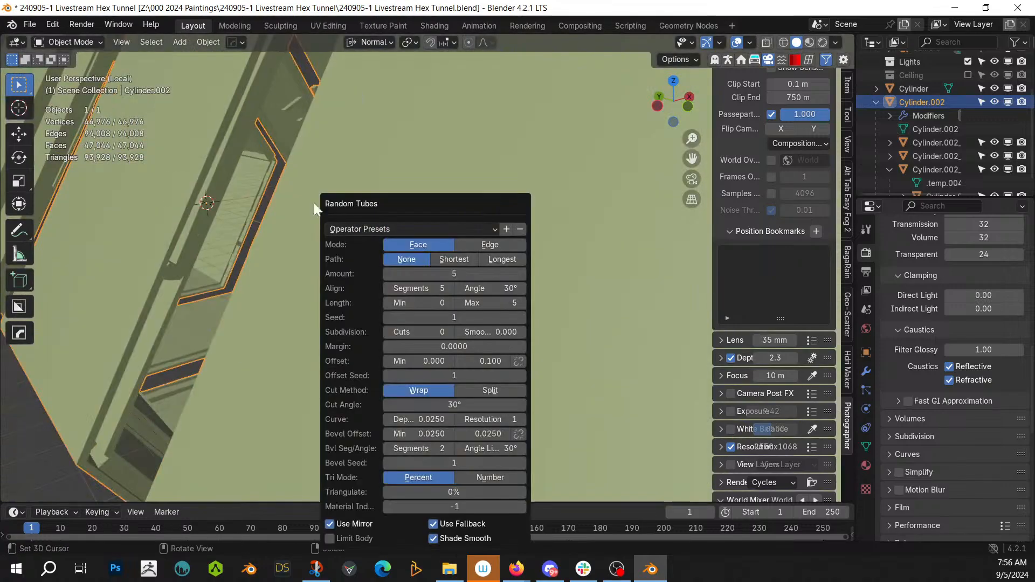
scroll(241, 280, "up", 3)
middle_click_drag(241, 280, 248, 282)
scroll(289, 293, "up", 4)
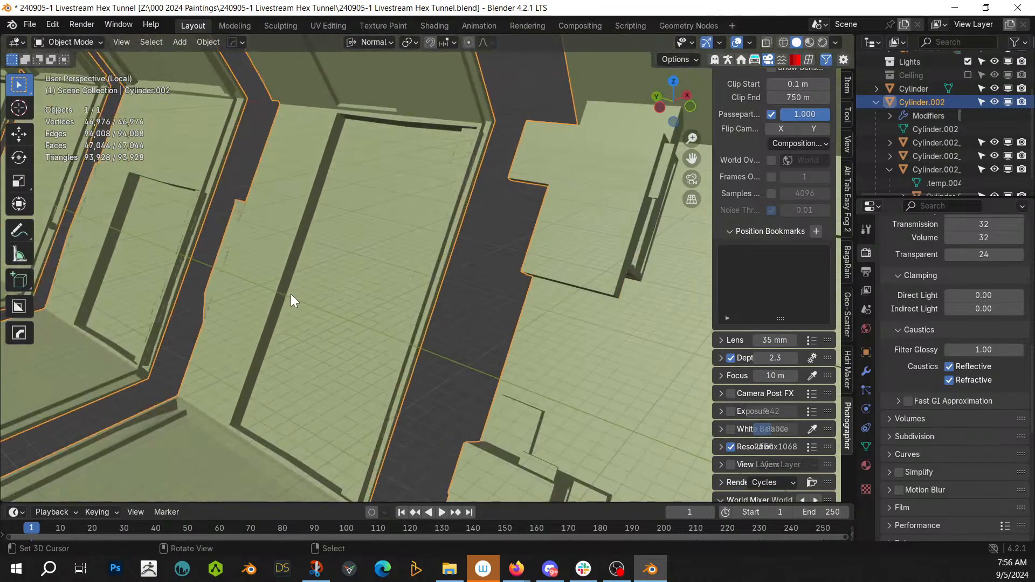
key("F9")
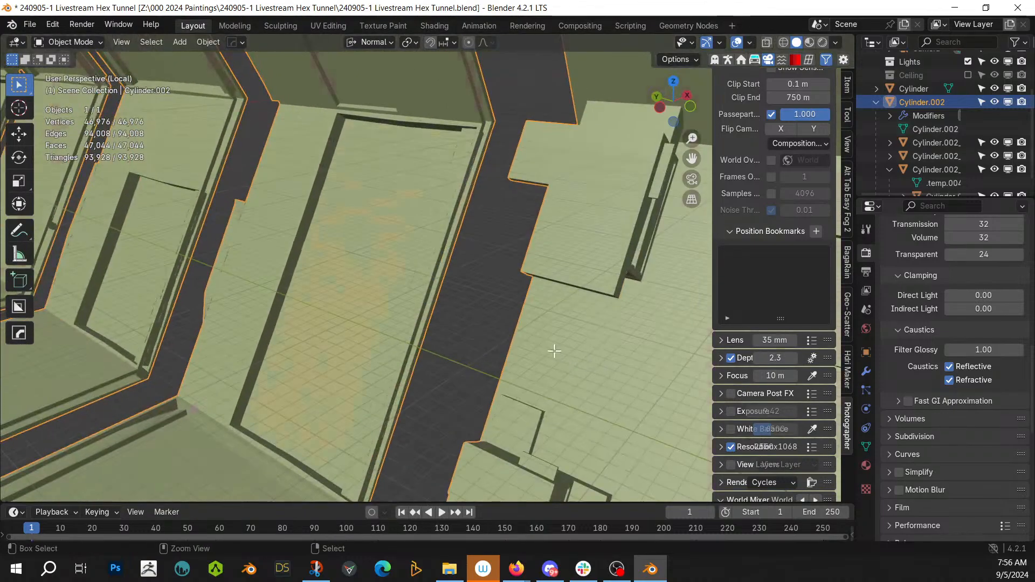
Step: Leave local view, restore the panel's inner face selection in Edit Mode, and return to Object Mode
key("KP_Divide")
key("Tab")
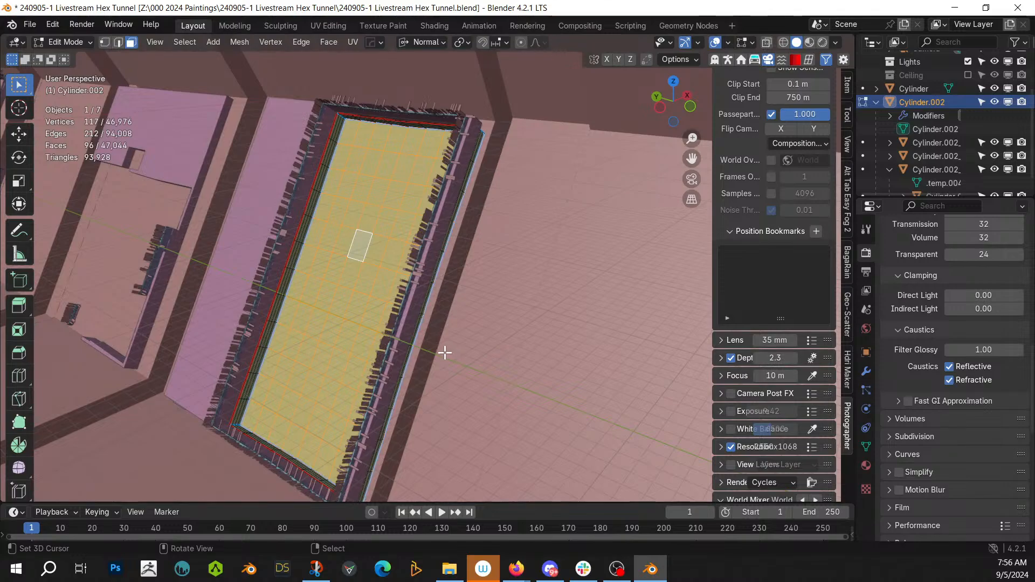
left_click(444, 353)
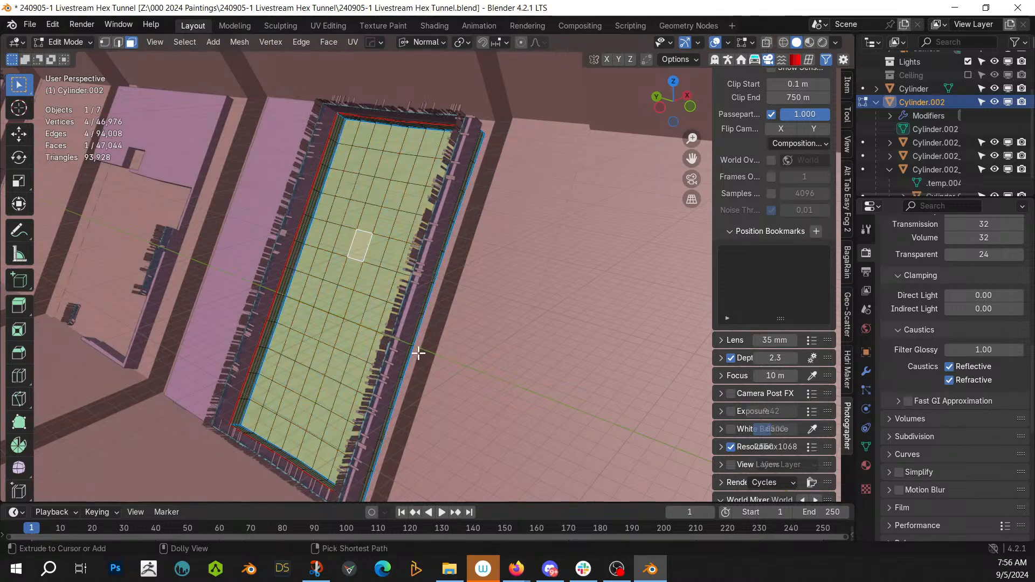
key("ctrl+shift+z")
key("Tab")
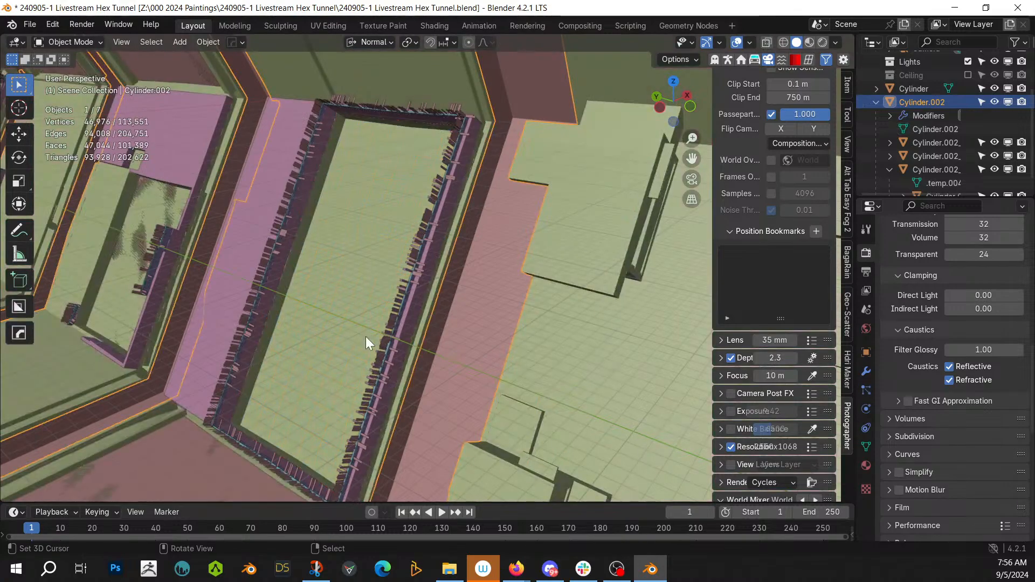
Step: Generate Random Tubes on the selected panel faces with amount 50 and curve depth 1.1410
key("shift+alt+q")
left_click(361, 335)
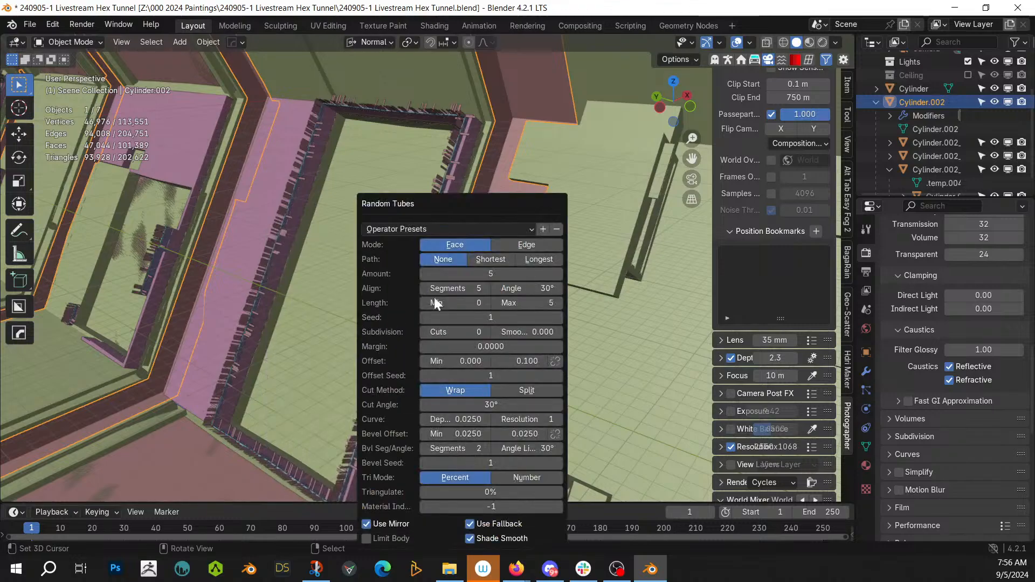
left_click(511, 274)
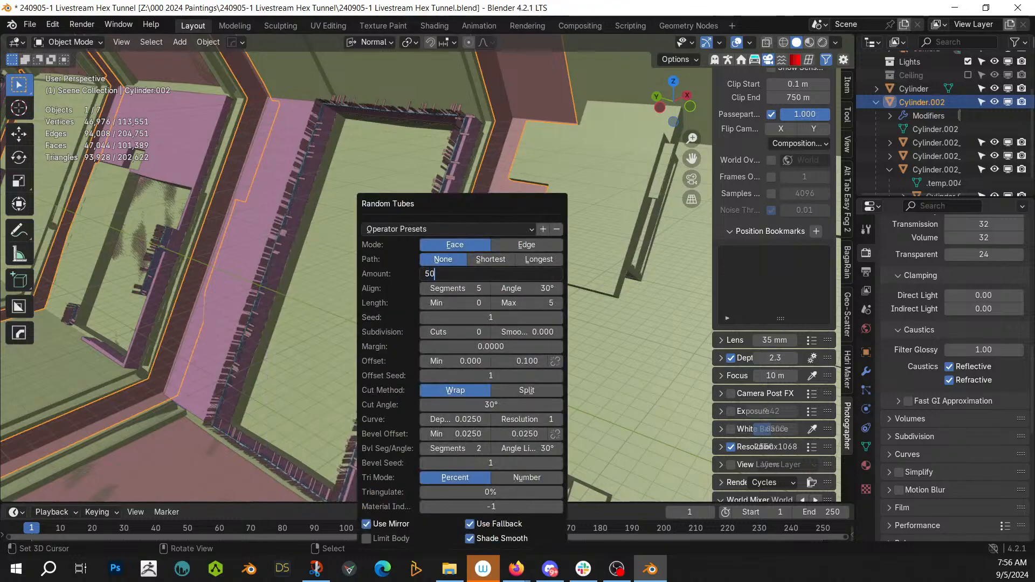
type("50")
key("Return")
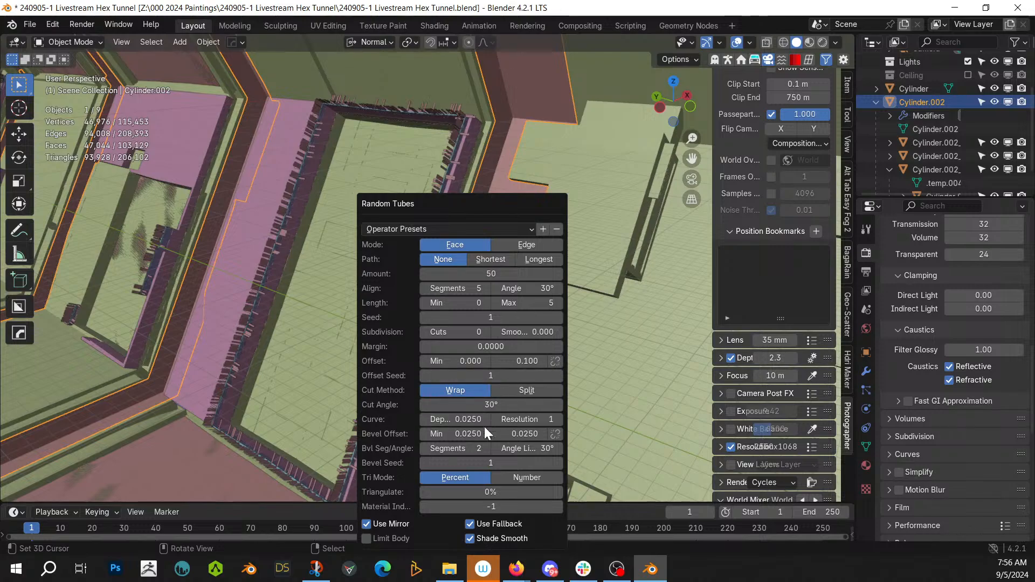
mouse_move(470, 419)
left_mouse_down()
mouse_move(547, 419)
mouse_move(467, 419)
left_mouse_up()
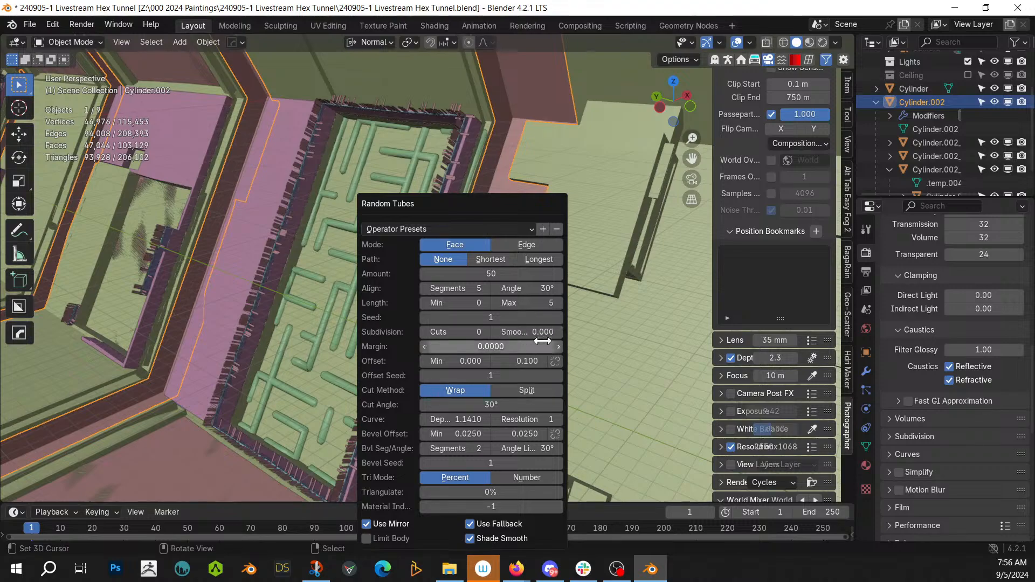
Step: Set the random tubes' maximum offset to 5
left_click(525, 361)
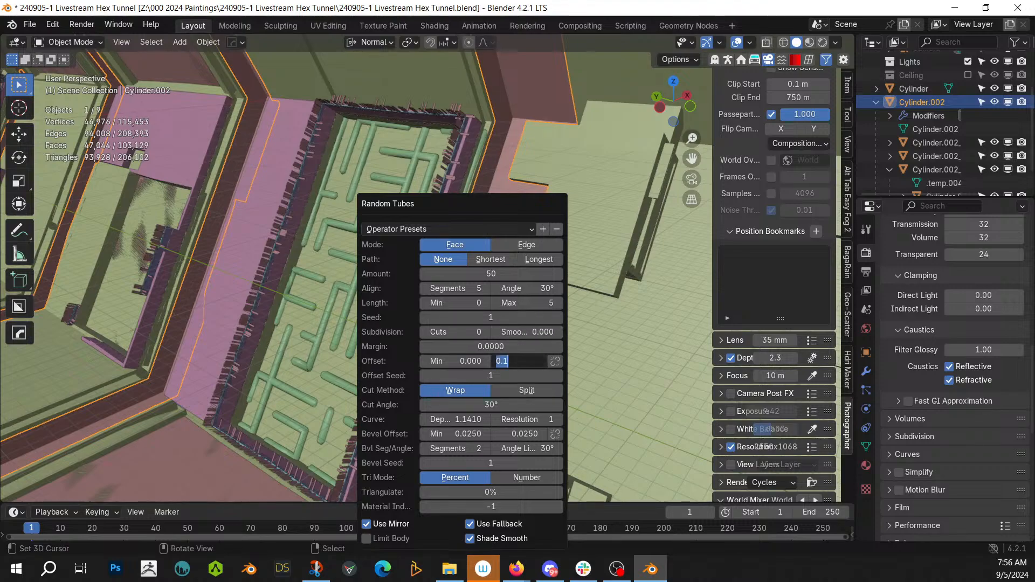
key("Return")
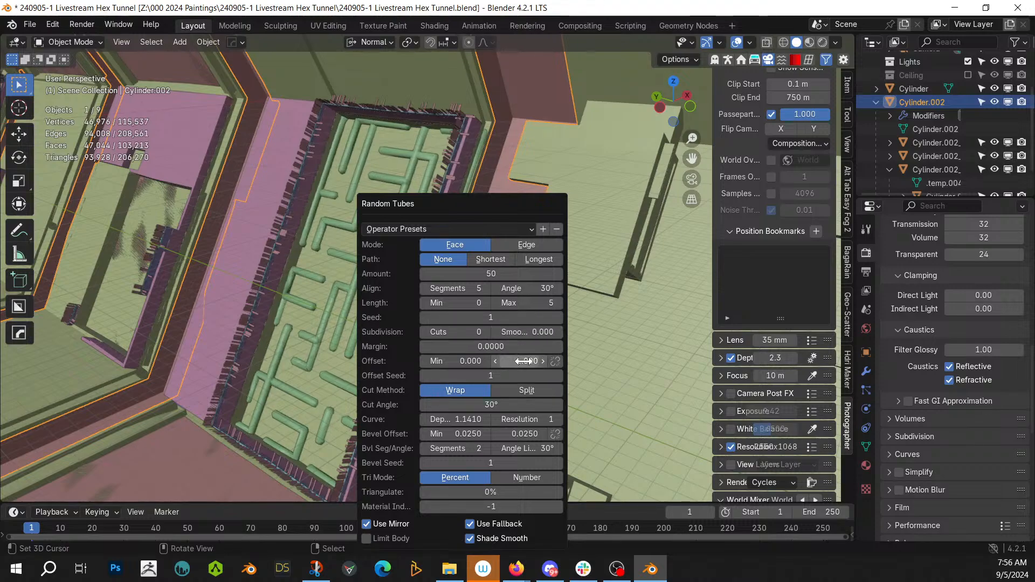
left_click(523, 361)
type("5")
key("Return")
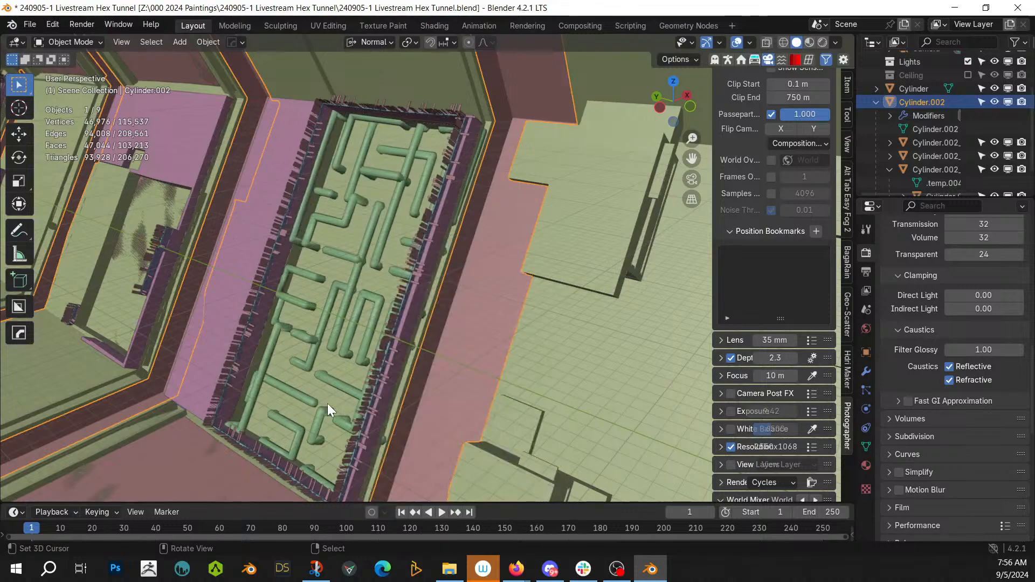
Step: Enable Limit Body and set one subdivision cut for the random tubes, and view the tubed panel head-on
key("F9")
left_click(332, 539)
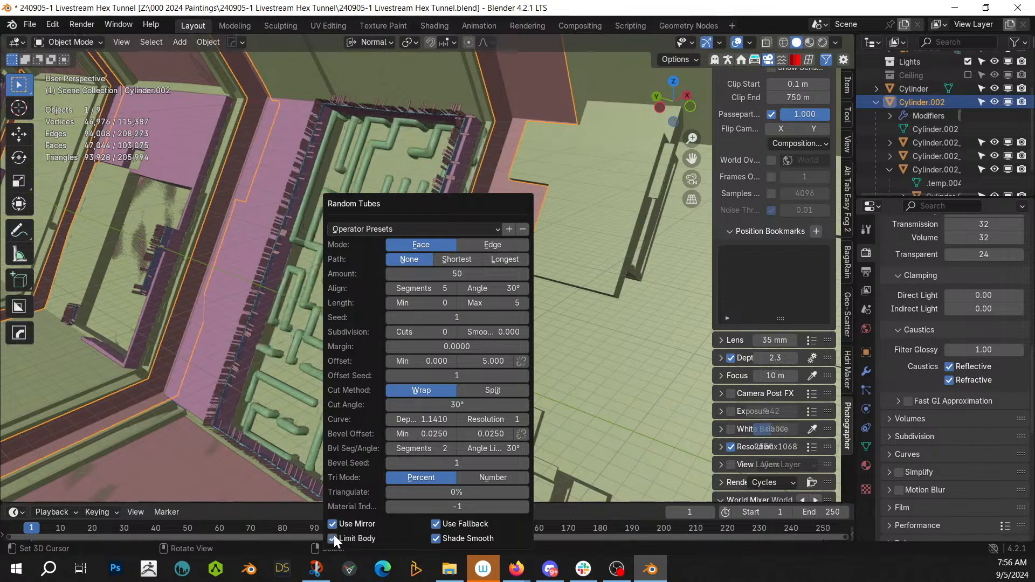
left_click_drag(411, 218, 546, 127)
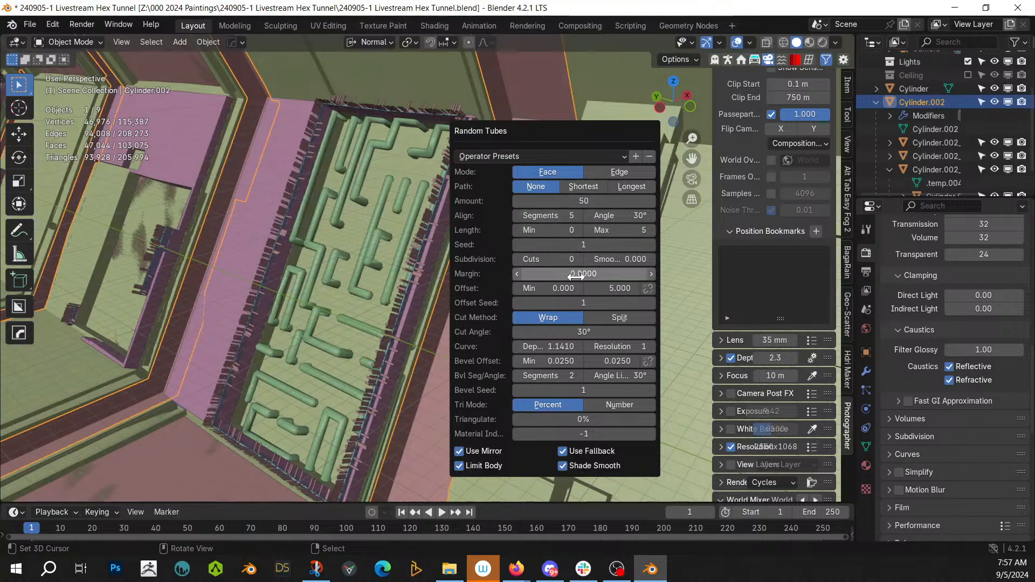
left_click(577, 257)
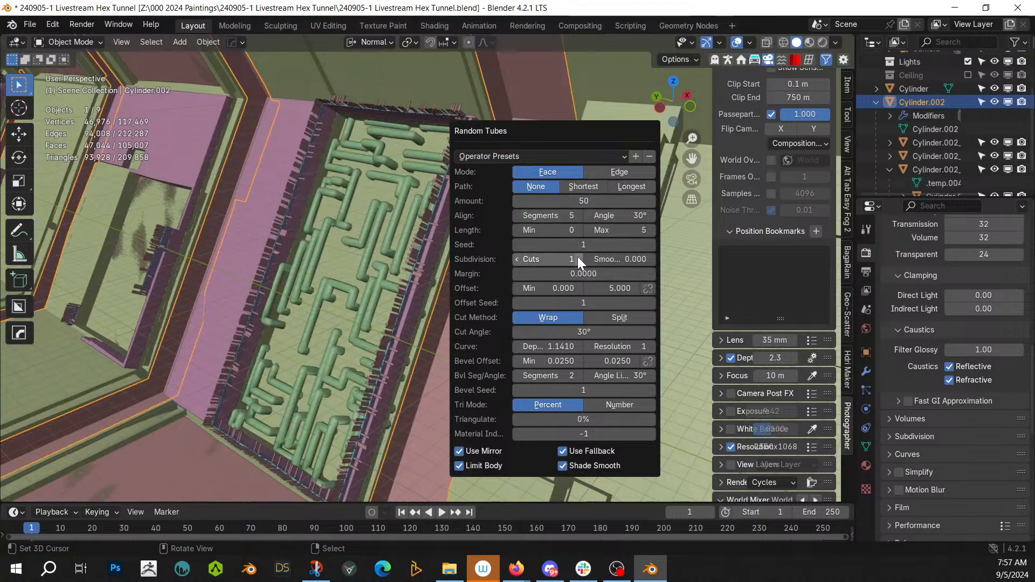
left_click(355, 286)
scroll(351, 331, "up", 2)
middle_click_drag(347, 336, 539, 153)
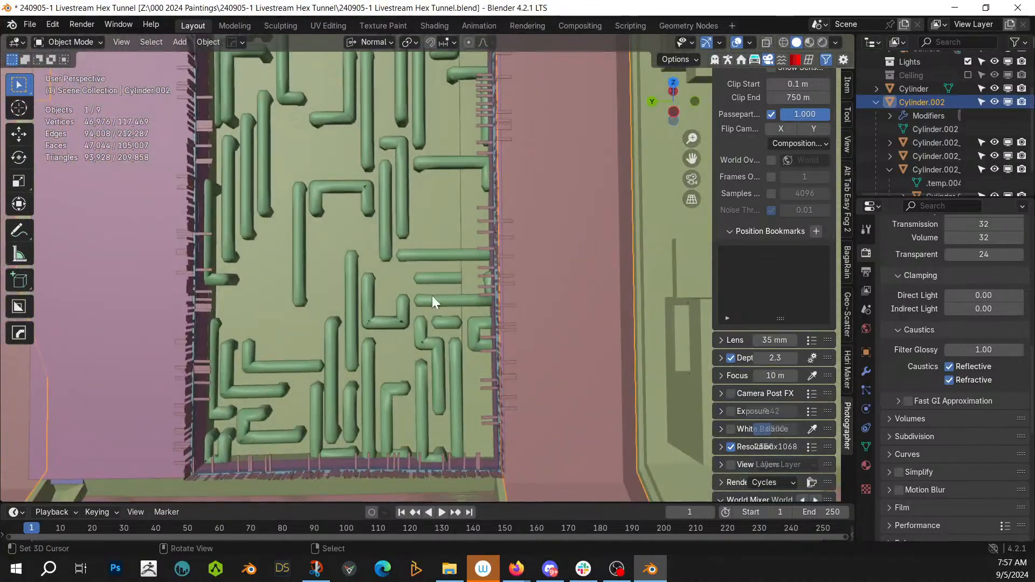
Step: Apply Random Loop Extrude to the tubed wall panel with loops 1, 2 and 3 enabled
scroll(432, 295, "up", 1)
middle_click_drag(432, 296, 405, 354, "shift")
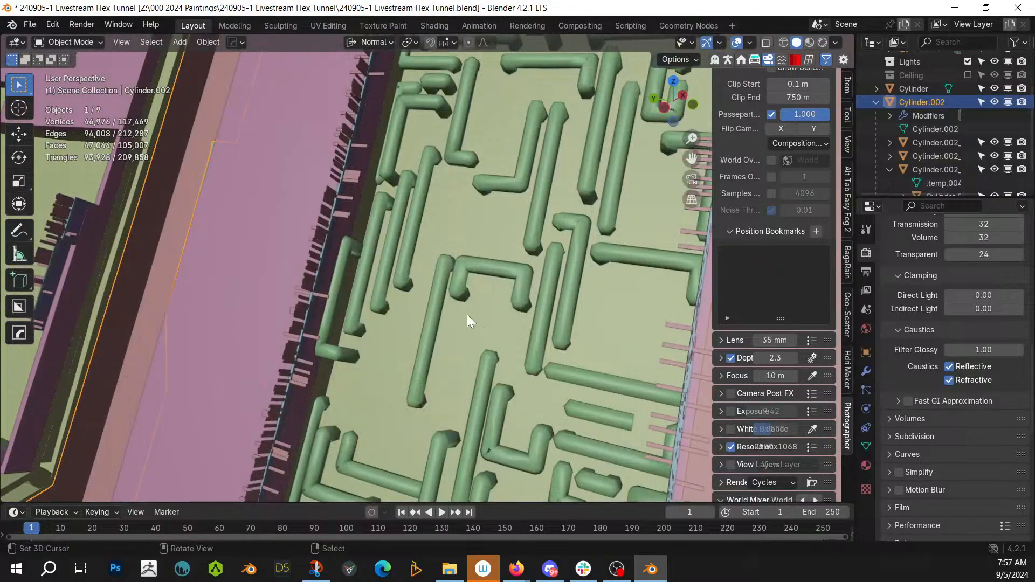
key("shift+v")
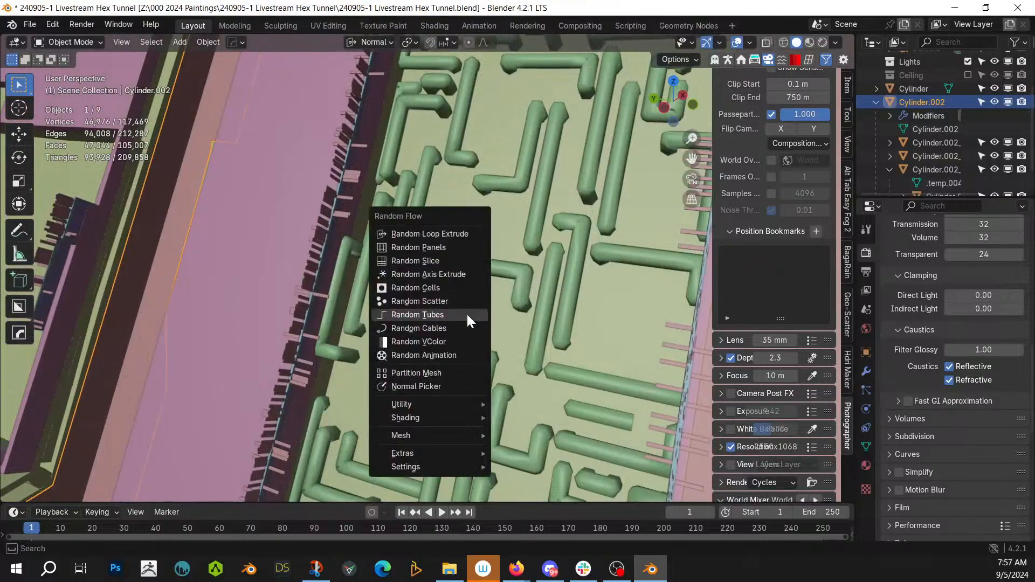
left_click(448, 235)
left_click(468, 89)
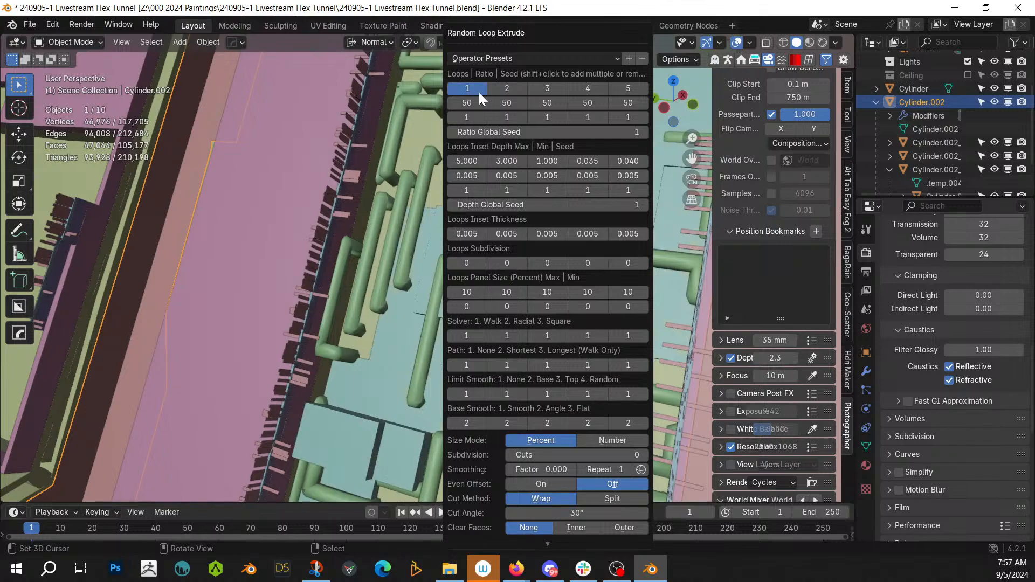
left_click(505, 89, "shift")
left_click(548, 88, "shift")
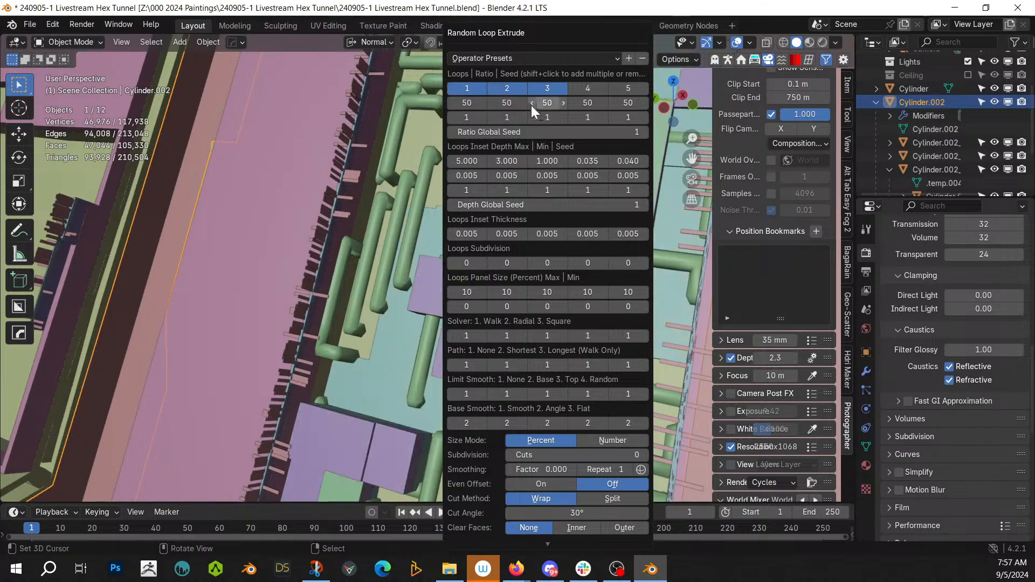
Step: Set the maximum inset depth of the first and second extrude loops to 1 and accept the result
left_click(473, 161)
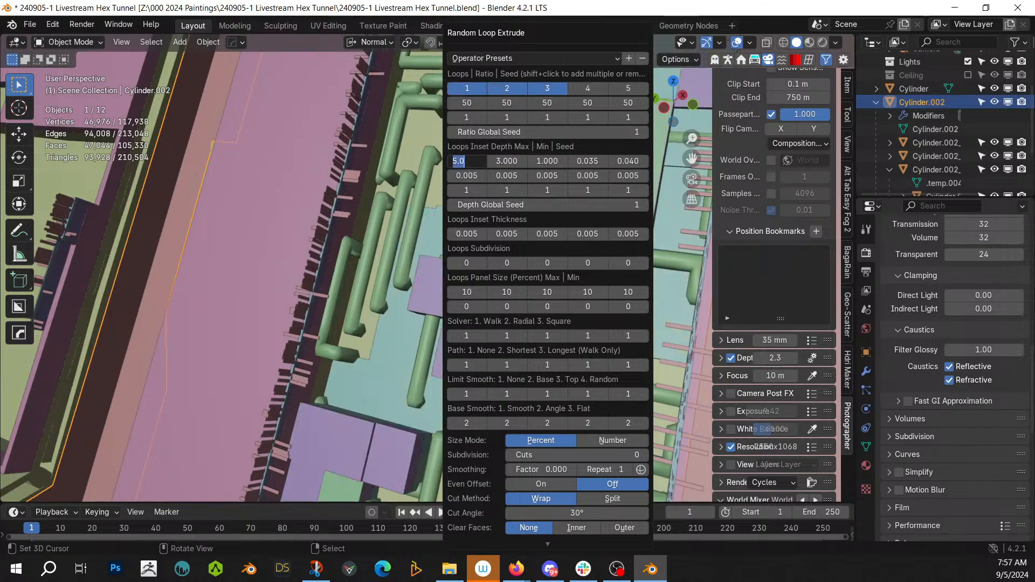
type("1")
key("Return")
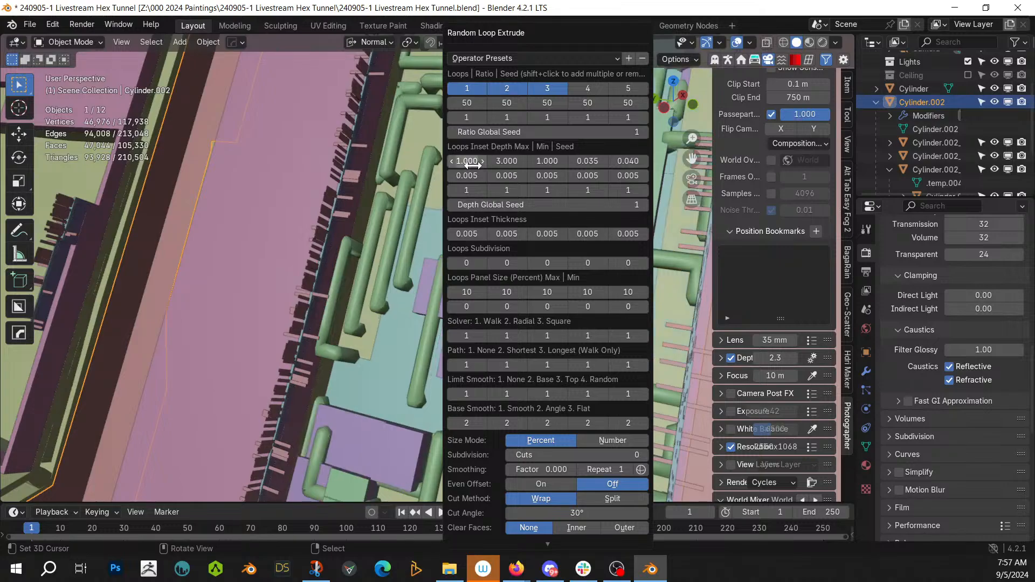
left_click(515, 163)
type("1")
key("Return")
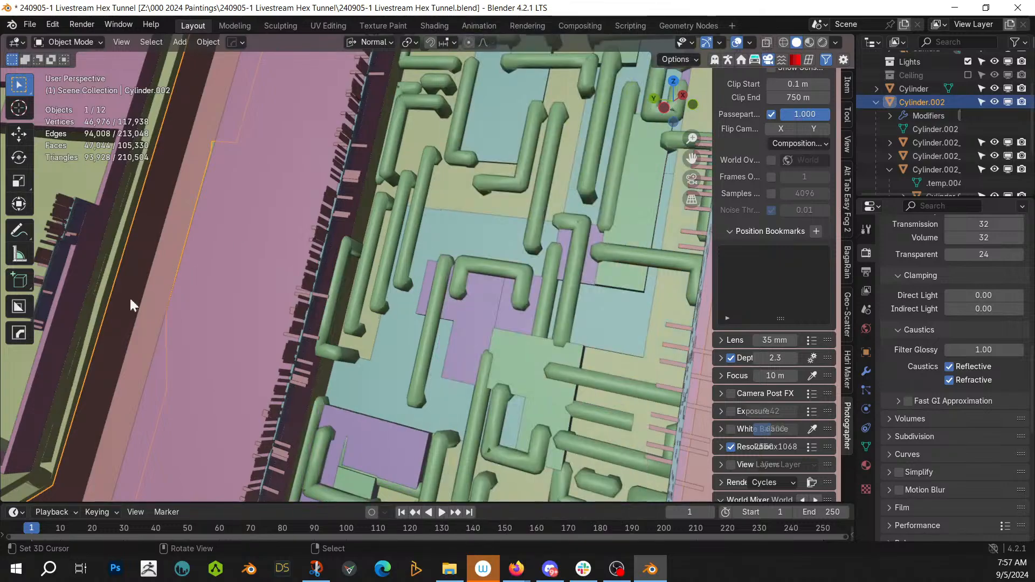
Step: Examine the plated and tubed panel up close, inside the tunnel and from outside the structure
middle_click_drag(130, 299, 186, 59)
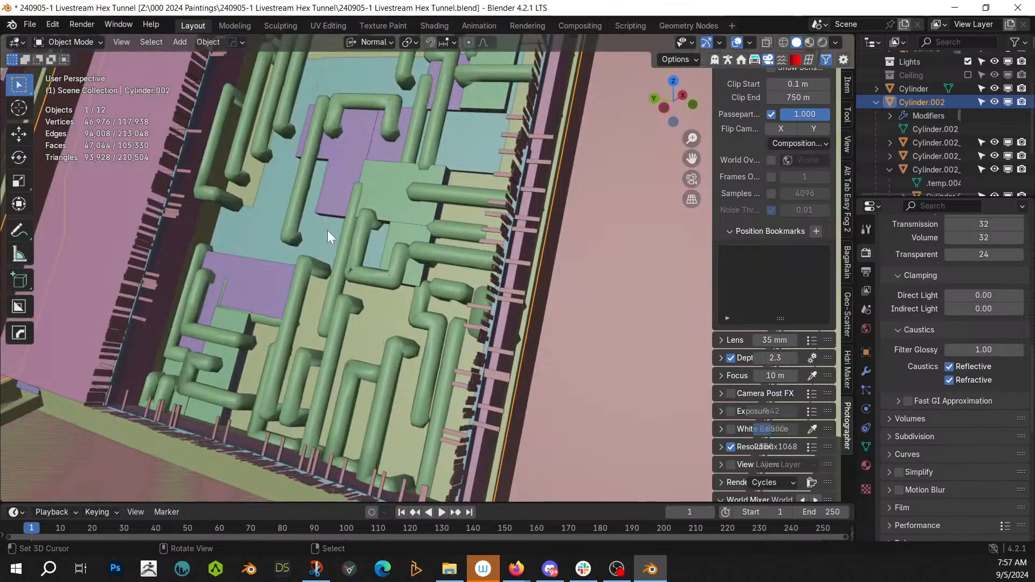
middle_click_drag(328, 231, 711, 419)
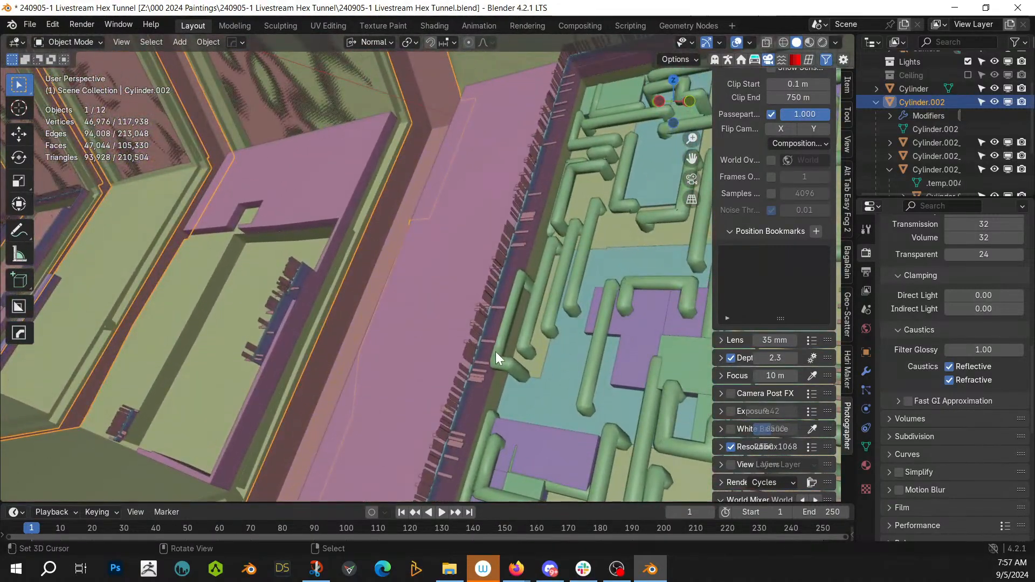
key("KP_0")
middle_click_drag(496, 353, 486, 380)
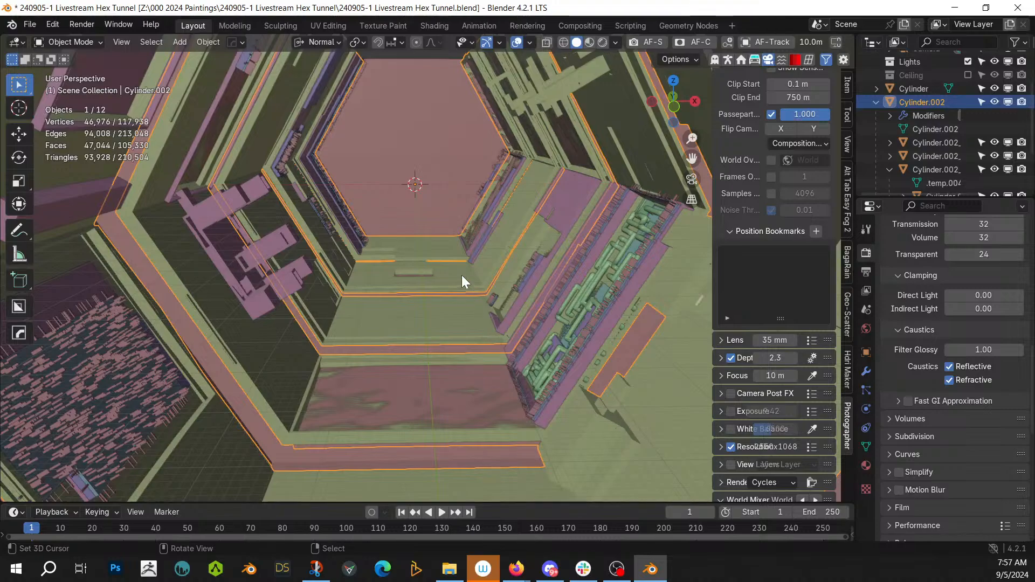
middle_click_drag(463, 280, 600, 373)
scroll(422, 343, "up", 3)
middle_click_drag(423, 351, 470, 363)
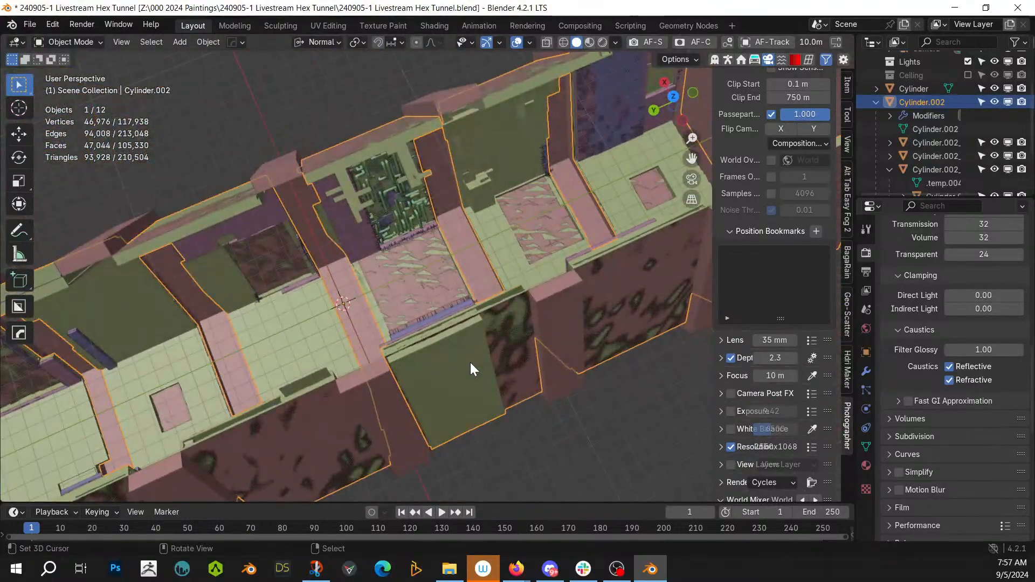
middle_click_drag(276, 265, 374, 247, "shift")
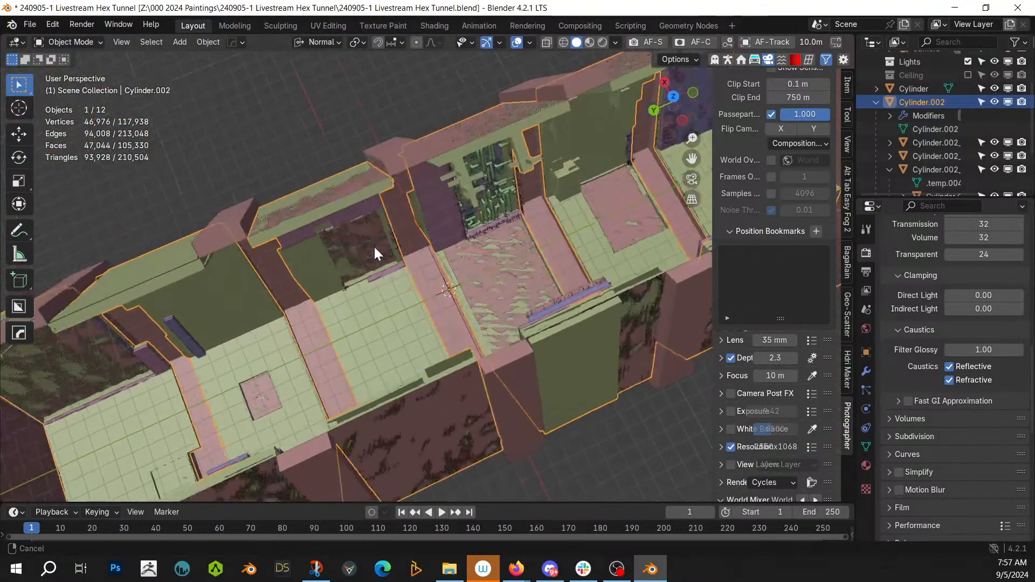
Step: Add a cube mesh at the tunnel's centre and scale it uniformly by 1.5
key("shift+a")
mouse_move(433, 203)
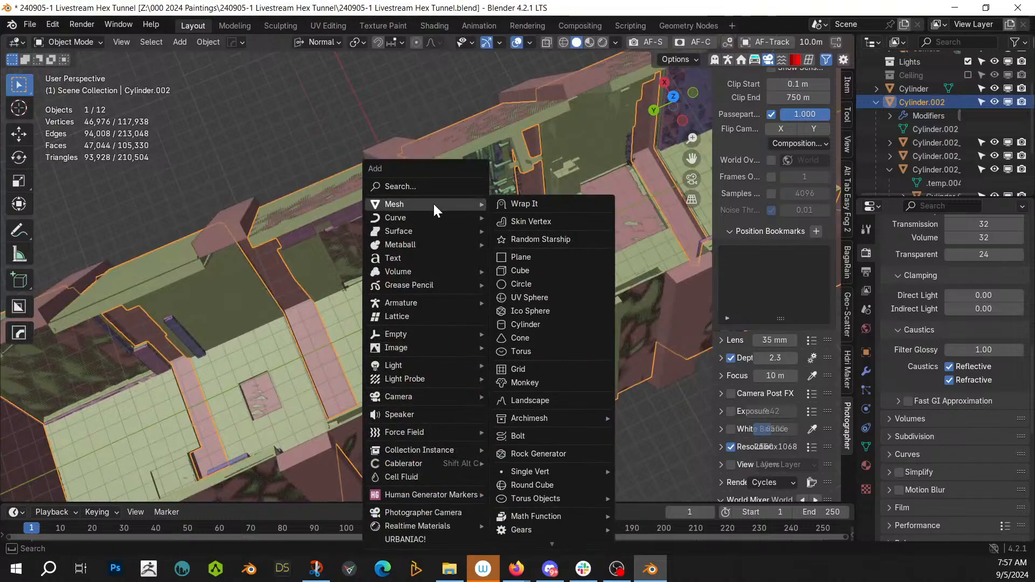
left_click(531, 274)
scroll(528, 286, "up", 8)
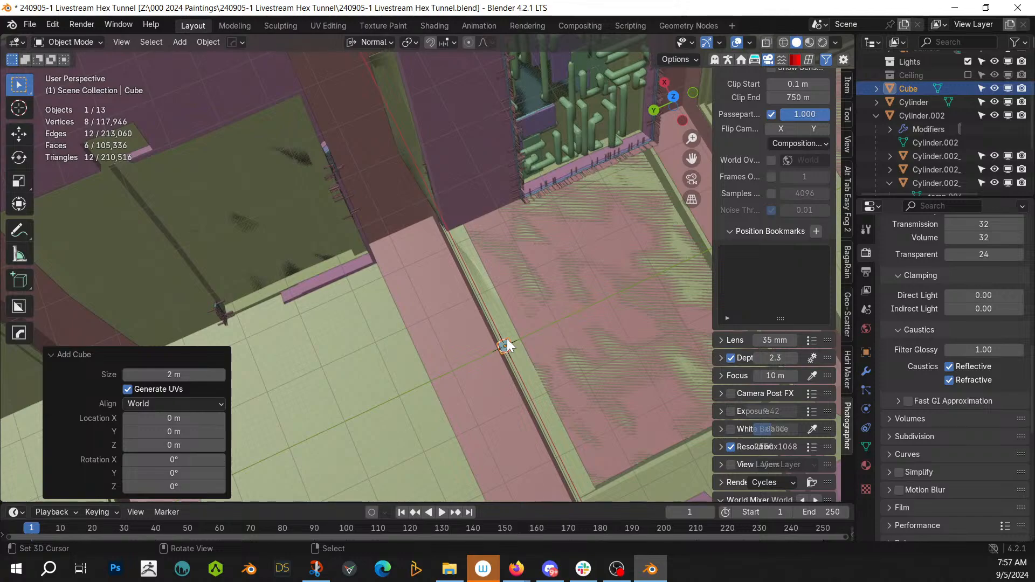
type("s1.5")
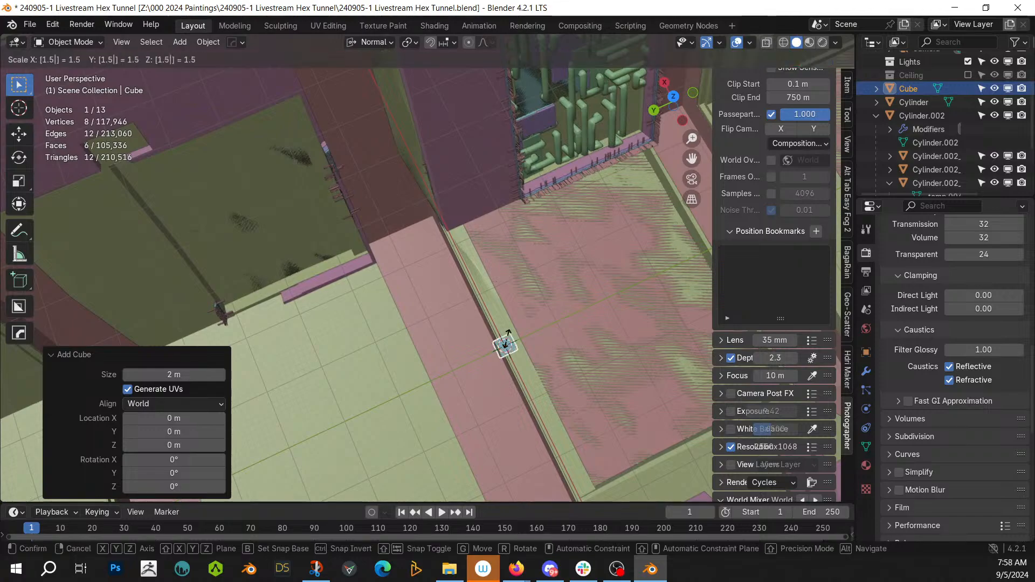
key("Return")
Step: Stretch the cube by a factor of 200 along Y into a long beam running through the tunnel
scroll(507, 339, "down", 4)
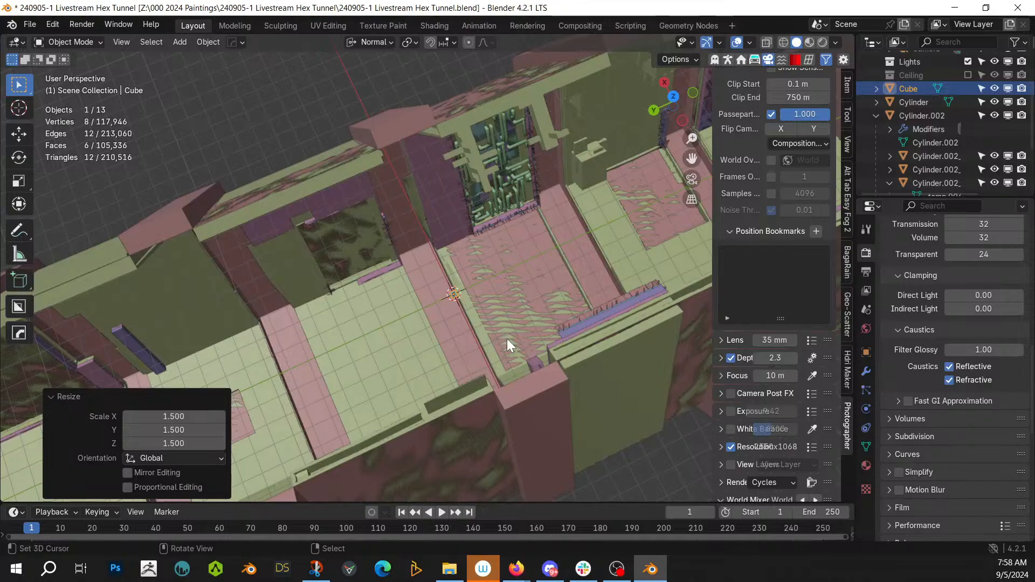
type("sy200")
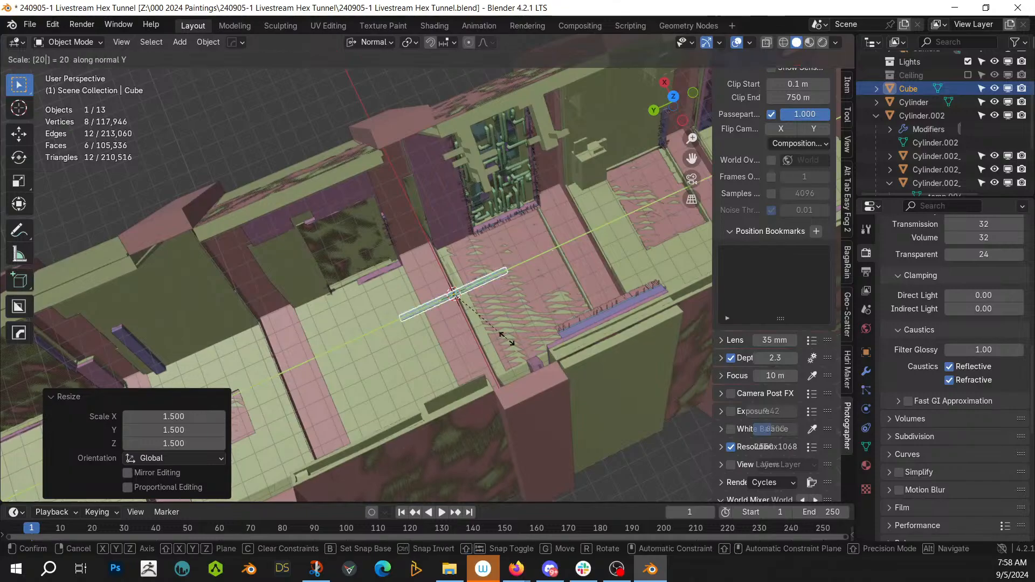
key("Return")
scroll(518, 332, "down", 5)
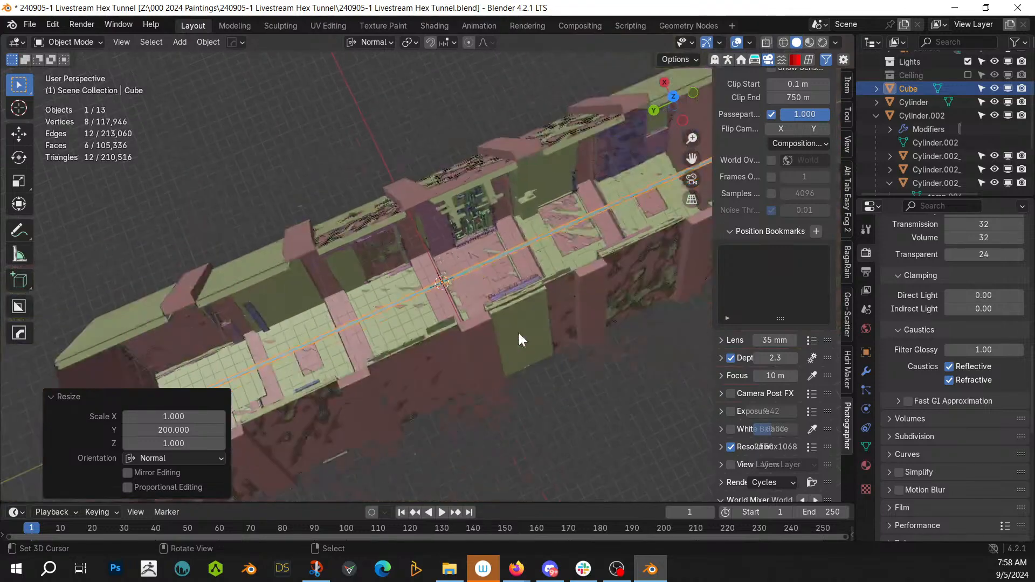
middle_click_drag(520, 332, 421, 232)
scroll(367, 307, "up", 6)
scroll(368, 307, "up", 3)
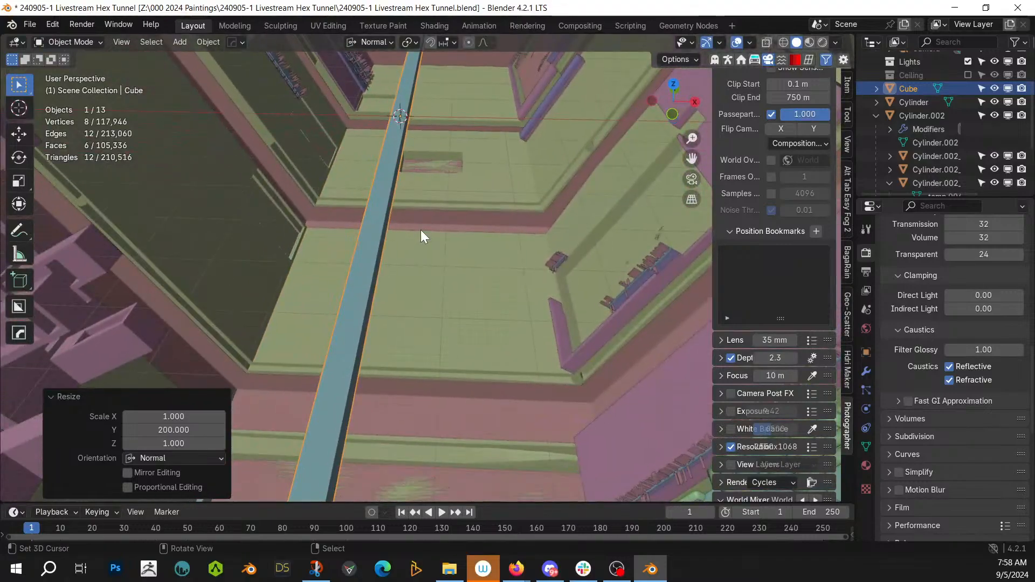
Step: Move the beam's geometry 5 m along X in Edit Mode and return to Object Mode
key("Tab")
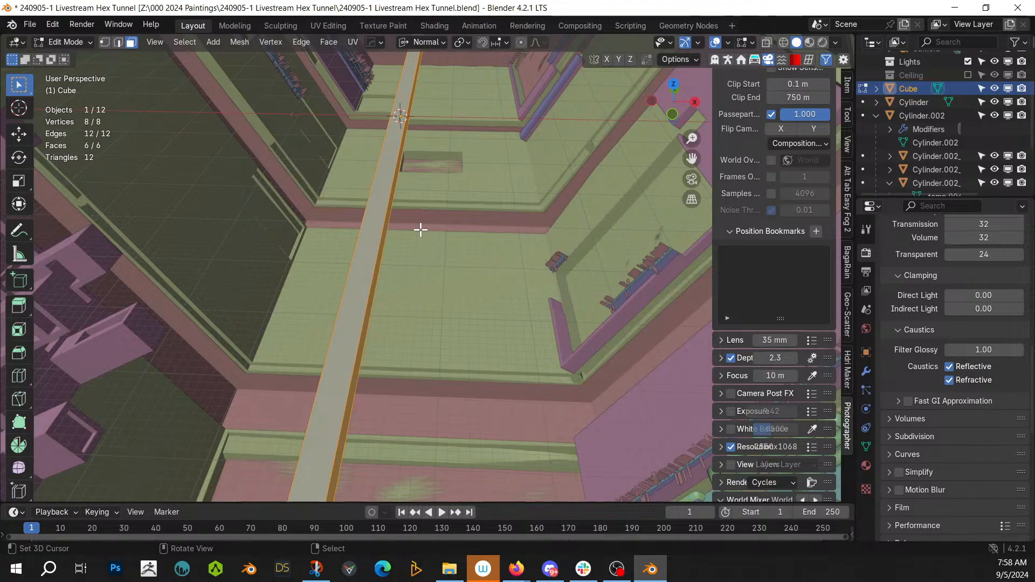
key("g")
key("x")
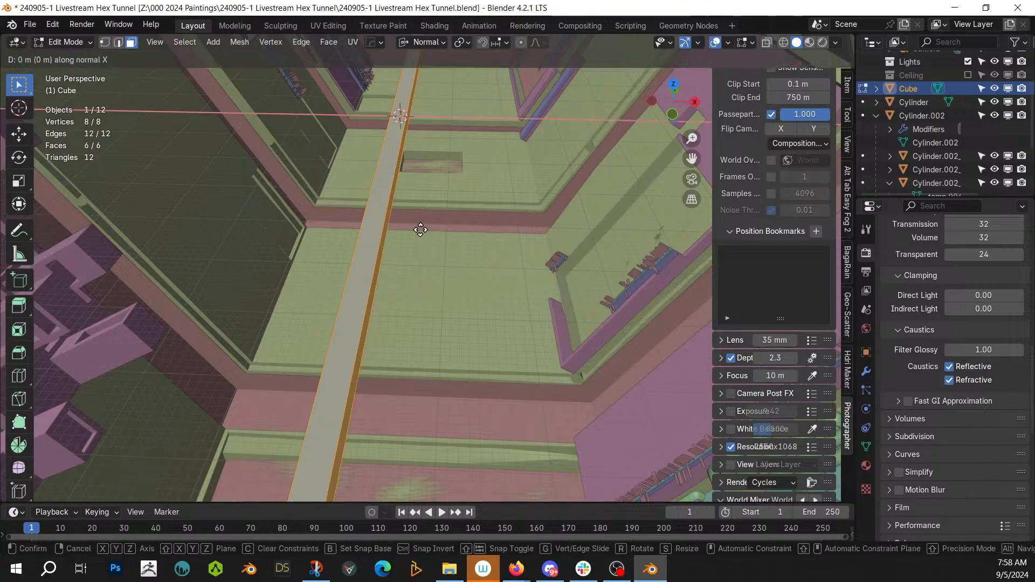
type("5")
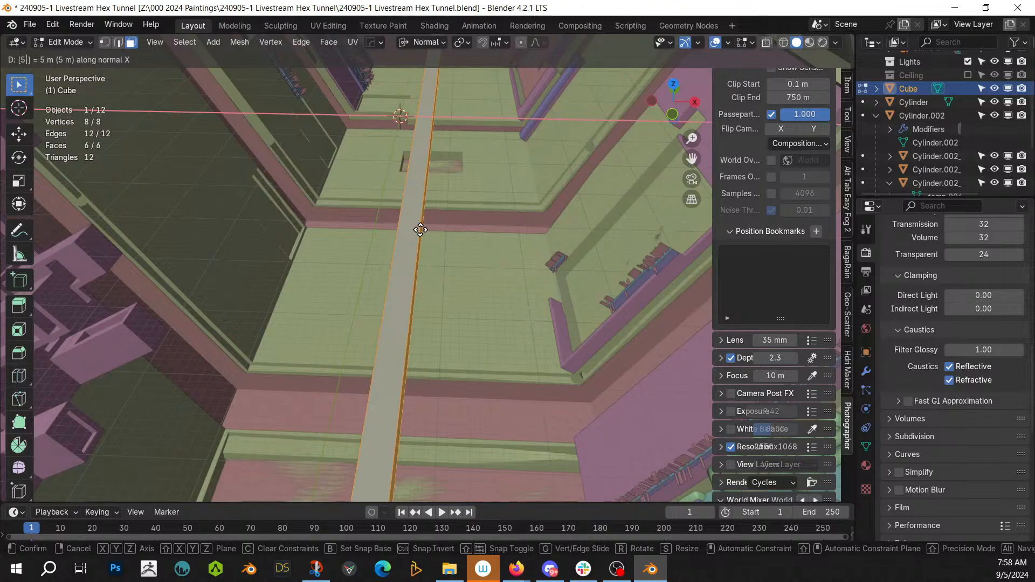
key("Return")
key("Tab")
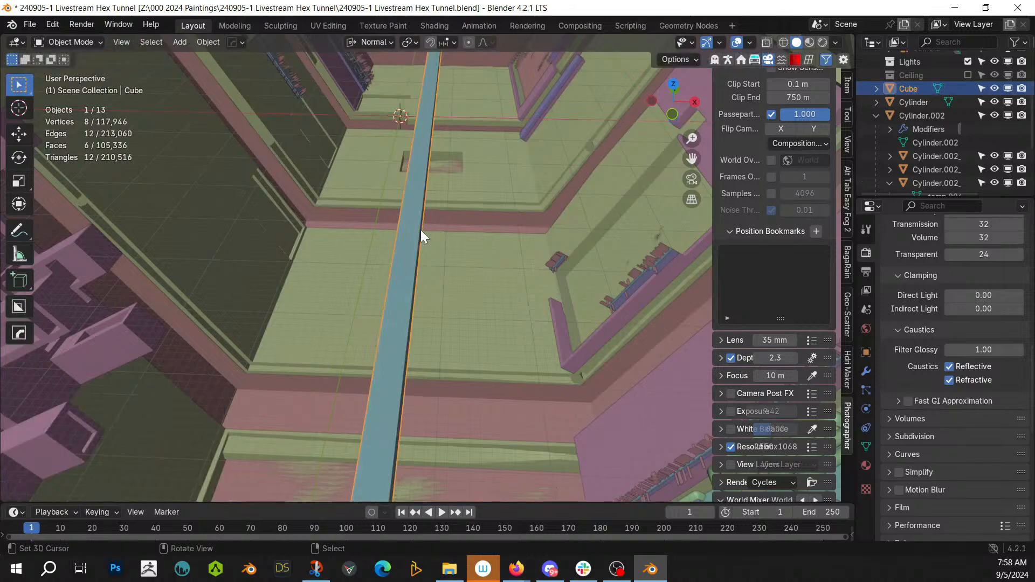
Step: Mirror the beam across the X axis to get a parallel pair
key("alt+x")
left_click(494, 122)
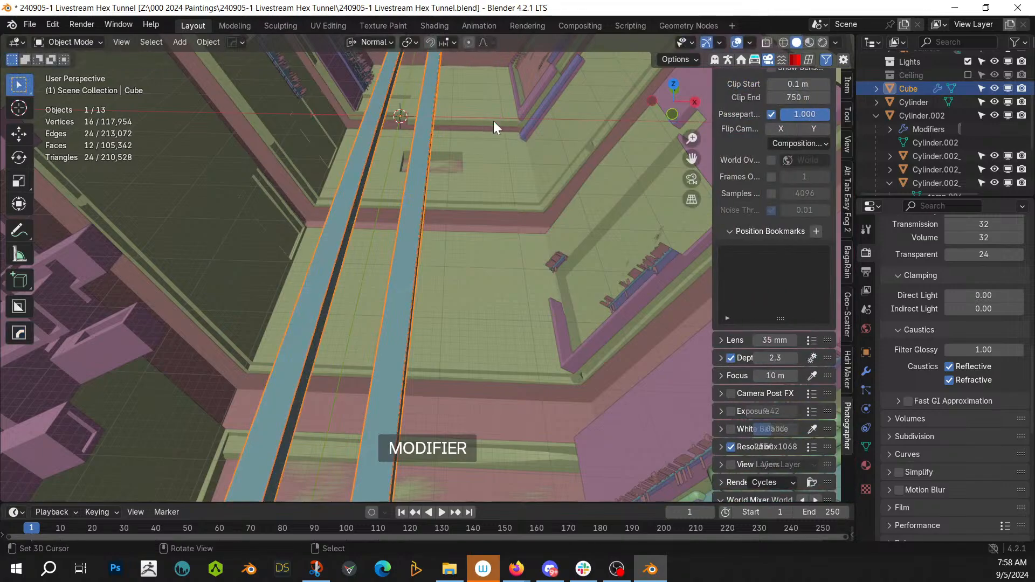
middle_click_drag(438, 196, 435, 172)
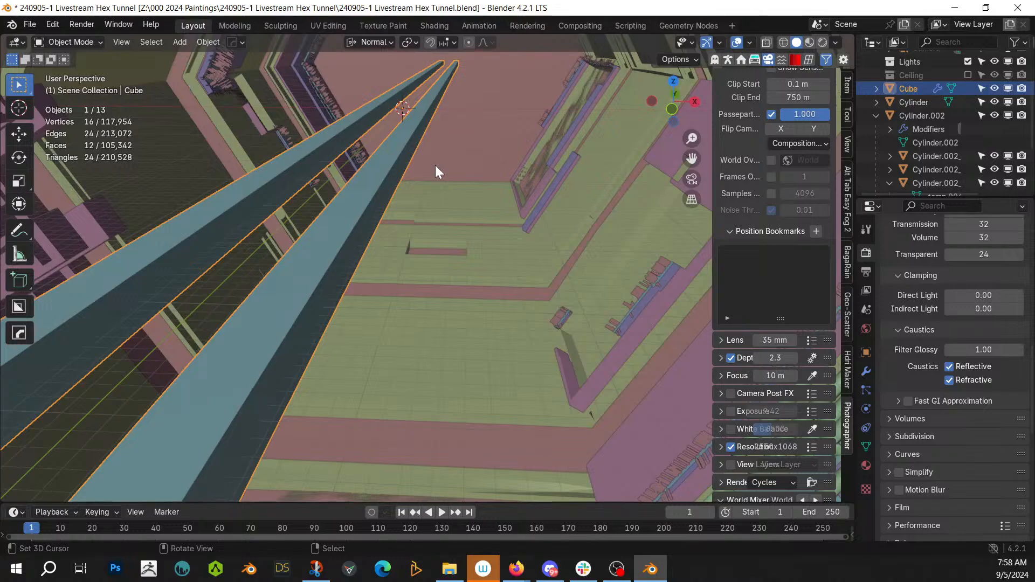
Step: Raise the camera above the paired beams with walk navigation, aim it down the tunnel, and select the hexagonal rib frame
key("KP_0")
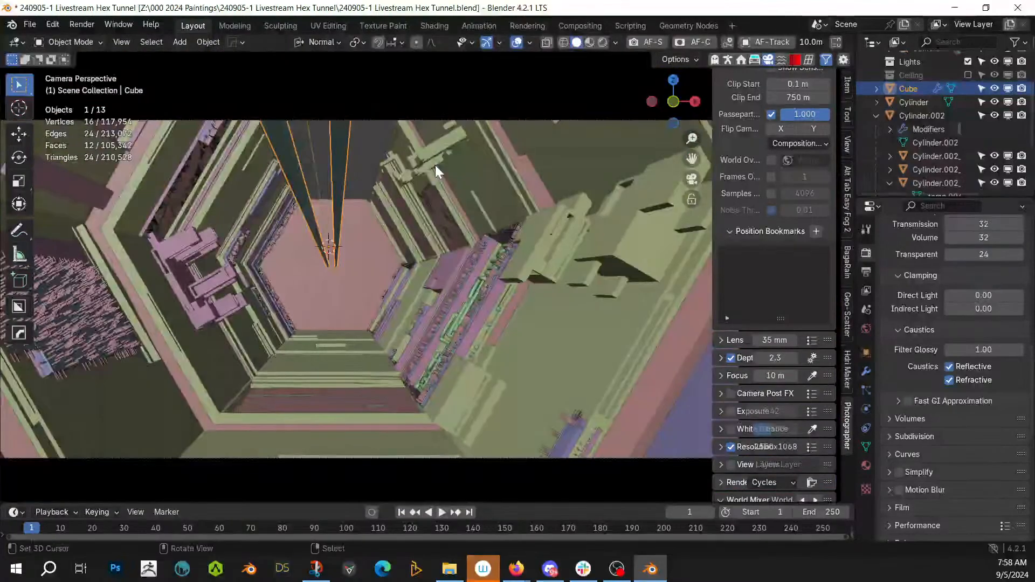
key("shift+grave")
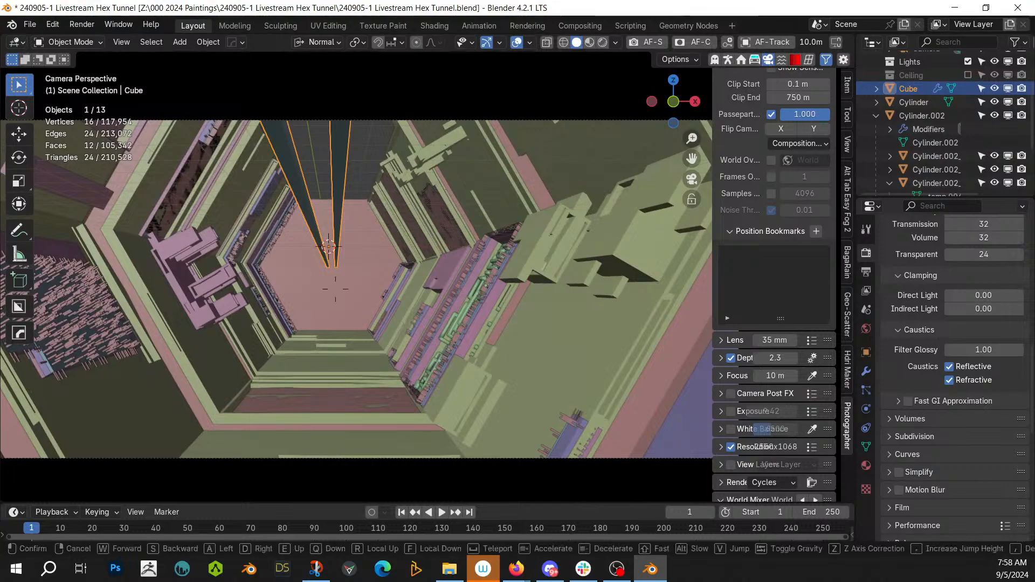
key("e")
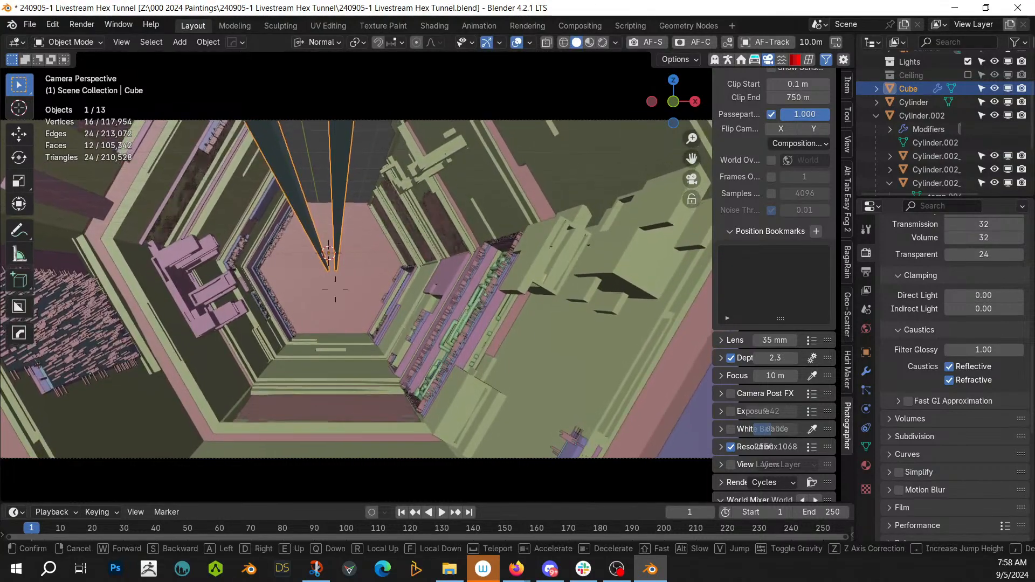
key("e")
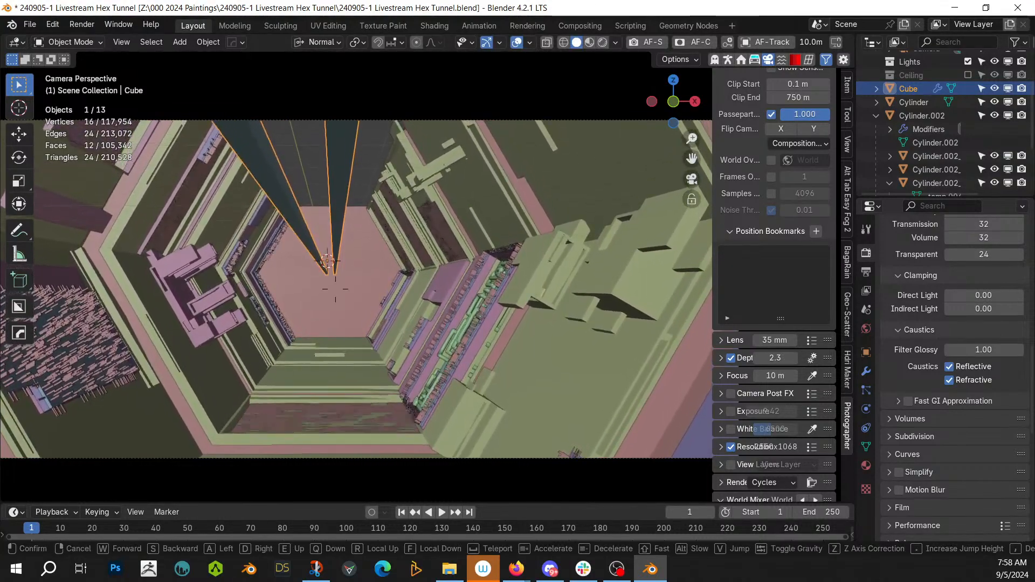
key("e")
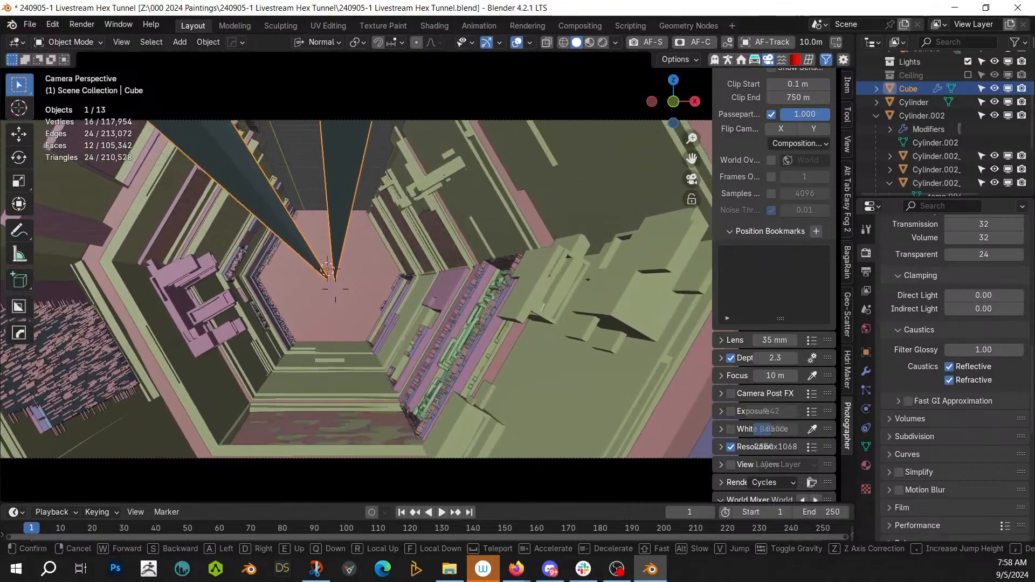
key("e")
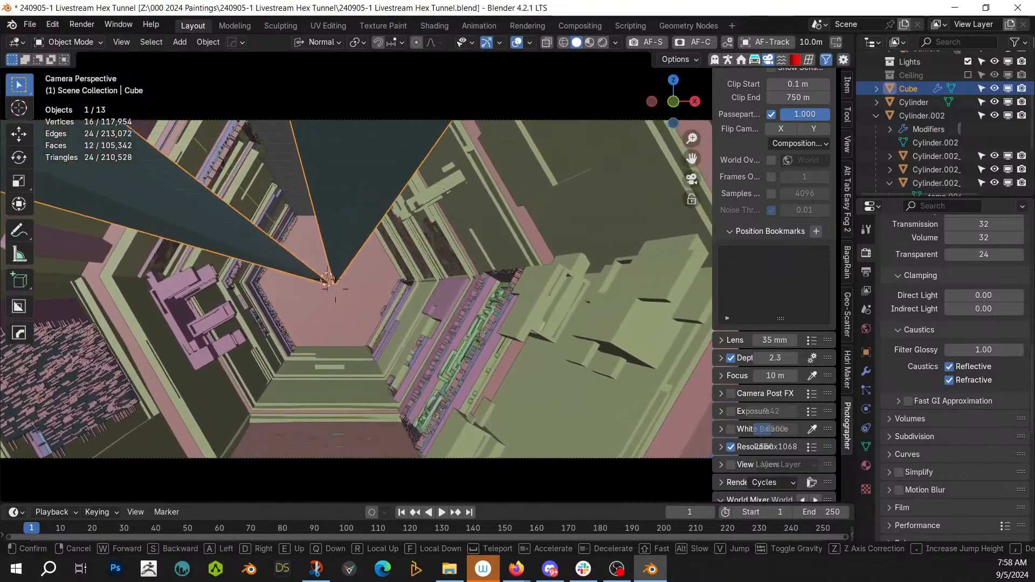
key("e")
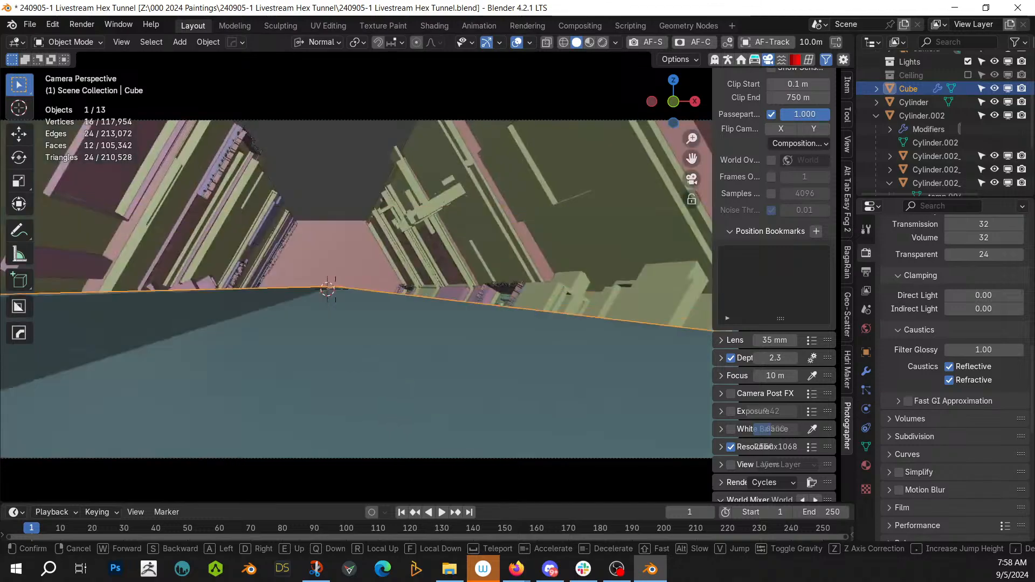
key("e")
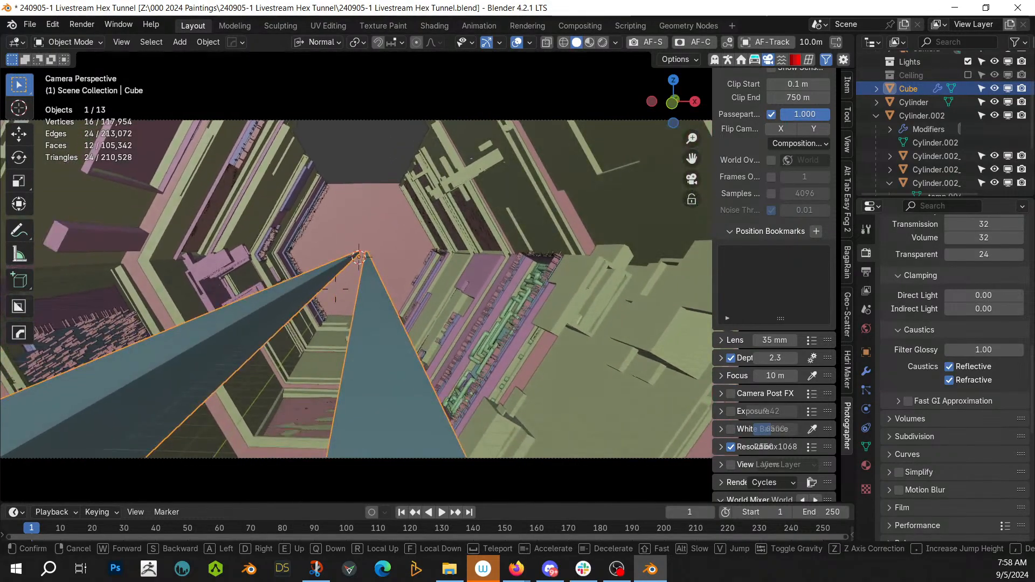
left_click(445, 187)
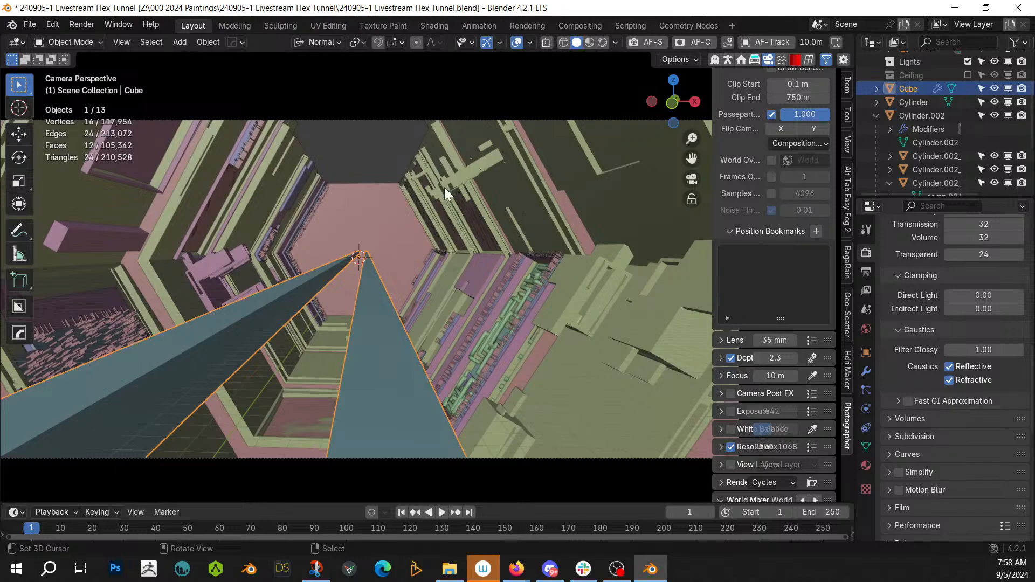
left_click(366, 319)
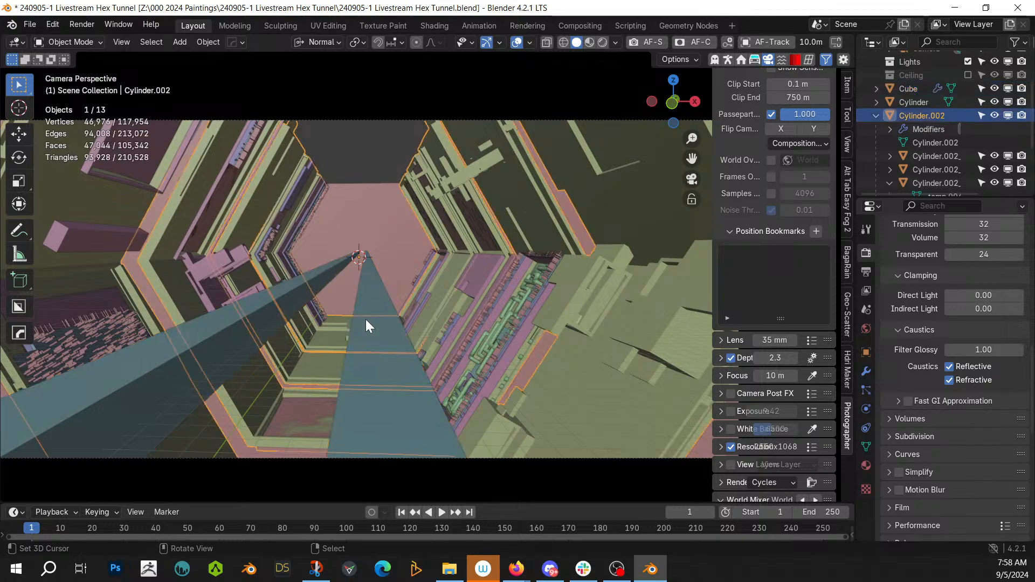
Step: Select the beam and divide it along its length with 200 evenly spaced loop cuts
left_click(365, 319)
left_click(371, 319)
key("Tab")
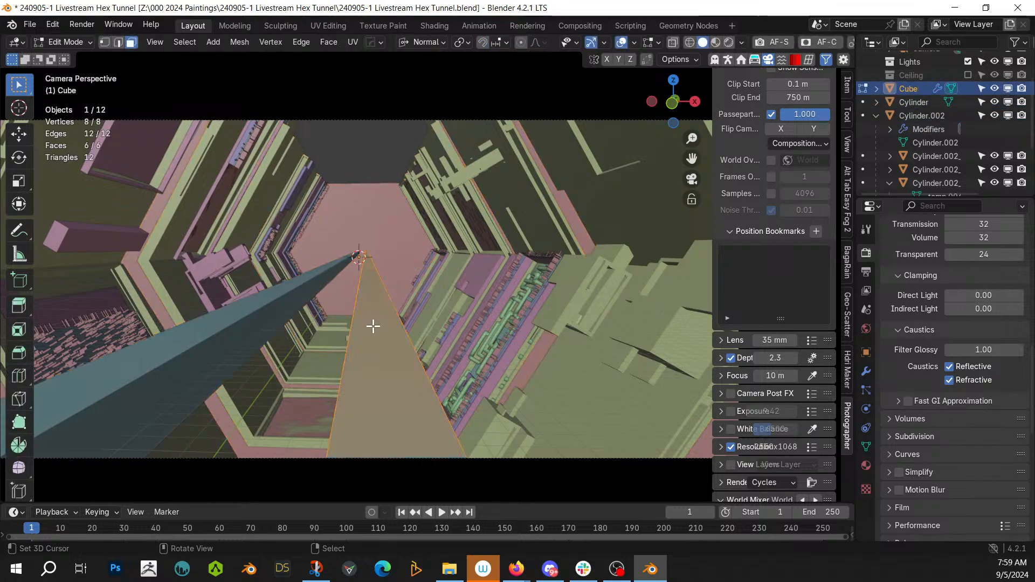
key("2")
left_click(362, 345)
key("ctrl+r")
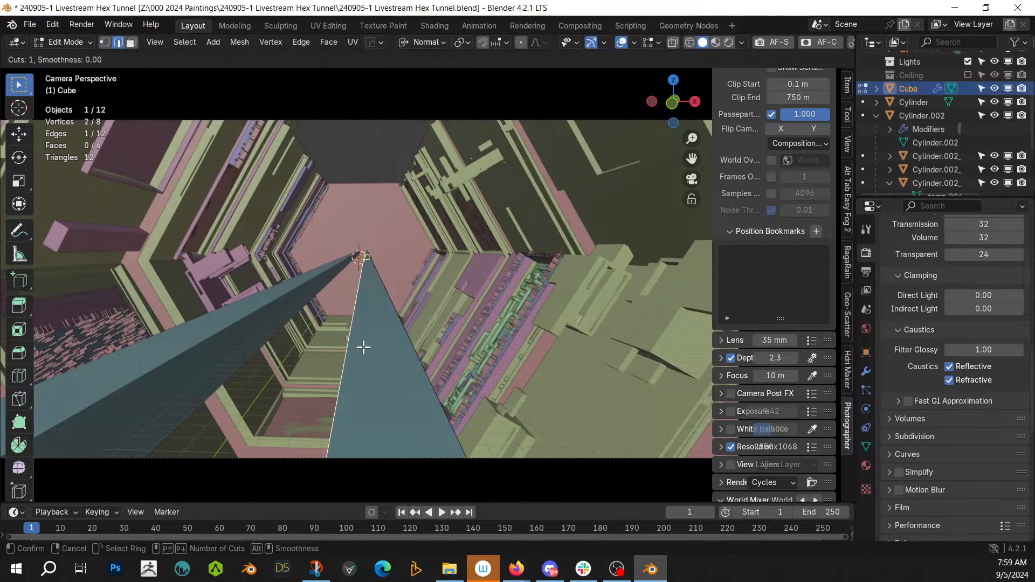
type("200")
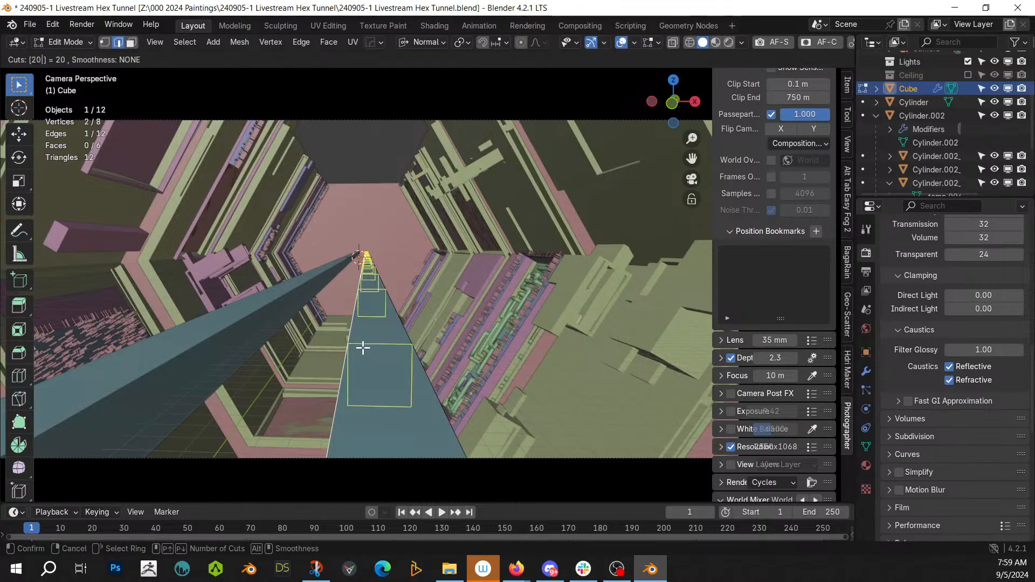
left_click(363, 348)
left_click(362, 346)
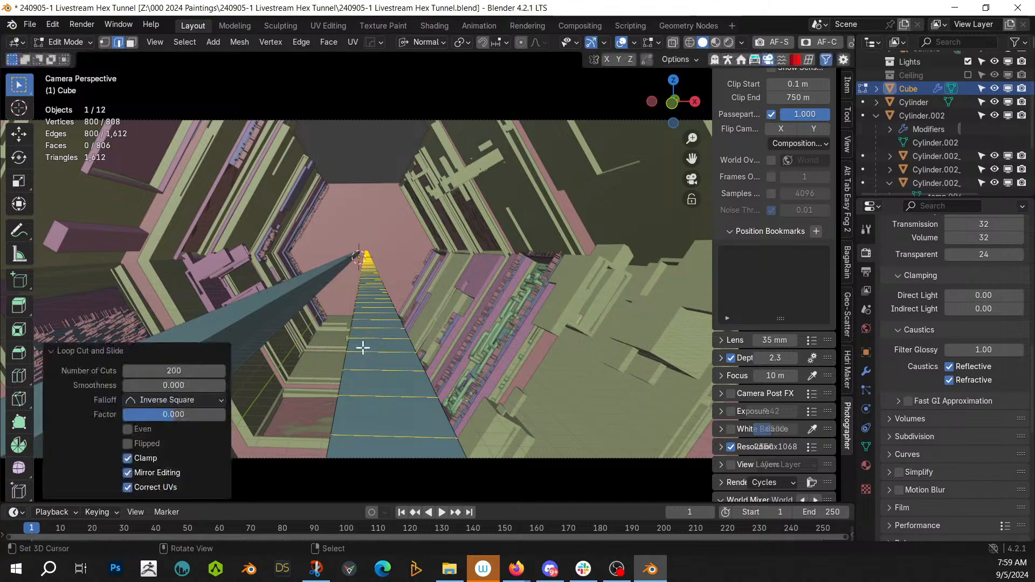
Step: Isolate the segmented beam pair in local view and frame its near end
middle_click_drag(363, 347, 531, 387)
key("KP_Divide")
scroll(390, 382, "up", 9)
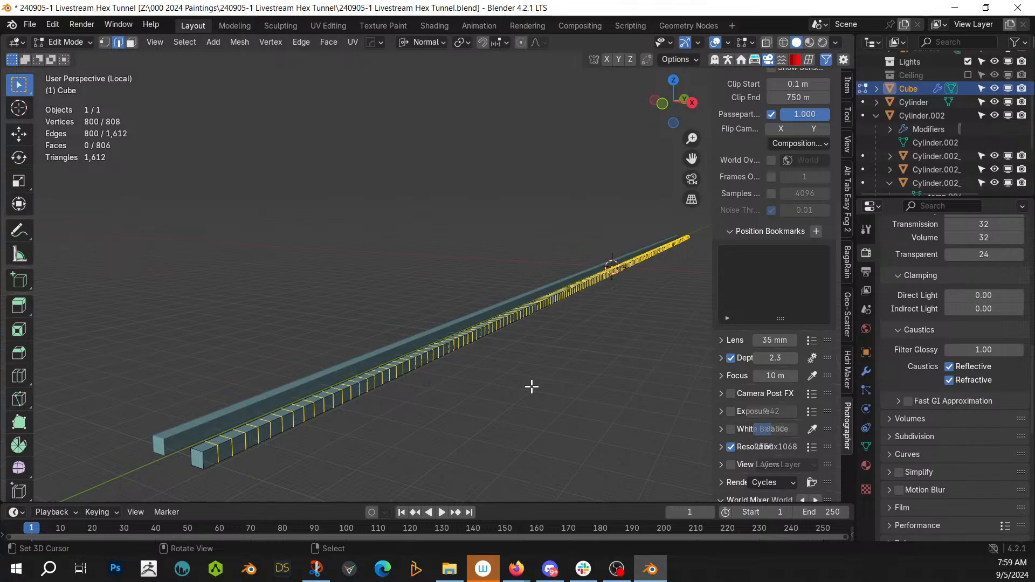
scroll(529, 392, "up", 3)
middle_click_drag(523, 393, 541, 348)
Step: Select the face loop around the beam's sides and ends, plus all coplanar underside faces, leaving the top faces unselected
key("3")
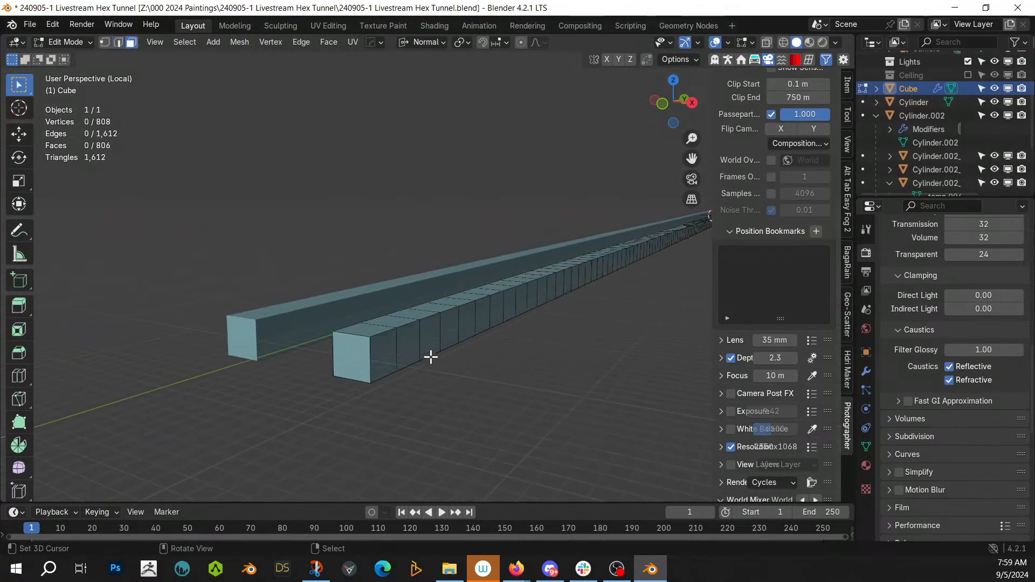
left_click(372, 351, "alt")
middle_click_drag(375, 363, 412, 351, "shift")
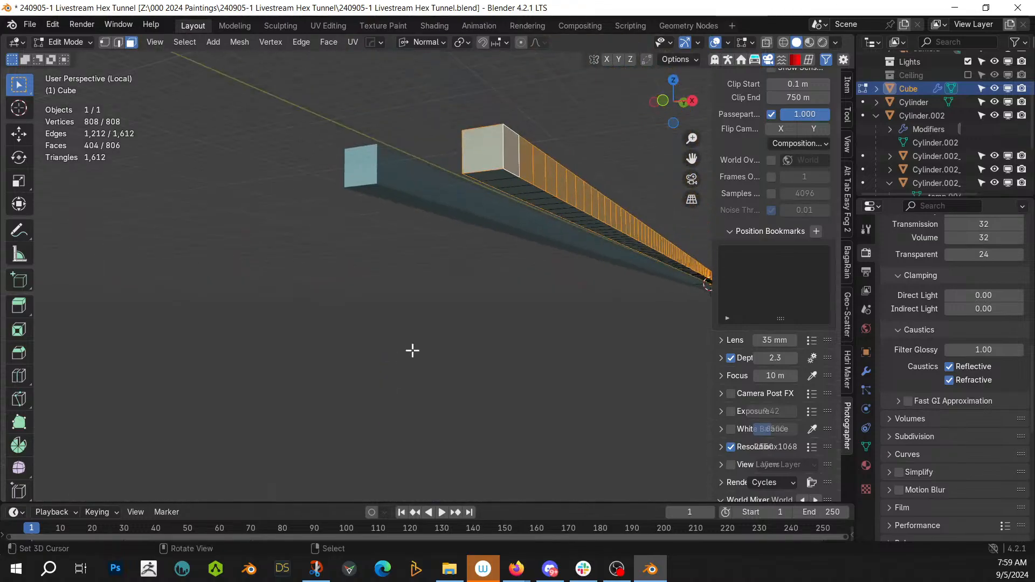
left_click(488, 179, "shift")
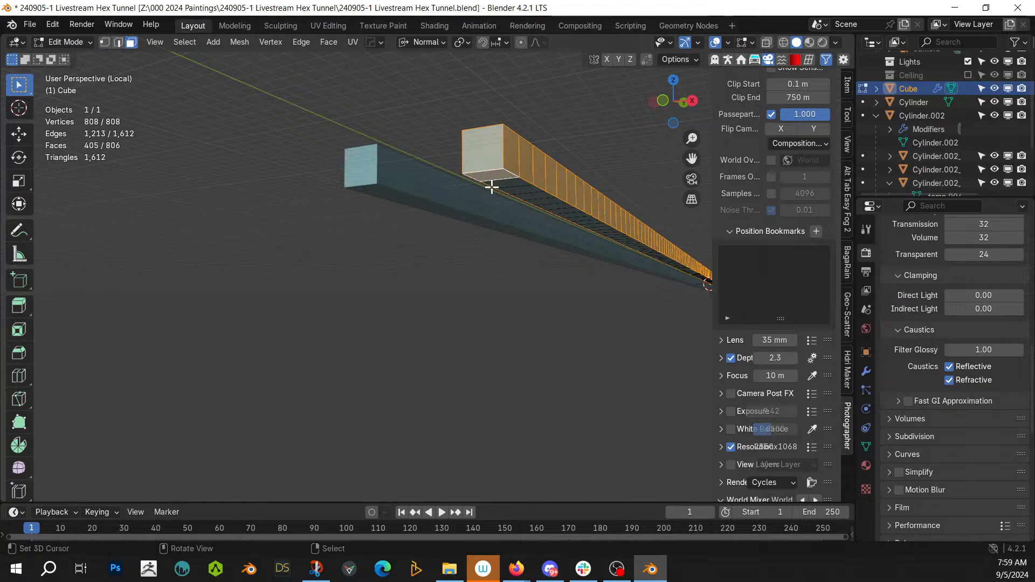
key("shift+g")
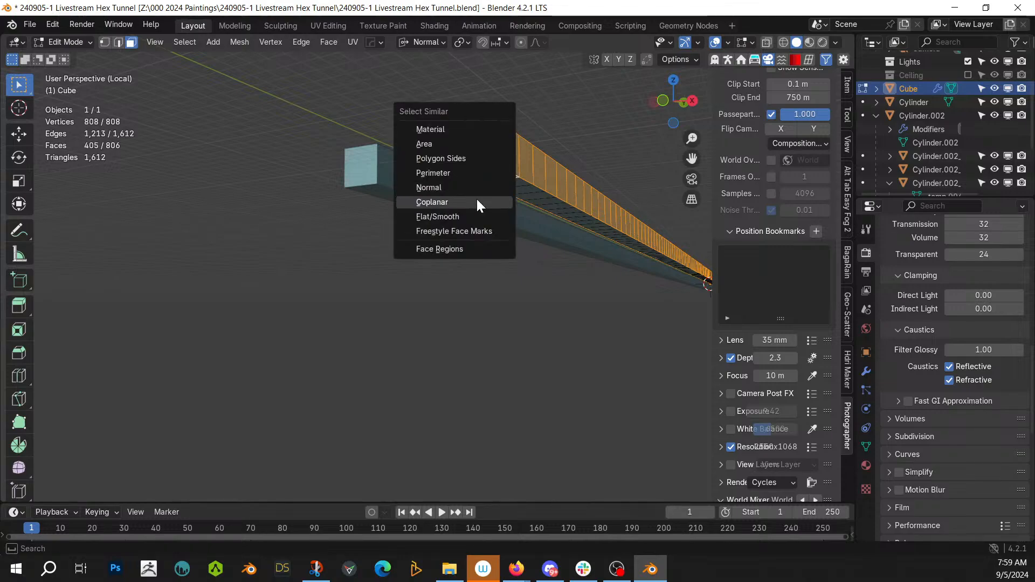
left_click(477, 201)
scroll(465, 234, "up", 5)
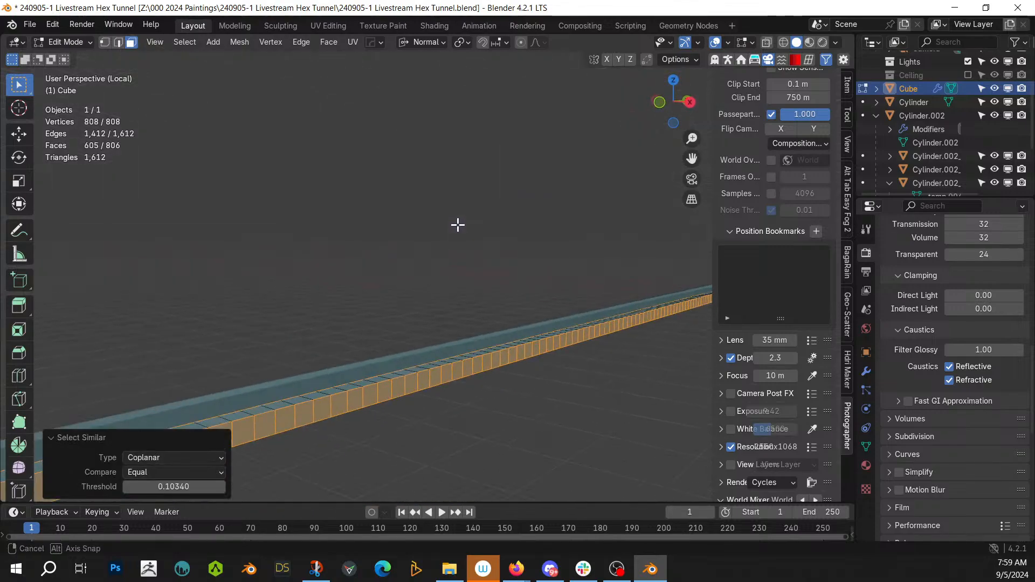
Step: In Object Mode, try Random Flow Plate Insets on the beam pair with a maximum depth of 1.5, and undo the result
key("Tab")
scroll(431, 348, "down", 4)
key("shift+q")
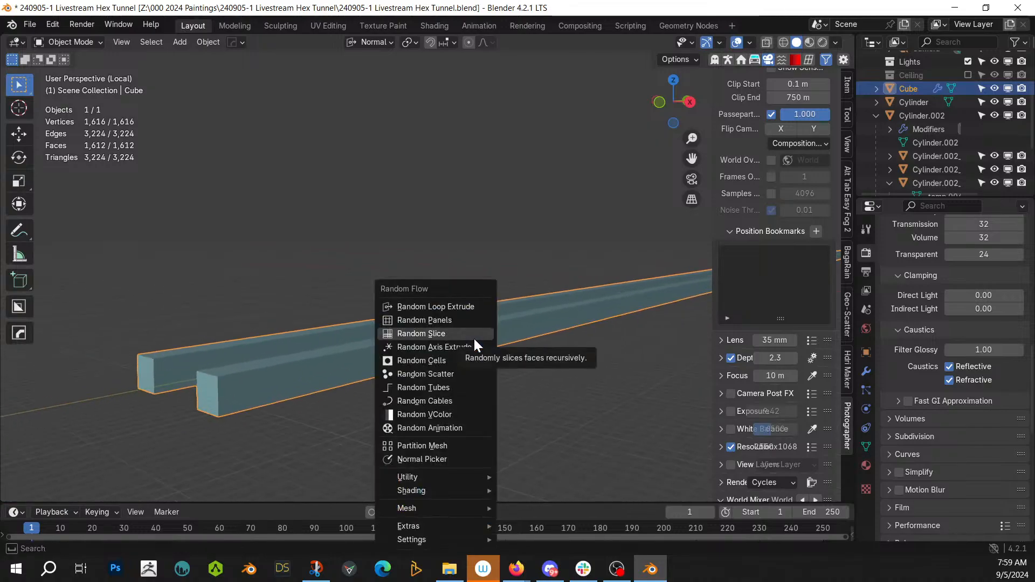
mouse_move(466, 476)
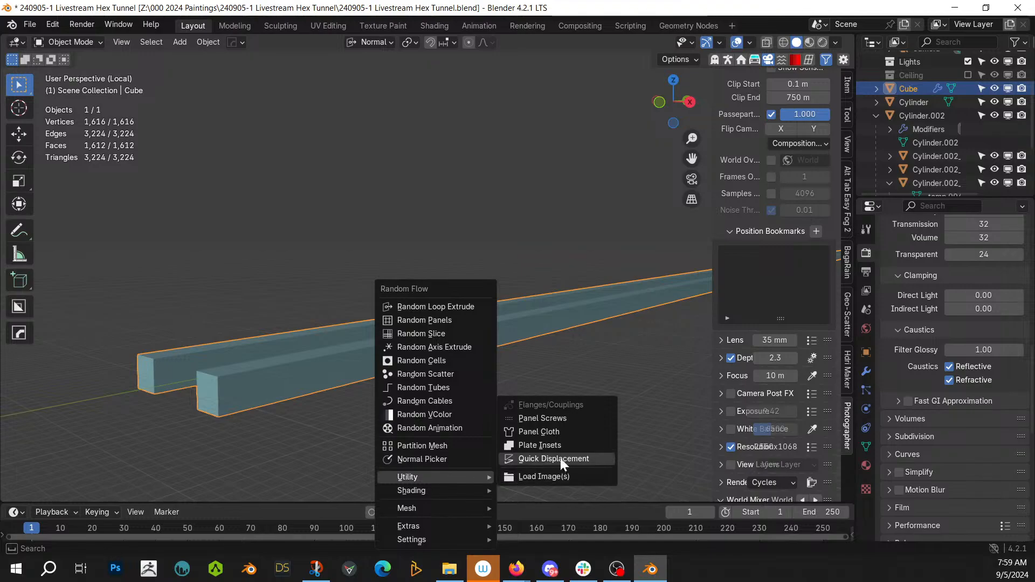
left_click(572, 446)
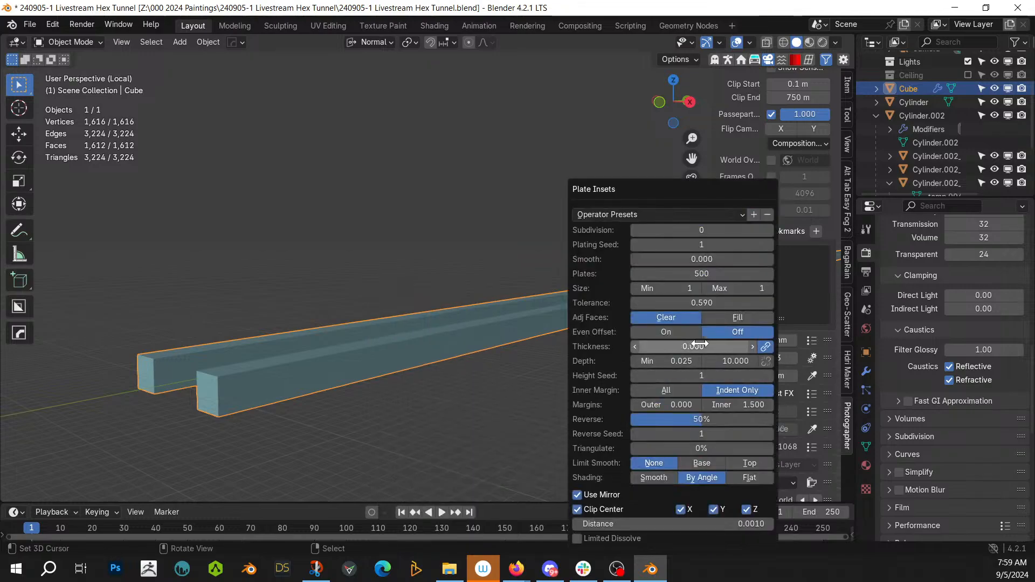
left_click(735, 361)
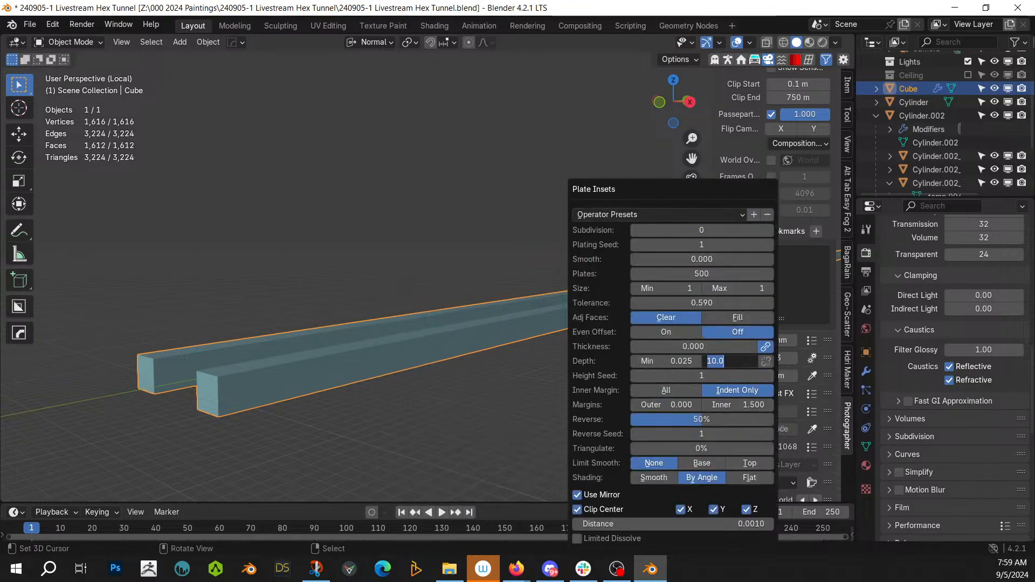
type("1")
key("Return")
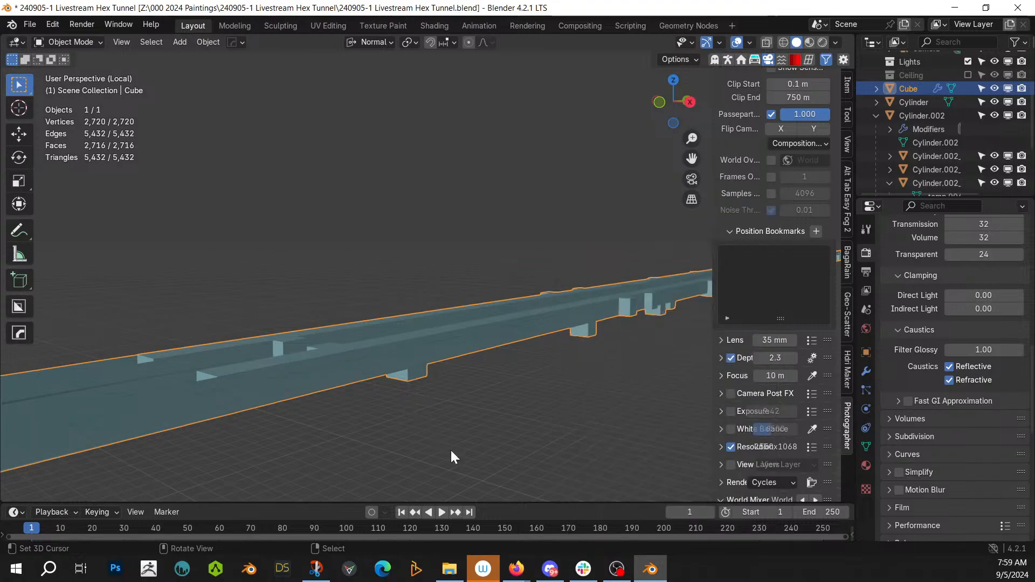
key("ctrl+z")
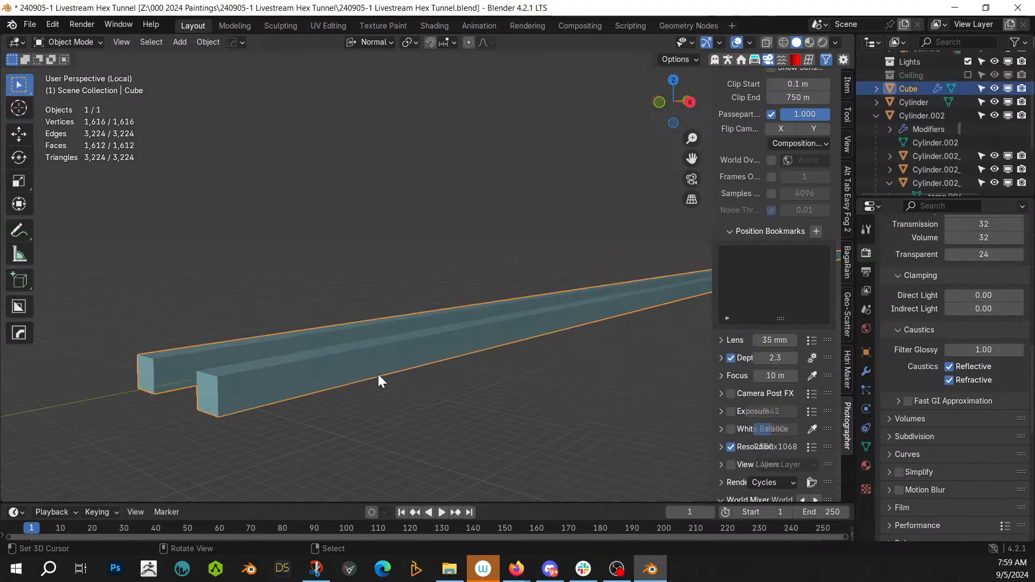
Step: Apply the beam's rotation and scale in Object Mode
key("Tab")
key("Tab")
key("shift+s")
key("ctrl+a")
left_click(364, 382)
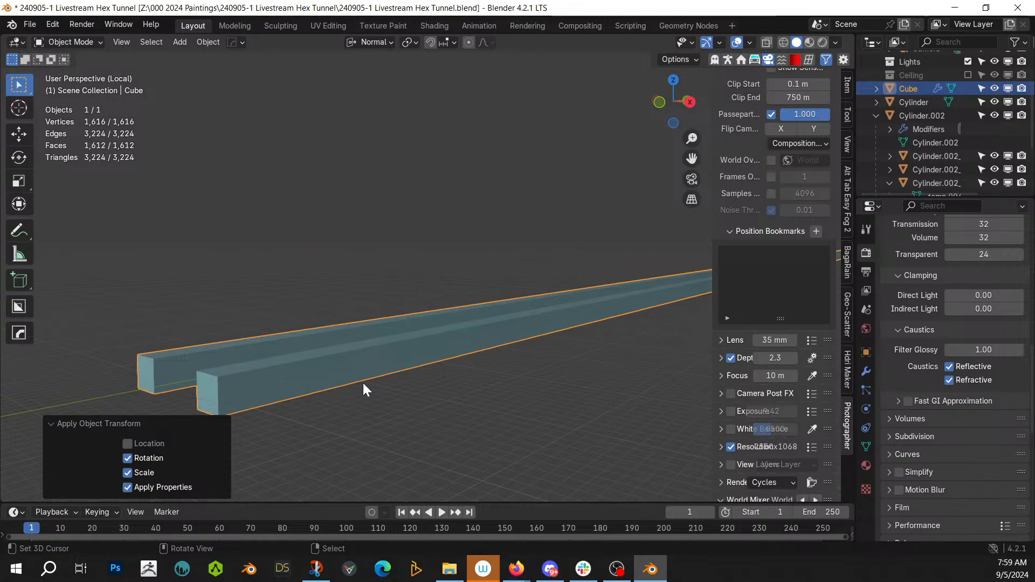
key("Tab")
key("Tab")
Step: Run Random Flow Plate Insets on the beam pair again with an inner margin of 0.1
key("shift+q")
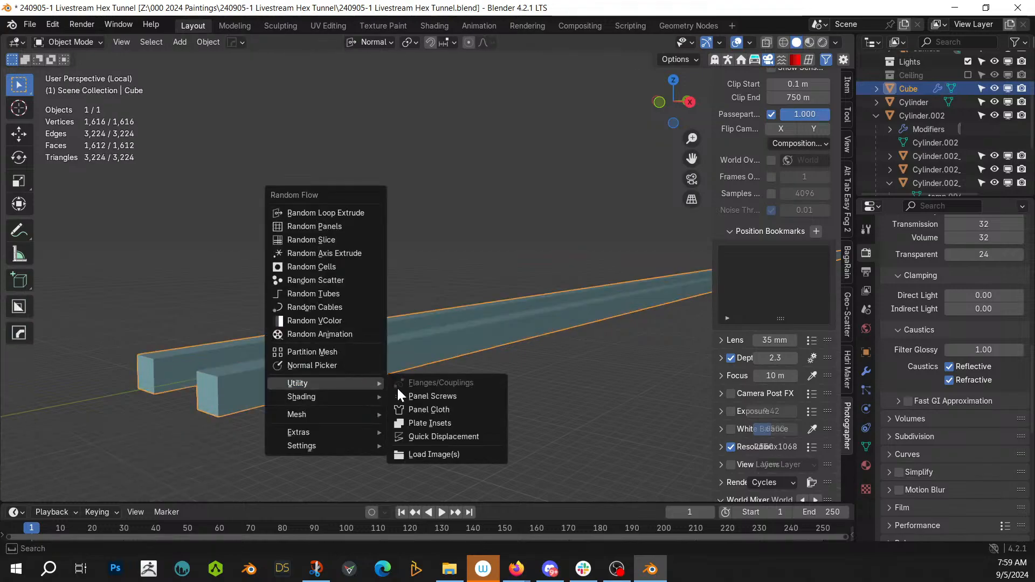
left_click(442, 424)
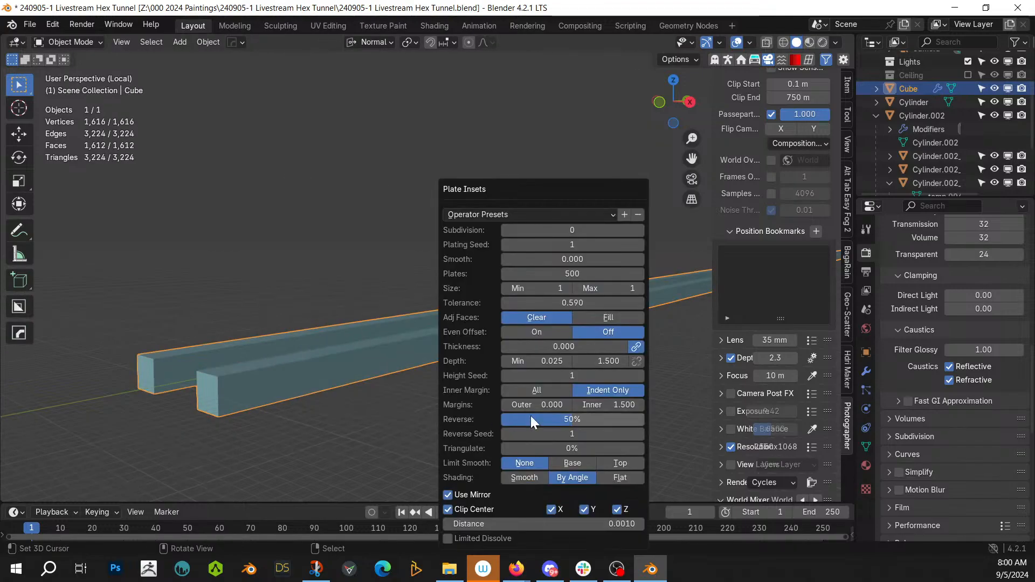
left_click(622, 404)
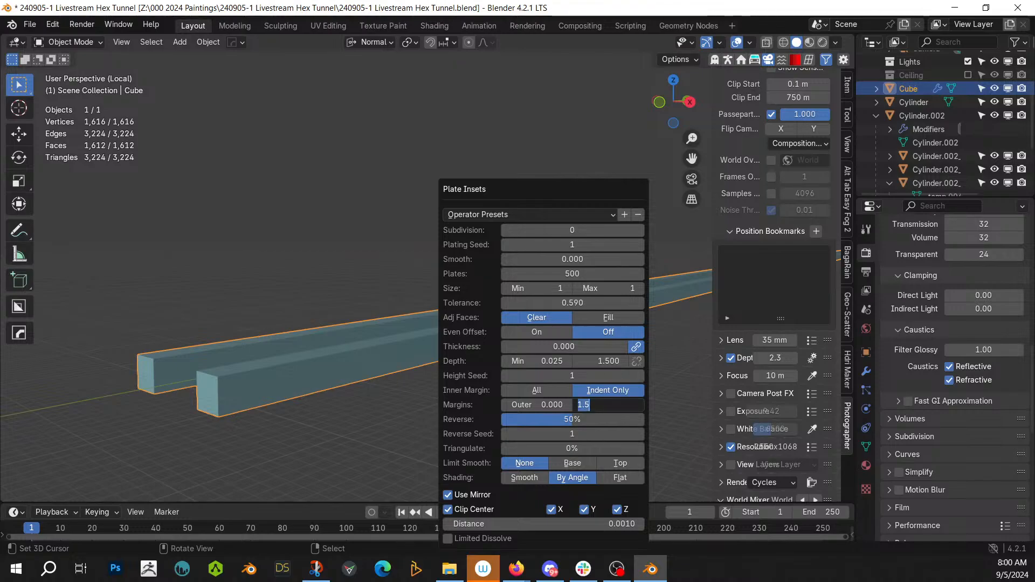
key("Return")
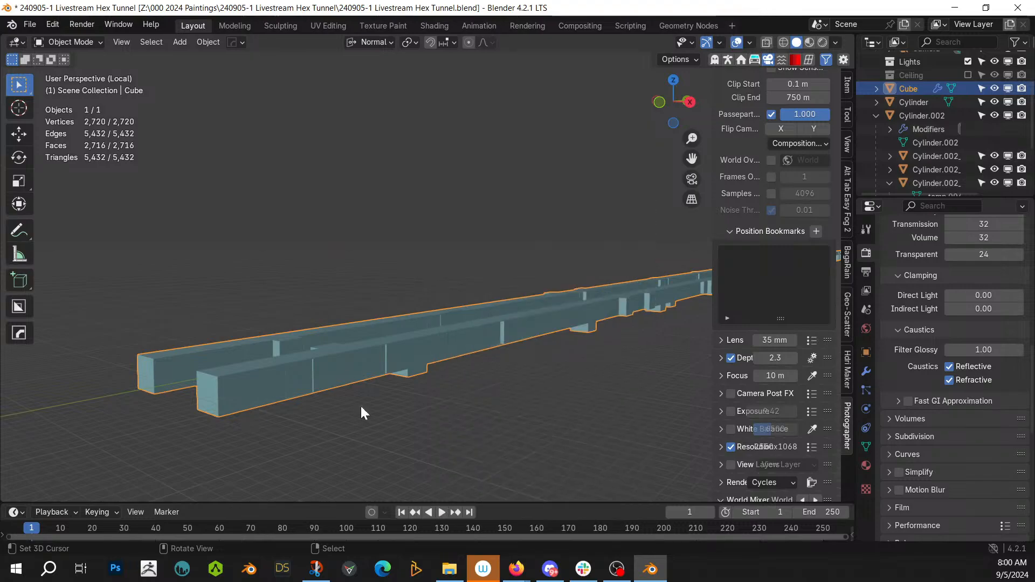
middle_click_drag(361, 406, 326, 428)
key("KP_0")
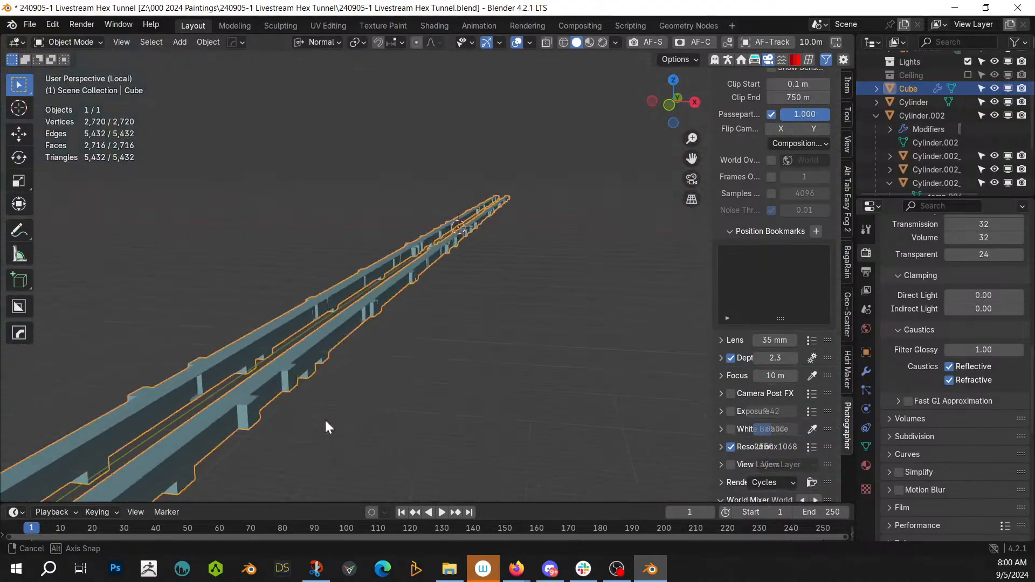
Step: Set the plate insets' subdivision to 1 and their maximum plate size to 4
key("F9")
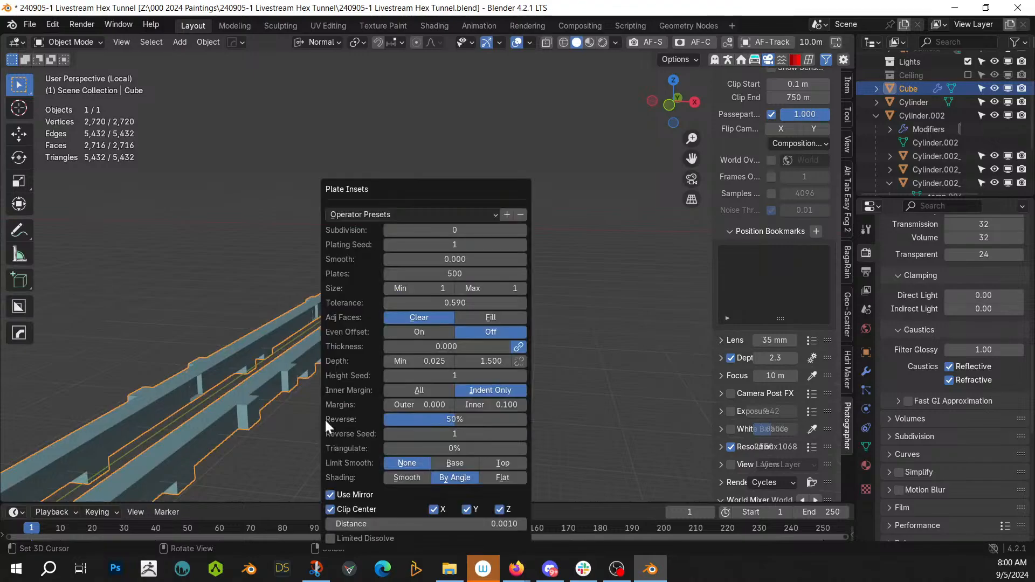
left_click(522, 231)
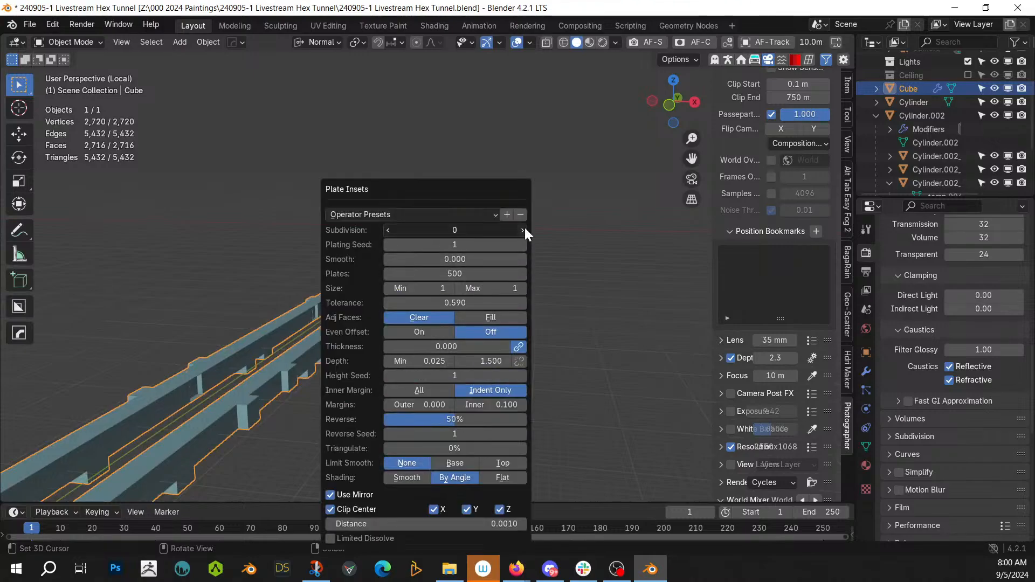
middle_click_drag(284, 397, 295, 390)
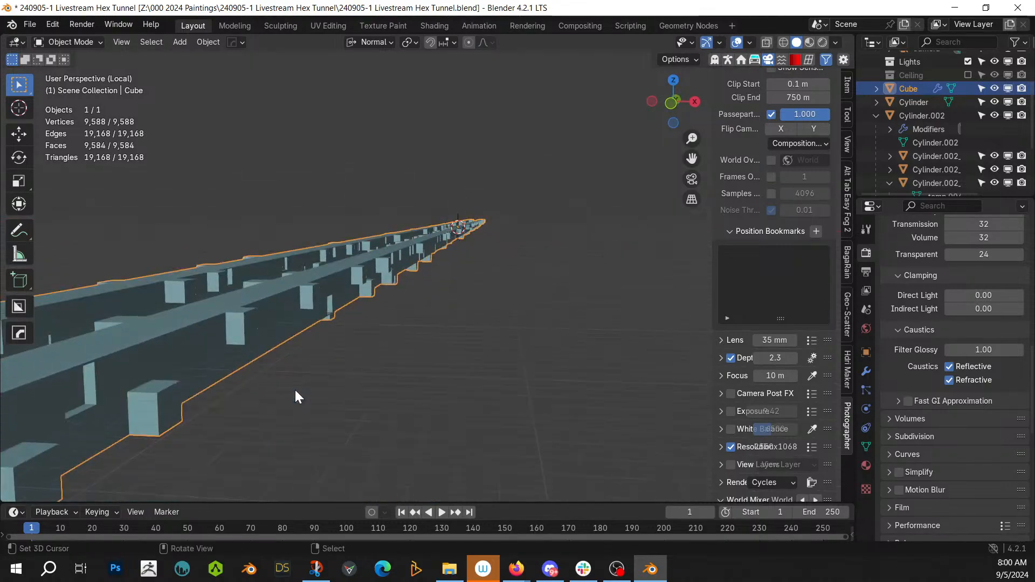
key("F9")
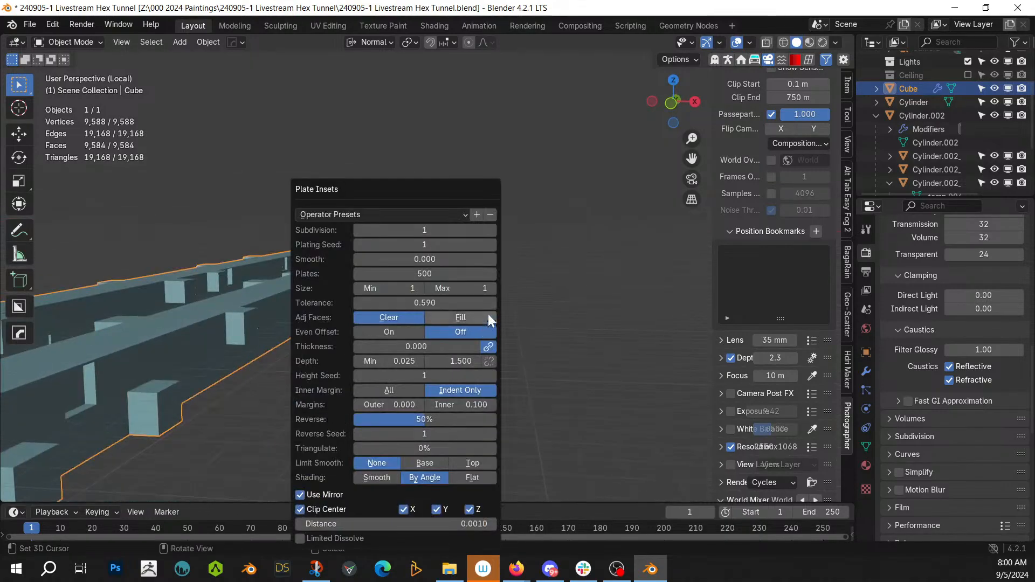
left_click(493, 289)
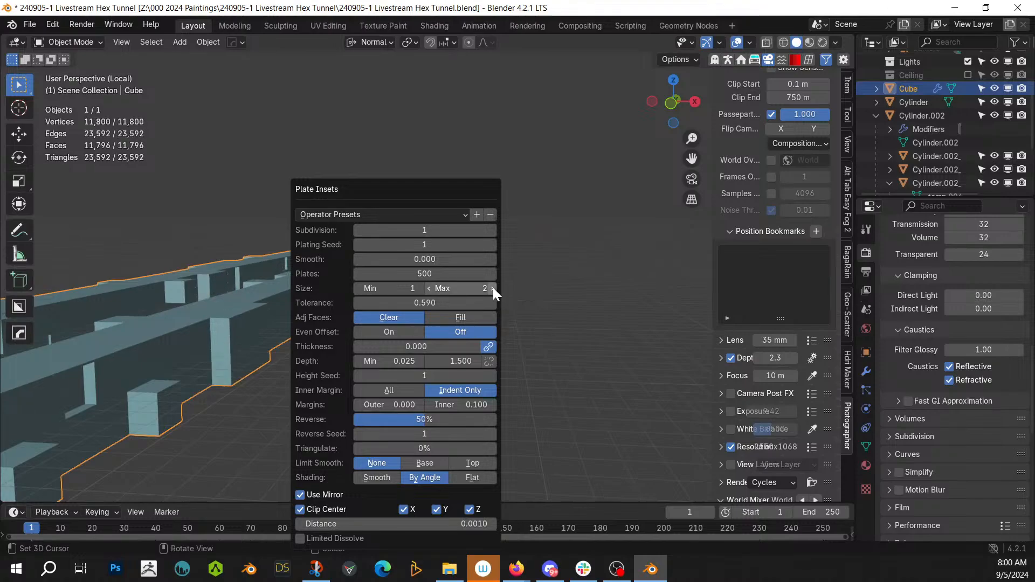
left_click(492, 289)
left_click(492, 288)
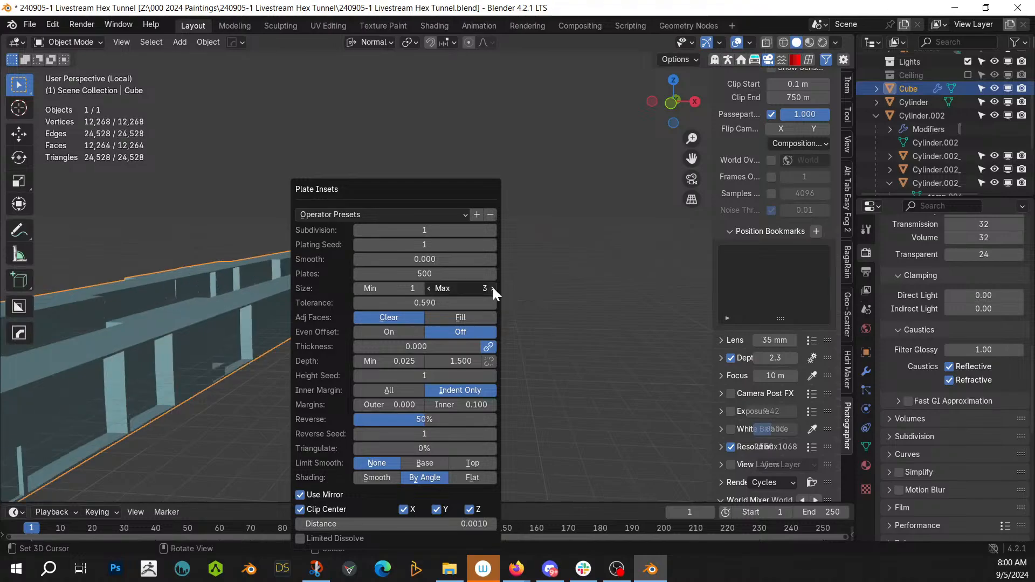
middle_click_drag(257, 389, 293, 382)
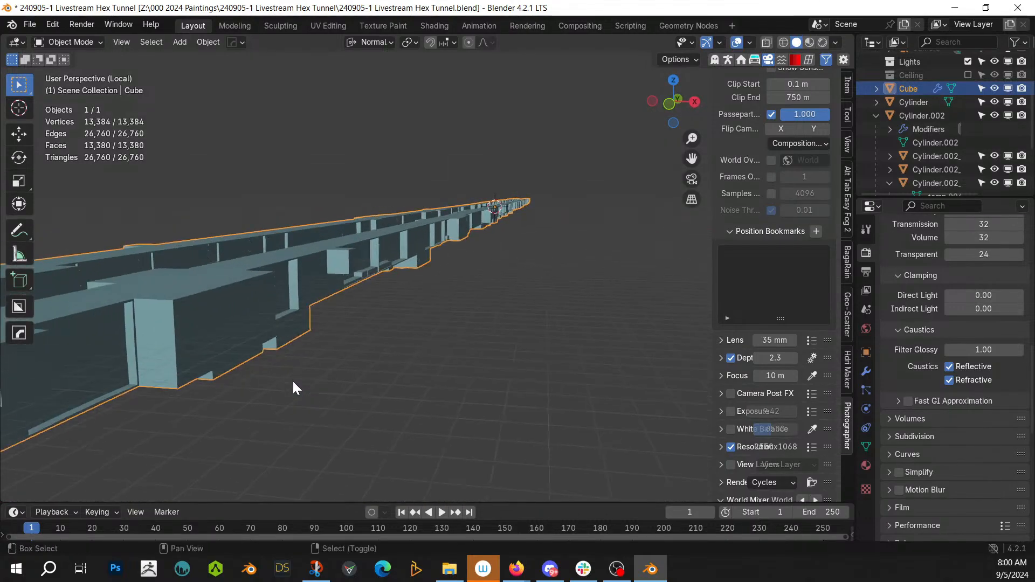
Step: Compare Fill for the plate insets' adjacent faces, return to Clear, and set the inner margin to 0.25
key("F9")
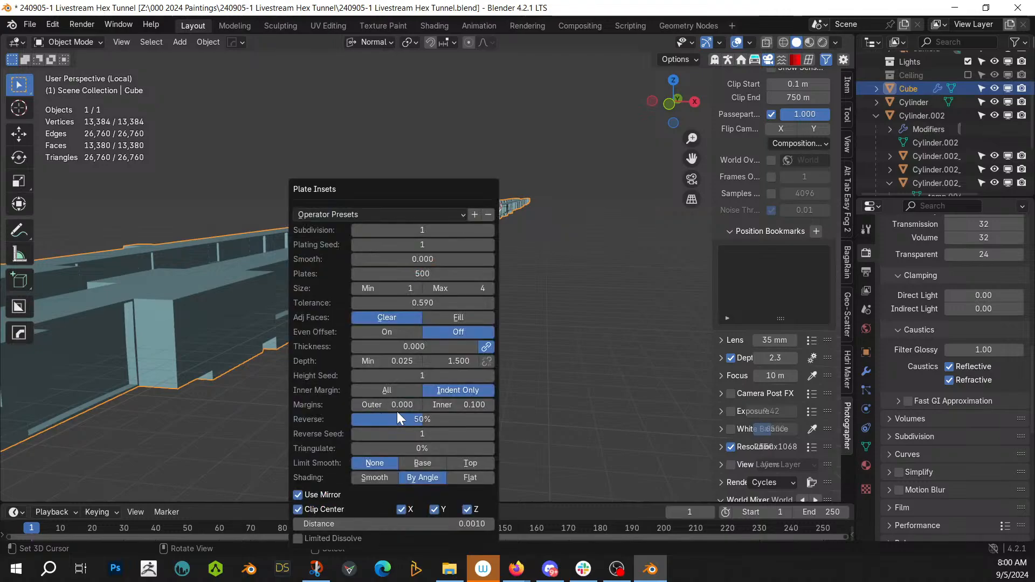
left_click(443, 319)
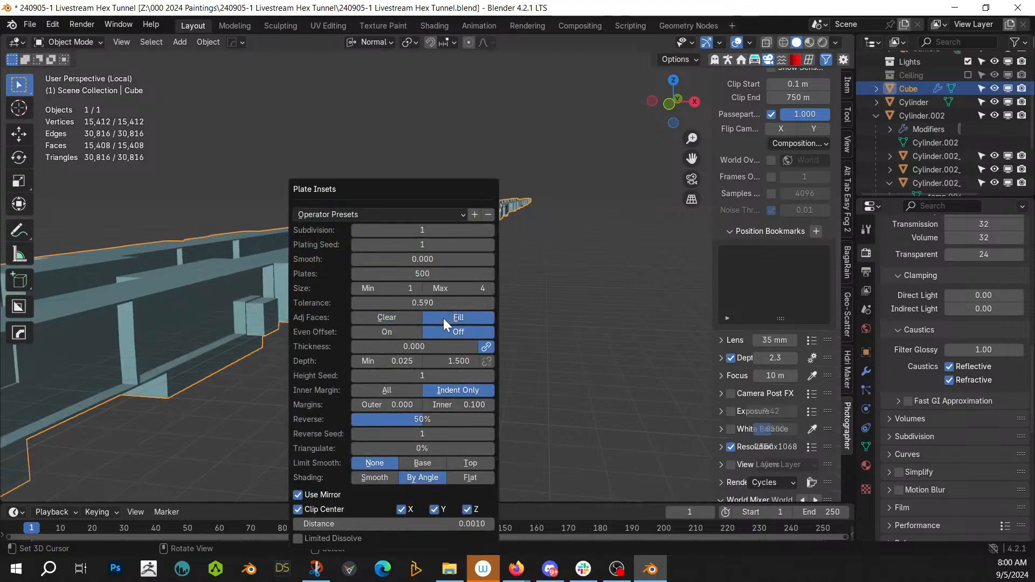
left_click(406, 319)
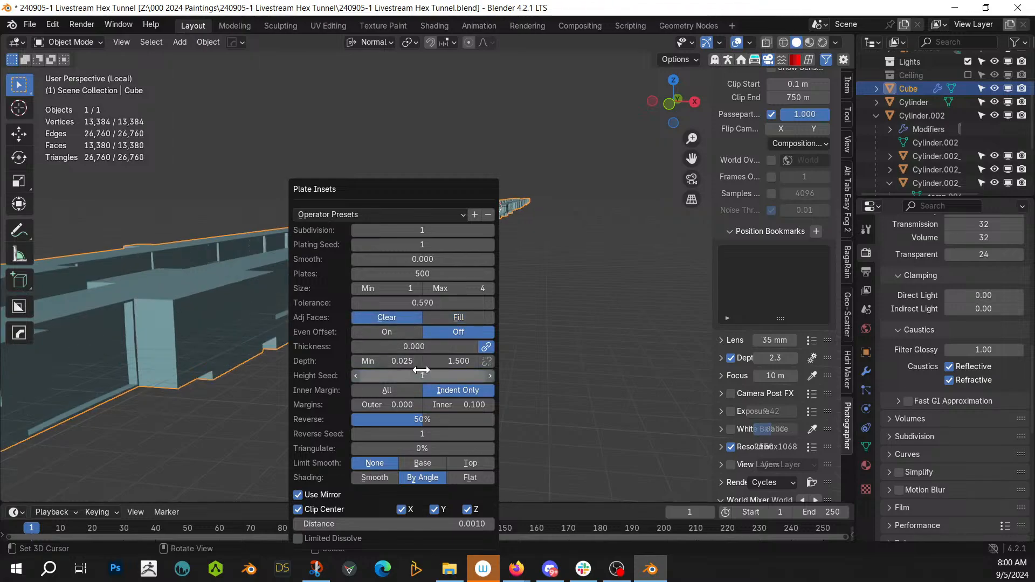
left_click(448, 401)
type(".25")
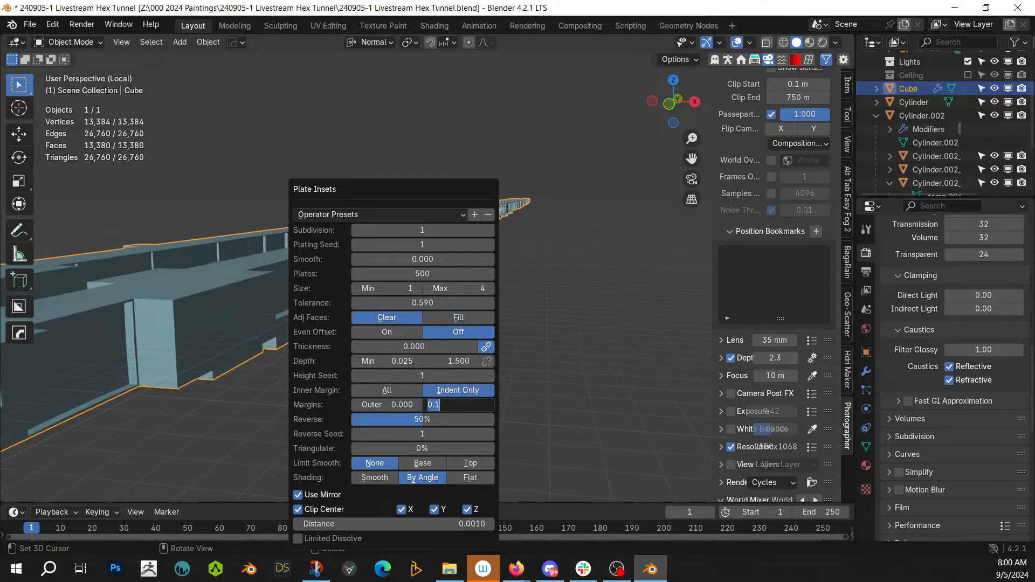
key("Return")
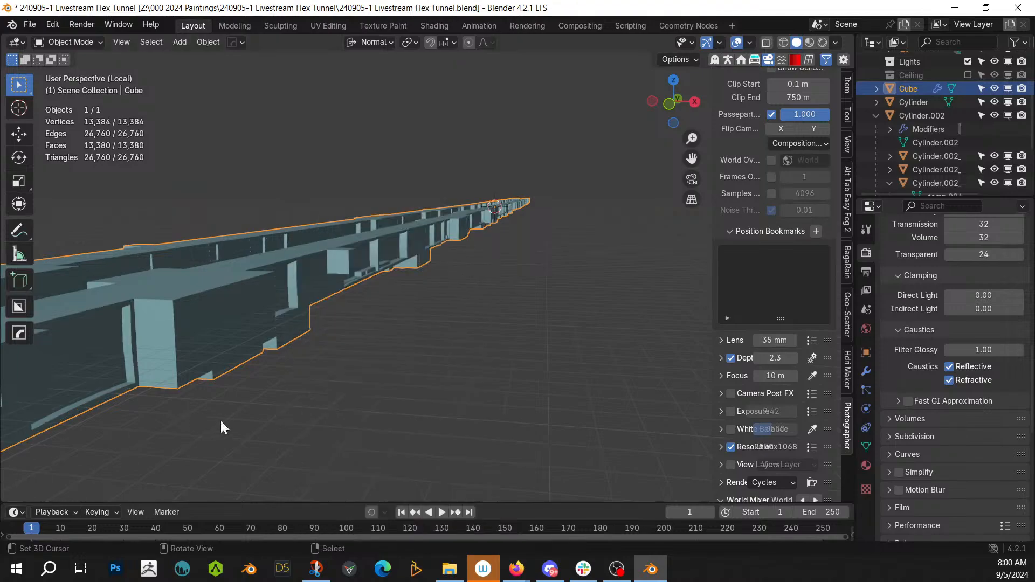
mouse_move(226, 416)
middle_mouse_down()
mouse_move(178, 445)
mouse_move(160, 478)
mouse_move(147, 477)
mouse_move(224, 421)
middle_mouse_up()
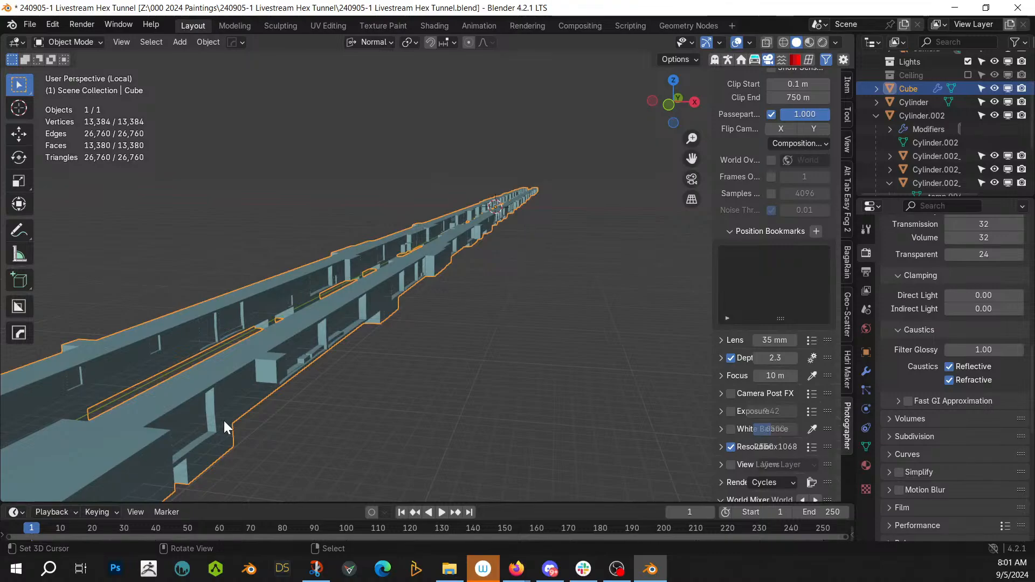
Step: In Edit Mode, select one recessed inset face on the beam's side and all faces coplanar with it
middle_click_drag(224, 414, 258, 373)
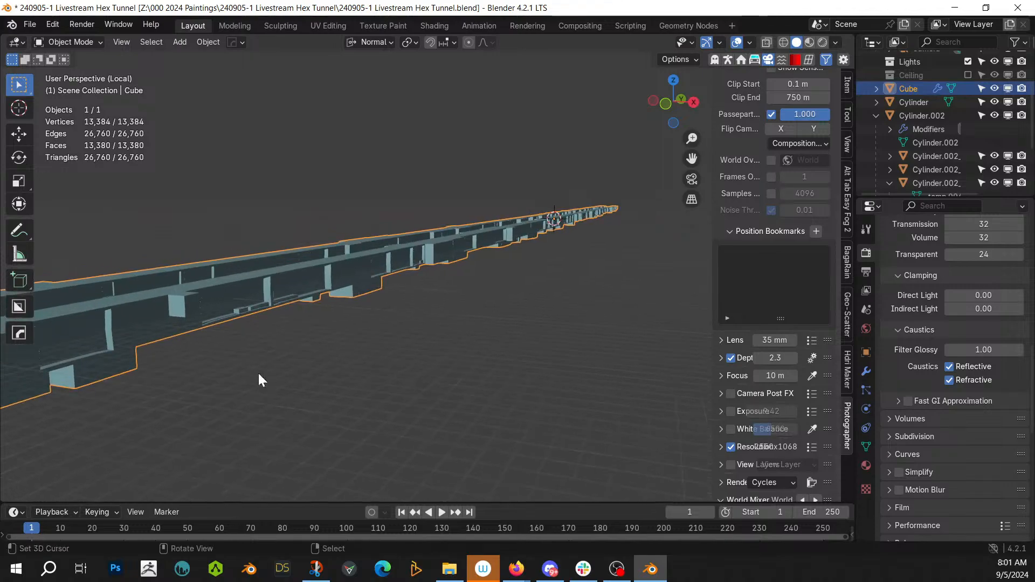
middle_click_drag(146, 396, 211, 392)
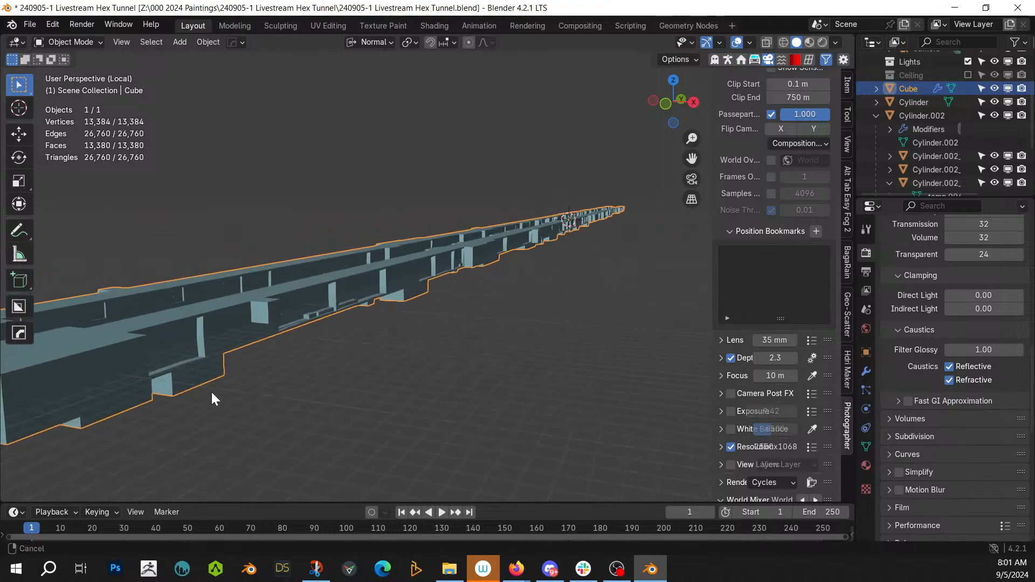
key("Tab")
left_click(175, 348)
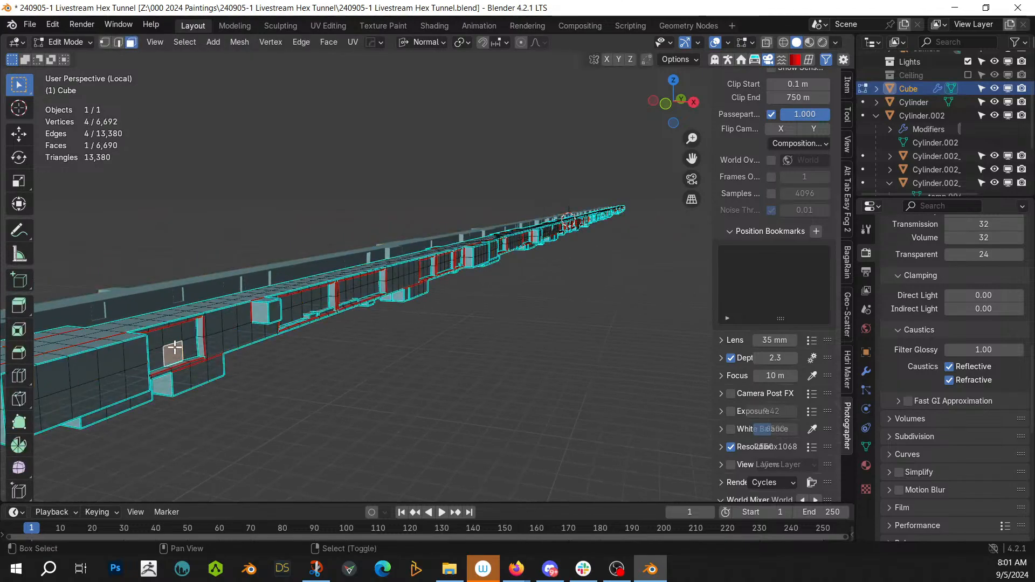
key("shift+g")
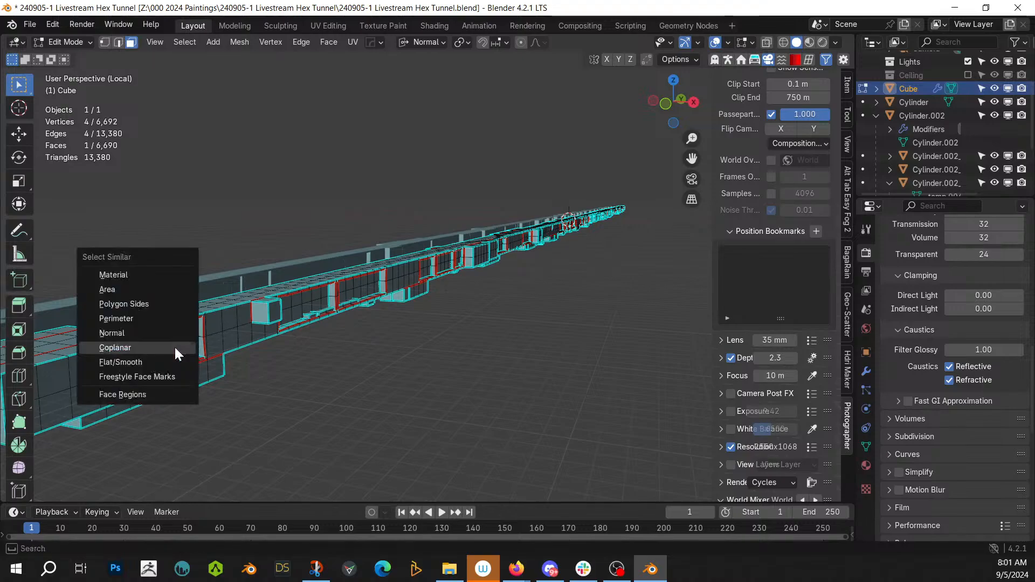
left_click(175, 348)
Step: Add faces from the remaining side recesses, extend the selection to coplanar faces, and hide everything unselected
scroll(174, 346, "down", 6)
middle_click_drag(174, 346, 335, 363)
scroll(147, 344, "down", 4)
scroll(155, 340, "up", 6)
scroll(155, 340, "up", 2)
left_click(167, 366, "shift")
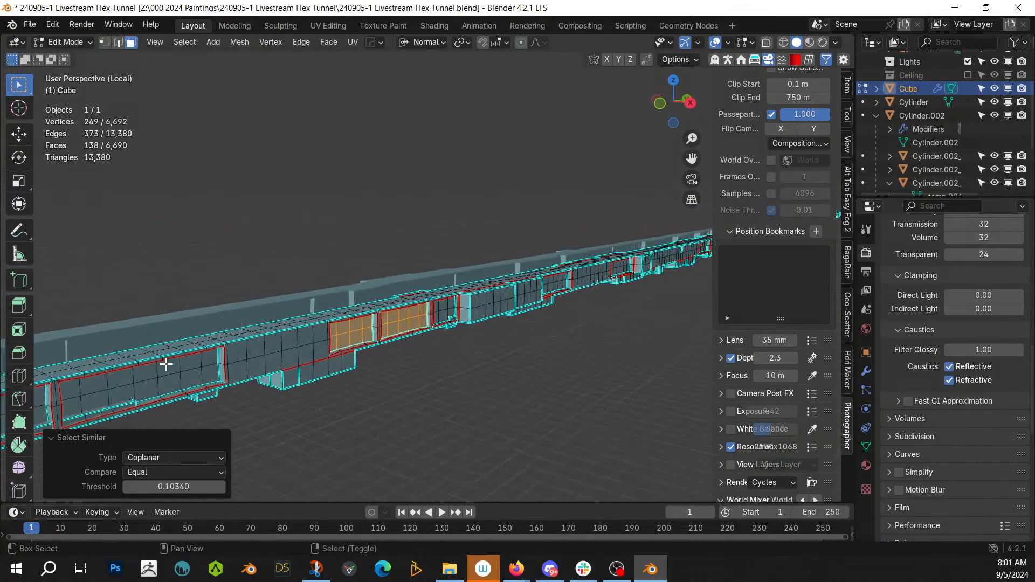
left_click(453, 308, "shift")
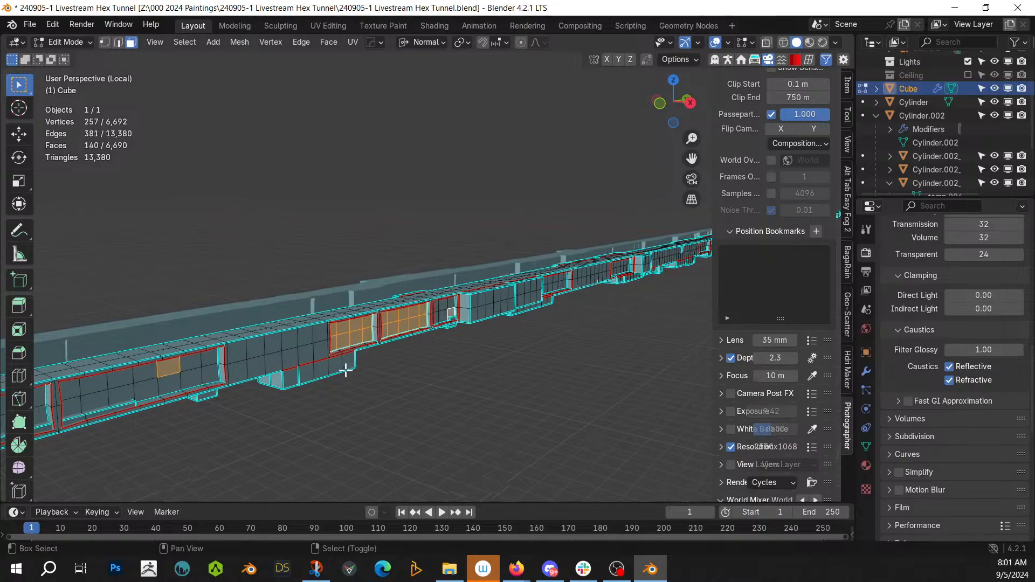
middle_click_drag(341, 365, 249, 364)
left_click(159, 383, "shift")
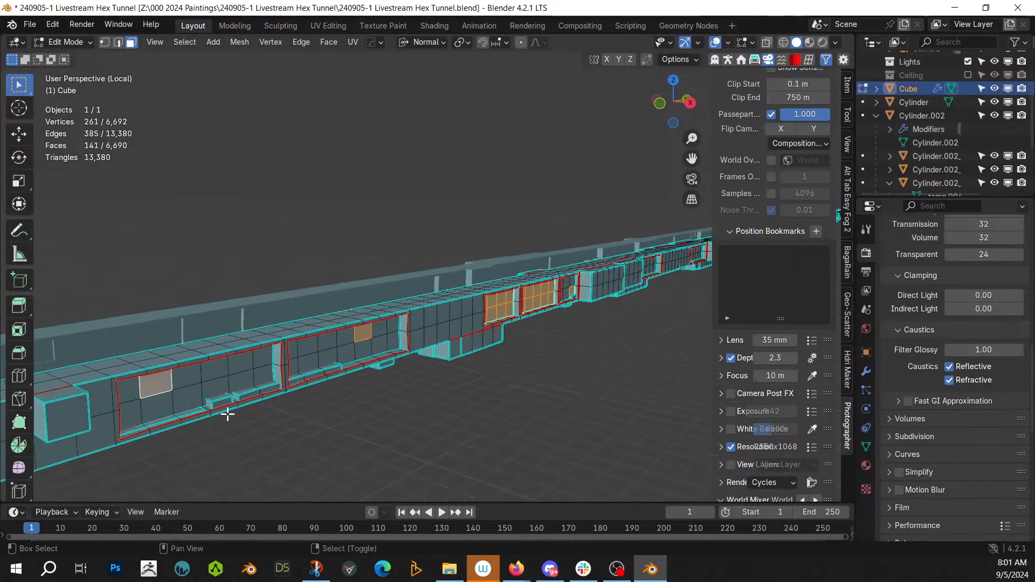
key("shift+g")
left_click(168, 414)
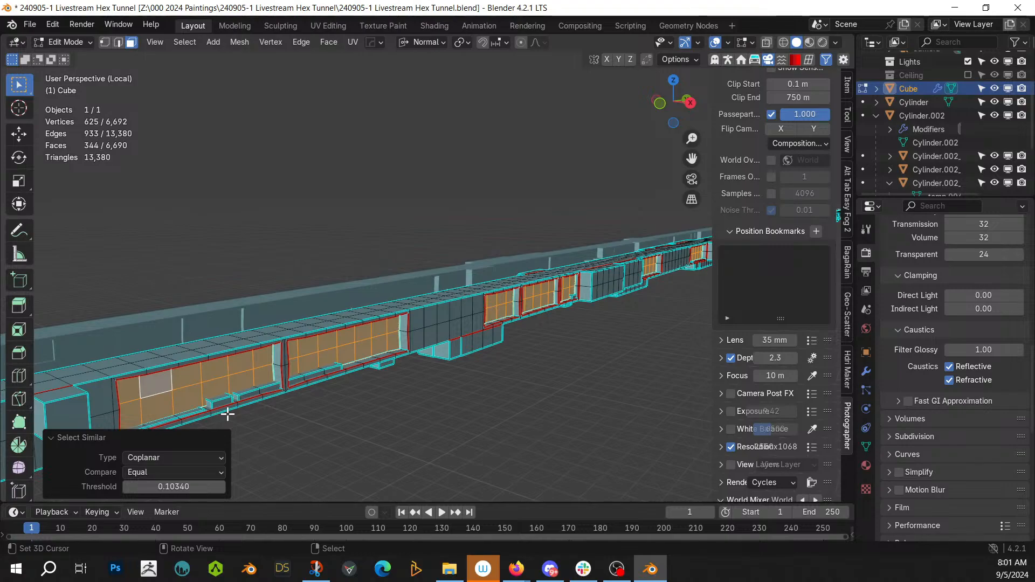
key("shift+h")
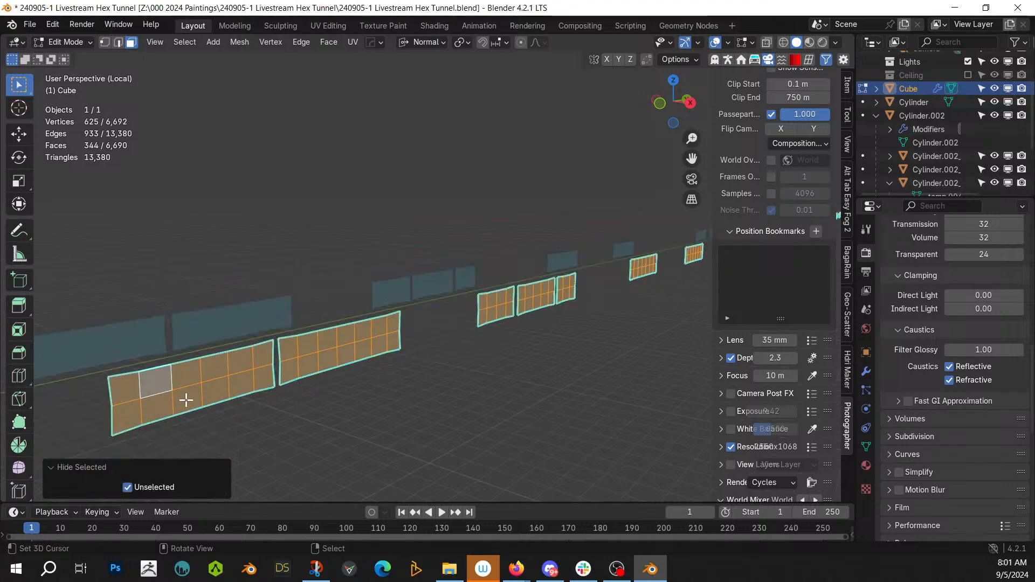
Step: Cut the isolated inset faces in right view with HOps Dice V2, using 3 Z divisions and no X cuts
key("KP_3")
scroll(276, 411, "up", 10)
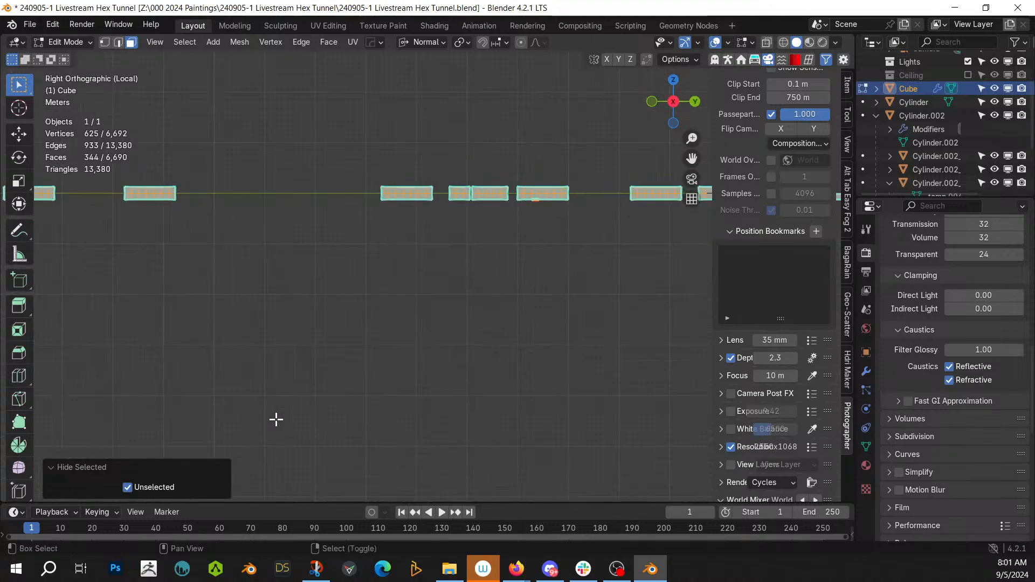
middle_click_drag(322, 445, 315, 506, "shift")
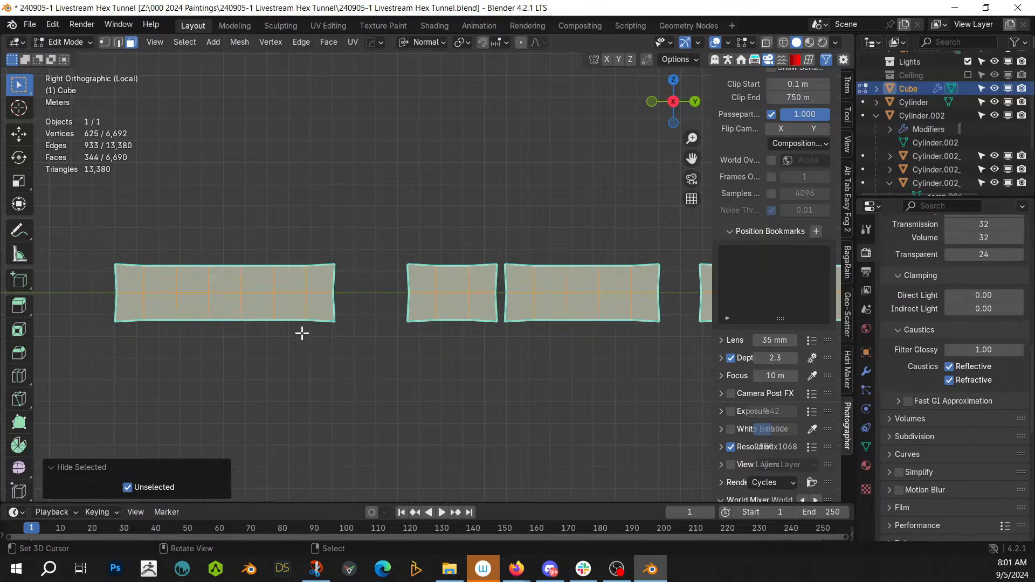
key("q")
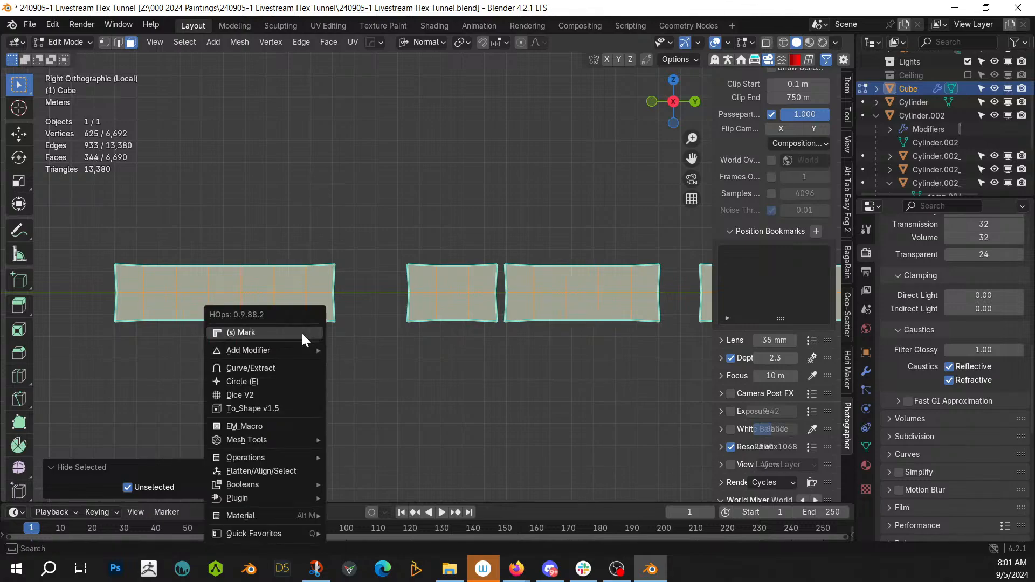
left_click(280, 395)
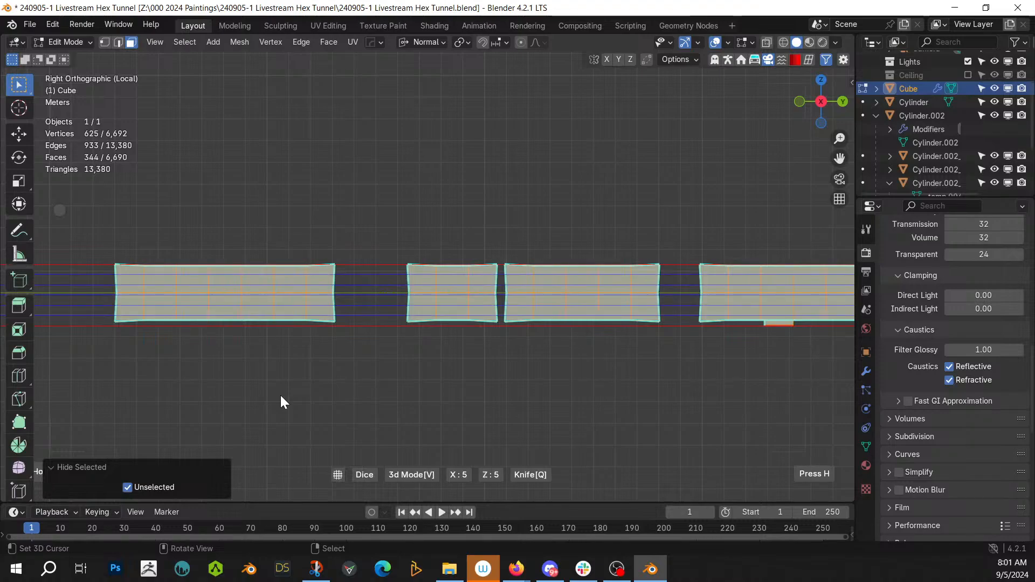
scroll(281, 395, "down", 3)
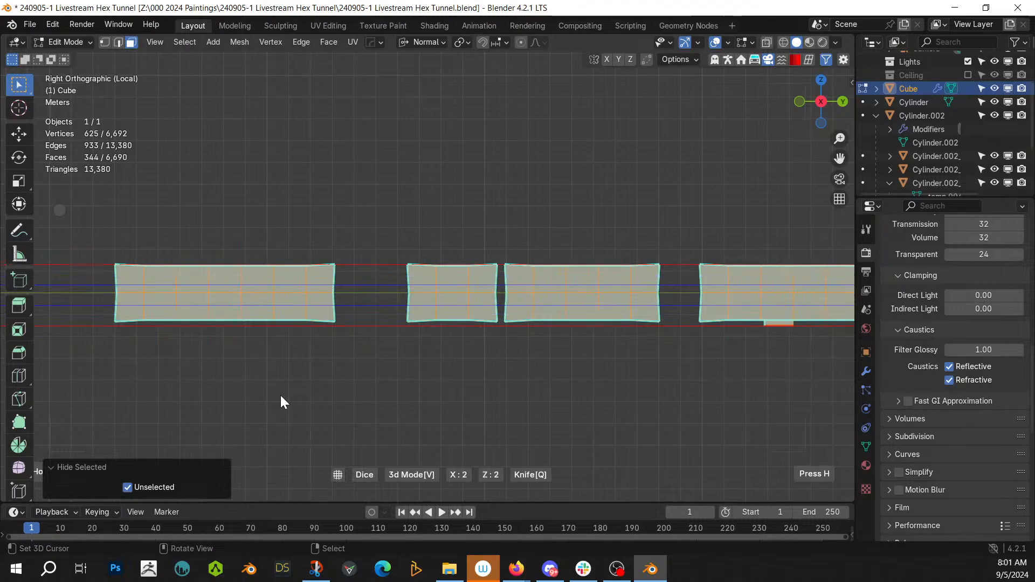
scroll(280, 396, "up", 1)
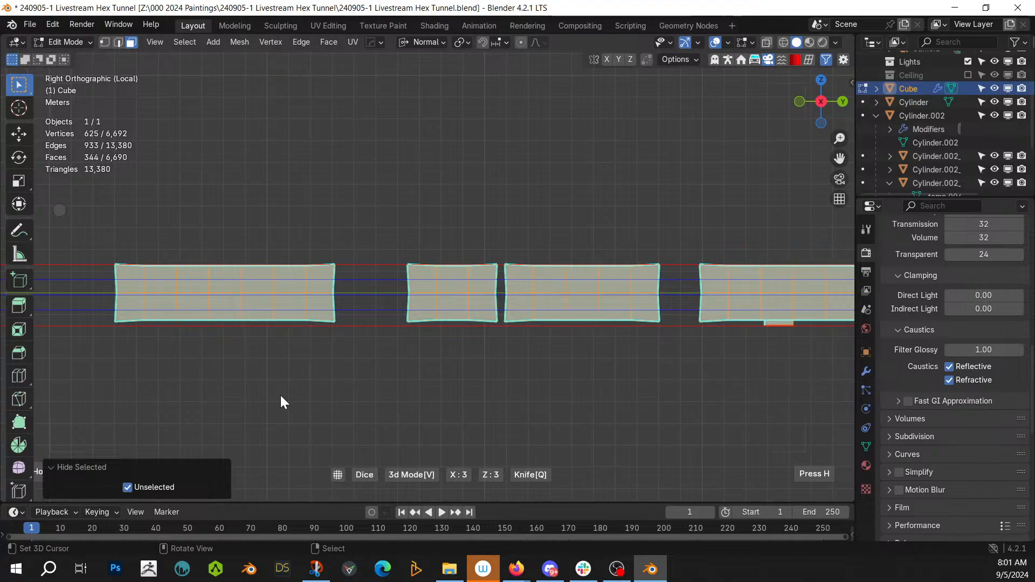
key("x")
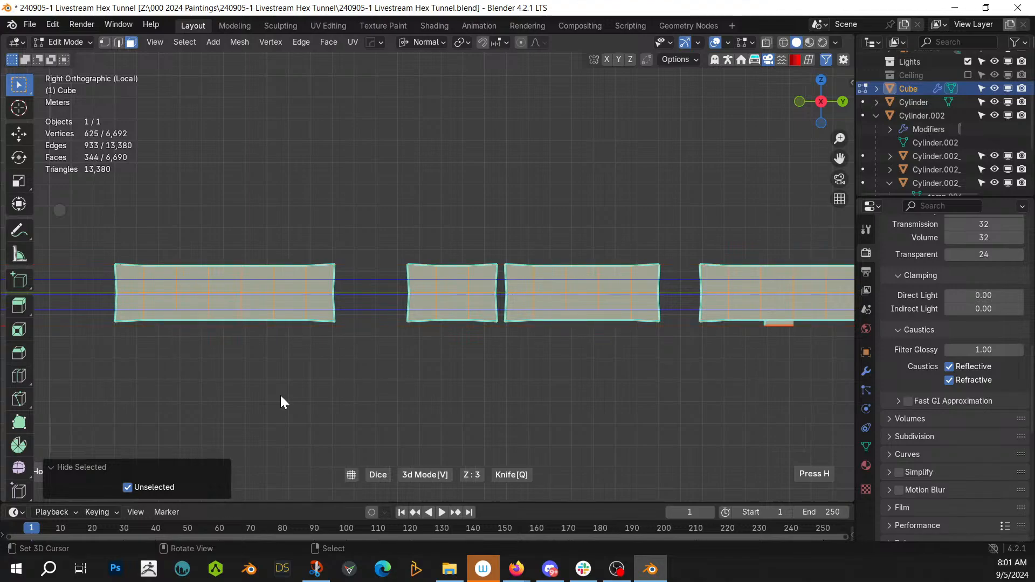
left_click(280, 396)
key("Tab")
Step: Select the diced inset faces and merge their vertices by distance, raising the distance above 0.01 m until the doubled centre edges collapse
scroll(280, 395, "up", 2)
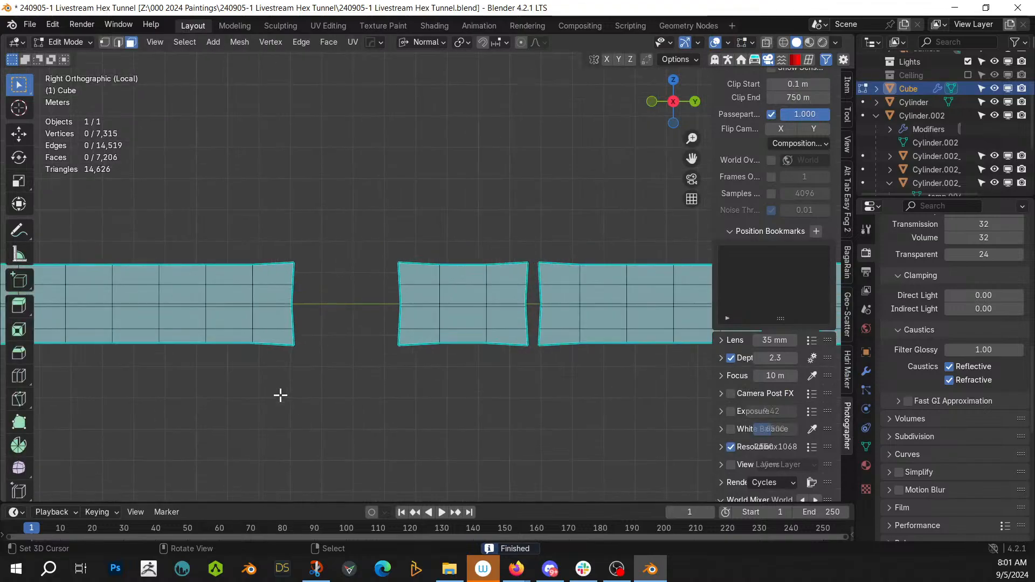
middle_click_drag(269, 420, 441, 446, "shift")
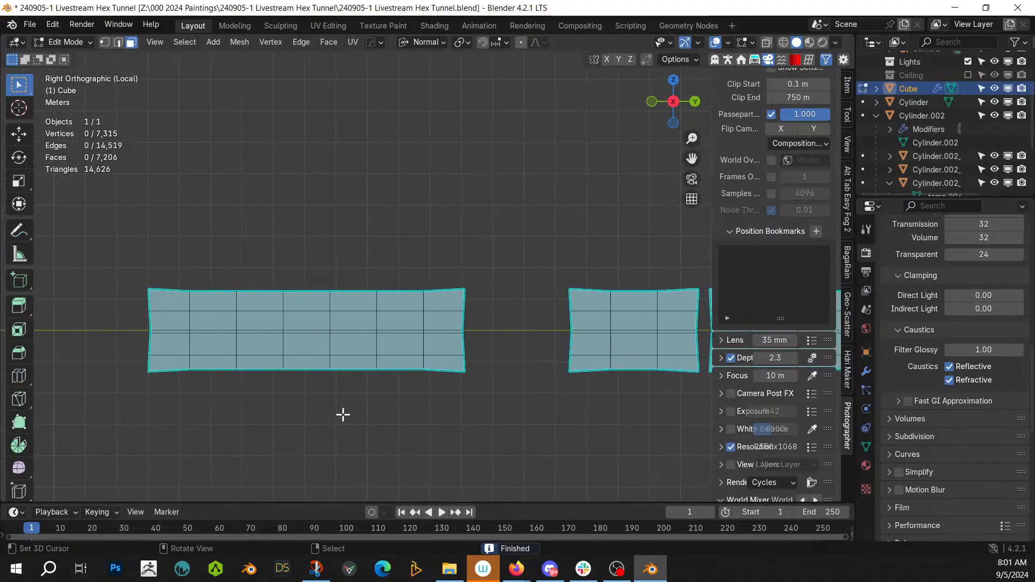
scroll(249, 376, "up", 1)
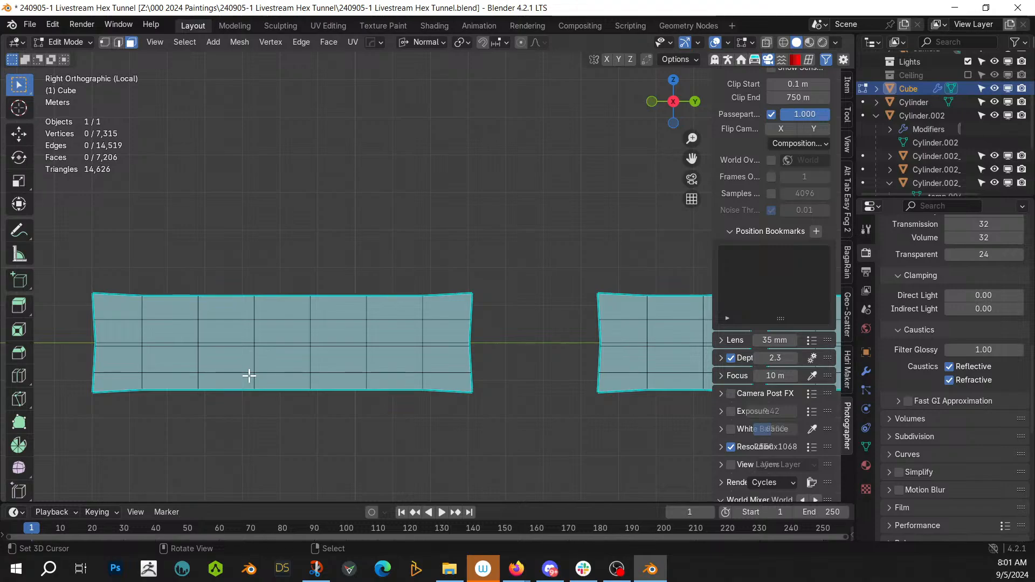
key("l")
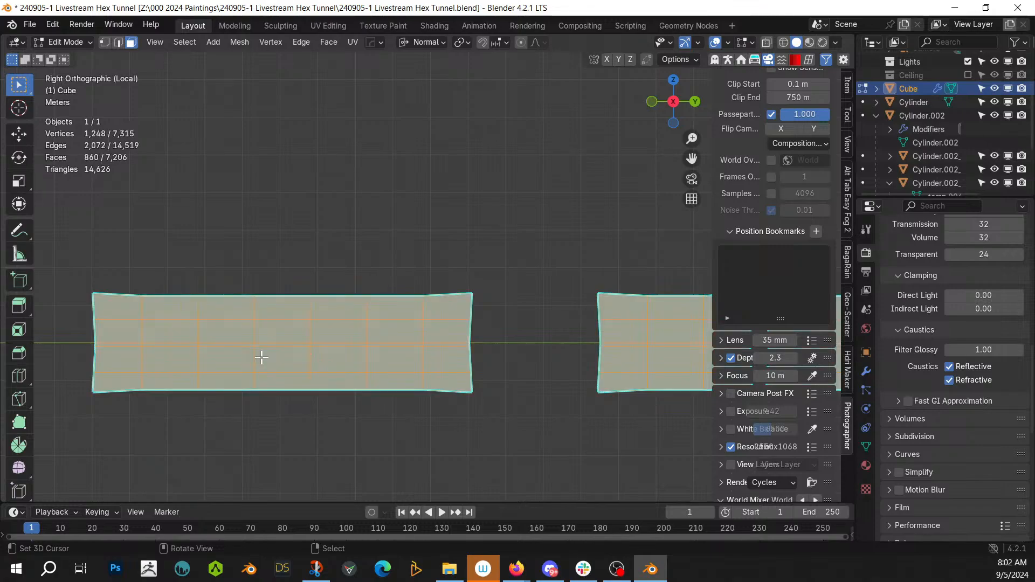
key("m")
left_click(241, 409)
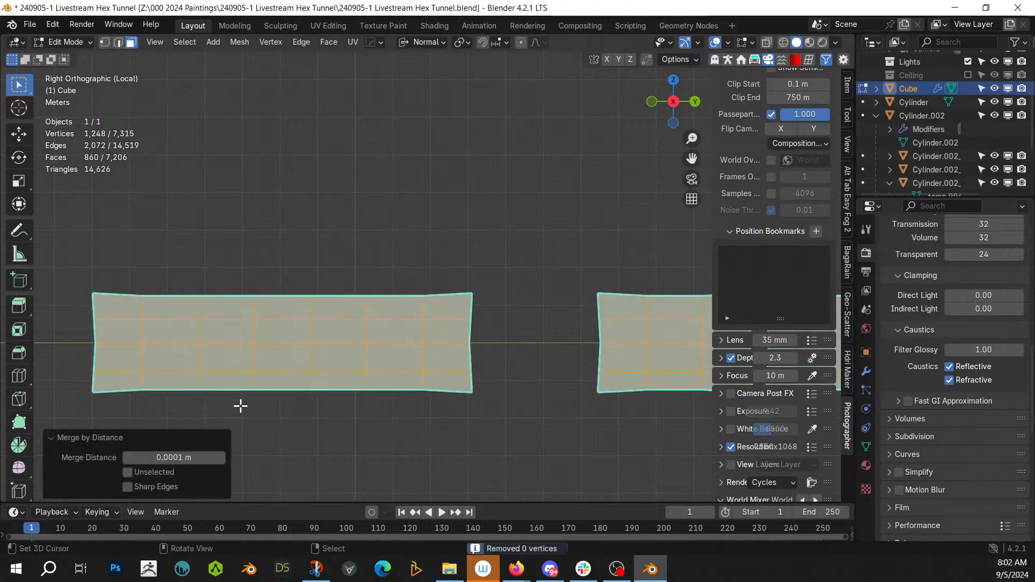
left_click(203, 464)
type(".0")
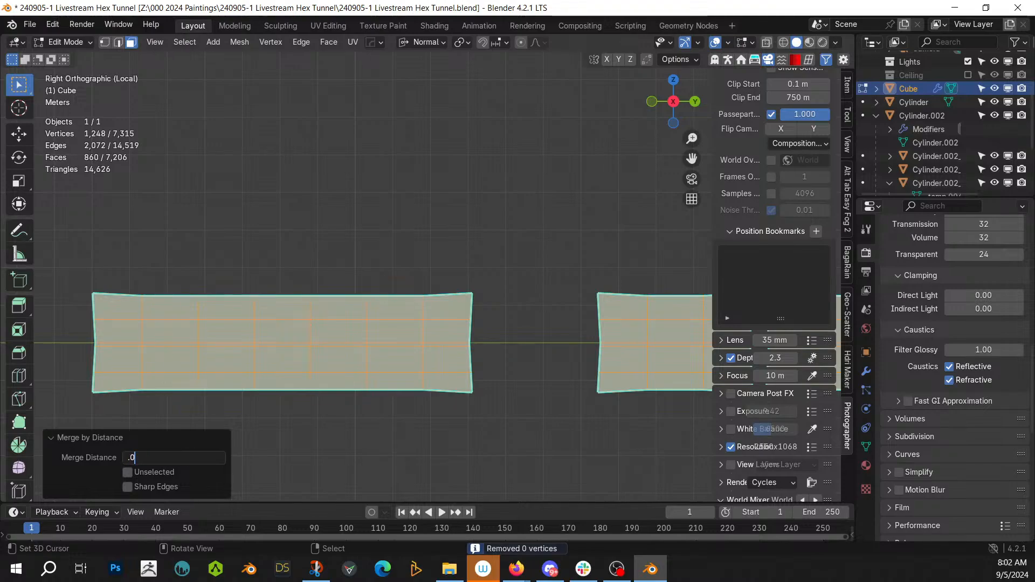
type("1")
key("Return")
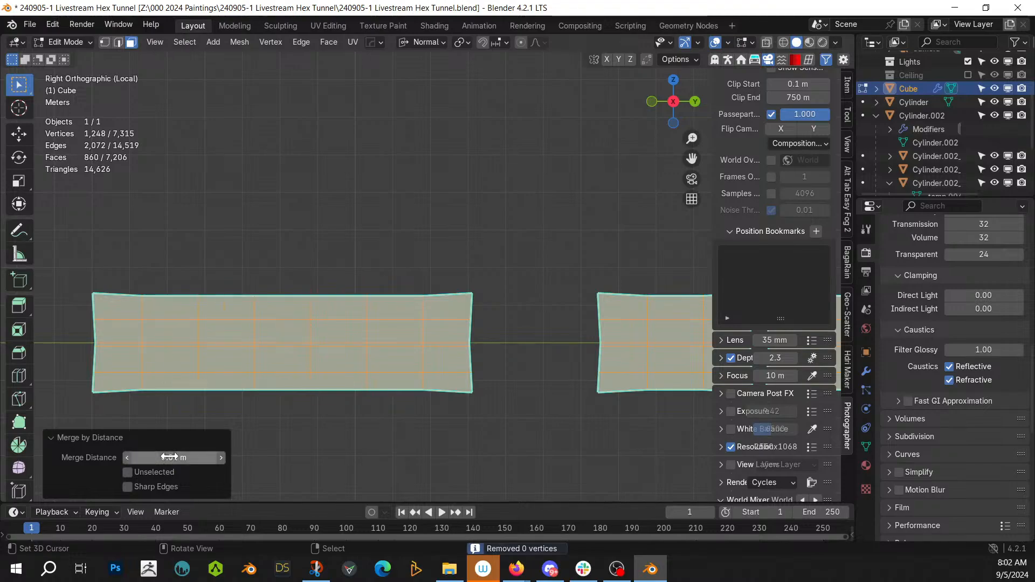
left_click_drag(171, 458, 205, 458)
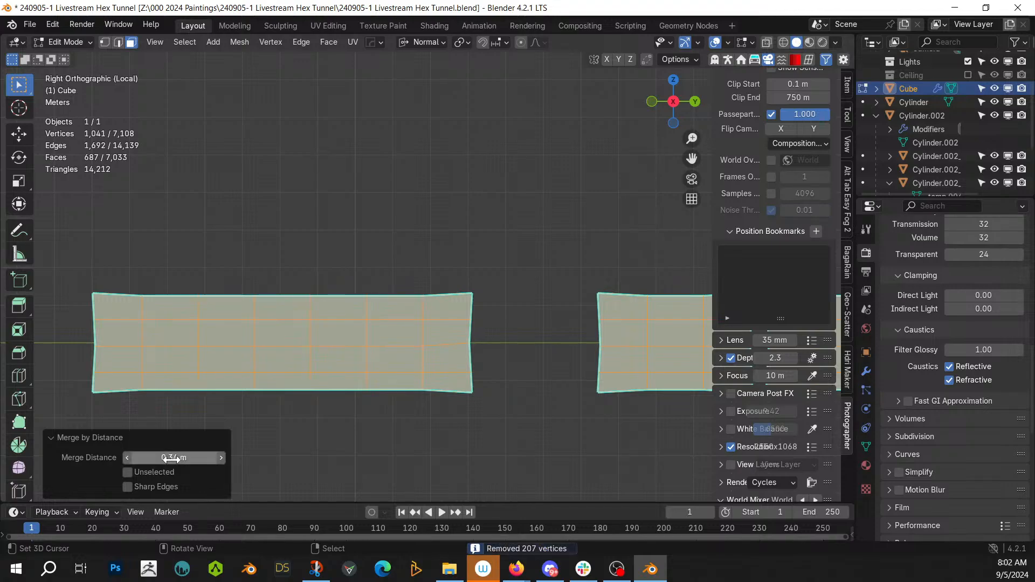
left_click(375, 469)
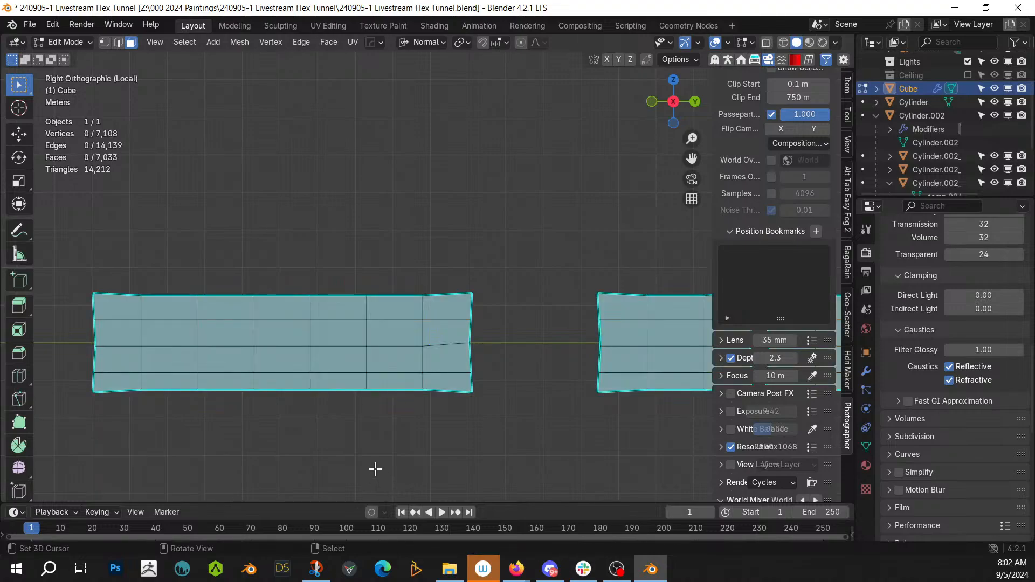
Step: Select the three interior lengthwise edge loops on one long inset panel in edge mode
middle_click_drag(358, 474, 468, 471, "shift")
left_click(290, 316, "alt")
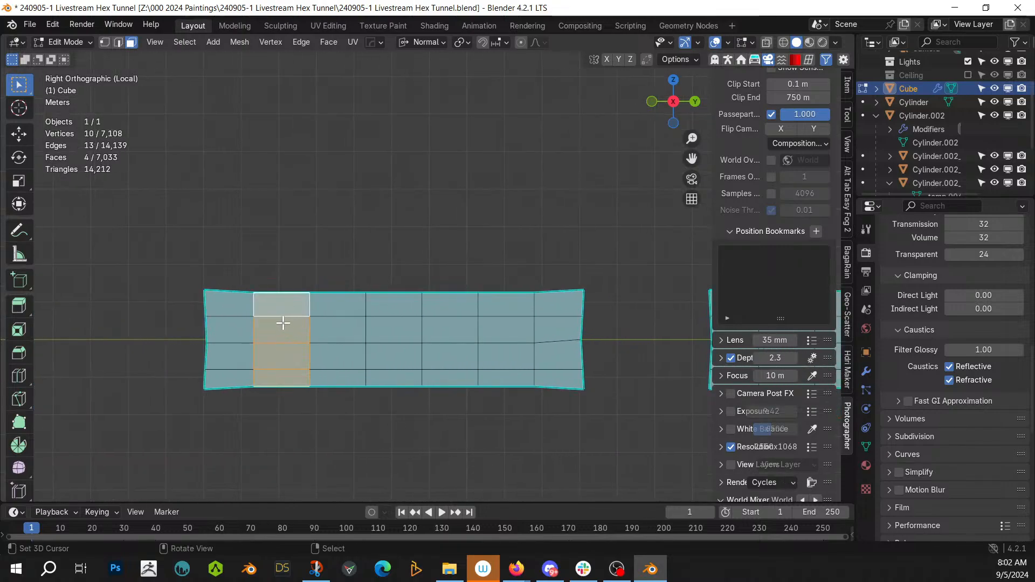
key("2")
left_click(281, 317)
left_click(290, 317, "alt")
left_click(287, 343, "alt+shift")
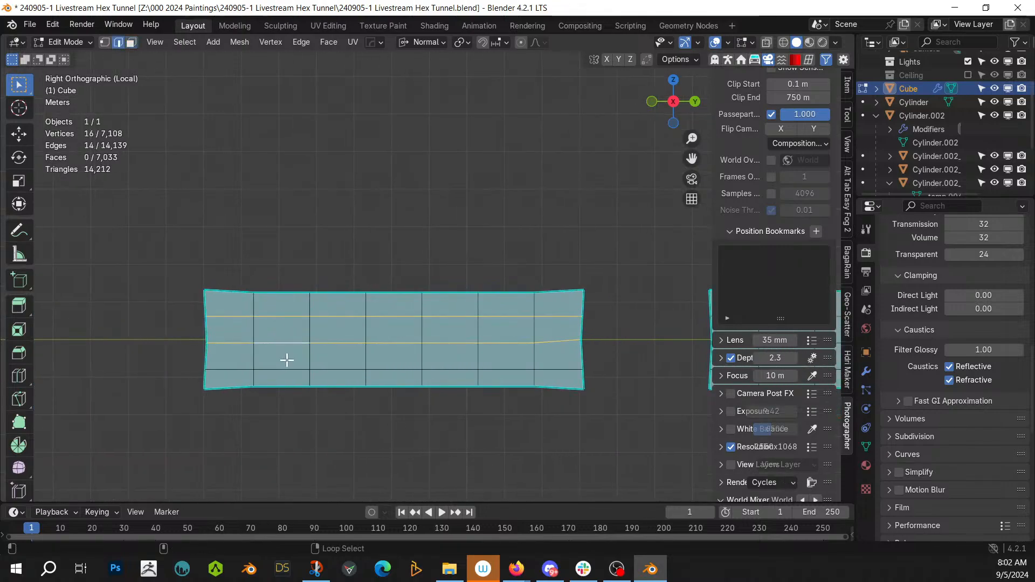
left_click(287, 365, "alt+shift")
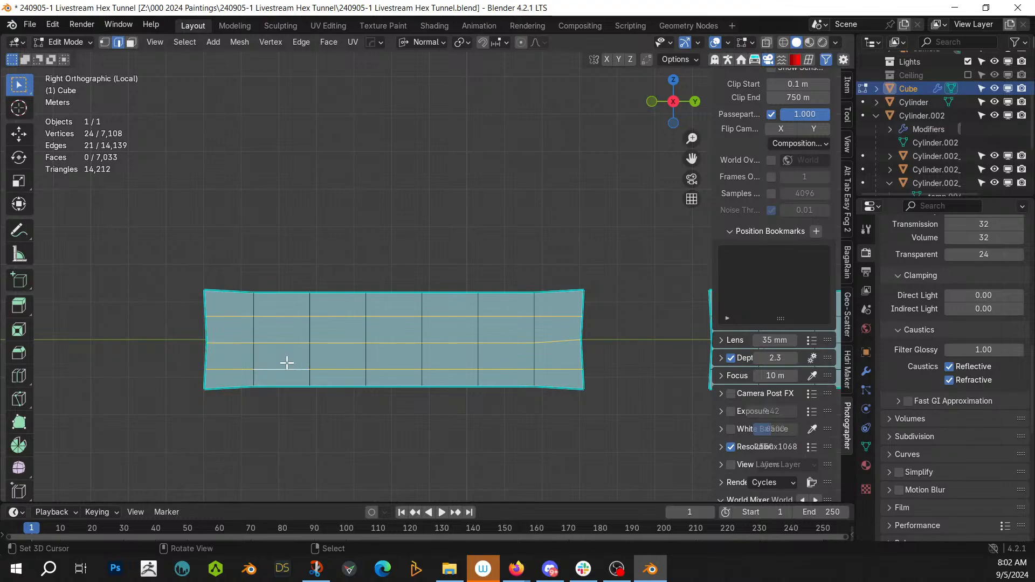
Step: Extend the edge selection to all edges with a similar direction across the visible inset panels
scroll(287, 362, "down", 8)
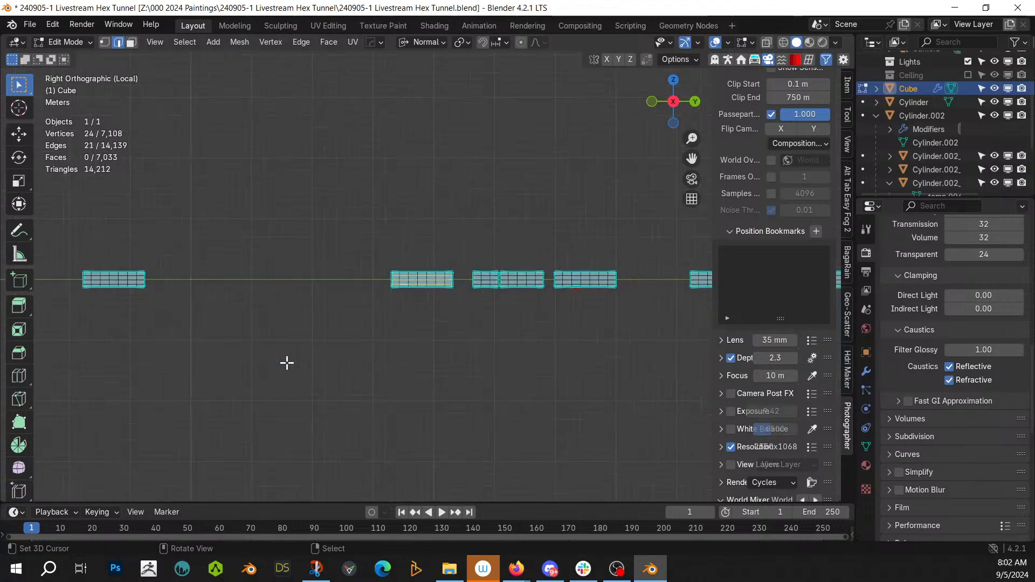
scroll(287, 363, "down", 4)
middle_click_drag(286, 363, 284, 404, "shift")
scroll(287, 403, "up", 6)
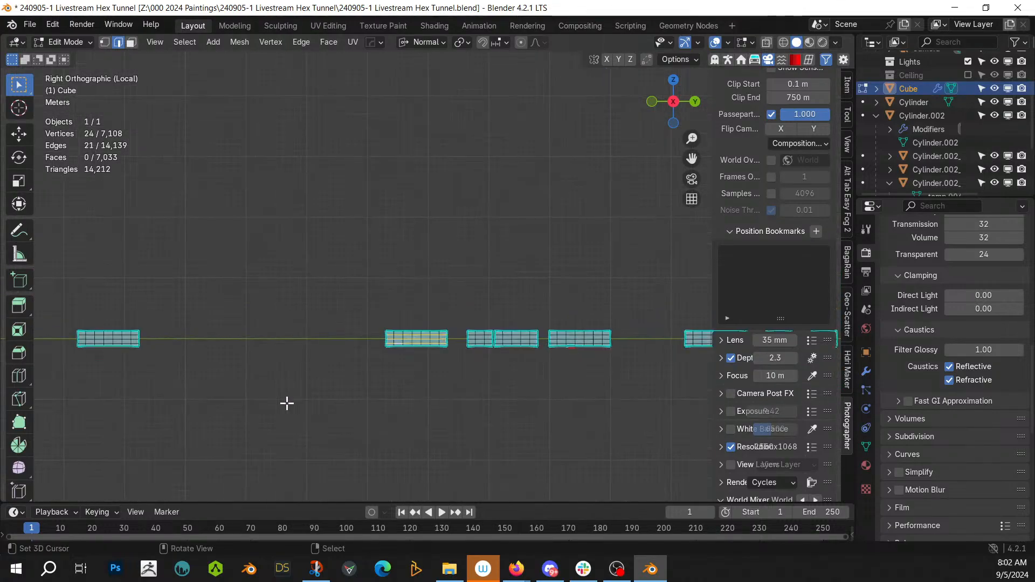
scroll(287, 403, "up", 2)
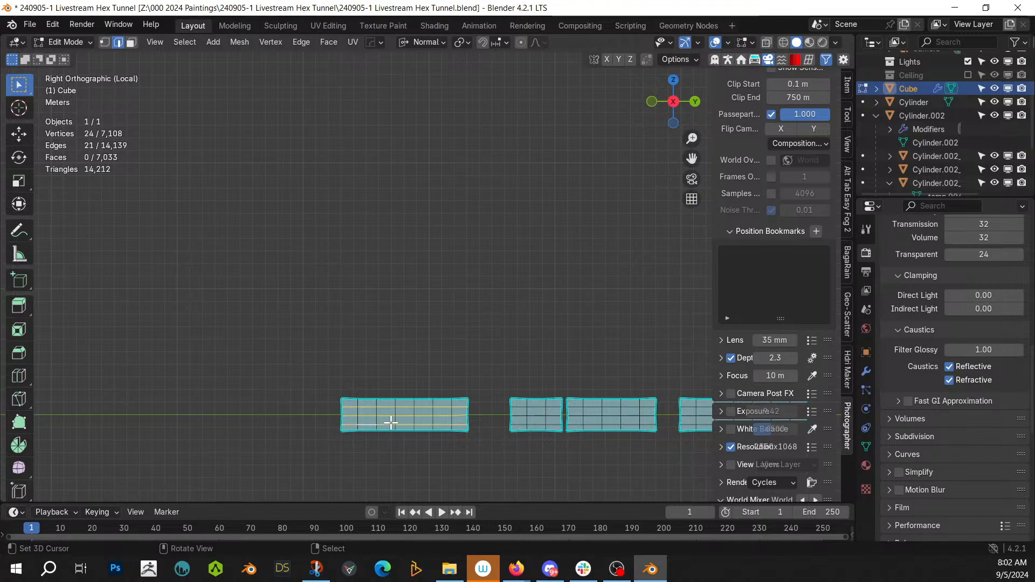
key("shift+g")
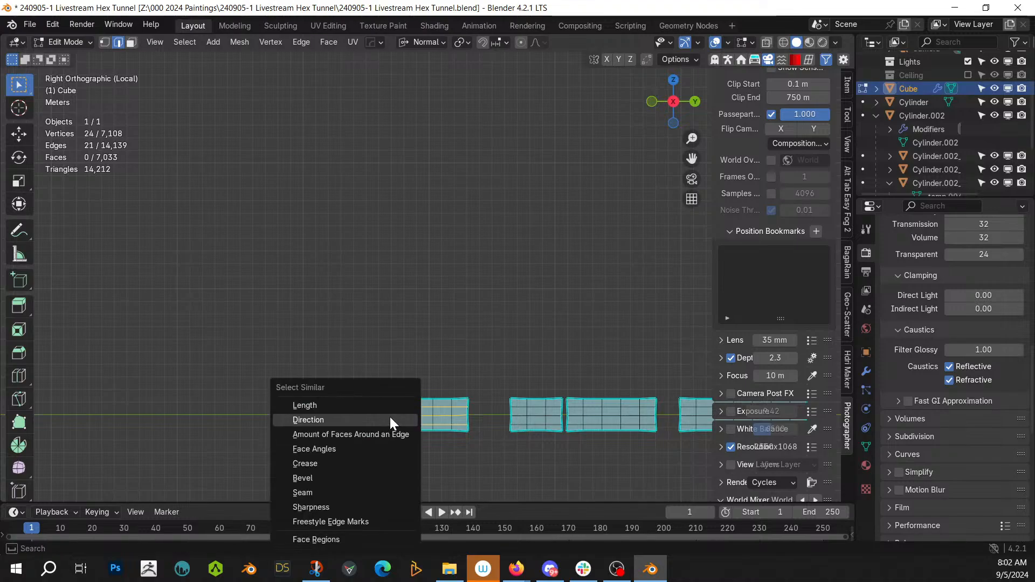
left_click(343, 418)
Step: Reveal the hidden beam geometry, then hide everything except the selected lengthwise edges
scroll(343, 415, "up", 1)
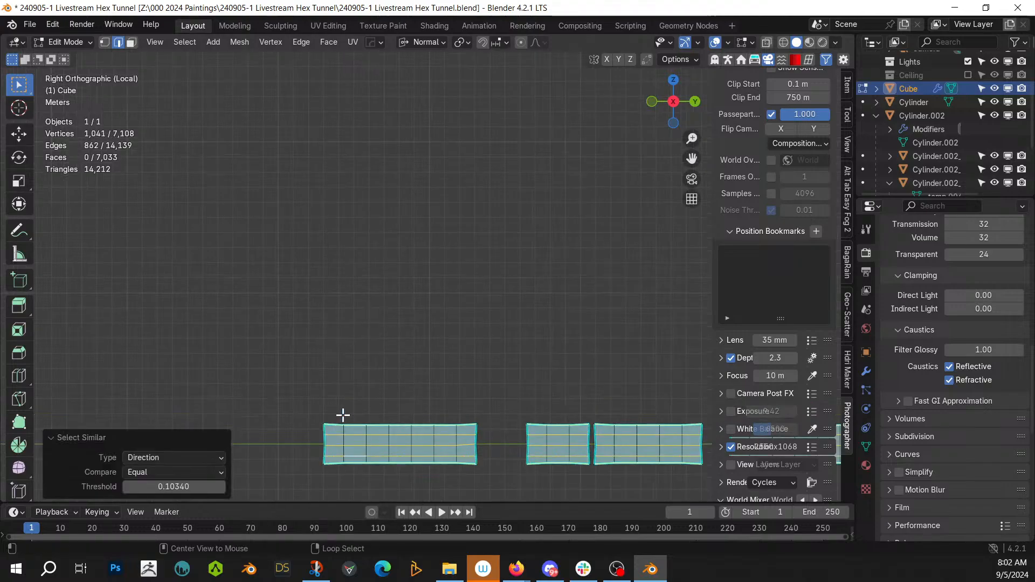
key("alt+h")
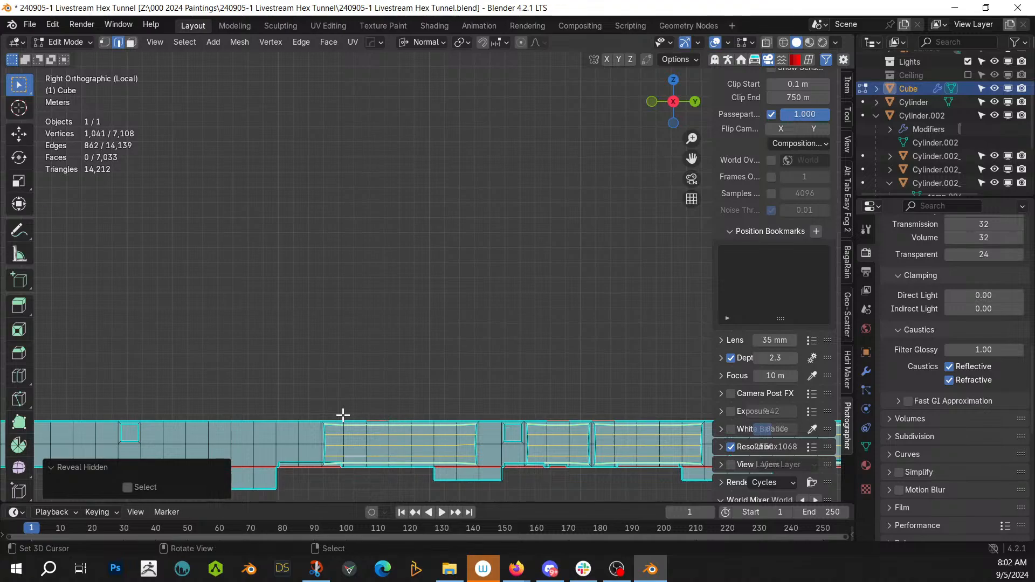
key("shift+h")
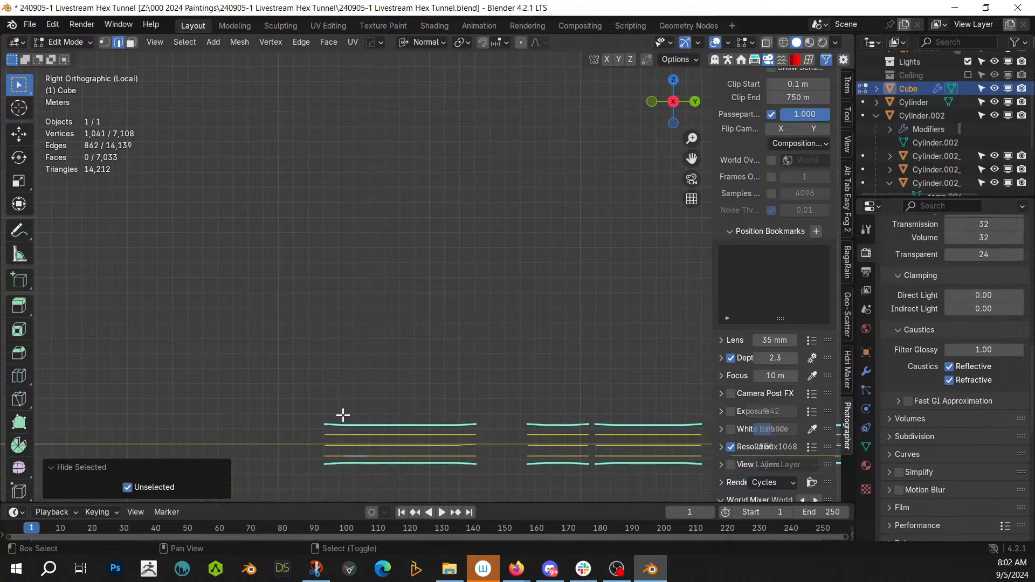
Step: Try shrinking the isolated lengthwise edge selection with Select Less, and undo it
middle_click_drag(343, 415, 71, 323, "shift")
middle_click_drag(162, 353, 2, 398, "shift")
scroll(55, 394, "down", 2)
middle_click_drag(228, 402, 185, 411, "shift")
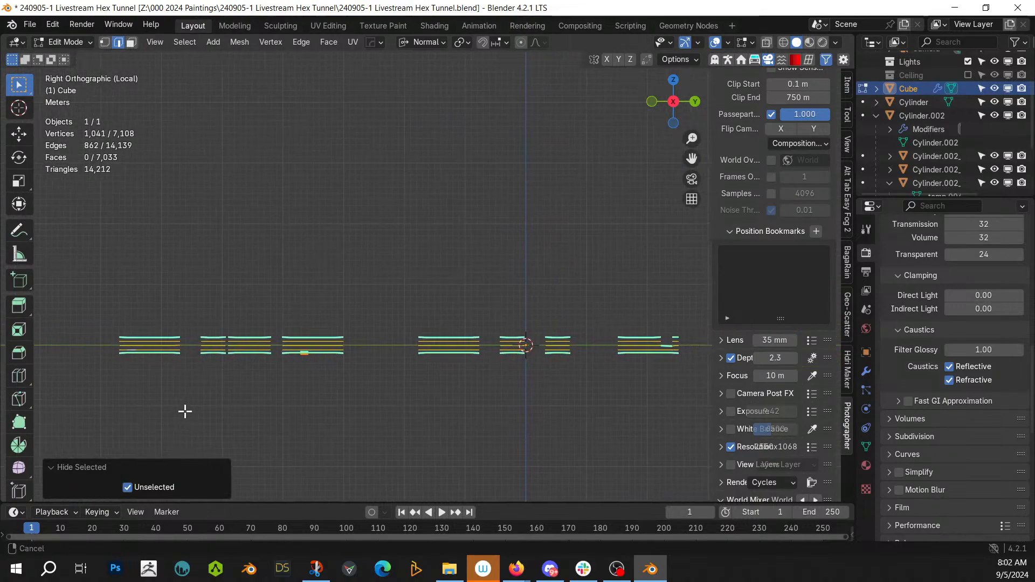
key("ctrl+KP_Subtract")
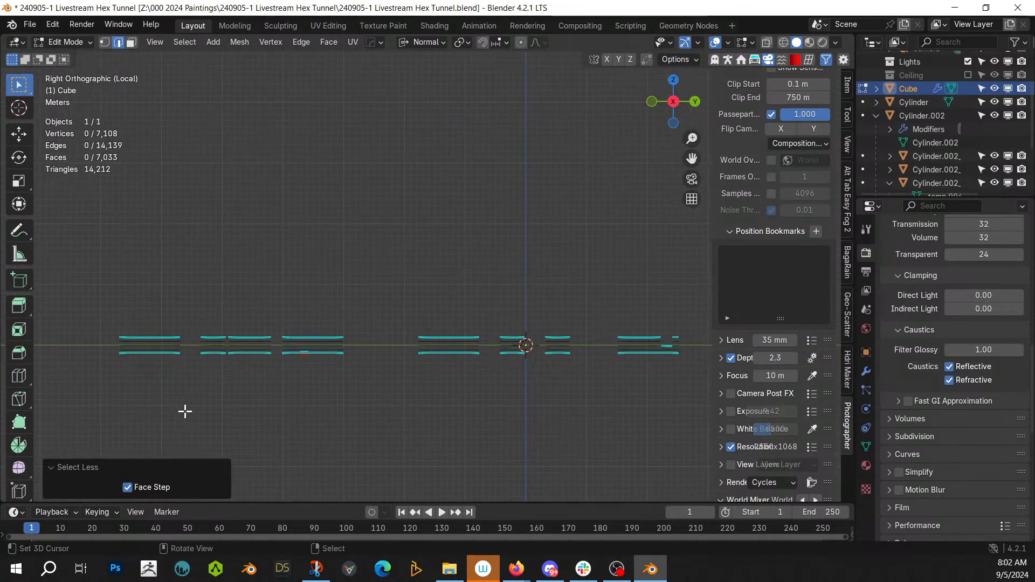
scroll(185, 411, "up", 5)
key("ctrl+z")
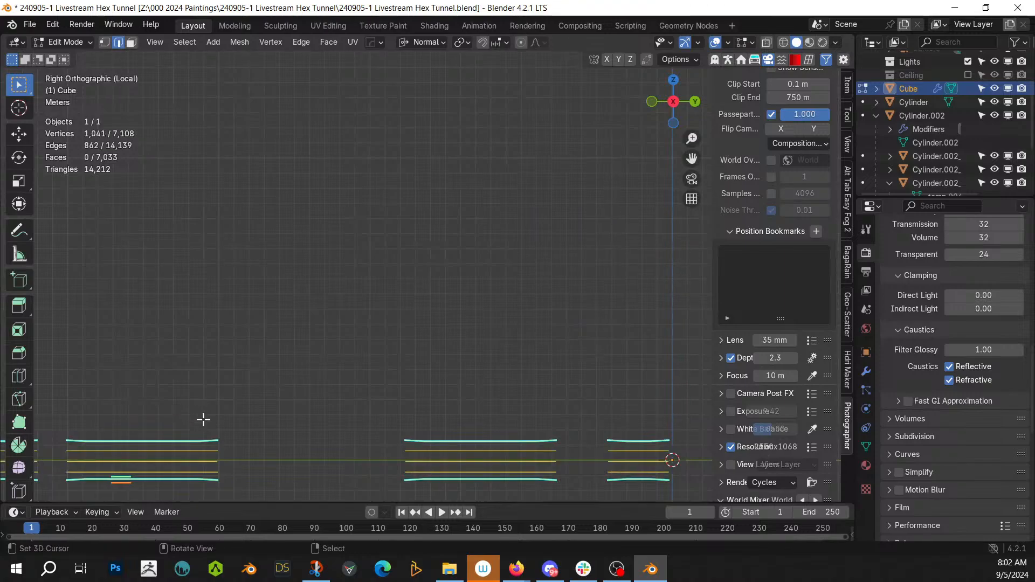
Step: Examine the isolated lengthwise edge strips along the full length of the beam for stray edges
middle_click_drag(233, 425, 480, 357, "shift")
scroll(481, 358, "down", 2)
scroll(332, 421, "down", 3)
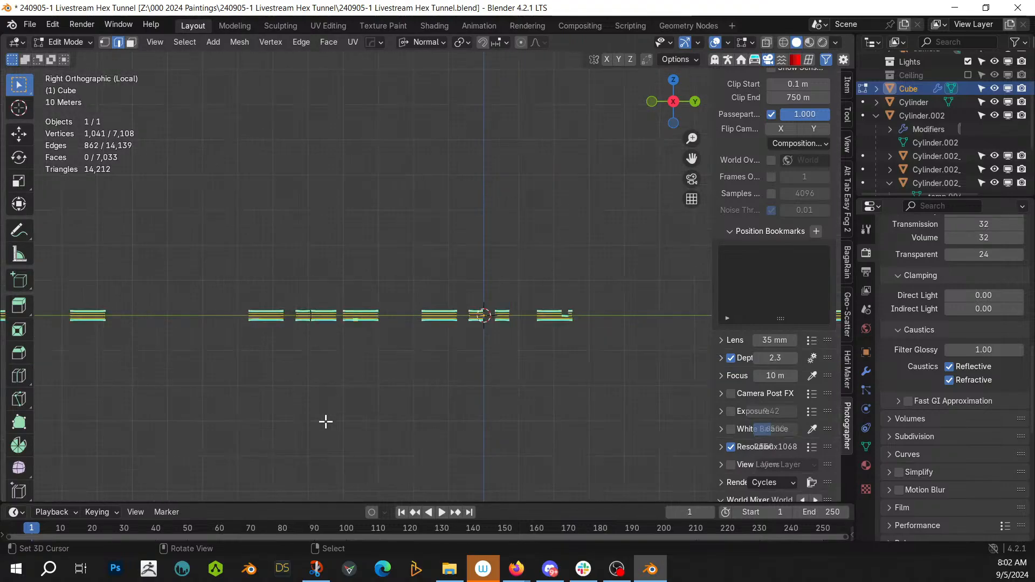
middle_click_drag(326, 422, 353, 450, "shift")
scroll(353, 458, "down", 6)
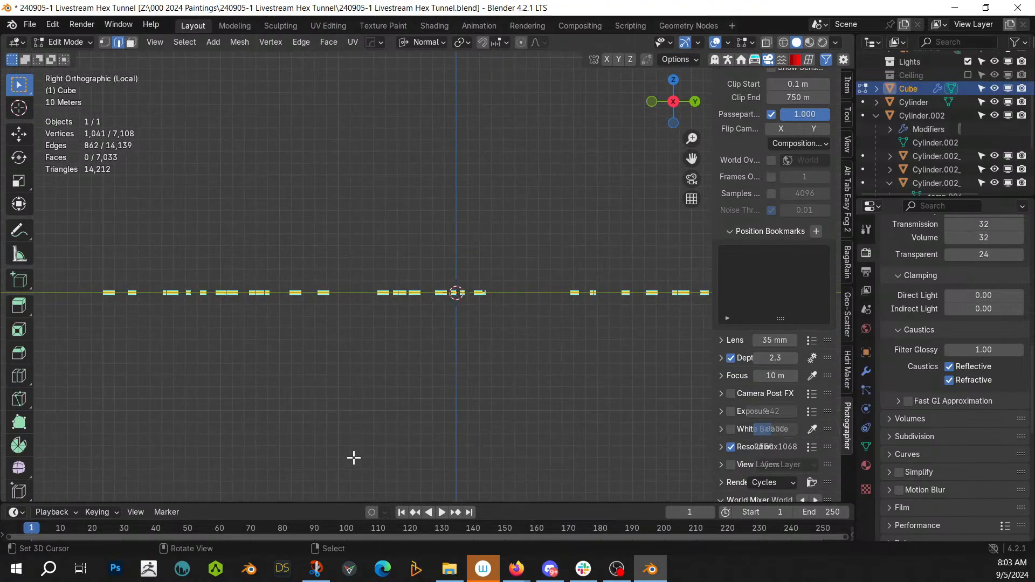
scroll(353, 457, "up", 6)
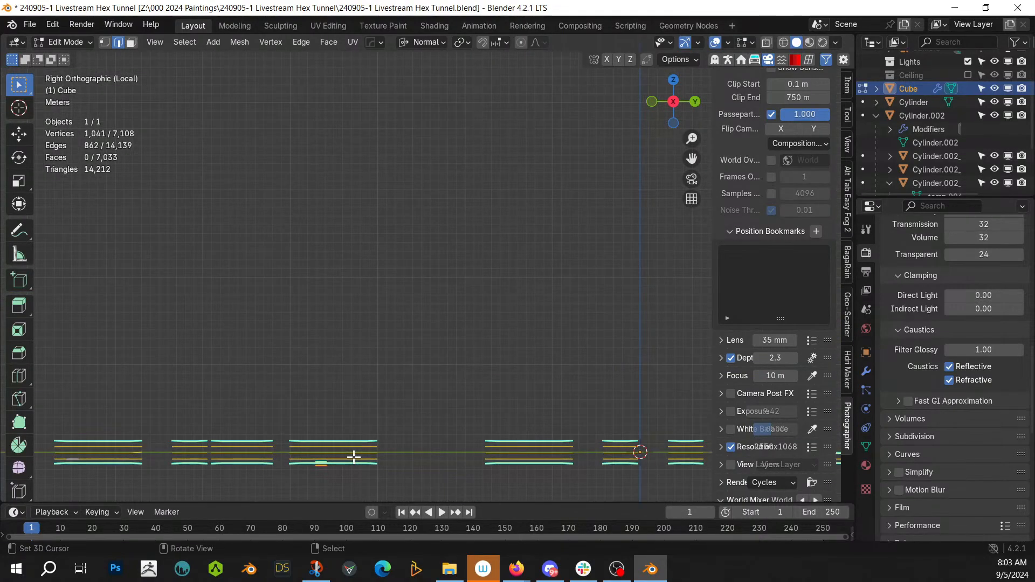
middle_click_drag(354, 457, 461, 374, "shift")
scroll(402, 414, "up", 2)
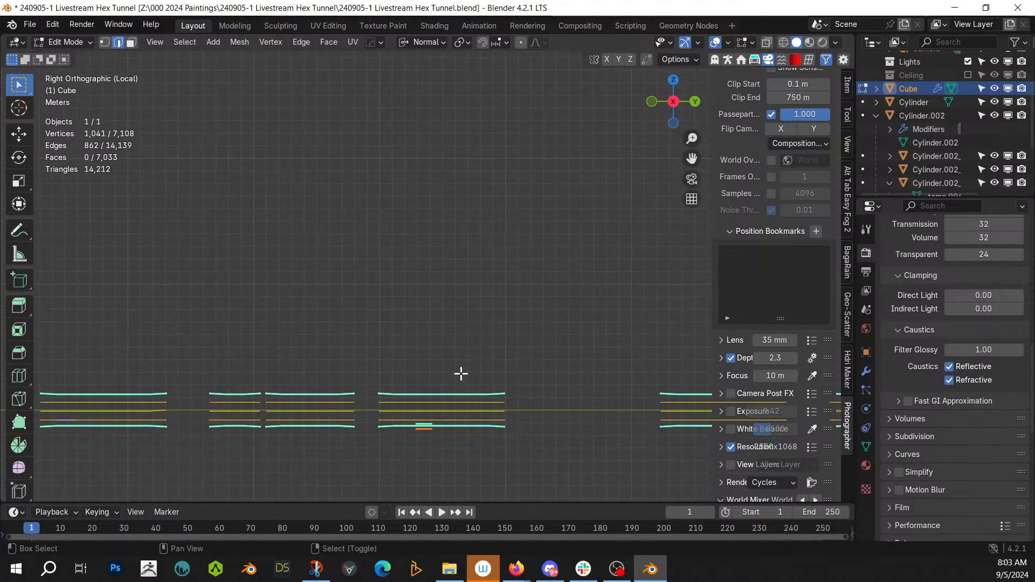
scroll(409, 409, "up", 3)
middle_click_drag(408, 409, 472, 289, "shift")
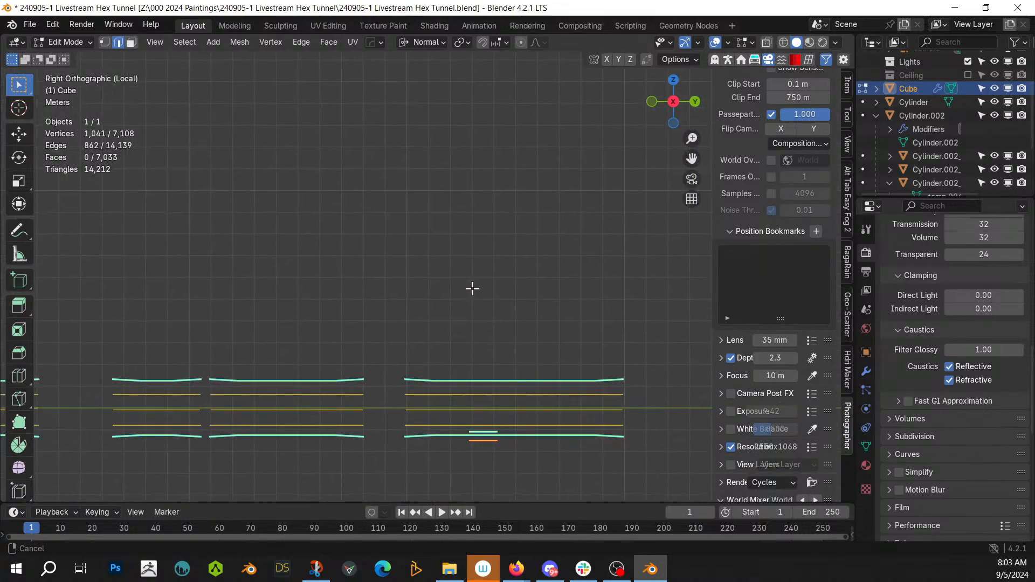
Step: Extract the selected lengthwise edges as a separate curve object and thicken it into round tubes that fill the insets
key("q")
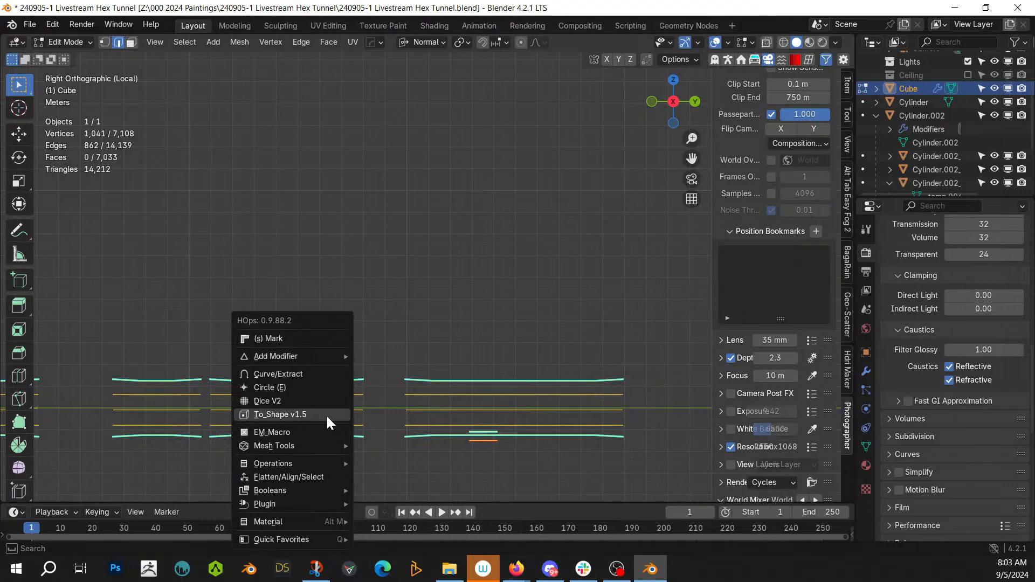
left_click(308, 375)
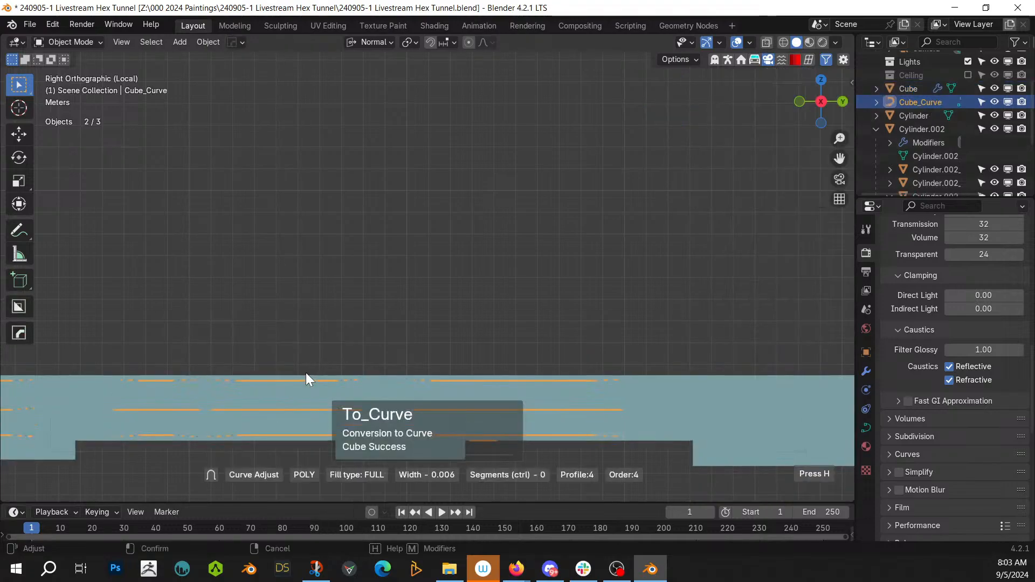
left_click(273, 383)
key("n")
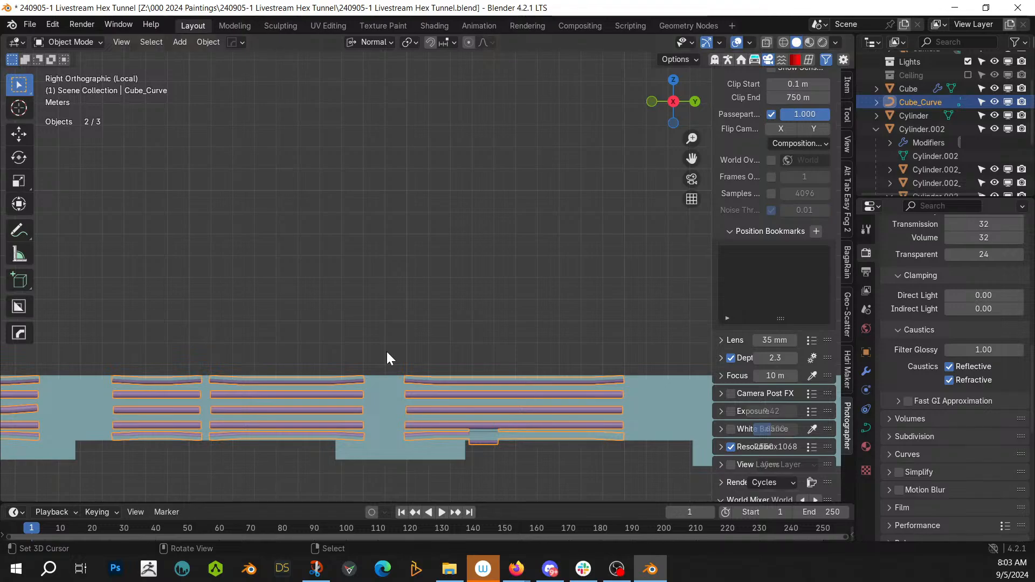
Step: Leave the isolated view and inspect the new tubes on the beam within the tunnel, including through the camera
key("KP_Divide")
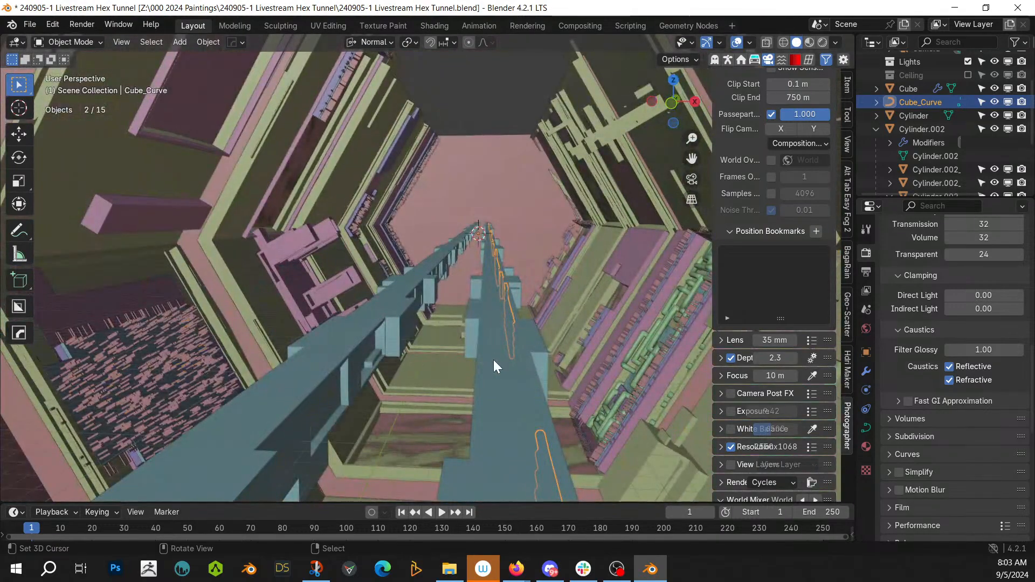
middle_click_drag(506, 351, 431, 371)
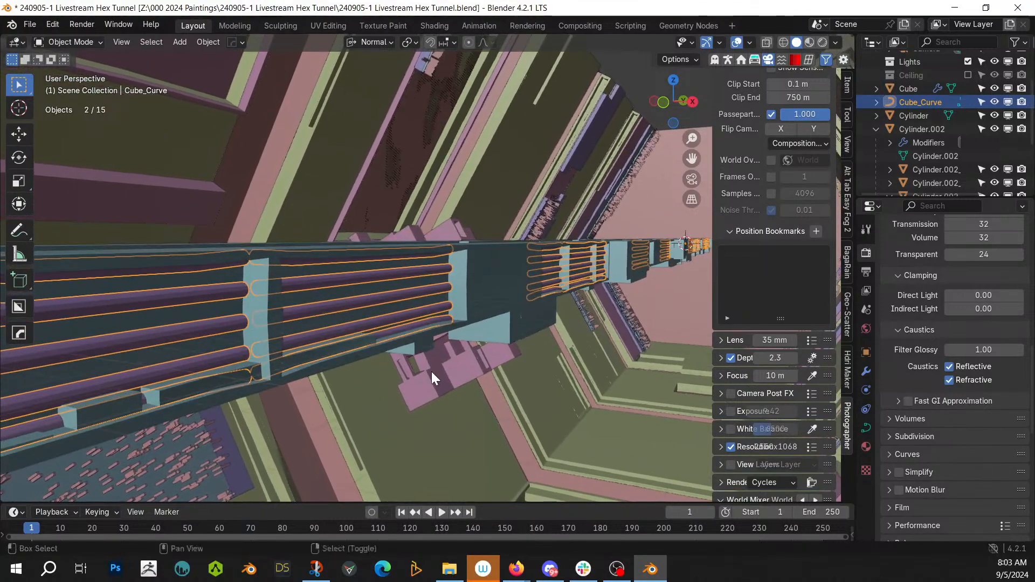
key("KP_0")
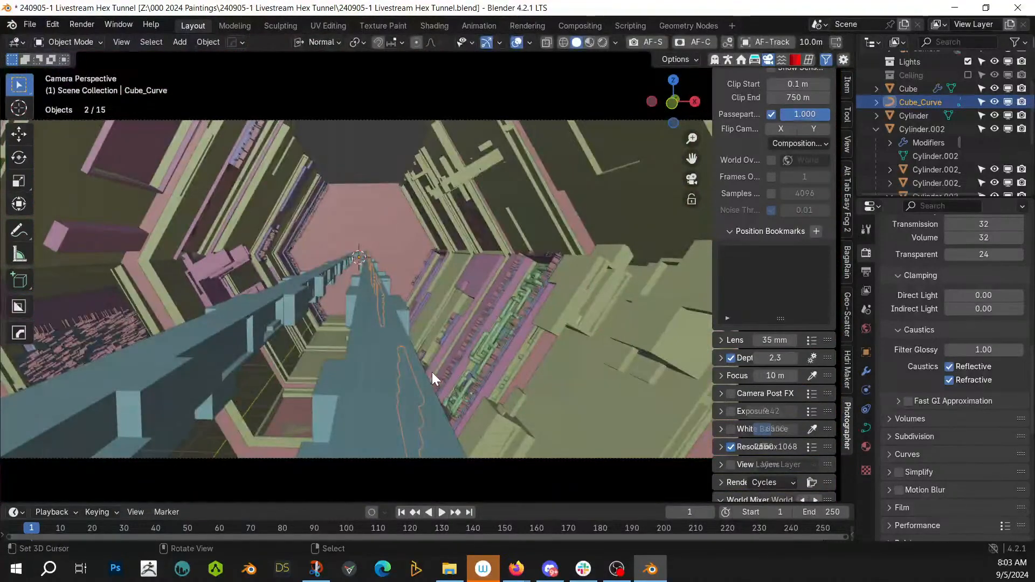
middle_click_drag(432, 372, 247, 406)
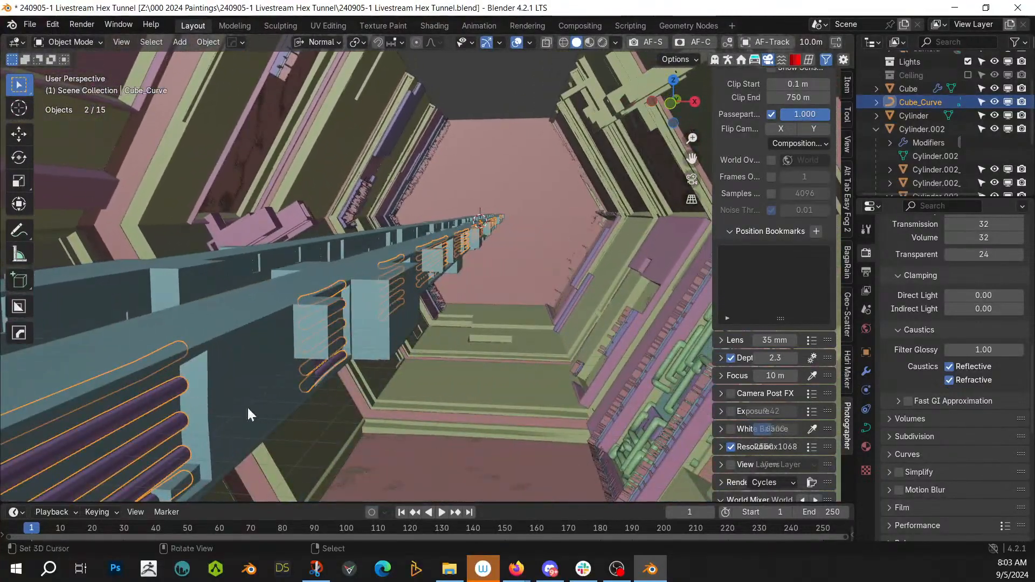
Step: Select the tube curve together with the central beam and mirror them across the X axis with the HOps mirror
left_click(164, 394)
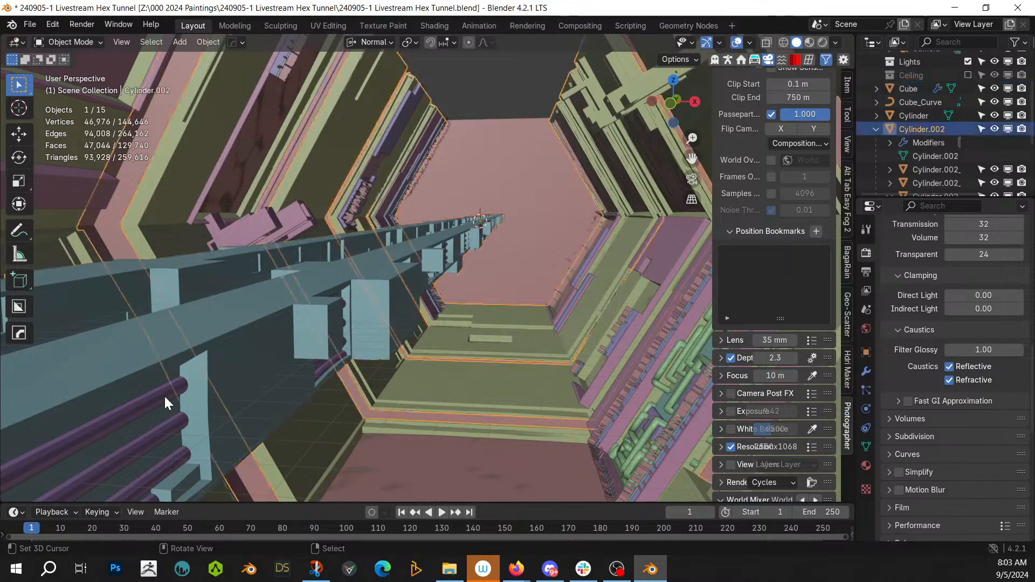
left_click(137, 403, "shift")
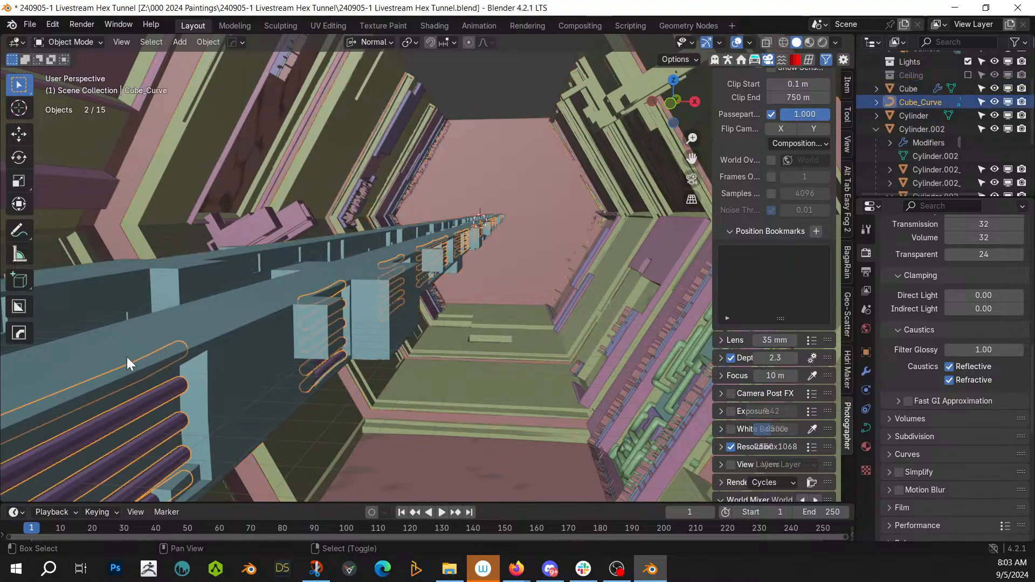
left_click(175, 325, "shift")
key("alt+x")
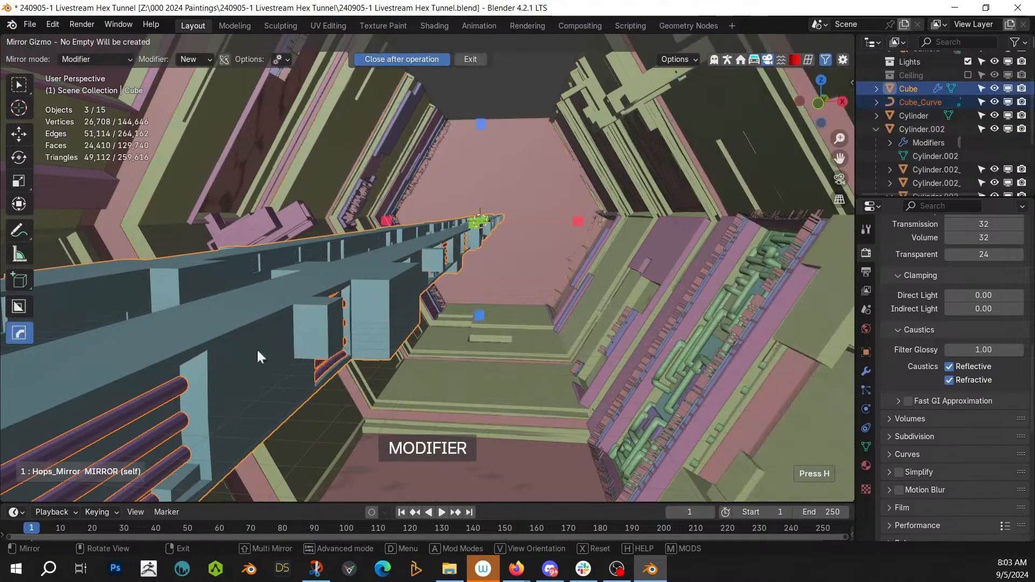
left_click(580, 220)
mouse_move(376, 281)
middle_mouse_down()
mouse_move(402, 280)
mouse_move(351, 284)
mouse_move(358, 293)
mouse_move(365, 276)
middle_mouse_up()
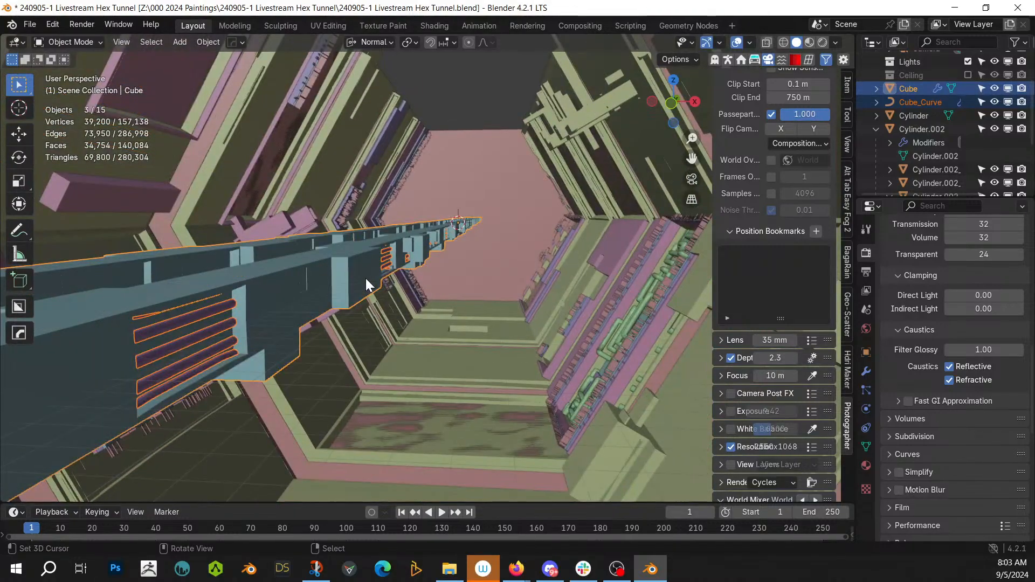
middle_click_drag(374, 311, 437, 307)
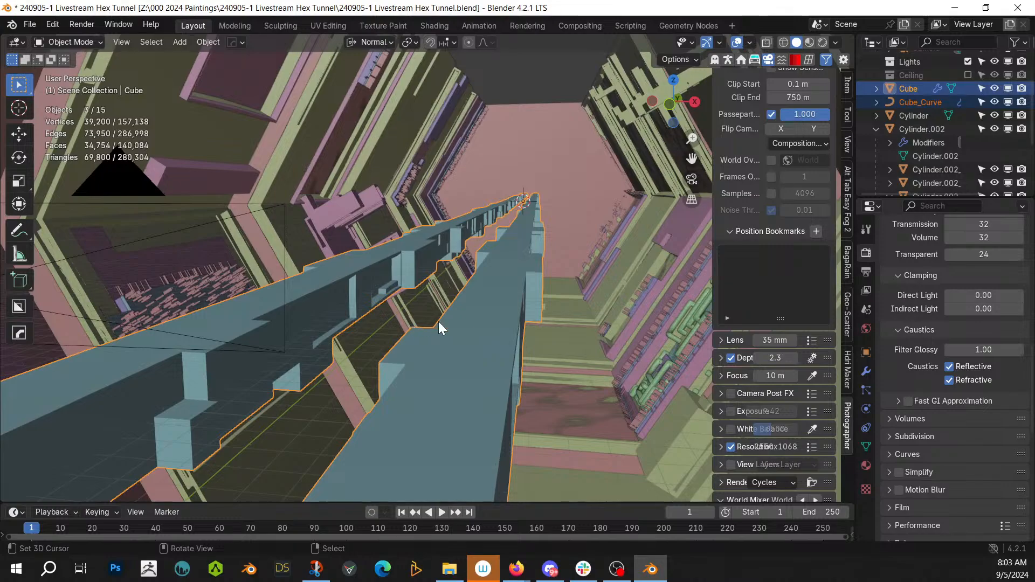
Step: Disable the viewport display of the beam's Hops_Mirror modifier and isolate the single beam in local view
left_click(865, 372)
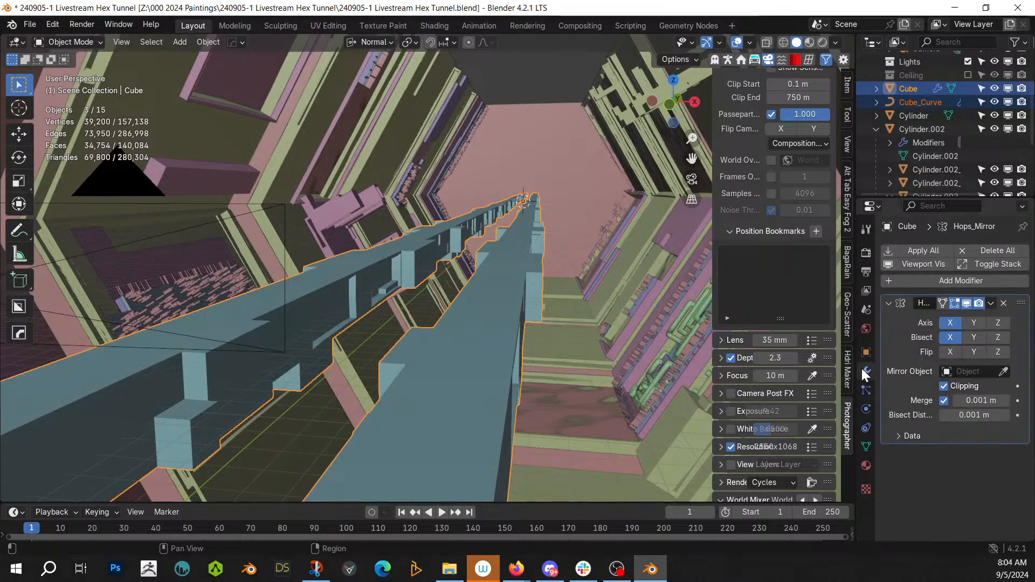
left_click(480, 358)
left_click(503, 356)
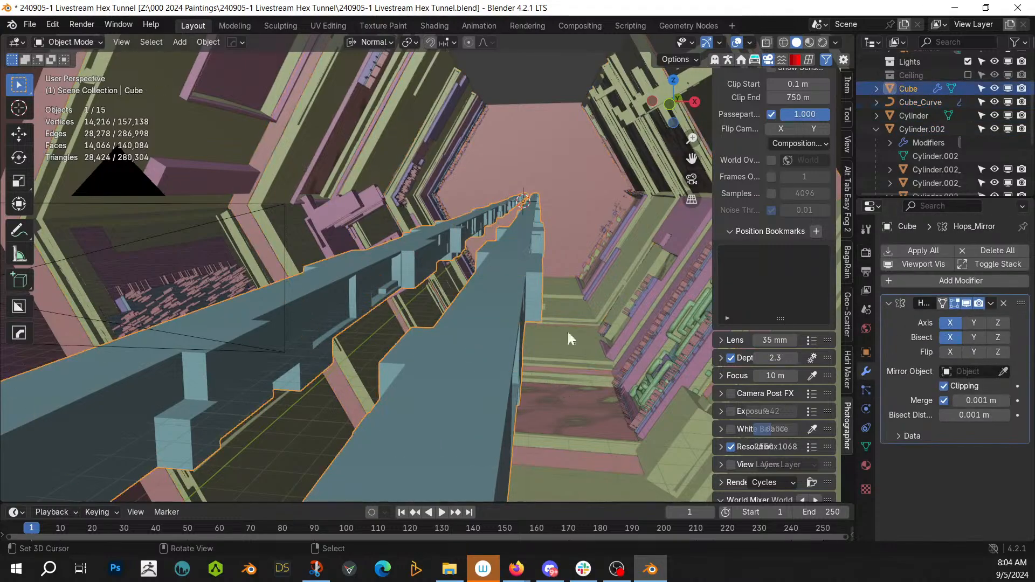
left_click(968, 303)
middle_click_drag(613, 316, 542, 326)
key("KP_Divide")
scroll(444, 309, "up", 3)
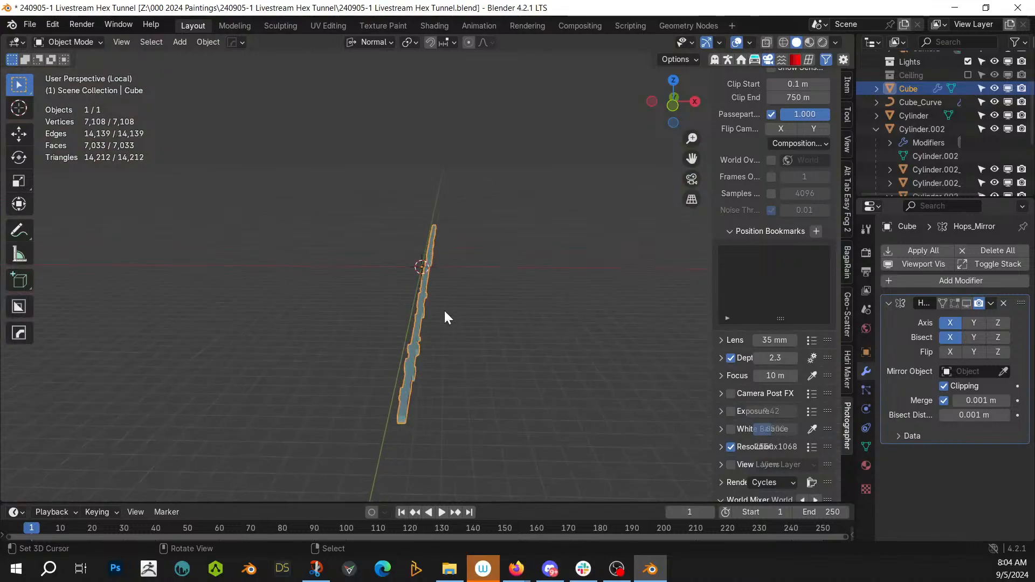
middle_click_drag(457, 311, 575, 297)
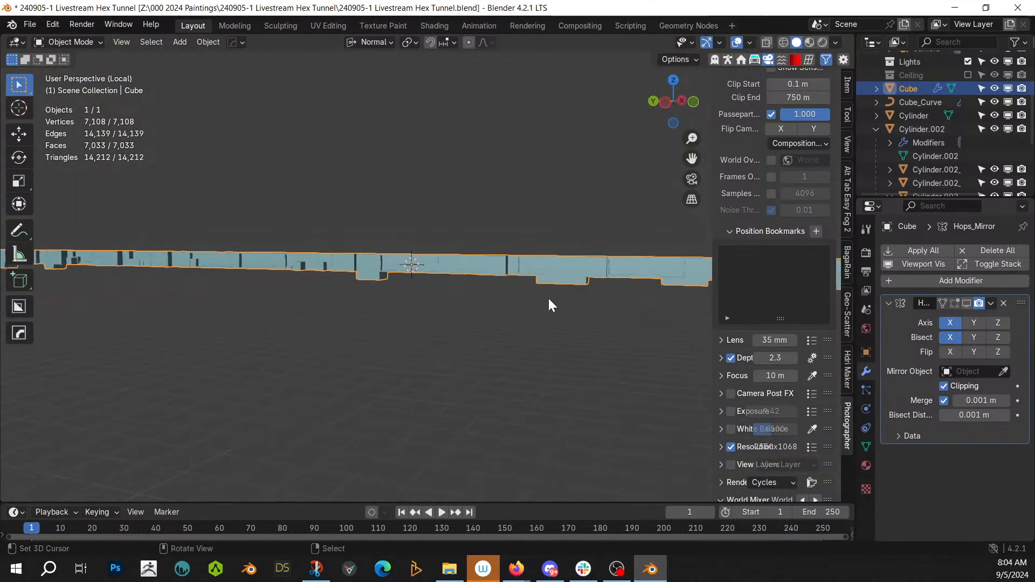
Step: Enter Edit Mode on the isolated beam and reveal all of its hidden geometry
key("Tab")
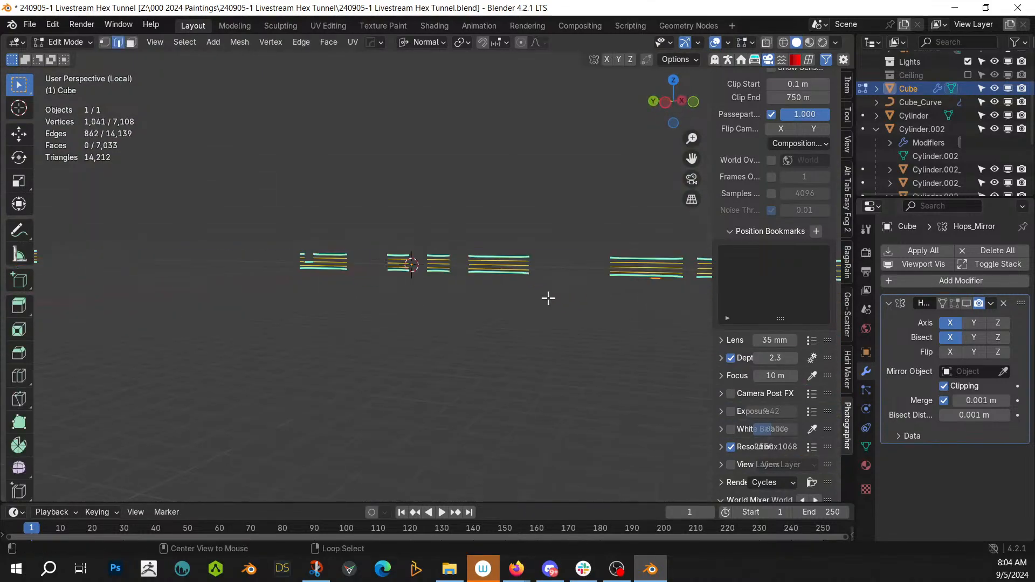
key("alt+h")
right_click(548, 300)
scroll(549, 321, "up", 4)
middle_click_drag(550, 322, 254, 351, "shift")
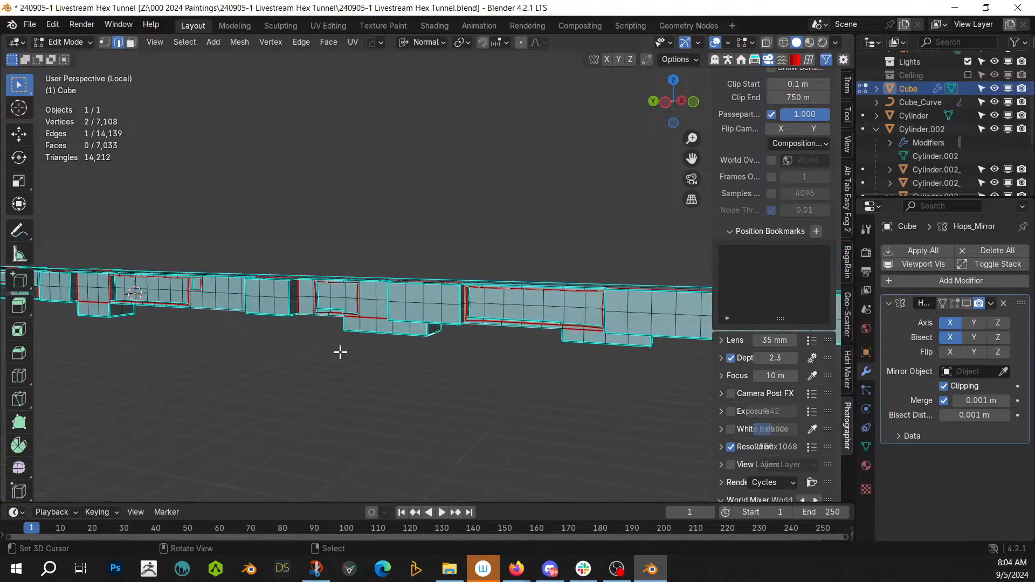
Step: Select one face on each of five side surfaces along the beam in face mode, covering inset panels and flat wall sections
key("3")
right_click(339, 293, "shift")
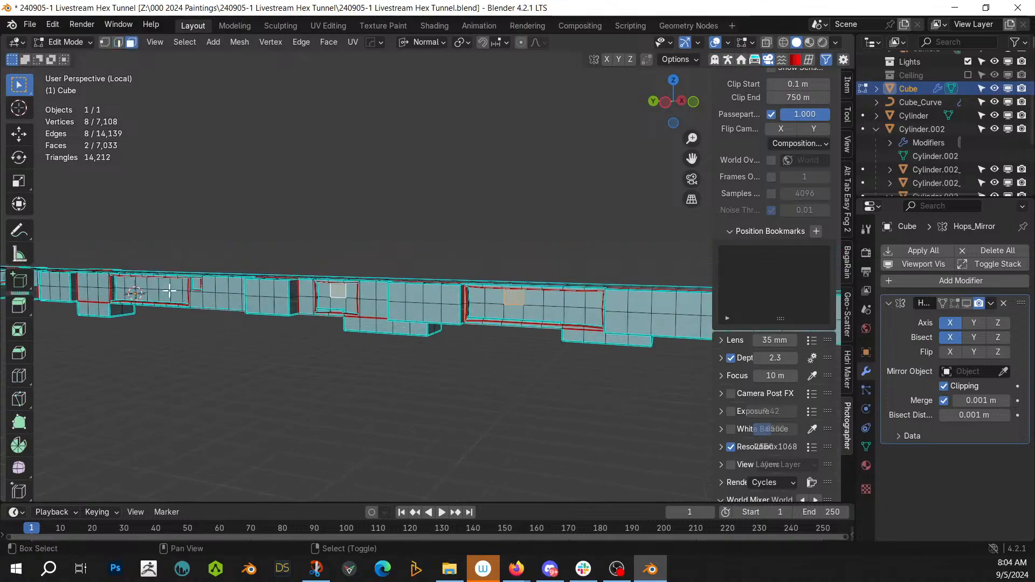
right_click(168, 290, "shift")
middle_click_drag(526, 358, 158, 362, "shift")
right_click(373, 331, "shift")
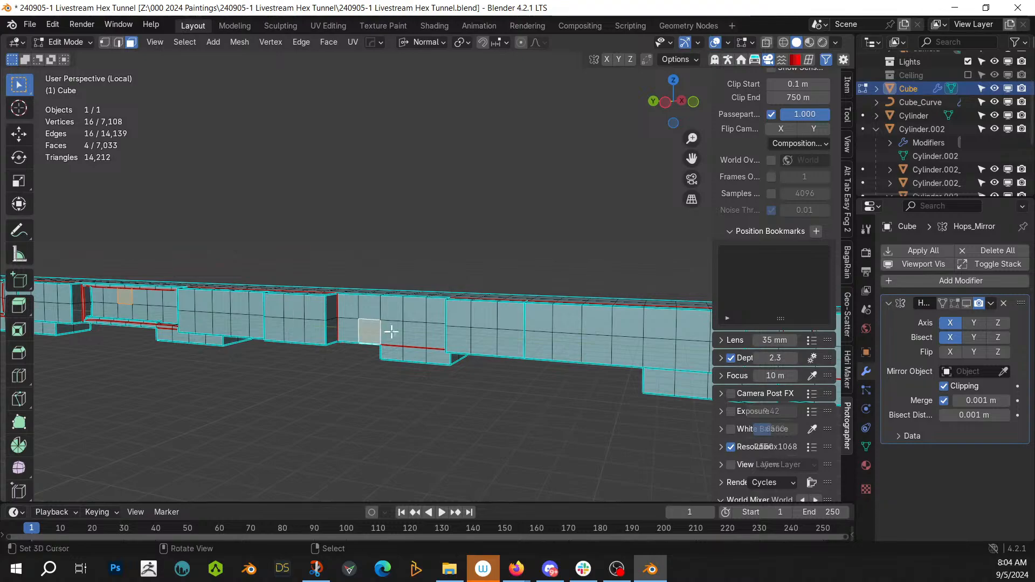
middle_click_drag(518, 359, 293, 346, "shift")
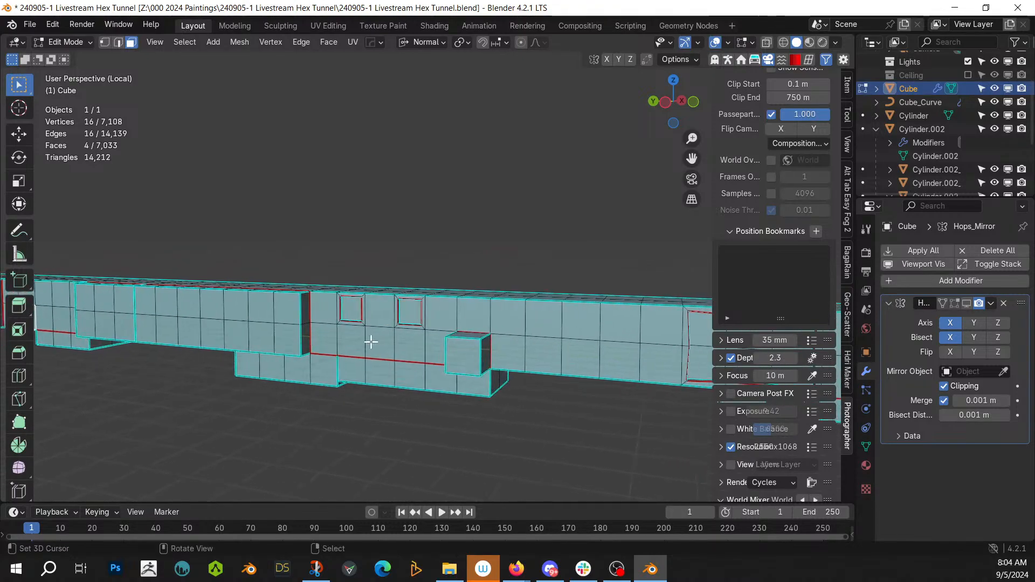
right_click(353, 340, "shift")
Step: Extend the face selection to all similar coplanar faces along the beam with a 0.10340 threshold, and check it from the right side
key("shift+g")
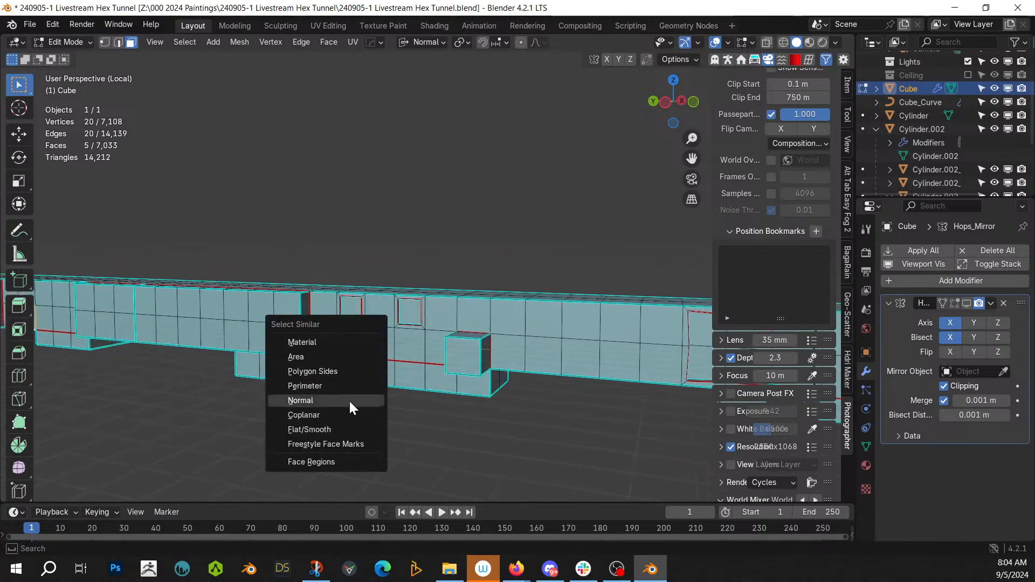
left_click(338, 415)
scroll(338, 397, "down", 6)
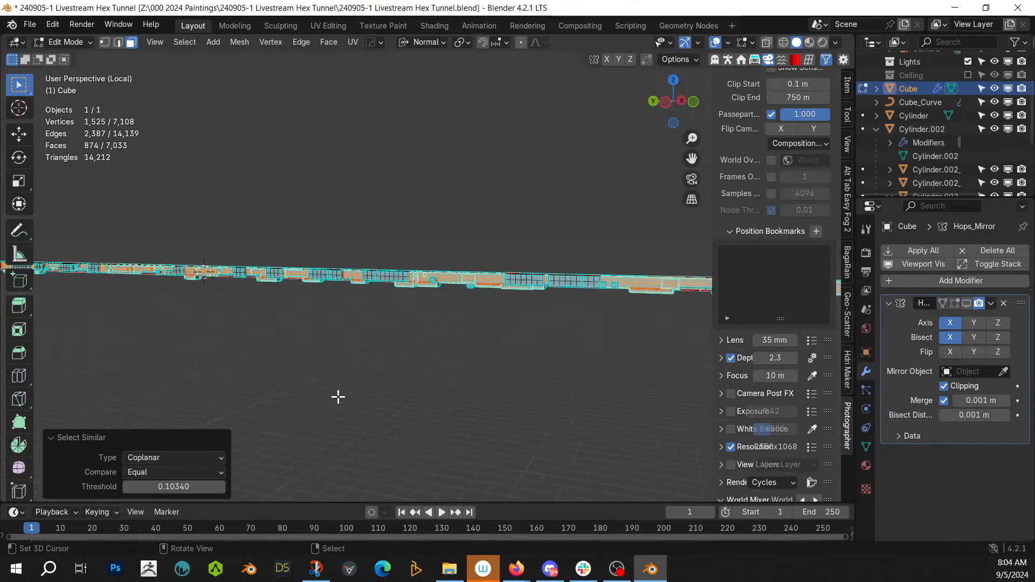
scroll(338, 397, "up", 6)
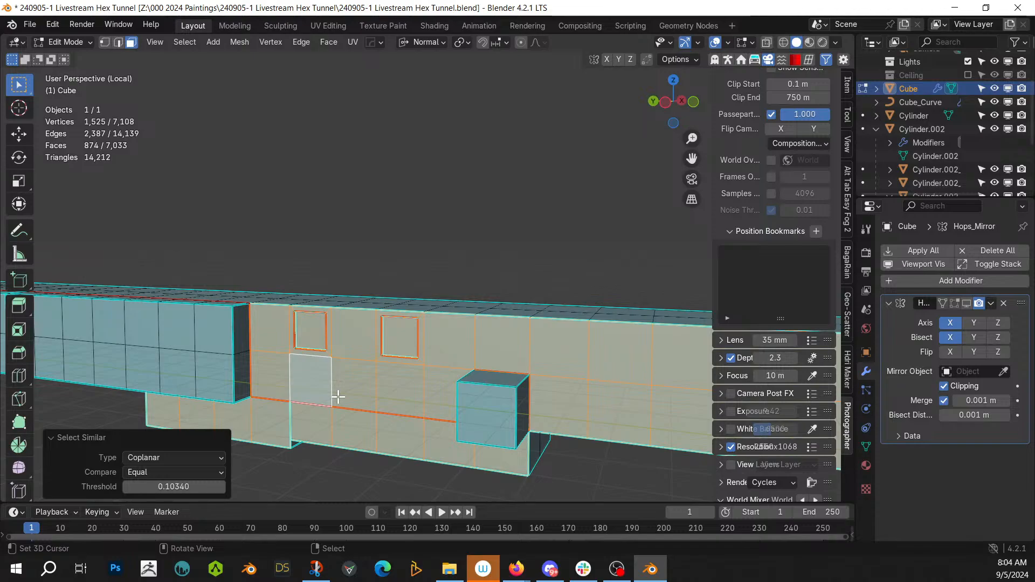
middle_click_drag(338, 397, 317, 353, "shift")
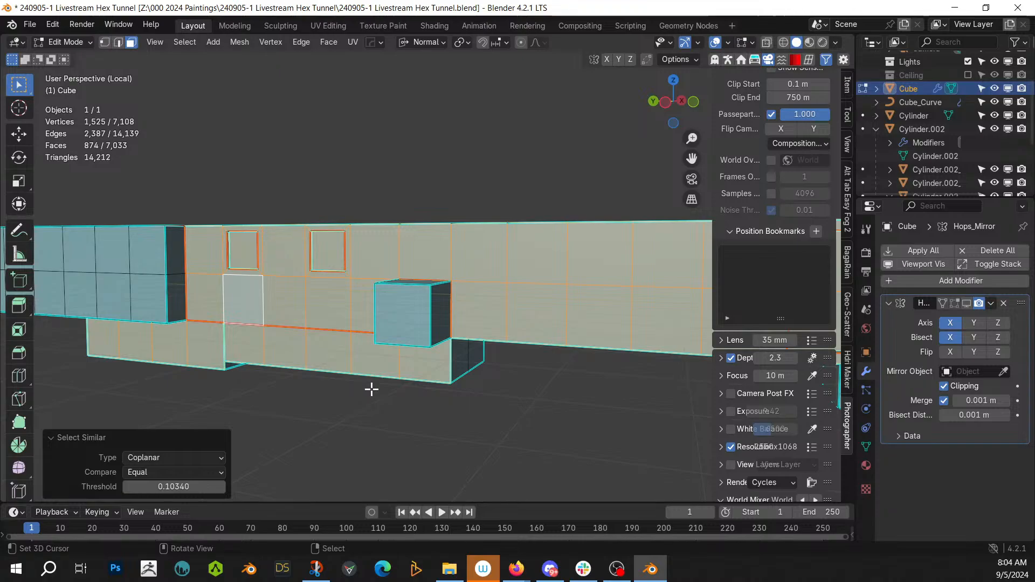
mouse_move(385, 385)
middle_mouse_down()
mouse_move(404, 381)
mouse_move(405, 365)
mouse_move(395, 382)
middle_mouse_up()
scroll(395, 381, "down", 3)
key("KP_3")
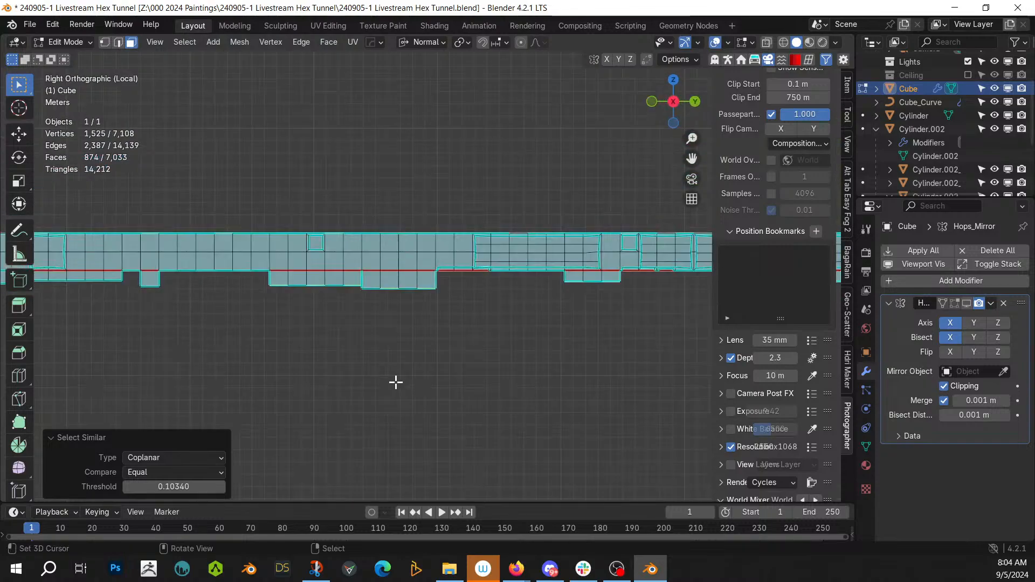
scroll(414, 421, "down", 10)
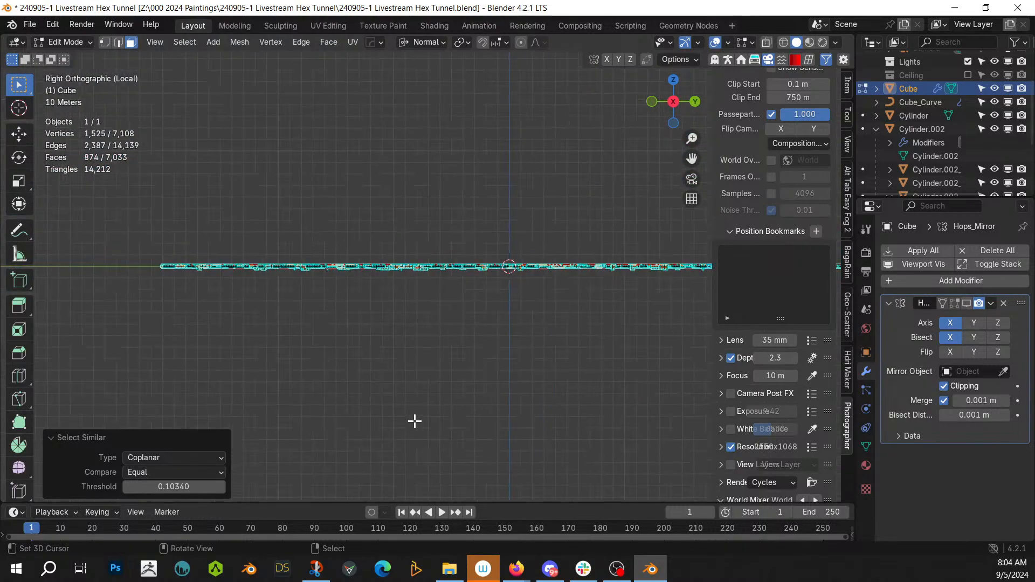
Step: Try to box-select the faces along the beam's lower edge in X-ray and shrink the face selection twice
middle_click_drag(416, 418, 297, 454, "shift")
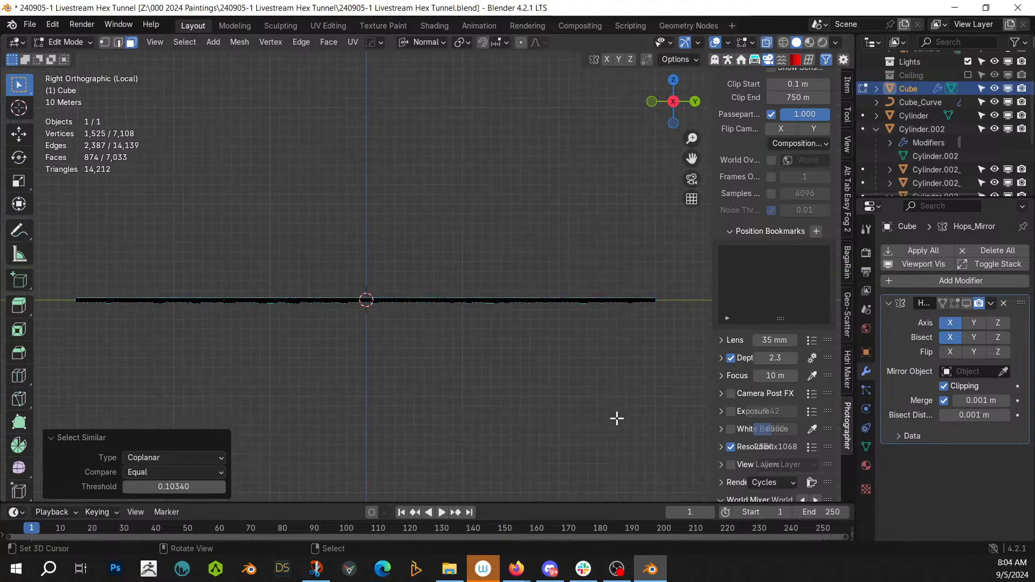
left_click_drag(672, 389, 45, 301)
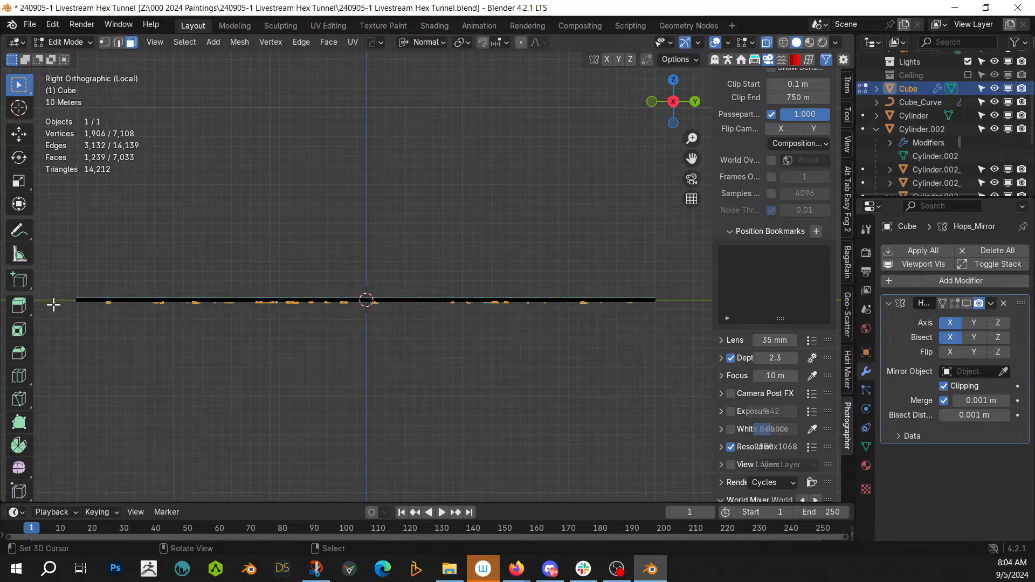
key("ctrl+KP_Subtract")
key("ctrl+KP_Subtract")
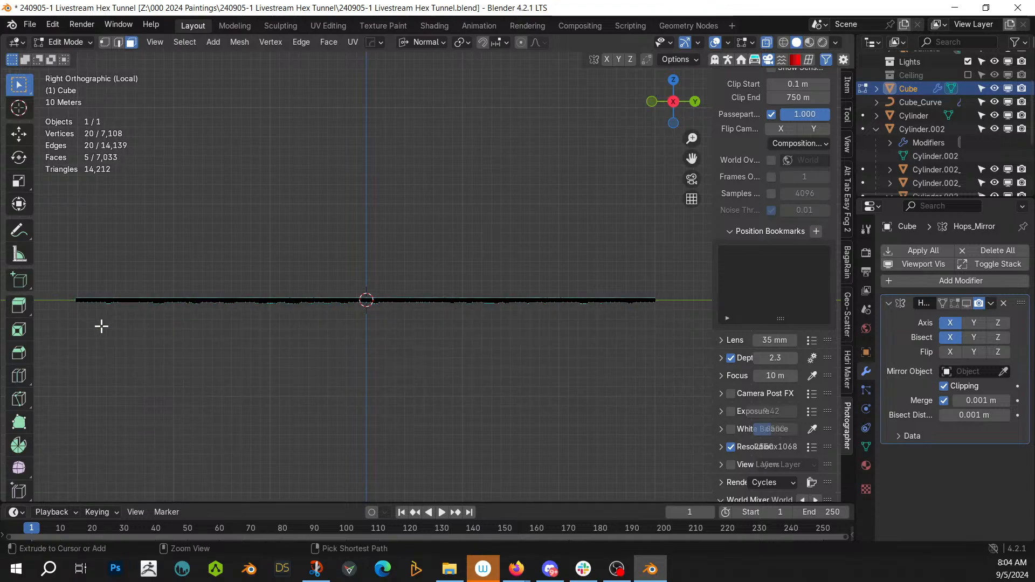
scroll(193, 345, "up", 6)
scroll(194, 345, "up", 4)
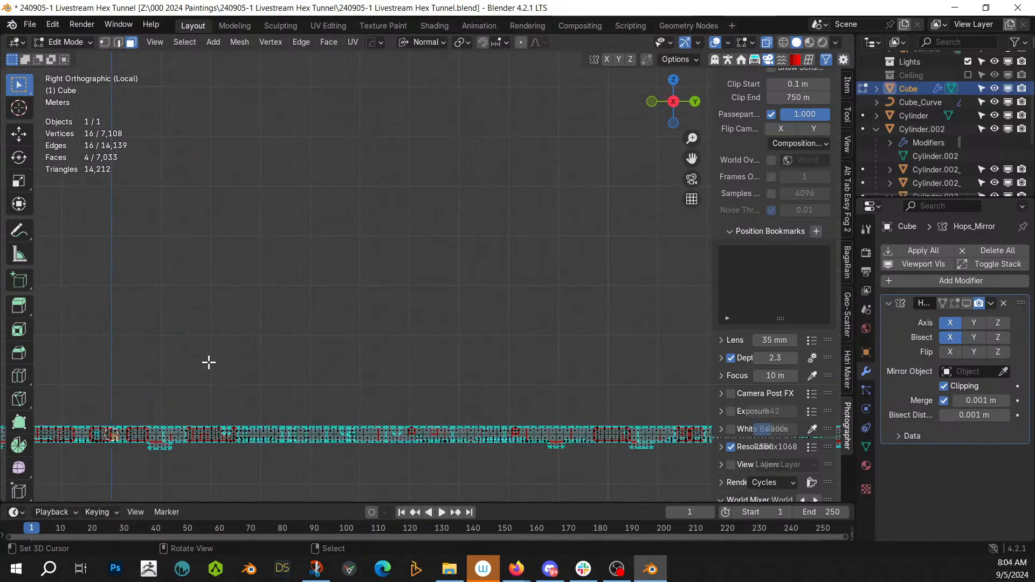
Step: Roll the undo history back to just after the beam's hidden geometry was revealed
key("Tab")
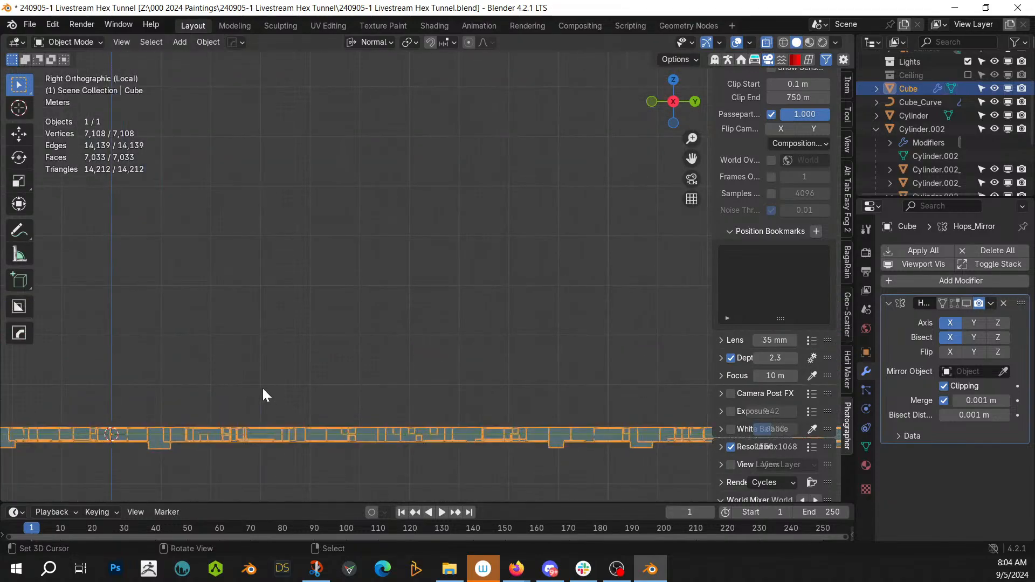
left_click(53, 24)
mouse_move(88, 67)
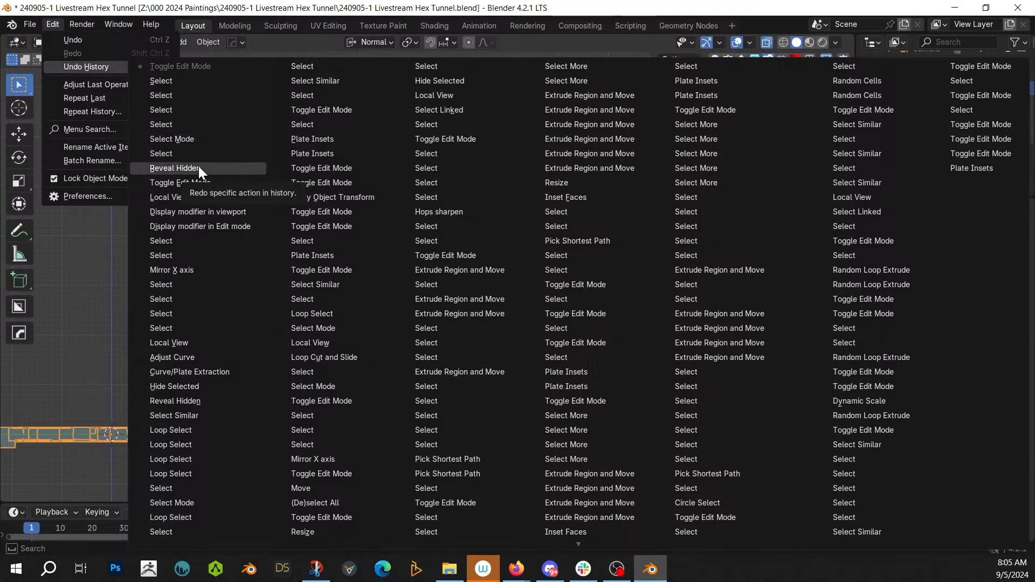
left_click(173, 153)
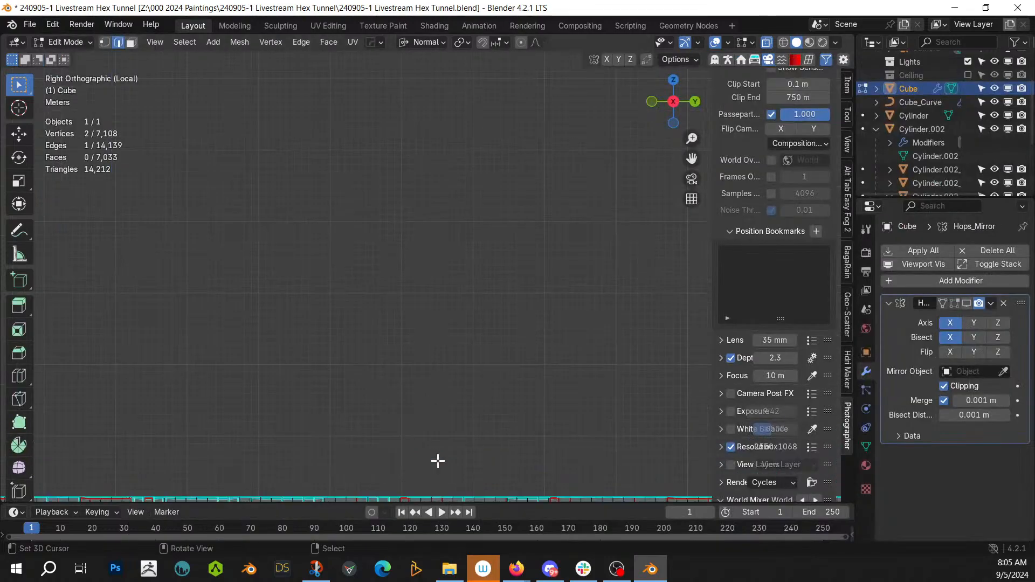
Step: Turn off X-ray and select six sample faces in the recessed panels along the beam's side in face mode
scroll(388, 281, "up", 5)
middle_click_drag(381, 277, 307, 314)
key("alt+z")
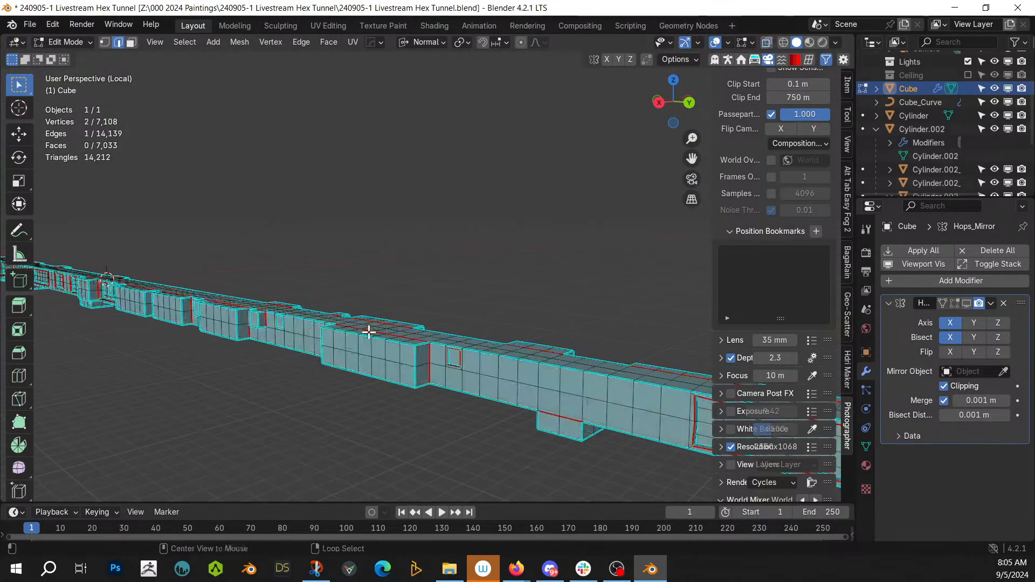
scroll(481, 375, "up", 4)
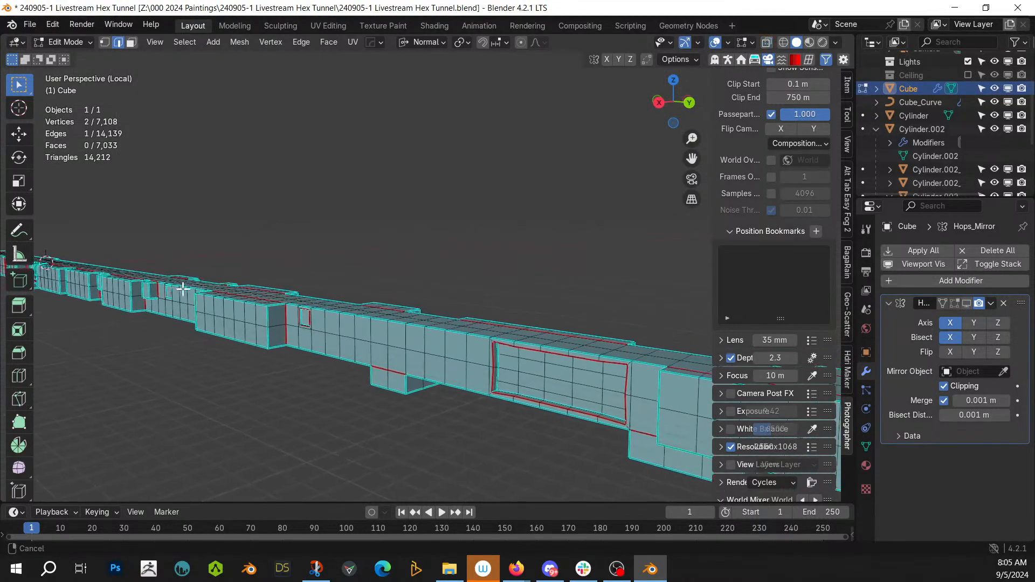
key("3")
left_click(518, 371)
middle_click_drag(488, 386, 132, 418)
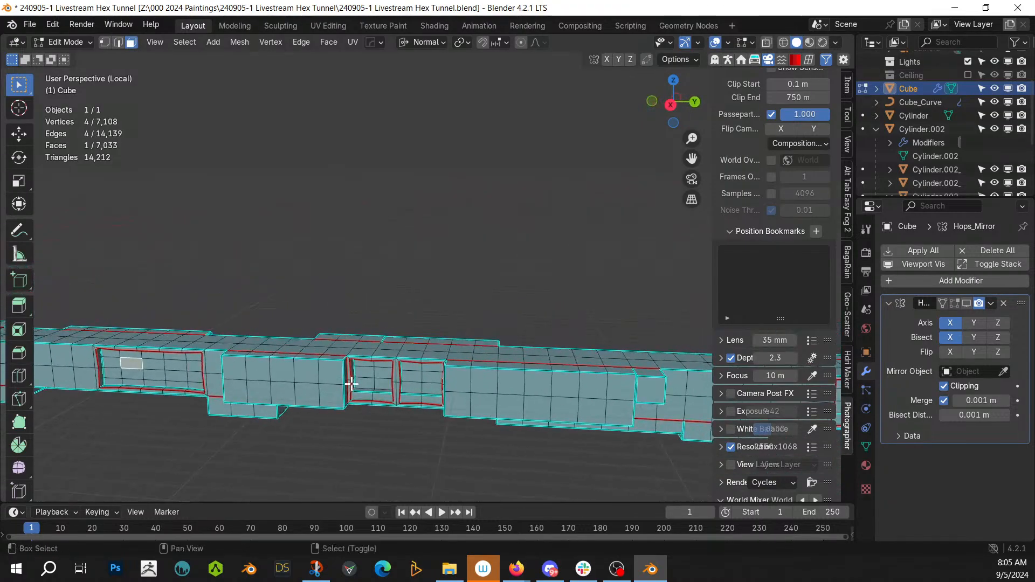
left_click(364, 372, "shift")
left_click(431, 379, "shift")
middle_click_drag(455, 384, 288, 392, "shift")
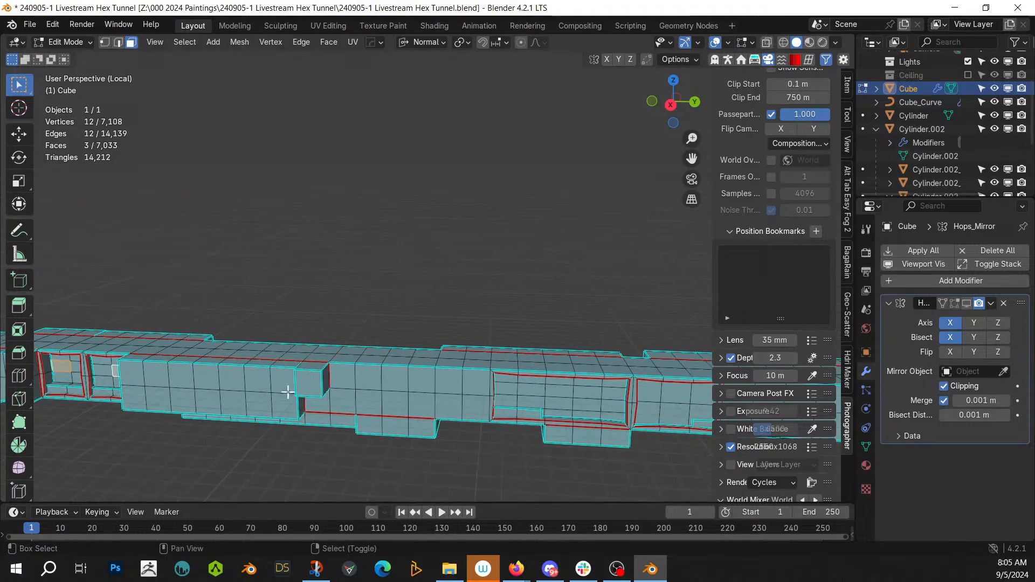
left_click(500, 401, "shift")
middle_click_drag(500, 401, 470, 393)
left_click(342, 398, "shift")
left_click(470, 392, "shift")
Step: Extend the selection to all coplanar faces with a 0.10340 threshold and hide the unselected geometry
key("shift+g")
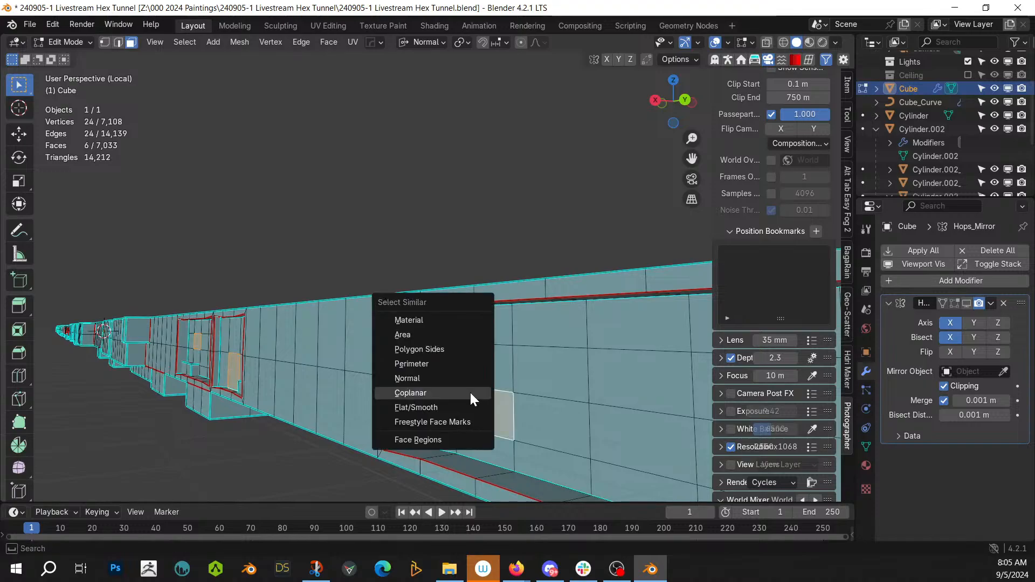
left_click(471, 394)
scroll(342, 377, "down", 8)
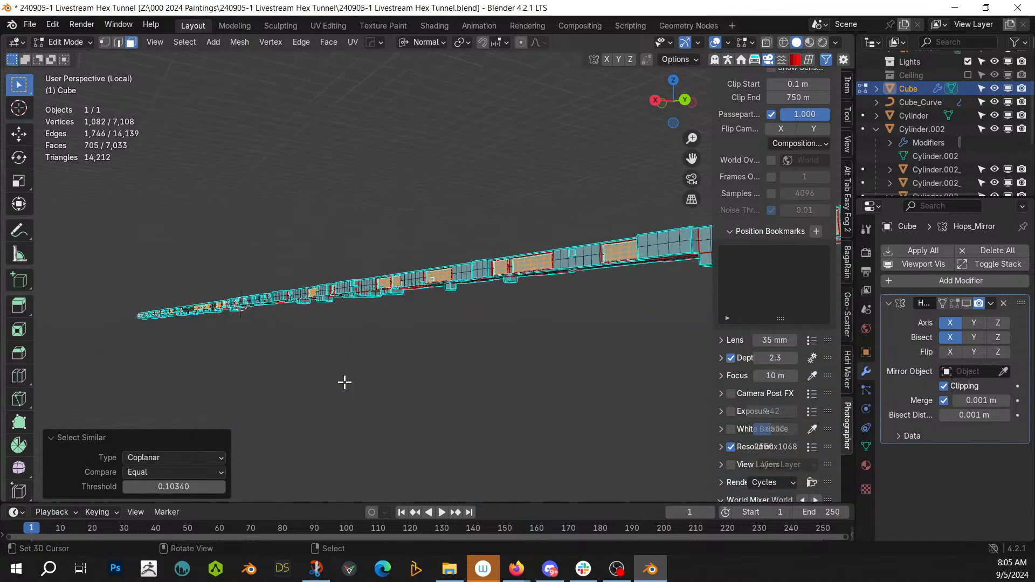
scroll(345, 383, "down", 3)
middle_click_drag(344, 382, 399, 375)
scroll(399, 404, "up", 10)
key("shift+h")
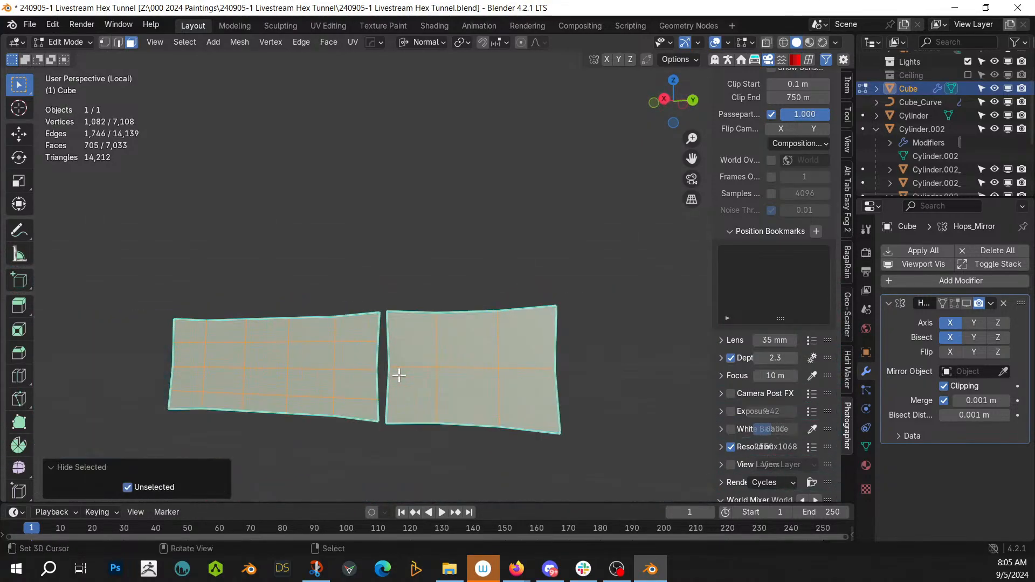
Step: Select one lengthwise edge on a panel and extend the selection to all edges with a similar direction
left_click(257, 252)
left_click(286, 344)
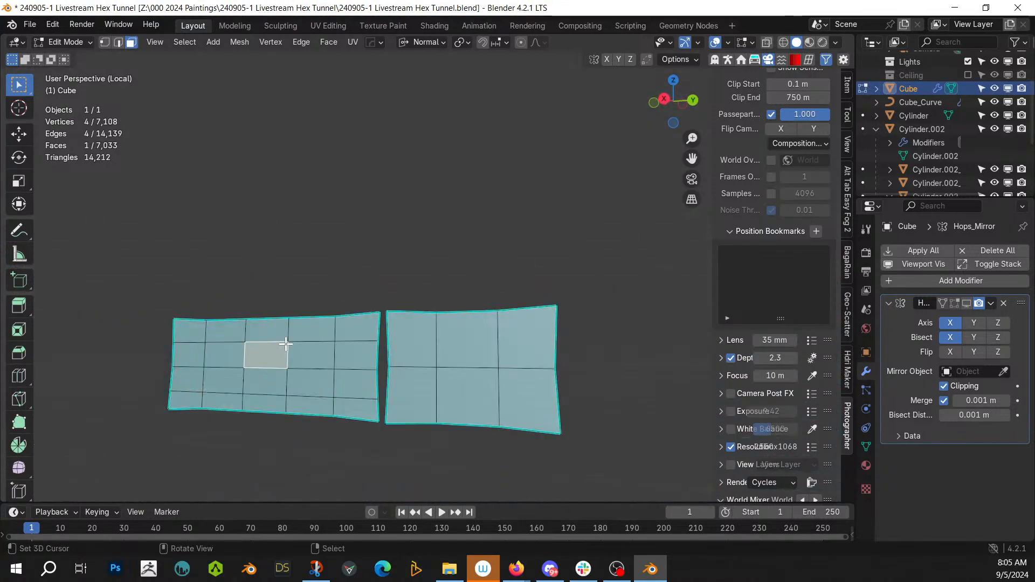
key("2")
left_click(281, 341)
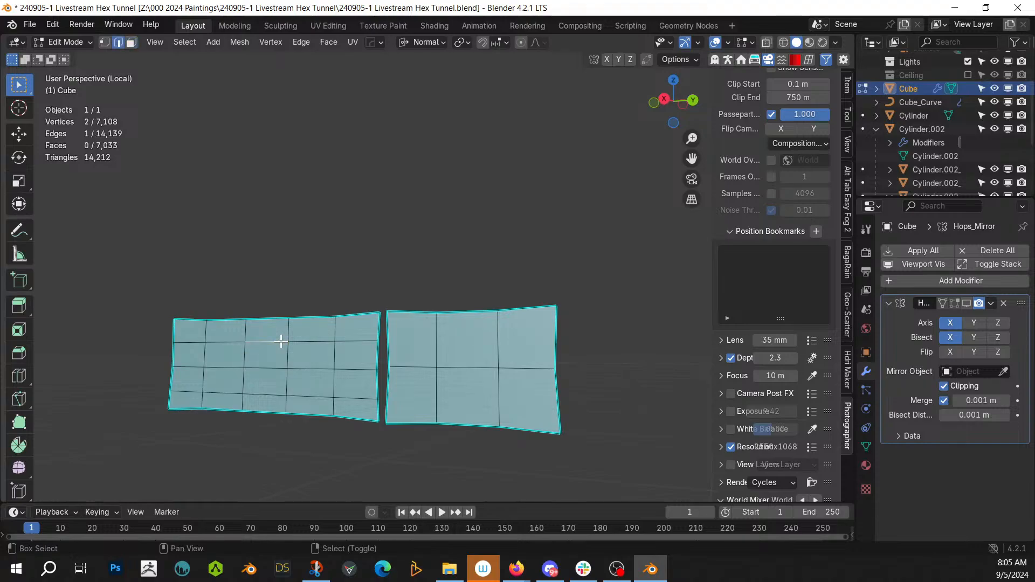
key("shift+g")
left_click(238, 359)
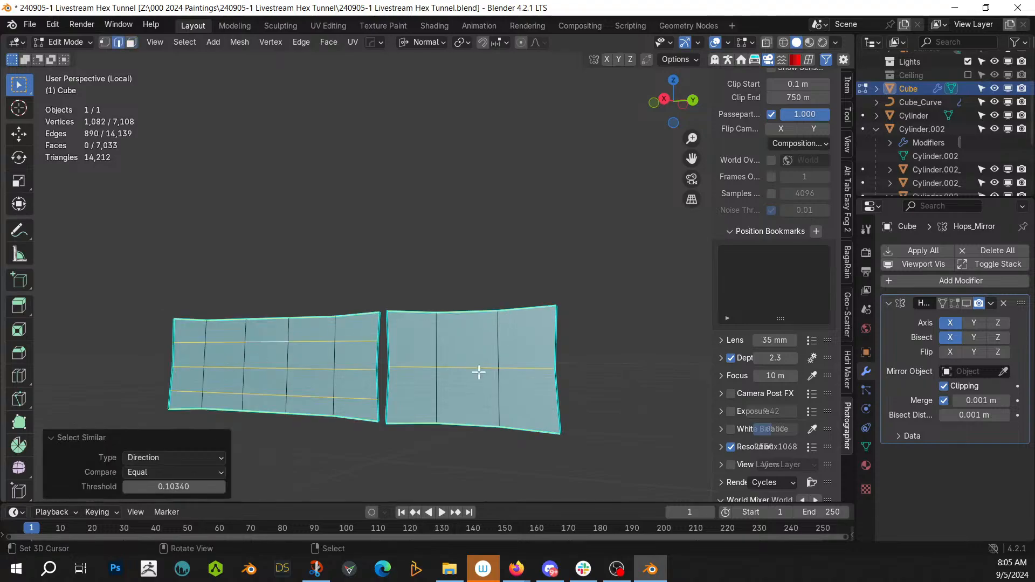
Step: Convert the selected edges to tubes with HOps Curve/Extract, using a width of 0.086
scroll(536, 374, "down", 6)
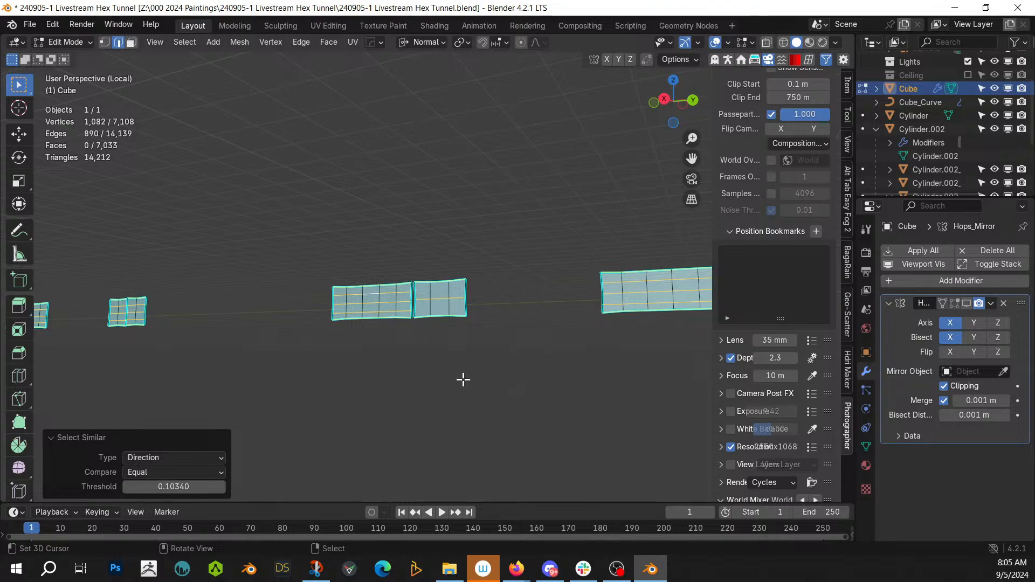
key("q")
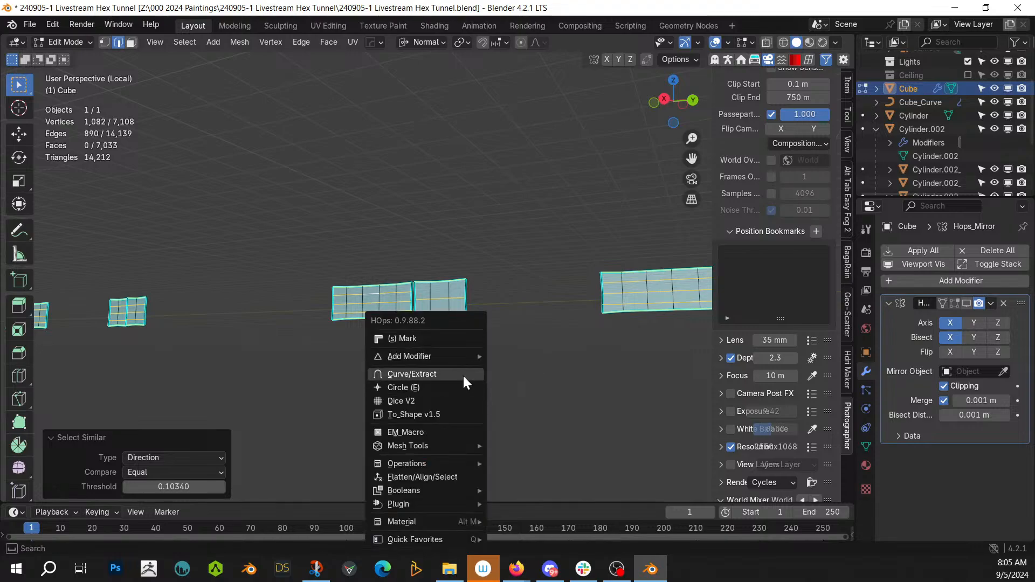
left_click(463, 374)
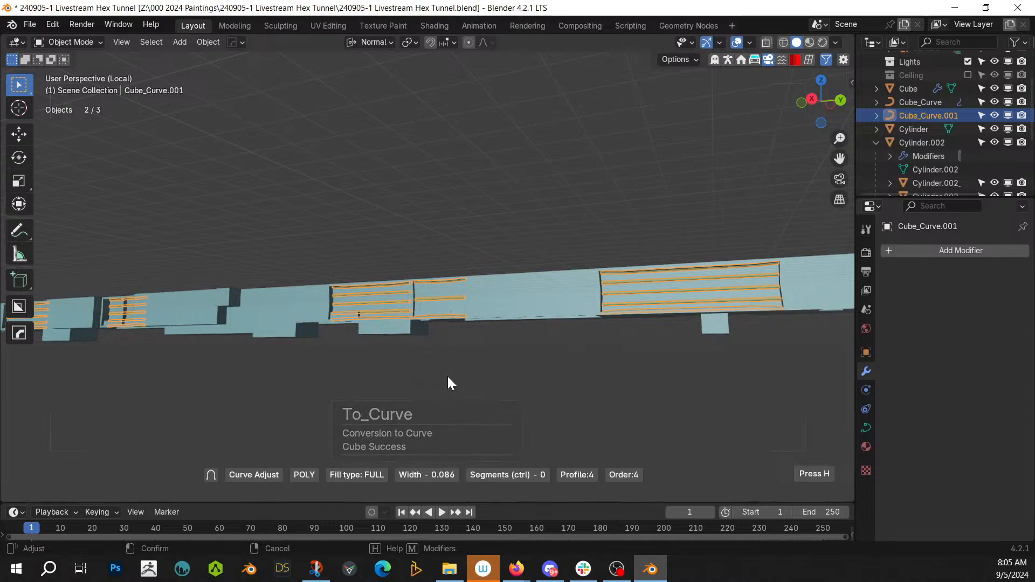
left_click(449, 383)
key("n")
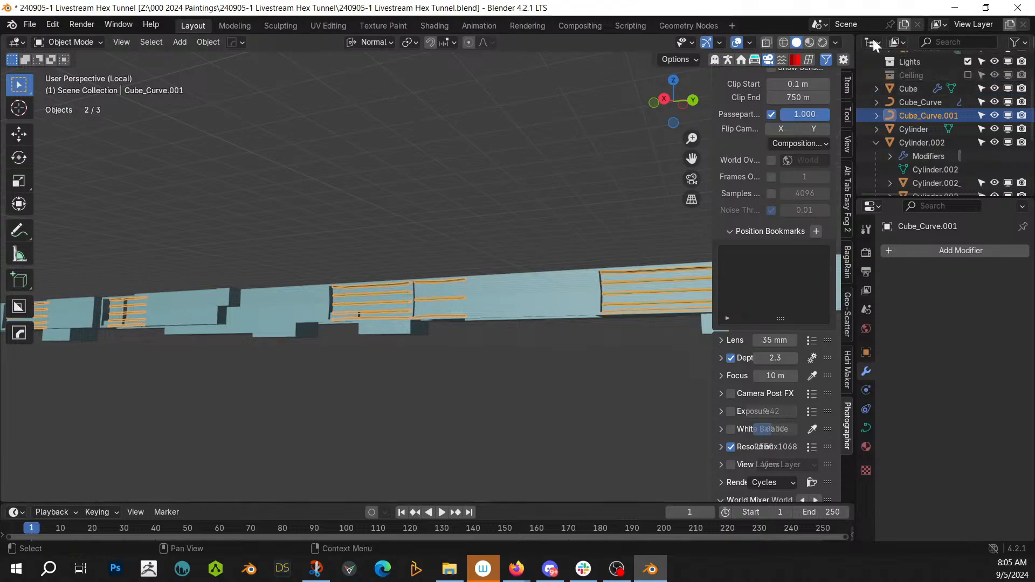
Step: Leave local view and examine the new tubes against the beam and the surrounding tunnel
left_click(836, 42)
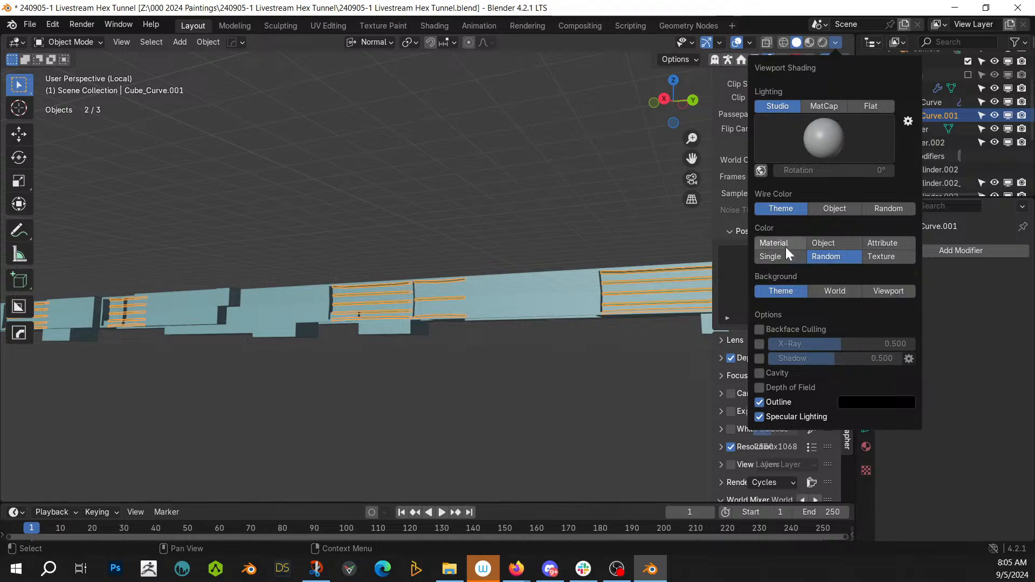
mouse_move(425, 233)
middle_mouse_down()
mouse_move(404, 294)
mouse_move(400, 259)
mouse_move(360, 286)
mouse_move(301, 297)
middle_mouse_up()
left_click(400, 259)
key("KP_Divide")
mouse_move(296, 296)
middle_mouse_down("shift")
mouse_move(272, 293)
mouse_move(311, 293)
middle_mouse_up("shift")
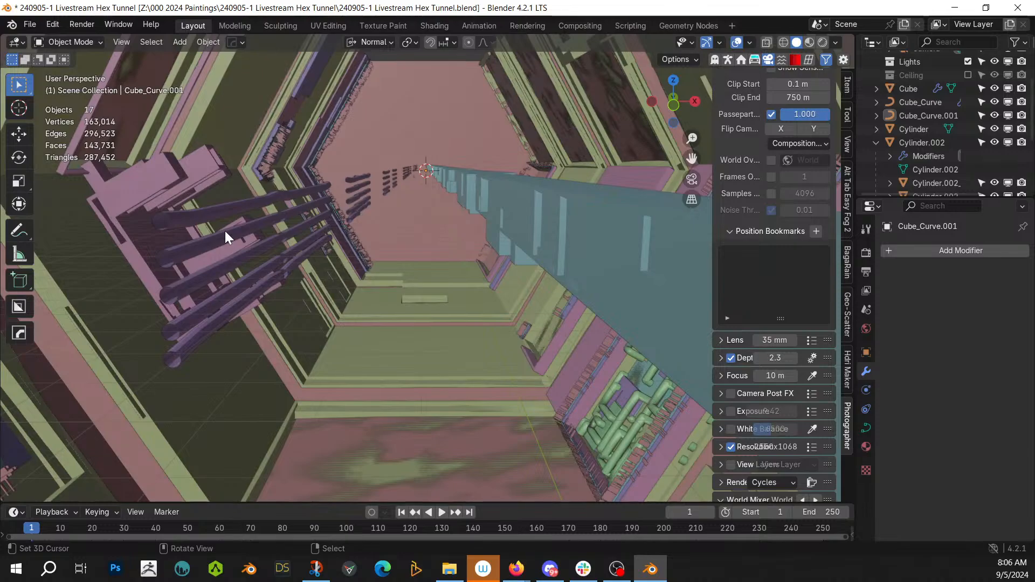
middle_click_drag(228, 231, 238, 241)
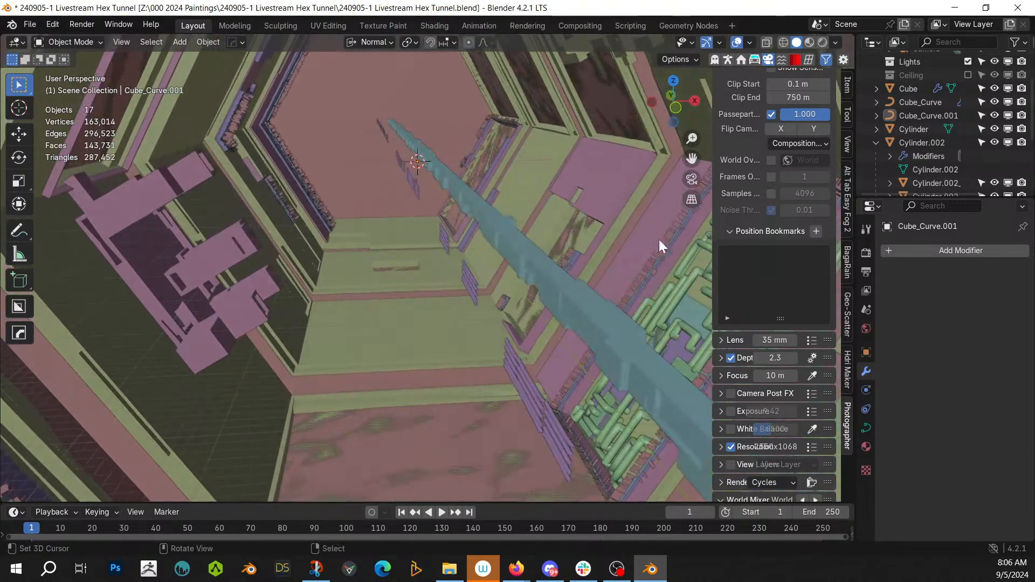
Step: Turn the viewport display of the beam's Hops_Mirror modifier back on
left_click(536, 264)
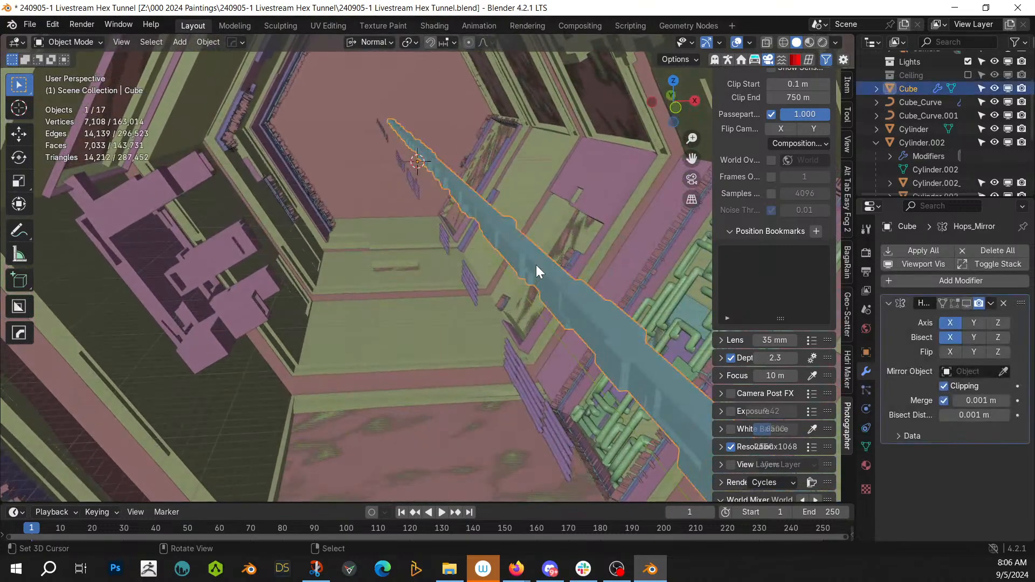
left_click(966, 303)
middle_click_drag(603, 336, 415, 222, "shift")
scroll(522, 306, "up", 2)
scroll(415, 222, "down", 2)
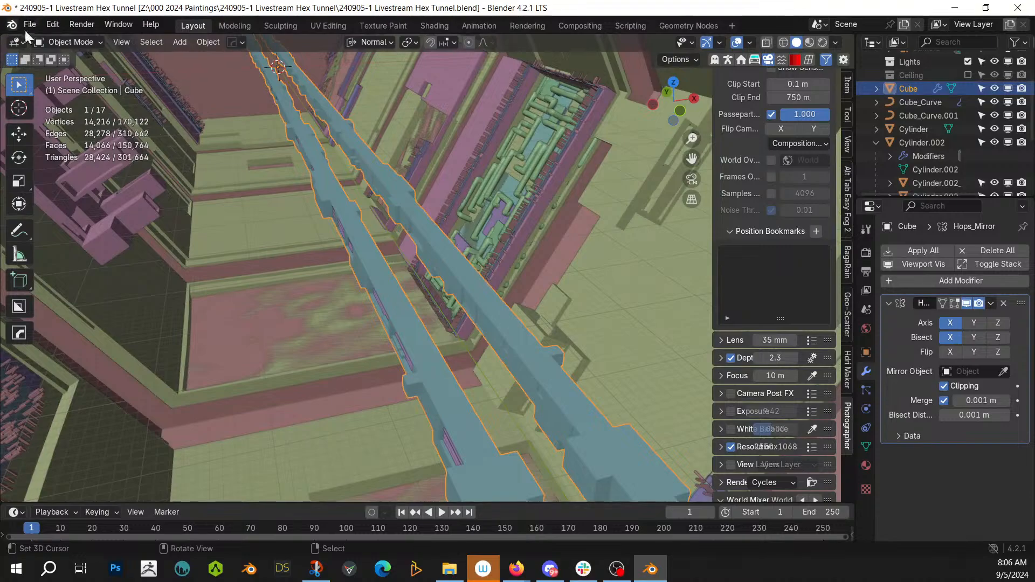
Step: Roll the undo history back to the Adjust Curve state and delete the newly extracted tubes
left_click(50, 25)
mouse_move(93, 72)
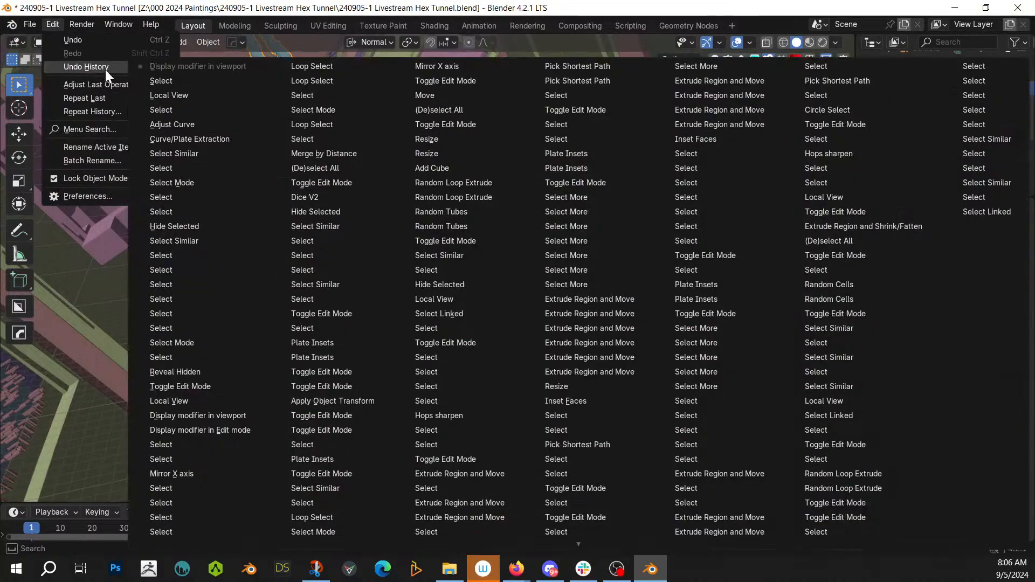
left_click(202, 127)
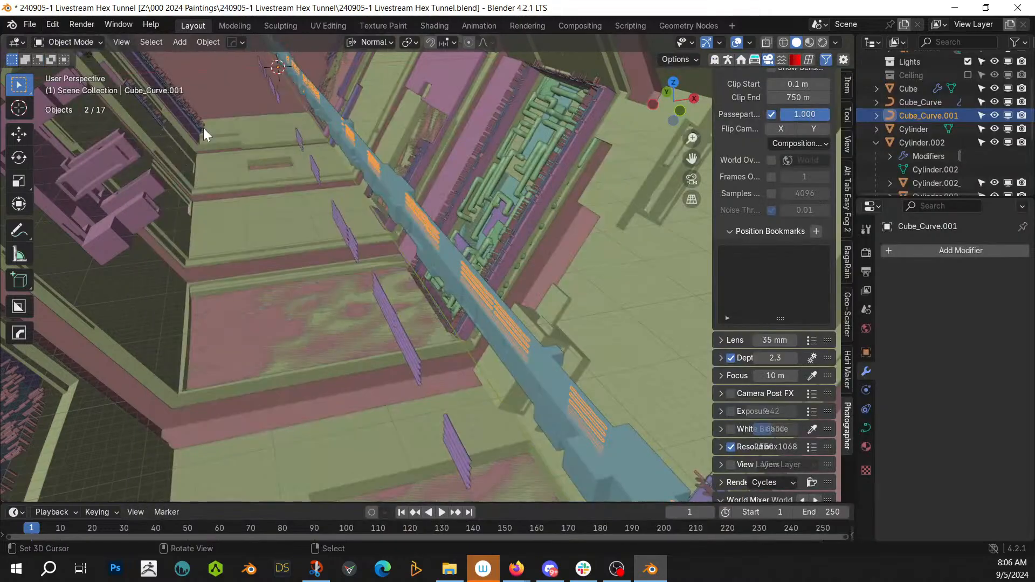
middle_click_drag(373, 244, 351, 242)
scroll(350, 242, "up", 2)
scroll(351, 242, "down", 2)
scroll(351, 242, "up", 1)
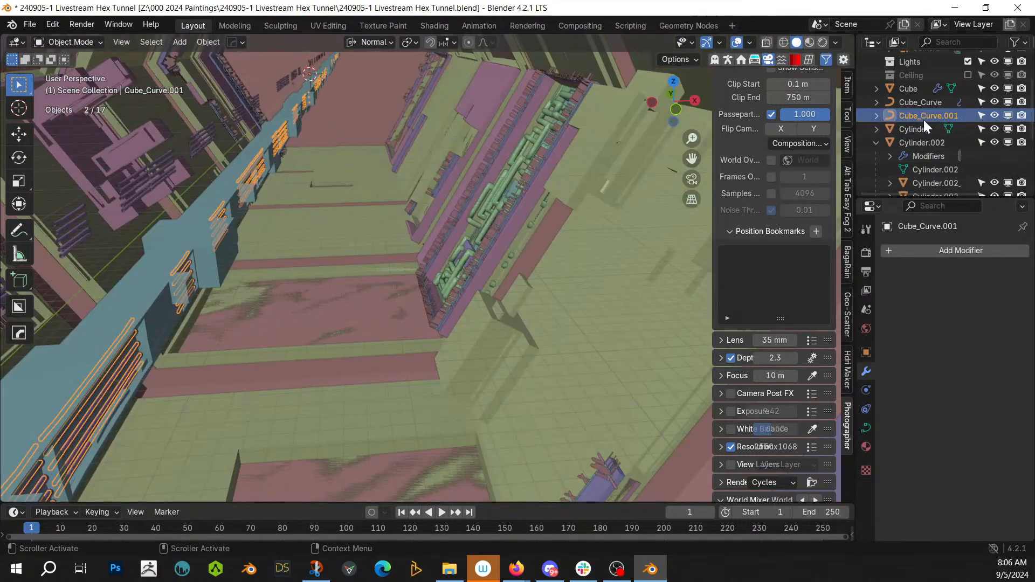
key("Delete")
Step: Isolate the single beam in local view and reveal all its hidden geometry in Edit Mode
middle_click_drag(299, 254, 322, 259)
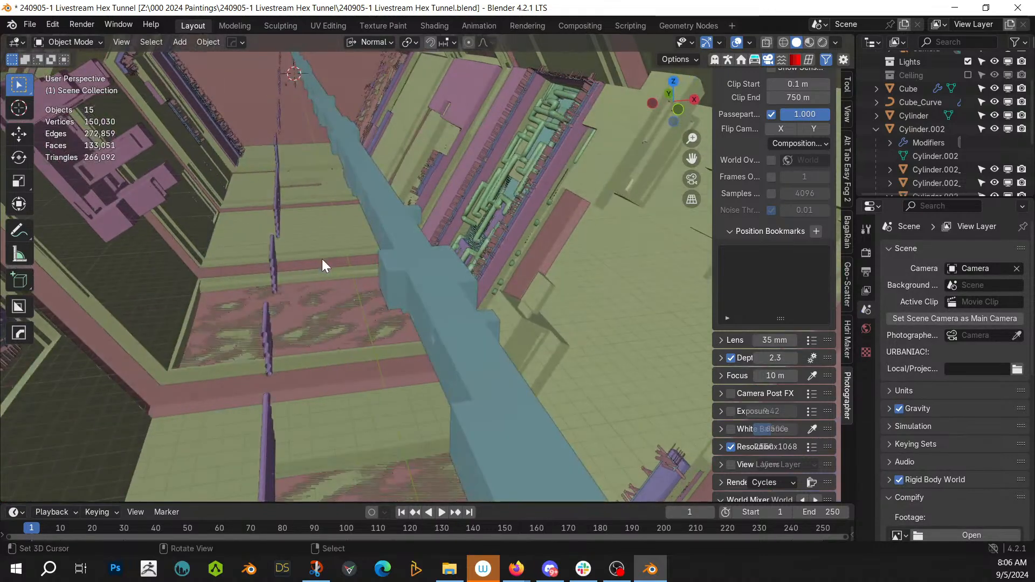
left_click(458, 283)
key("KP_Divide")
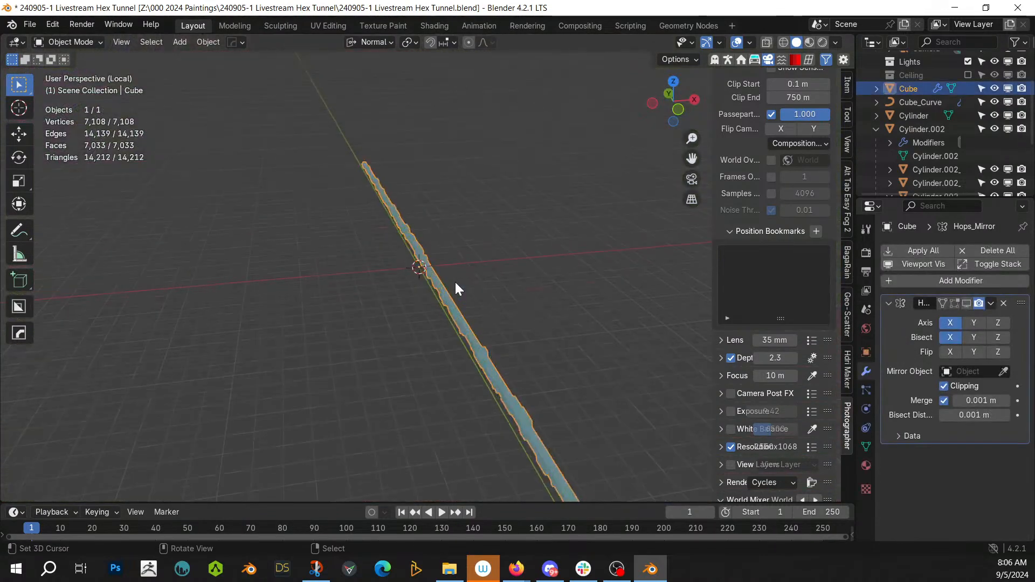
scroll(455, 283, "up", 5)
middle_click_drag(455, 282, 396, 254)
key("Tab")
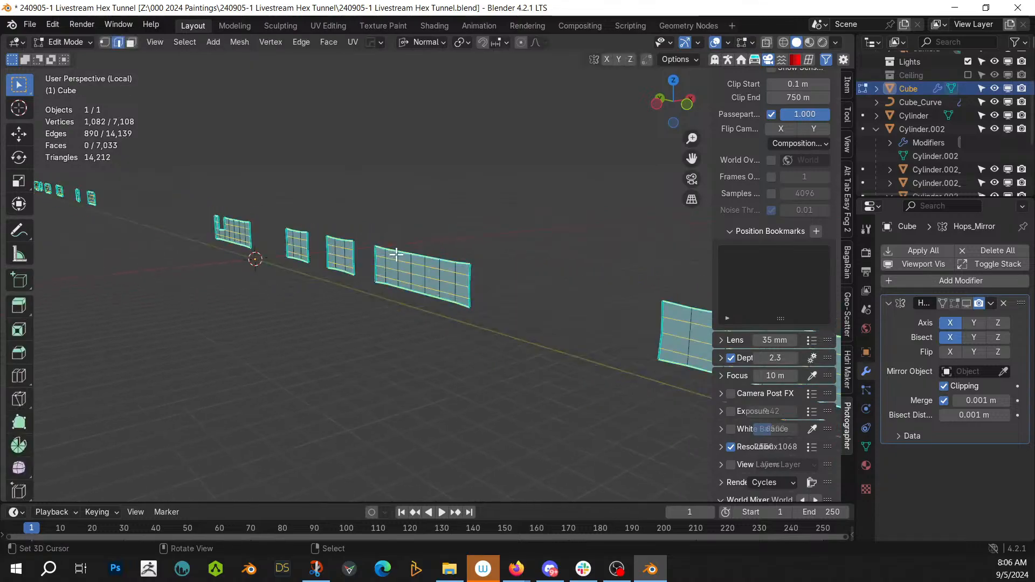
key("alt+h")
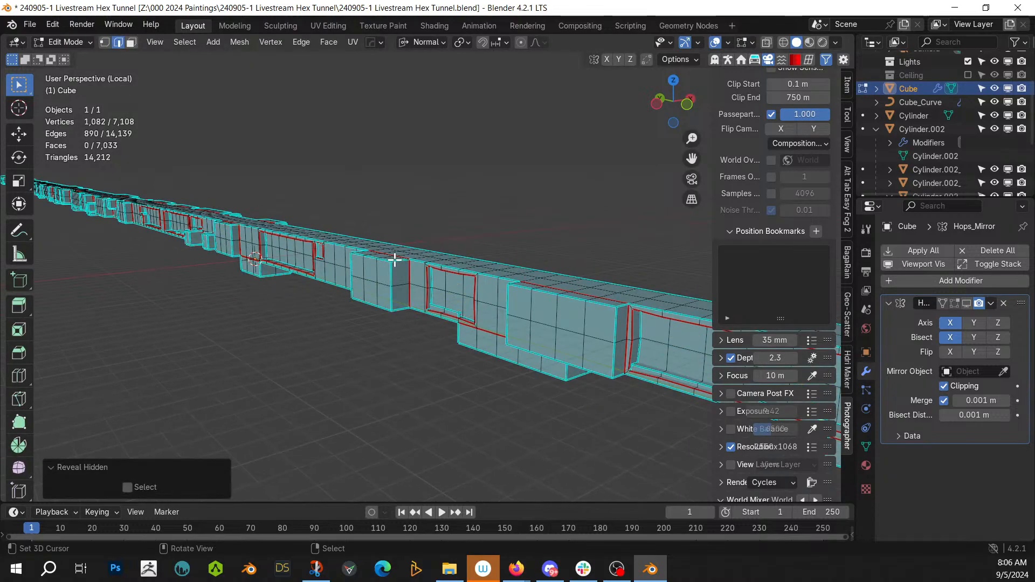
Step: Select one face in each of five inset panels along the beam and extend the selection to all coplanar faces
key("3")
left_click(450, 299)
left_click(291, 258, "shift")
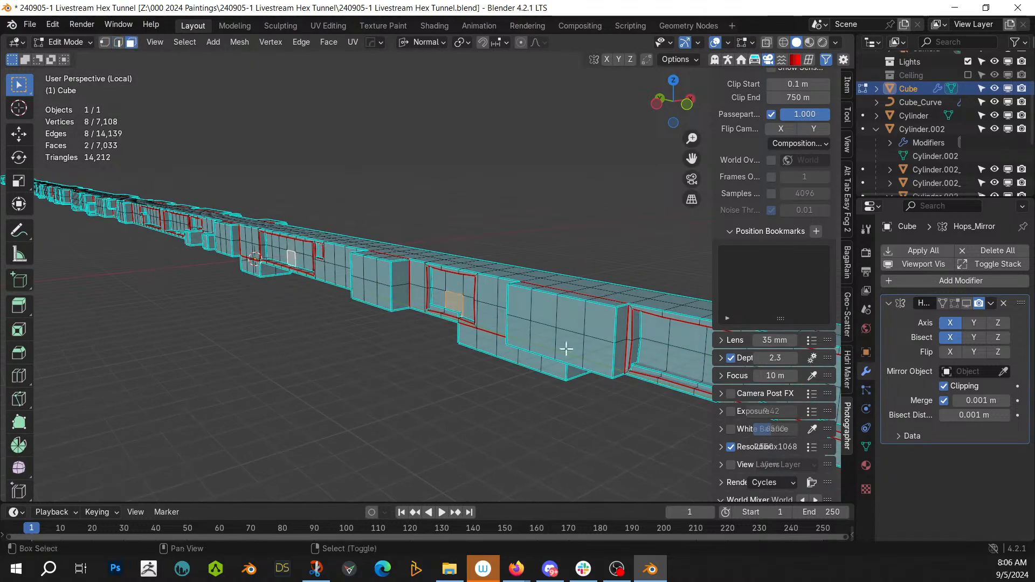
left_click(666, 351, "shift")
middle_click_drag(666, 351, 691, 404)
left_click(270, 270, "shift")
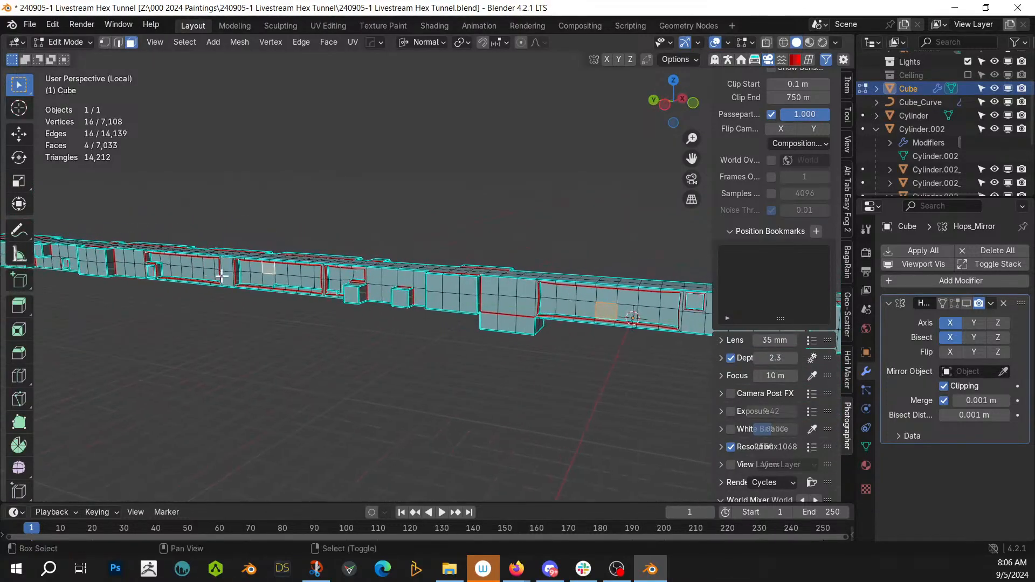
left_click(196, 275, "shift")
key("shift+g")
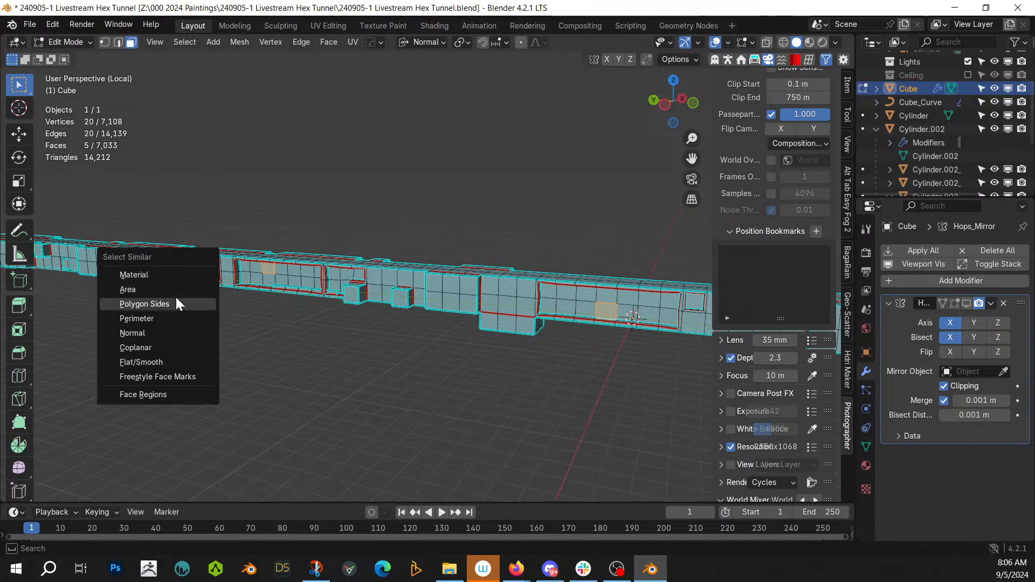
left_click(154, 346)
Step: Examine the coplanar face selection along the full length of the beam
middle_click_drag(372, 330, 515, 360)
scroll(412, 323, "down", 9)
scroll(411, 323, "up", 1)
scroll(486, 361, "up", 8)
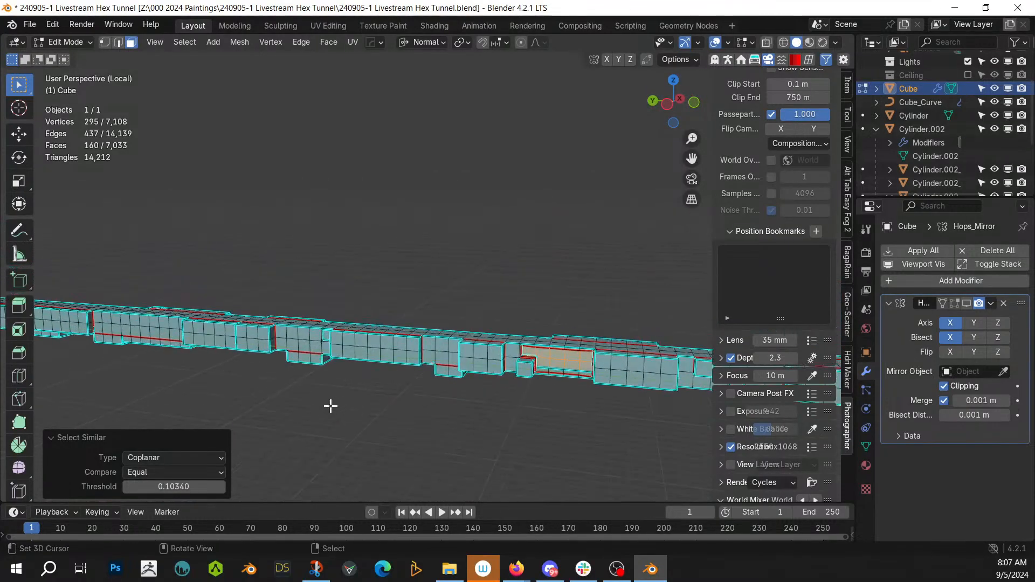
middle_click_drag(287, 415, 427, 380)
scroll(490, 377, "down", 3)
middle_click_drag(490, 377, 436, 337)
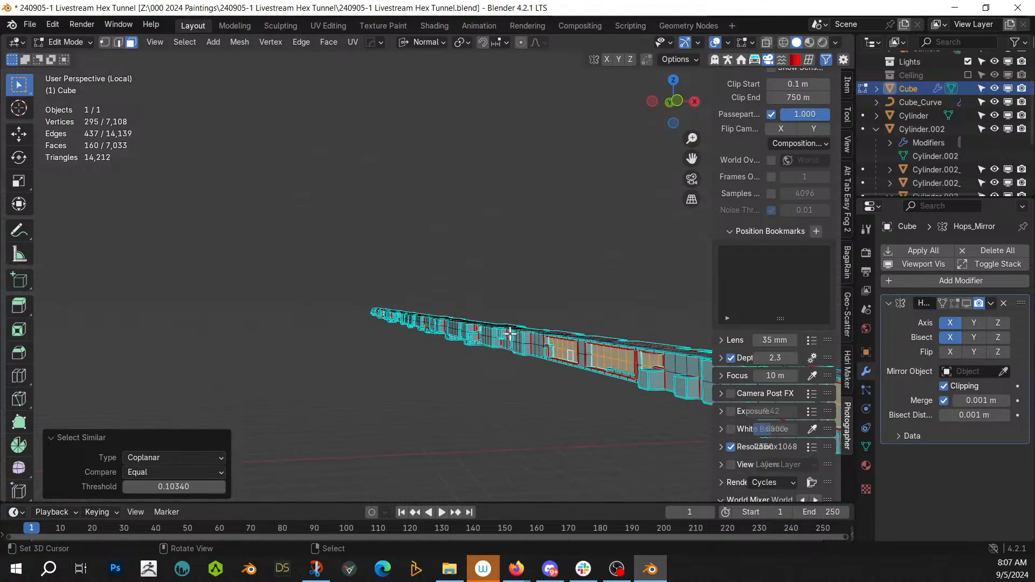
middle_click_drag(573, 351, 351, 287)
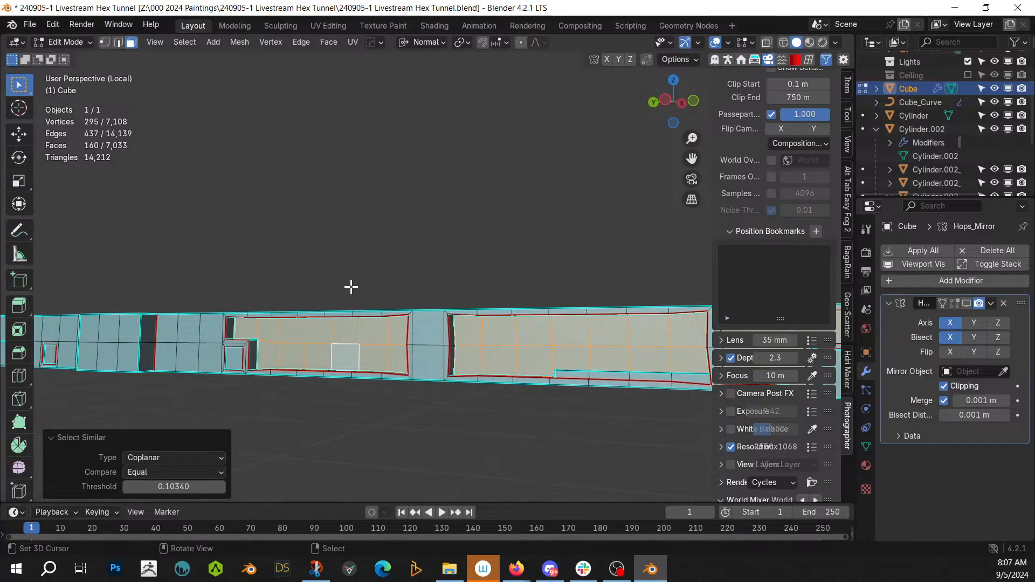
Step: Hide all unselected geometry and frame the remaining inset faces in the left orthographic view
key("shift+h")
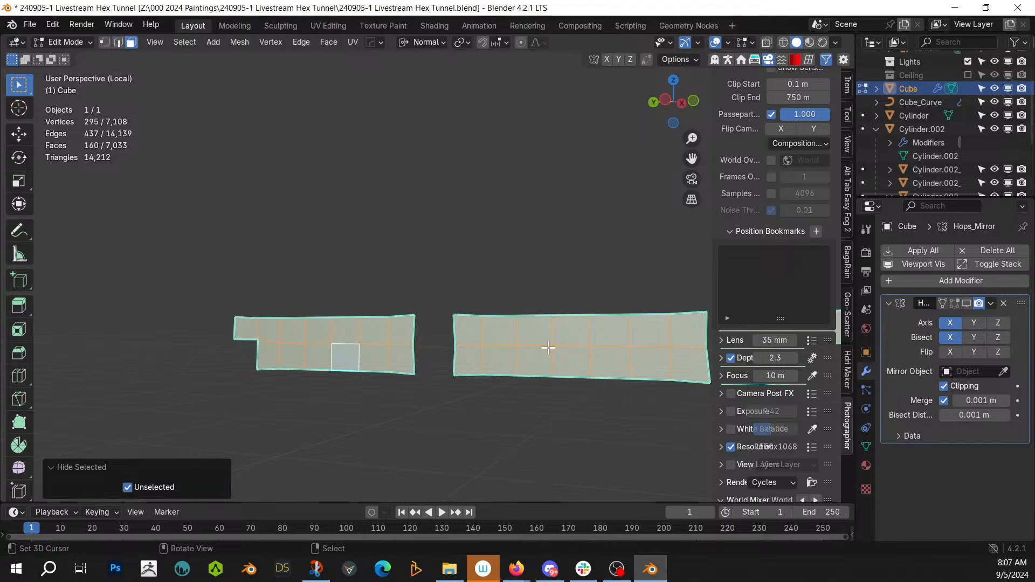
key("KP_3")
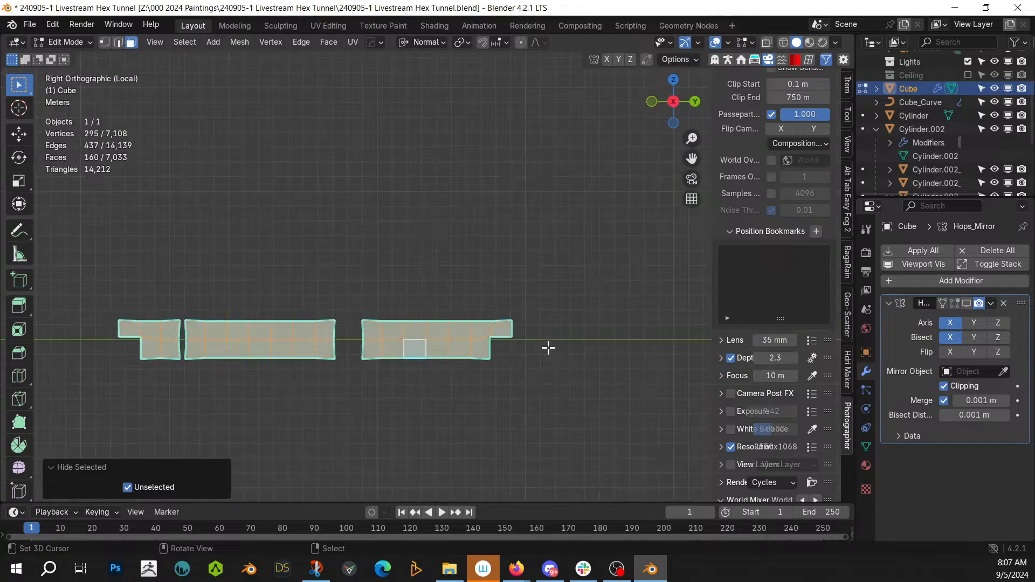
key("ctrl+KP_3")
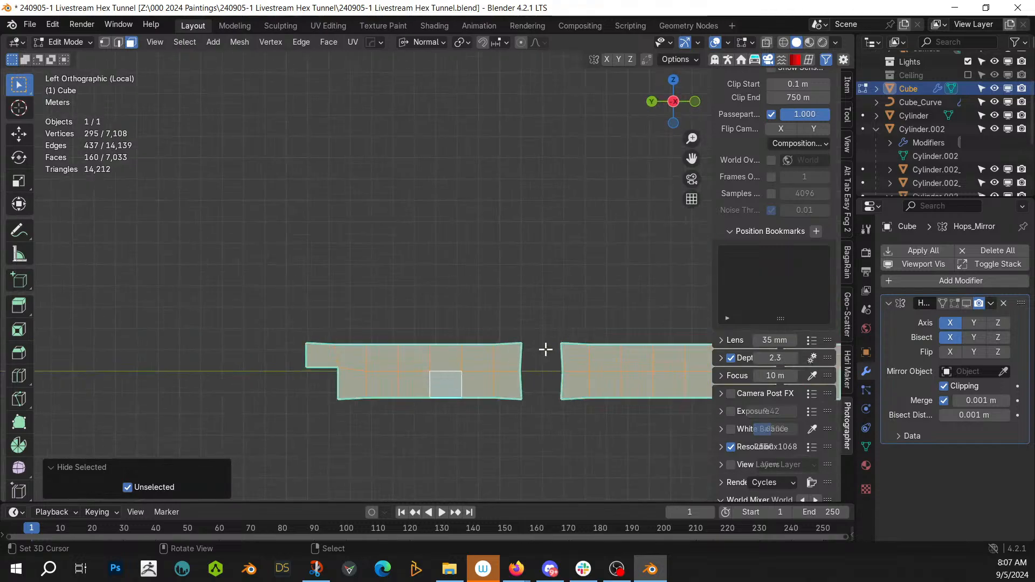
middle_click_drag(545, 346, 150, 271, "ctrl")
Step: Dice the inset faces with the Knife method along Z only, with a count of 3 and the X axis disabled
key("q")
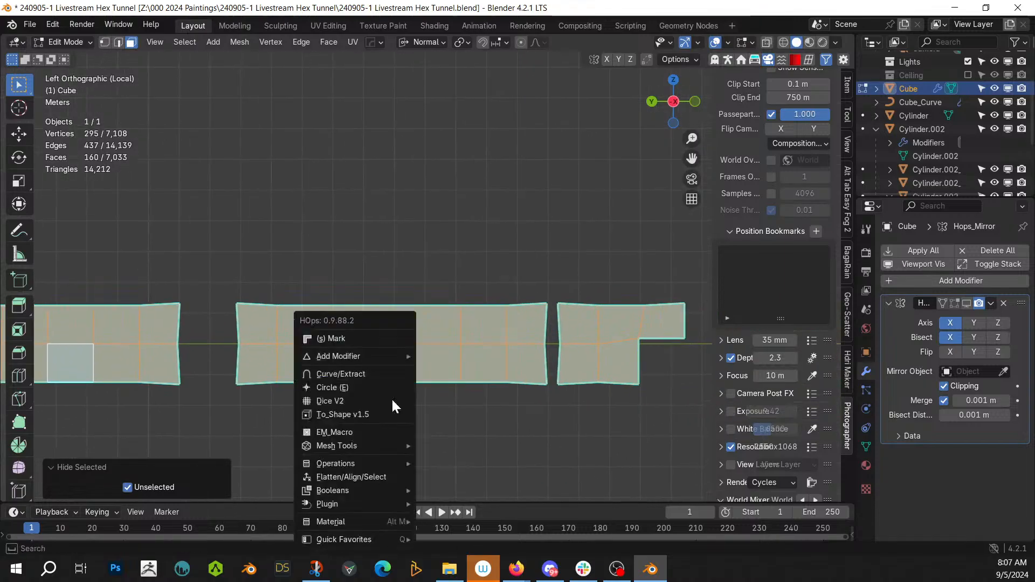
left_click(391, 402)
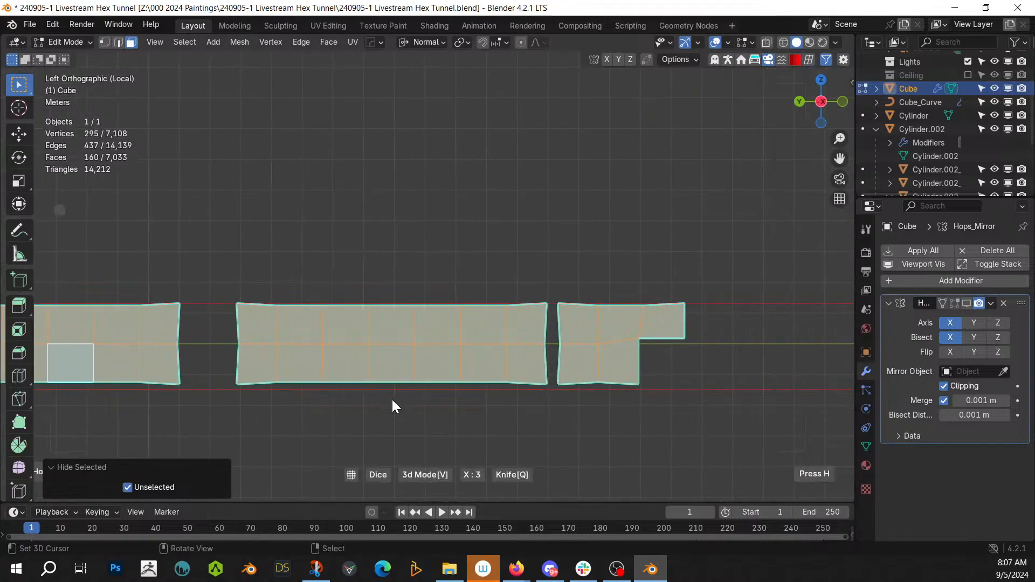
key("z")
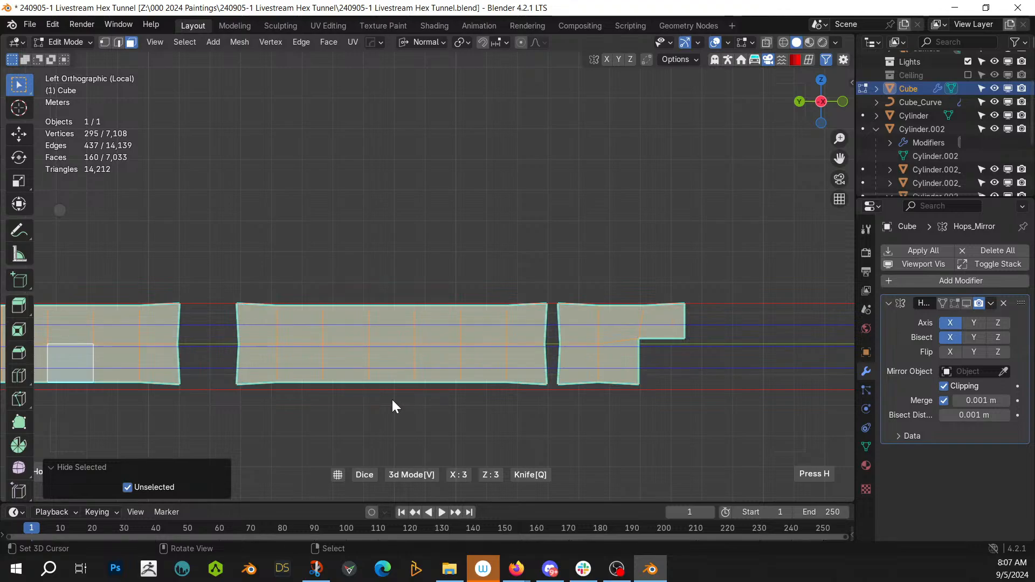
key("x")
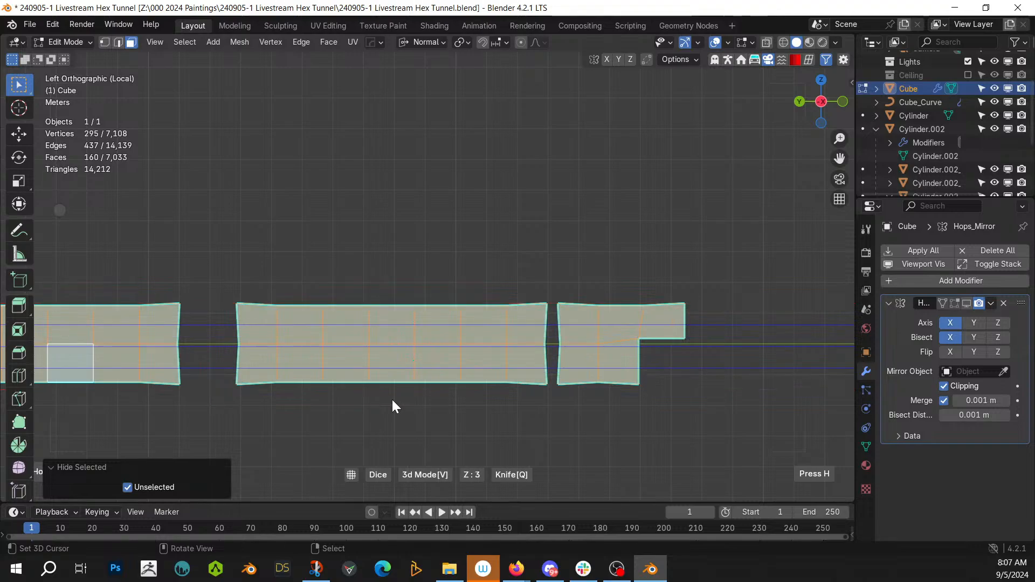
left_click(393, 402)
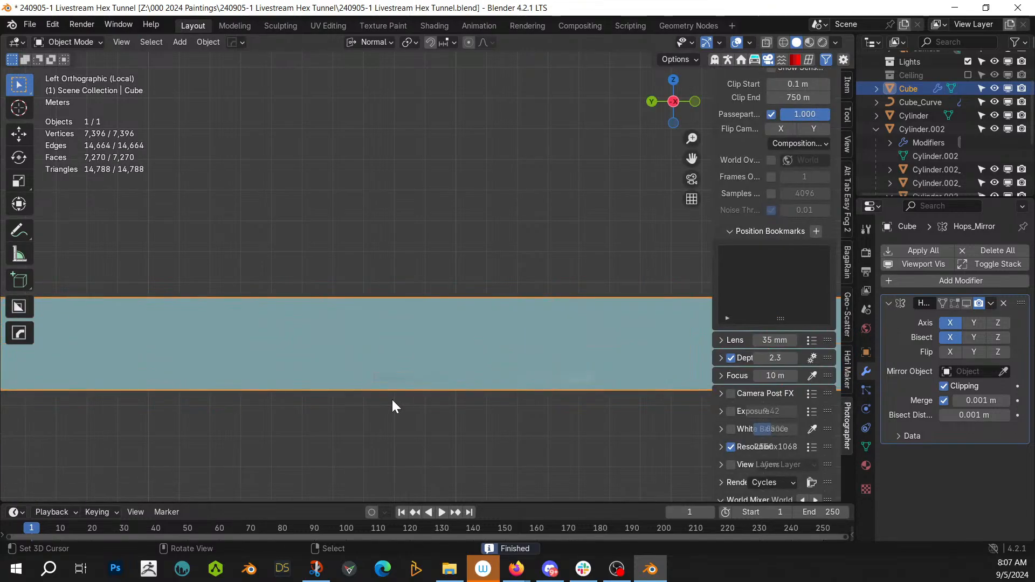
Step: Return to Edit Mode and merge all visible vertices by distance at 0.34 m
key("Tab")
key("a")
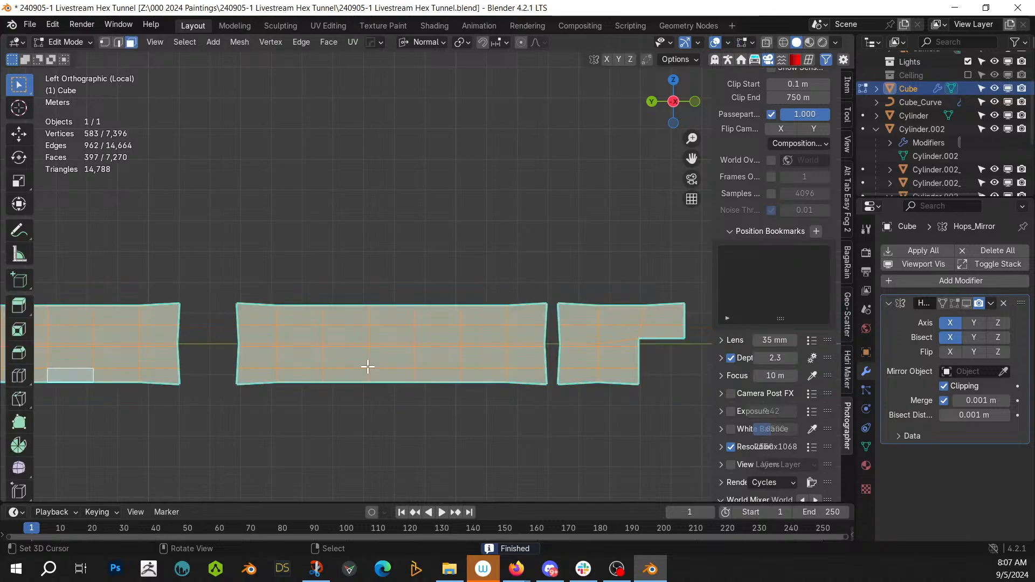
key("m")
left_click(368, 366)
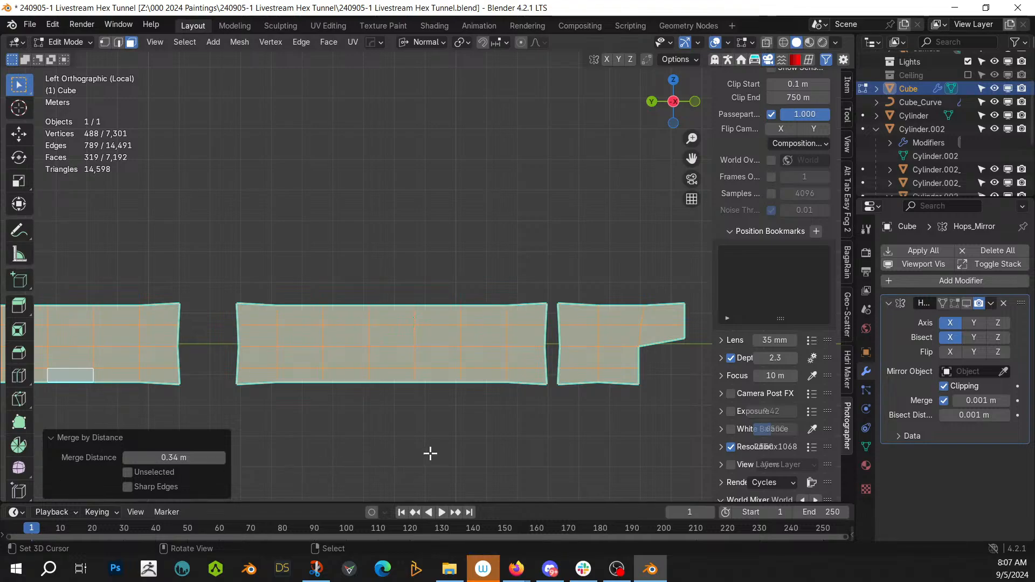
Step: Select all lengthwise edges of the inset panels by similar direction and extract them as tube curves
scroll(430, 453, "up", 2)
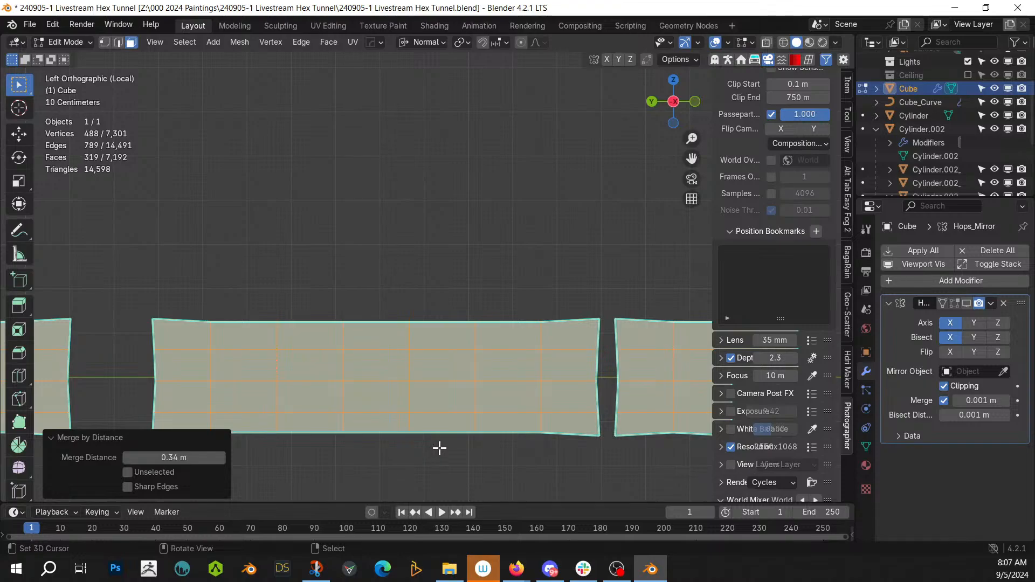
key("2")
left_click(389, 390)
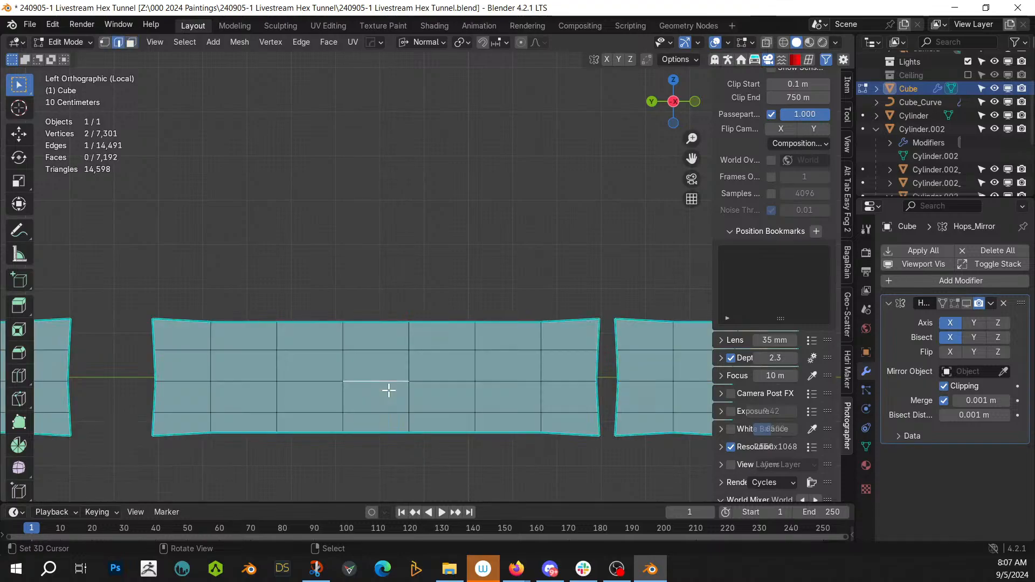
key("shift+g")
left_click(330, 405)
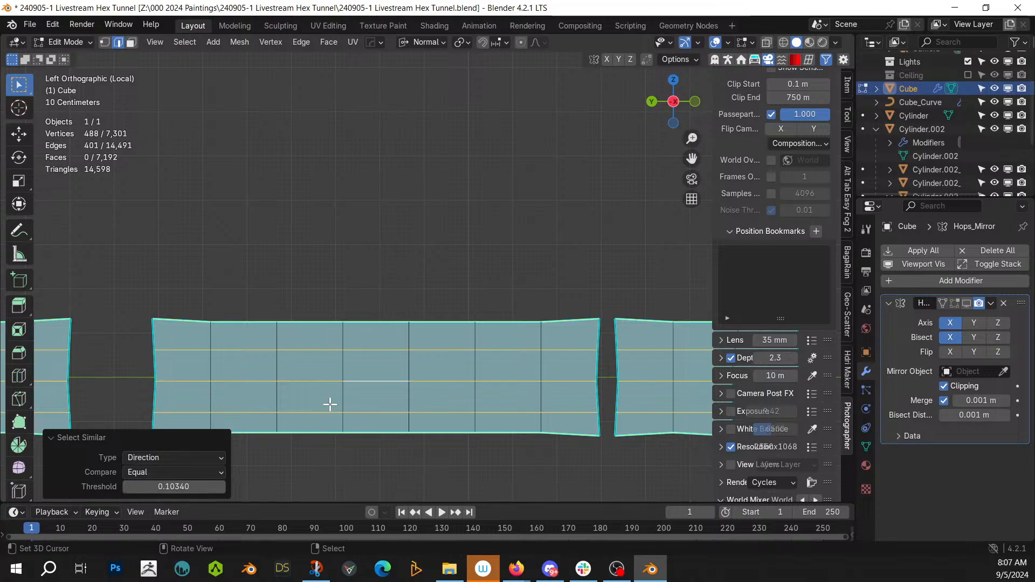
key("q")
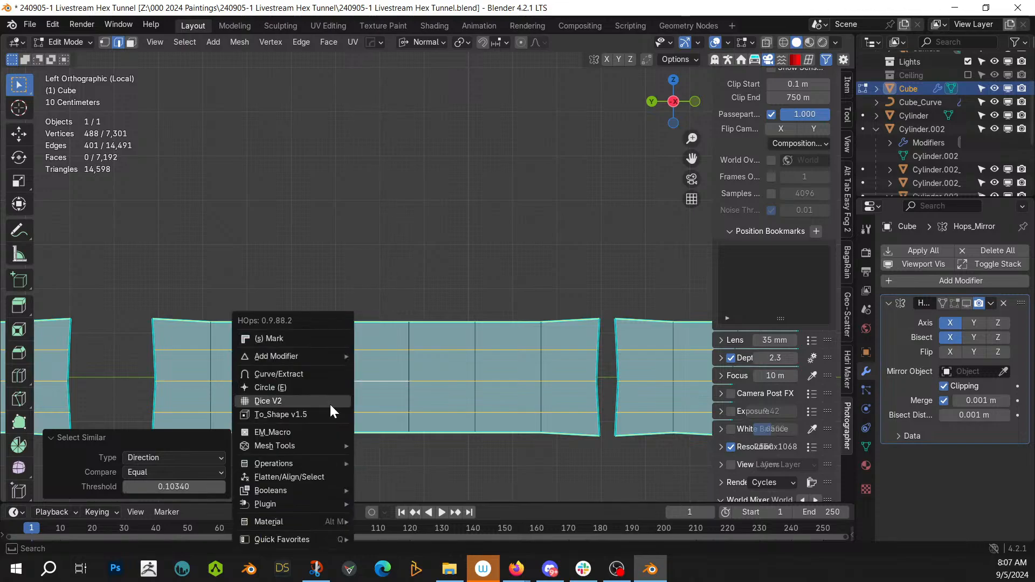
left_click(305, 374)
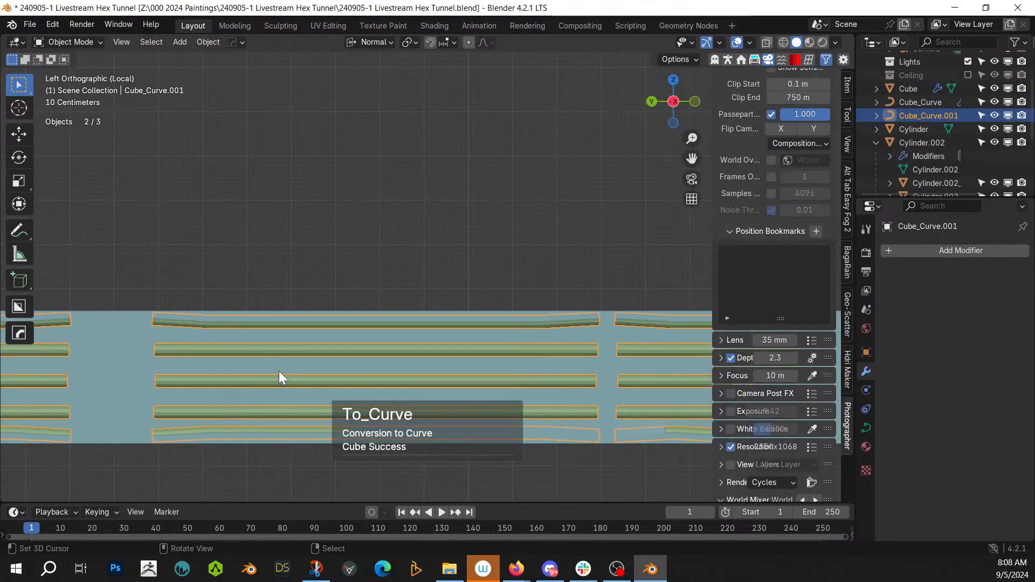
Step: Exit local view and turn on viewport display of the beam's mirror modifier
key("KP_Divide")
middle_click_drag(279, 371, 331, 381)
scroll(280, 384, "up", 3)
scroll(331, 381, "down", 2)
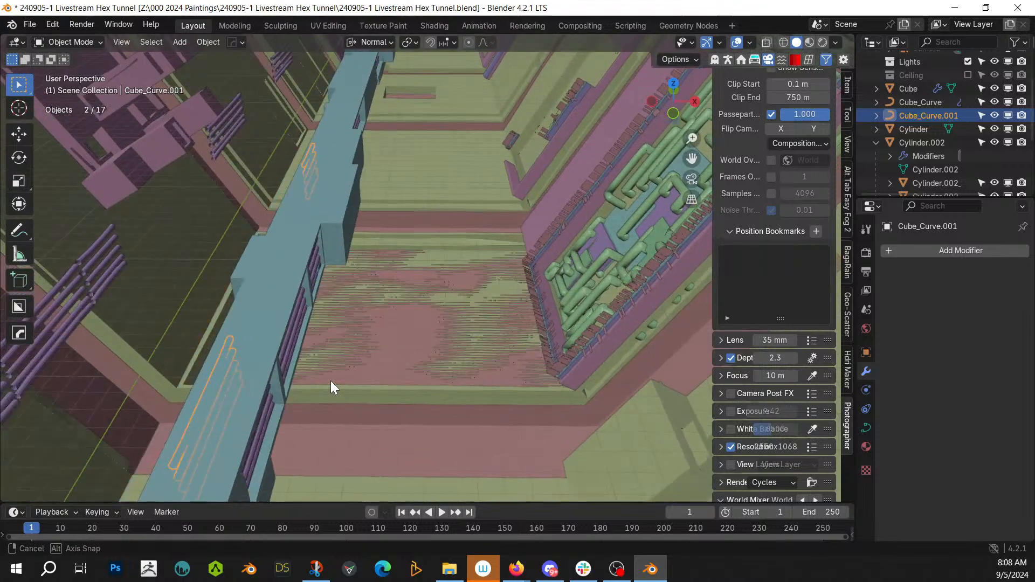
left_click(252, 338, "shift")
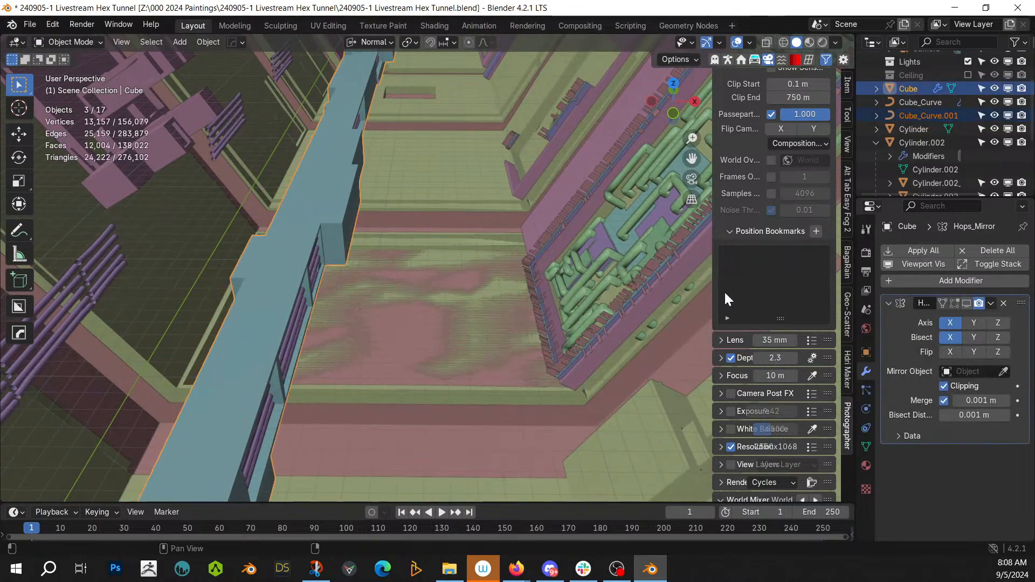
left_click(966, 303)
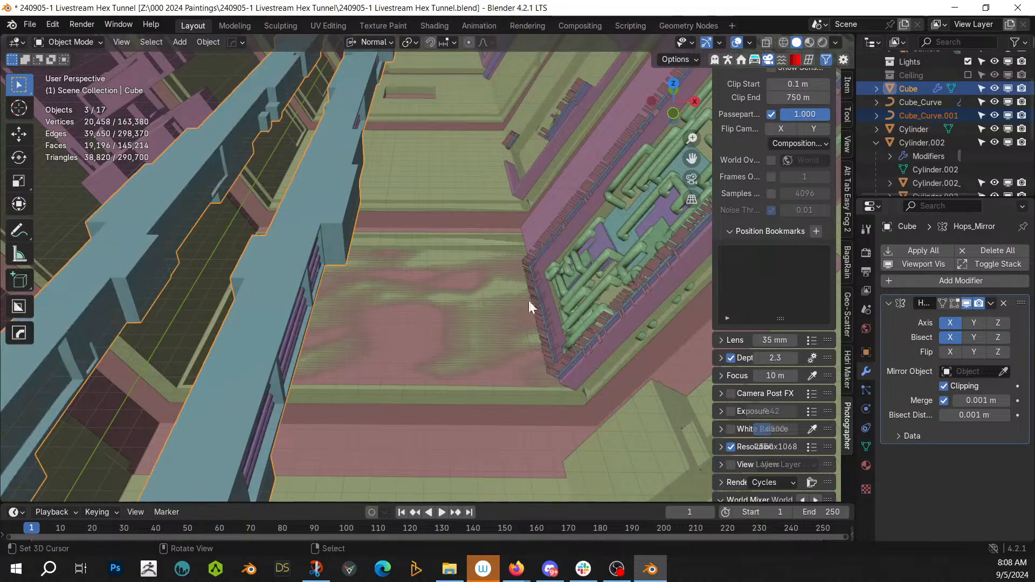
middle_click_drag(474, 296, 235, 312)
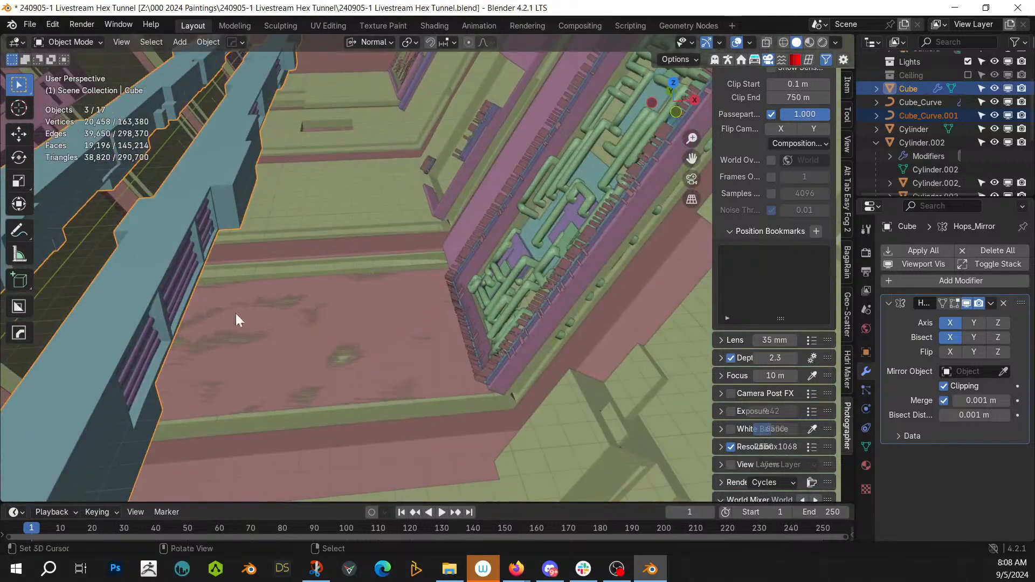
Step: Join the unmirrored pipe curves into the mirrored Cube_Curve pipe object and save the file
left_click(182, 279, "shift")
middle_click_drag(183, 279, 237, 290)
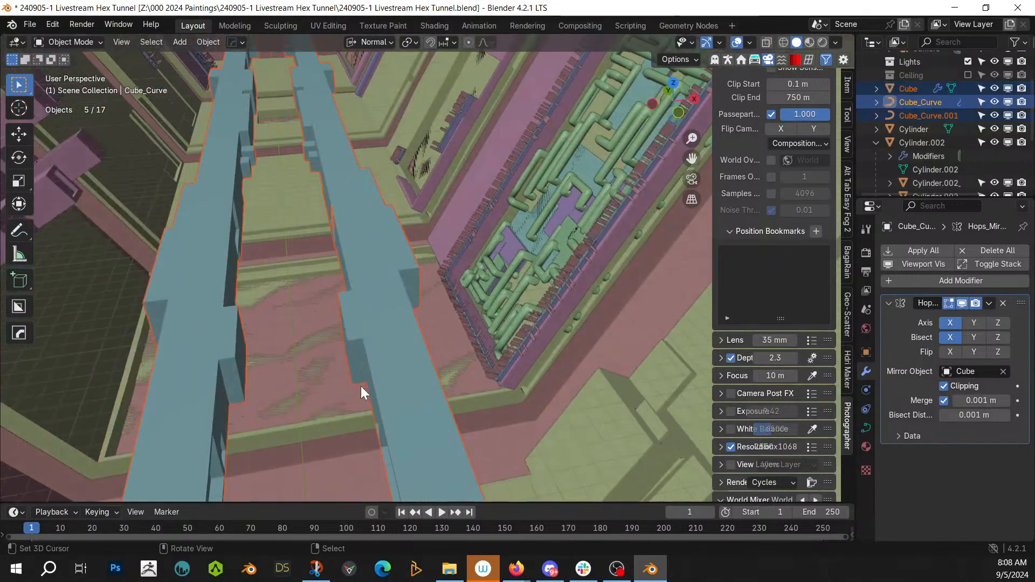
middle_click_drag(361, 386, 496, 419)
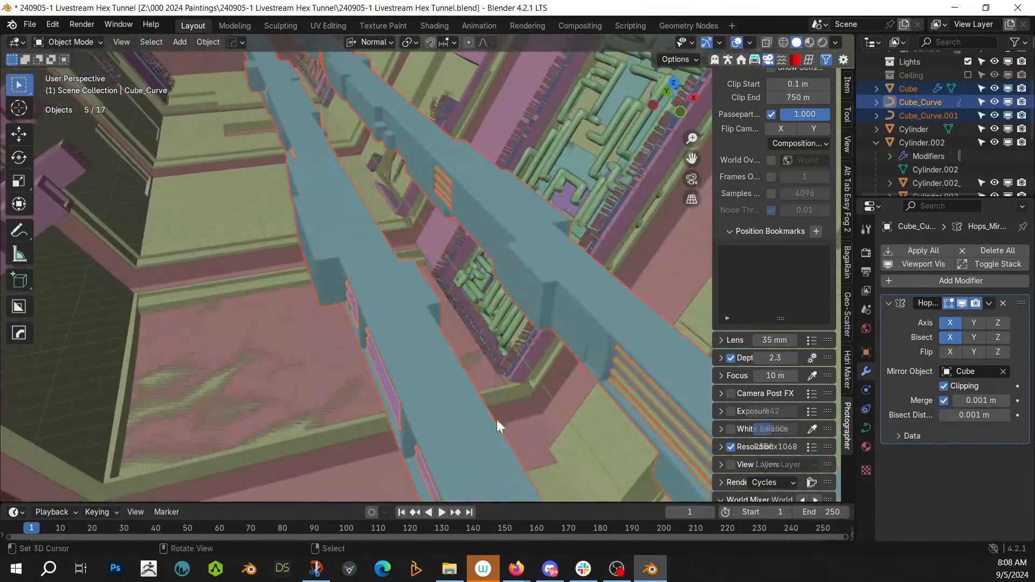
left_click(629, 391)
middle_click_drag(629, 391, 429, 410)
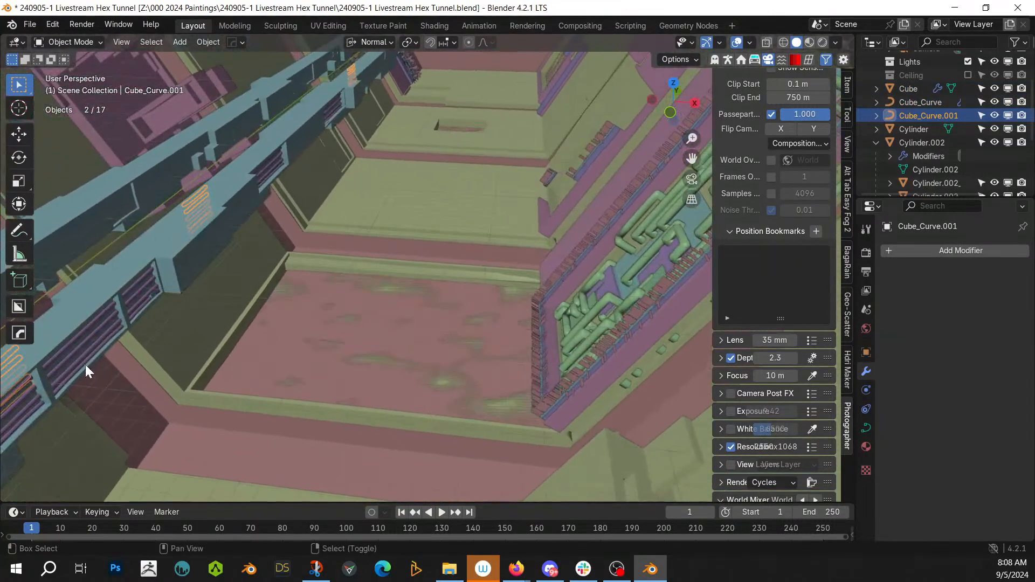
left_click(74, 350, "shift")
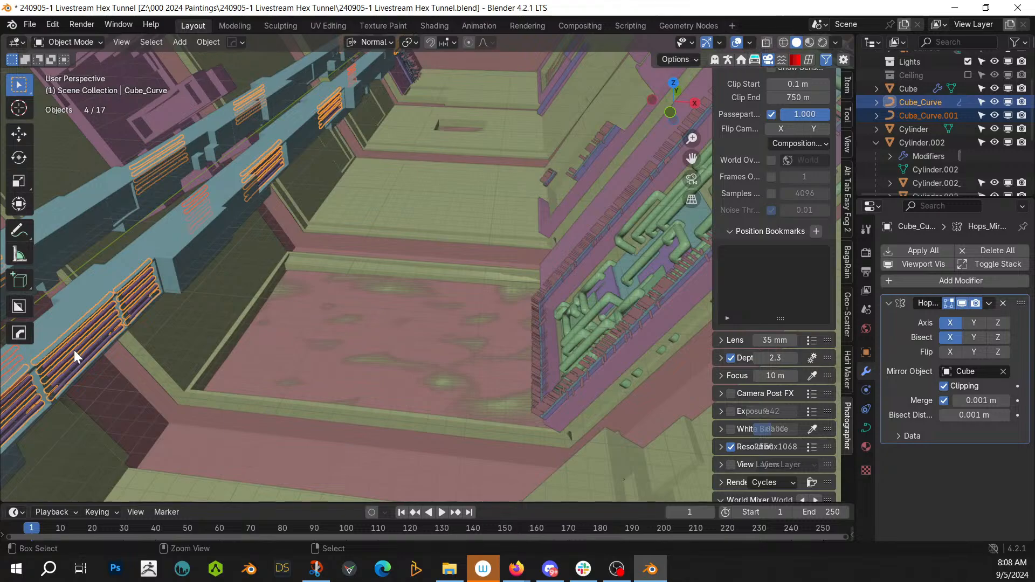
key("ctrl+j")
middle_click_drag(74, 351, 179, 351)
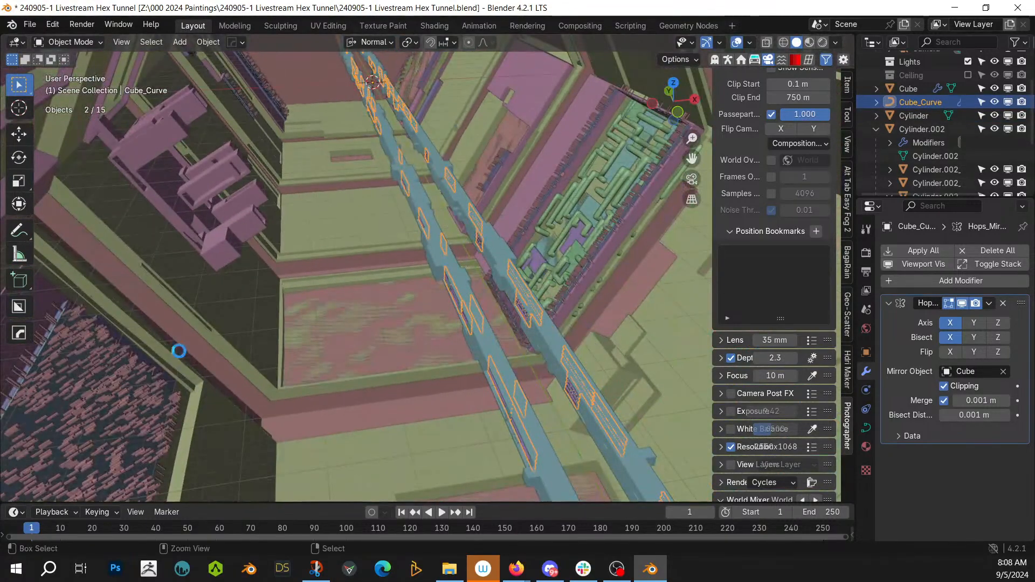
key("ctrl+s")
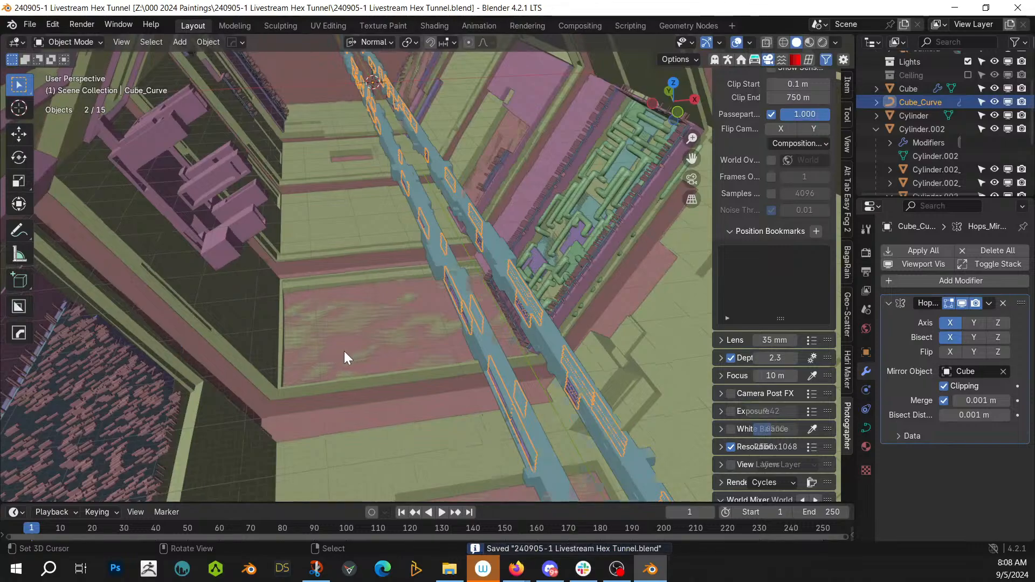
Step: Open the beam mesh for editing from the camera view and reveal all its hidden geometry
middle_click_drag(344, 351, 310, 340)
left_click(317, 338)
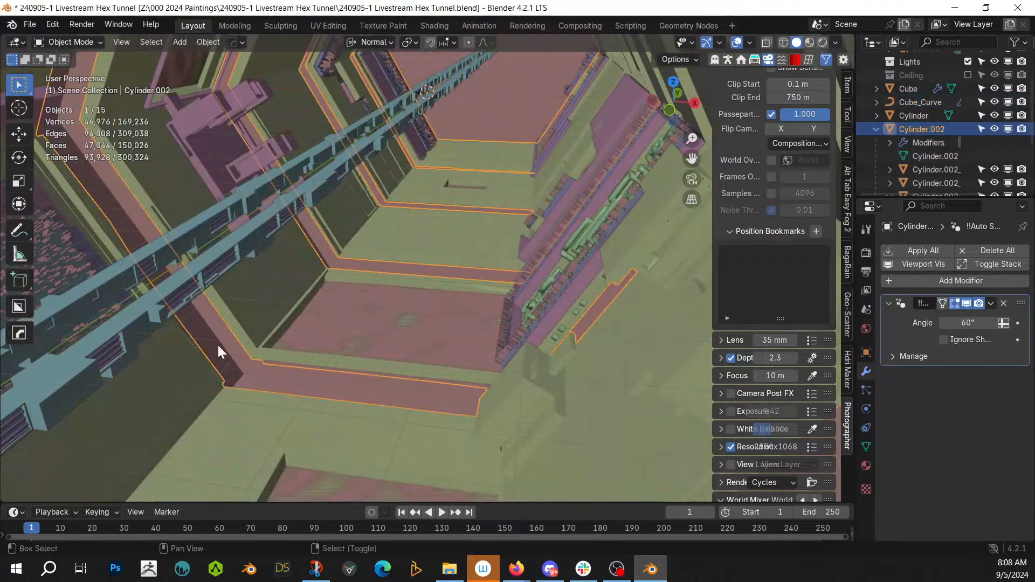
middle_click_drag(218, 344, 325, 296)
key("KP_0")
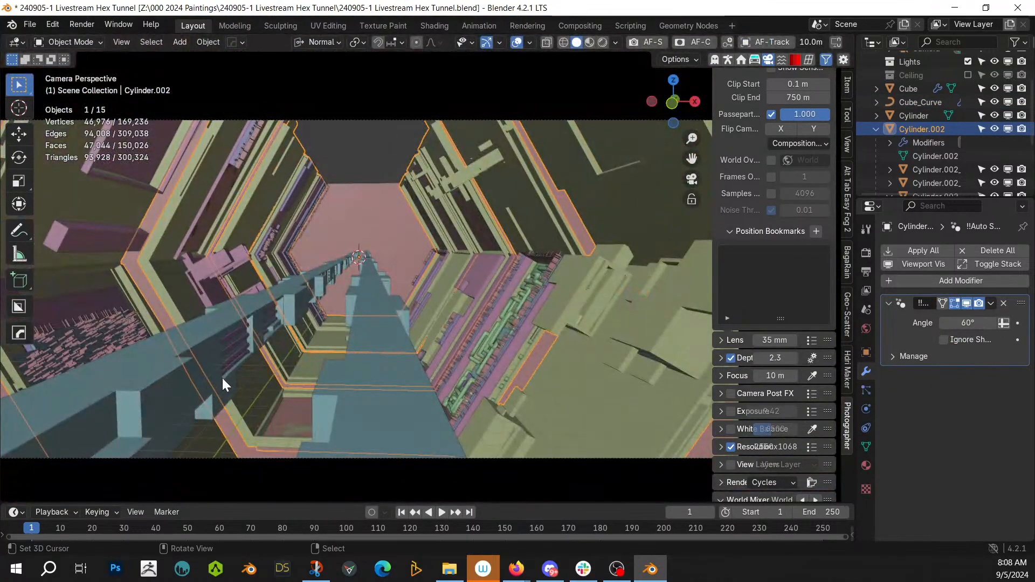
left_click(125, 412)
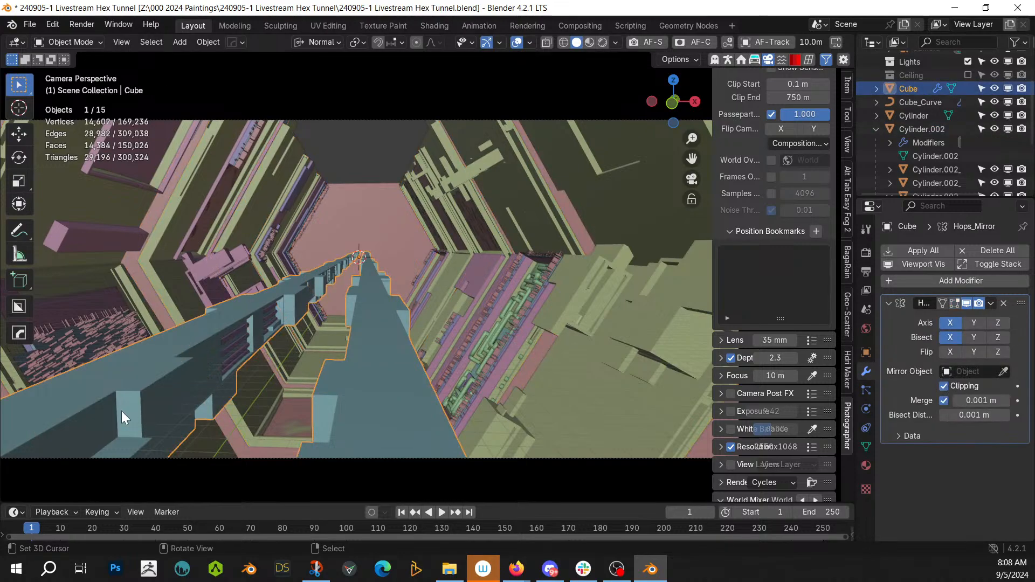
key("Tab")
key("Tab")
key("Tab")
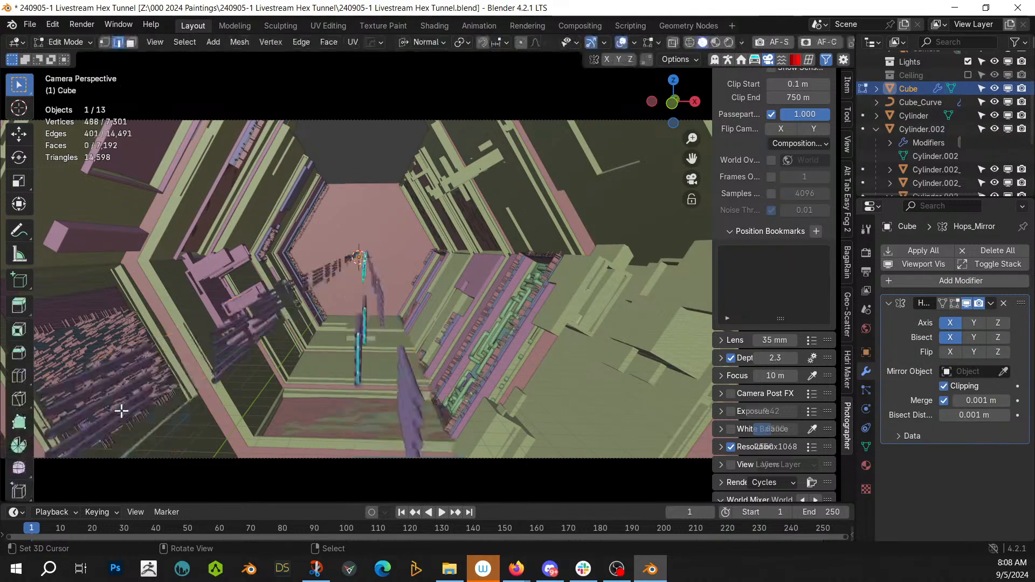
key("alt+h")
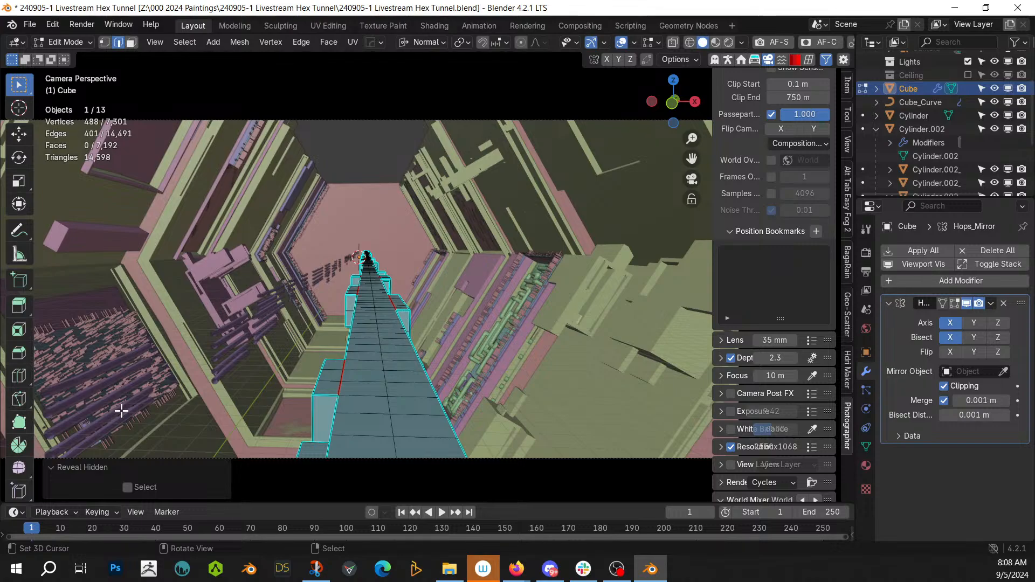
Step: Enable the beam's mirror modifier for Edit Mode display and for editing on the mirrored cage
left_click(955, 303)
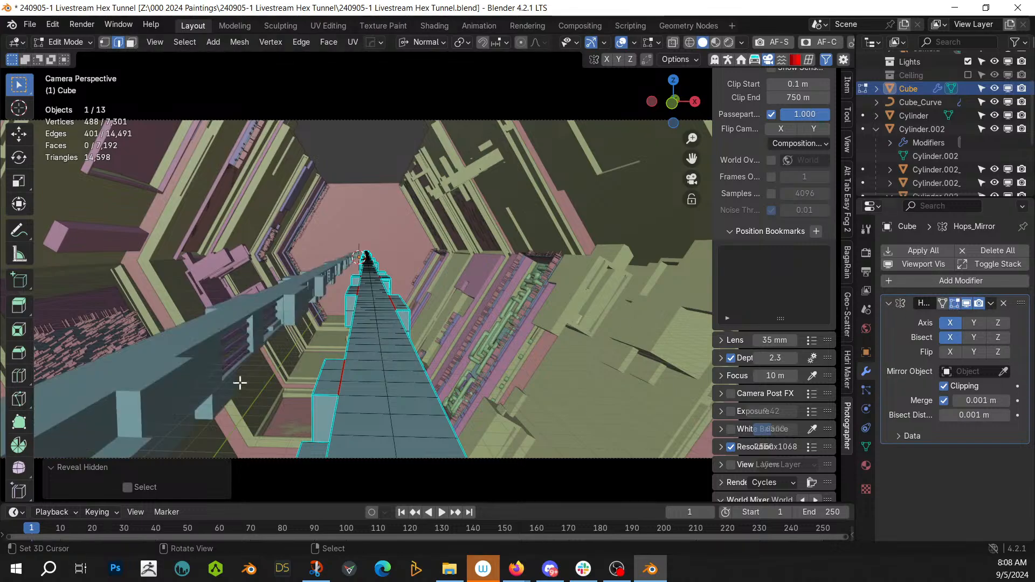
key("Tab")
key("Tab")
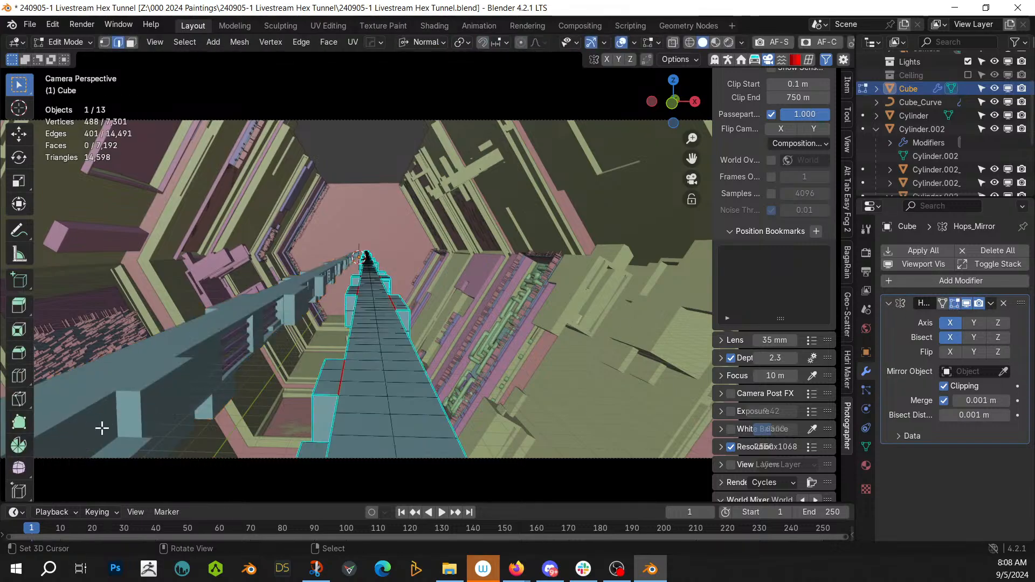
left_click(942, 302)
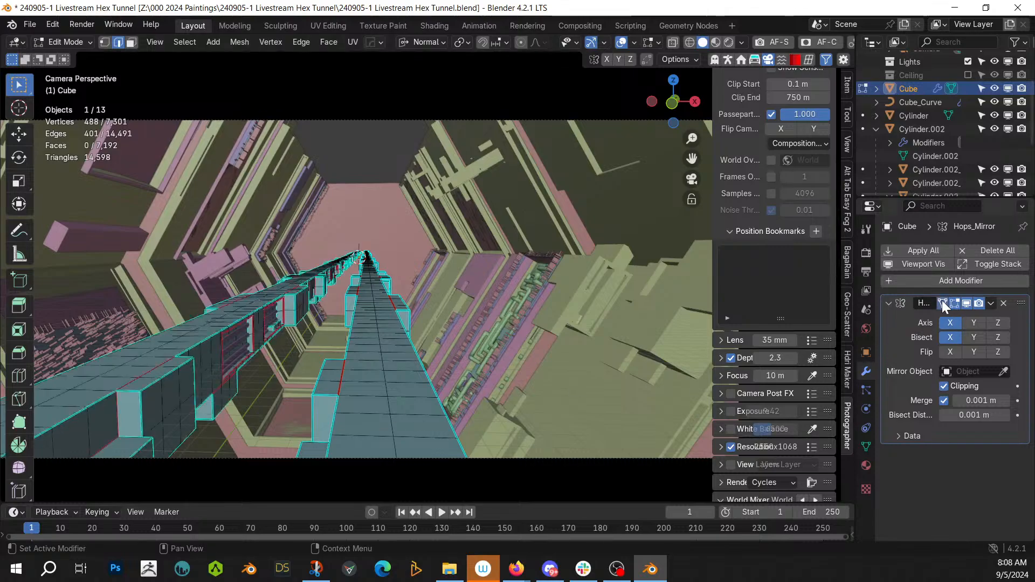
Step: Select the single face above the small block on the beam's inner side and examine the surrounding geometry from several angles
left_click(109, 428)
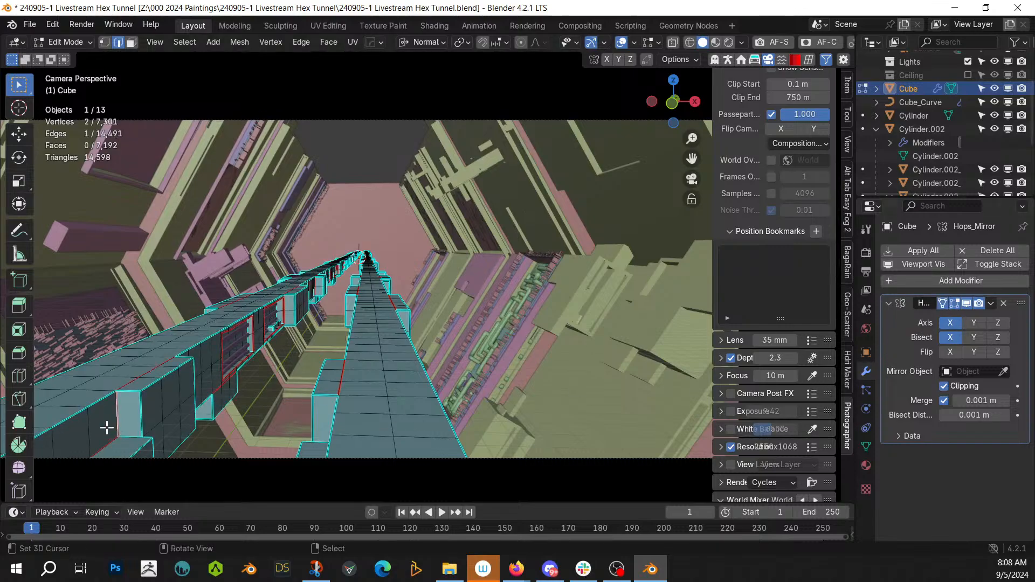
key("3")
left_click(106, 427)
key("KP_Decimal")
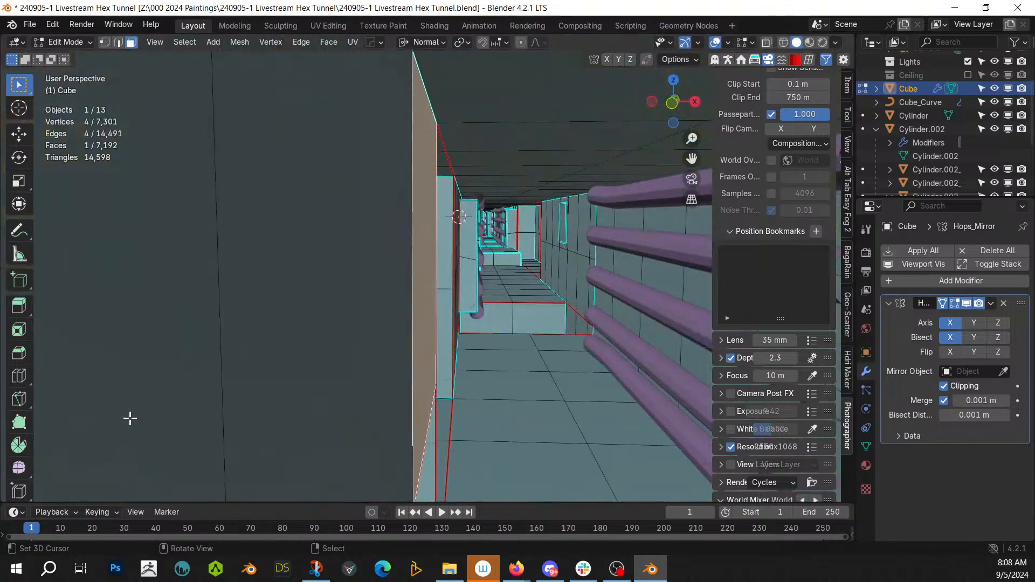
middle_click_drag(129, 419, 94, 34)
scroll(402, 312, "down", 6)
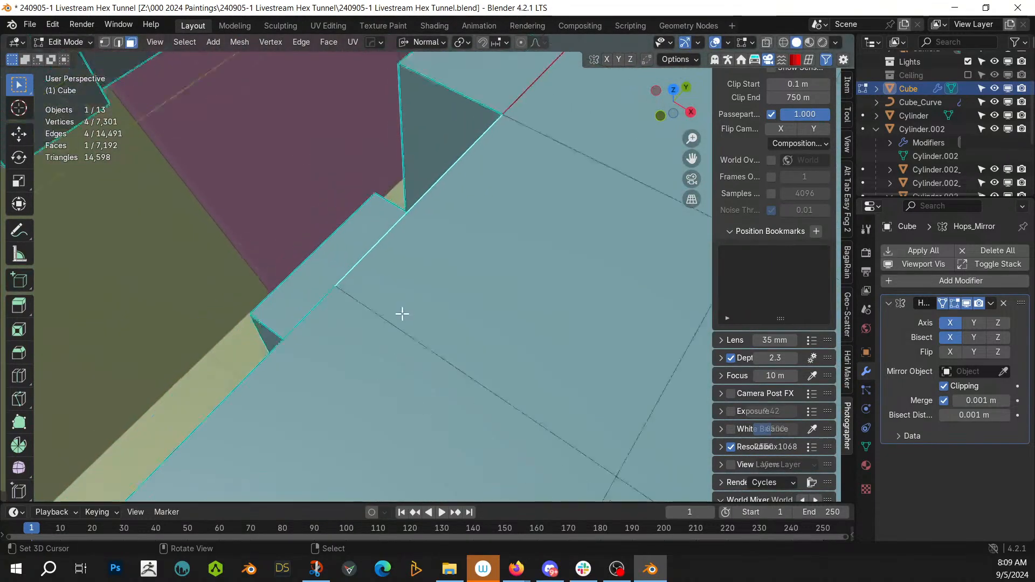
middle_click_drag(388, 306, 641, 274)
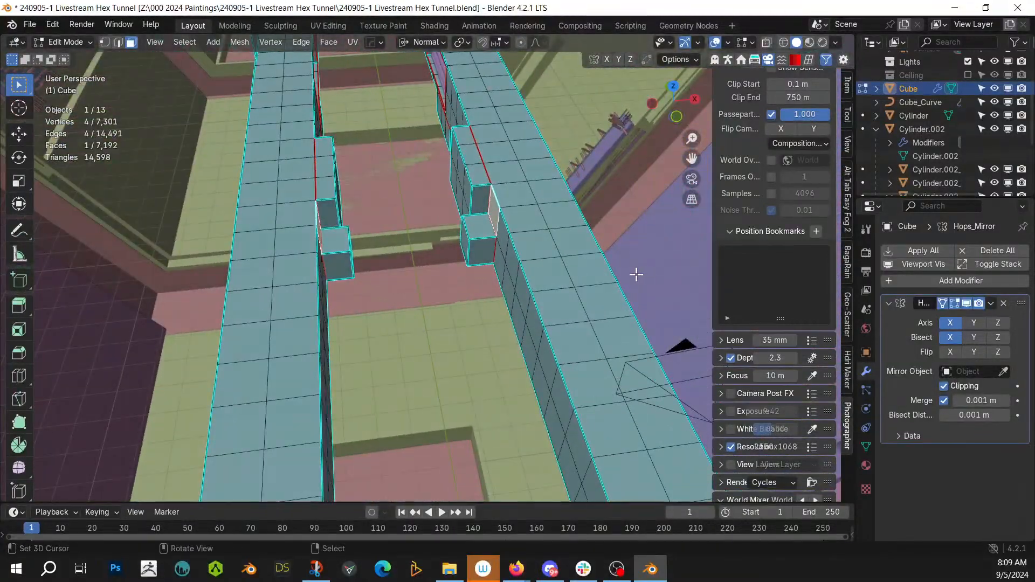
middle_click_drag(510, 279, 430, 260)
scroll(451, 256, "up", 2)
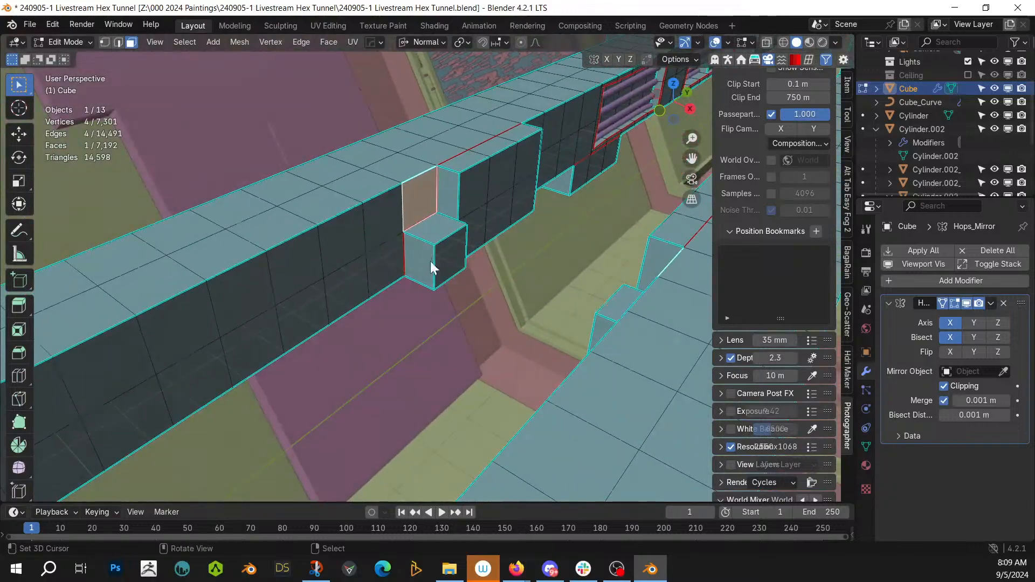
key("Tab")
key("KP_0")
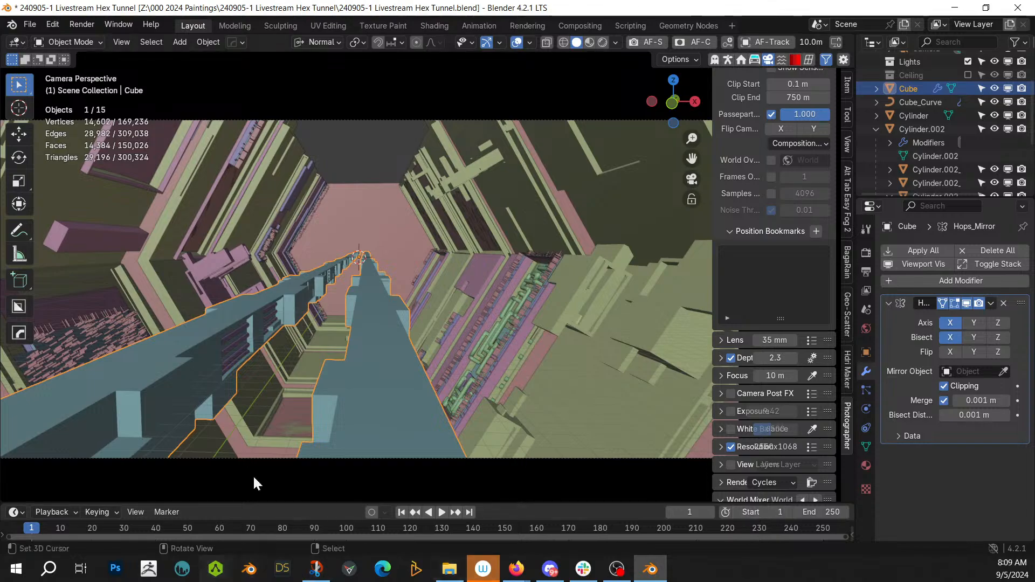
middle_click_drag(424, 427, 484, 408)
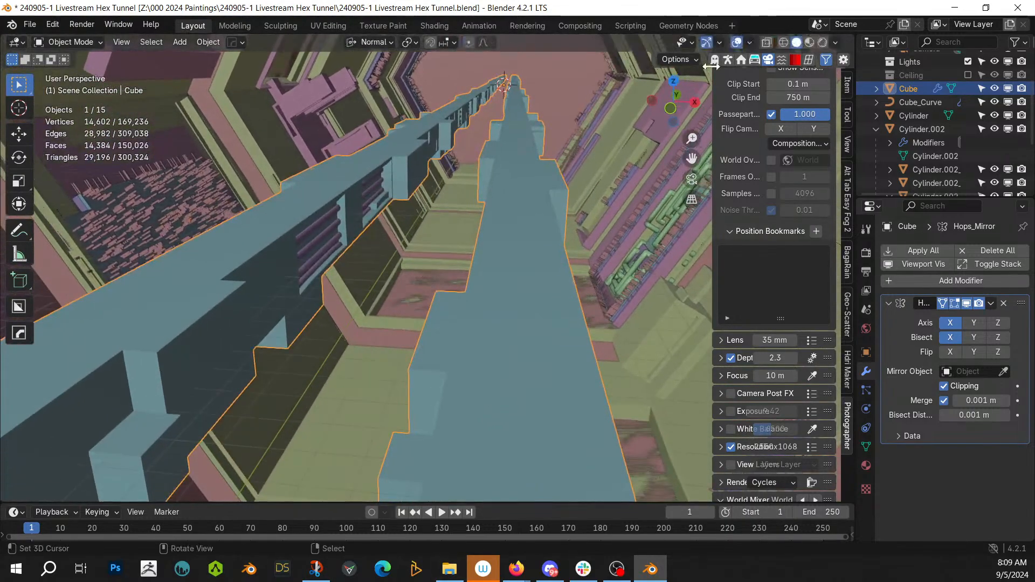
Step: Try MatCap lighting for the solid viewport shading and return to Studio lighting
left_click(836, 43)
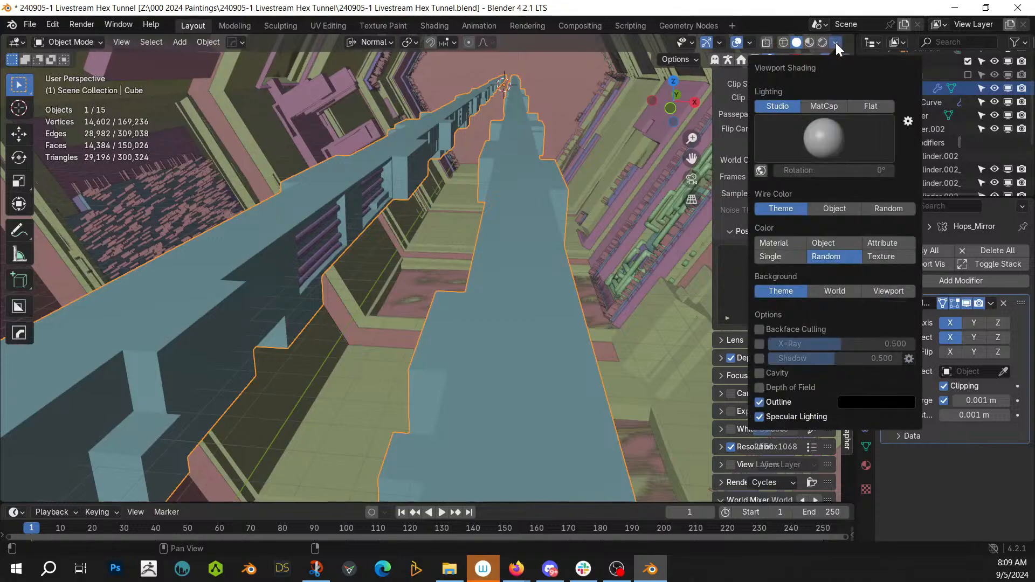
left_click(826, 105)
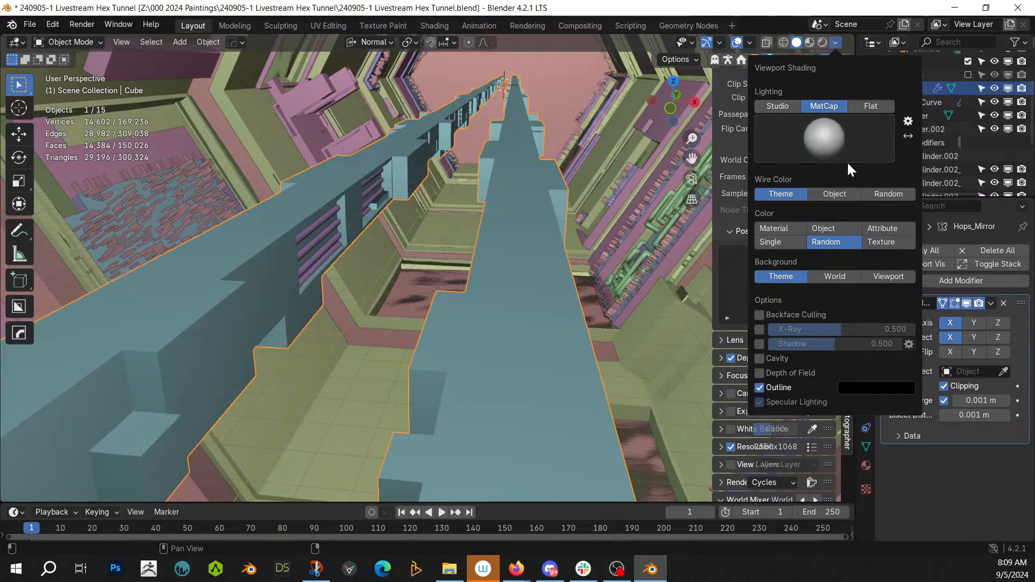
left_click(778, 108)
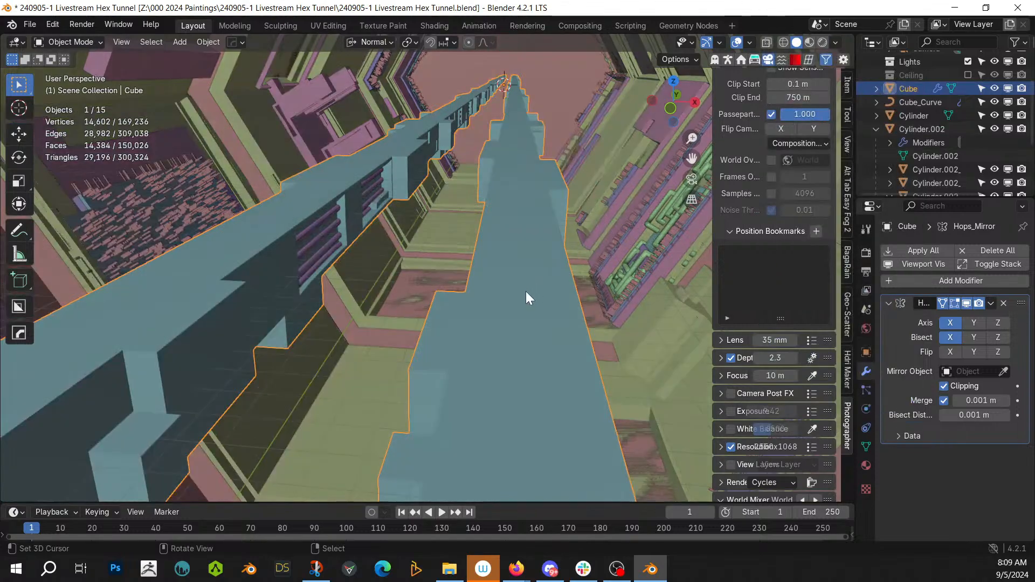
Step: Reopen the beam mesh for editing from a view over its top faces
mouse_move(526, 291)
middle_mouse_down()
mouse_move(389, 244)
mouse_move(263, 172)
mouse_move(370, 248)
middle_mouse_up()
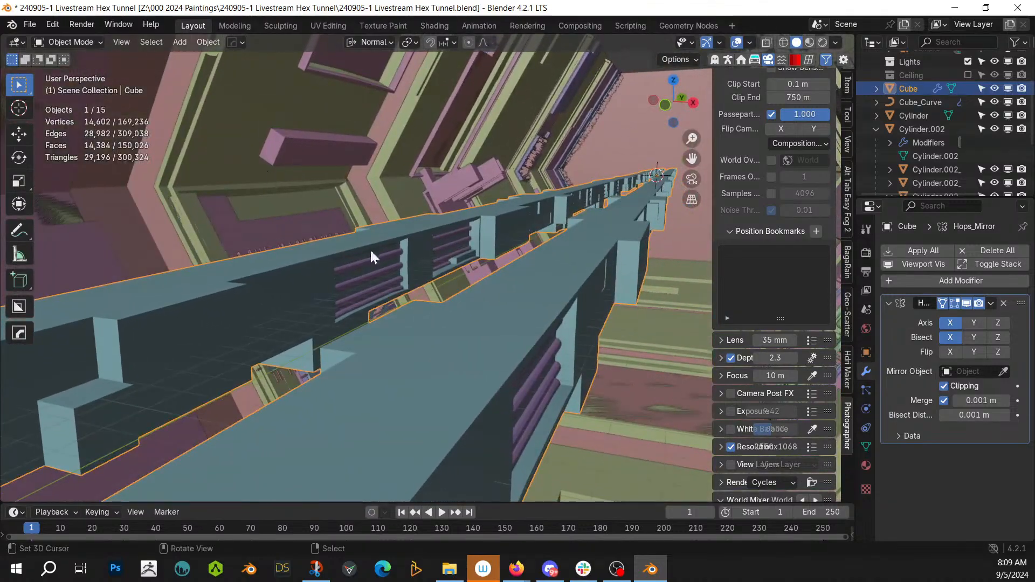
key("alt+v")
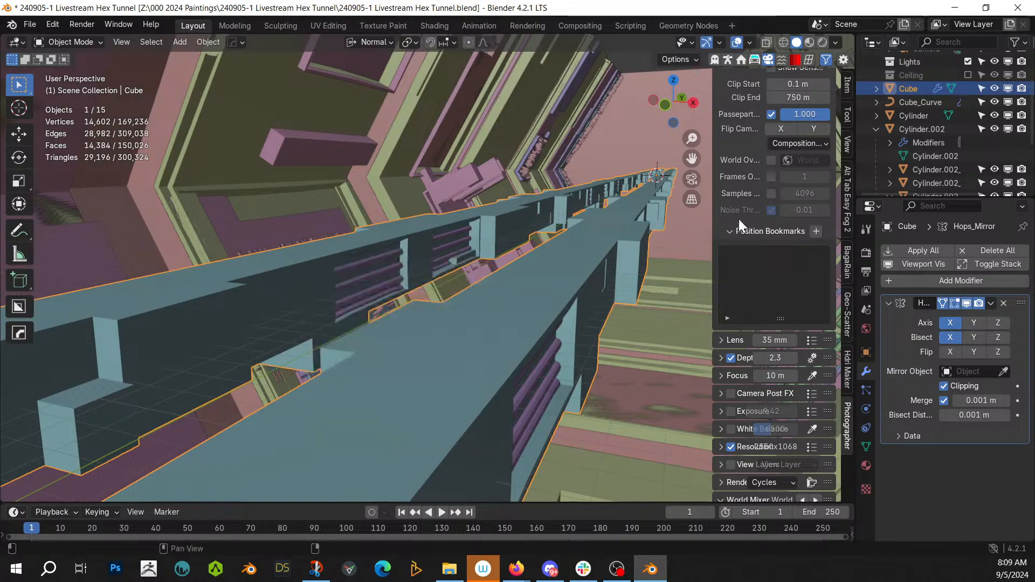
middle_click_drag(376, 315, 438, 325)
left_click(438, 325)
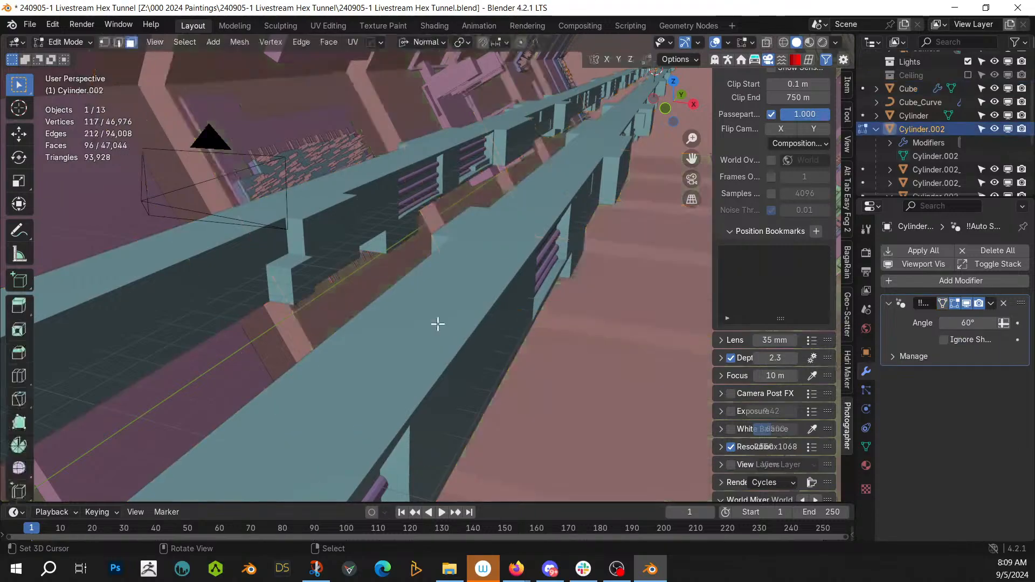
left_click(412, 325)
key("Tab")
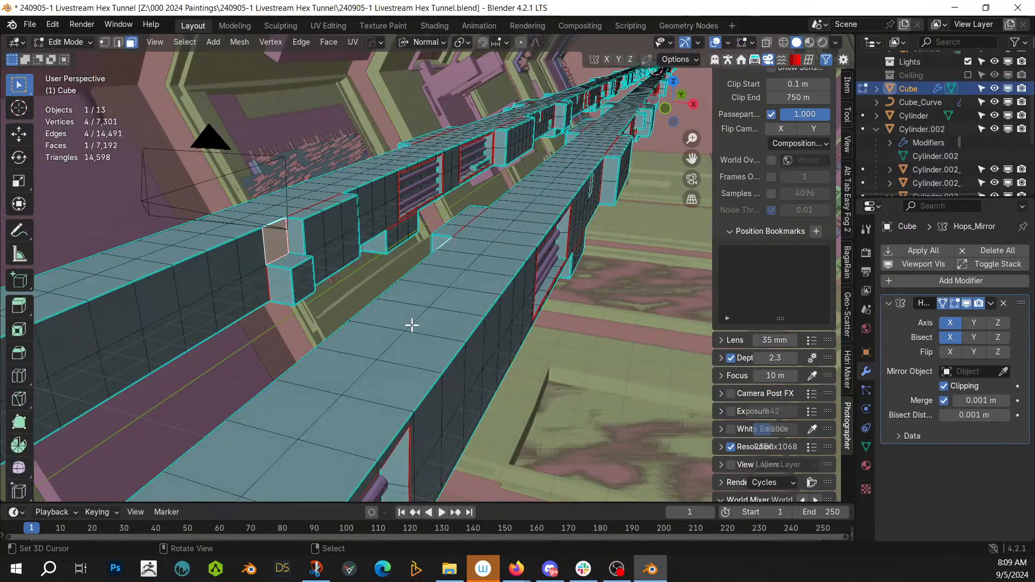
Step: Inset the two adjacent face loops running along the beam's top by about 0.14 m and select the outer rim faces
middle_click_drag(412, 325, 435, 327)
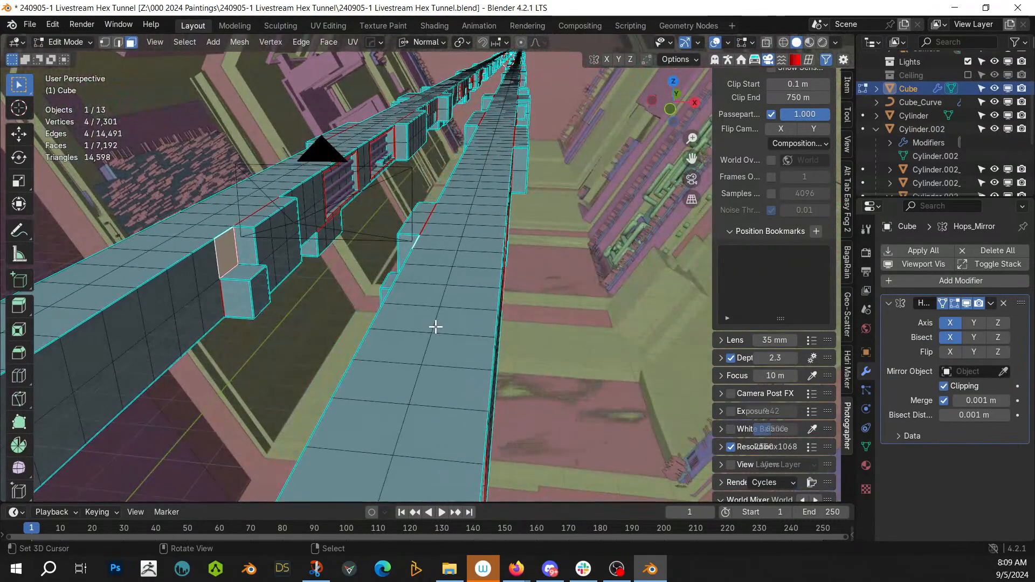
left_click(407, 332, "alt")
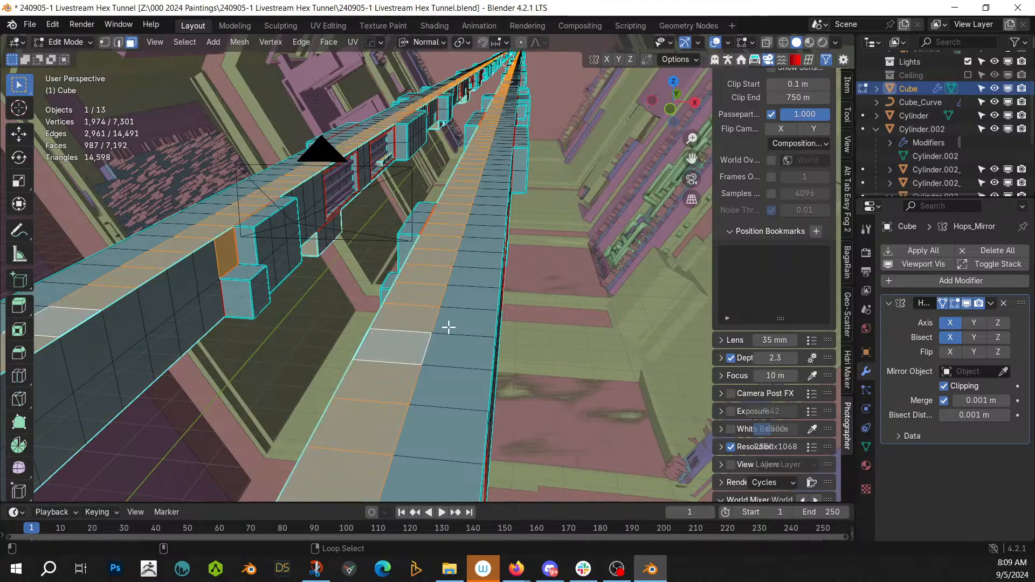
right_click(413, 326)
key("alt+a")
right_click(410, 326, "alt")
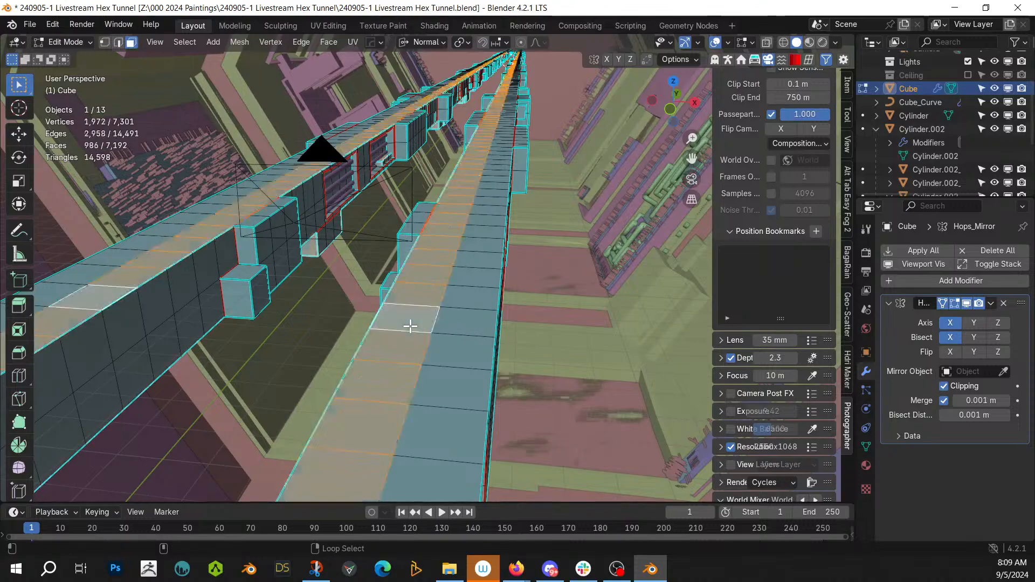
right_click(463, 329, "alt+shift")
key("i")
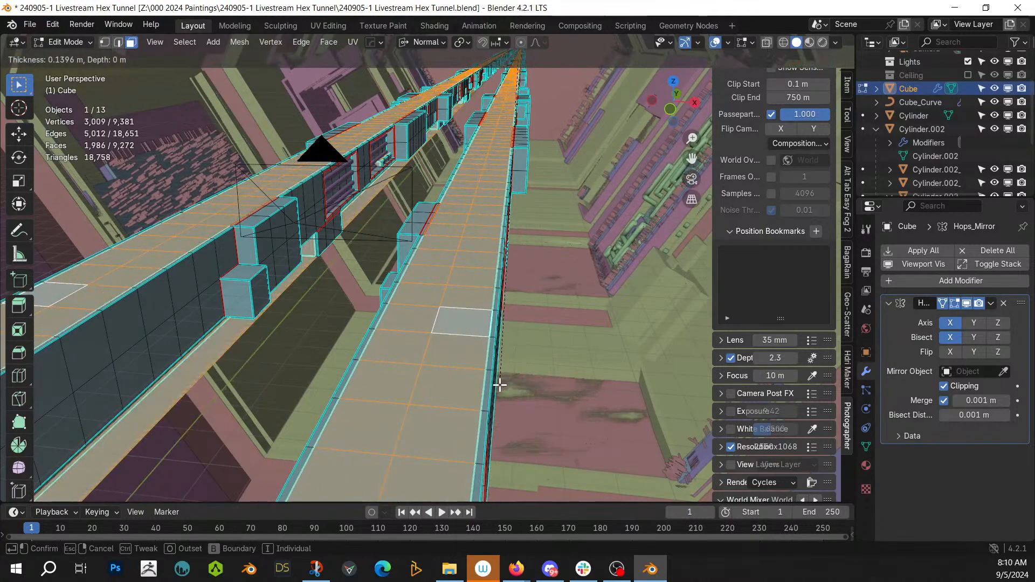
left_click(499, 385)
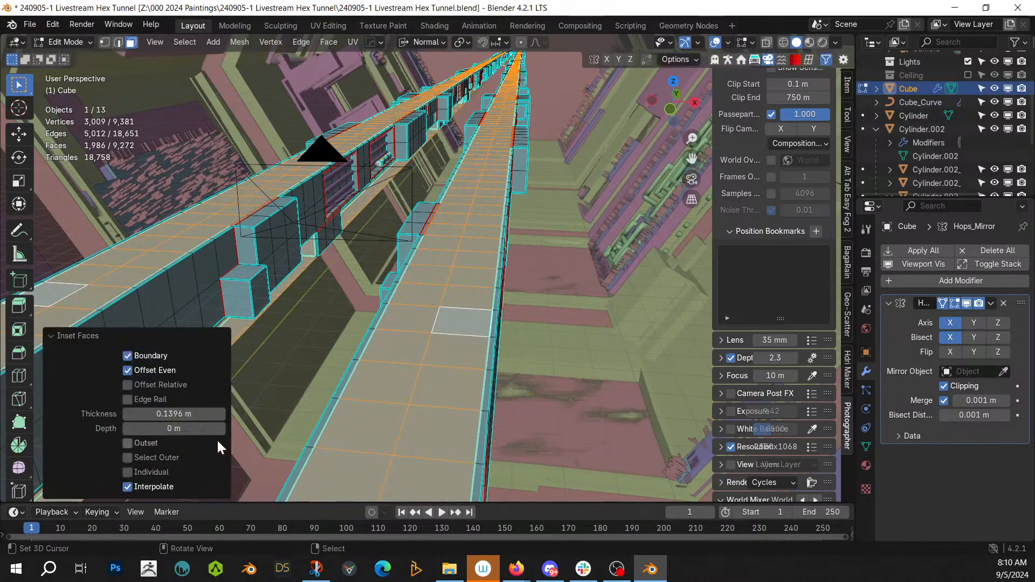
left_click(130, 457)
key("shift+d")
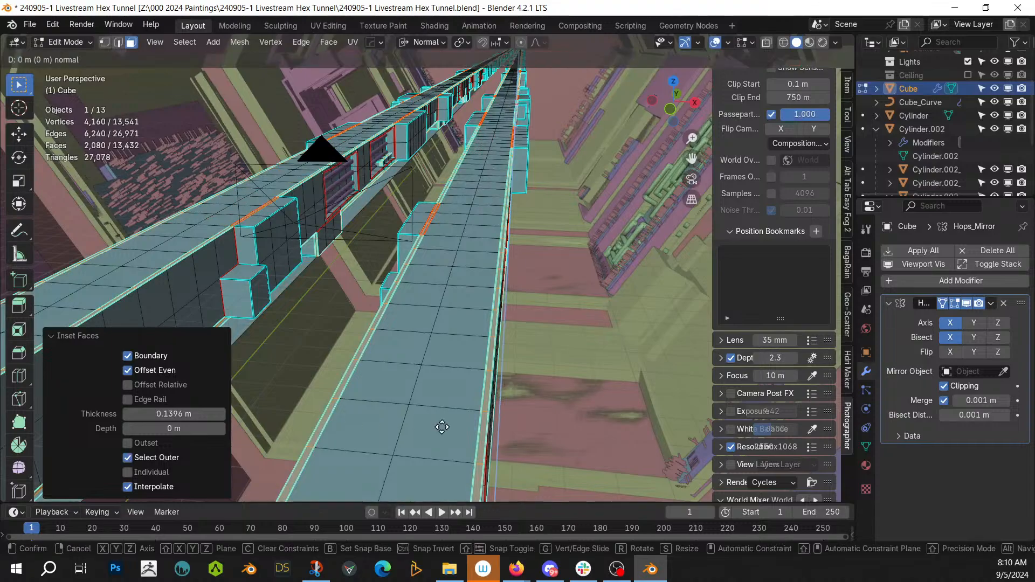
type("x: [.3")
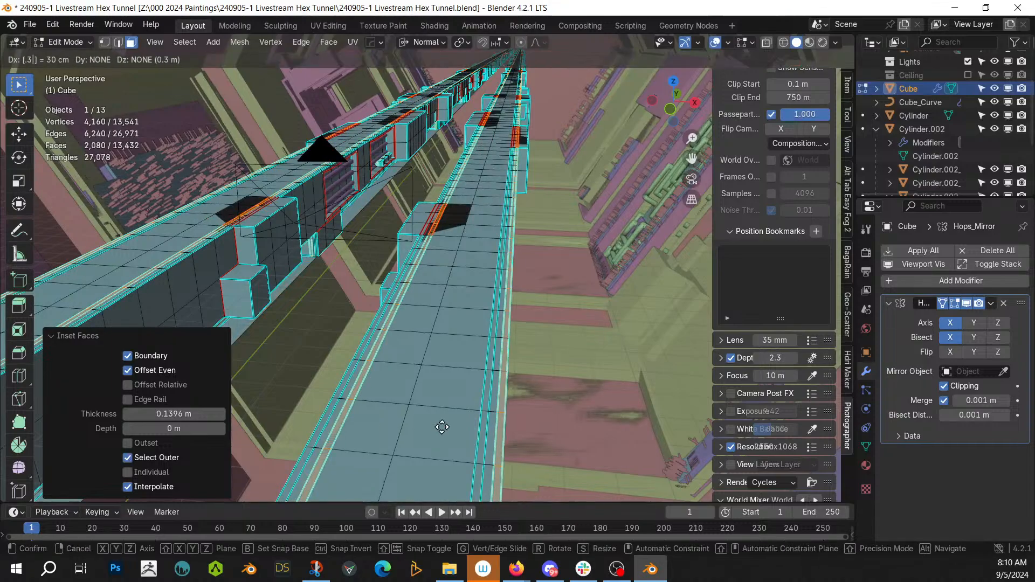
key("Escape")
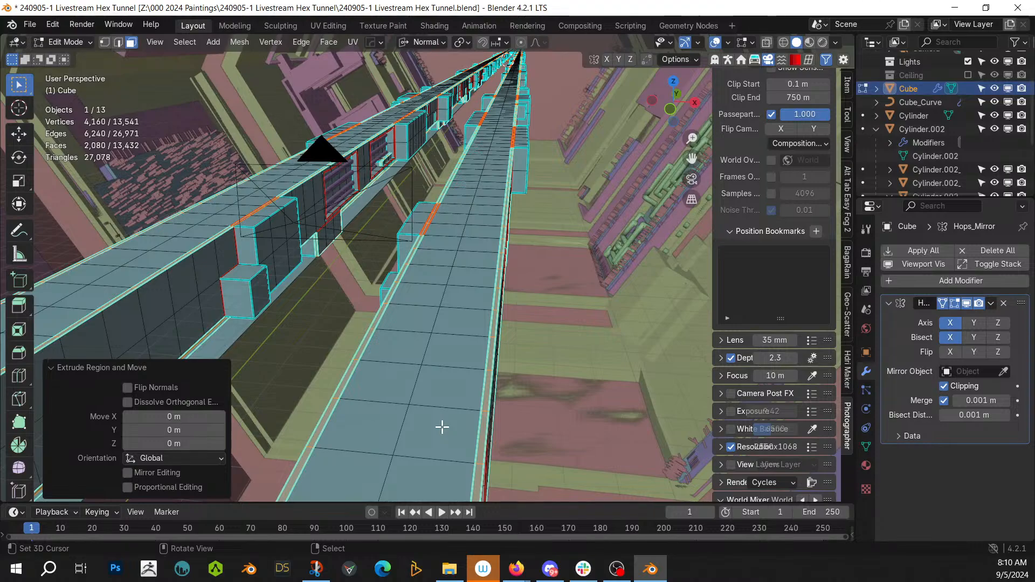
type("e.3")
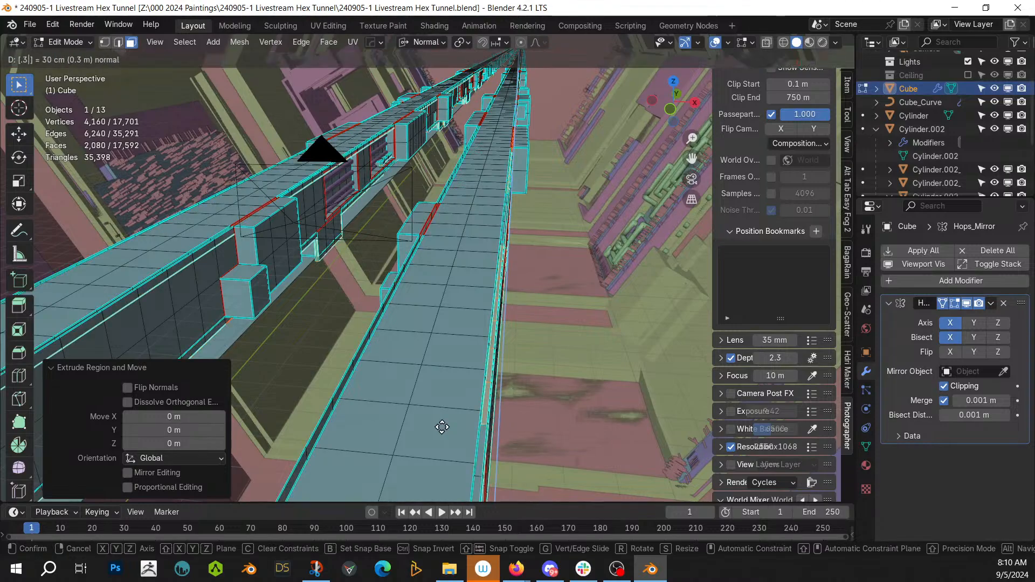
key("Escape")
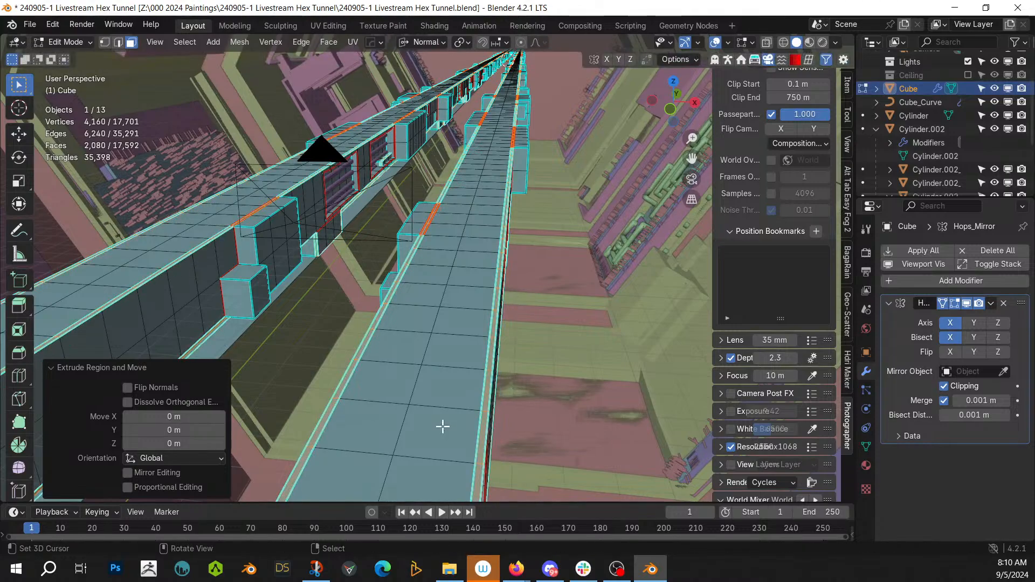
Step: Check the beam's normals with the face orientation overlay and return to editing the beam mesh
key("Tab")
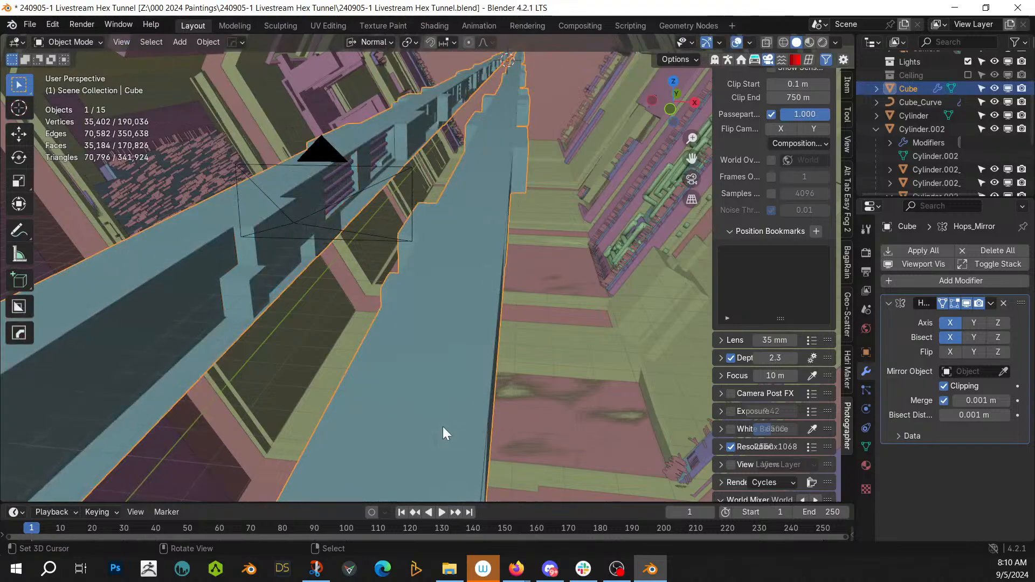
key("alt+v")
left_click(409, 388)
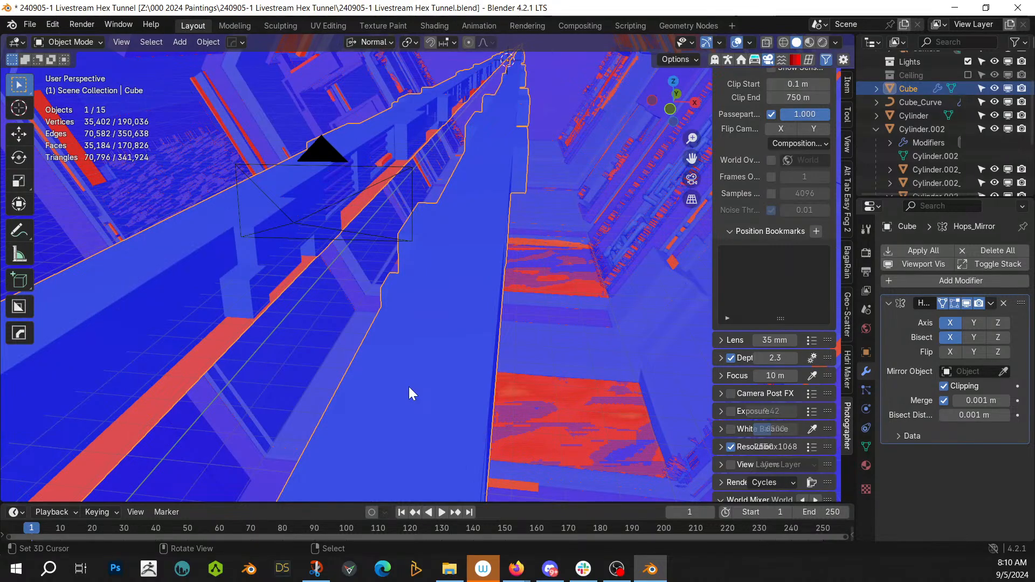
left_click(409, 387)
left_click(409, 386)
key("Tab")
key("Tab")
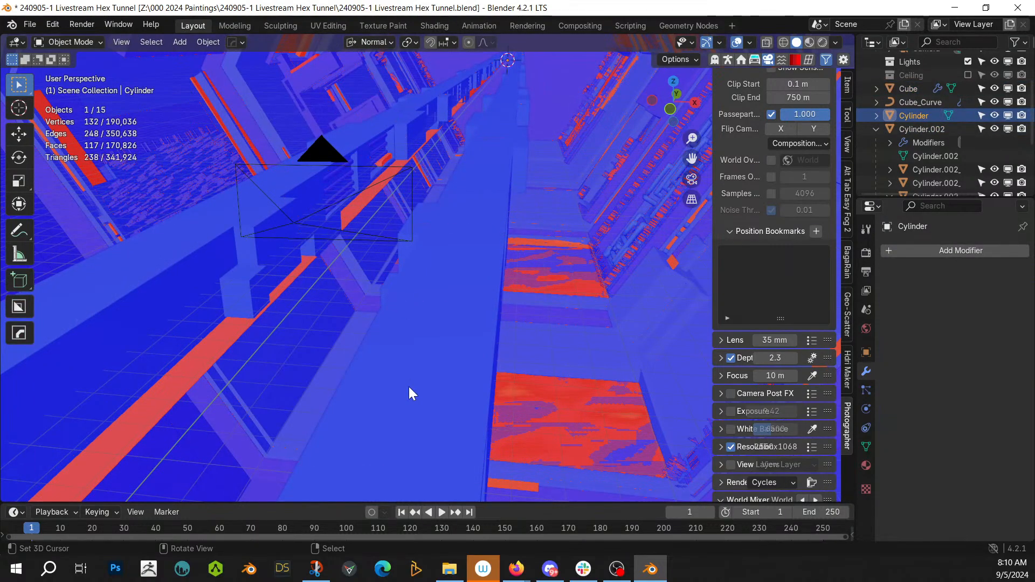
right_click(408, 387)
key("Tab")
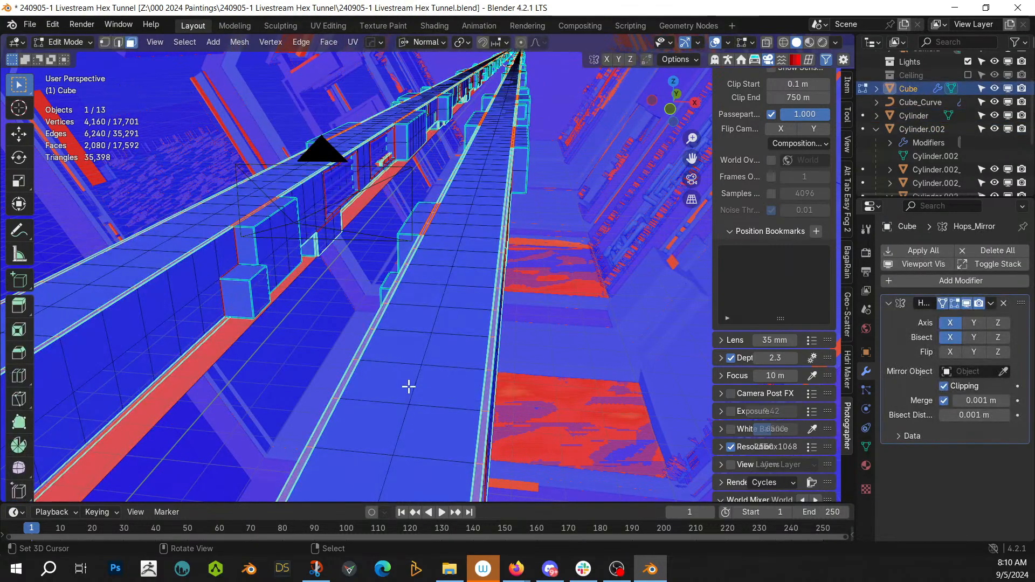
Step: Extrude the selected rim faces along their normals by -0.3 m
key("e")
left_click(407, 382)
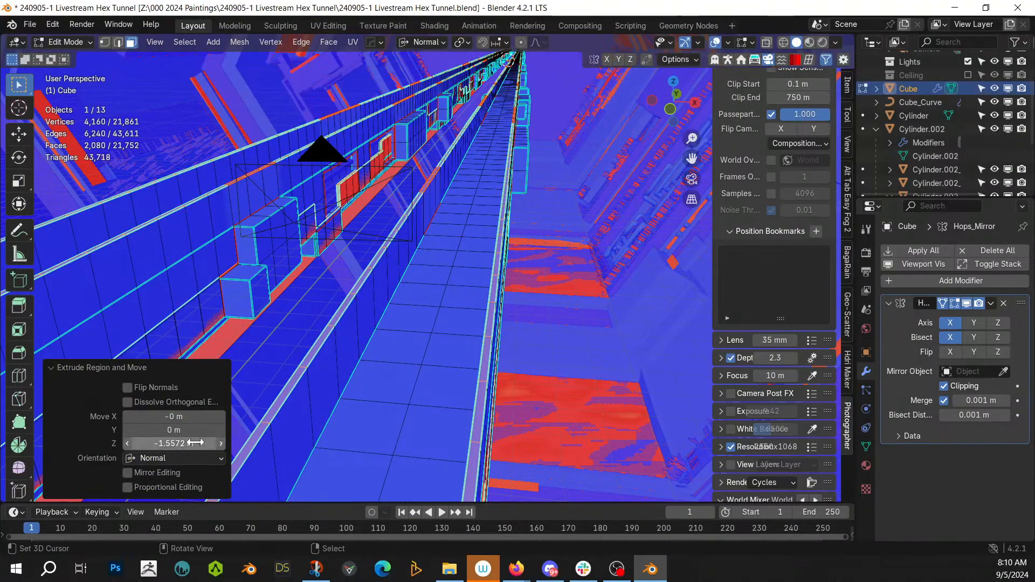
left_click(159, 448)
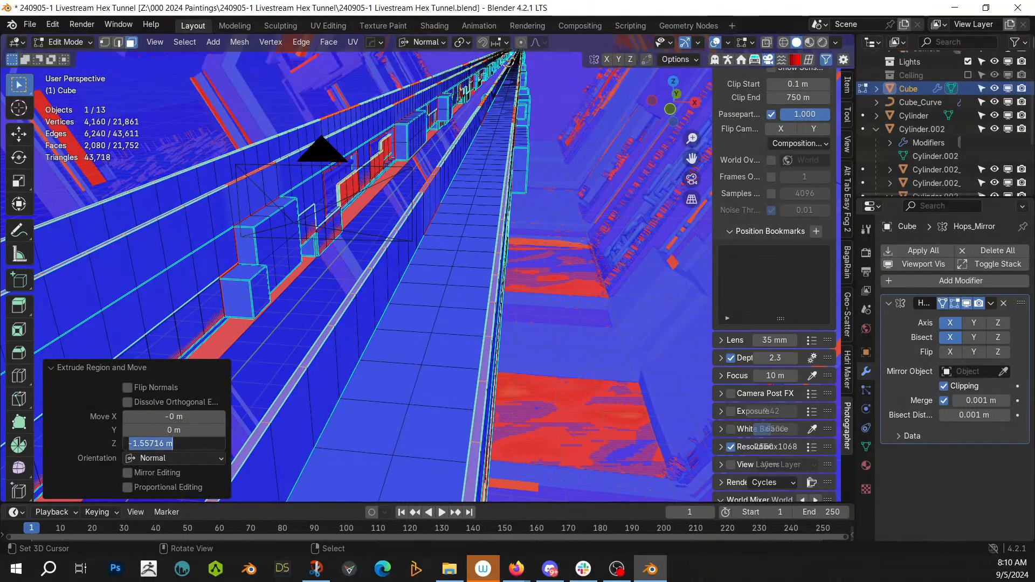
type("-0")
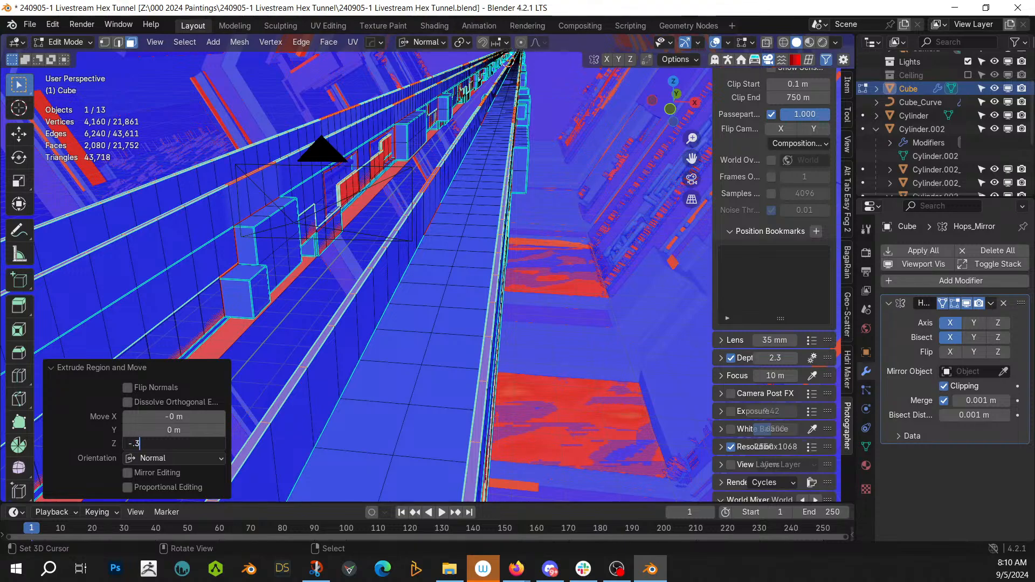
type(".3")
key("Return")
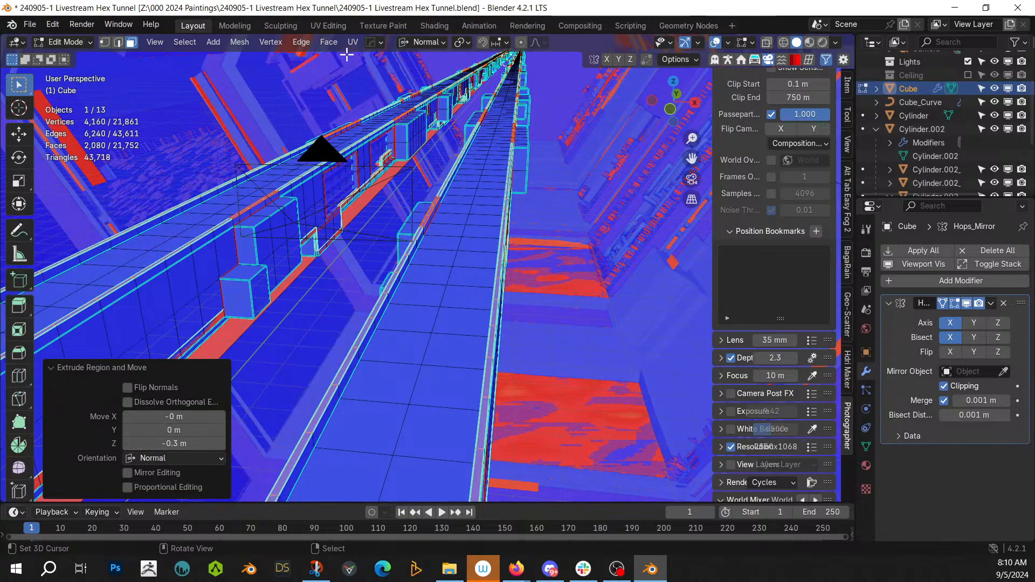
Step: Set the transform orientation to Global and turn off the face orientation overlay in Object Mode
left_click(436, 41)
left_click(387, 85)
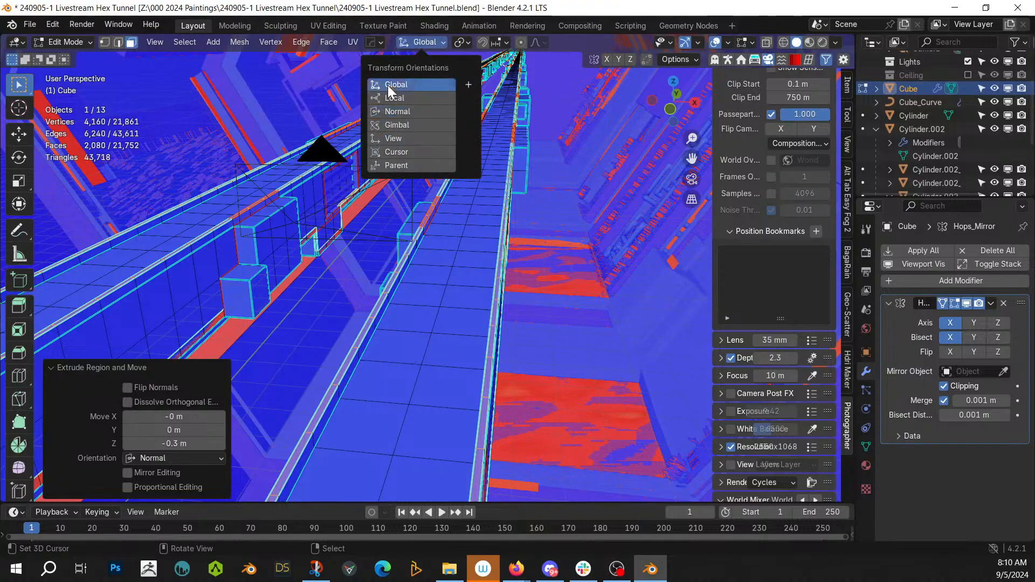
key("Tab")
key("alt+v")
left_click(335, 391)
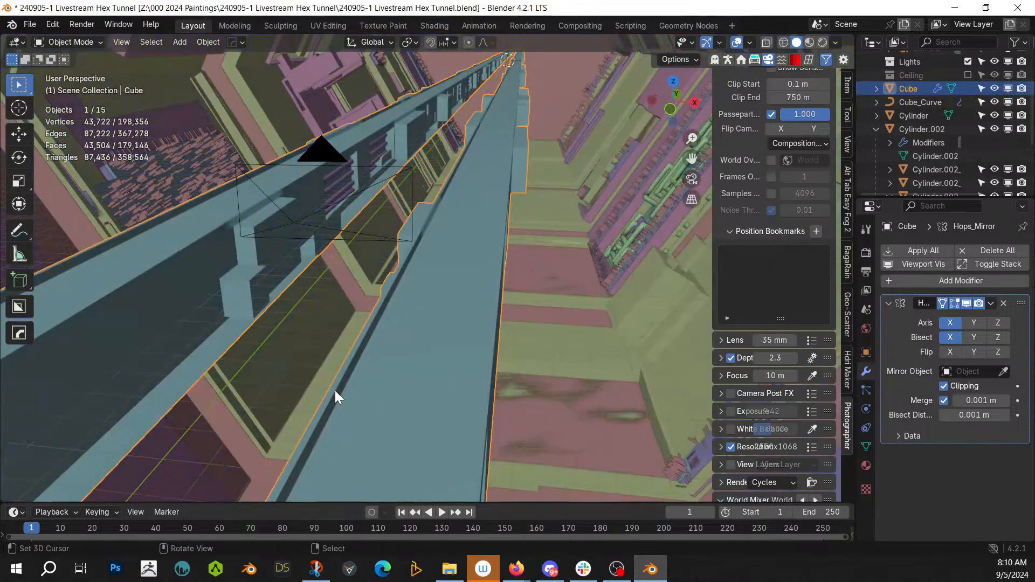
Step: Inspect the beam's raised rim from several angles and reopen the beam mesh for editing
scroll(336, 392, "up", 3)
middle_click_drag(384, 375, 266, 90, "shift")
middle_click_drag(387, 100, 151, 51)
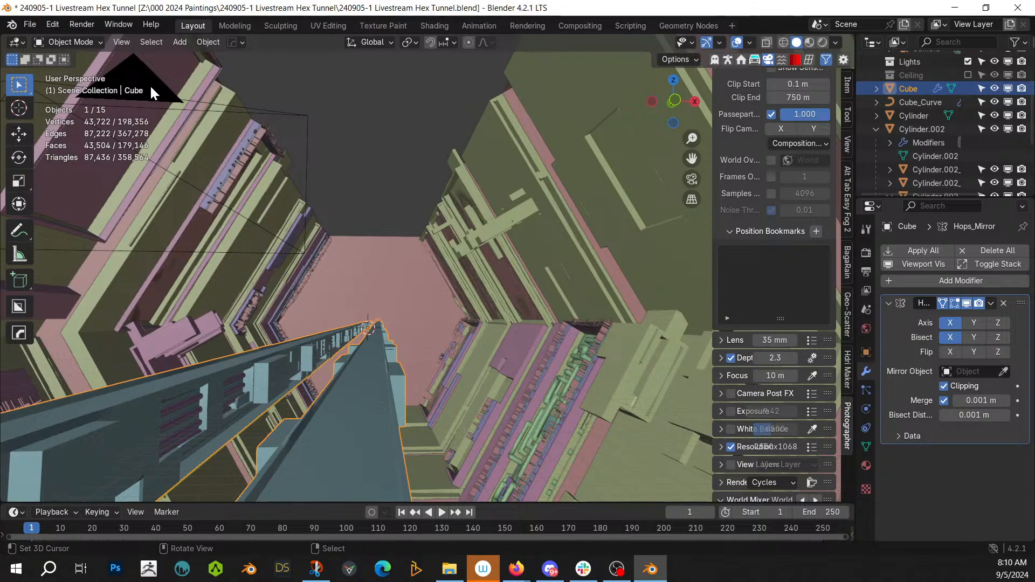
middle_click_drag(359, 118, 636, 178)
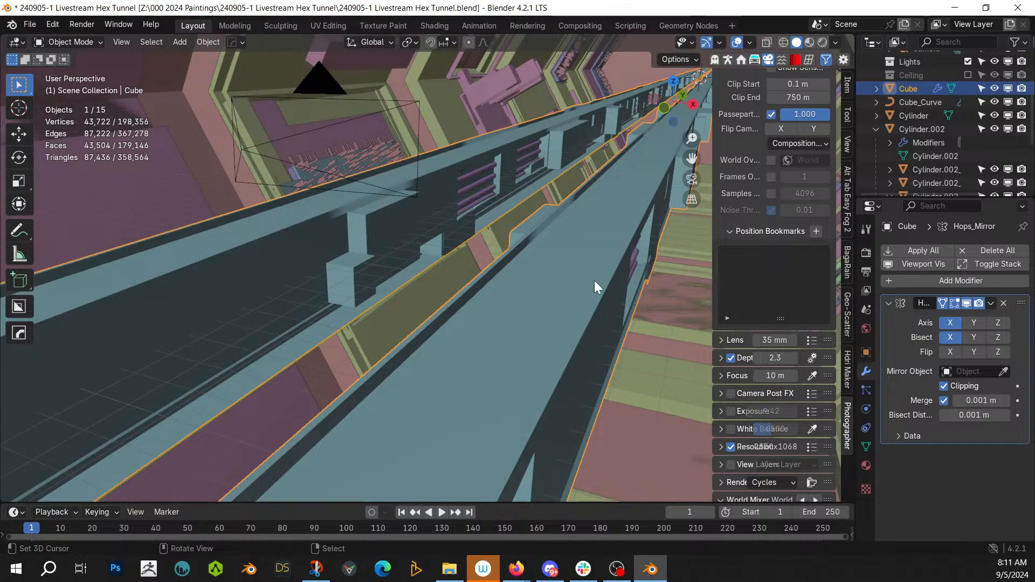
middle_click_drag(596, 286, 364, 375)
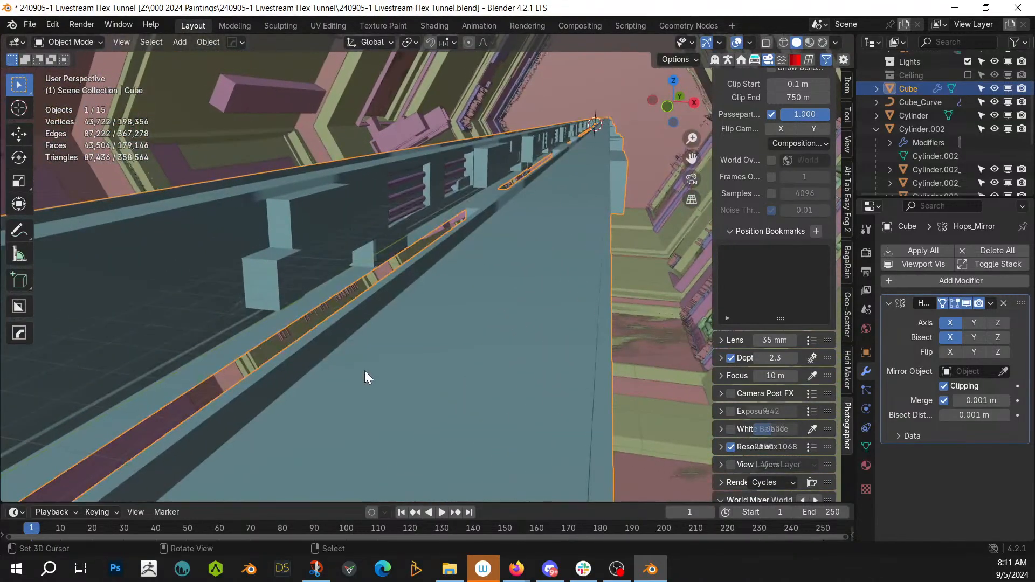
middle_click_drag(457, 356, 463, 354)
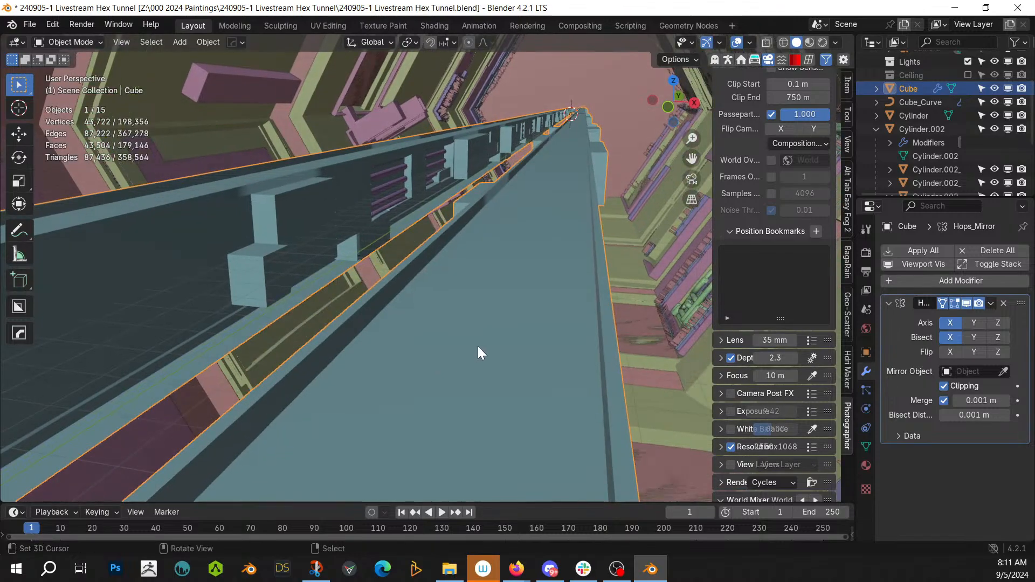
left_click(477, 346)
left_click(477, 346)
key("Tab")
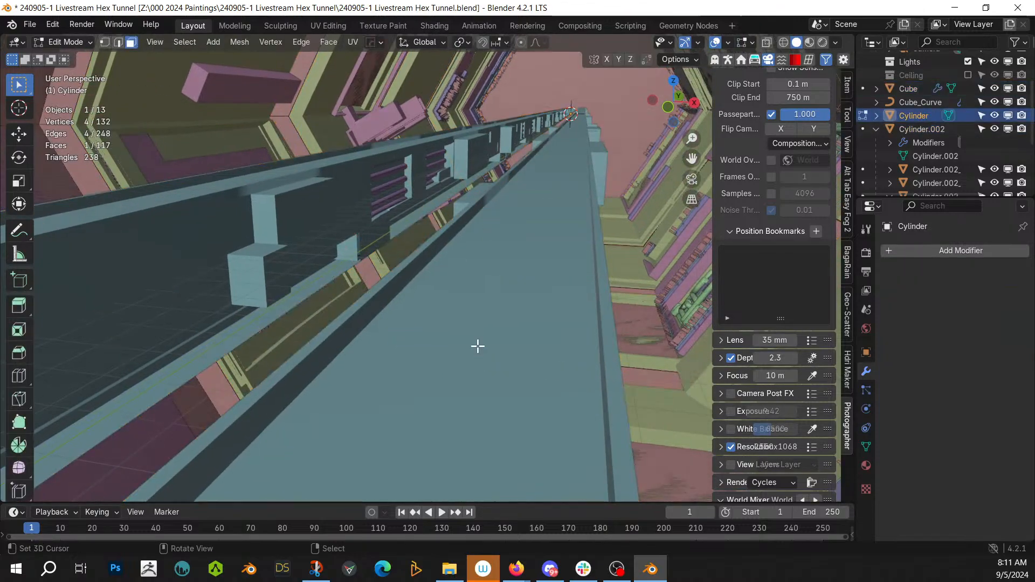
key("Tab")
left_click(477, 346)
key("Tab")
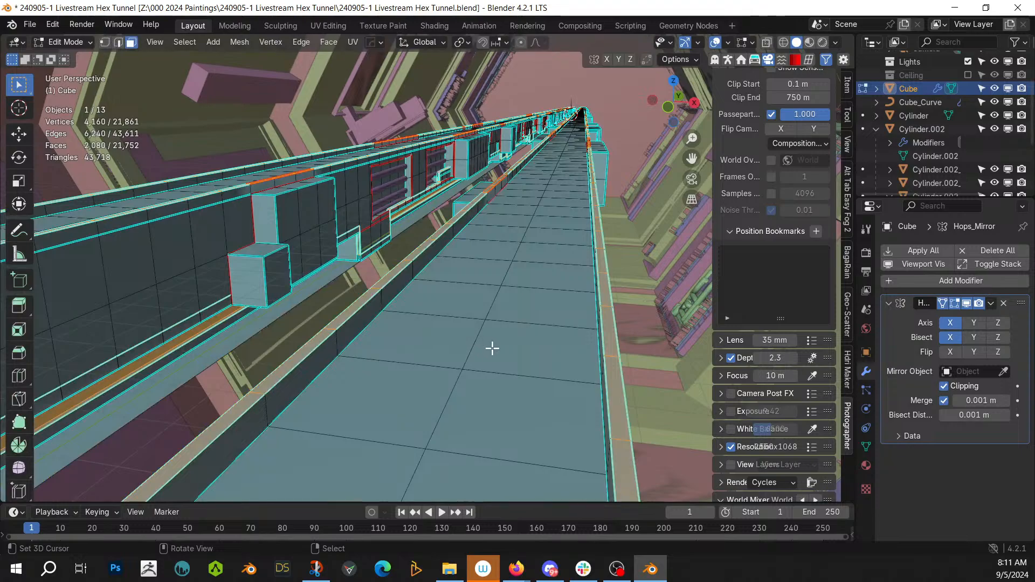
Step: Select both face loops running lengthwise between the raised rims on the beam's top
right_click(492, 349)
right_click(500, 359, "shift")
right_click(500, 365, "alt+shift")
right_click(397, 361, "alt+shift")
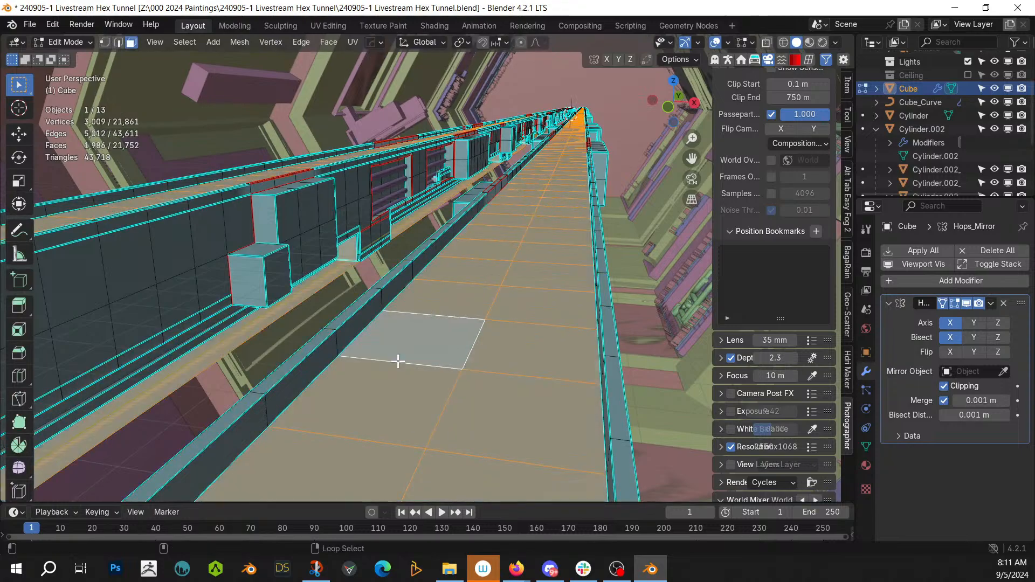
Step: Leave Edit Mode and isolate the beam in Local View
middle_click_drag(403, 359, 374, 344)
key("KP_Divide")
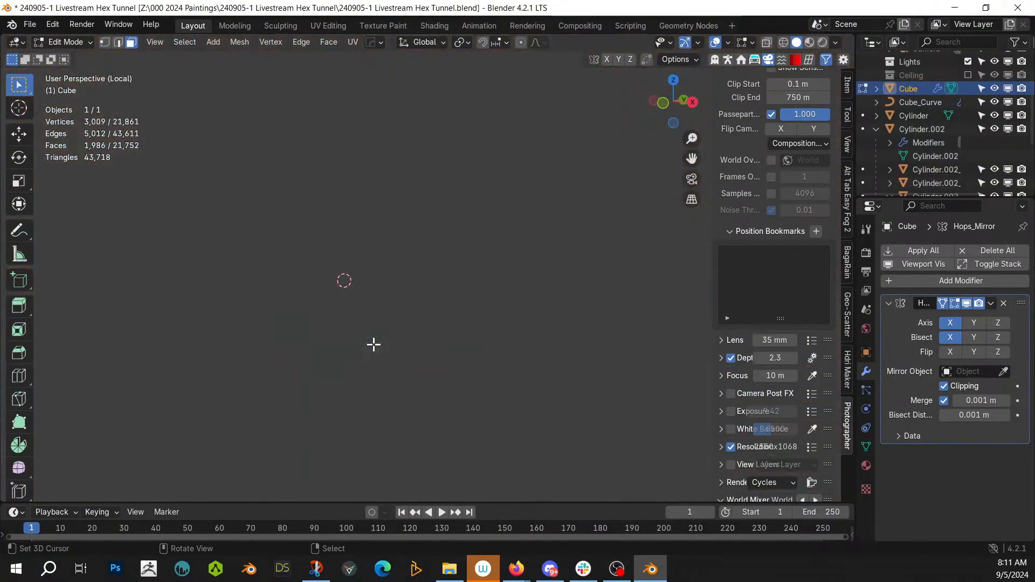
key("KP_Divide")
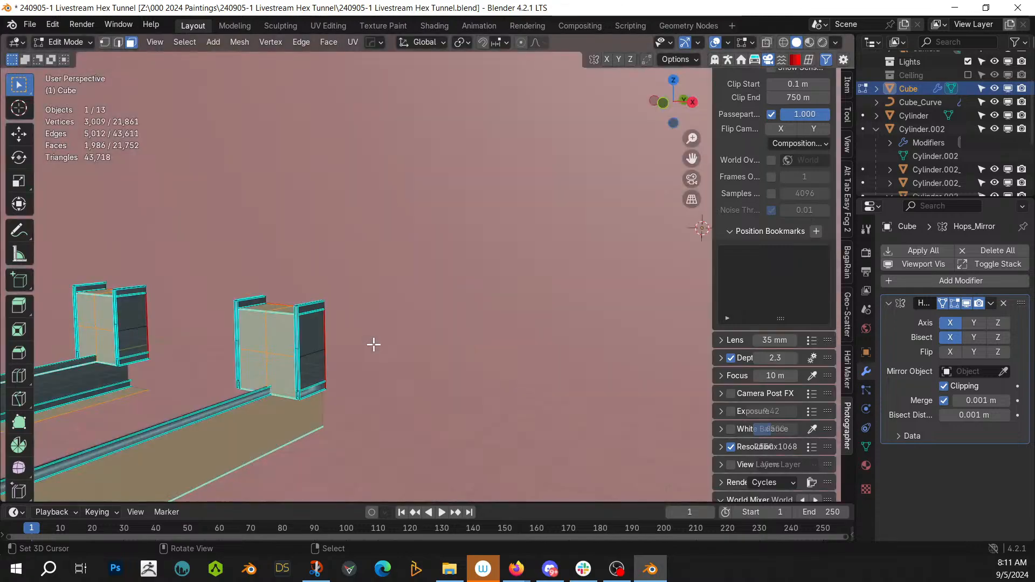
key("Tab")
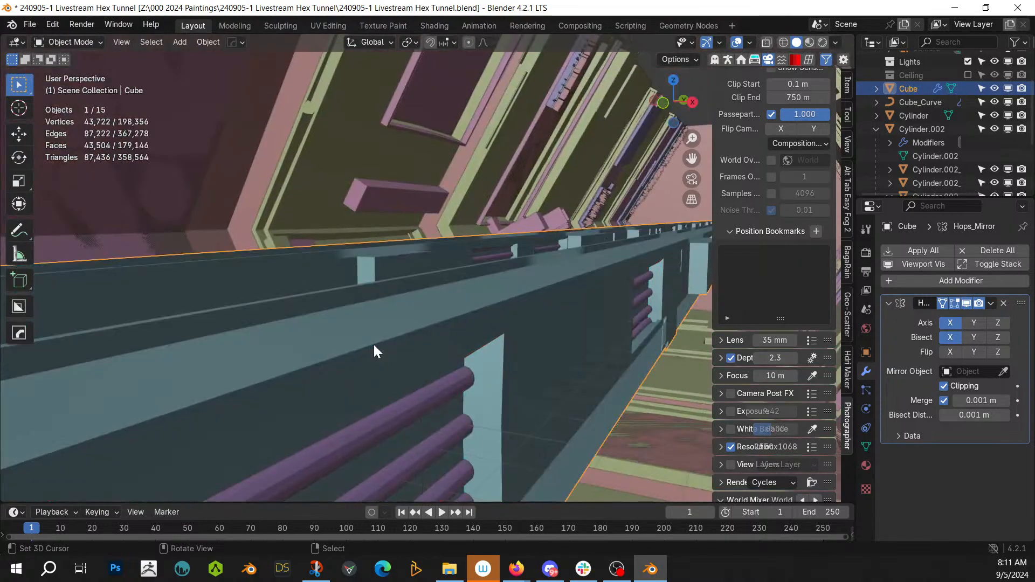
key("KP_Divide")
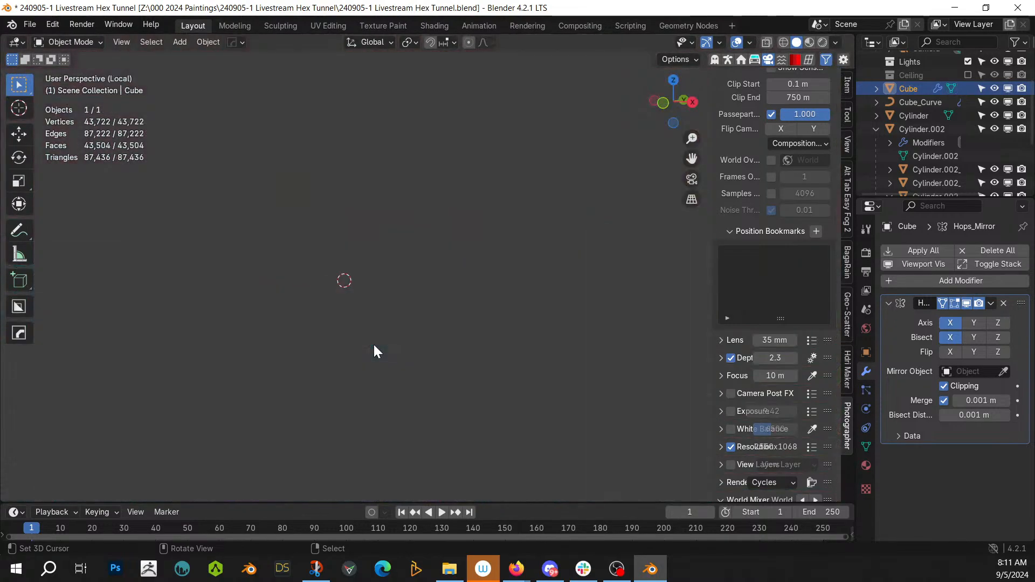
Step: Check the isolated beam through the scene camera, reopen its mesh for editing and select one top face near the camera
key("KP_0")
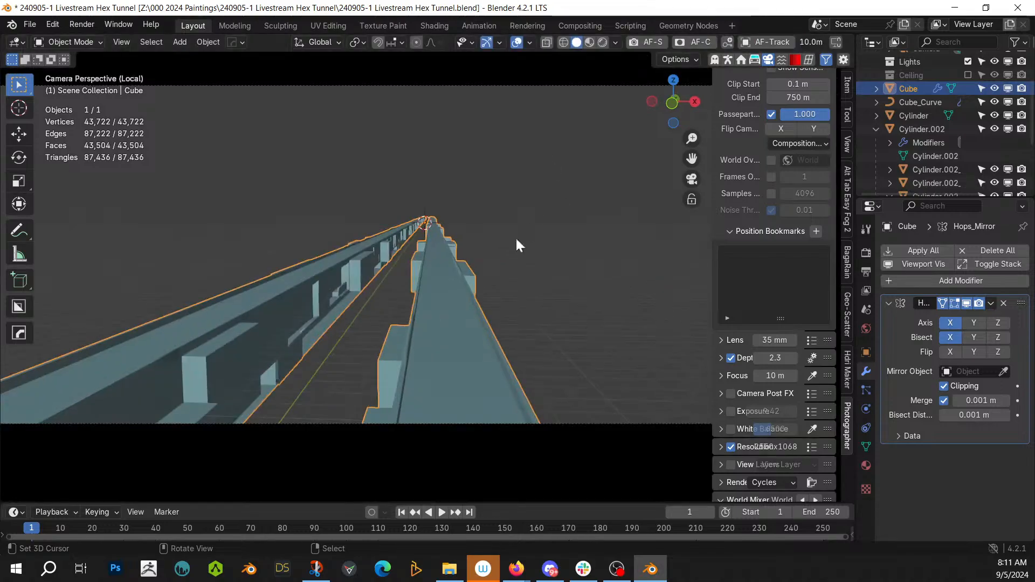
middle_click_drag(517, 241, 516, 267)
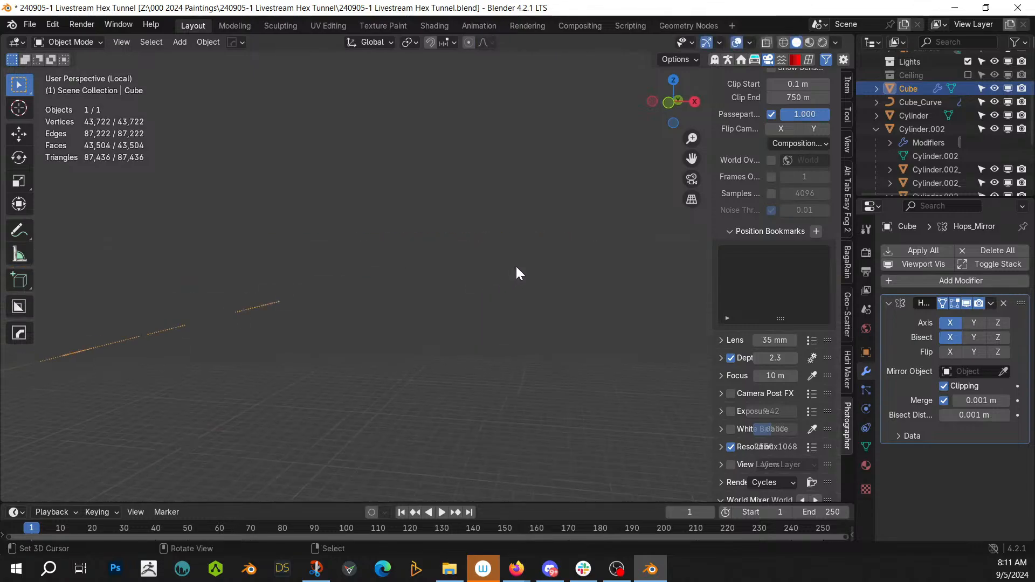
key("KP_0")
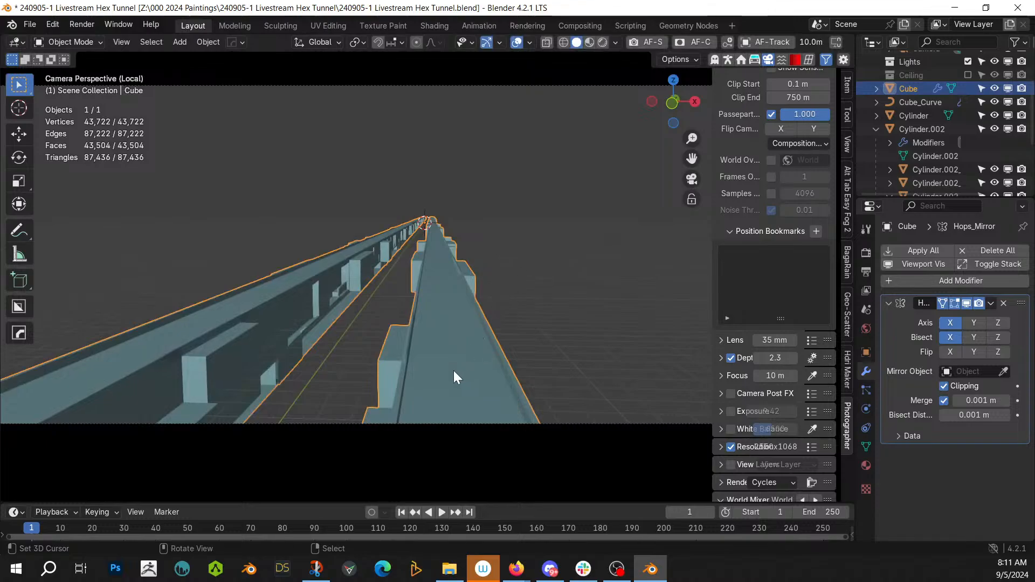
key("Tab")
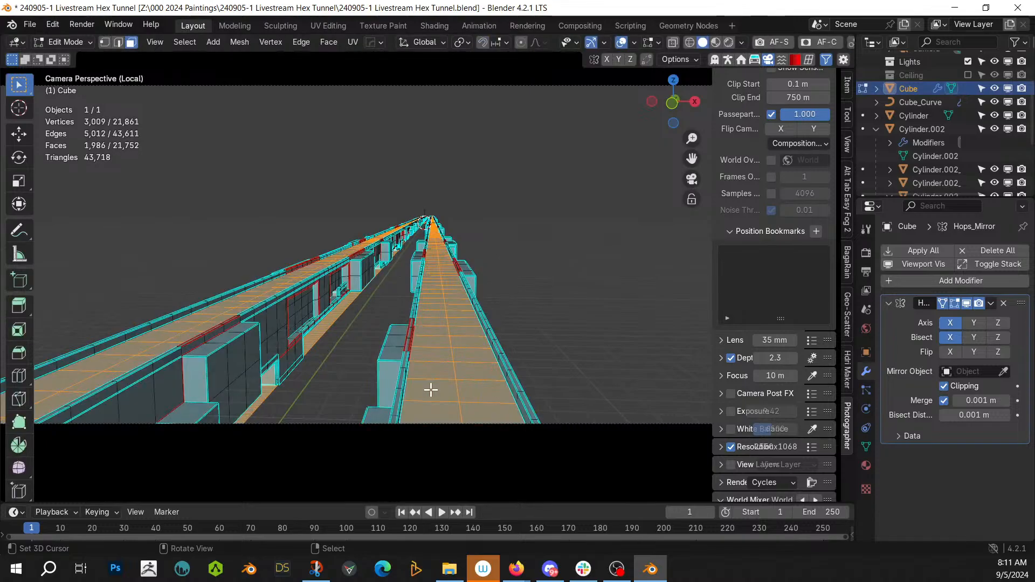
left_click(432, 390)
key("KP_Decimal")
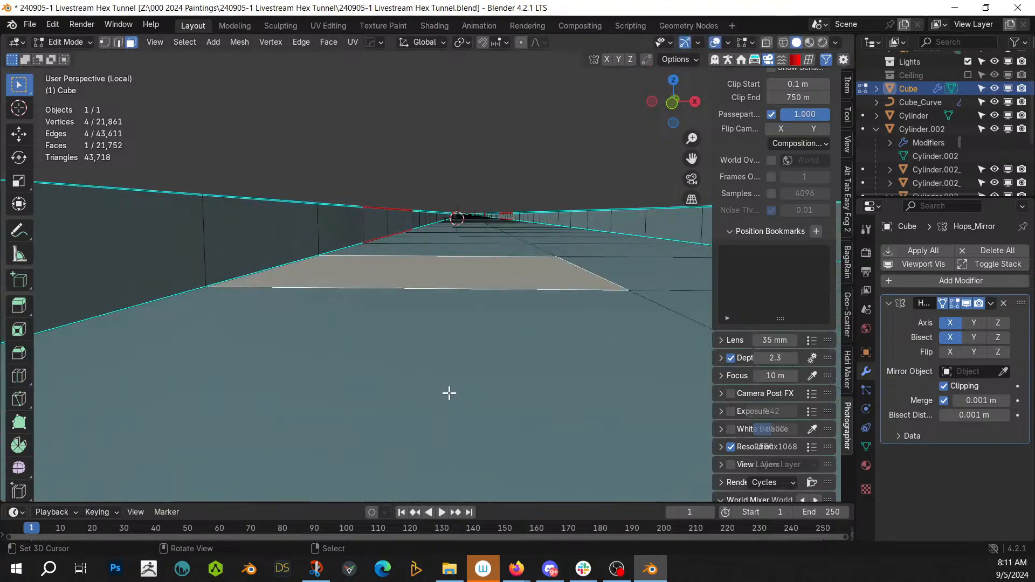
Step: Reveal all hidden geometry of the beam mesh and view it from below
scroll(351, 356, "down", 5)
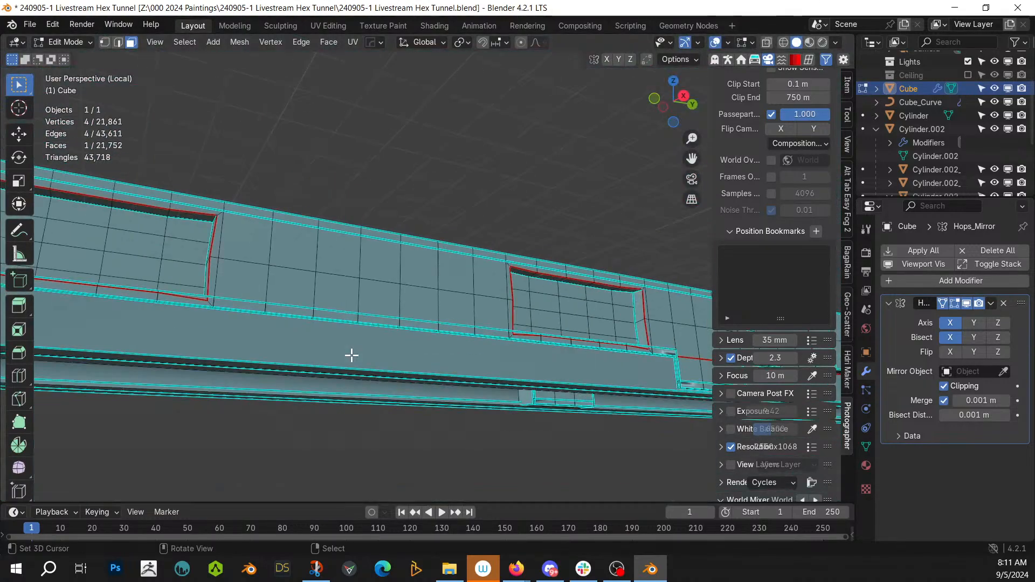
middle_click_drag(351, 354, 400, 354)
key("alt+h")
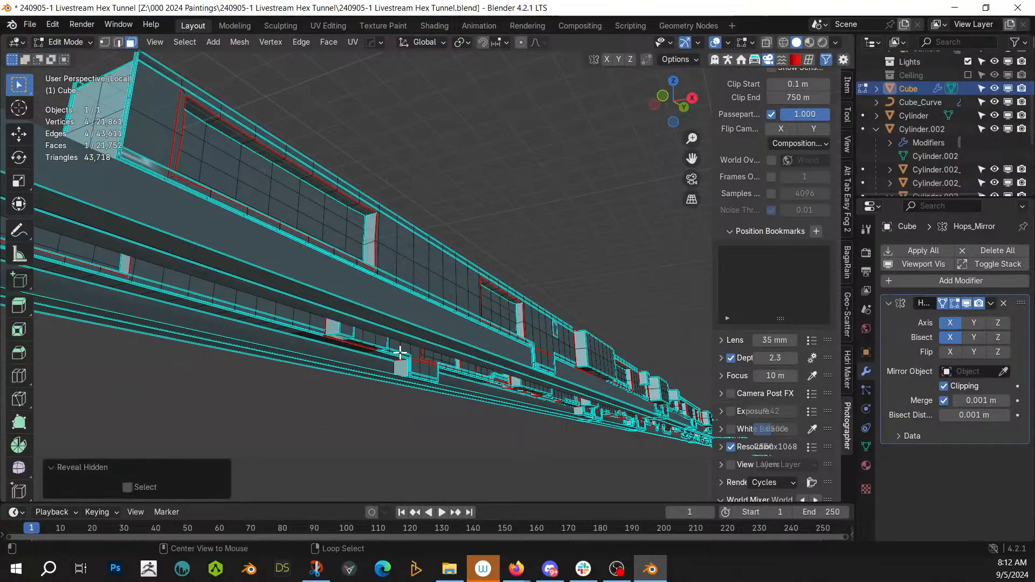
middle_click_drag(369, 346, 496, 399)
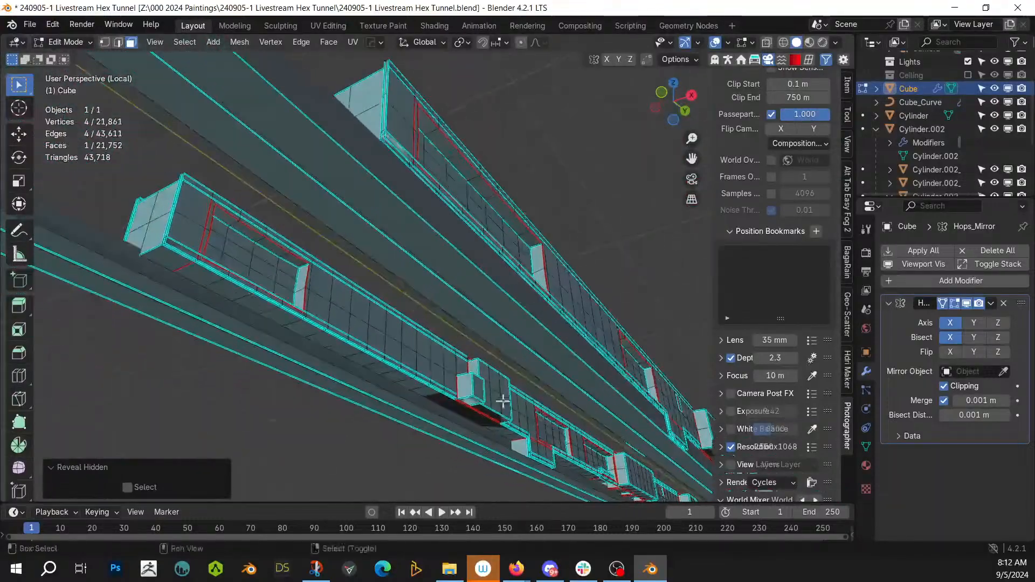
Step: Turn off the mirror modifier's Edit Mode and viewport display so only one beam shows
left_click(954, 303)
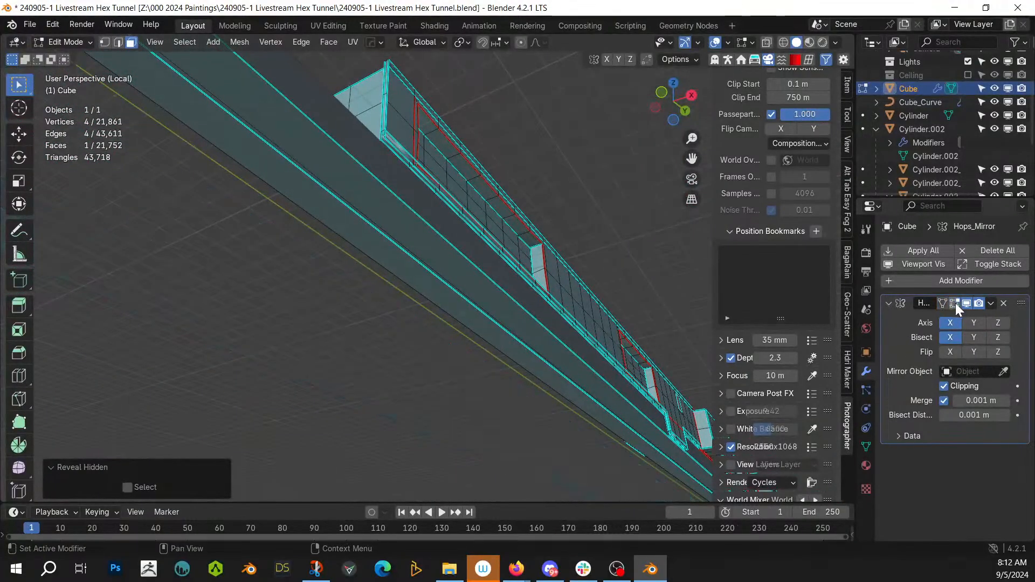
left_click(966, 303)
middle_click_drag(406, 303, 486, 333)
scroll(485, 332, "up", 3)
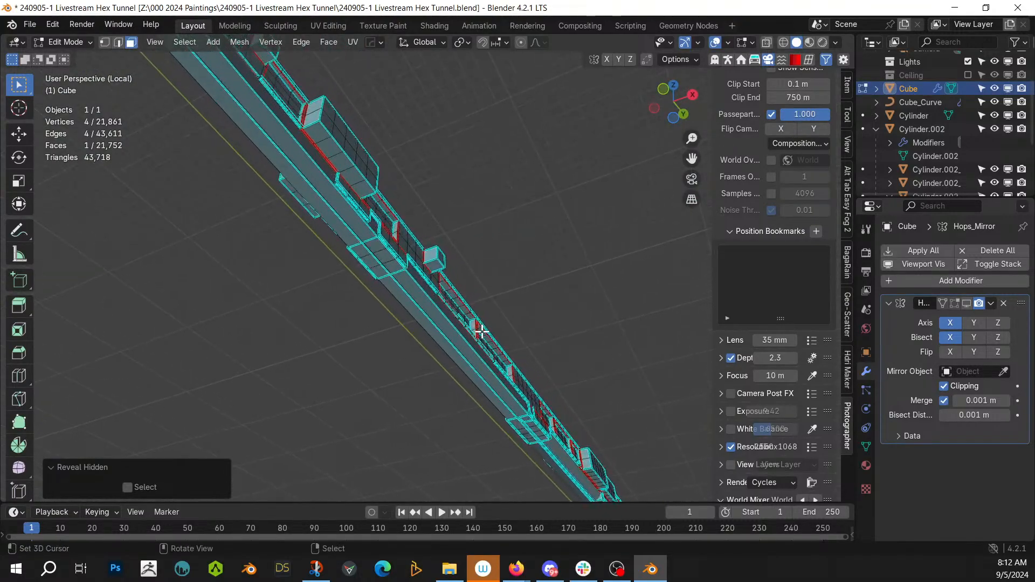
Step: Try isolating the two long faces on the beam's underside by hiding all unselected geometry, undo it and leave Edit Mode
left_click(366, 248)
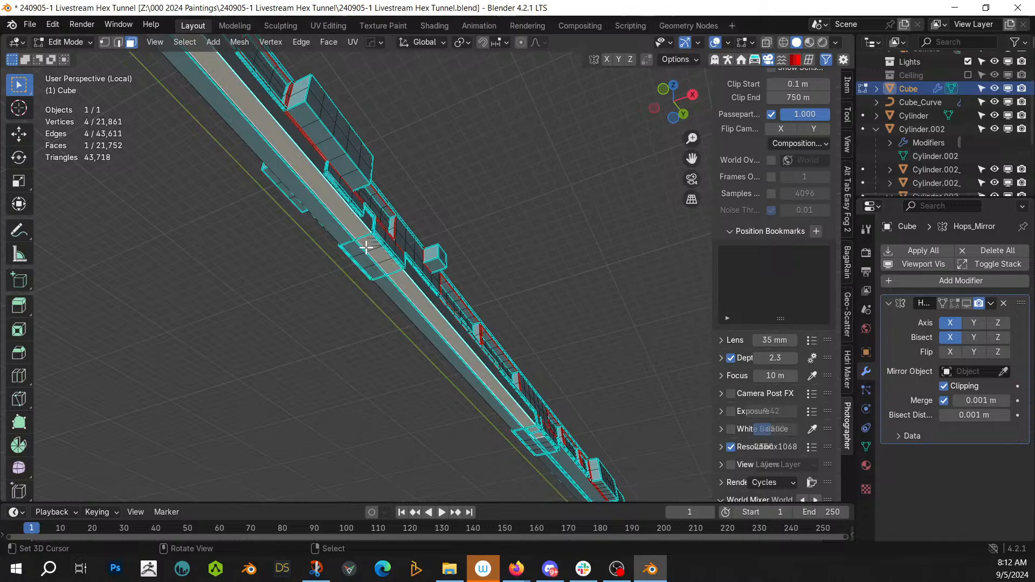
left_click(342, 234, "shift")
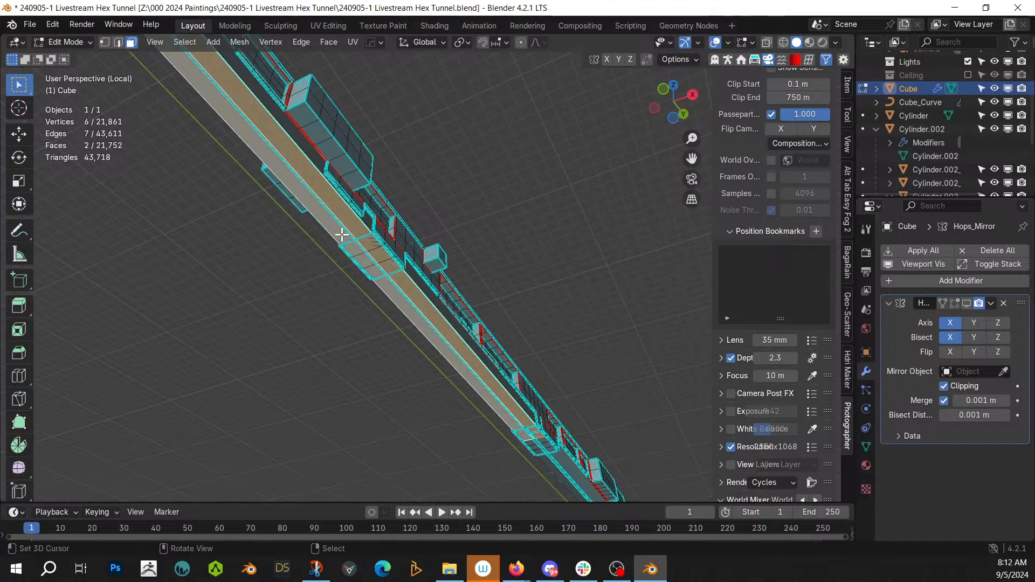
key("shift+h")
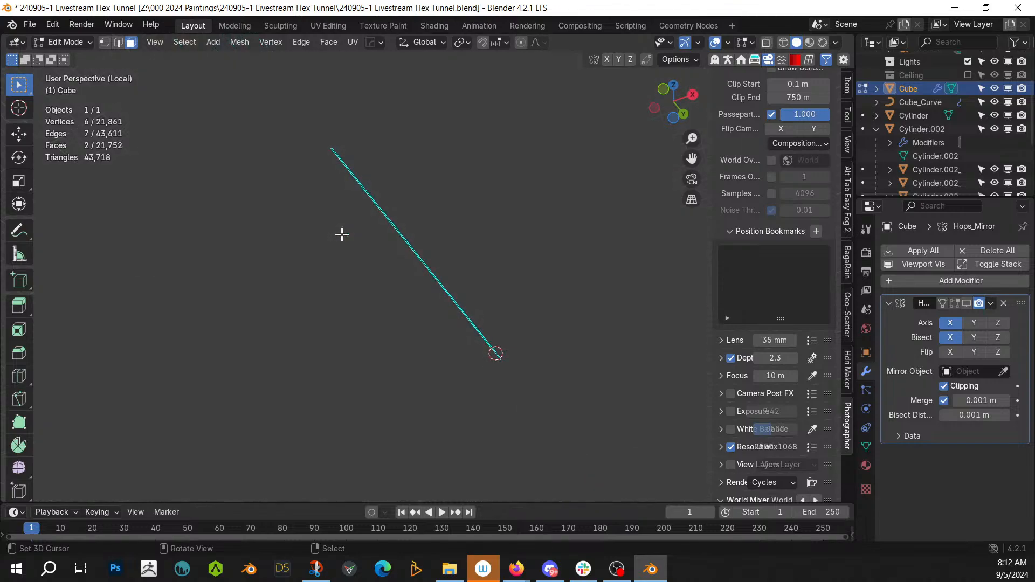
scroll(354, 225, "up", 5)
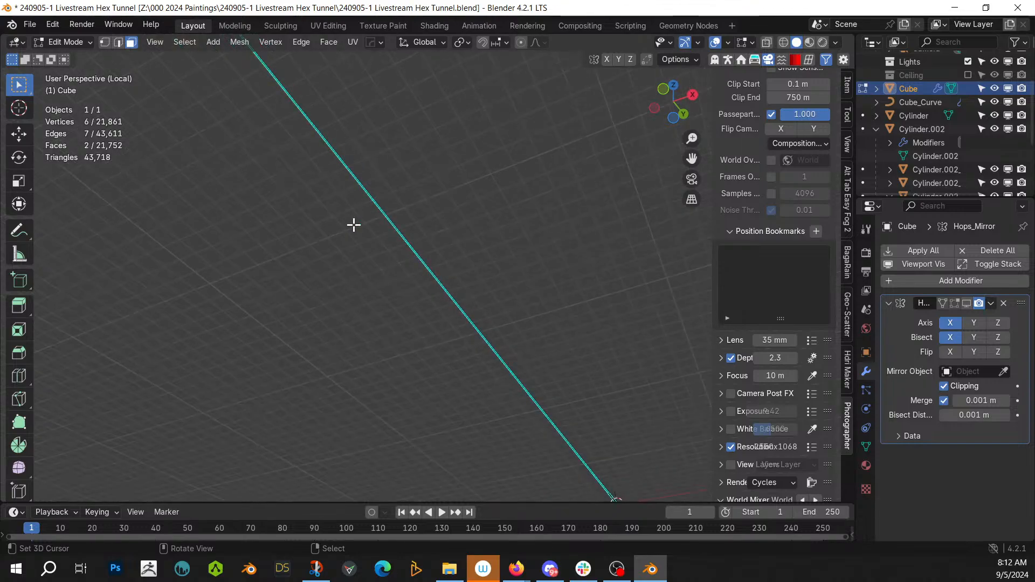
key("ctrl+z")
middle_click_drag(354, 225, 440, 280)
key("Tab")
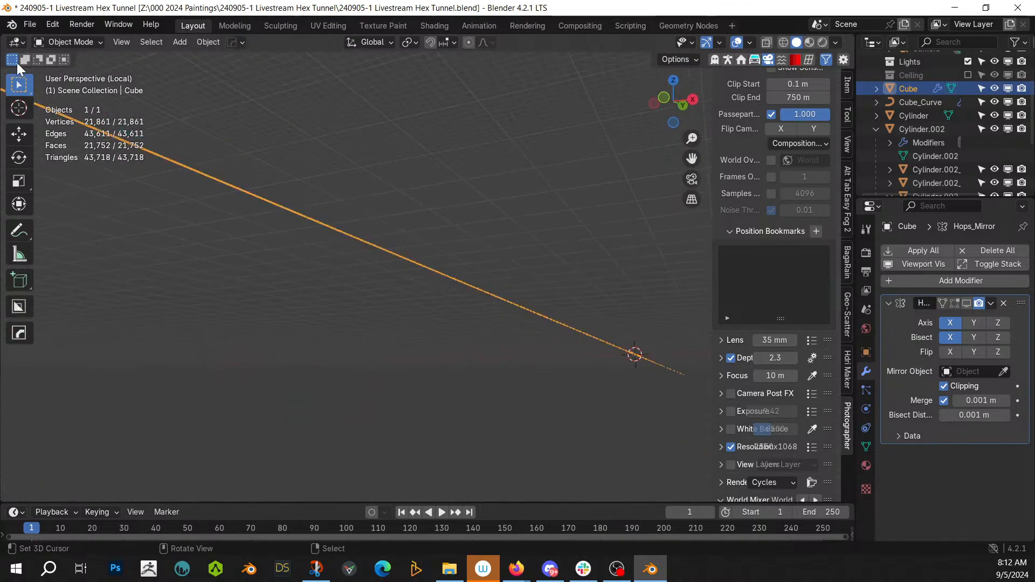
Step: Revert through the undo history to the Select entry just before Reveal Hidden
left_click(49, 24)
mouse_move(86, 65)
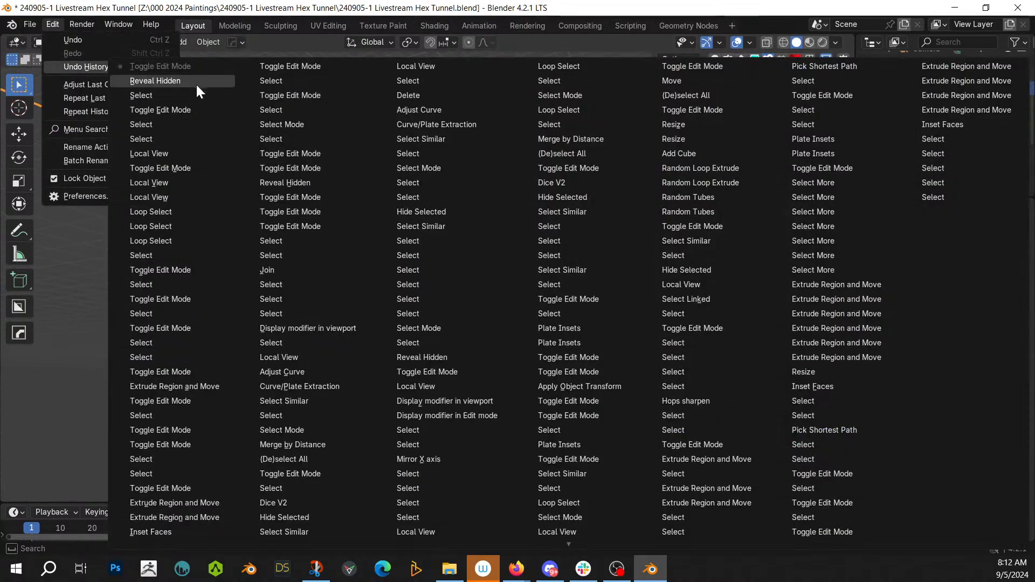
left_click(167, 97)
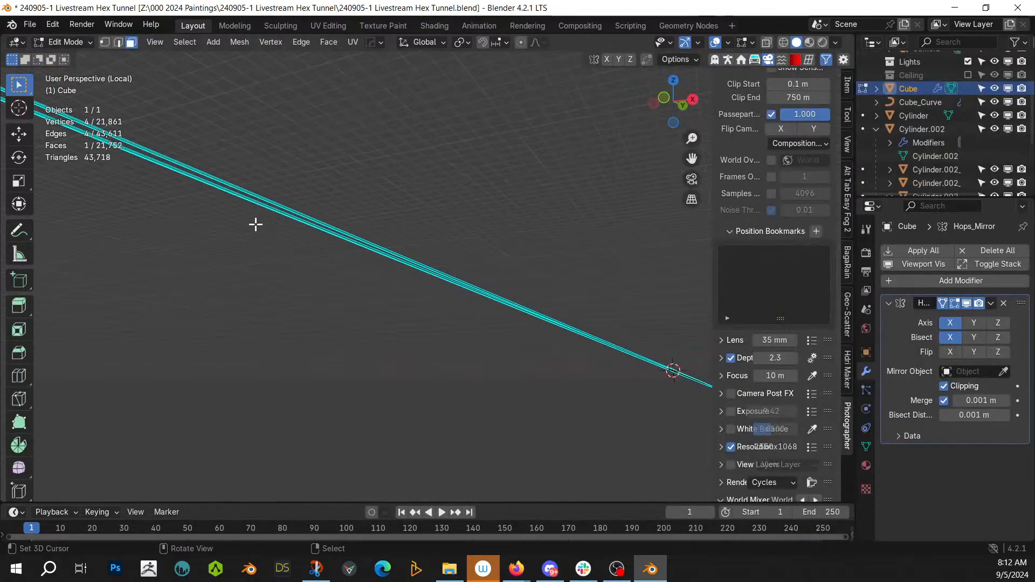
Step: Reveal the beam mesh's hidden geometry again and clear the face selection
scroll(256, 224, "up", 3)
middle_click_drag(255, 225, 291, 261)
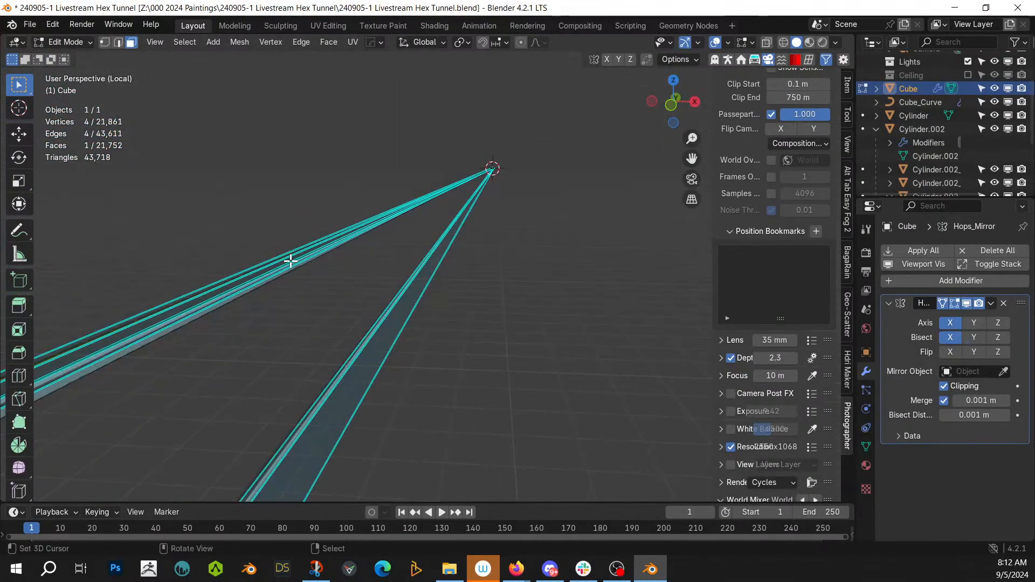
key("alt+h")
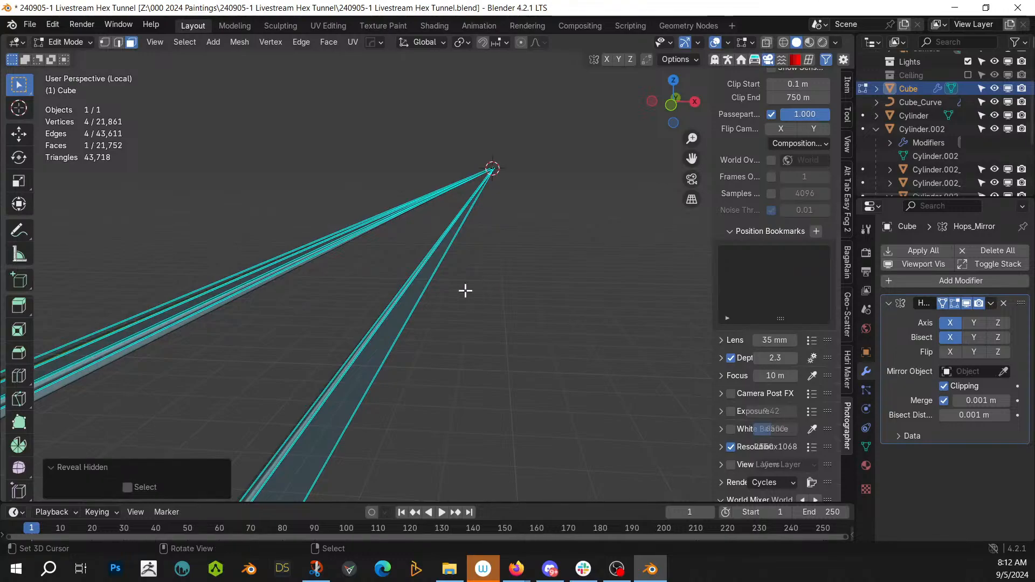
middle_click_drag(465, 291, 390, 347)
key("alt+a")
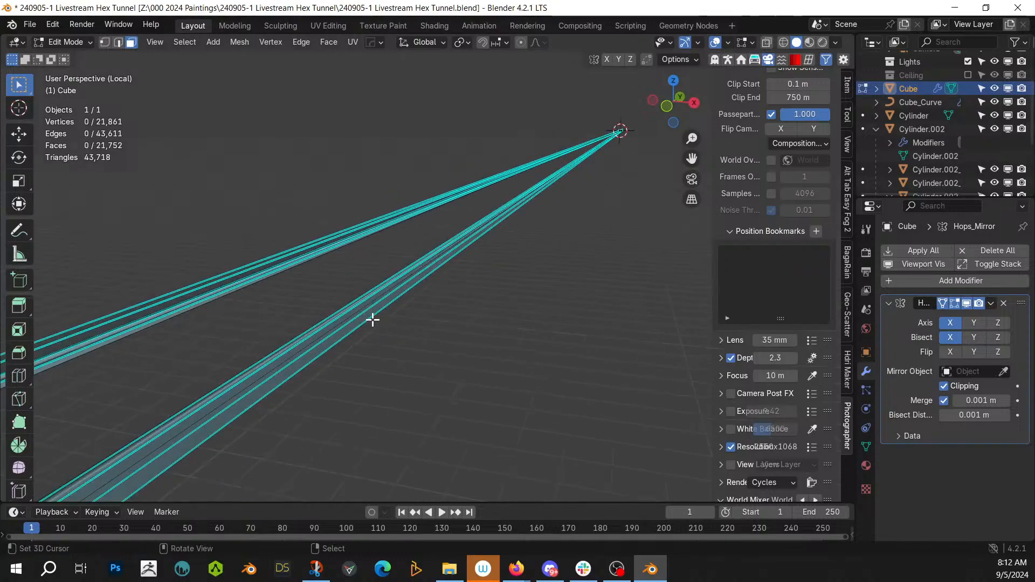
Step: Disable the mirror modifier's display in Edit Mode and the viewport, and return to the full scene in Object Mode
left_click(950, 301)
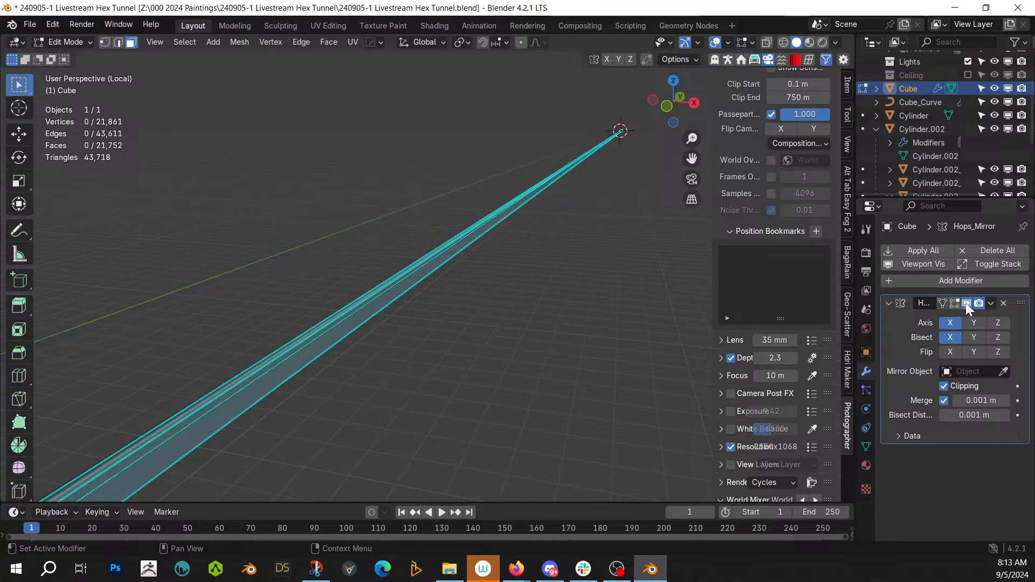
key("Tab")
key("KP_Divide")
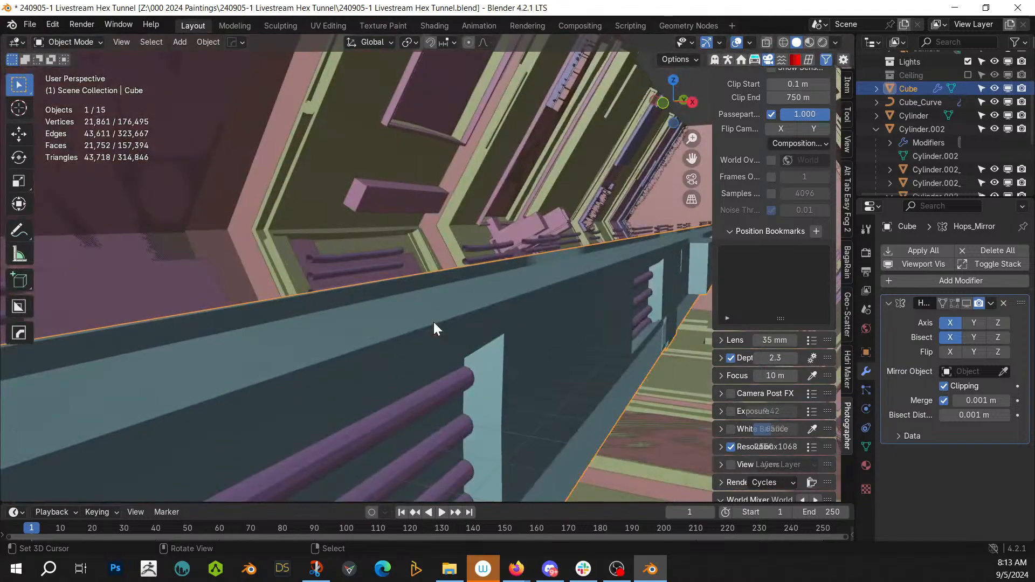
Step: Fly through the hex tunnel to examine the single beam's sides and top at close range
middle_click_drag(433, 322, 523, 295)
middle_click_drag(351, 337, 643, 325)
scroll(486, 286, "up", 3)
key("shift+grave")
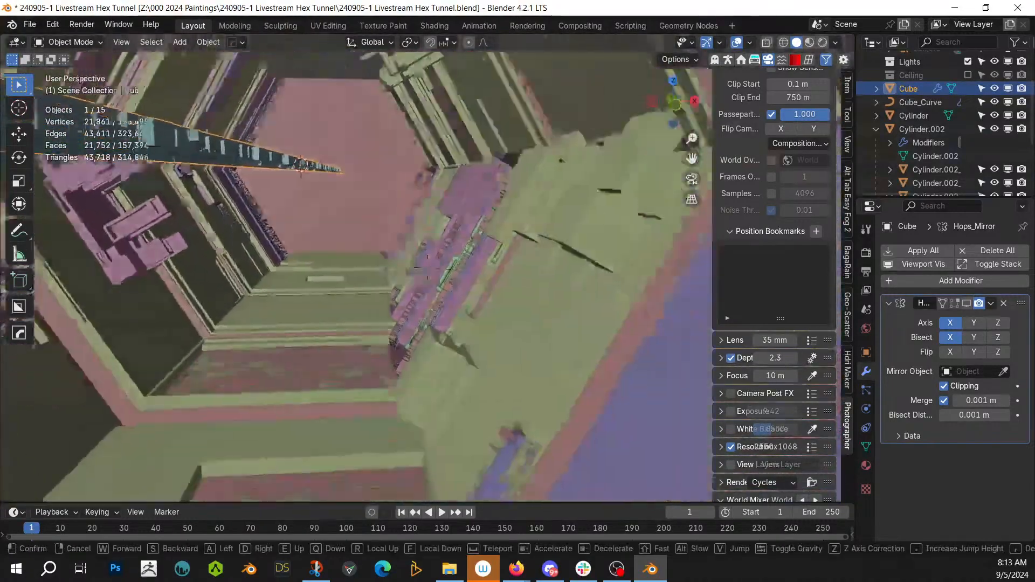
key("w")
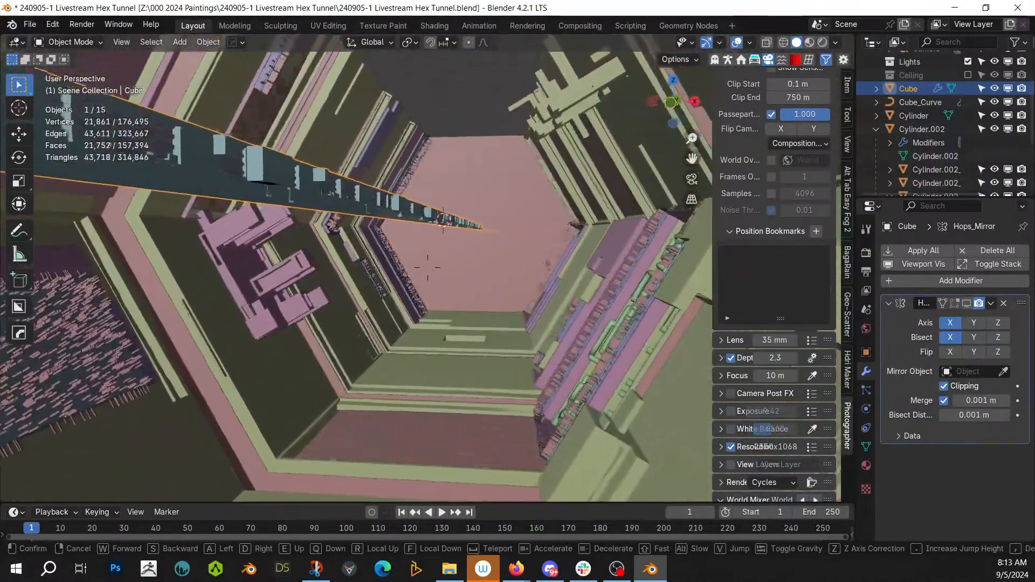
key("a")
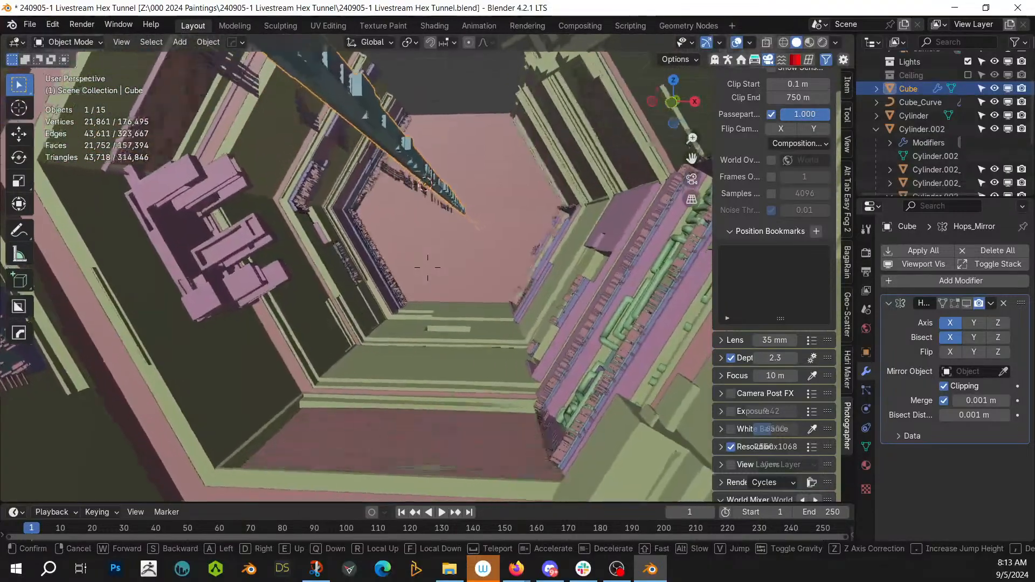
key("w")
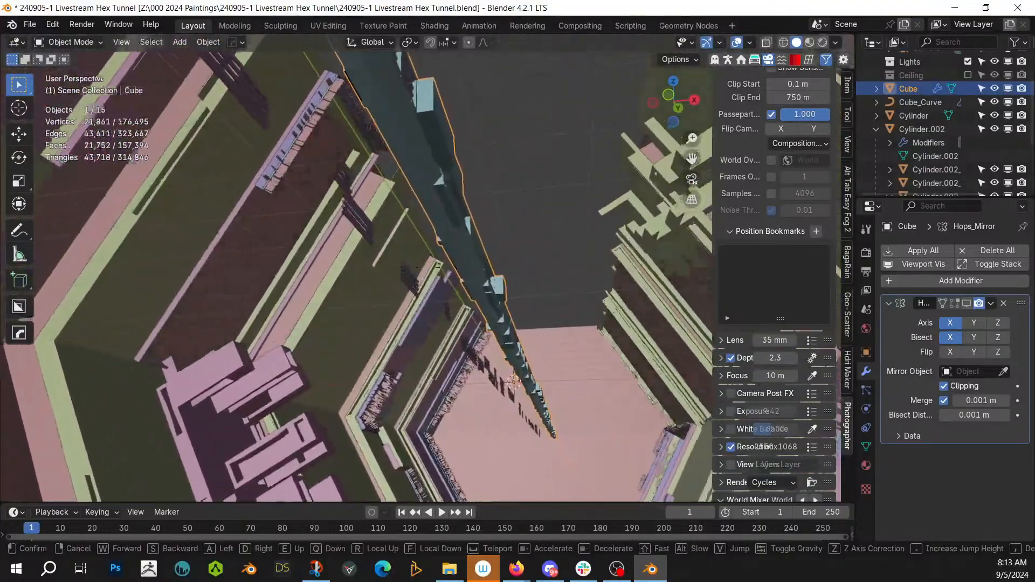
key("a")
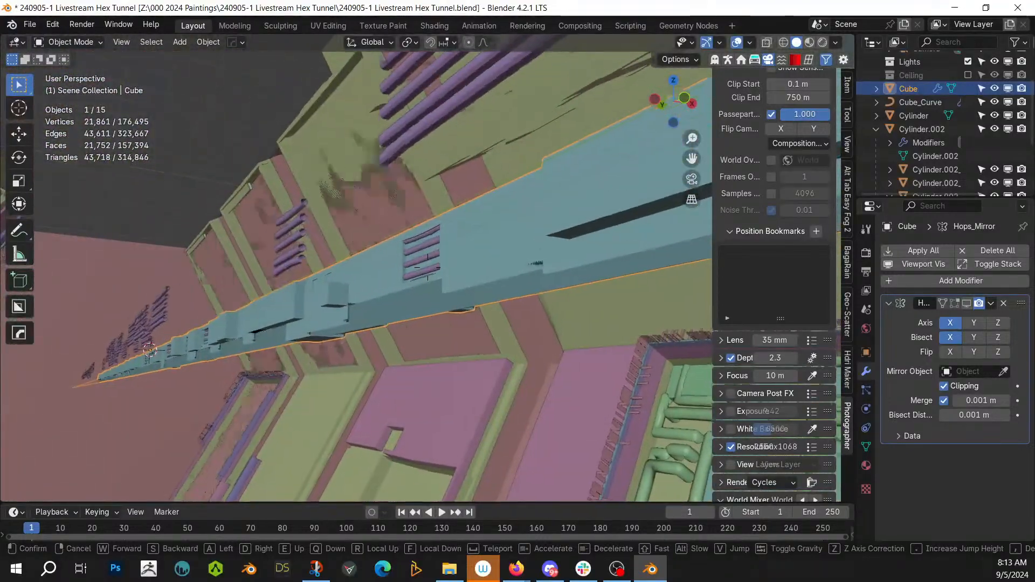
key("q")
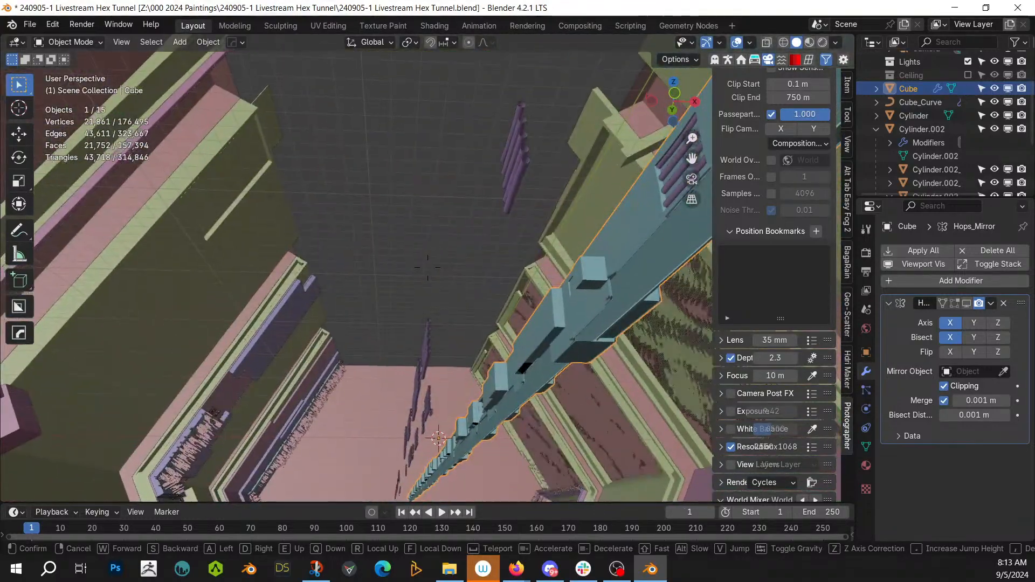
left_click(642, 322)
middle_click_drag(643, 323, 546, 410)
Step: Select the beam, open its mesh for editing and pick a single face on its top surface
right_click(278, 389)
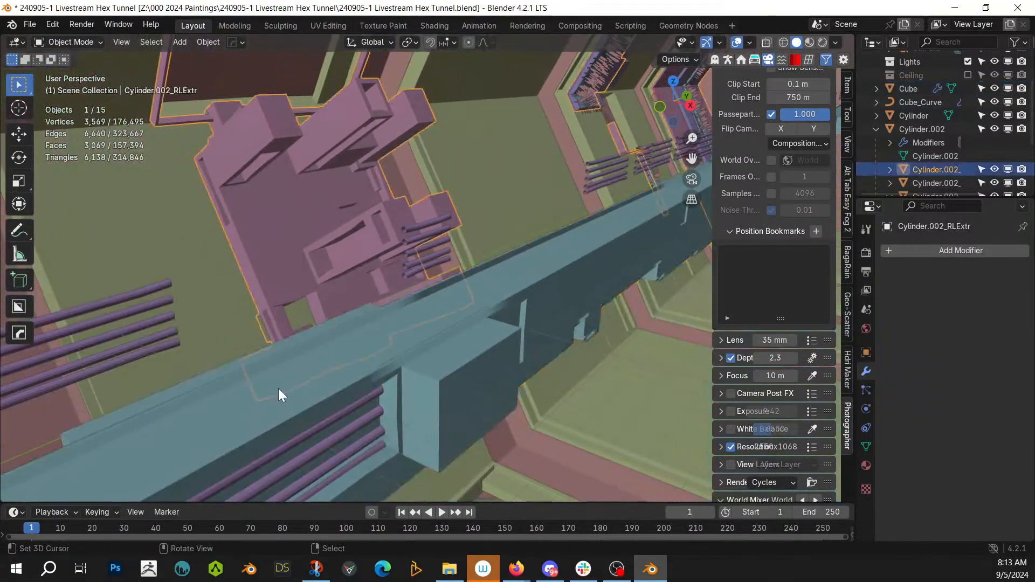
right_click(211, 422)
key("Tab")
right_click(215, 421)
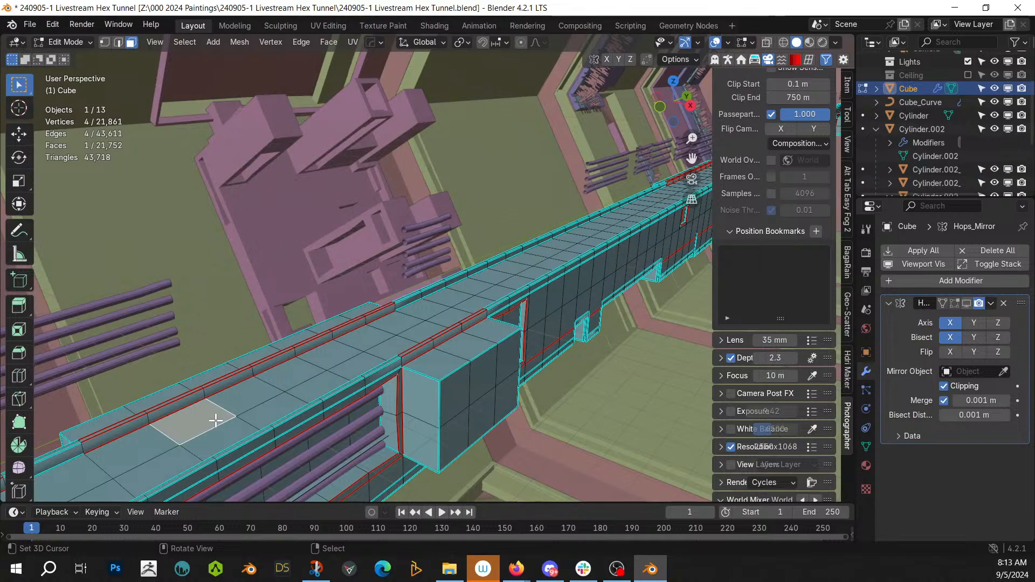
Step: Select all faces coplanar with the picked top face, trying a threshold of 0.01 and settling on 0.001
key("shift+g")
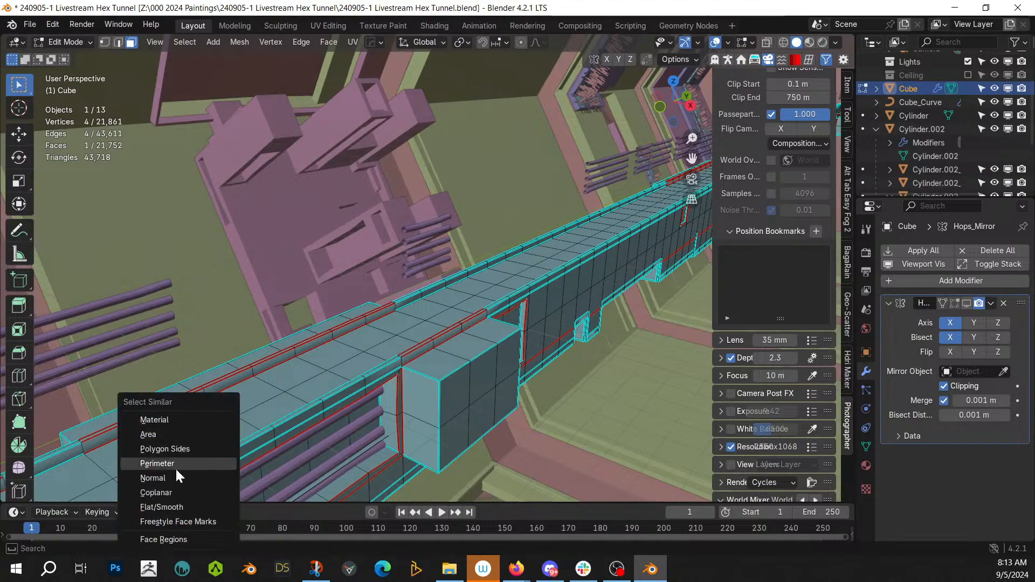
left_click(179, 492)
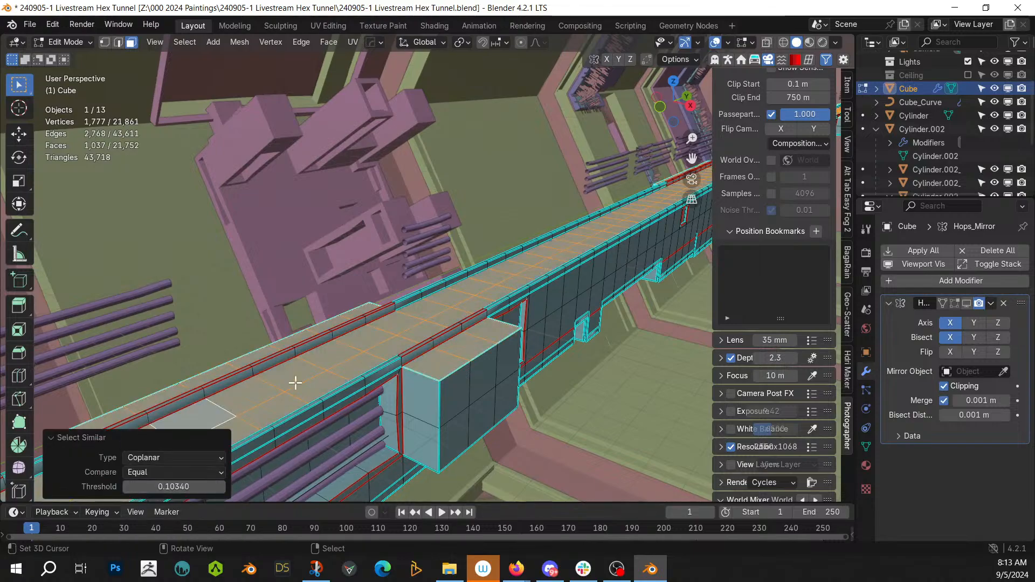
left_click(194, 487)
type(".0")
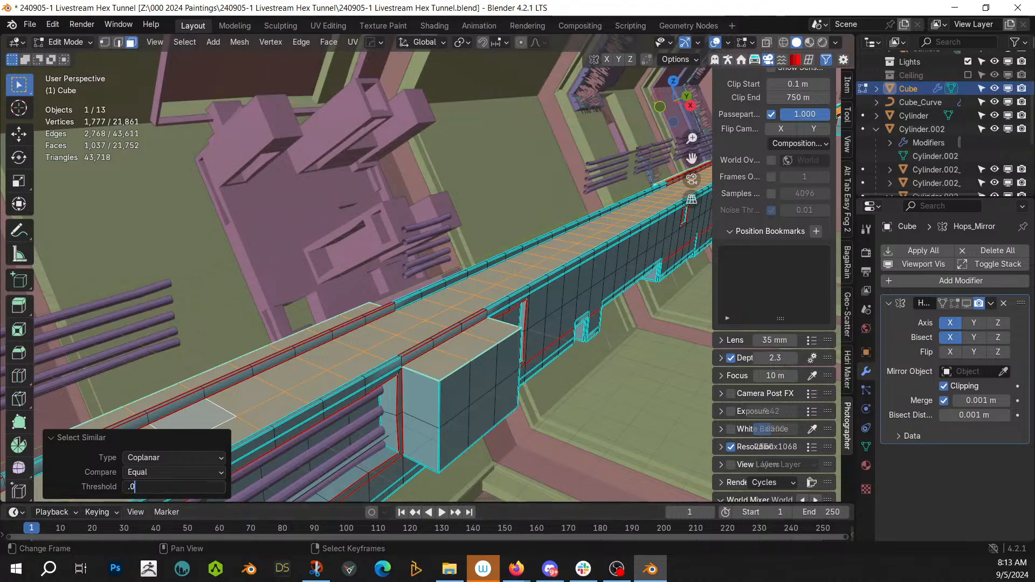
type("1")
key("Return")
left_click(186, 486)
type(".001")
key("Return")
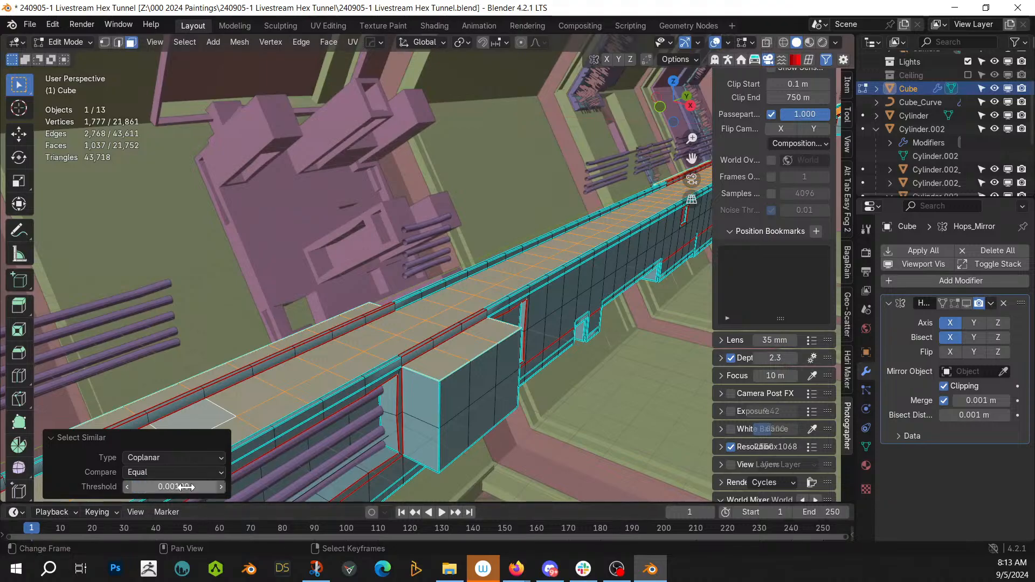
Step: Repeat the coplanar selection from a different top face beside the recessed pipes
left_click(301, 384)
key("shift+g")
left_click(300, 383)
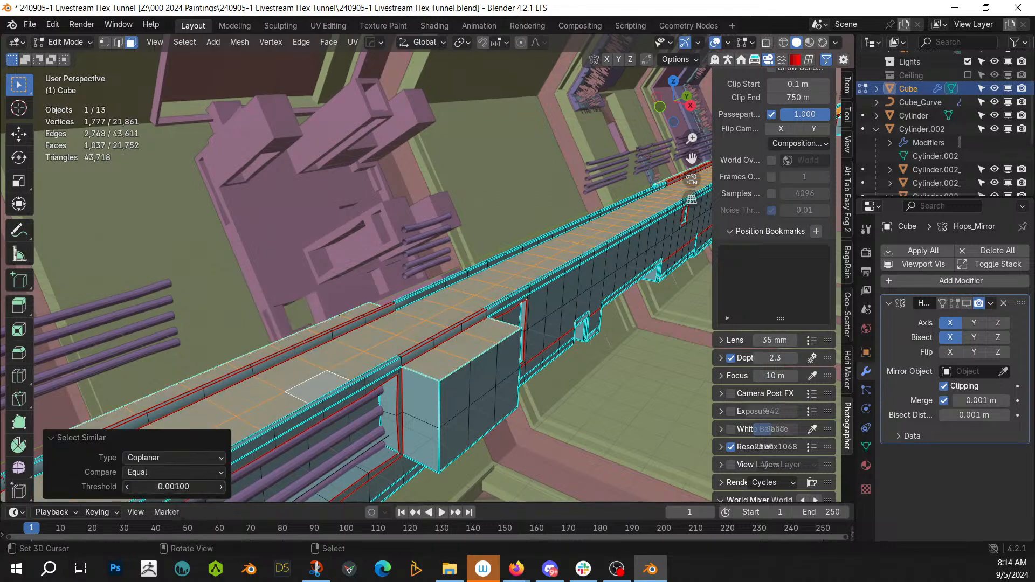
Step: Pick a different face on the beam's top and select all faces coplanar with it at a threshold of 0
left_click(293, 381)
middle_click_drag(291, 372, 345, 424)
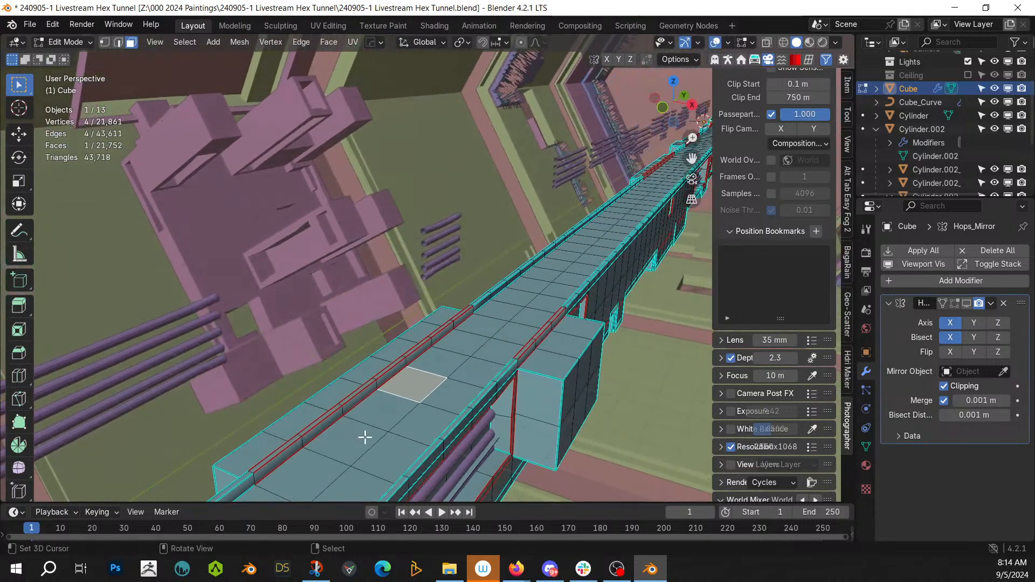
key("shift+g")
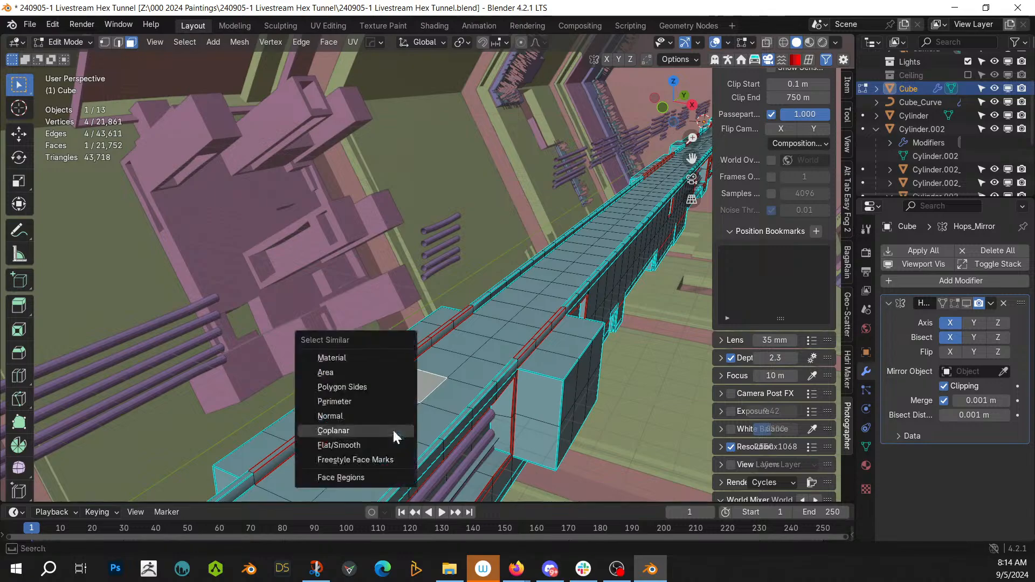
left_click(394, 432)
middle_click_drag(393, 430, 416, 377)
key("KP_0")
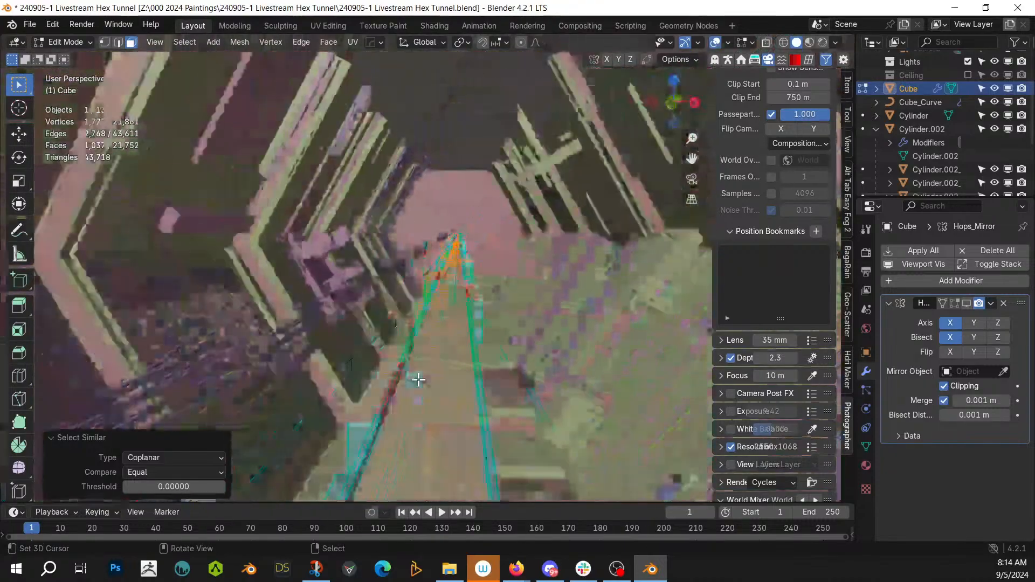
Step: Turn the mirrored half of the beam back on and generate Random Panels on the selected top faces with the Square solver
left_click(955, 303)
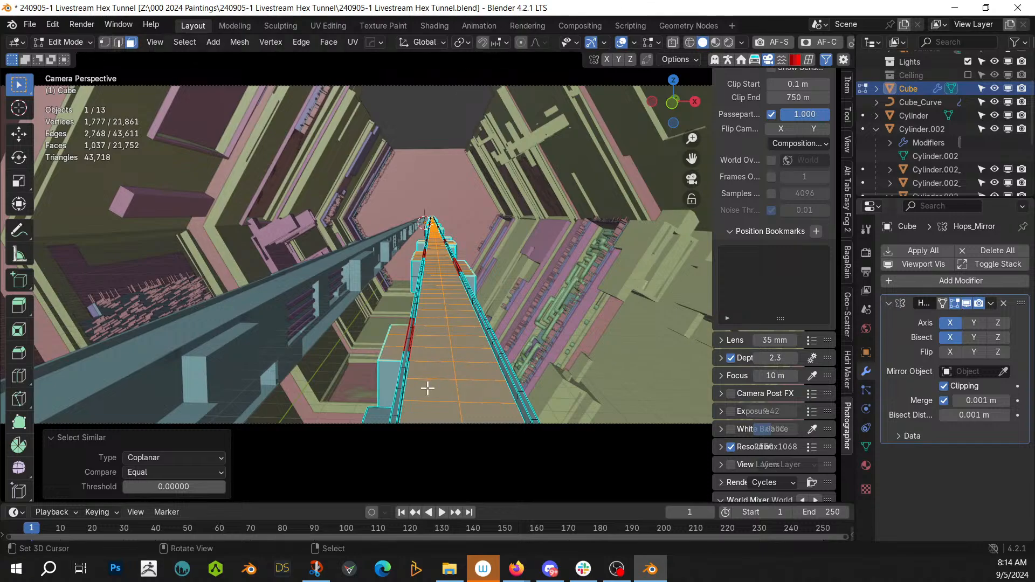
key("Tab")
key("shift+alt+f")
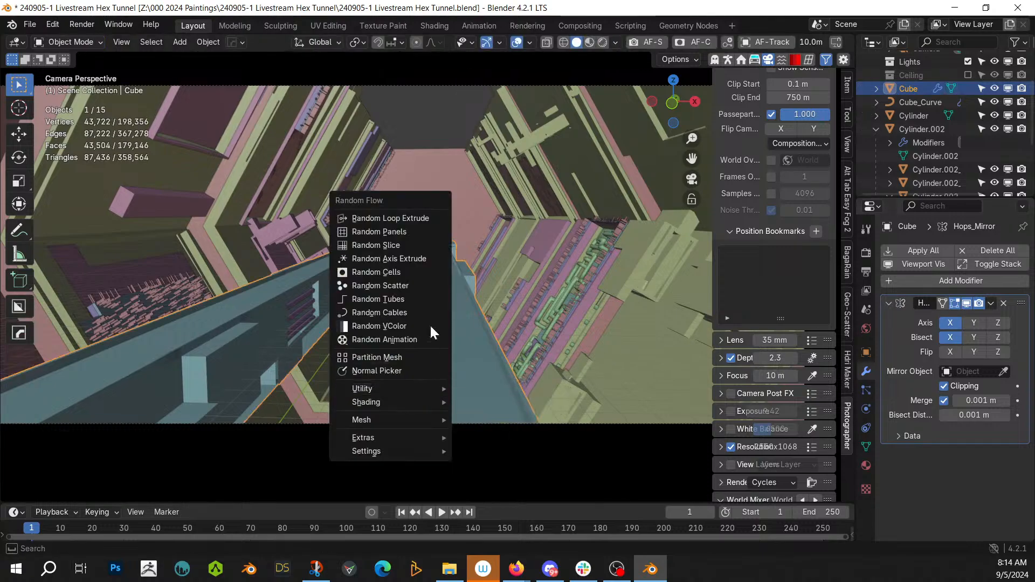
left_click(411, 231)
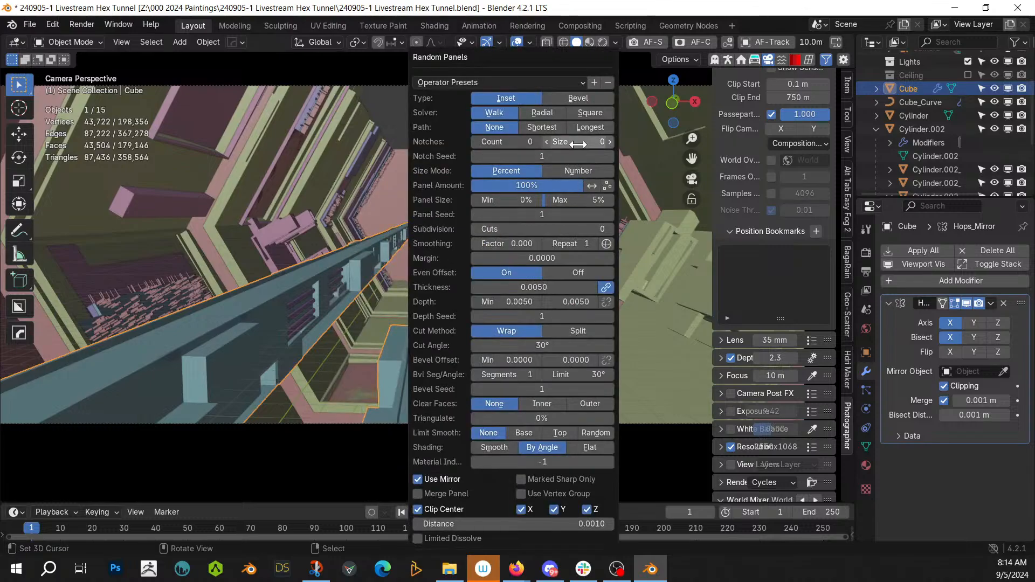
left_click(587, 112)
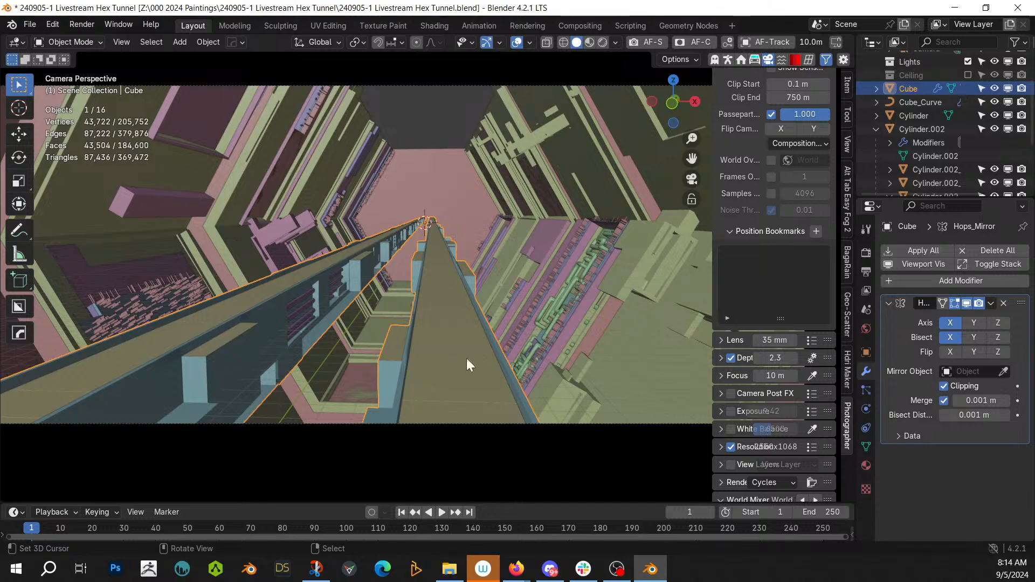
Step: Try the Radial solver for the random panels, settling on Walk
scroll(468, 360, "up", 3)
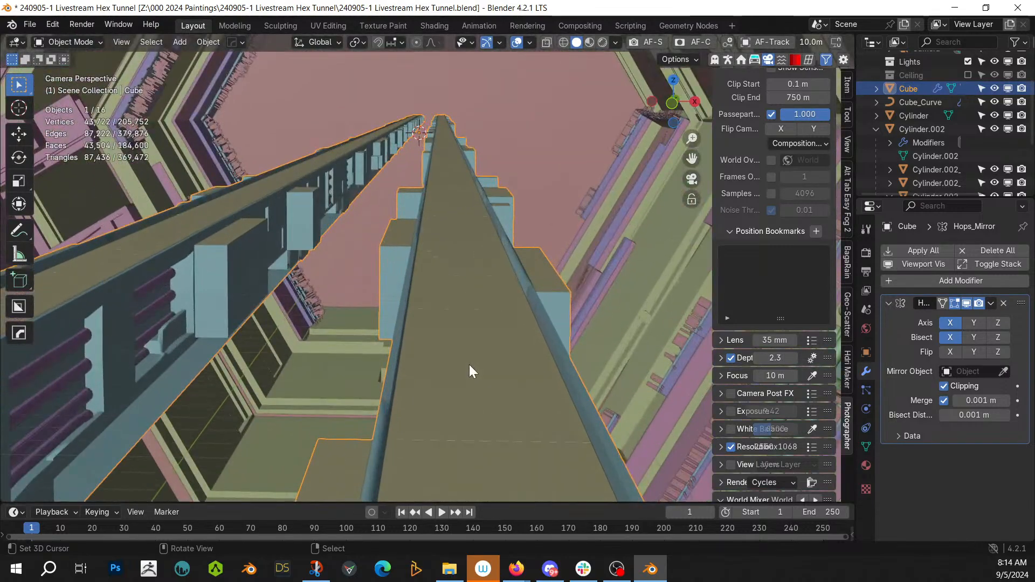
key("F9")
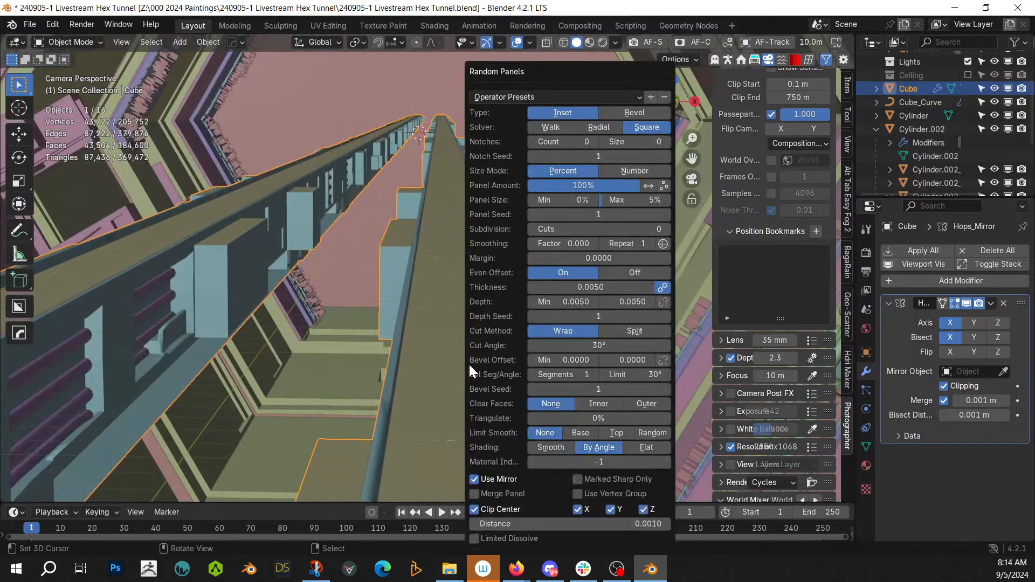
left_click(594, 128)
left_click(549, 128)
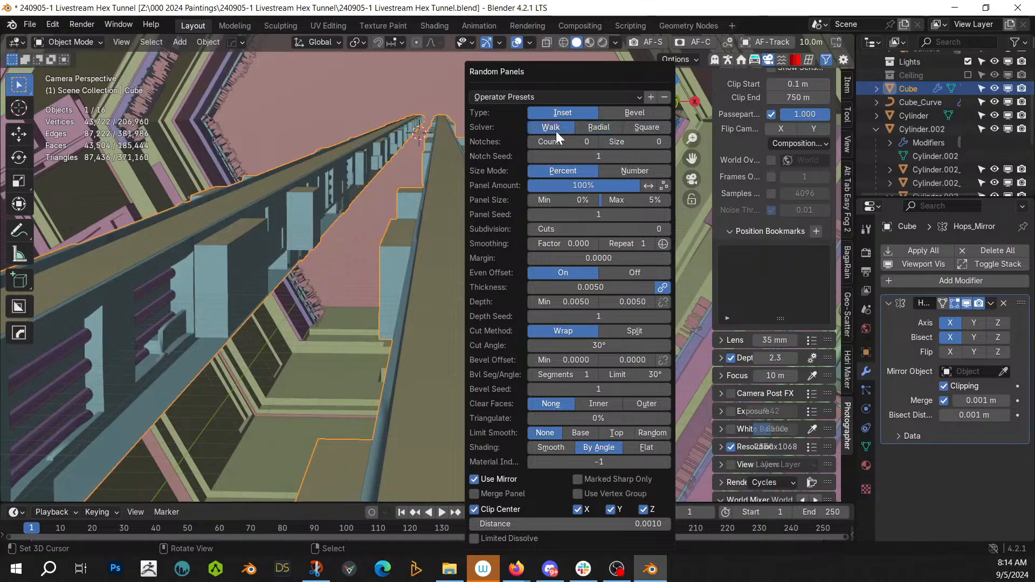
Step: Set the panels' notch count and notch size to 1 and the subdivision cuts to 1
middle_click_drag(414, 261, 303, 455)
scroll(403, 403, "up", 6)
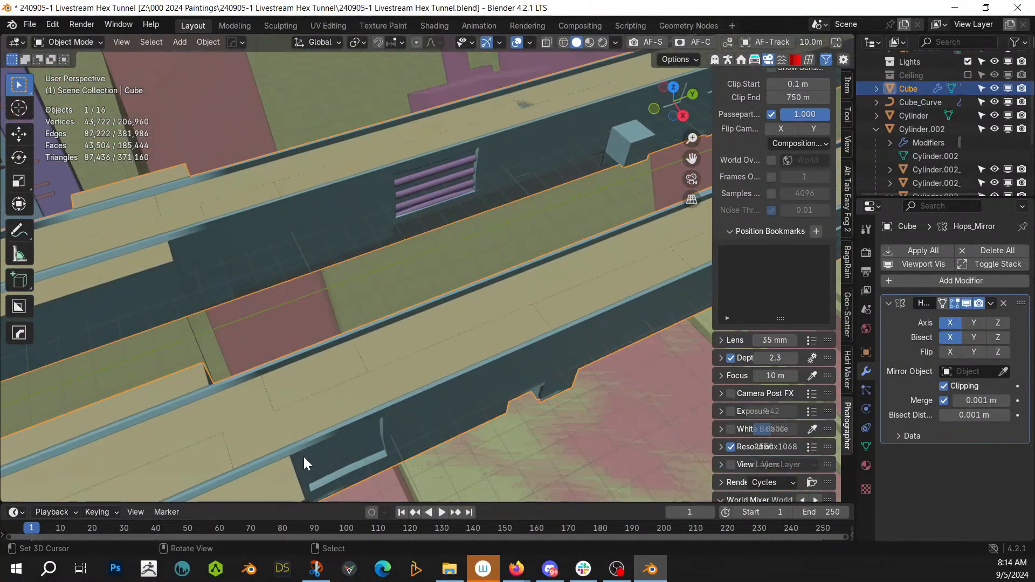
scroll(303, 457, "up", 2)
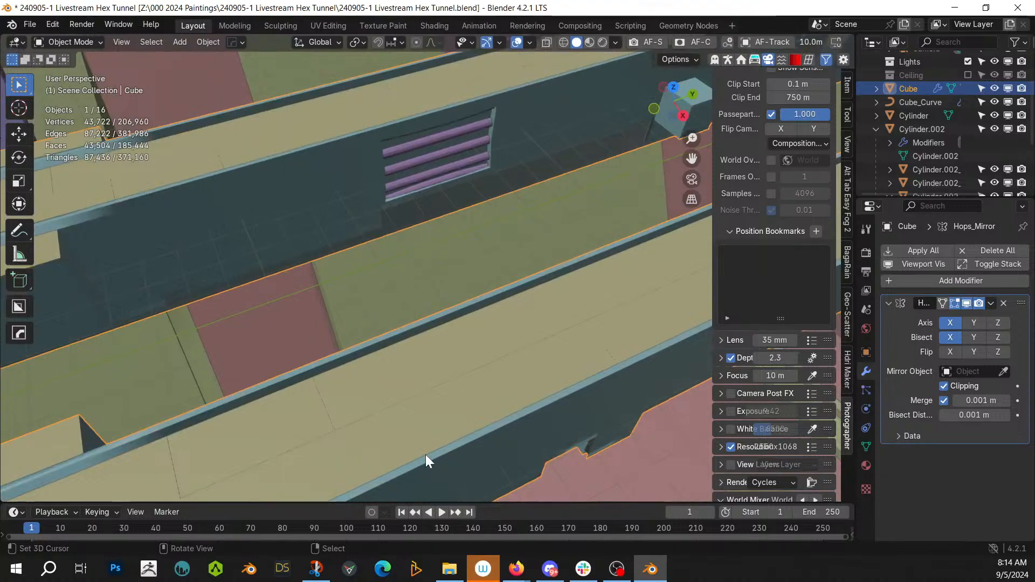
key("F9")
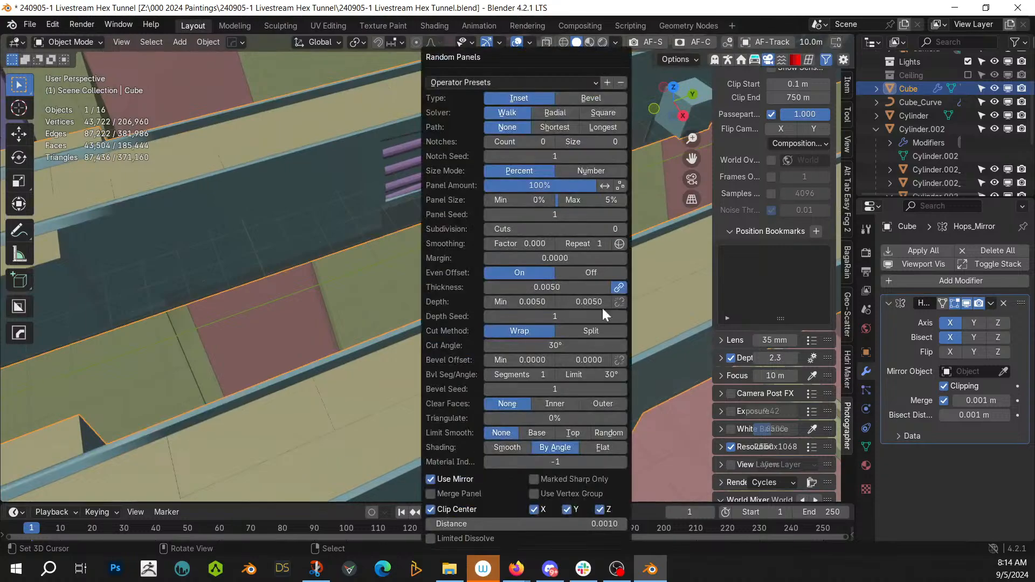
left_click(550, 143)
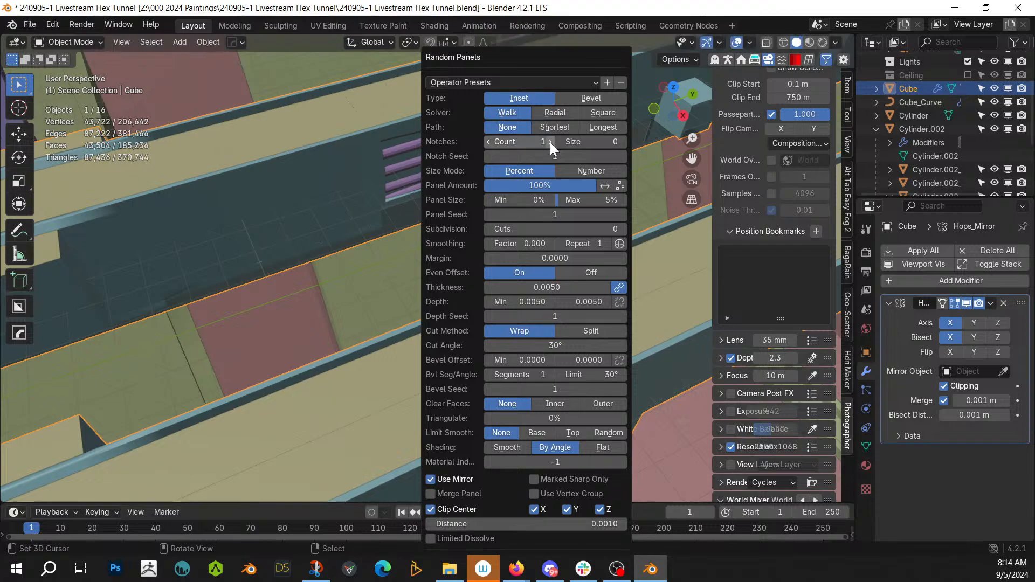
left_click(621, 141)
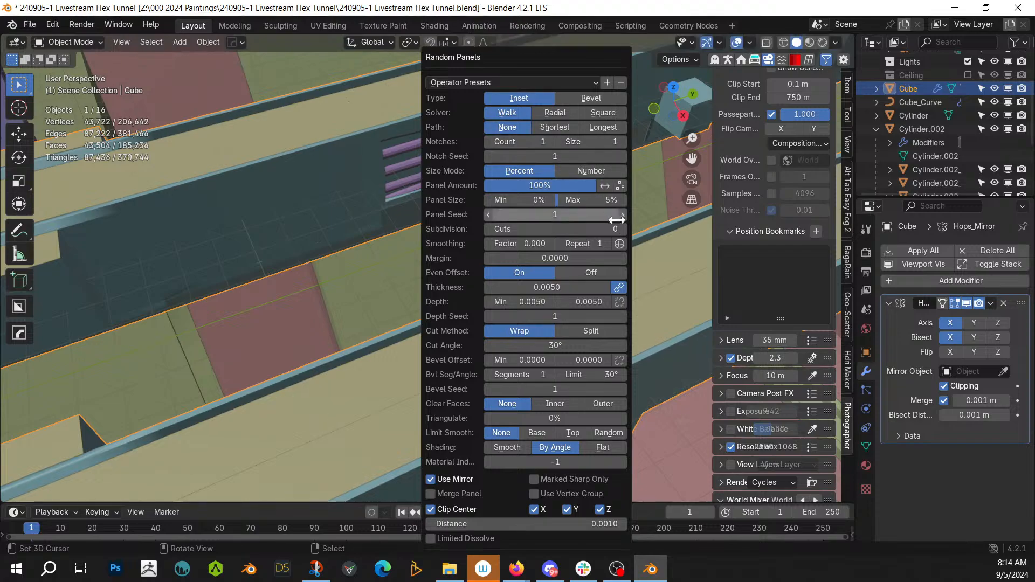
left_click(622, 229)
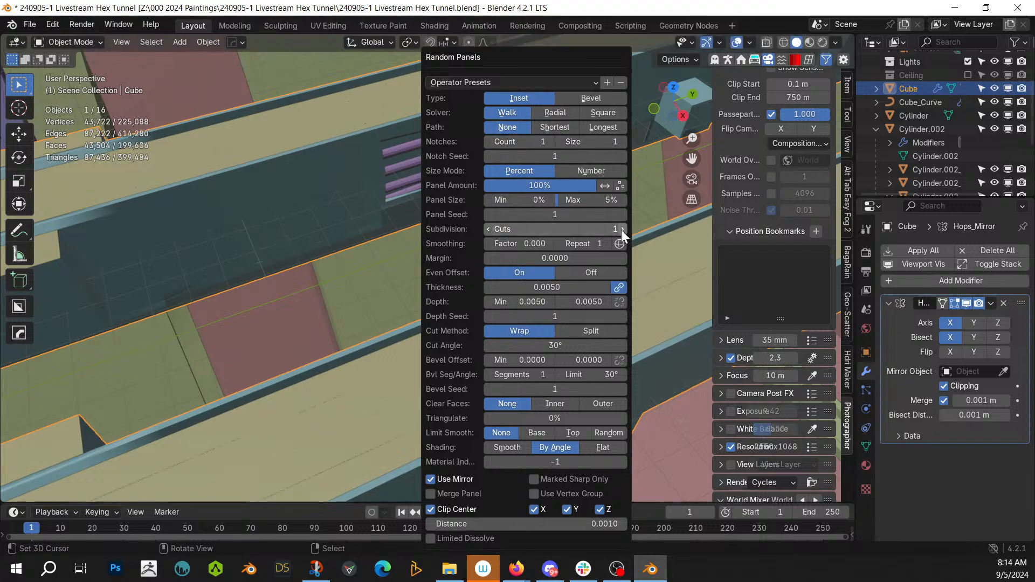
Step: Widen the panels' inset thickness, trying 0.64 and settling on 0.5
scroll(109, 384, "down", 2)
scroll(132, 374, "up", 3)
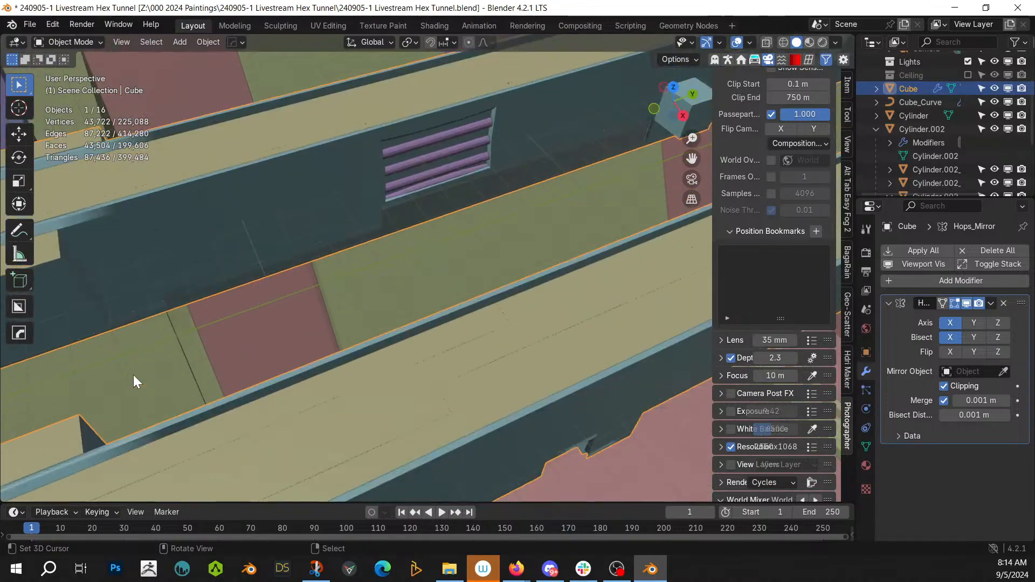
middle_click_drag(133, 374, 186, 345)
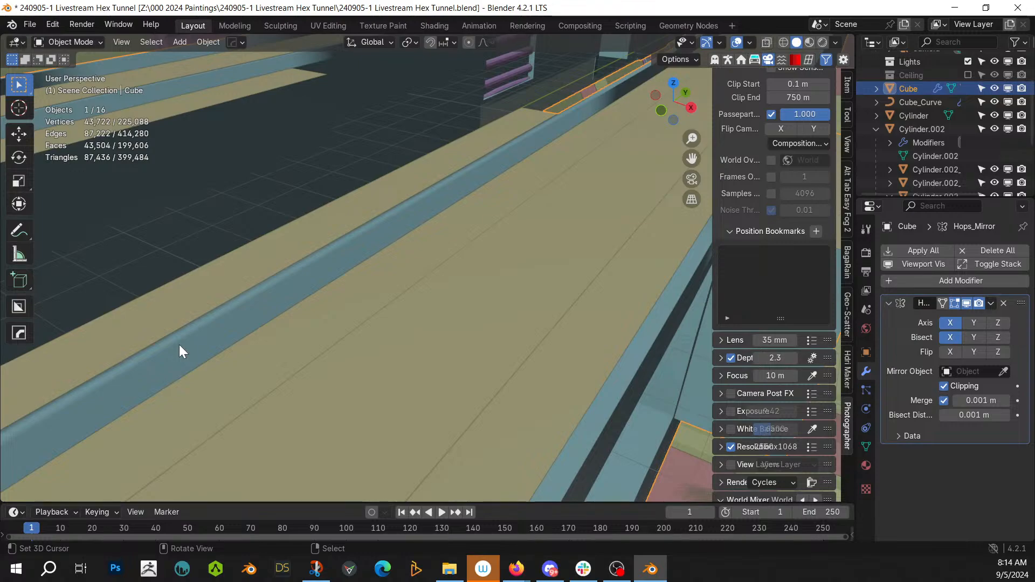
key("F9")
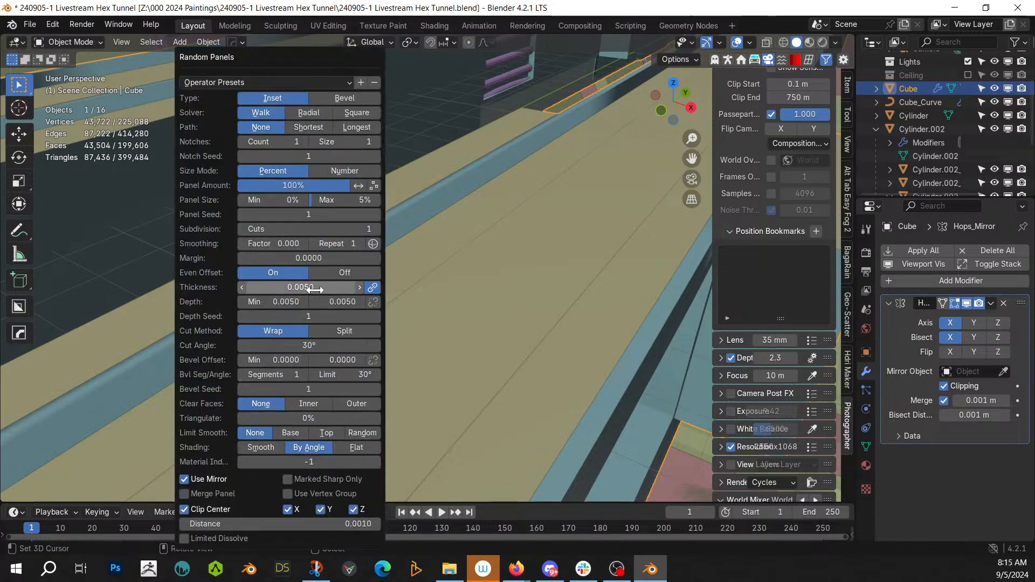
left_click_drag(308, 288, 350, 288)
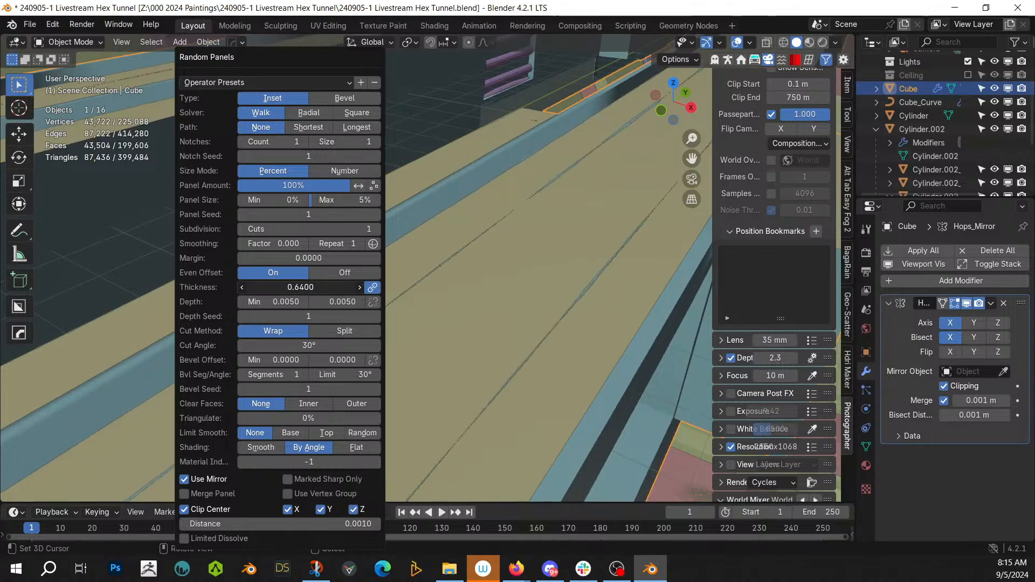
left_click_drag(297, 289, 297, 289)
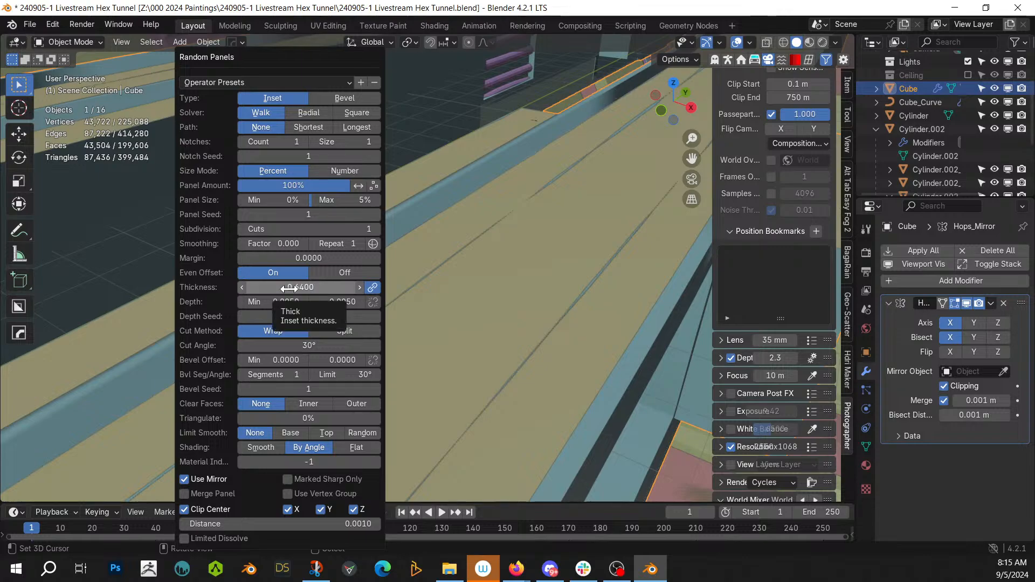
left_click(289, 288)
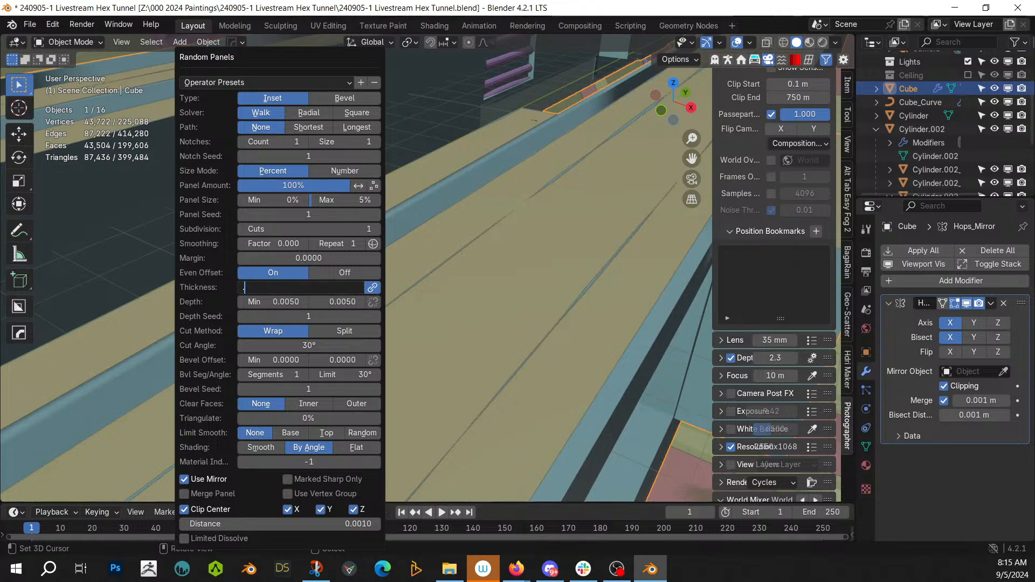
key("Return")
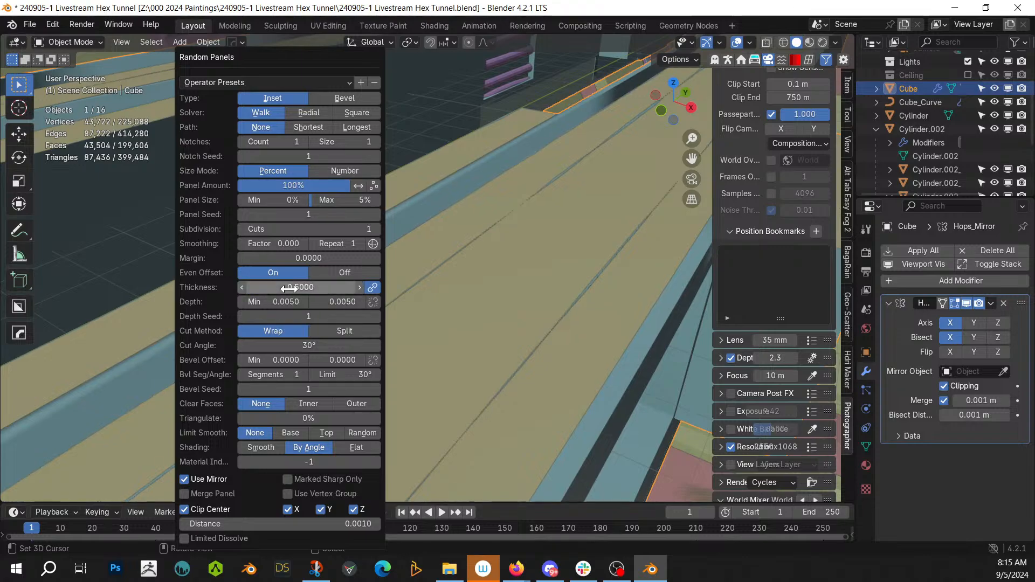
Step: Adjust the panel depth, trying a maximum of 0.01 and settling on a minimum of 0.183 and a maximum of 0.1
left_click(847, 88)
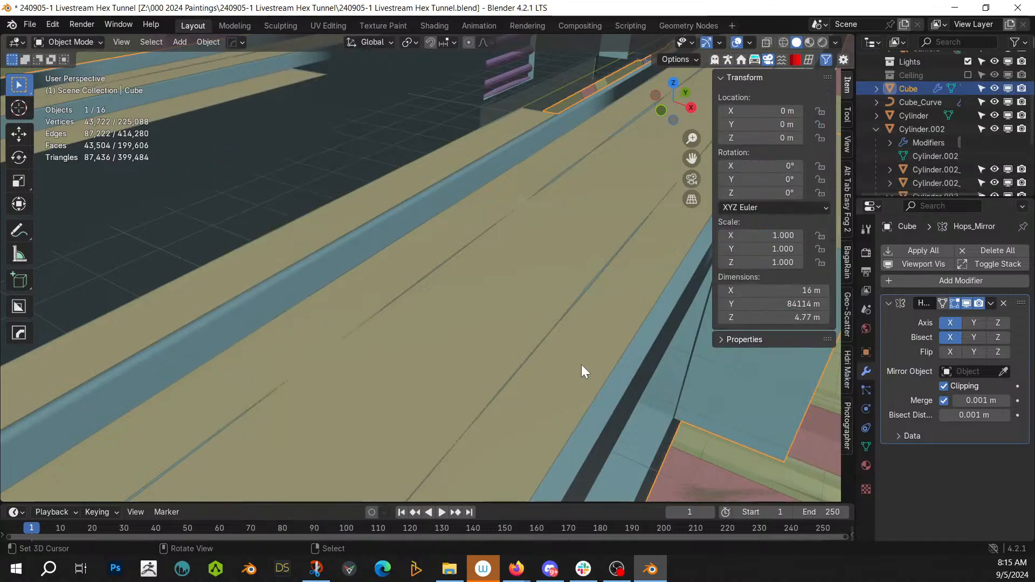
key("F9")
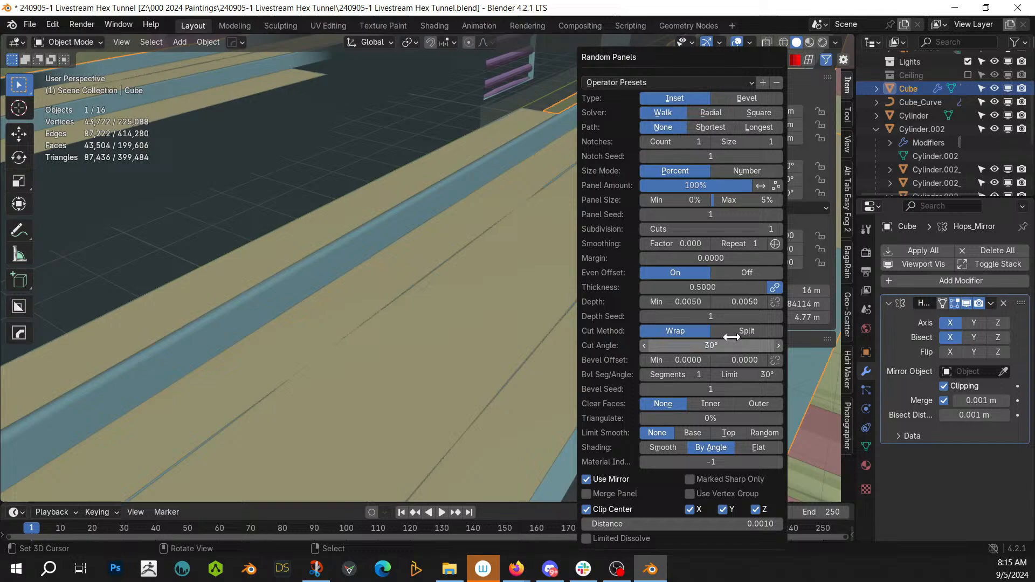
left_click(745, 302)
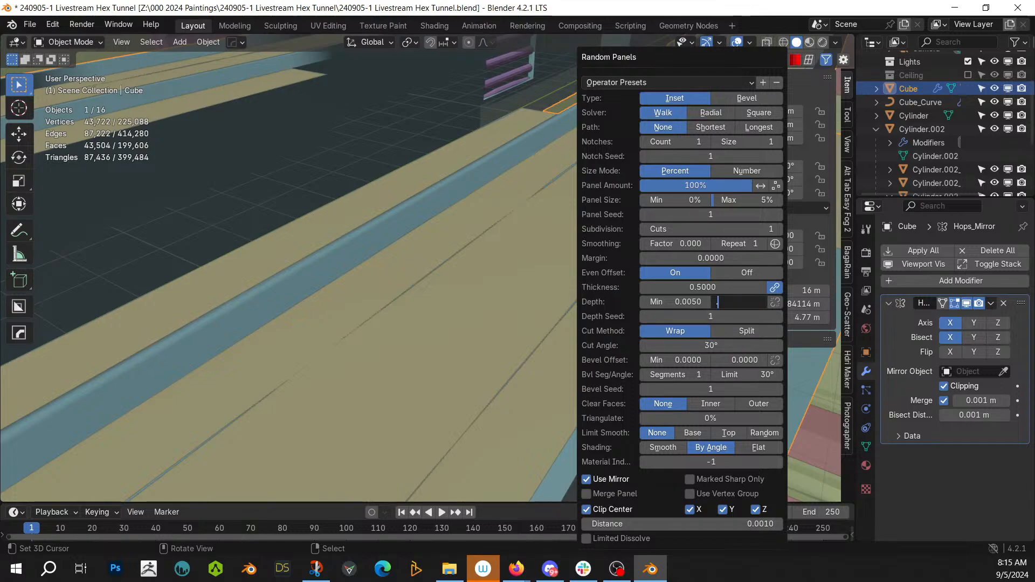
type(".01")
key("Return")
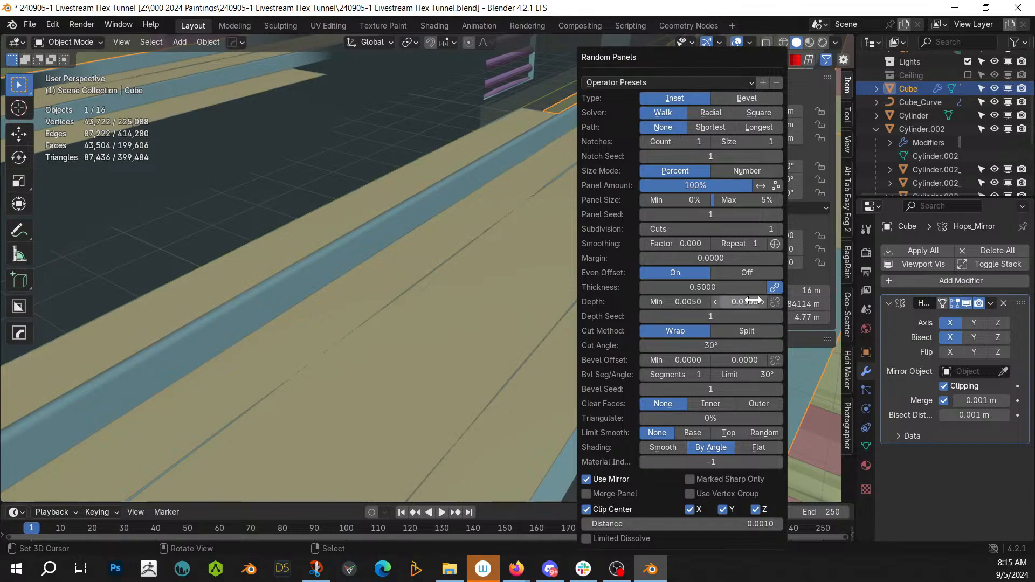
left_click(751, 301)
left_click(674, 307)
left_click_drag(675, 304, 751, 303)
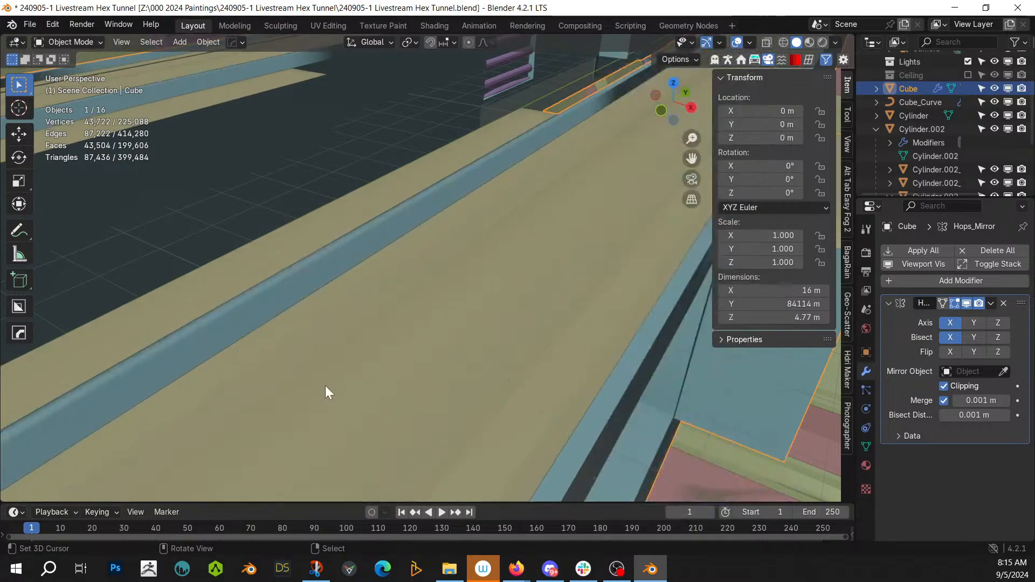
Step: Delete the generated panel object from the beam
right_click(388, 378)
key("x")
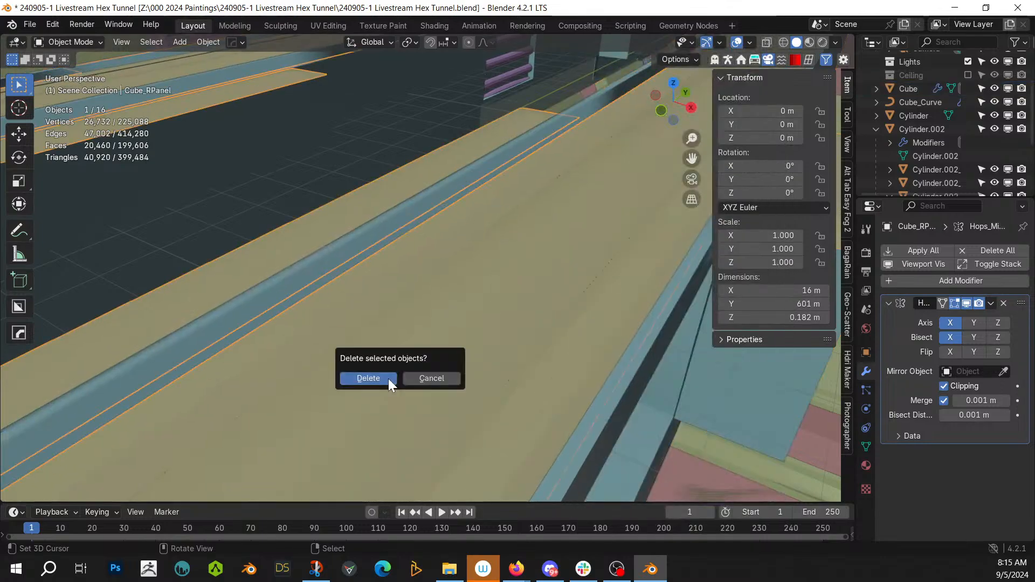
left_click(388, 378)
Step: Generate Random Panels on the beam again and reduce the inset thickness, trying 0.05 and settling on 0.01
key("shift+q")
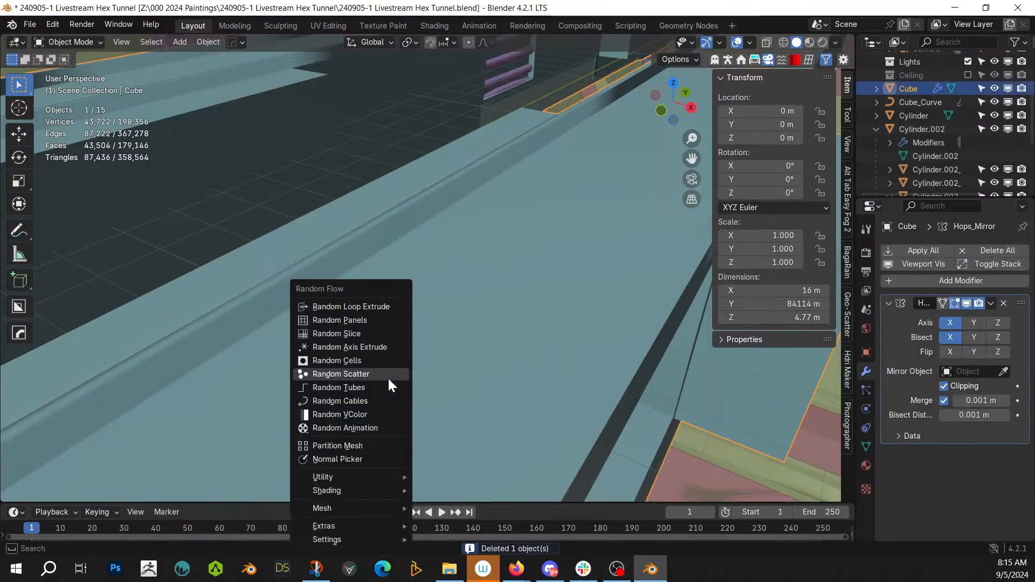
left_click(381, 320)
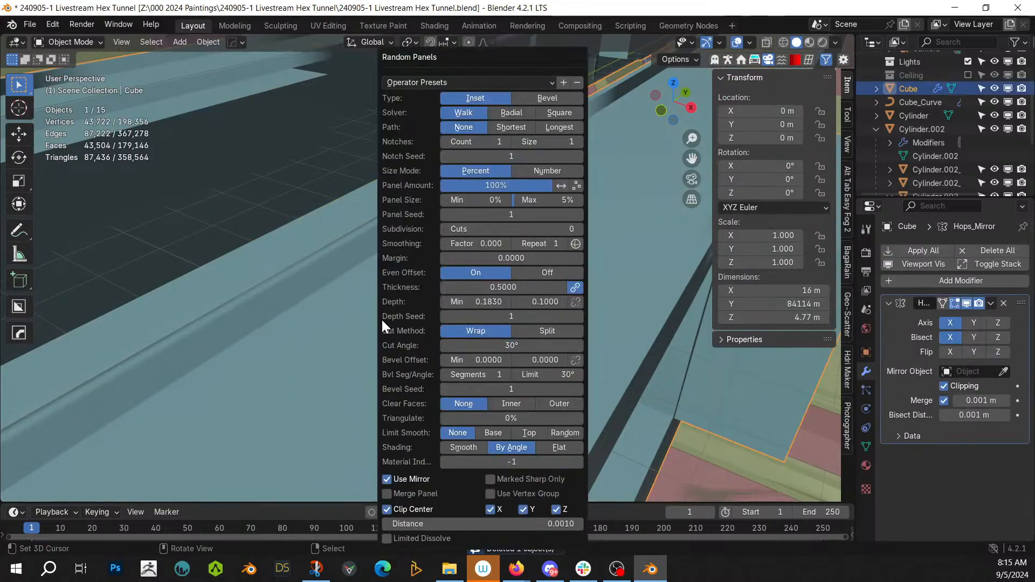
left_click(539, 287)
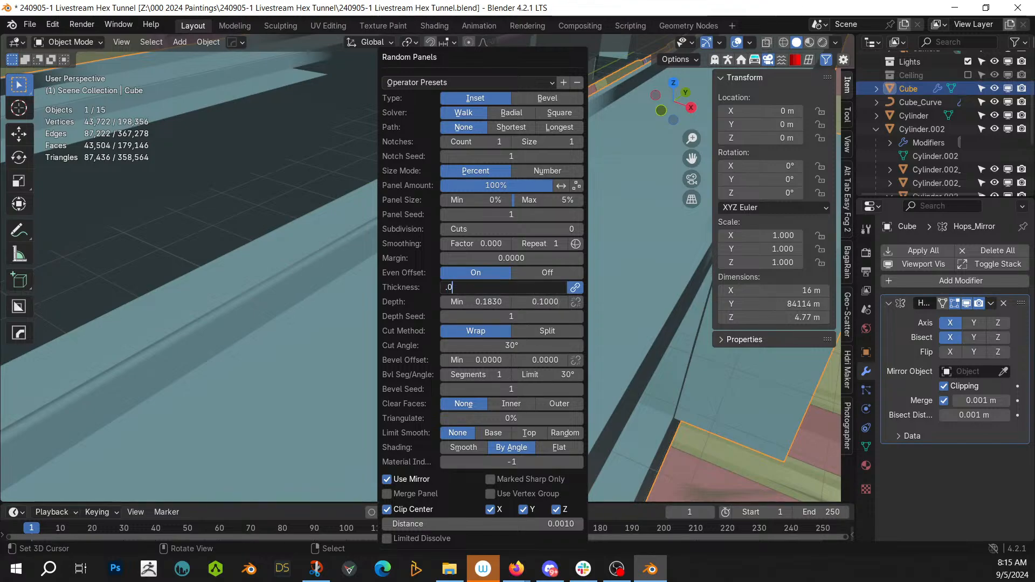
type(".05")
key("Return")
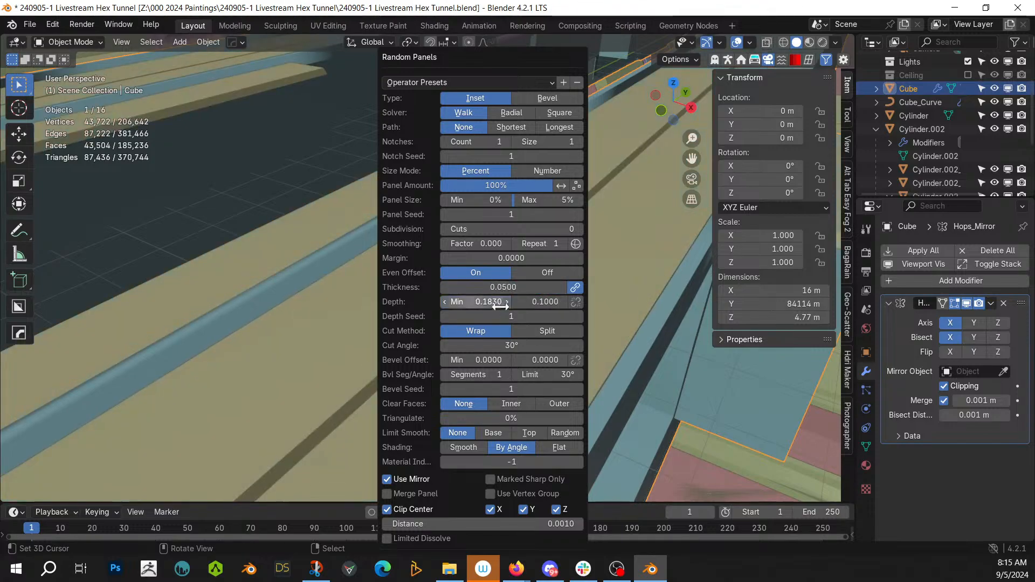
left_click(535, 287)
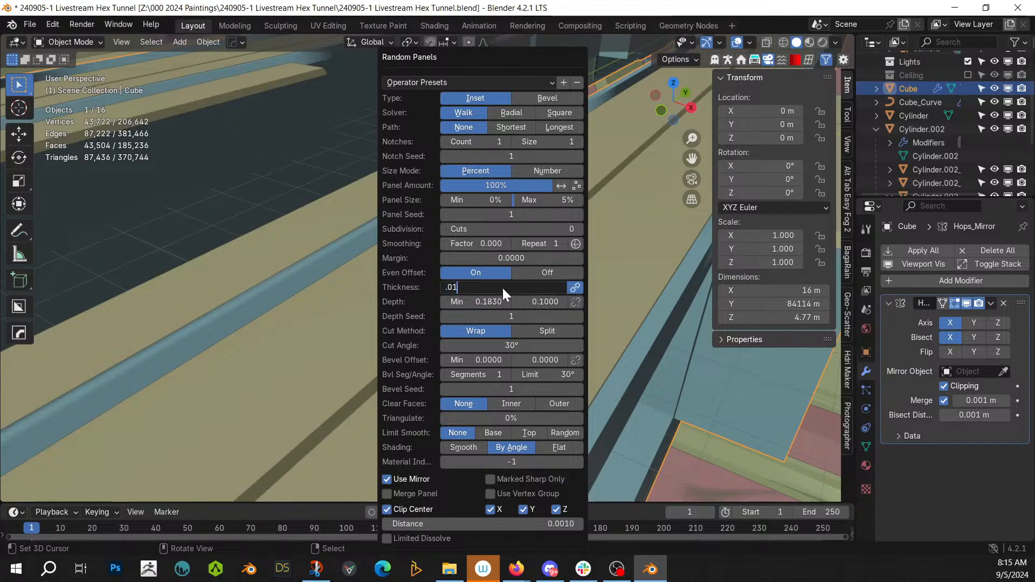
type(".01")
key("Return")
Step: Set the panels' depth to a minimum of 0.01 and a maximum of 0.05
left_click(504, 303)
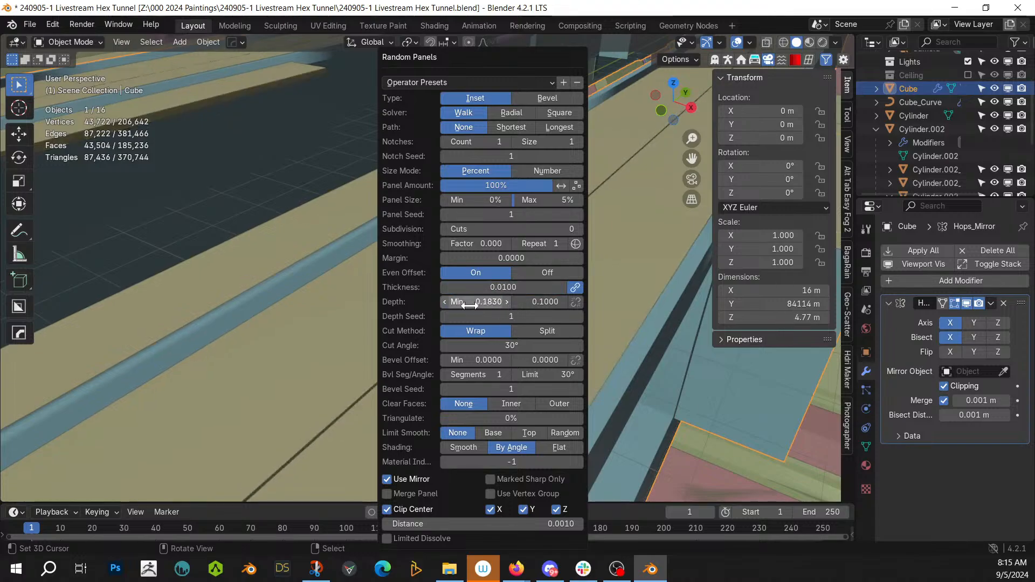
type(".0")
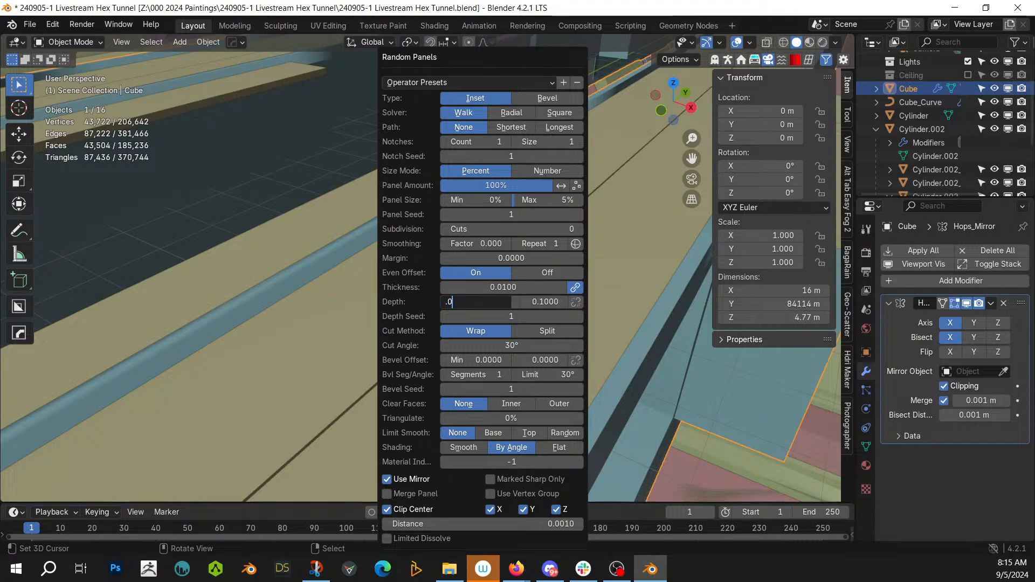
type("1")
key("Return")
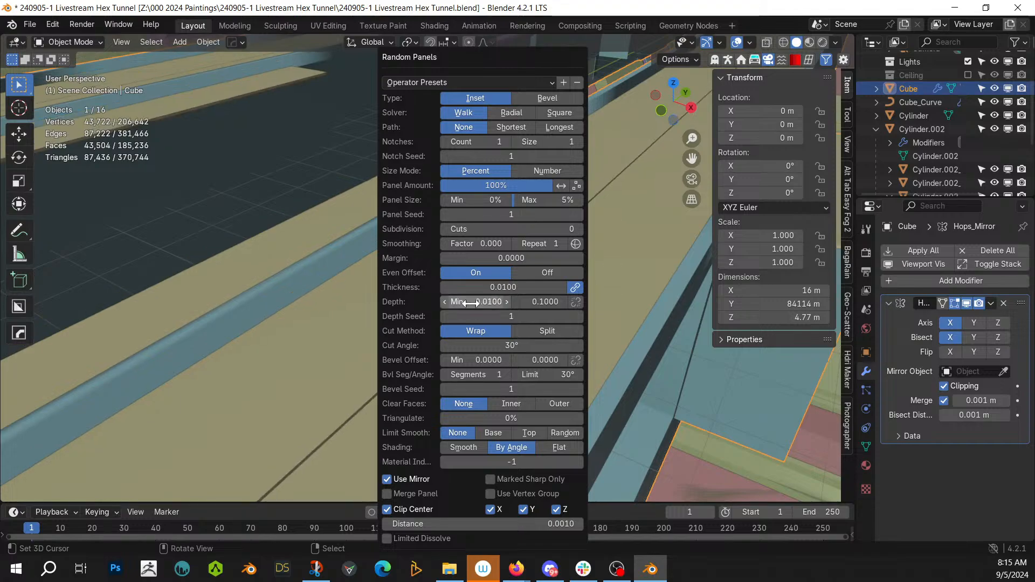
left_click(561, 300)
key("Return")
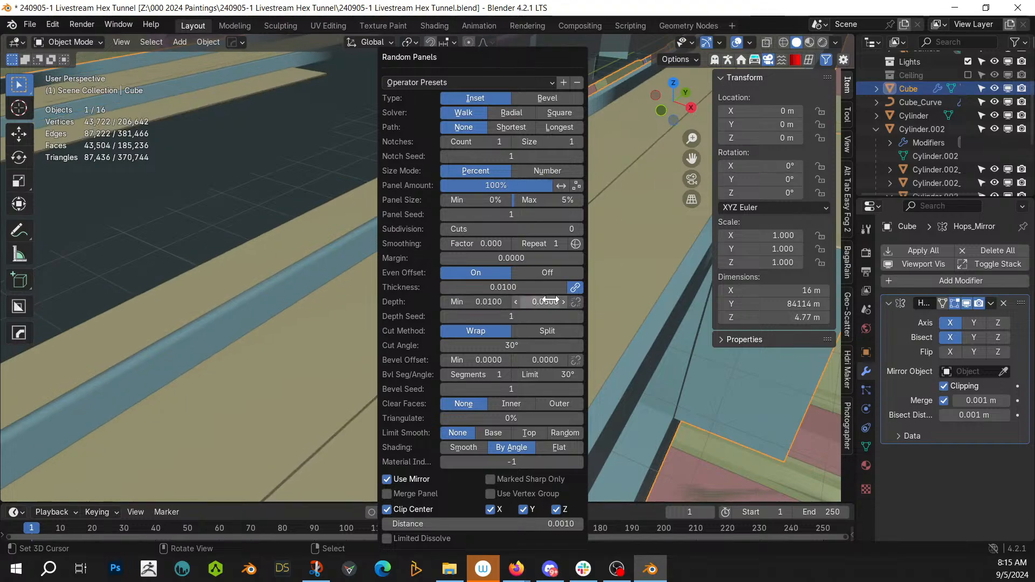
Step: Raise the panels' subdivision cuts to 2 and turn Even Offset off
key("F9")
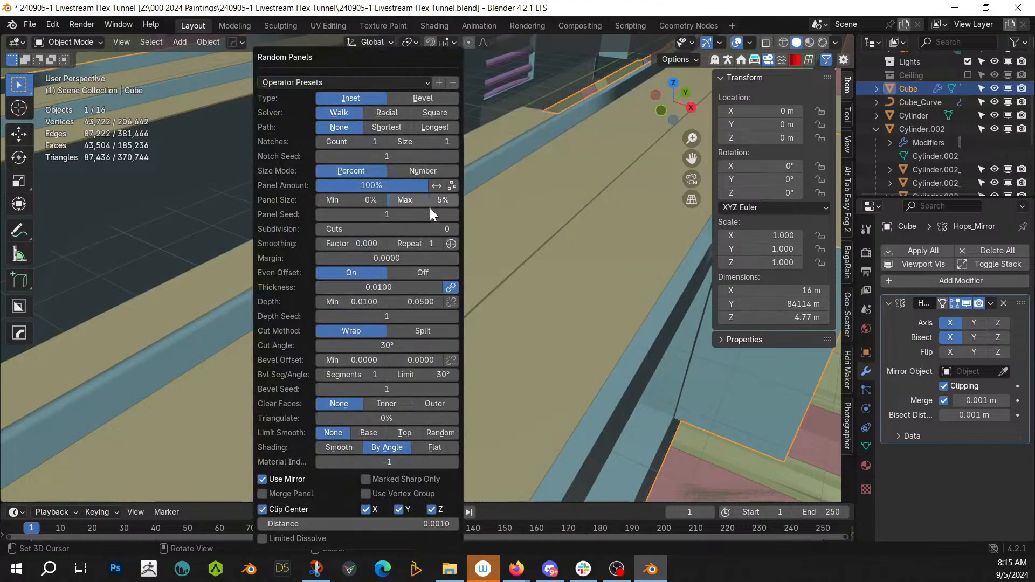
left_click(455, 229)
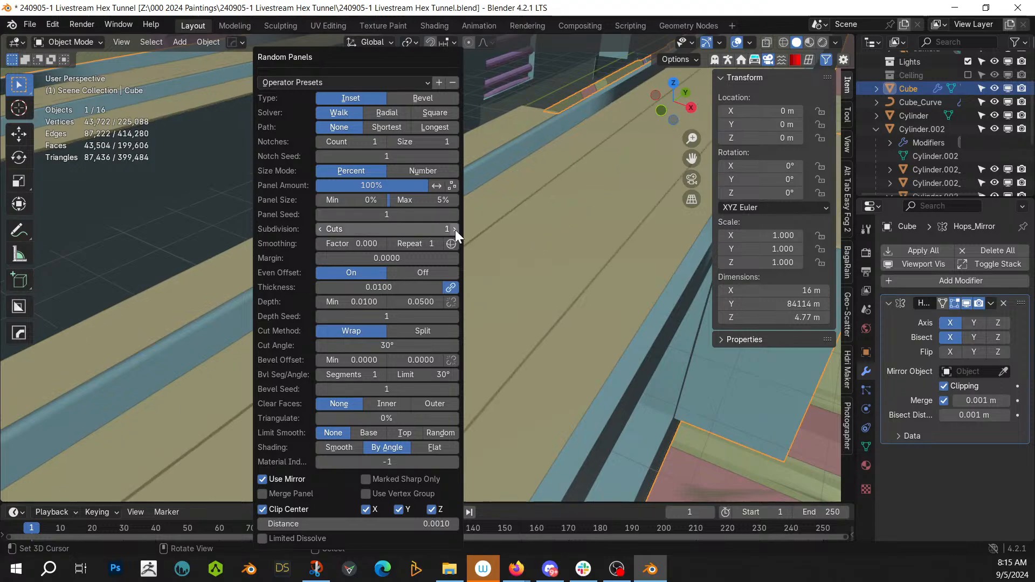
left_click(455, 229)
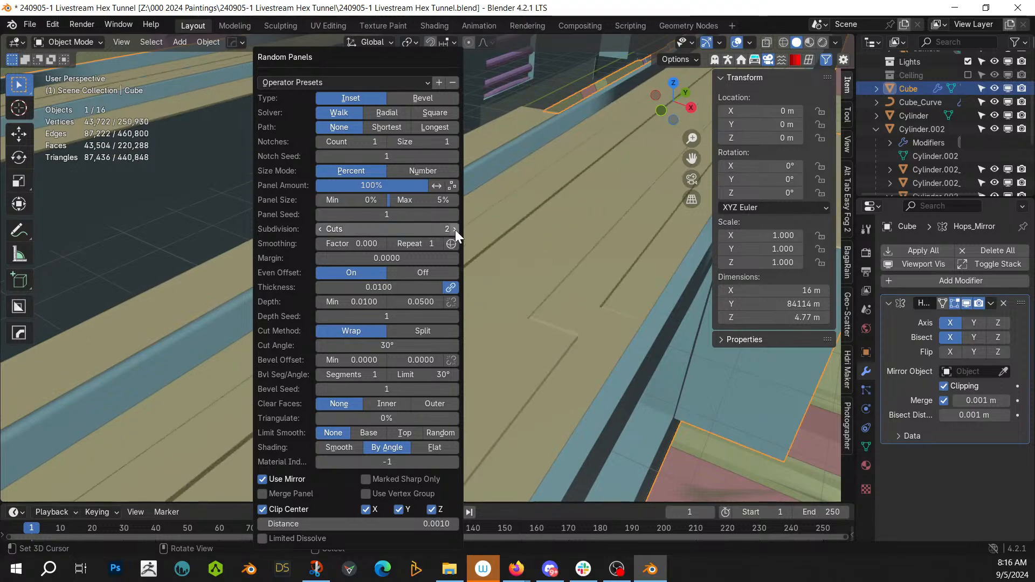
mouse_move(483, 319)
middle_mouse_down()
mouse_move(469, 329)
mouse_move(489, 326)
middle_mouse_up()
key("F9")
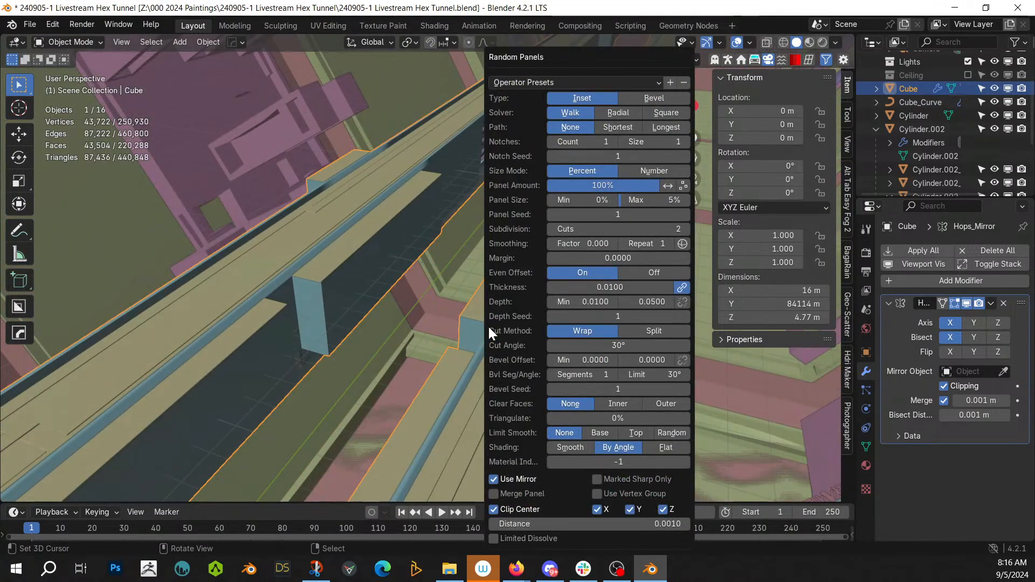
left_click(658, 271)
Step: Examine the panelled beams from a distance, up close and through the scene camera
scroll(384, 337, "down", 6)
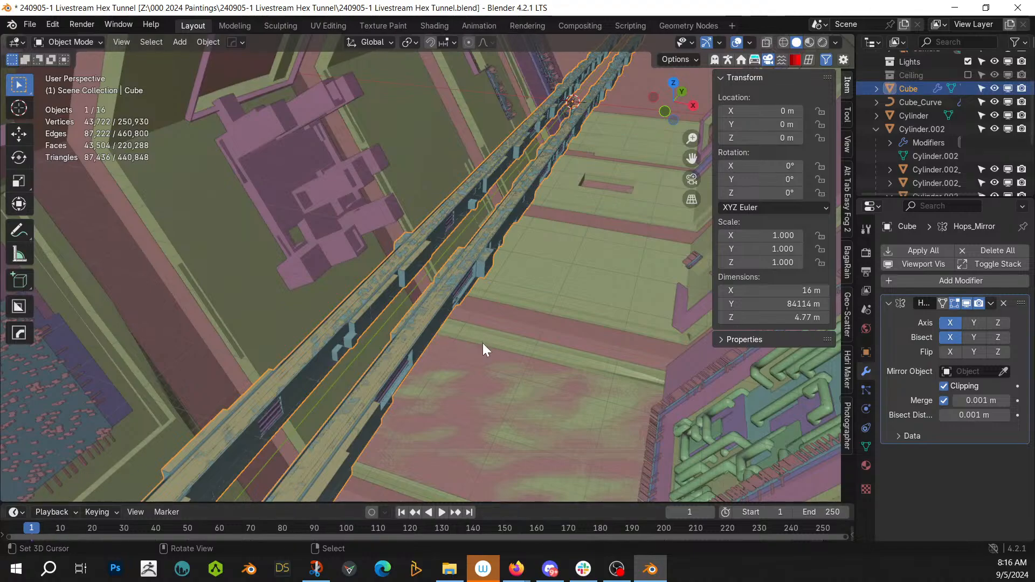
scroll(571, 338, "up", 4)
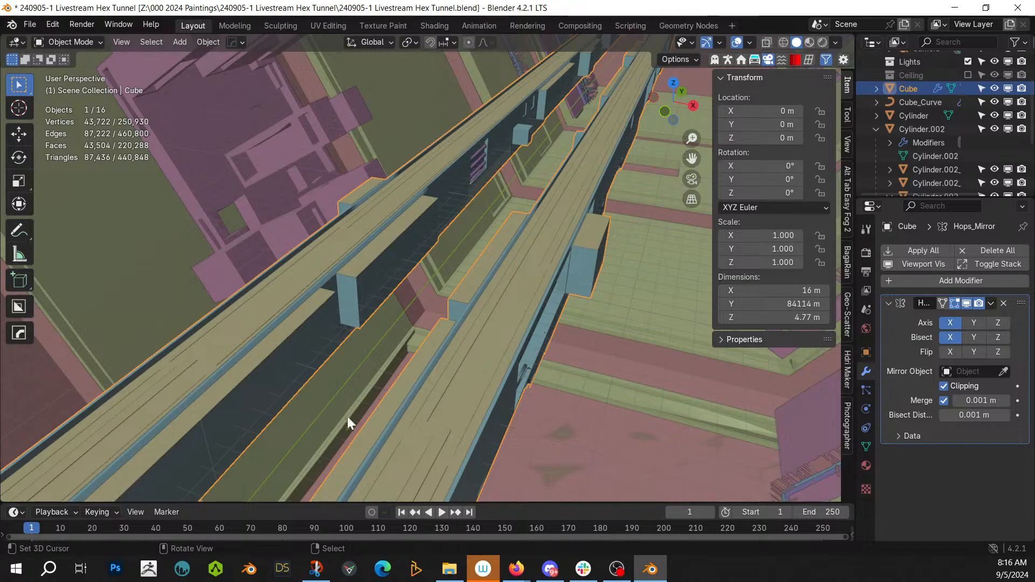
middle_click_drag(346, 423, 388, 377)
key("KP_0")
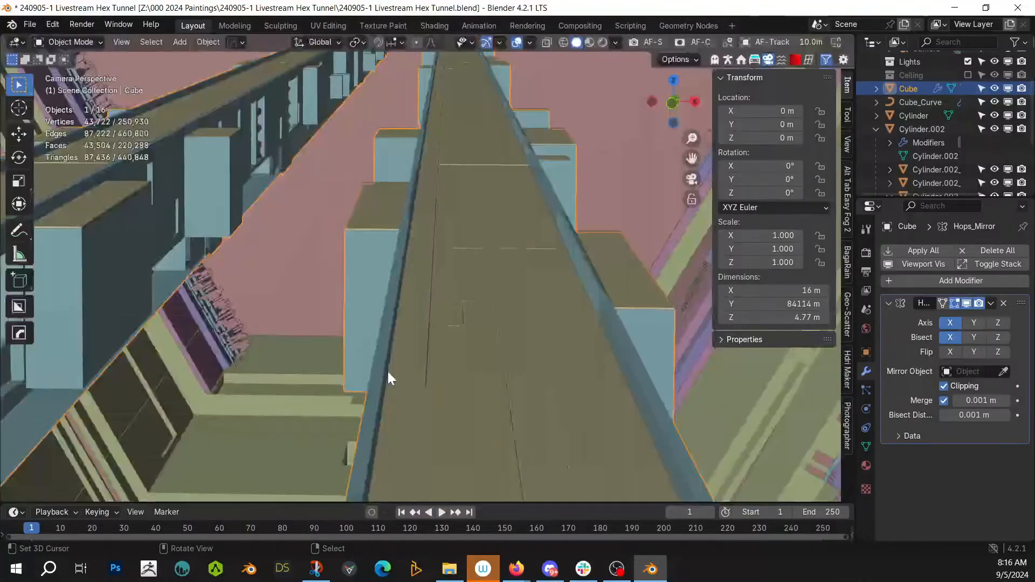
key("ctrl+z")
key("ctrl+z")
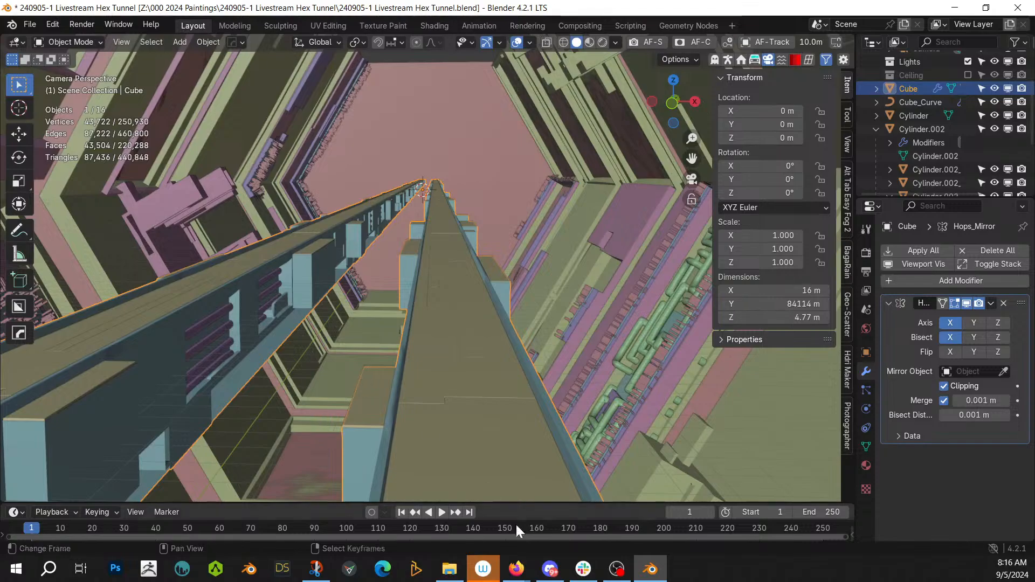
middle_click_drag(568, 293, 406, 370)
scroll(342, 394, "down", 4)
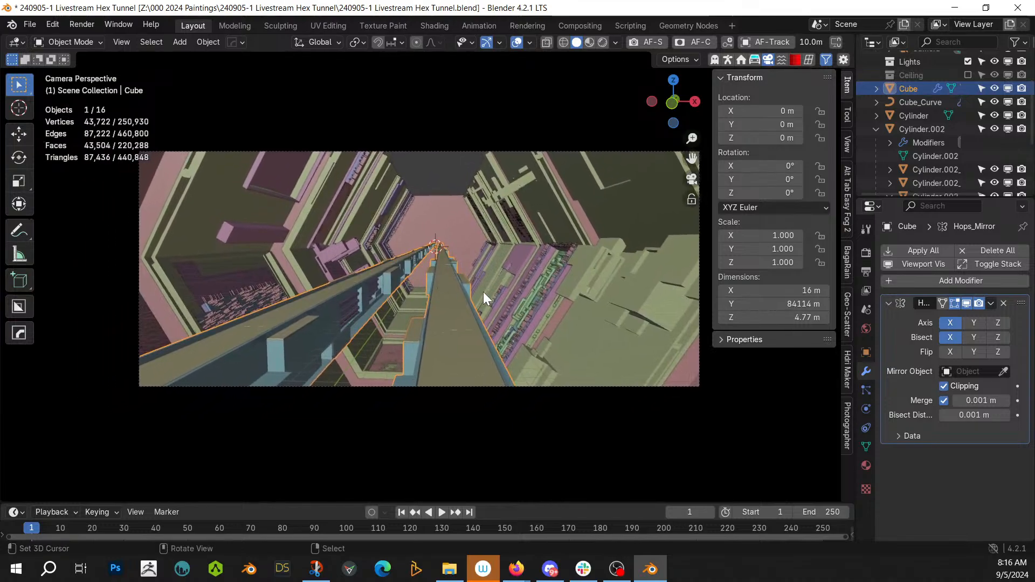
scroll(483, 293, "up", 2)
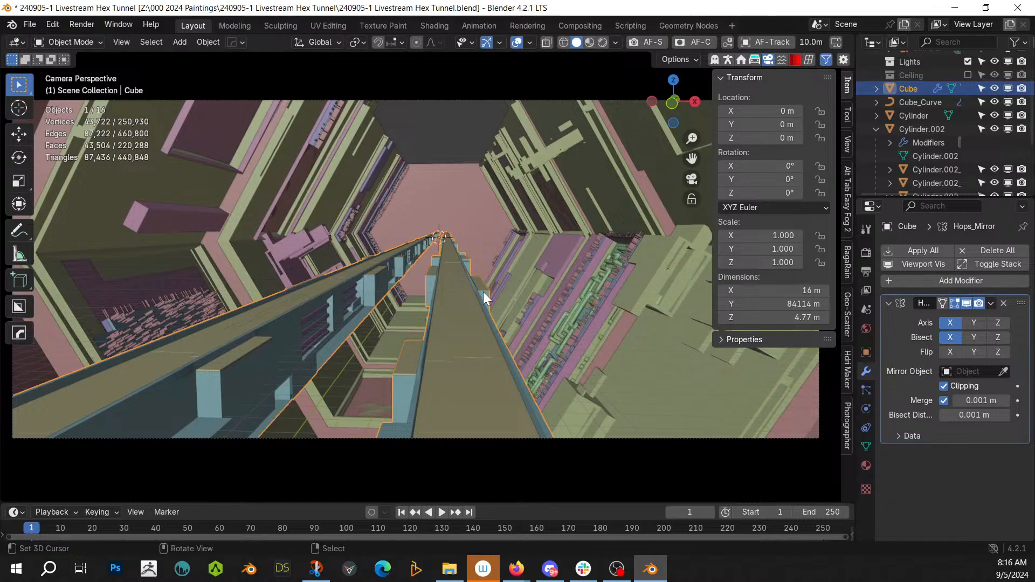
Step: Select the front face of a box on the near beam in Edit Mode and extend the selection to faces with the same normal
left_click(399, 381)
left_click(409, 386)
key("Tab")
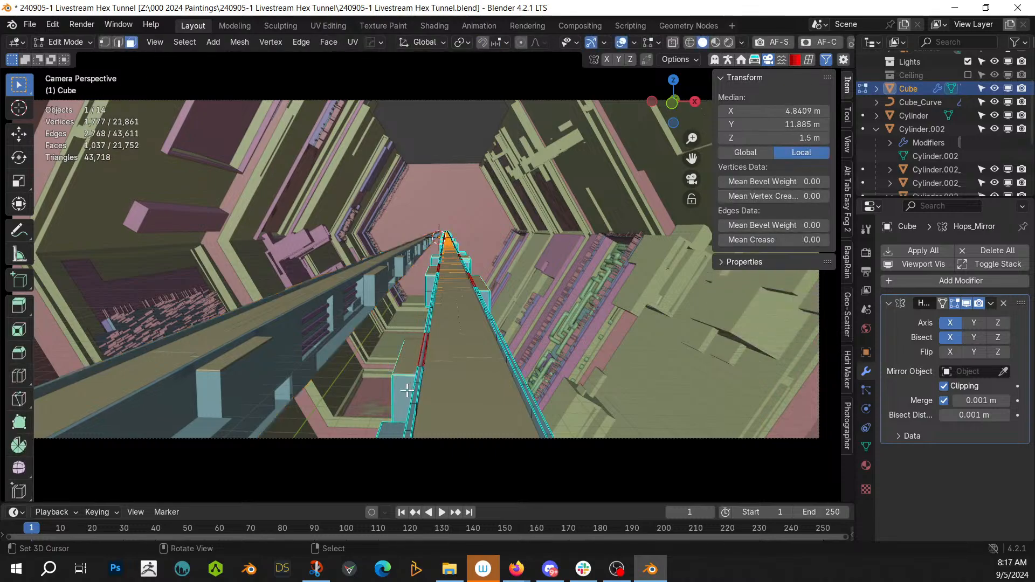
left_click(402, 392)
key("shift+g")
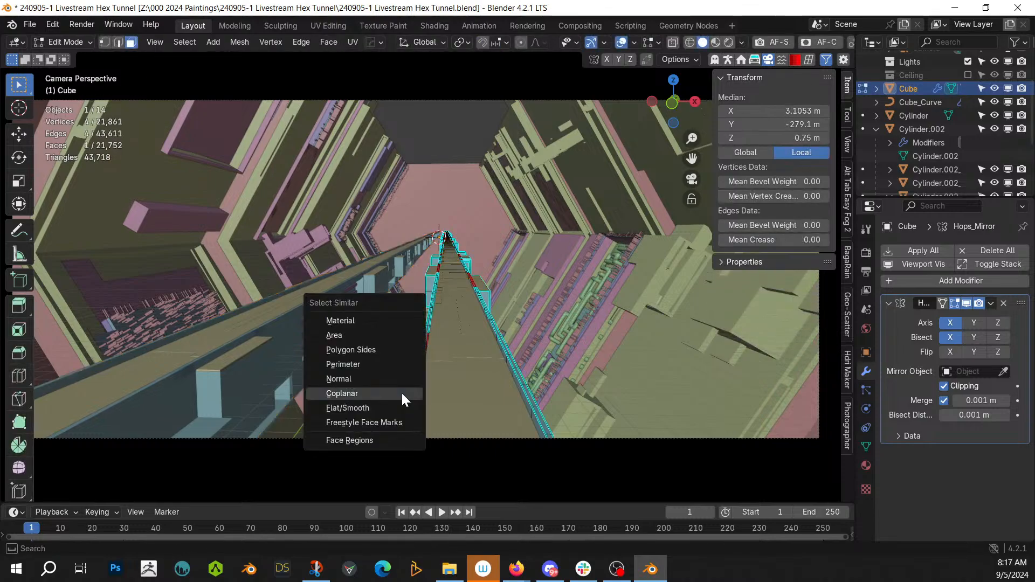
left_click(377, 378)
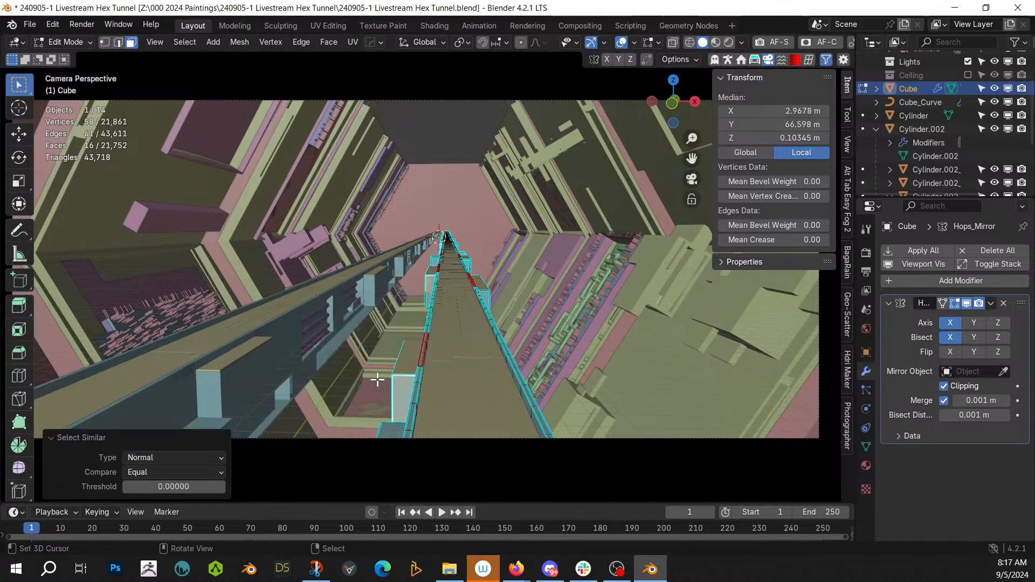
Step: Isolate the beam in local view and hide all of its unselected faces
key("KP_Divide")
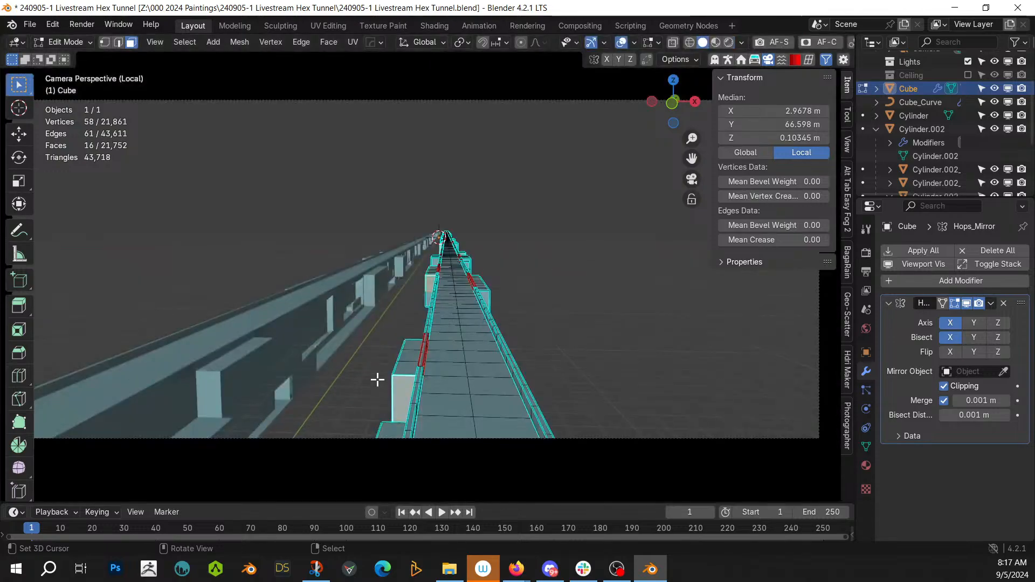
key("KP_0")
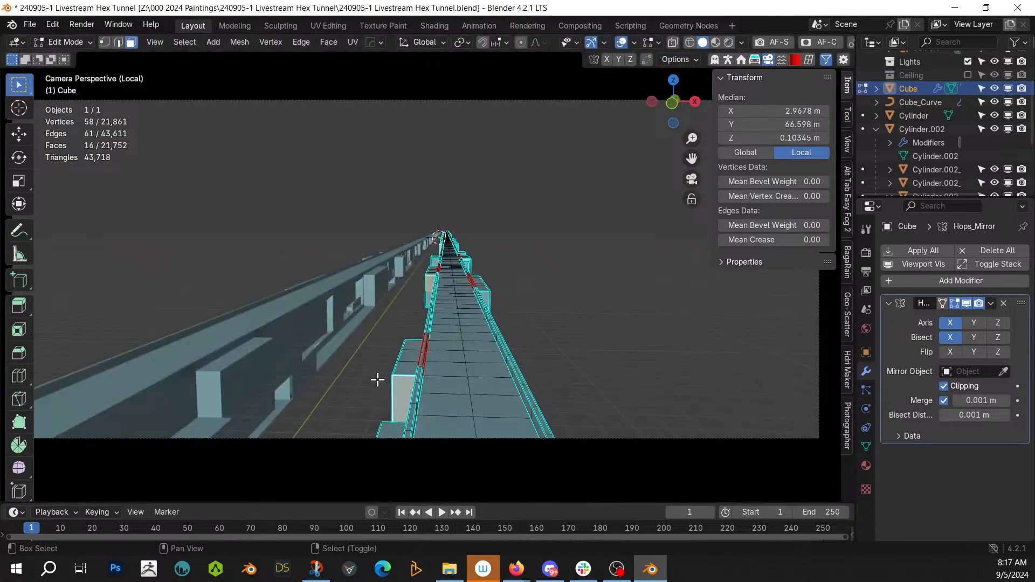
key("shift+h")
Step: Examine the isolated box faces through the scene camera, from the distant ones to the nearest
scroll(378, 380, "up", 5)
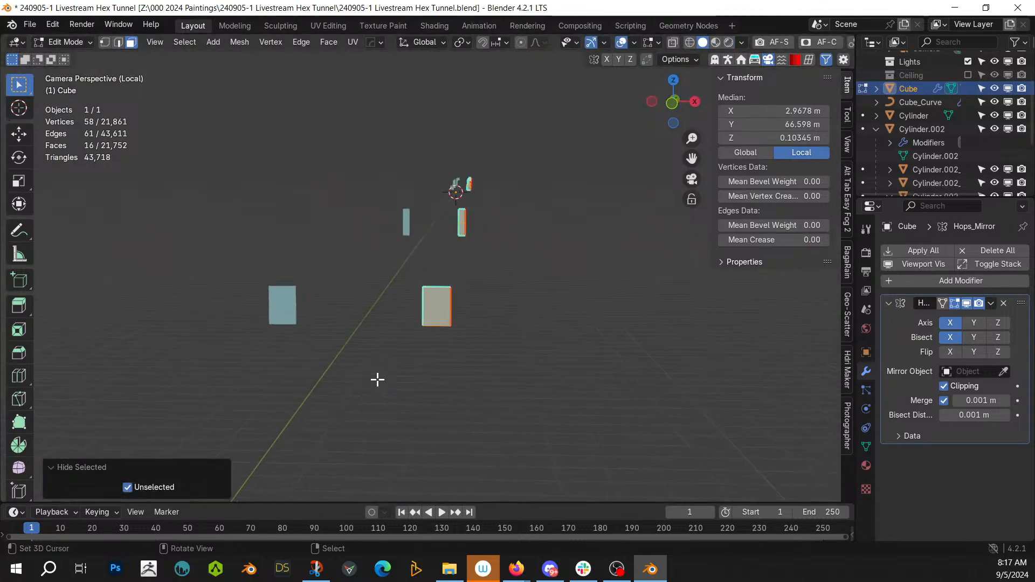
scroll(378, 379, "up", 3)
key("Home")
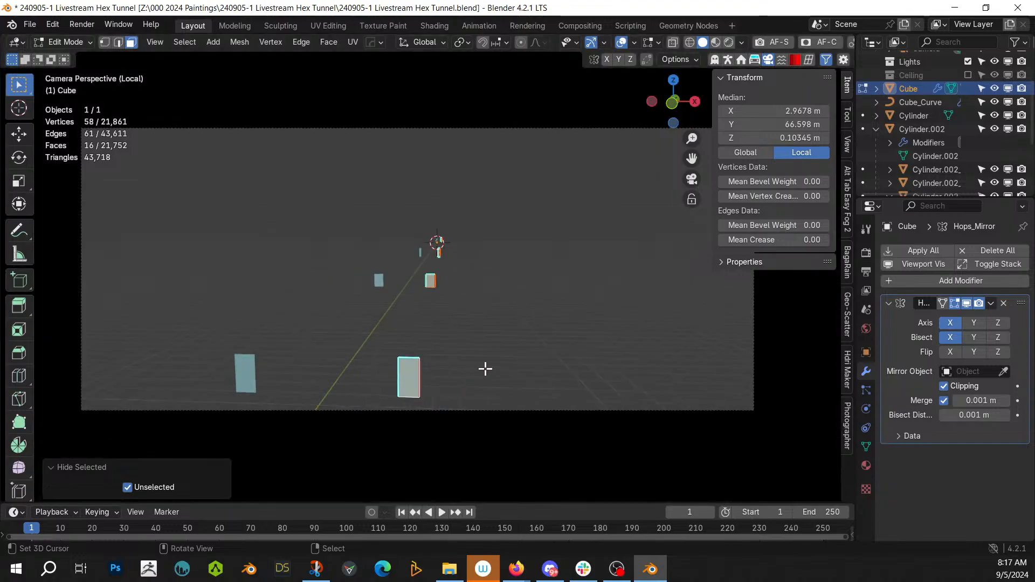
key("KP_0")
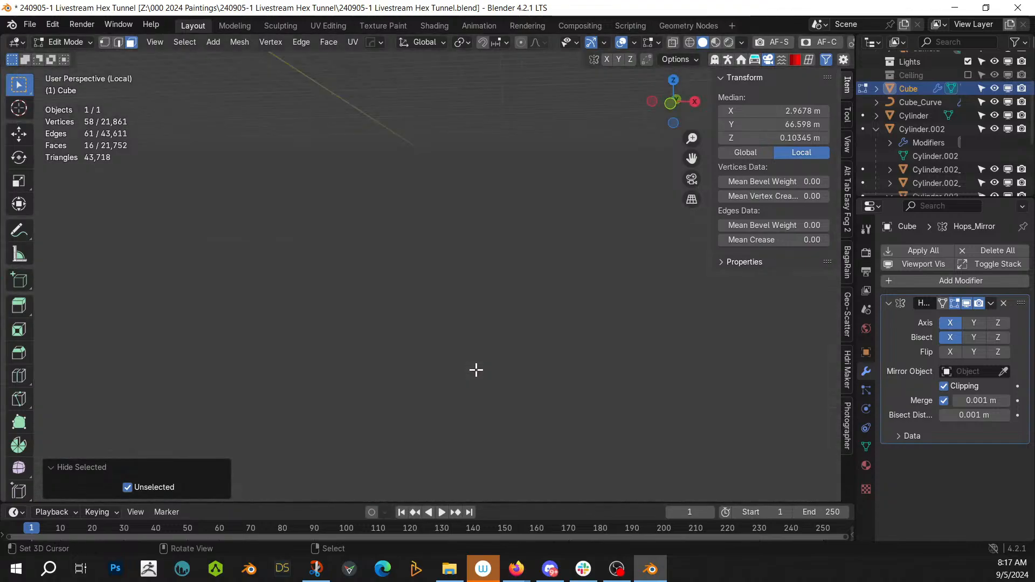
scroll(476, 370, "down", 5)
scroll(476, 370, "up", 2)
scroll(474, 370, "up", 2)
key("KP_0")
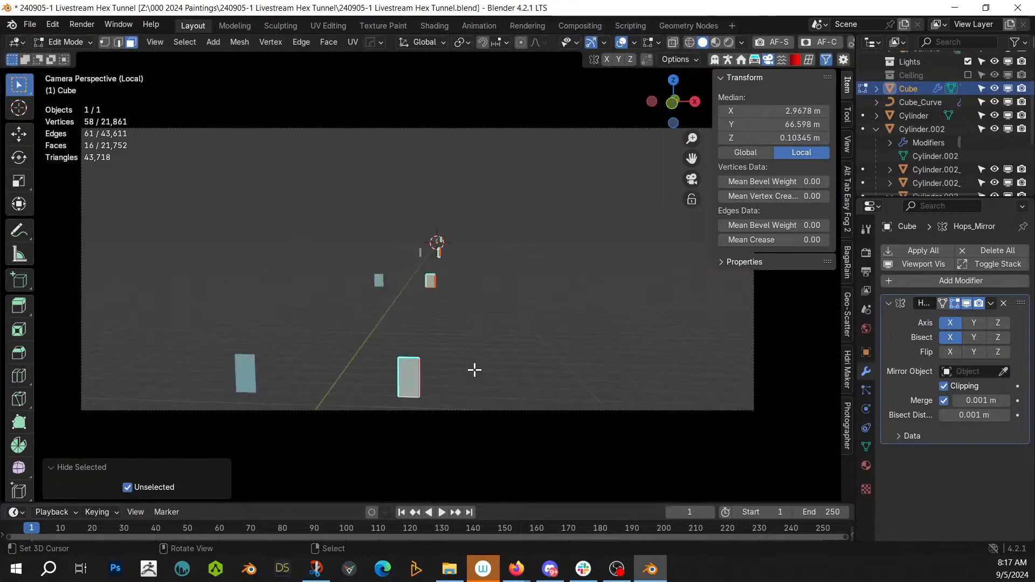
scroll(474, 370, "up", 5)
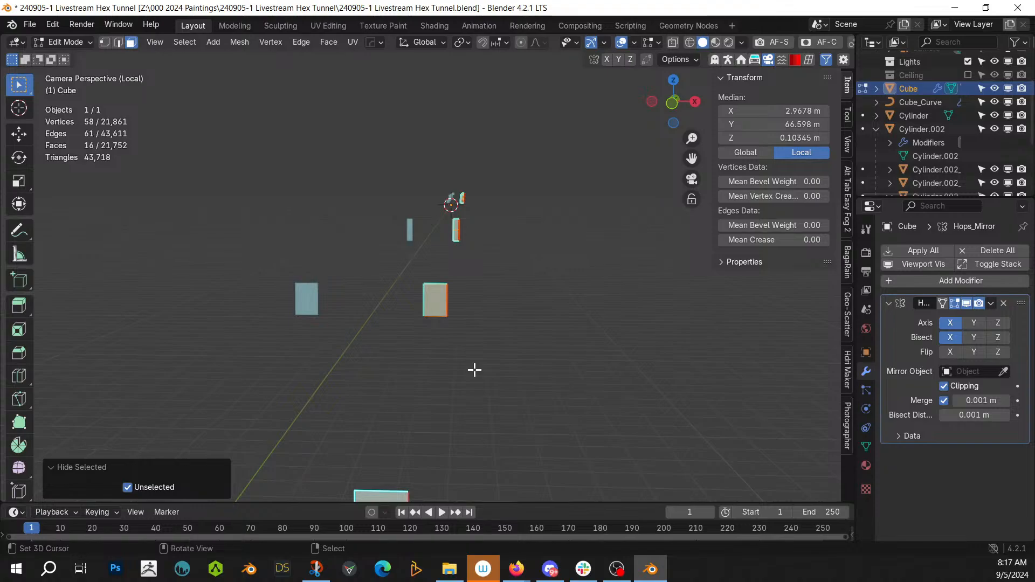
middle_click_drag(487, 378, 504, 253, "shift")
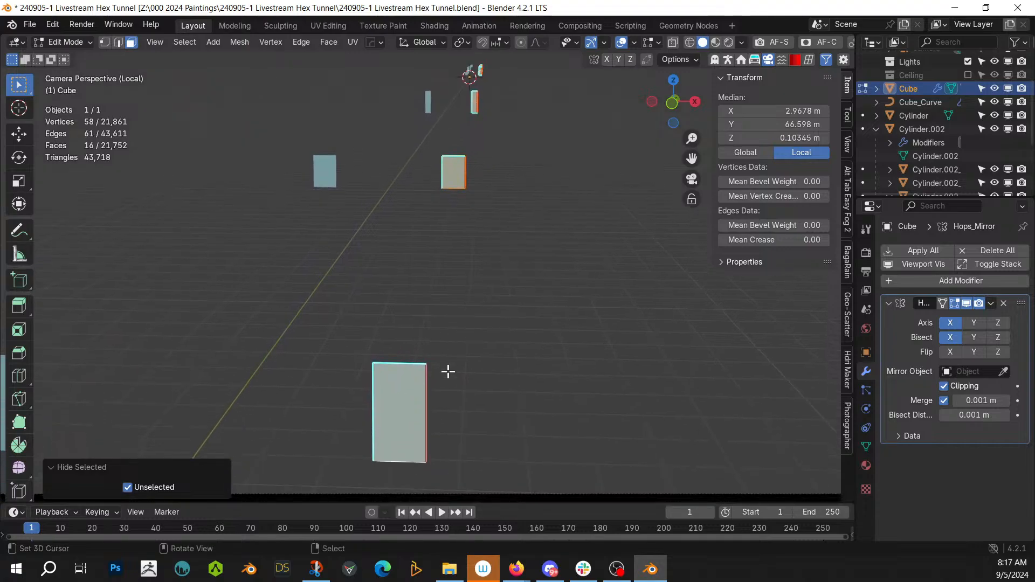
Step: Generate Random Cells on the selected box faces in Object Mode, trying 5 subdivision cuts and settling on 8
key("Tab")
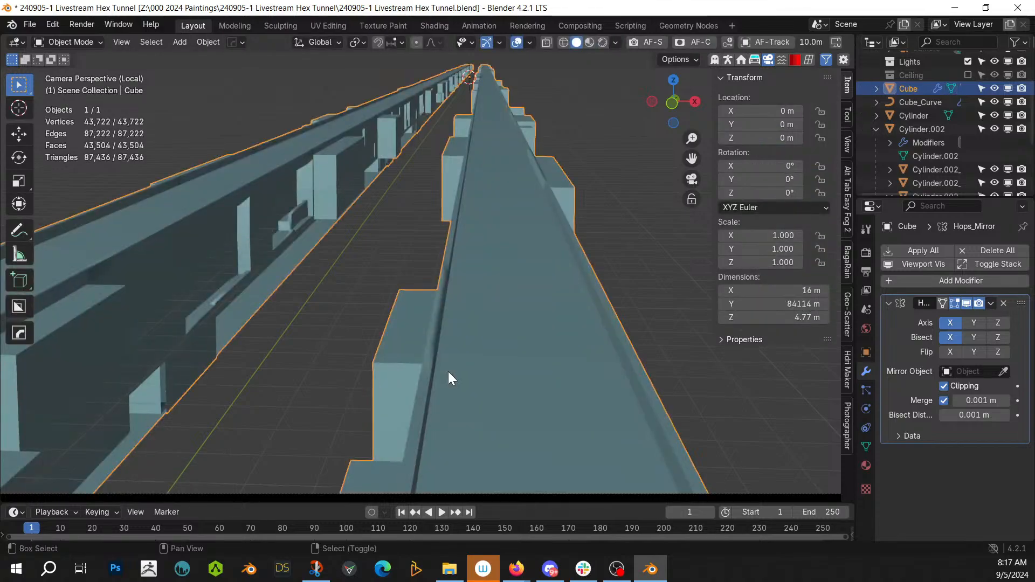
key("ctrl+alt+x")
left_click(417, 361)
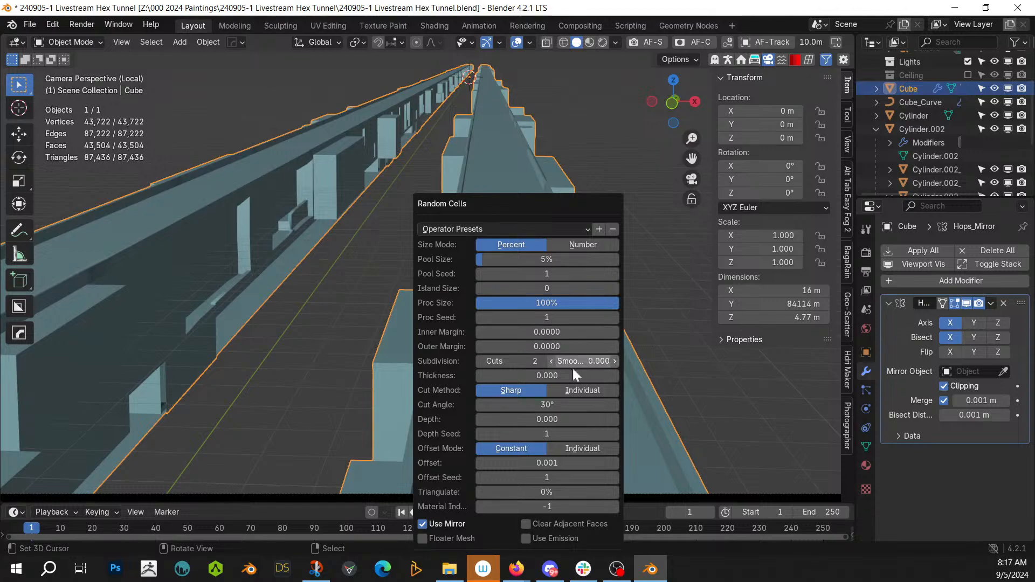
left_click(506, 361)
type("5")
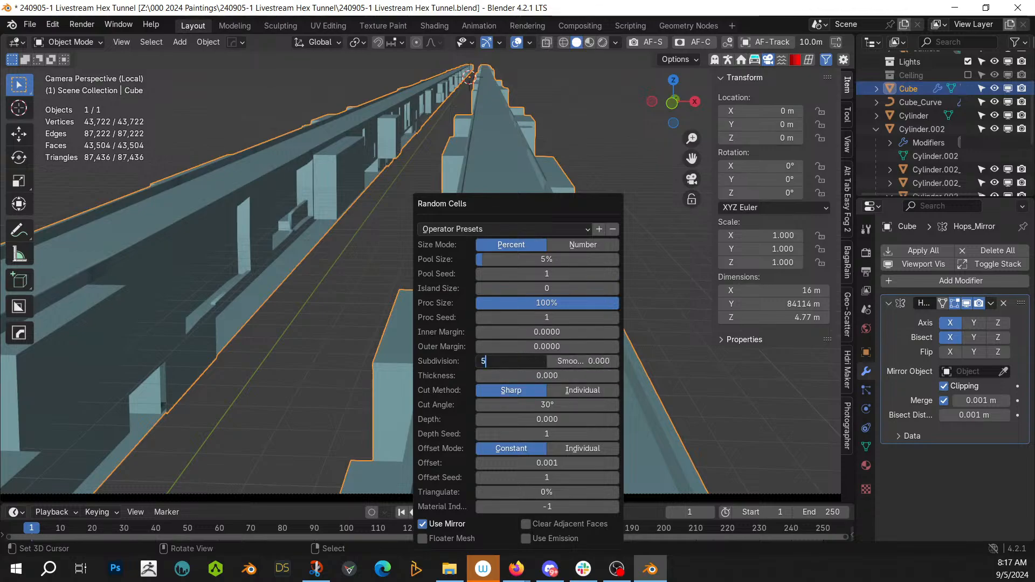
key("Return")
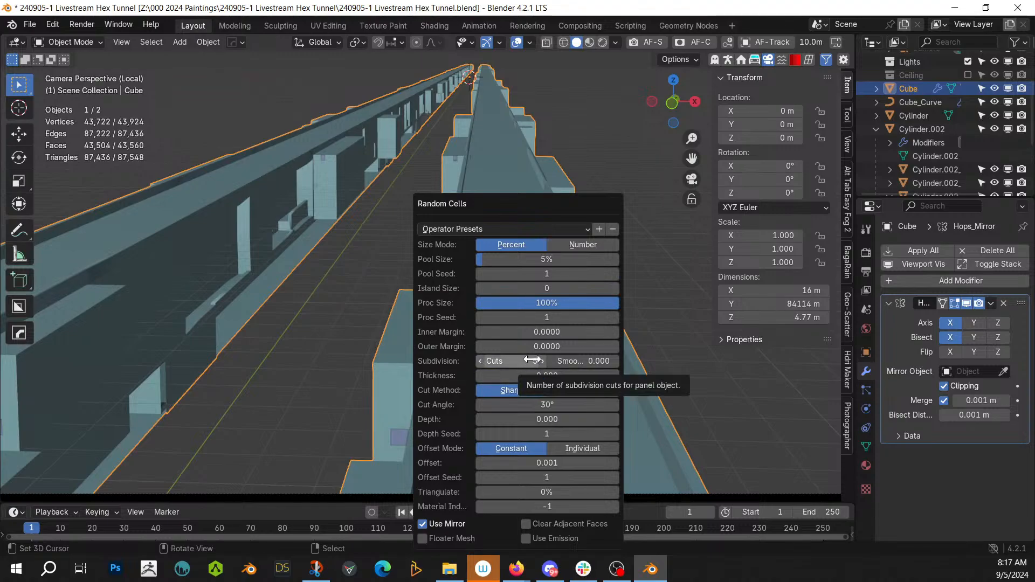
double_click(535, 365)
type("8")
key("Return")
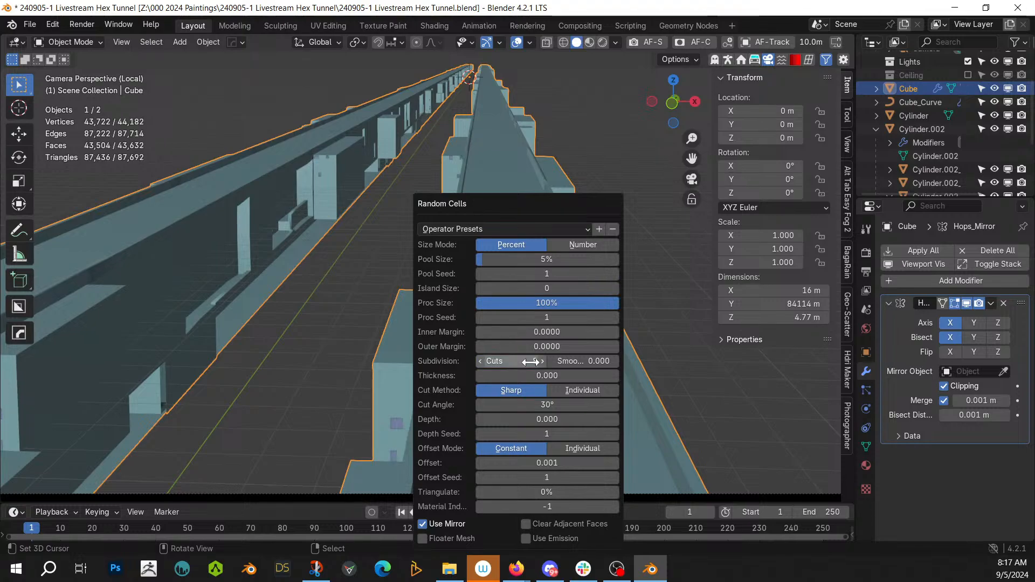
Step: Select the generated random cells object and assign it the sy_cool_5_emmisive material from the KO-Emissive KPACK
left_click(396, 423)
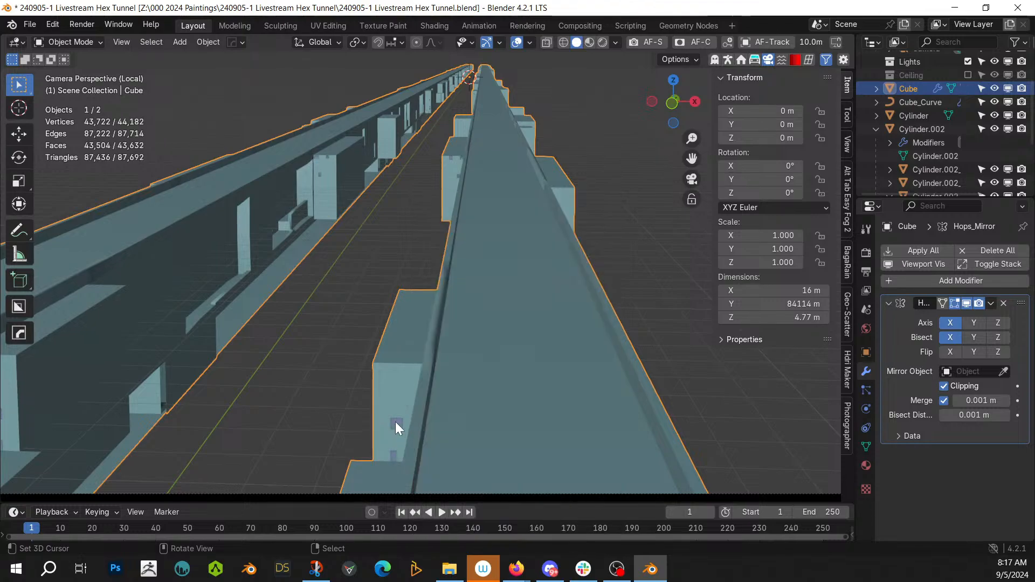
left_click(400, 427)
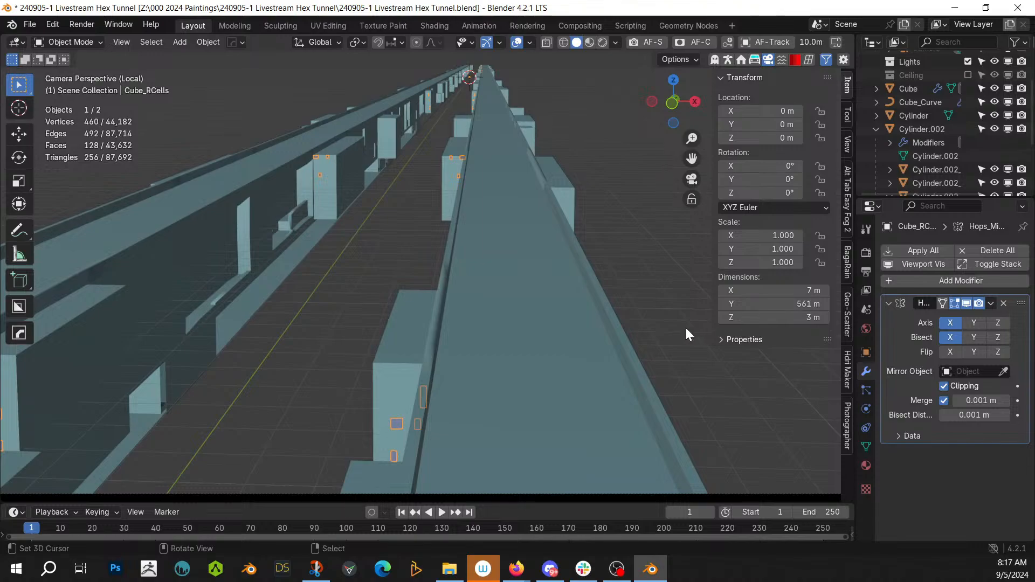
left_click(865, 465)
left_click(962, 308)
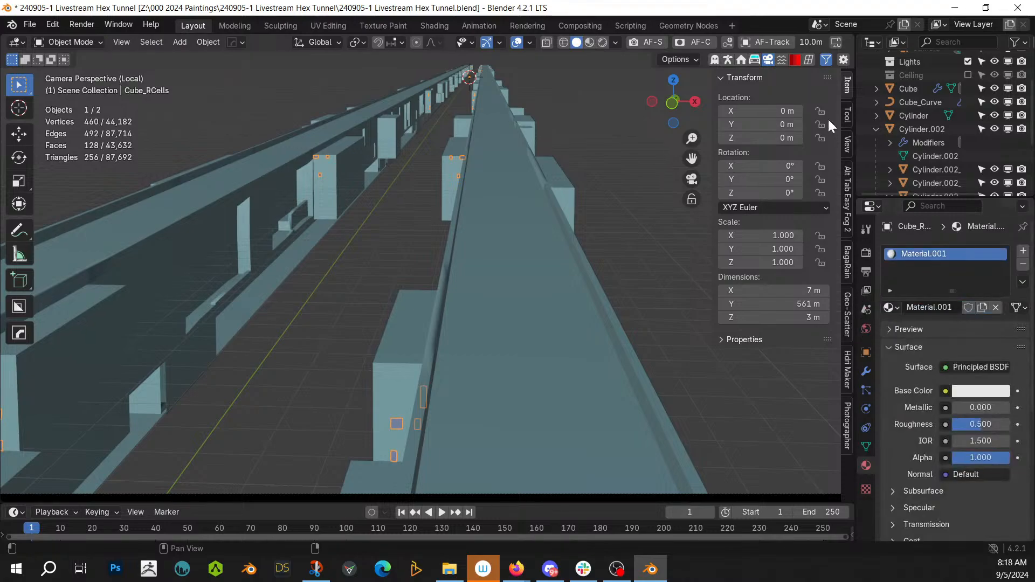
left_click(795, 59)
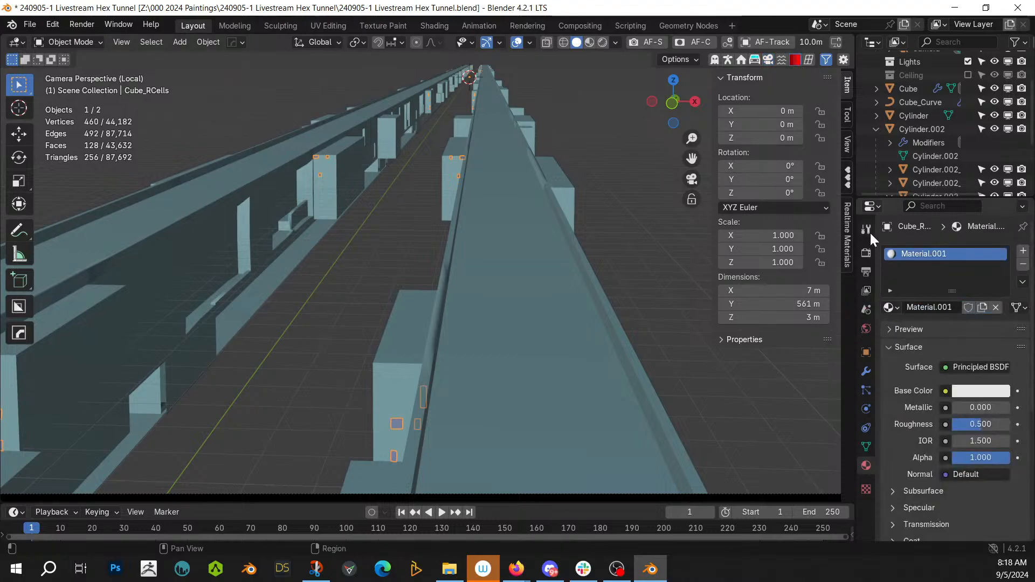
left_click(848, 176)
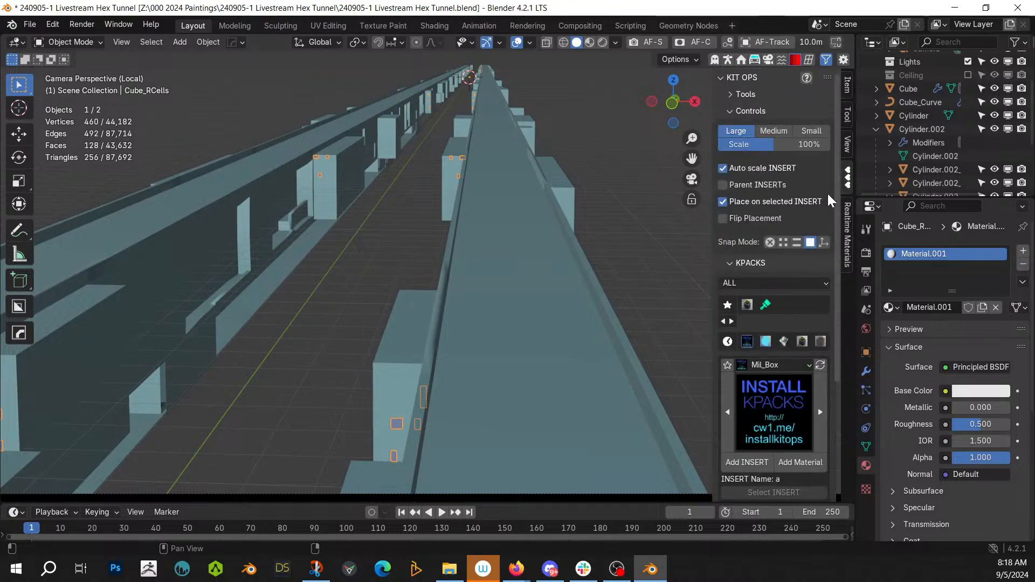
left_click(766, 341)
left_click(769, 403)
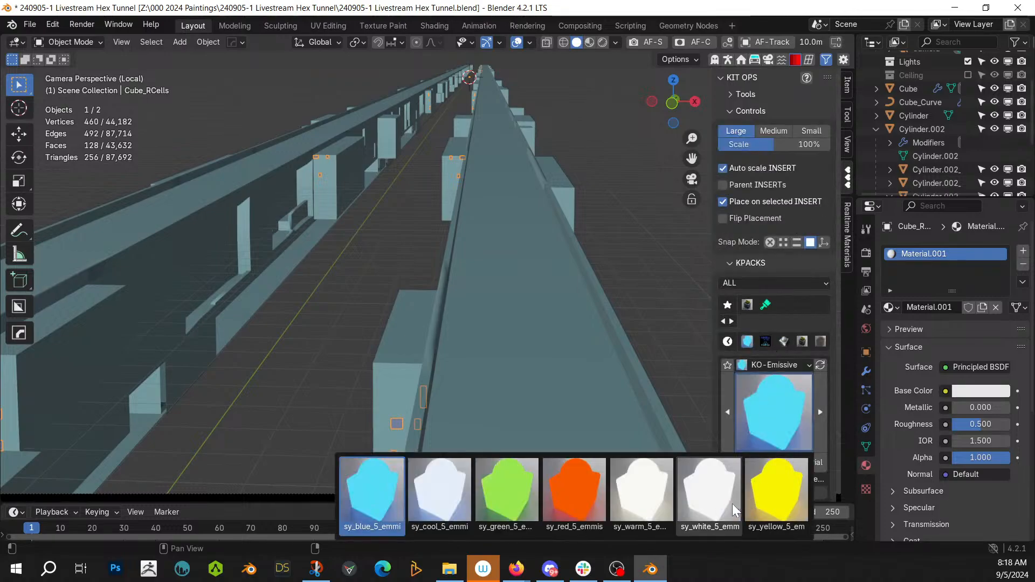
left_click(452, 495)
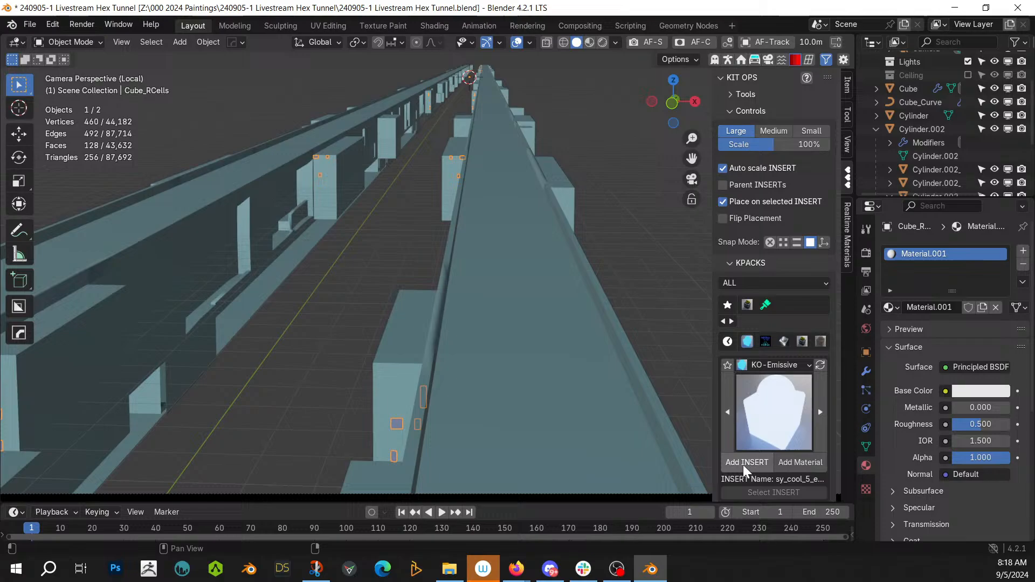
left_click(800, 463)
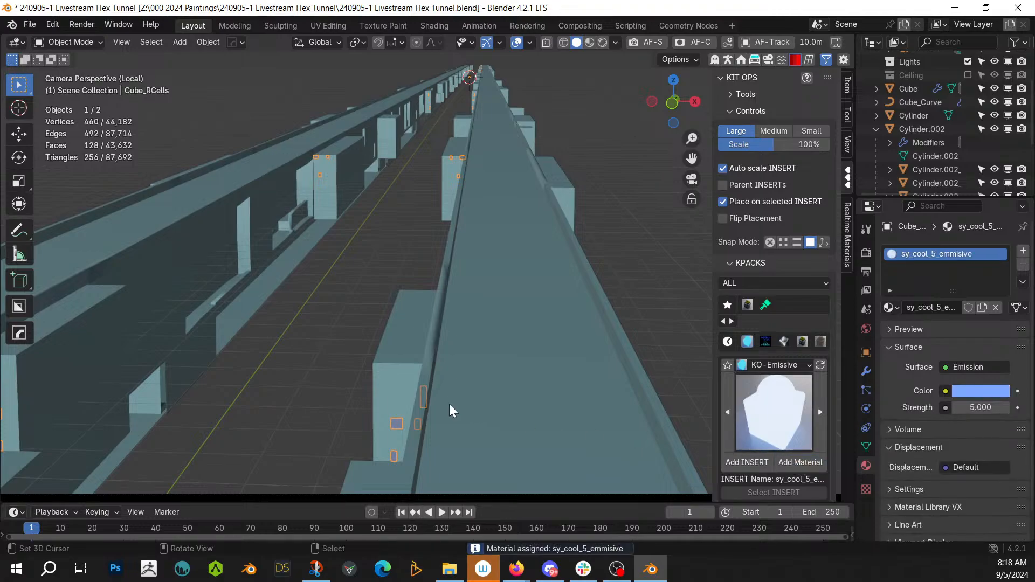
Step: Select the beams, append the Random Flow materials and assign rflow_panel_hard_obj to them
left_click(405, 341)
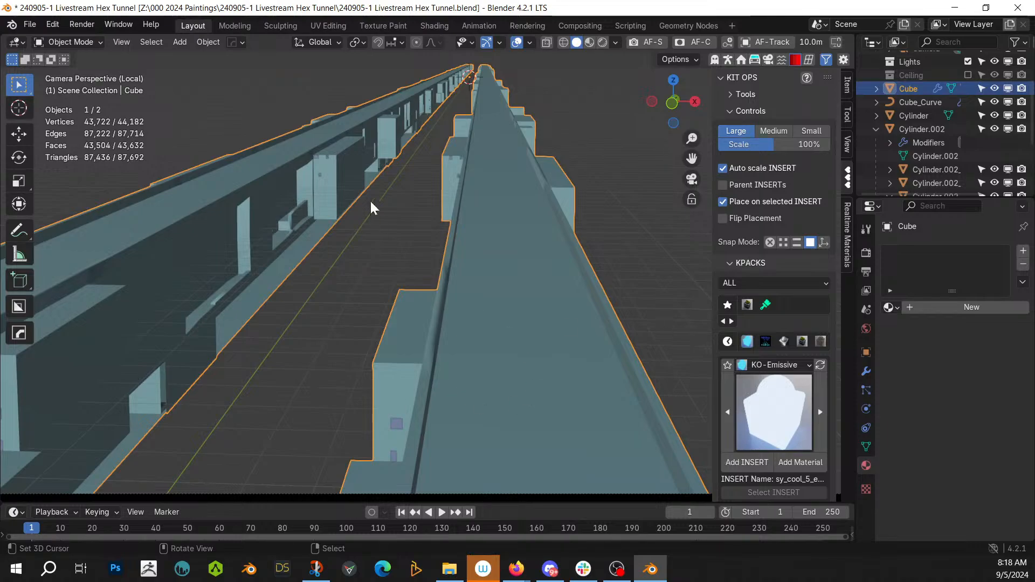
key("shift+q")
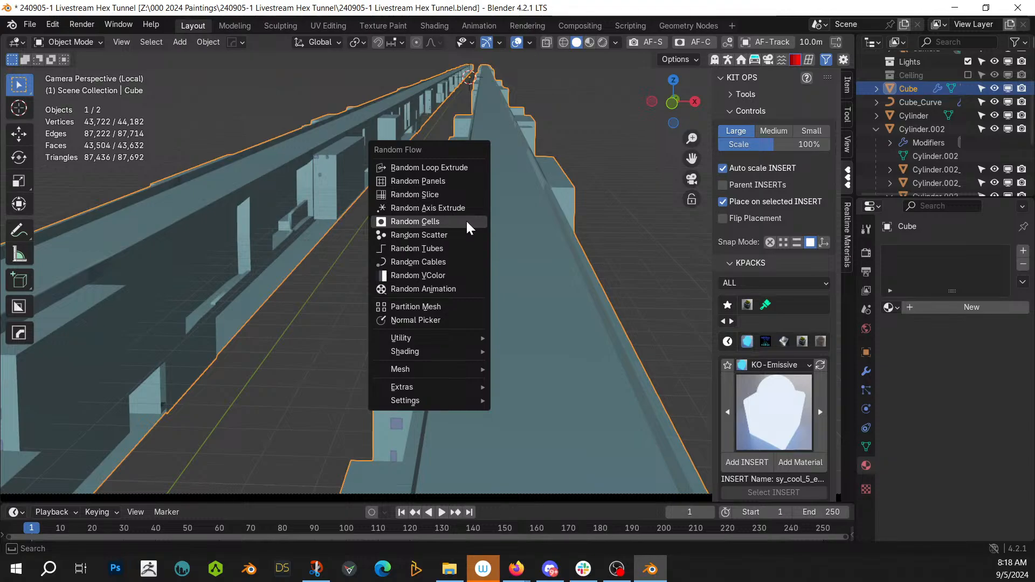
mouse_move(430, 352)
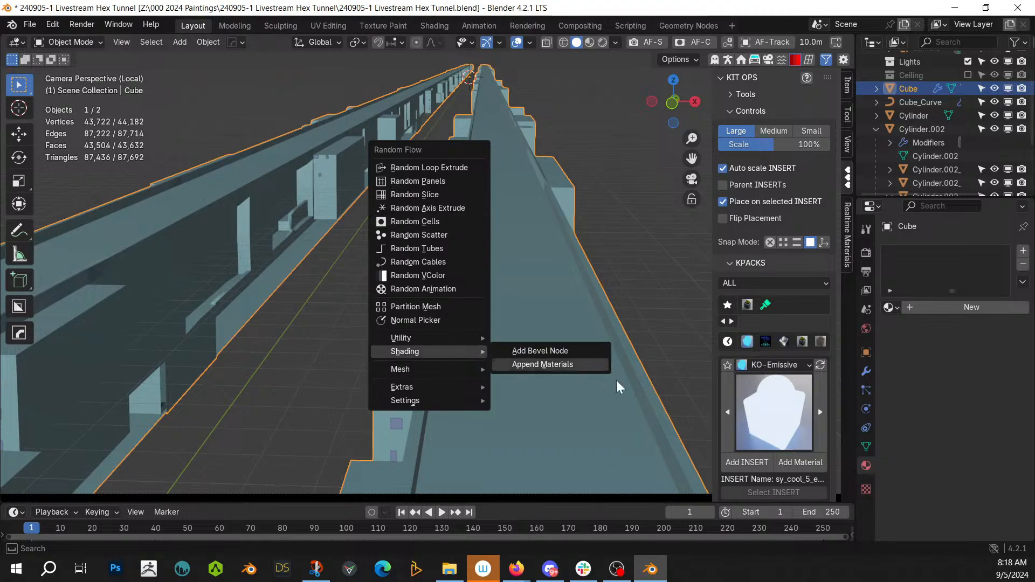
left_click(542, 364)
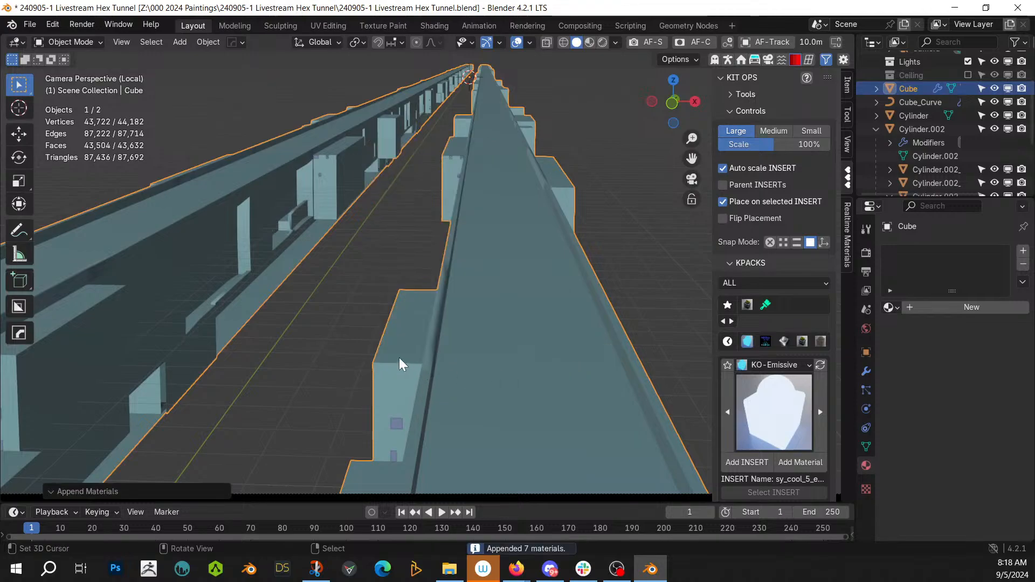
left_click(890, 307)
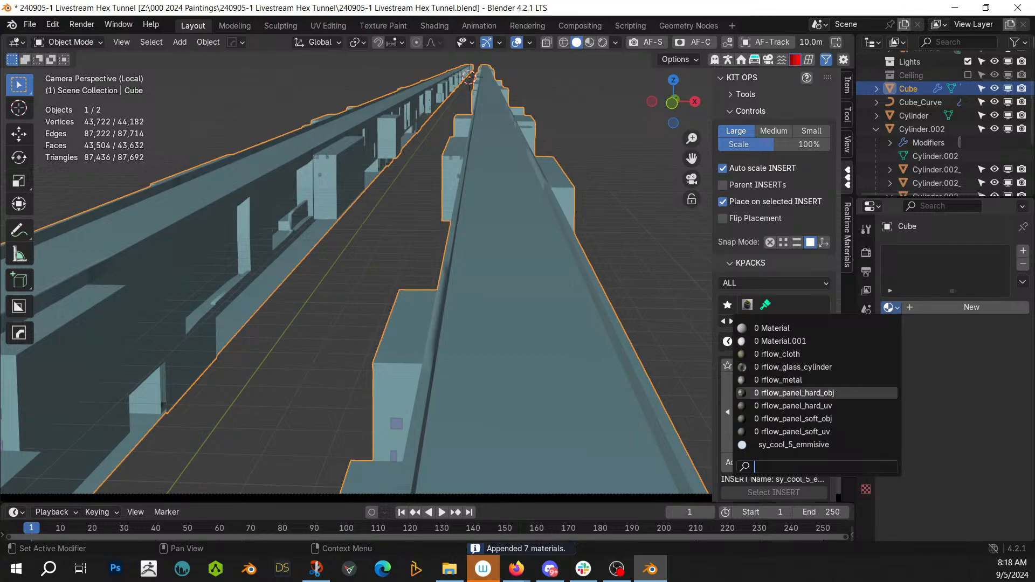
left_click(819, 394)
Step: Exit local view and return to the full tunnel scene through the scene camera
scroll(331, 264, "down", 2)
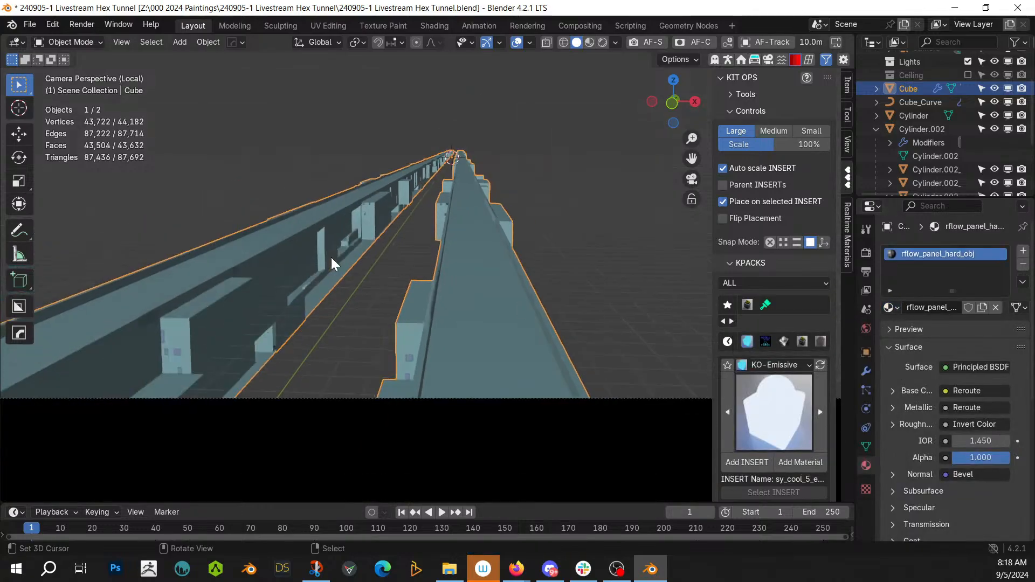
middle_click_drag(326, 265, 208, 344)
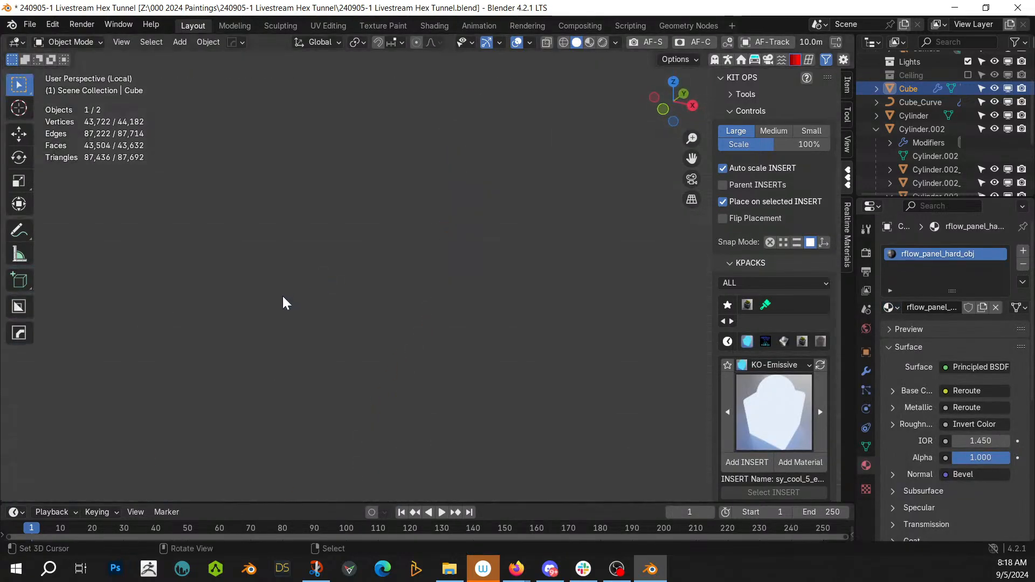
key("slash")
key("KP_0")
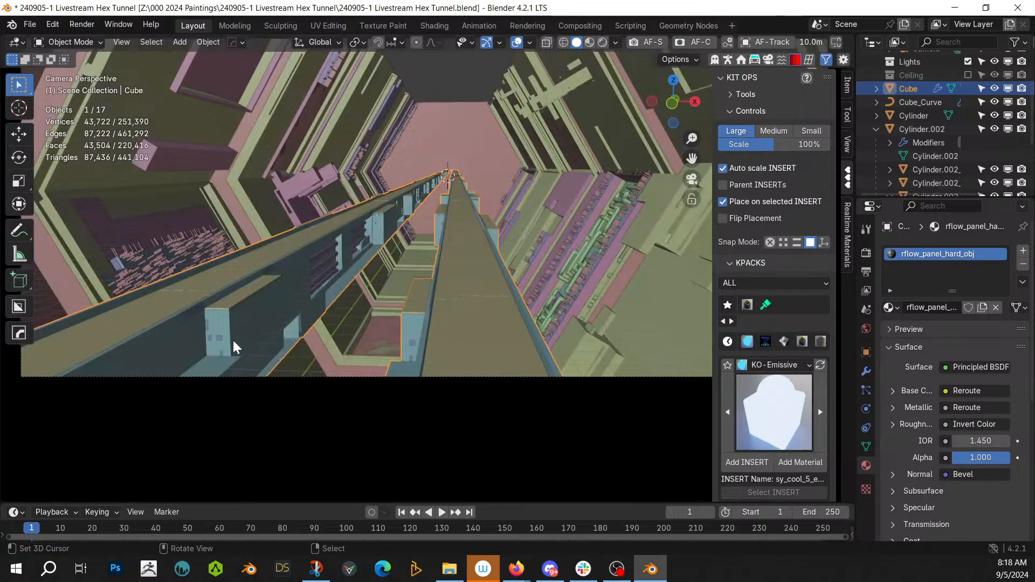
Step: Add a cube at the world origin in Object Mode and scale it by 300 so it encloses the tunnel
middle_click_drag(443, 278, 540, 231)
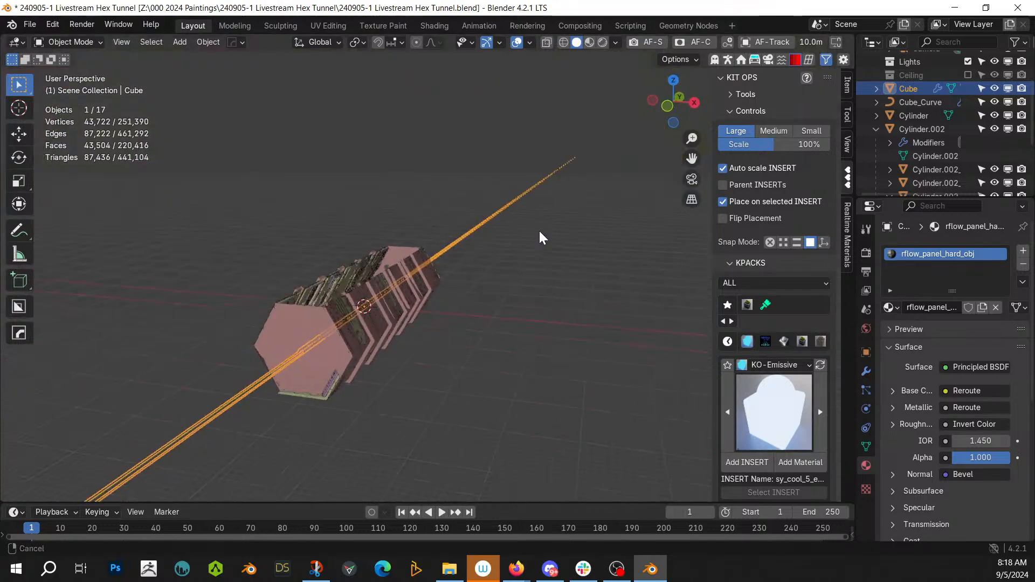
scroll(459, 280, "up", 2)
scroll(459, 286, "down", 3)
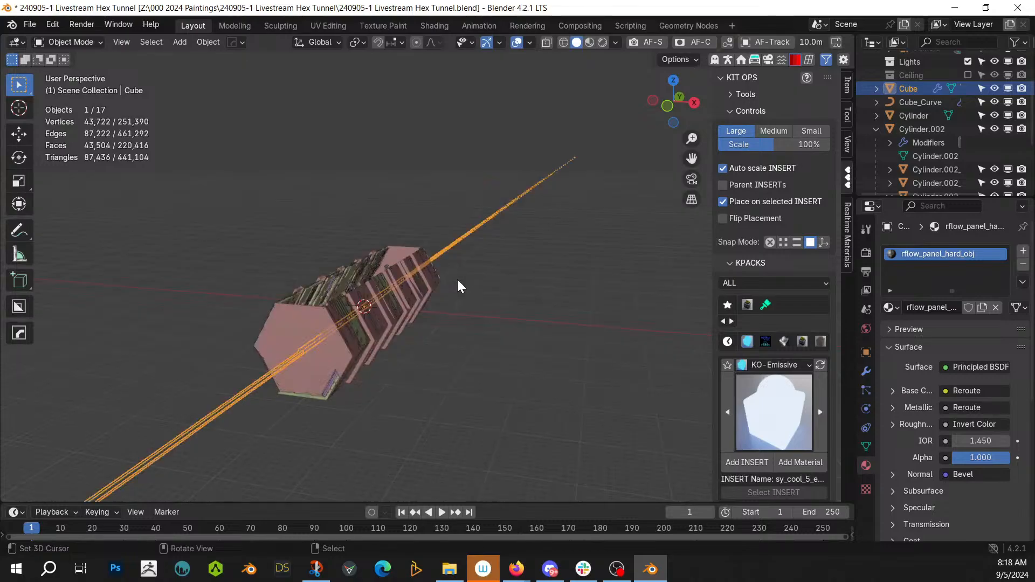
left_click(274, 376)
left_click(263, 394)
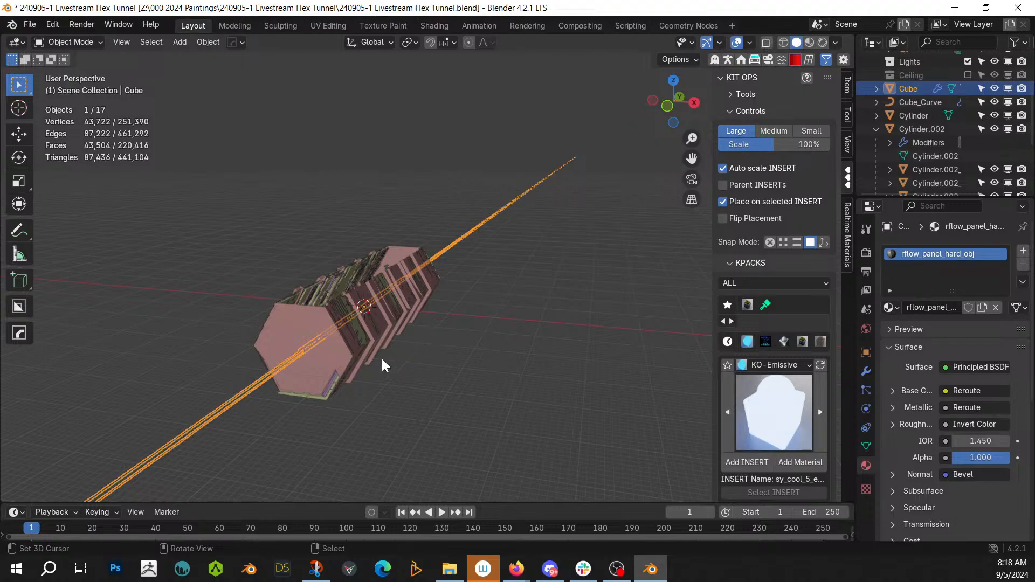
key("KP_Divide")
key("KP_Divide")
key("shift+a")
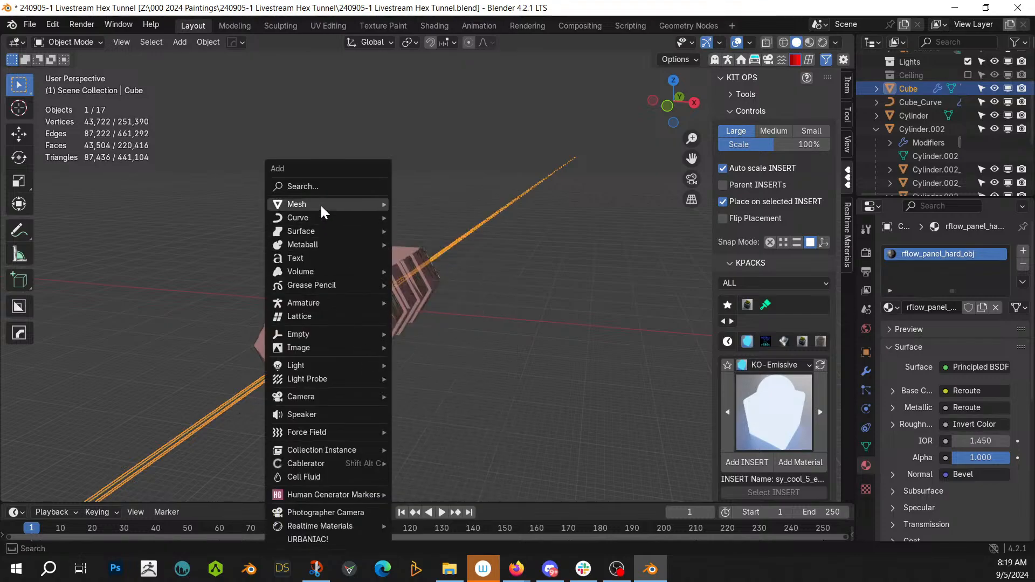
mouse_move(321, 208)
left_click(442, 271)
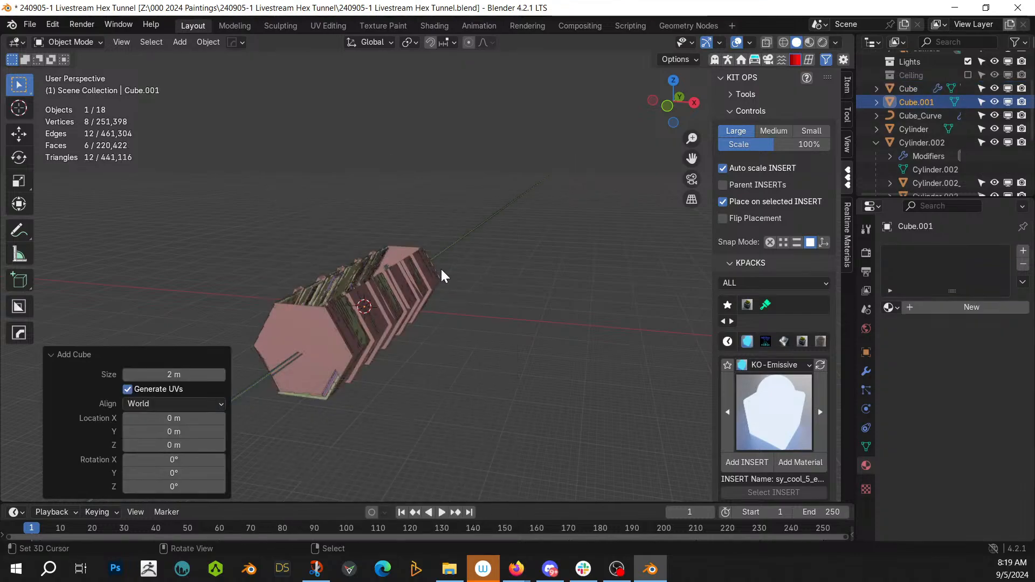
key("s")
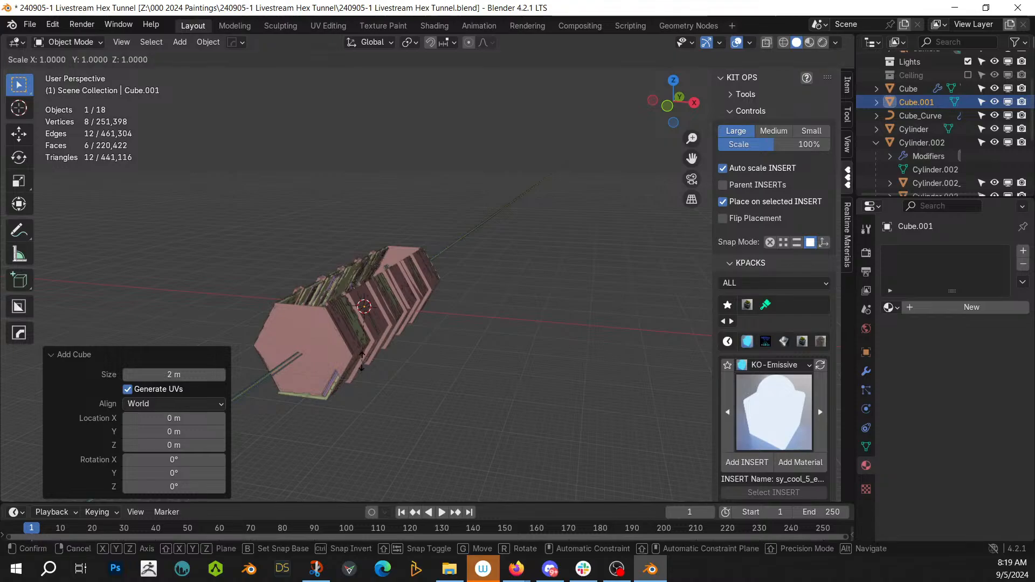
type("300")
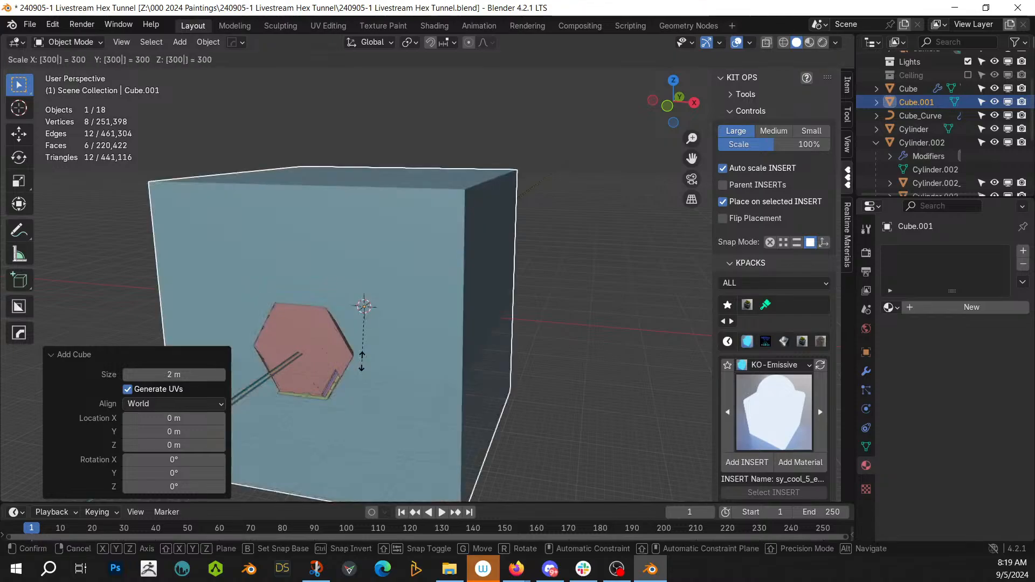
key("Return")
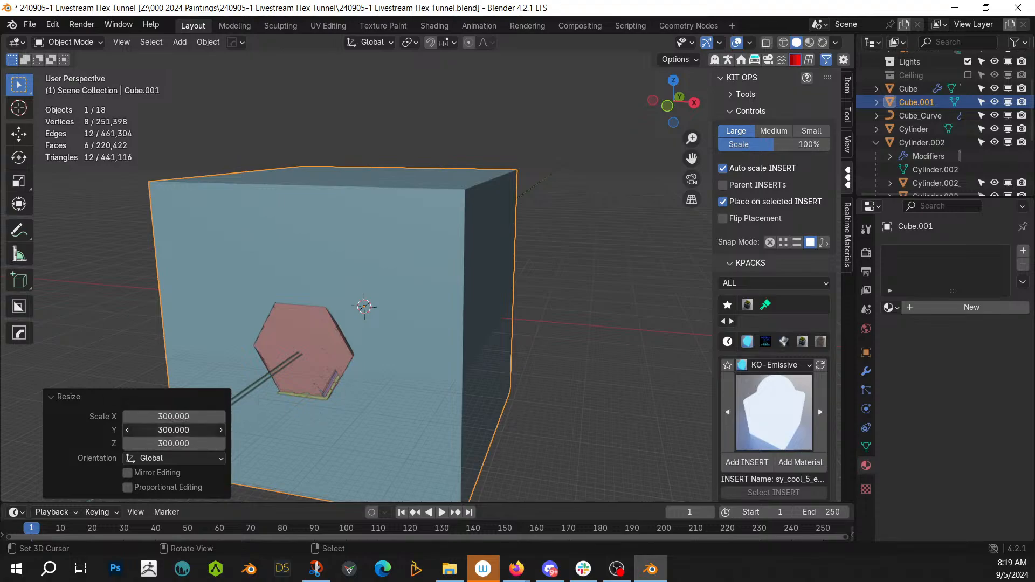
Step: Set the new cube's resize factor to 310 on the X, Y and Z axes
left_click_drag(174, 430, 174, 443)
left_click(183, 416)
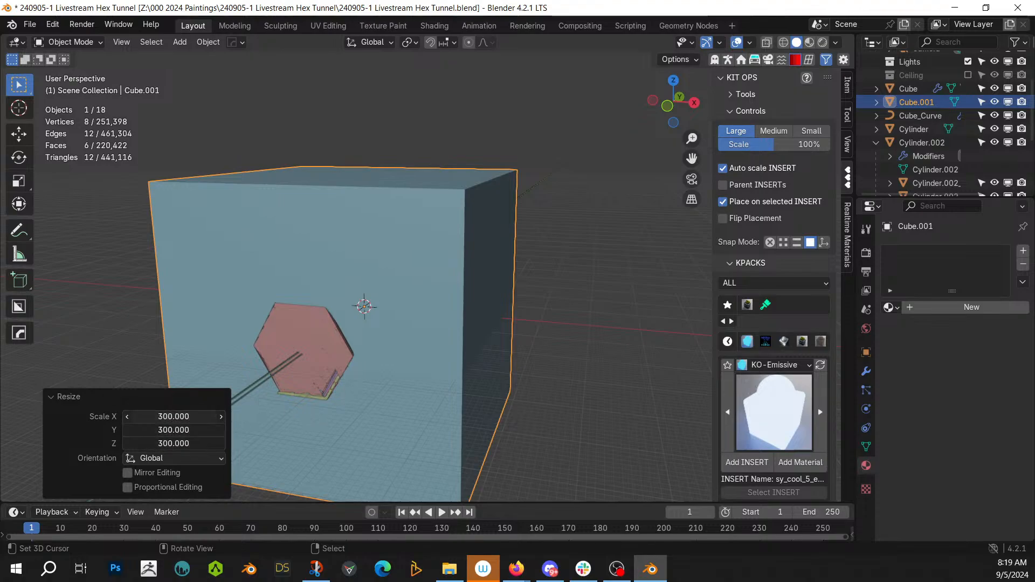
left_click(184, 416)
type("310")
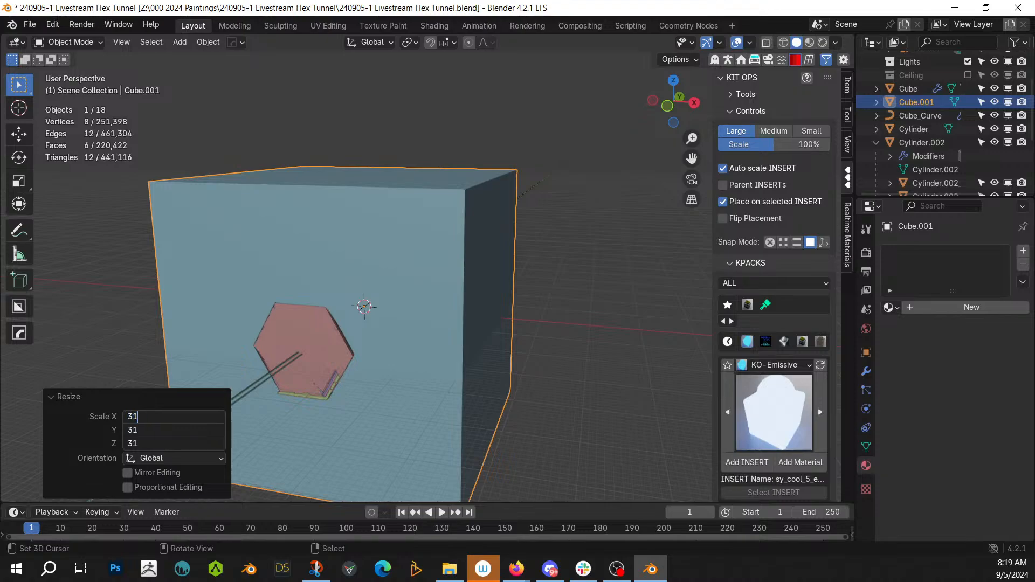
key("Return")
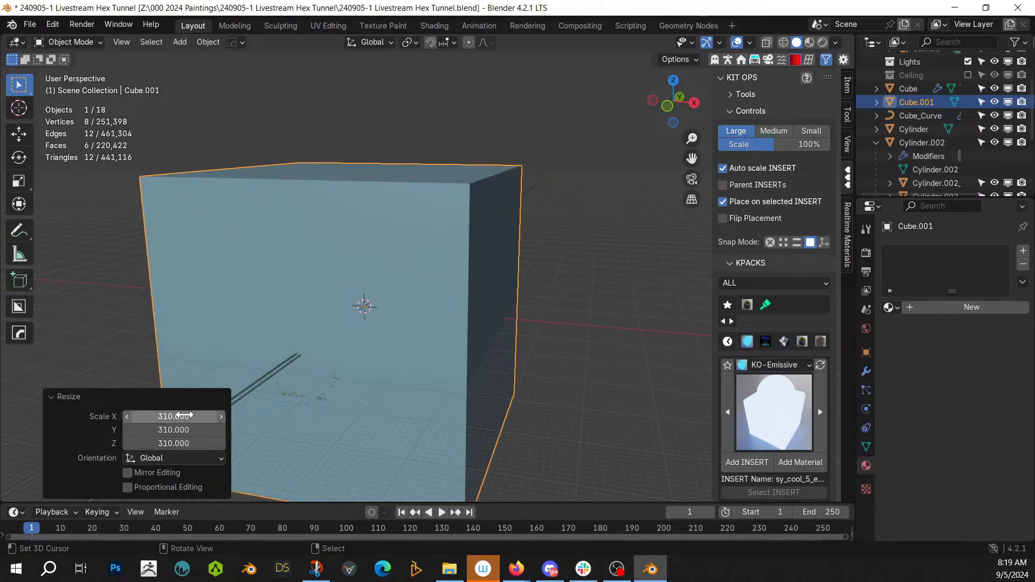
Step: Subtract the large cube from the beams with a Difference Boolean and check the beams through the scene camera
left_click(262, 388, "shift")
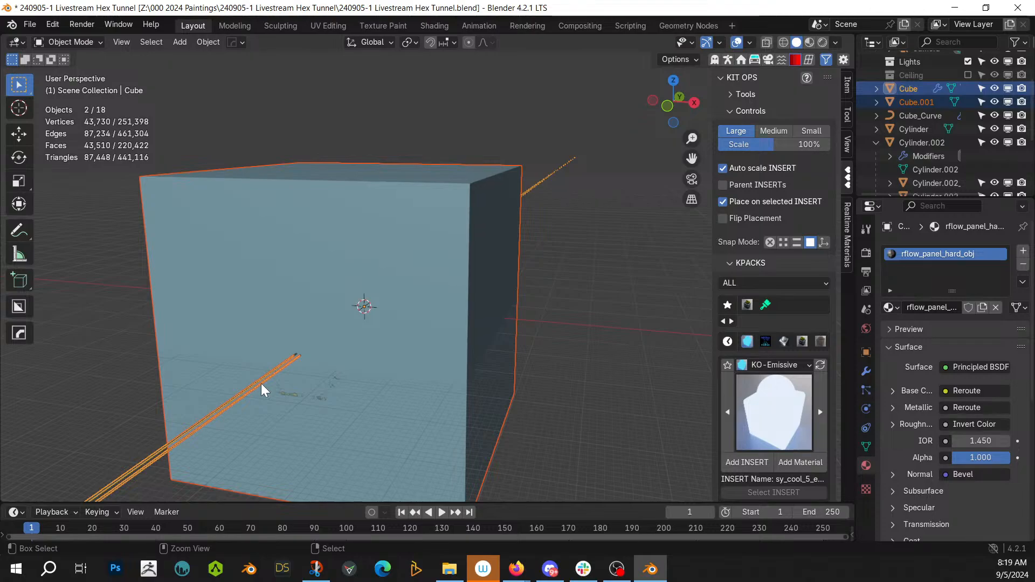
key("ctrl+minus")
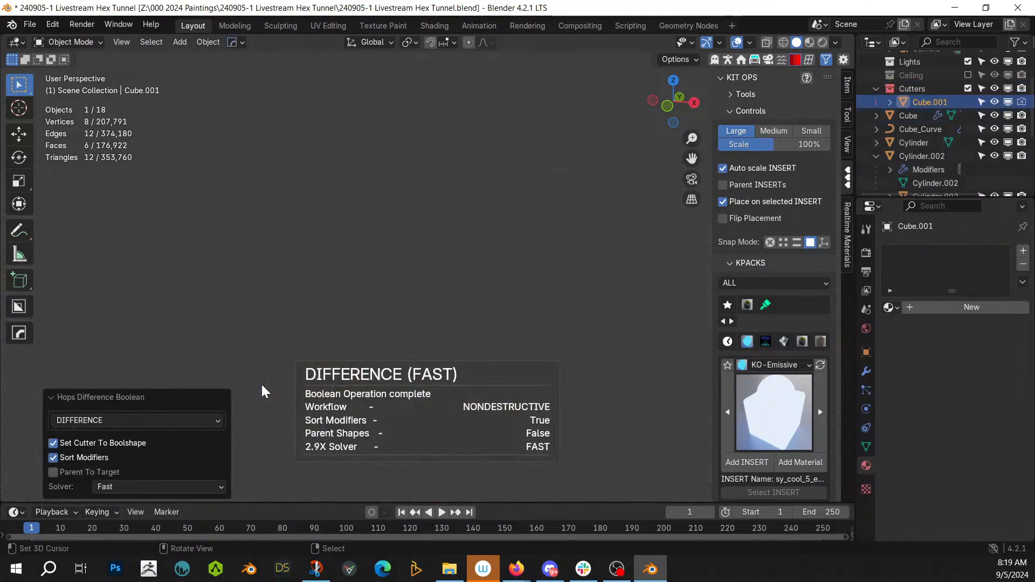
left_click(915, 106)
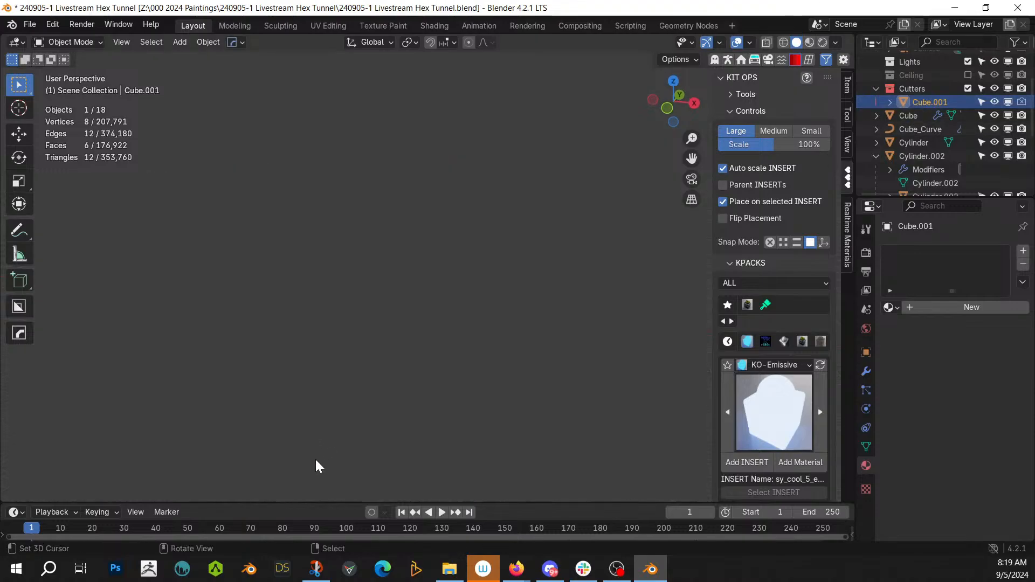
key("KP_0")
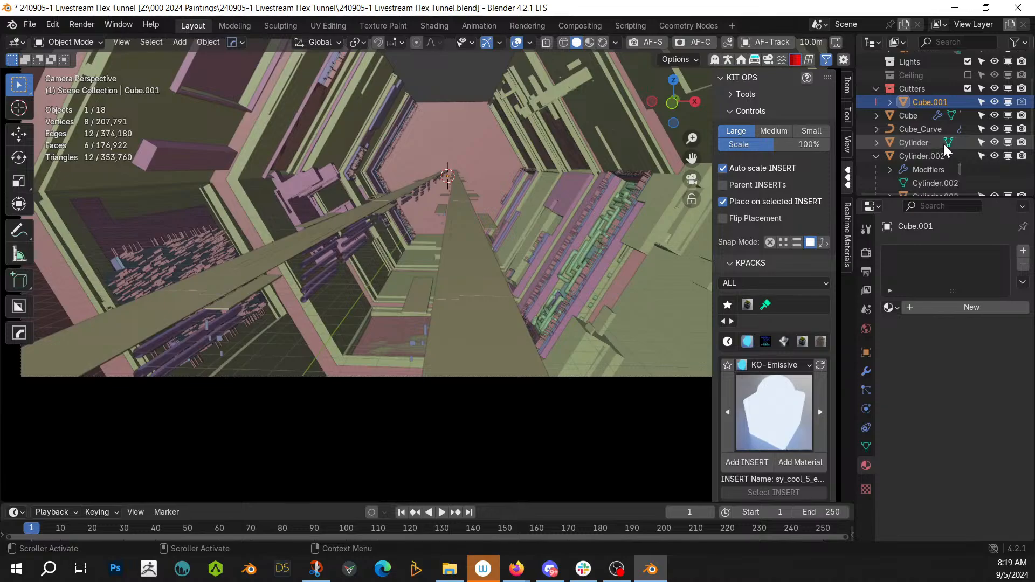
Step: Undo the Difference Boolean between the large cube and the beams, returning to the state with both objects selected
left_click(917, 117)
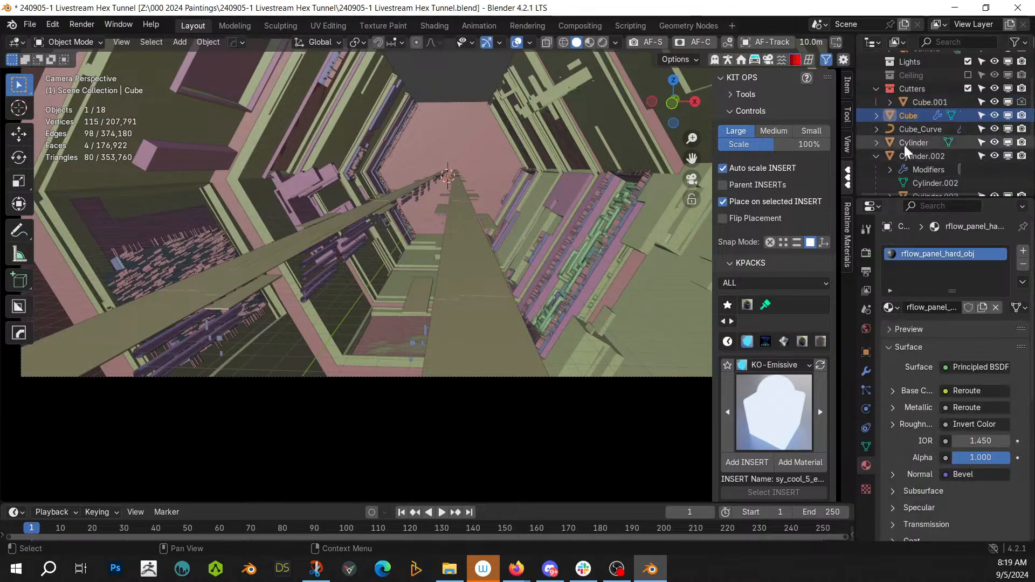
left_click(875, 156)
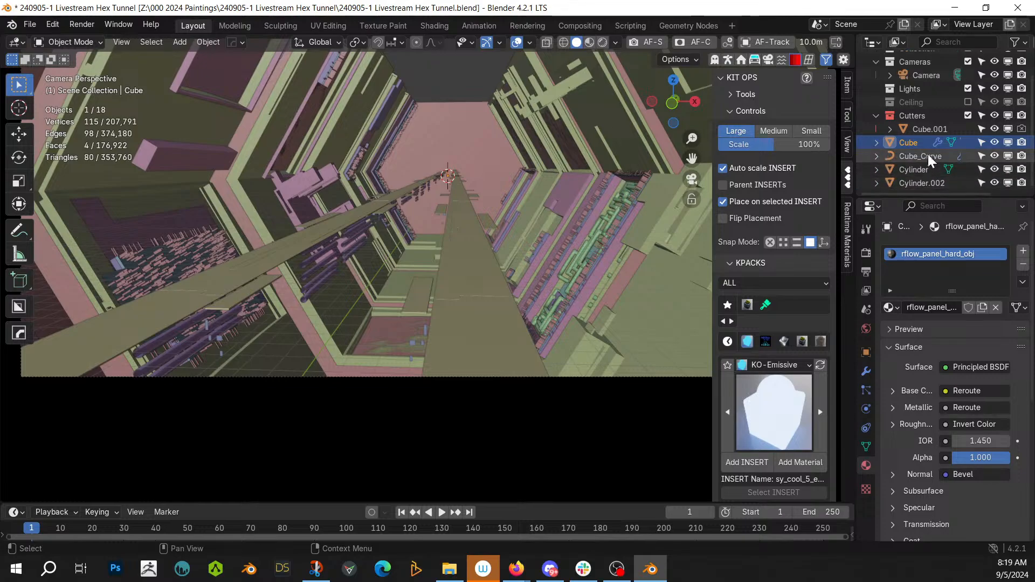
scroll(925, 114, "up", 2)
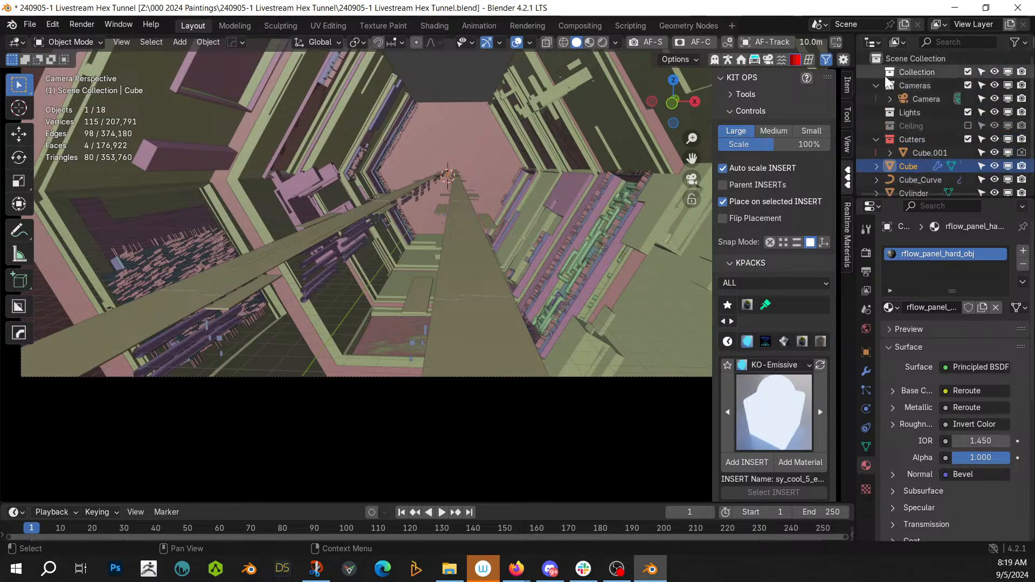
left_click(353, 318)
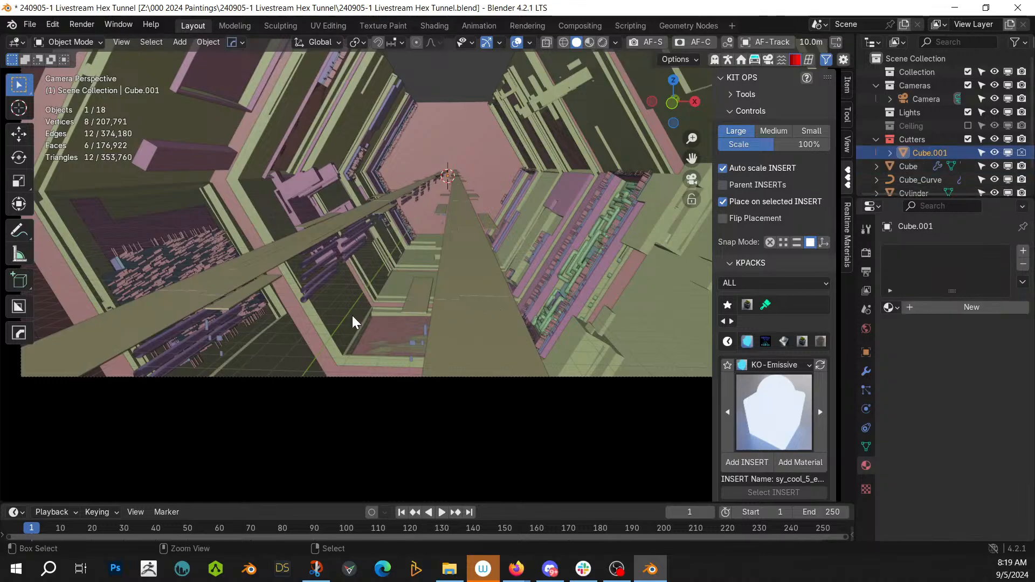
left_click(53, 26)
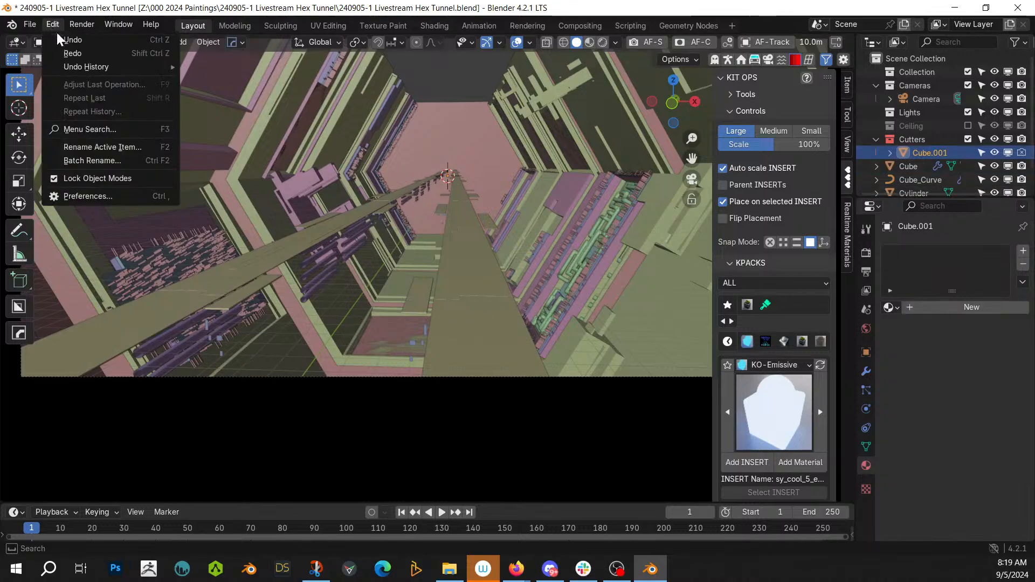
mouse_move(79, 65)
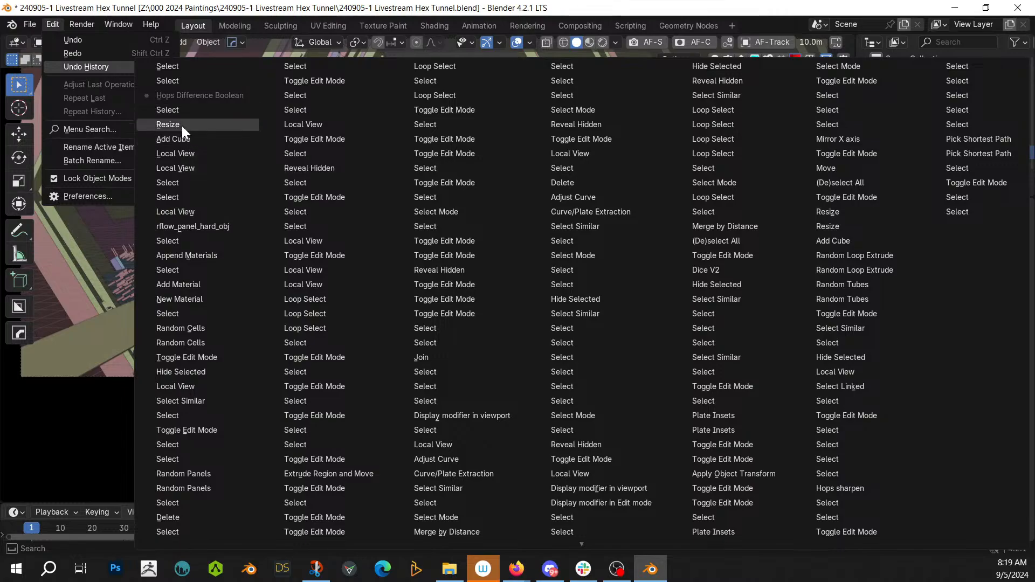
left_click(179, 110)
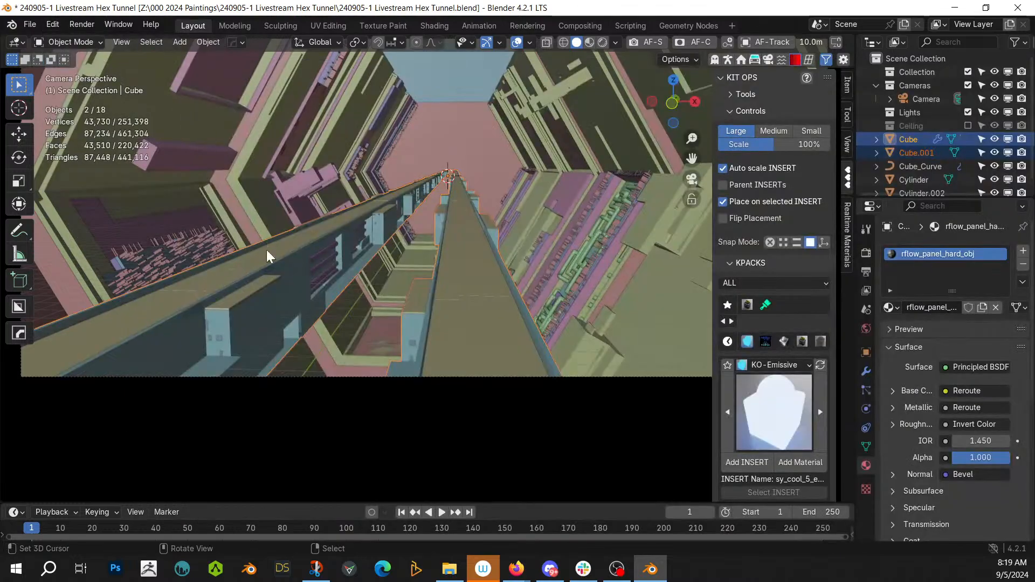
Step: Select the beams, expand their hierarchy, and examine their extent in perspective, top, front and camera views
left_click(141, 360)
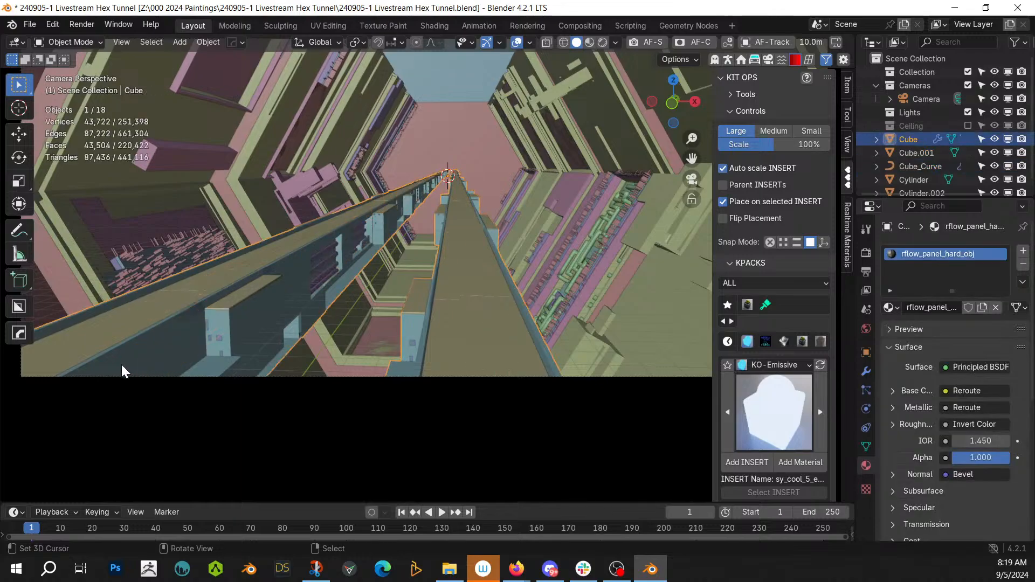
left_click(877, 139)
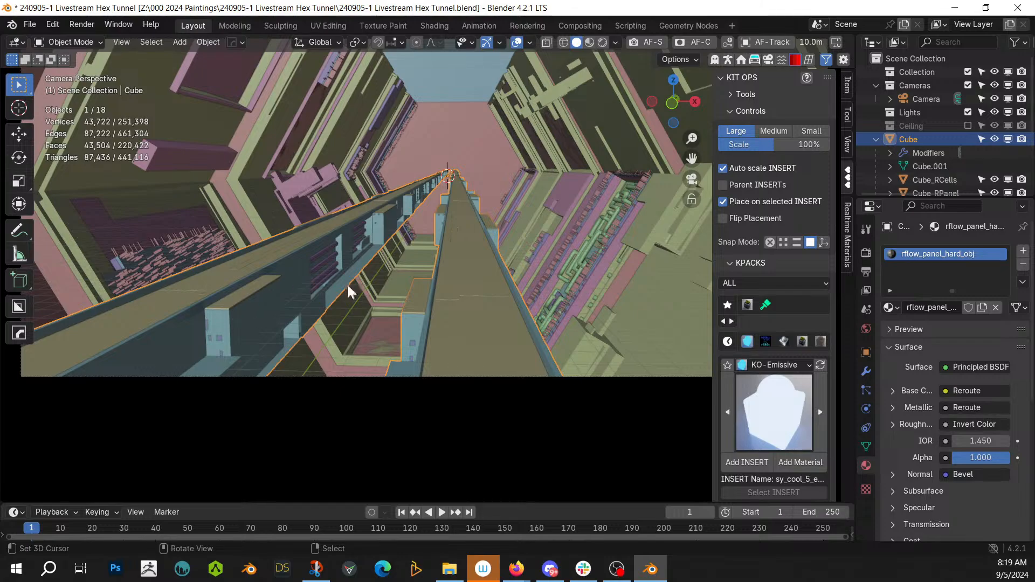
scroll(613, 187, "down", 5)
middle_click_drag(618, 195, 519, 232)
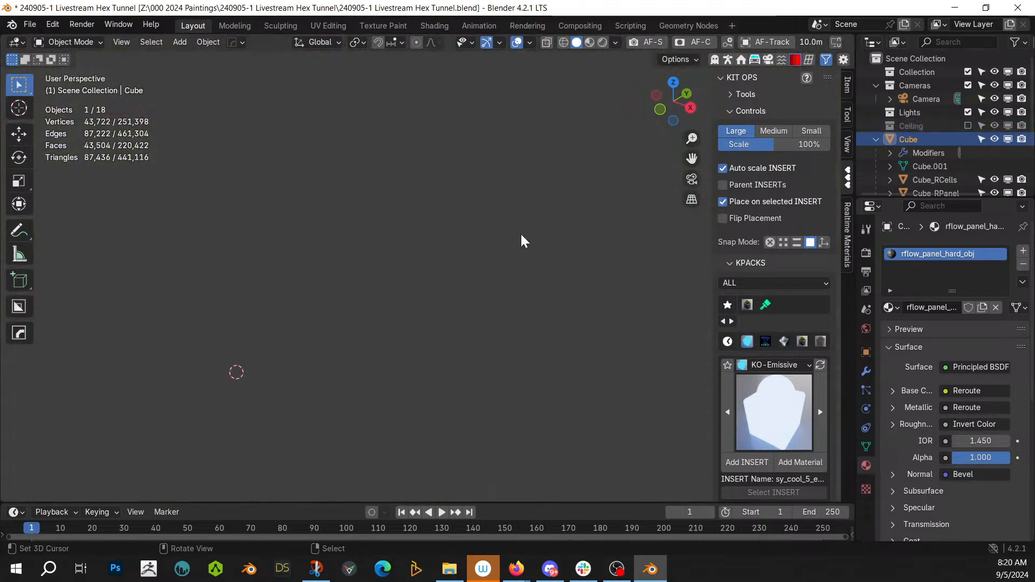
scroll(522, 240, "up", 2)
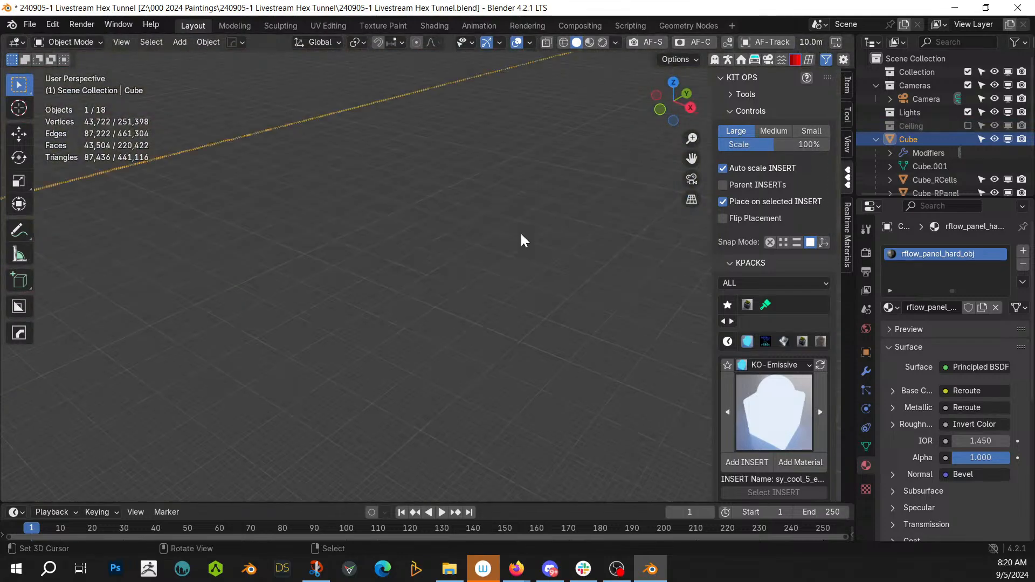
key("KP_0")
middle_click_drag(528, 230, 513, 186)
scroll(512, 248, "up", 2)
key("KP_7")
scroll(514, 185, "up", 7)
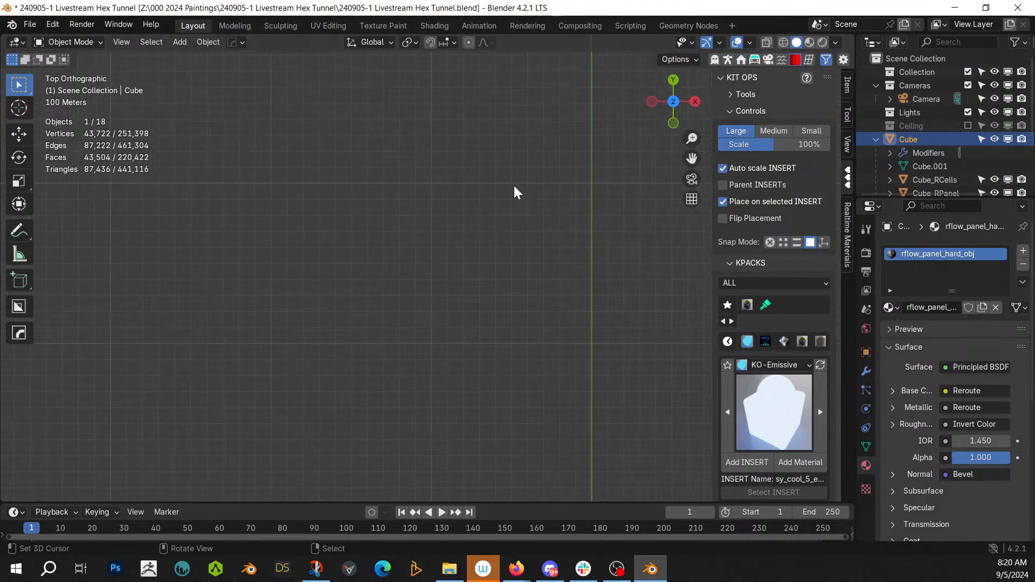
scroll(514, 185, "down", 5)
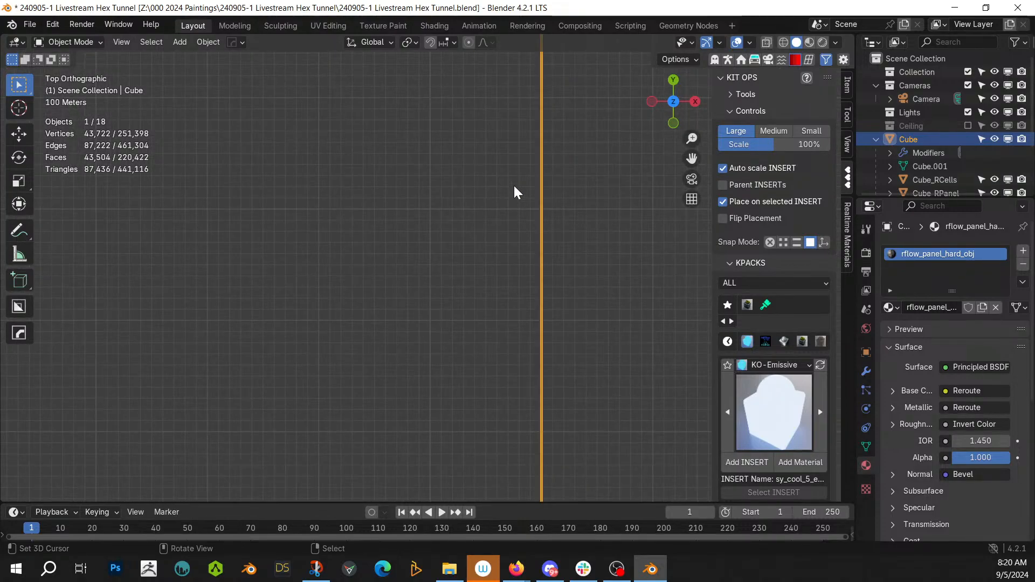
key("KP_1")
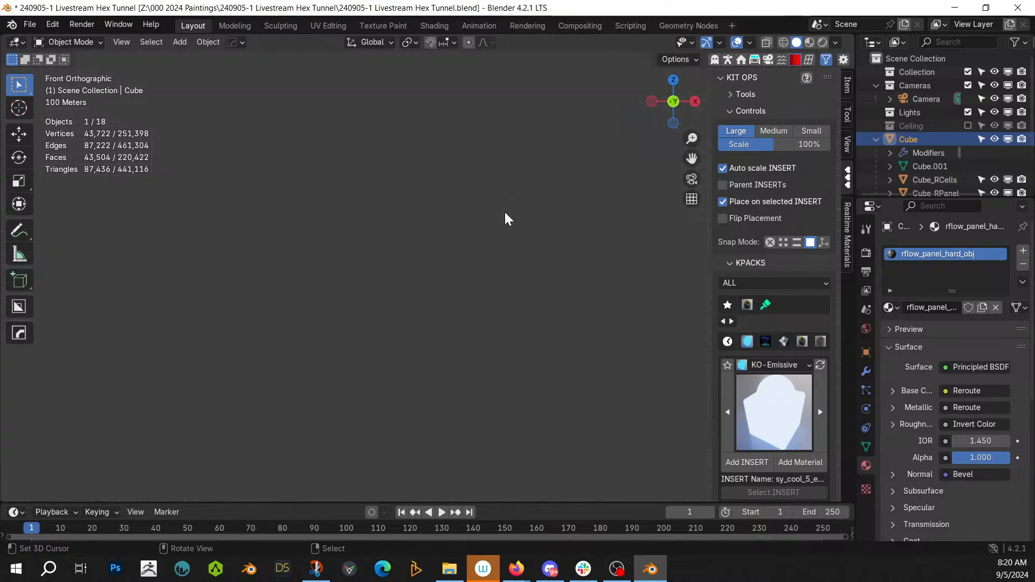
key("KP_0")
Step: Move the camera back out of the tunnel and subtract the large cube from the beams with a Difference Boolean
key("shift+grave")
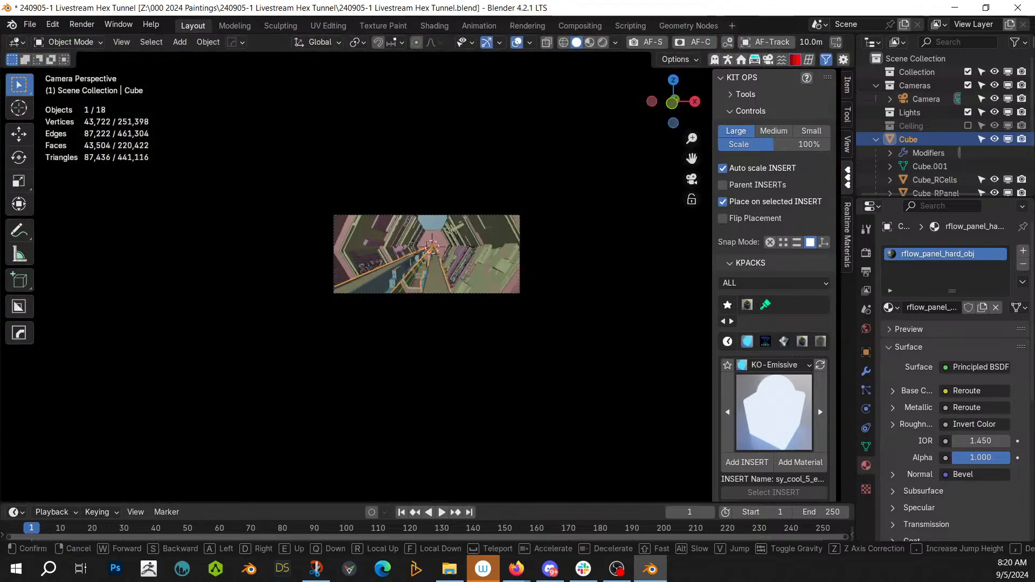
key("s")
key("s")
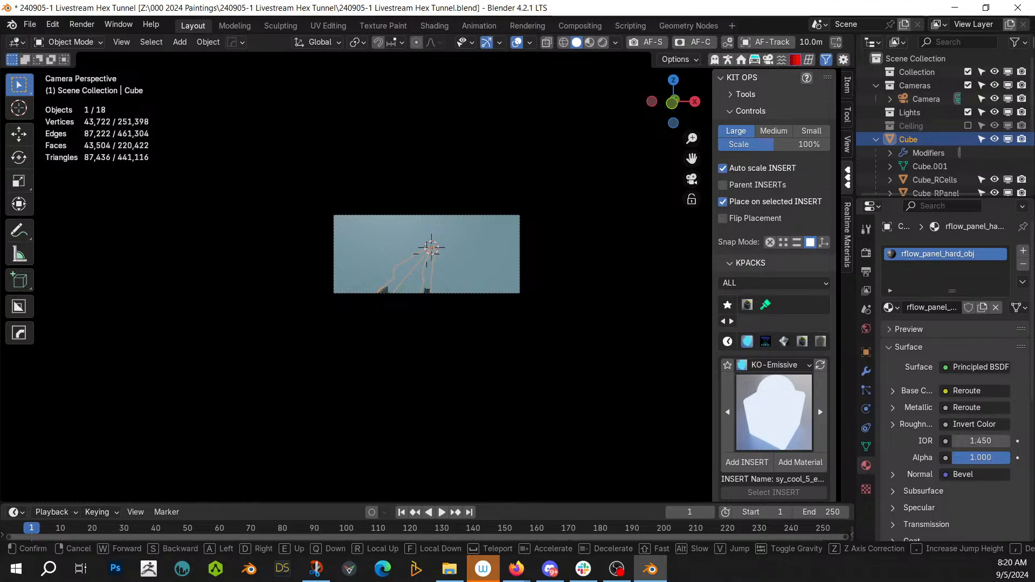
key("s")
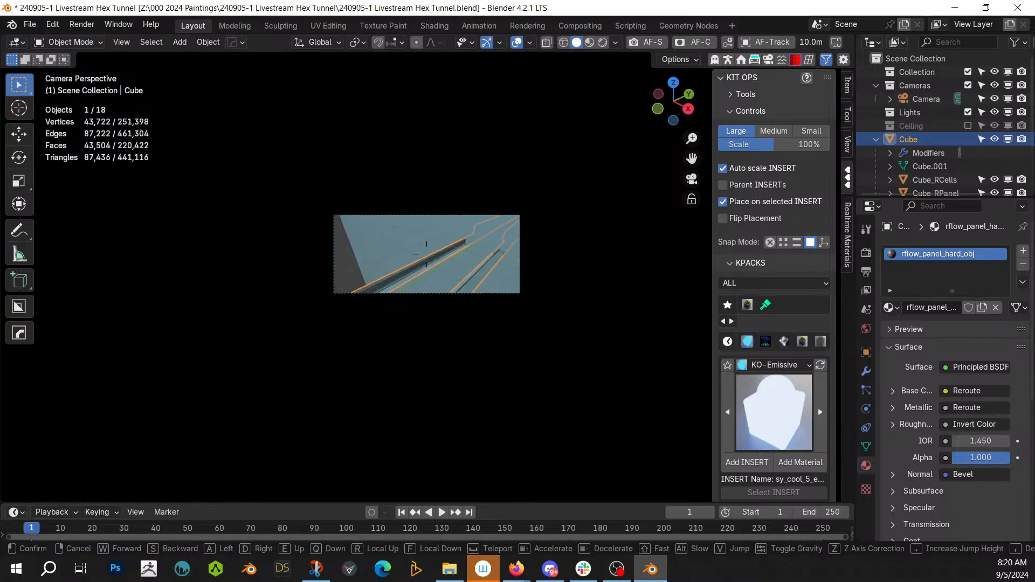
left_click(505, 223)
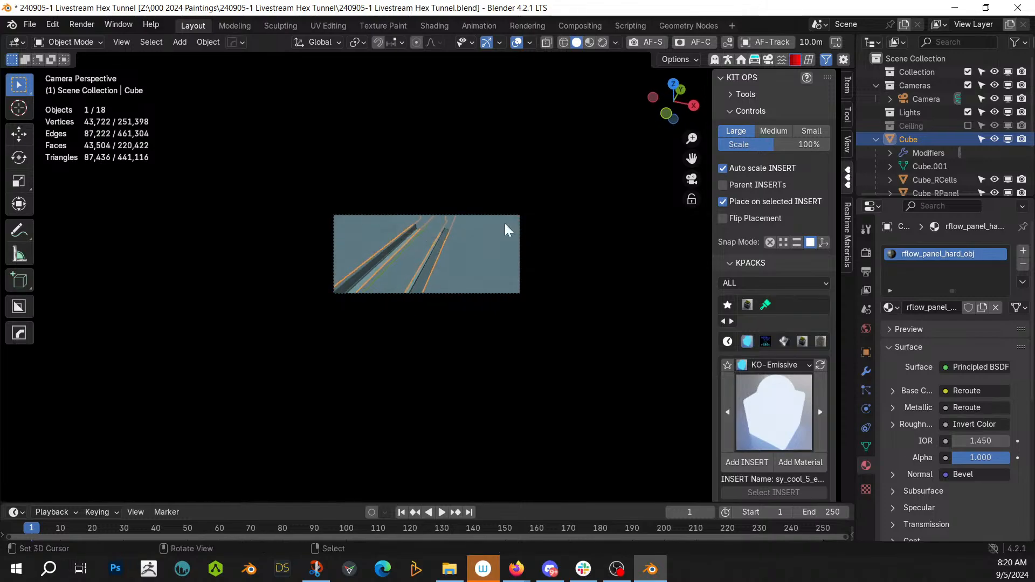
left_click(485, 248)
left_click(435, 265, "shift")
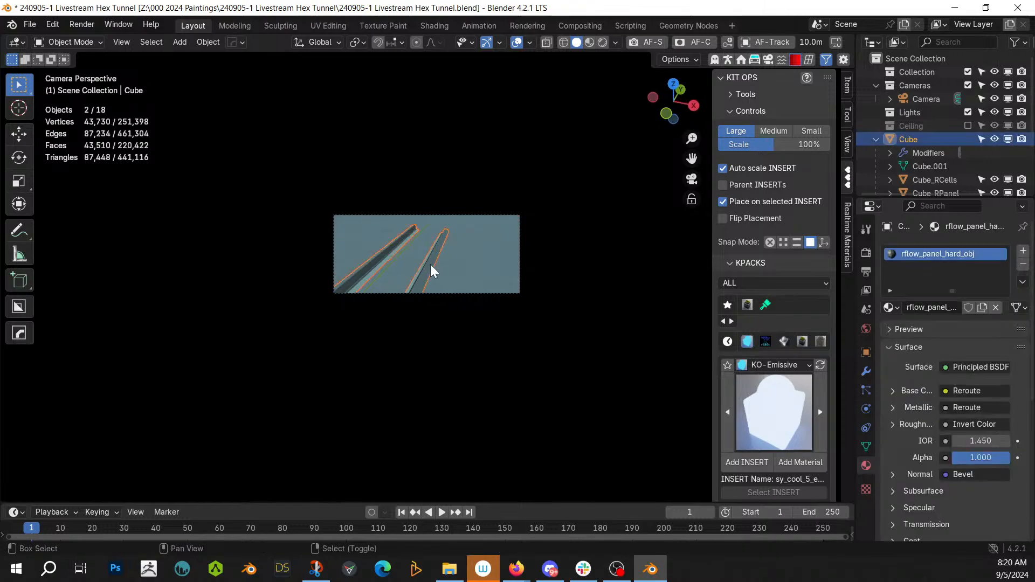
key("ctrl+KP_Subtract")
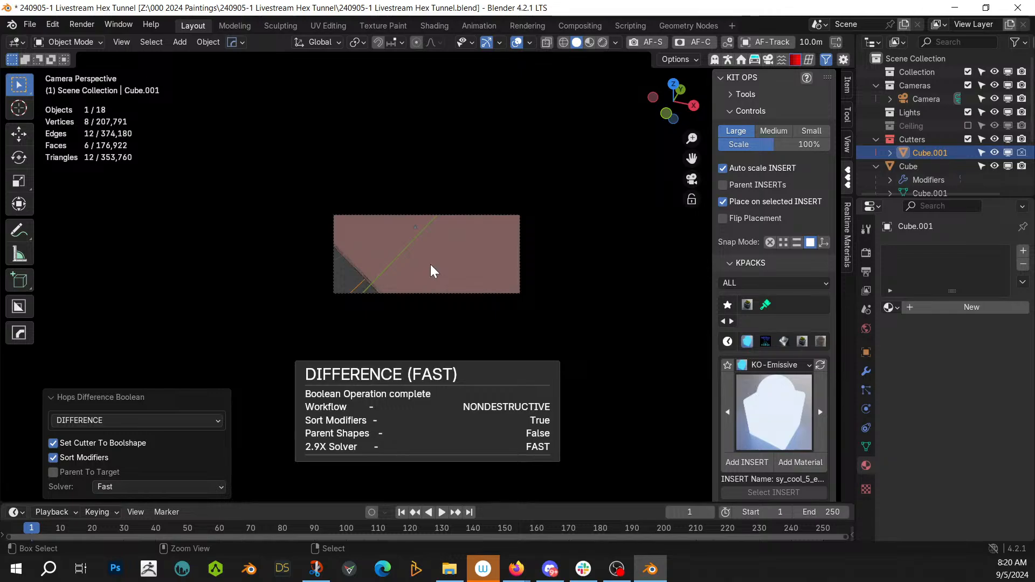
Step: Set the solver of the beams' Boolean modifier to Exact
left_click(910, 167)
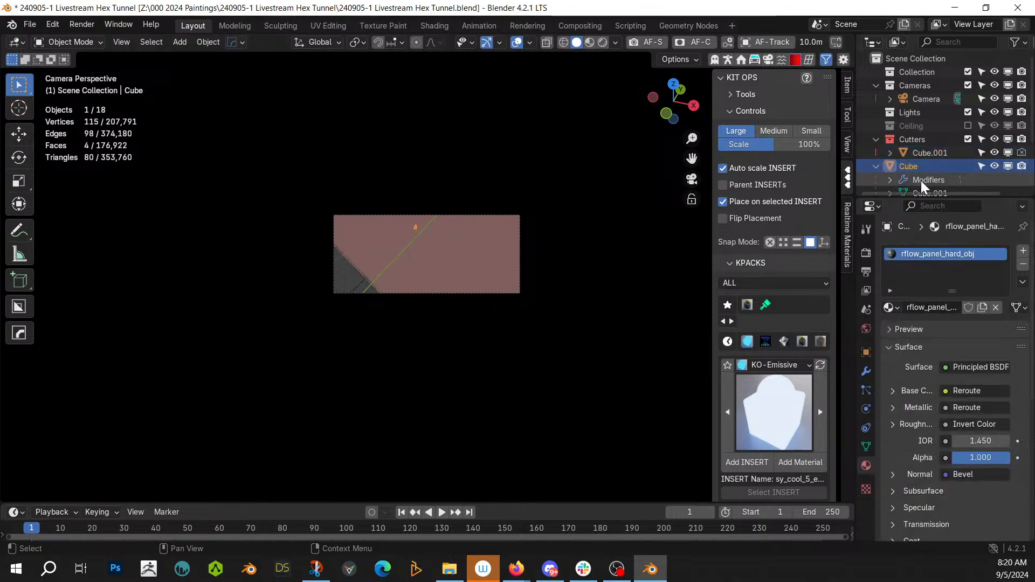
left_click(867, 371)
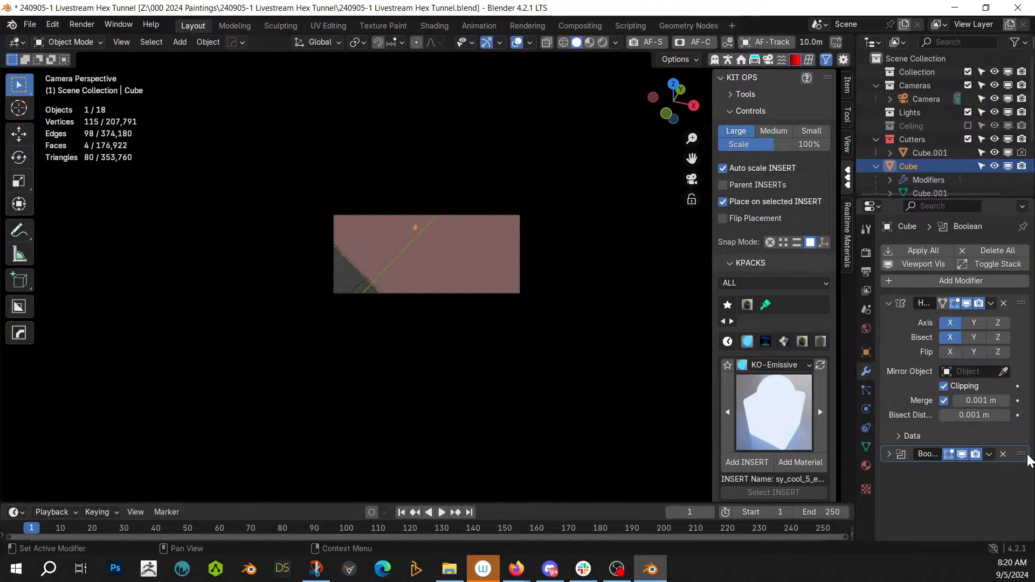
left_click(896, 456)
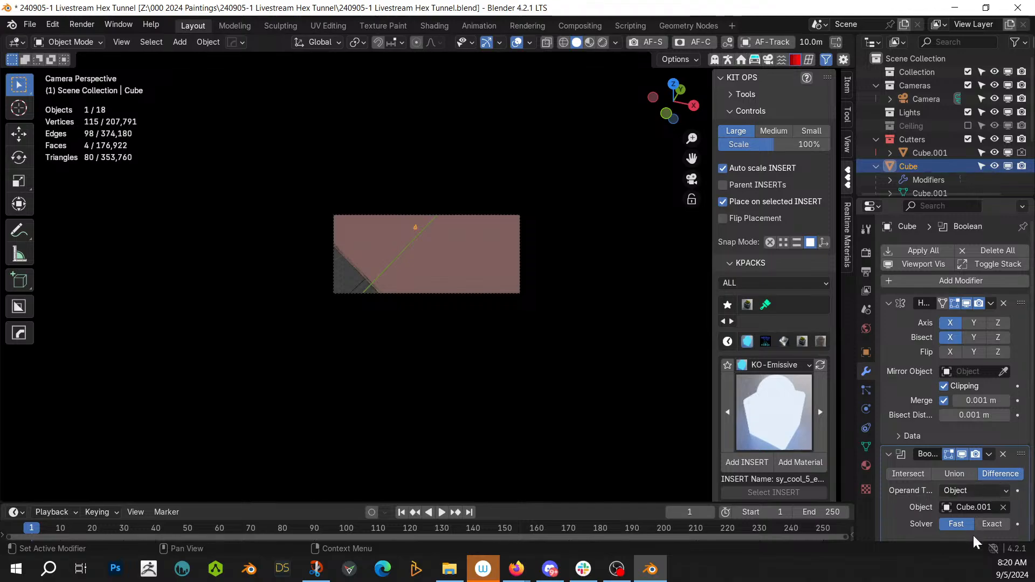
left_click(989, 524)
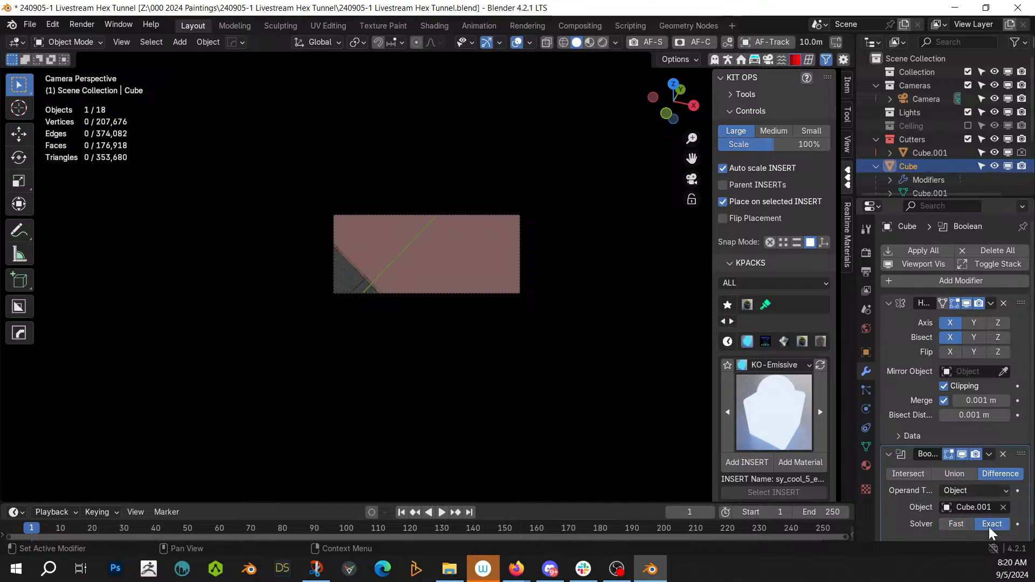
Step: Inspect the beams' Boolean result from the front, through the scene camera and from inside the tunnel
key("KP_1")
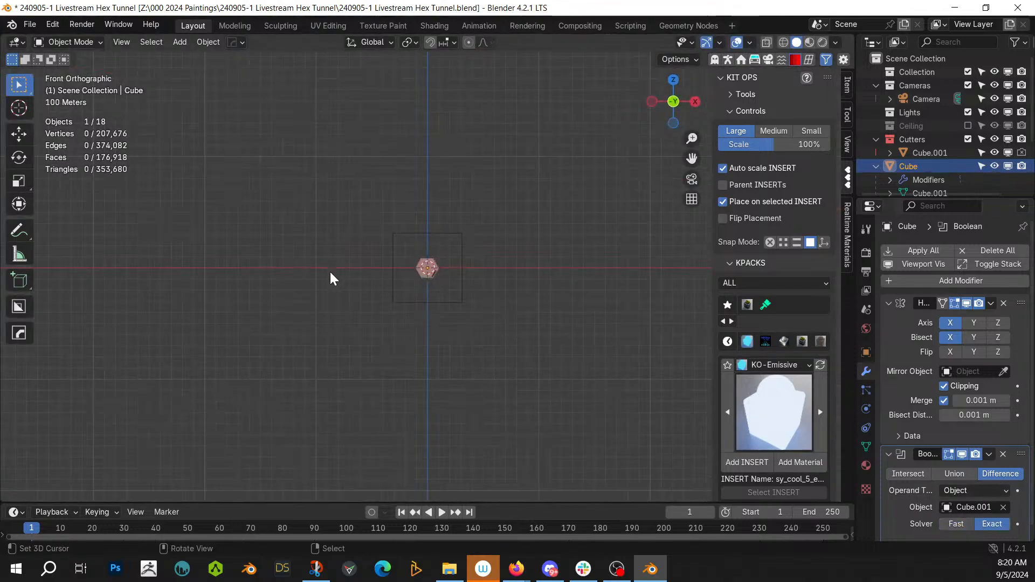
key("KP_0")
key("Home")
key("shift+grave")
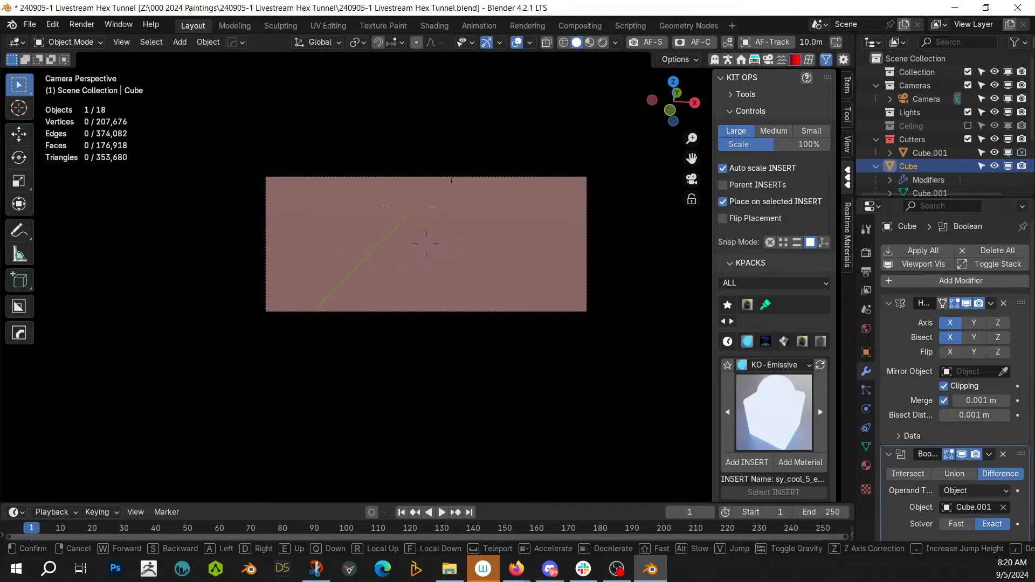
left_click(426, 243)
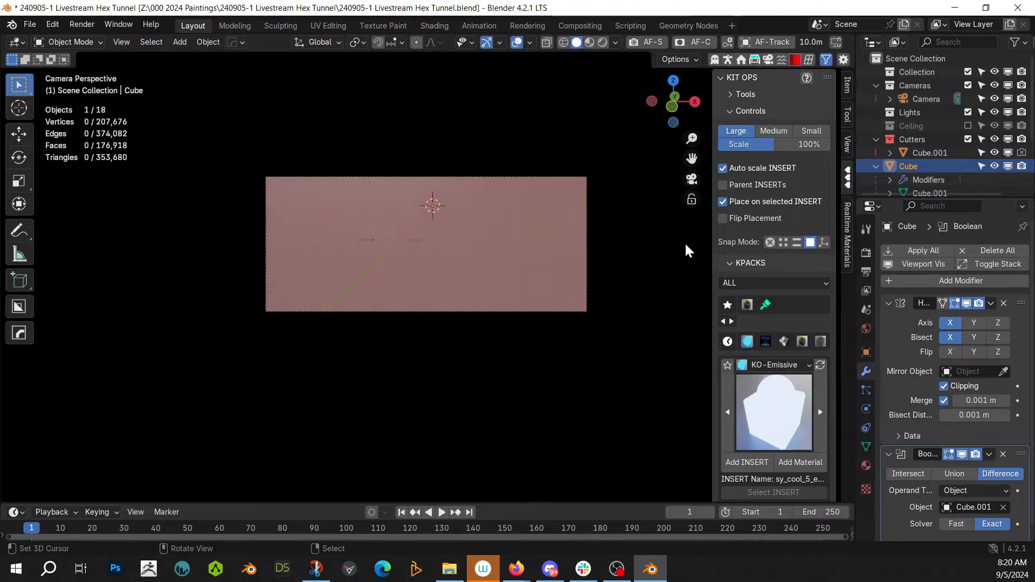
middle_click_drag(514, 299, 410, 262)
scroll(937, 447, "down", 1)
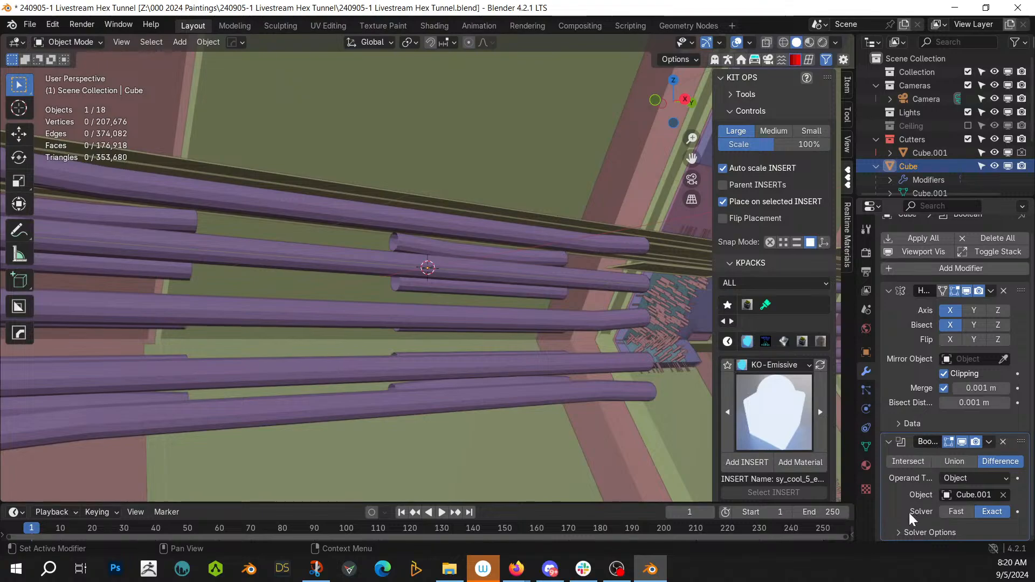
Step: Enable Hole Tolerant and Self Intersection in the solver options of the beams' Boolean modifier
left_click(900, 532)
scroll(917, 486, "down", 2)
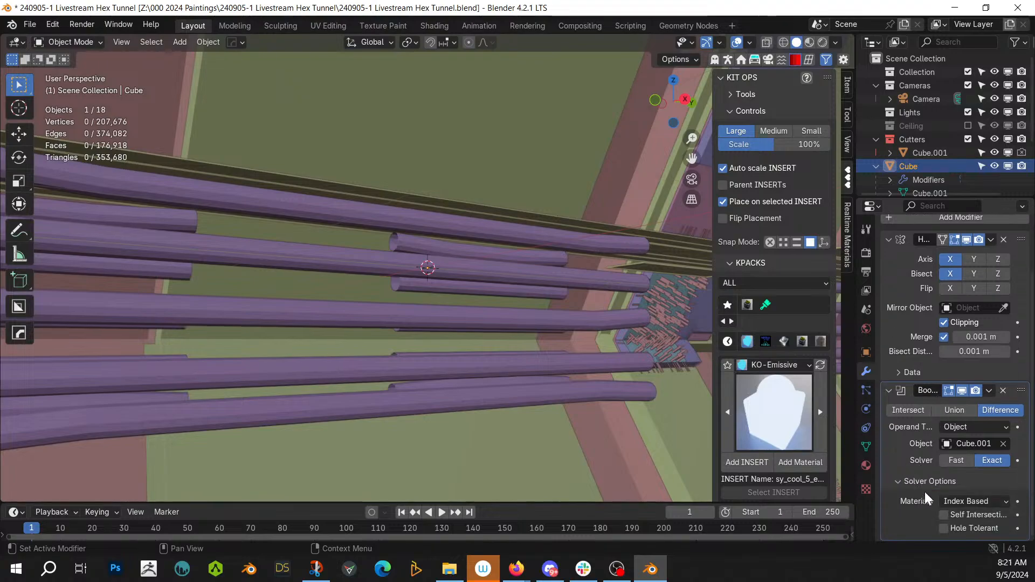
left_click(945, 527)
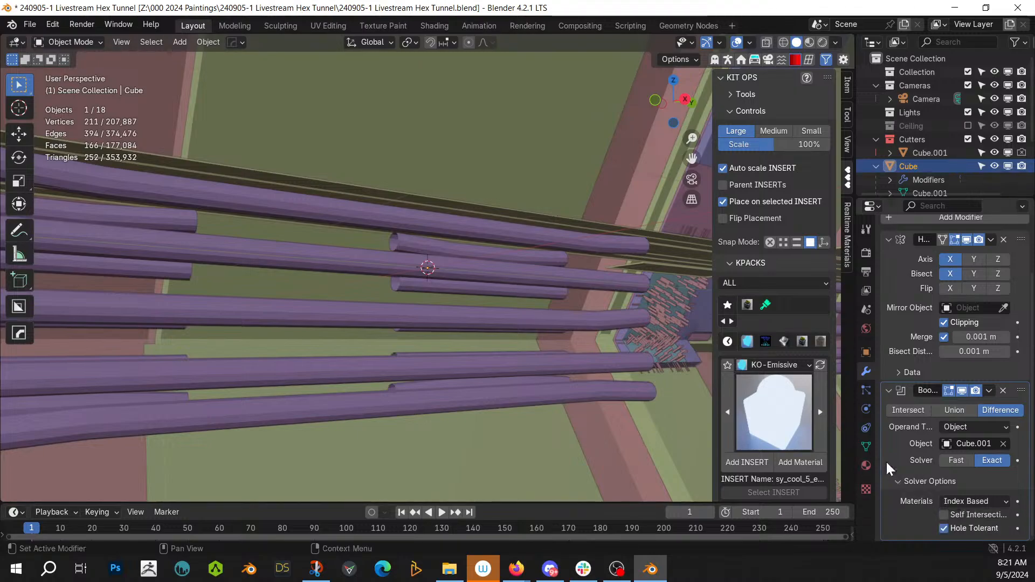
left_click(946, 516)
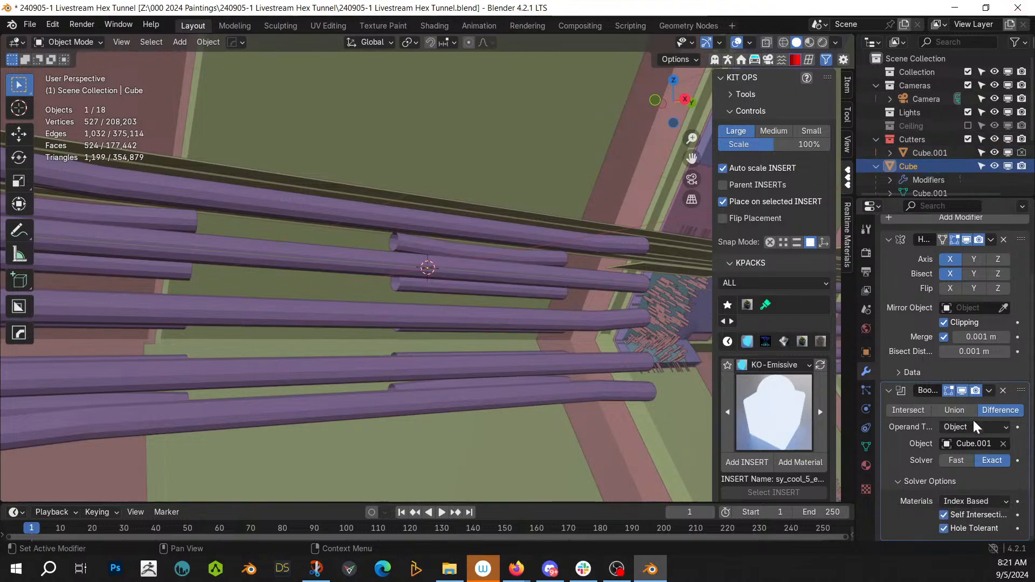
Step: Set the beams' Boolean to Intersect with the Fast solver and move it above the mirror modifier in the stack
left_click(957, 461)
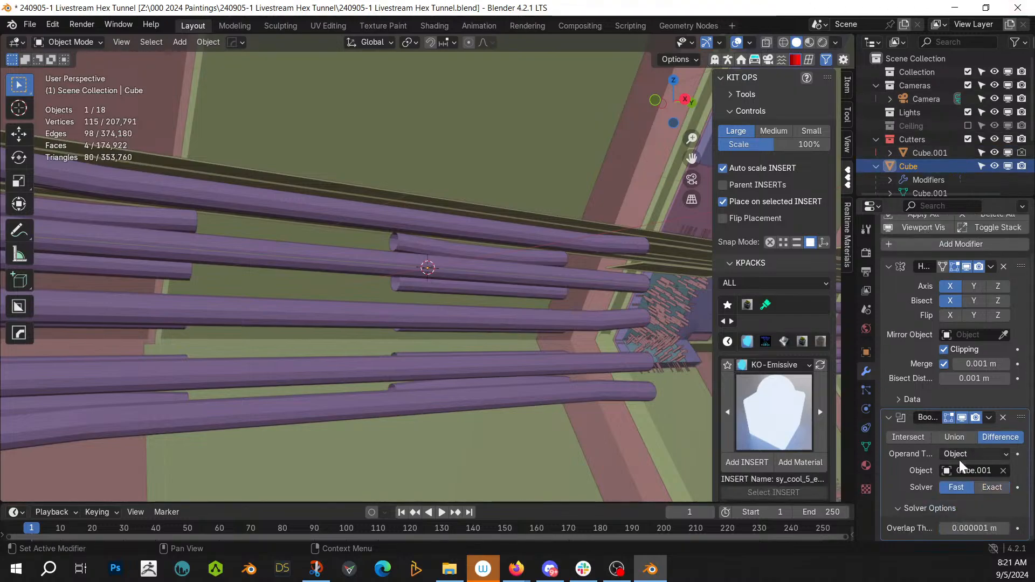
left_click(917, 437)
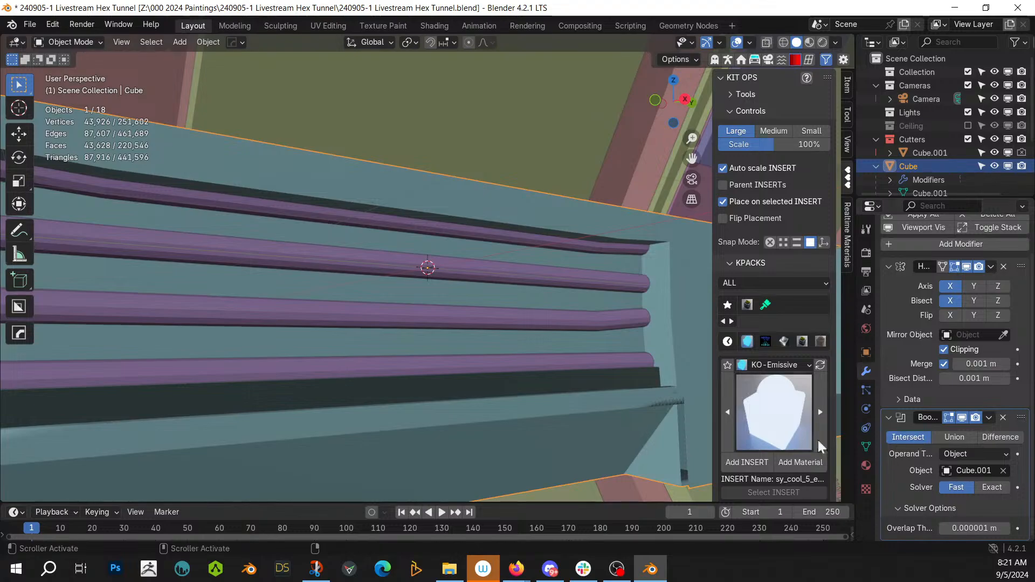
scroll(318, 244, "down", 8)
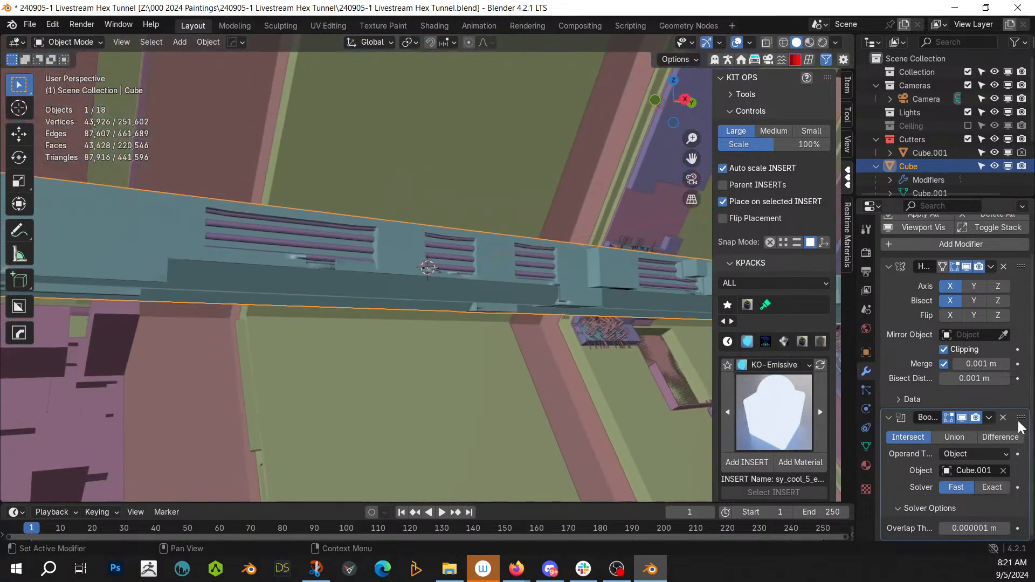
left_click_drag(1021, 417, 1030, 246)
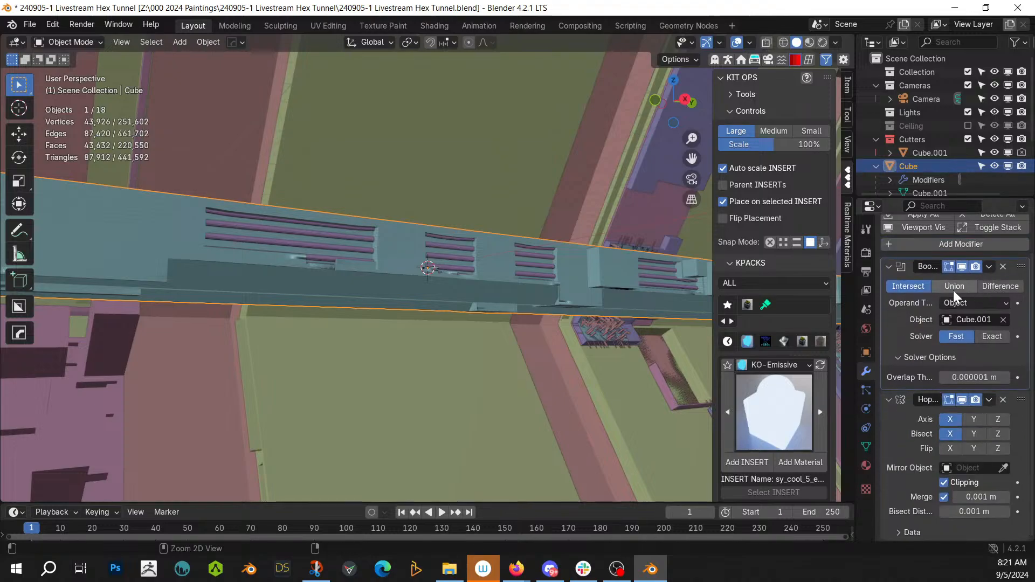
Step: Try to apply the Fast-solver Boolean modifier on the beams and check their ends at the tunnel's front wall
key("ctrl+a")
scroll(311, 326, "down", 9)
scroll(396, 379, "down", 8)
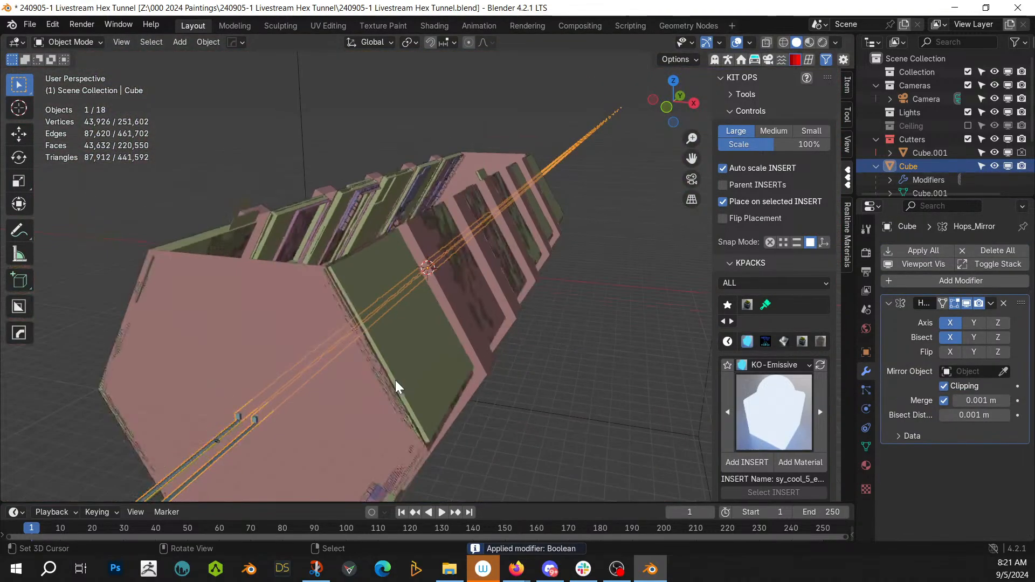
middle_click_drag(395, 380, 532, 309)
scroll(658, 237, "up", 2)
scroll(568, 283, "up", 4)
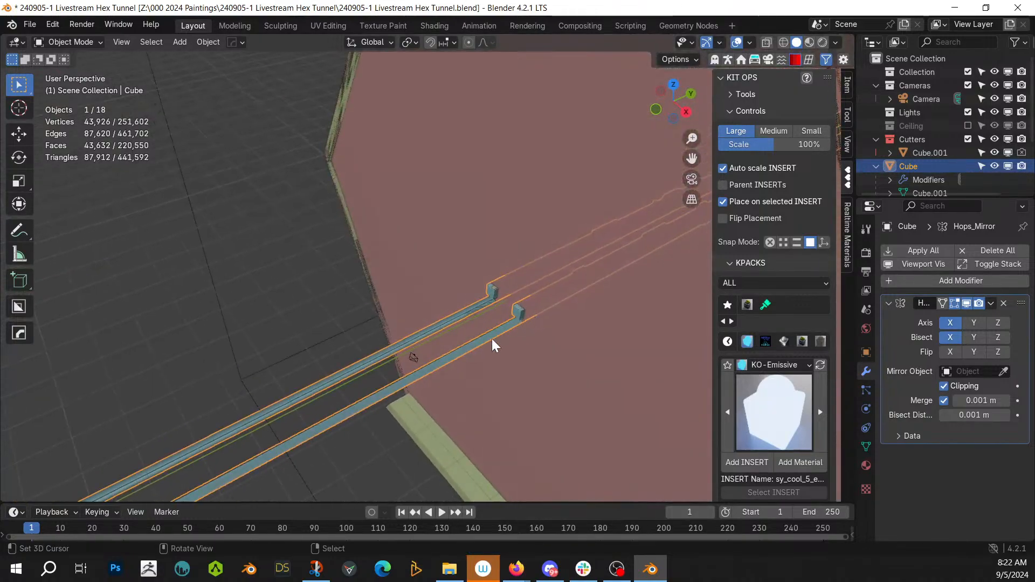
scroll(492, 338, "down", 3)
middle_click_drag(491, 338, 466, 351)
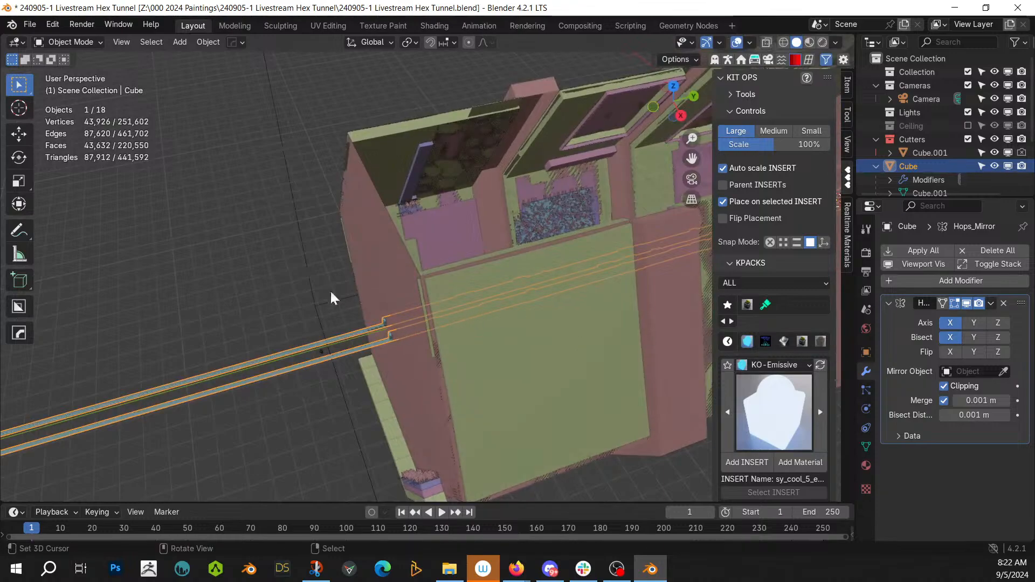
key("ctrl+z")
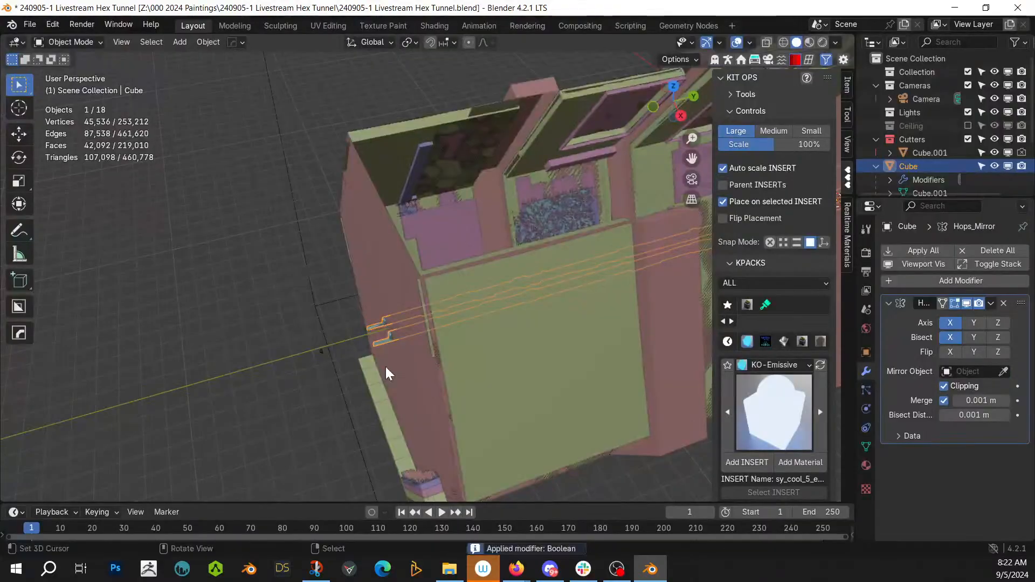
Step: Inspect the trimmed beams through the scene camera and up close, and display their material settings
key("KP_0")
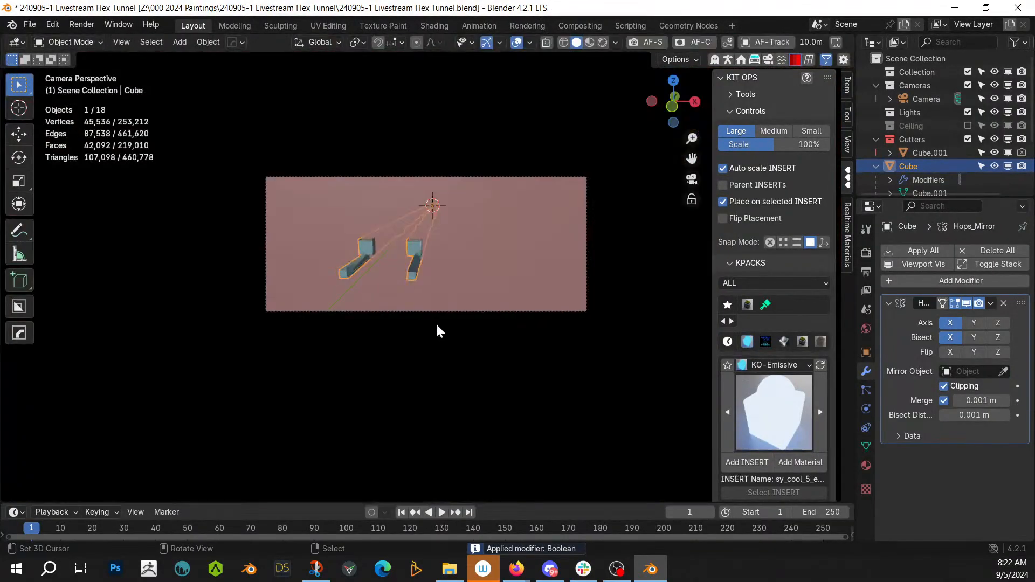
middle_click_drag(437, 324, 462, 352)
scroll(438, 360, "up", 5)
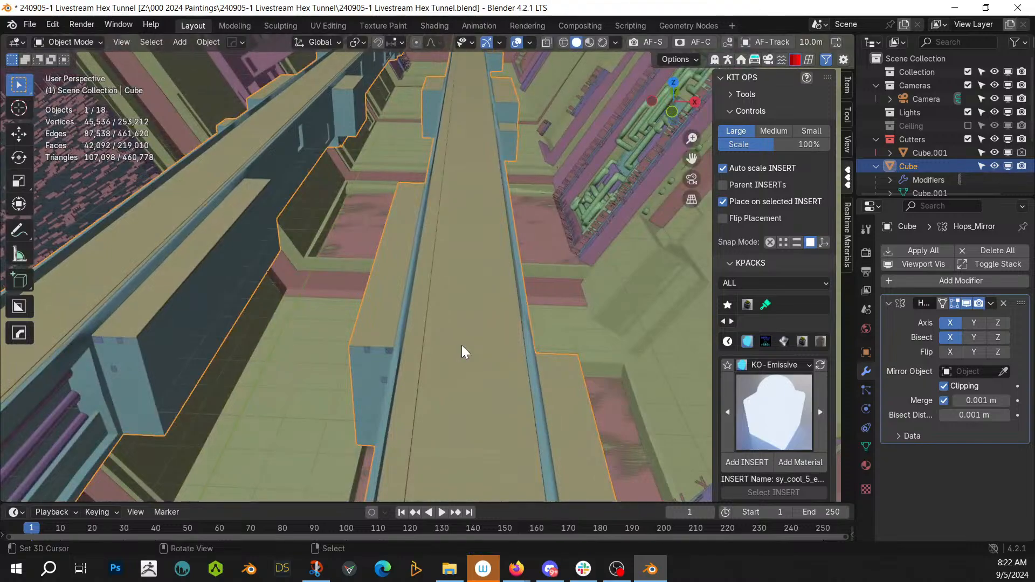
middle_click_drag(483, 339, 496, 428)
key("KP_0")
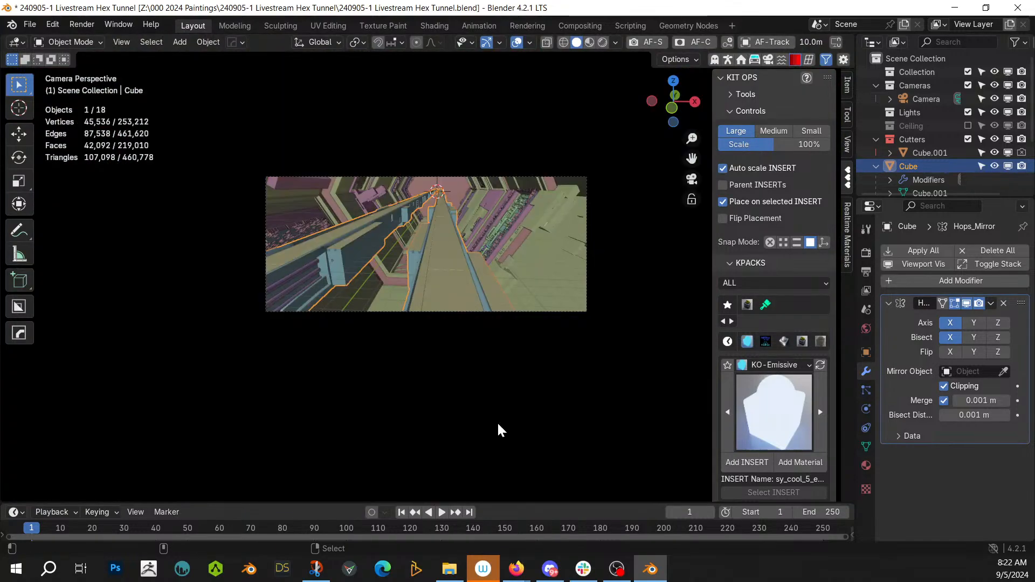
left_click(336, 265)
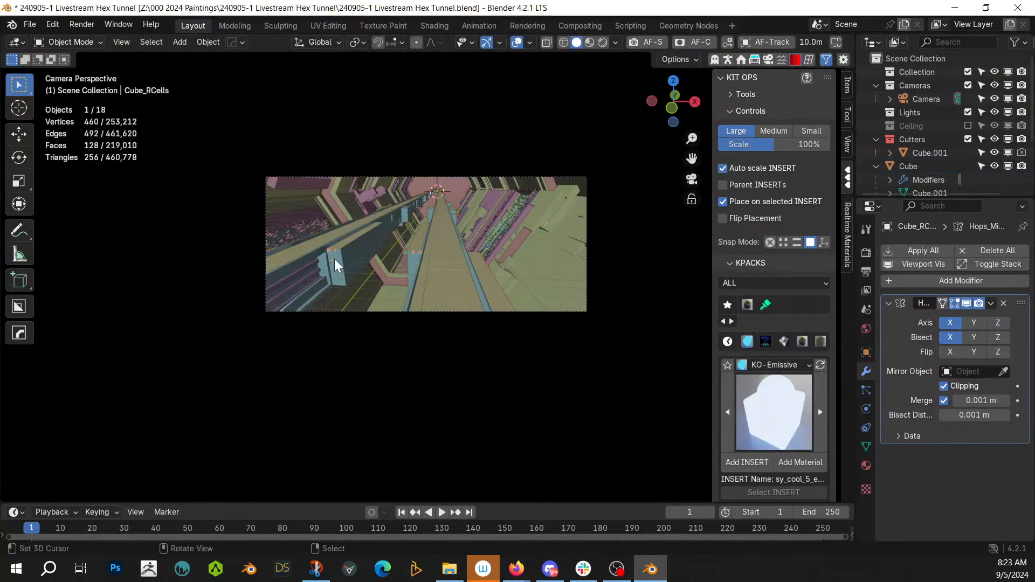
left_click(340, 269)
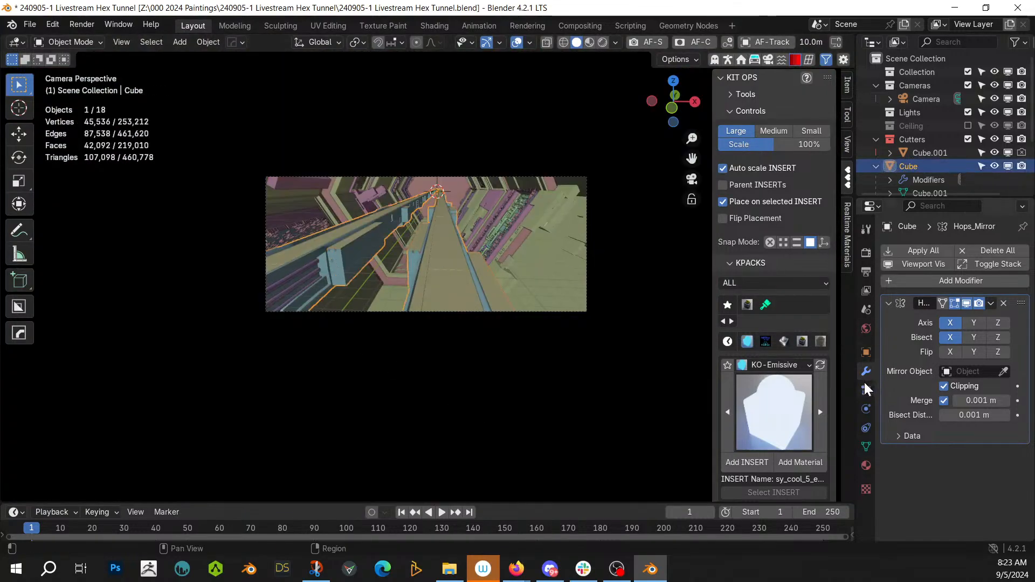
left_click(864, 473)
Step: Delete the large Boolean cutter cube surrounding the hex tunnel
key("KP_0")
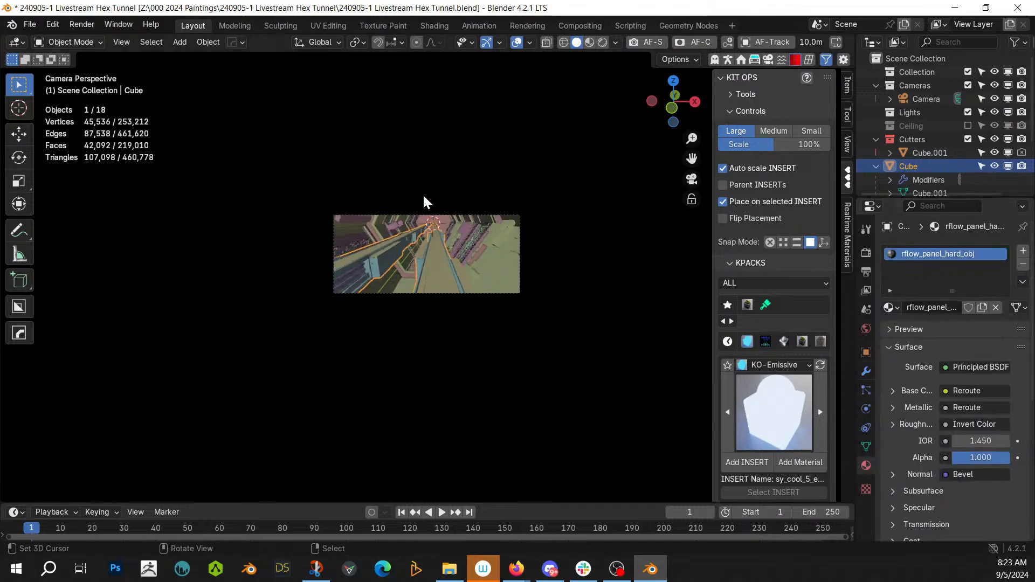
scroll(408, 236, "down", 10)
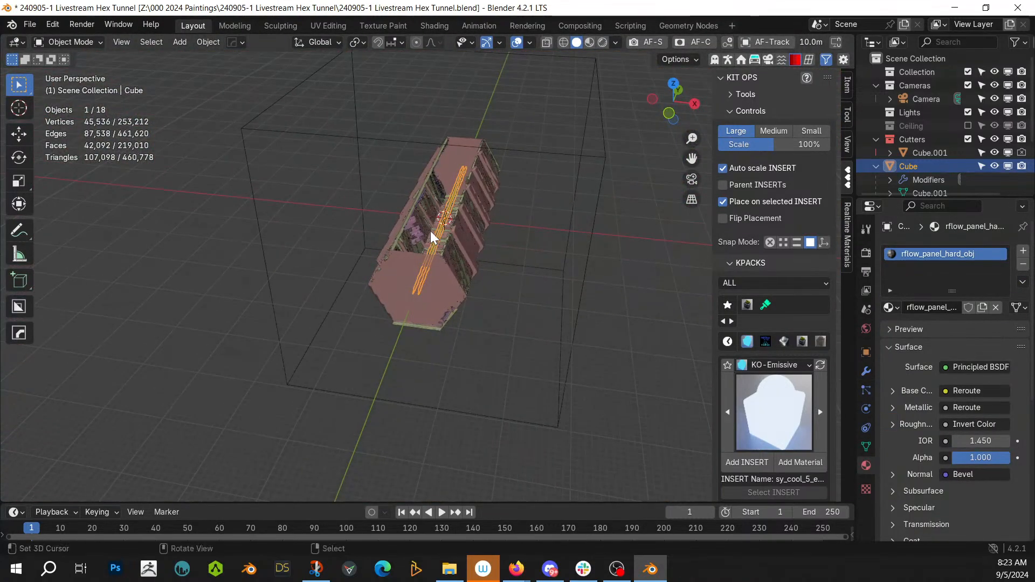
left_click(130, 245)
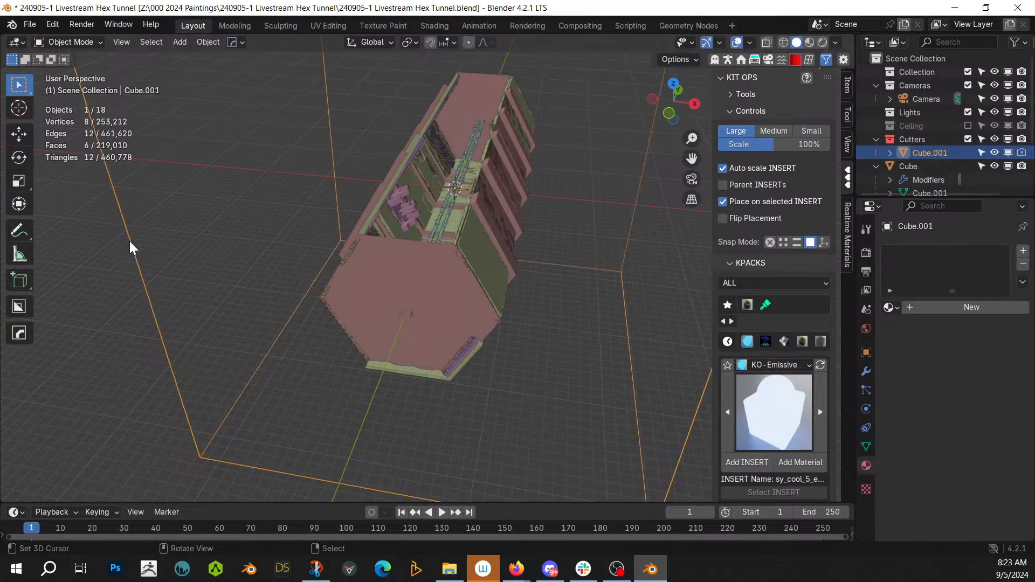
key("x")
Step: Add a cube and move it beside the tunnel's front end, about 135.6 m in X and -310.23 m in Y
middle_click_drag(388, 282, 426, 321)
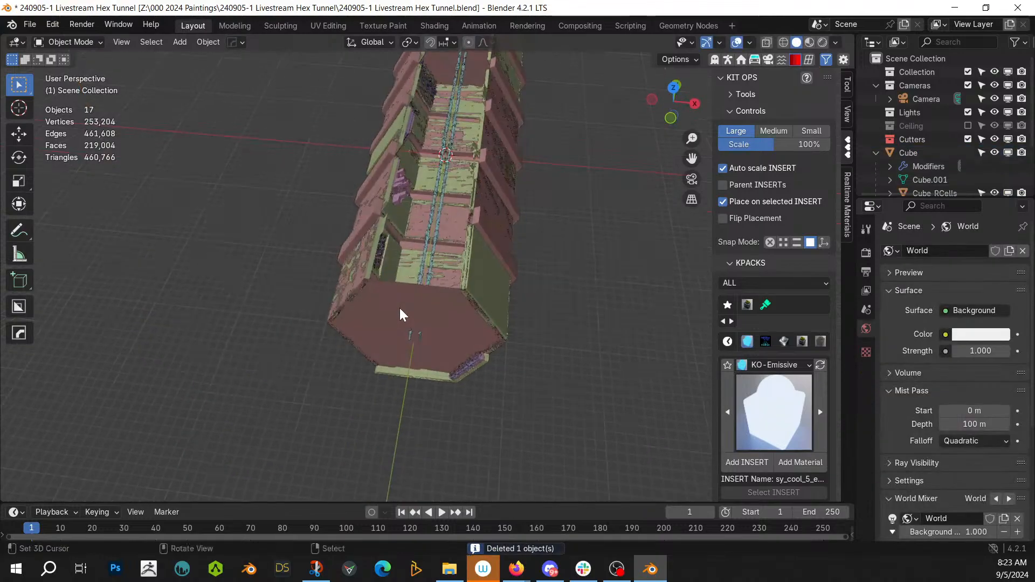
key("shift+a")
mouse_move(399, 209)
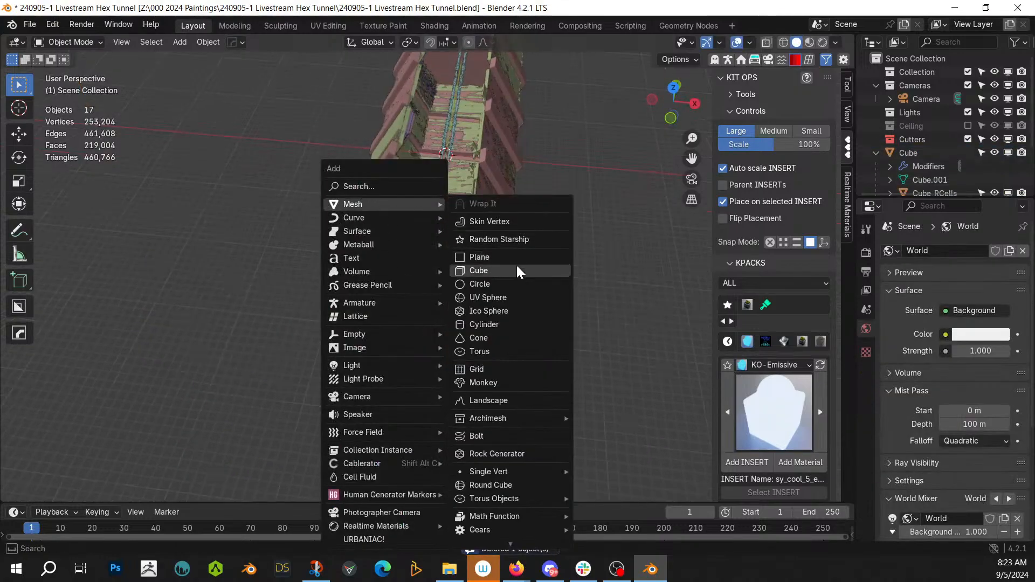
left_click(493, 273)
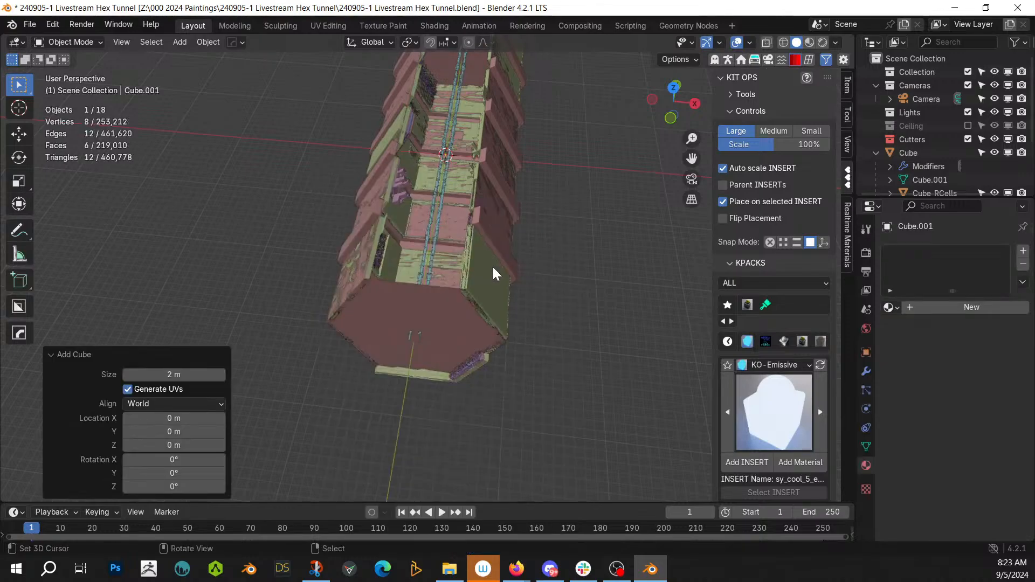
key("KP_7")
key("g")
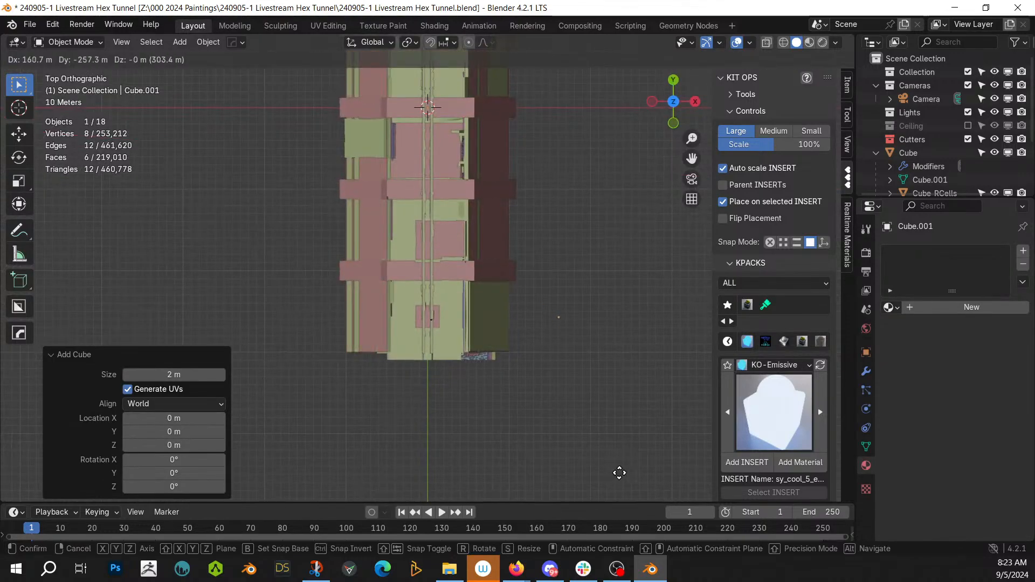
left_click(606, 43)
Step: Scale the new cube uniformly by about 10.879 and apply its rotation and scale
scroll(607, 410, "up", 3)
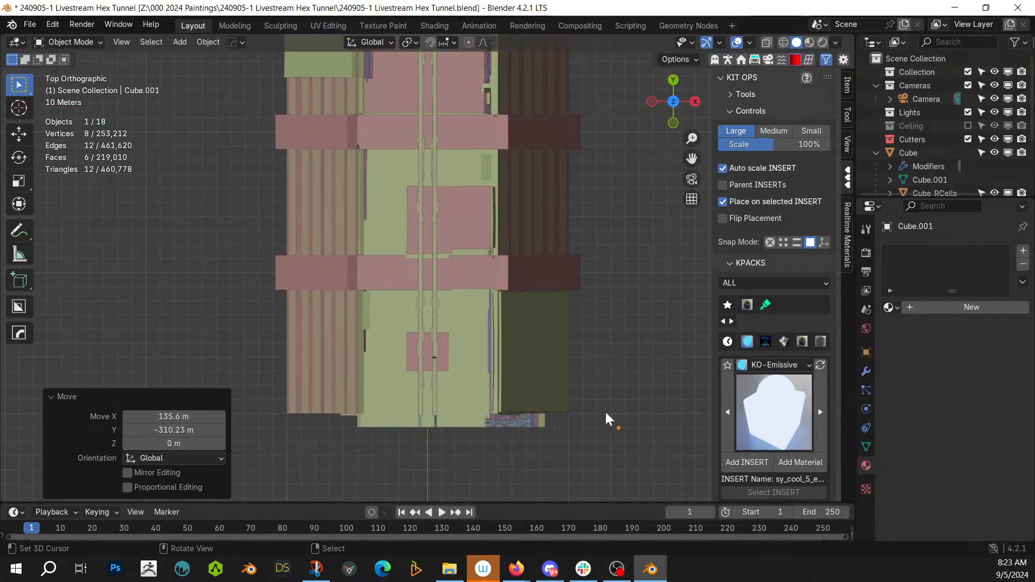
key("s")
left_click(716, 451)
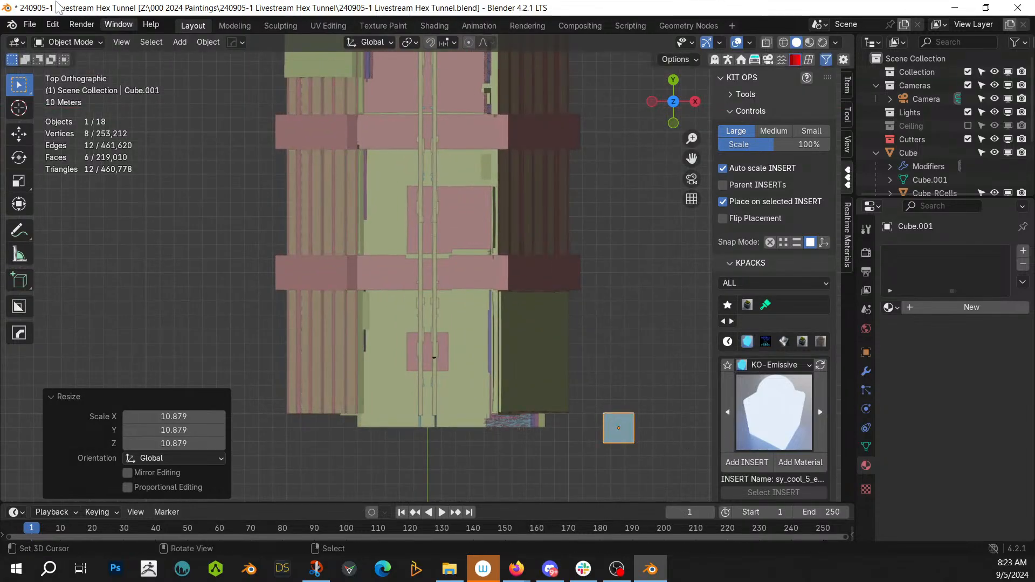
key("ctrl+a")
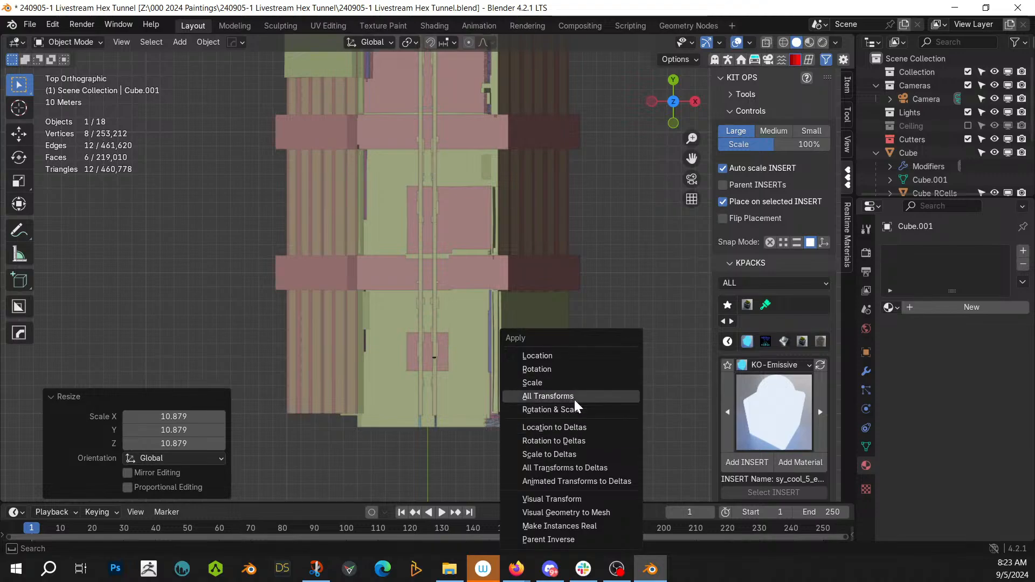
left_click(551, 409)
Step: In the beams' rflow_panel_hard_obj material, set the small cube beside the tunnel as the Texture Coordinate node's object
scroll(492, 421, "up", 2)
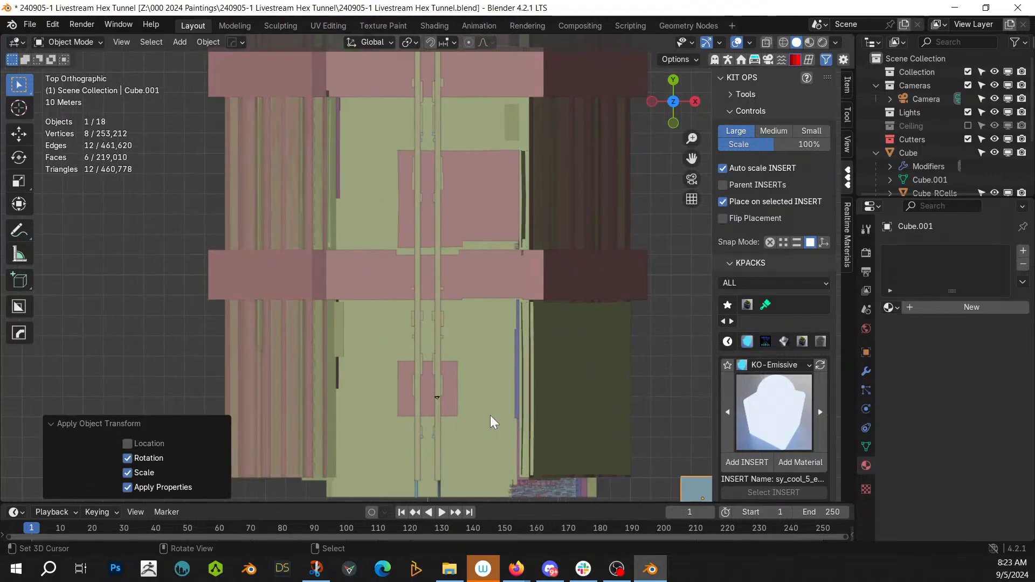
middle_click_drag(441, 465, 420, 456)
left_click(415, 468)
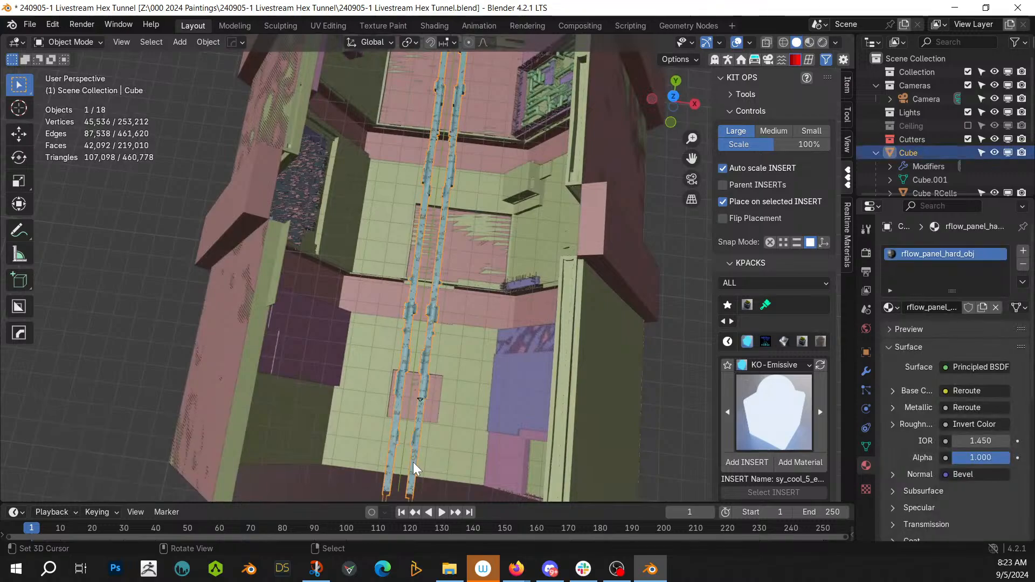
left_click(435, 26)
mouse_move(367, 433)
middle_mouse_down()
mouse_move(365, 415)
mouse_move(364, 444)
mouse_move(268, 363)
mouse_move(259, 513)
middle_mouse_up()
scroll(407, 506, "up", 8)
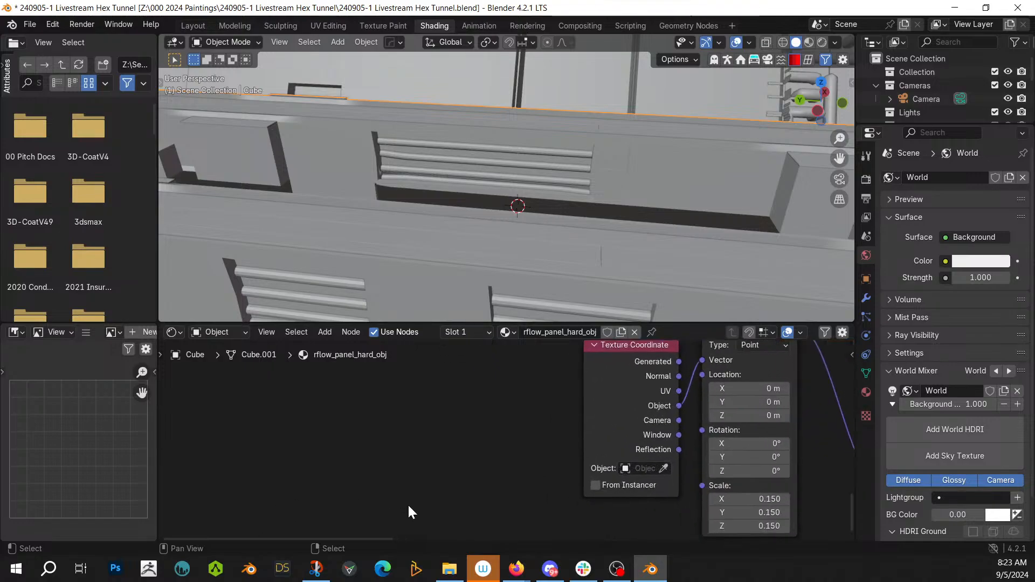
middle_click_drag(408, 506, 252, 517)
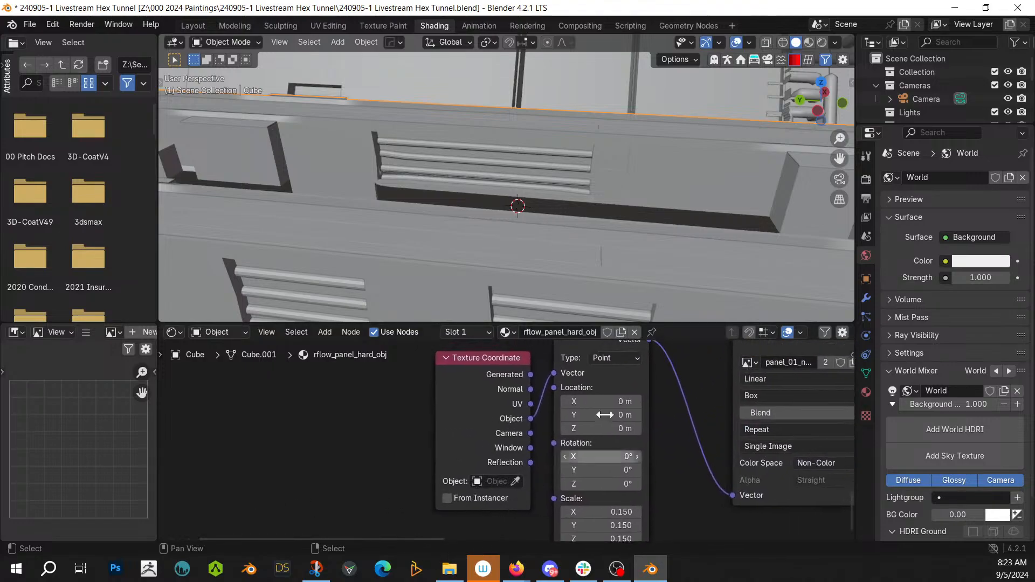
scroll(675, 195, "down", 14)
scroll(674, 195, "down", 5)
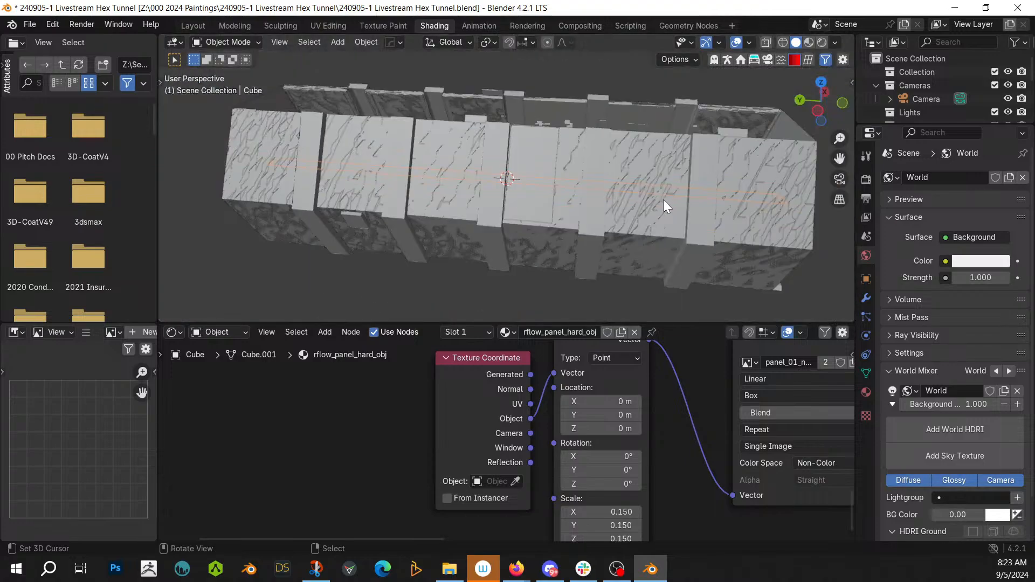
middle_click_drag(663, 199, 539, 201)
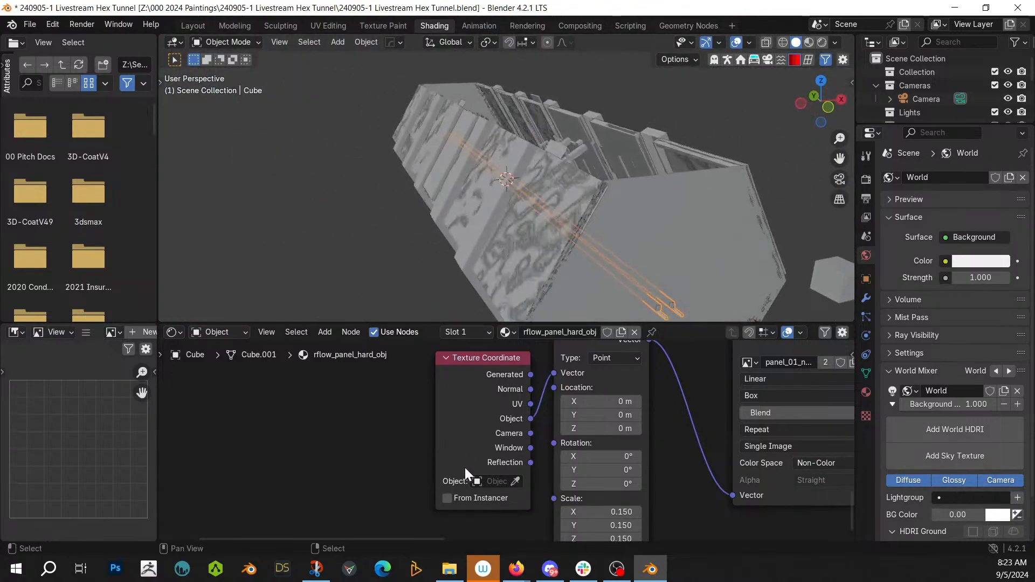
left_click(517, 481)
left_click(828, 285)
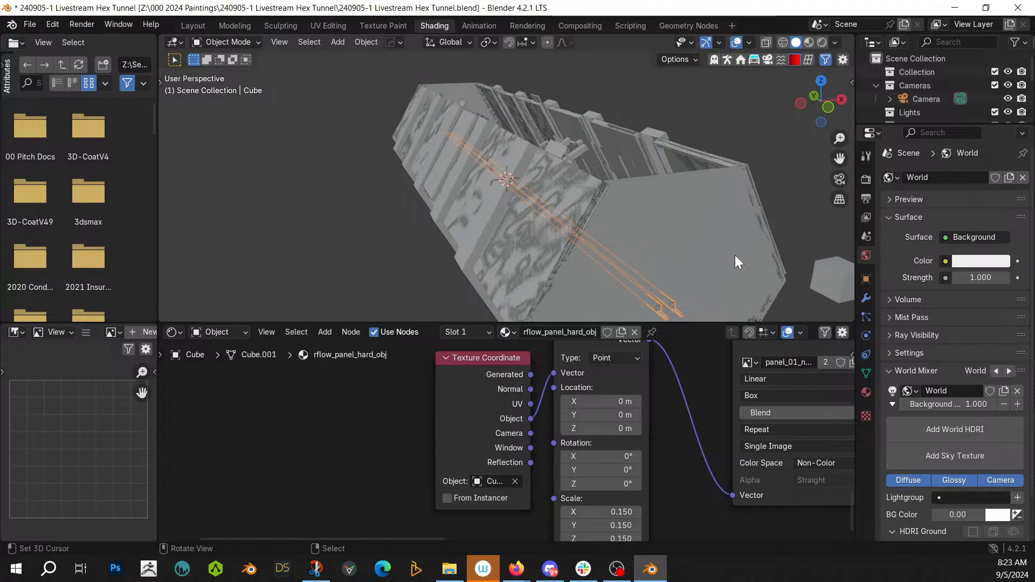
Step: Examine the beams' panel material in Rendered shading through the scene camera and up close, and return to the Layout workspace
scroll(731, 255, "up", 3)
middle_click_drag(727, 255, 697, 273)
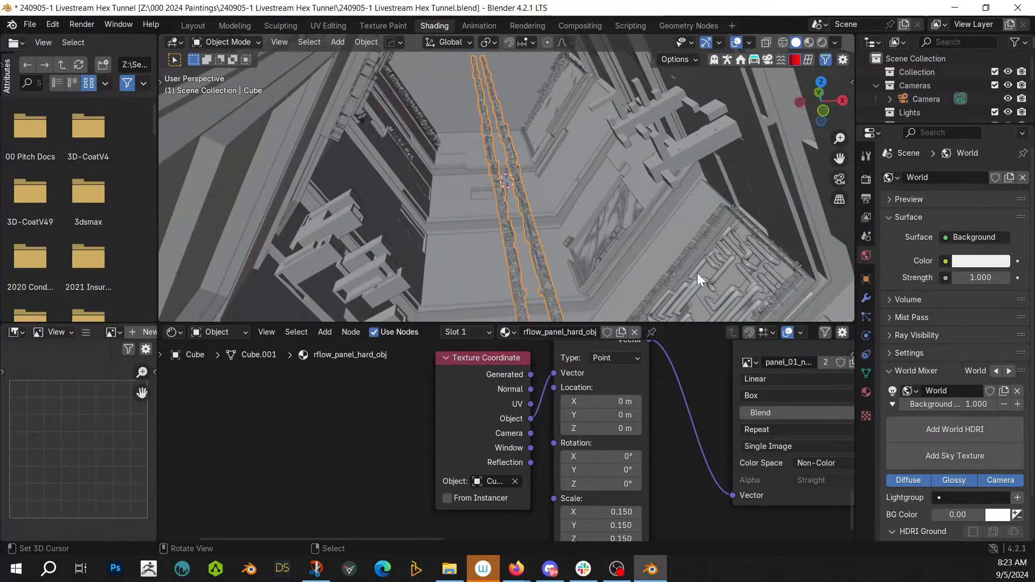
key("KP_0")
key("z")
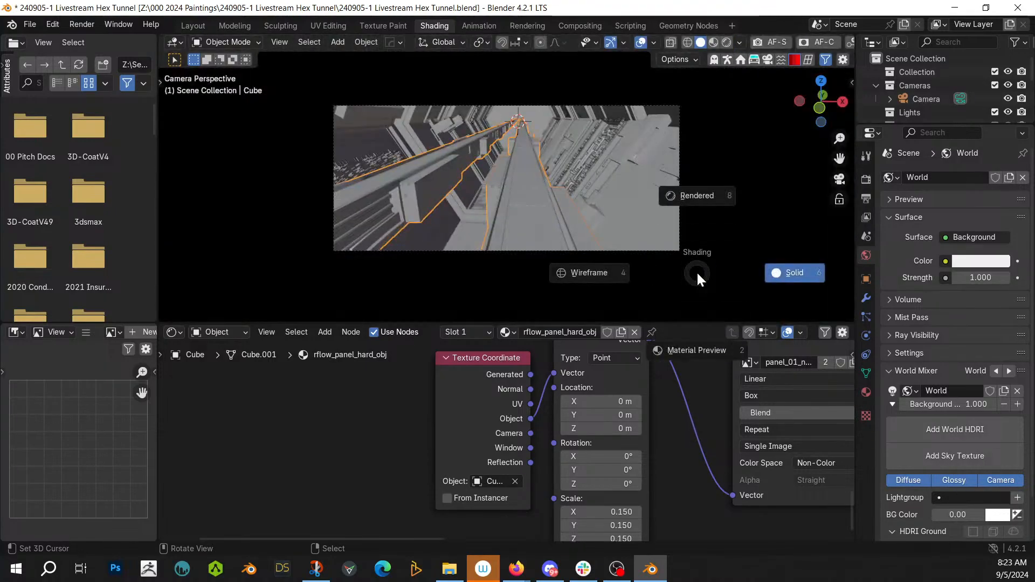
key("8")
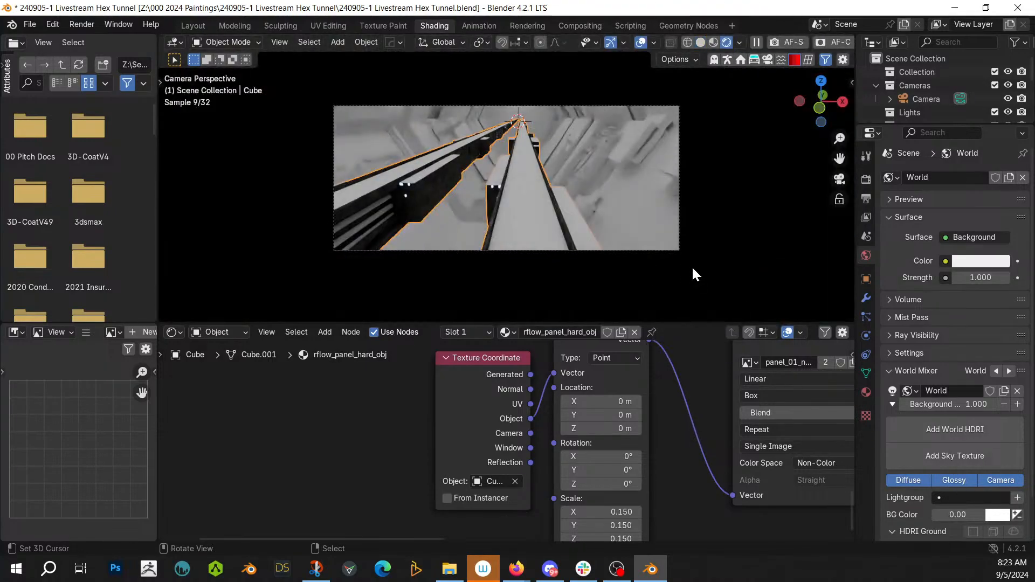
scroll(415, 231, "up", 3)
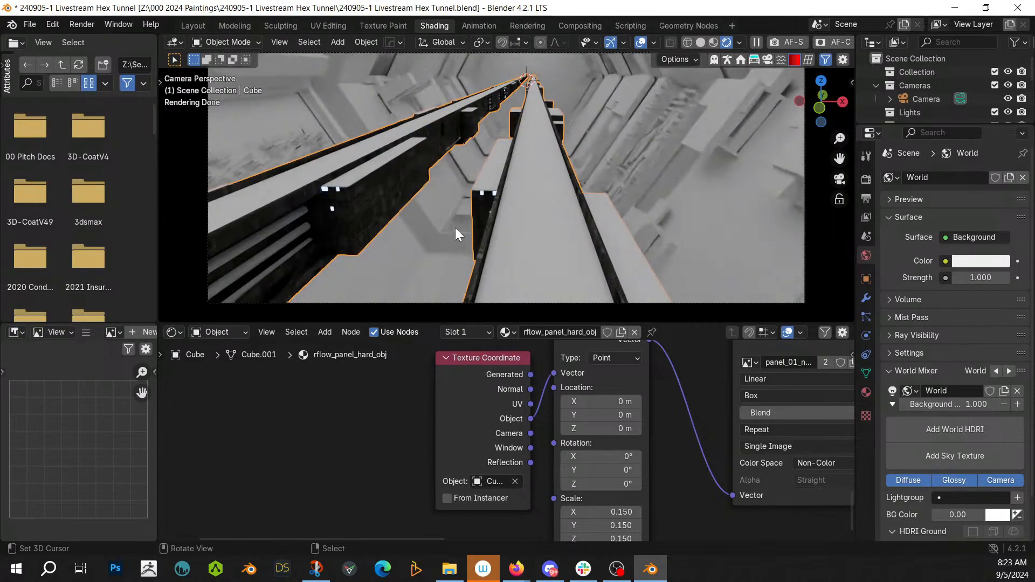
middle_click_drag(455, 228, 482, 240)
scroll(482, 240, "up", 2)
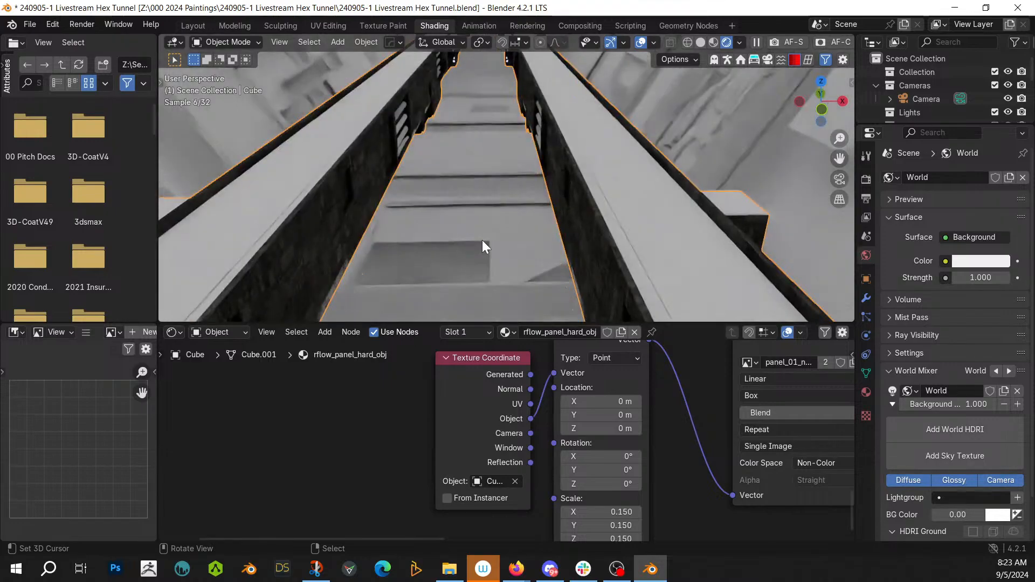
scroll(482, 240, "down", 4)
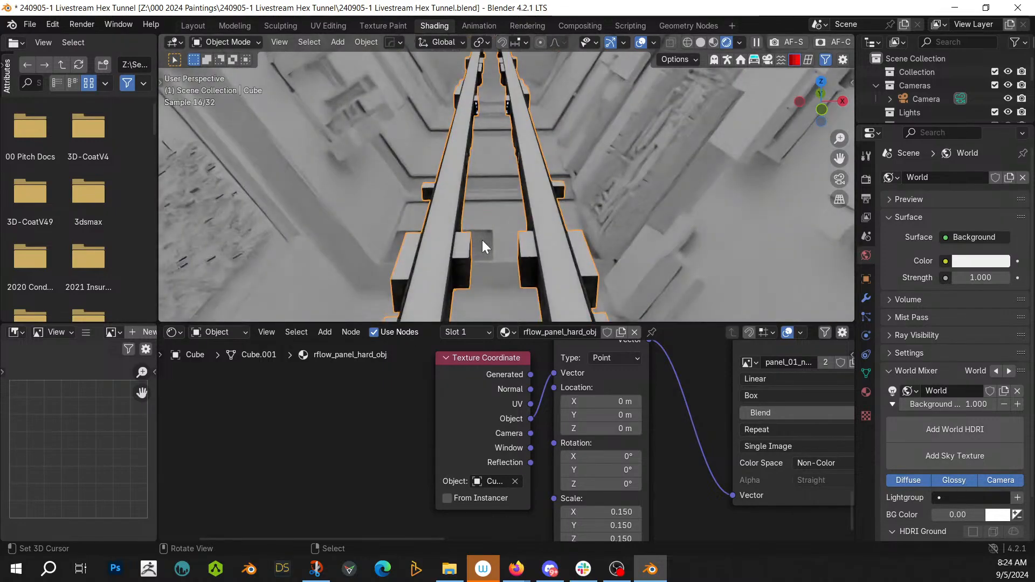
key("KP_0")
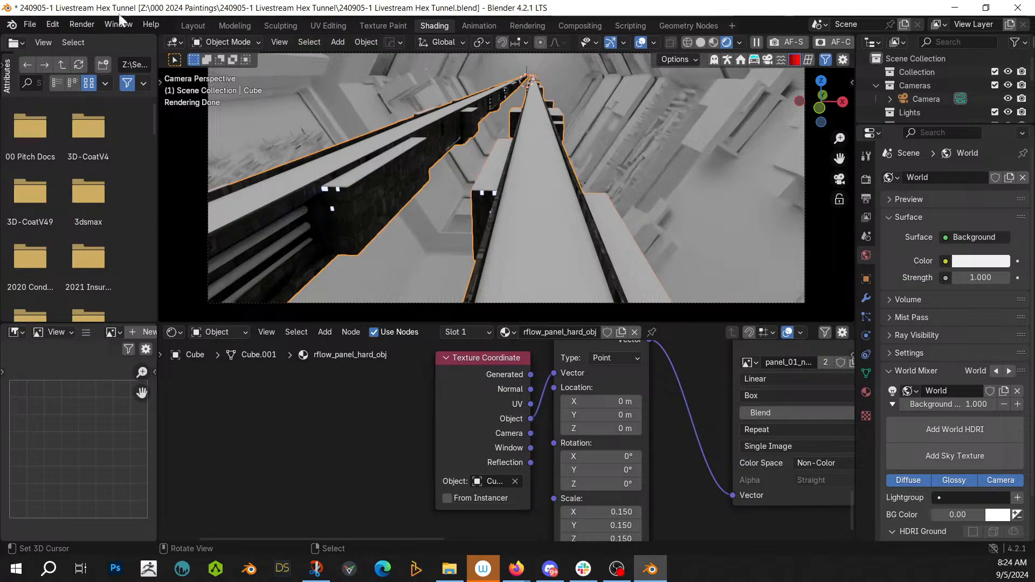
left_click(191, 25)
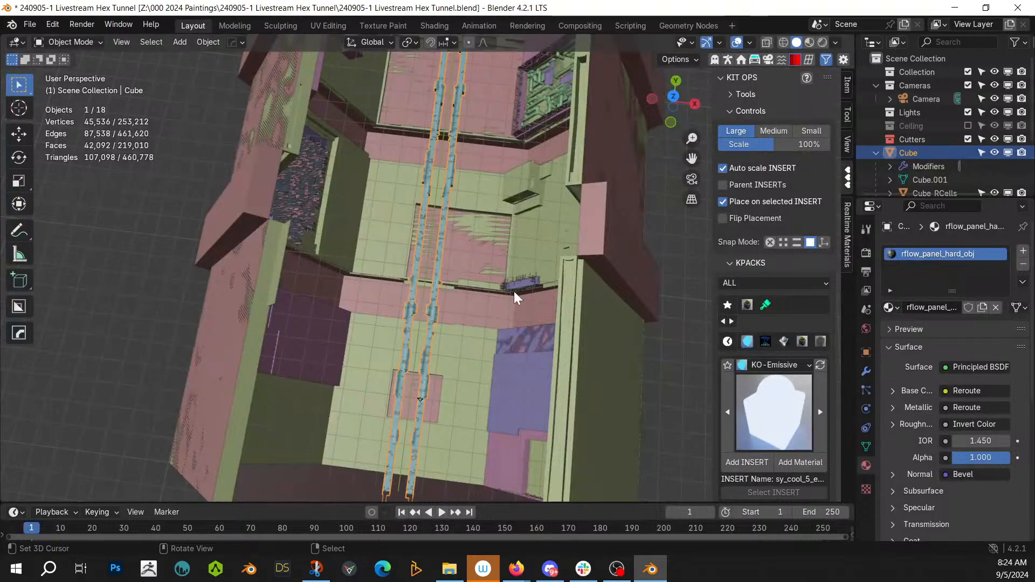
middle_click_drag(515, 299, 453, 364)
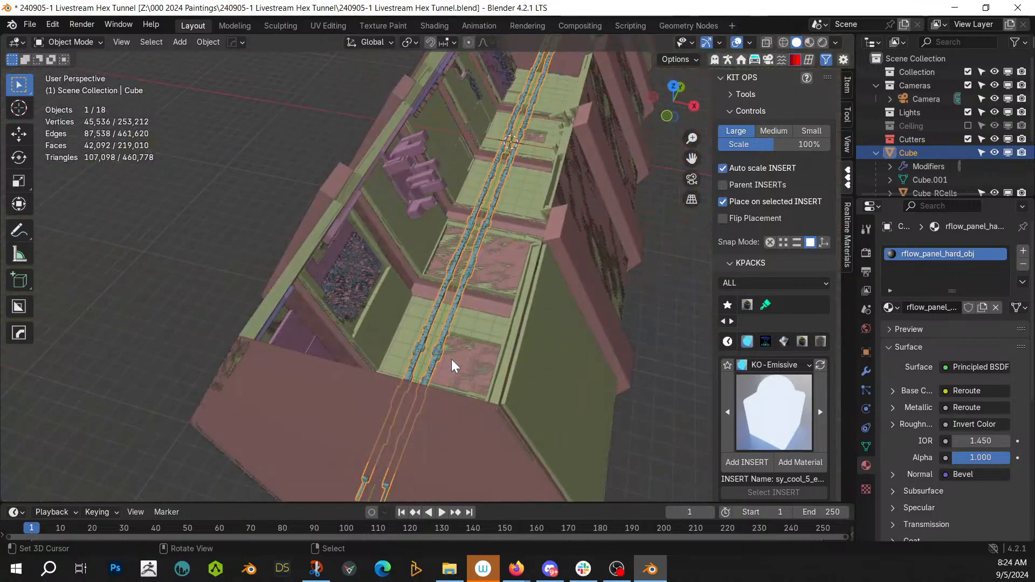
Step: Assign the existing rflow_panel_hard_obj material to the hex tunnel's outer shell object
scroll(453, 366, "up", 2)
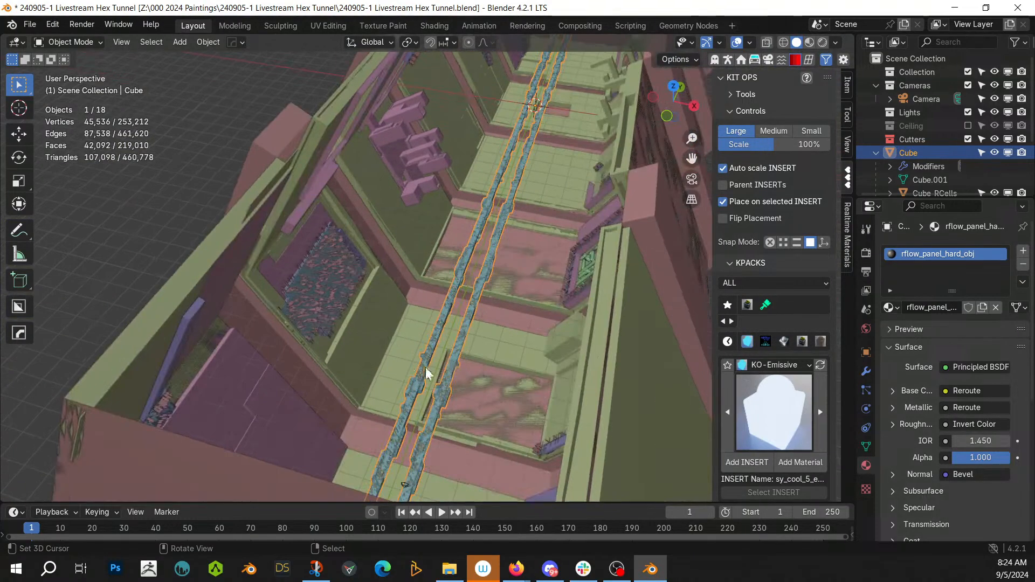
middle_click_drag(369, 372, 309, 306)
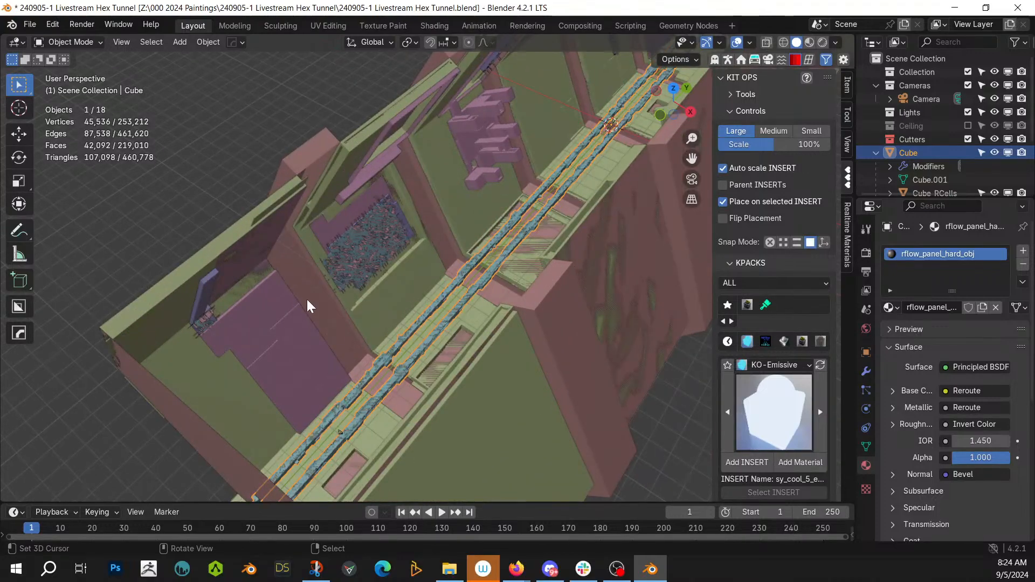
left_click(172, 408)
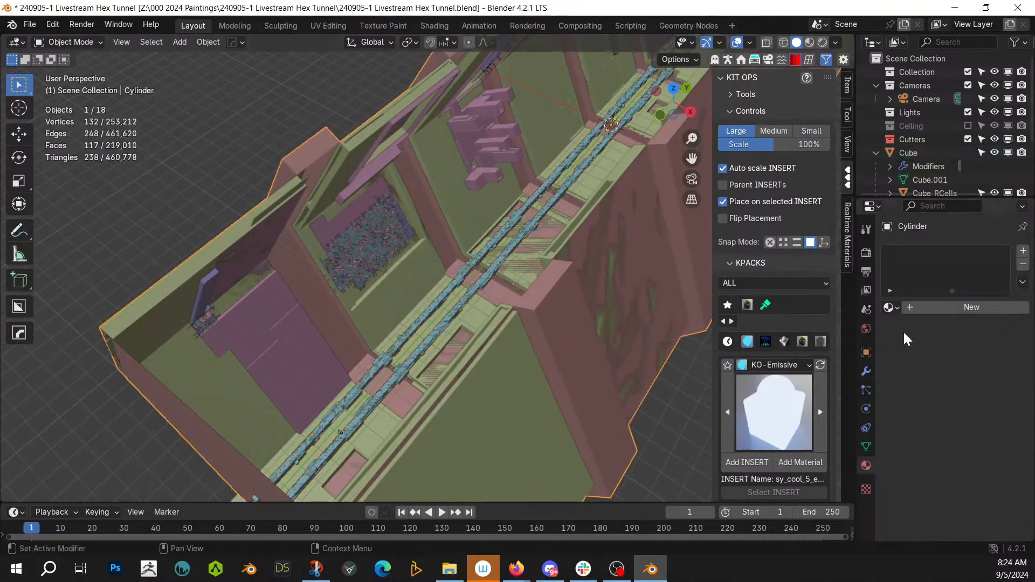
left_click(891, 307)
key("Down")
key("Down")
key("Down")
key("Down")
key("Down")
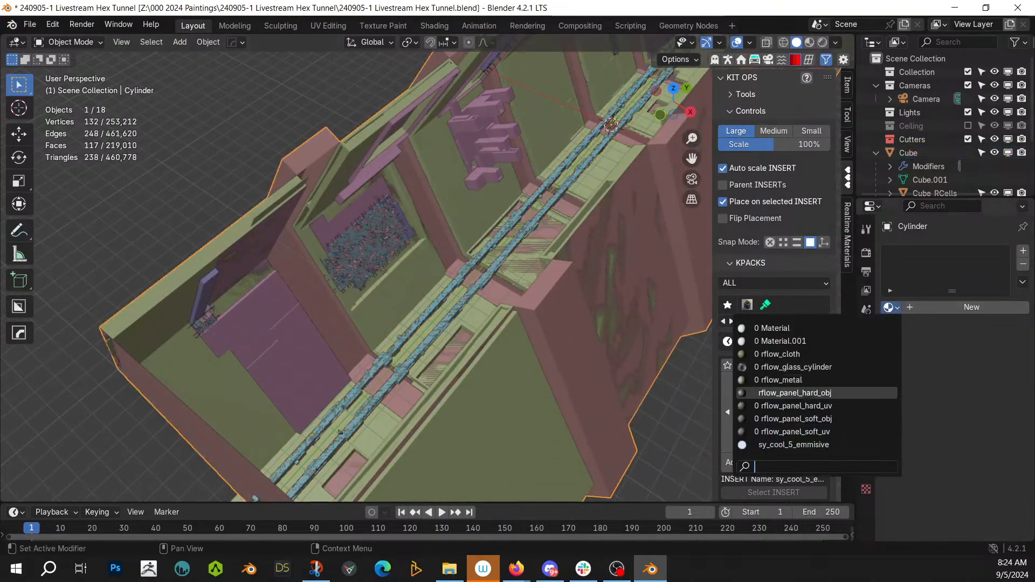
key("Return")
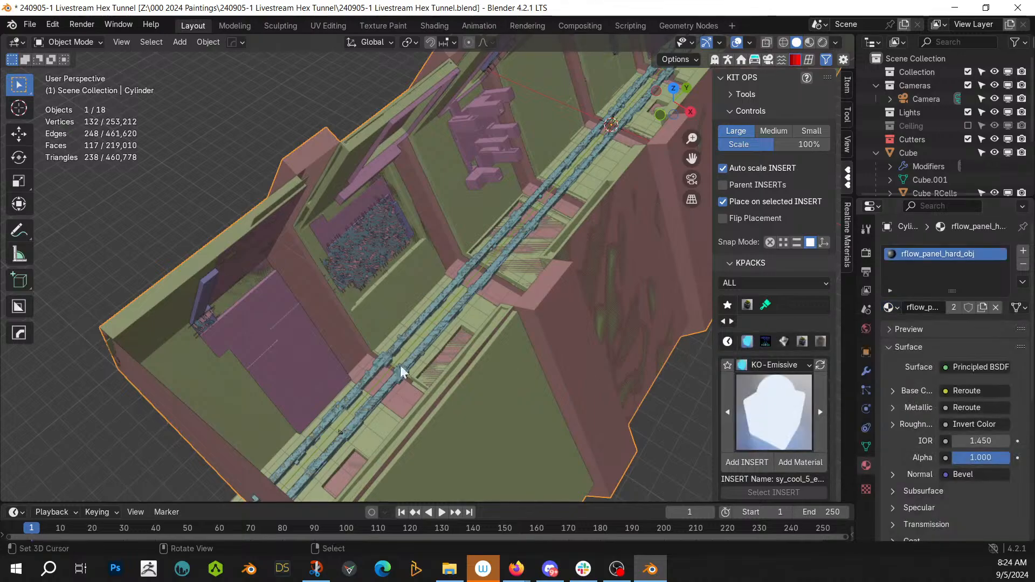
Step: Link the tunnel shell's rflow_panel_hard_obj material to the inner wall object and its raised extruded panels
left_click(215, 391)
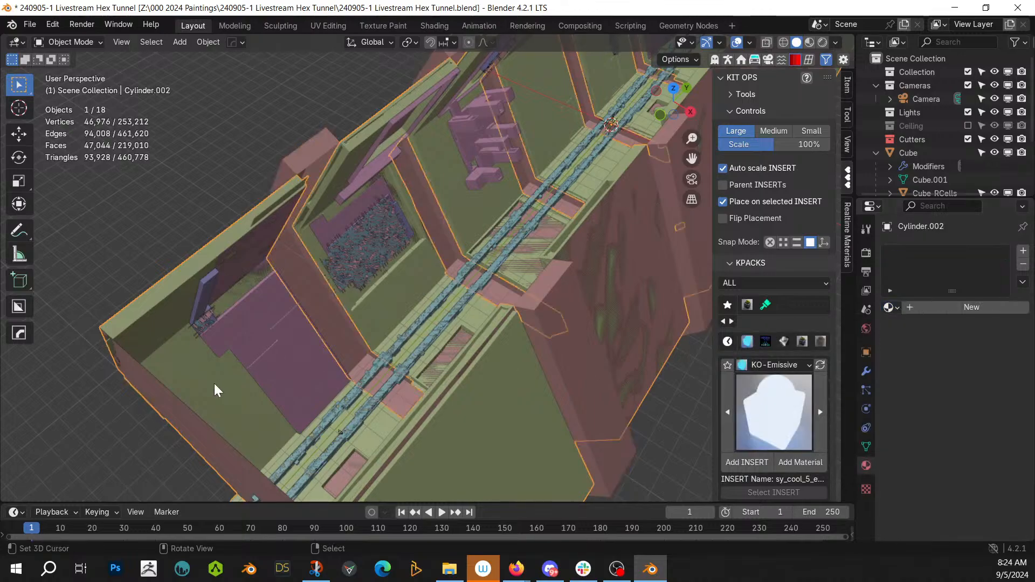
left_click(291, 343, "shift")
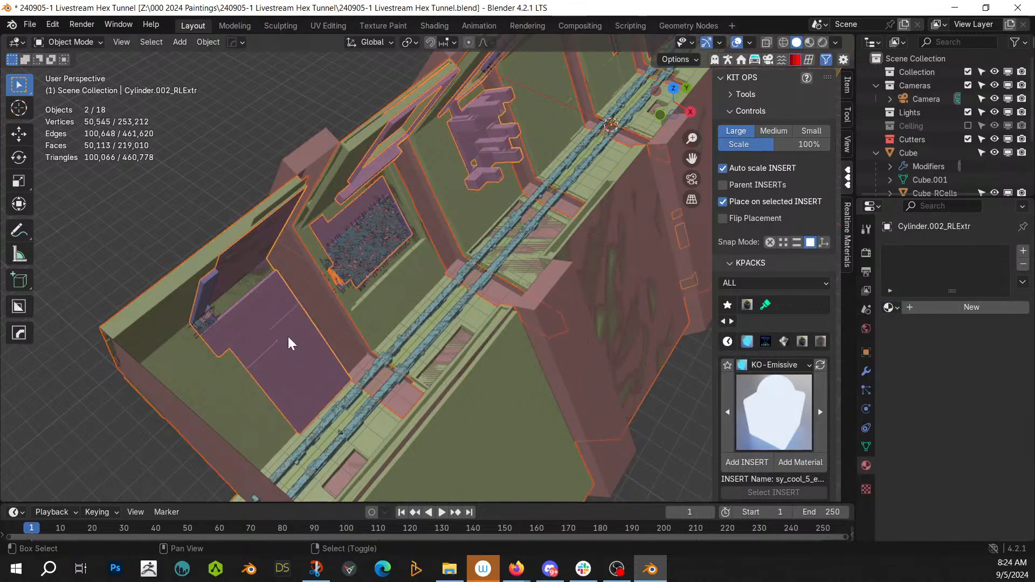
left_click(367, 176, "shift")
left_click(367, 175, "shift")
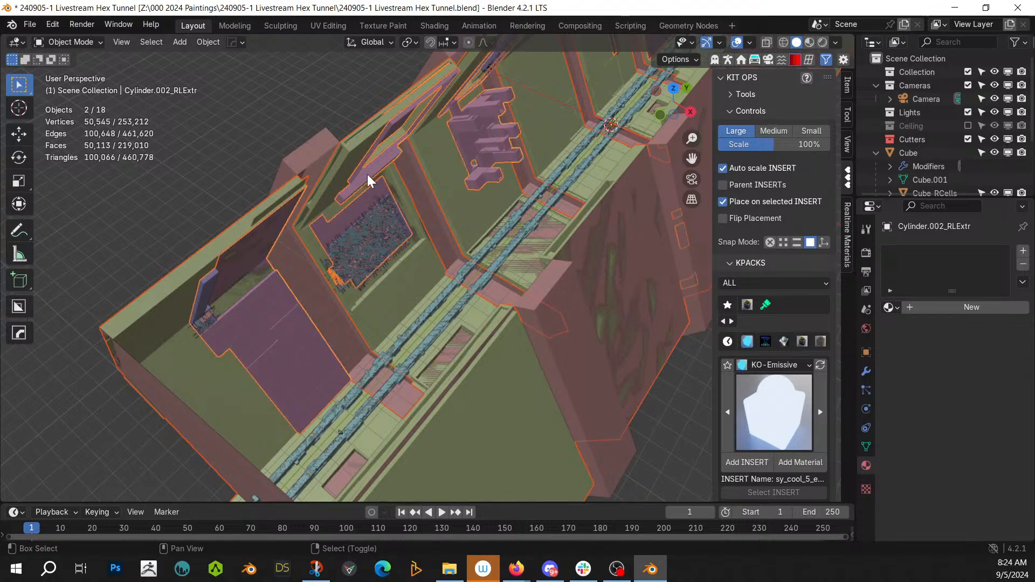
left_click(558, 325, "shift")
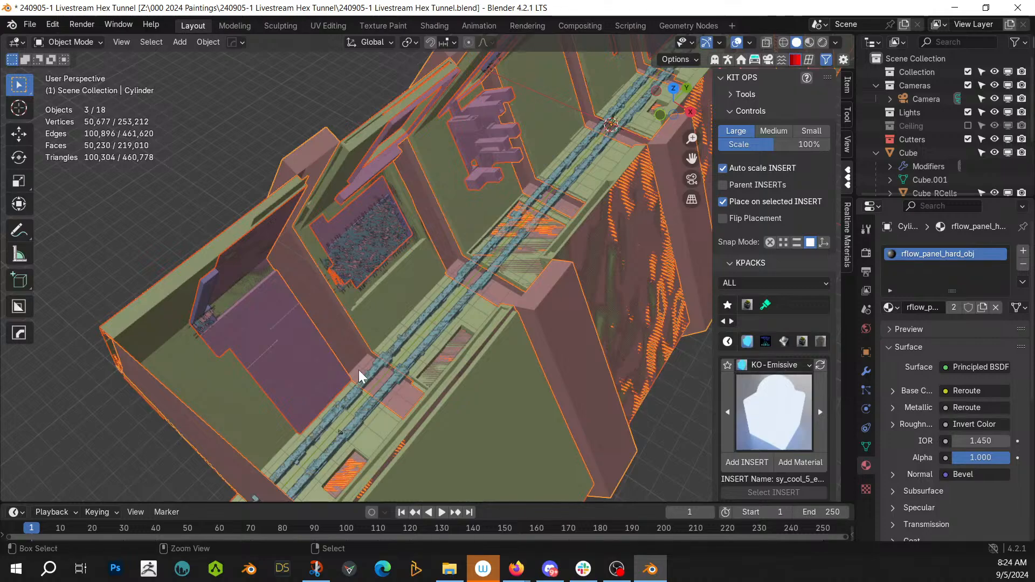
key("ctrl+l")
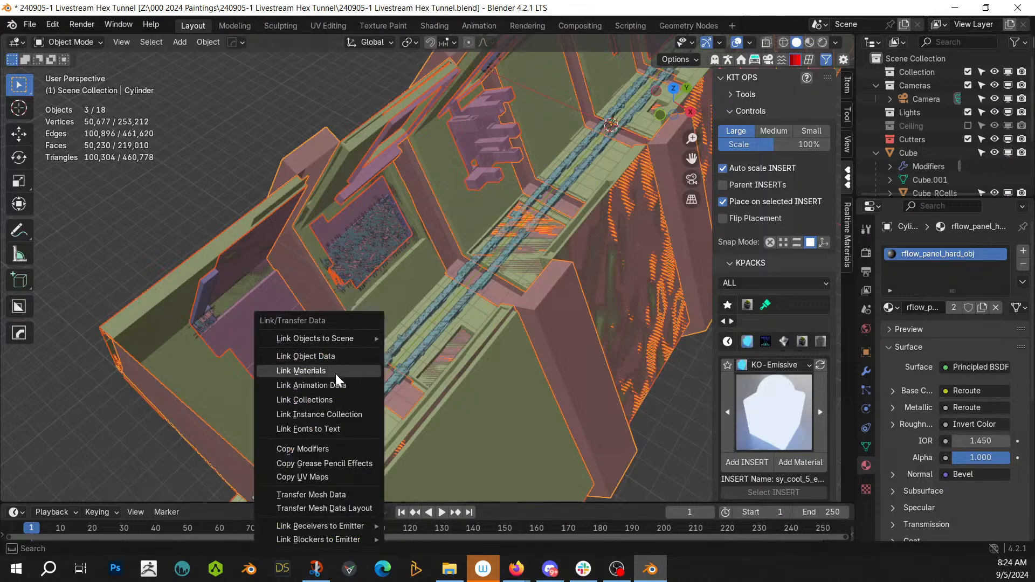
left_click(334, 374)
Step: Display the tunnel in Rendered shading and enable the camera's exposure control with a value of 8
key("z")
left_click(628, 348)
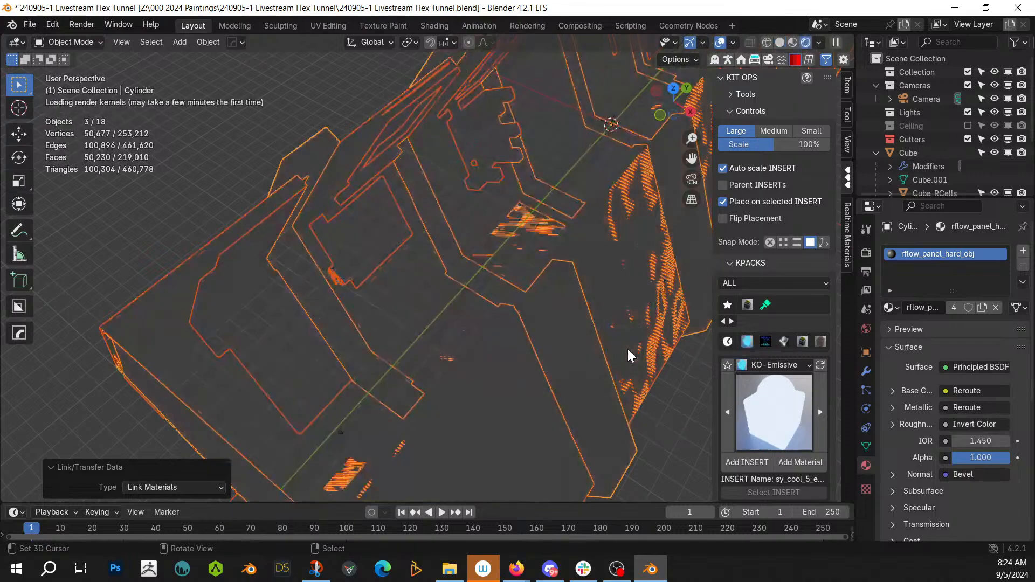
right_click(210, 139)
middle_click_drag(310, 189, 341, 200)
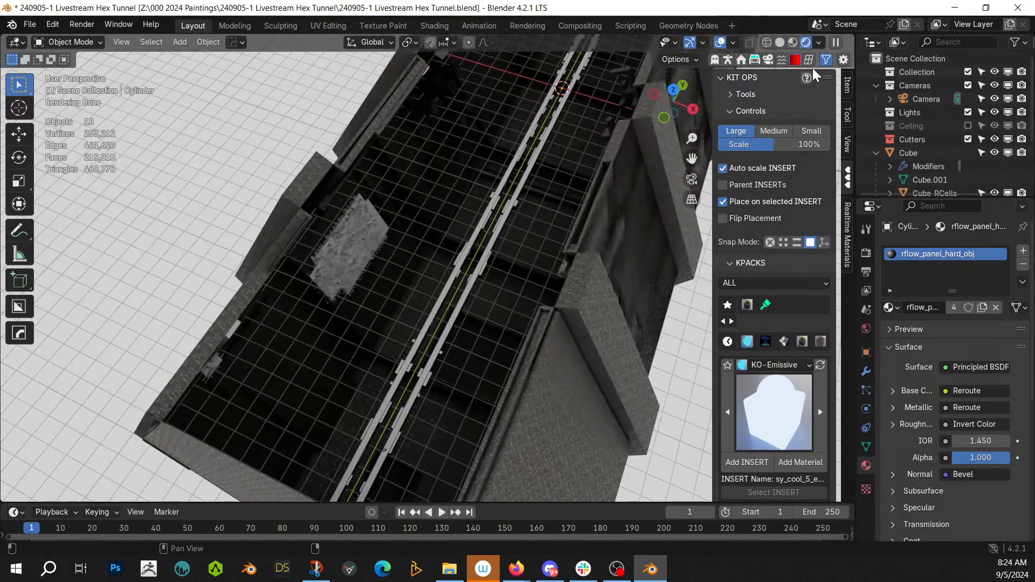
left_click(772, 61)
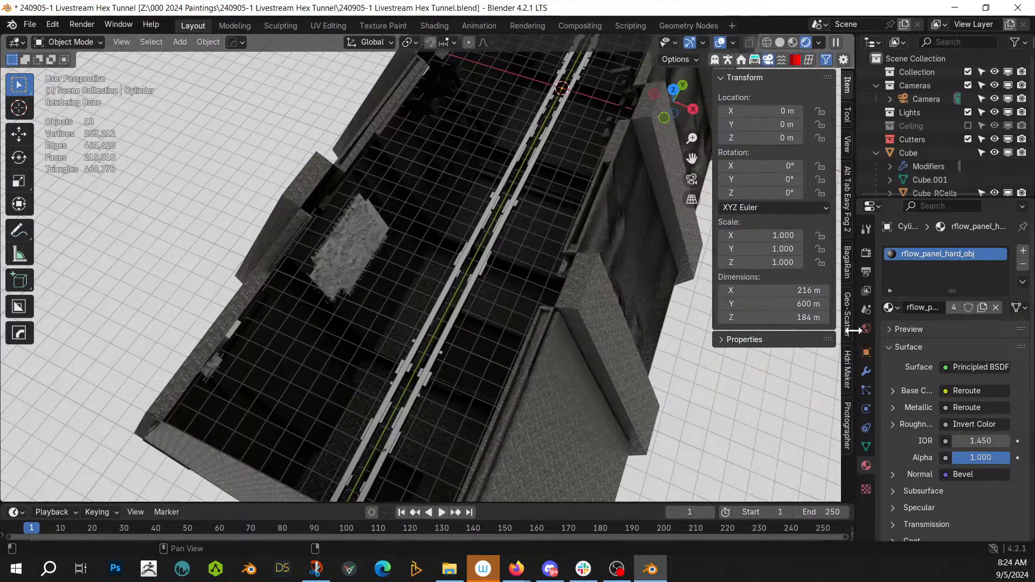
left_click(847, 413)
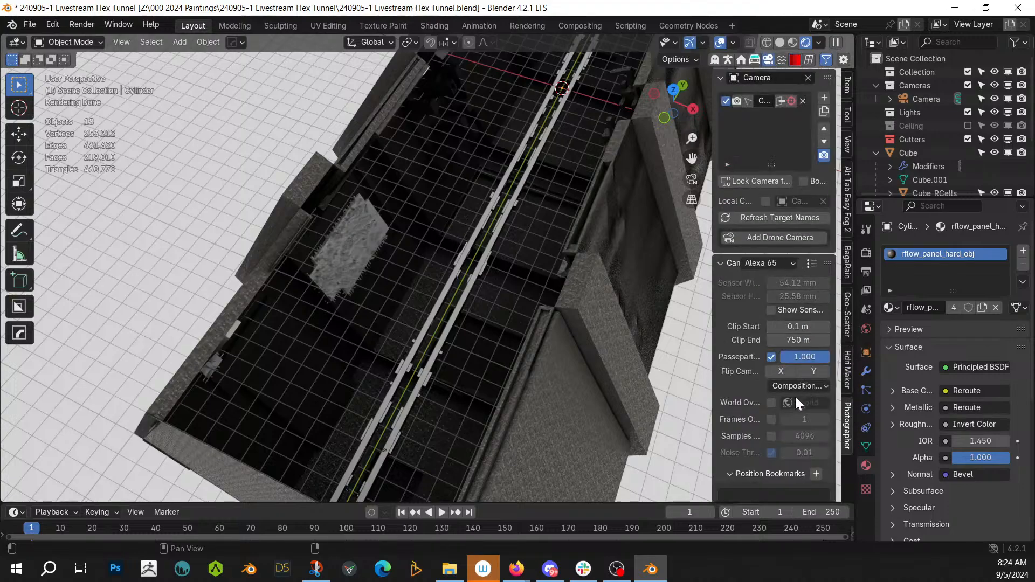
scroll(793, 402, "down", 6)
scroll(787, 412, "down", 4)
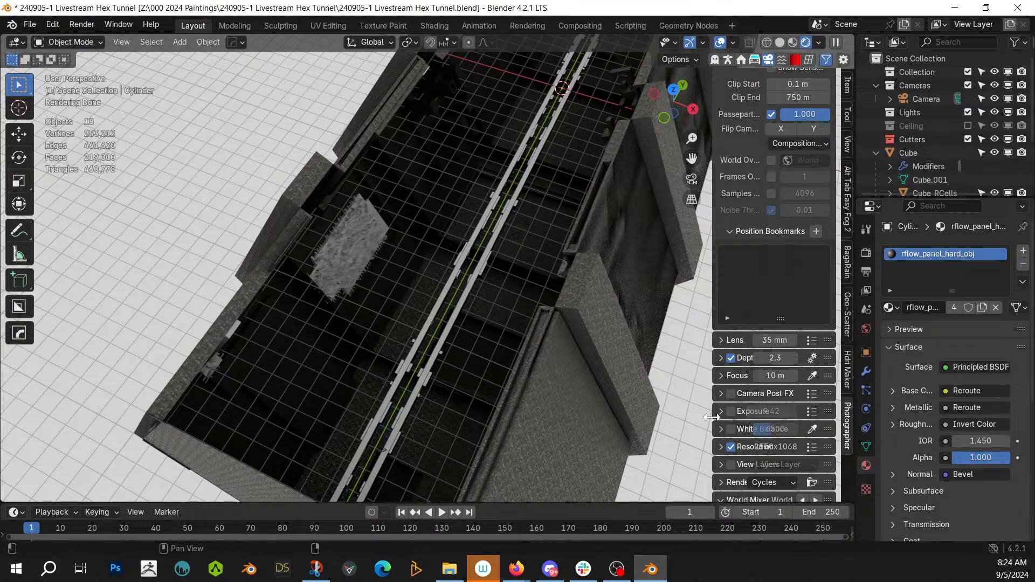
left_click(731, 412)
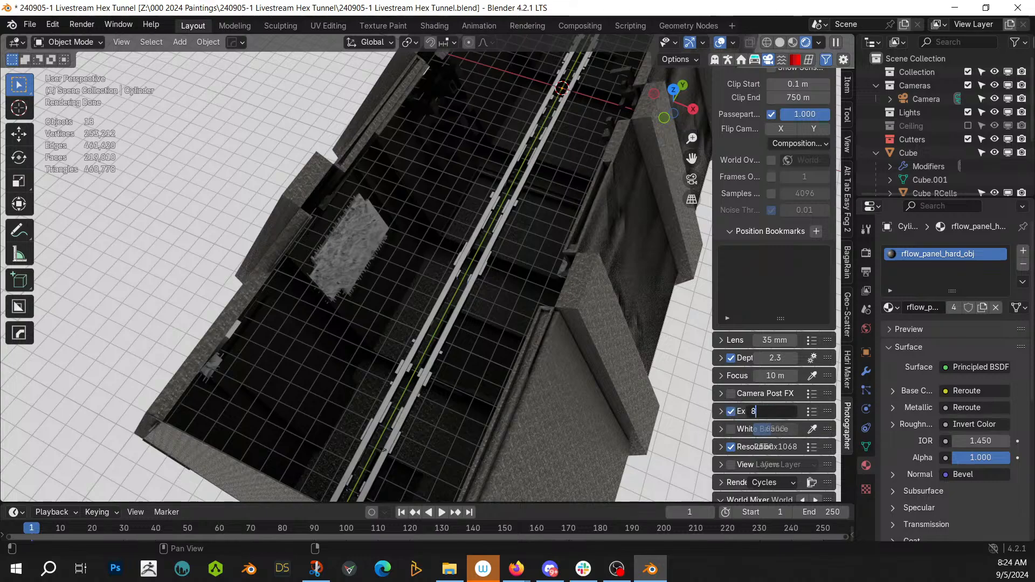
Step: Link the inner wall's rflow_panel_hard_obj material to the white wall panel and the small cells scattered over it
scroll(417, 372, "up", 5)
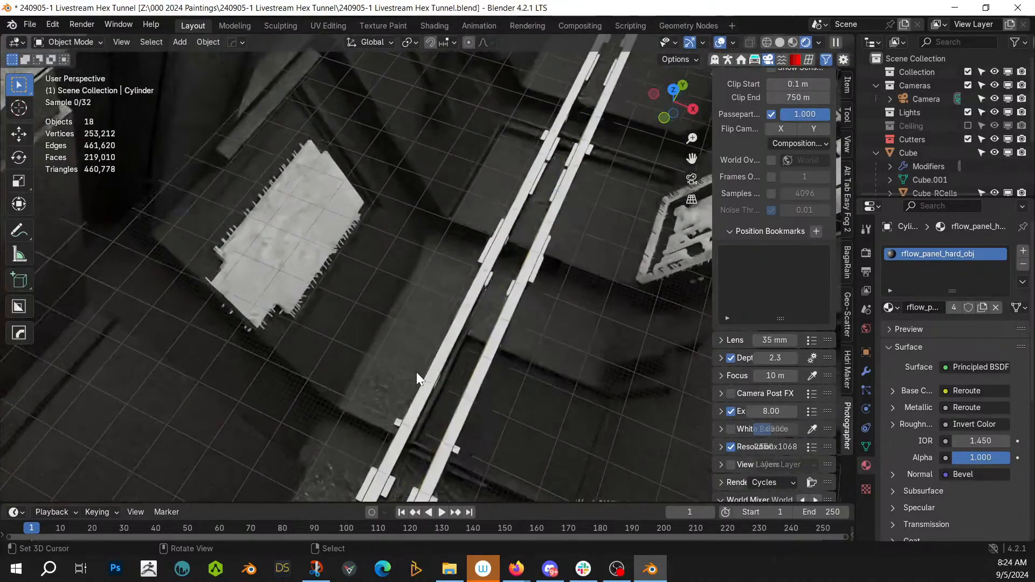
middle_click_drag(416, 372, 382, 258)
left_click(257, 251)
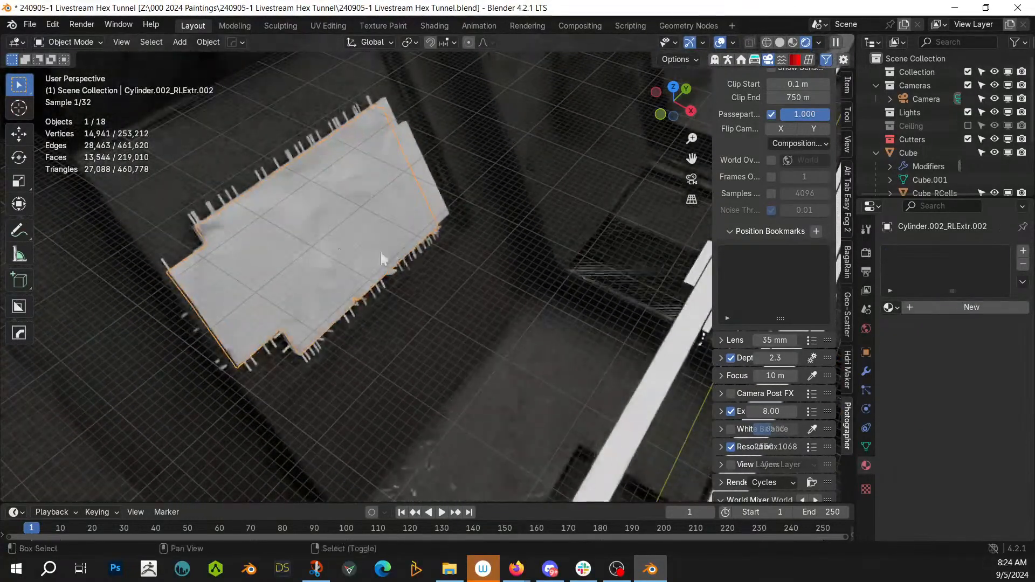
left_click(196, 217, "shift")
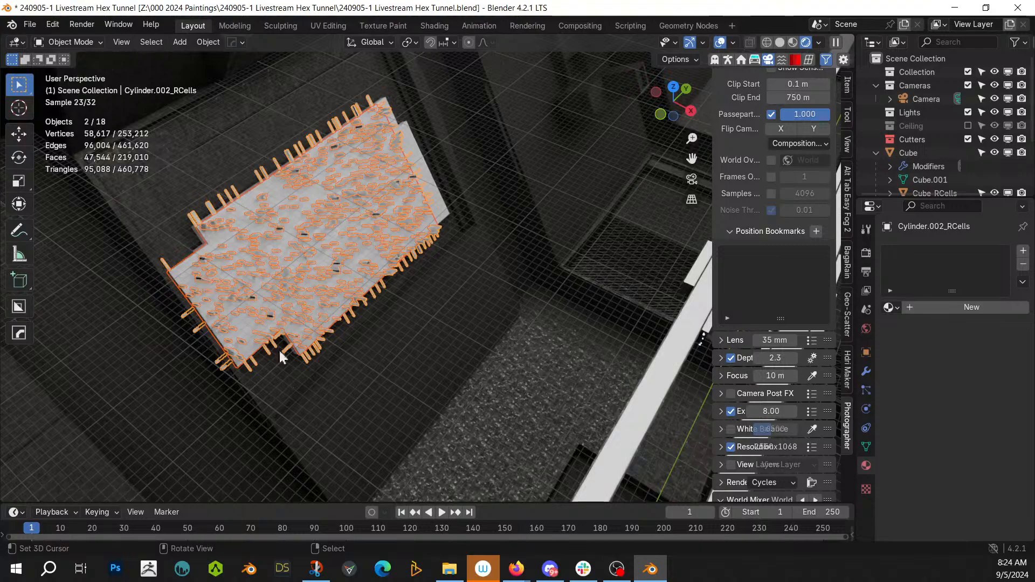
left_click(304, 419, "shift")
key("ctrl+l")
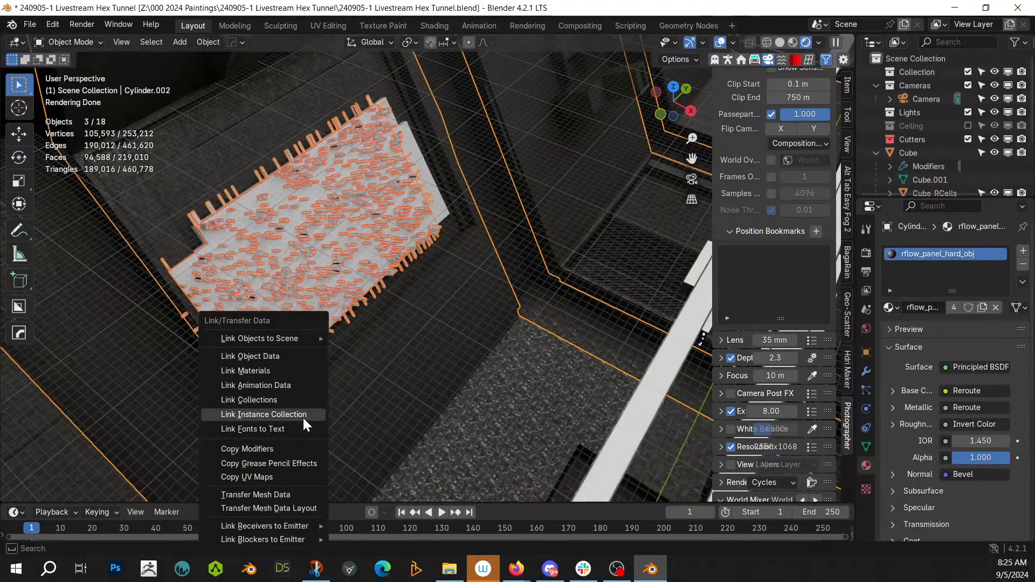
left_click(278, 371)
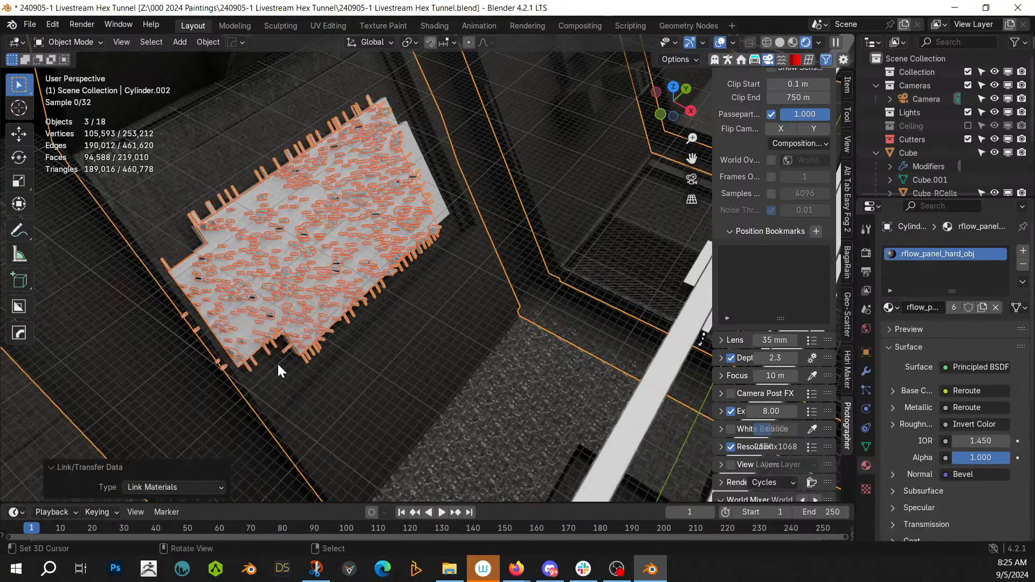
Step: Link the inner wall's rflow_panel_hard_obj material to the remaining extruded panel beneath the scattered cells, Cylinder.002_RLExtr.001
left_click(408, 145)
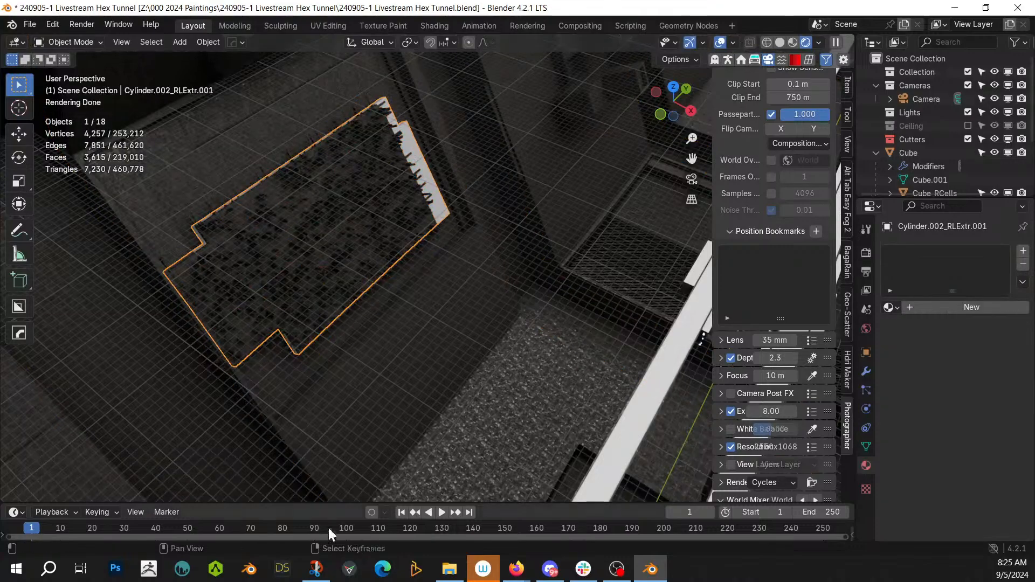
left_click(325, 403, "shift")
key("ctrl+l")
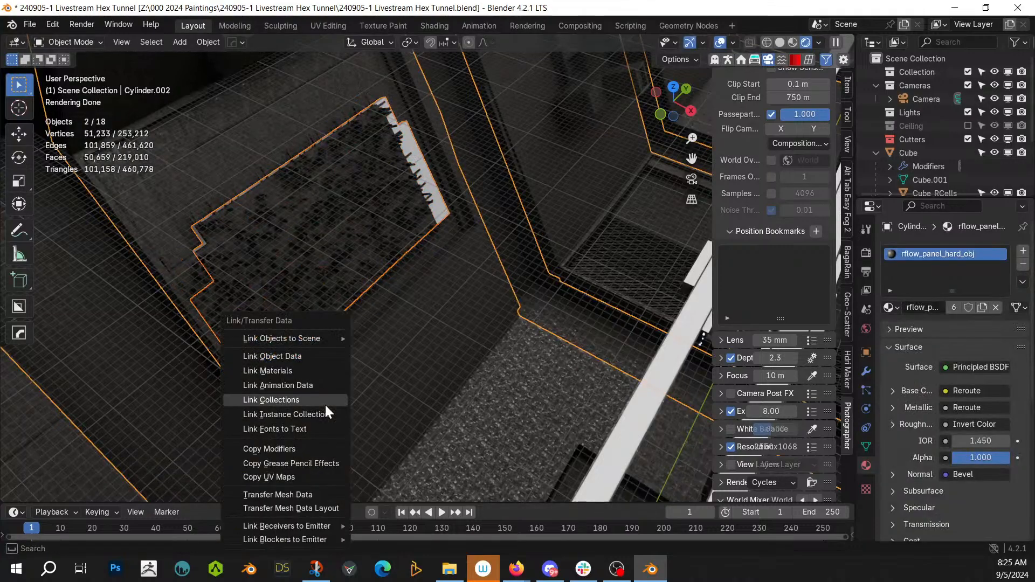
left_click(292, 371)
Step: Link rflow_panel_hard_obj from Cylinder.002_RLExtr to the opposite wall's panels Cylinder.002_RLExtr.003, .004 and .005 behind the pipes
middle_click_drag(293, 367, 610, 267)
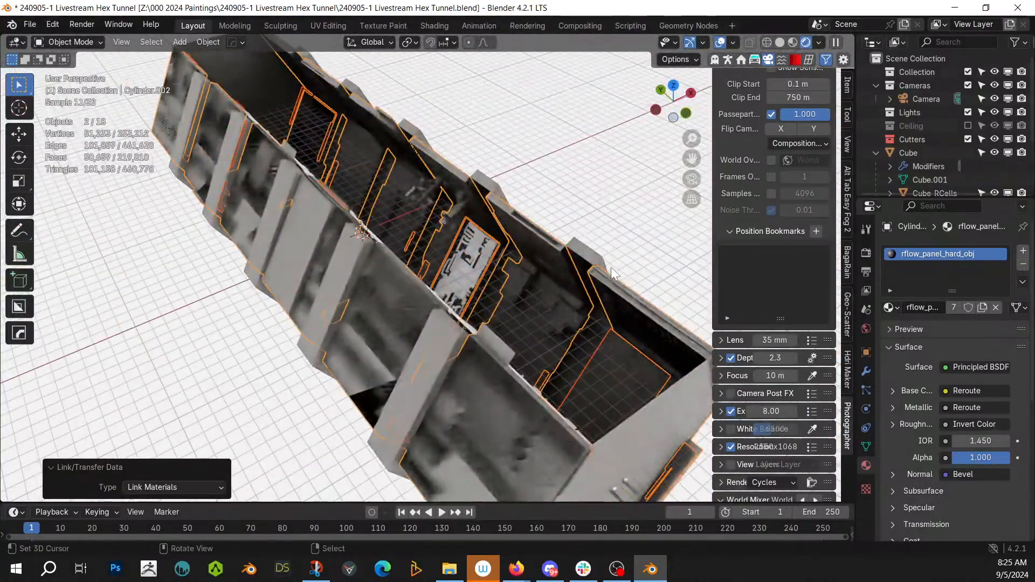
scroll(610, 267, "up", 6)
right_click(542, 216)
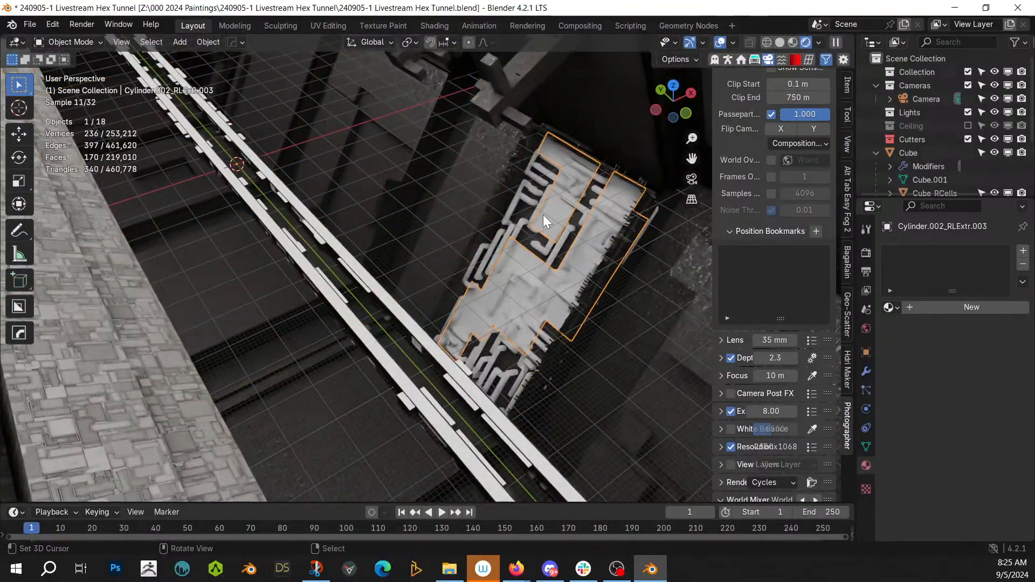
scroll(881, 142, "down", 5)
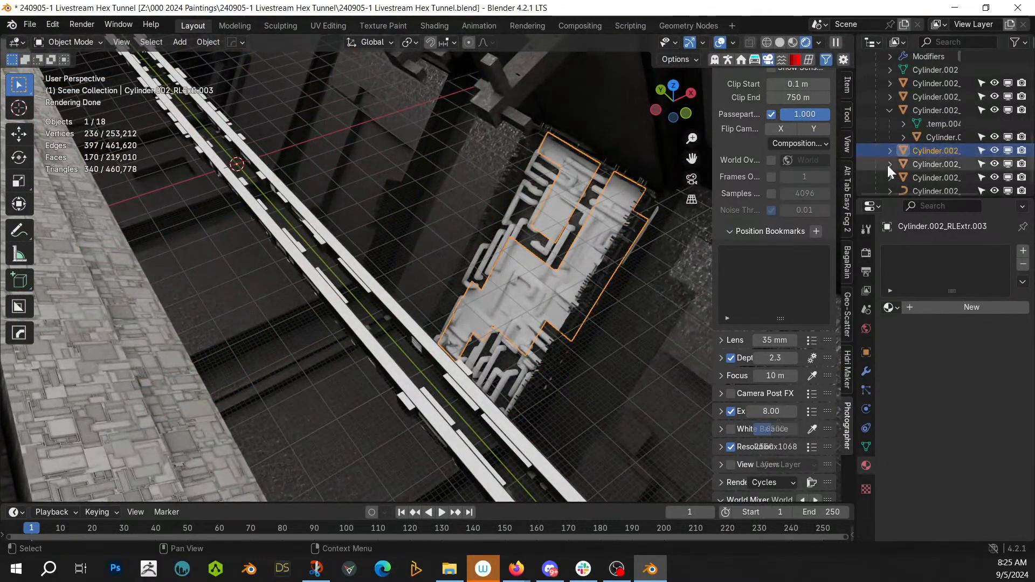
left_click_drag(858, 164, 744, 167)
left_click(881, 163, "shift")
left_click(879, 177, "shift")
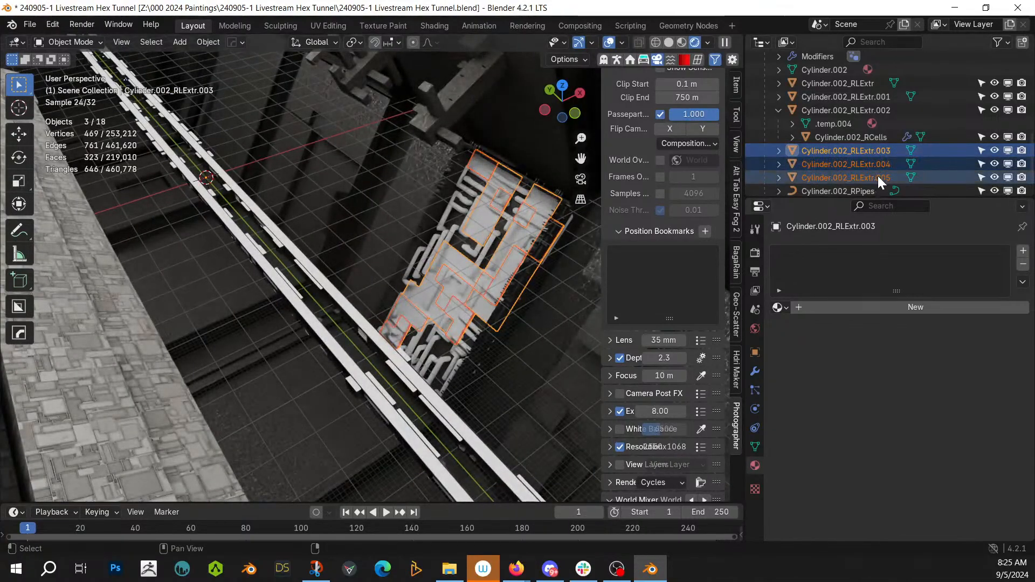
left_click(412, 205, "shift")
key("ctrl+l")
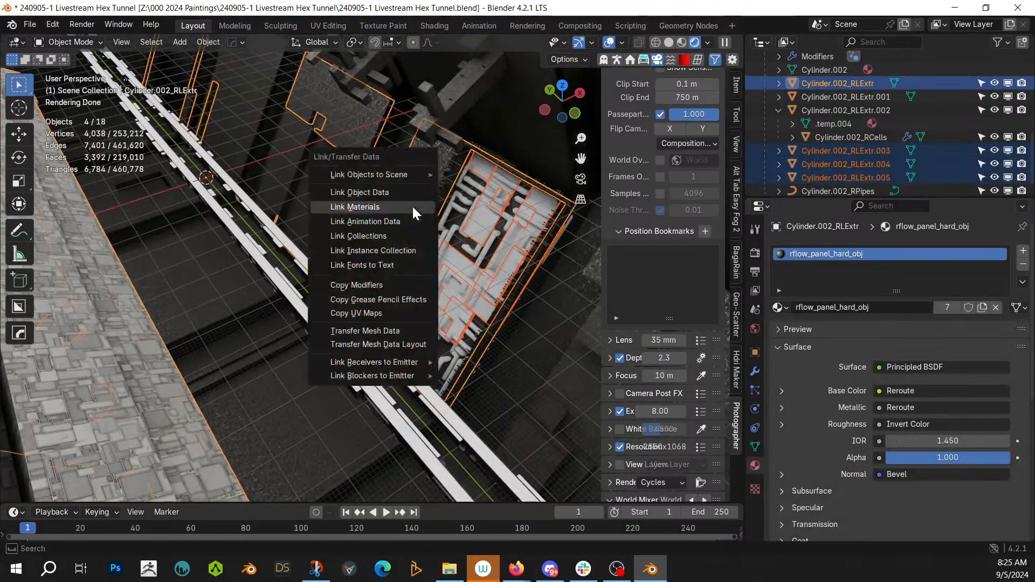
left_click(413, 207)
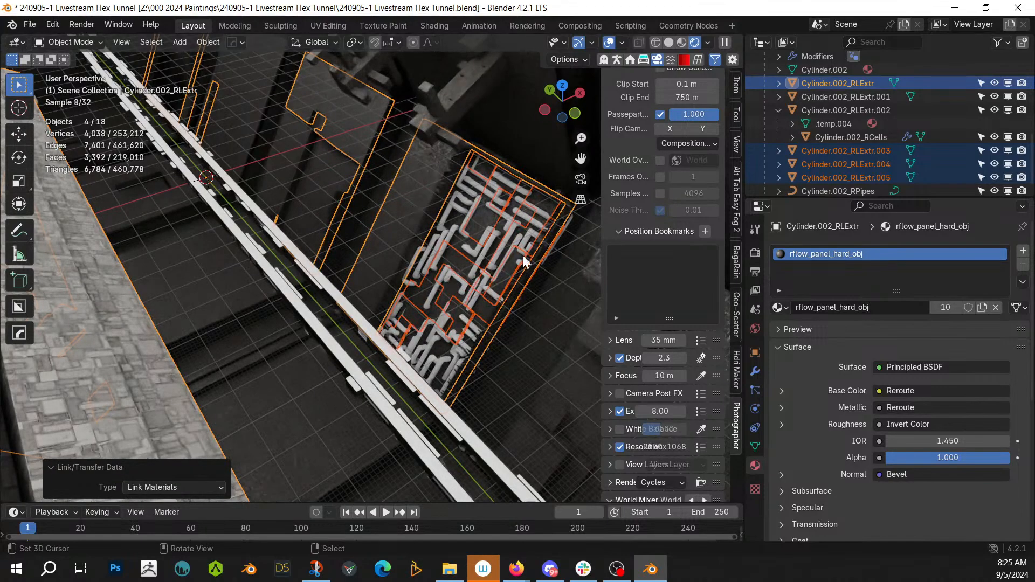
Step: View the tunnel through the scene camera and save the Blender file
scroll(523, 255, "up", 2)
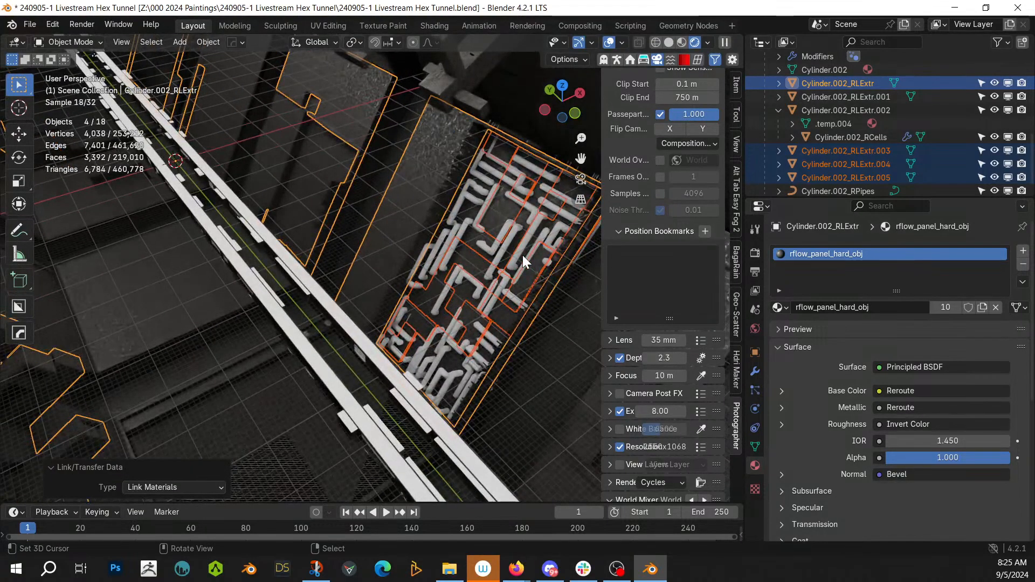
key("KP_0")
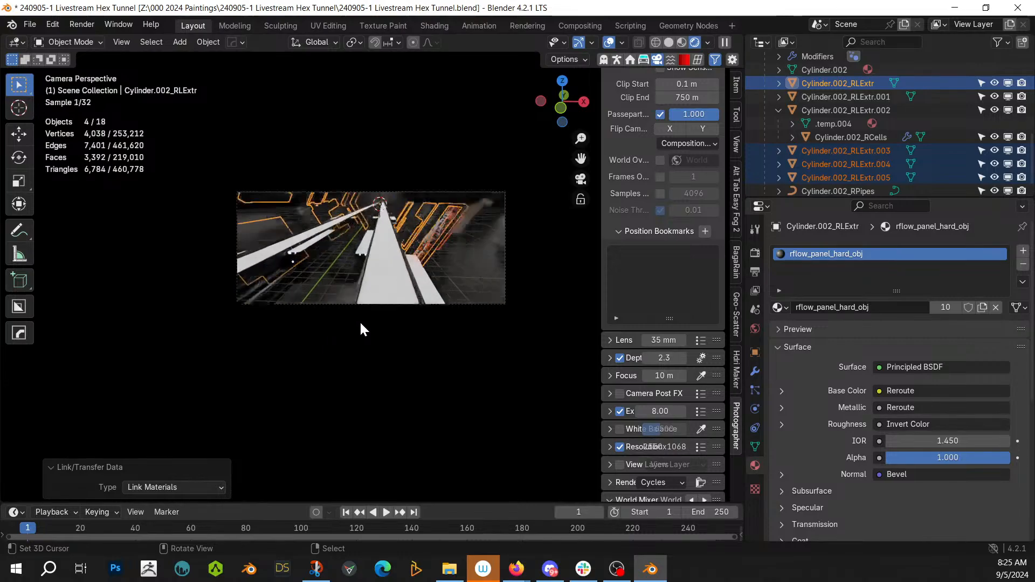
key("ctrl+s")
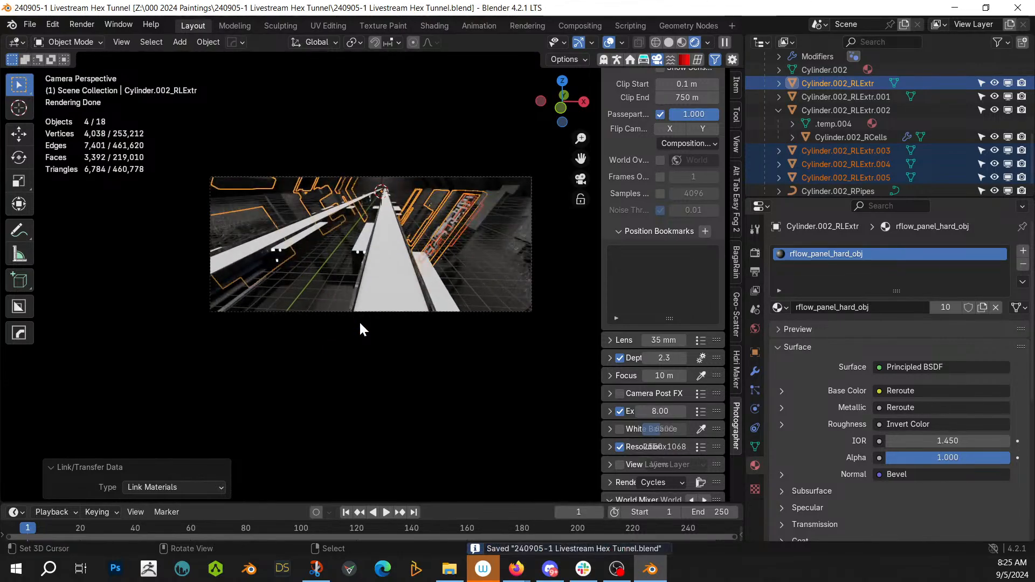
Step: Select the beams' flat Cube_RPanel detail and open an Asset Browser in a split area beside the rendered camera view
scroll(358, 320, "up", 1)
left_click(363, 286)
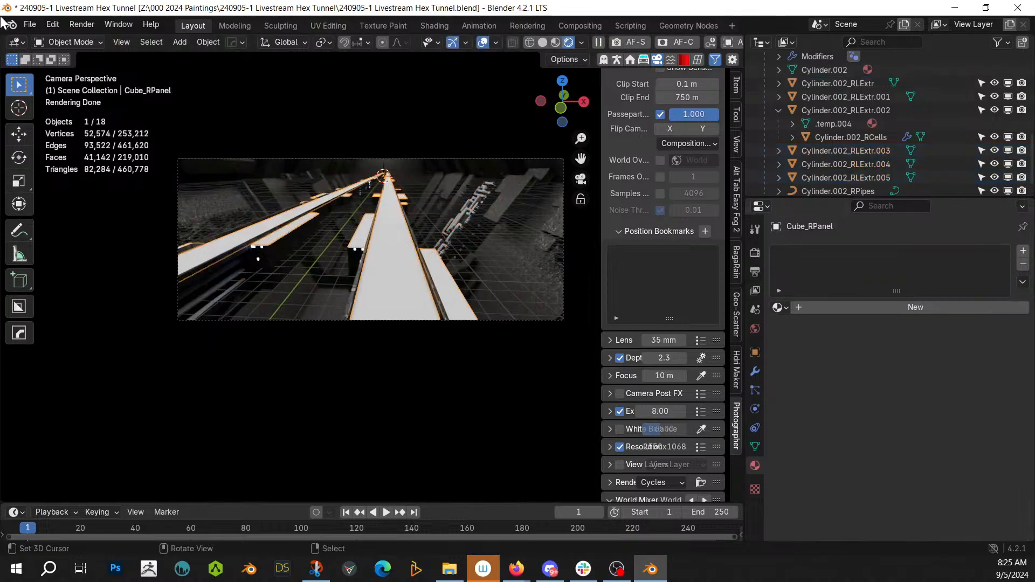
key("ctrl+space")
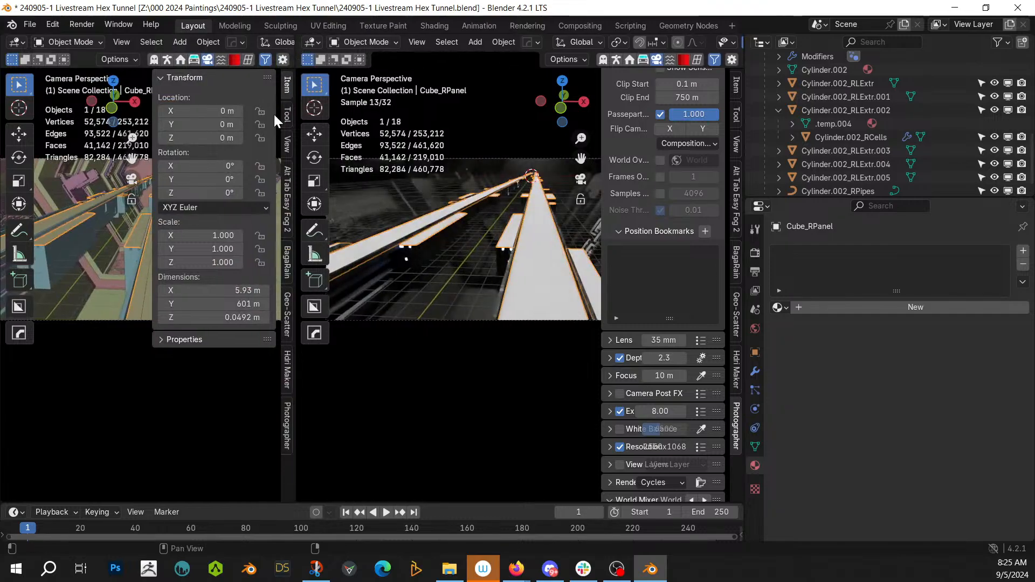
key("shift+F1")
key("shift+F1")
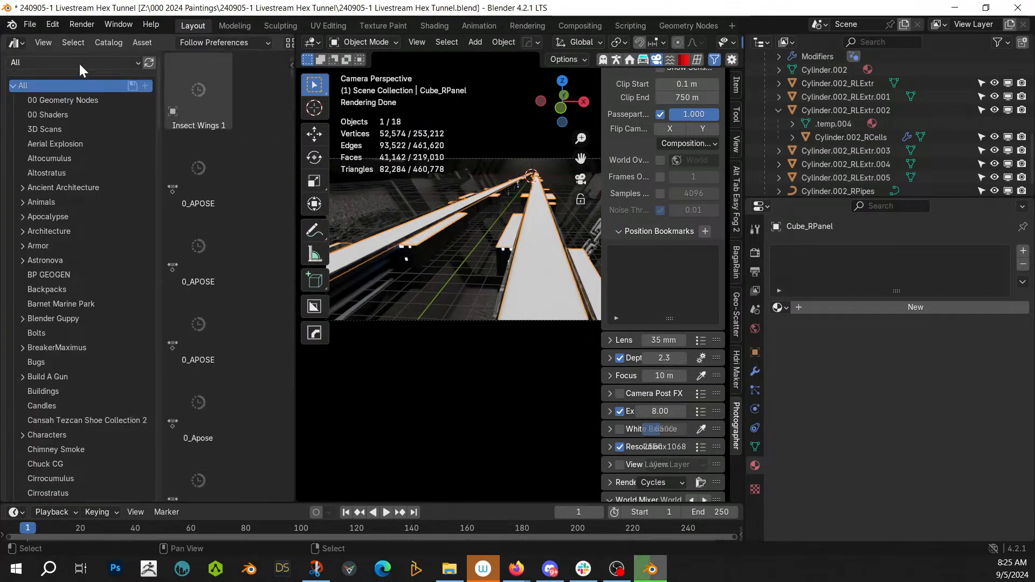
Step: Show the Metal catalog under Seth Created from the 00 Blender Shaders asset library
left_click(79, 62)
left_click(73, 223)
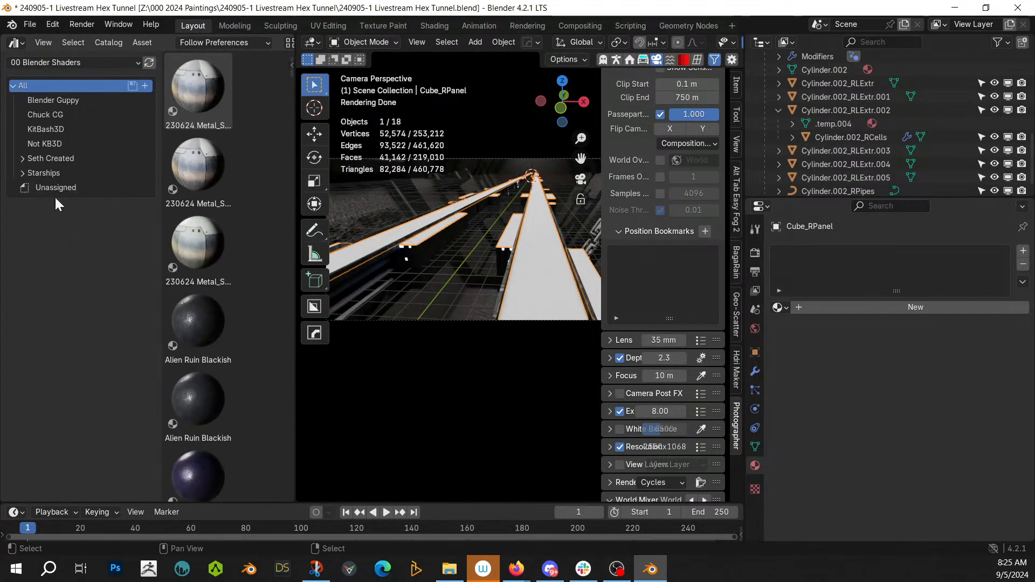
left_click(22, 158)
left_click(47, 188)
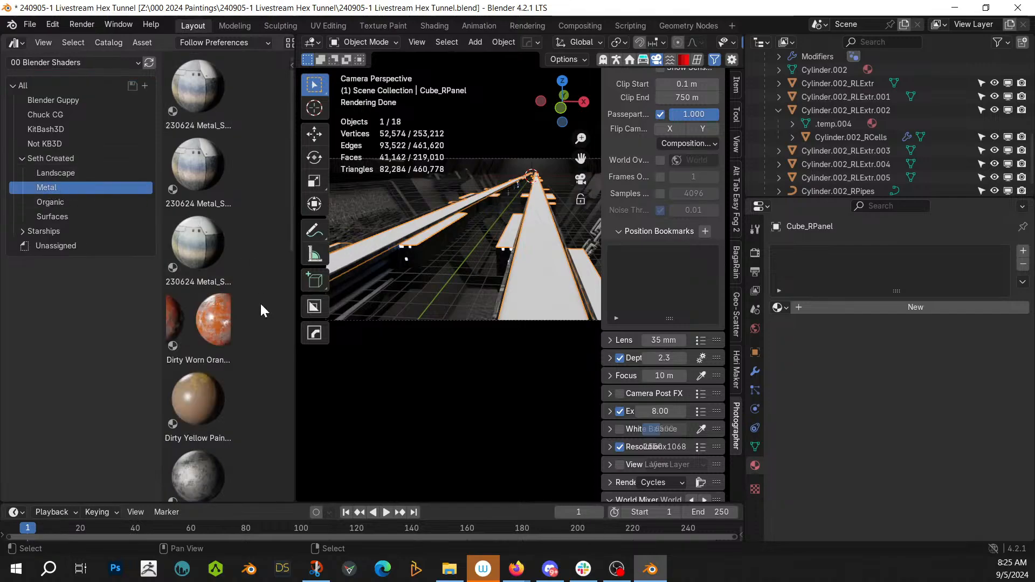
Step: Create a material slot on Cube_RPanel and fill it with the Distressed Hull Texture asset
scroll(222, 446, "down", 1)
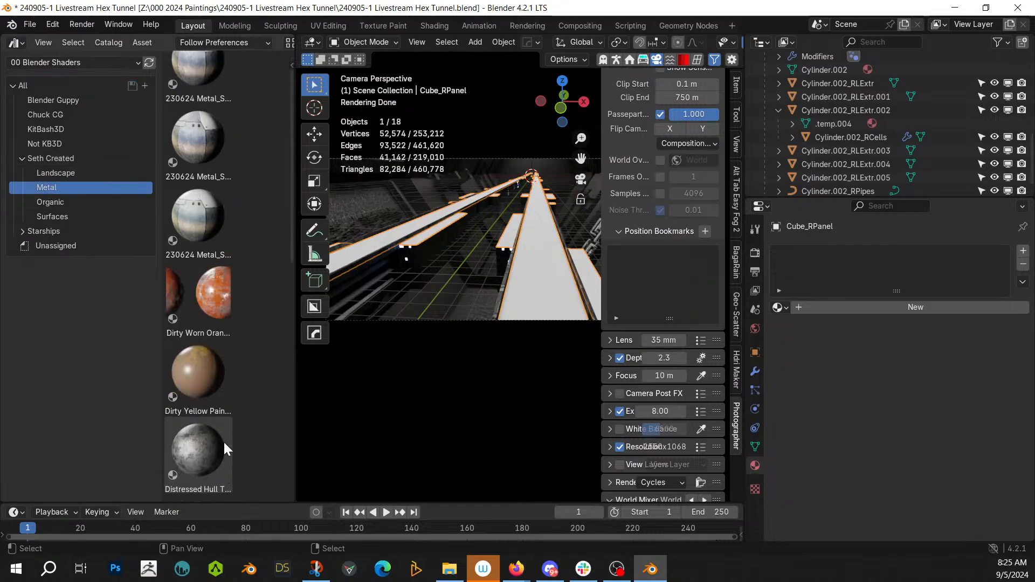
left_click(821, 307)
left_click_drag(205, 451, 814, 271)
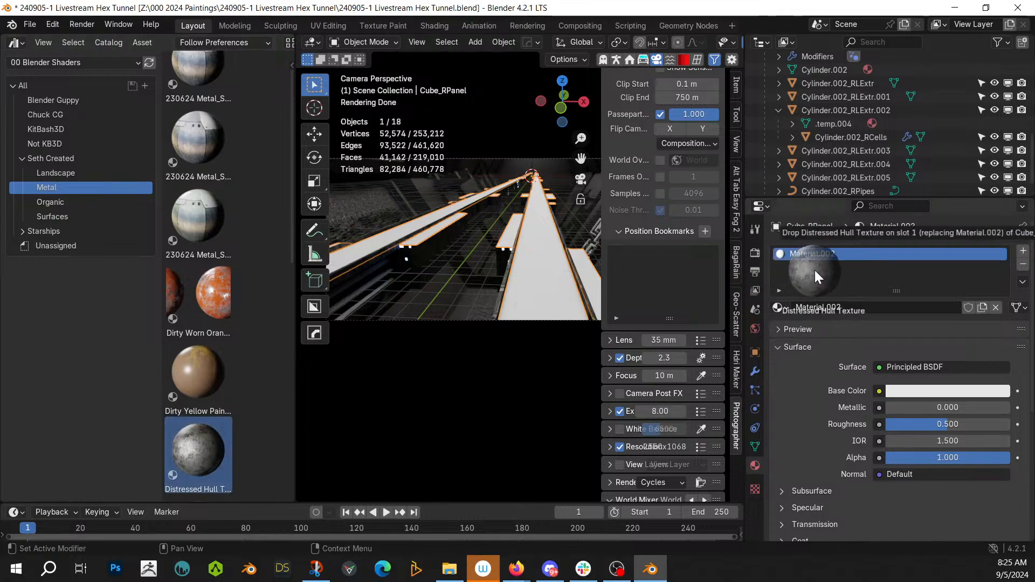
left_click_drag(814, 270, 814, 270)
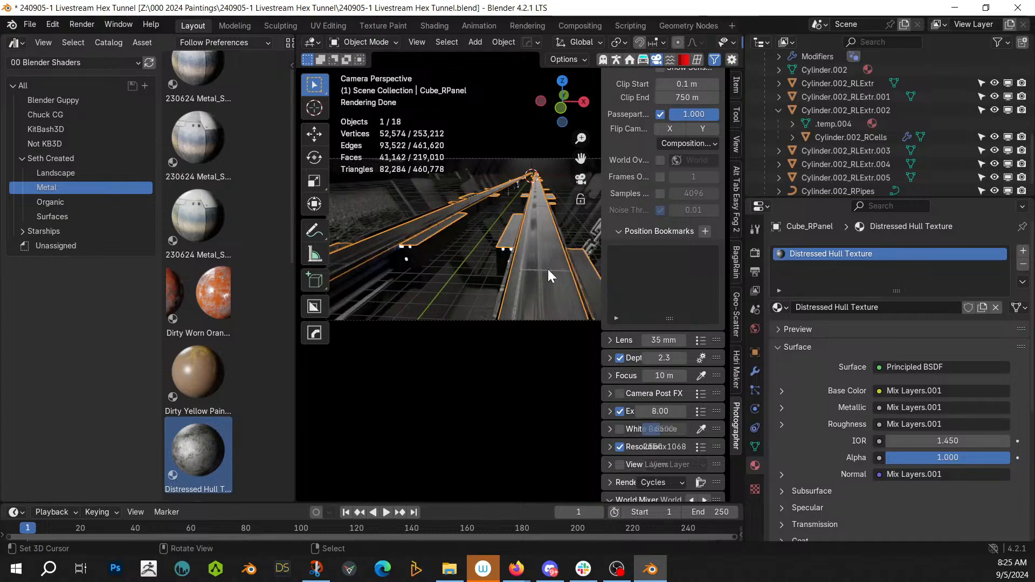
Step: Unwrap Cube_RPanel's mesh in Edit Mode with Cube Projection, return to Object Mode and save the file
key("Tab")
key("u")
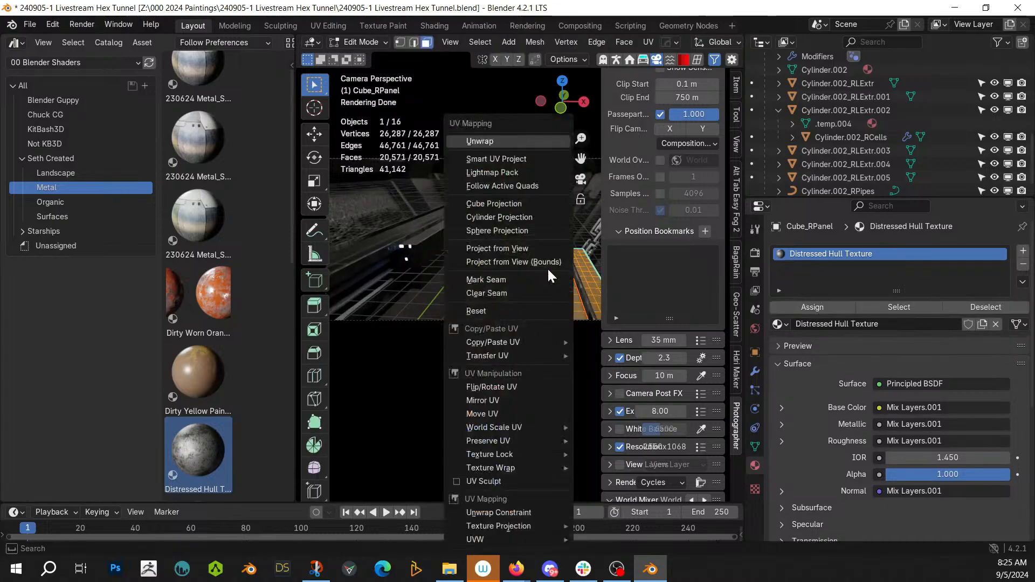
left_click(506, 205)
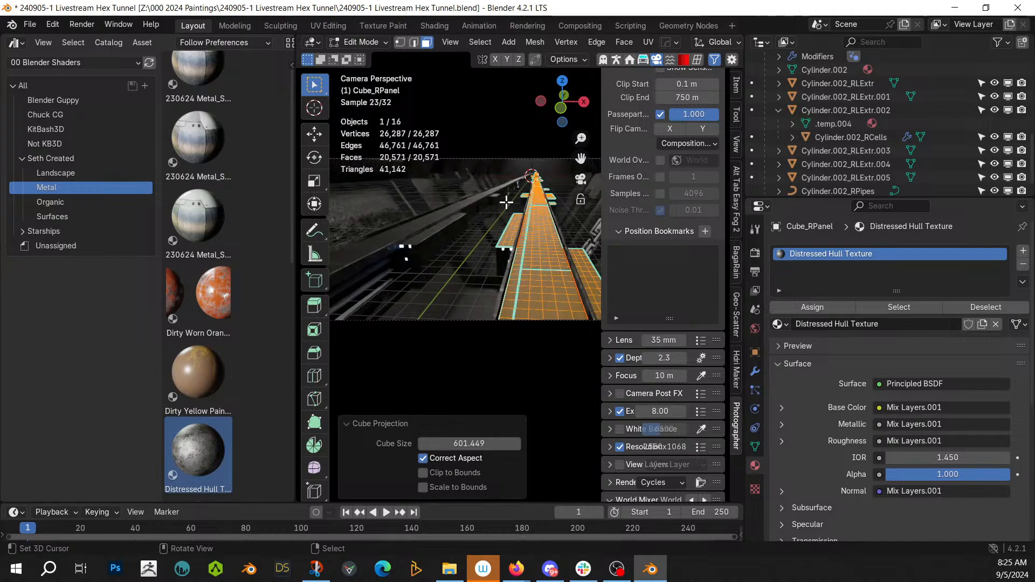
key("Tab")
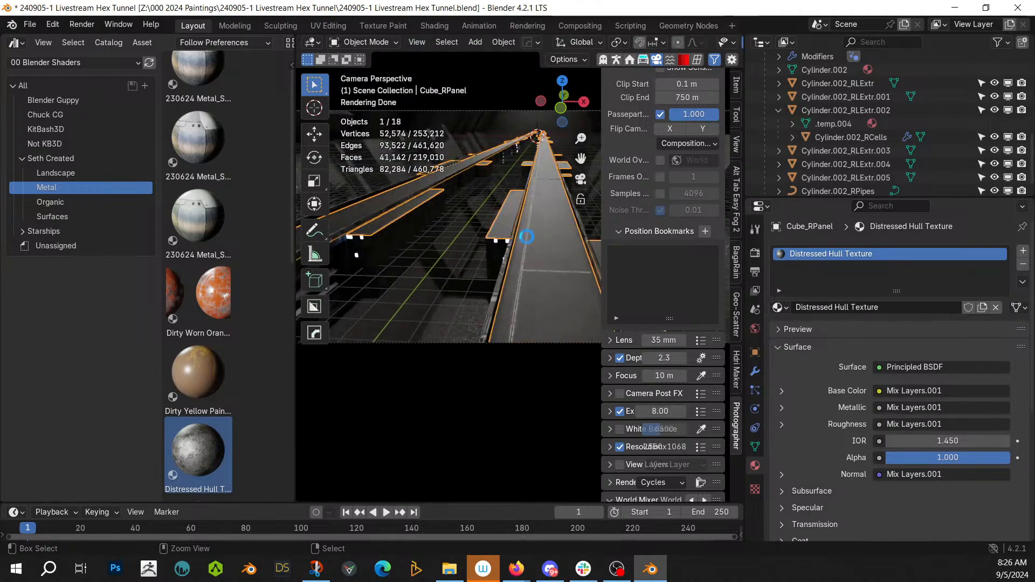
key("ctrl+s")
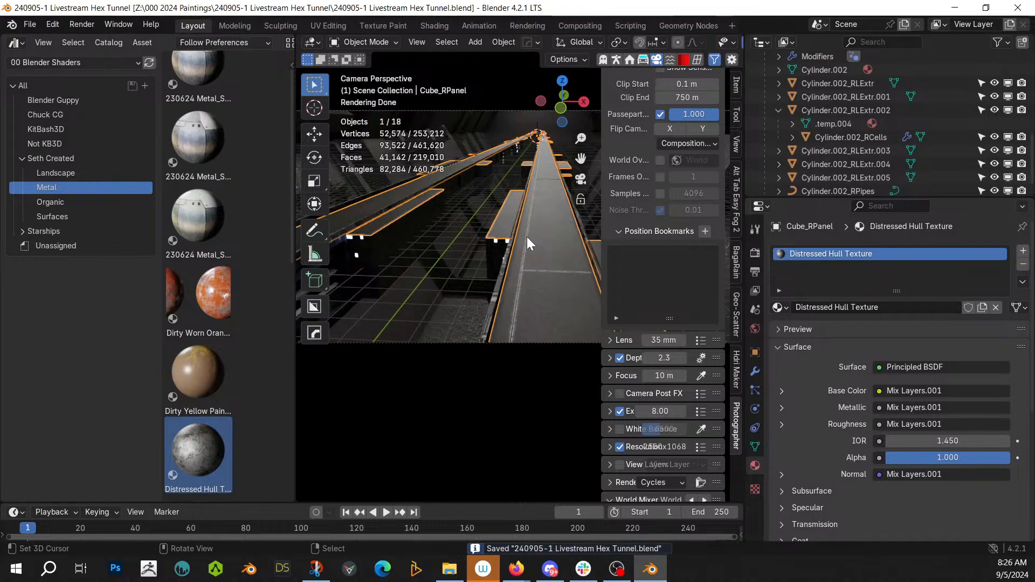
Step: Inspect the textured beam panels up close, duplicate the Asset Browser into its own window, and close its area beside the viewport
scroll(533, 242, "up", 6)
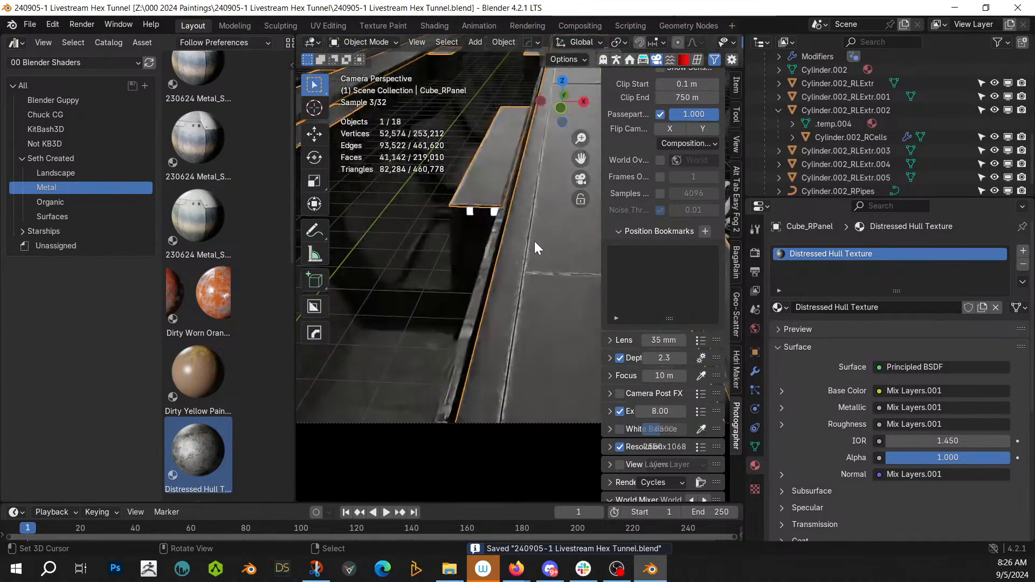
middle_click_drag(490, 228, 523, 222)
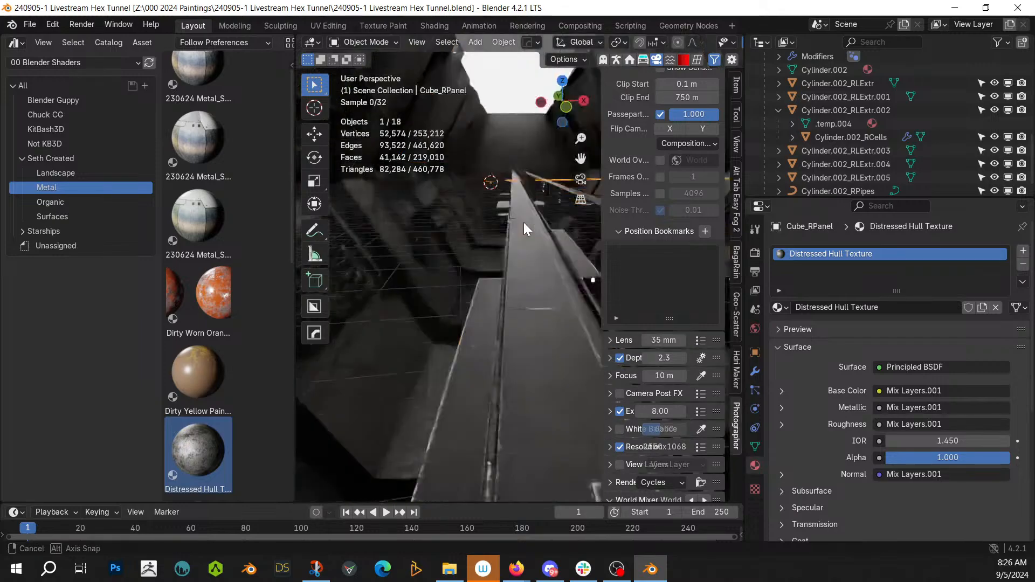
scroll(523, 221, "up", 3)
scroll(521, 221, "down", 1)
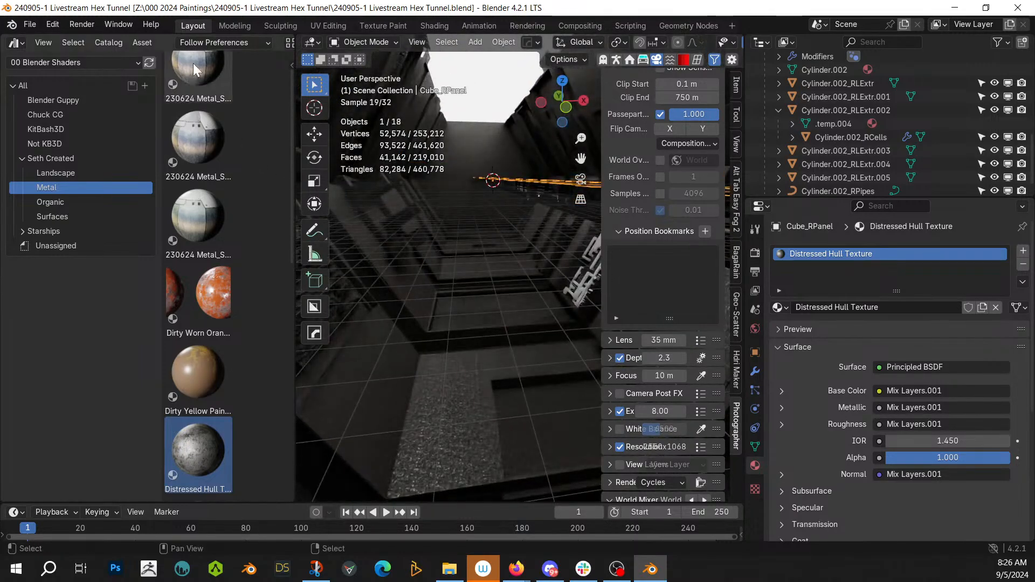
right_click(163, 39)
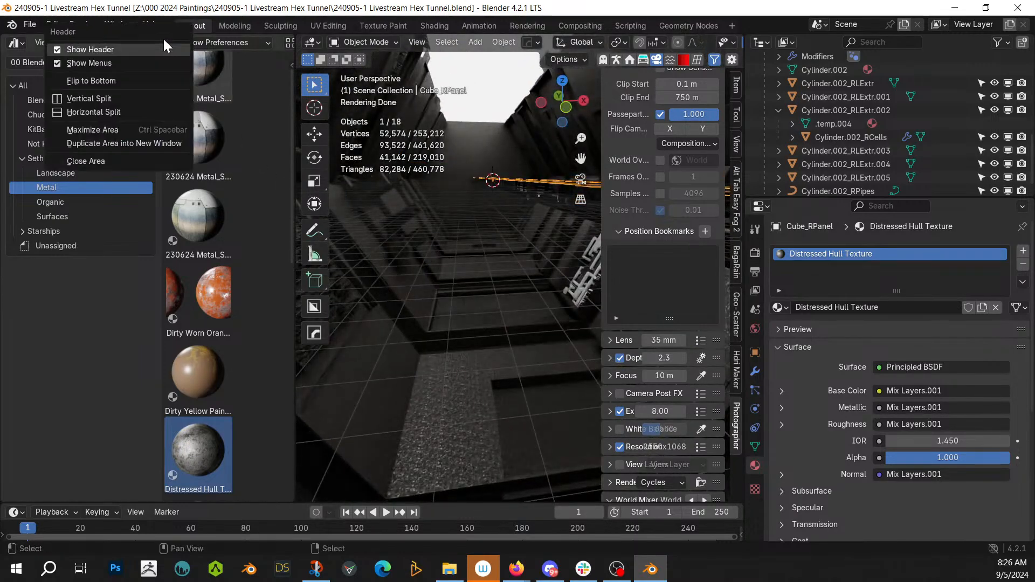
left_click(122, 143)
left_click_drag(125, 27, 345, 0)
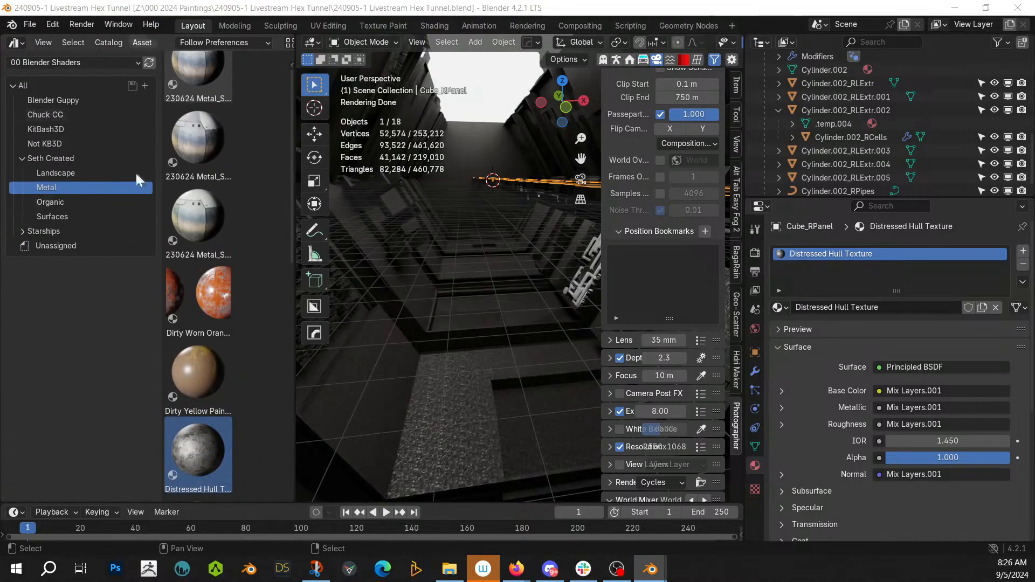
right_click(160, 40)
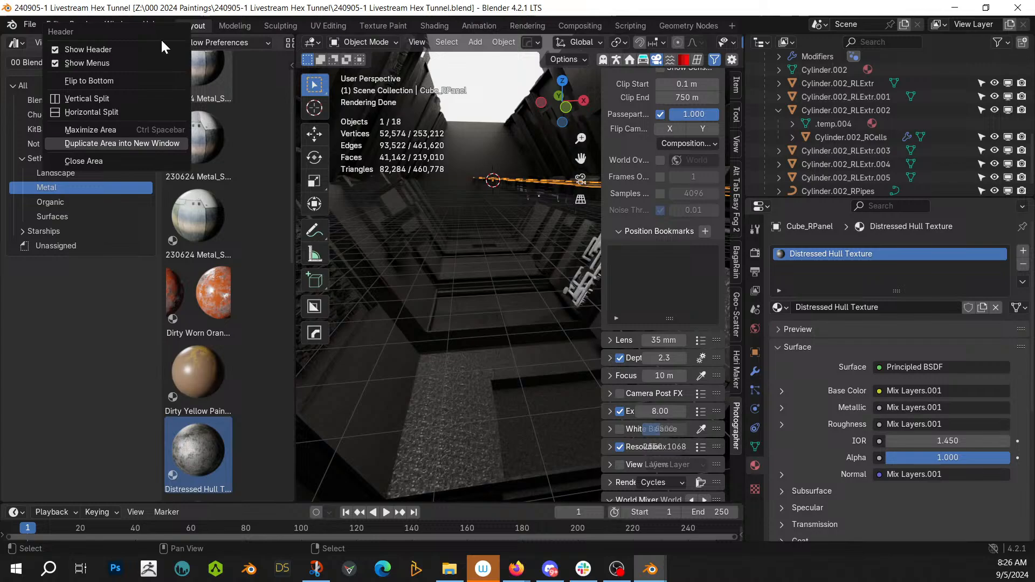
left_click(115, 160)
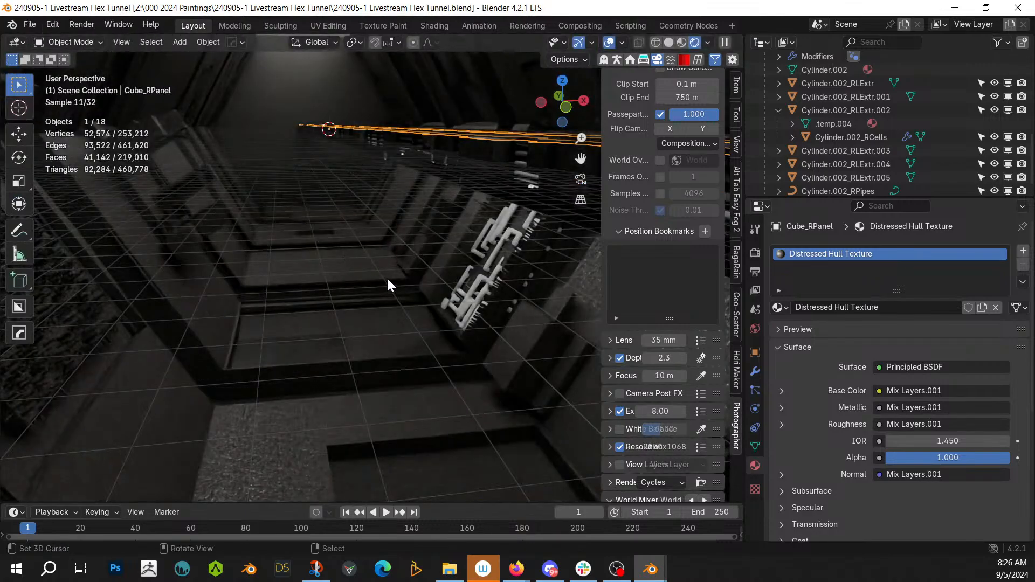
Step: Switch the viewport to solid shading and reveal the hidden geometry of the beam object Cube in Edit Mode
key("z")
key("6")
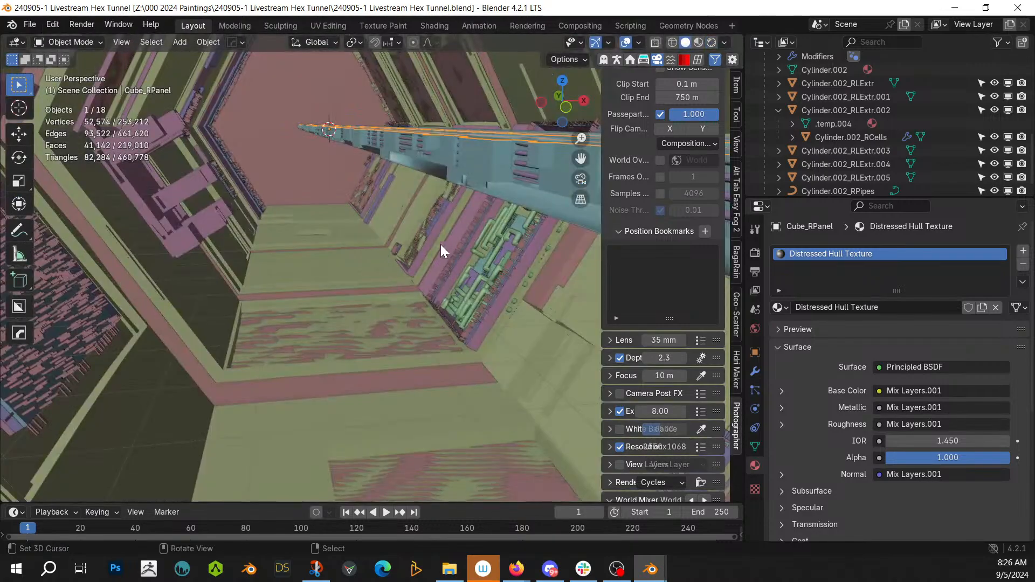
middle_click_drag(441, 249, 496, 487)
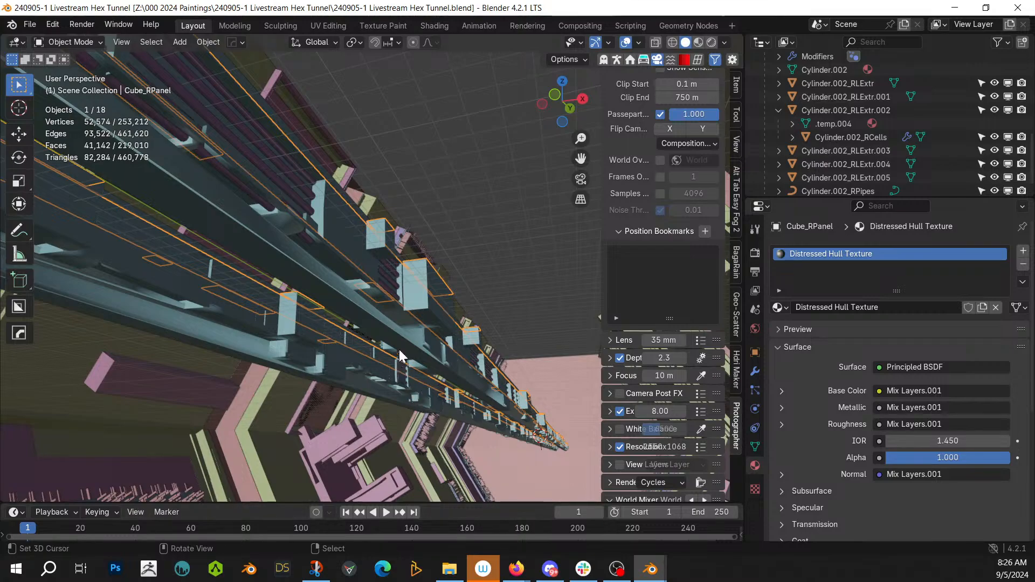
left_click(409, 309)
key("Tab")
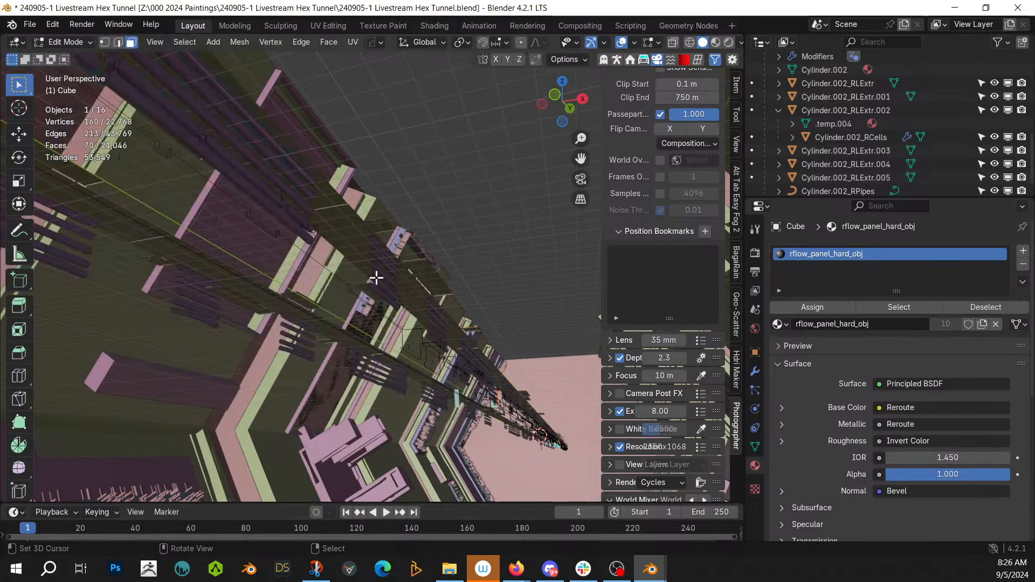
key("alt+h")
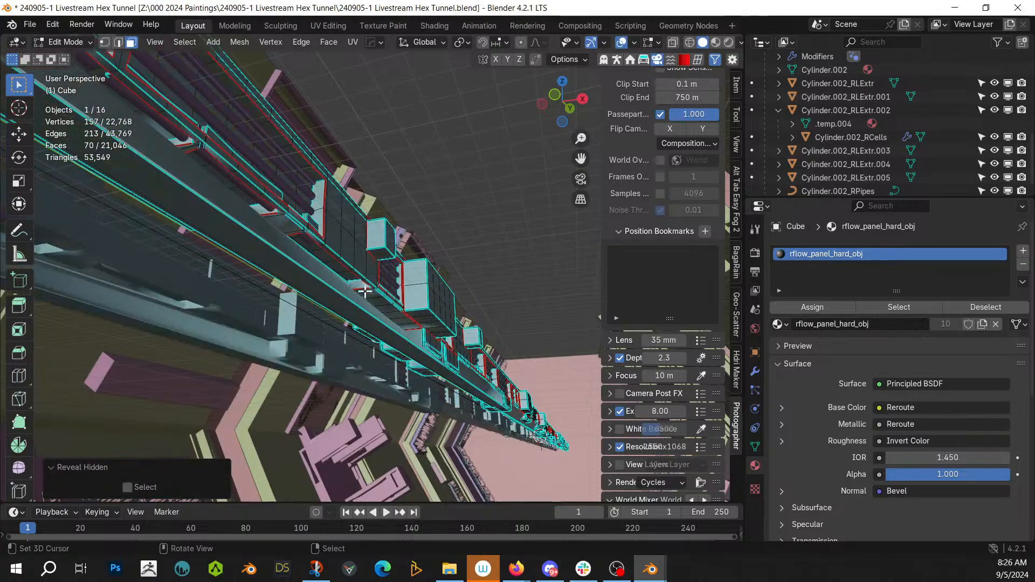
Step: Select an underside face of the beam and extend the selection to all coplanar faces
left_click(421, 318)
key("shift+g")
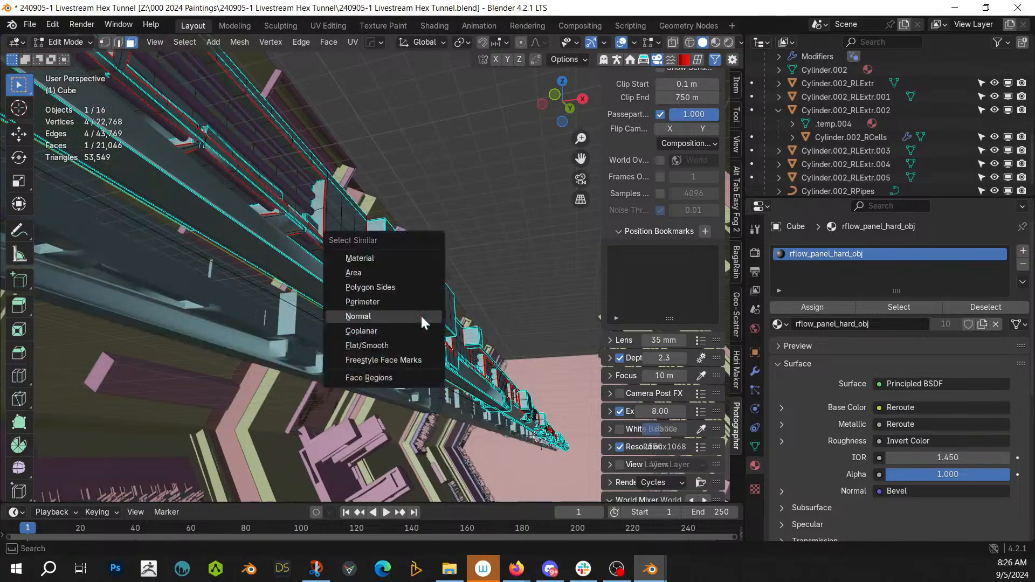
left_click(387, 328)
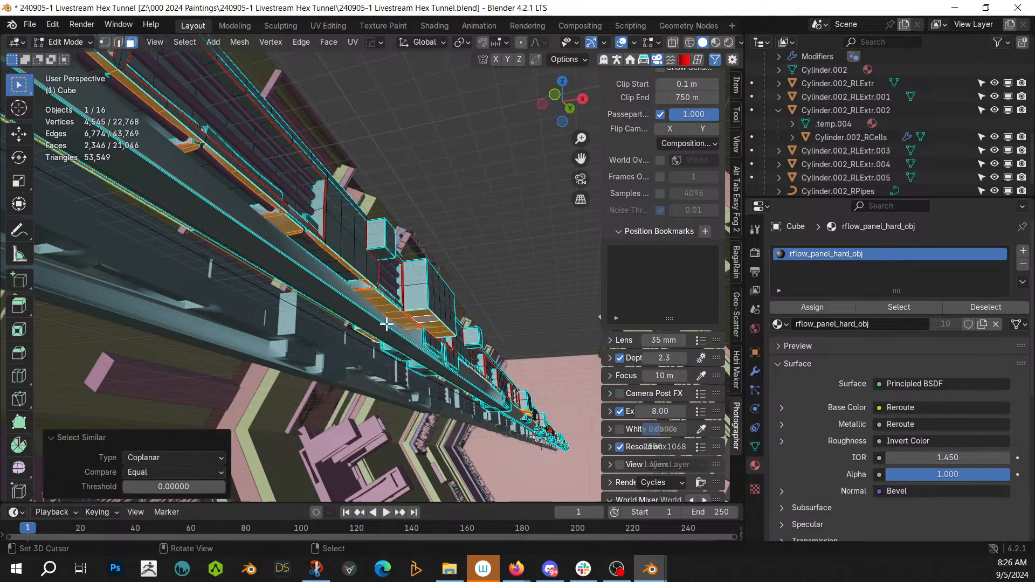
Step: Generate Random Flow's Random Cables from the selected beam underside faces with a cable amount of 25
key("shift+q")
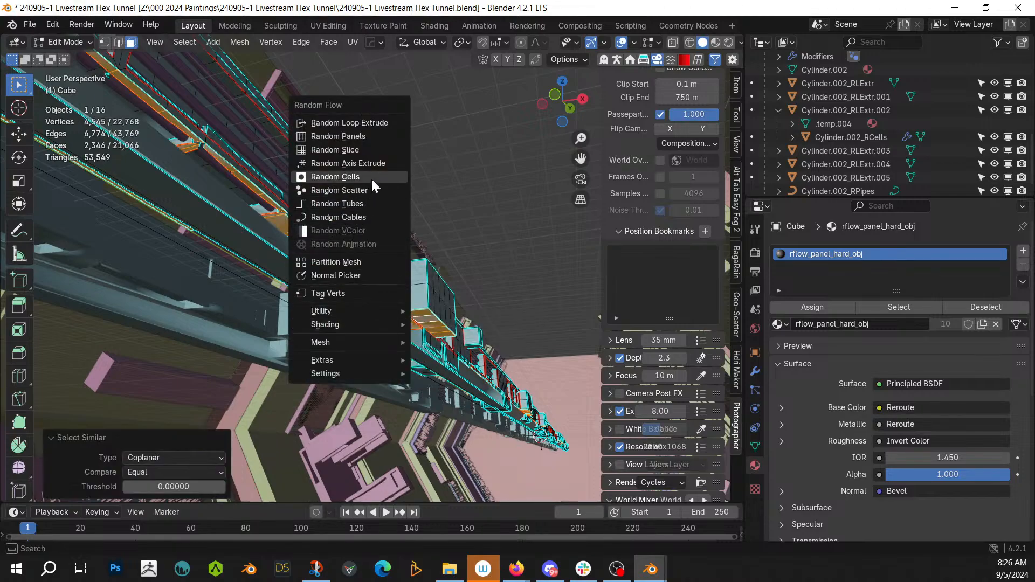
left_click(365, 216)
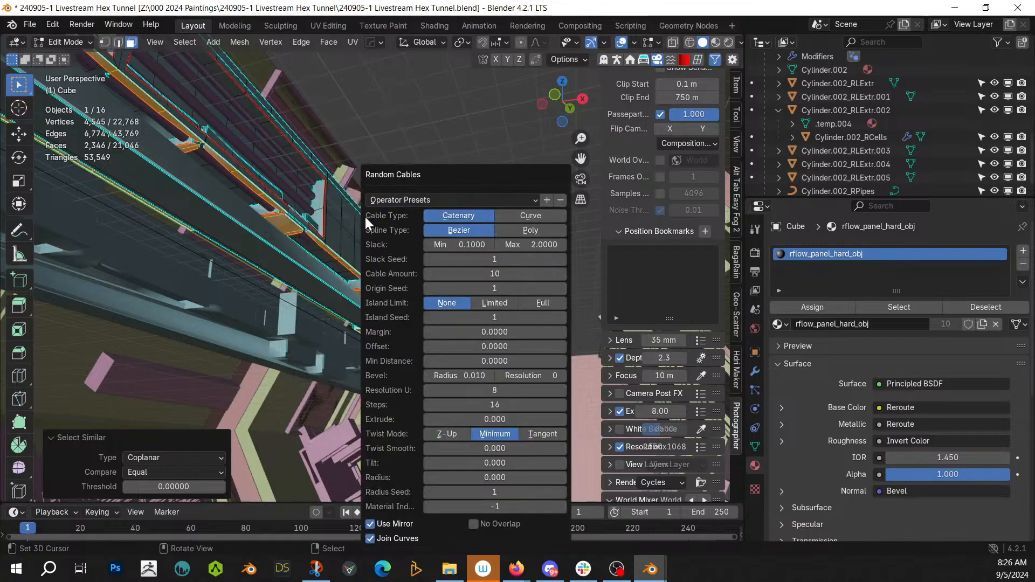
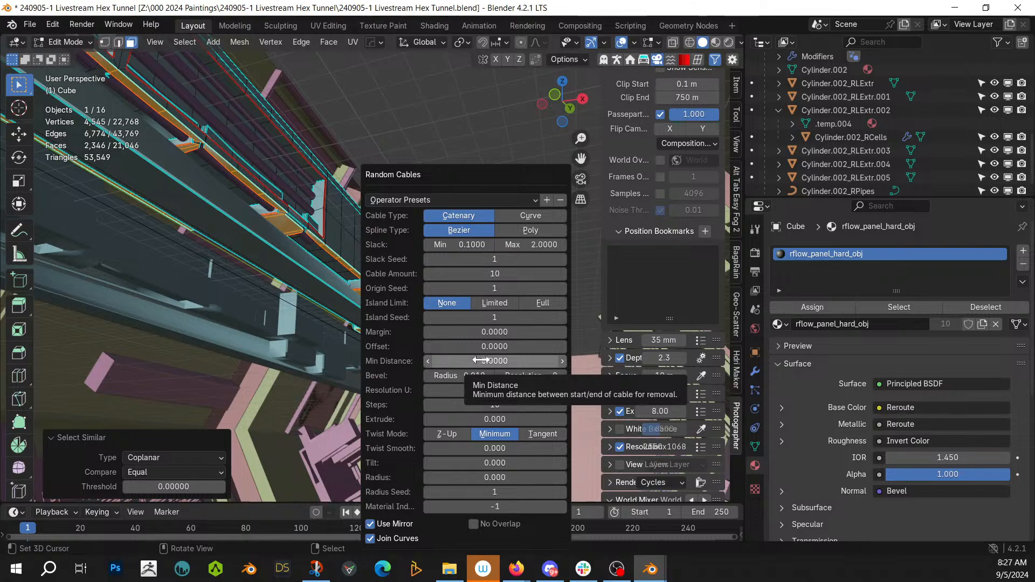
left_click(495, 274)
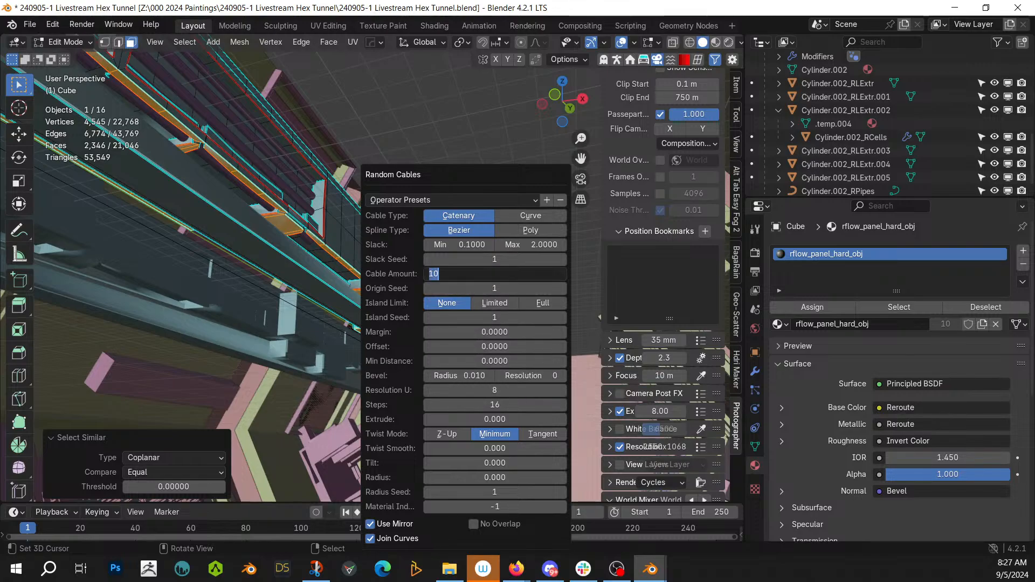
key("Return")
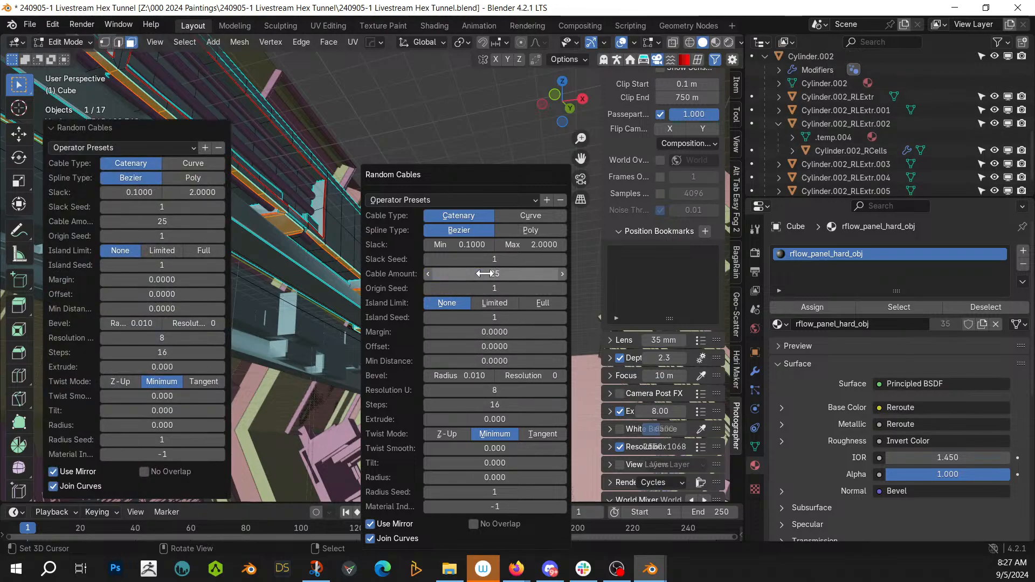
Step: Set the random cables' bevel radius to 0.25 and their minimum distance to 10
left_click(467, 377)
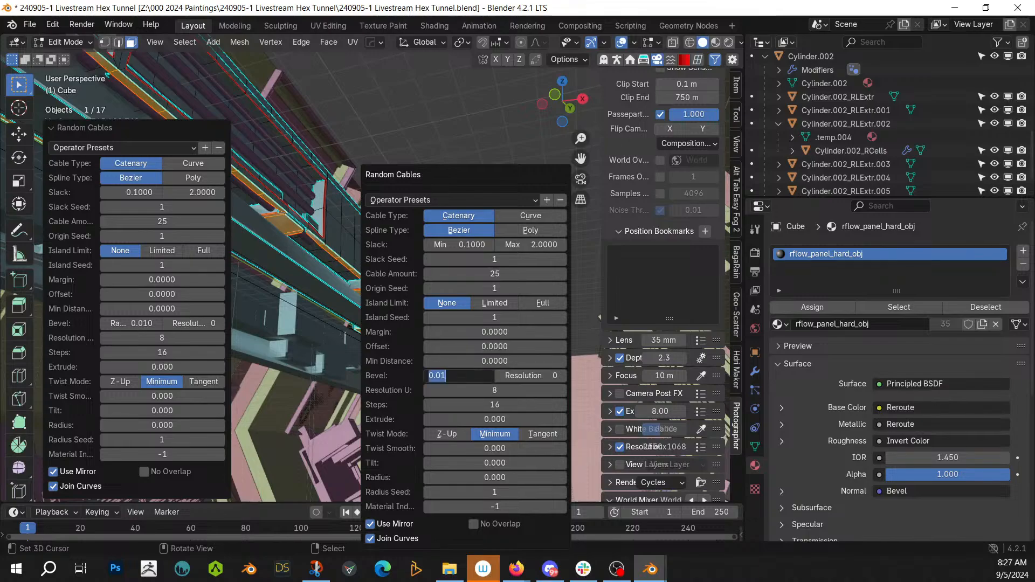
type(".25")
key("Return")
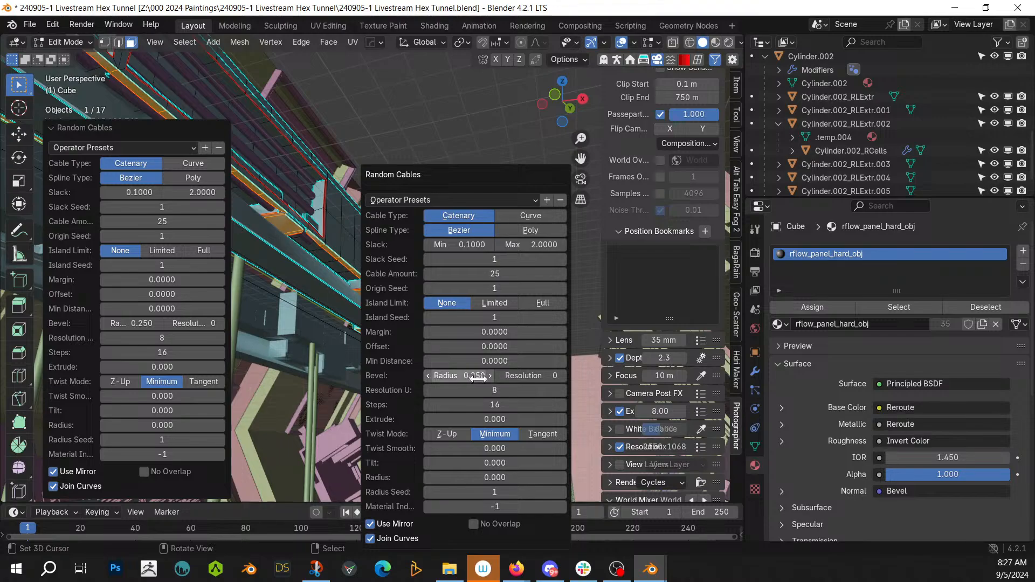
left_click(467, 362)
type("10")
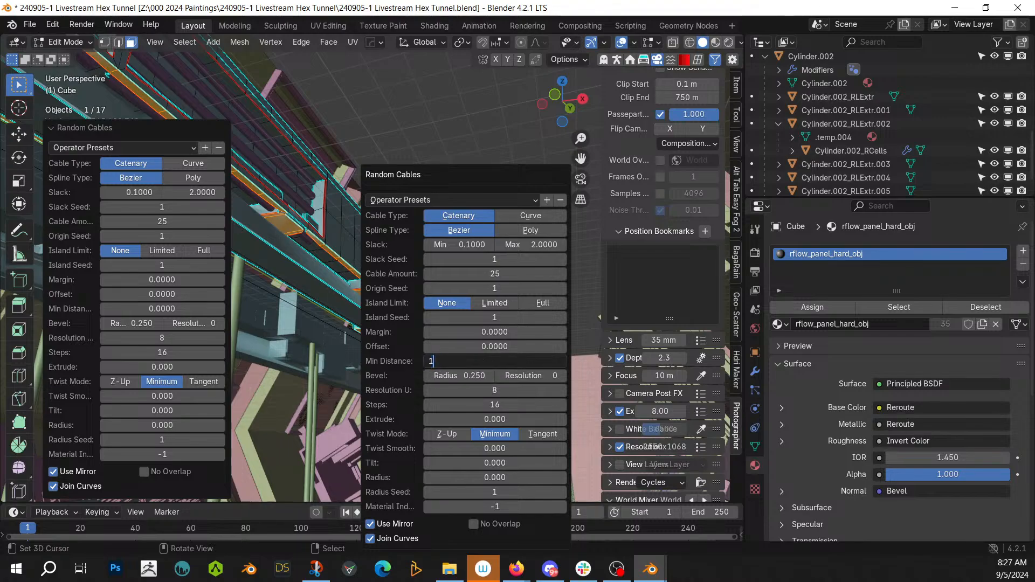
key("Return")
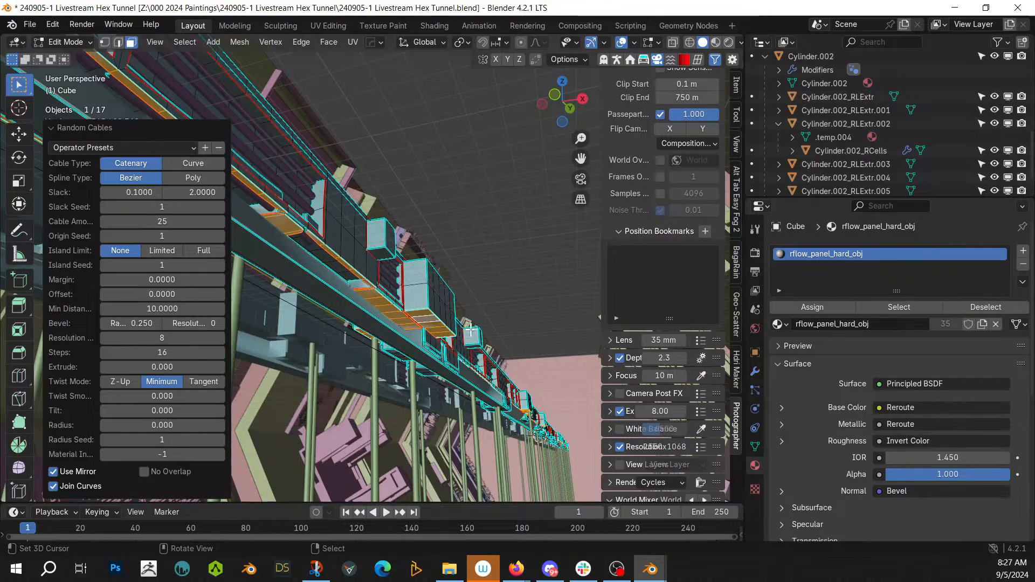
Step: Raise the maximum slack of the random cables under the beam to 25, and on to 50
middle_click_drag(470, 350, 263, 49)
scroll(436, 426, "down", 3)
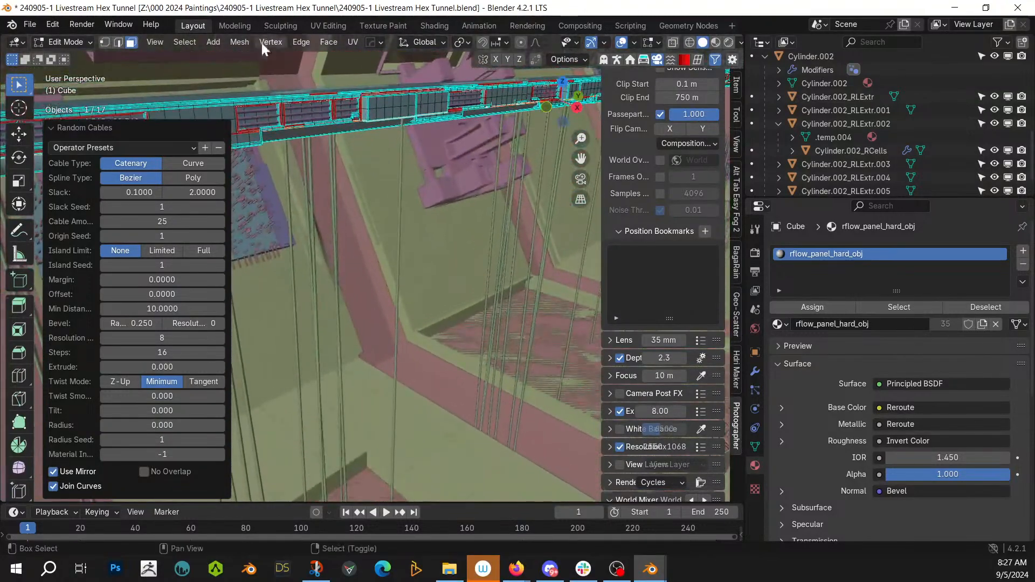
left_click(194, 192)
type("25")
key("Return")
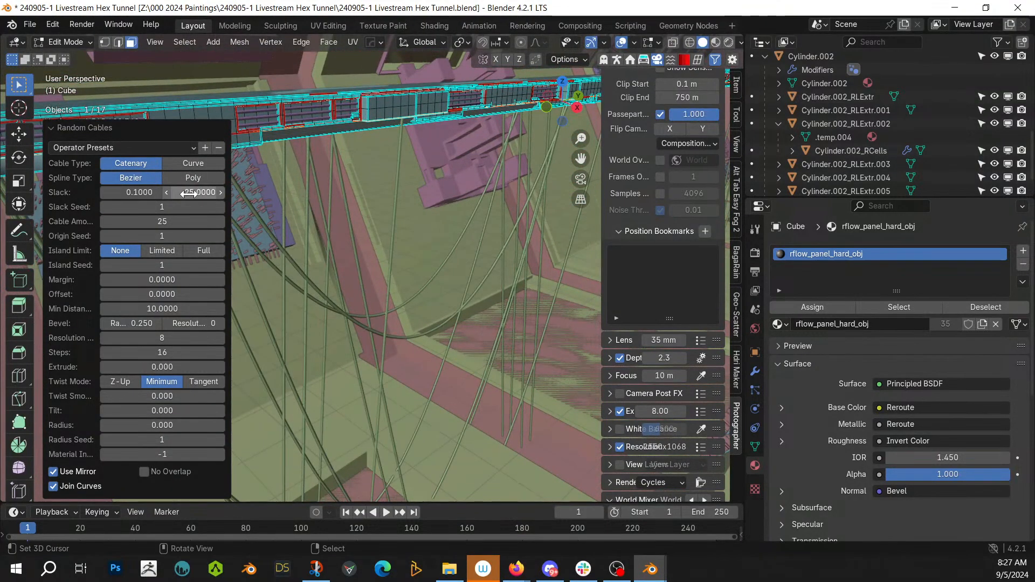
left_click(191, 196)
type("50")
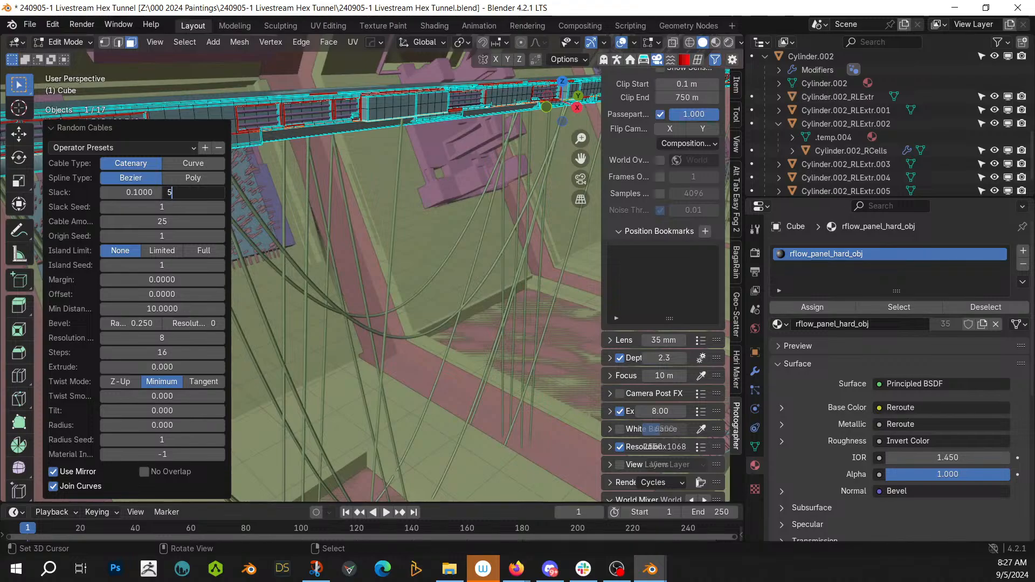
key("Return")
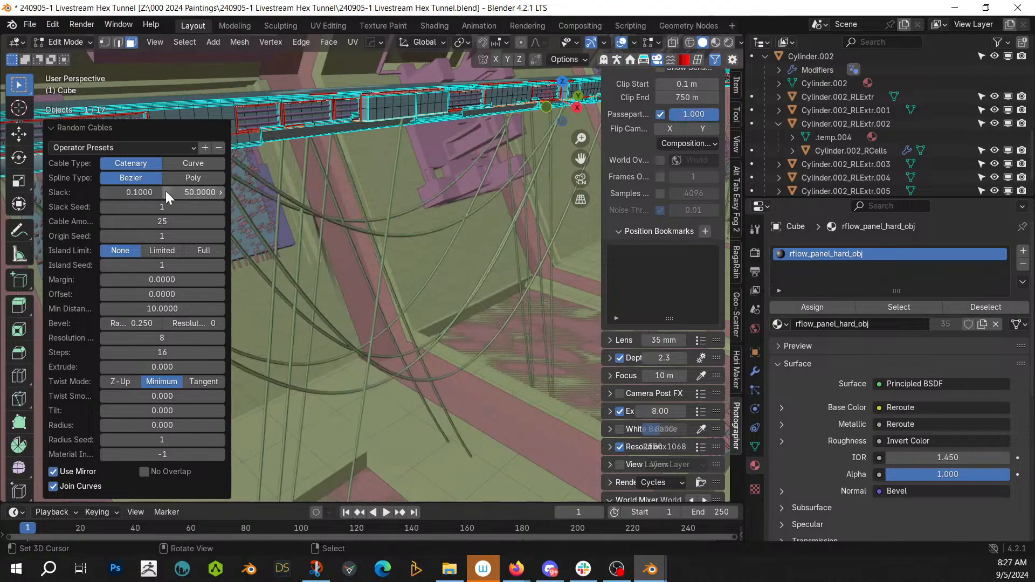
Step: Set the random cables' slack range to a minimum of 25 and a maximum of 100
left_click(140, 191)
type("25")
key("Return")
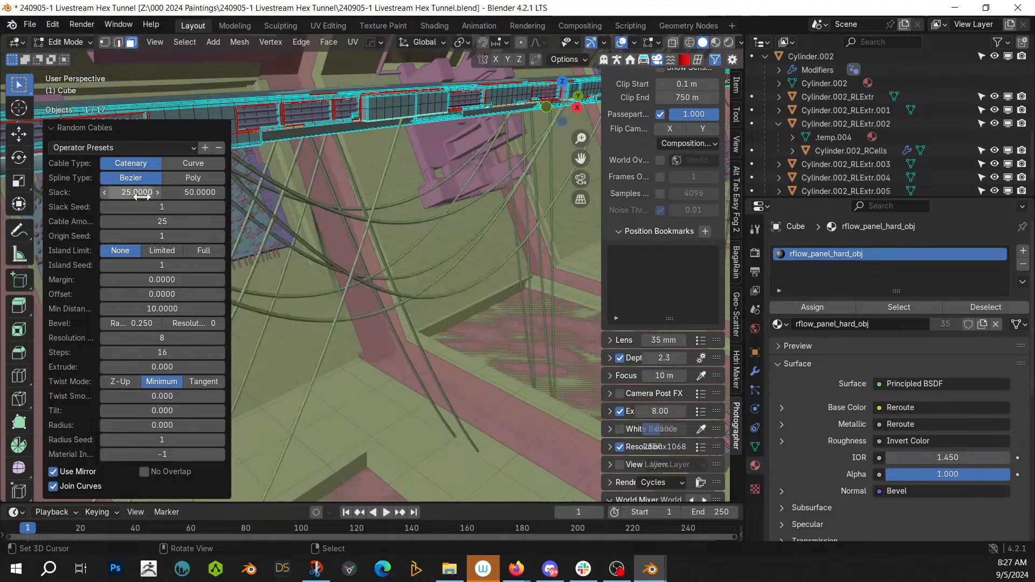
left_click(193, 192)
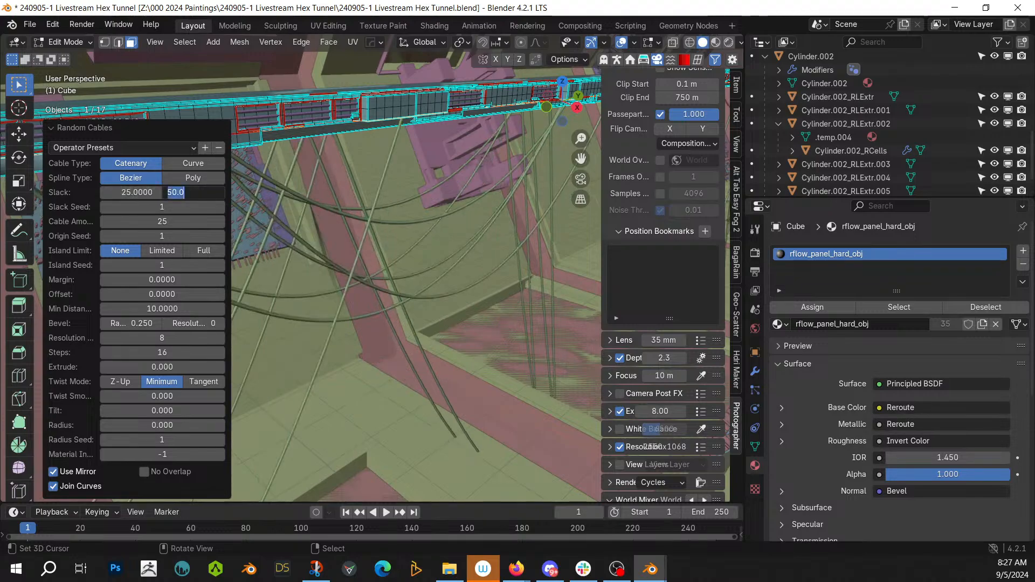
key("Return")
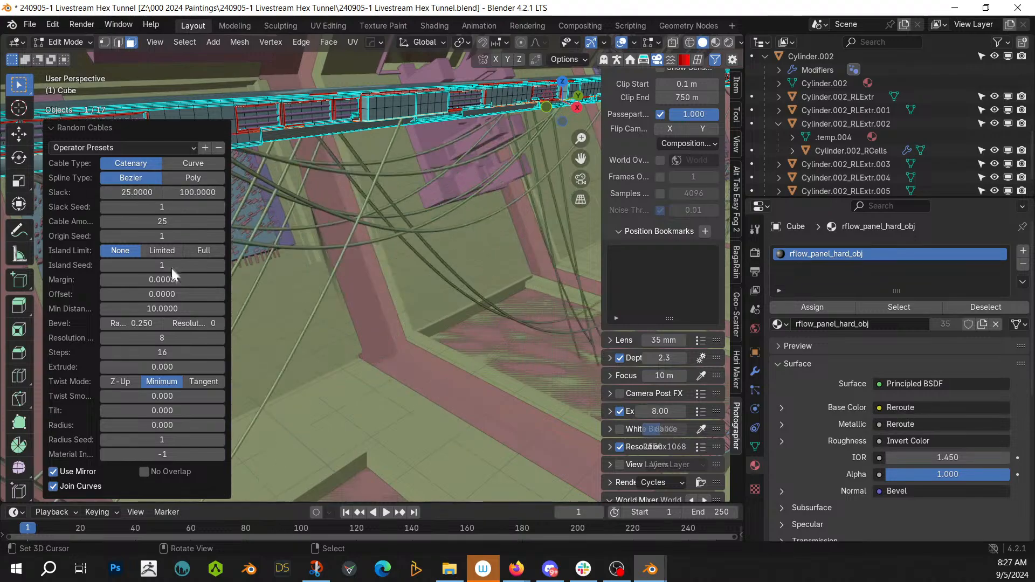
Step: Try minimum distances of 25 and 50 for the random cables
left_click(161, 309)
type("25")
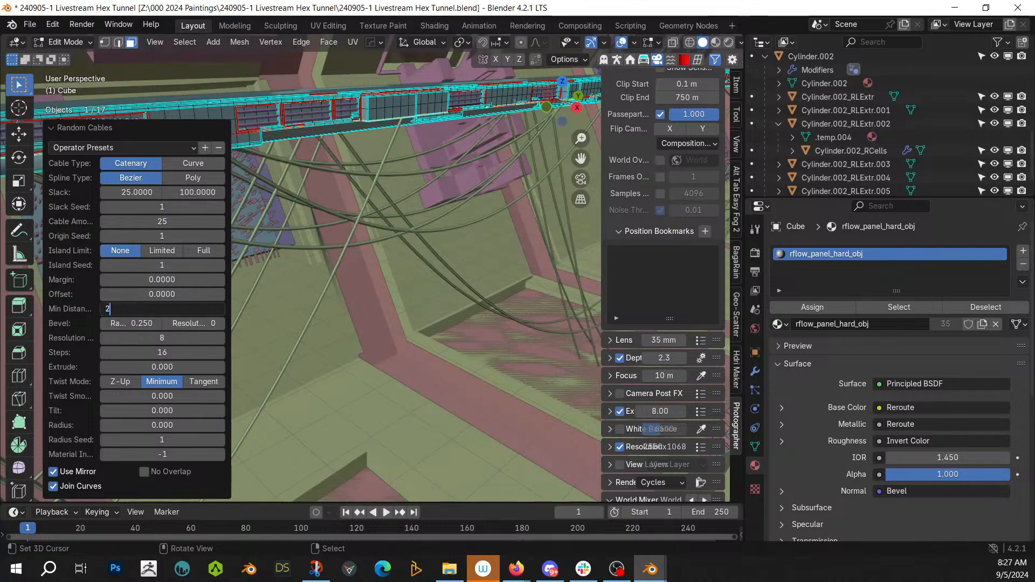
key("Return")
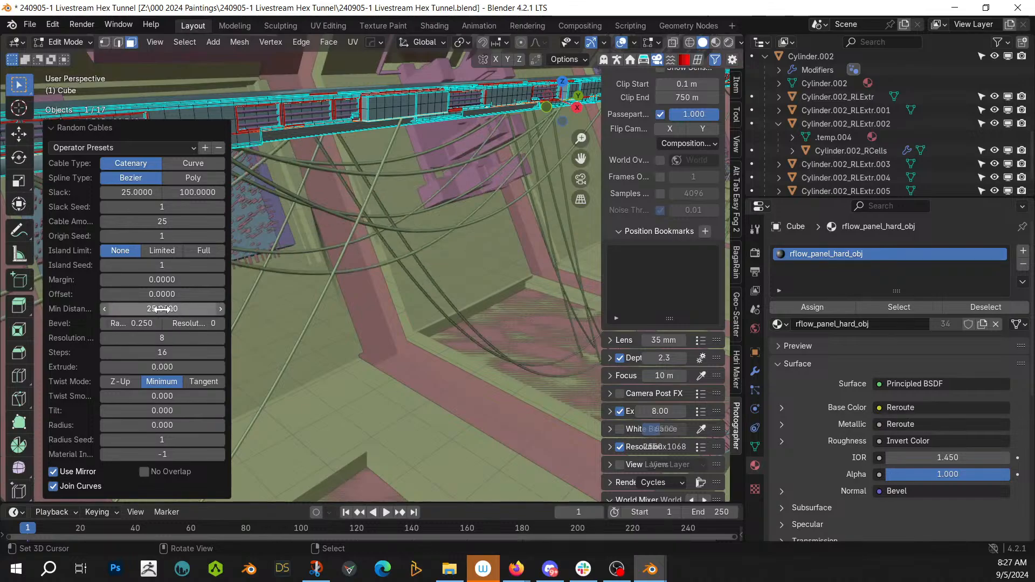
left_click_drag(153, 306, 233, 300)
left_click(160, 309)
type("50")
key("Return")
Step: Reduce the random cables' minimum distance to 10, and further down to 5
left_click(156, 309)
type("10")
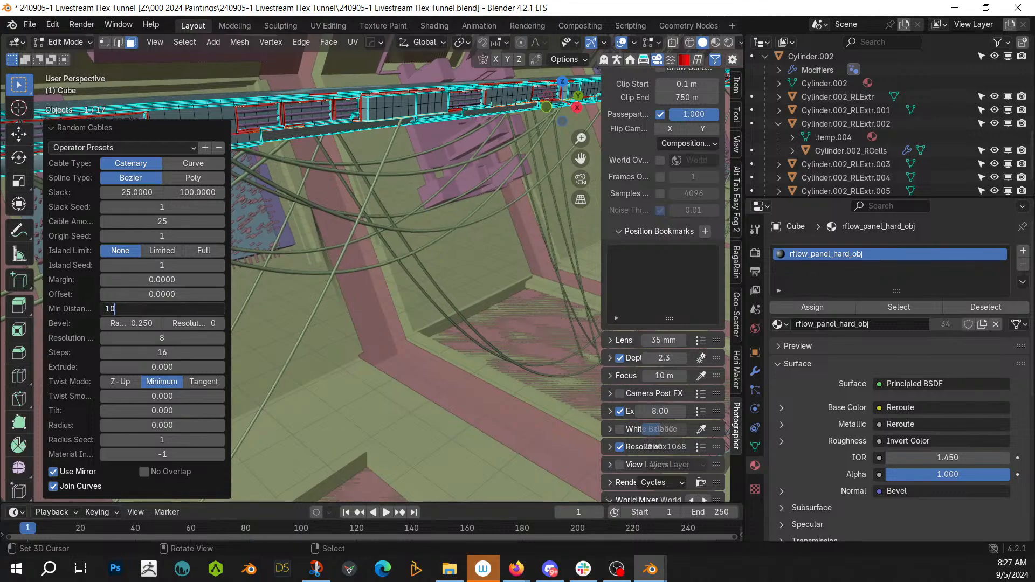
key("Return")
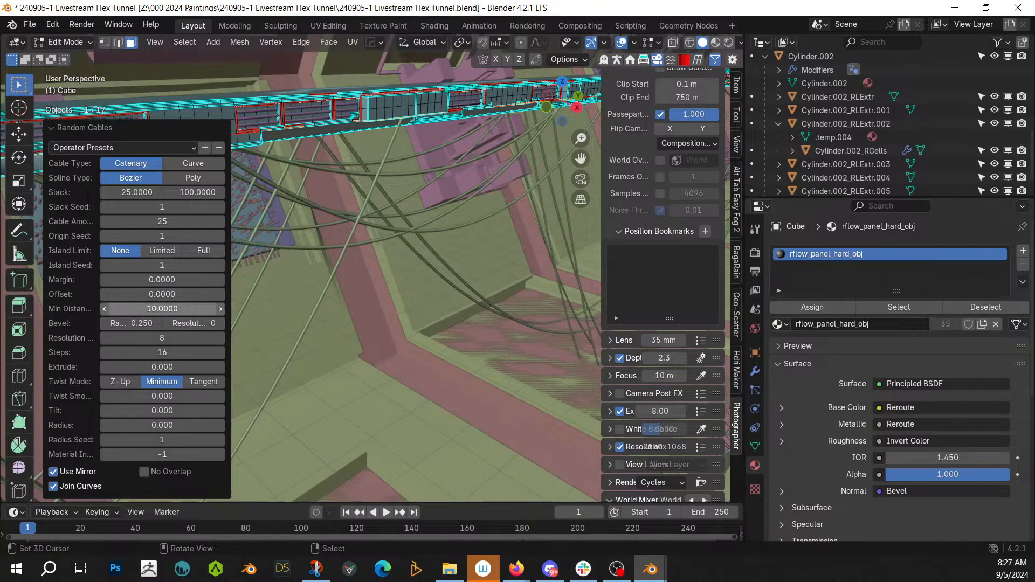
left_click(155, 308)
key("Return")
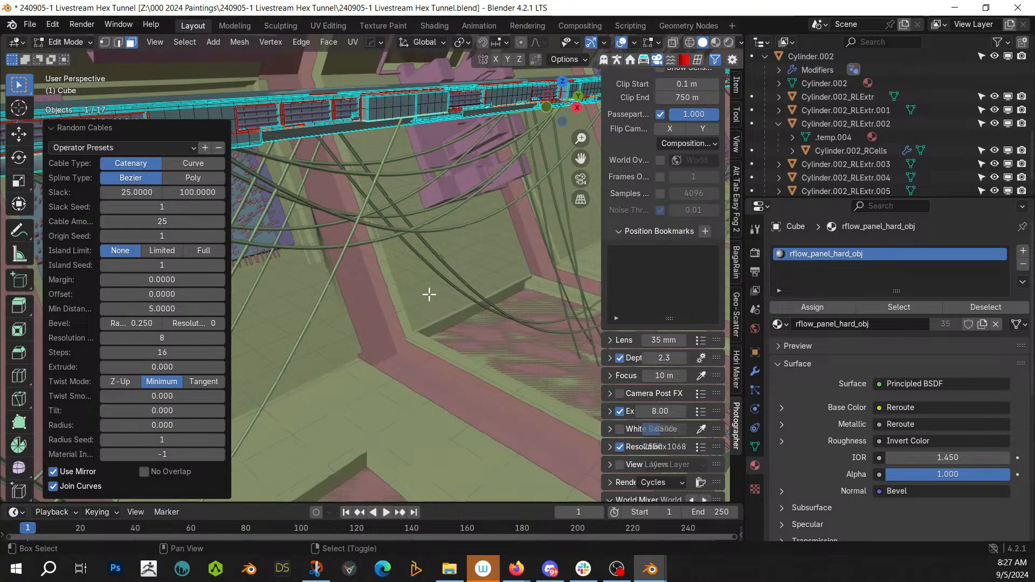
Step: Compare the Limited and Full island limits for the cables, keep Limited, and set the island seed to 2
middle_click_drag(428, 294, 125, 438, "shift")
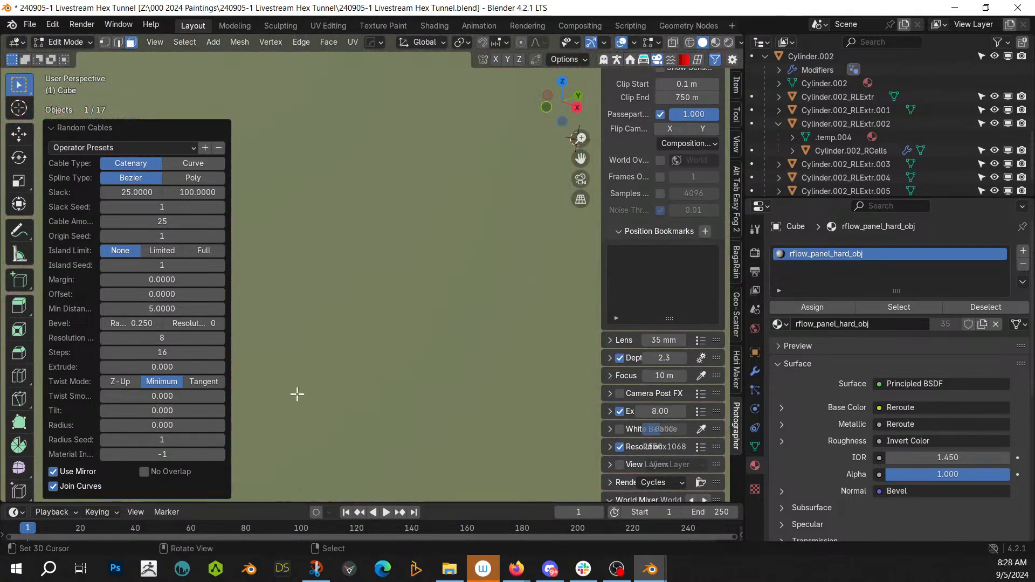
scroll(296, 394, "down", 4)
middle_click_drag(378, 392, 414, 385)
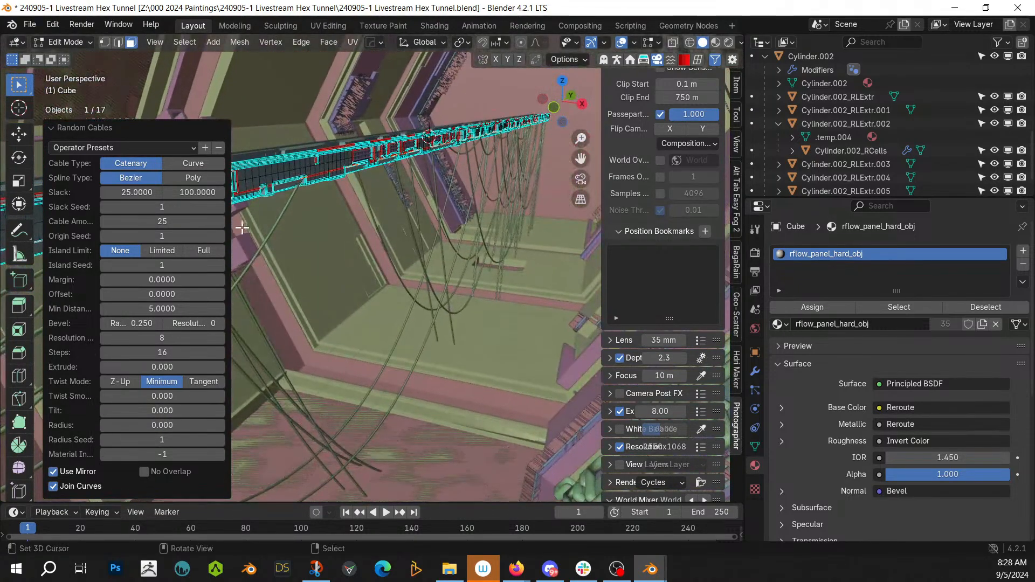
left_click(161, 252)
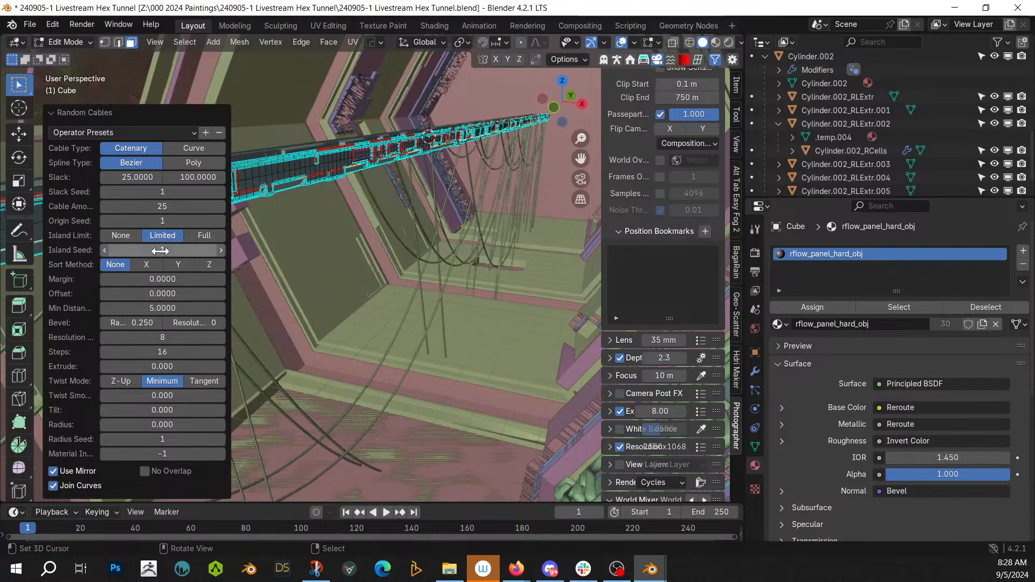
left_click(204, 236)
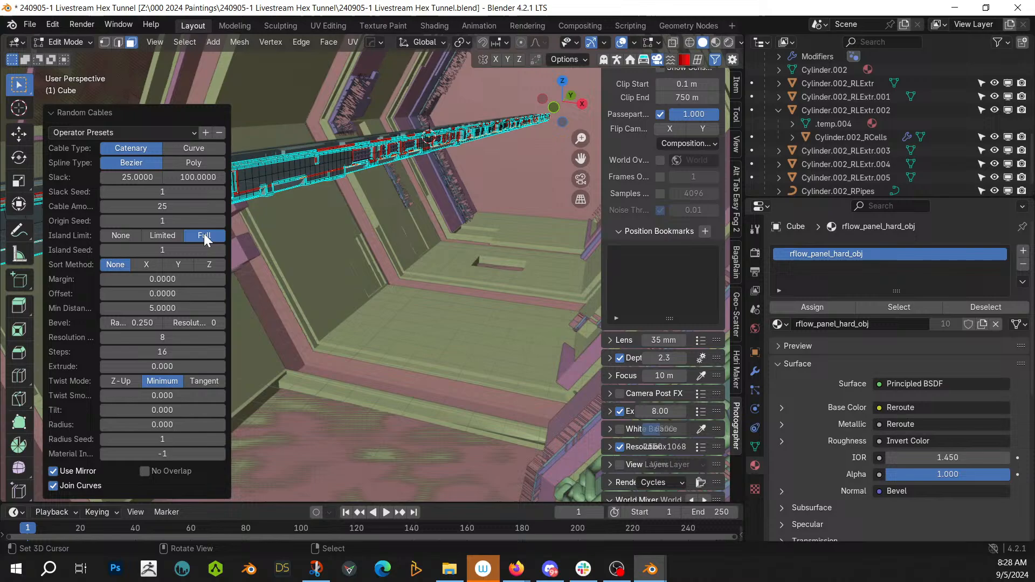
left_click(169, 239)
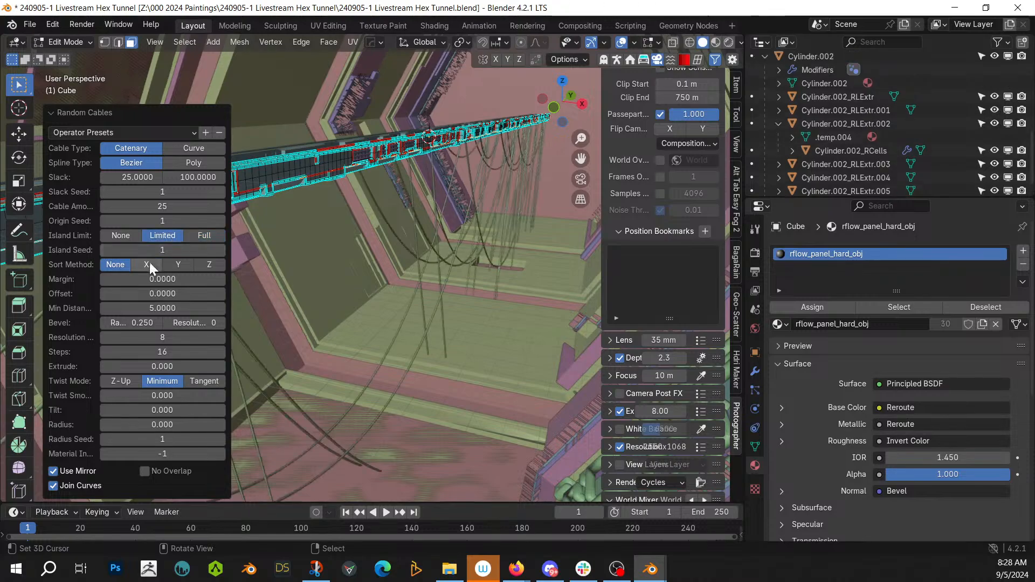
left_click(220, 250)
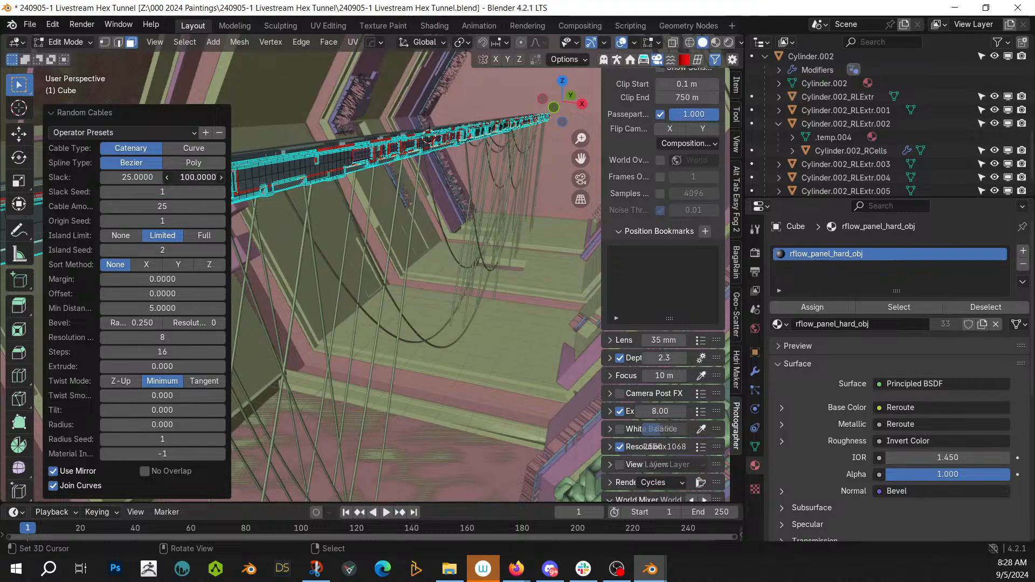
Step: Set both the minimum and the maximum slack of the random cables to 100
left_click(194, 177)
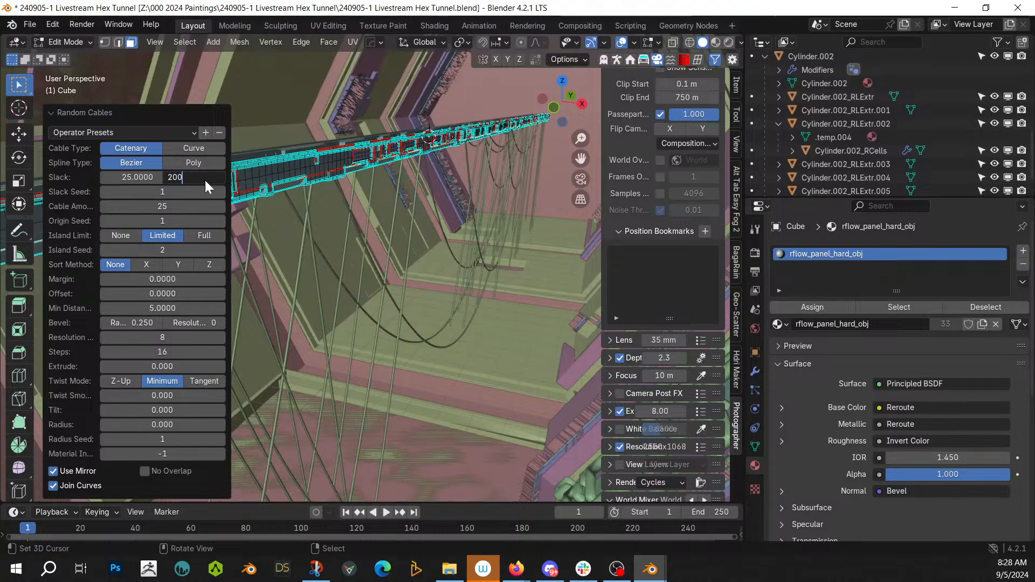
key("Escape")
left_click(129, 178)
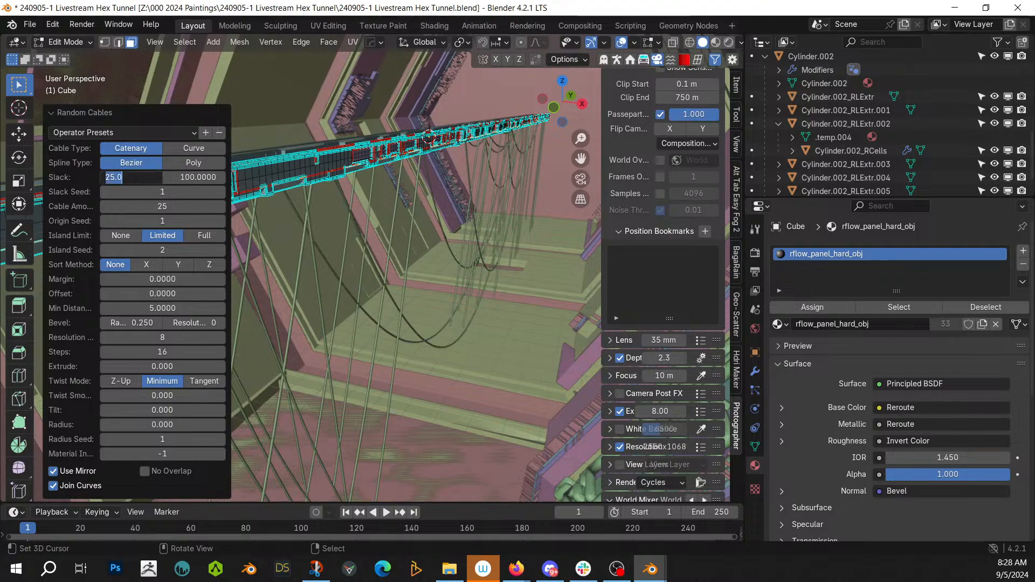
key("Return")
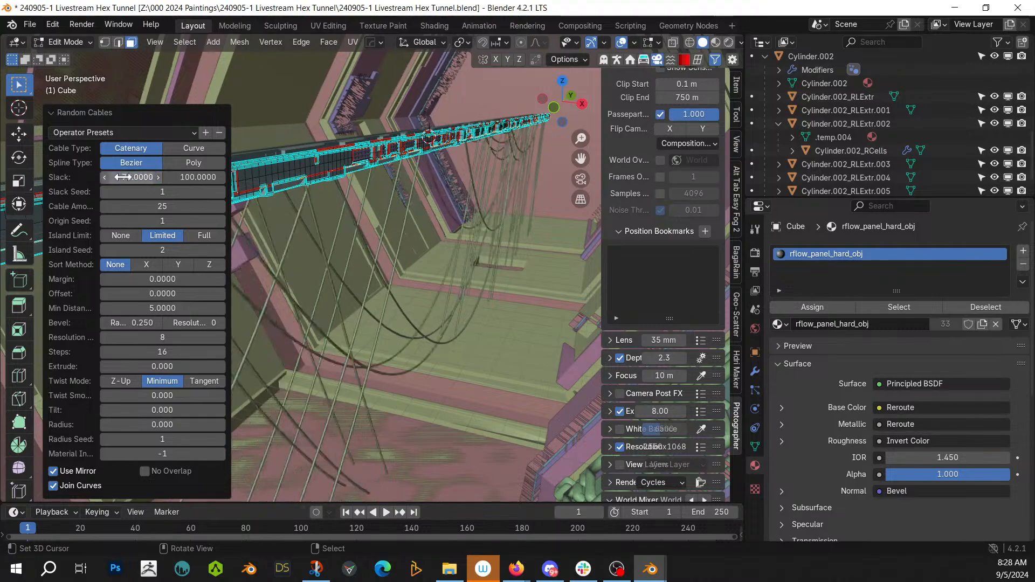
left_click(123, 177)
type("100")
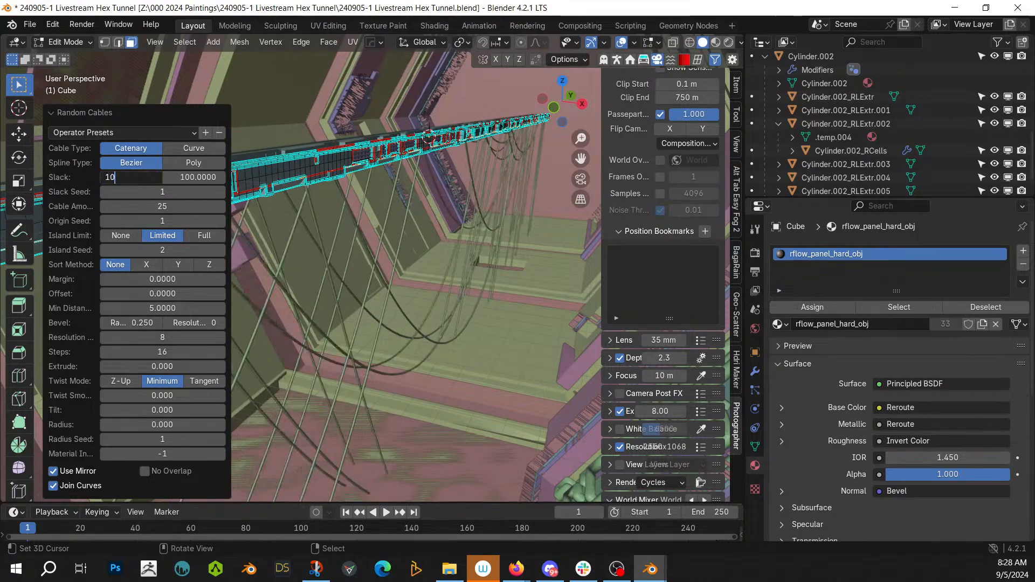
key("Return")
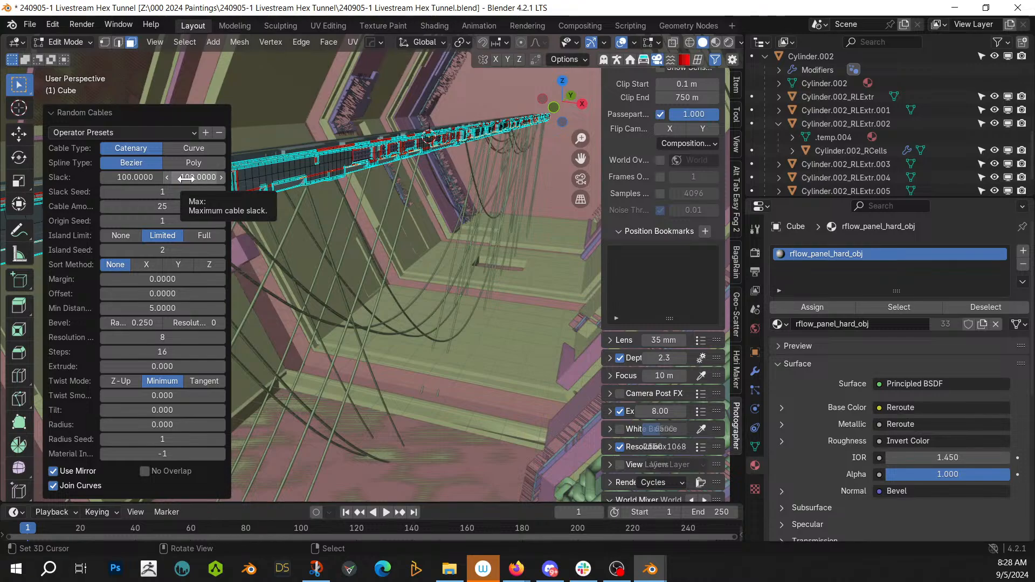
left_click(181, 178)
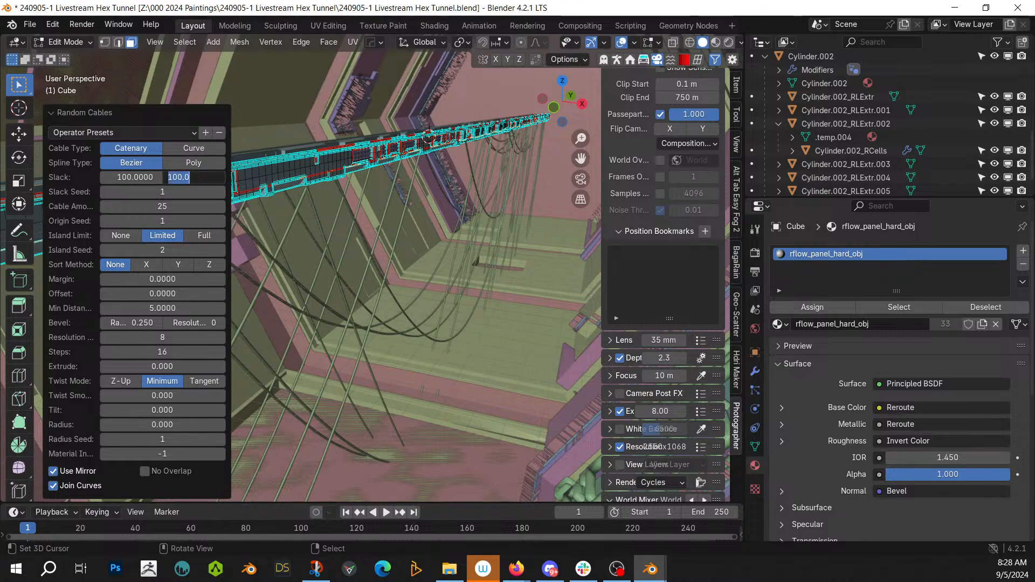
type("20")
key("Return")
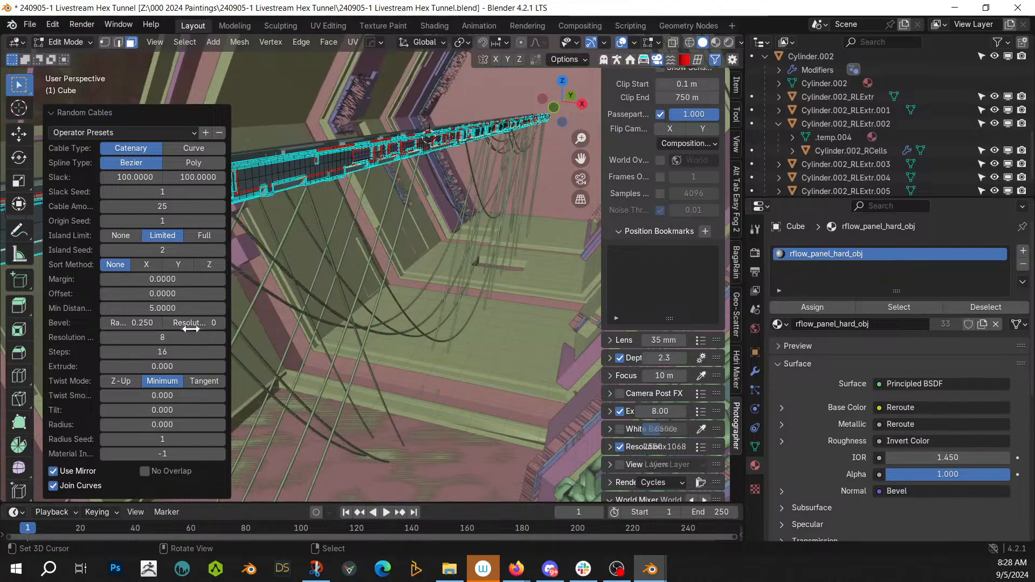
Step: Set the random cables' minimum distance to 10 and inspect the cables hanging inside the tunnel
left_click(171, 310)
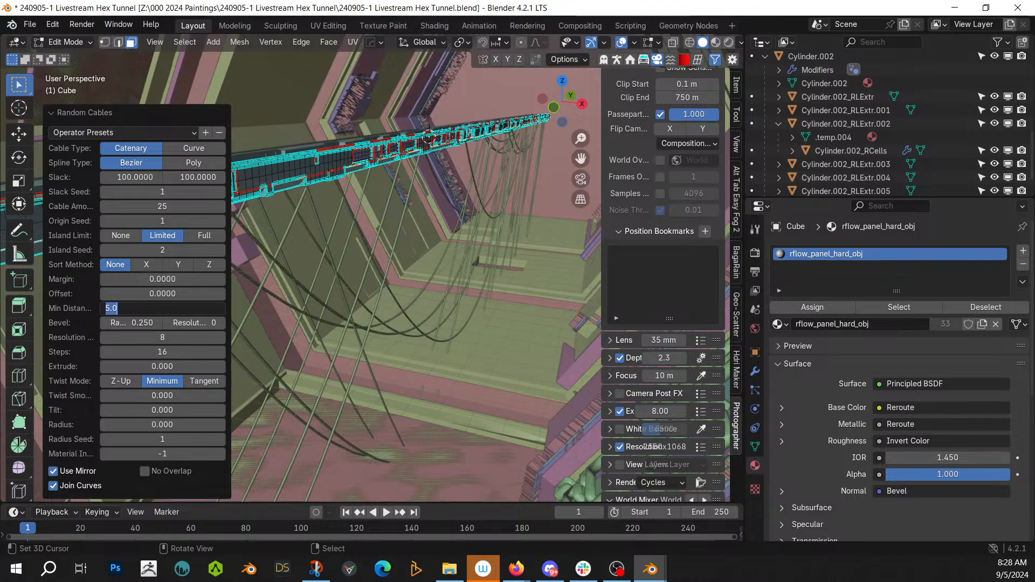
type("10")
key("Return")
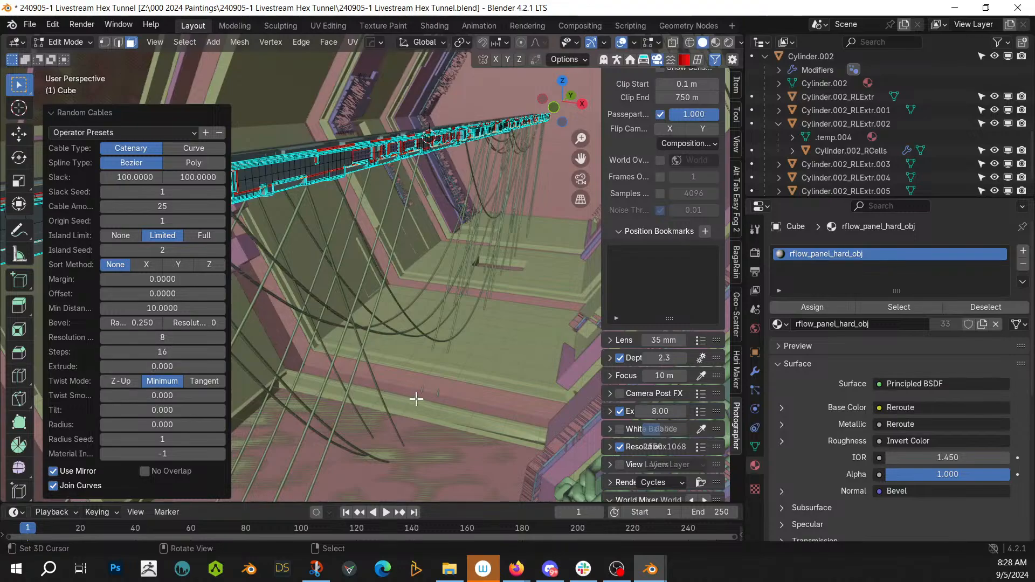
mouse_move(416, 399)
middle_mouse_down()
mouse_move(445, 415)
mouse_move(392, 414)
mouse_move(425, 410)
middle_mouse_up()
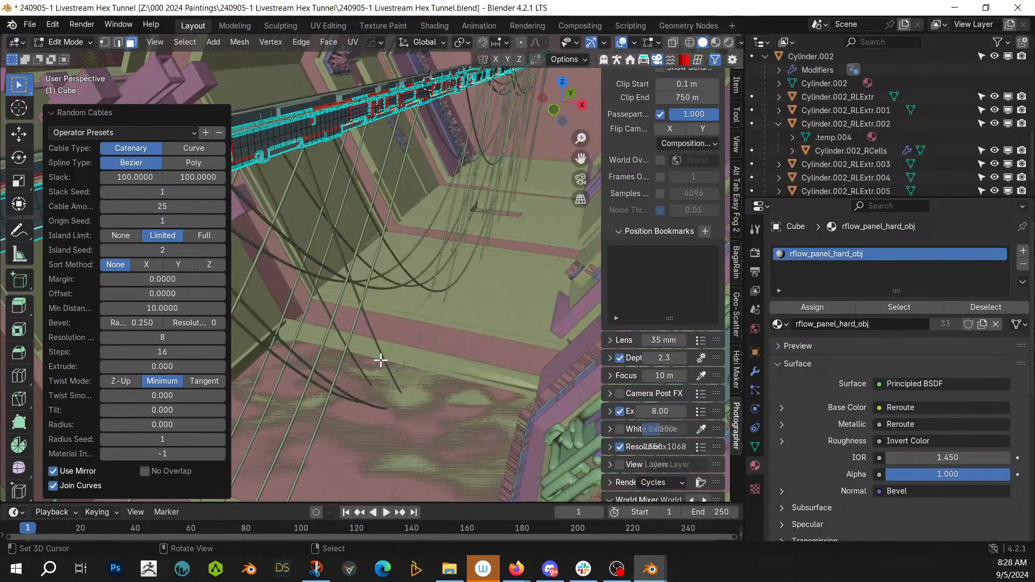
Step: Return to Object Mode, select the generated cables in the tunnel and frame them in the view
key("Tab")
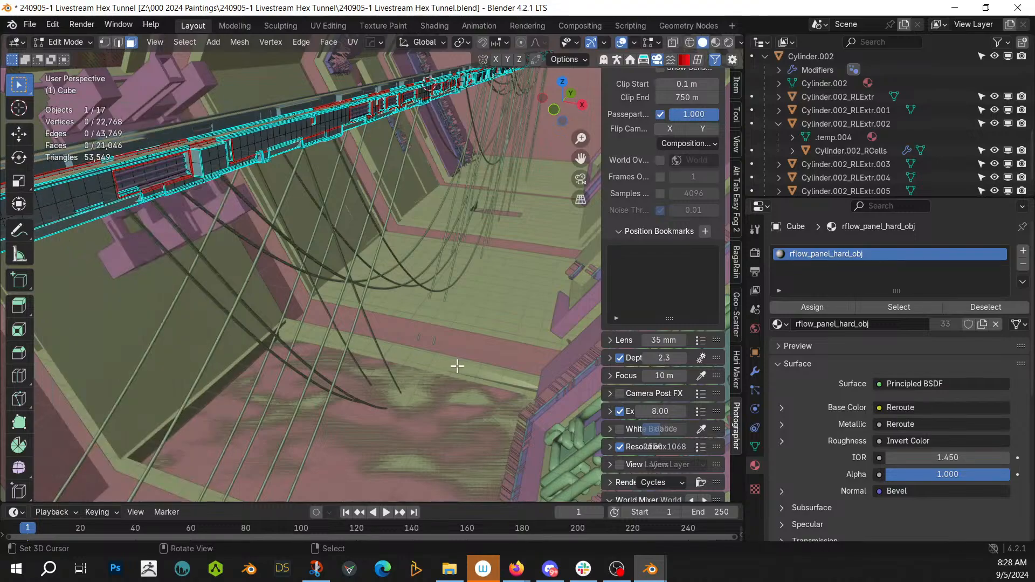
left_click(380, 359, "shift")
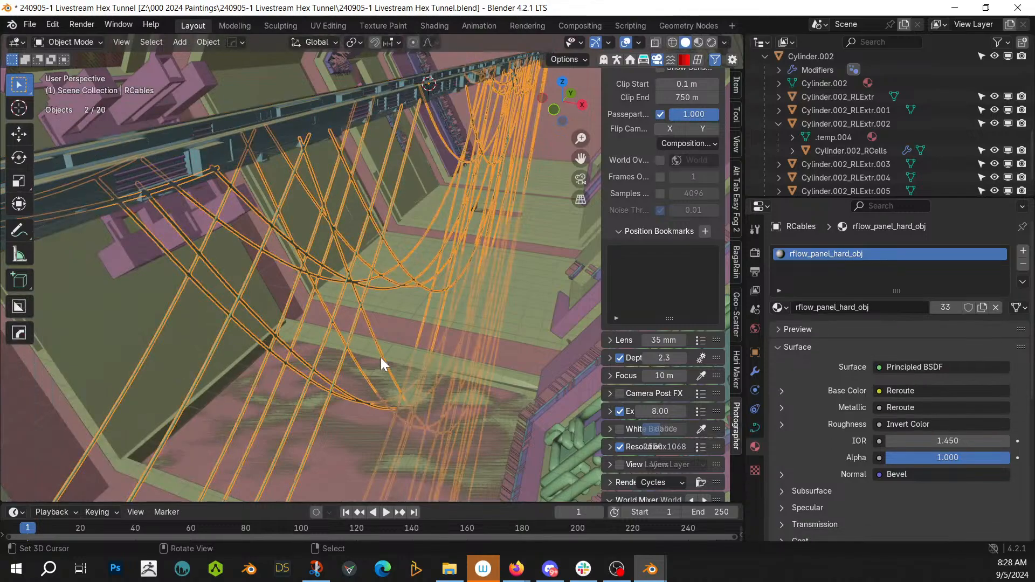
middle_click_drag(381, 358, 350, 364)
key("KP_Decimal")
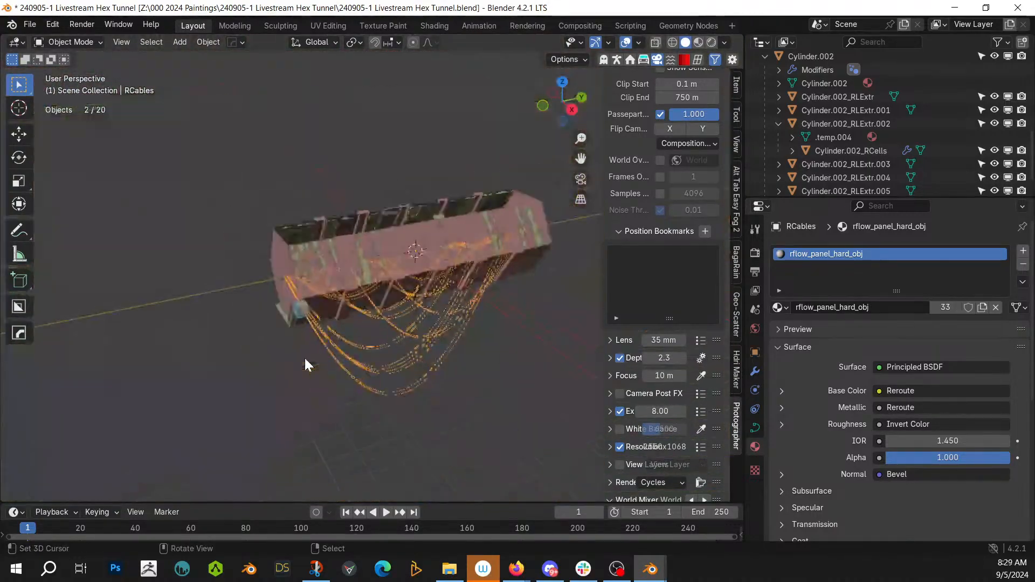
Step: Box-select the cables hanging below the tunnel in the right orthographic view, starting from a cleared selection
key("KP_1")
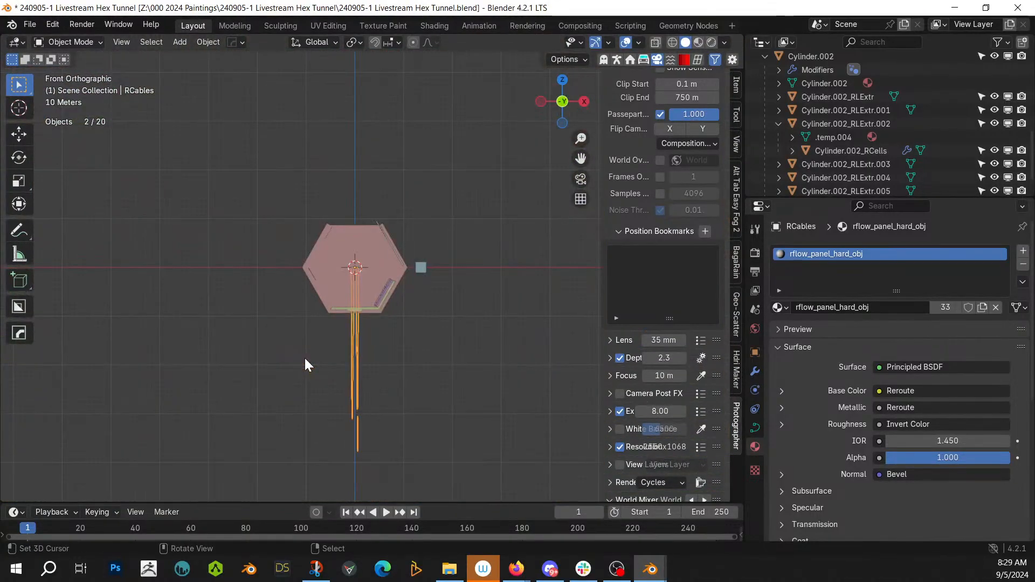
key("KP_3")
scroll(432, 414, "up", 2)
middle_click_drag(411, 401, 219, 319, "shift")
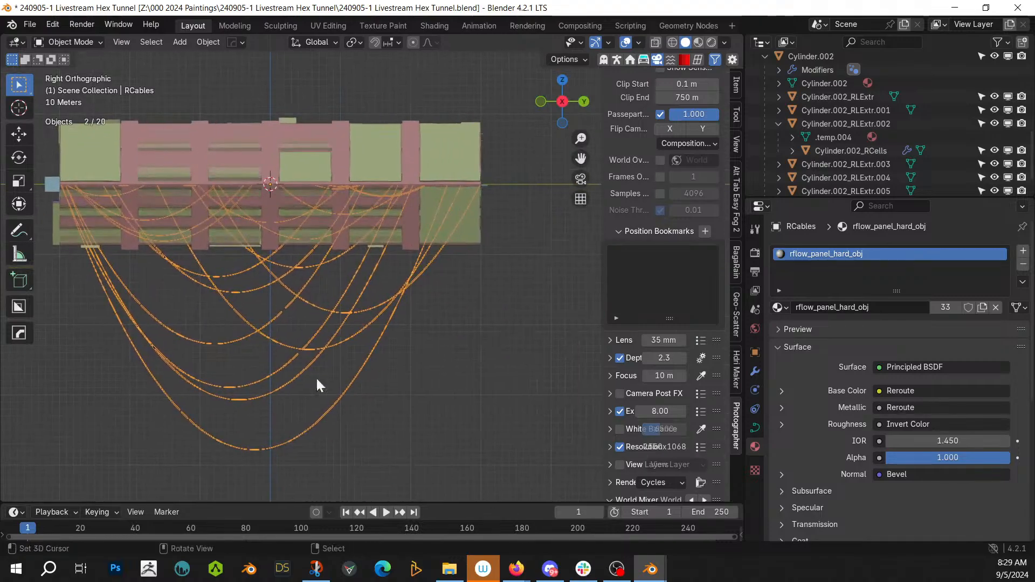
right_click(419, 400)
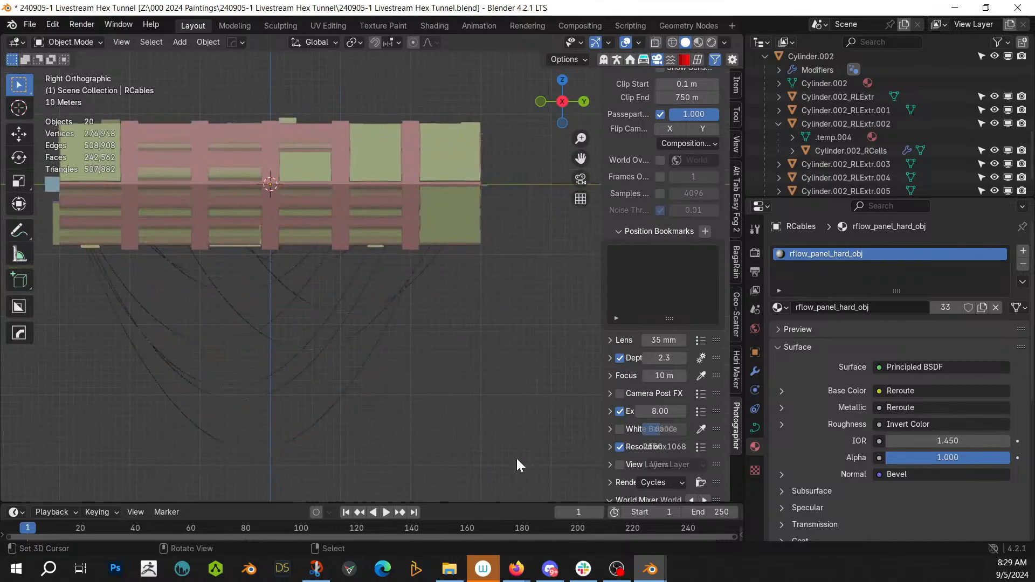
left_click_drag(524, 456, 3, 262)
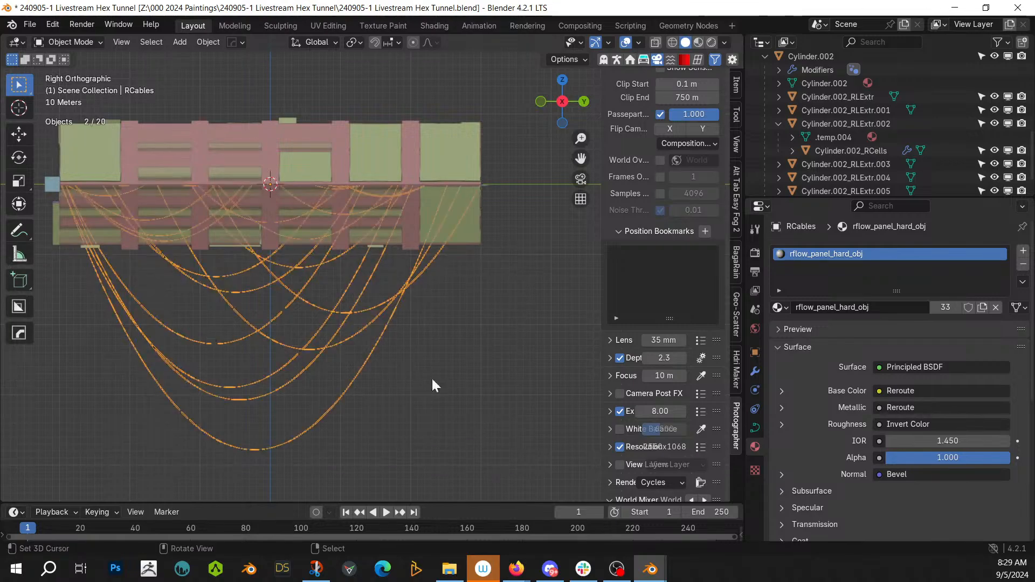
Step: In Edit Mode, select the cables hanging below the tunnel together with their linked points and delete their vertices
key("Tab")
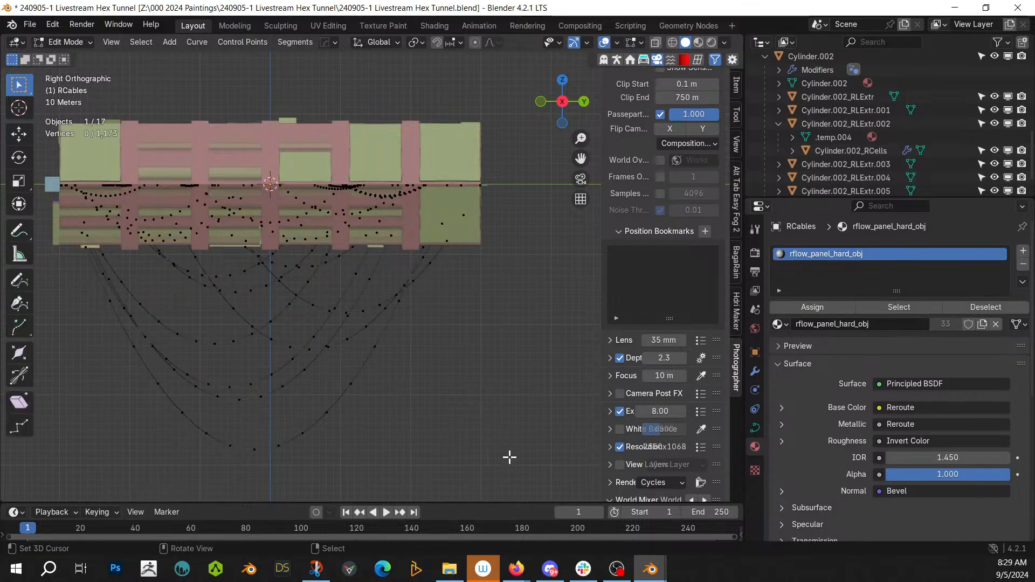
left_click_drag(549, 479, 3, 259)
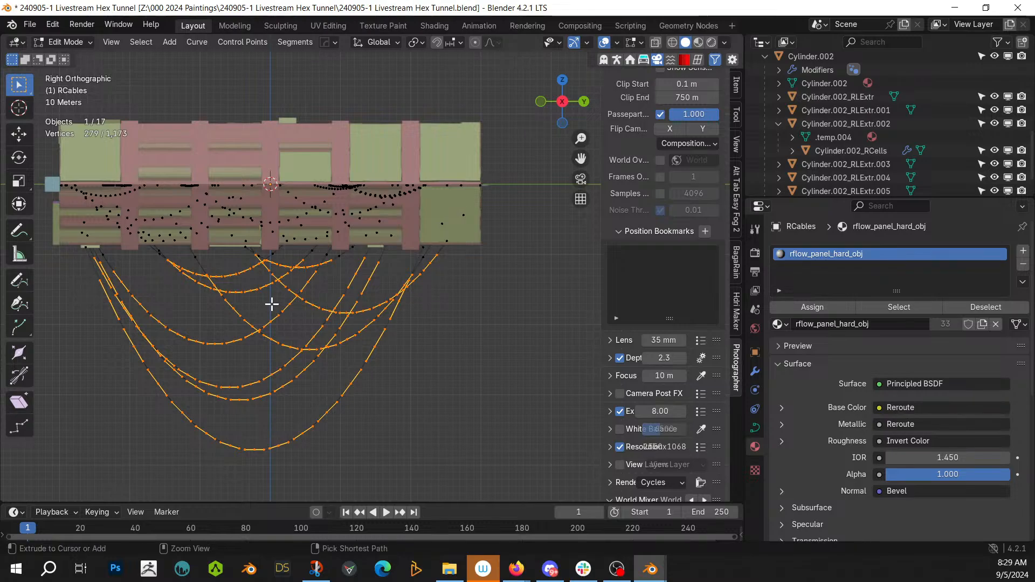
key("ctrl+l")
key("x")
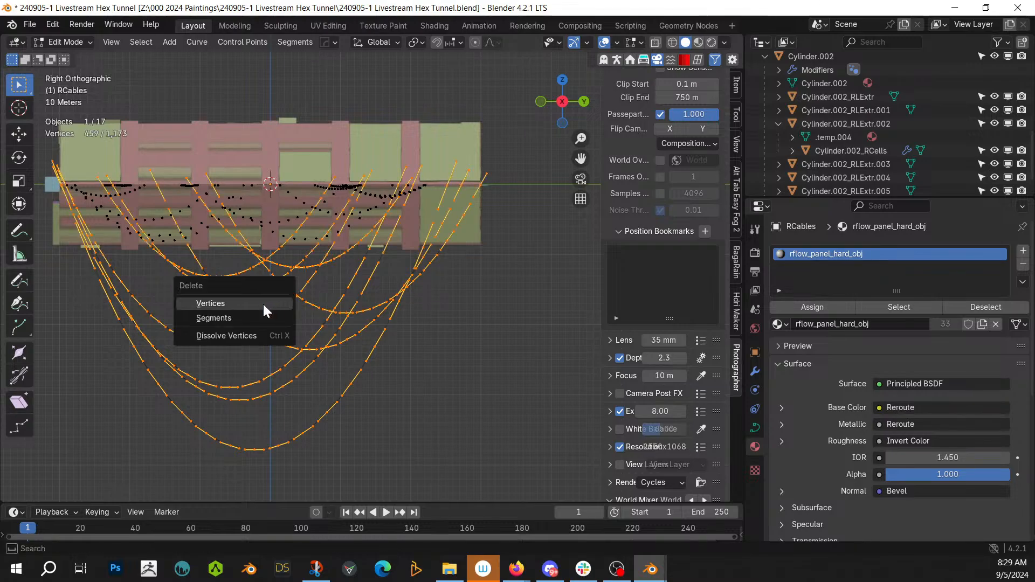
left_click(263, 303)
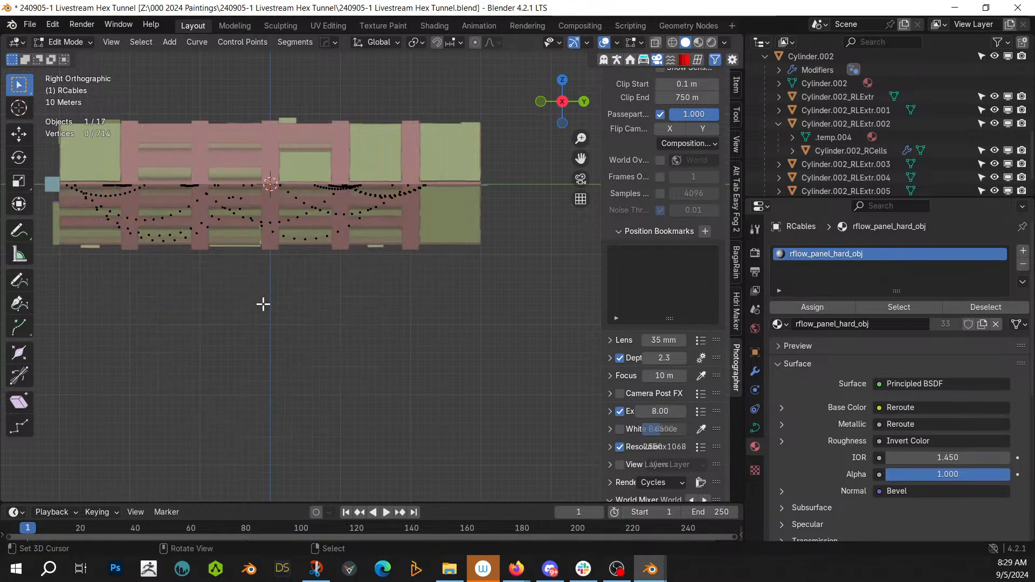
Step: Leave the cable curve's Edit Mode, inspect the remaining cables inside the tunnel and save the file
key("KP_0")
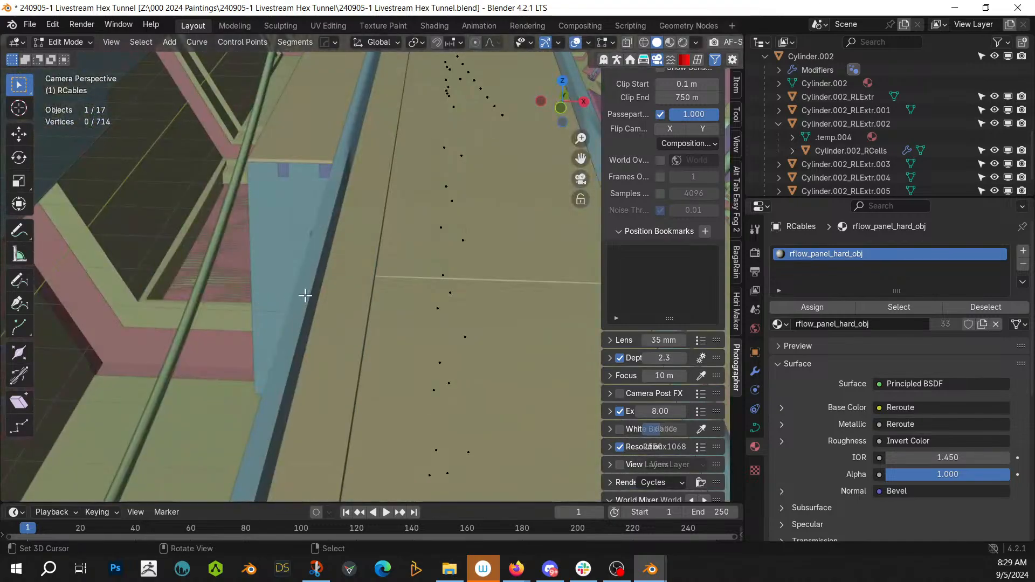
key("Tab")
middle_click_drag(305, 295, 361, 354)
scroll(316, 289, "up", 3)
mouse_move(345, 350)
middle_mouse_down()
mouse_move(368, 355)
mouse_move(344, 351)
middle_mouse_up()
key("ctrl+s")
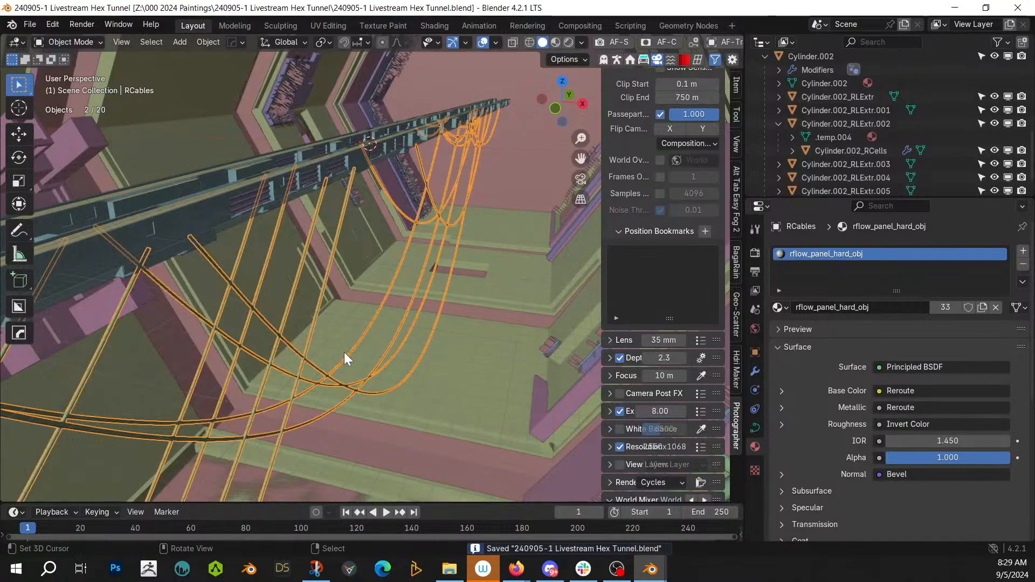
Step: Select the tunnel mesh Cylinder.002, enter Edit Mode and reveal its hidden faces
middle_click_drag(338, 309, 261, 310)
left_click(261, 310)
key("Tab")
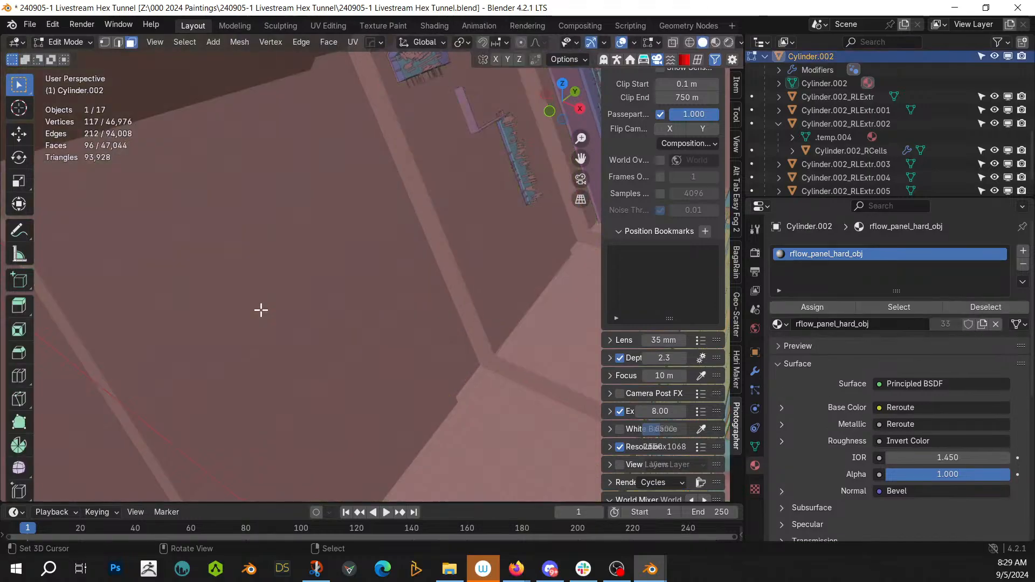
key("Tab")
key("Tab")
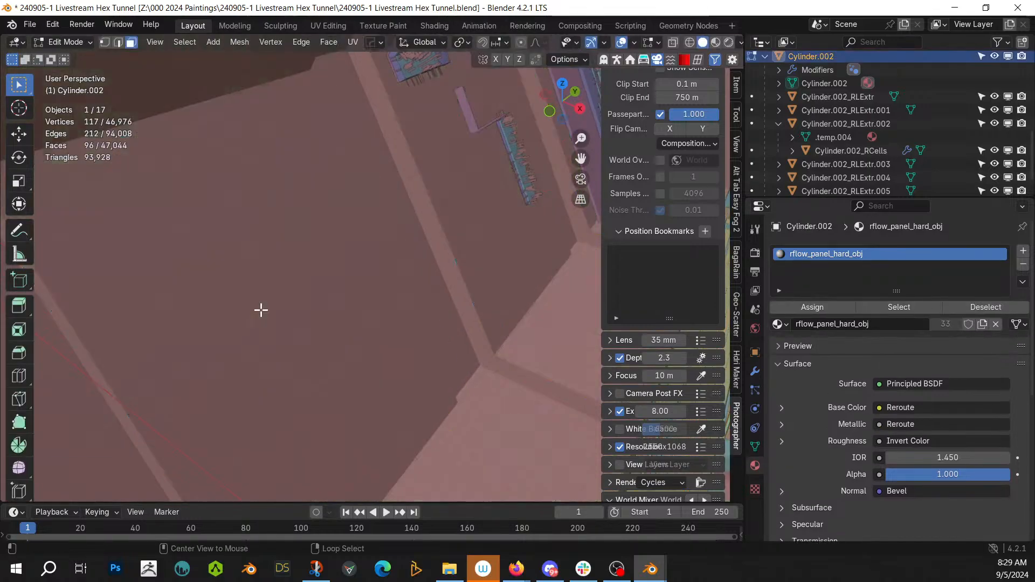
key("alt+h")
scroll(261, 310, "down", 2)
scroll(261, 310, "up", 1)
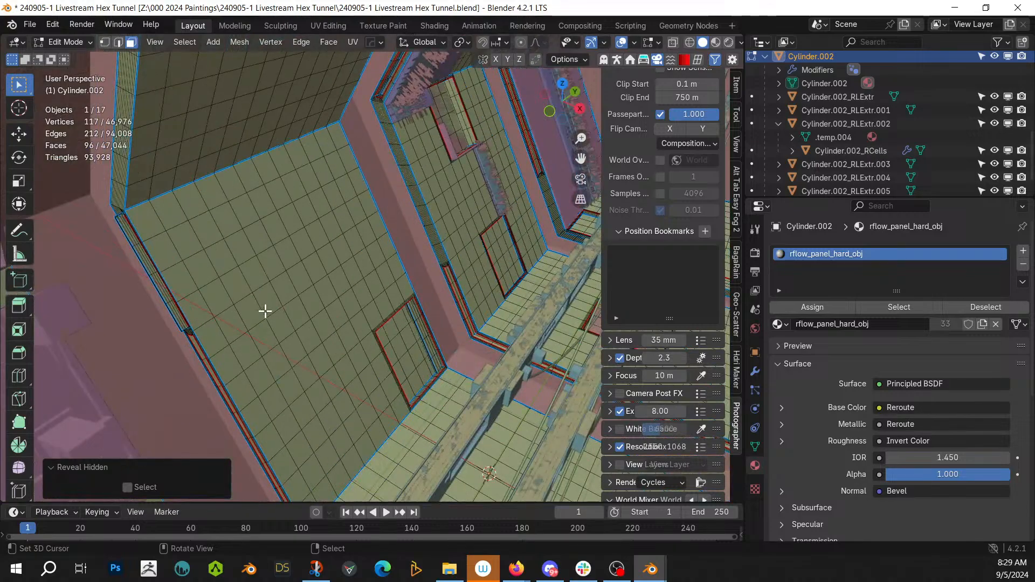
Step: Circle-select all the faces of the large slanted wall panel between the hexagonal ribs, excluding the small recessed panel
left_click(175, 223)
key("ctrl+l")
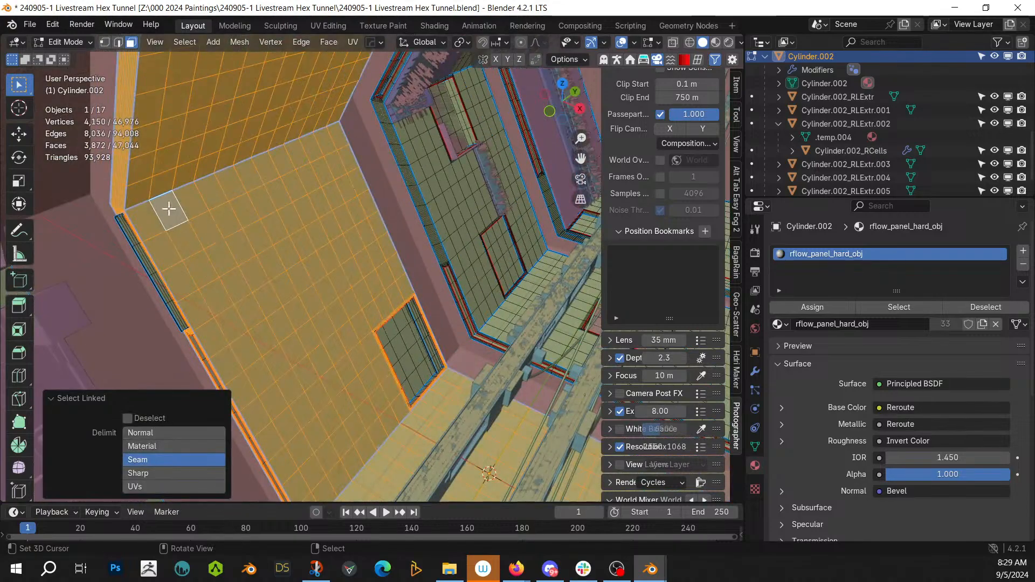
left_click(204, 231)
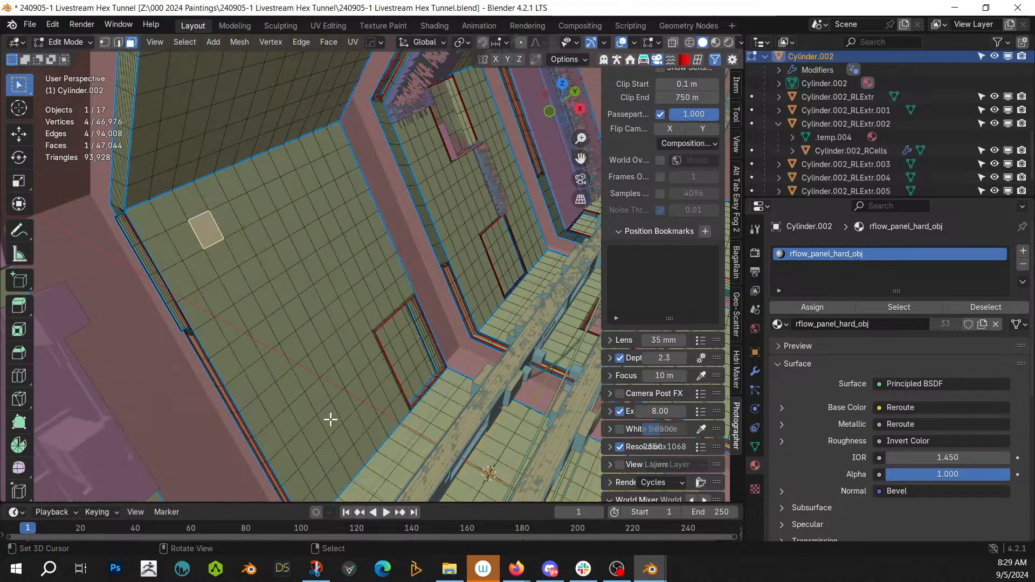
key("c")
mouse_move(328, 432)
left_mouse_down()
mouse_move(311, 478)
mouse_move(377, 404)
mouse_move(354, 356)
mouse_move(325, 430)
mouse_move(292, 446)
mouse_move(238, 305)
mouse_move(178, 240)
mouse_move(185, 273)
mouse_move(232, 340)
mouse_move(296, 375)
mouse_move(386, 283)
mouse_move(335, 159)
mouse_move(235, 194)
mouse_move(242, 273)
mouse_move(281, 279)
mouse_move(303, 215)
mouse_move(331, 273)
mouse_move(306, 286)
left_mouse_up()
key("Escape")
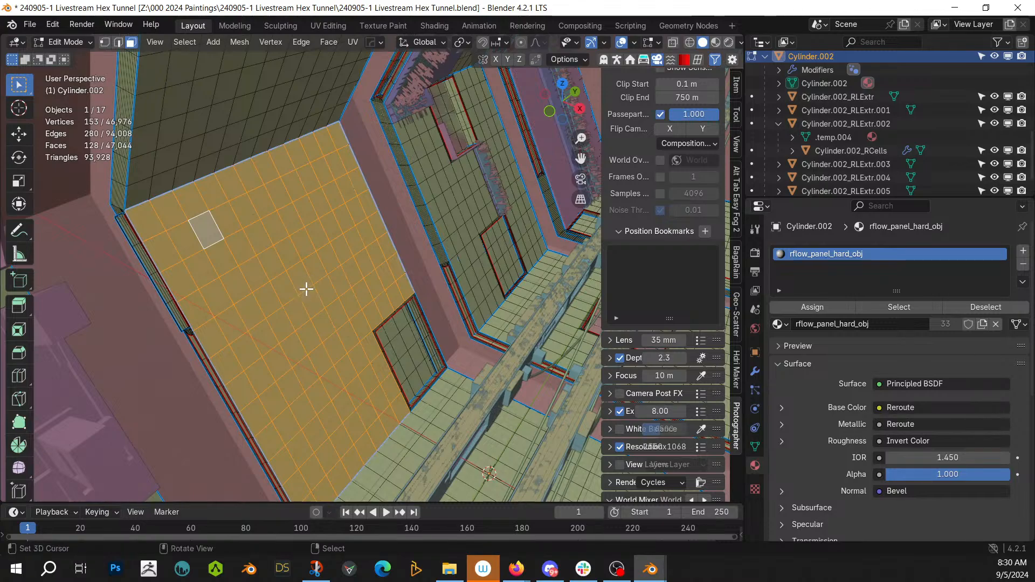
middle_click_drag(333, 284, 338, 263, "shift")
scroll(292, 253, "up", 2)
Step: Return to Object Mode and run Random Loop Extrude on the selected wall faces with the first loop's maximum depth at 10
key("Tab")
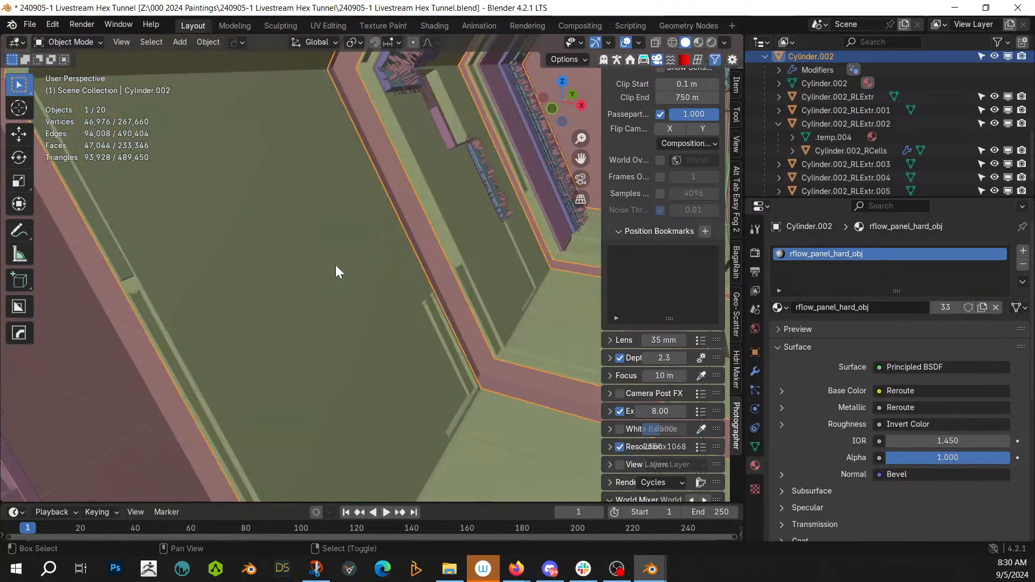
key("shift+alt+f")
left_click(336, 171)
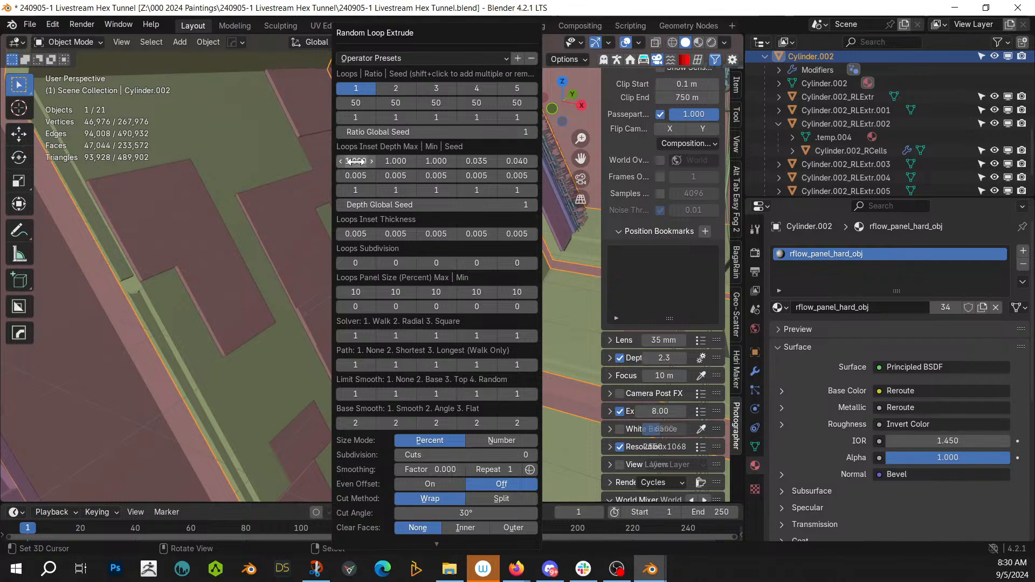
left_click_drag(356, 160, 410, 161)
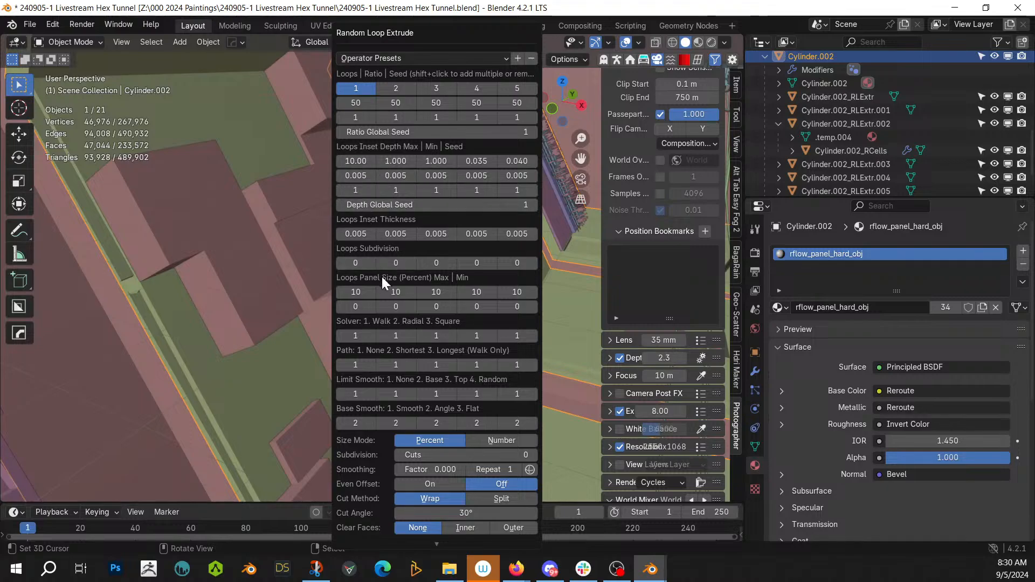
Step: Set the first extrude loop's subdivision to 3 and its ratio to 15
left_click(370, 262)
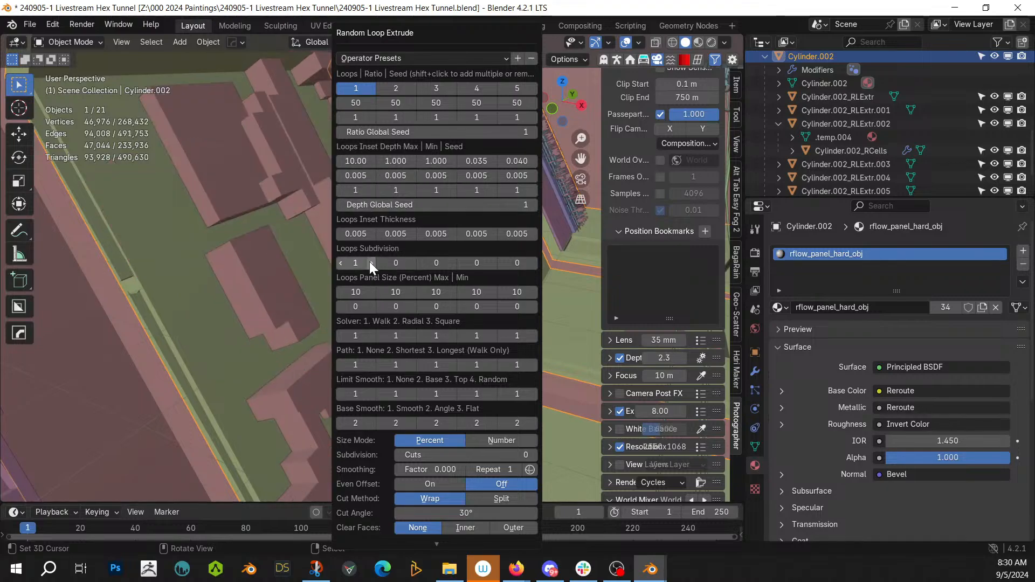
left_click(370, 262)
left_click(369, 262)
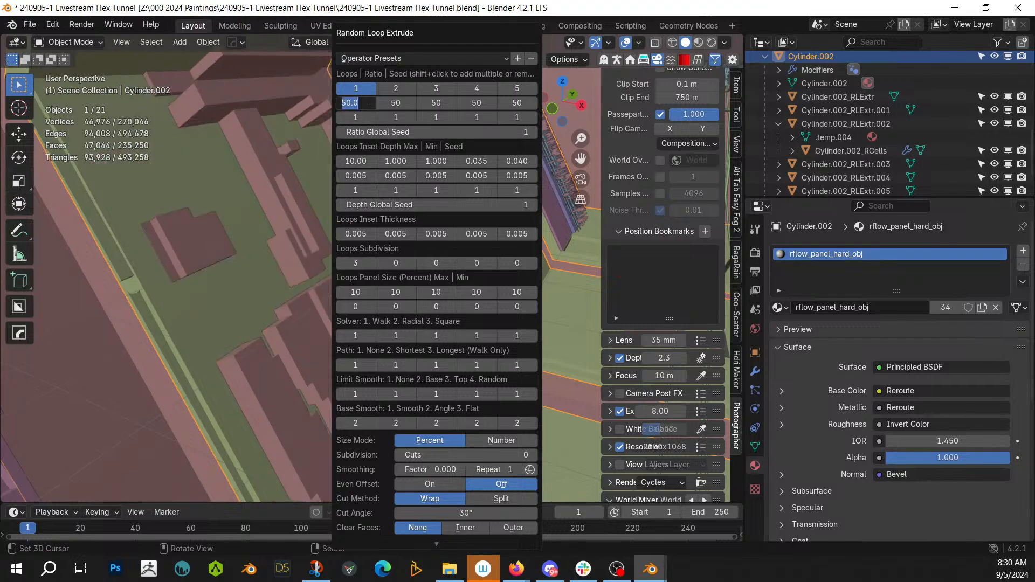
type("15")
key("Return")
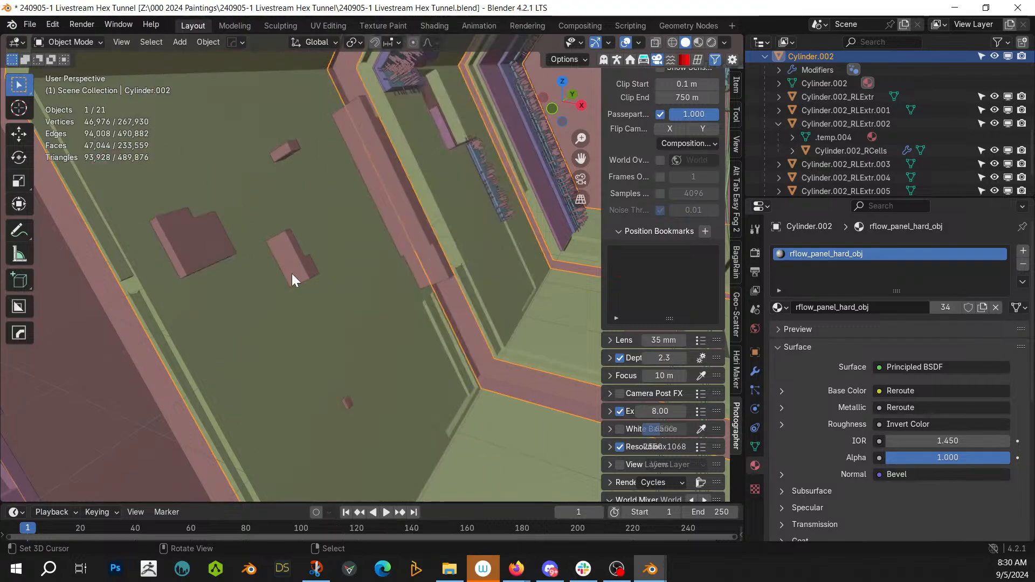
Step: Reopen the Random Loop Extrude settings beside the wall panel and set the Ratio Global Seed to 4
scroll(290, 275, "down", 4)
middle_click_drag(273, 279, 257, 312)
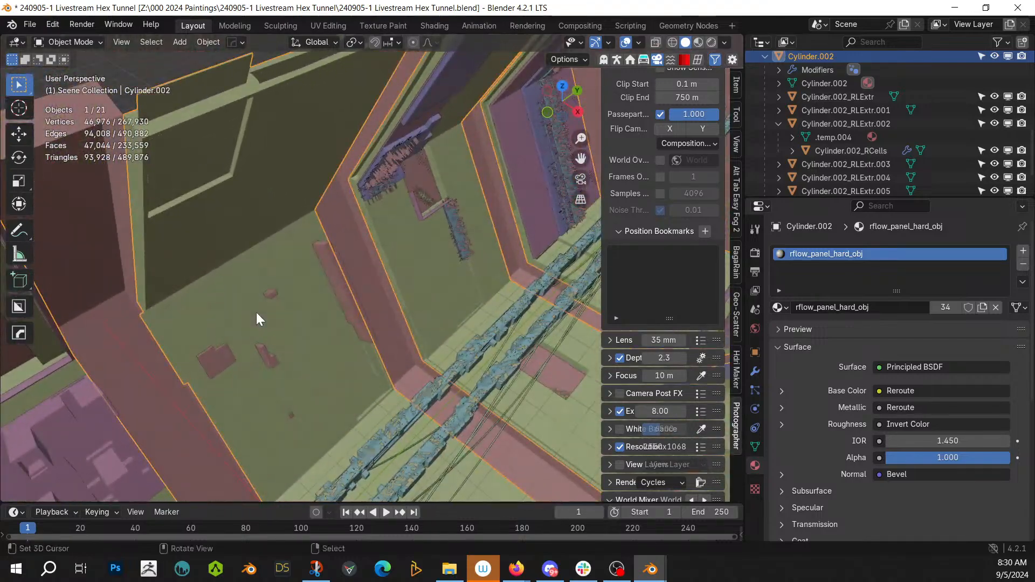
key("F9")
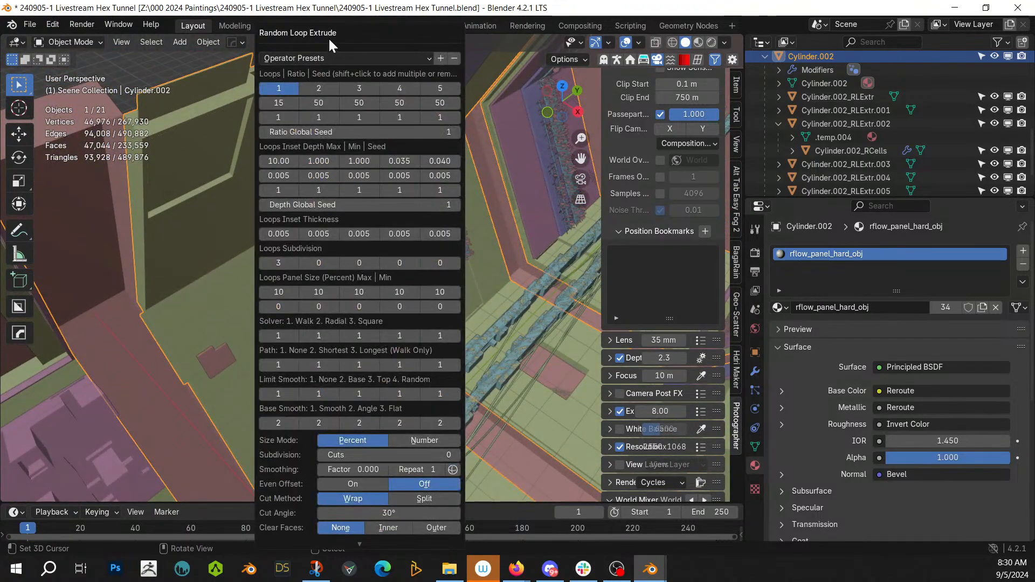
left_click_drag(337, 31, 674, 16)
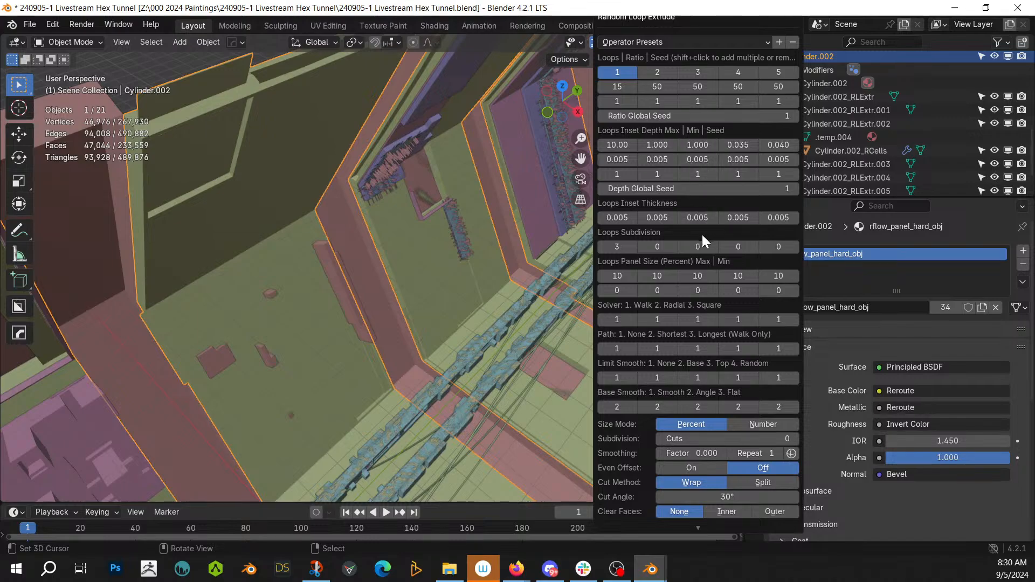
left_click(795, 116)
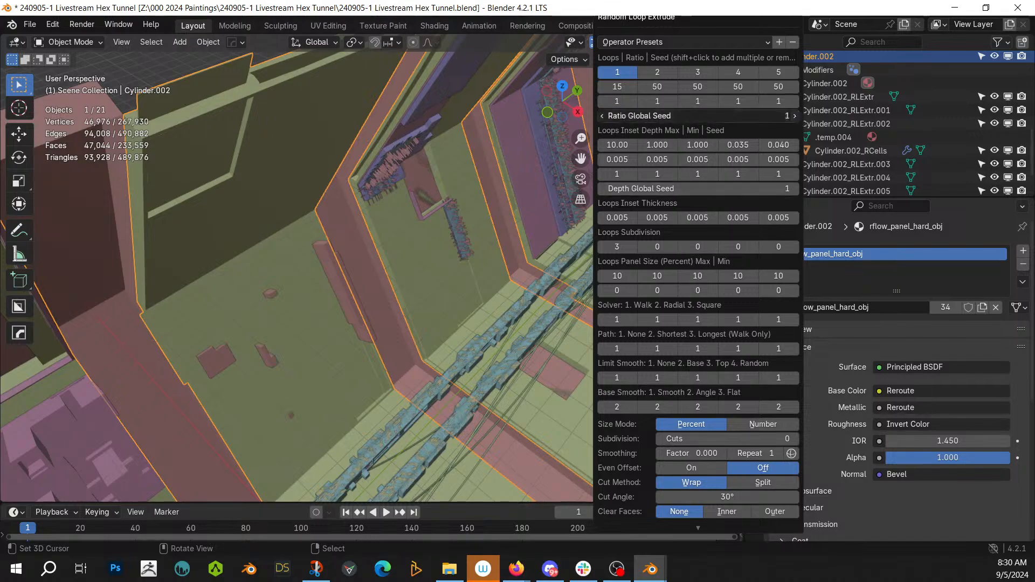
left_click(794, 116)
left_click(795, 116)
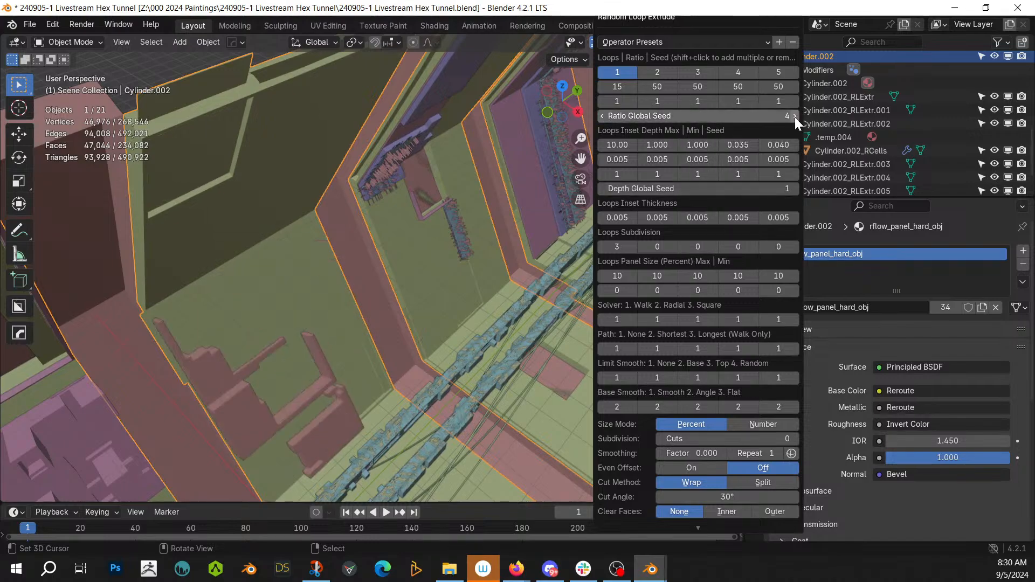
Step: Add loops 2 and 3 to the random extrusion and set the maximum inset depth of both to 5
left_click(658, 73, "shift")
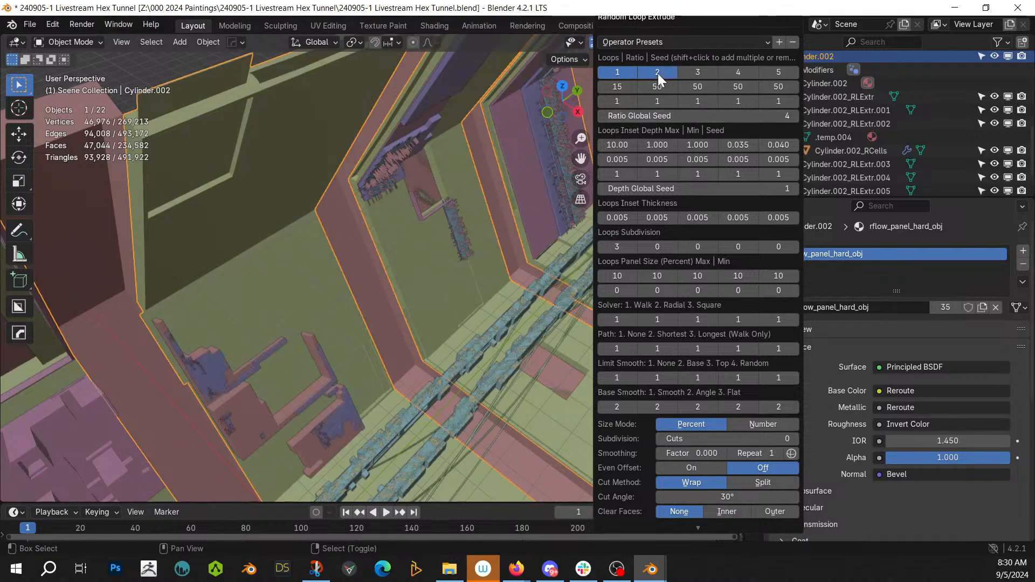
left_click(698, 73, "shift")
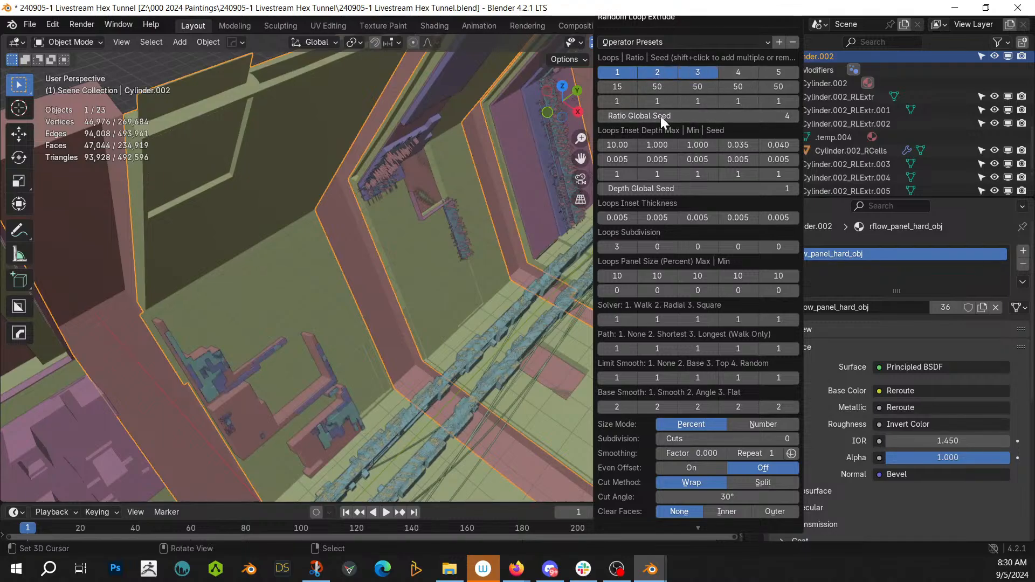
left_click(649, 147)
key("Return")
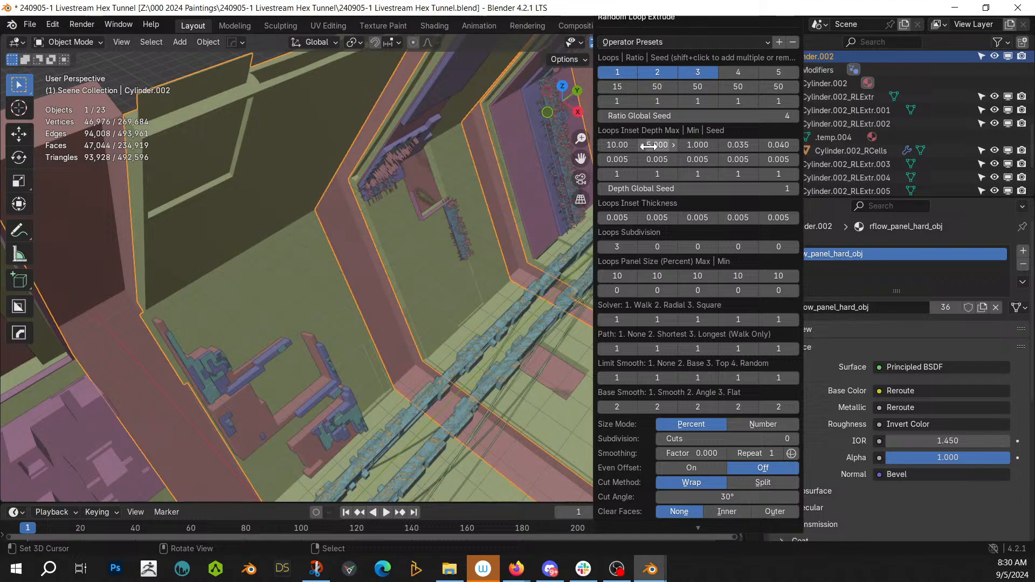
left_click(698, 144)
type("5")
key("Return")
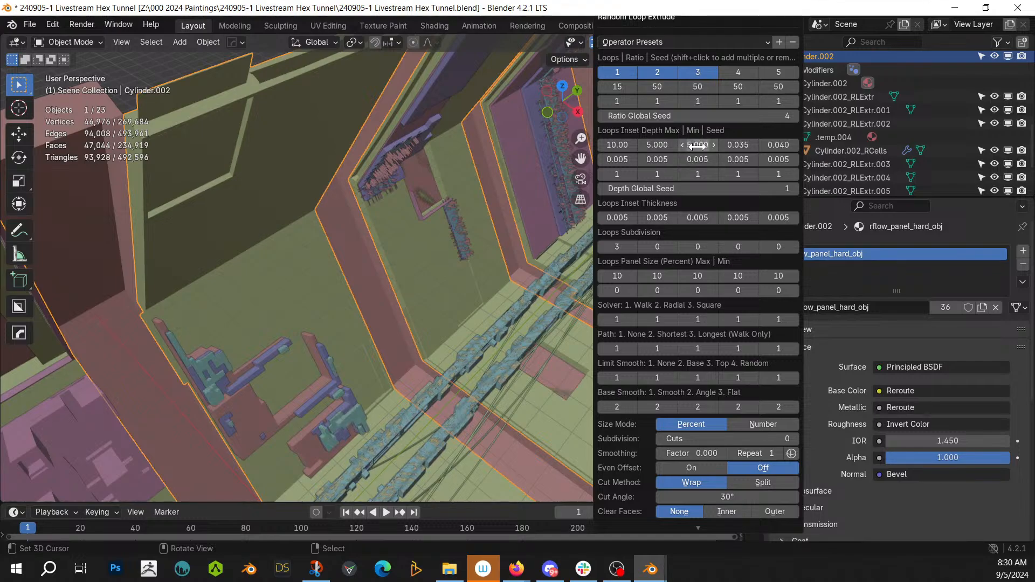
Step: Set the subdivision of loop 2 to 1 and of loop 3 to 2, and check the wall through the camera
left_click(672, 246)
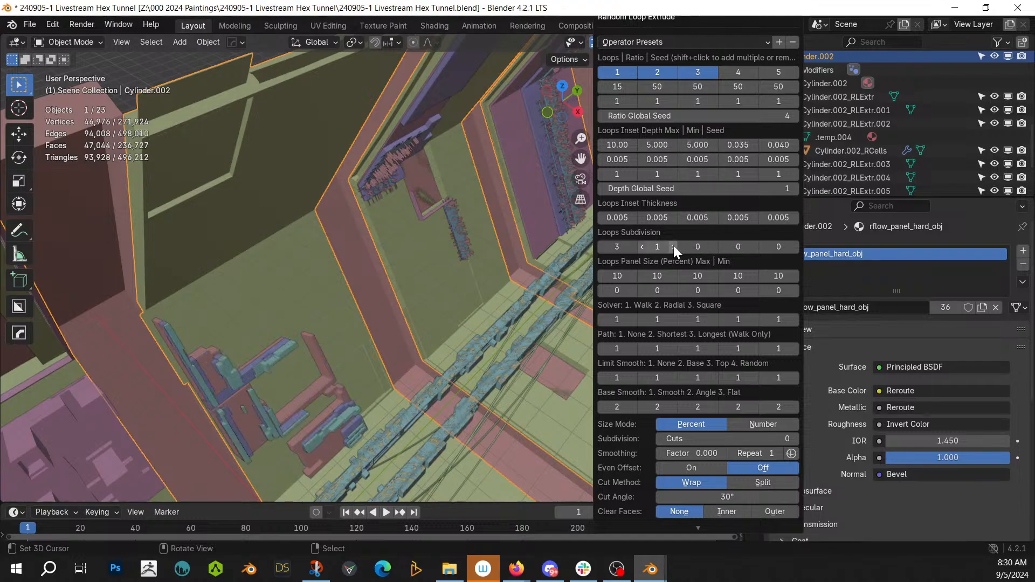
left_click(715, 246)
left_click(715, 246)
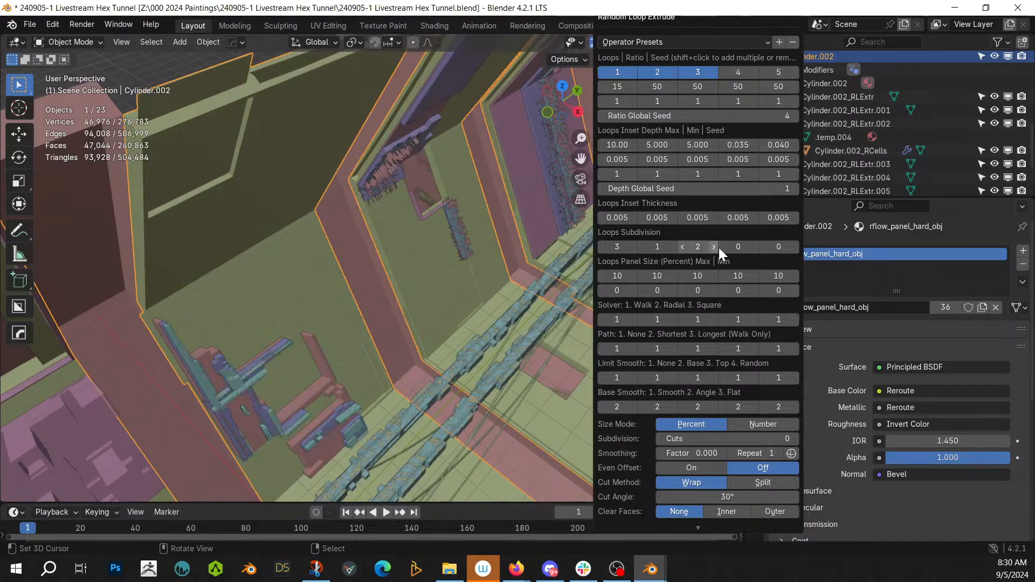
middle_click_drag(319, 319, 296, 245)
key("KP_0")
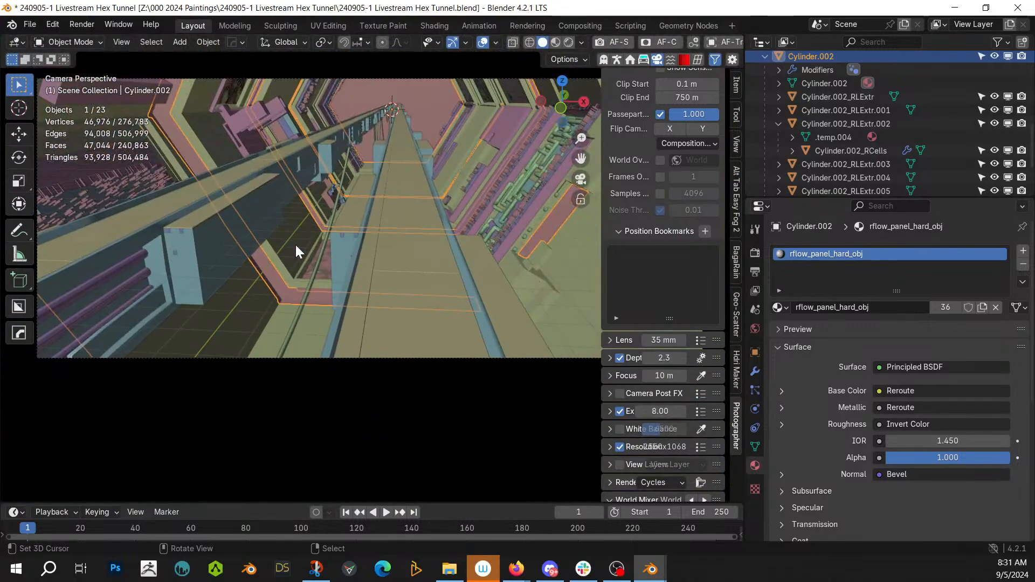
Step: Generate Random Tubes in Face mode on the same wall panel and advance their seed by one
middle_click_drag(326, 244, 392, 360)
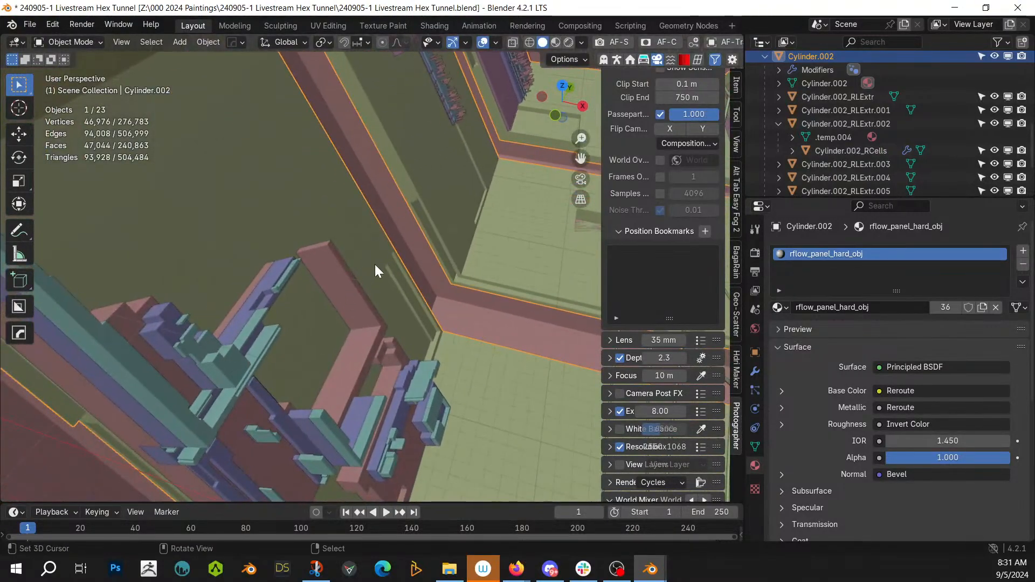
middle_click_drag(346, 318, 320, 324)
key("ctrl+shift+q")
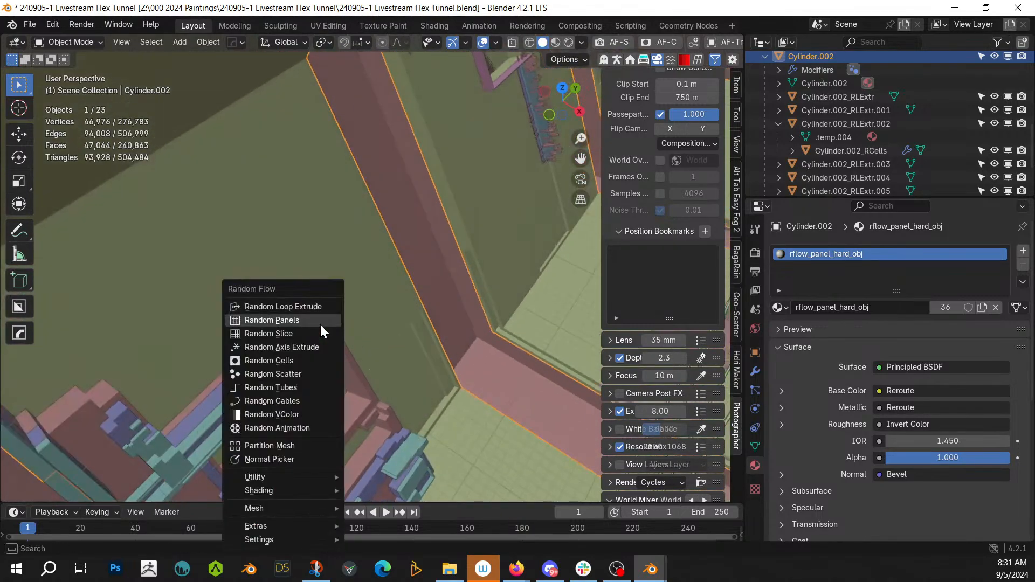
left_click(298, 388)
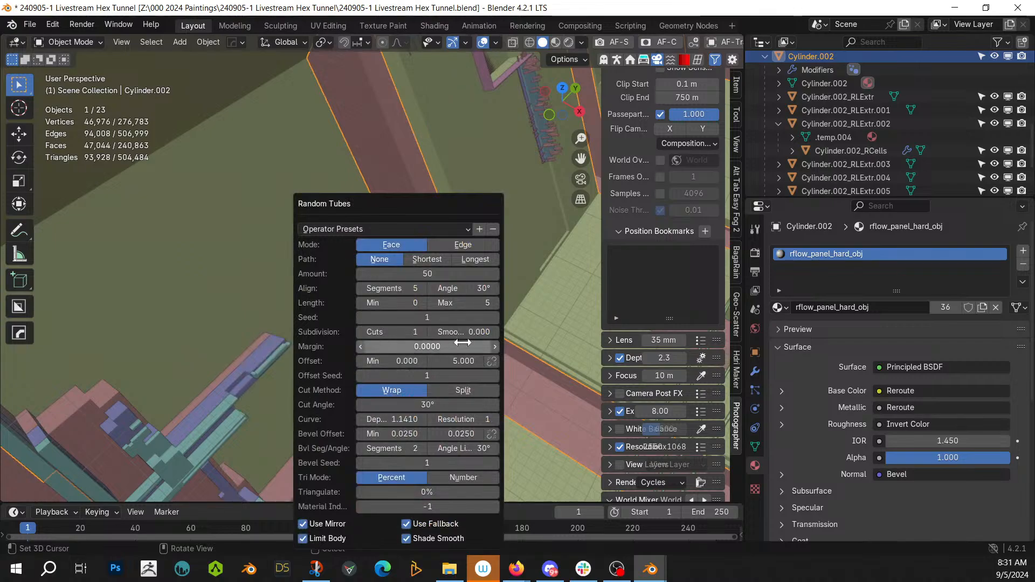
left_click(495, 318)
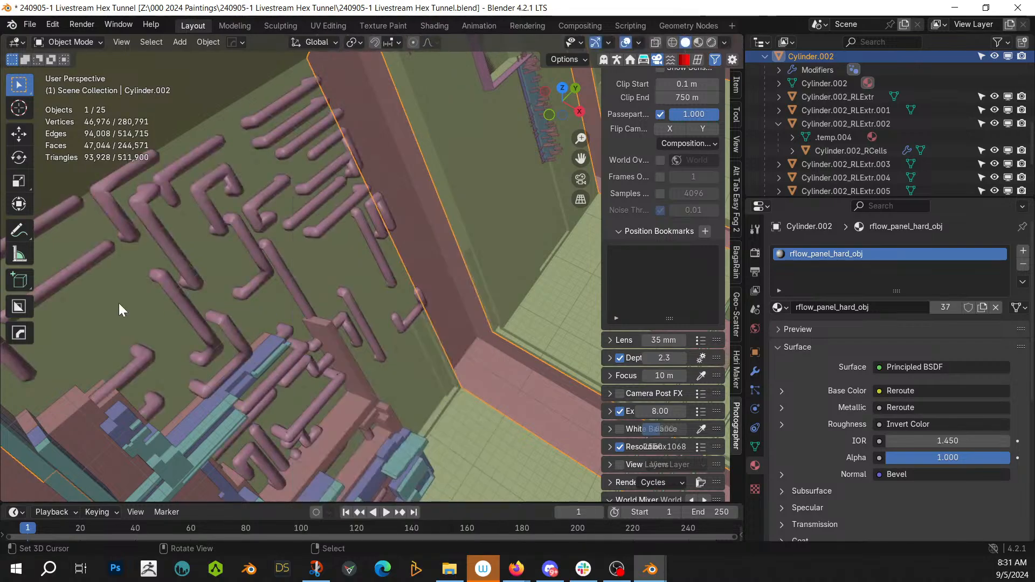
middle_click_drag(118, 303, 300, 344)
scroll(300, 344, "up", 2)
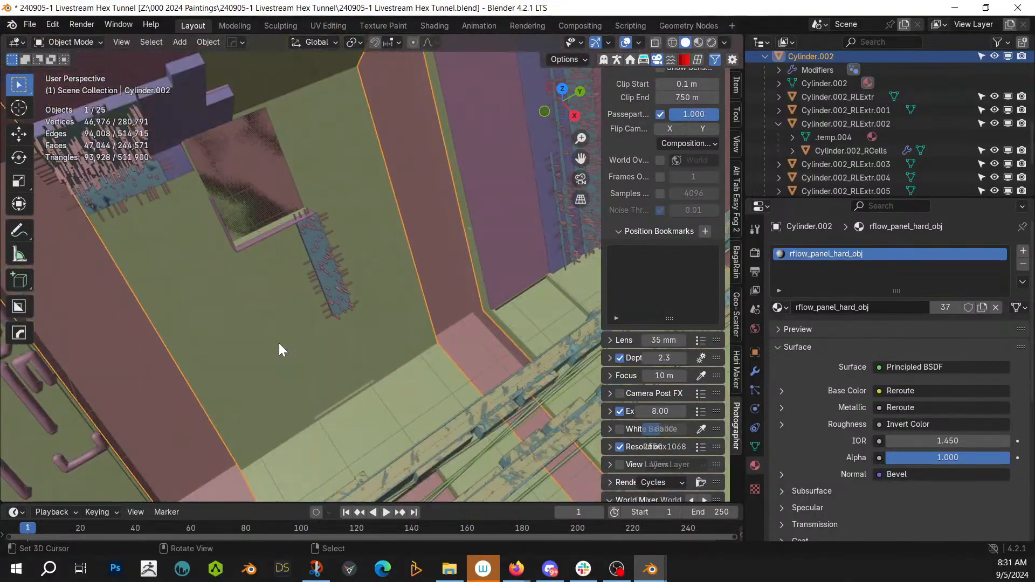
Step: In Edit Mode, circle-select patches of faces on the next wall panel, on both sides of its rectangular openings
right_click(280, 343)
key("Tab")
key("Tab")
right_click(278, 343)
key("Tab")
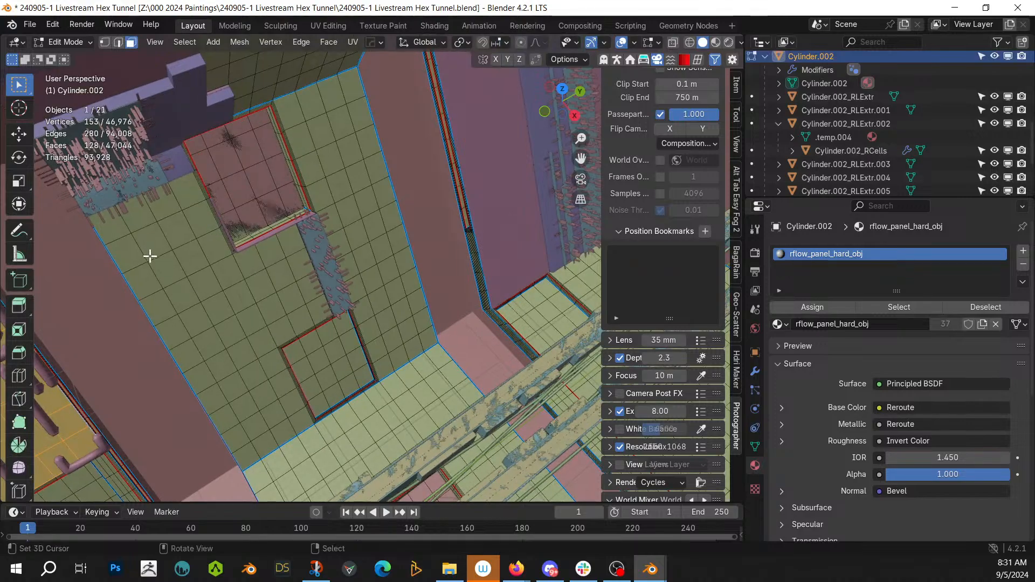
key("c")
mouse_move(162, 268)
left_mouse_down()
mouse_move(155, 275)
mouse_move(194, 266)
mouse_move(213, 302)
mouse_move(261, 282)
mouse_move(243, 319)
mouse_move(248, 377)
mouse_move(268, 423)
mouse_move(247, 418)
left_mouse_up()
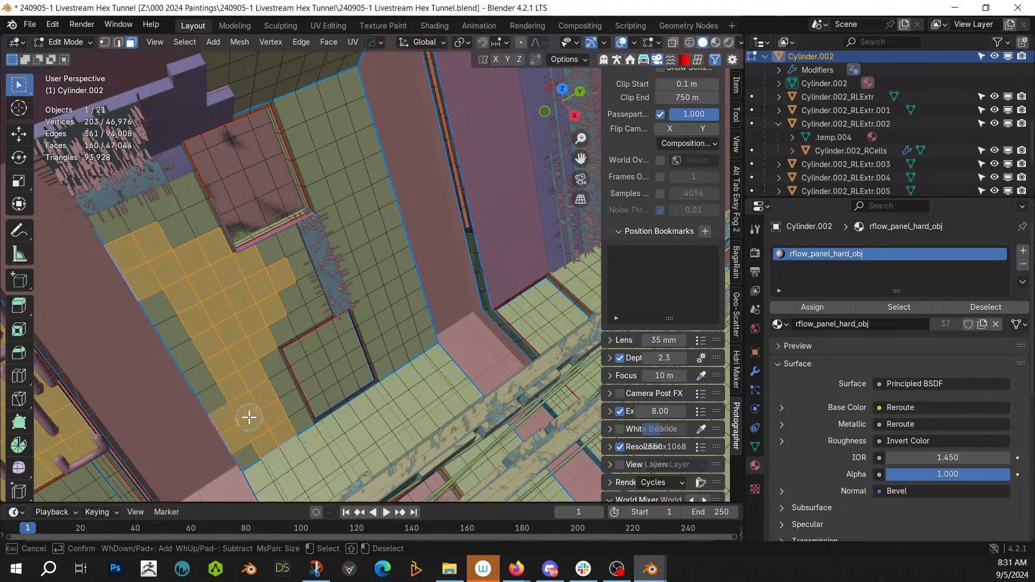
mouse_move(350, 281)
left_mouse_down()
mouse_move(389, 313)
mouse_move(388, 239)
mouse_move(323, 117)
left_mouse_up()
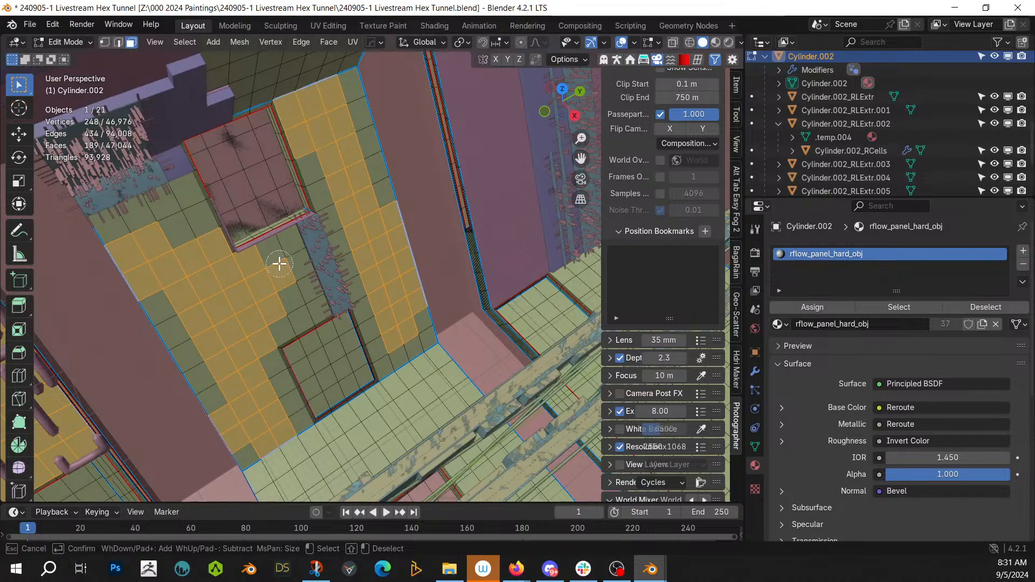
key("Escape")
Step: Deselect the faces of the neighbouring panel already covered with tubes and return to Object Mode
middle_click_drag(279, 263, 308, 285)
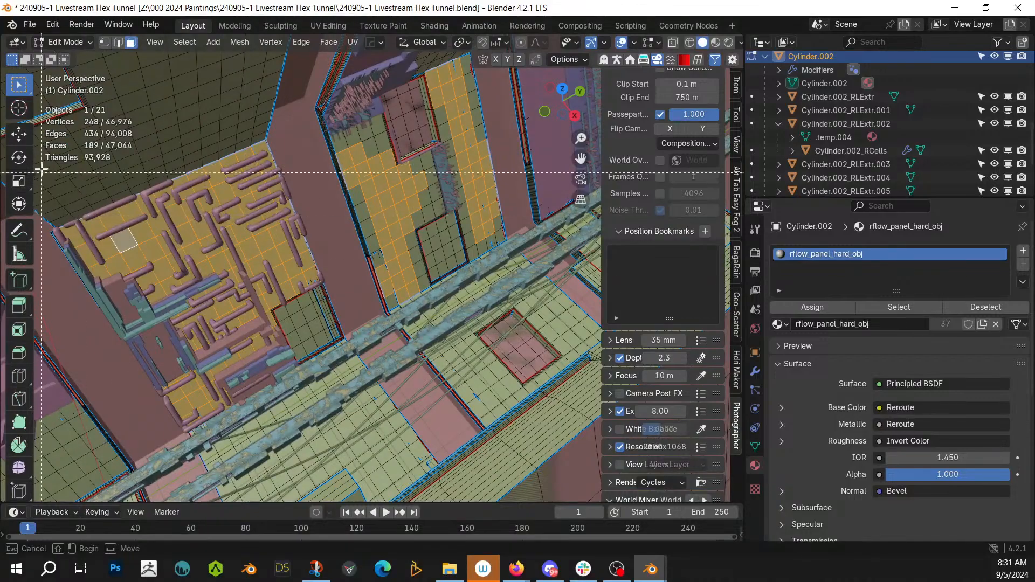
mouse_move(43, 165)
left_mouse_down()
mouse_move(377, 327)
mouse_move(315, 452)
left_mouse_up()
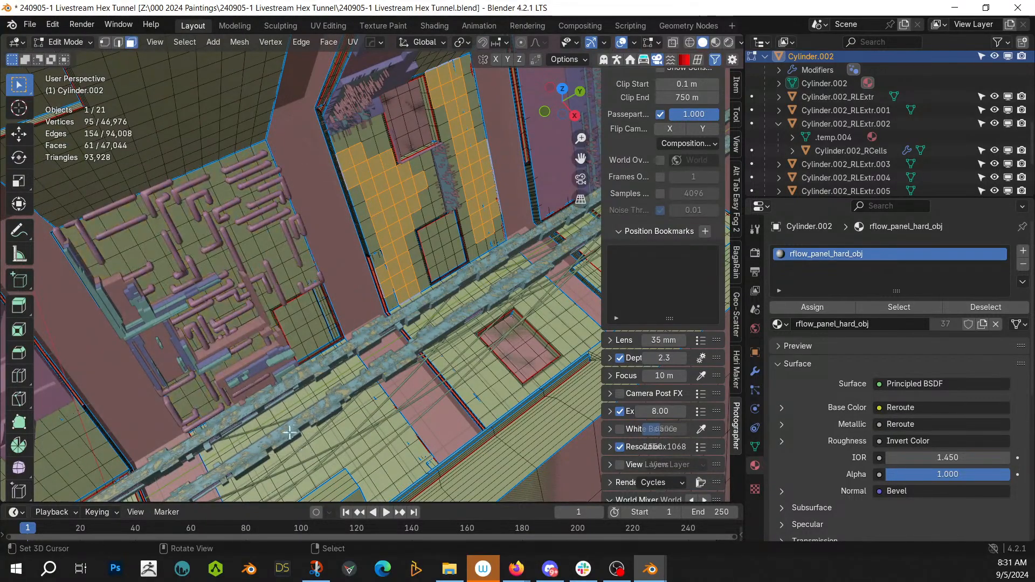
key("Tab")
Step: Apply Random Loop Extrude to the selected faces with loops 1 to 3 enabled and Depth Global Seed 2
key("ctrl+alt+x")
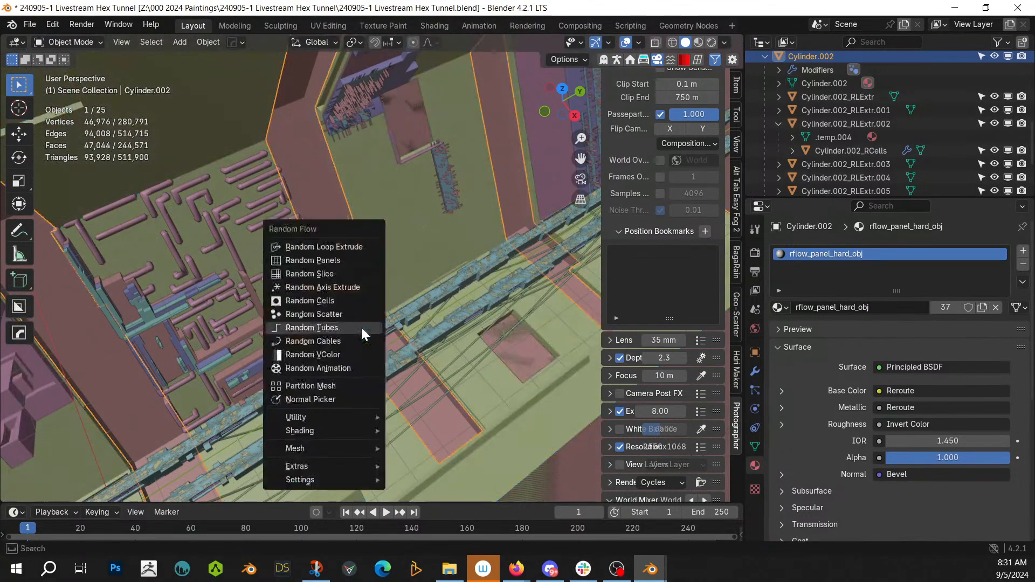
left_click(324, 248)
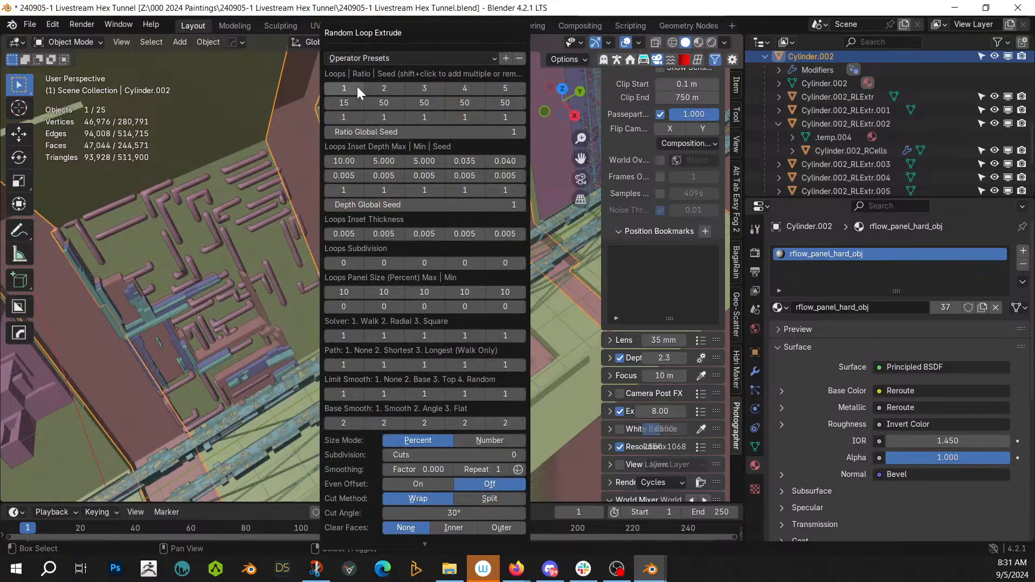
left_click(424, 88, "shift")
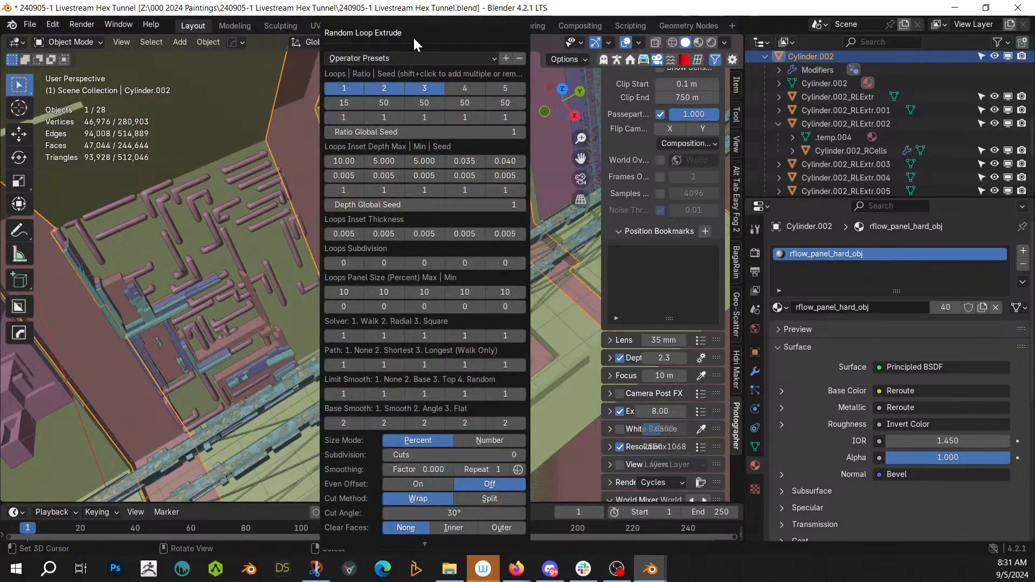
left_click_drag(413, 37, 800, 83)
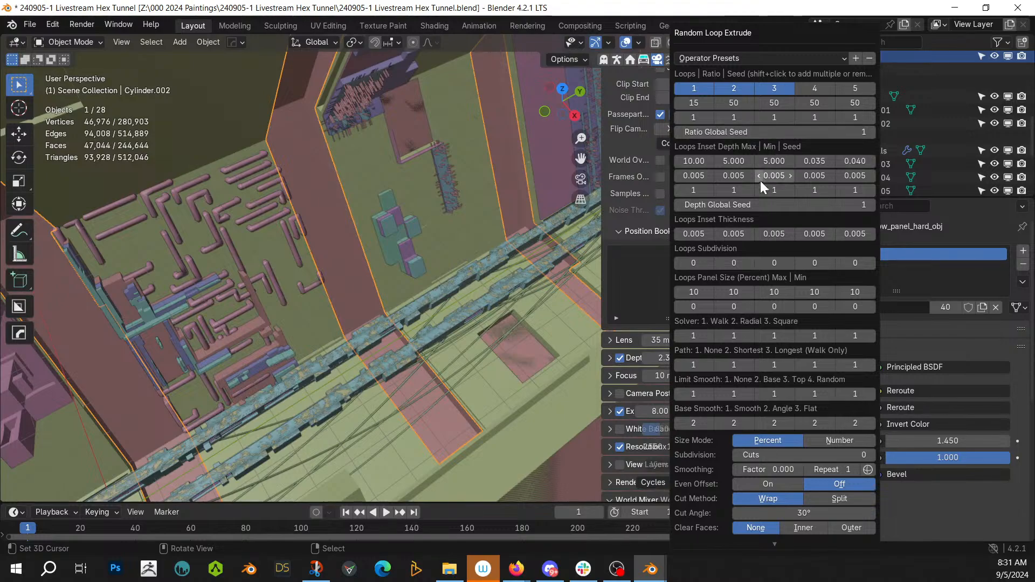
left_click(872, 204)
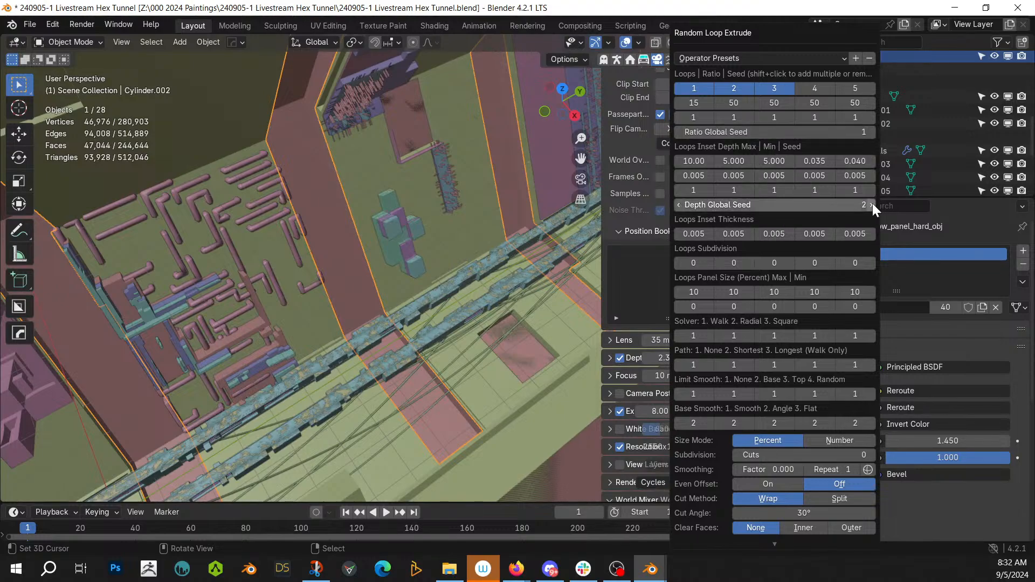
Step: Set the loop subdivisions of the random extrusion to 3 for loop 1, 1 for loop 2 and 2 for loop 3
left_click(710, 264)
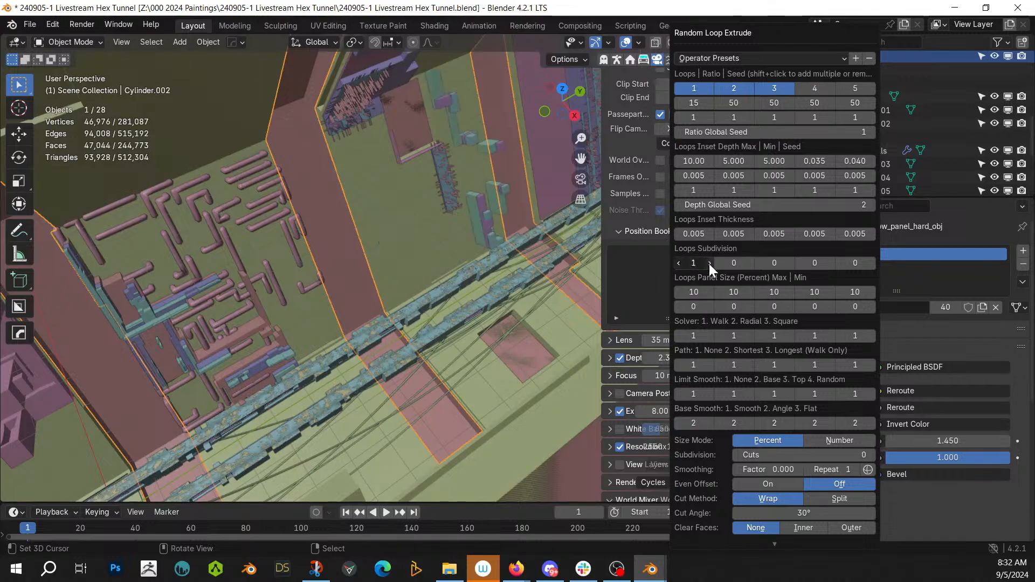
left_click(709, 263)
left_click(710, 264)
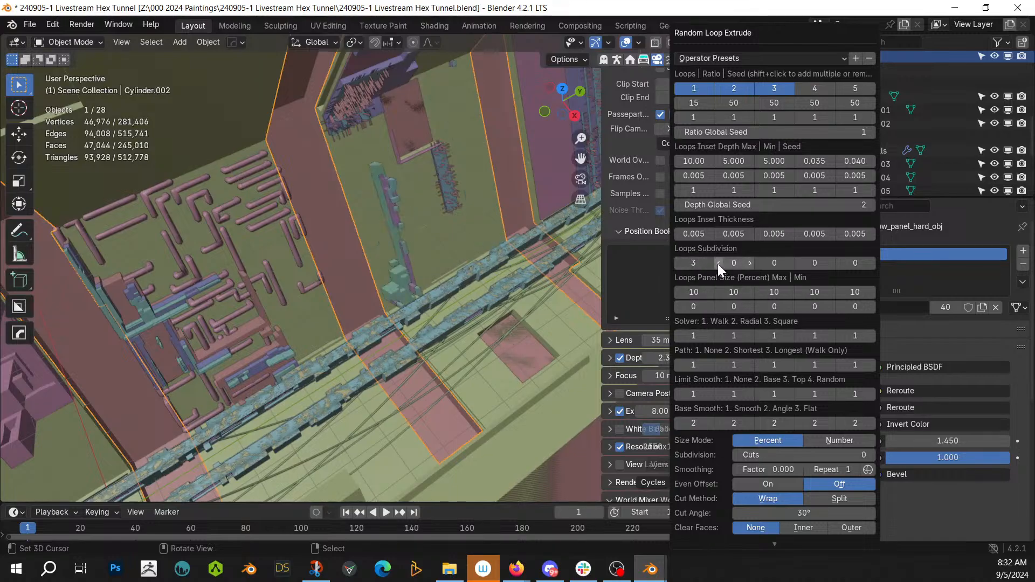
left_click(750, 262)
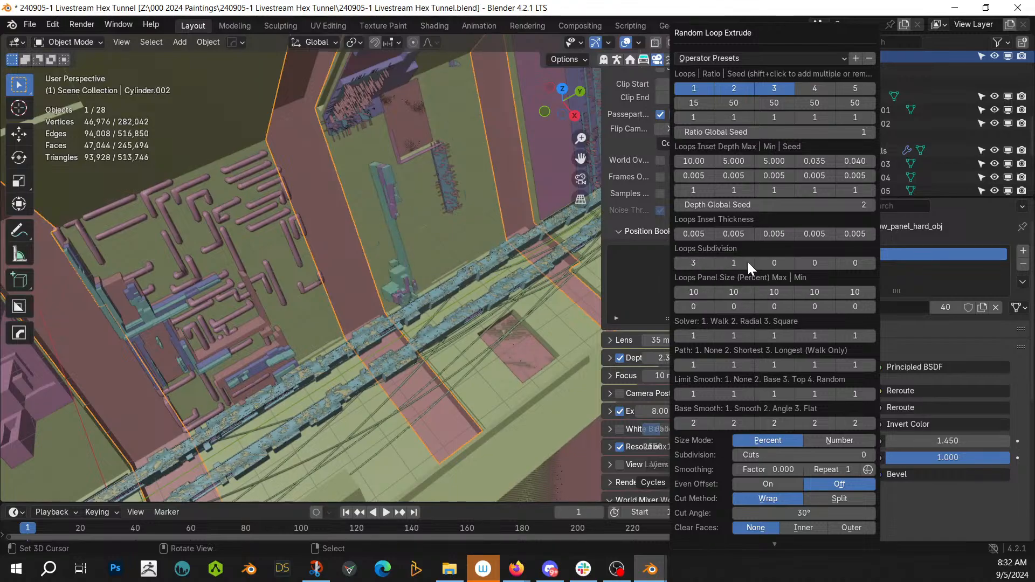
left_click(791, 263)
left_click(791, 263)
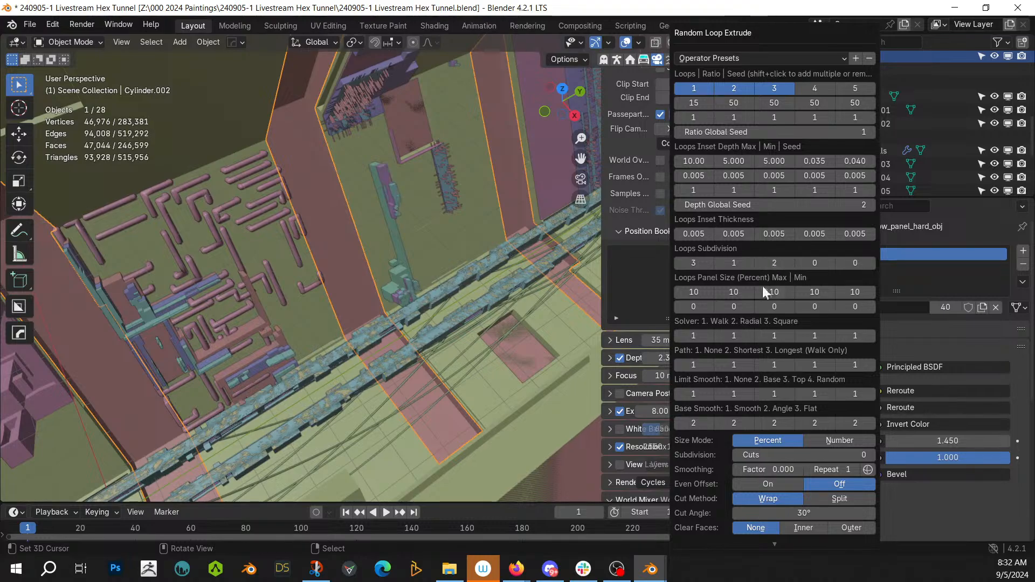
Step: Set the extrusion's Depth Global Seed to 4 and its Ratio Global Seed to 7
left_click(872, 205)
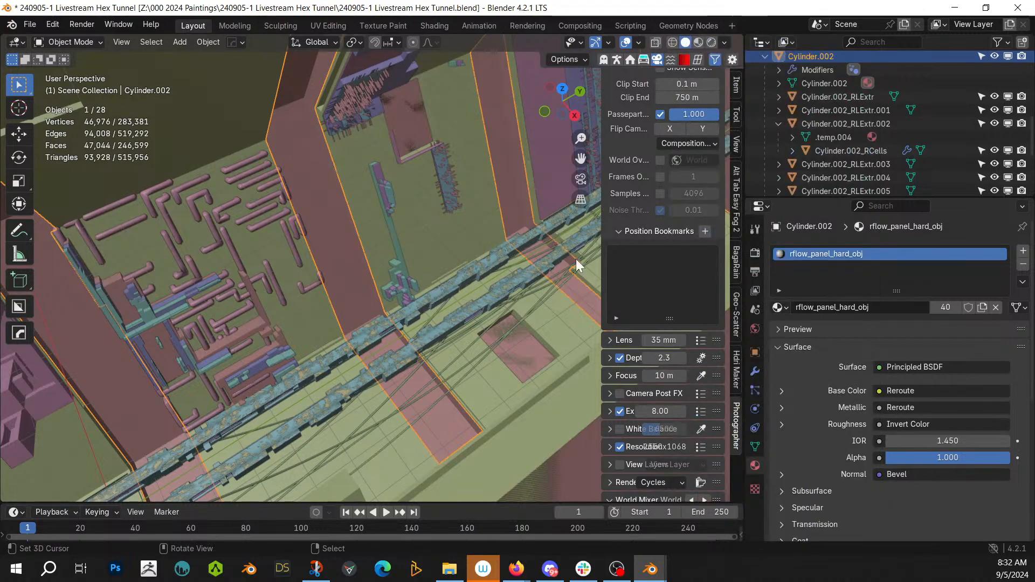
key("F9")
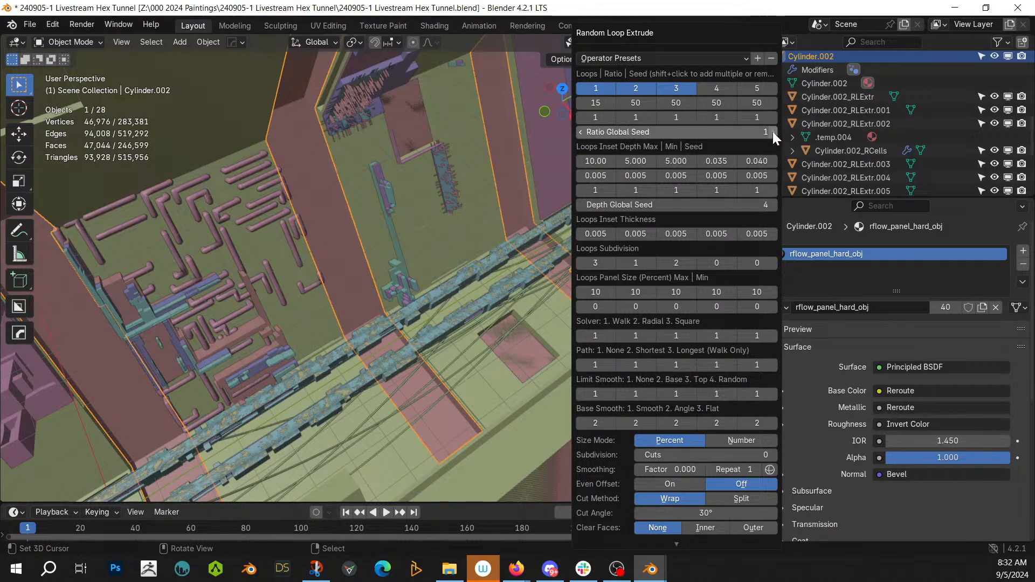
left_click(775, 131)
left_click(774, 131)
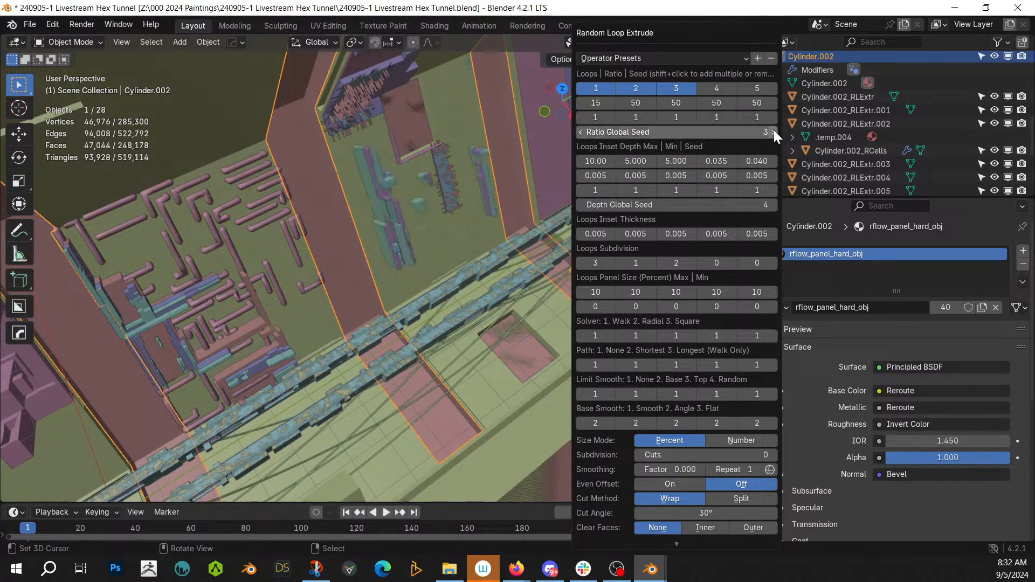
left_click(774, 130)
left_click(774, 129)
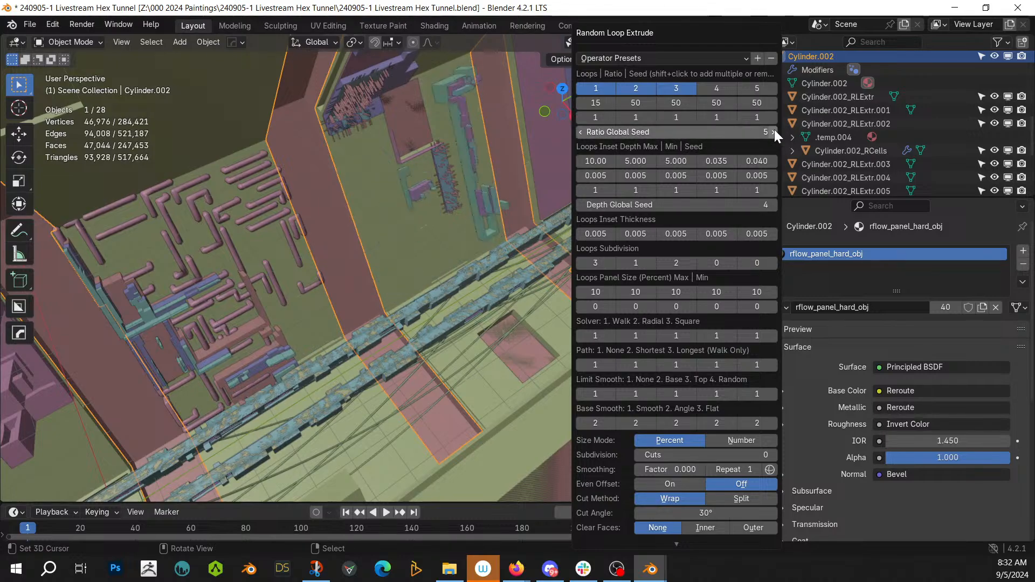
left_click(775, 130)
left_click(775, 129)
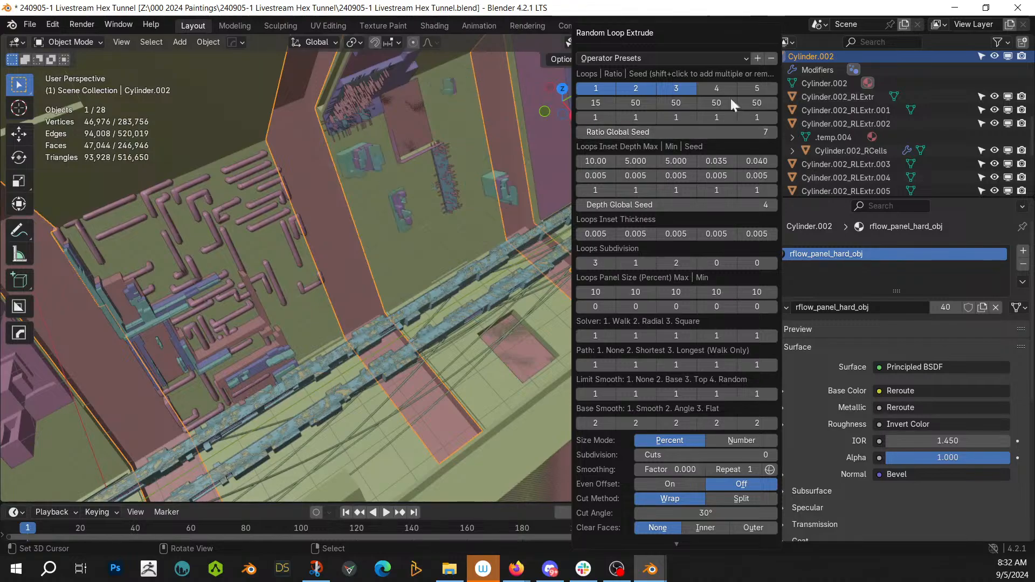
Step: Set the ratio of loop 1 in the random extrusion to 25
left_click(595, 103)
type("25")
key("Return")
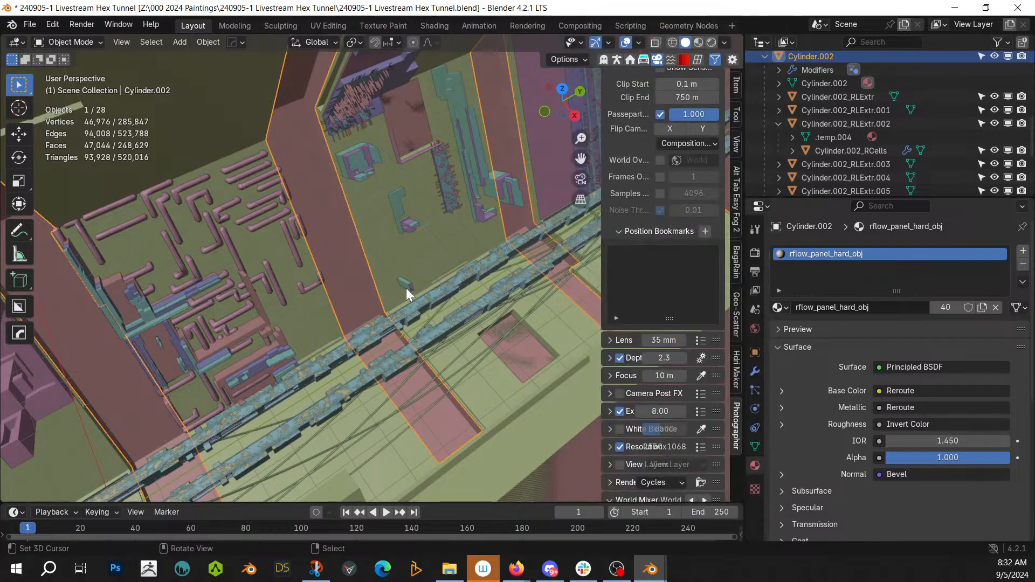
Step: Enter Edit Mode on the tunnel mesh and isolate it in local view, framed on the selected wall faces
scroll(389, 354, "up", 4)
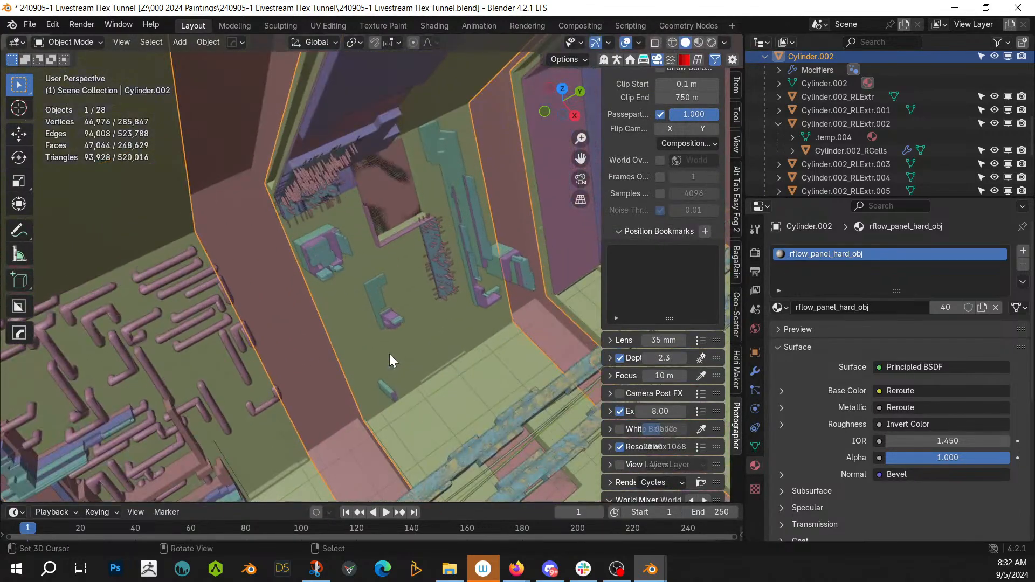
right_click(361, 344)
right_click(361, 344)
key("Tab")
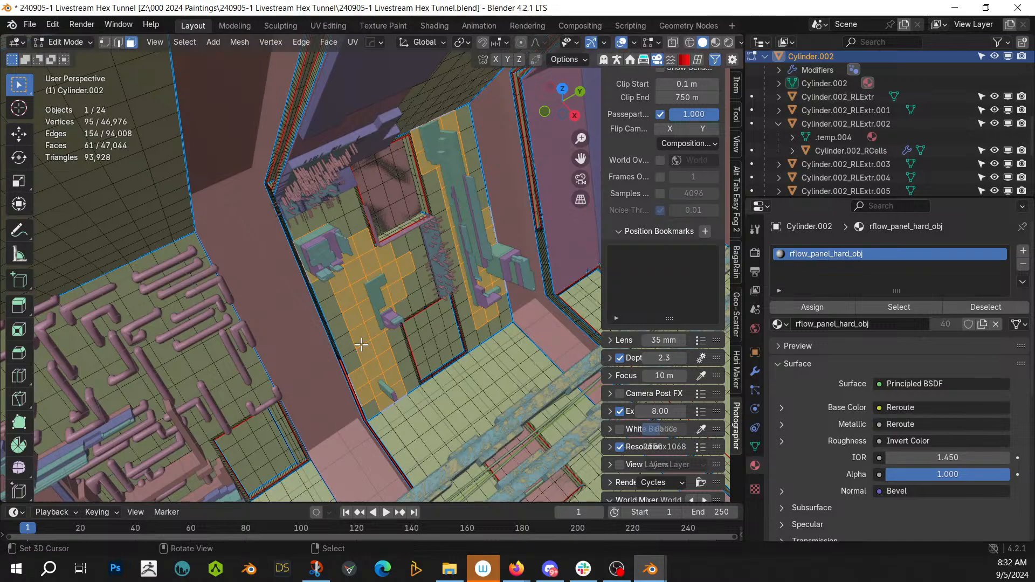
key("l")
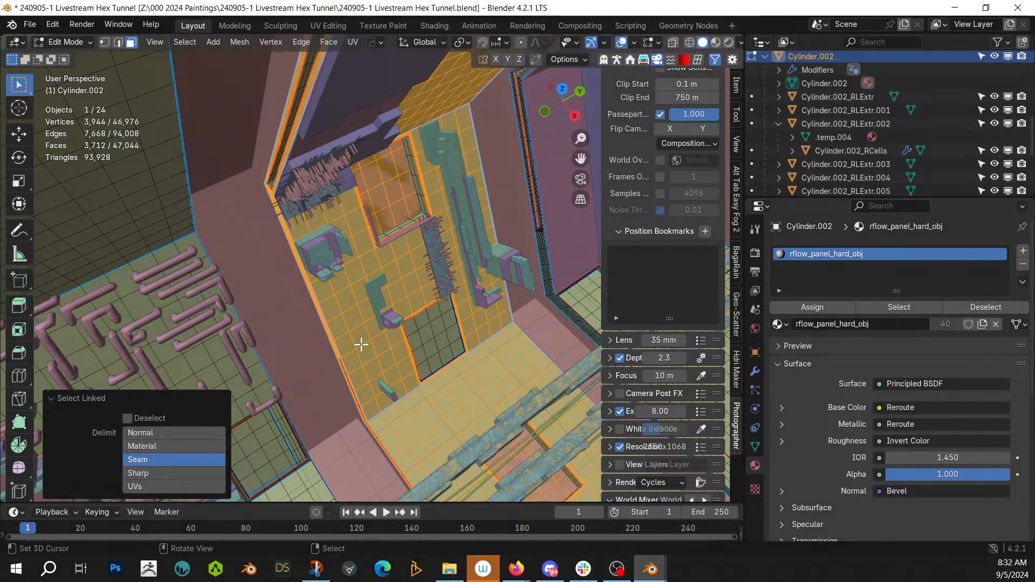
key("ctrl+z")
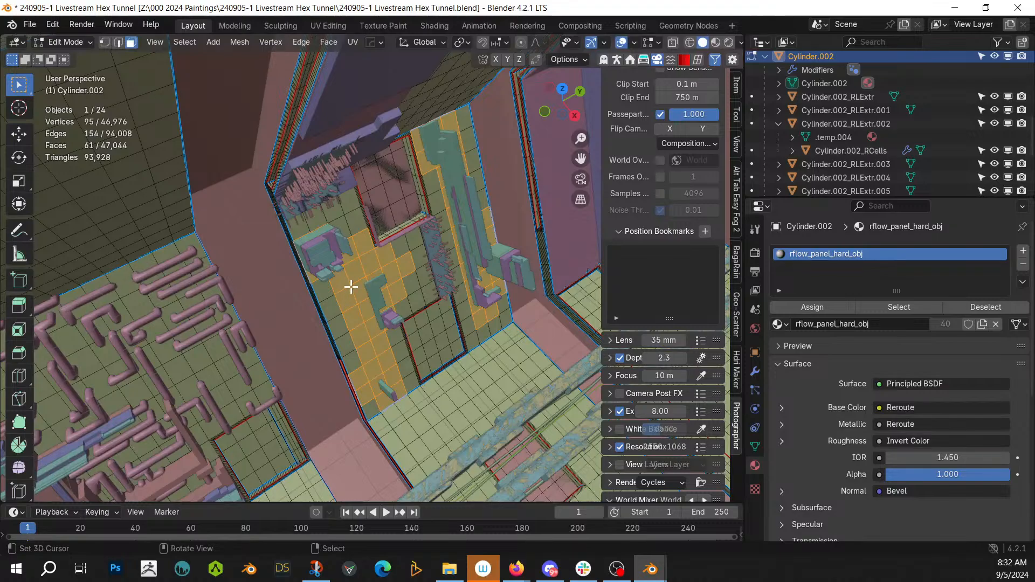
key("KP_Divide")
key("KP_Decimal")
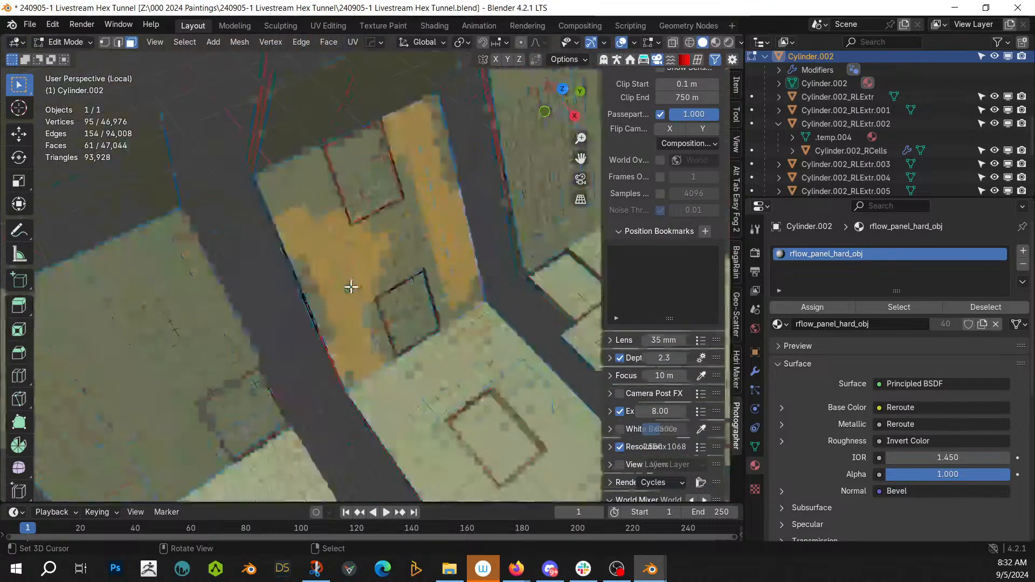
Step: Extend the face selection to the whole wall panel around its two rectangular openings and return to Object Mode
key("c")
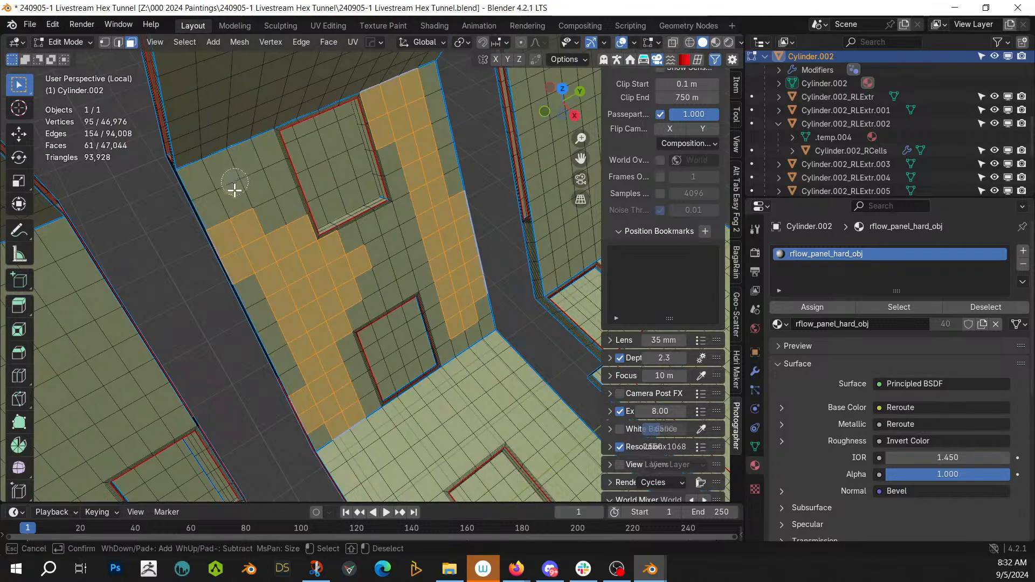
mouse_move(234, 189)
left_mouse_down()
mouse_move(224, 192)
mouse_move(256, 167)
mouse_move(273, 224)
left_mouse_up()
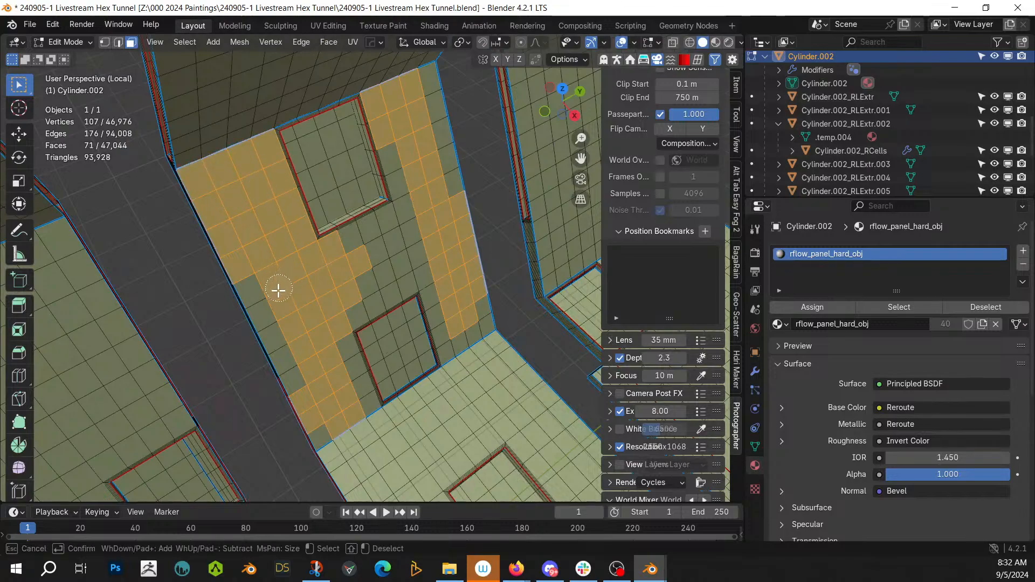
mouse_move(278, 290)
left_mouse_down()
mouse_move(277, 323)
mouse_move(323, 408)
mouse_move(353, 399)
mouse_move(331, 317)
mouse_move(377, 268)
mouse_move(398, 267)
mouse_move(345, 298)
mouse_move(358, 261)
mouse_move(388, 231)
mouse_move(402, 178)
mouse_move(396, 98)
mouse_move(418, 104)
mouse_move(457, 324)
mouse_move(467, 317)
mouse_move(458, 330)
mouse_move(484, 264)
left_mouse_up()
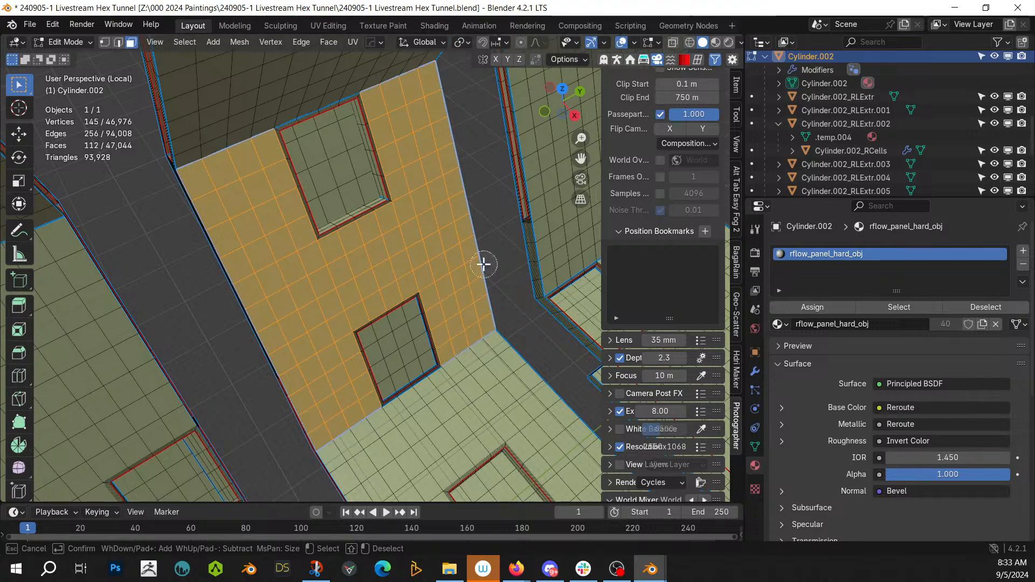
key("Escape")
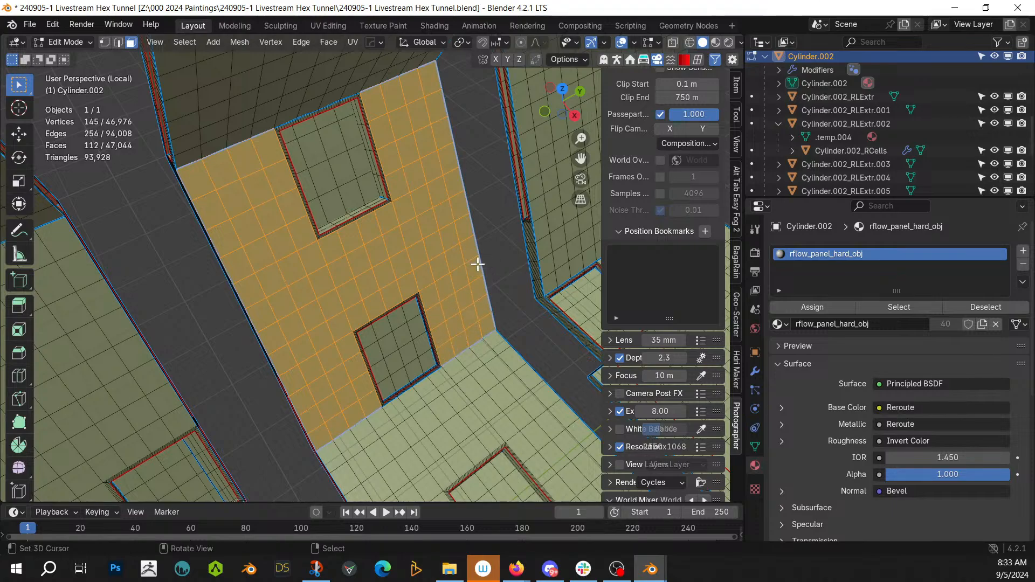
key("Tab")
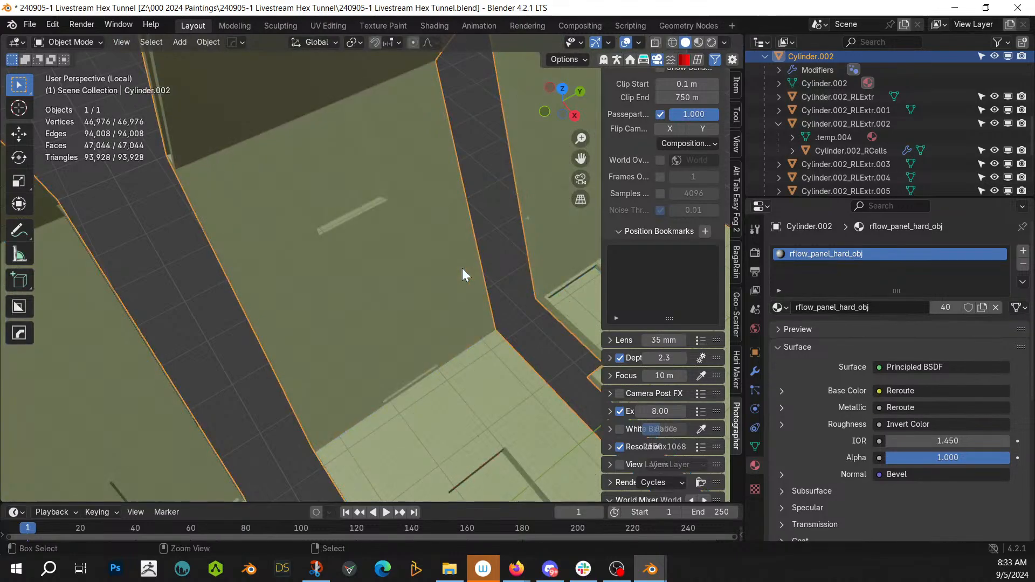
Step: Generate Random Tubes in Face mode on the fully selected wall panel and set their seed to 2
key("ctrl+q")
left_click(622, 318)
key("ctrl+alt+x")
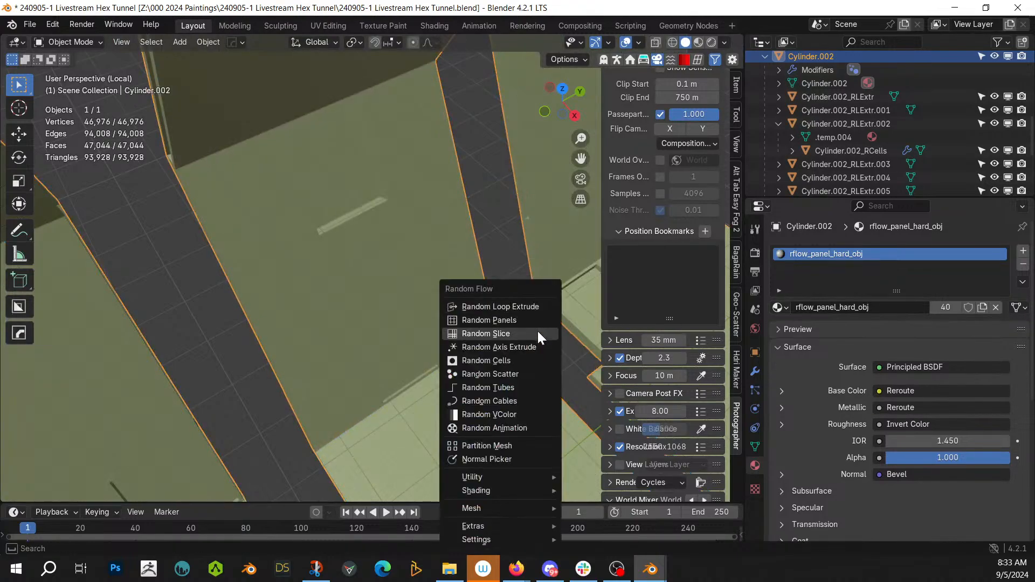
left_click(506, 388)
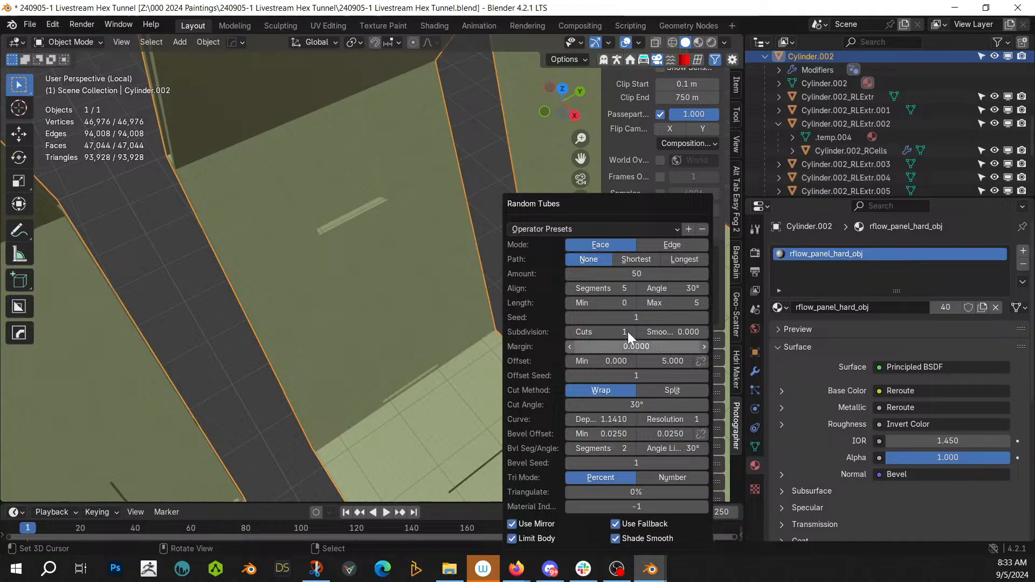
left_click(705, 319)
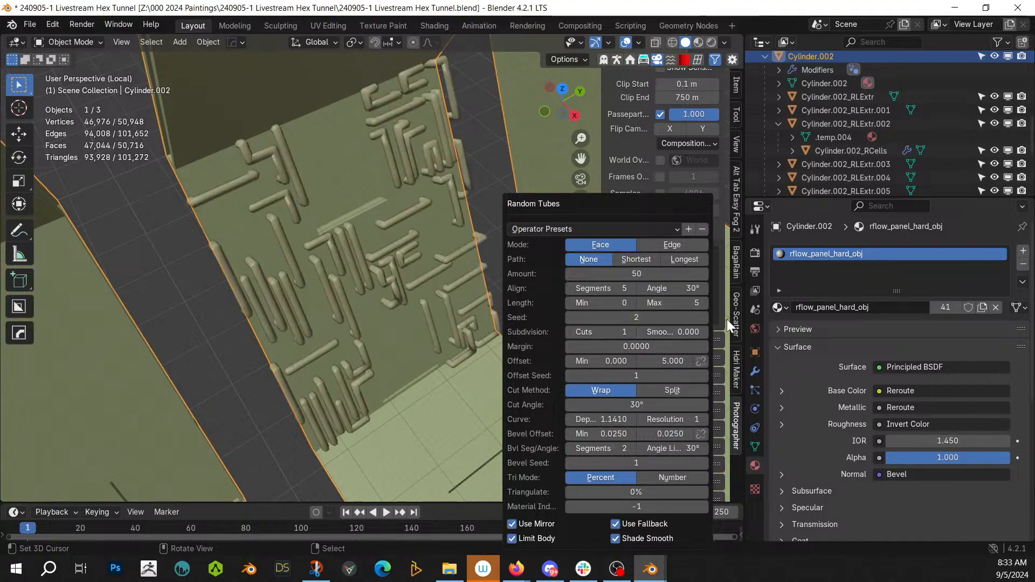
Step: Leave local view and check the newly detailed wall through the camera
key("KP_Divide")
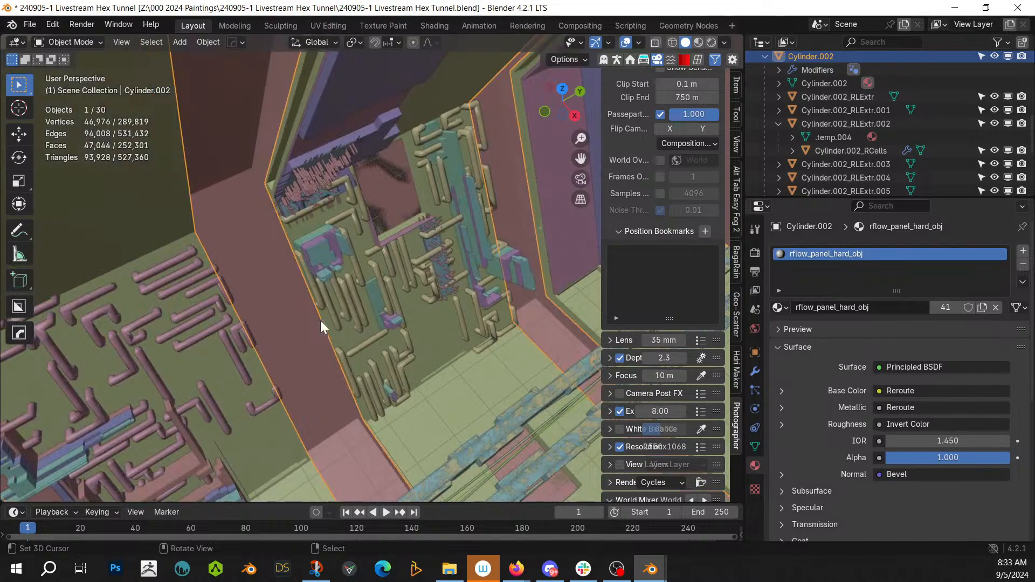
middle_click_drag(320, 320, 341, 391)
key("KP_0")
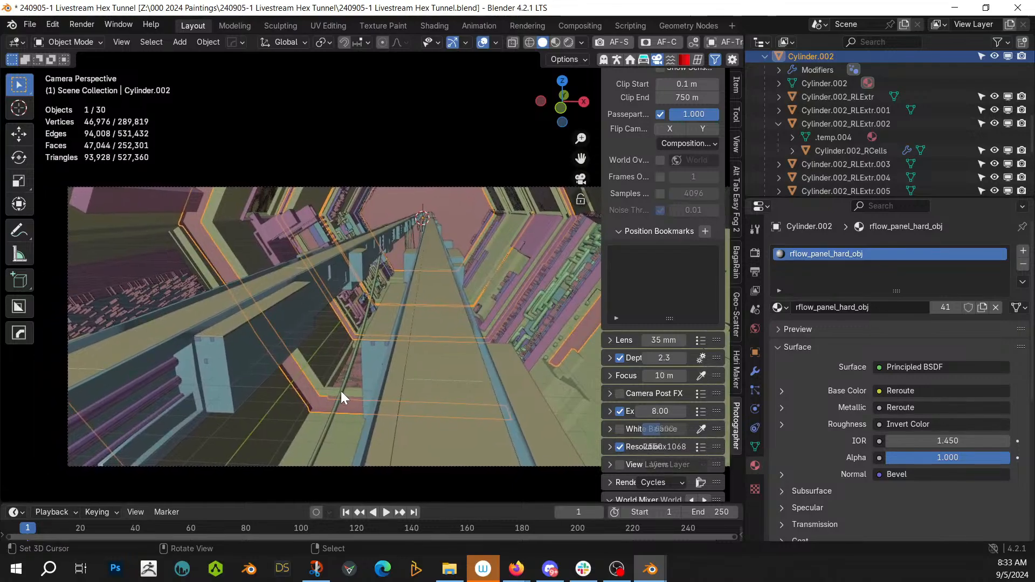
Step: Isolate the tunnel panel mesh in local view and enter Edit Mode on it
middle_click_drag(480, 332, 500, 487)
scroll(436, 457, "up", 4)
middle_click_drag(451, 463, 358, 319)
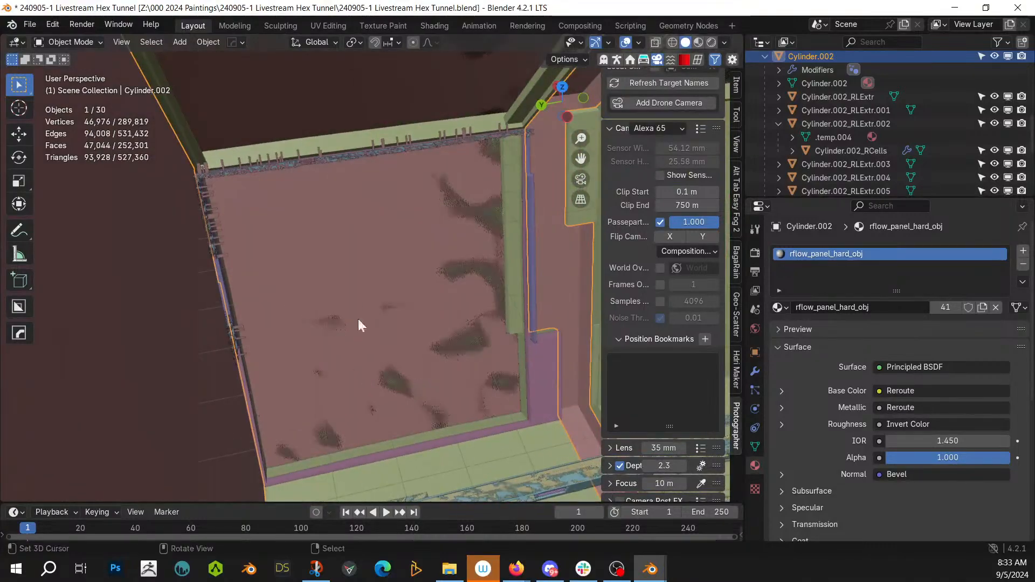
left_click(351, 296)
key("Tab")
key("Tab")
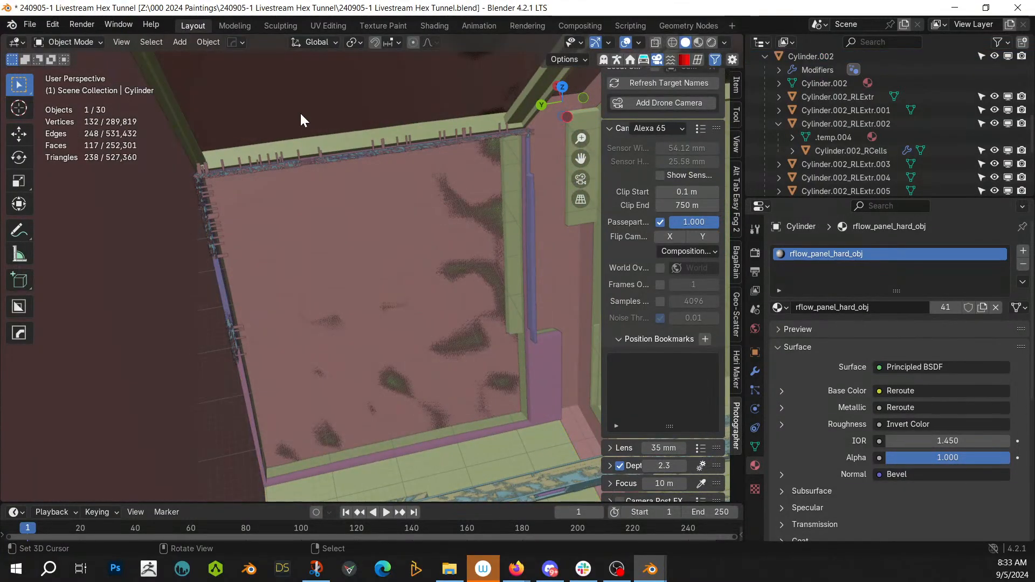
right_click(300, 113)
key("Tab")
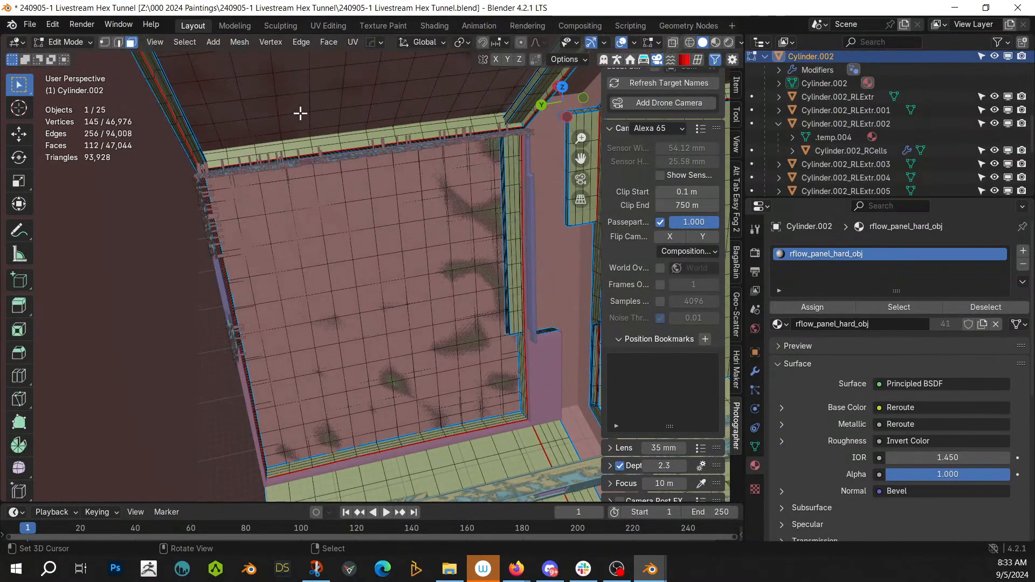
key("Tab")
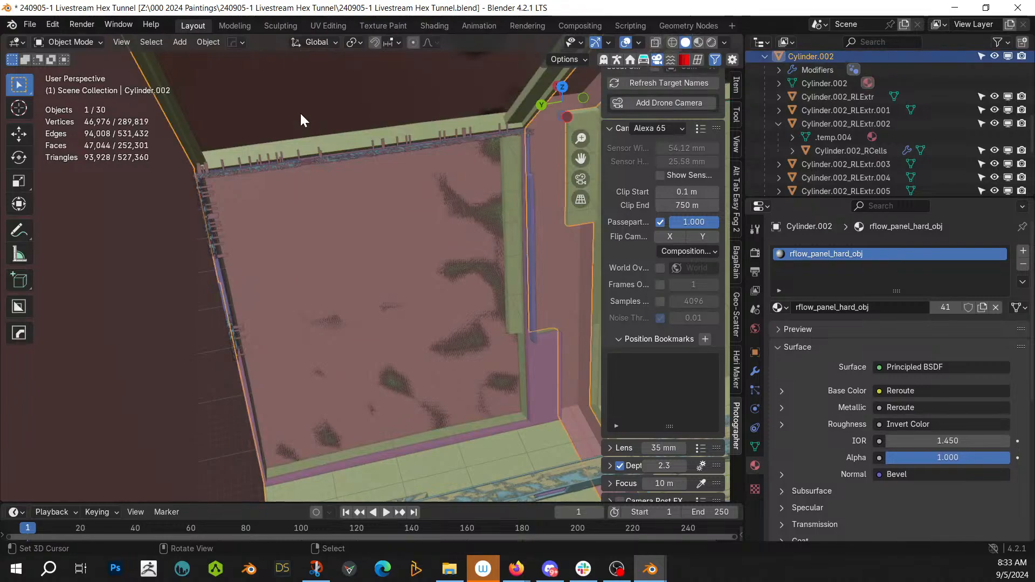
key("KP_Divide")
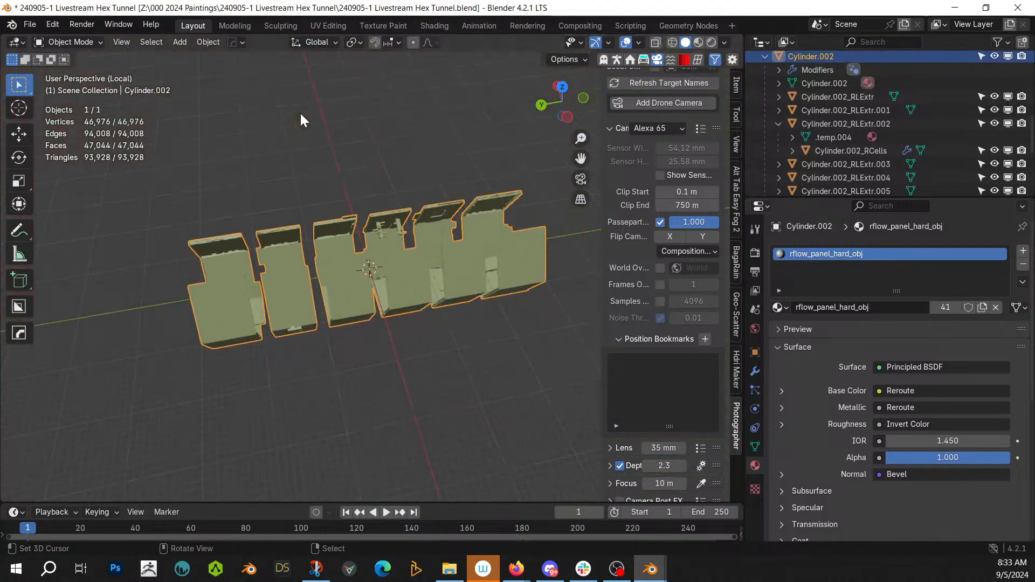
key("Tab")
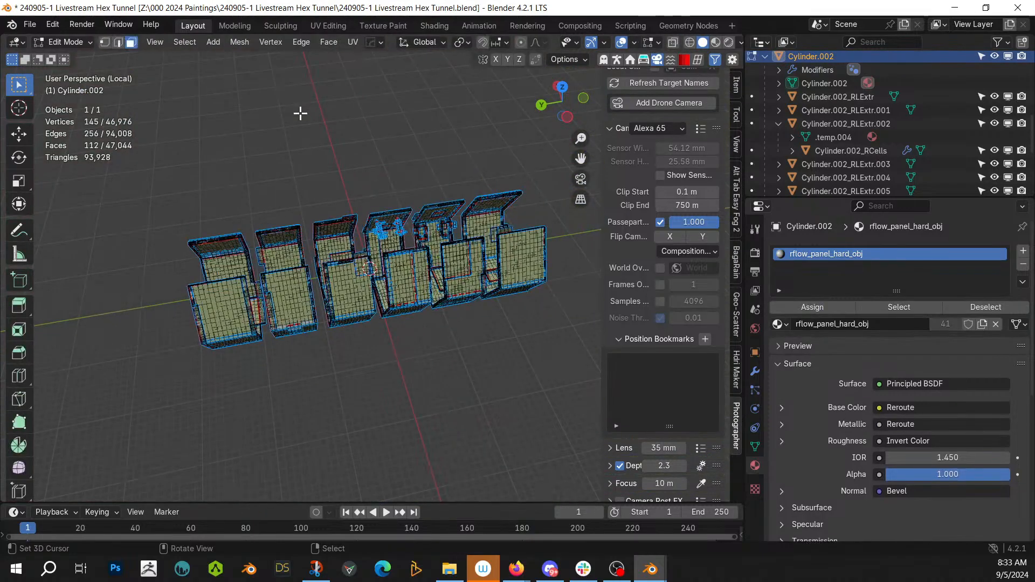
Step: Circle-select all the inner faces of the blank wall panel at the end of the row and return to Object Mode
left_click(221, 269)
key("KP_Decimal")
scroll(202, 255, "down", 14)
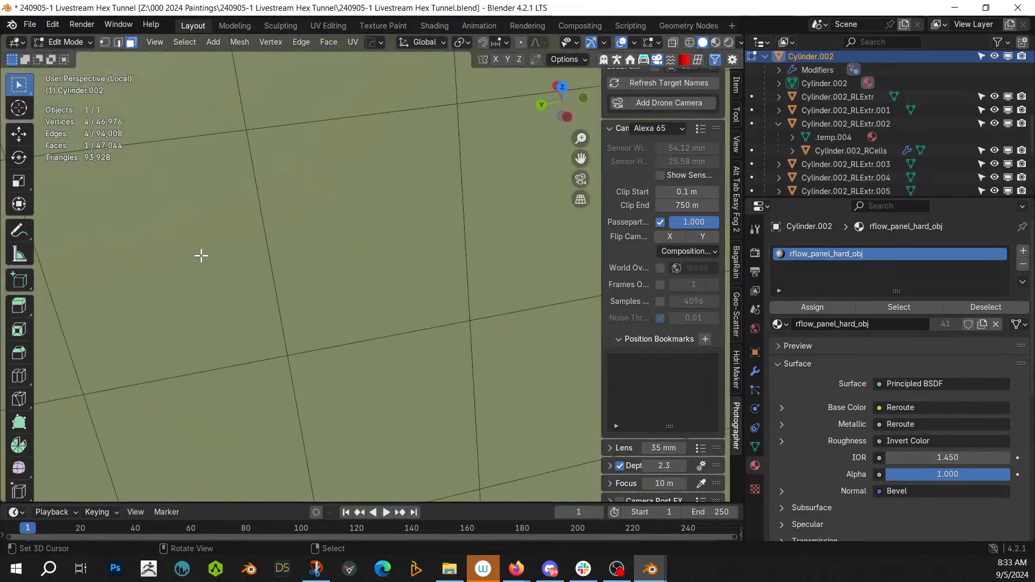
middle_click_drag(243, 264, 288, 256)
key("c")
mouse_move(362, 410)
left_mouse_down()
mouse_move(339, 427)
mouse_move(487, 369)
mouse_move(492, 342)
mouse_move(500, 357)
mouse_move(473, 378)
mouse_move(474, 289)
mouse_move(453, 212)
mouse_move(468, 185)
mouse_move(476, 231)
mouse_move(427, 390)
mouse_move(377, 381)
mouse_move(339, 399)
mouse_move(286, 236)
mouse_move(370, 220)
mouse_move(432, 191)
mouse_move(354, 212)
mouse_move(353, 281)
mouse_move(388, 258)
mouse_move(412, 356)
left_mouse_up()
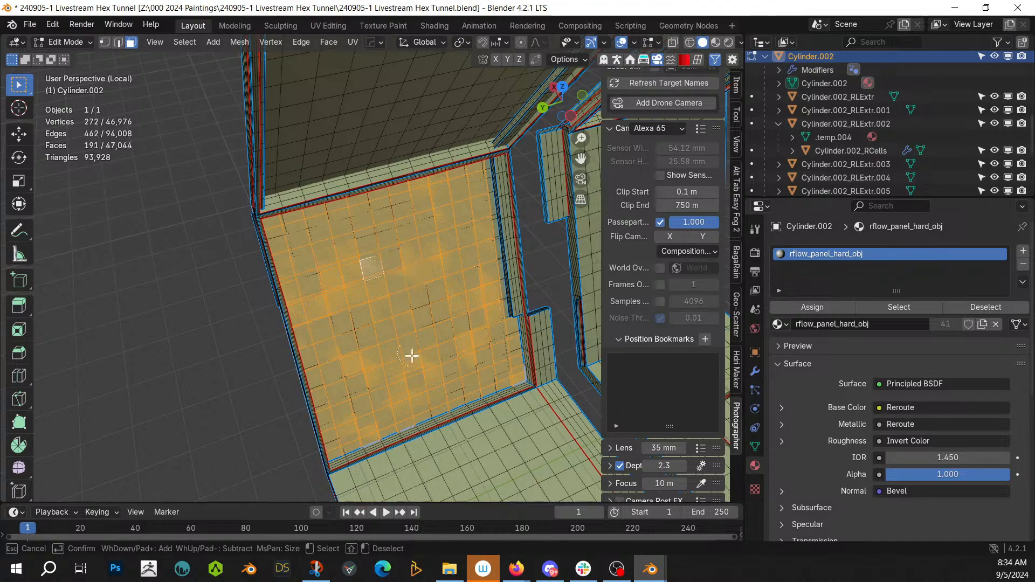
key("Escape")
scroll(354, 358, "up", 5)
middle_click_drag(393, 372, 215, 147)
scroll(354, 358, "down", 4)
scroll(192, 136, "down", 2)
key("Tab")
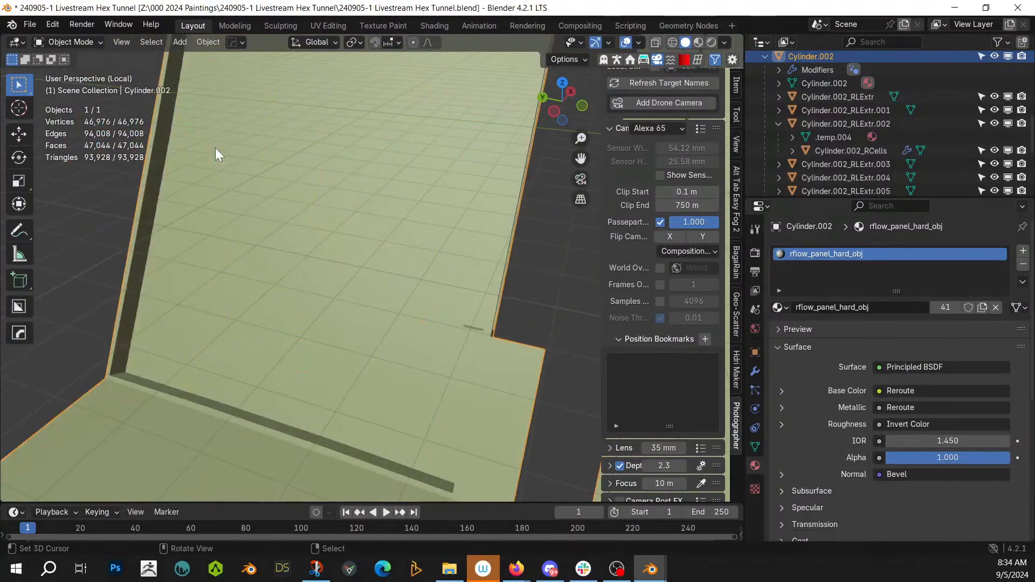
Step: Run Random Loop Extrude on the selected wall panel with loops 1, 2 and 3 enabled
key("shift+q")
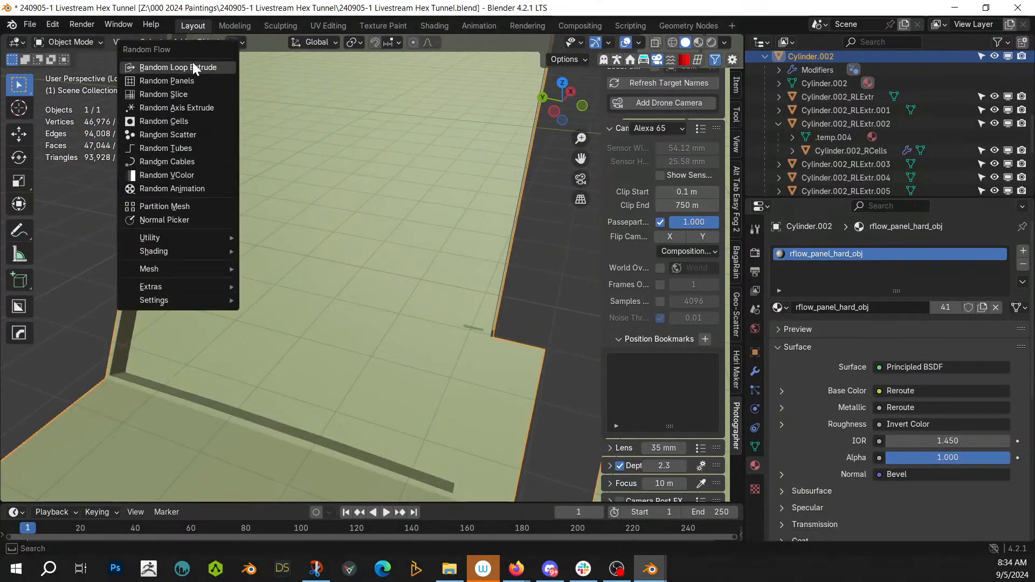
left_click(192, 64)
left_click(214, 89)
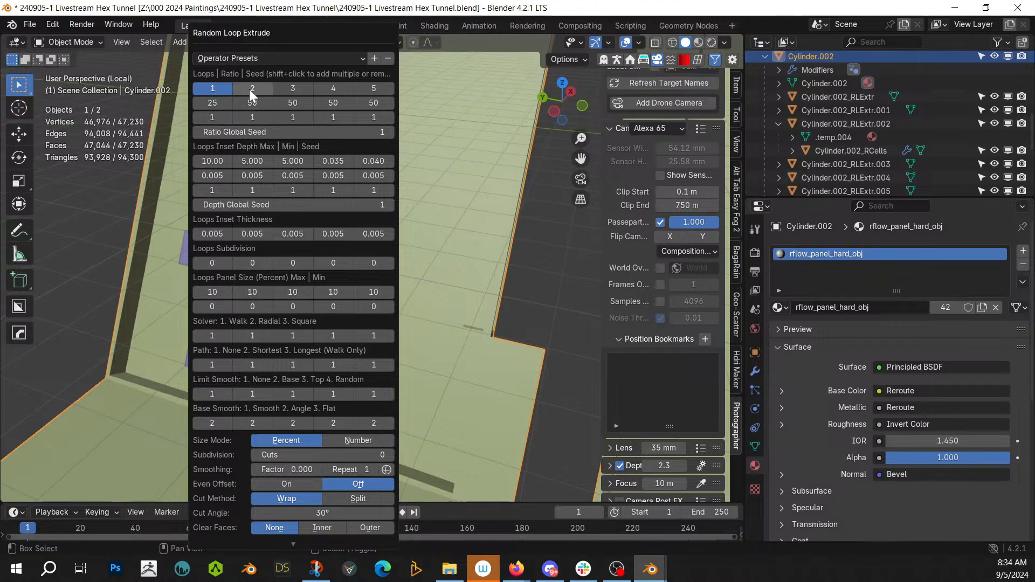
left_click(251, 89, "shift")
left_click(291, 88, "shift")
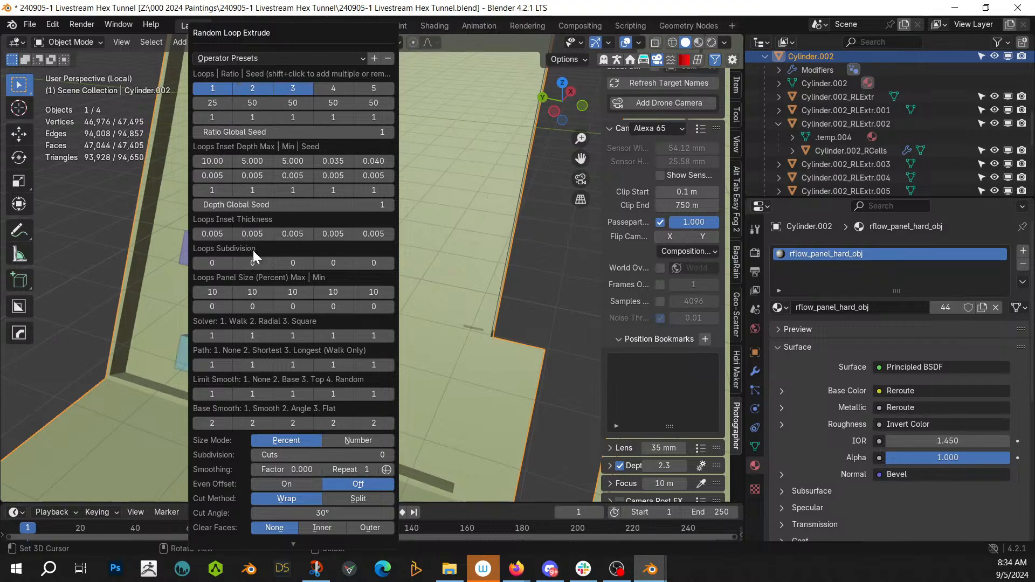
Step: Set the loop extrusion subdivisions to 3, 1 and 2 for the first three loops
left_click(225, 263)
left_click(225, 263)
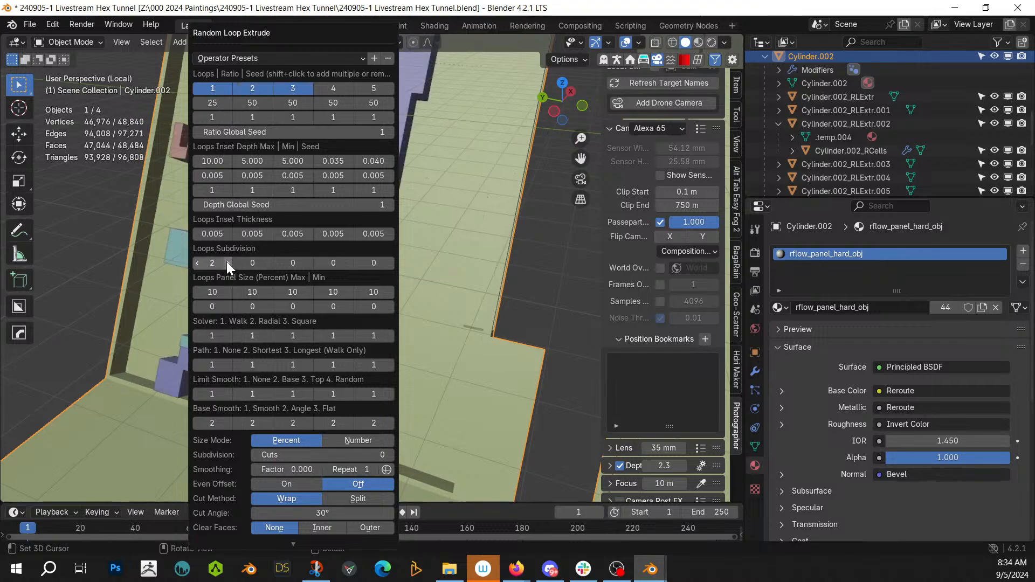
left_click(228, 263)
left_click(268, 263)
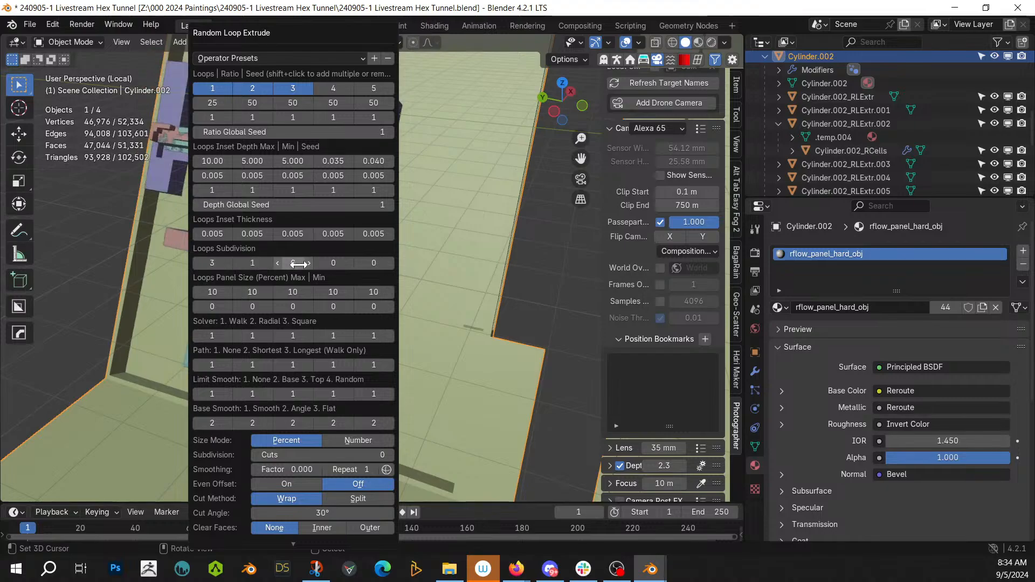
left_click(308, 263)
left_click(309, 263)
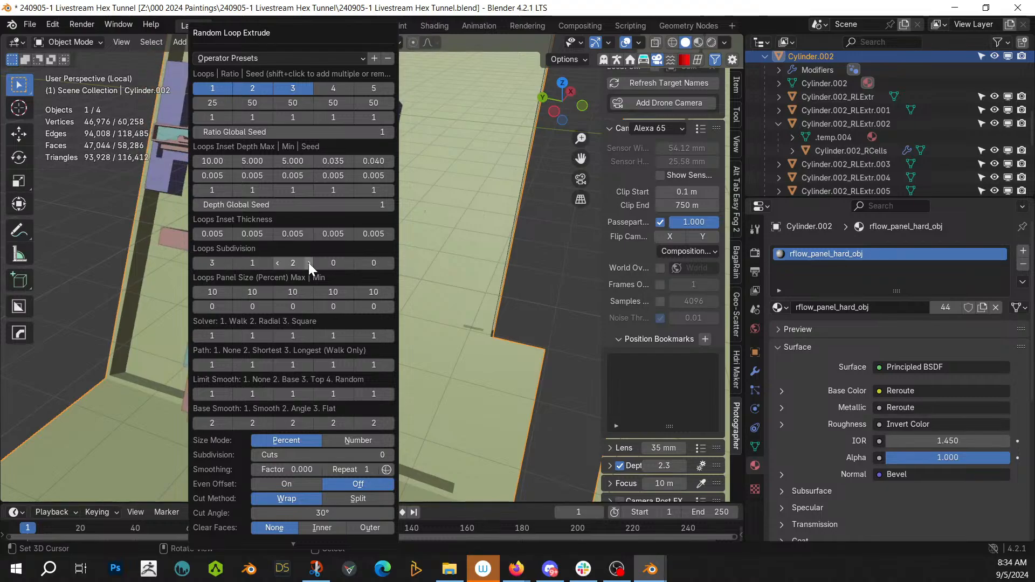
Step: Set the maximum panel size of the first extrusion loop to 2 percent
left_click_drag(260, 30, 476, 30)
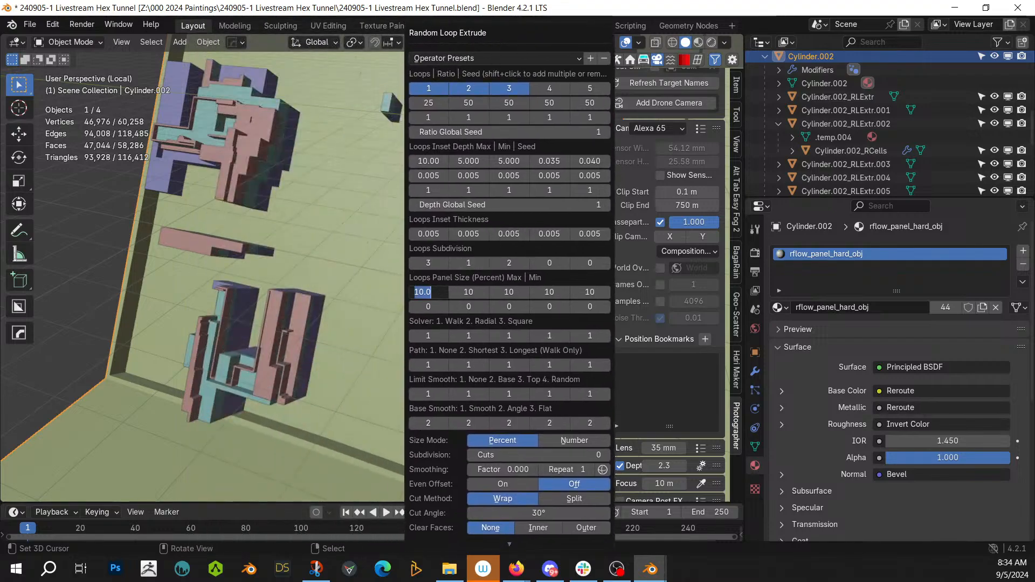
key("Return")
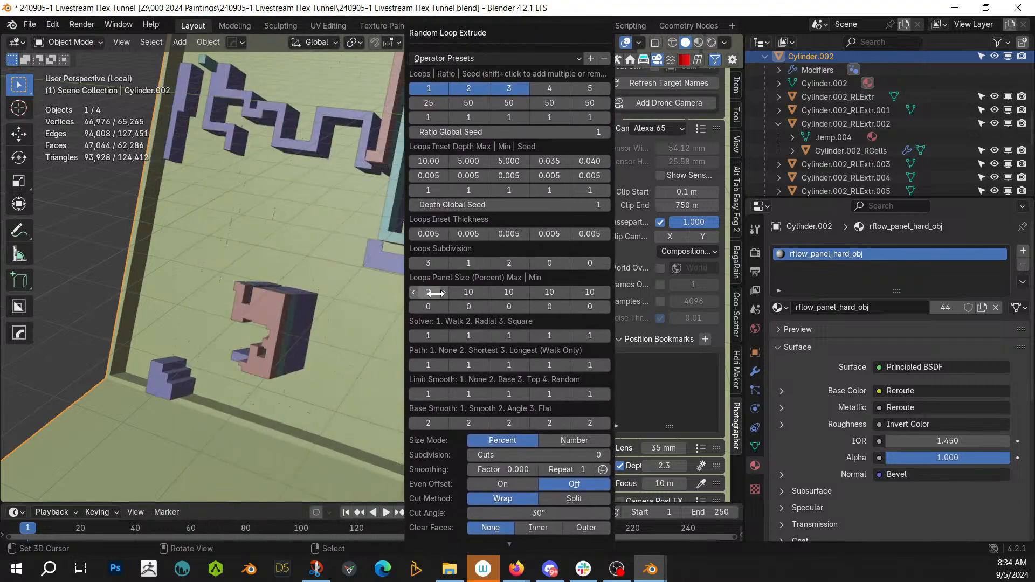
middle_click_drag(354, 270, 306, 394)
Step: Set the ratios of the second and third extrusion loops to 25
key("F9")
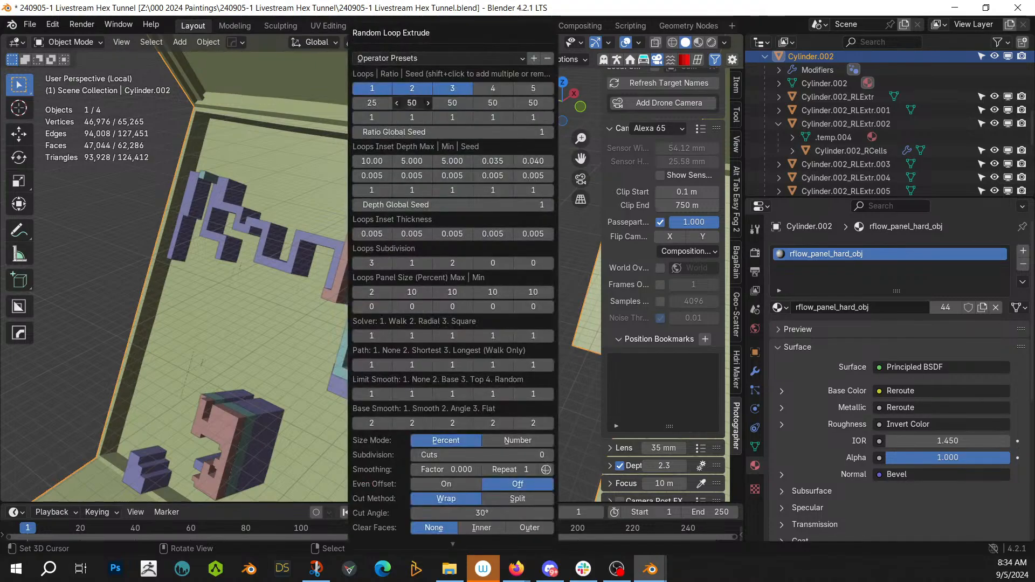
key("Tab")
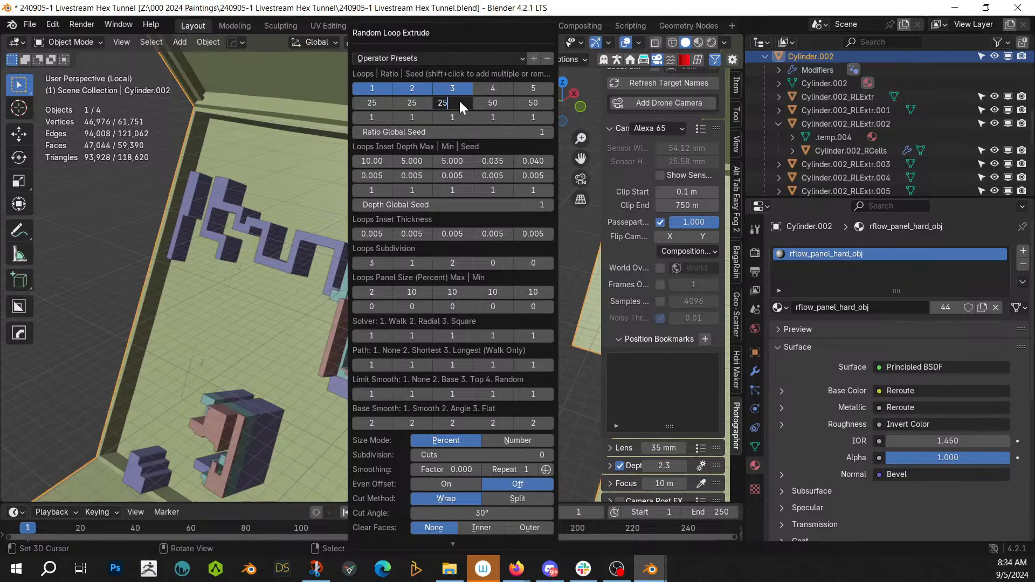
type("25")
key("Return")
mouse_move(373, 239)
middle_mouse_down()
mouse_move(348, 239)
mouse_move(351, 197)
mouse_move(371, 179)
mouse_move(400, 193)
mouse_move(329, 260)
mouse_move(384, 266)
mouse_move(352, 261)
mouse_move(373, 248)
middle_mouse_up()
scroll(317, 290, "up", 1)
scroll(315, 292, "down", 1)
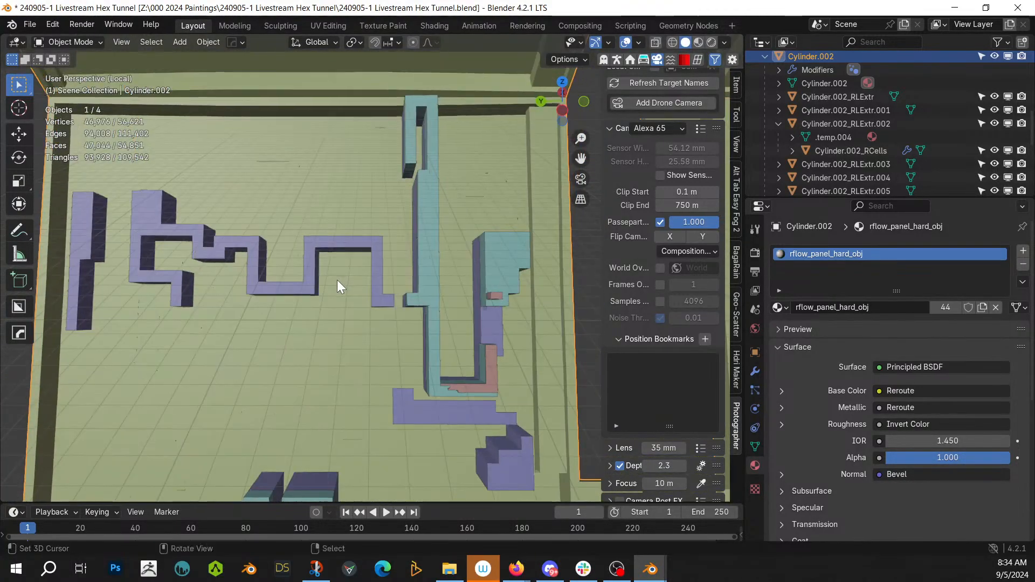
Step: Generate Random Tubes in Face mode on the same wall panel and set their seed to 6
key("shift+q")
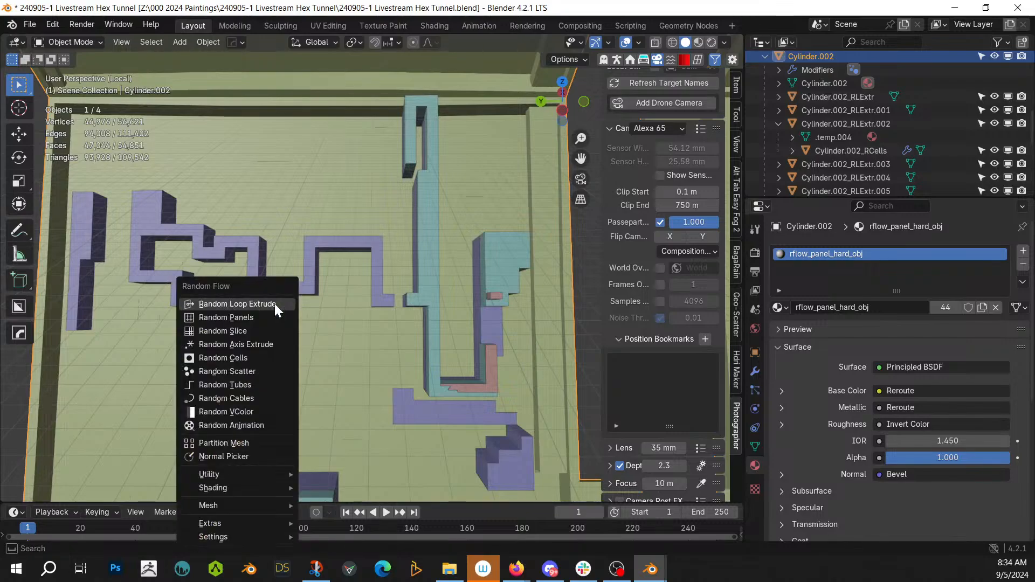
left_click(254, 385)
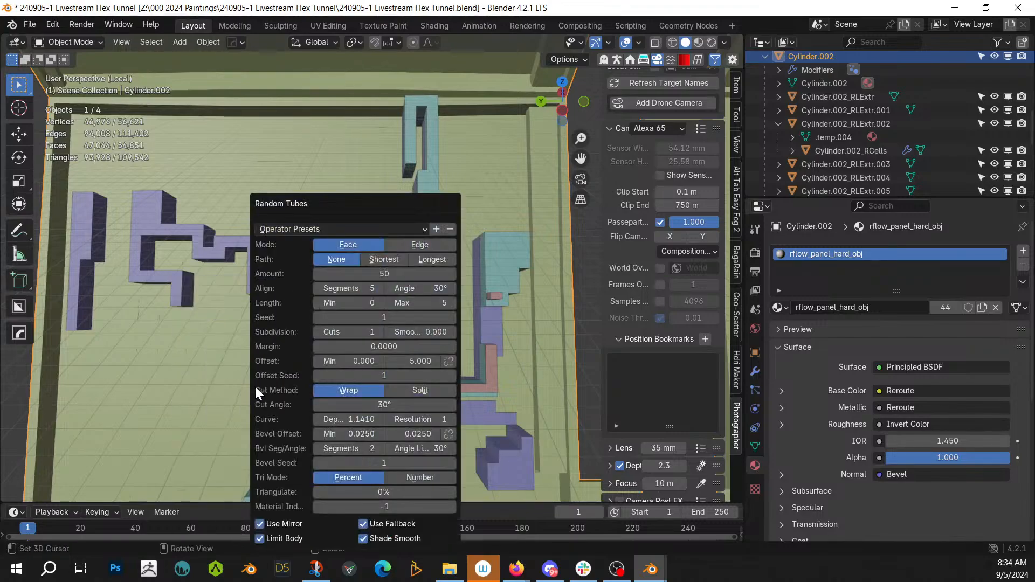
left_click(450, 318)
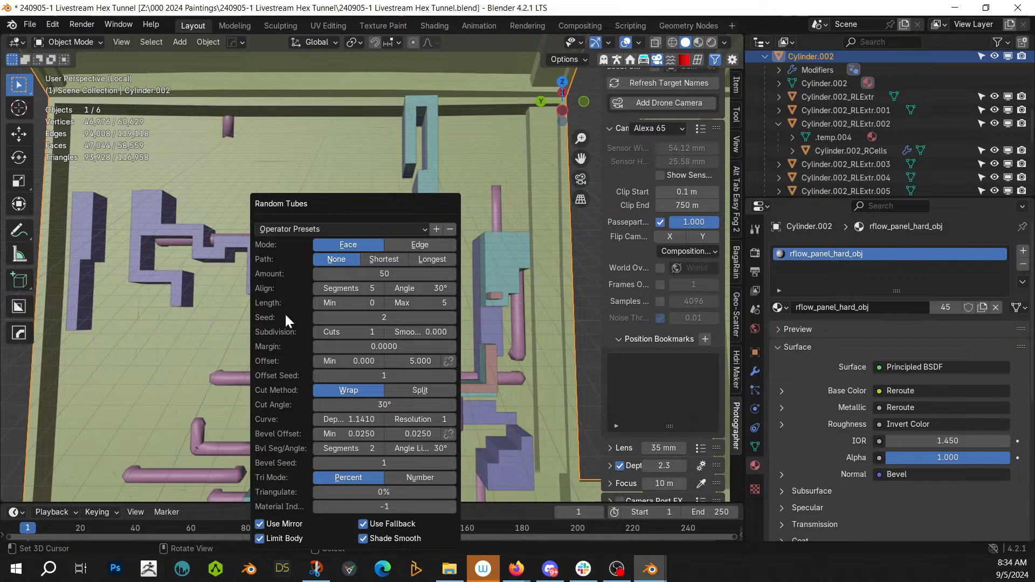
left_click(452, 318)
left_click(453, 317)
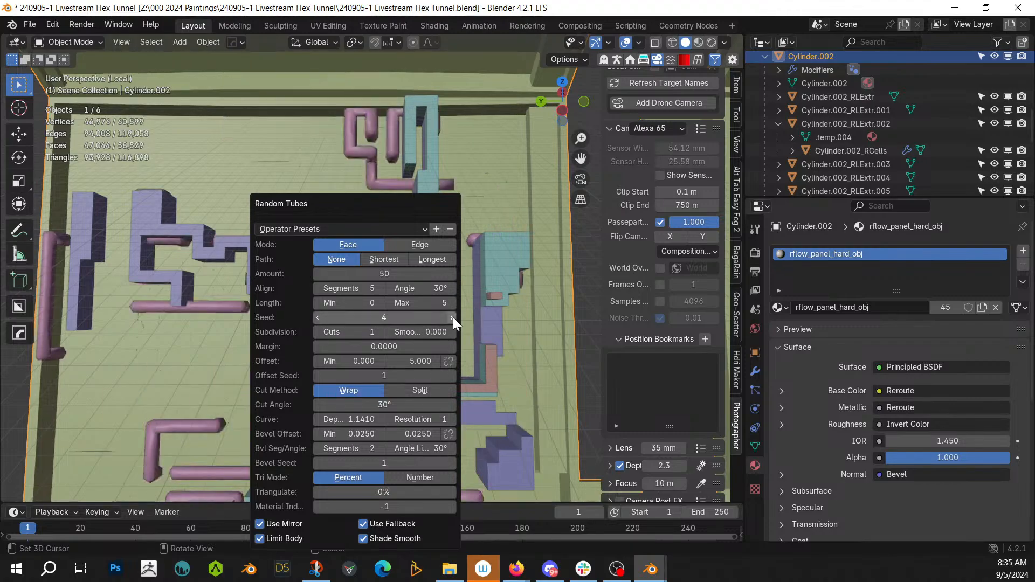
left_click(453, 317)
left_click(454, 317)
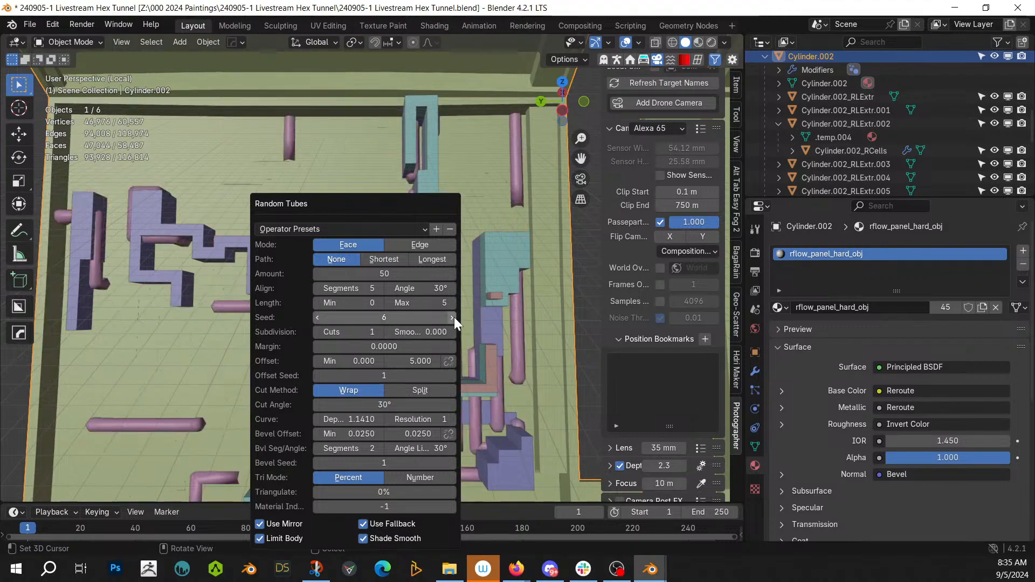
Step: Increase the tube amount and, after trying the Longest path, set the path option back to None
left_click(435, 260)
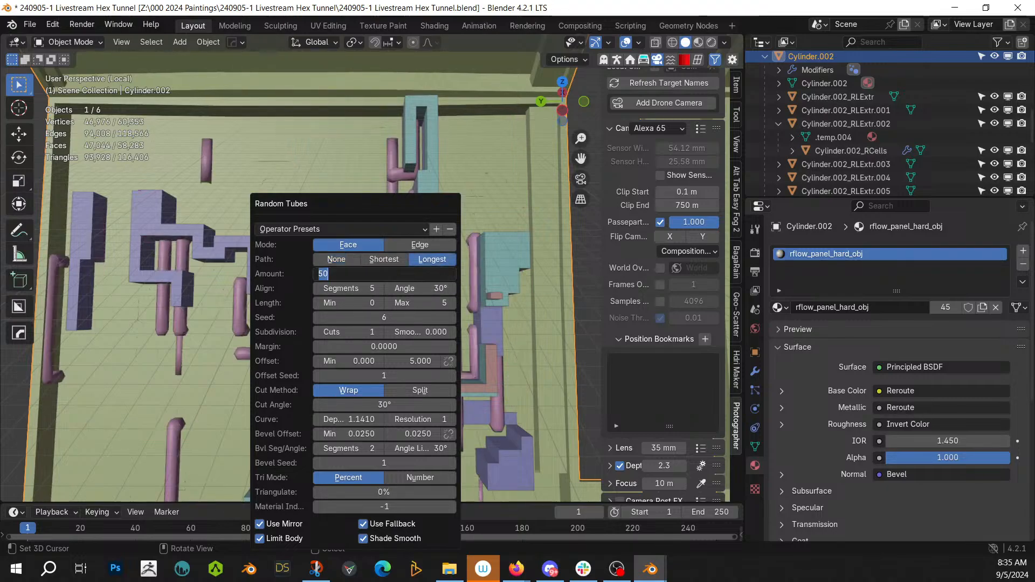
key("Return")
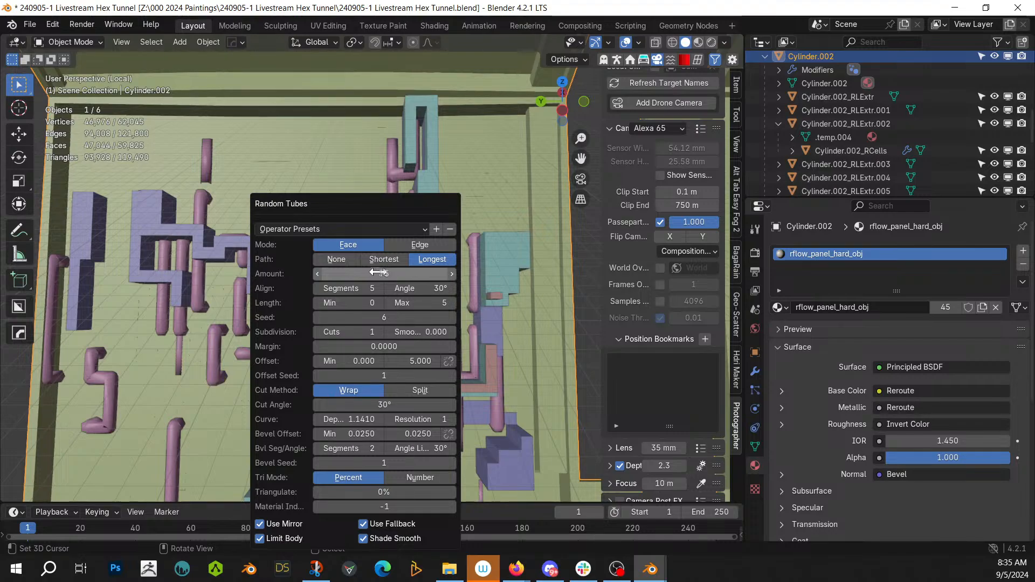
middle_click_drag(339, 295, 297, 300)
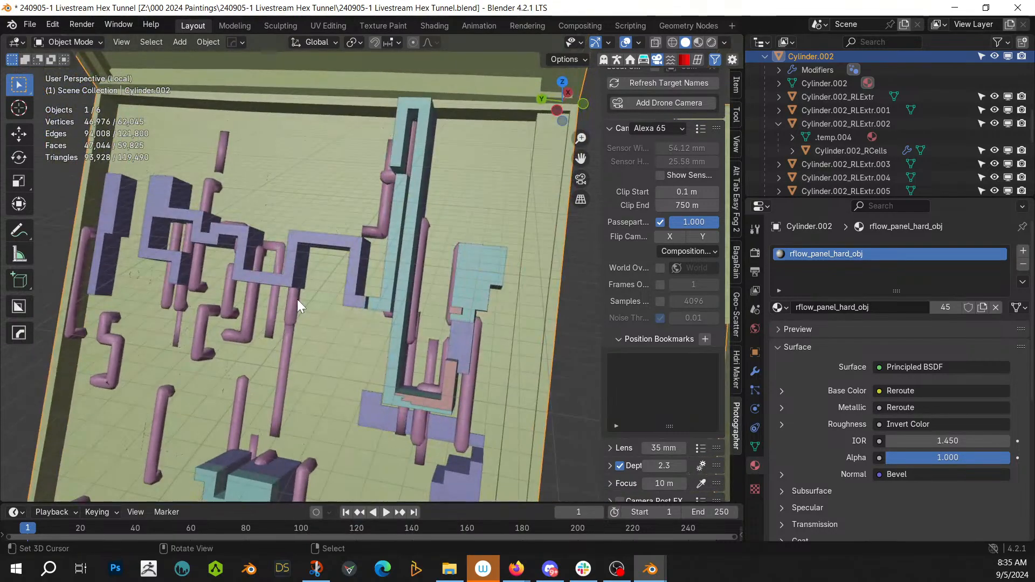
key("F9")
left_click(382, 260)
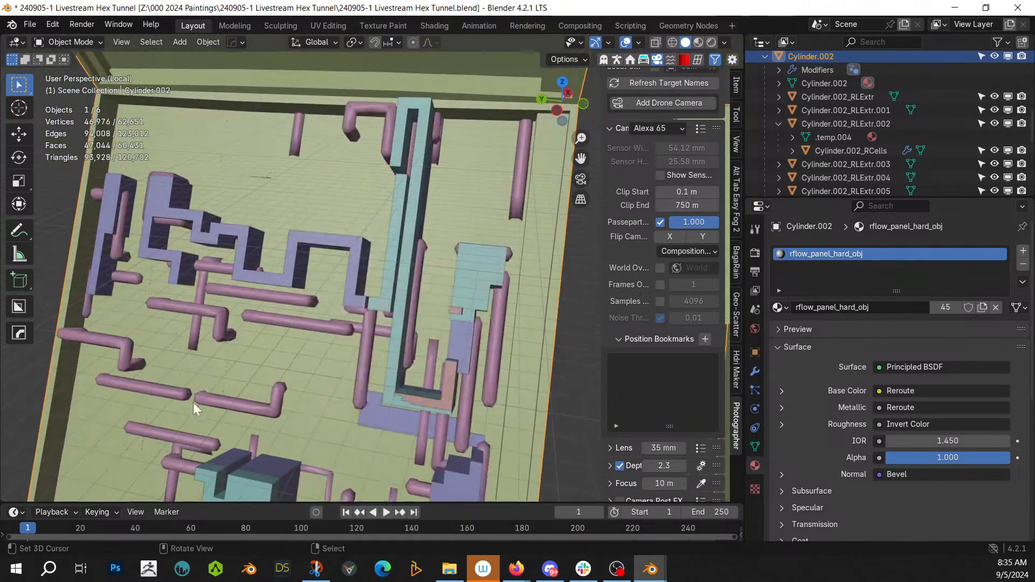
Step: Leave local view to show the detailed panel within the full tunnel and save the file
middle_click_drag(419, 390, 345, 380)
key("KP_0")
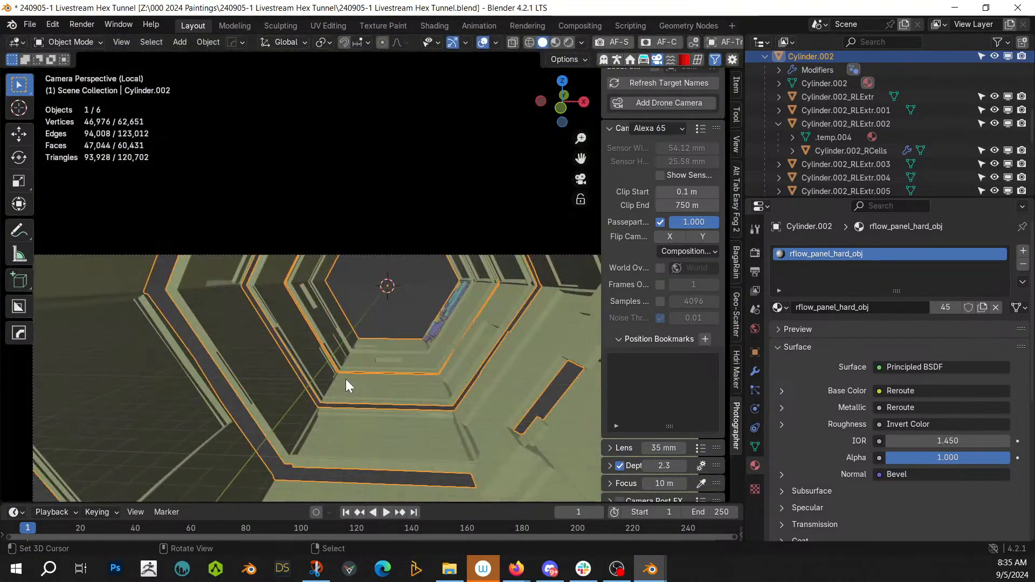
key("KP_Divide")
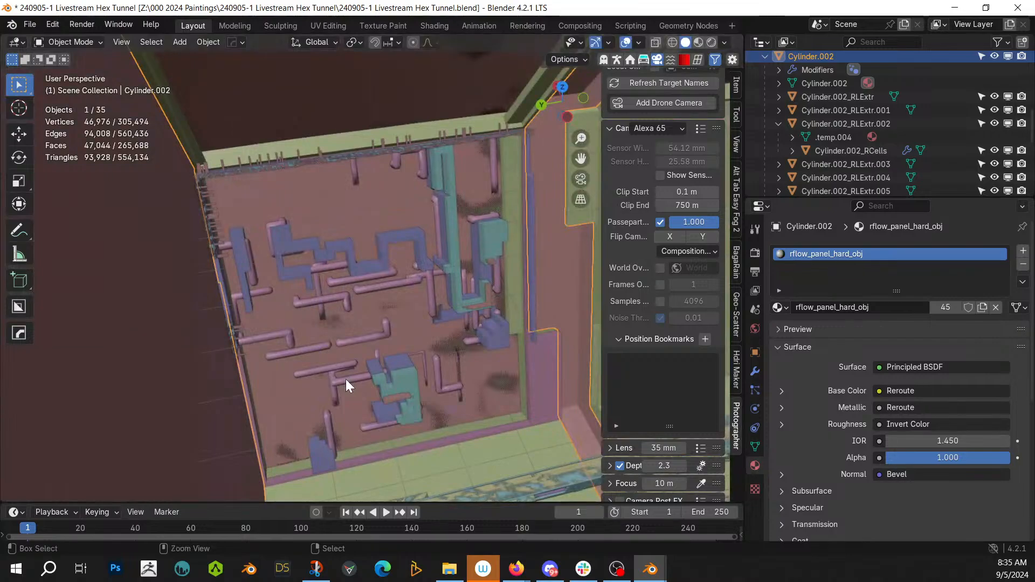
key("ctrl+s")
Step: Enter Edit Mode on the tunnel mesh and select a face in the middle of the neighbouring blank wall panel
middle_click_drag(371, 375, 130, 389, "shift")
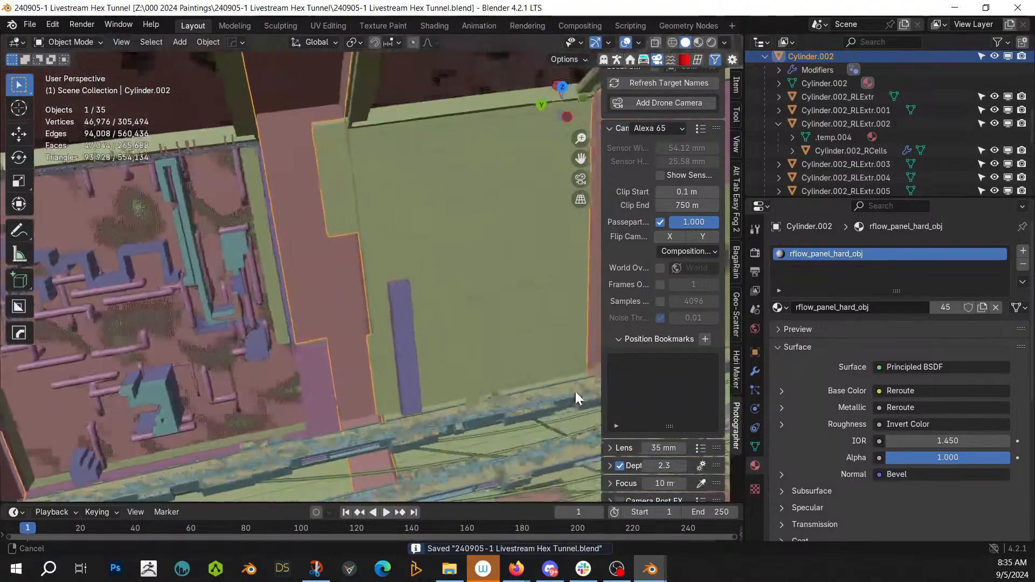
middle_click_drag(332, 329, 416, 300)
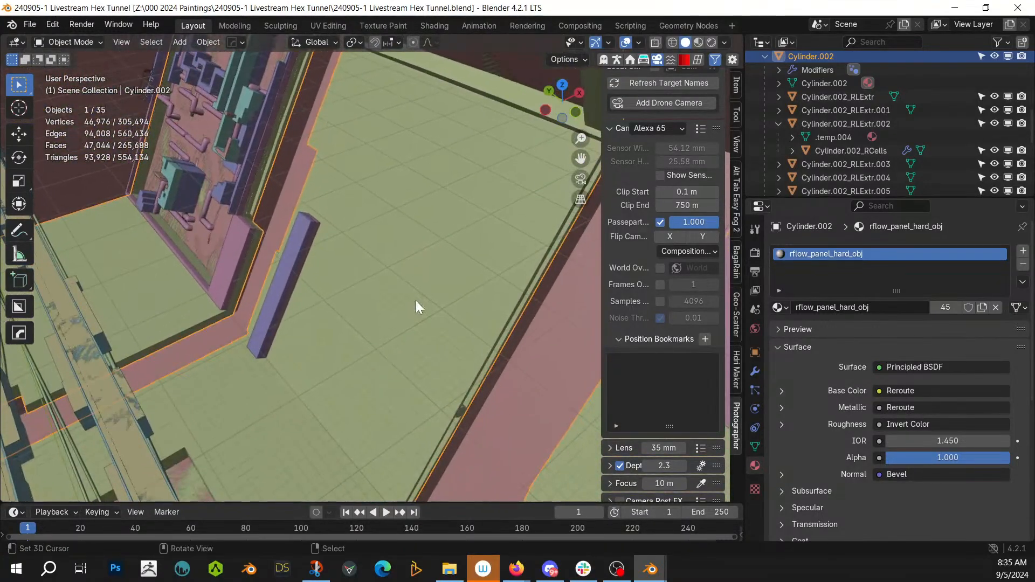
left_click(416, 294)
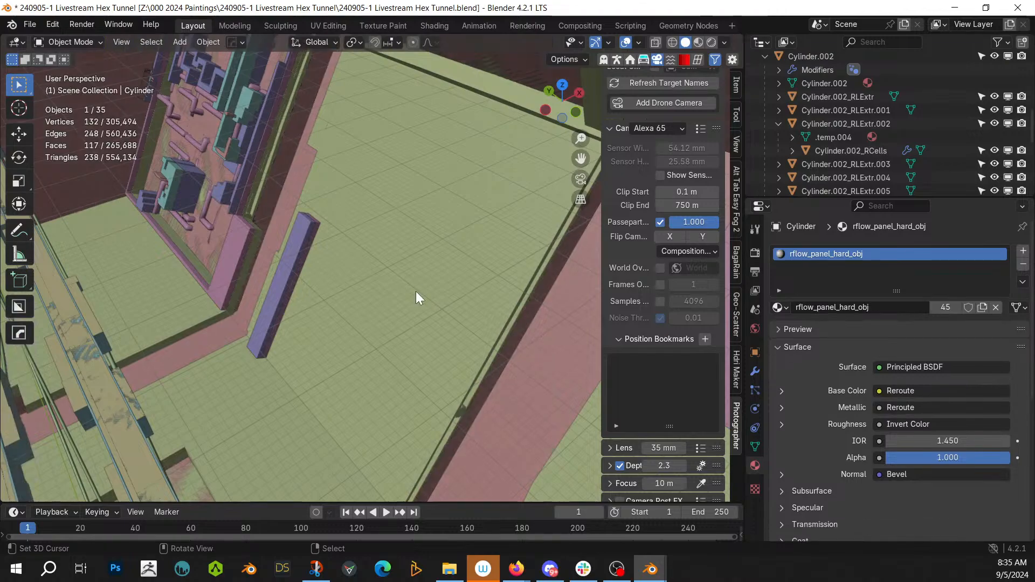
left_click(416, 294)
key("Tab")
left_click(415, 291)
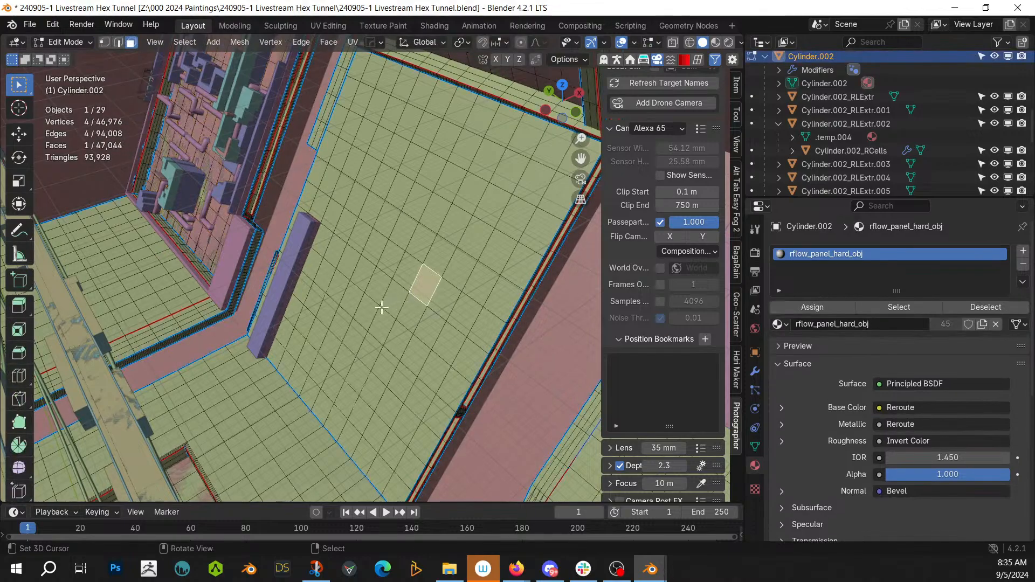
Step: Extend the selection to two 2×2 blocks of faces, side by side in the middle of the blank wall panel
left_click(389, 297, "shift")
right_click(401, 273, "shift")
right_click(407, 312, "shift")
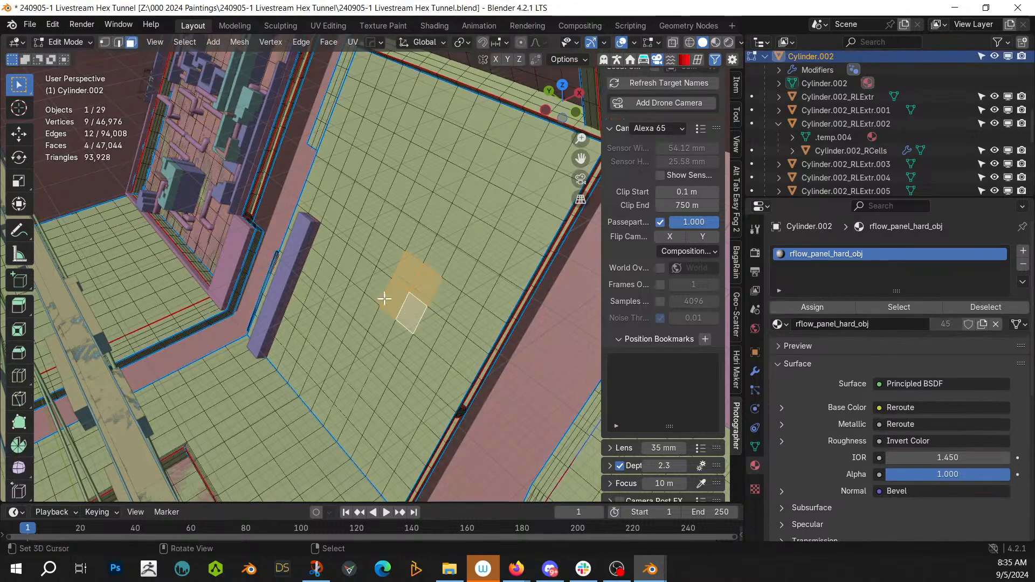
key("KP_Decimal")
scroll(421, 307, "down", 8)
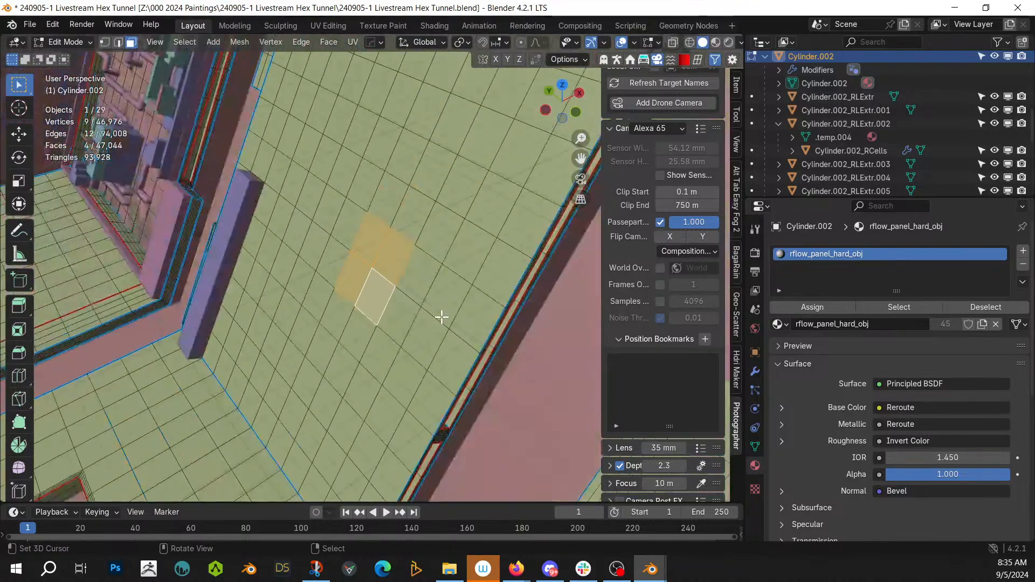
middle_click_drag(442, 317, 534, 328)
left_click(245, 276, "shift")
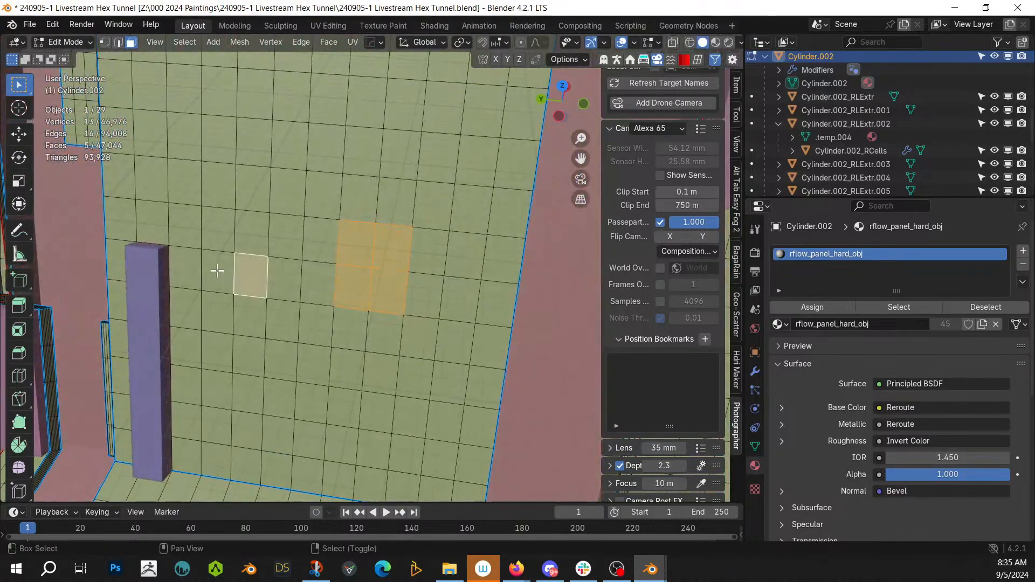
left_click(218, 274, "shift")
left_click(218, 229, "shift")
left_click(246, 229, "shift")
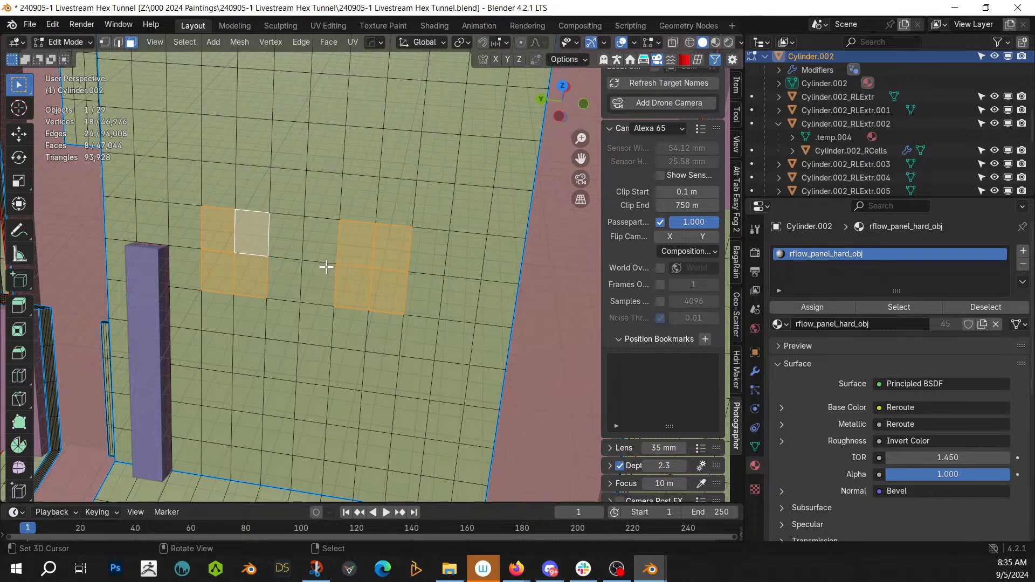
Step: Add two more 2×2 blocks of faces to the selection, directly below the first pair on the wall panel
middle_click_drag(305, 283, 289, 325)
left_click(261, 327, "shift")
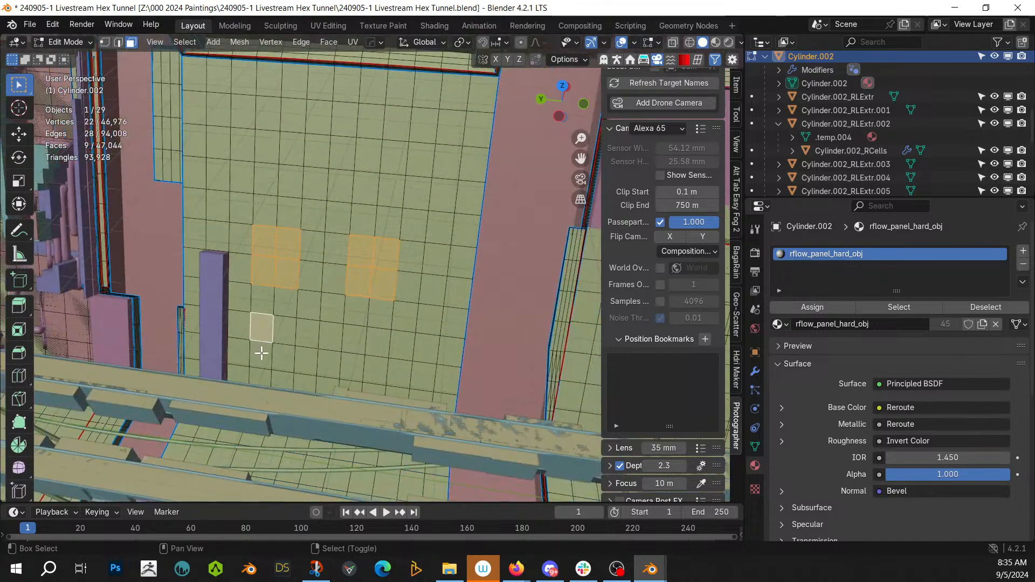
left_click(261, 355, "shift")
left_click(276, 354, "shift")
left_click(284, 330, "shift")
left_click(355, 337, "shift")
left_click(362, 367, "shift")
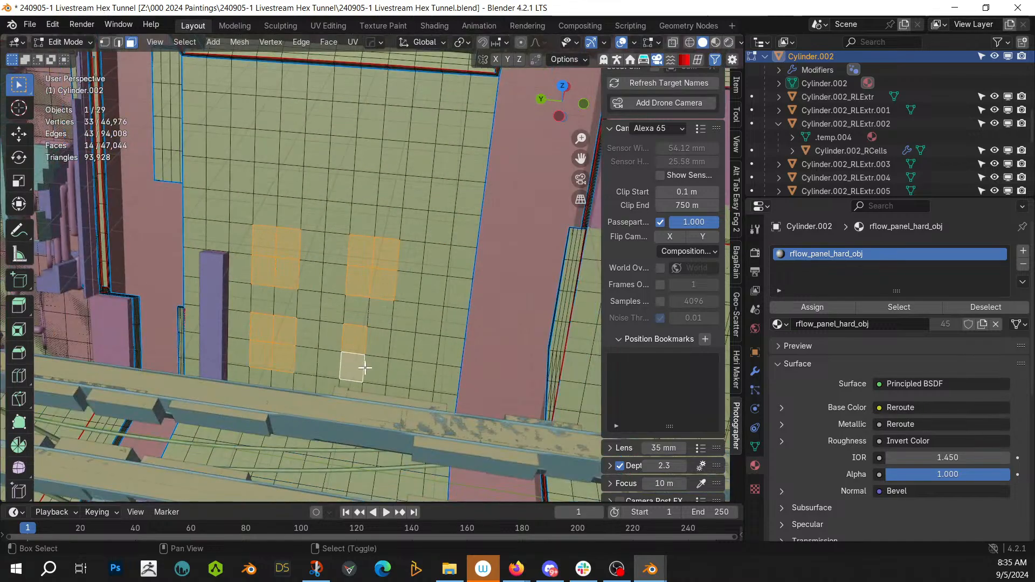
left_click(377, 371, "shift")
left_click(378, 341, "shift")
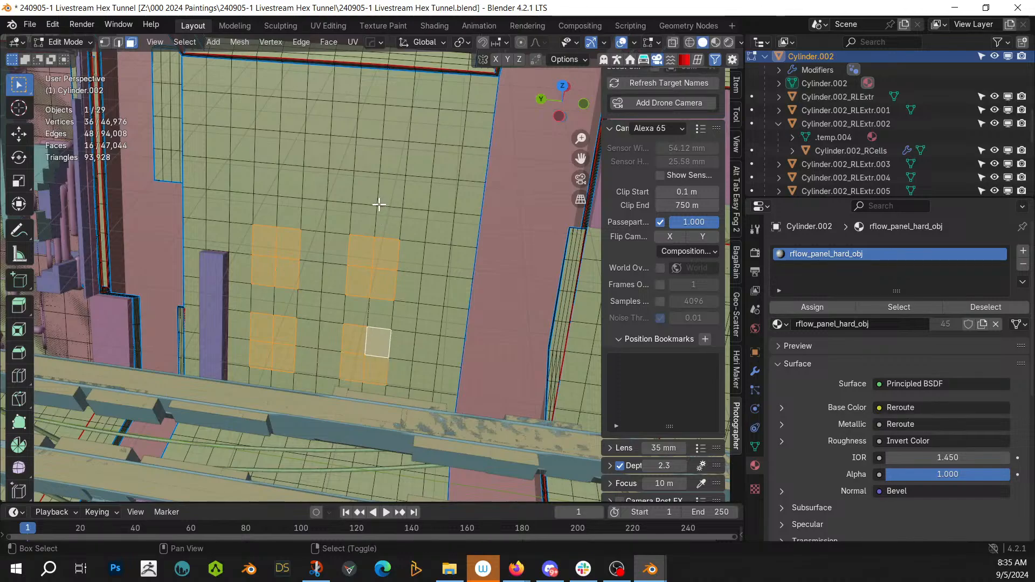
Step: Add two 2×2 blocks of faces above the middle pair to the selection, completing a grid of six blocks
left_click(266, 179, "shift")
left_click(267, 146, "shift")
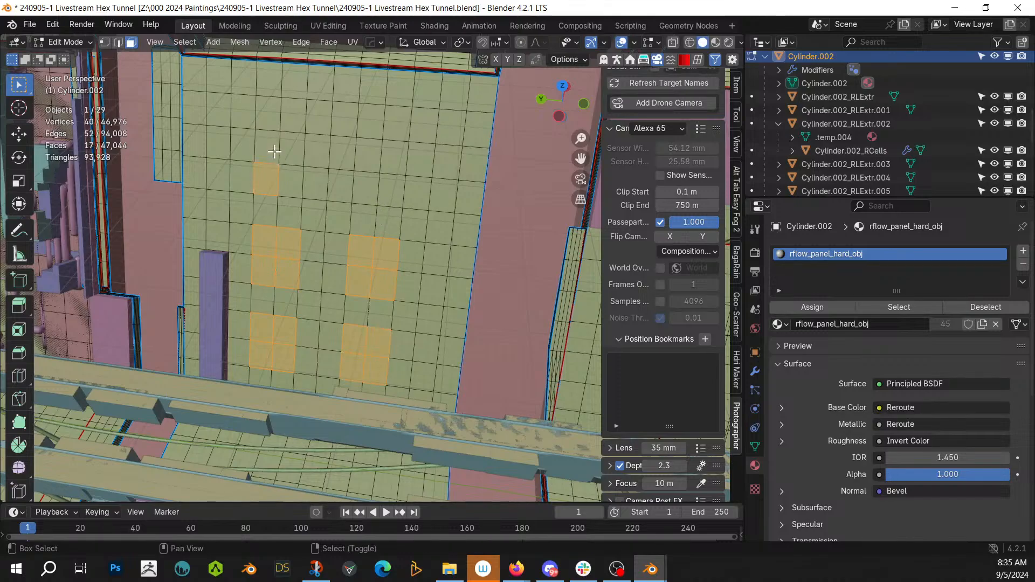
left_click(293, 146, "shift")
left_click(291, 181, "shift")
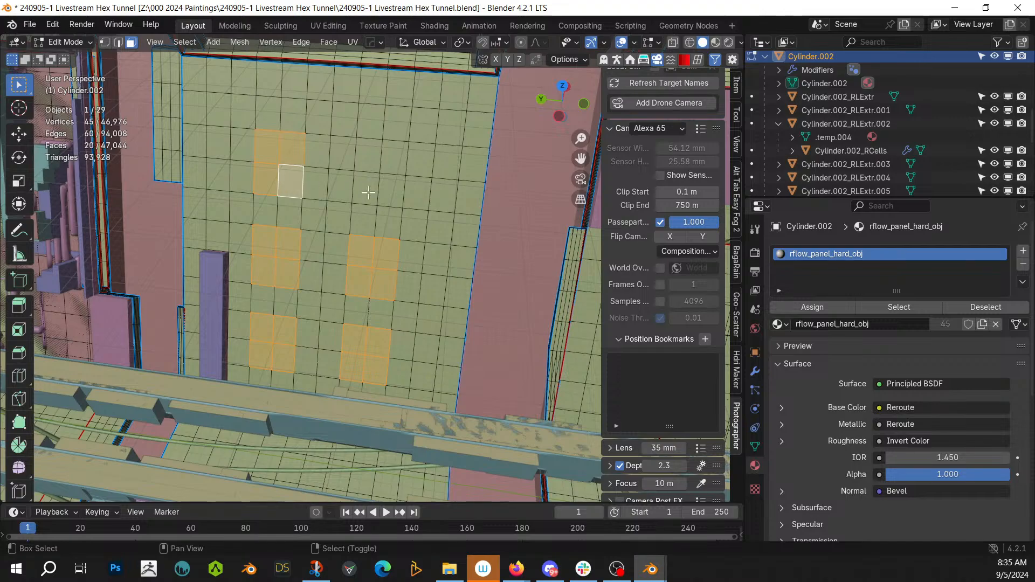
left_click(367, 189, "shift")
left_click(371, 155, "shift")
left_click(389, 160, "shift")
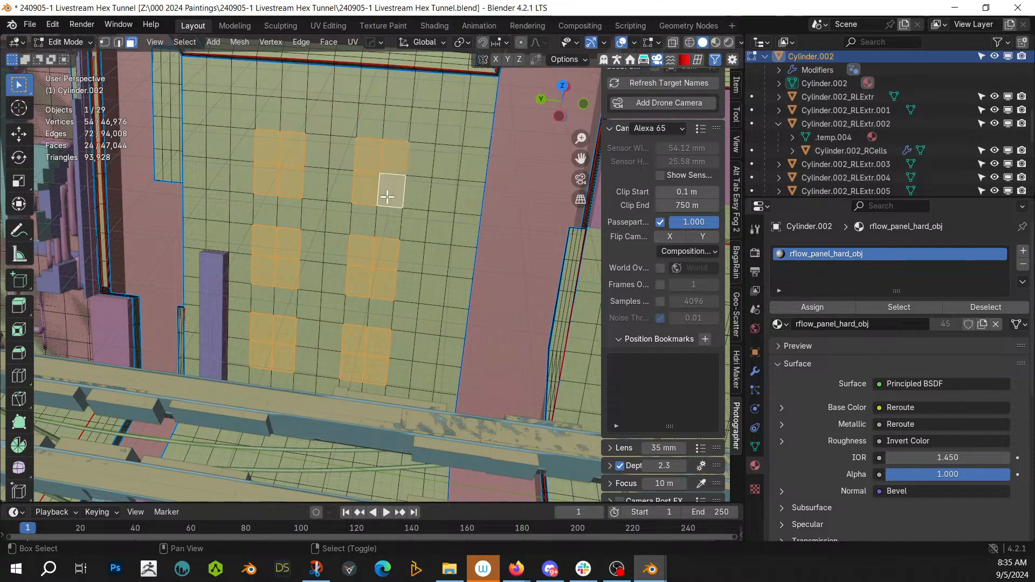
left_click(386, 201, "shift")
Step: Extrude the six selected face blocks about 15.8 m along their normals
middle_click_drag(396, 188, 430, 214)
key("e")
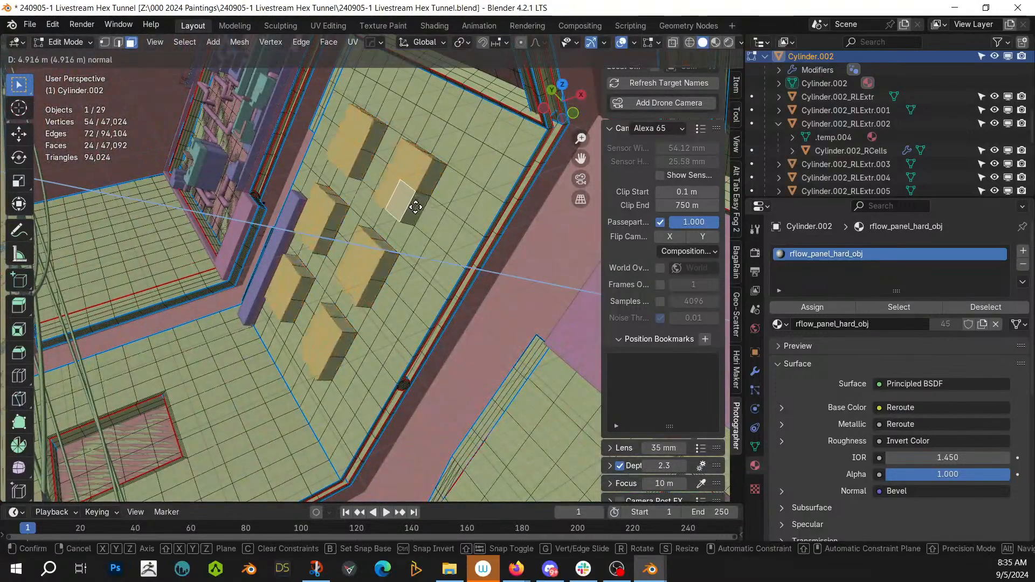
left_click(383, 199)
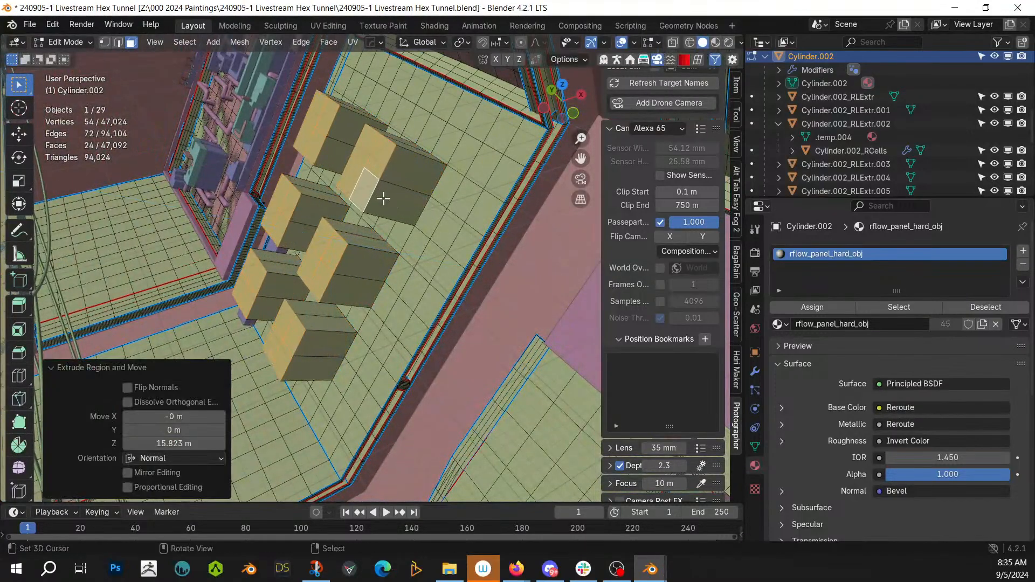
Step: Set the transform orientation to Normal and scale each block's end faces to about 0.63, excluding the normal Z axis
left_click(443, 42)
left_click(420, 112)
left_click(500, 42)
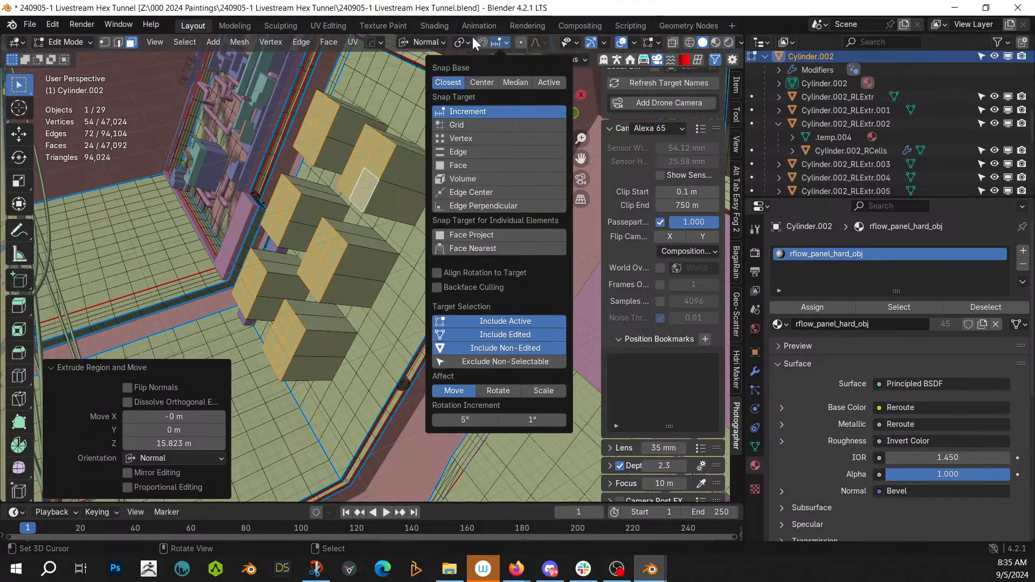
left_click(465, 42)
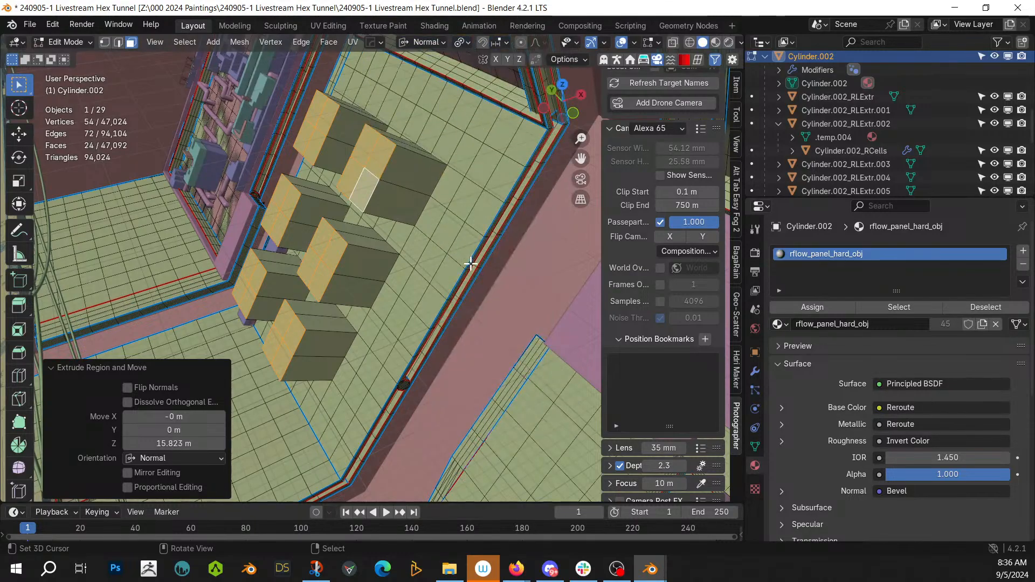
key("s")
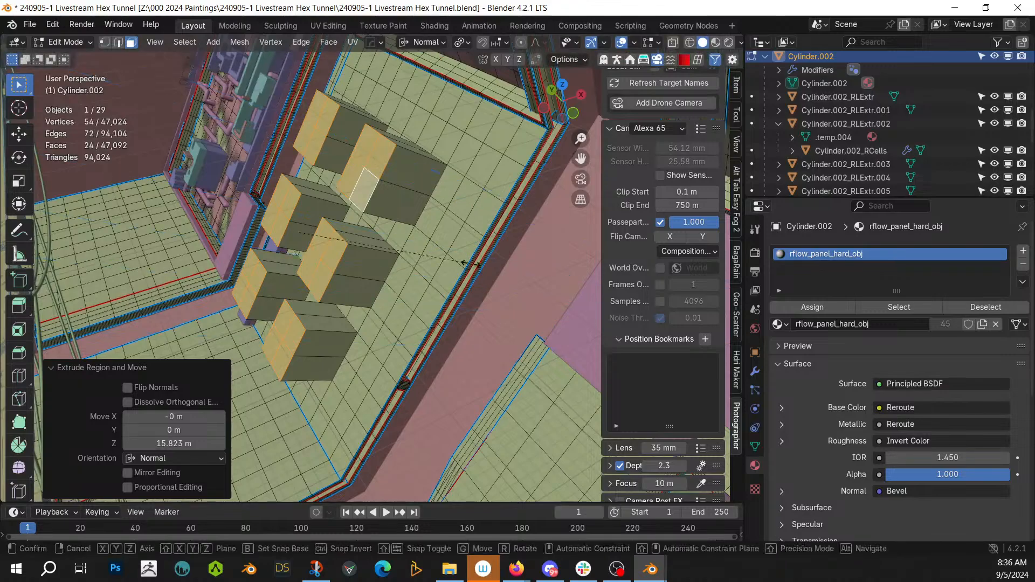
key("shift+z")
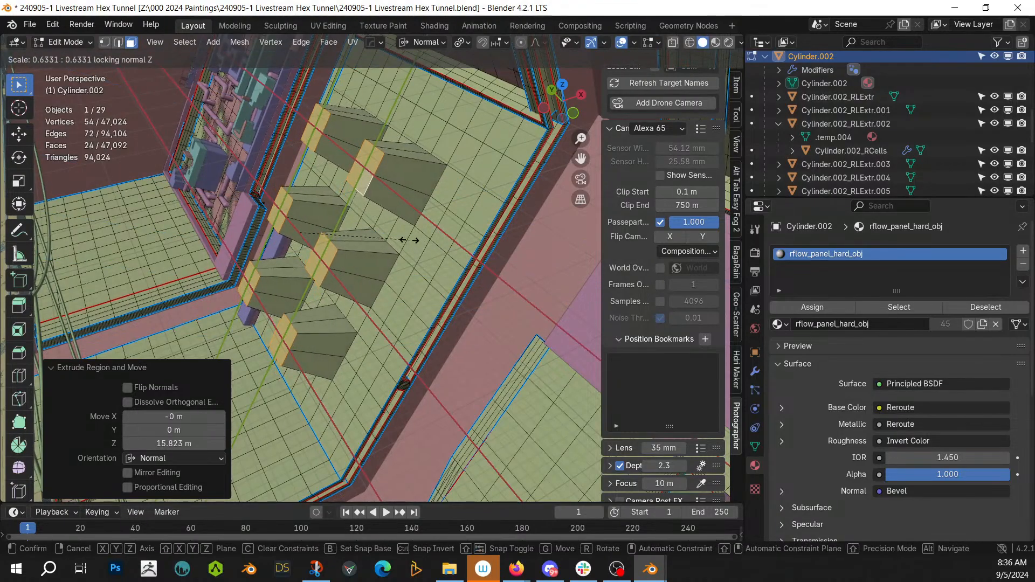
left_click(409, 240)
Step: Grow the selection over the sides of the six extruded blocks and subdivide them with one cut
middle_click_drag(456, 250, 322, 246)
key("ctrl+KP_Add")
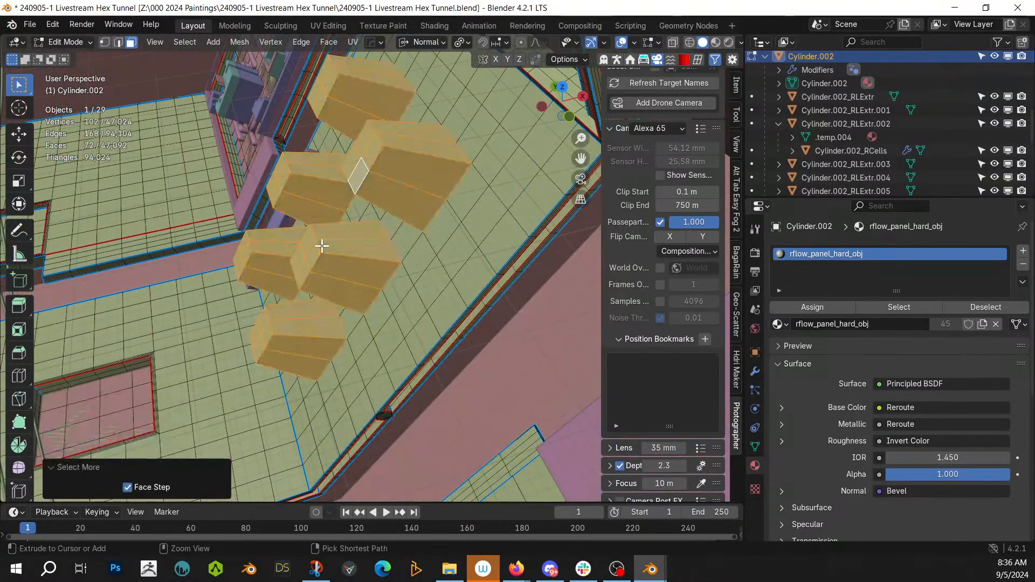
right_click(321, 244)
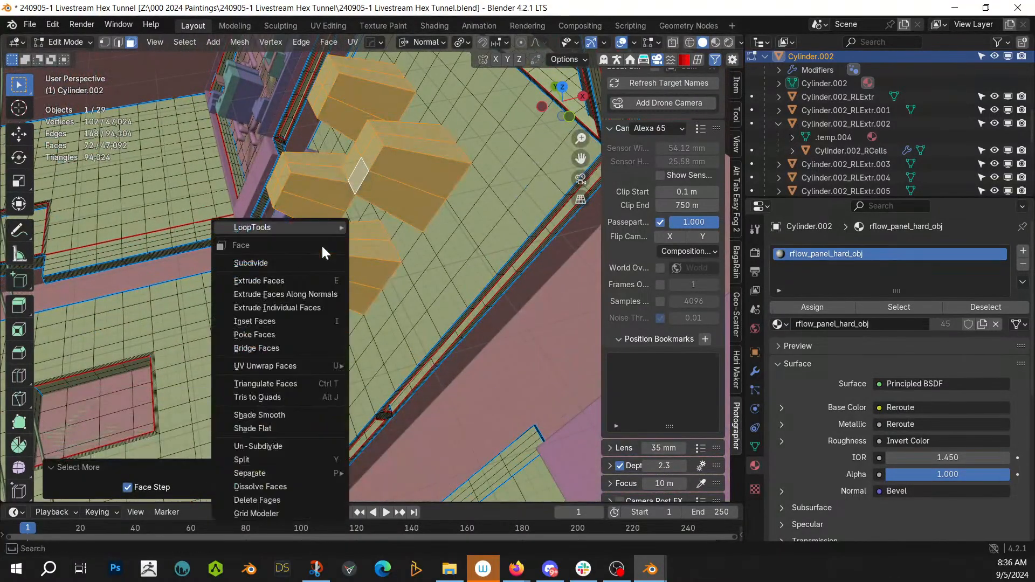
left_click(277, 266)
middle_click_drag(278, 270, 297, 253)
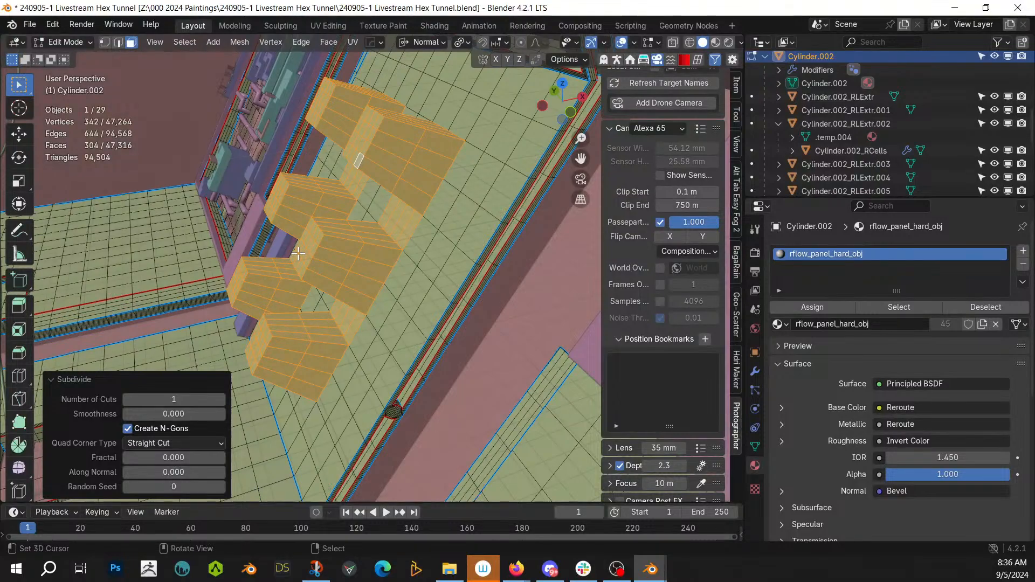
Step: Return to Object Mode and run Random Loop Extrude on the six blocks with loops 1, 2 and 3 enabled
key("Tab")
key("shift+alt+q")
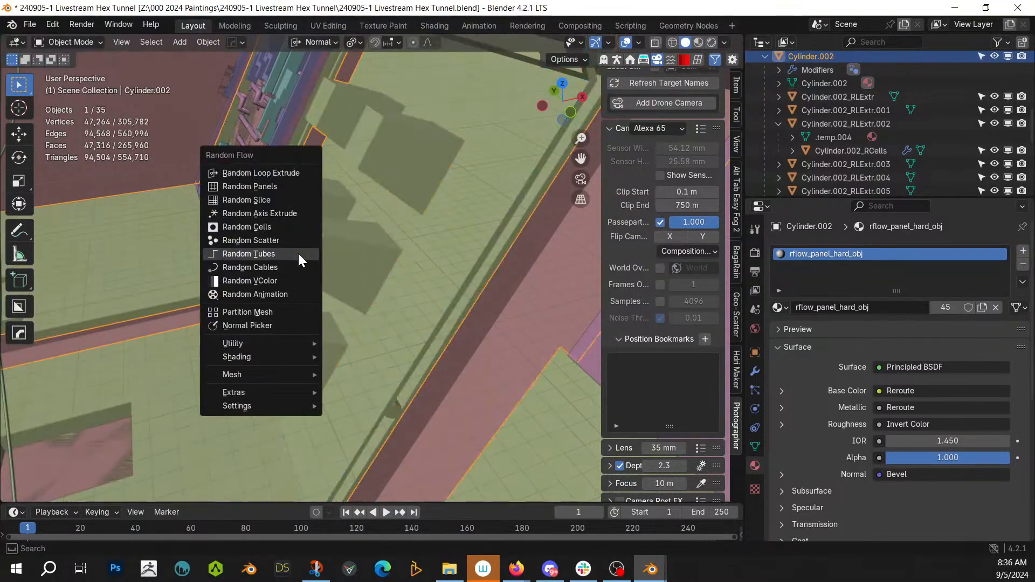
left_click(280, 172)
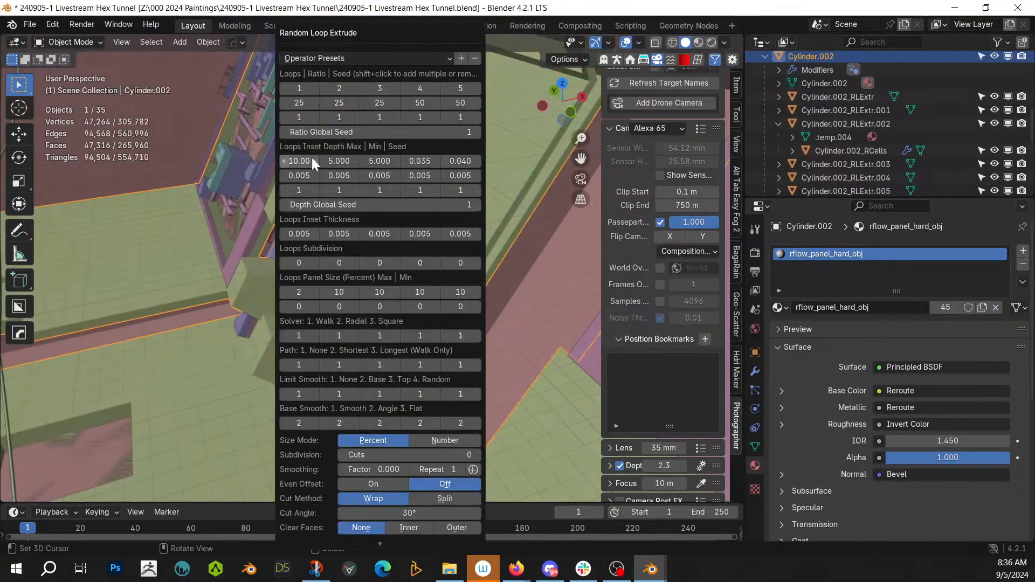
left_click(303, 88)
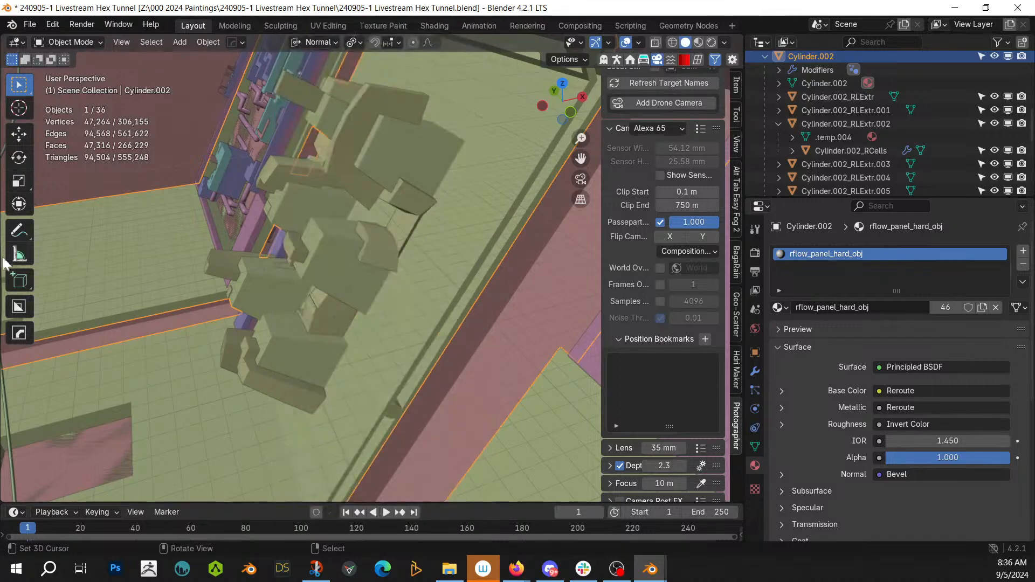
middle_click_drag(266, 263, 315, 254)
key("F9")
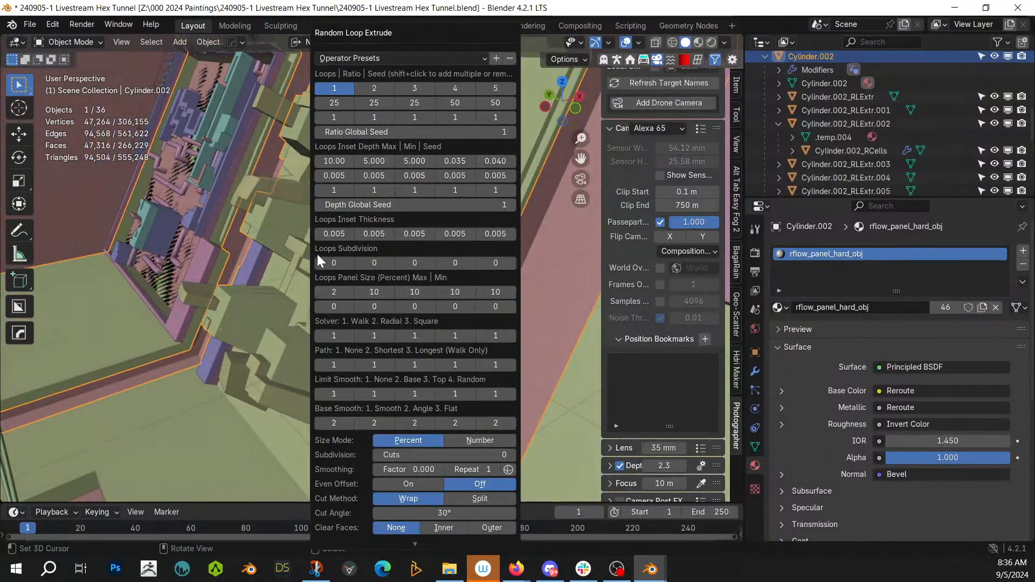
left_click(372, 88, "shift")
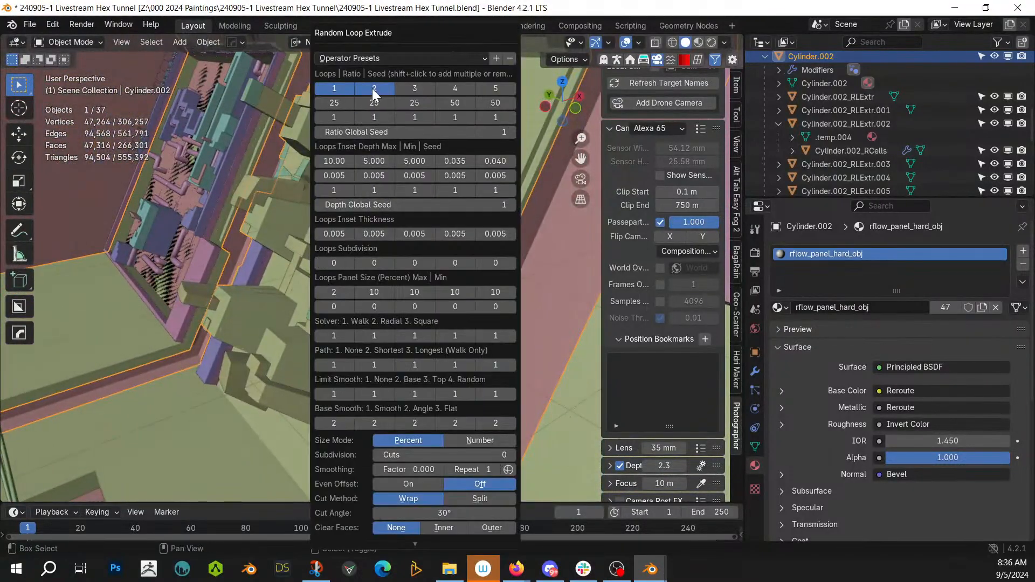
left_click(406, 88, "shift")
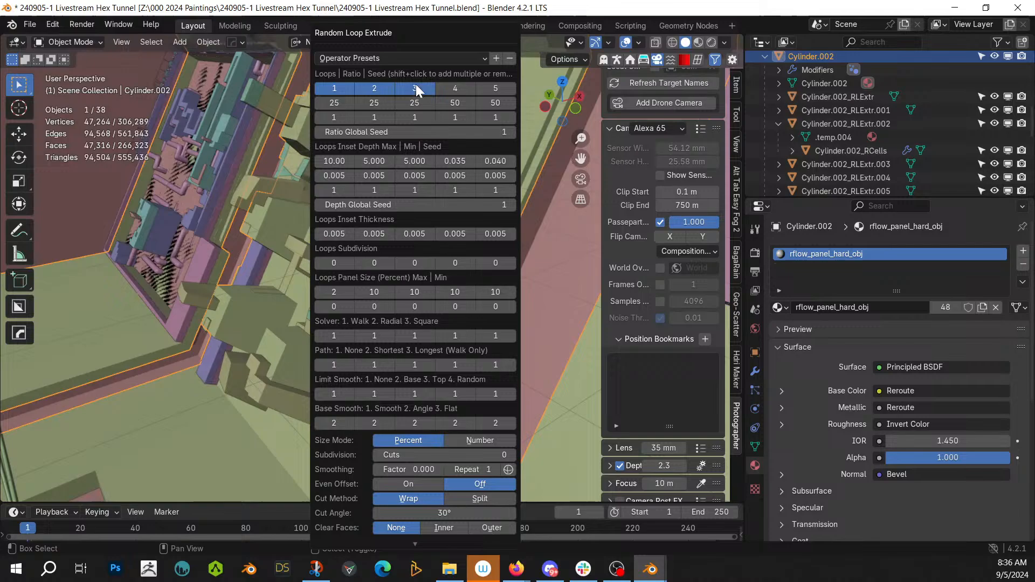
Step: Set the loops subdivision to 1 for loop 1, 2 for loop 2 and 1 for loop 3
left_click(350, 264)
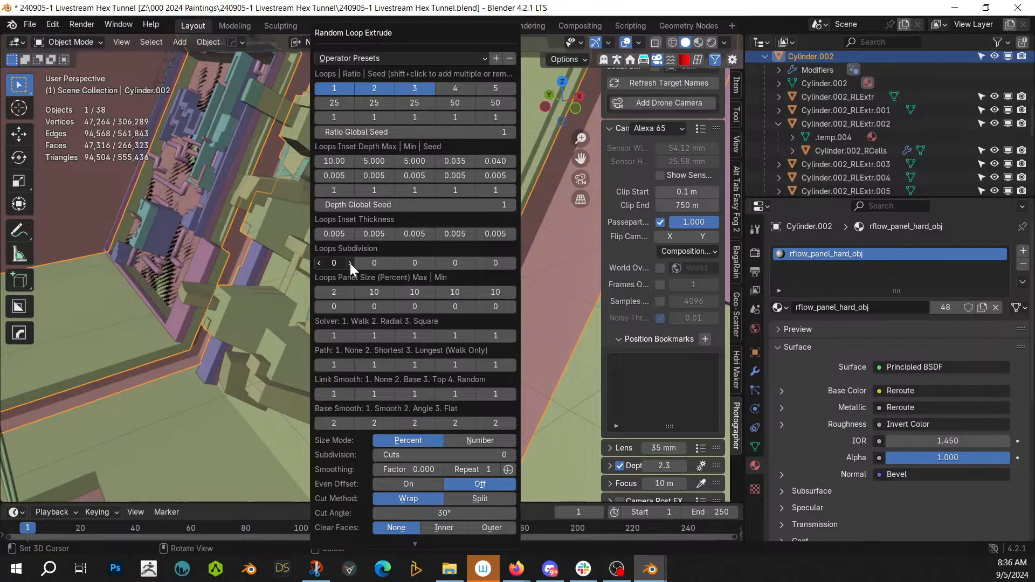
left_click(391, 261)
left_click(391, 261)
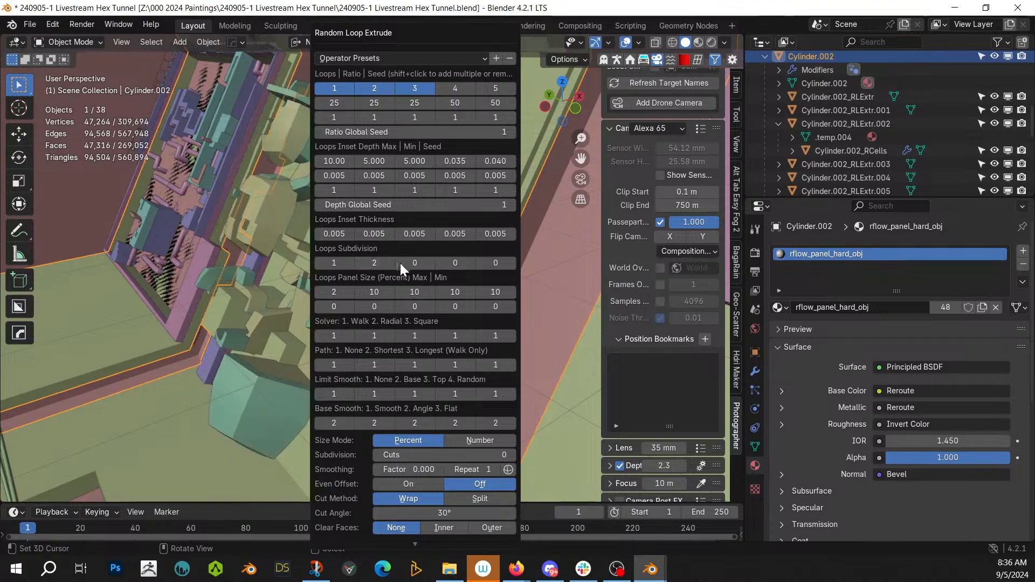
left_click(429, 261)
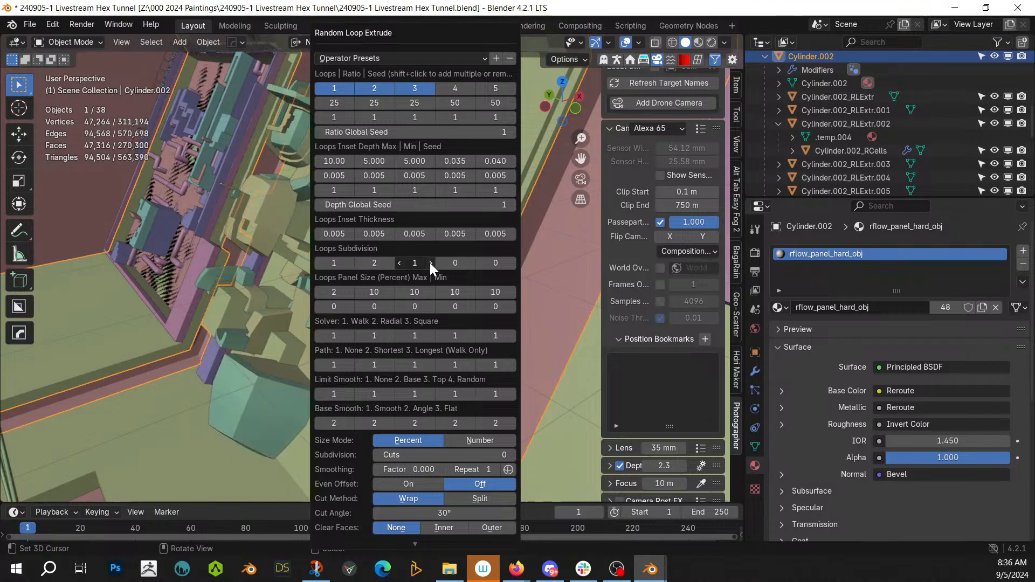
middle_click_drag(193, 345, 319, 345)
key("Tab")
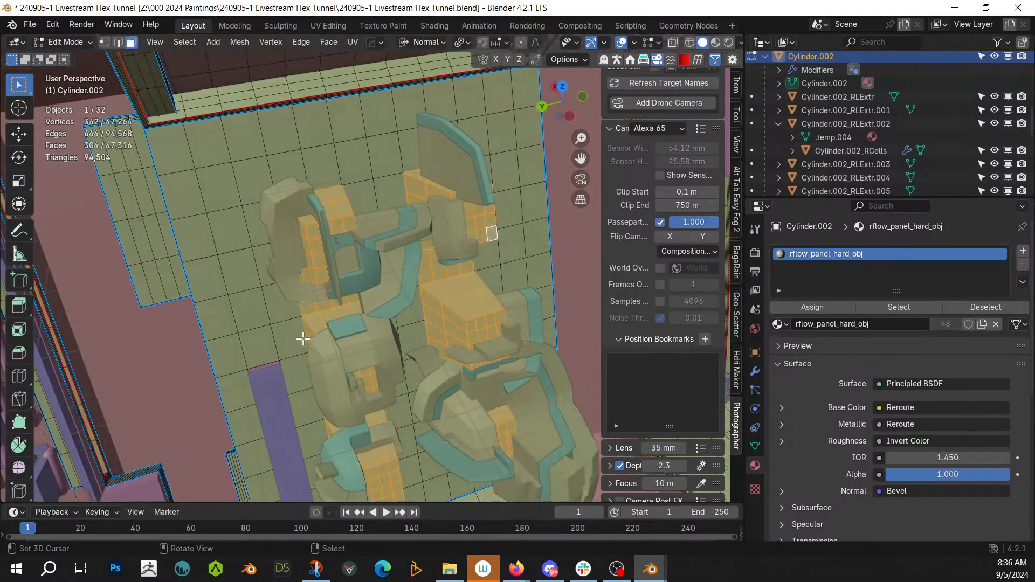
left_click(225, 178)
middle_click_drag(226, 178, 299, 125)
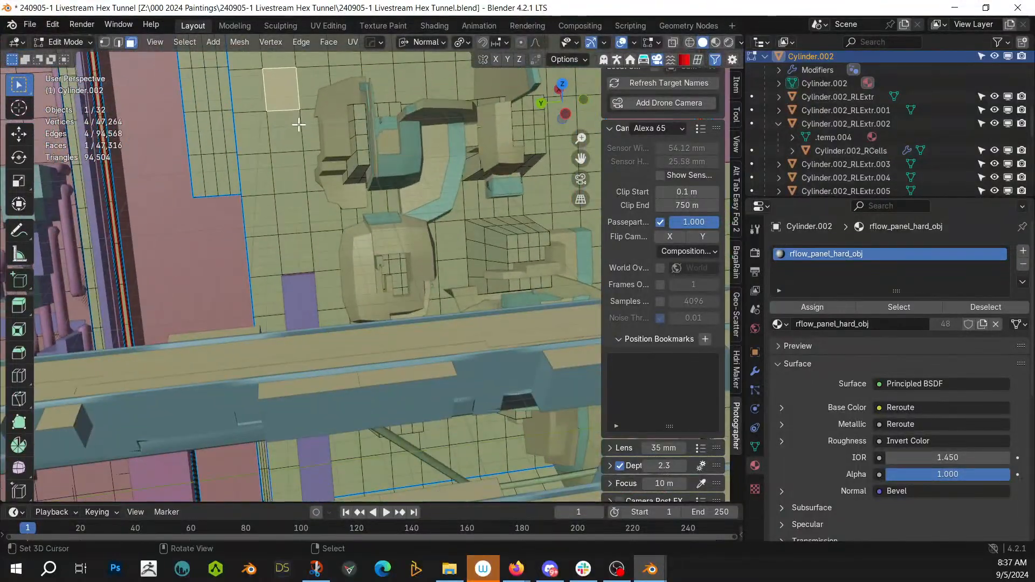
Step: Check the detailed tunnel through the scene camera in Object Mode
key("KP_0")
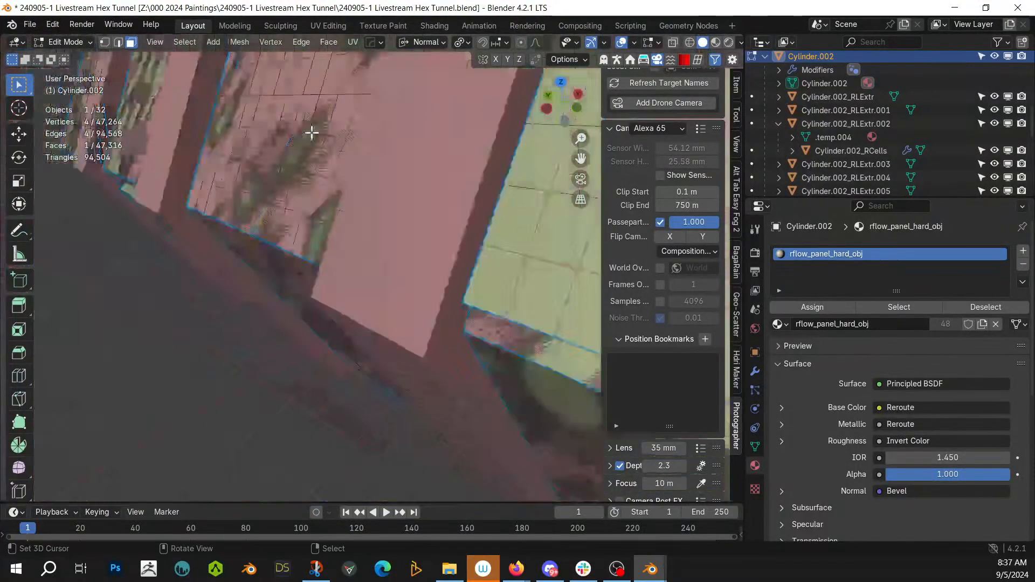
key("Tab")
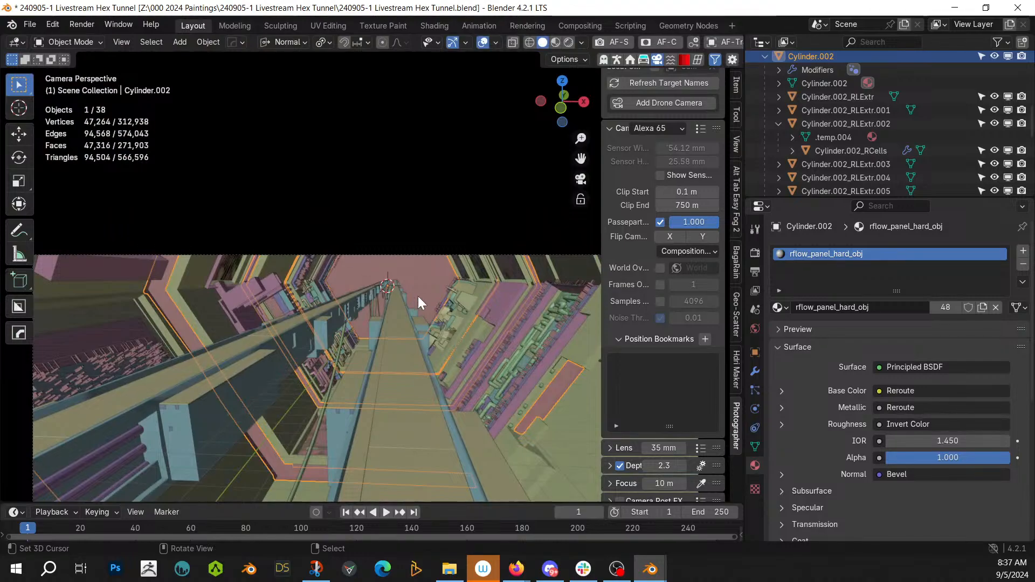
middle_click_drag(418, 296, 562, 343)
Step: Enter Edit Mode in edge select and select the edge loop along the crease below the newly detailed wall panel
key("Tab")
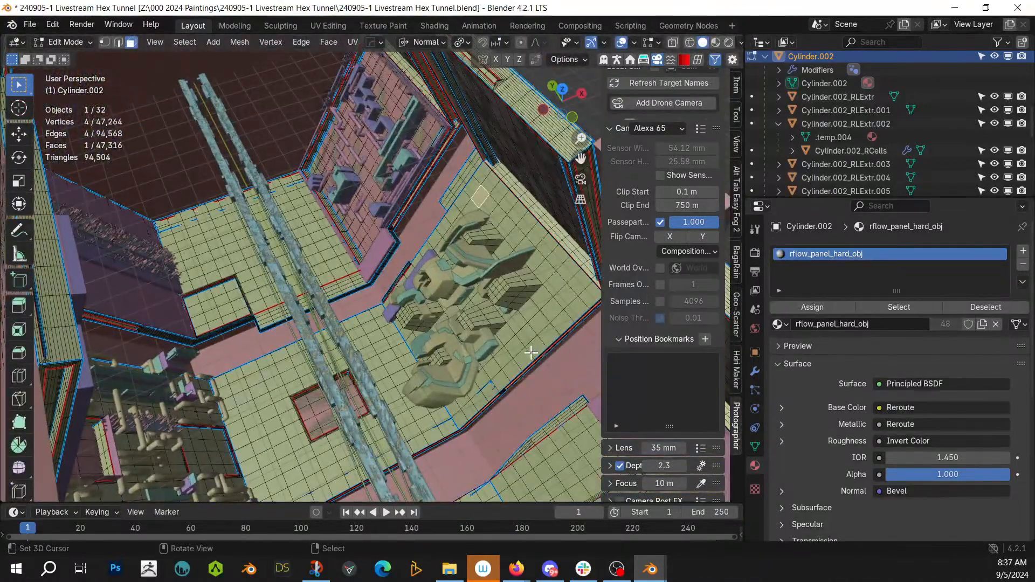
key("2")
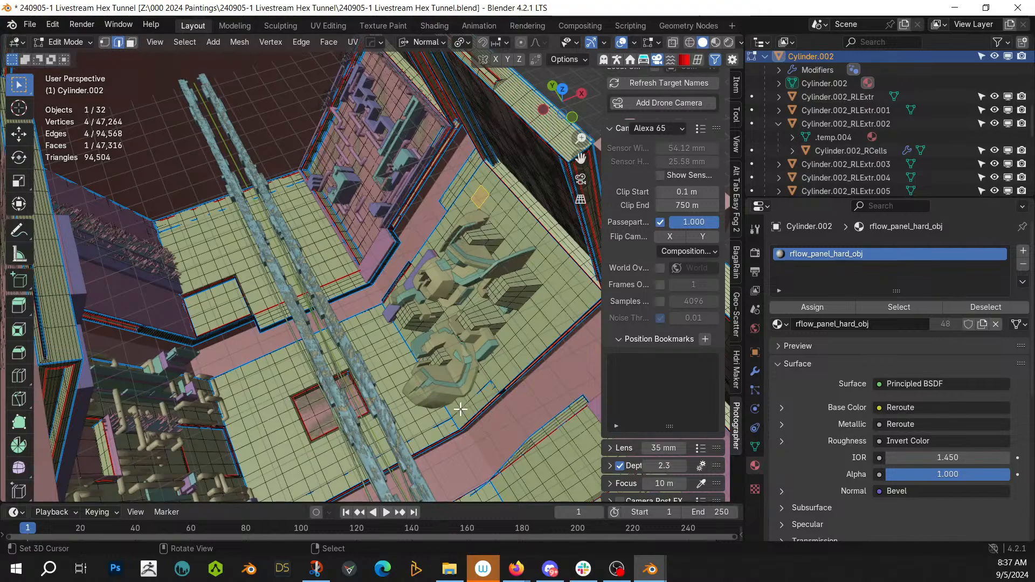
left_click(457, 411, "alt")
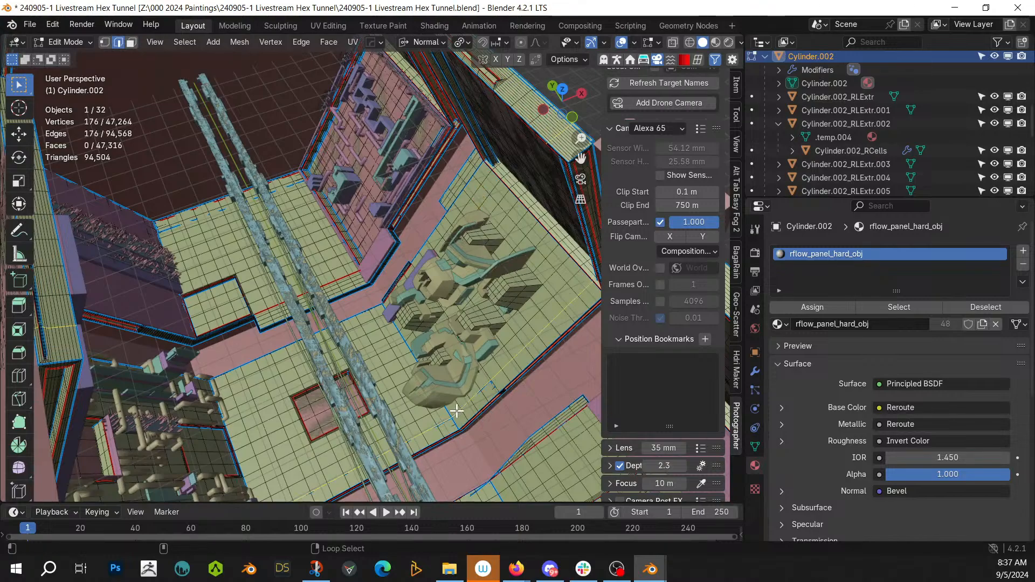
Step: Extract the selected edge loop as a pipe curve with the HOps Curve/Extract tool, at a width of about 2.76 with full fill
key("q")
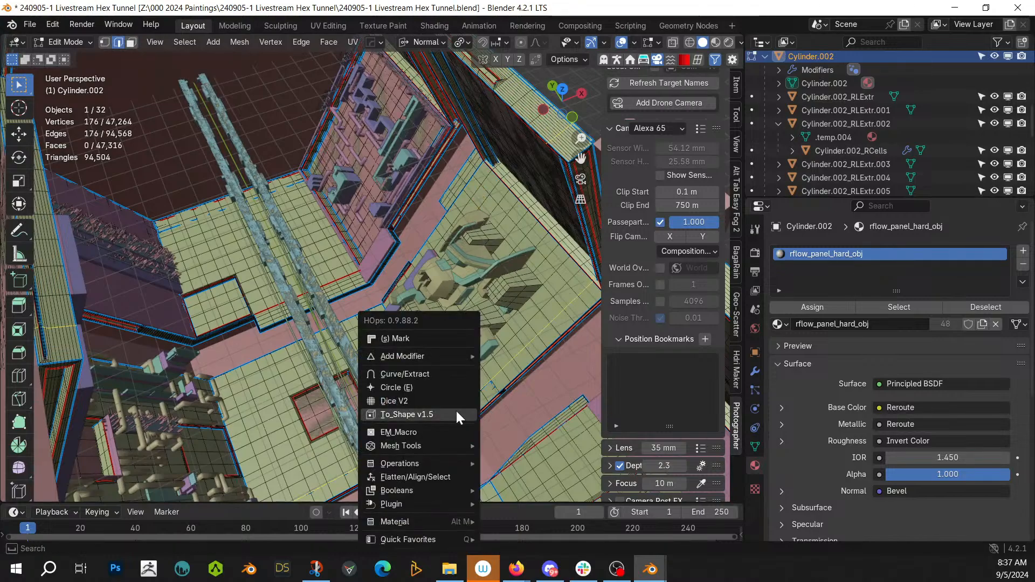
left_click(430, 373)
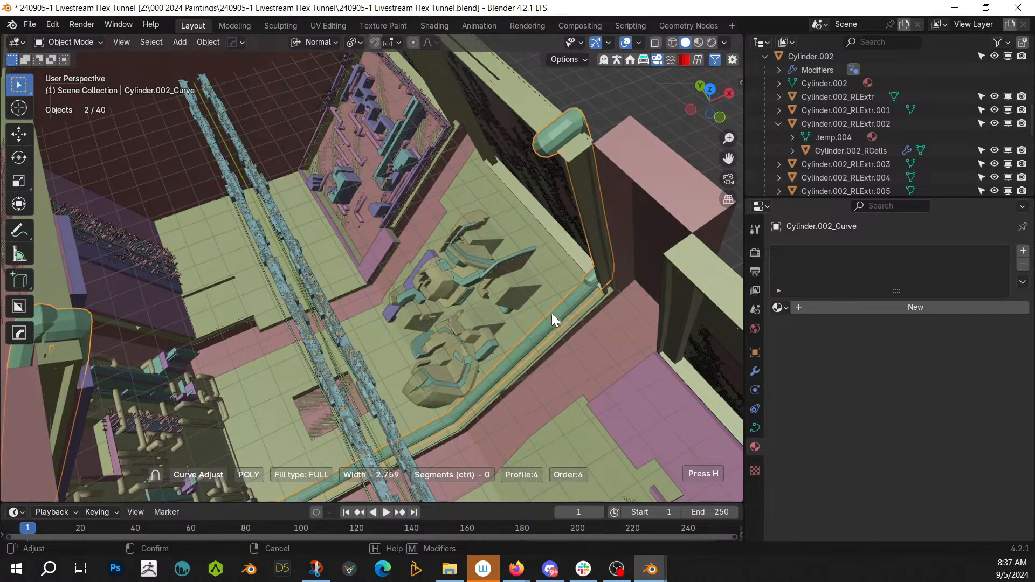
left_click(520, 312)
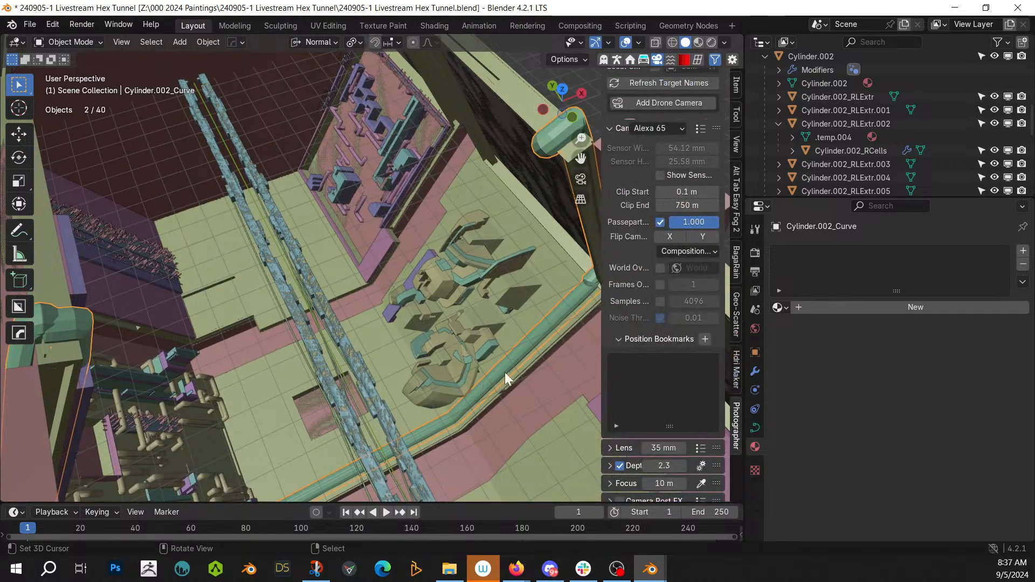
Step: Inspect the new pipe around the tunnel and save the file
middle_click_drag(504, 372, 210, 167)
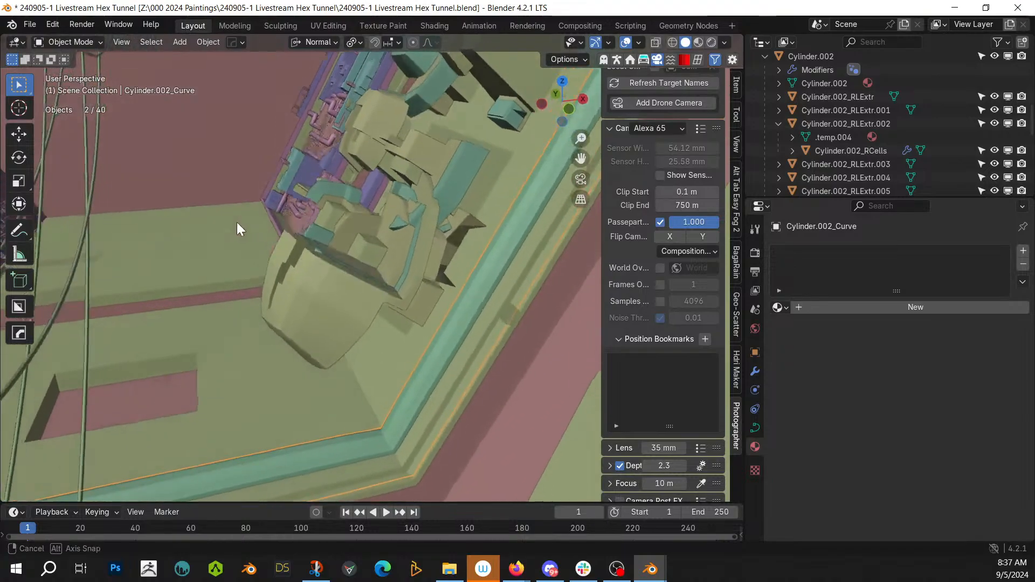
scroll(236, 223, "down", 4)
scroll(234, 223, "down", 4)
middle_click_drag(233, 223, 283, 169)
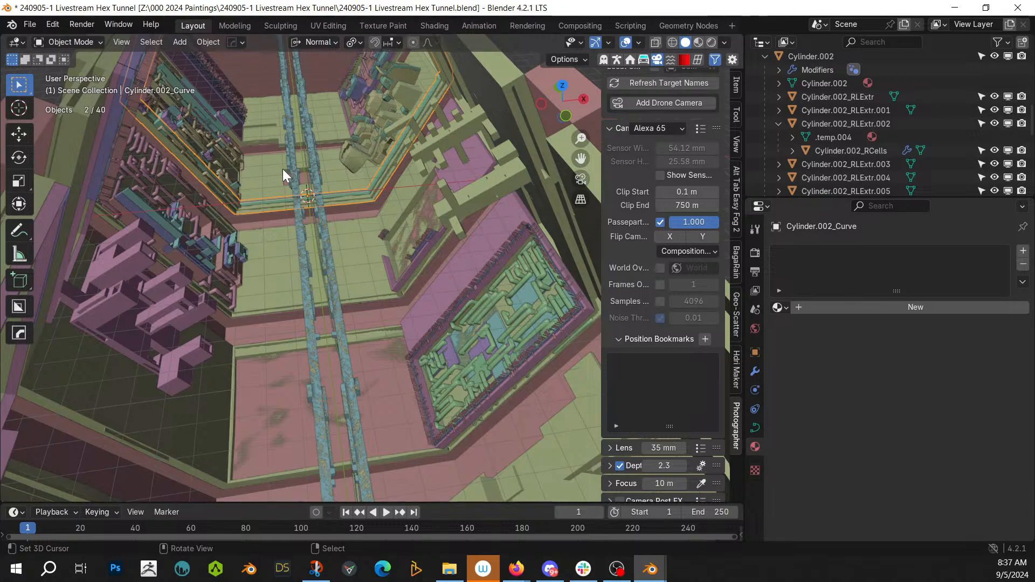
scroll(350, 236, "down", 6)
middle_click_drag(350, 236, 351, 265)
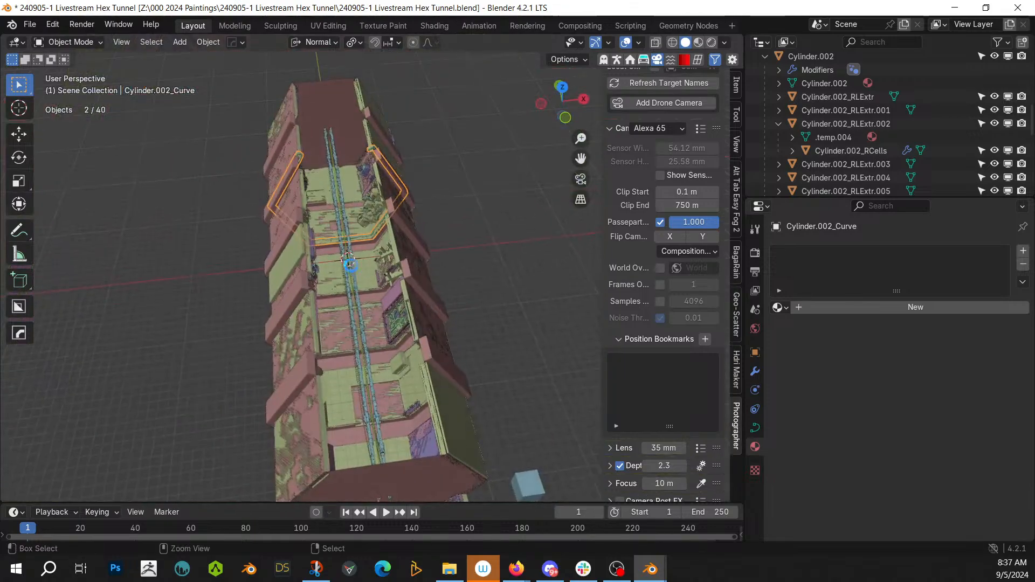
key("ctrl+s")
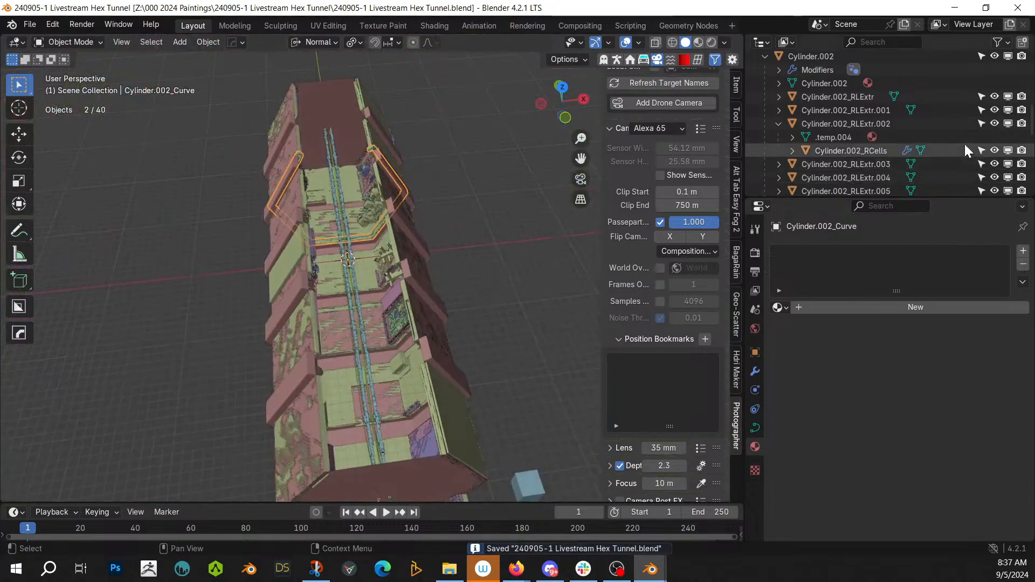
Step: Collapse the Cylinder.002 hierarchy, enable the Ceiling collection and select its Cylinder.001 plane
left_click(765, 57)
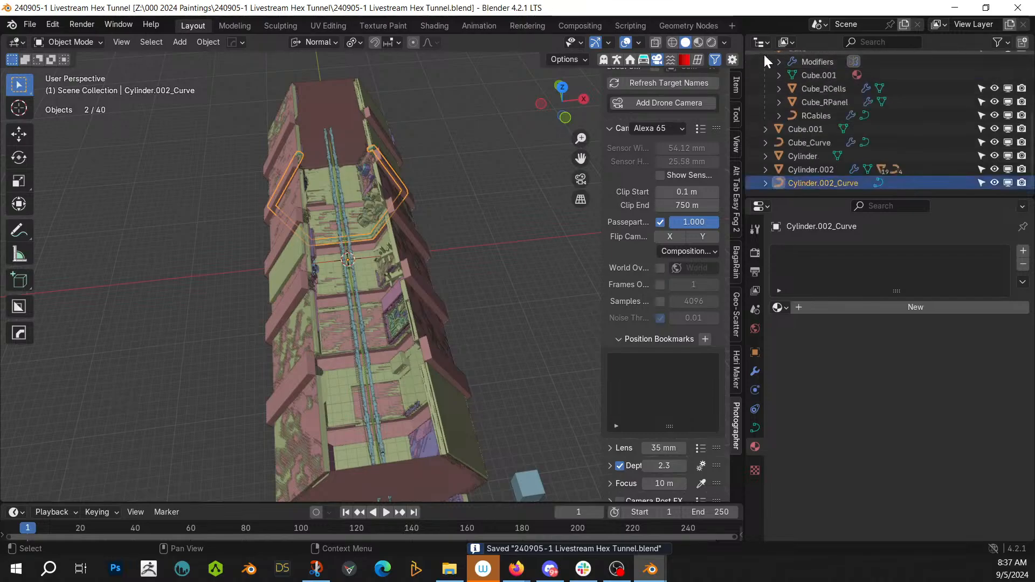
scroll(859, 134, "up", 4)
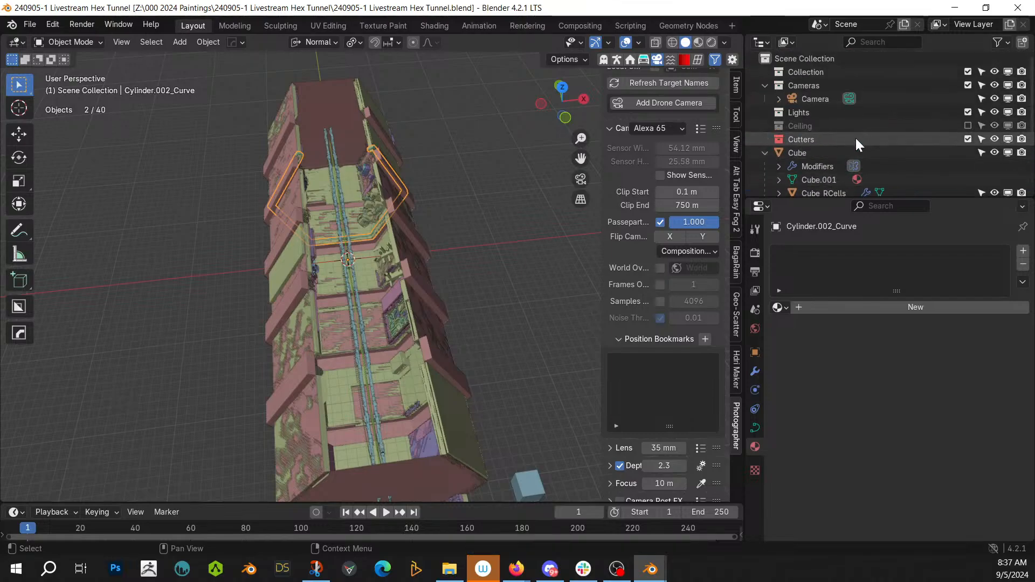
left_click(968, 126)
left_click(829, 140)
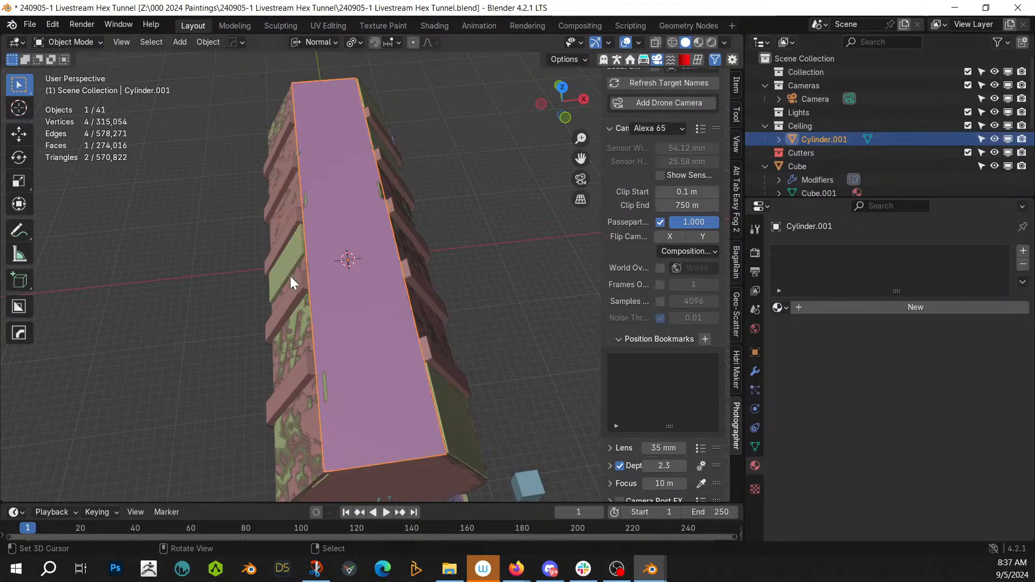
Step: Isolate the ceiling plane in local view
middle_click_drag(290, 276, 386, 289)
scroll(387, 289, "up", 3)
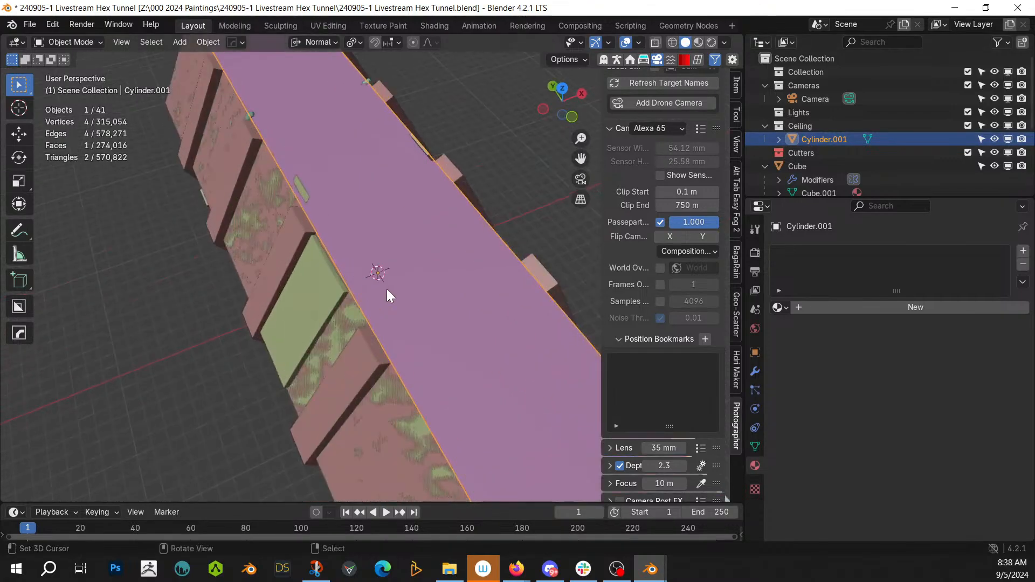
key("KP_Divide")
middle_click_drag(390, 289, 381, 208)
key("Tab")
key("Tab")
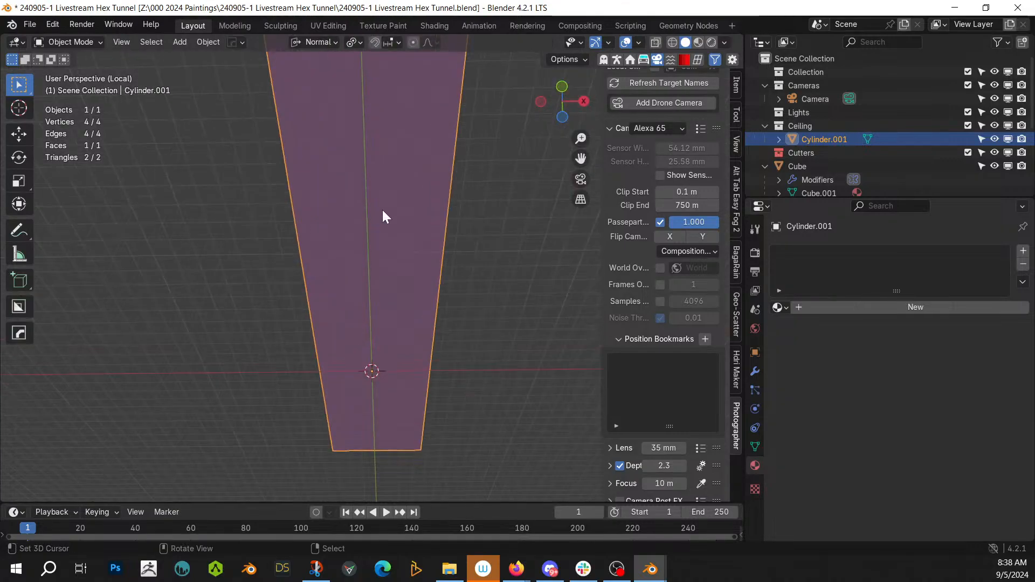
Step: Enter Edit Mode and add six evenly spaced loop cuts across the length of the ceiling plane
key("Tab")
scroll(385, 210, "up", 2)
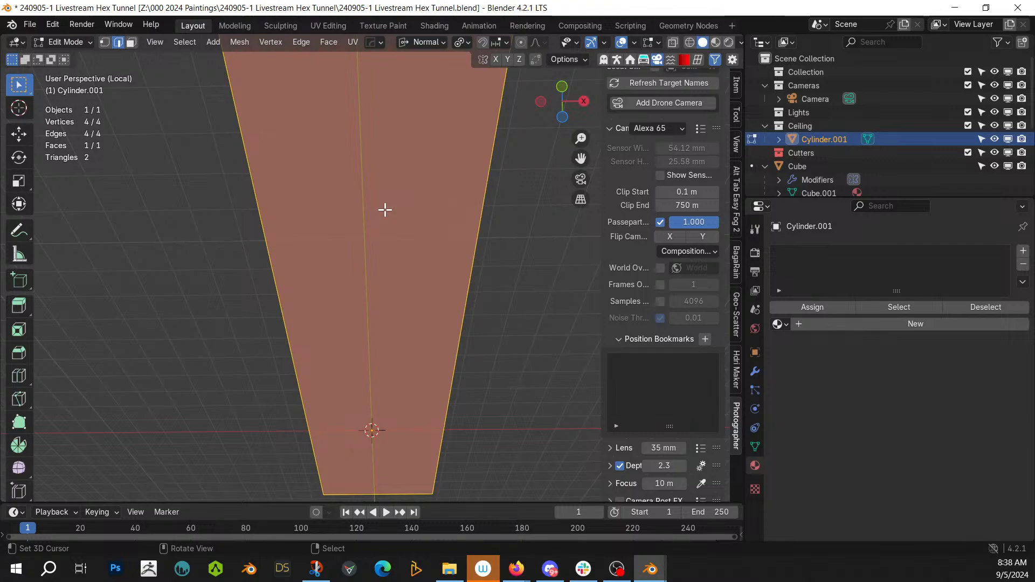
middle_click_drag(383, 210, 507, 226)
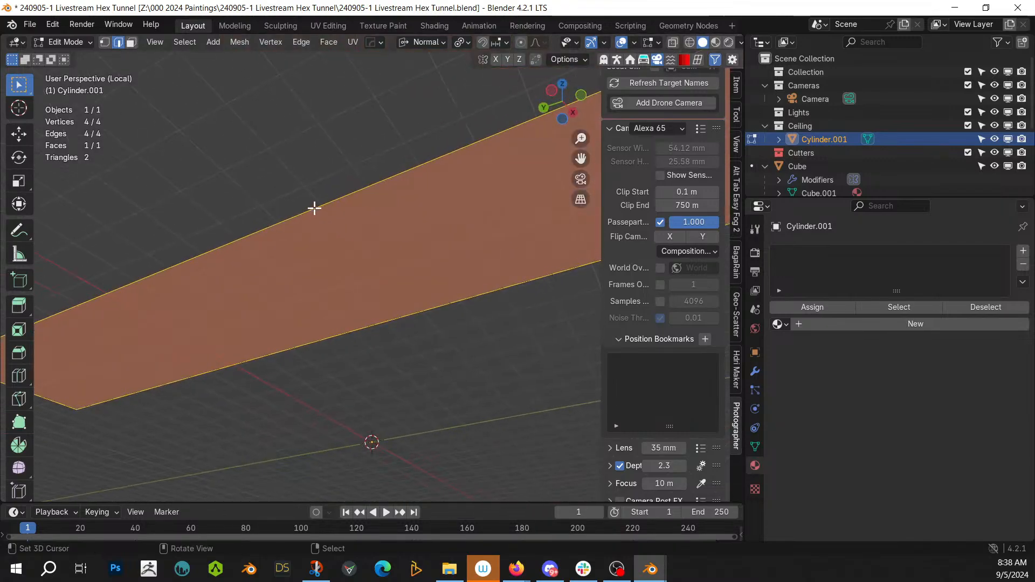
key("ctrl+r")
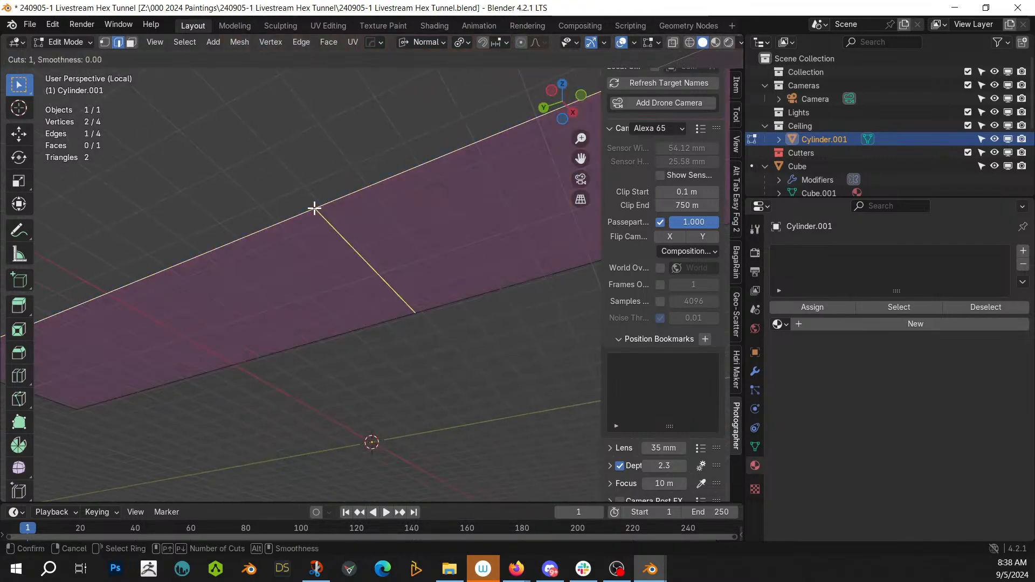
scroll(314, 208, "up", 4)
scroll(314, 208, "up", 1)
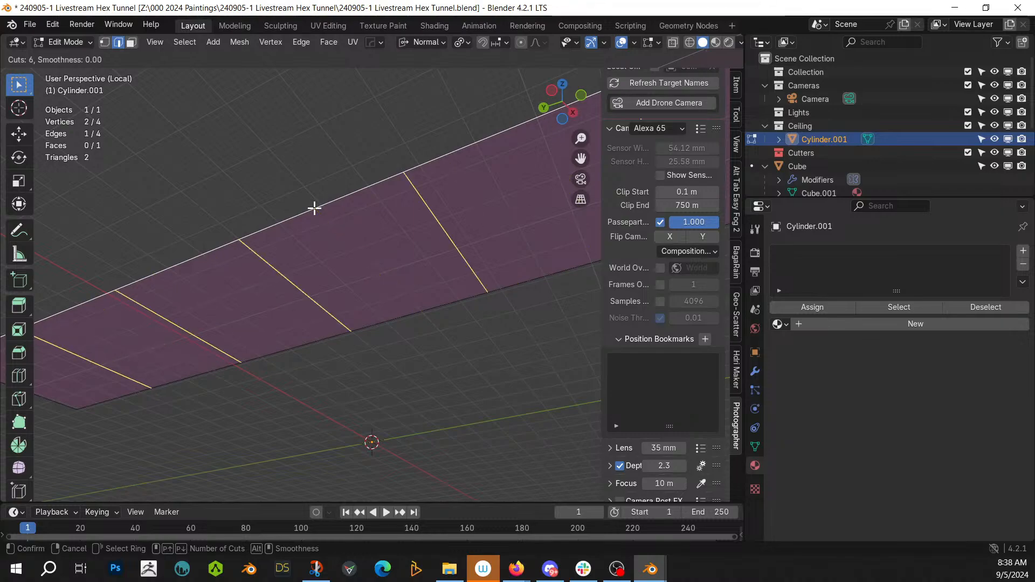
left_click(314, 209)
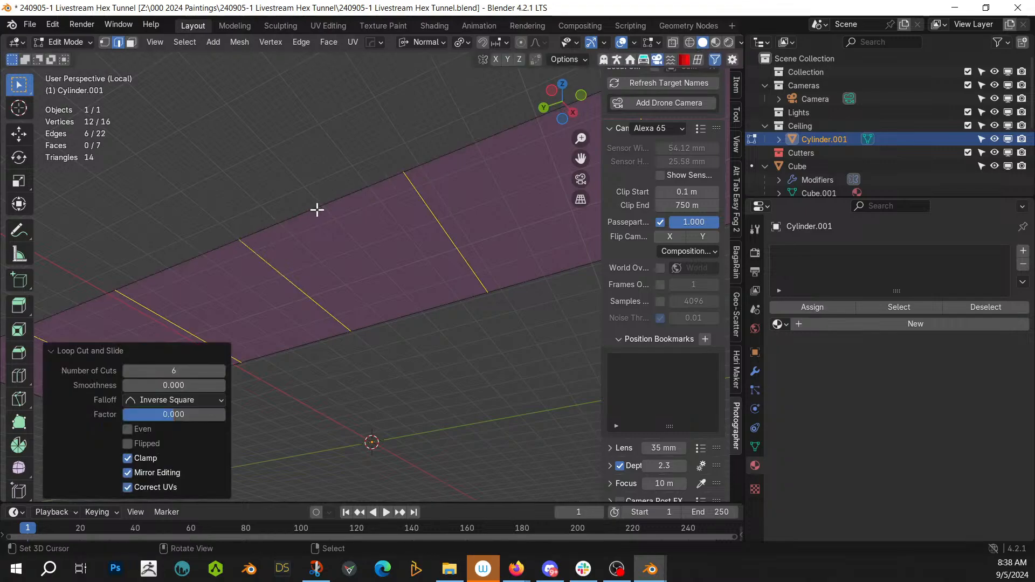
middle_click_drag(317, 208, 166, 222)
scroll(173, 168, "down", 4)
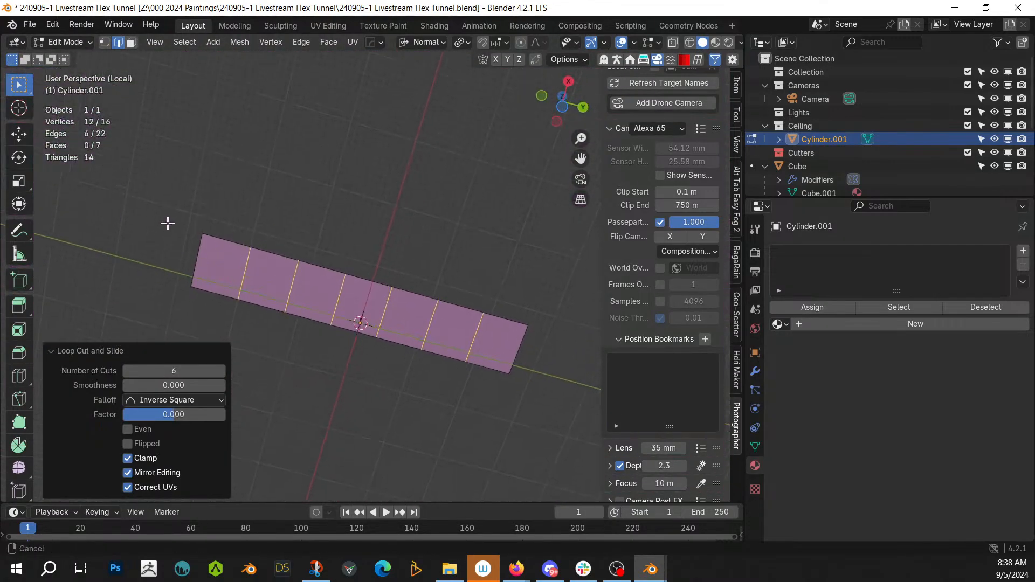
Step: Subdivide all faces of the ceiling plane with one cut and return to Object Mode
scroll(168, 222, "up", 2)
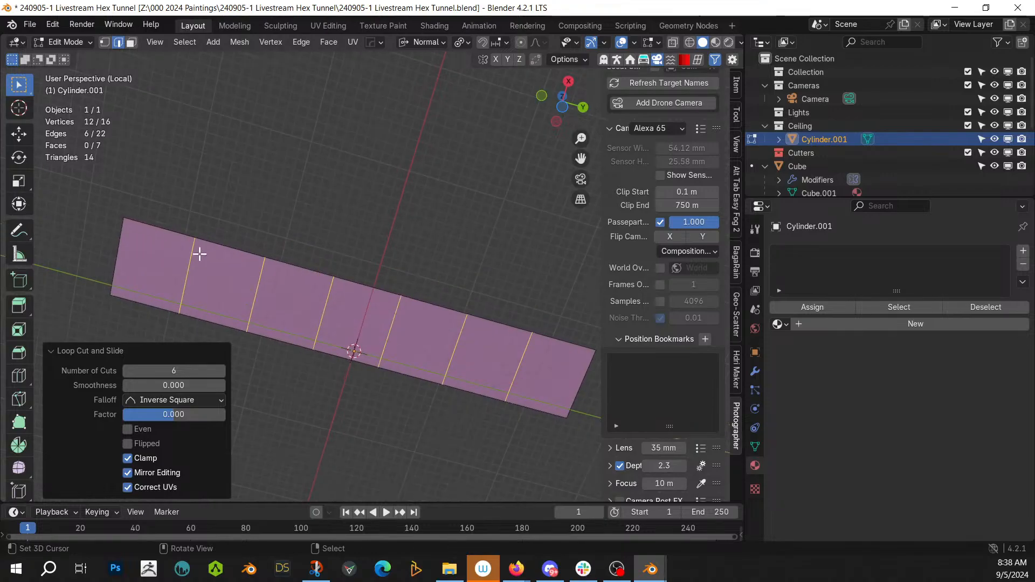
key("a")
key("ctrl+e")
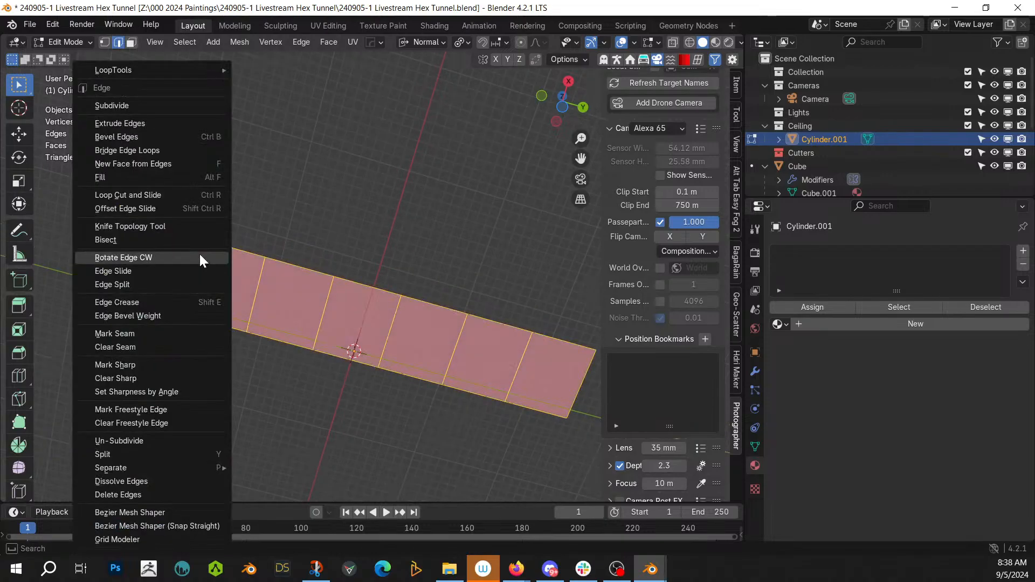
left_click(129, 105)
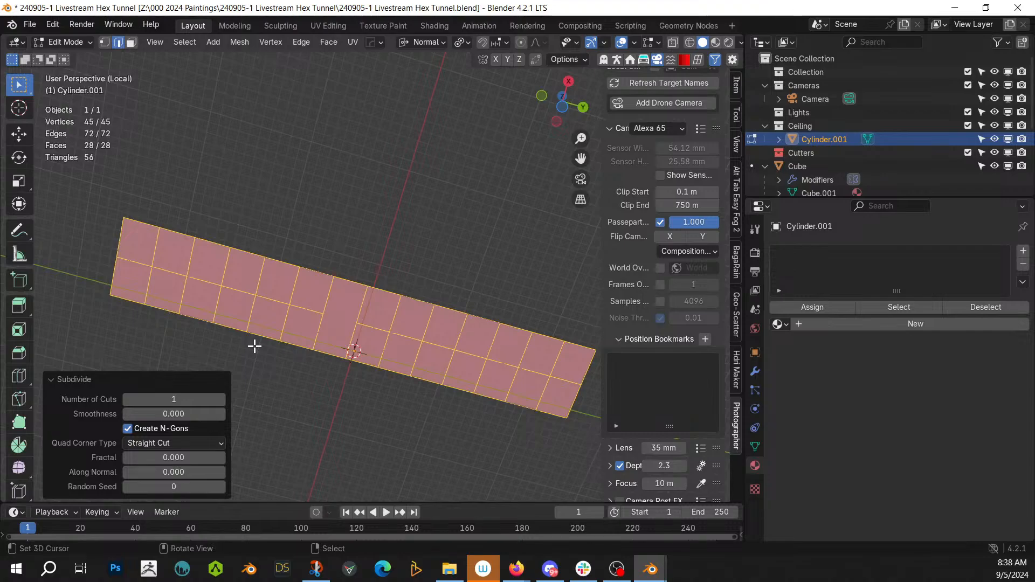
middle_click_drag(268, 341, 353, 397)
key("Tab")
middle_click_drag(338, 345, 378, 362, "shift")
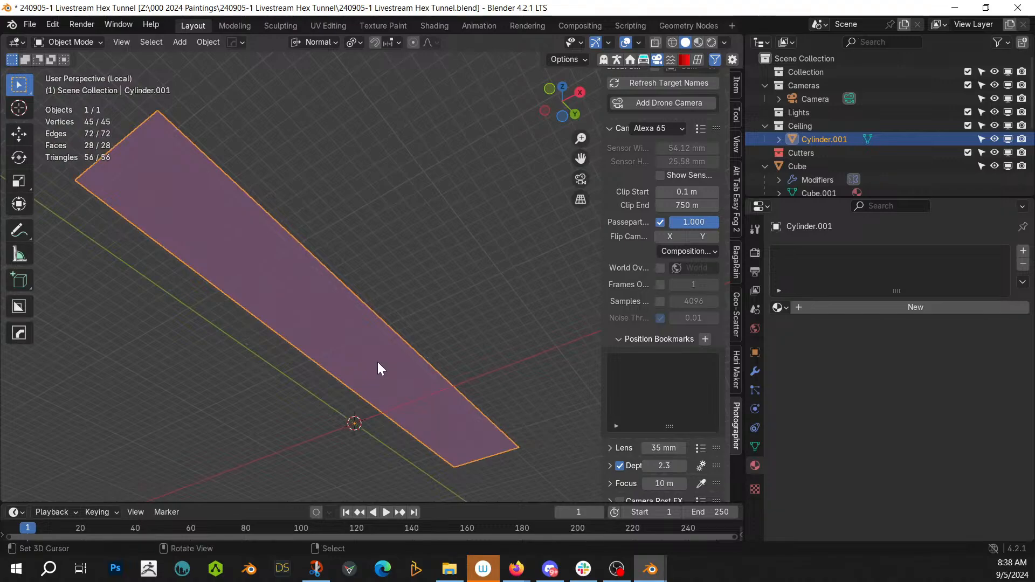
key("shift+q")
left_click(378, 360)
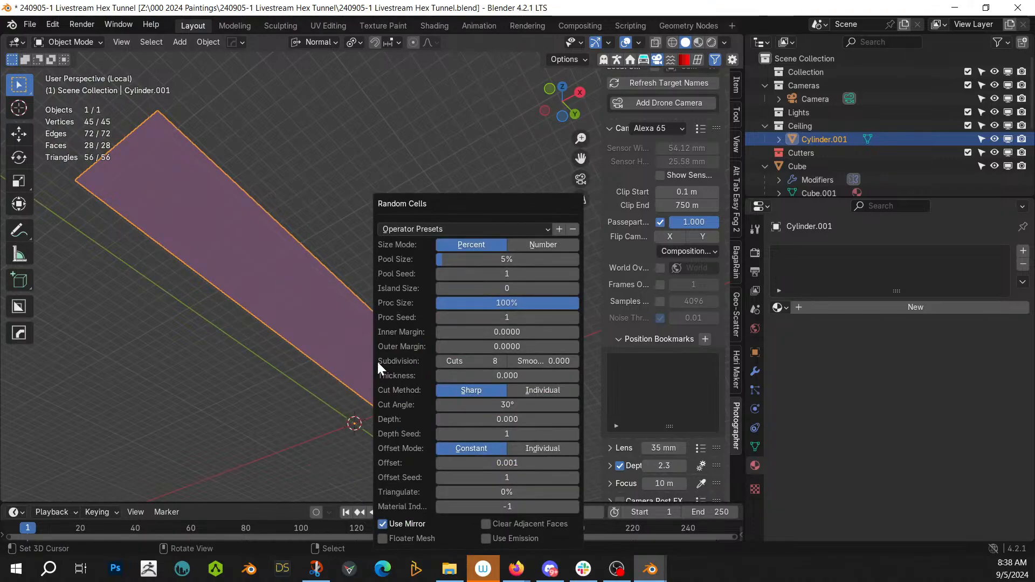
key("Escape")
Step: Run Random Axis Extrude on the ceiling plane with the "10 iter 8 cuts" preset
key("shift+q")
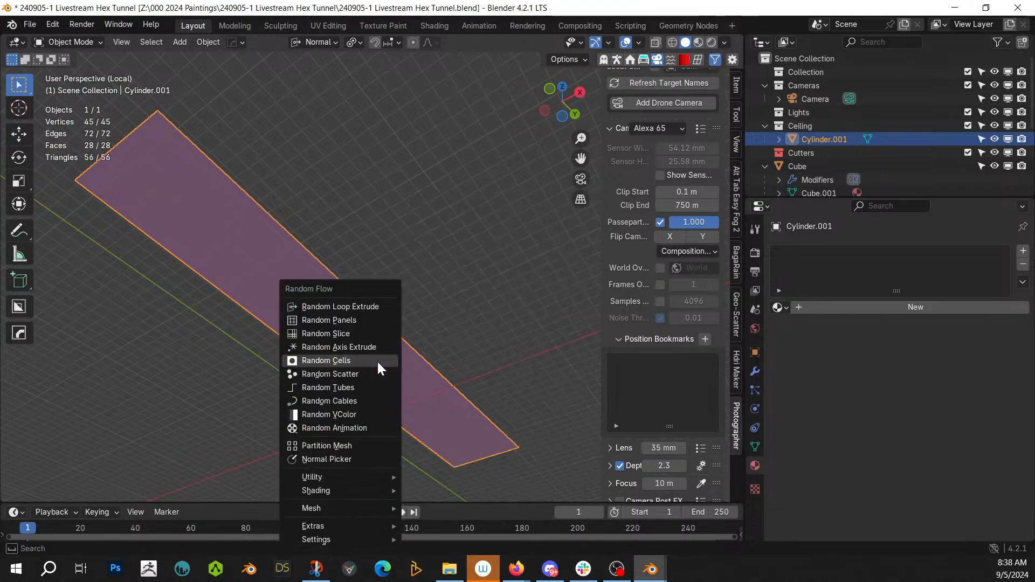
left_click(369, 345)
left_click(461, 257)
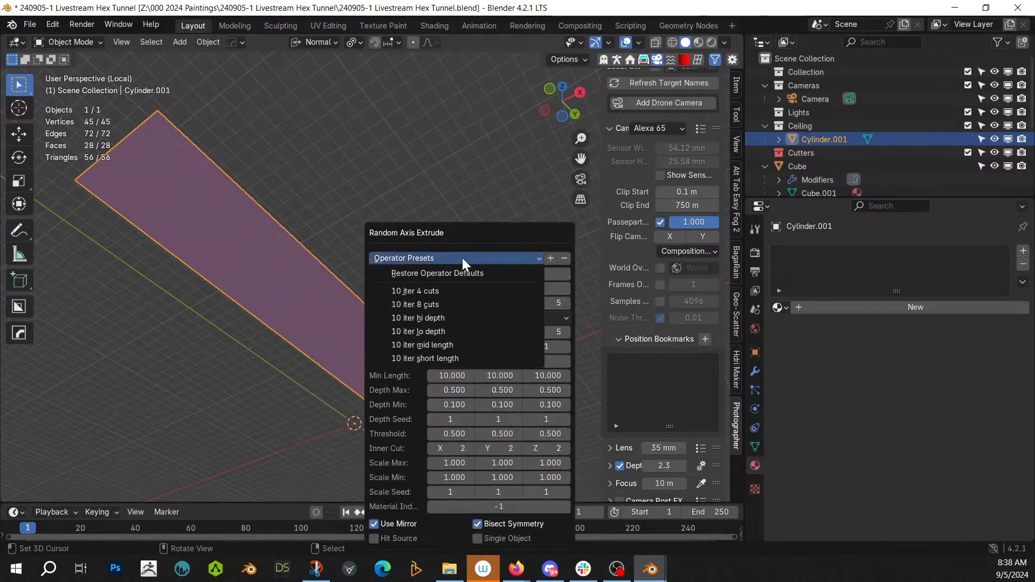
left_click(443, 304)
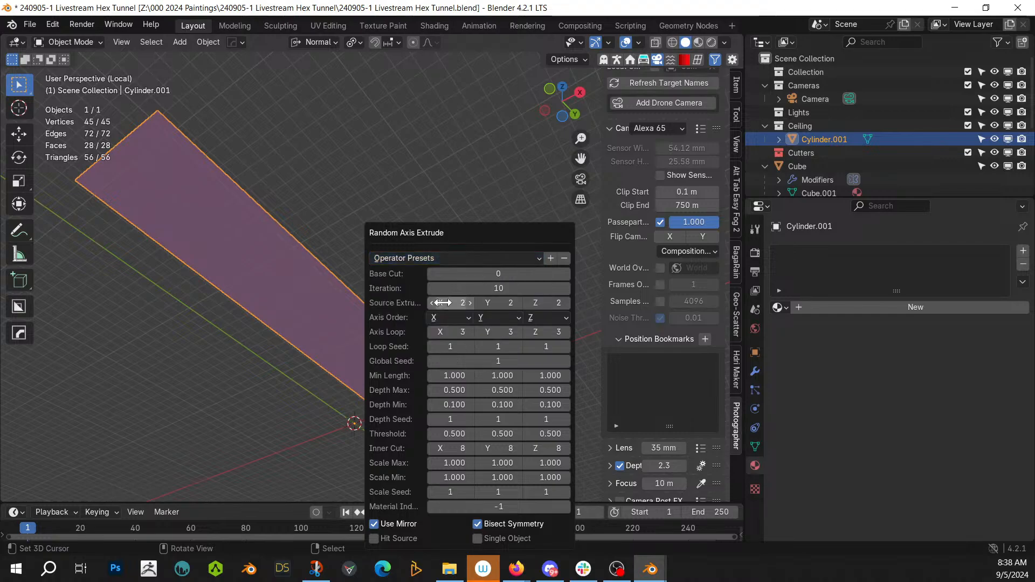
middle_click_drag(171, 300, 218, 339)
key("F9")
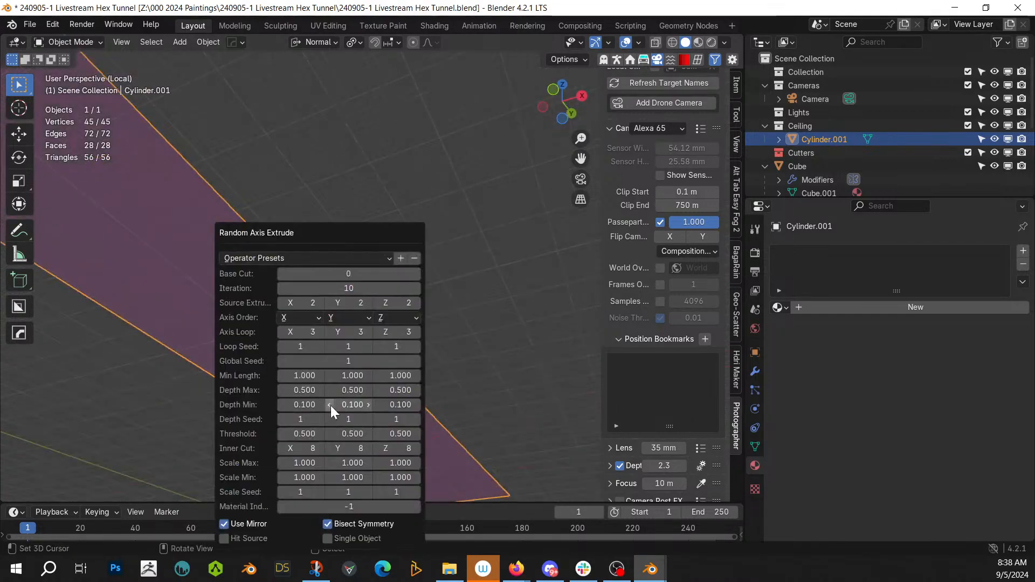
Step: Set the Random Axis Extrude minimum length to 10 on all three axes
left_click(303, 376)
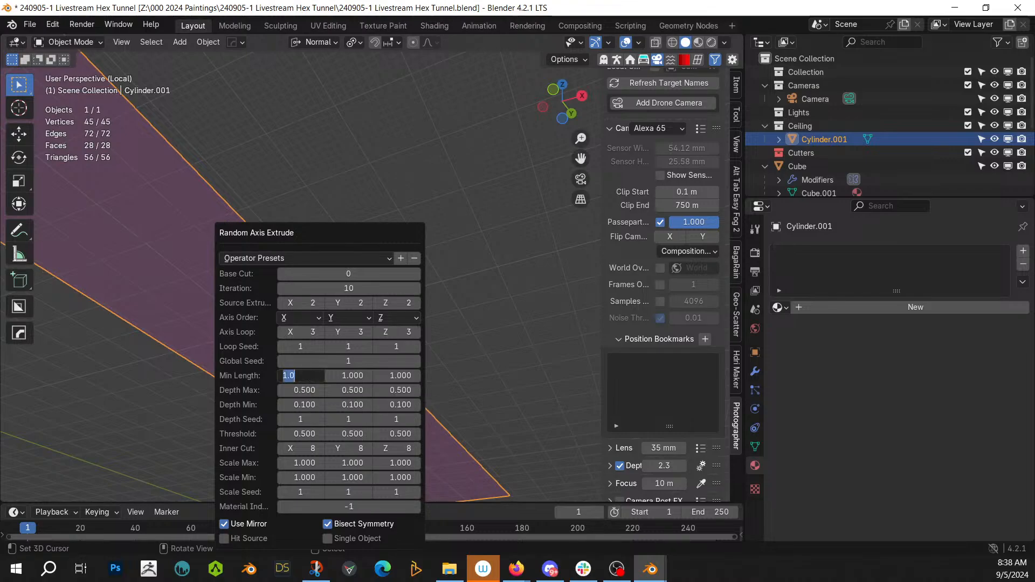
type("10")
key("Tab")
type("1")
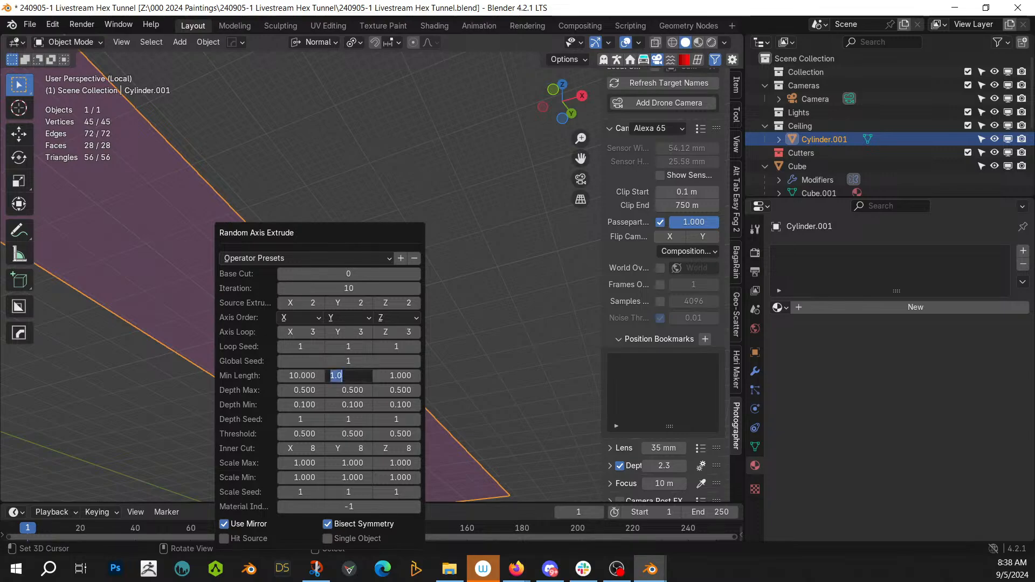
type("0")
key("Return")
left_click(377, 377)
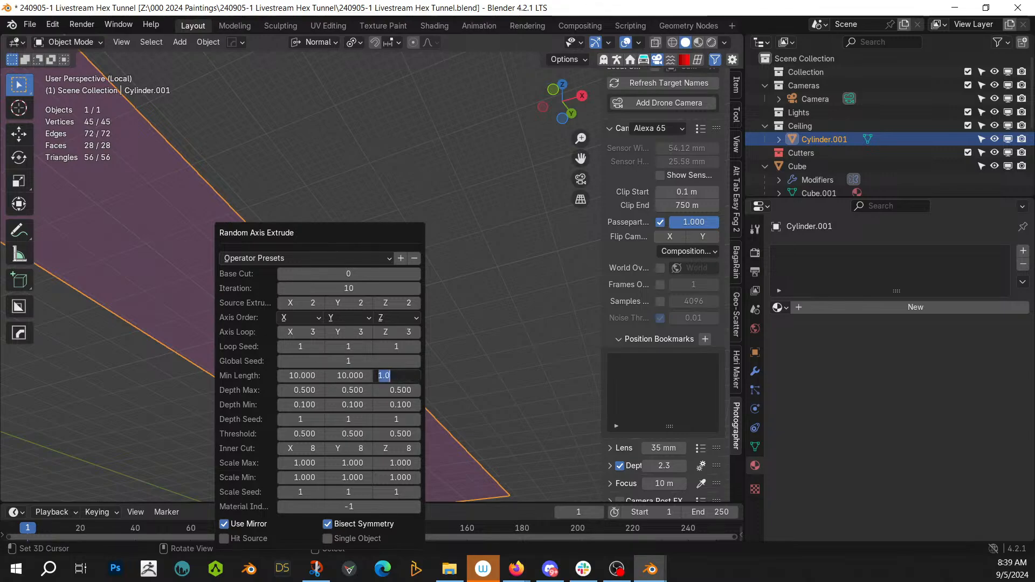
type("10")
key("Return")
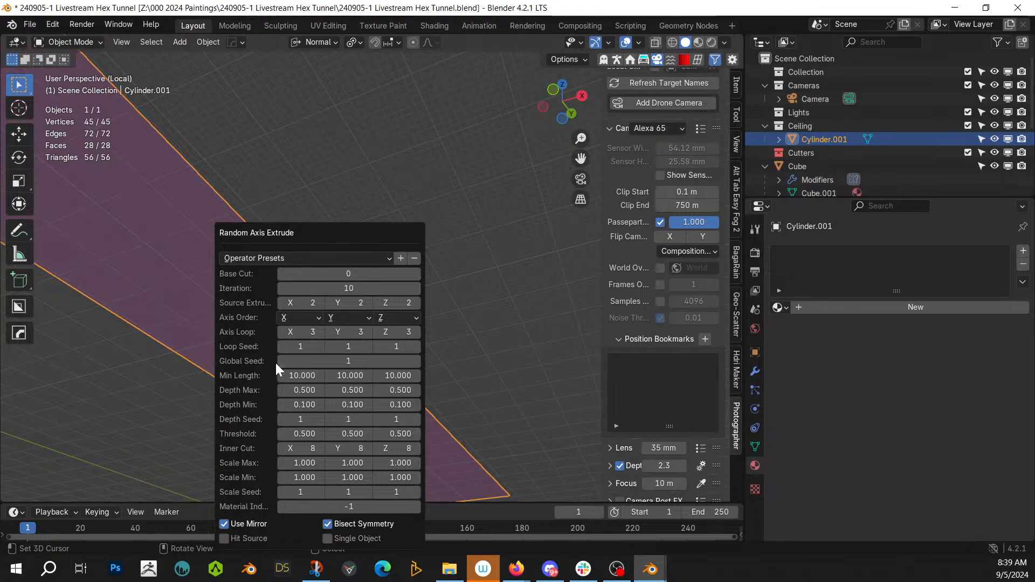
Step: Expand the ceiling object's hierarchy and set the Random Axis Extrude base cut to 1 and the X axis loop to 9
middle_click_drag(162, 383, 227, 382)
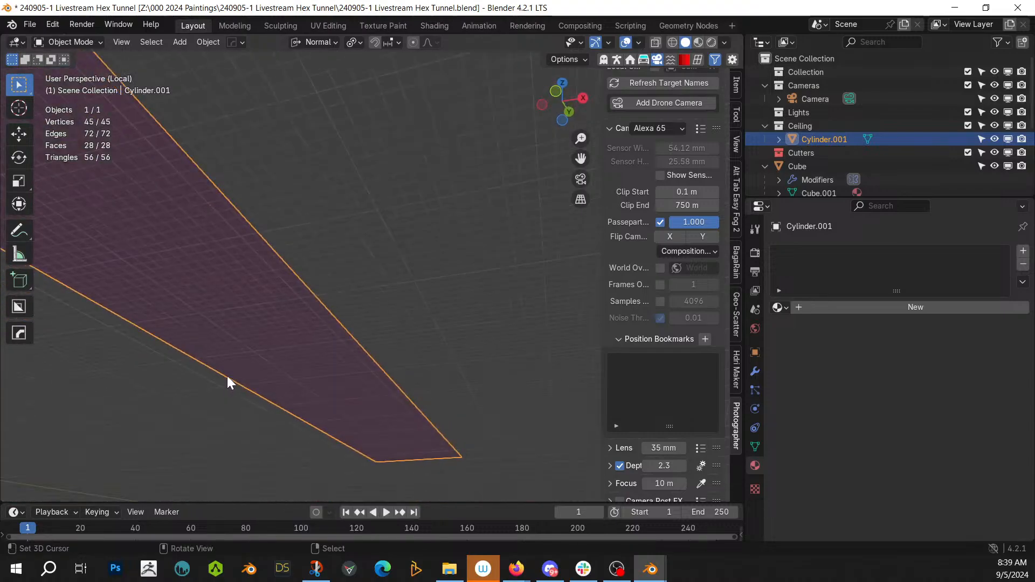
key("F9")
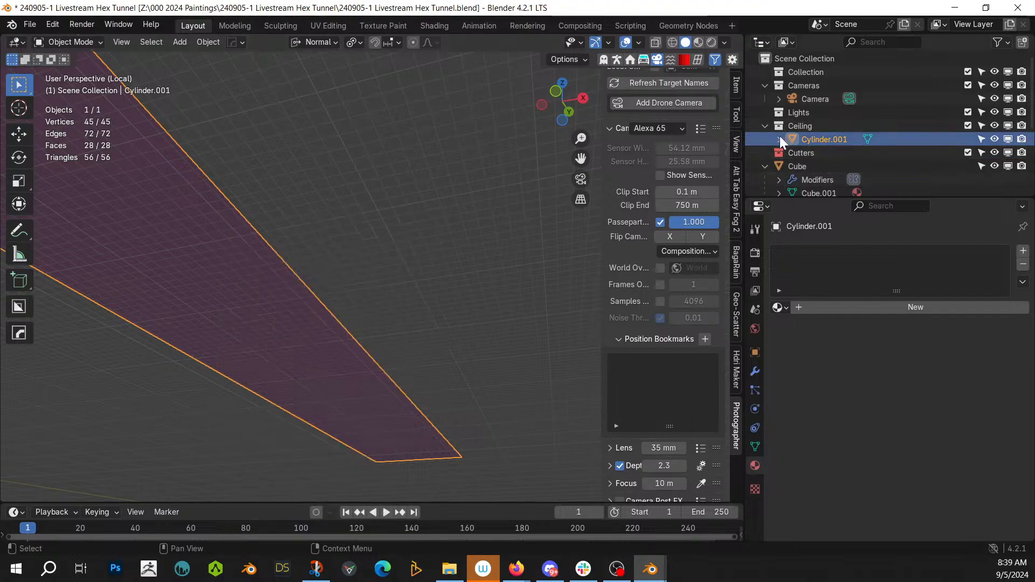
left_click(779, 138)
key("F9")
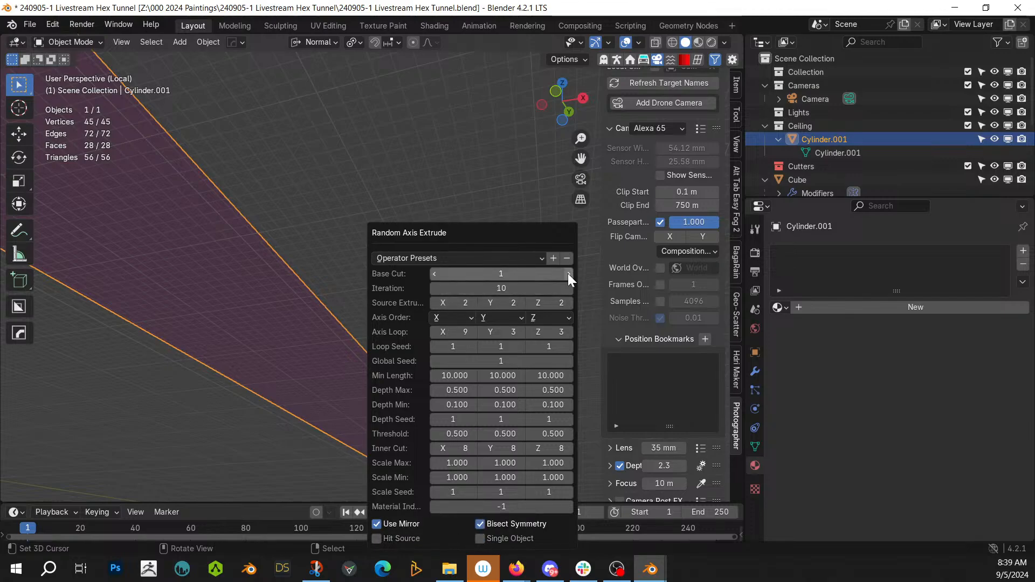
middle_click_drag(324, 243, 359, 257)
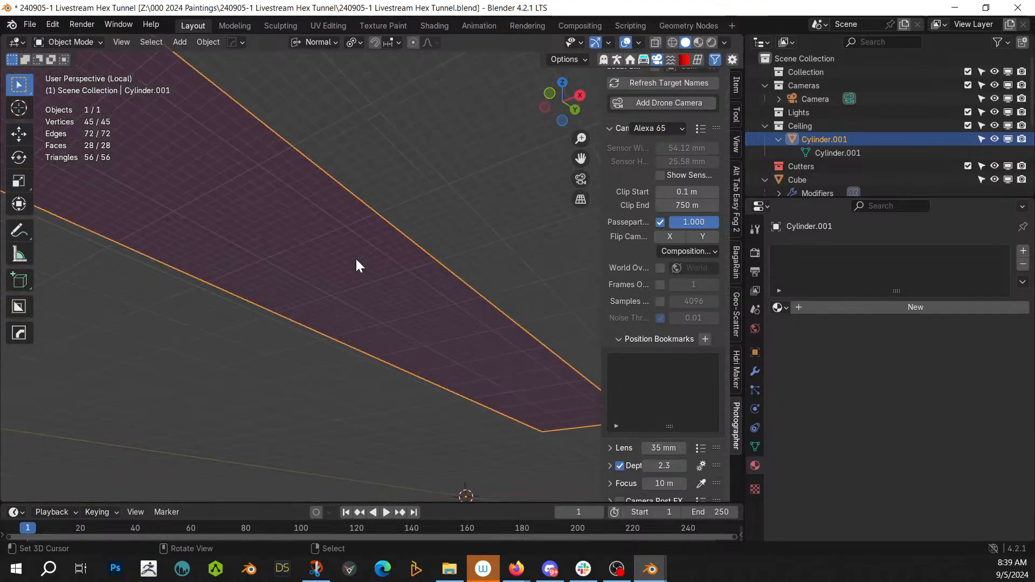
Step: Try Random Axis Extrude on all ceiling faces in Edit Mode with the "10 iter mid length" preset, then return to Object Mode
key("Tab")
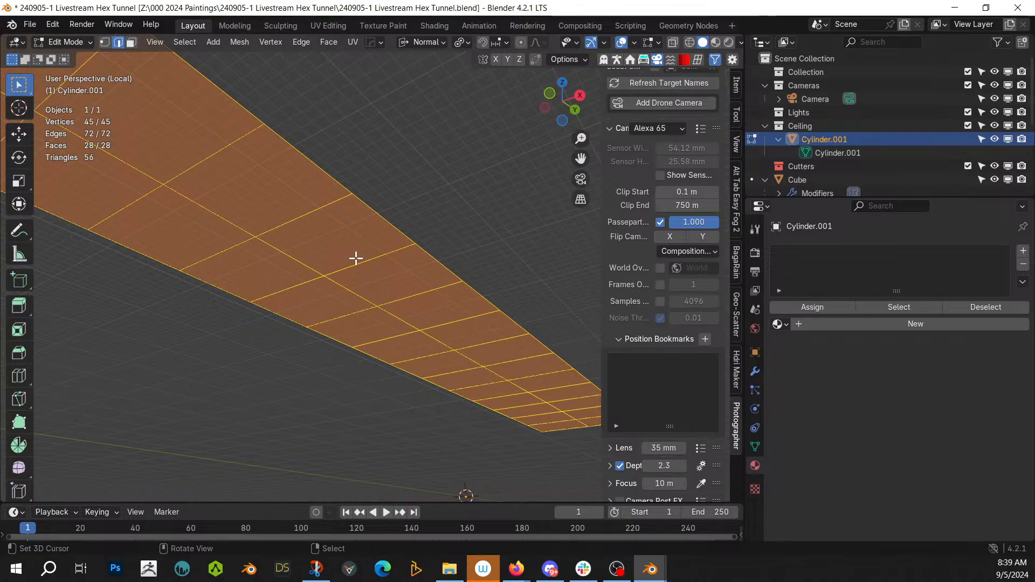
scroll(356, 258, "up", 2)
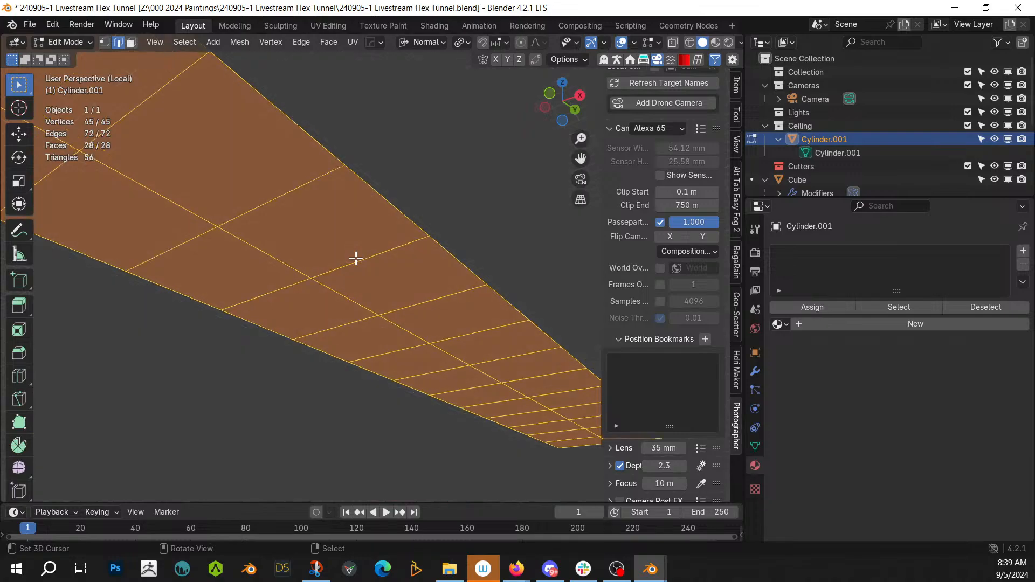
middle_click_drag(355, 258, 420, 319)
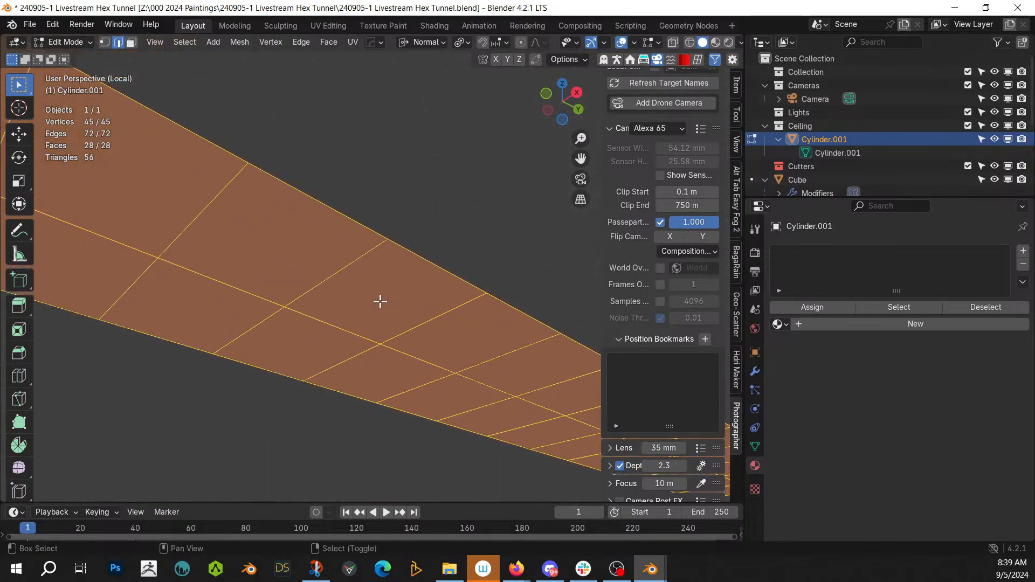
key("shift+alt+x")
left_click(379, 299)
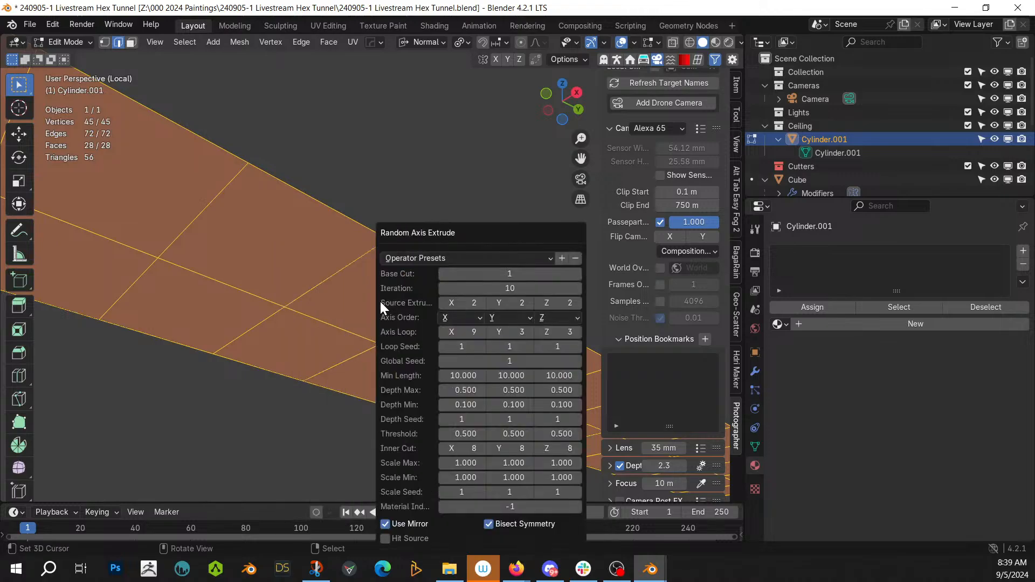
left_click(509, 258)
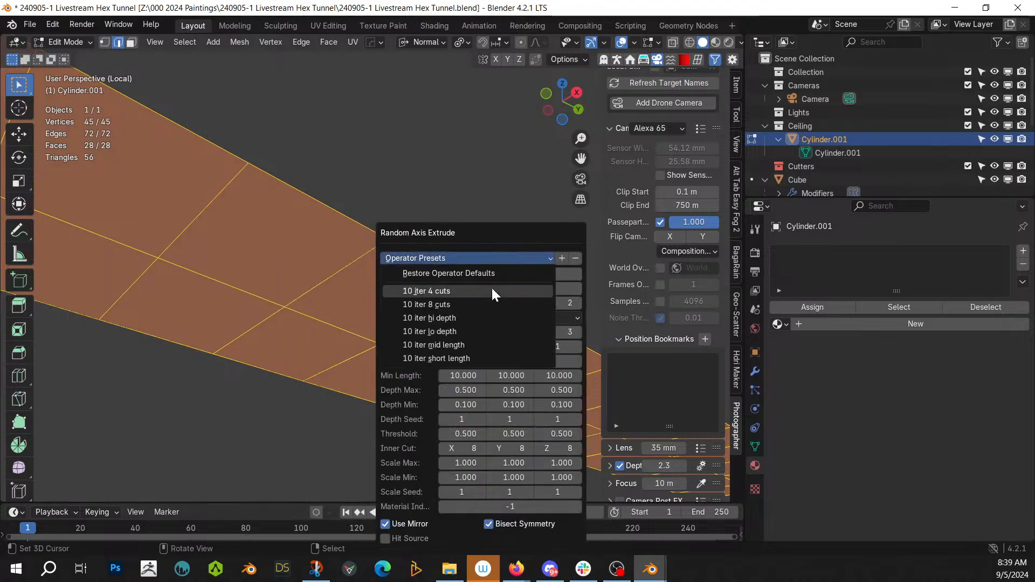
left_click(465, 345)
mouse_move(307, 199)
middle_mouse_down()
mouse_move(312, 235)
mouse_move(299, 229)
mouse_move(312, 247)
mouse_move(305, 227)
middle_mouse_up()
key("Tab")
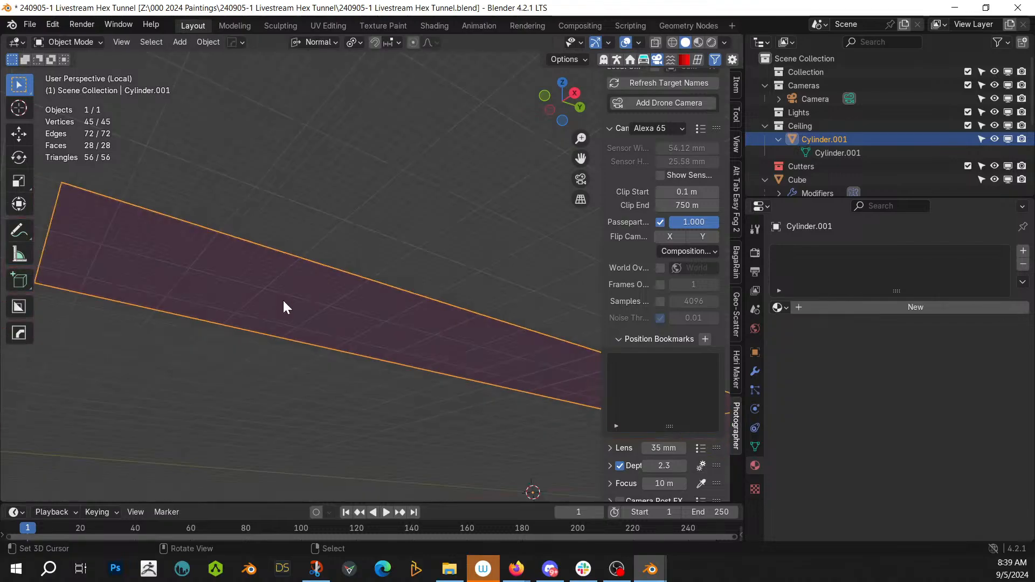
Step: Try Random Axis Extrude on the whole ceiling object in Object Mode with the "10 iter mid length" preset
key("shift+q")
left_click(283, 300)
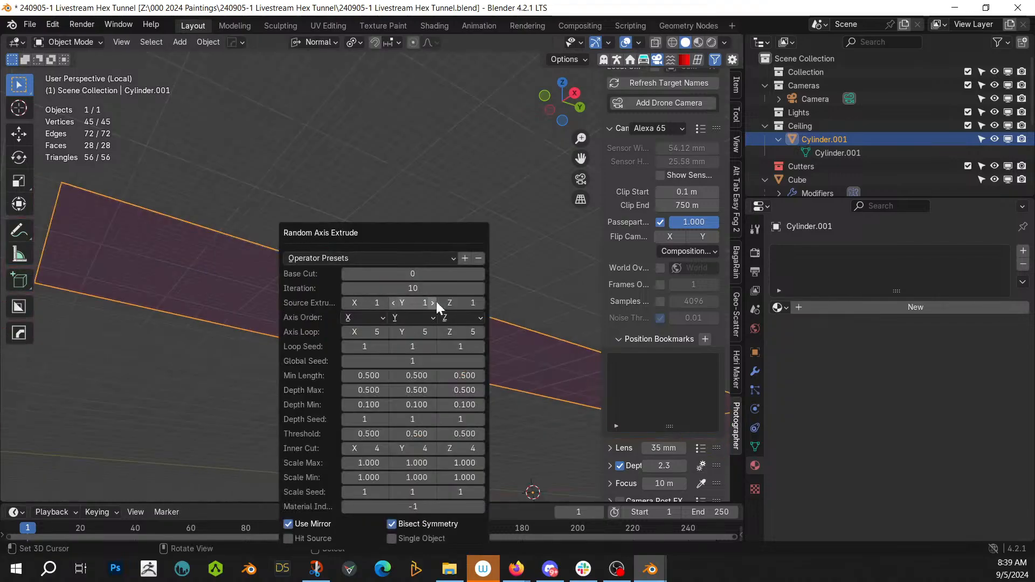
left_click(424, 258)
left_click(391, 344)
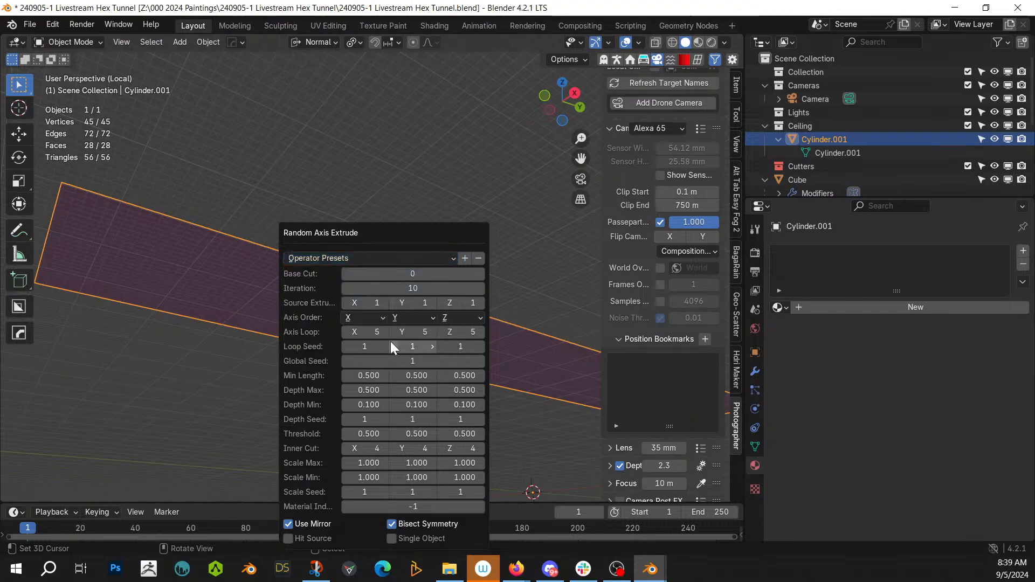
left_click(477, 271)
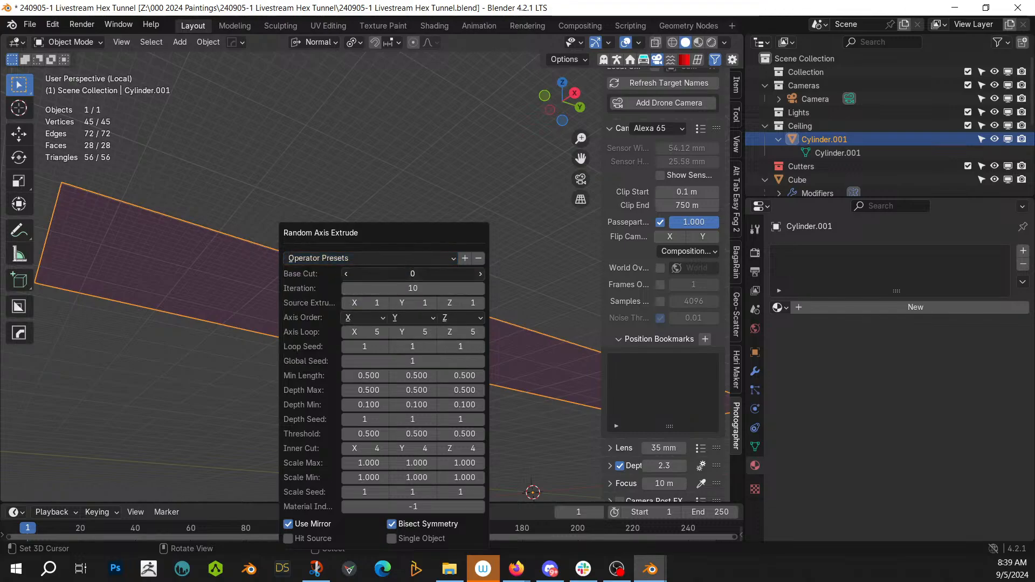
middle_click_drag(227, 324, 178, 348)
Step: Exit local view and run Random Cells on the ceiling plane with the "loop 100 indv depth offset" preset
key("KP_Divide")
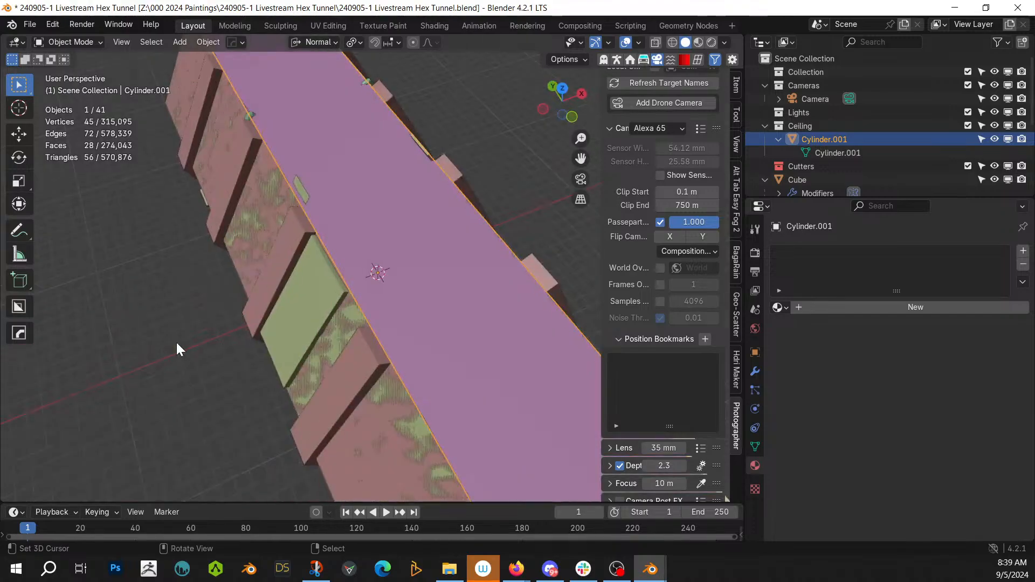
middle_click_drag(243, 335, 331, 396)
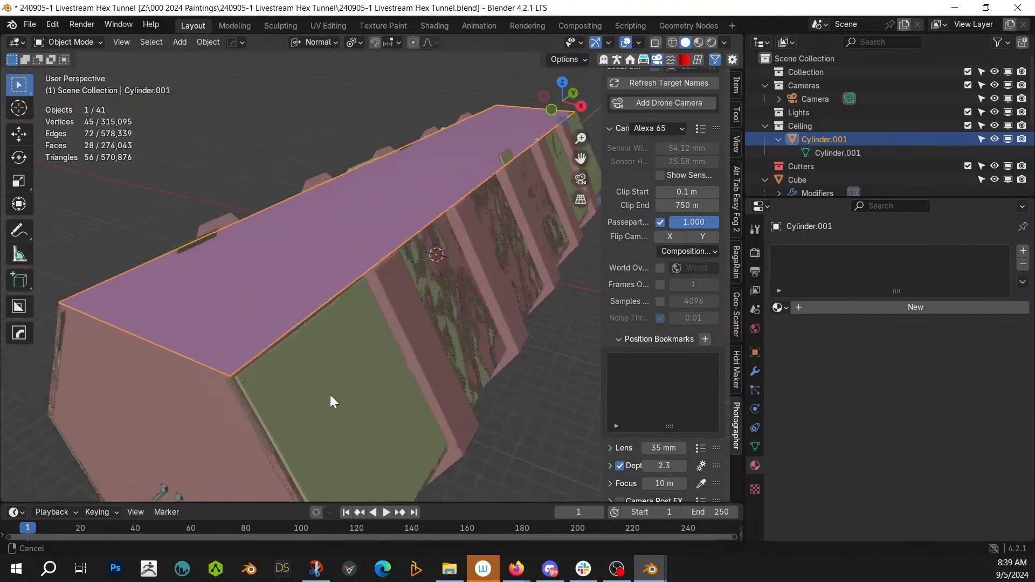
key("shift+q")
left_click(255, 360)
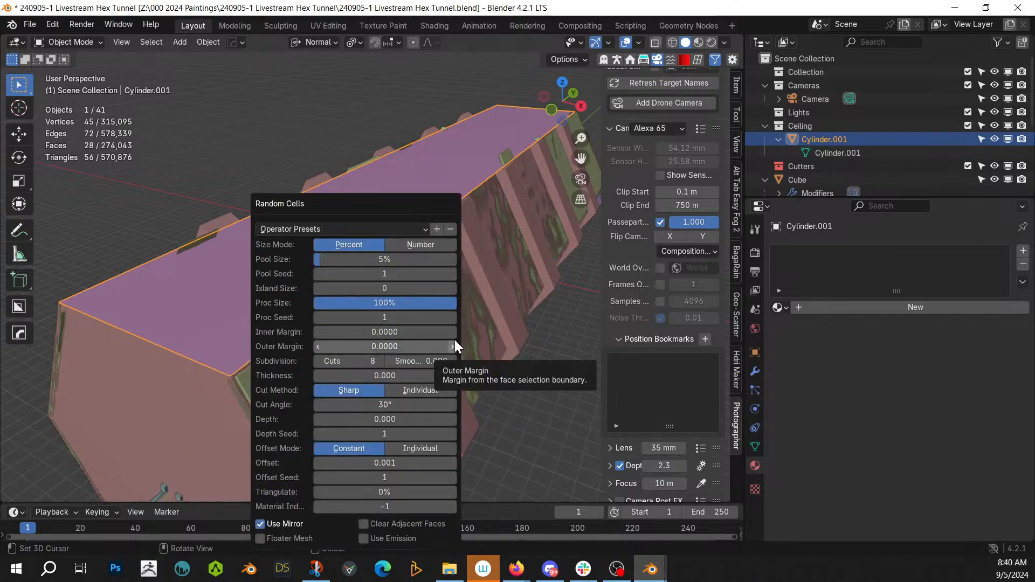
left_click(371, 230)
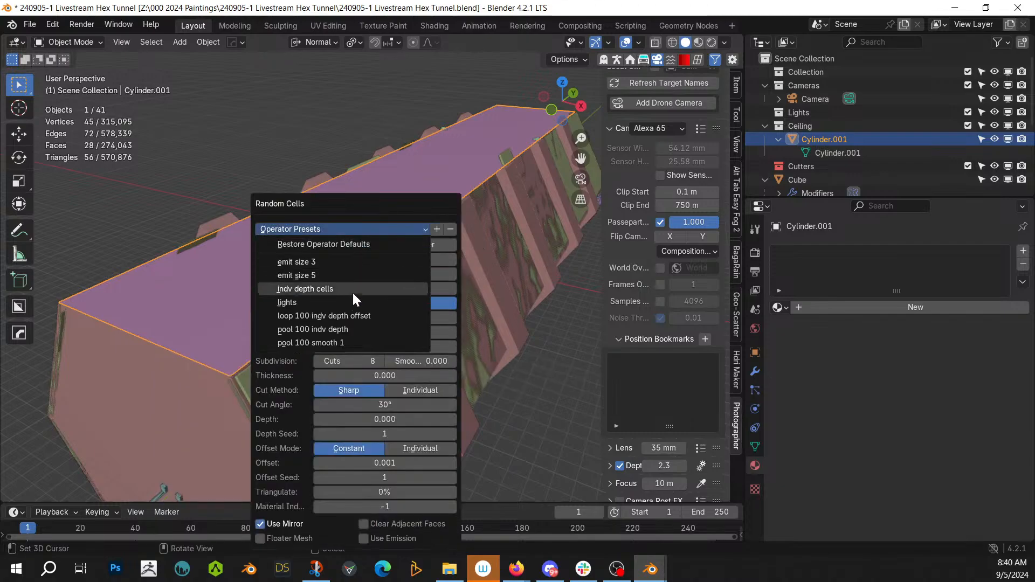
left_click(347, 316)
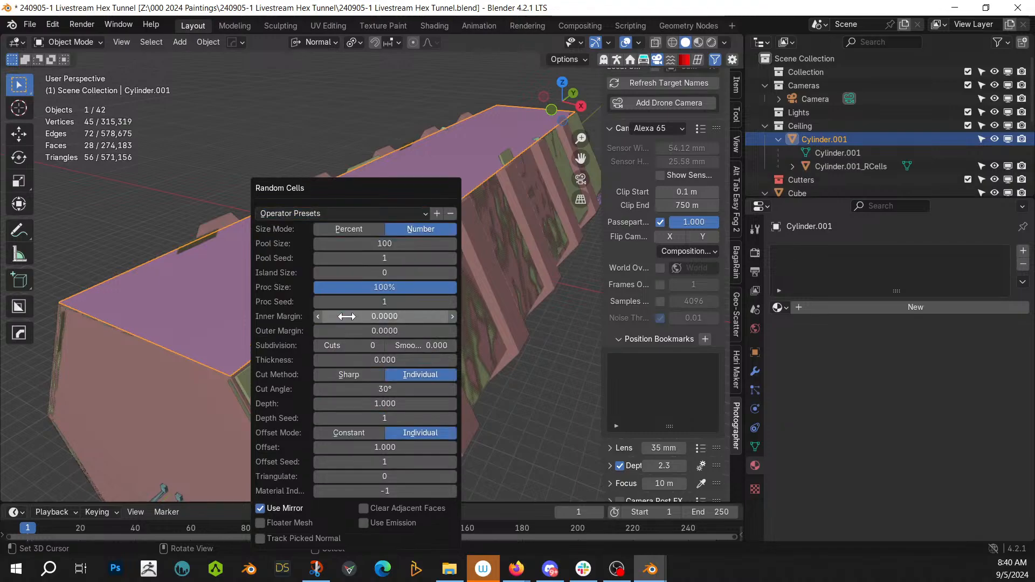
Step: From inside the tunnel, switch the ceiling's Random Cells settings to the "pool 100 indv depth" preset
scroll(256, 302, "up", 4)
middle_click_drag(255, 303, 219, 449)
scroll(292, 316, "up", 3)
key("F9")
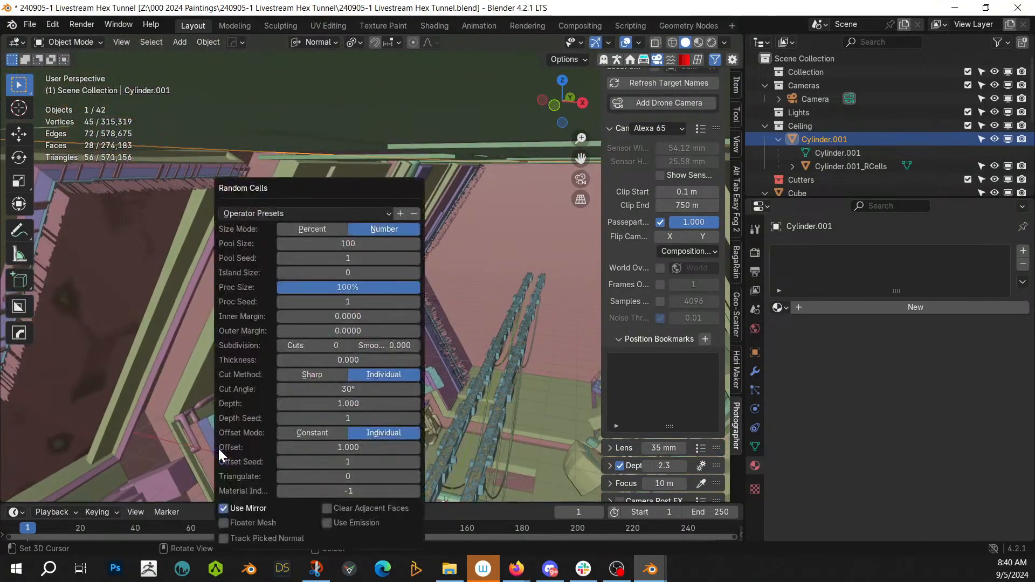
left_click(321, 213)
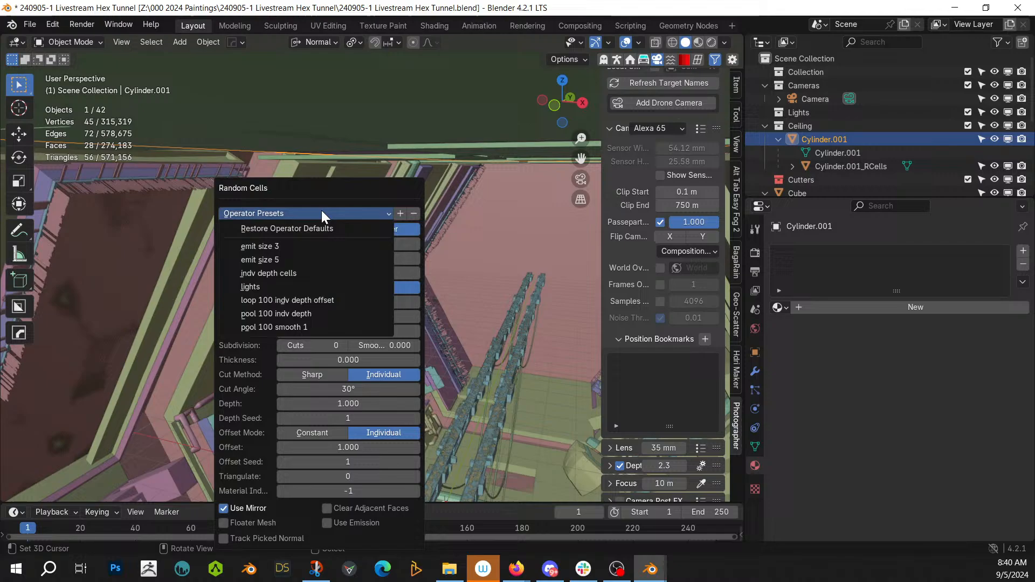
left_click(295, 312)
Step: Try Random Axis Extrude on the ceiling plane with a base cut of 2
key("shift+q")
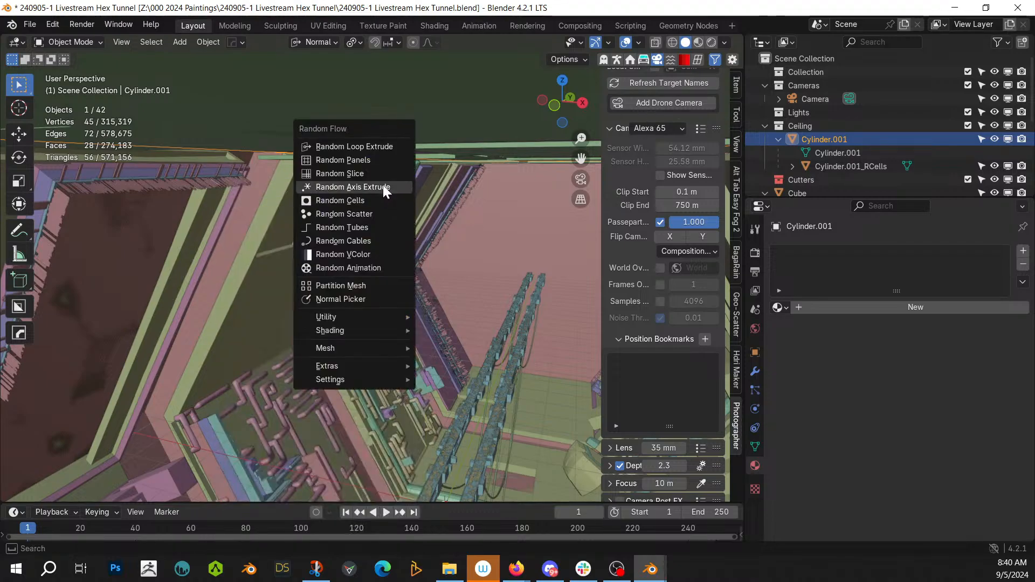
left_click(383, 187)
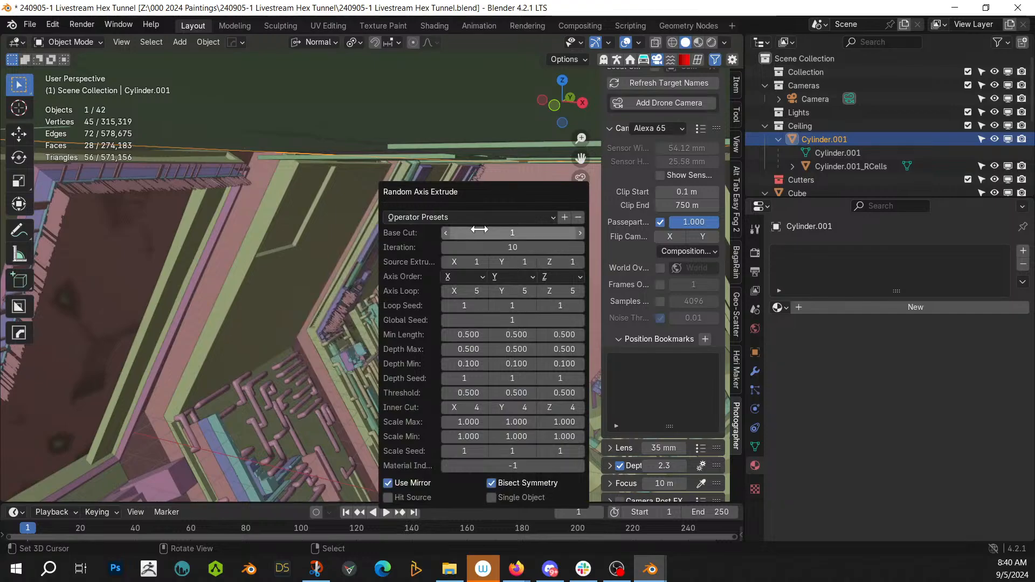
left_click(580, 232)
left_click(512, 233)
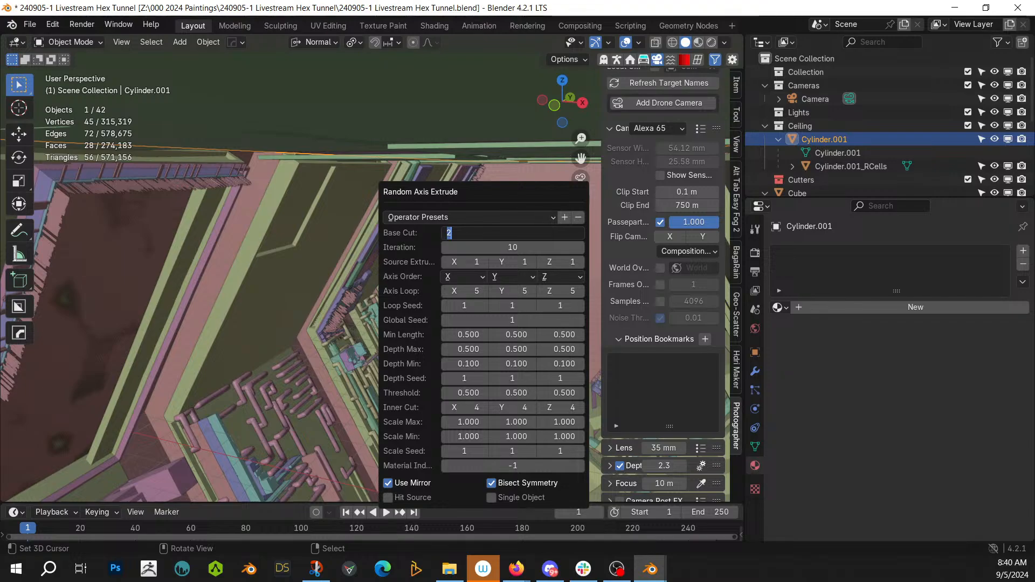
key("Return")
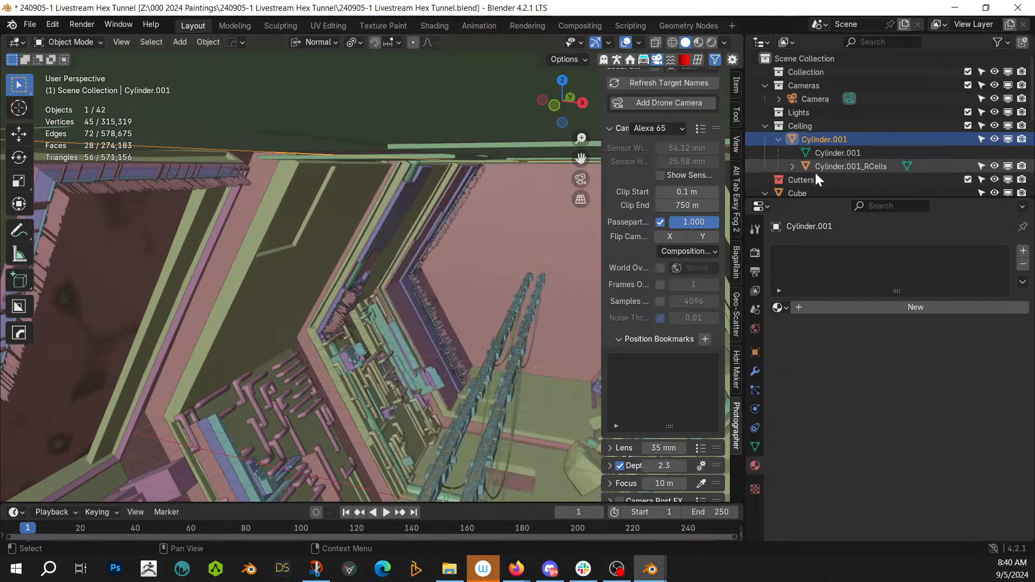
Step: Inspect the Random Cells panels on the ceiling from below and delete the Cylinder.001_RCells object
left_click(861, 167)
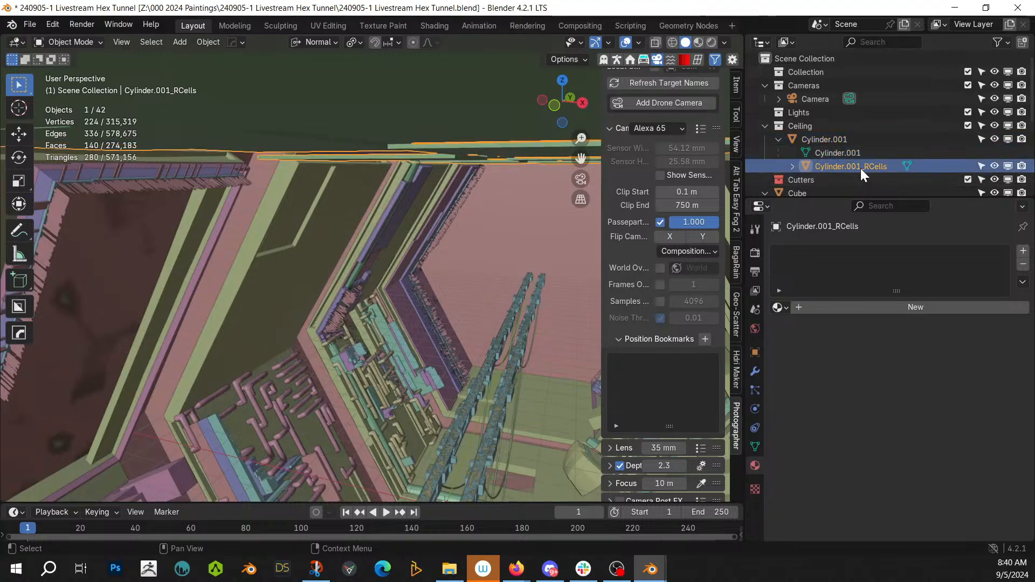
middle_click_drag(467, 261, 421, 341)
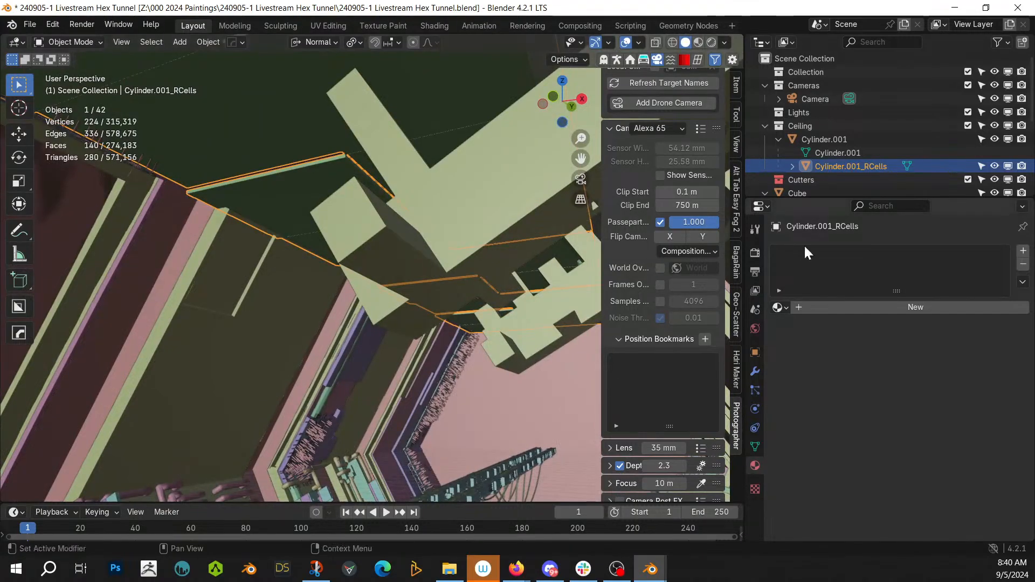
middle_click_drag(312, 296, 520, 212)
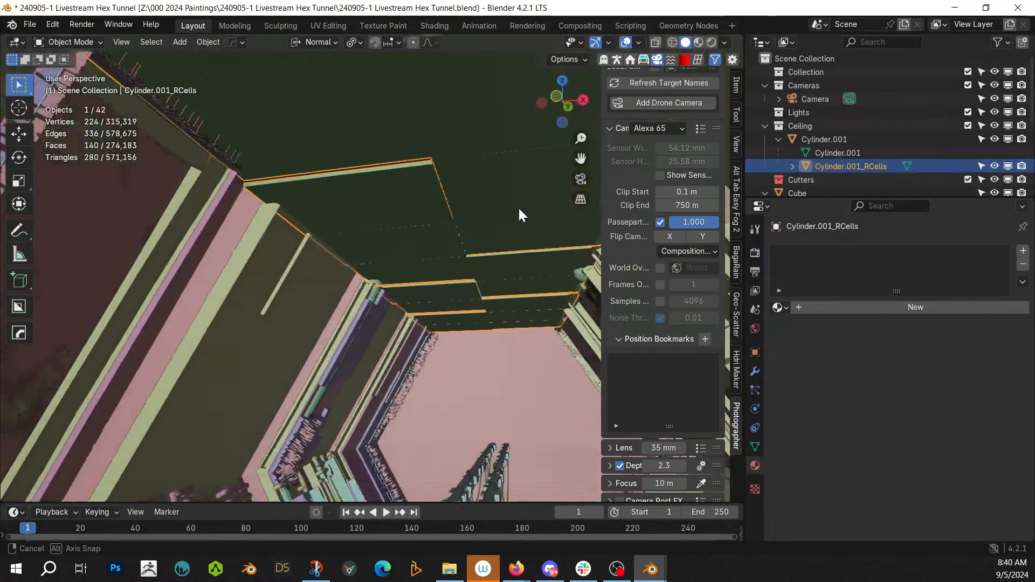
middle_click_drag(455, 226, 415, 213)
left_click(373, 177)
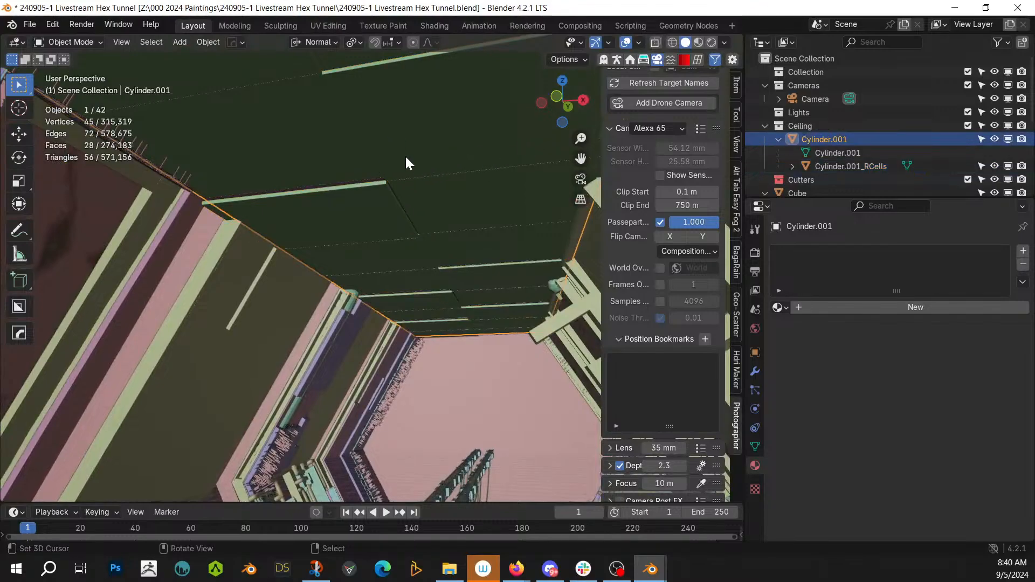
middle_click_drag(406, 158, 389, 265)
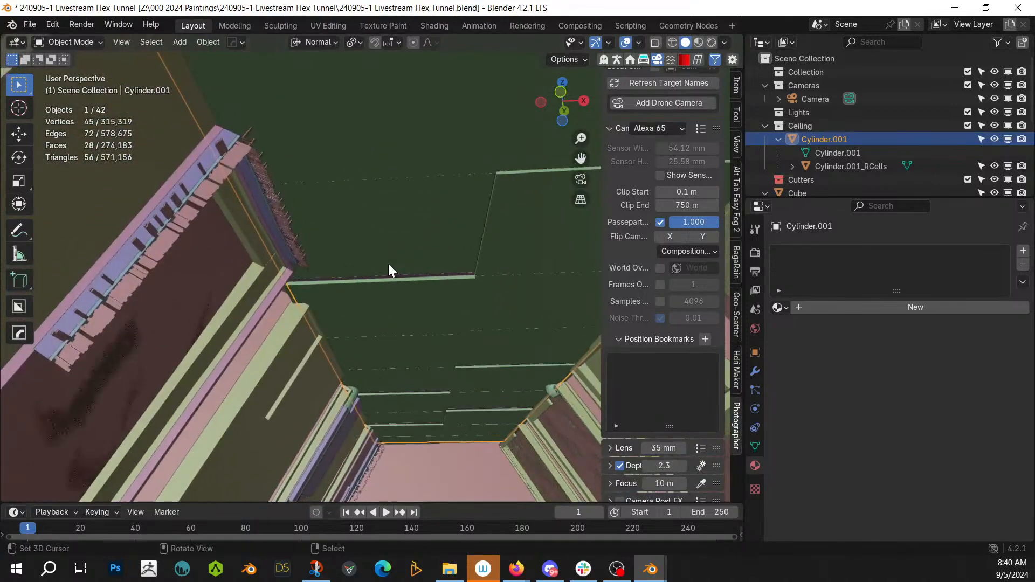
left_click(874, 167)
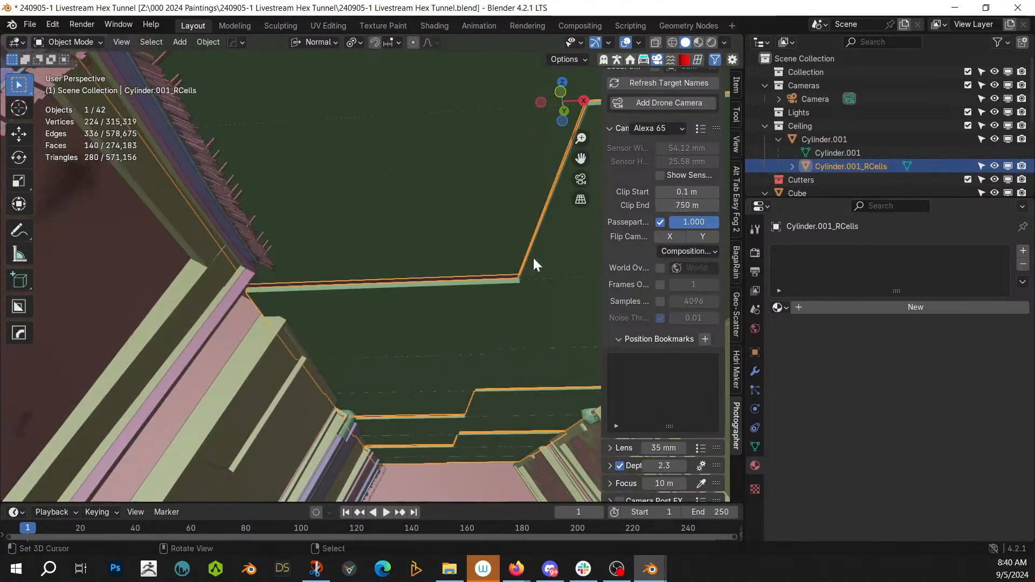
key("Delete")
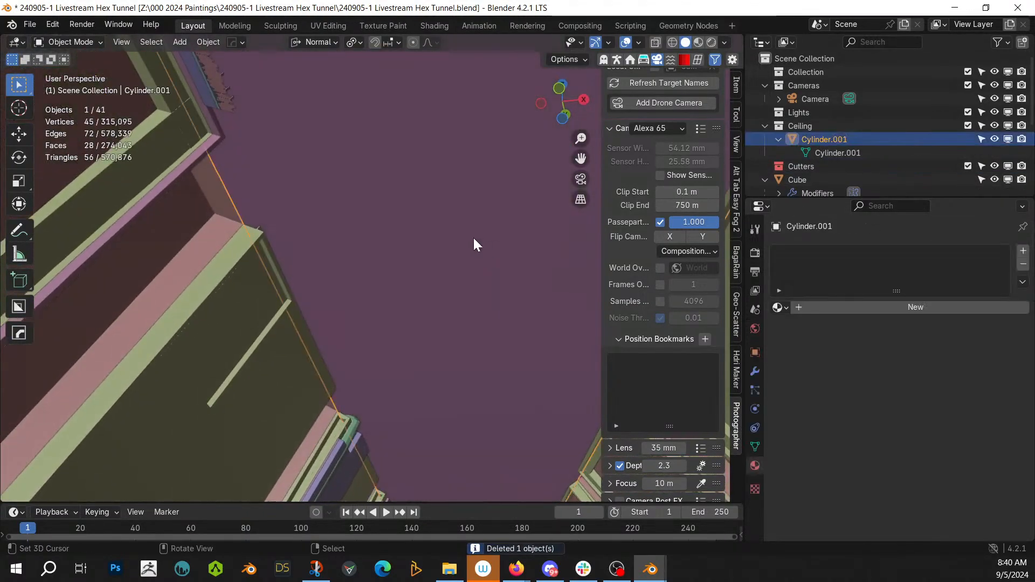
Step: Enter Edit Mode on the ceiling plane and try Random Loop Extrude on its selected faces
scroll(473, 238, "down", 3)
key("Tab")
scroll(382, 286, "down", 3)
scroll(359, 317, "up", 5)
middle_click_drag(353, 321, 353, 322)
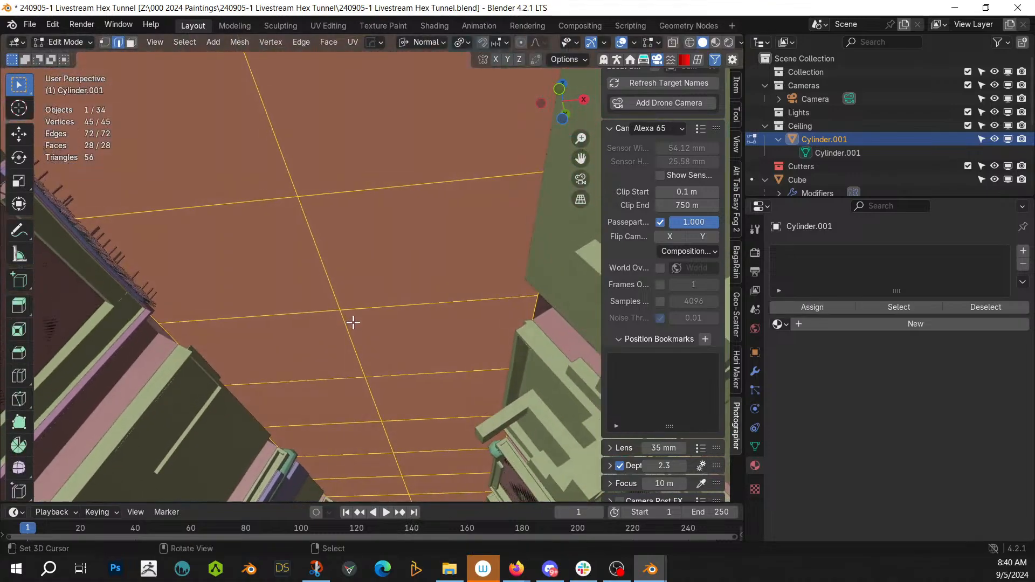
key("shift+alt+f")
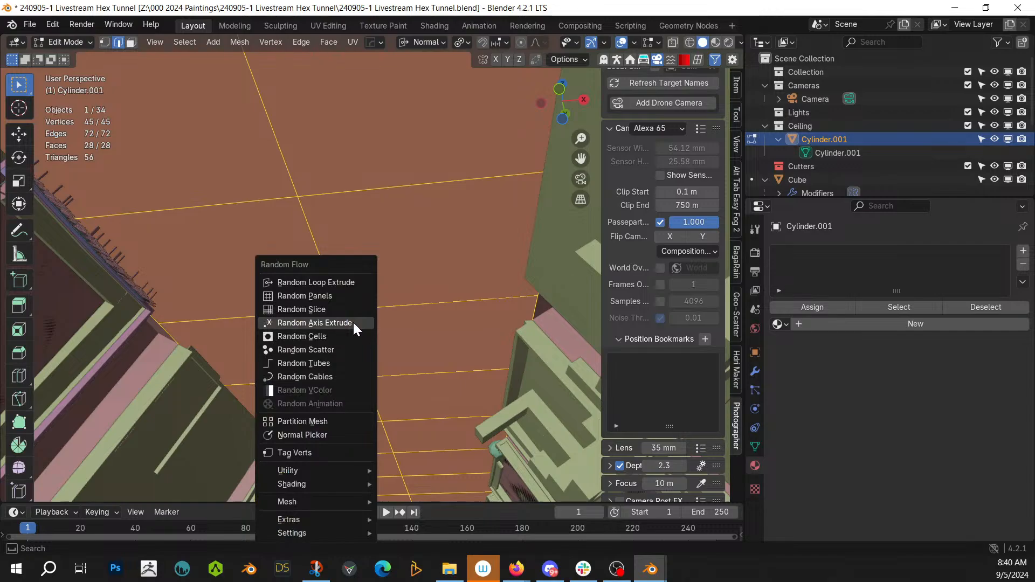
left_click(350, 283)
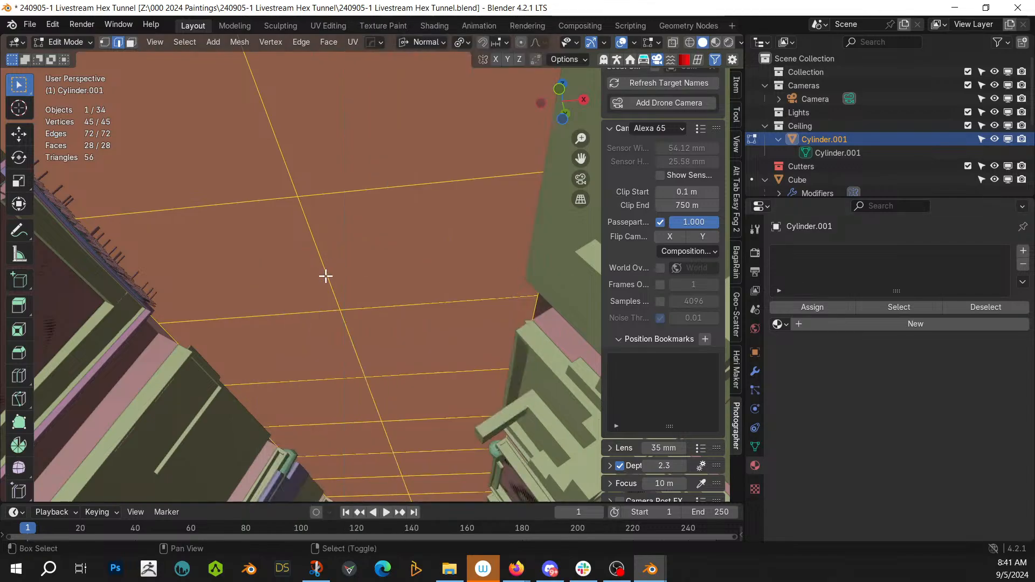
Step: Run Random Cells on the selected ceiling faces in Percent size mode with a 10% pool size and increase the subdivision cuts
key("shift+alt+f")
left_click(301, 330)
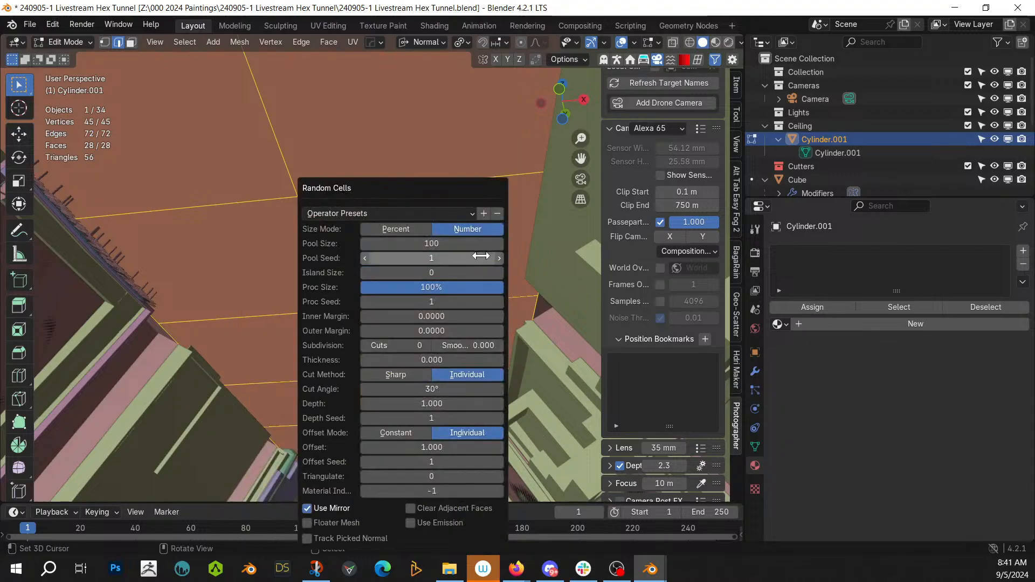
left_click(396, 229)
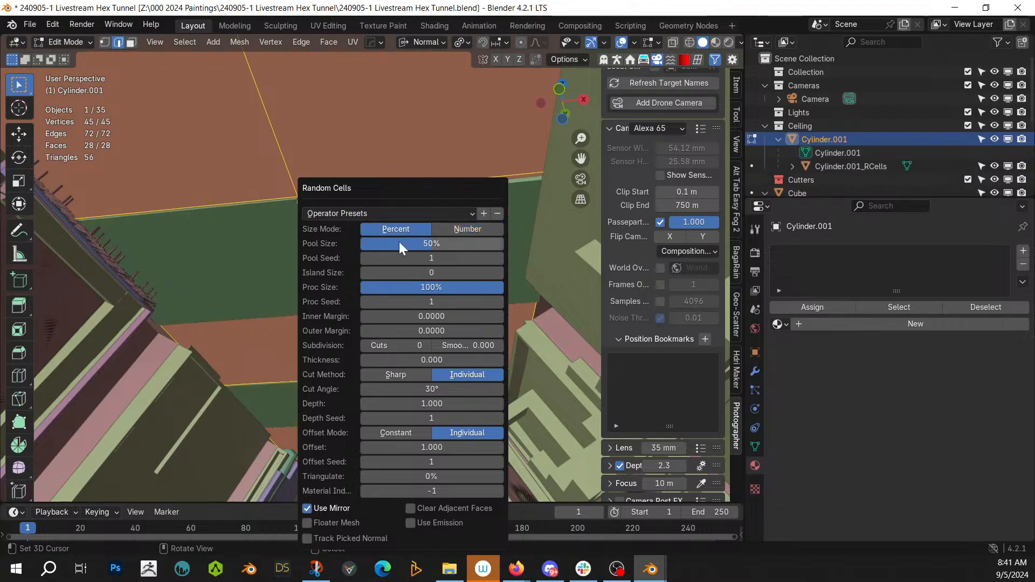
left_click(399, 243)
type("10")
key("Return")
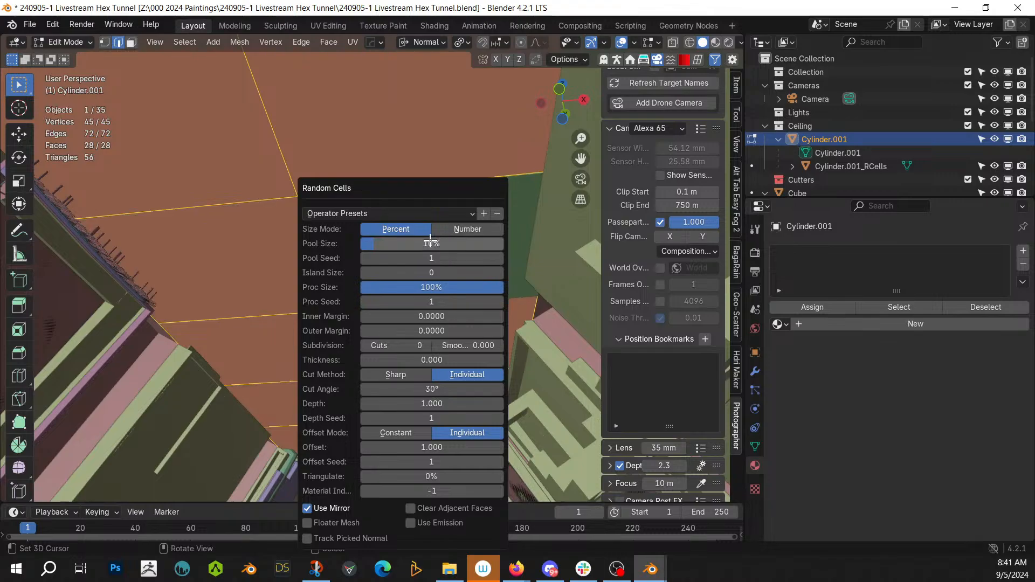
left_click(425, 346)
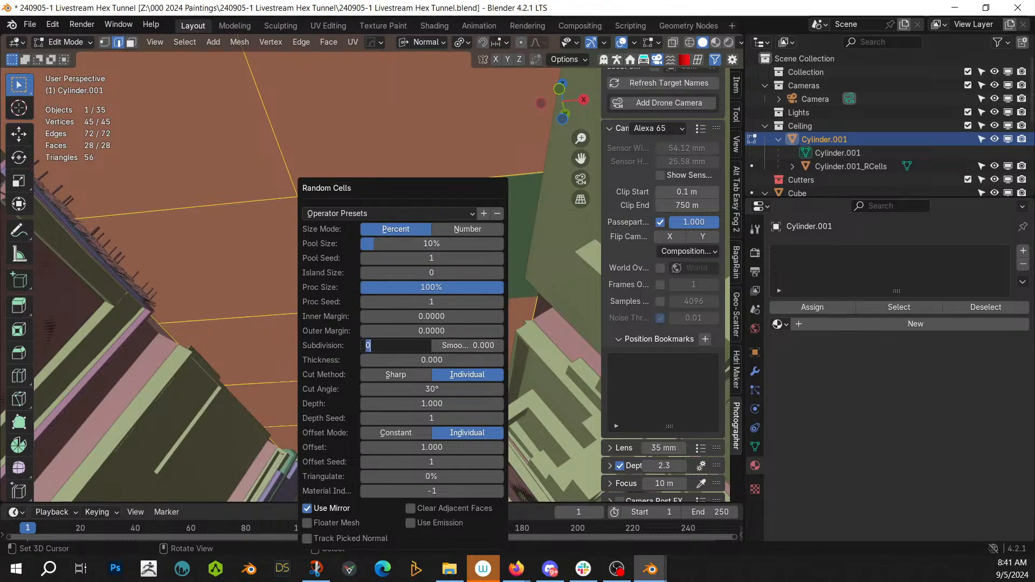
key("Return")
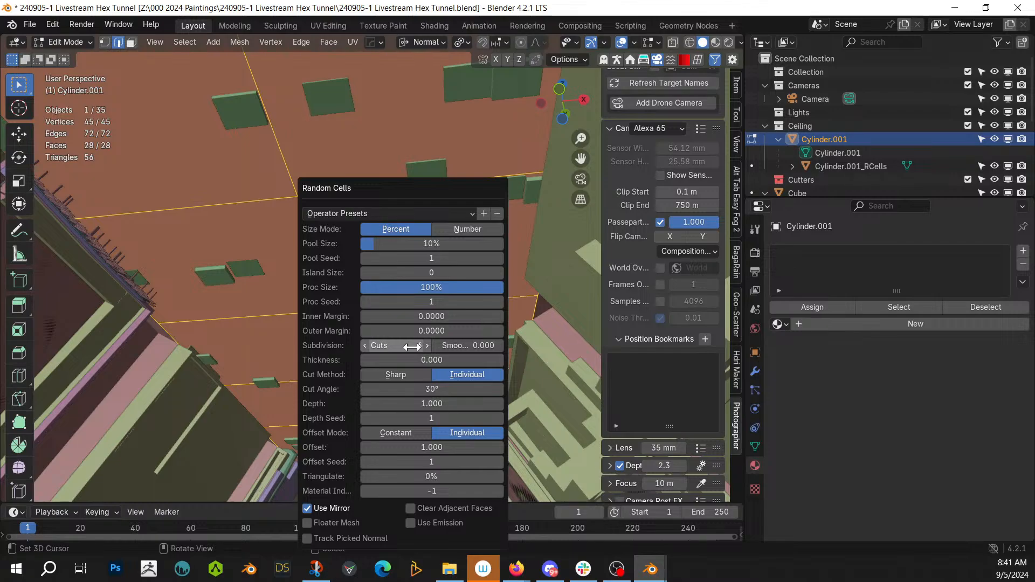
Step: Raise the subdivision cuts of the Random Cells on the ceiling to 12
left_click(427, 346)
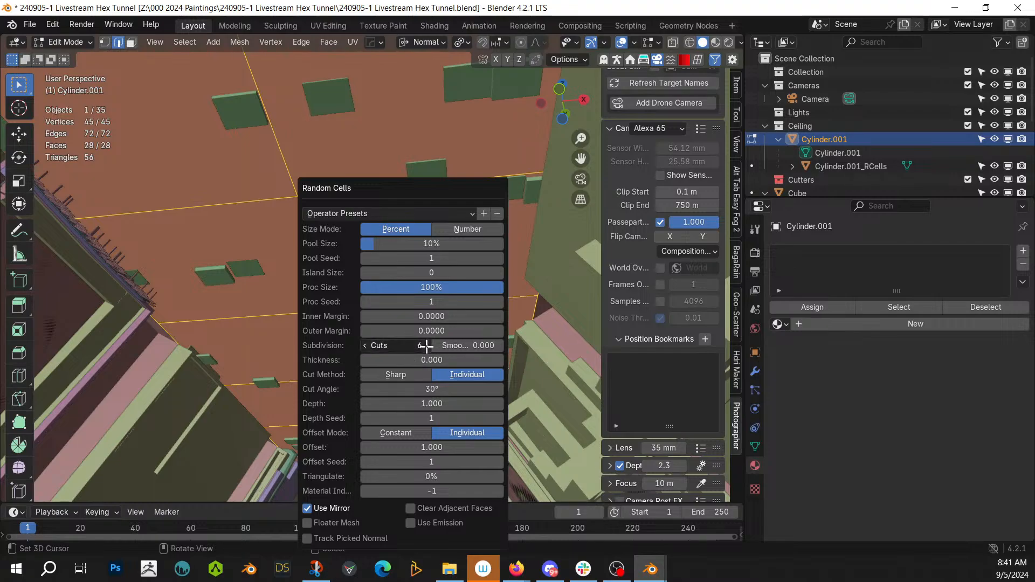
scroll(426, 346, "up", 3, "ctrl")
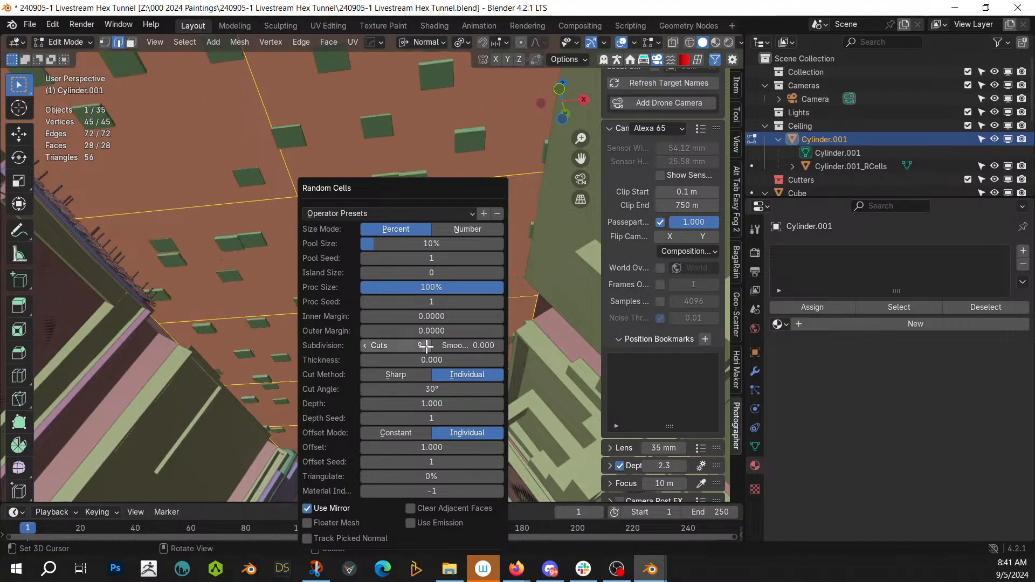
scroll(426, 346, "up", 1, "ctrl")
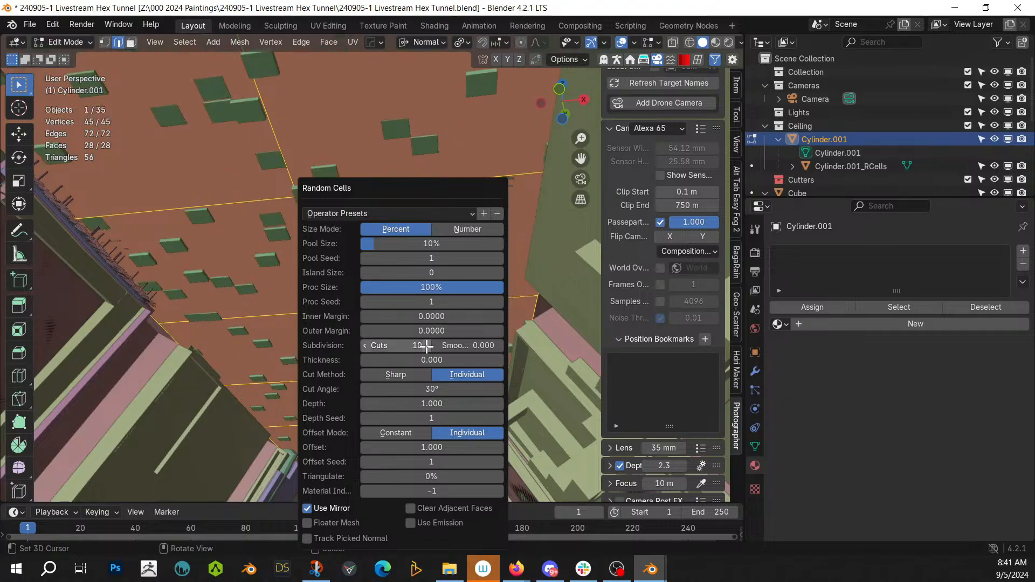
scroll(426, 346, "up", 1, "ctrl")
scroll(426, 347, "up", 1, "ctrl")
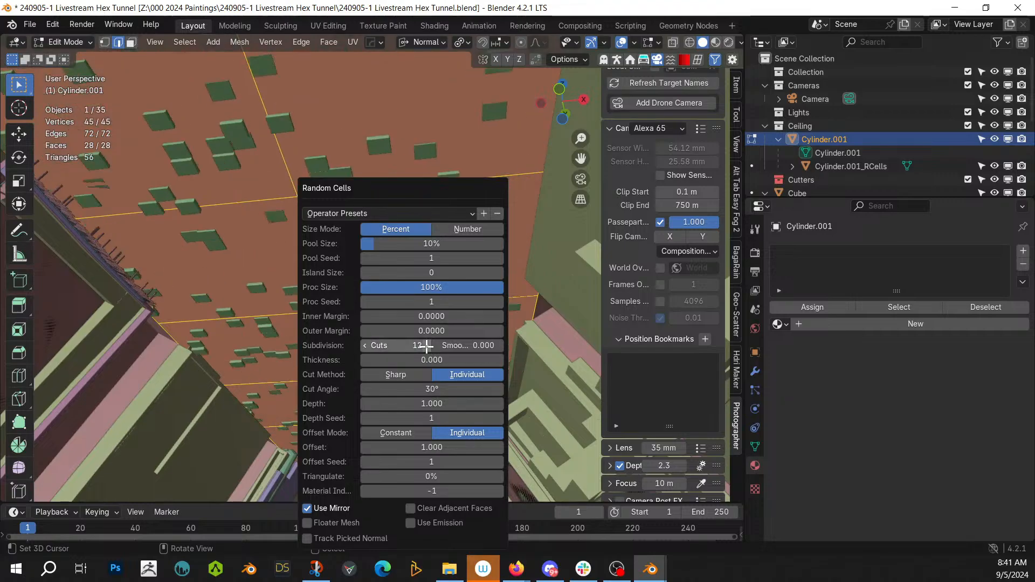
Step: Set the Random Cells pool size to 3% and the pool seed to 2
left_click(431, 244)
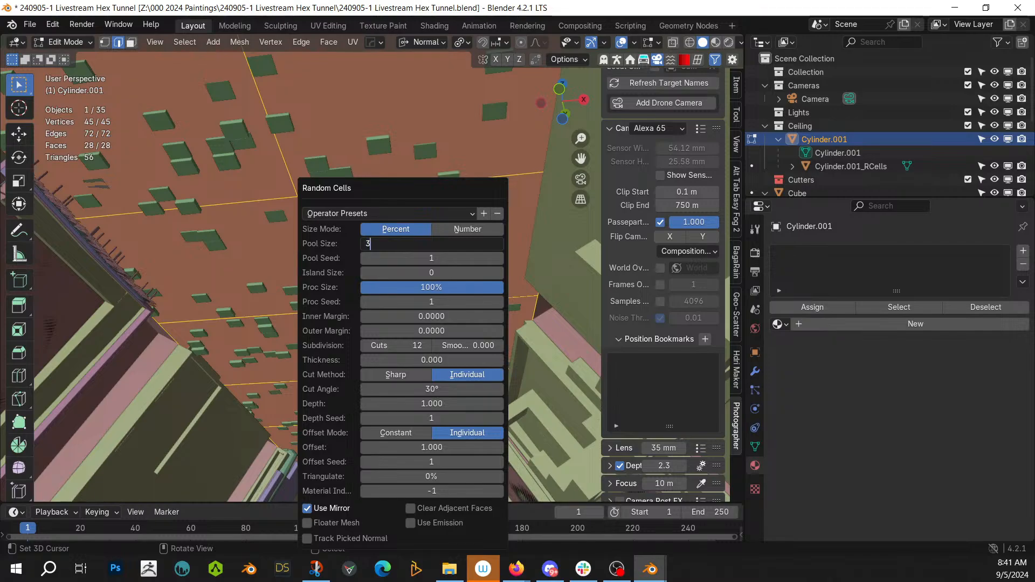
type("3")
key("Return")
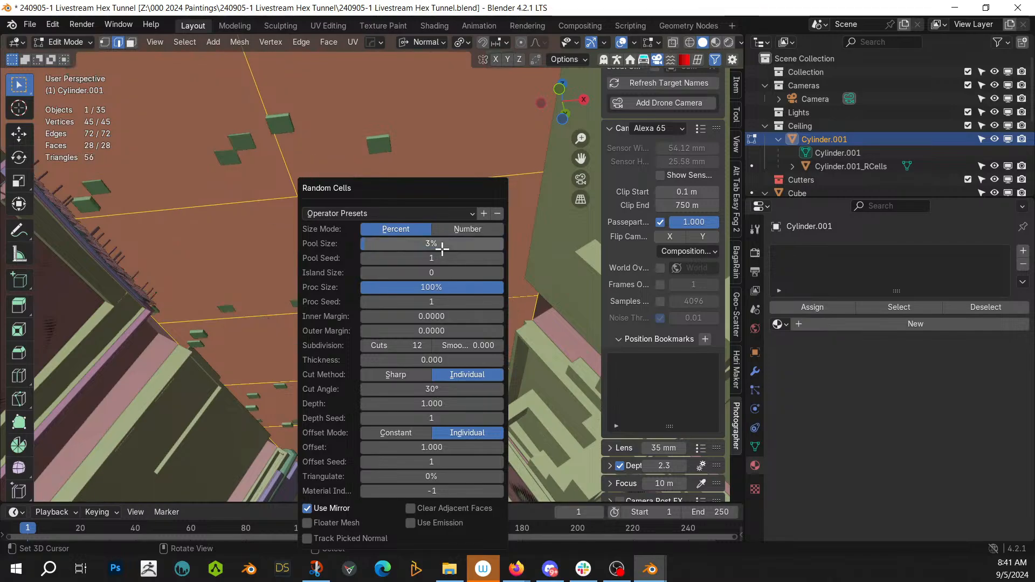
left_click(499, 258)
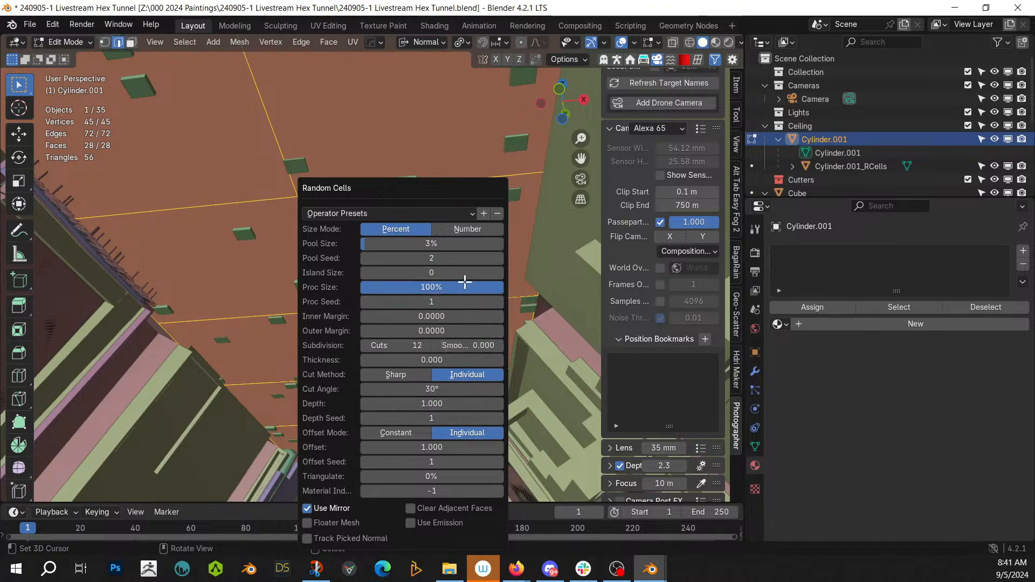
Step: Try an island size of 1 for the ceiling cells and return it to 0
left_click(500, 272)
left_click(500, 273)
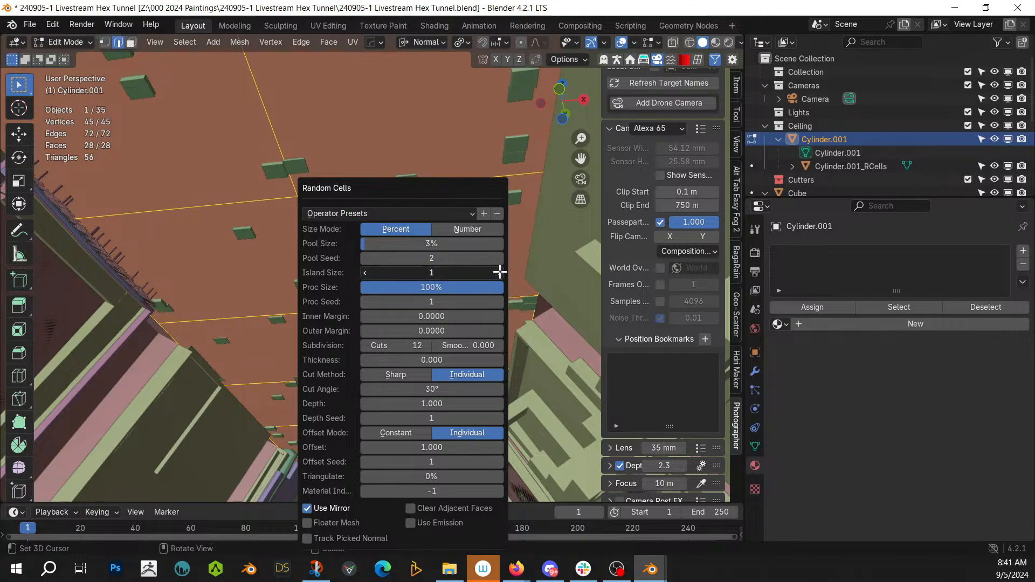
left_click(365, 272)
left_click(365, 272)
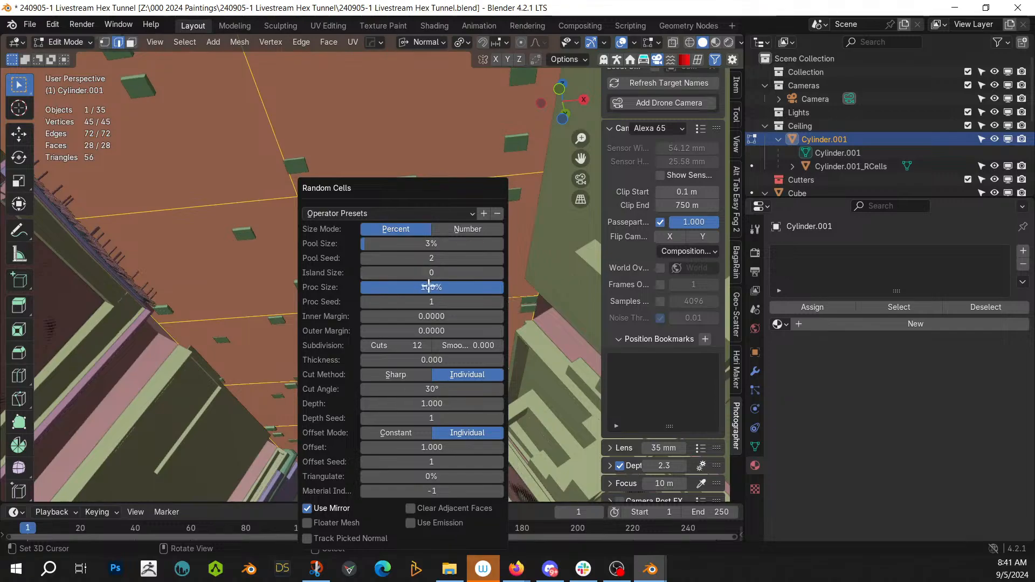
Step: Set the Random Cells proc seed to 2, the outer margin to about 0.122 and the inner margin to about 0.262
left_click(500, 302)
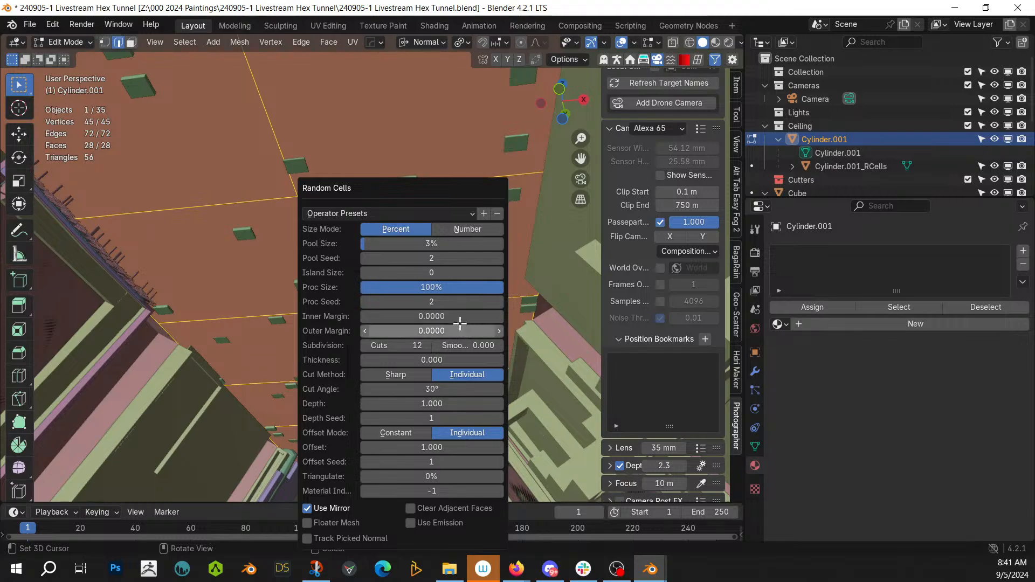
left_click_drag(414, 331, 488, 326)
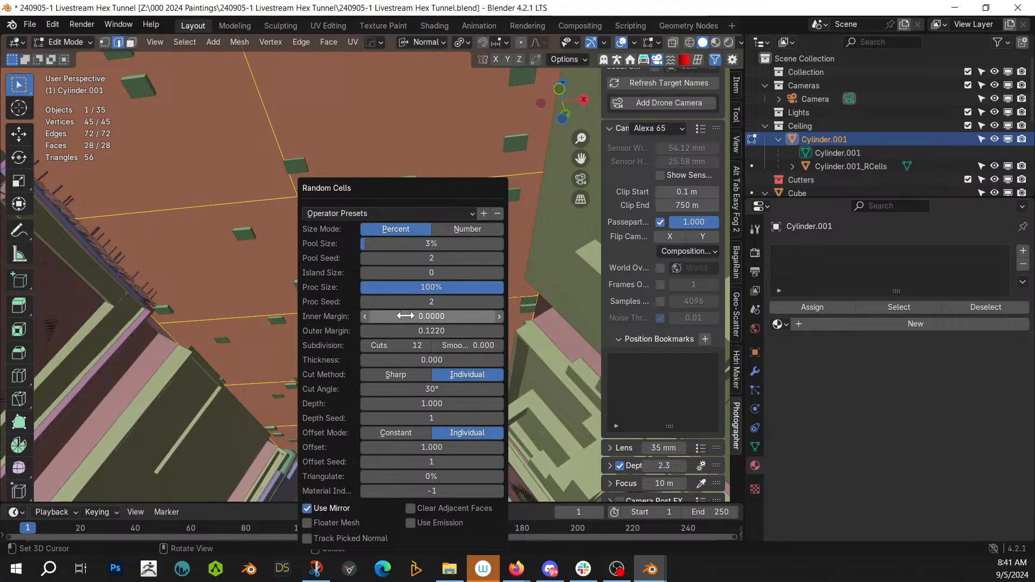
left_click_drag(410, 315, 469, 317)
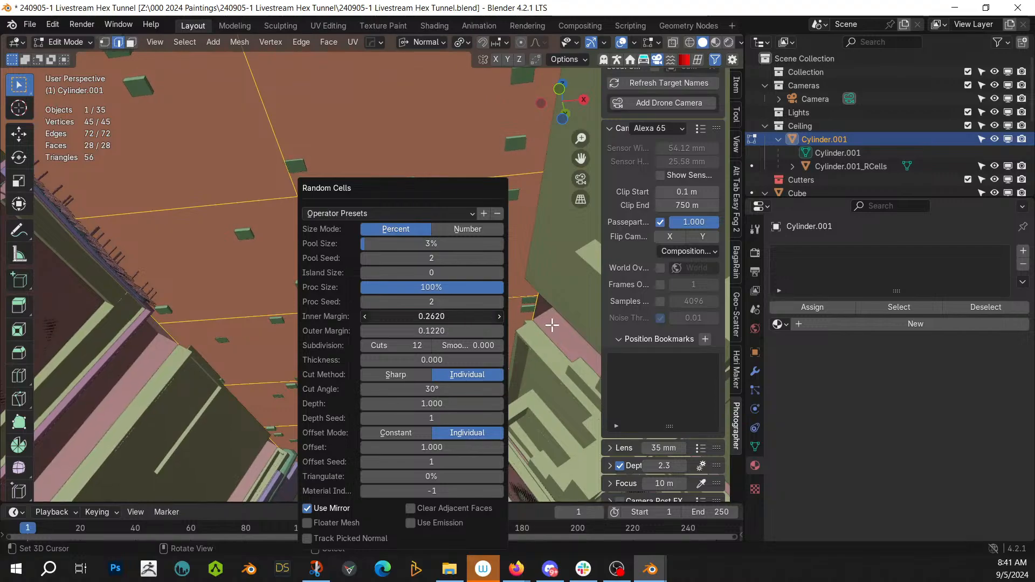
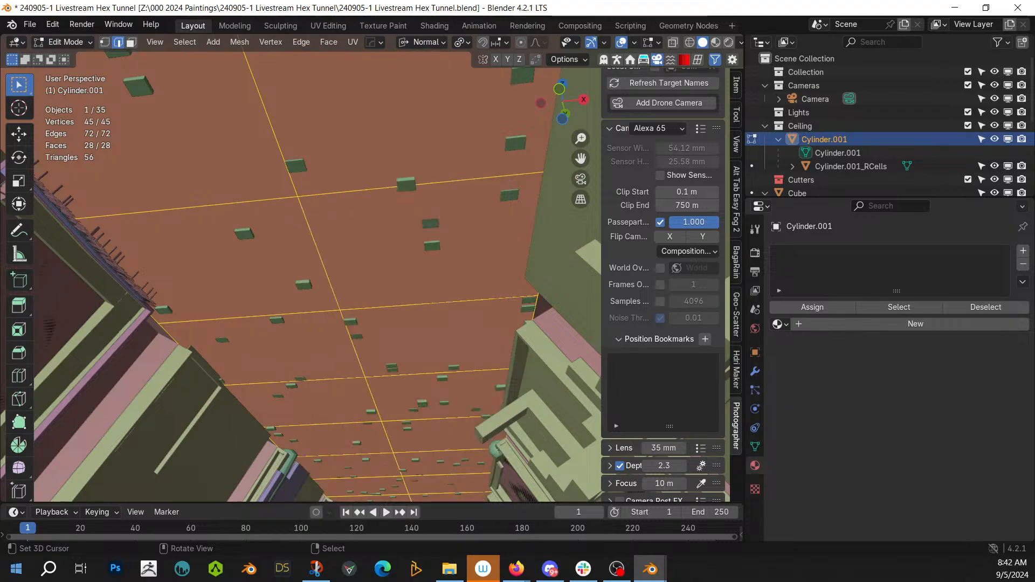
Step: Switch from the ceiling plane to editing the Cylinder.001_RCells object and select all its faces in face select mode
middle_click_drag(413, 360, 407, 369)
key("Tab")
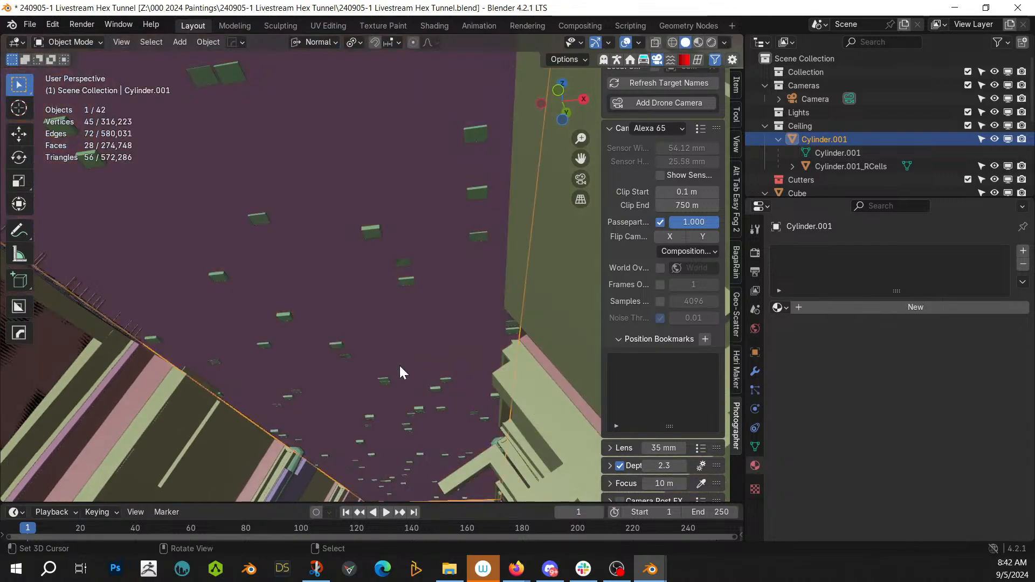
scroll(402, 372, "up", 3)
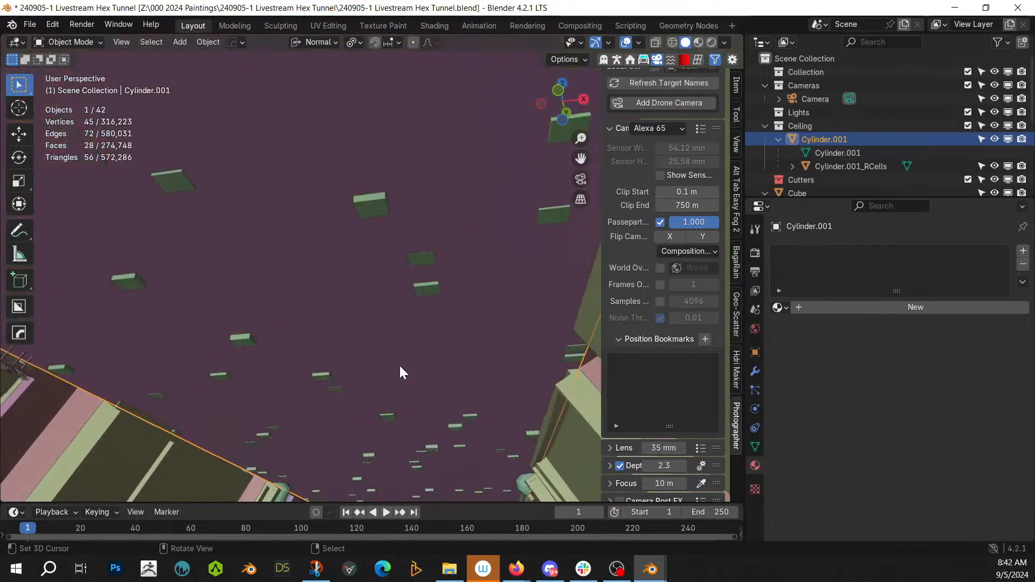
left_click(370, 207)
left_click(370, 207)
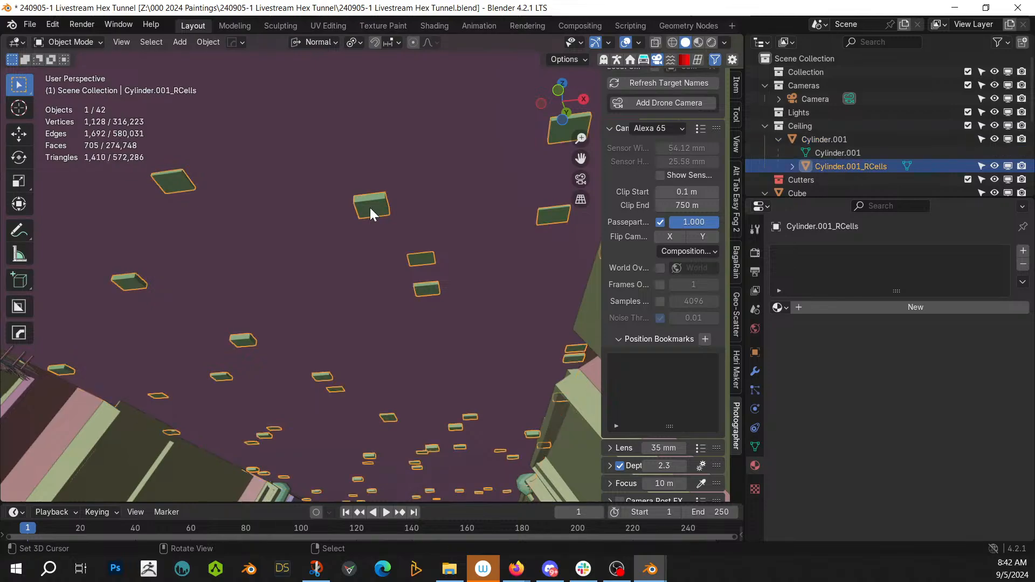
key("Tab")
key("3")
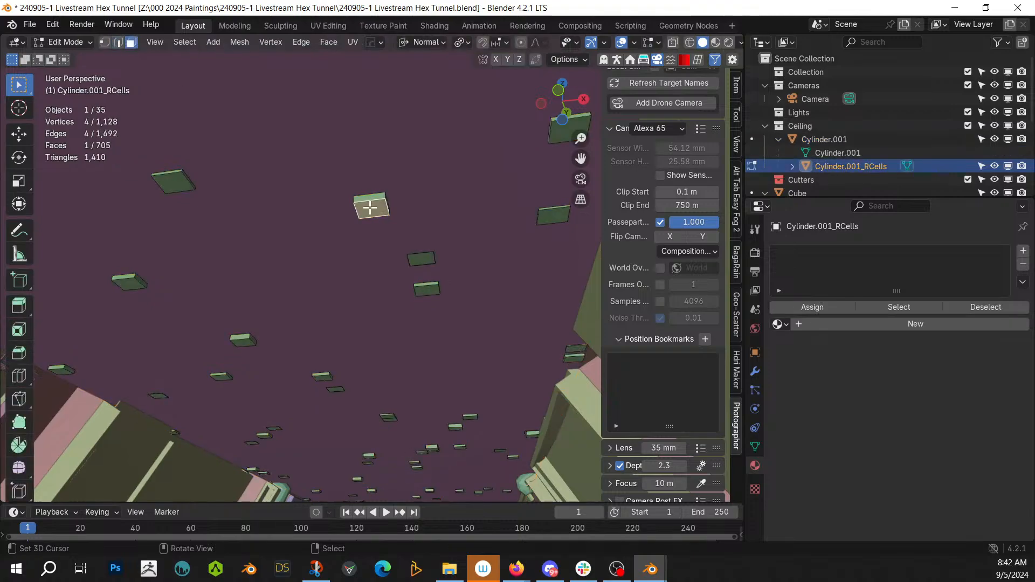
key("a")
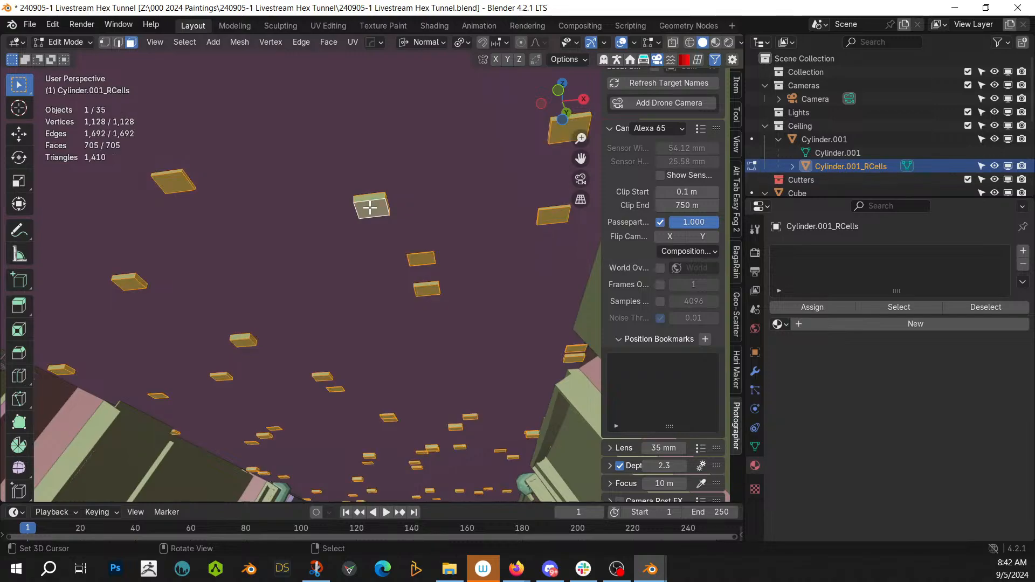
Step: Stretch the selected ceiling cells along their normal Z axis by a factor of about 63
key("s")
key("z")
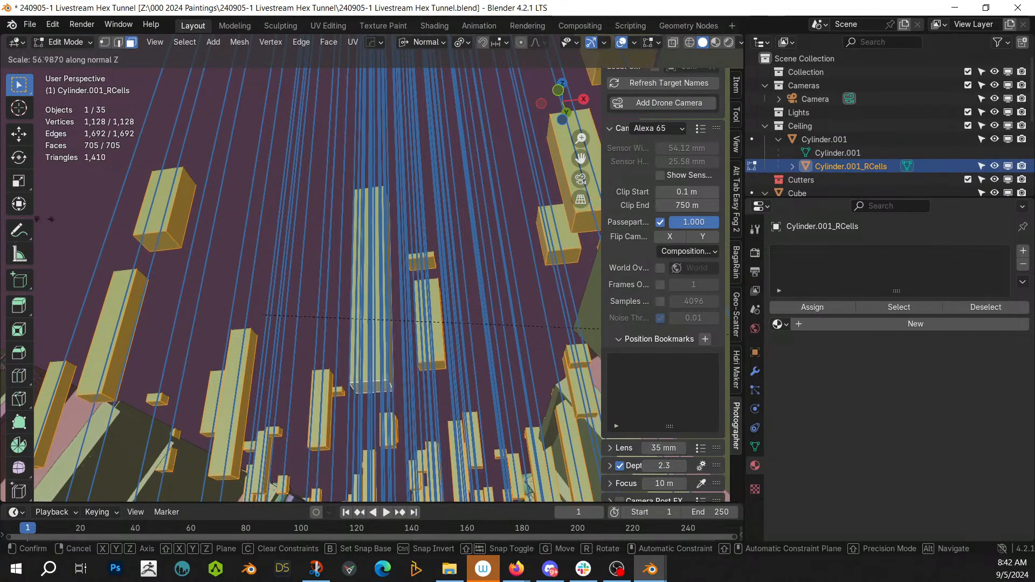
left_click(161, 307)
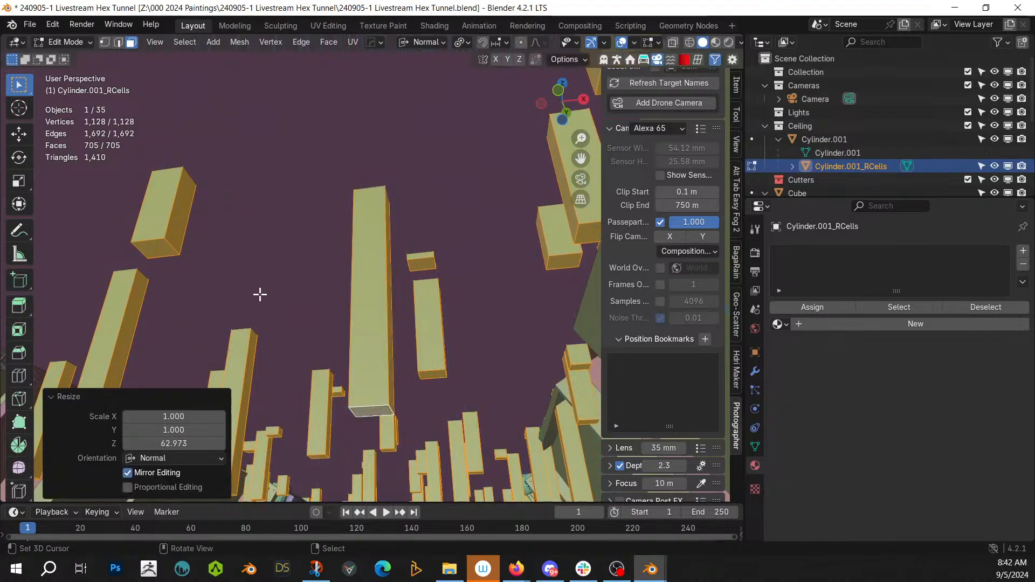
Step: Check the stretched cells through the scene camera and set their Z scale to 100
middle_click_drag(260, 295, 198, 302)
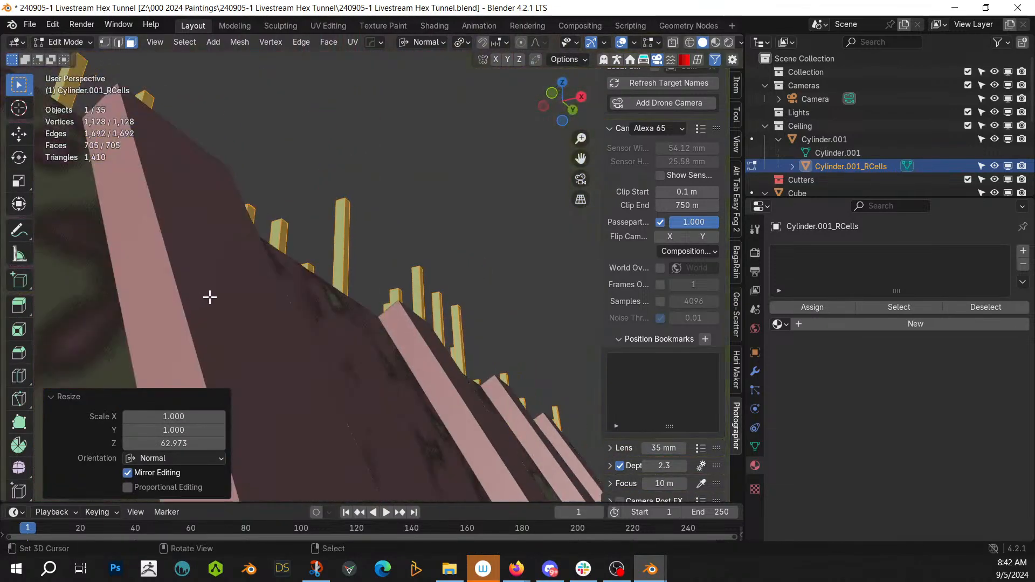
key("KP_0")
key("shift+grave")
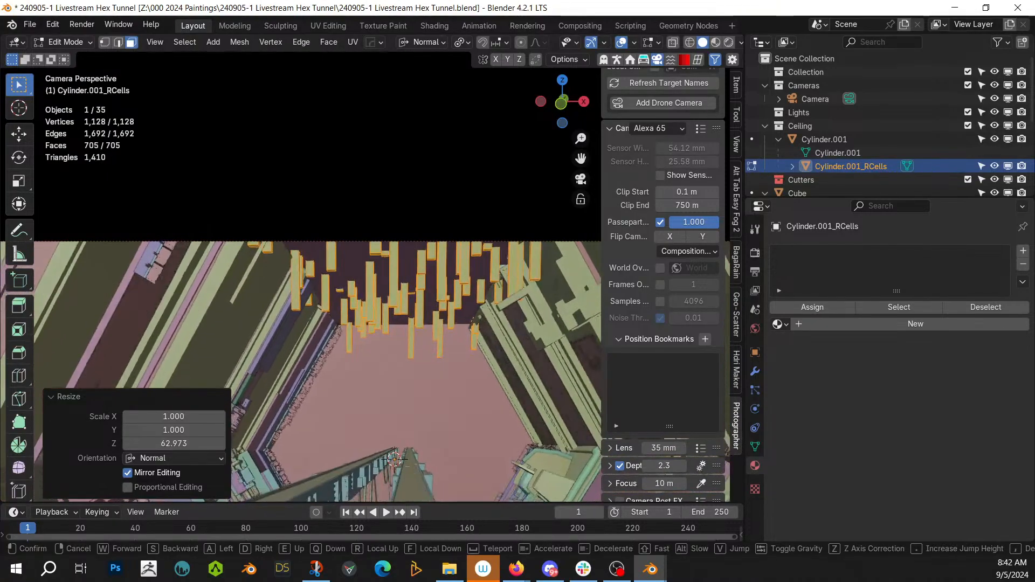
left_click(215, 295)
left_click(173, 443)
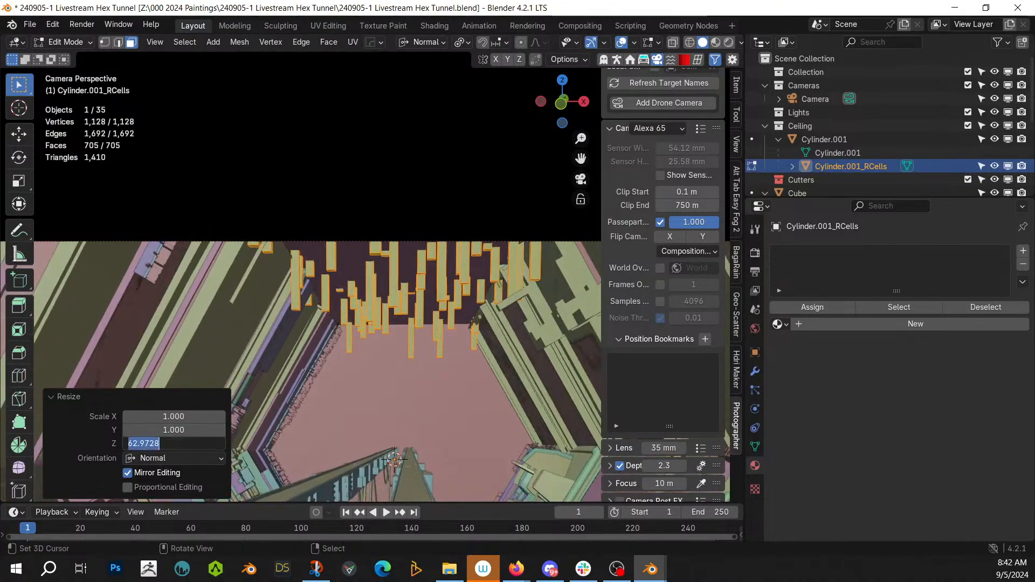
type("100")
key("Return")
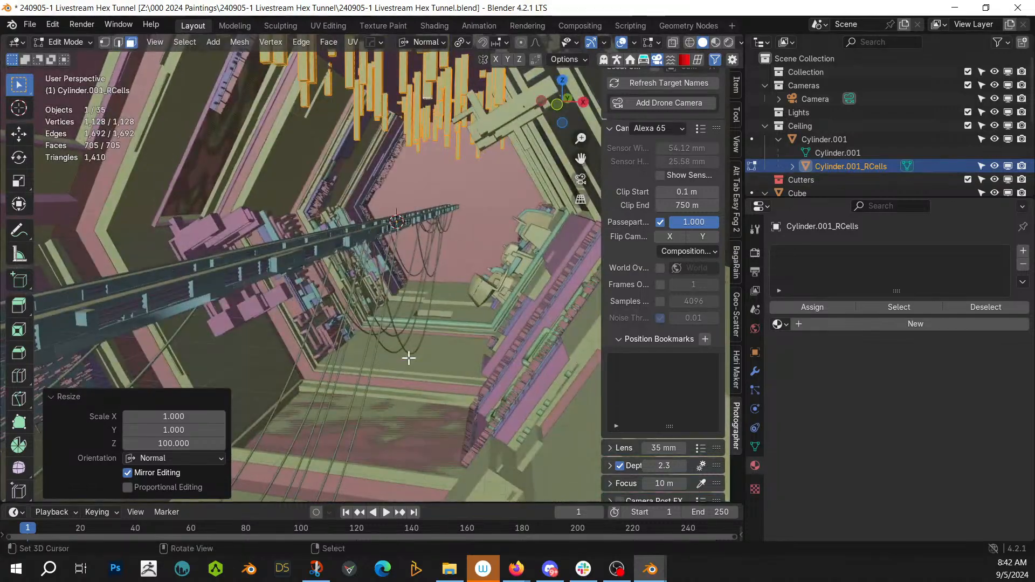
Step: Isolate the cells object in local view, view it from the right side and undo the Z scaling
key("KP_Divide")
middle_click_drag(409, 358, 348, 354)
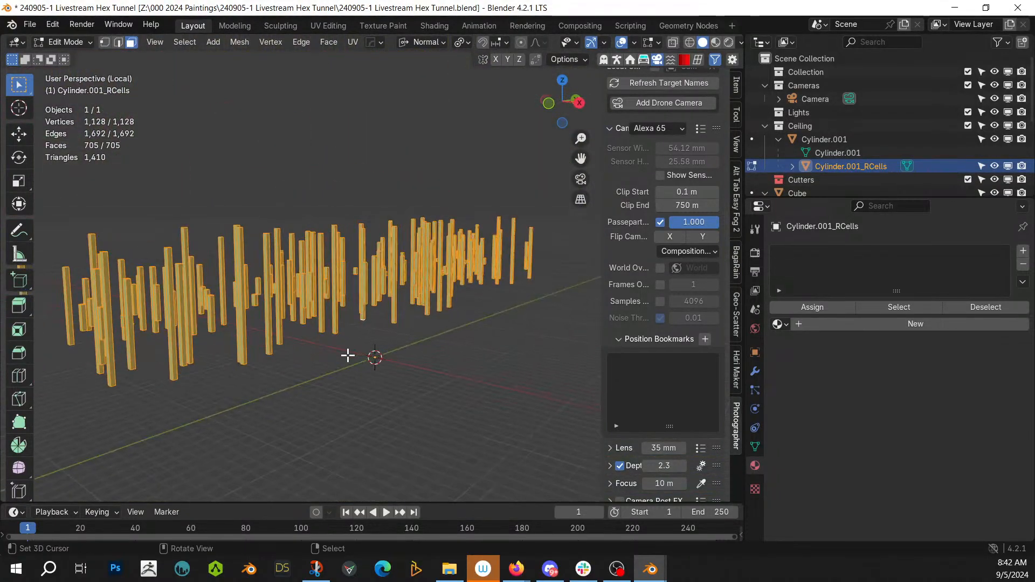
key("KP_1")
key("KP_3")
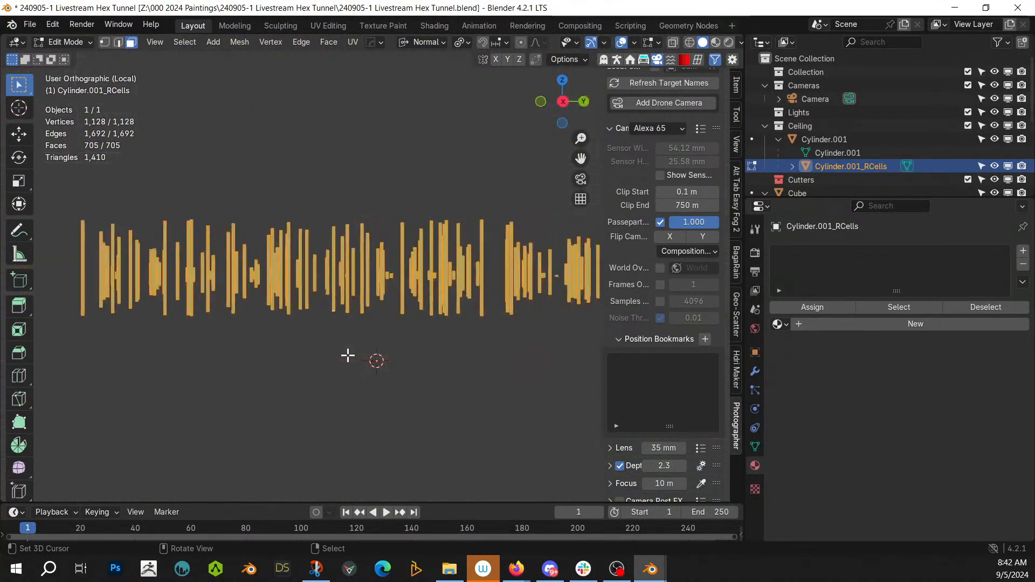
middle_click_drag(346, 354, 263, 383, "shift")
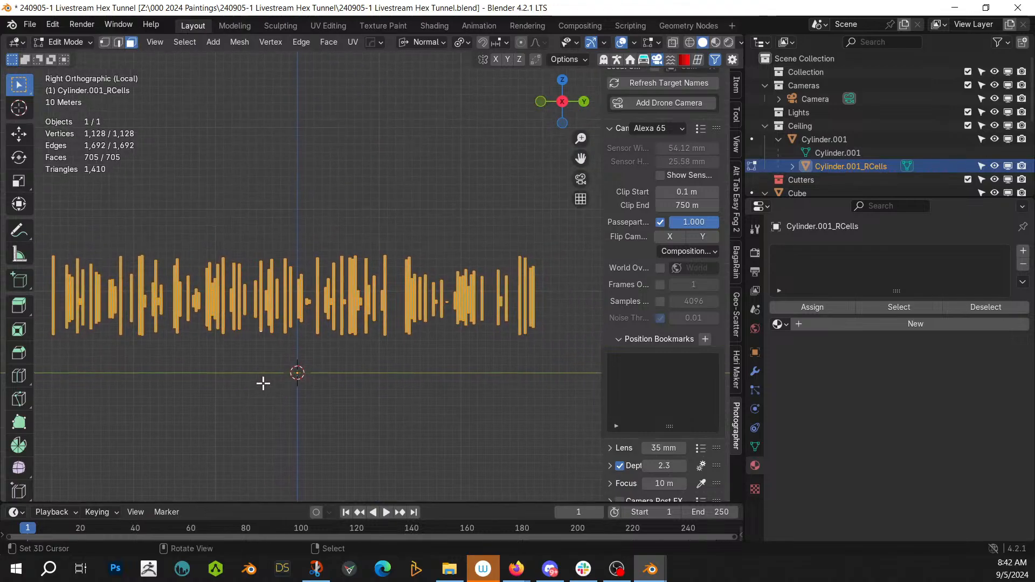
key("ctrl+z")
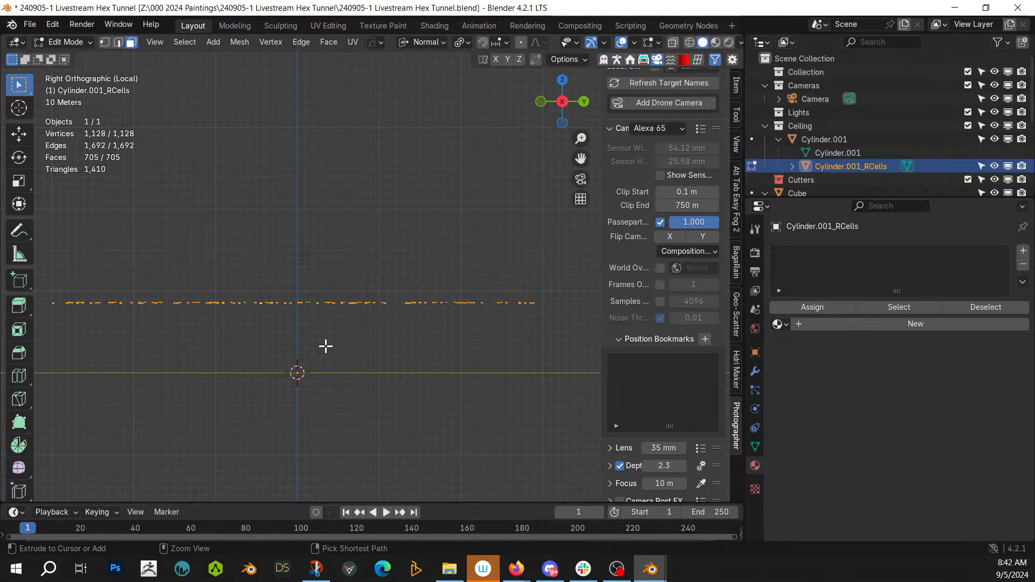
Step: Snap the 3D cursor to the selected cells and set the transform orientation to Global and the pivot point to 3D Cursor
scroll(326, 345, "up", 1)
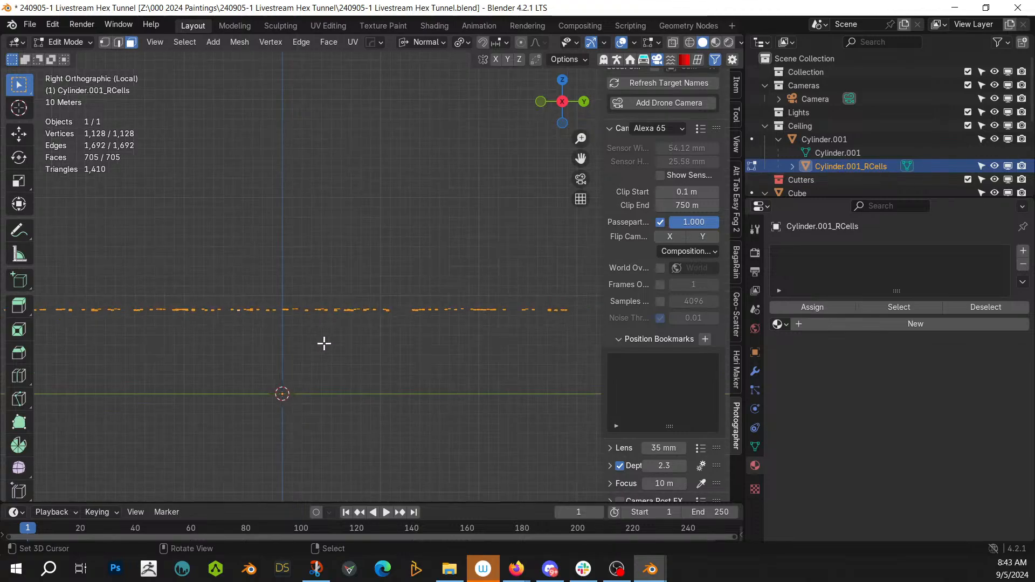
key("shift+s")
key("2")
left_click(442, 42)
left_click(413, 85)
left_click(462, 42)
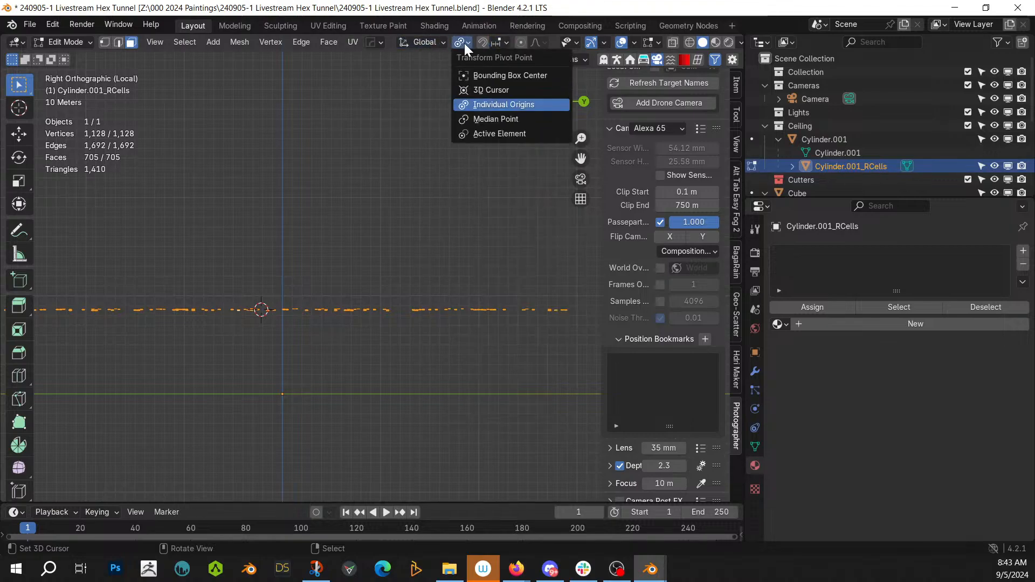
left_click(479, 91)
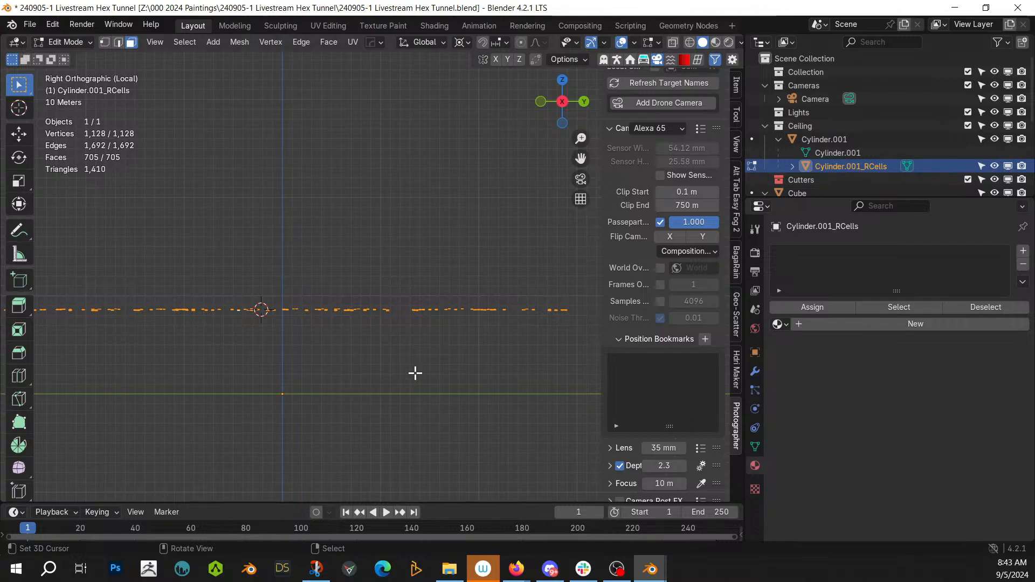
key("s")
key("z")
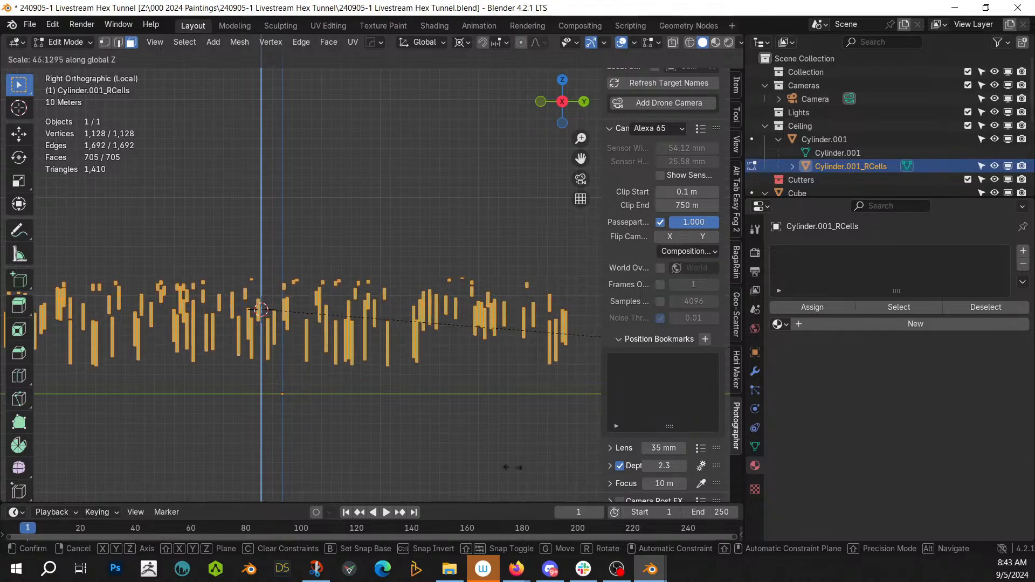
right_click(462, 467)
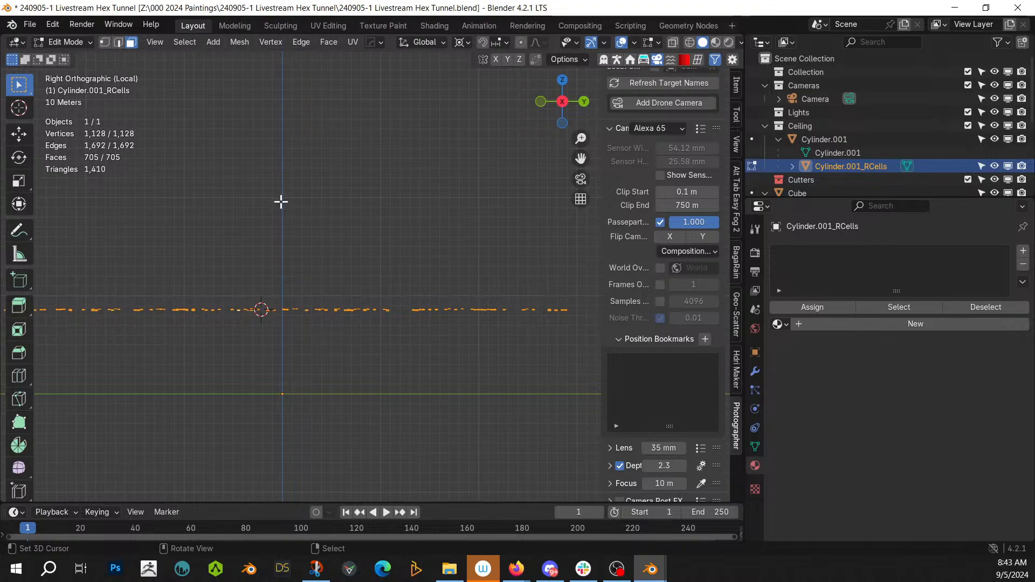
Step: Return to Object Mode and set the origin of Cylinder.001_RCells to the 3D cursor
key("Tab")
left_click(216, 41)
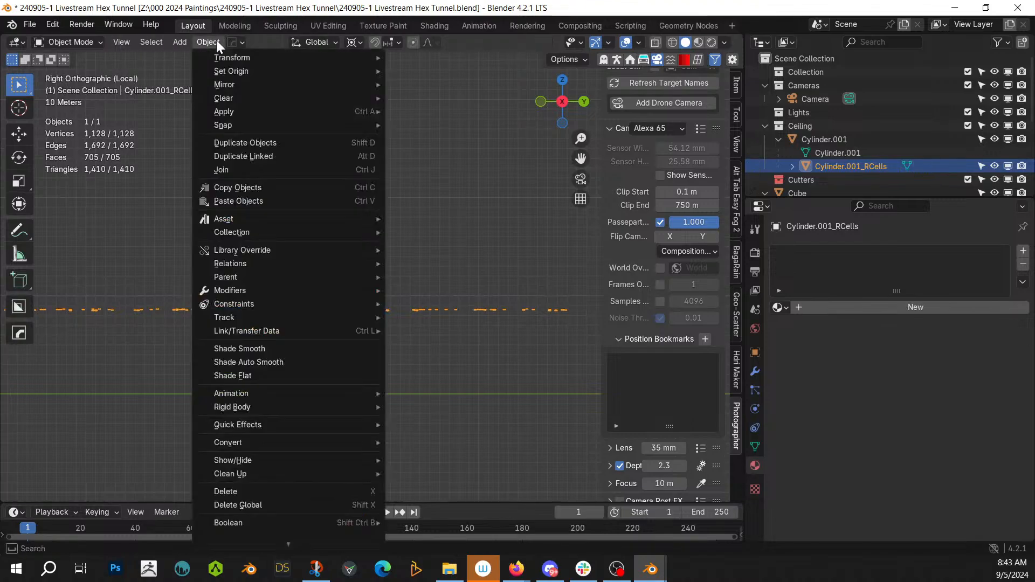
mouse_move(228, 72)
left_click(449, 99)
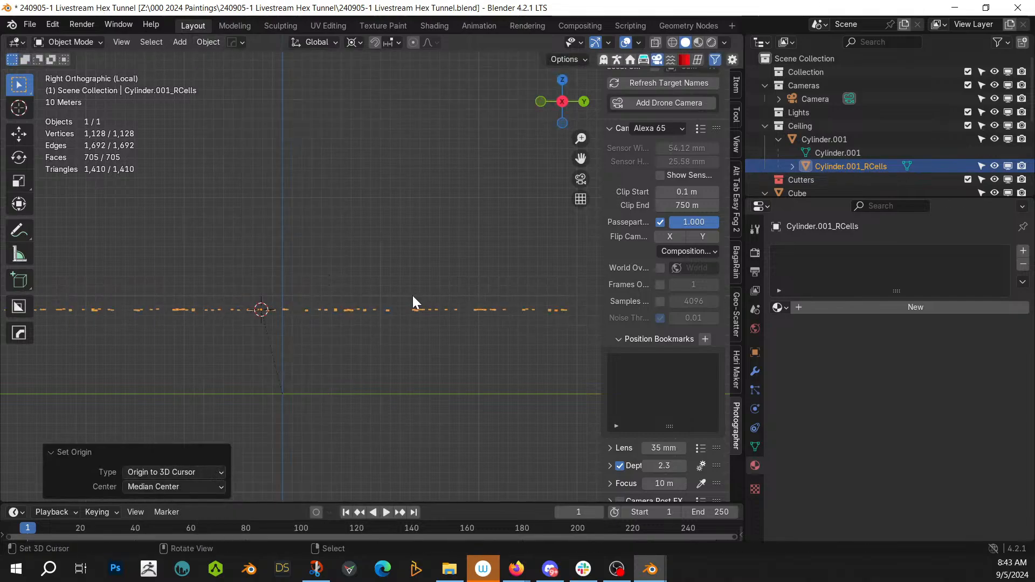
key("s")
key("z")
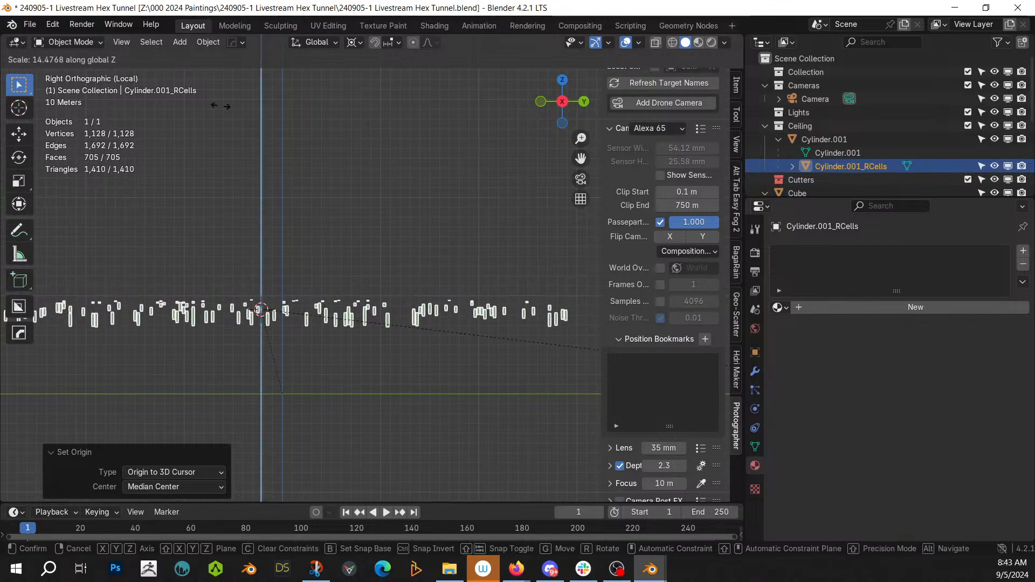
key("Escape")
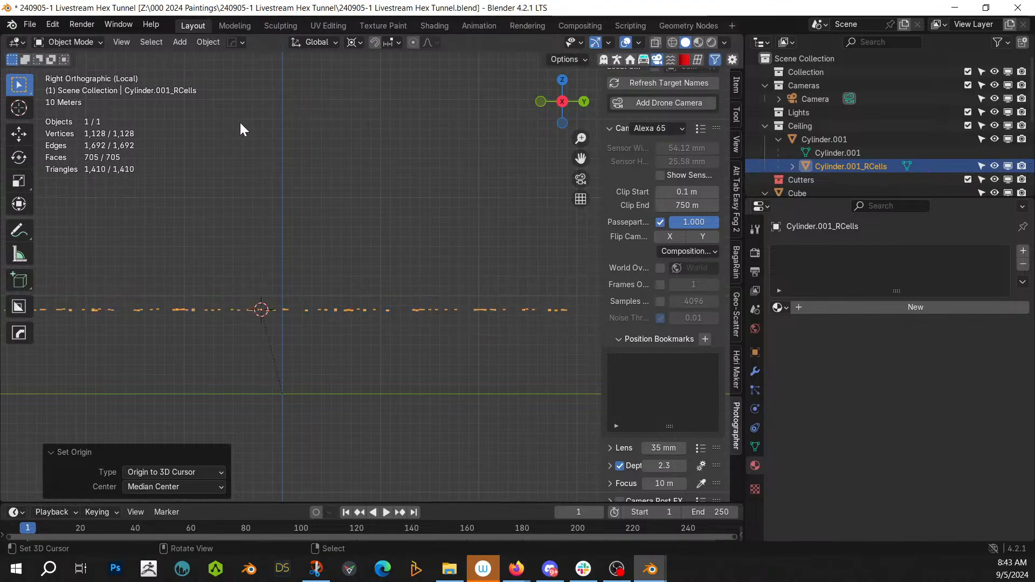
scroll(266, 255, "up", 4)
key("s")
key("z")
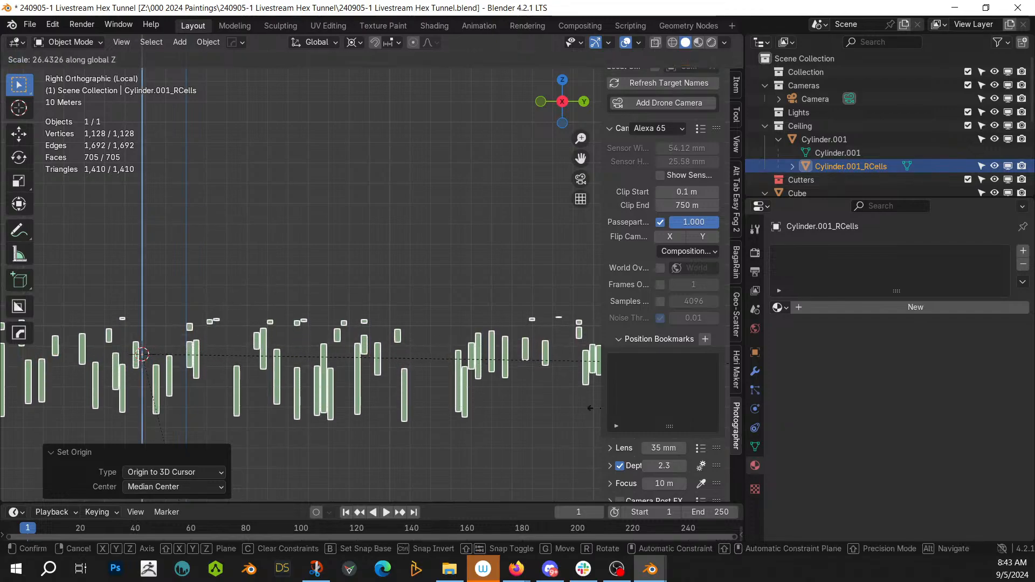
key("Escape")
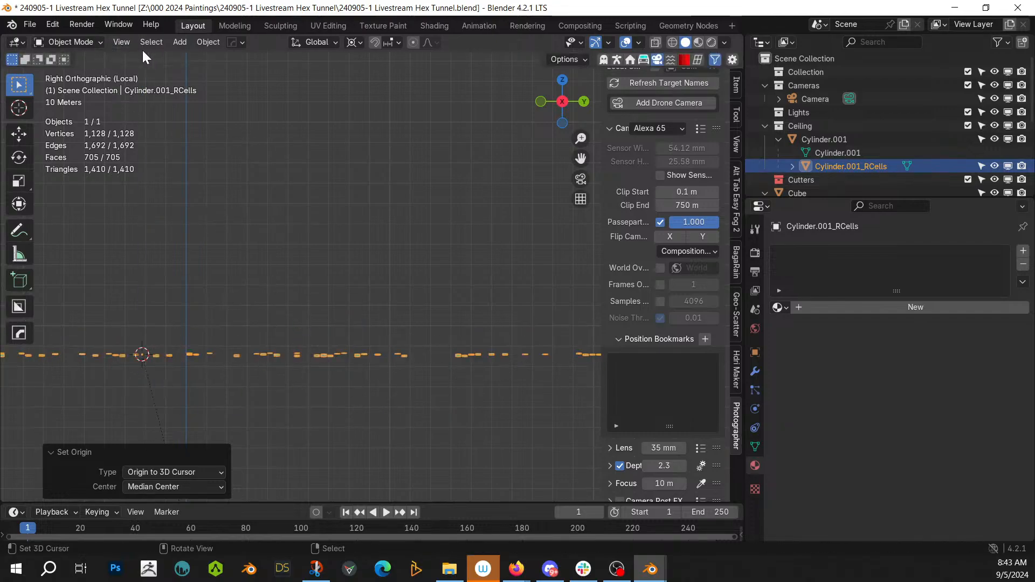
Step: Set the cells' origin to the 3D cursor again, try scaling them by about 20.345 along global Z, and undo the scaling
left_click(209, 42)
mouse_move(252, 71)
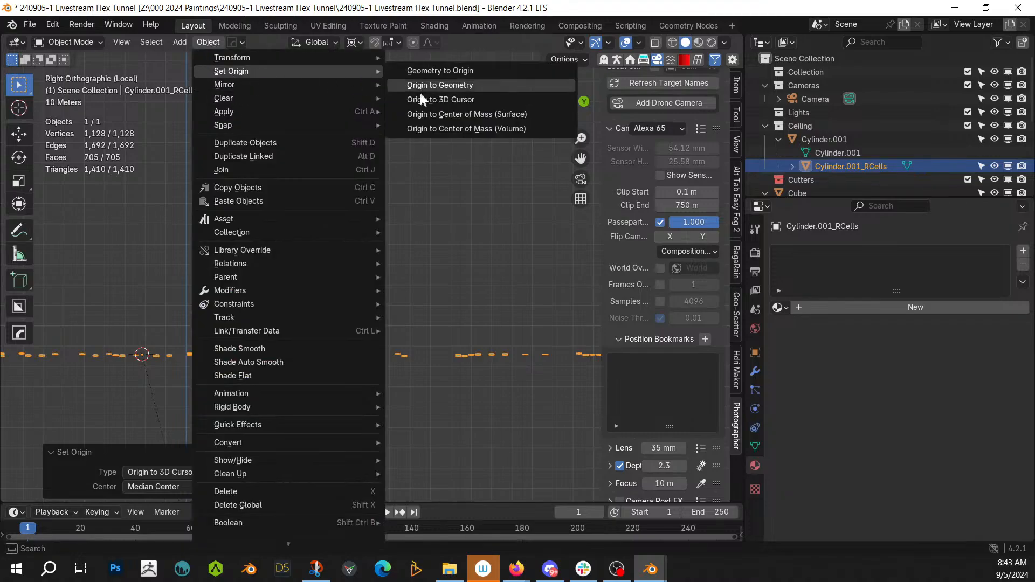
left_click(465, 100)
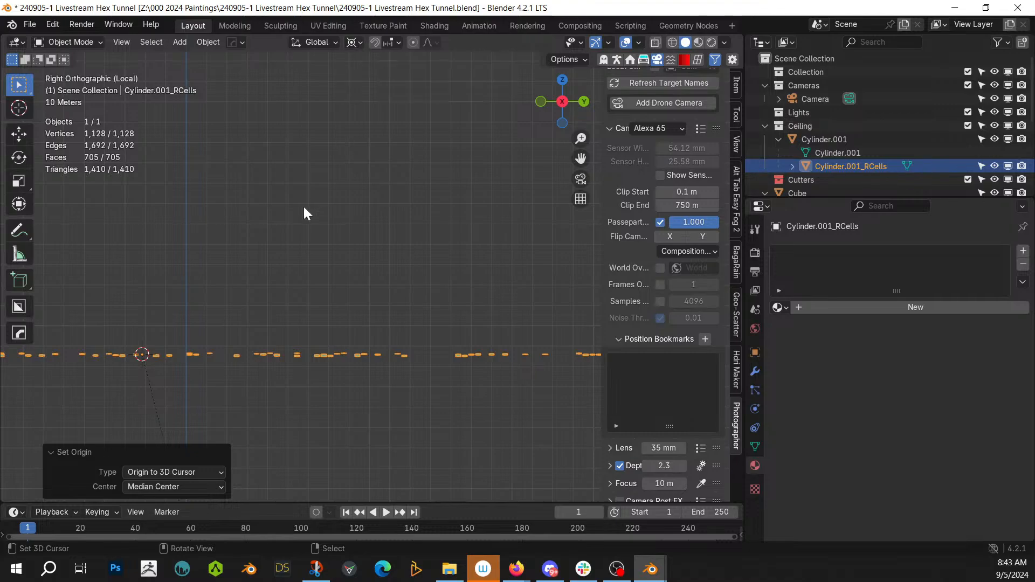
key("s")
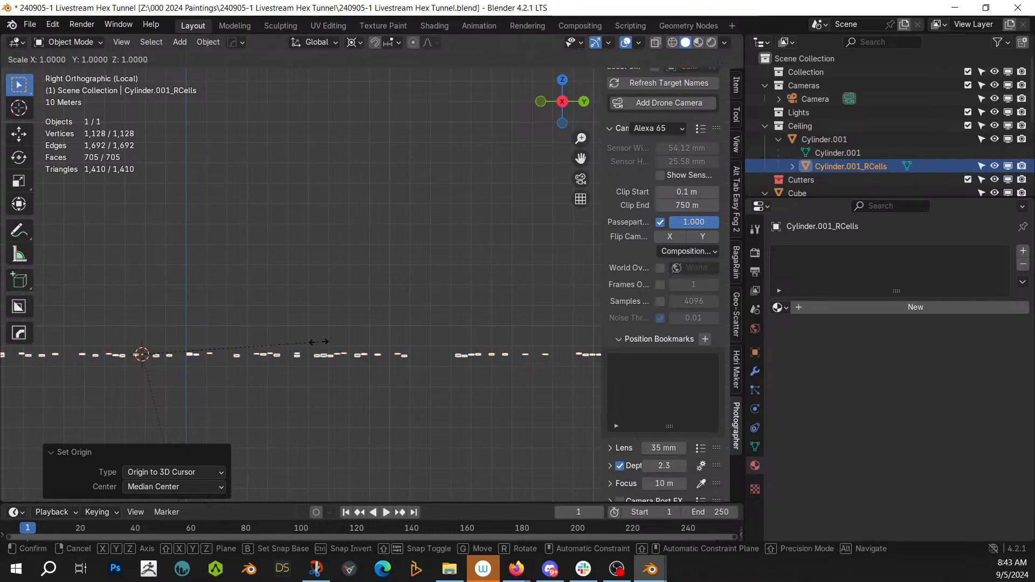
key("z")
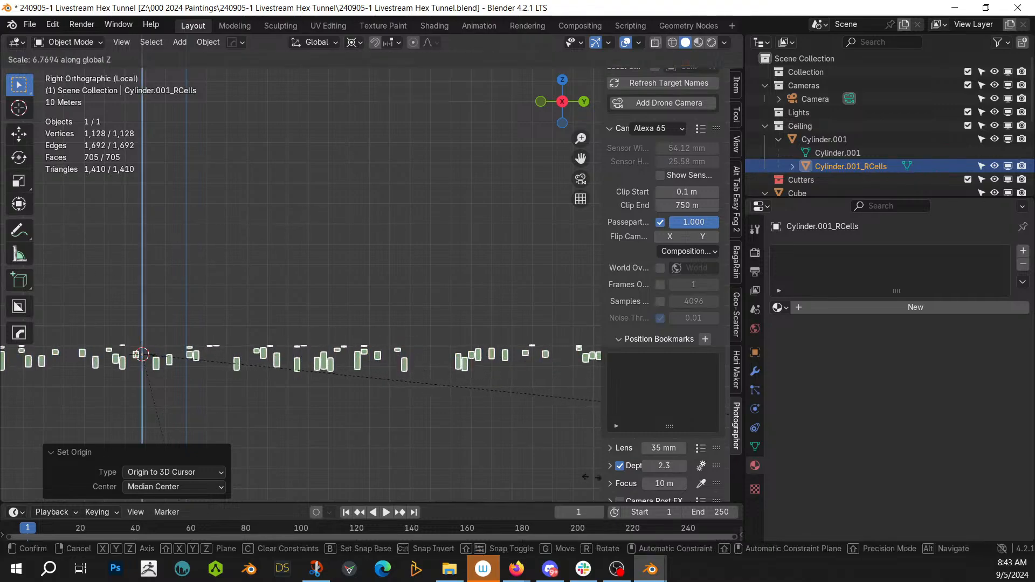
key("Return")
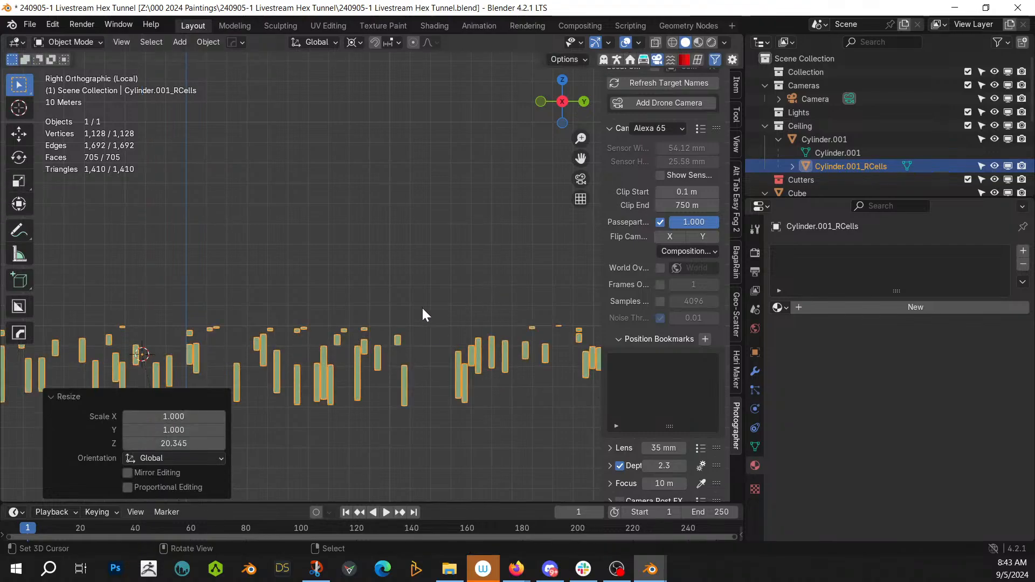
middle_click_drag(421, 306, 549, 318)
key("ctrl+z")
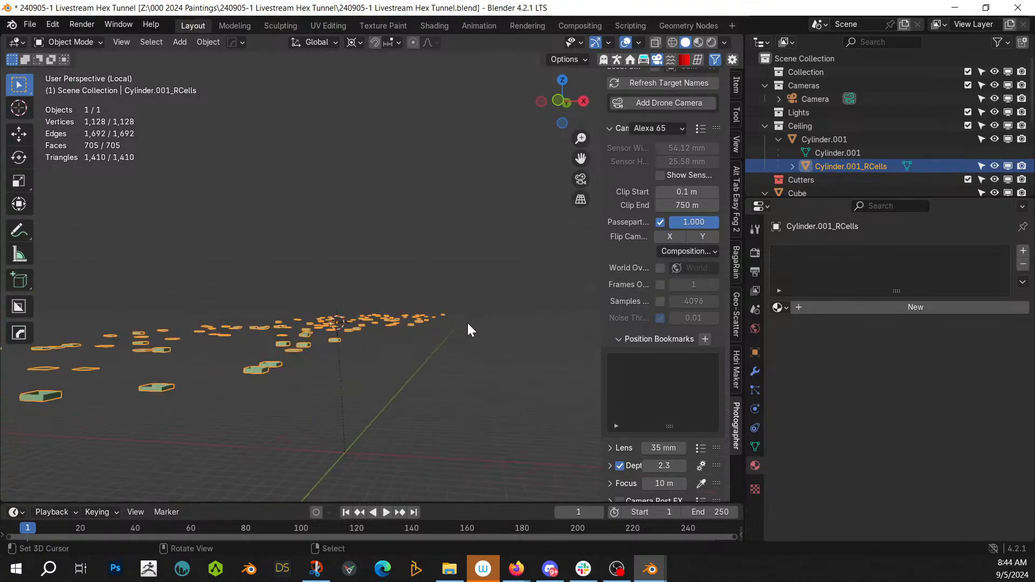
Step: In Edit Mode, select one cell's bottom face from below and extend the selection to all faces with the same normal
key("KP_1")
middle_click_drag(473, 322, 469, 260)
key("Tab")
middle_click_drag(284, 322, 307, 345)
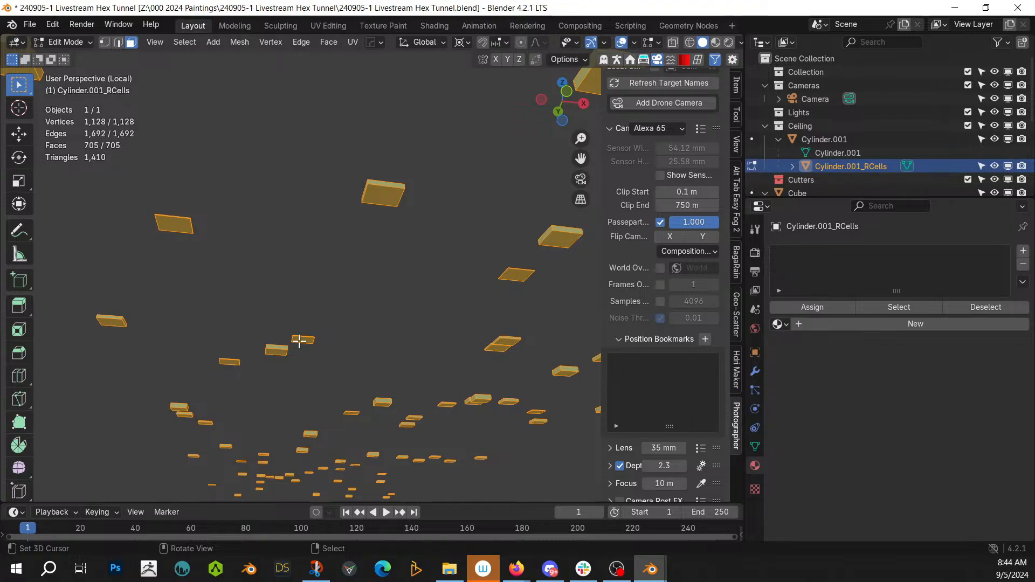
left_click(303, 339)
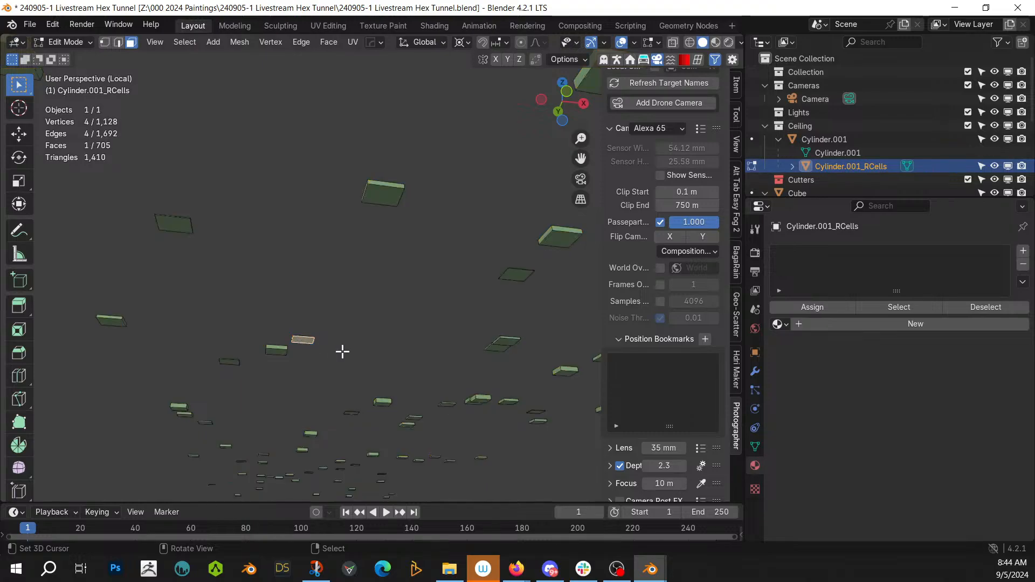
key("shift+g")
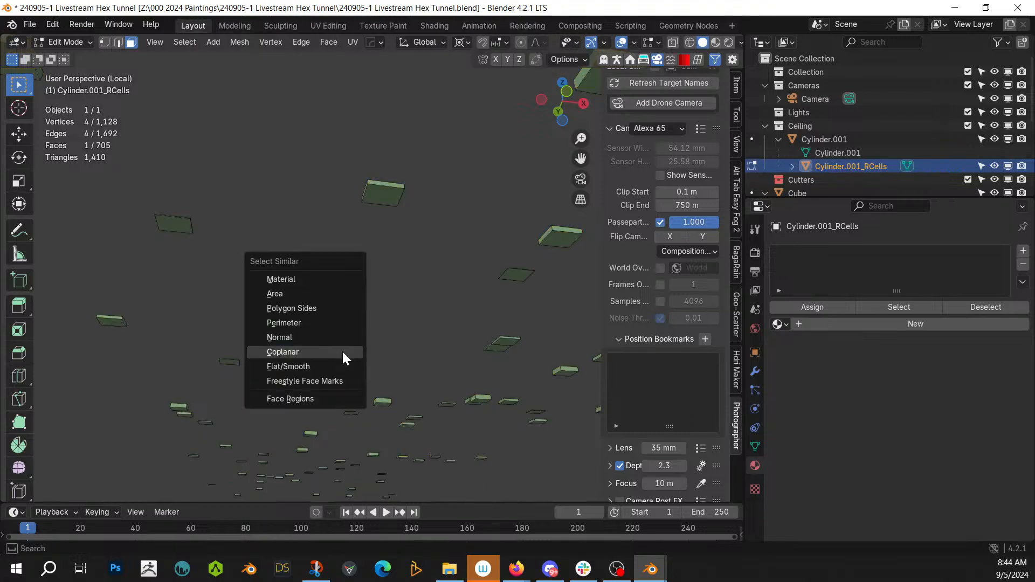
left_click(307, 337)
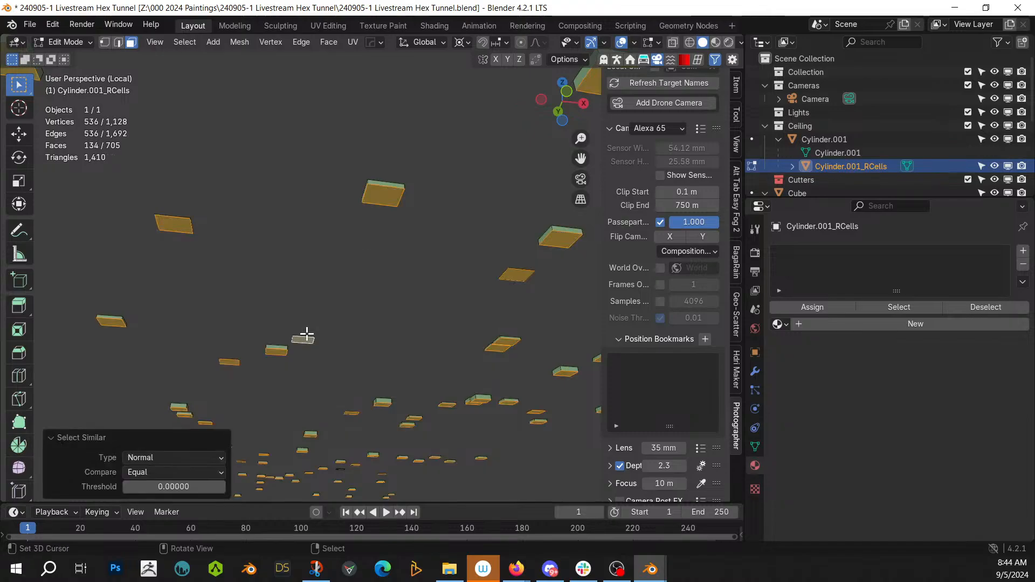
Step: Extrude the selected bottom faces about 1.11 m downward and repeat the extrusion seven times to form segmented hanging blocks
key("e")
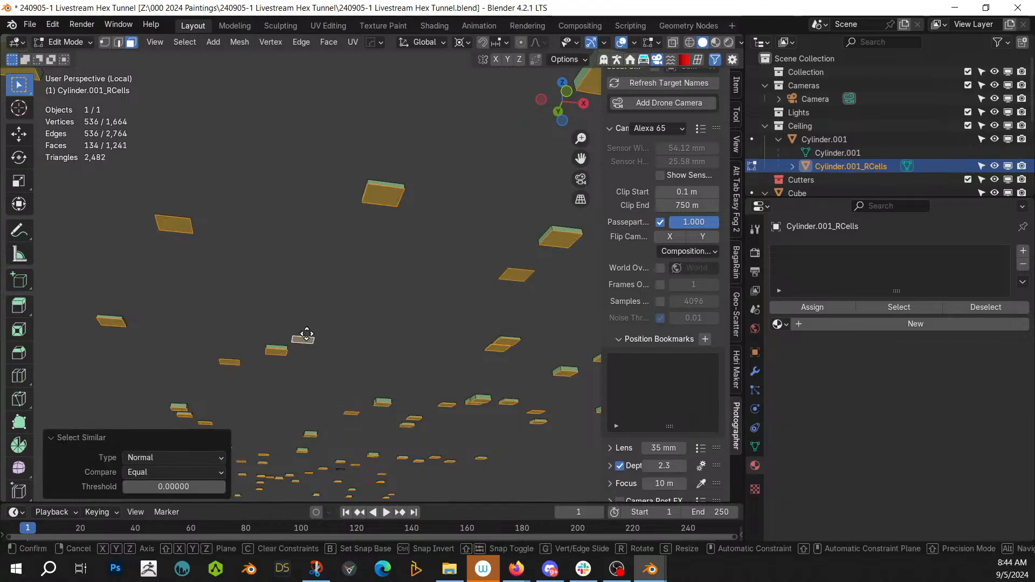
left_click(288, 363)
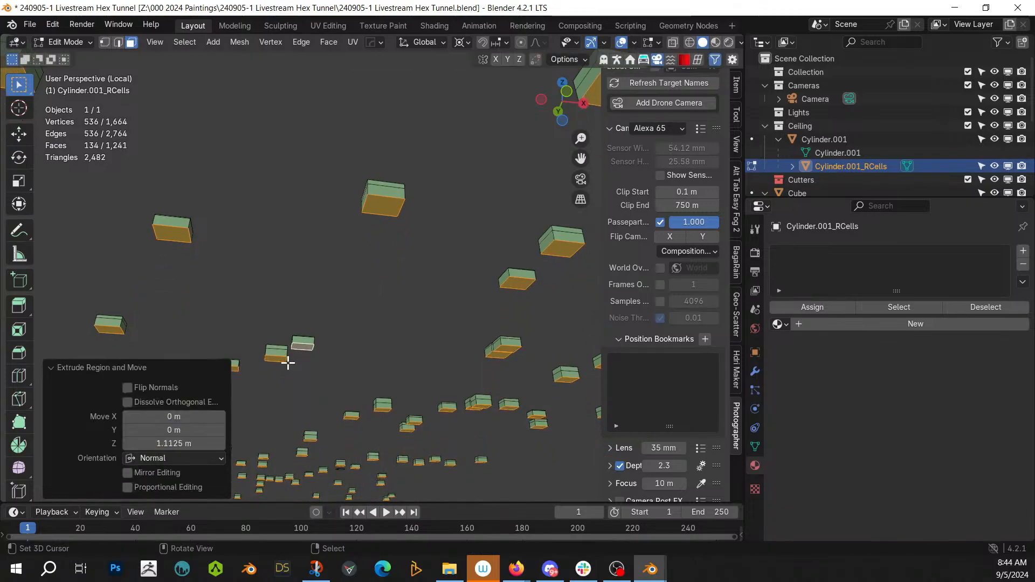
key("shift+r")
key("shift+r")
key("shift+r")
key("shift+r")
key("shift+r")
key("shift+r")
key("shift+r")
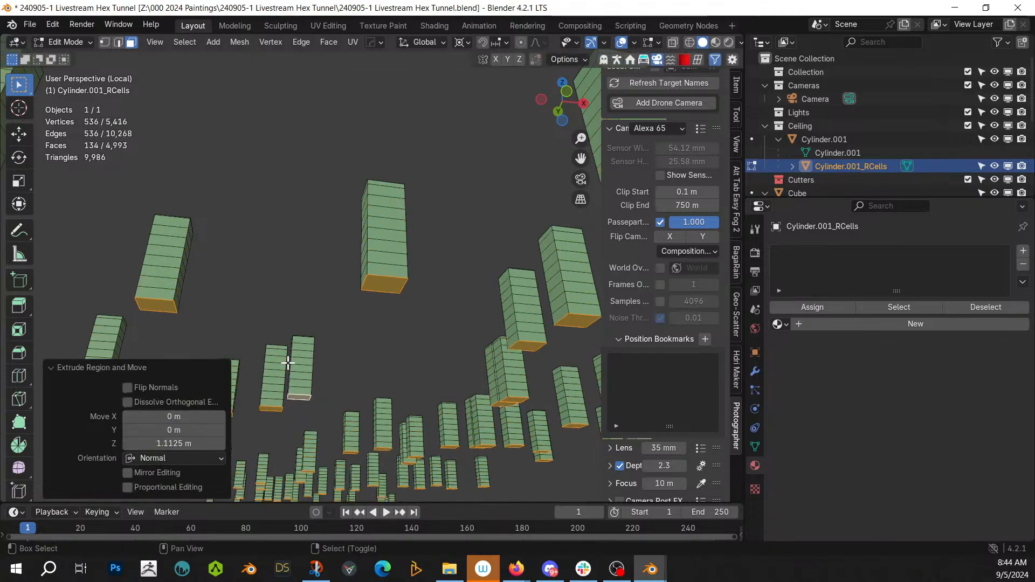
Step: Randomly deselect the blocks' bottom faces using Select Random with ratio 0.5, seed 1 and action Deselect
left_click(186, 41)
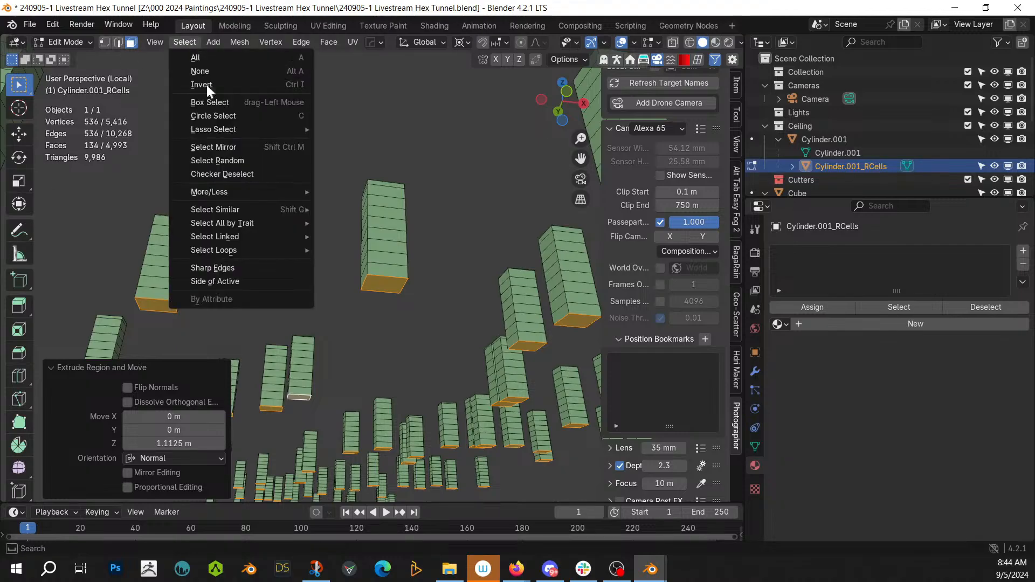
left_click(238, 159)
left_click(127, 487)
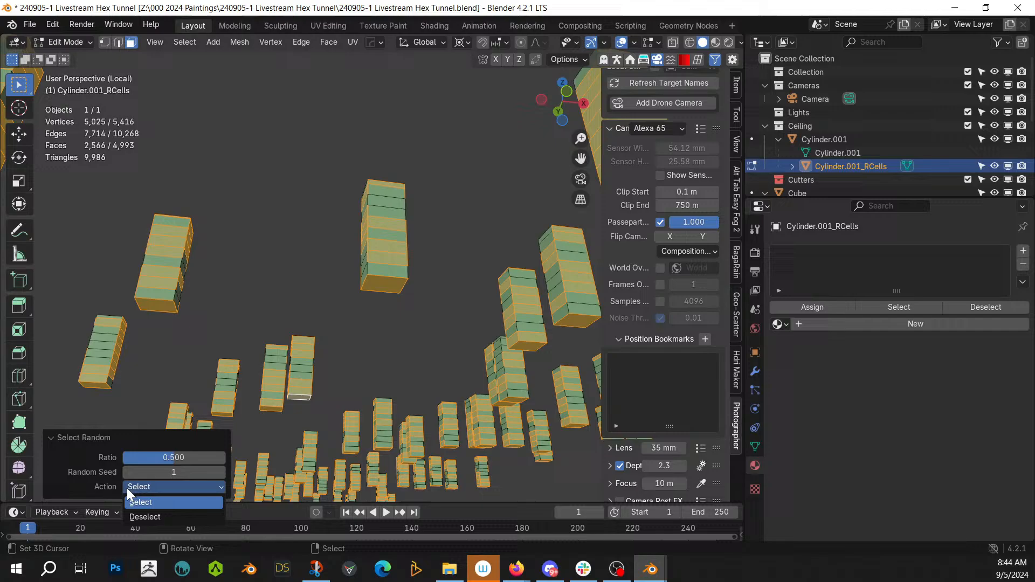
left_click(153, 517)
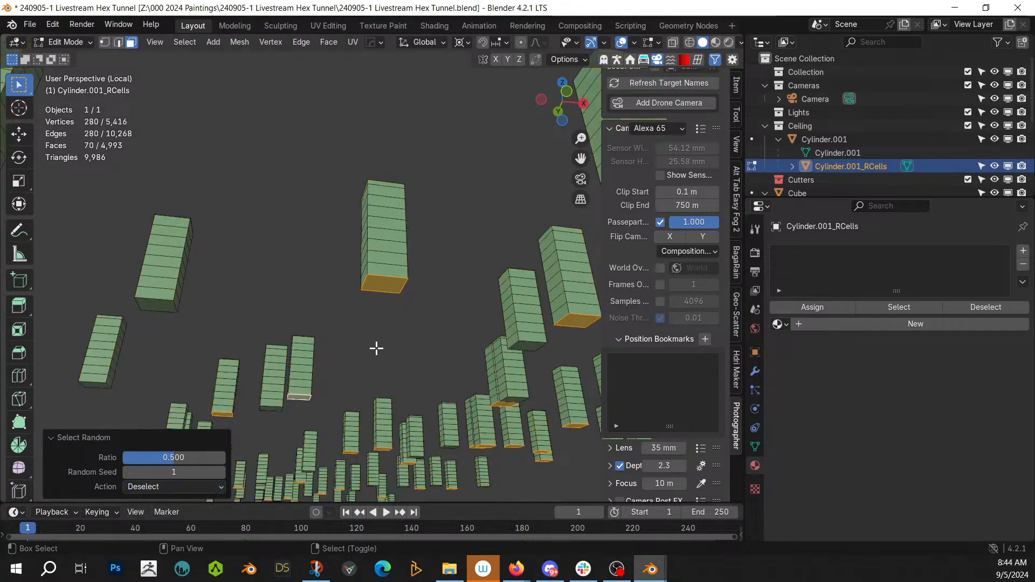
Step: Extrude the remaining selected bottom faces about 0.91 m downward and repeat the extrusion six times
key("e")
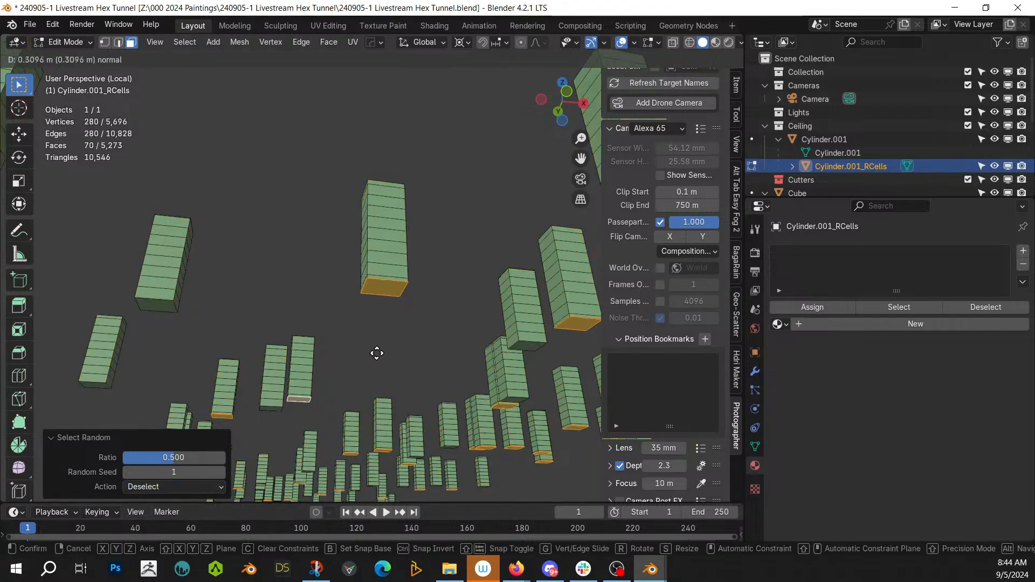
left_click(374, 363)
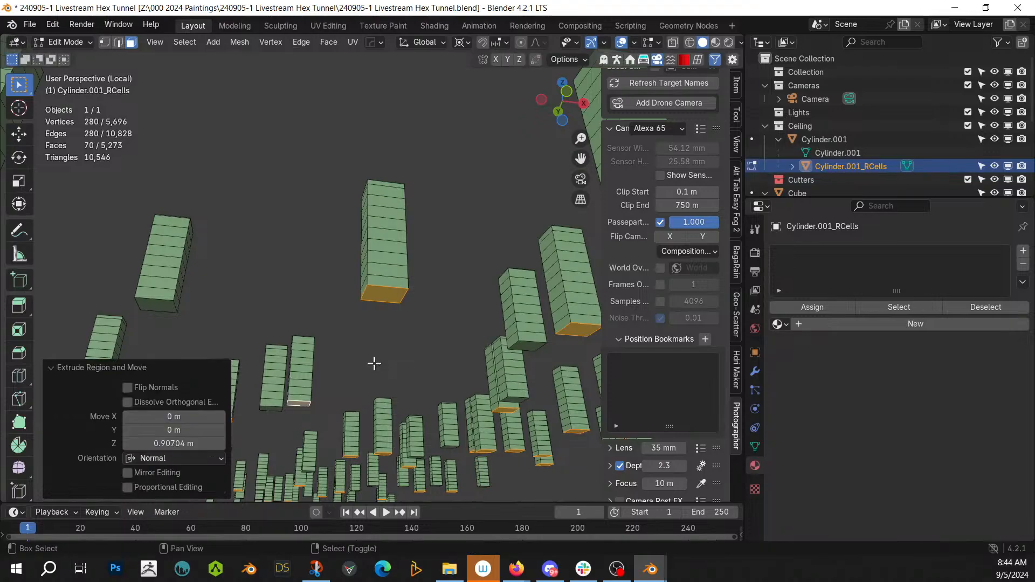
key("shift+r")
key("shift+r")
key("shift+r")
key("shift+r")
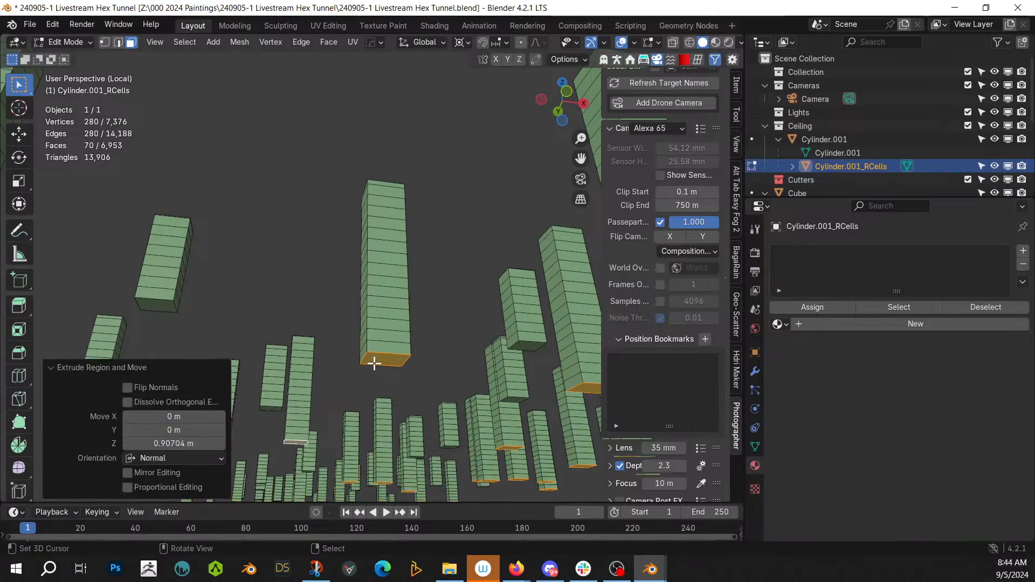
Step: Randomly deselect bottom faces with ratio 0.5 and seed 2, and extrude the rest about 1.33 m downward, repeating it five times
left_click(191, 43)
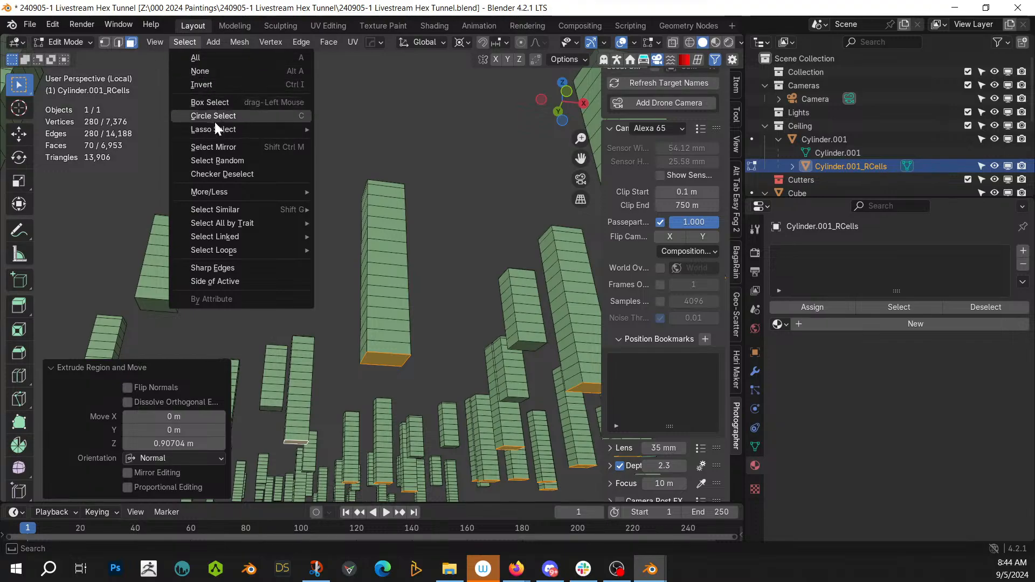
left_click(229, 160)
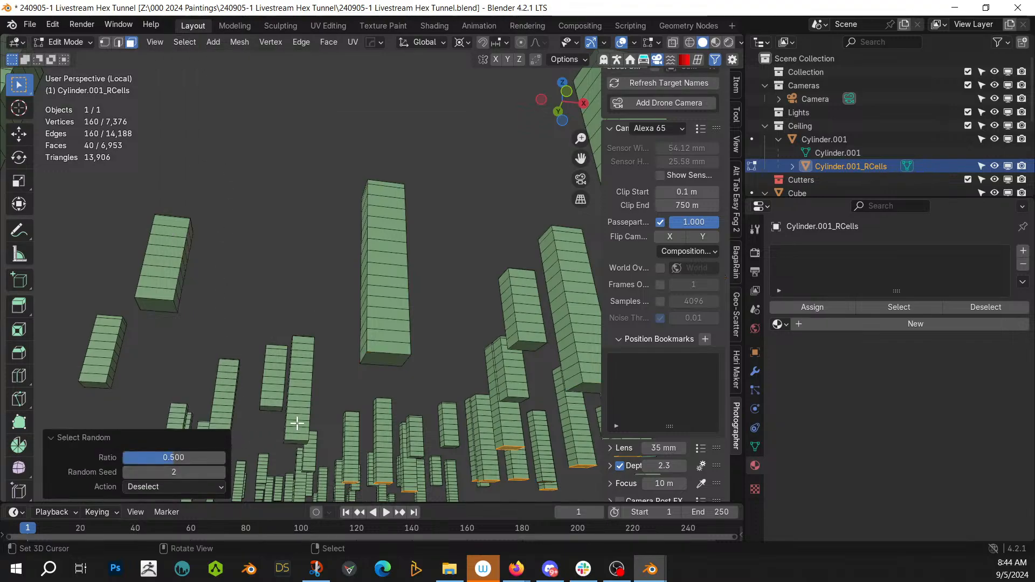
key("e")
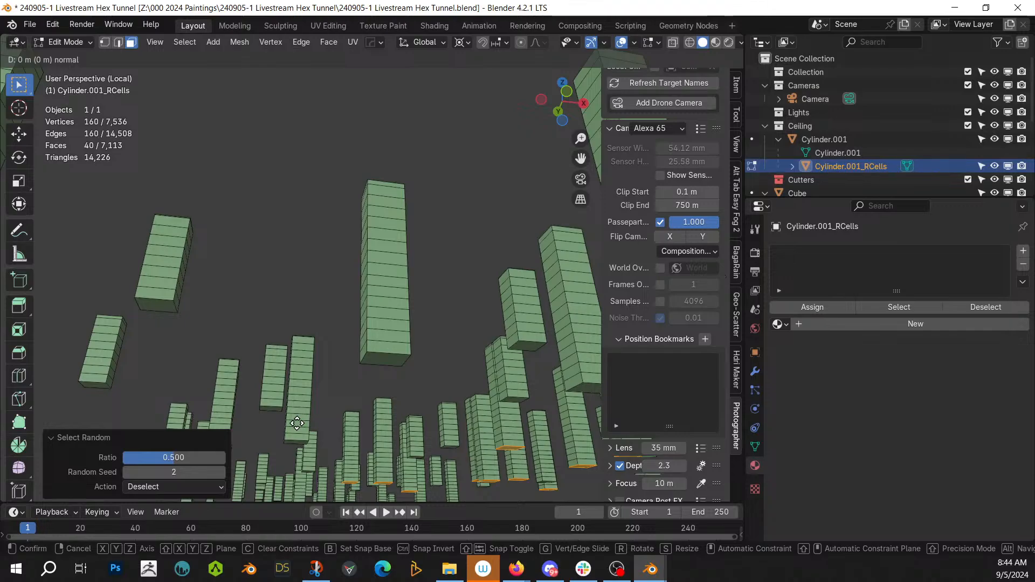
left_click(296, 446)
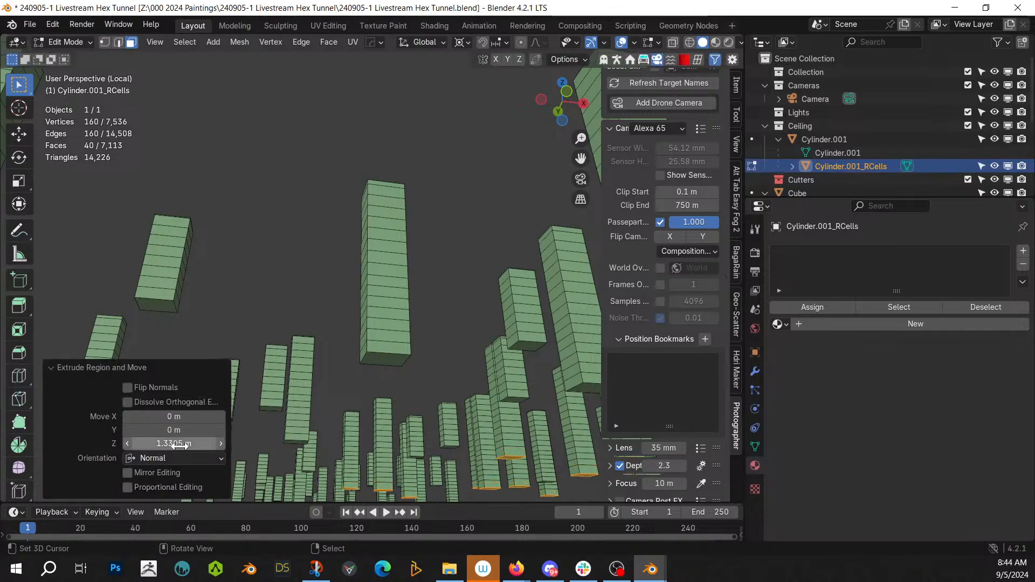
key("shift+r")
key("shift+r")
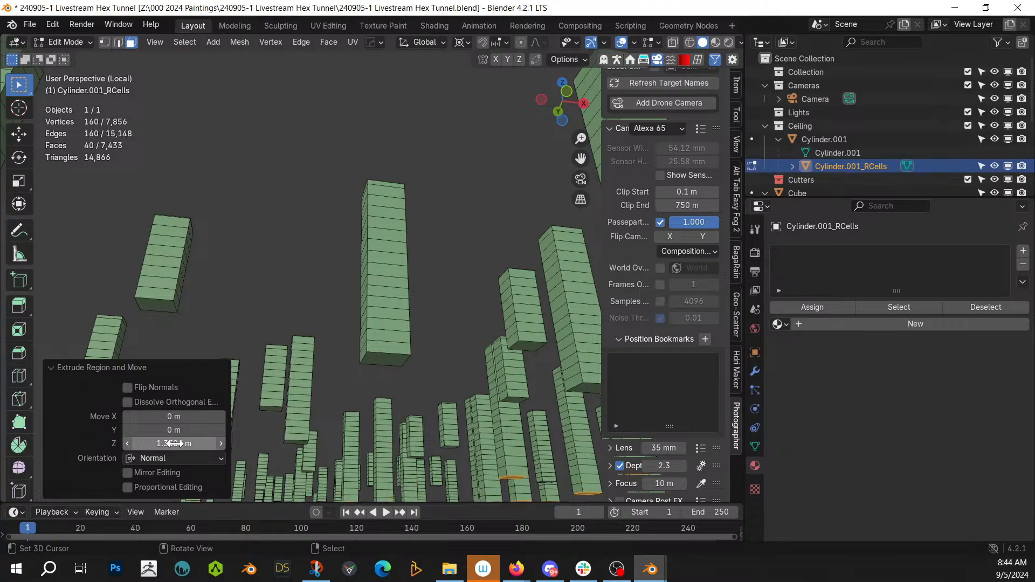
key("shift+r")
key("shift+r")
key("shift+r")
Step: Leave local view and look at the hanging blocks in the full tunnel through the scene camera
scroll(404, 377, "down", 8)
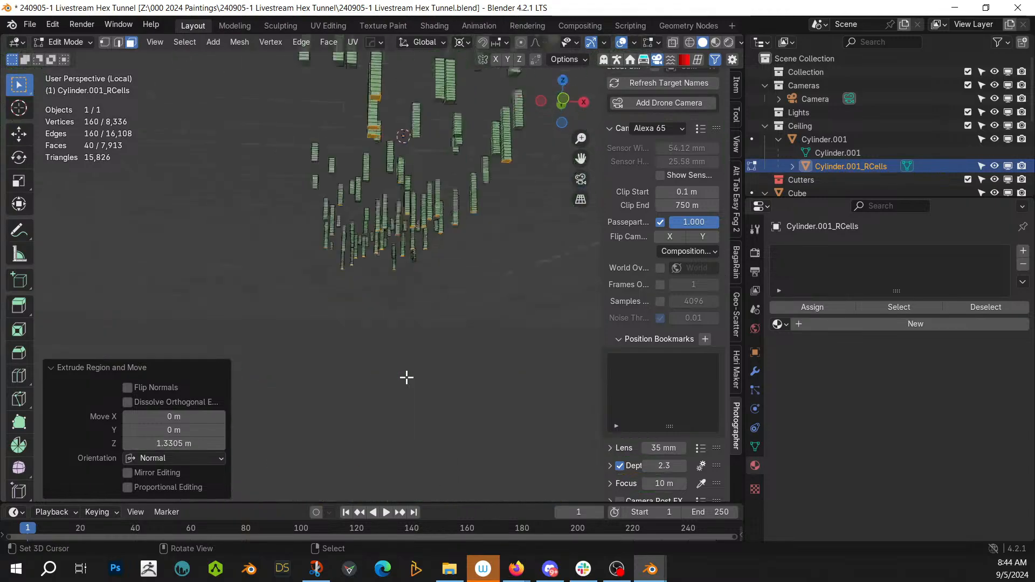
key("KP_0")
key("KP_Divide")
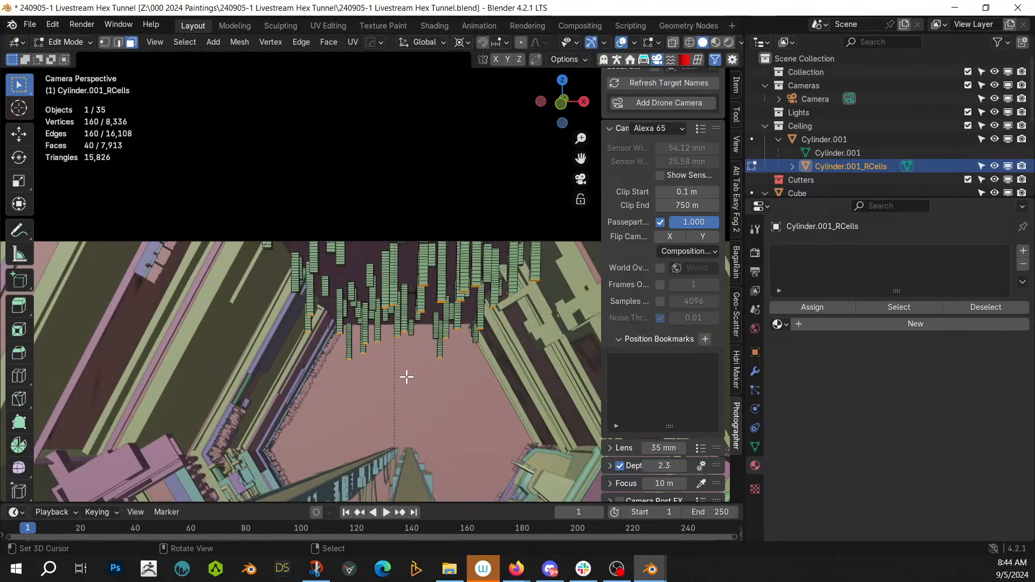
Step: Randomly deselect bottom faces with ratio 0.5 and seed 4, and extrude the remaining ones 1 m downward
left_click(185, 42)
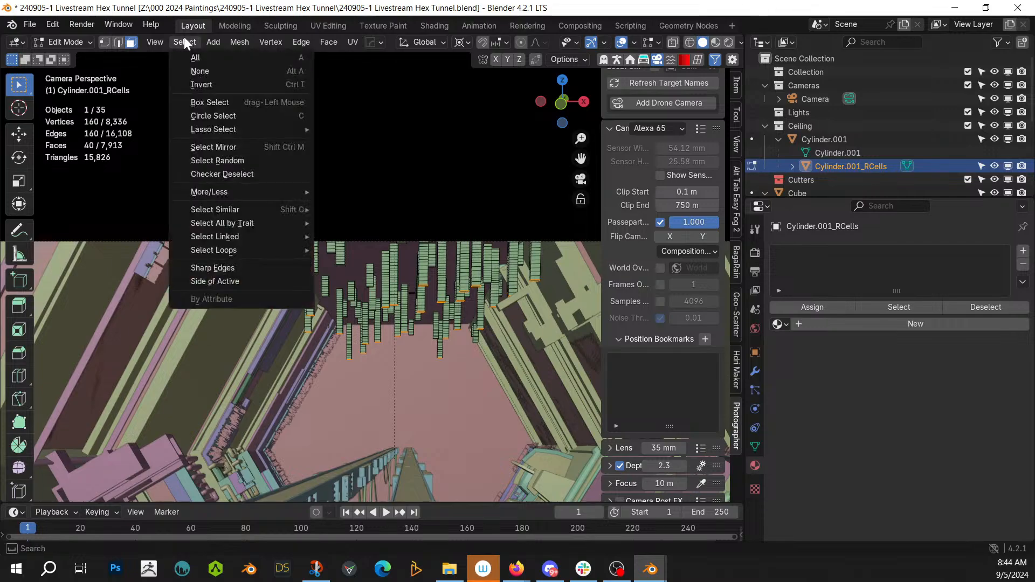
left_click(240, 158)
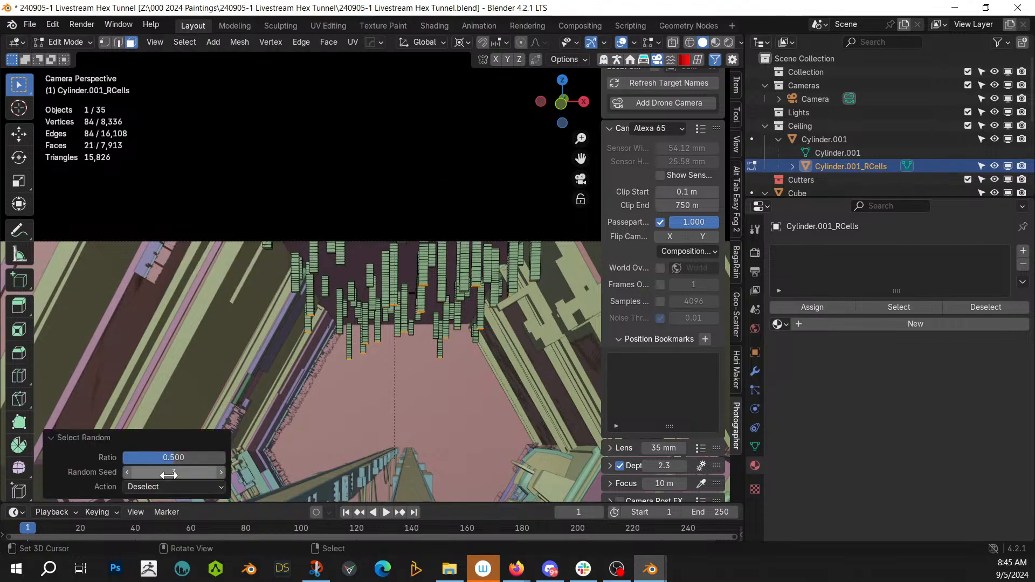
left_click(221, 472)
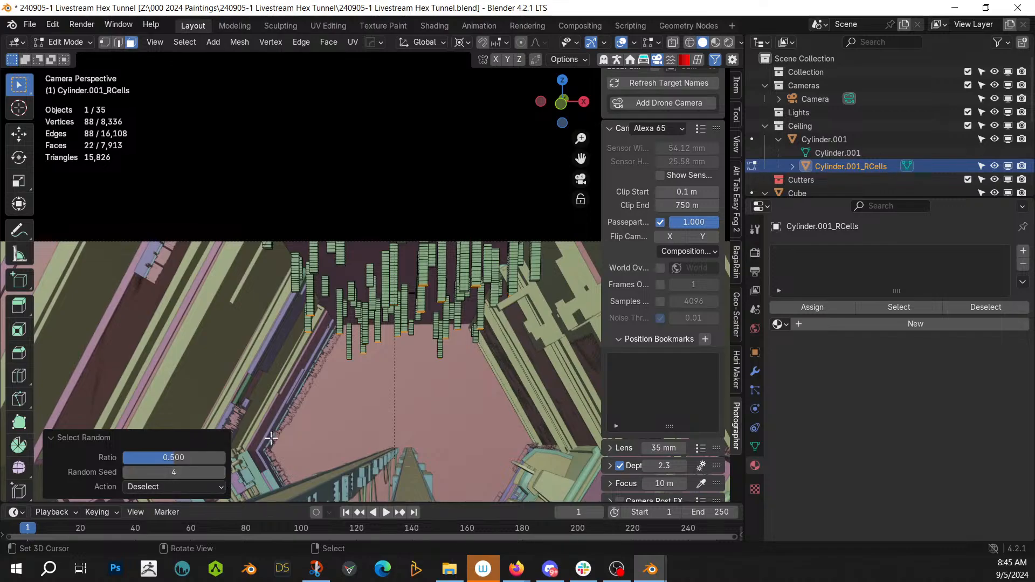
key("e")
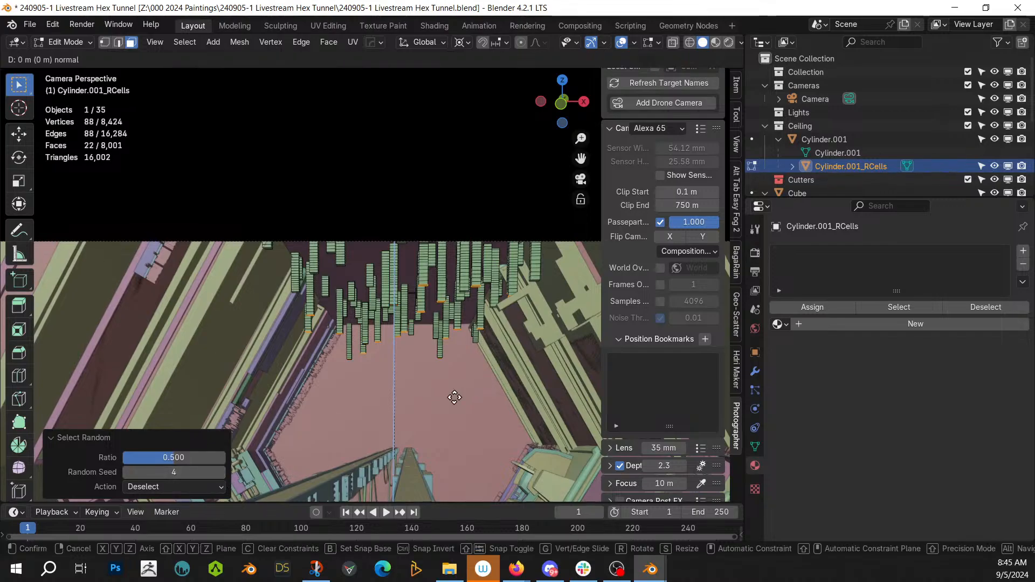
type("1")
key("Return")
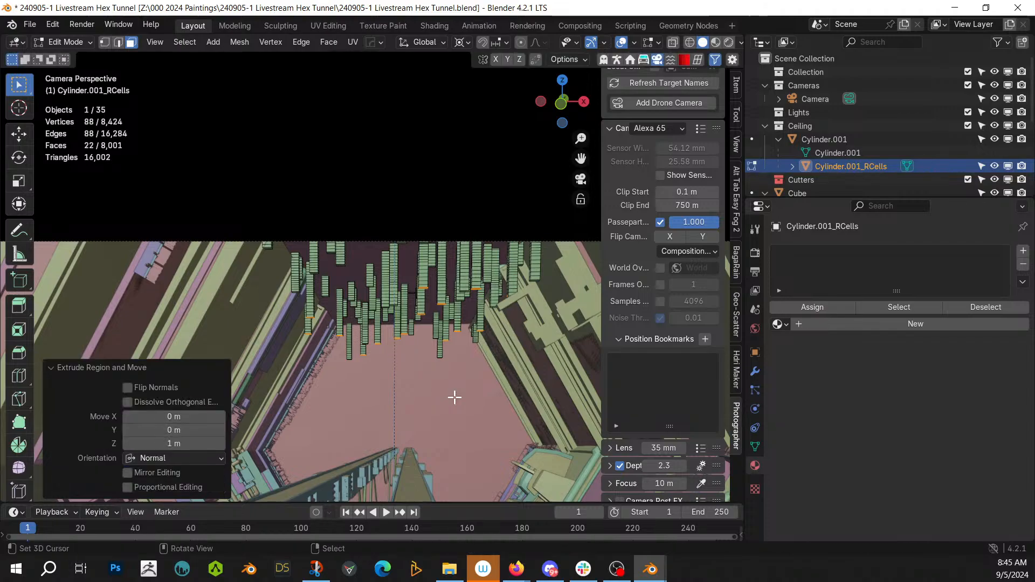
Step: Repeat the 1 m downward extrusion of the selected bottom faces many times to lengthen those hanging blocks
key("shift+r")
key("shift+r")
key("shift+r")
key("shift+r")
key("shift+r")
key("shift+r")
key("shift+r")
key("shift+r")
key("shift+r")
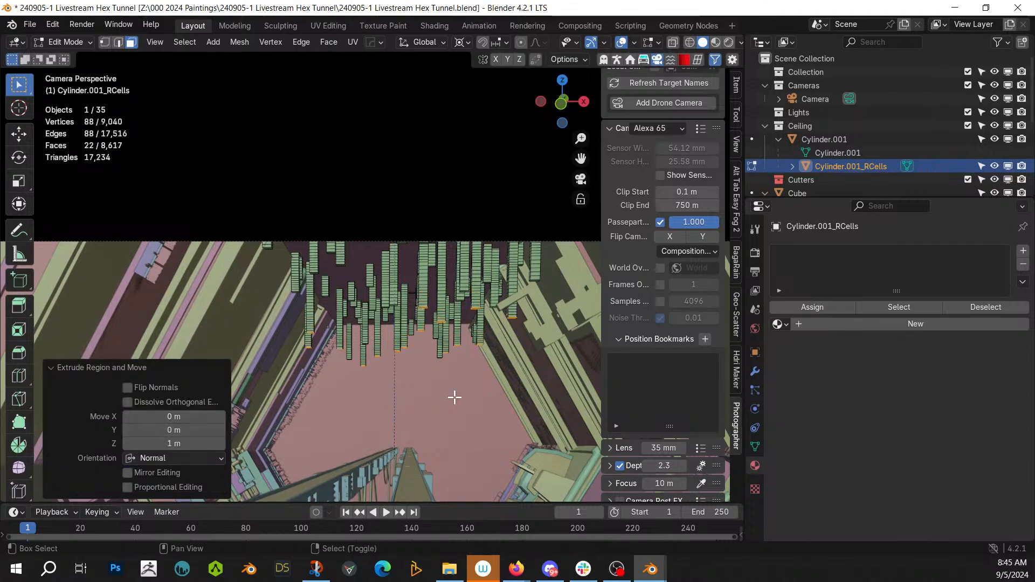
key("shift+r")
key("shift+r")
key("shift+r")
key("shift+r")
key("shift+r")
key("shift+r")
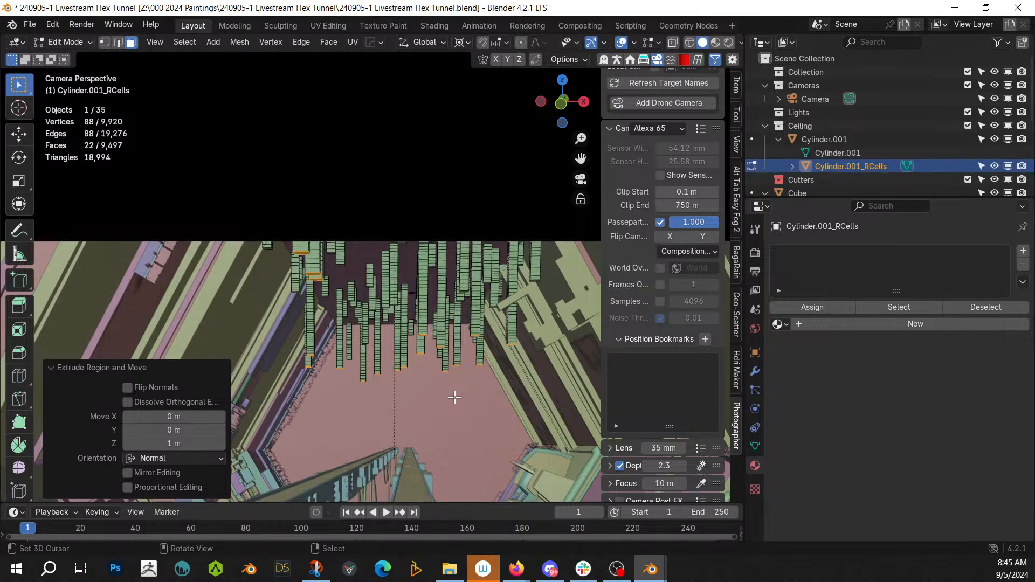
Step: Leave edit mode and apply Random Flow Plate Insets to the hanging blocks with inner margin 0.01 and maximum size 2
key("Tab")
key("shift+alt+f")
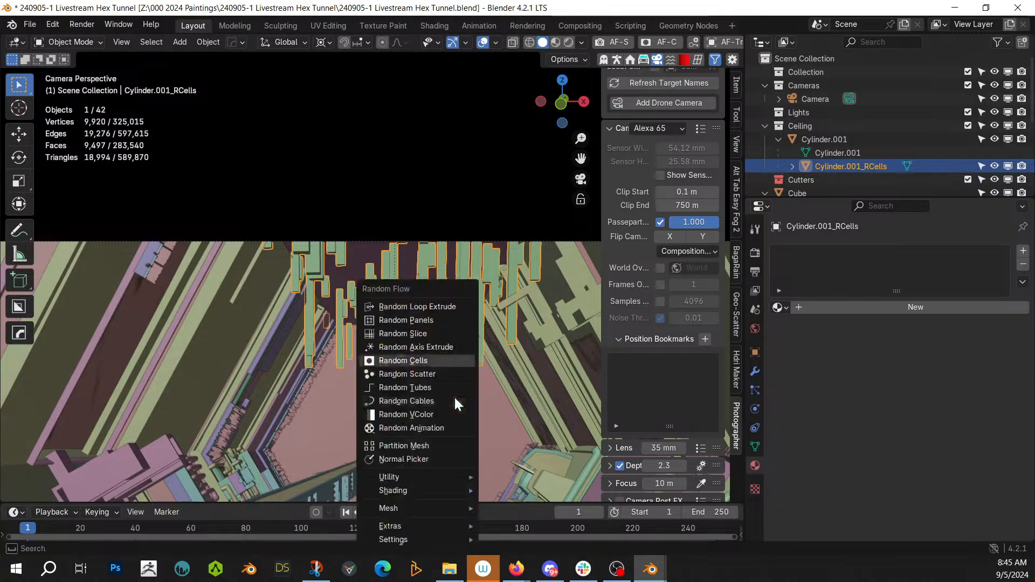
mouse_move(415, 476)
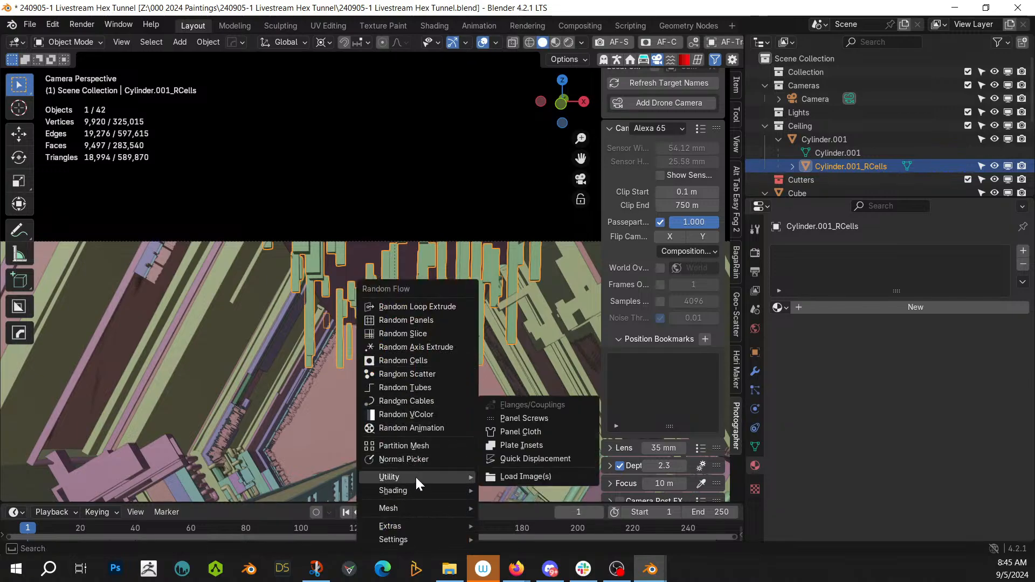
left_click(555, 445)
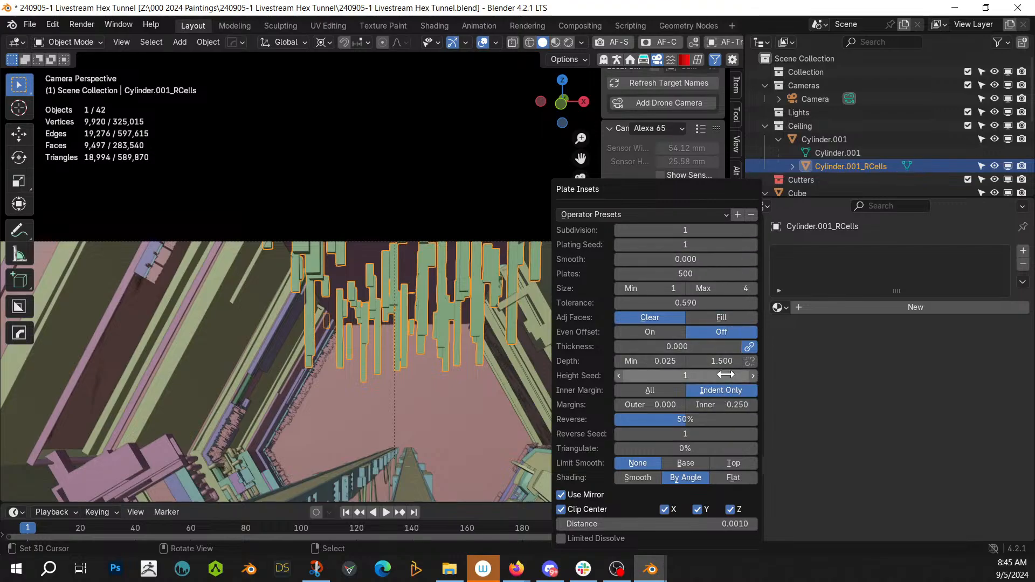
left_click(736, 404)
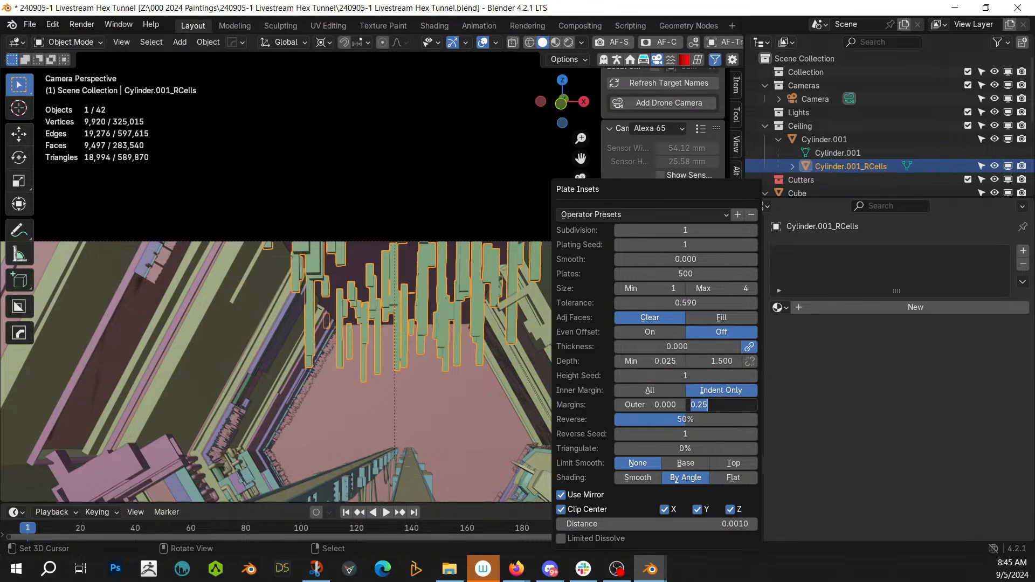
type(".05")
key("Return")
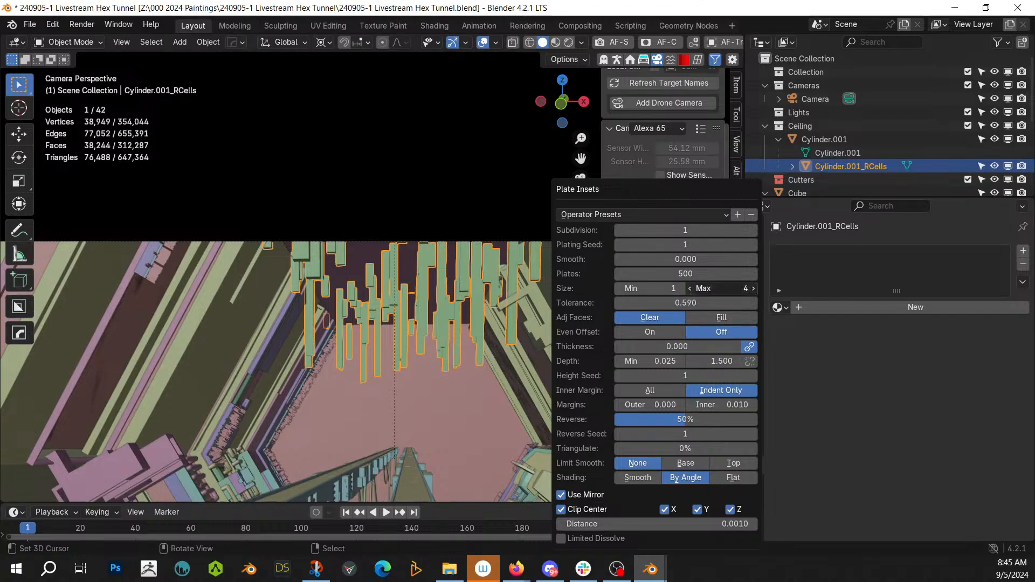
left_click(690, 289)
left_click(690, 289)
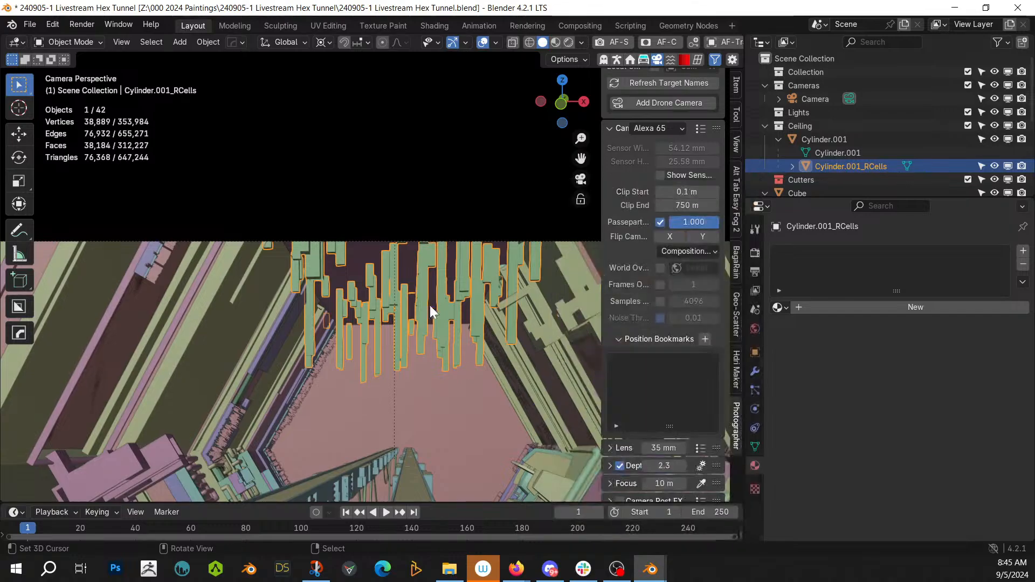
Step: Readjust the Plate Insets on the hanging blocks, setting Subdivision to 2
middle_click_drag(430, 306, 339, 414)
key("F9")
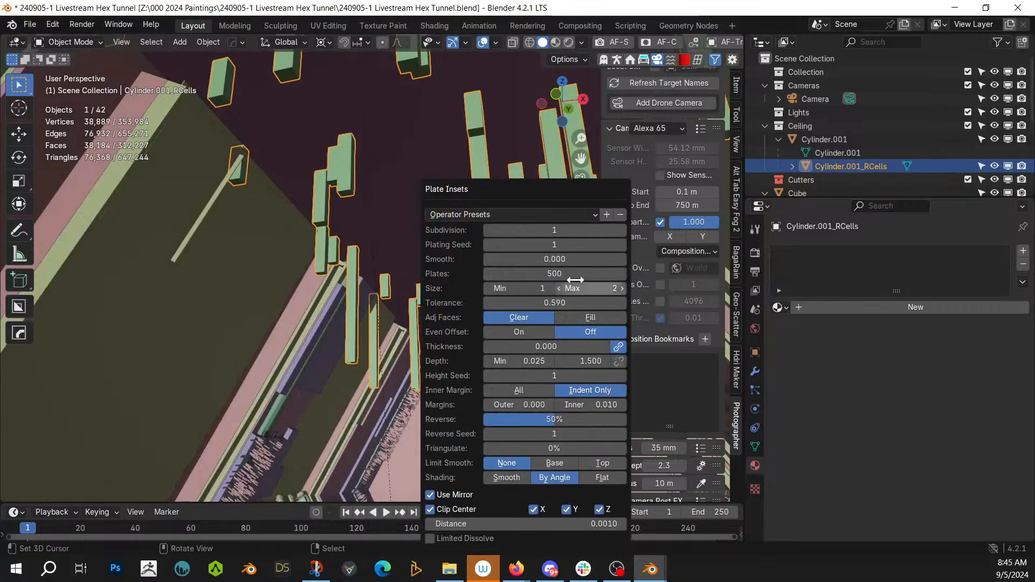
left_click(622, 230)
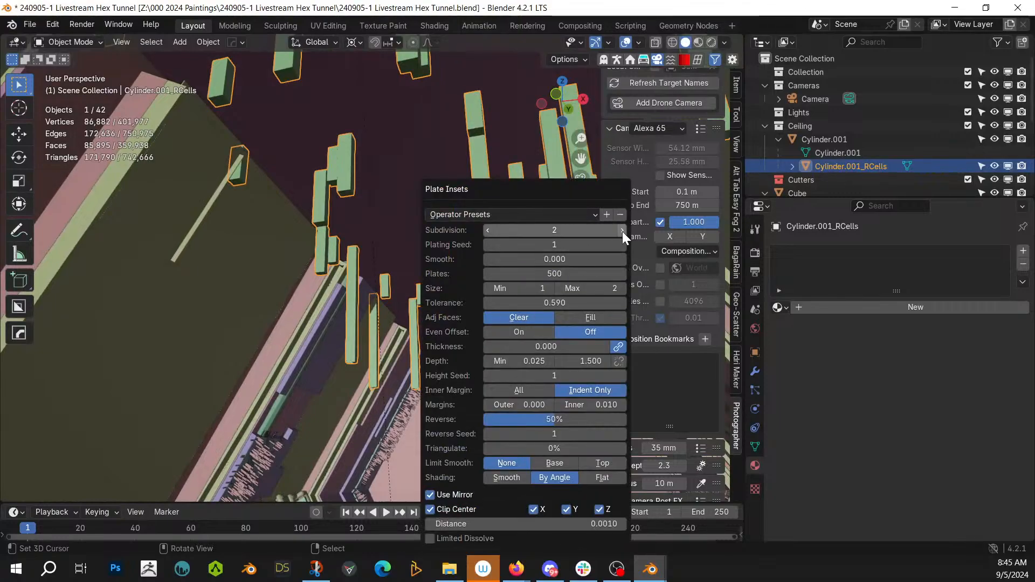
left_click_drag(576, 362, 577, 362)
Step: Isolate the hanging blocks in local view and select all their faces in edit mode, returning to object mode
key("KP_Divide")
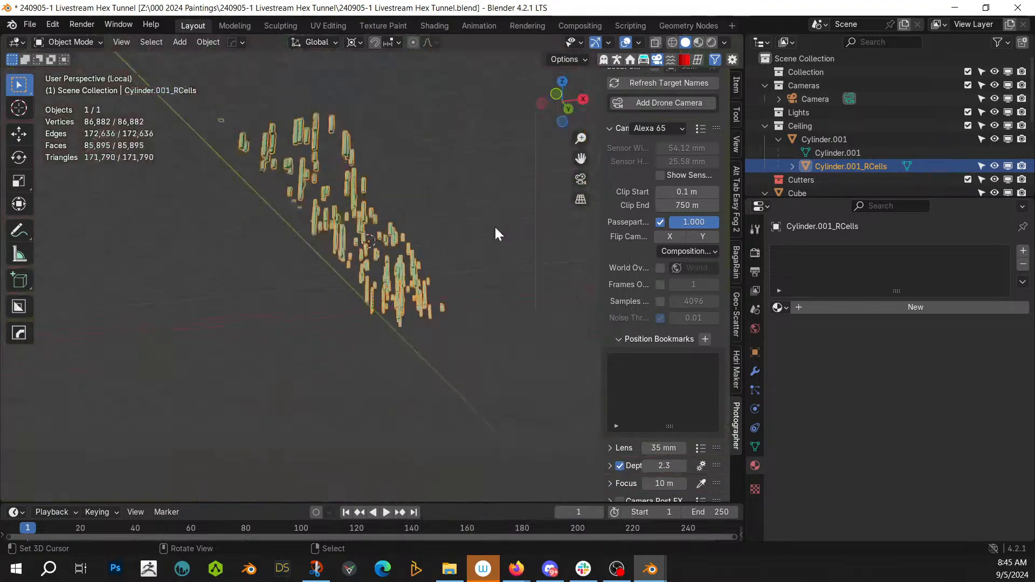
key("Tab")
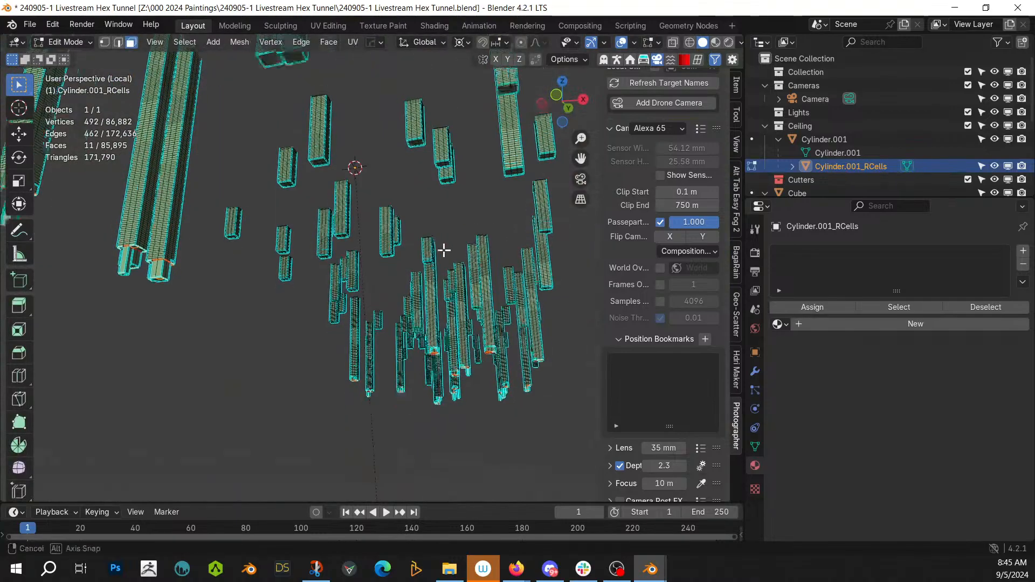
middle_click_drag(443, 249, 456, 267)
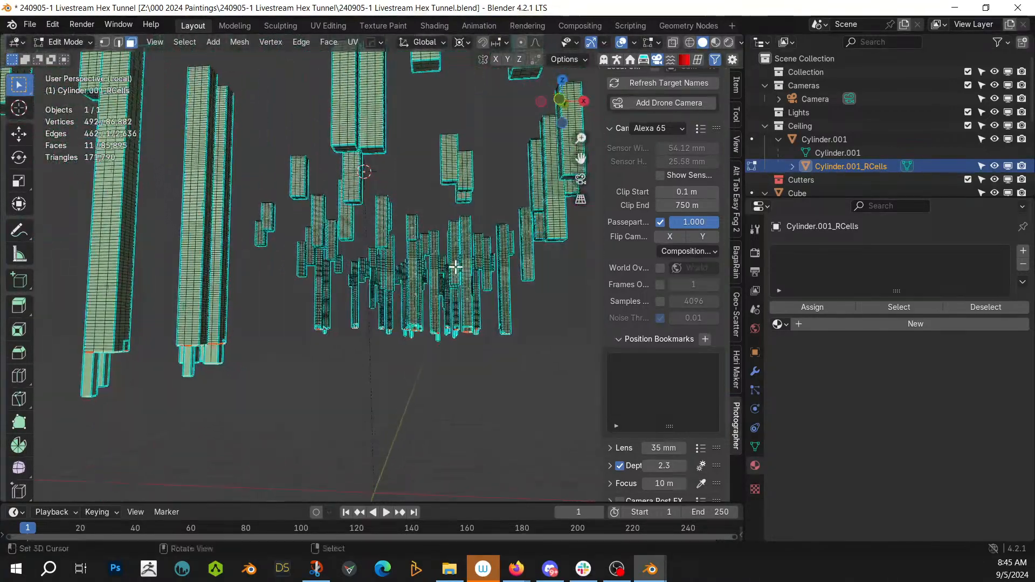
key("Tab")
key("Tab")
key("a")
key("Tab")
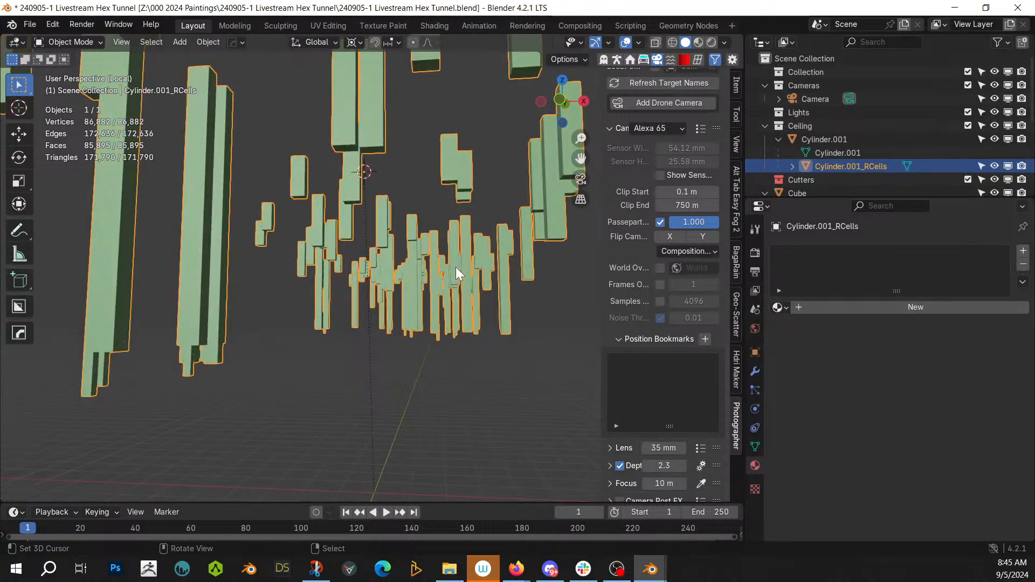
Step: Bring up the Random Flow utilities for the isolated hanging blocks
key("shift+v")
mouse_move(455, 266)
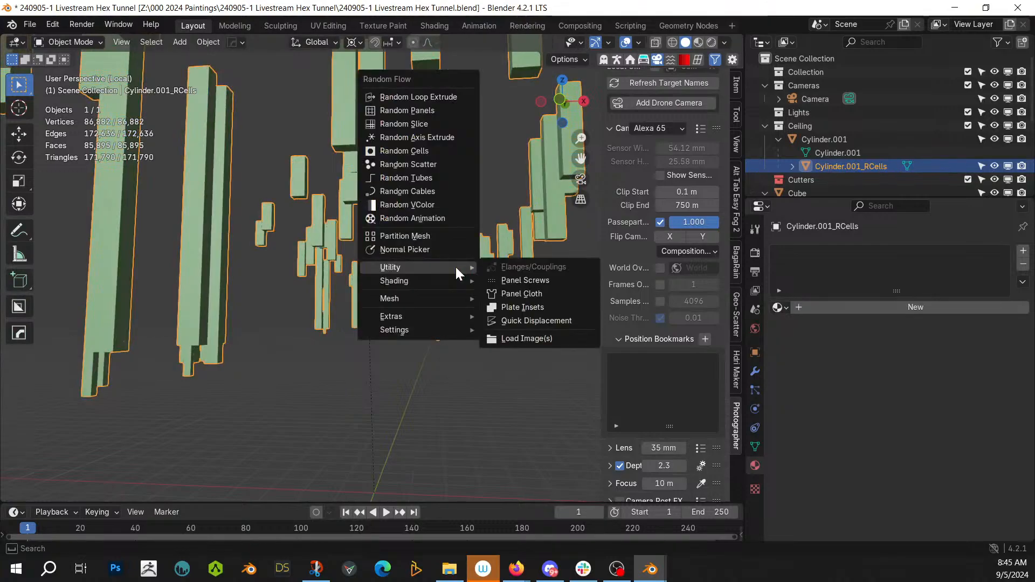
Step: Add plate insets to the hanging ceiling cells and check them through the camera
left_click(553, 309)
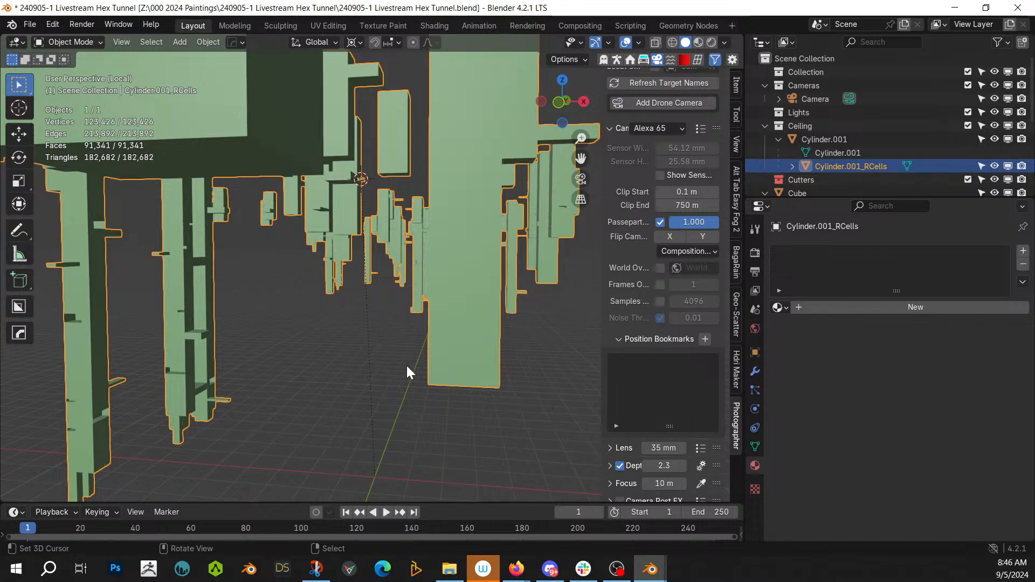
middle_click_drag(406, 337, 329, 349)
key("KP_0")
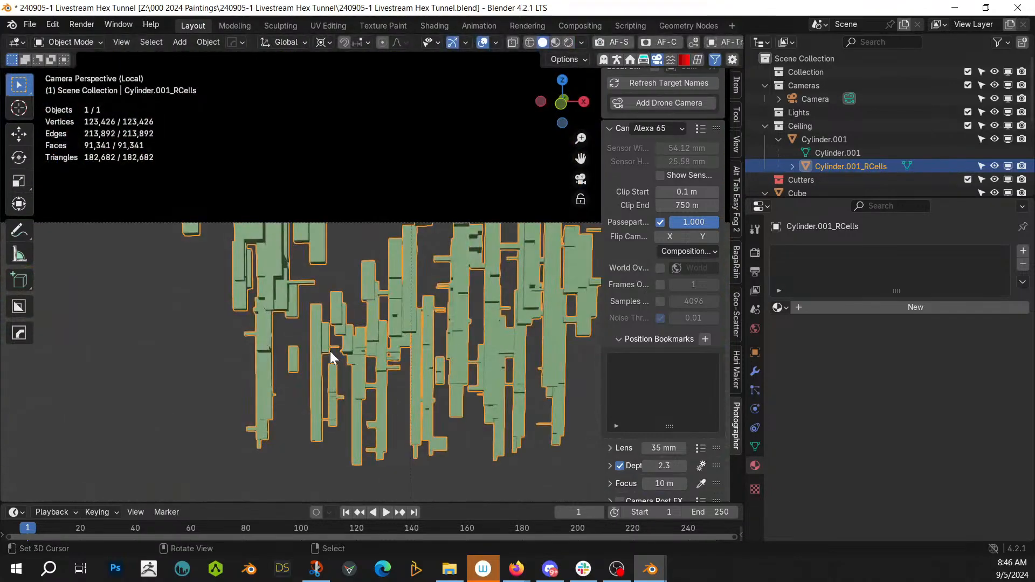
scroll(366, 338, "down", 1)
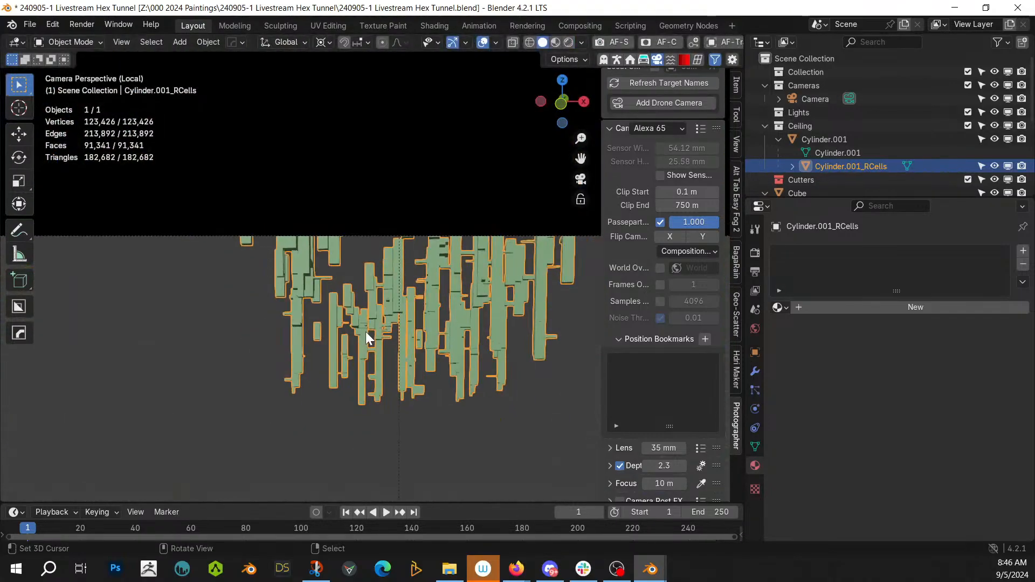
key("Tab")
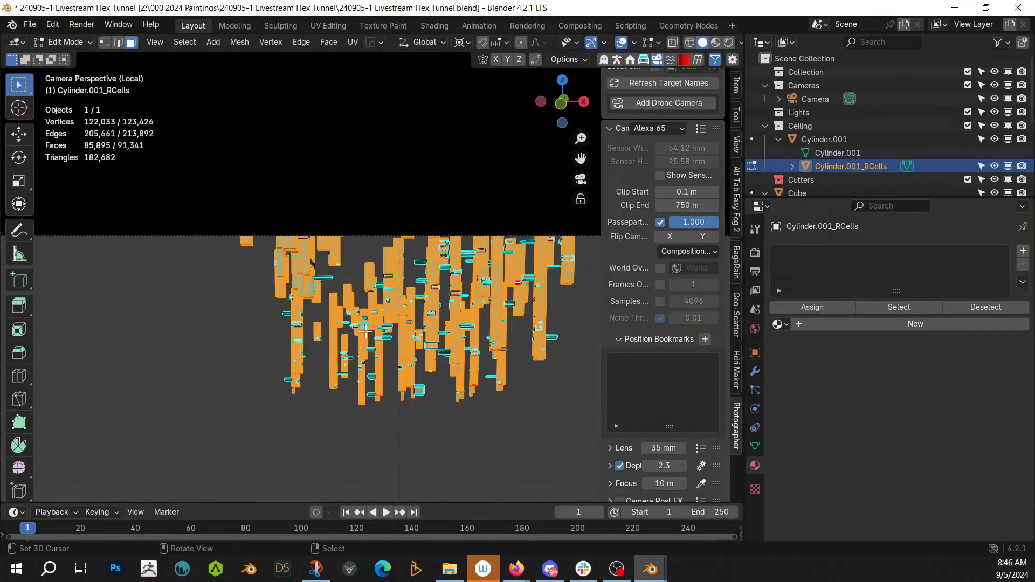
key("Tab")
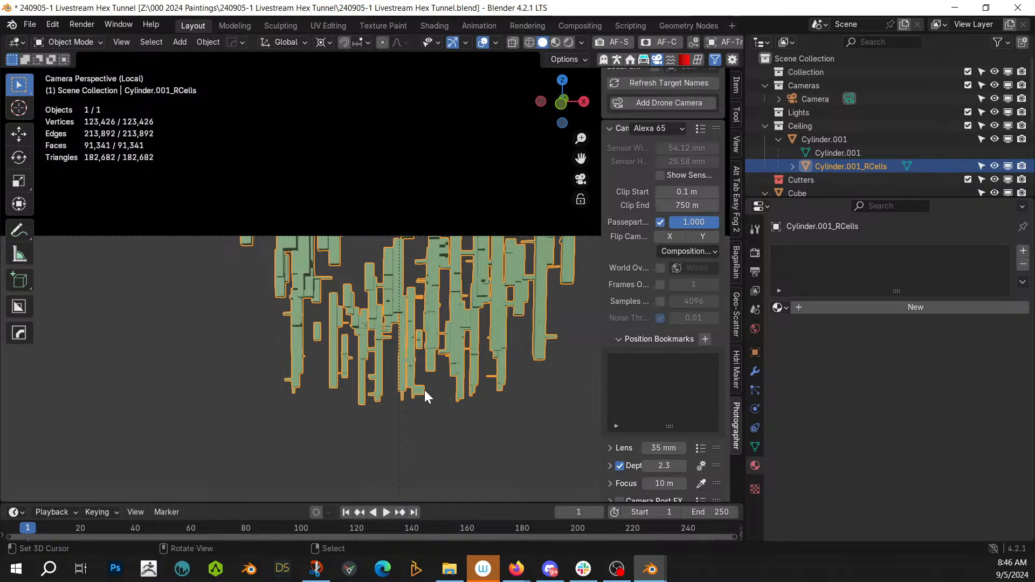
key("KP_Divide")
key("KP_Divide")
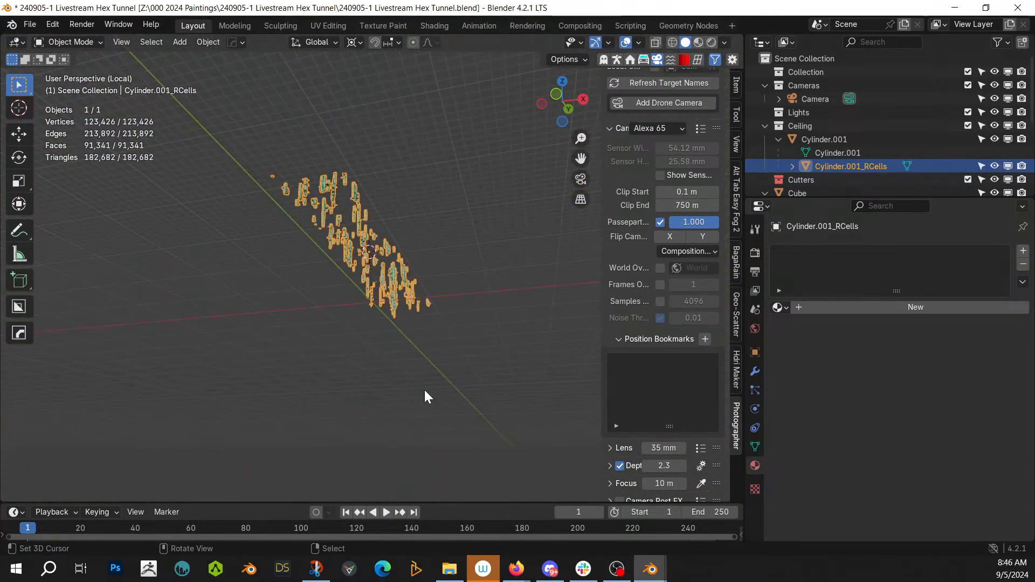
Step: In the isolated cell mesh, select one underside face of a hanging pillar and extend the selection to its coplanar faces
scroll(425, 390, "up", 4)
middle_click_drag(425, 390, 430, 282)
key("Tab")
scroll(448, 300, "up", 6)
key("alt+a")
left_click(441, 180)
key("shift+g")
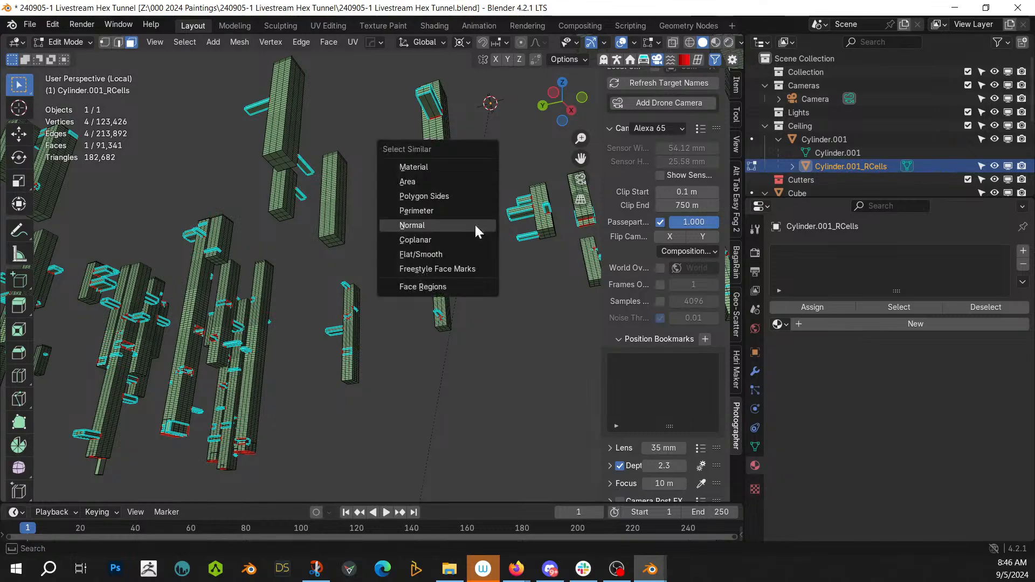
left_click(443, 241)
Step: Examine where the pillar with the selected underside sits, both through the camera and up close
scroll(441, 241, "down", 6)
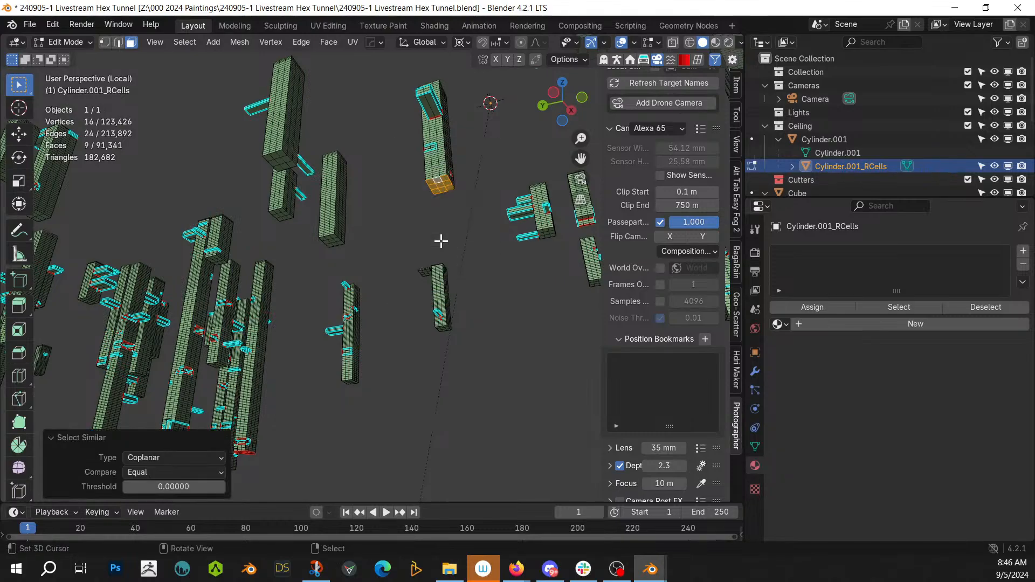
middle_click_drag(442, 241, 498, 210)
scroll(411, 255, "up", 4)
mouse_move(412, 255)
middle_mouse_down()
mouse_move(455, 289)
mouse_move(428, 267)
mouse_move(408, 270)
middle_mouse_up()
key("KP_0")
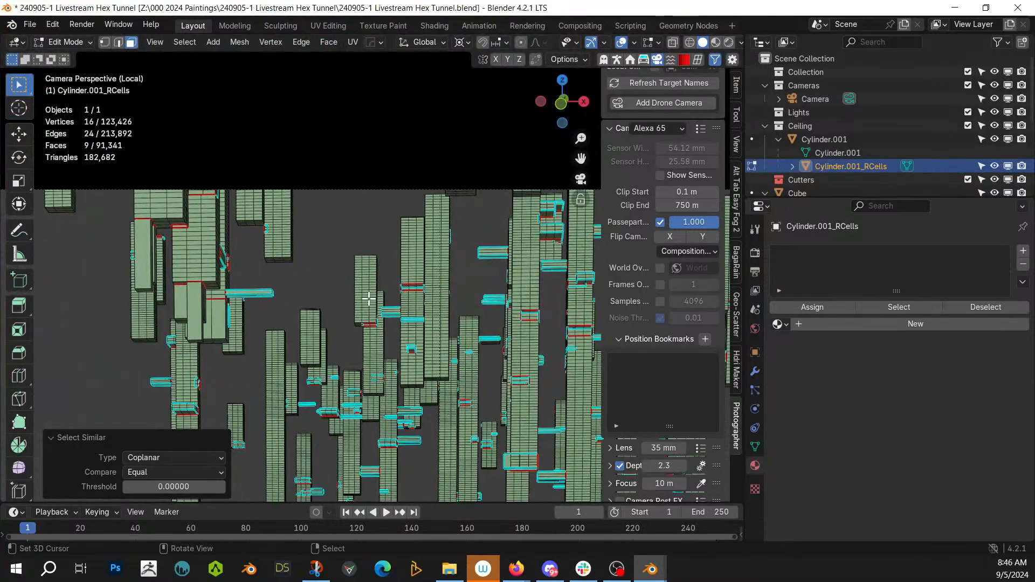
scroll(369, 298, "down", 2)
scroll(369, 298, "up", 4)
middle_click_drag(369, 299, 381, 211)
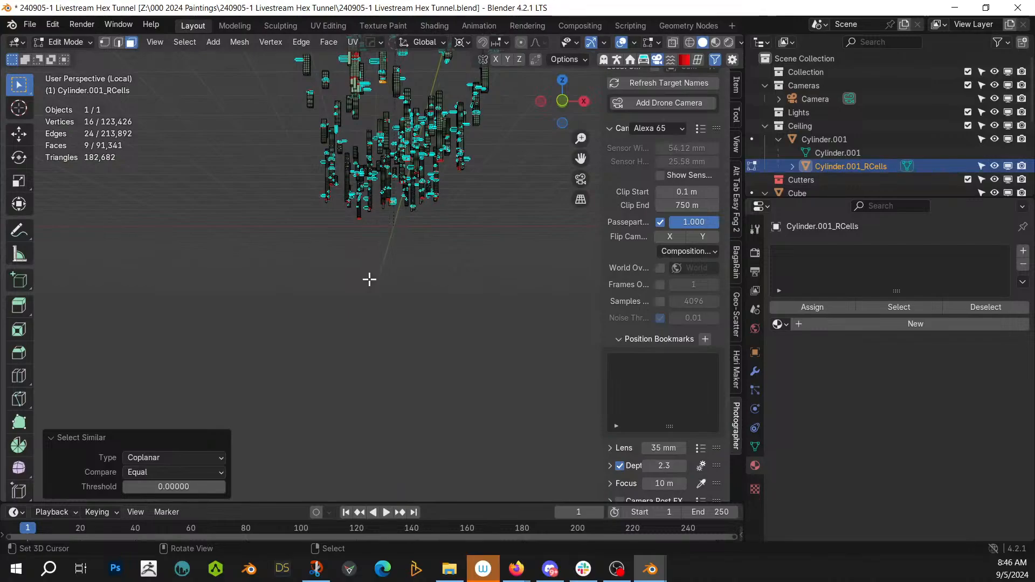
key("KP_Decimal")
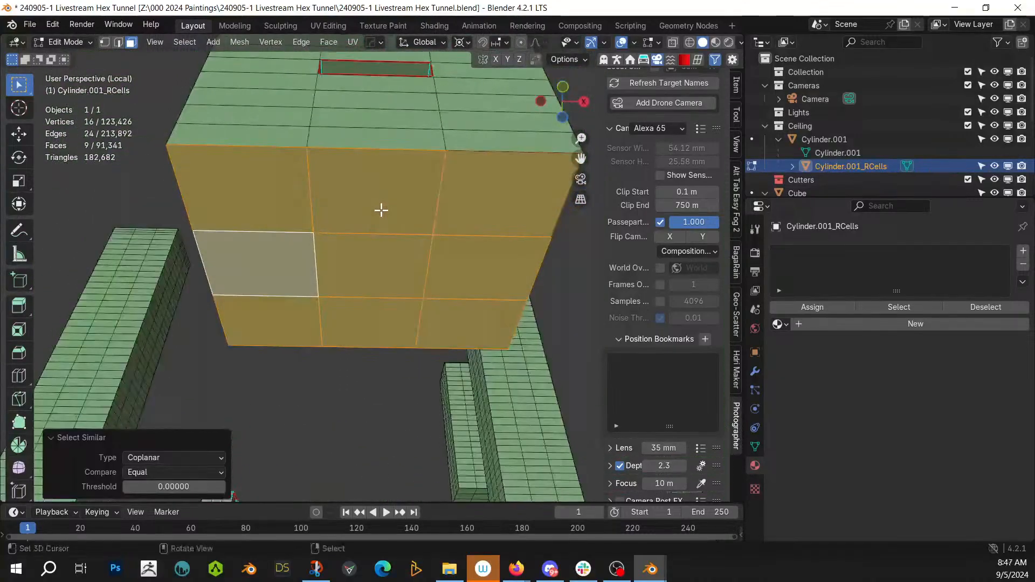
Step: Add the underside faces of four neighbouring pillars and one plate inset face, extending each to its coplanar faces
scroll(381, 211, "down", 8)
middle_click_drag(306, 305, 370, 210, "shift")
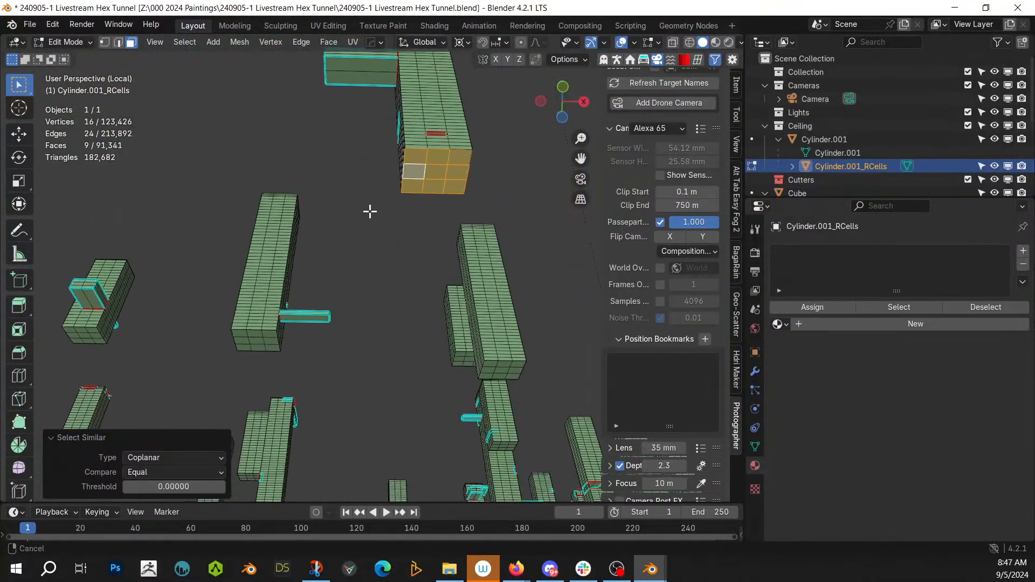
right_click(272, 334, "shift")
middle_click_drag(501, 387, 526, 415)
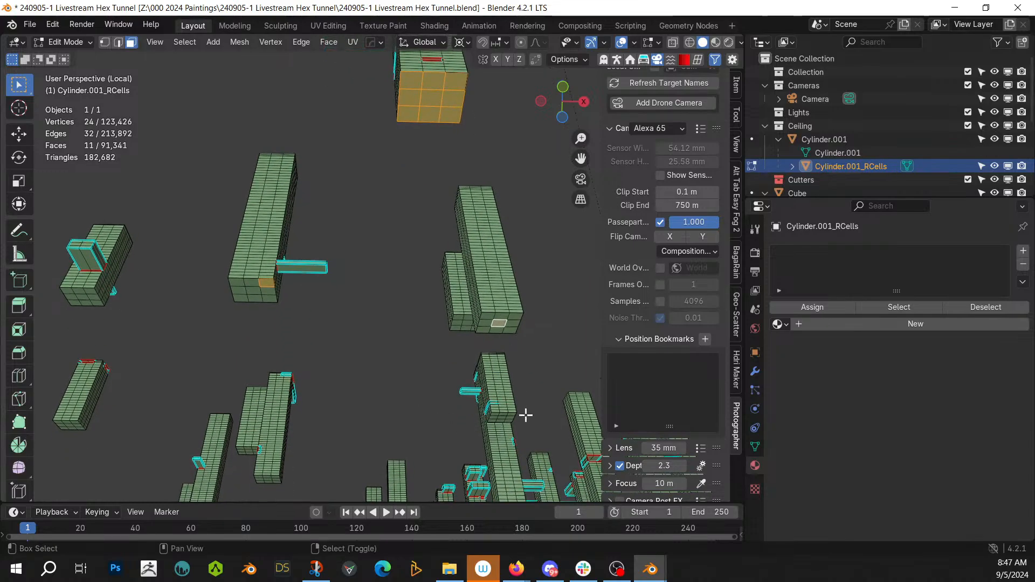
right_click(503, 417, "shift")
right_click(78, 291, "shift")
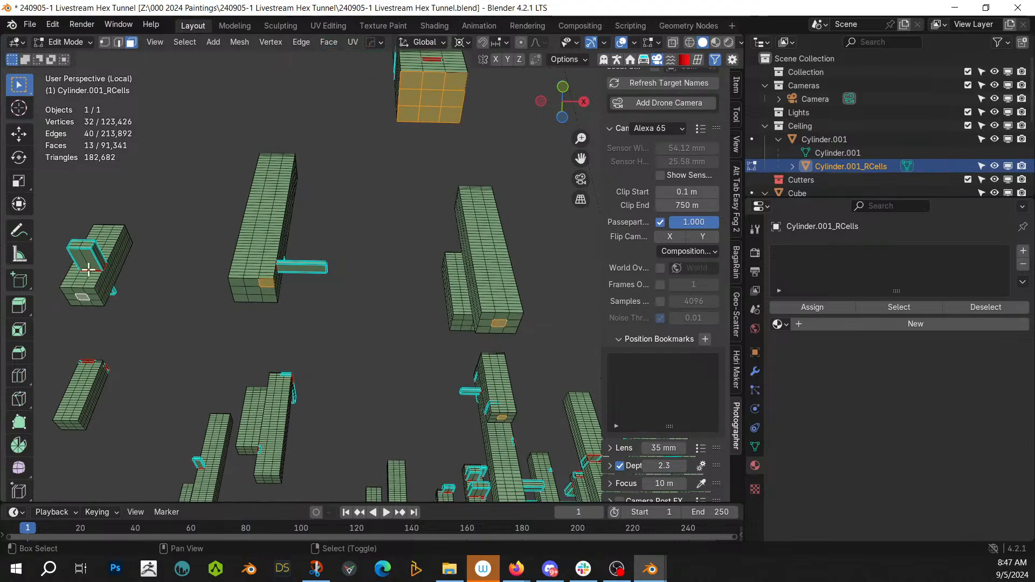
right_click(90, 260, "shift")
key("shift+g")
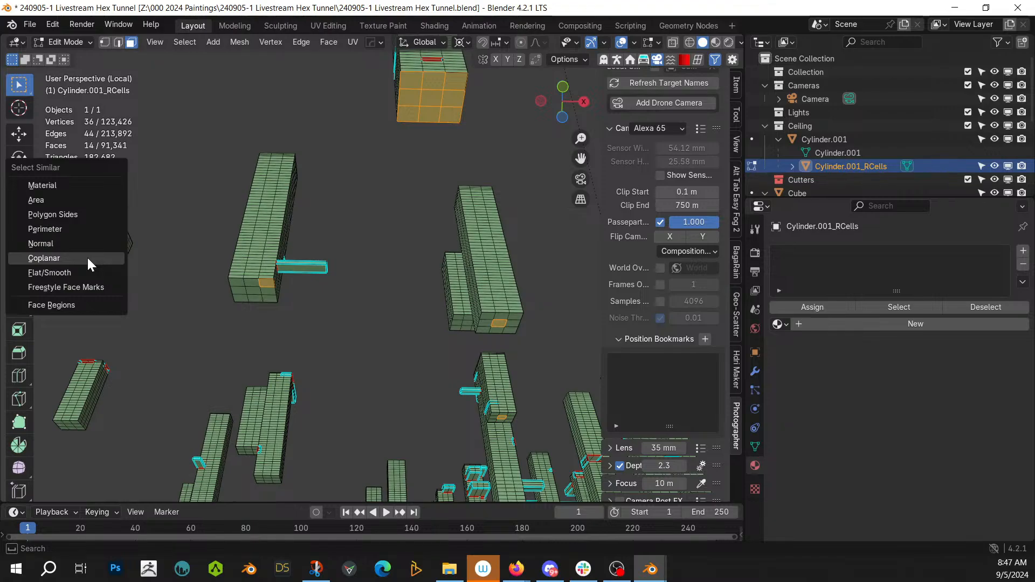
left_click(68, 259)
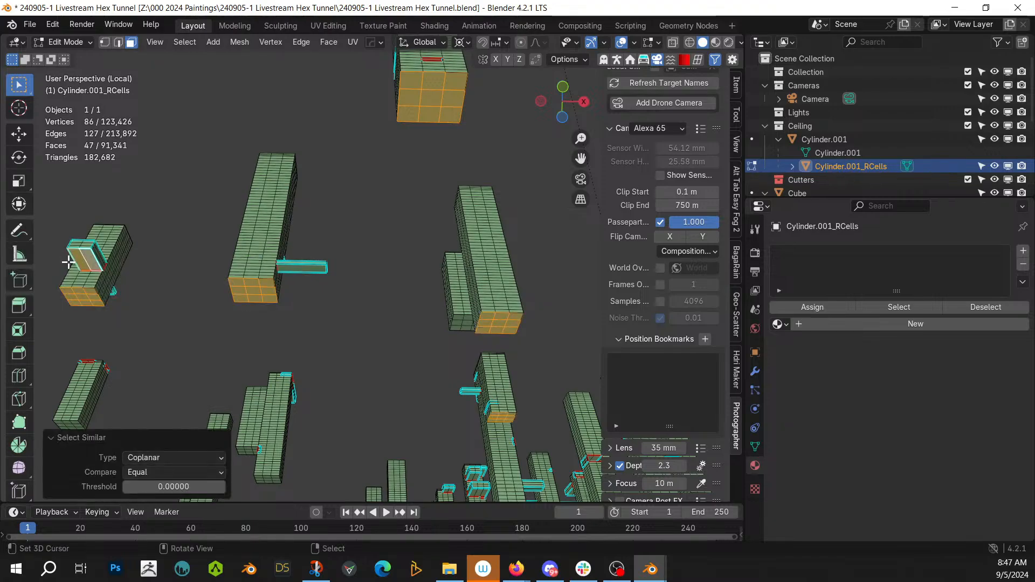
Step: Generate Random Cables between the selected faces with slack seed 2 and a maximum slack of 20, and change the minimum slack
key("Tab")
key("ctrl+alt+q")
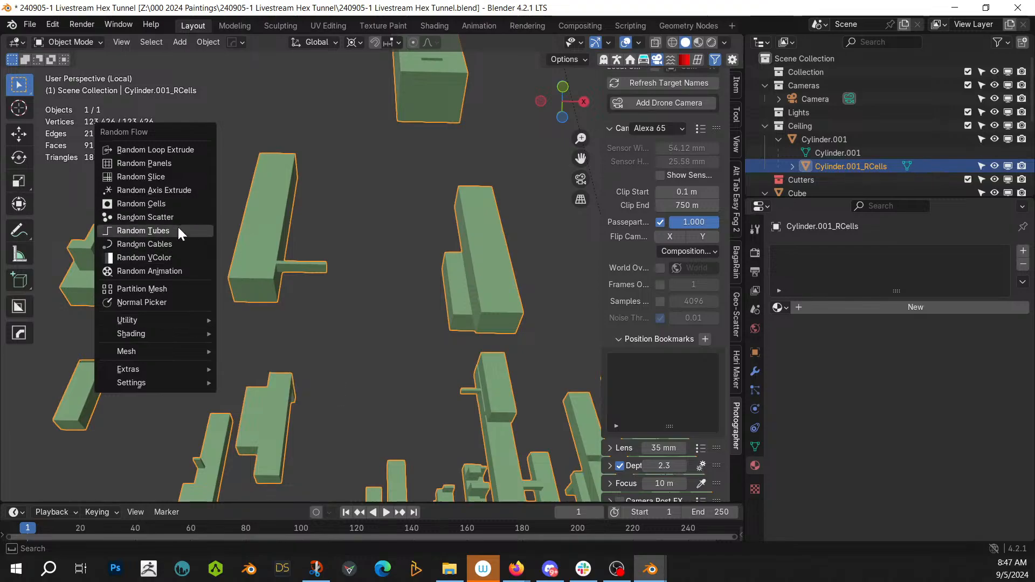
left_click(167, 245)
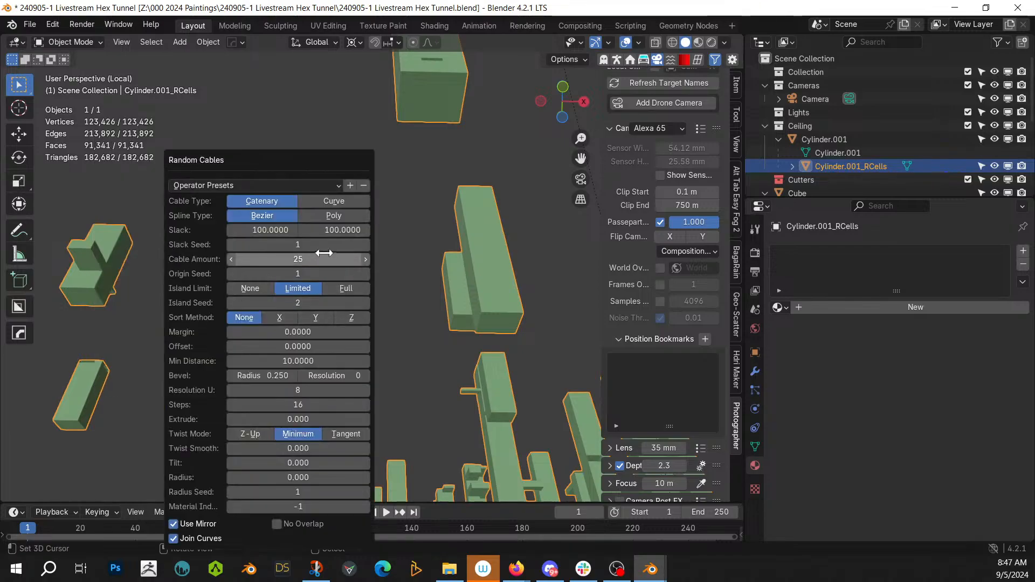
left_click(366, 244)
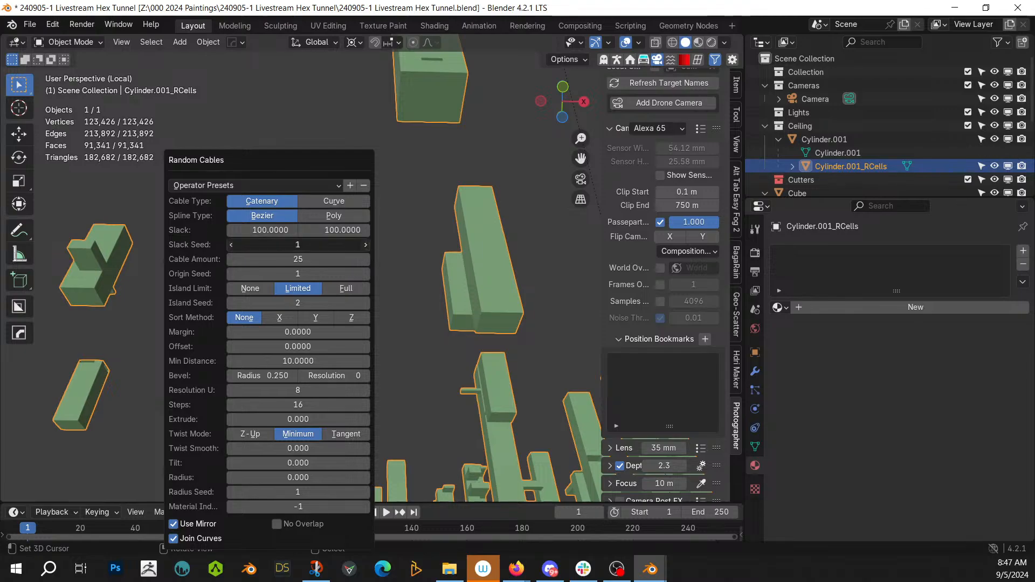
left_click(333, 230)
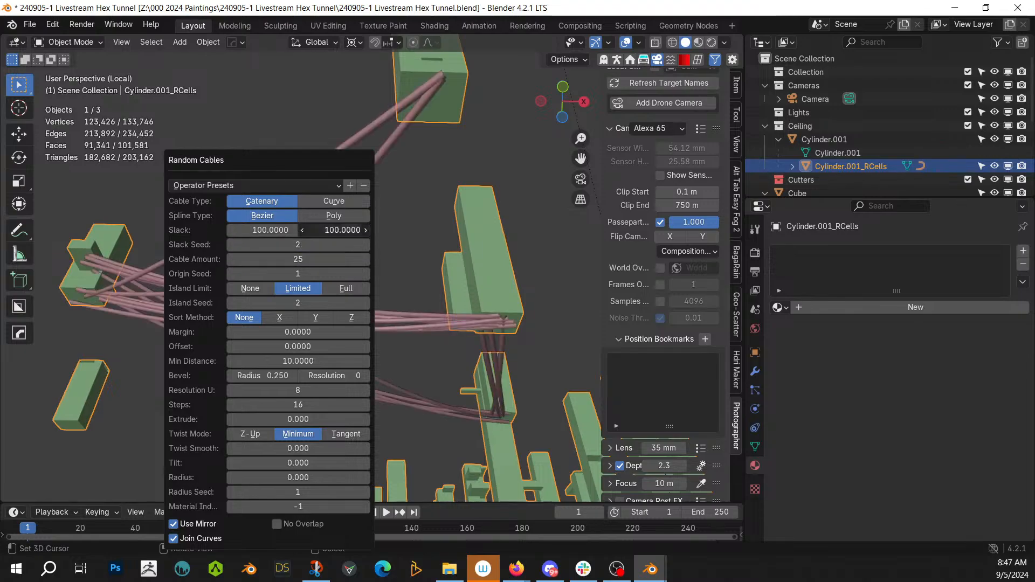
key("Return")
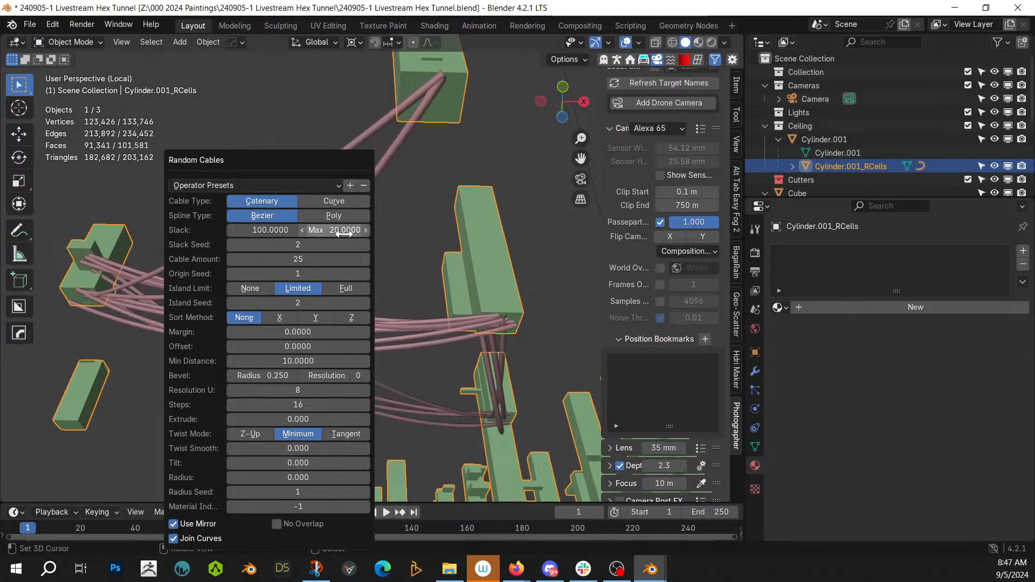
left_click(271, 230)
type("2")
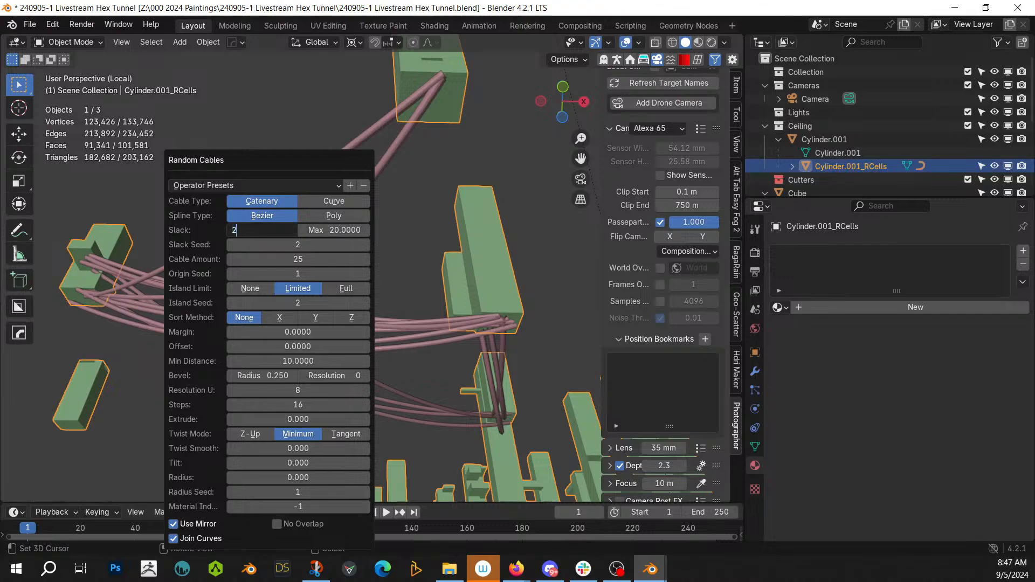
key("Return")
Step: Examine the new cables through the camera, first isolated and also with the full tunnel scene shown
middle_click_drag(499, 220, 318, 307)
key("KP_0")
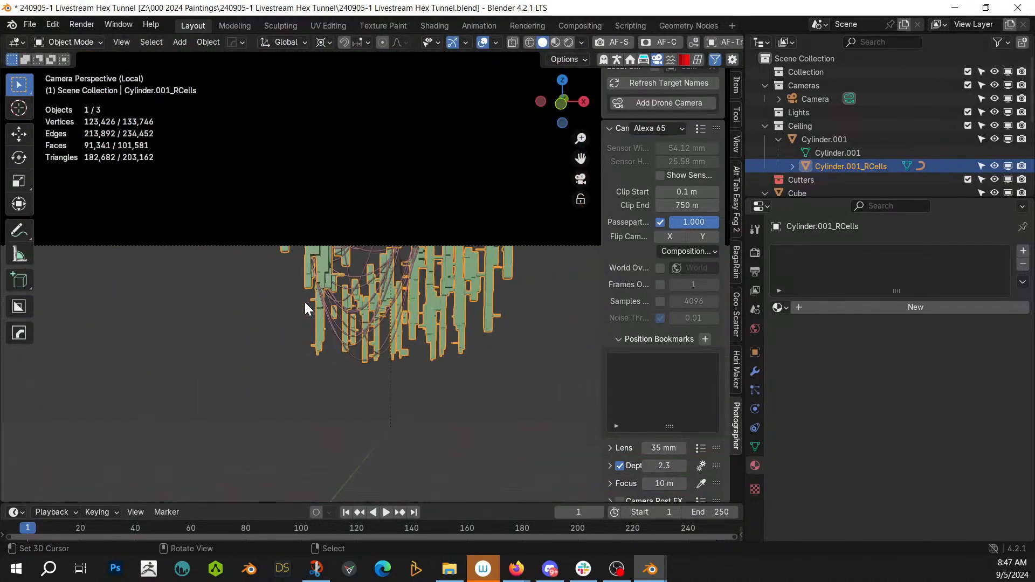
key("KP_Divide")
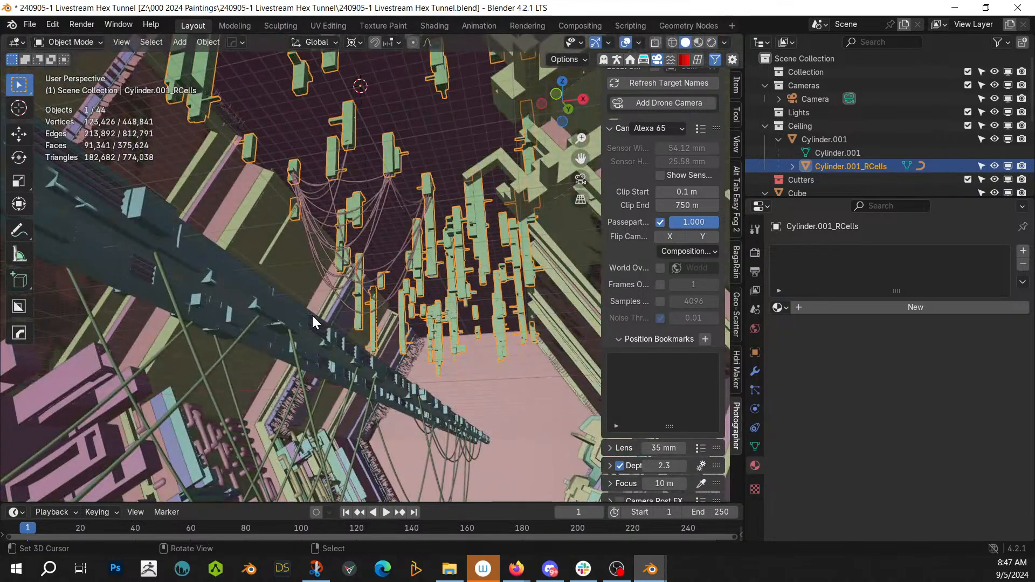
key("KP_0")
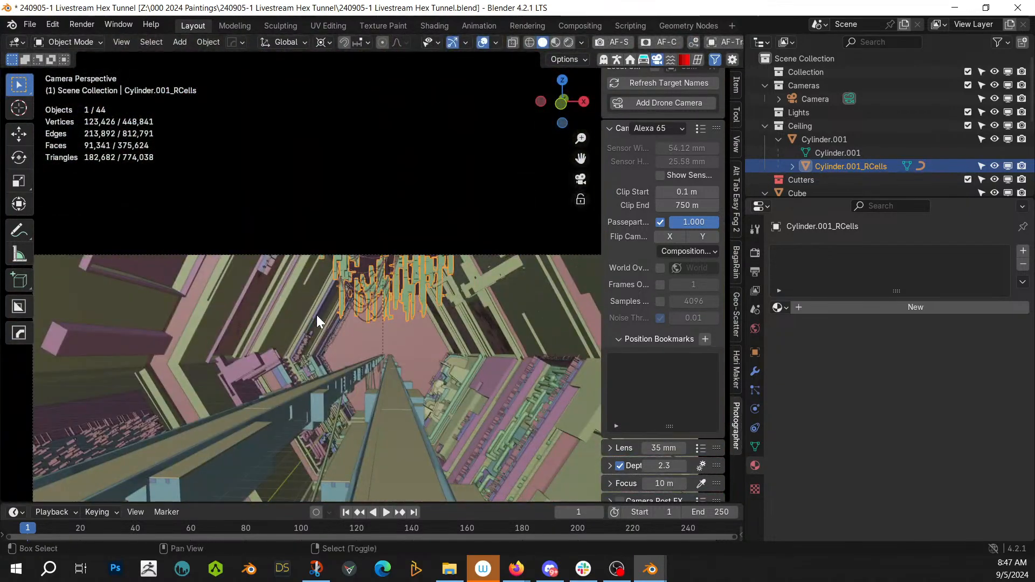
scroll(316, 314, "up", 5)
middle_click_drag(316, 315, 322, 458)
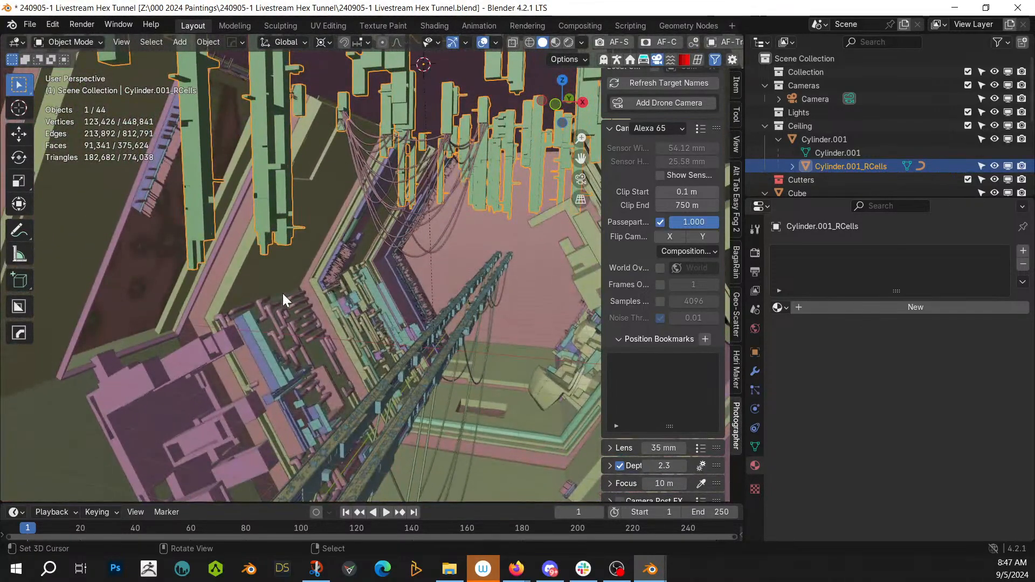
Step: Select Cylinder.001_RCells with its whole hierarchy and isolate it together with its cables in local view
left_click(269, 199)
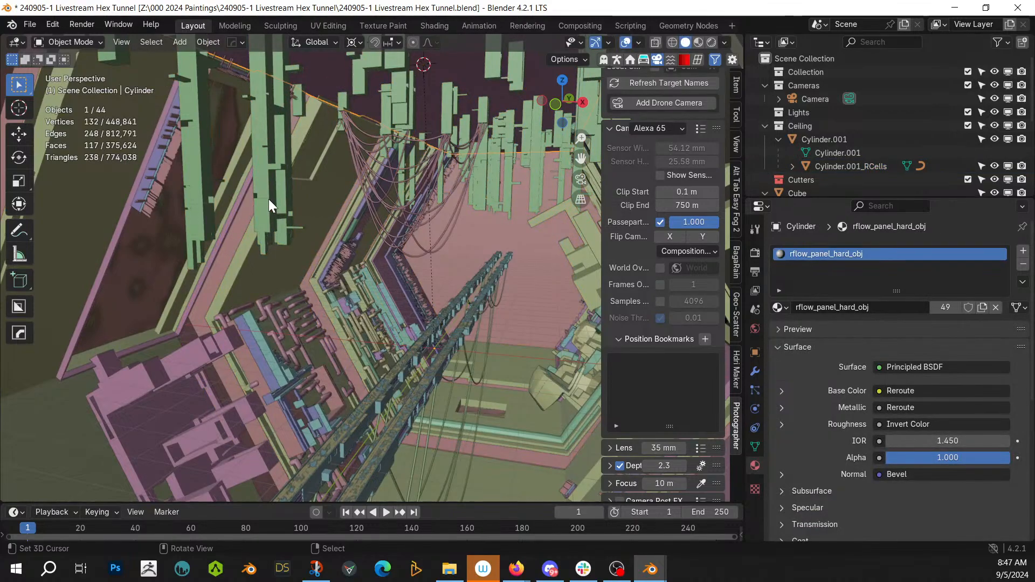
left_click(274, 200)
key("KP_Divide")
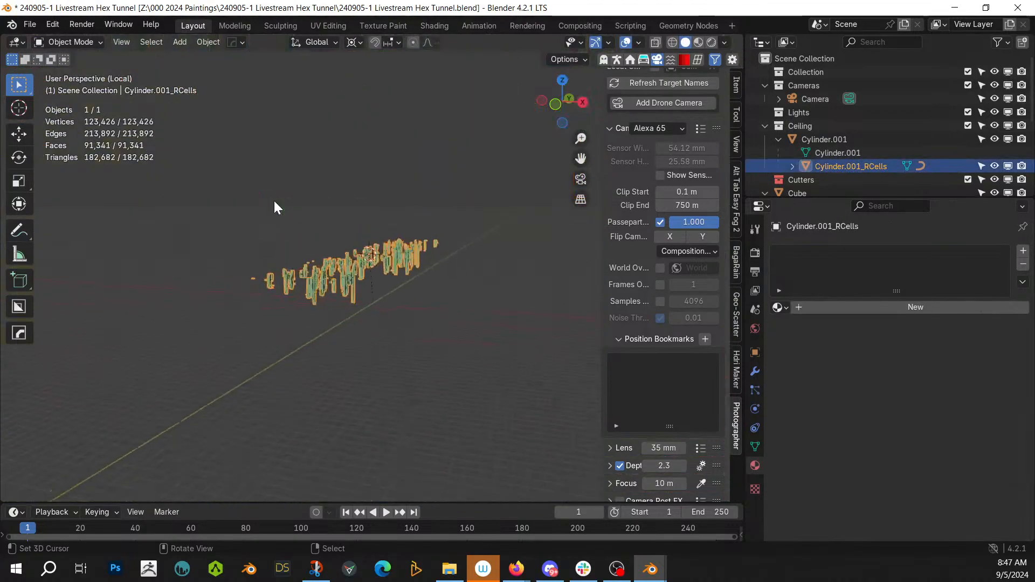
key("KP_Divide")
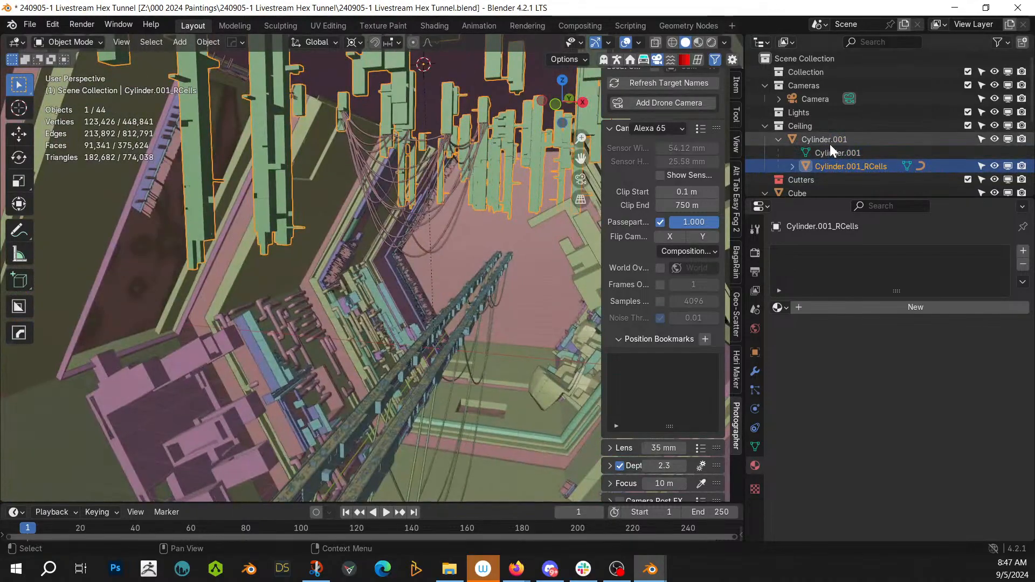
right_click(844, 167)
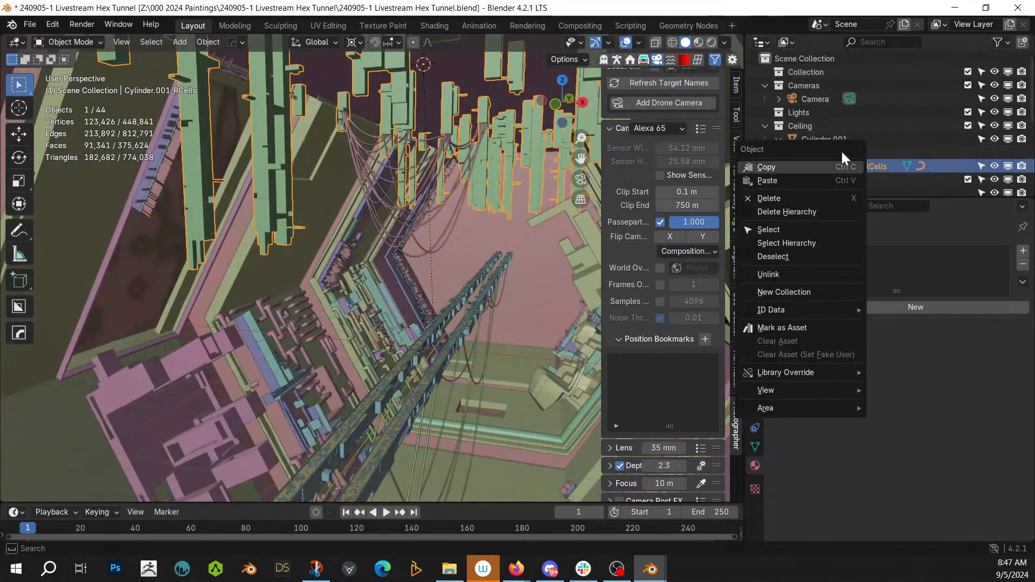
left_click(792, 243)
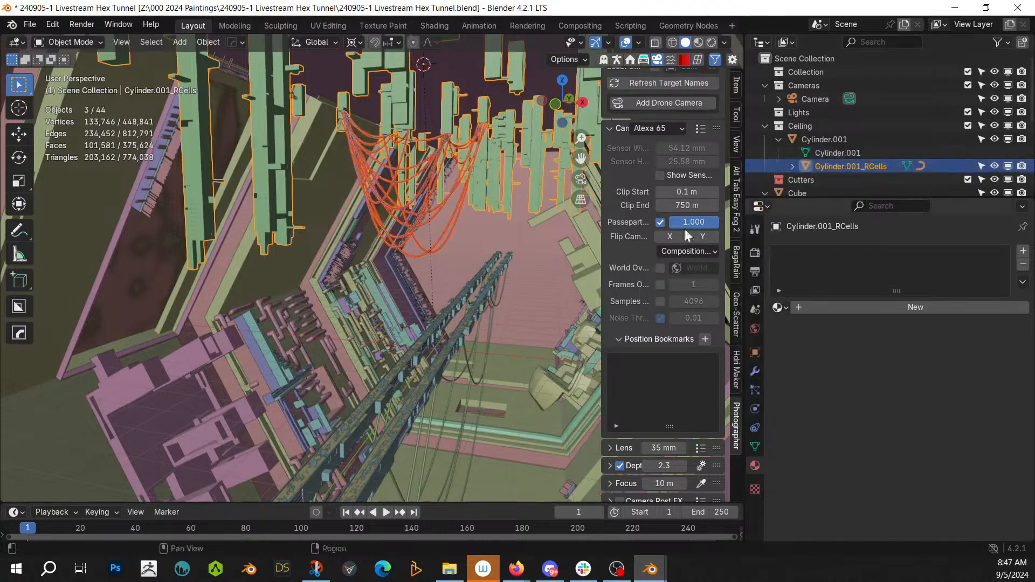
key("KP_Divide")
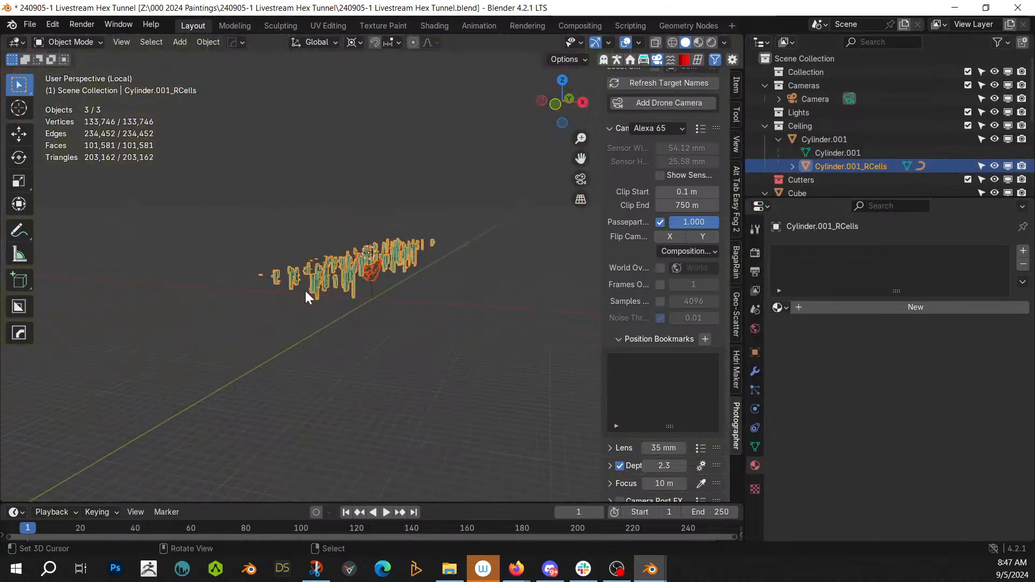
Step: Edit the isolated pillar mesh and select one underside face on each of three neighbouring pillars and on a protruding plate
scroll(293, 286, "up", 4)
middle_click_drag(293, 286, 290, 257)
right_click(221, 294)
middle_click_drag(221, 294, 335, 396)
scroll(335, 396, "up", 4)
scroll(331, 393, "up", 5)
left_click(436, 306)
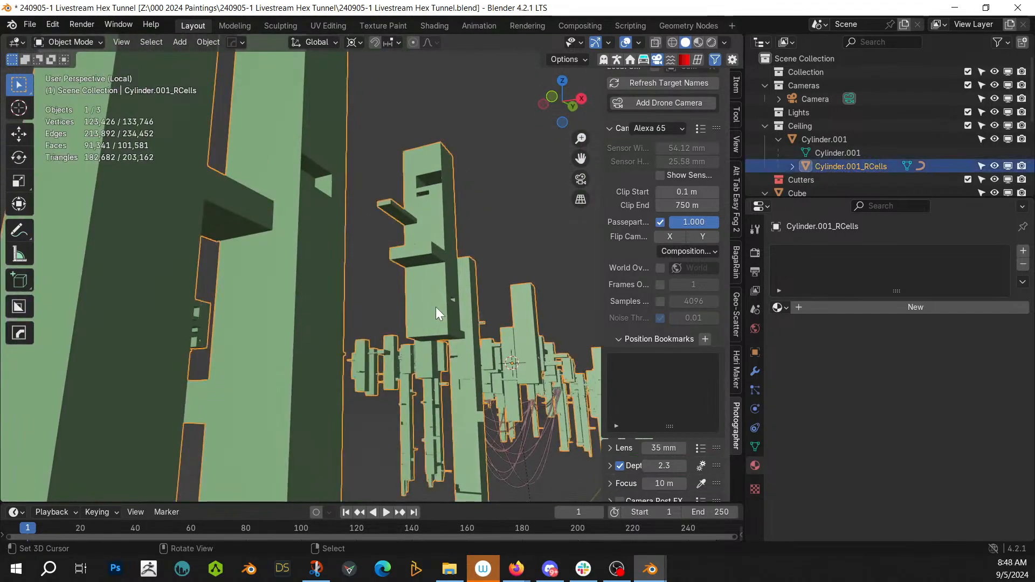
key("Tab")
scroll(435, 315, "down", 4)
left_click(351, 222)
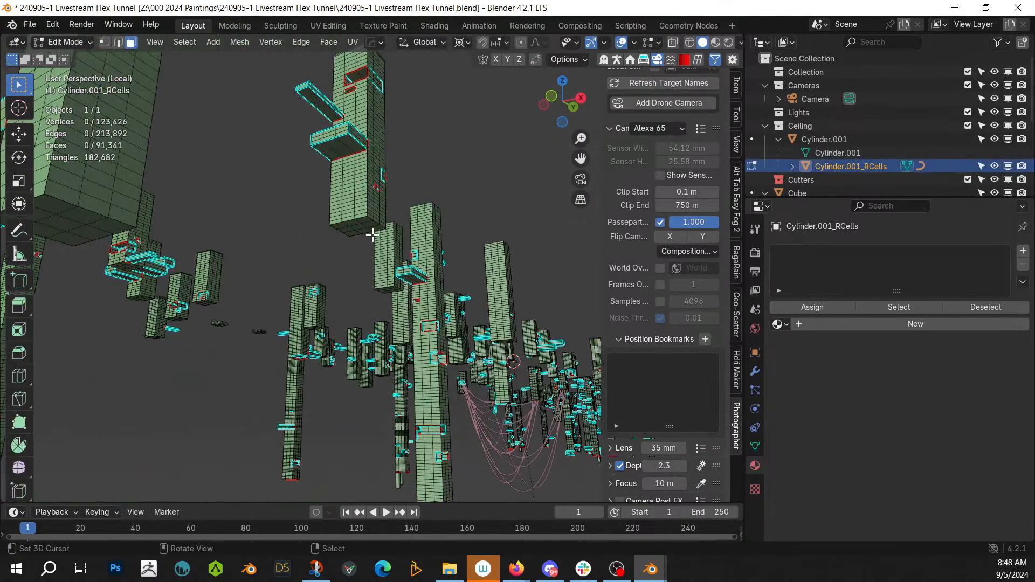
left_click(401, 286, "shift")
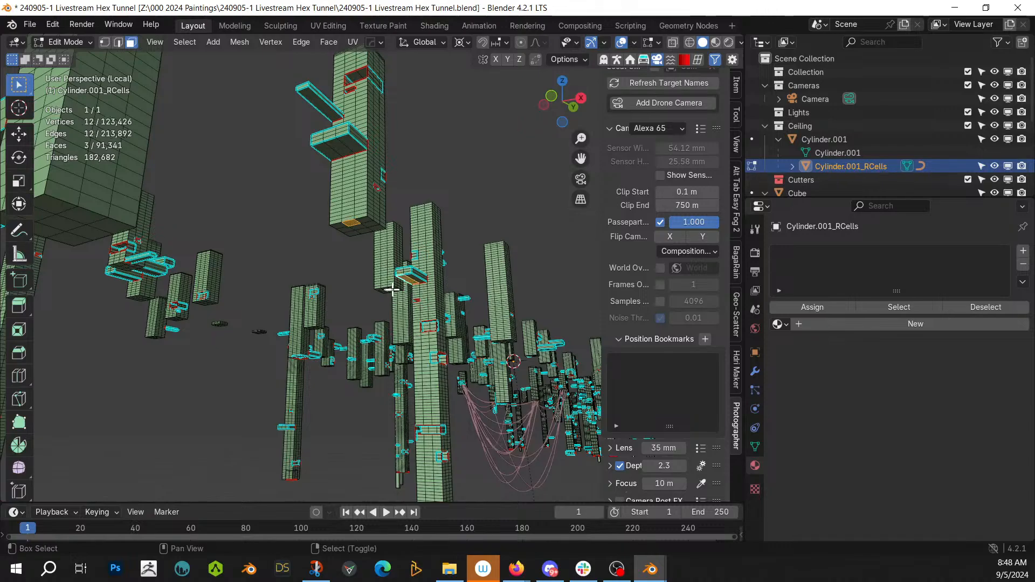
scroll(340, 275, "up", 4)
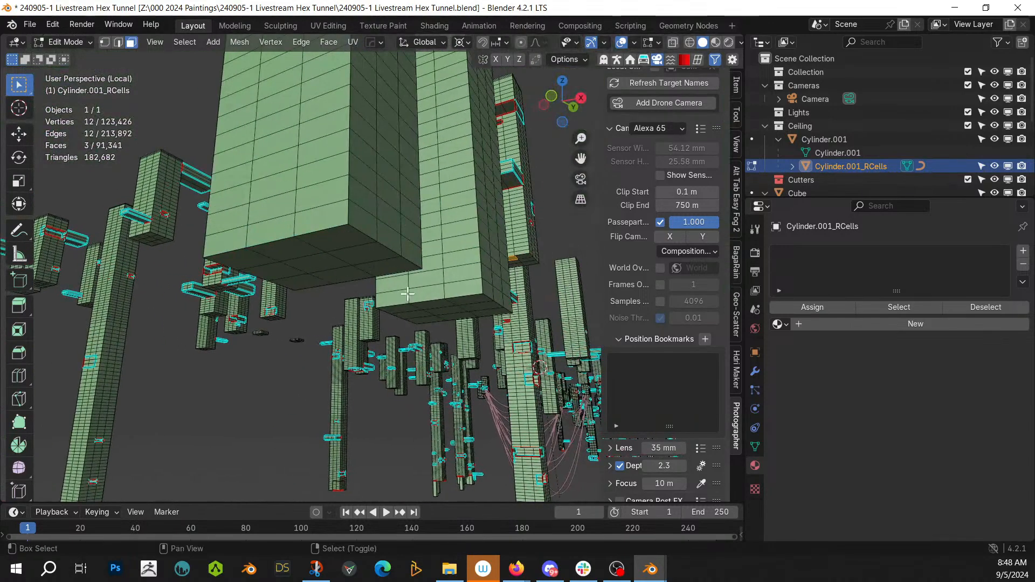
scroll(330, 276, "down", 2)
left_click(284, 314, "shift")
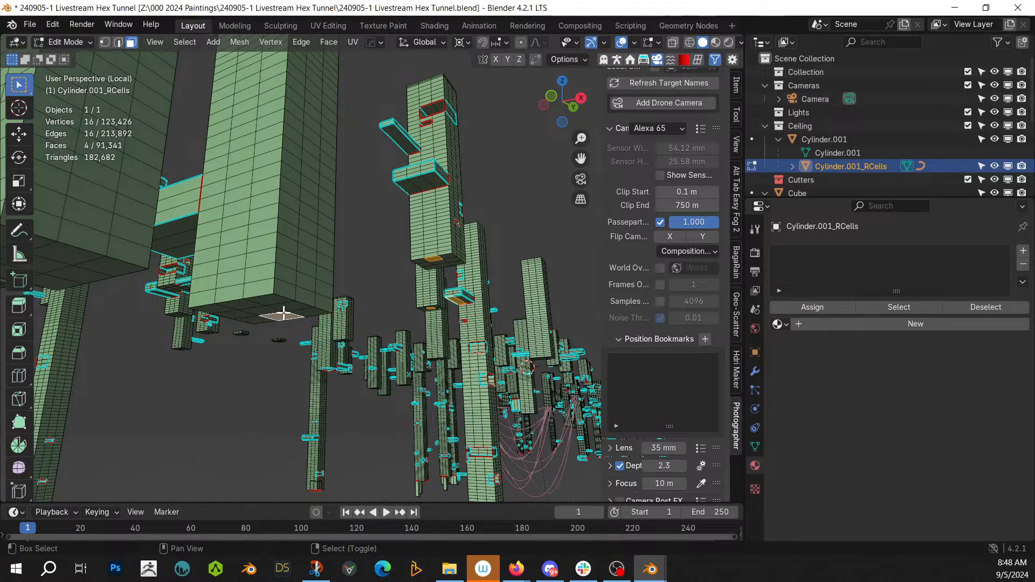
Step: Extend the selection to its coplanar faces, then add the adjacent large pillar's underside face and extend to coplanar faces again
key("shift+g")
left_click(283, 312)
scroll(283, 312, "down", 3)
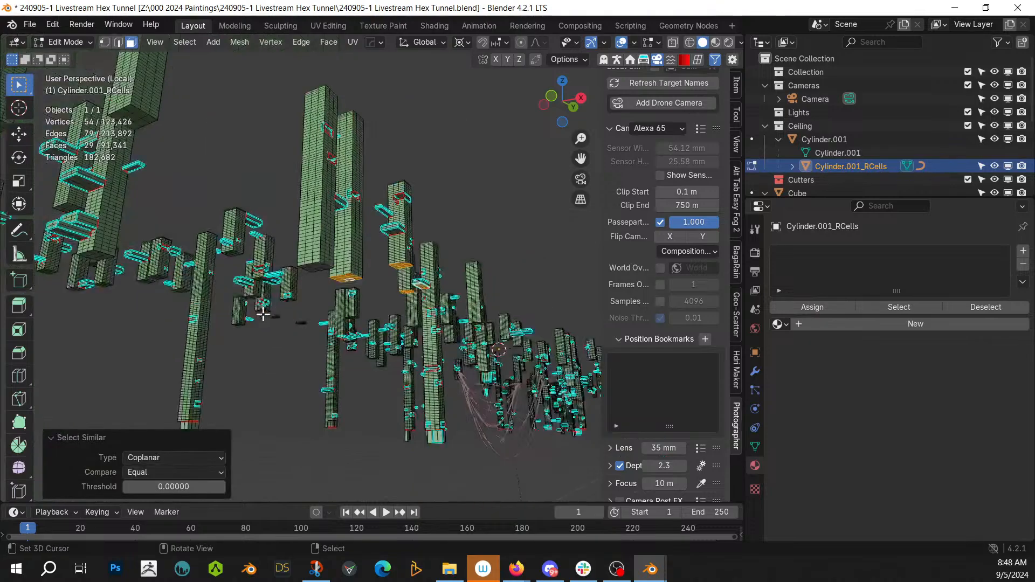
left_click(304, 266, "shift")
key("shift+g")
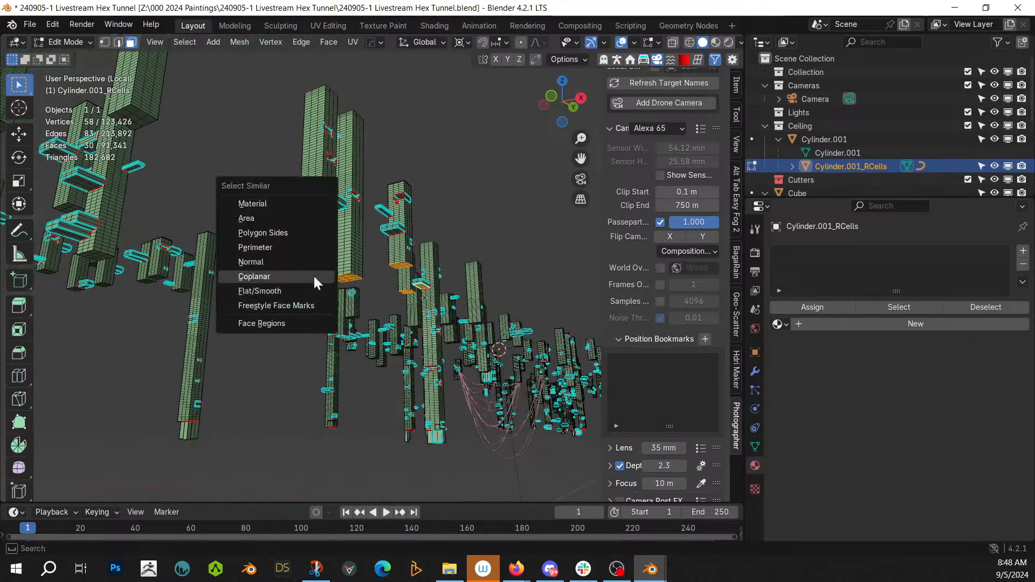
left_click(314, 277)
Step: Return to Object Mode and generate Random Cables between the selected faces with a cable amount of 10
key("Tab")
key("alt+q")
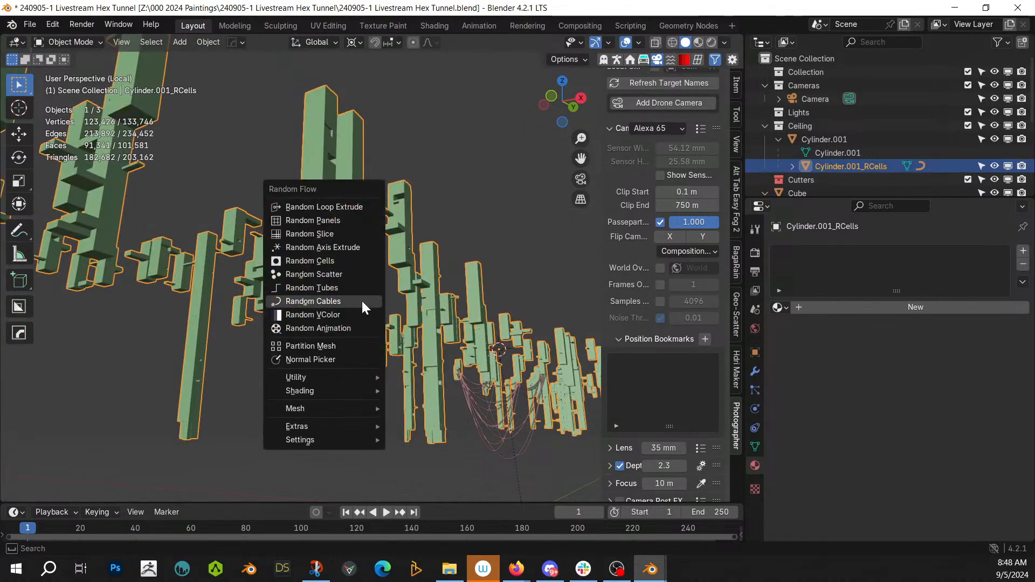
left_click(358, 301)
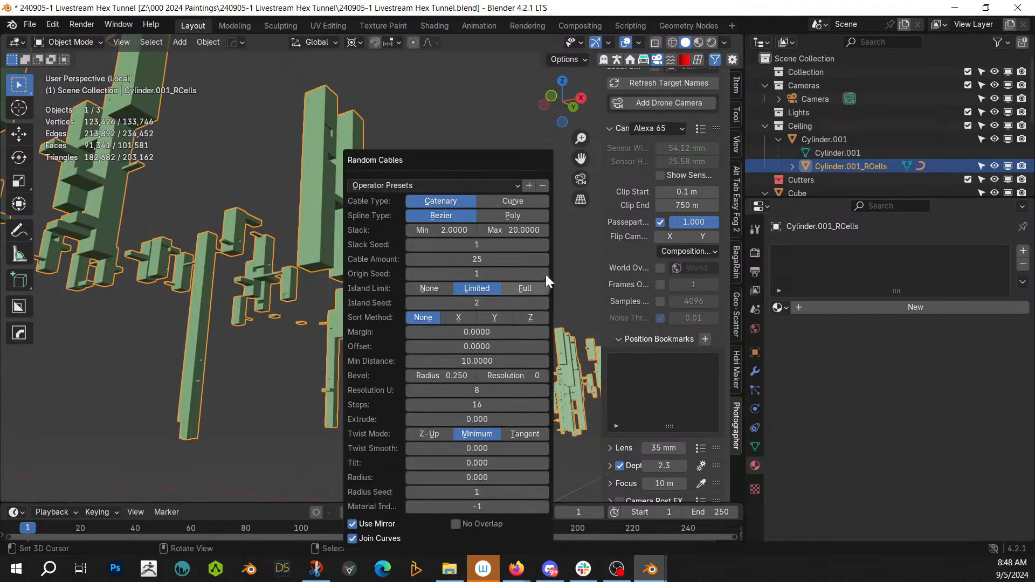
left_click(477, 259)
type("10")
key("Return")
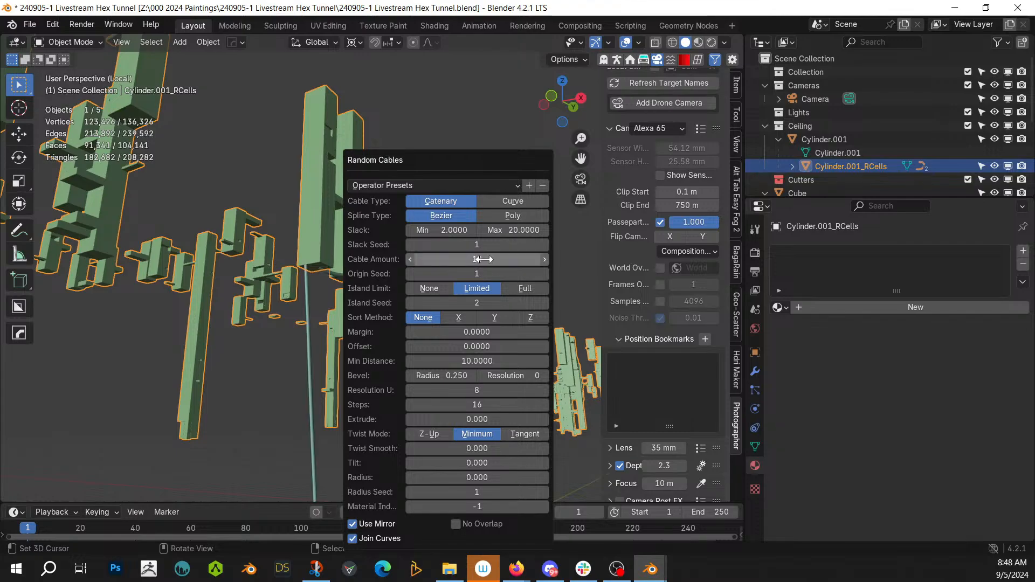
Step: Examine the new cables among the isolated pillars from the side and through the camera
scroll(255, 324, "down", 8)
mouse_move(258, 339)
middle_mouse_down()
mouse_move(244, 356)
mouse_move(244, 331)
middle_mouse_up()
scroll(243, 353, "up", 7)
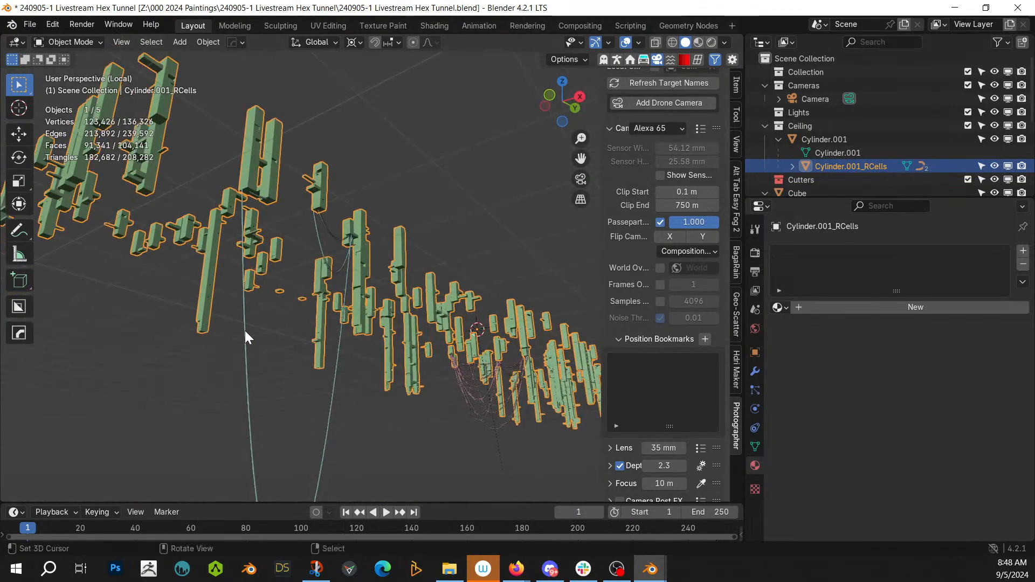
key("KP_0")
scroll(245, 331, "down", 4)
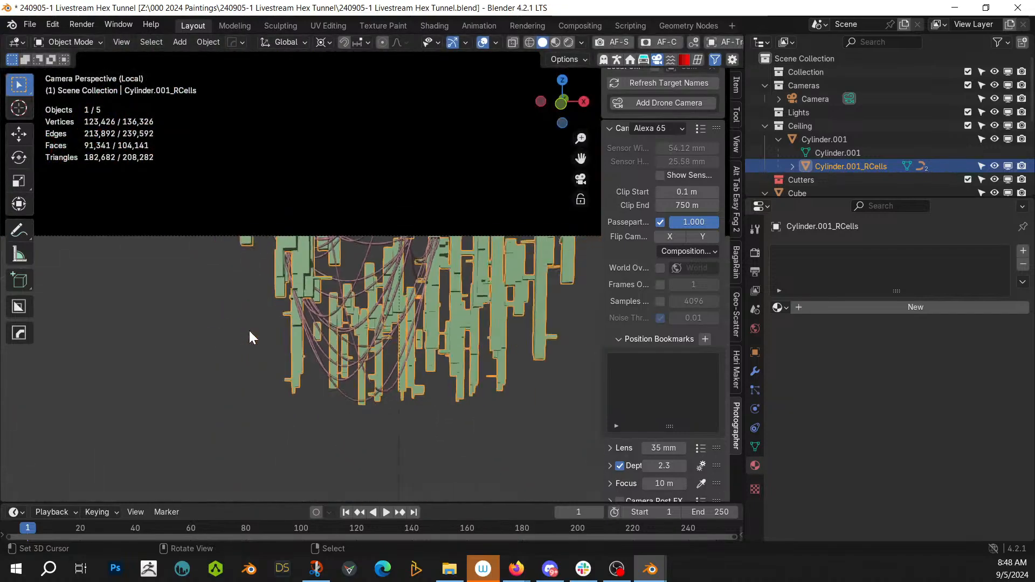
scroll(283, 322, "up", 4)
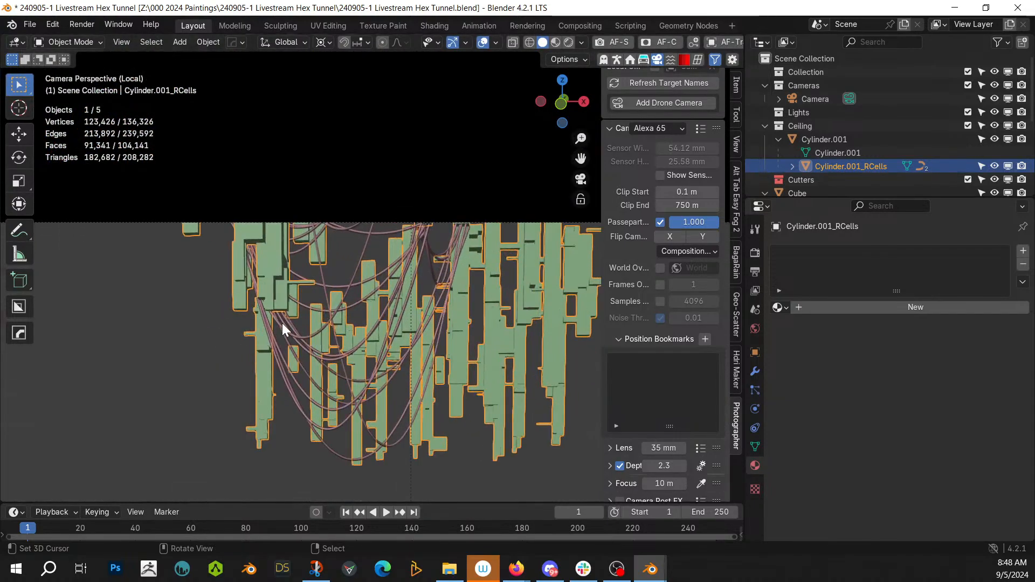
Step: Leave local view to bring back the full tunnel scene, and inspect the ceiling pillars from inside the tunnel
key("KP_Divide")
middle_click_drag(282, 323, 282, 319)
scroll(282, 319, "down", 3)
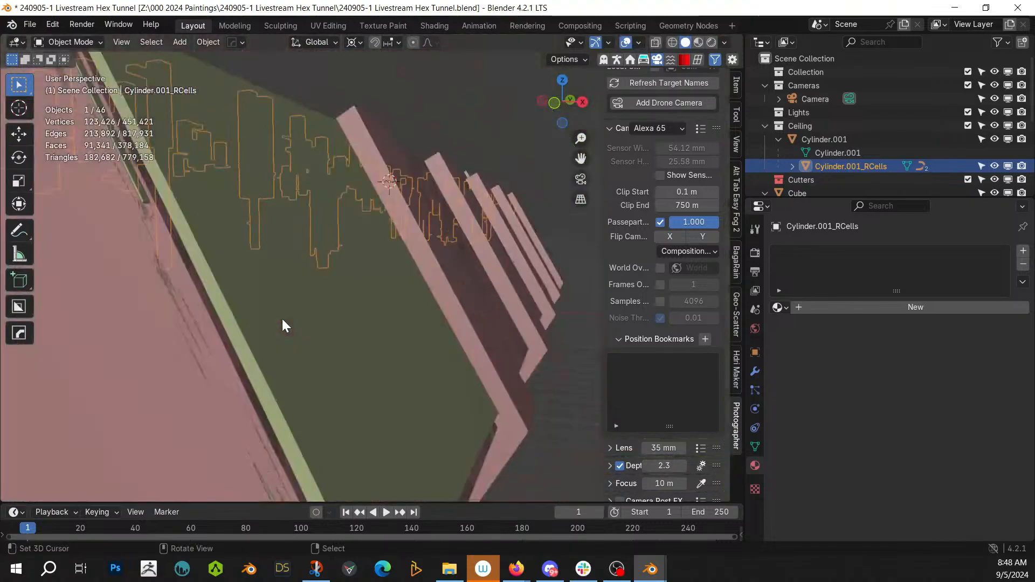
scroll(293, 312, "down", 3)
key("KP_3")
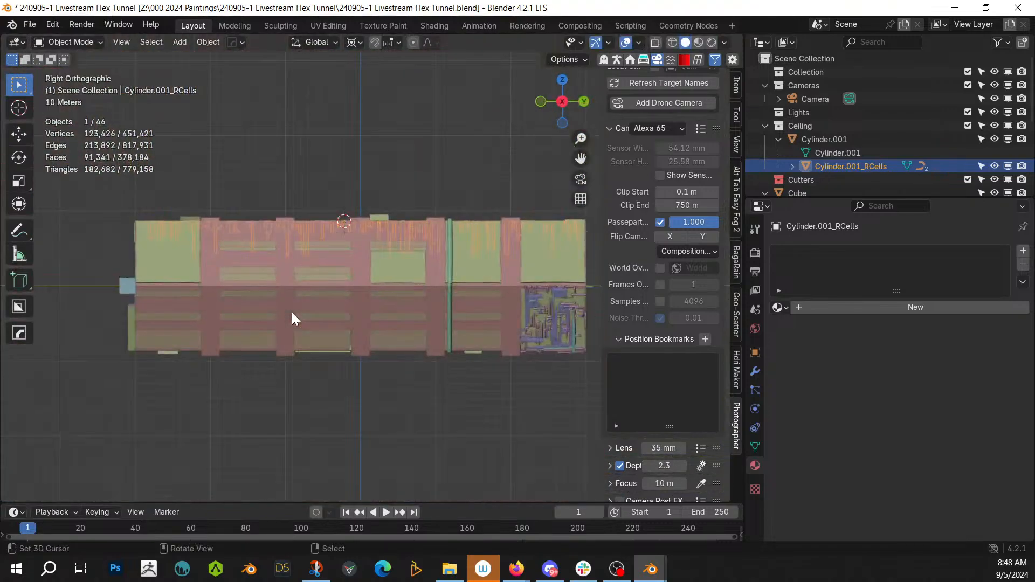
key("KP_1")
scroll(292, 312, "up", 6)
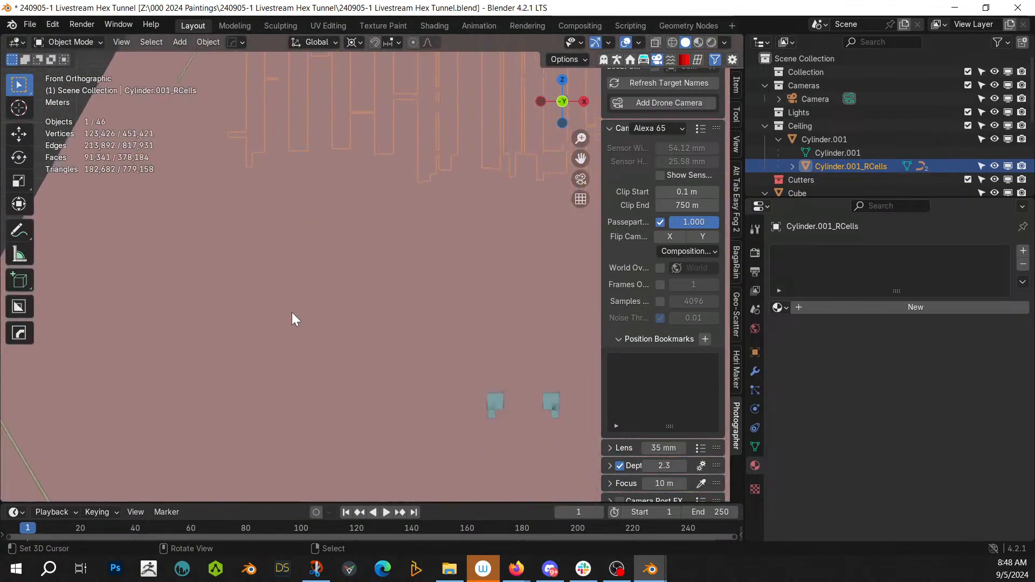
middle_click_drag(292, 312, 135, 435)
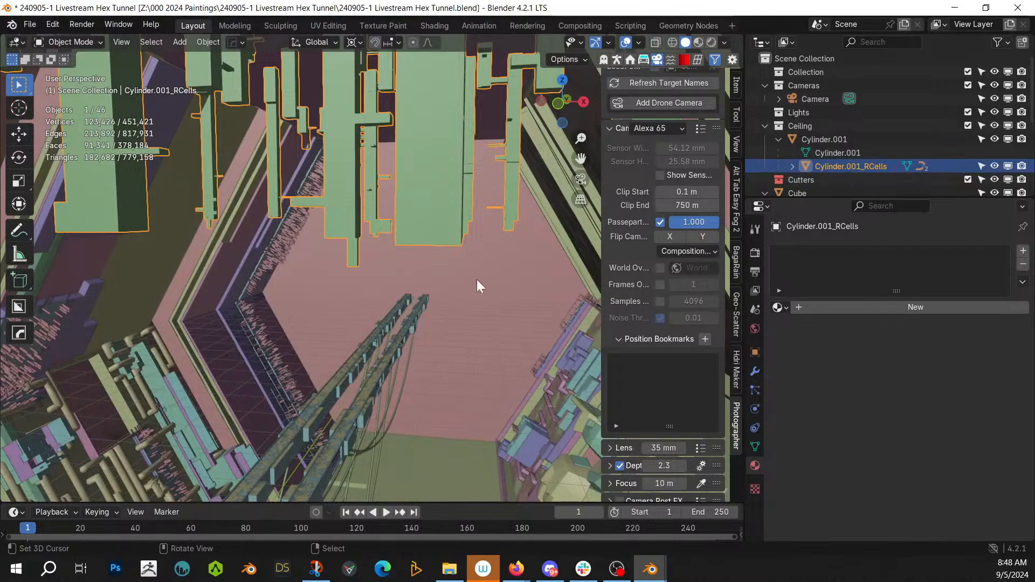
middle_click_drag(477, 282, 358, 319)
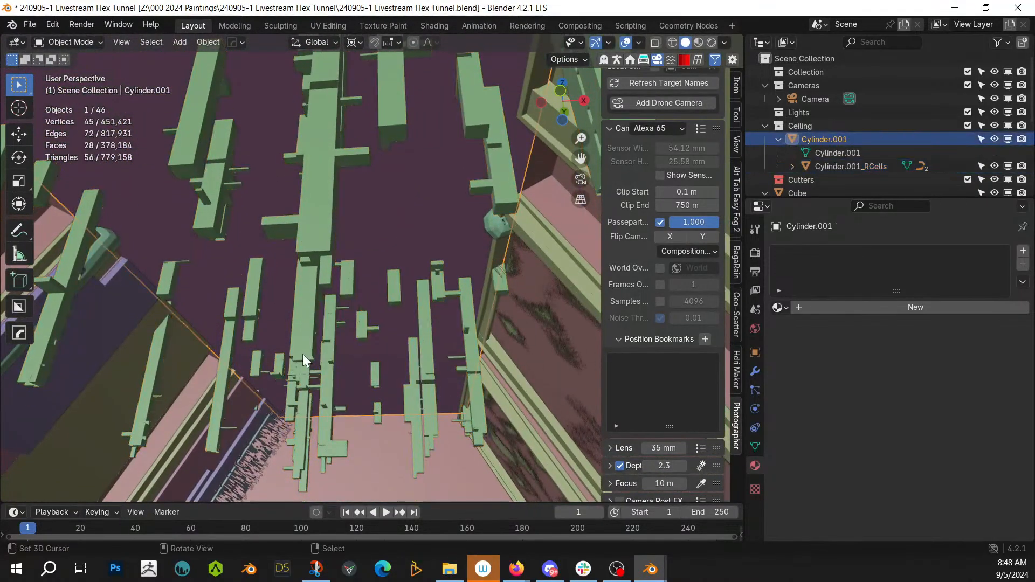
Step: Edit the pillar mesh and select two adjacent underside faces on the large pillar plus one on each of three nearby pillars
key("Tab")
key("KP_Decimal")
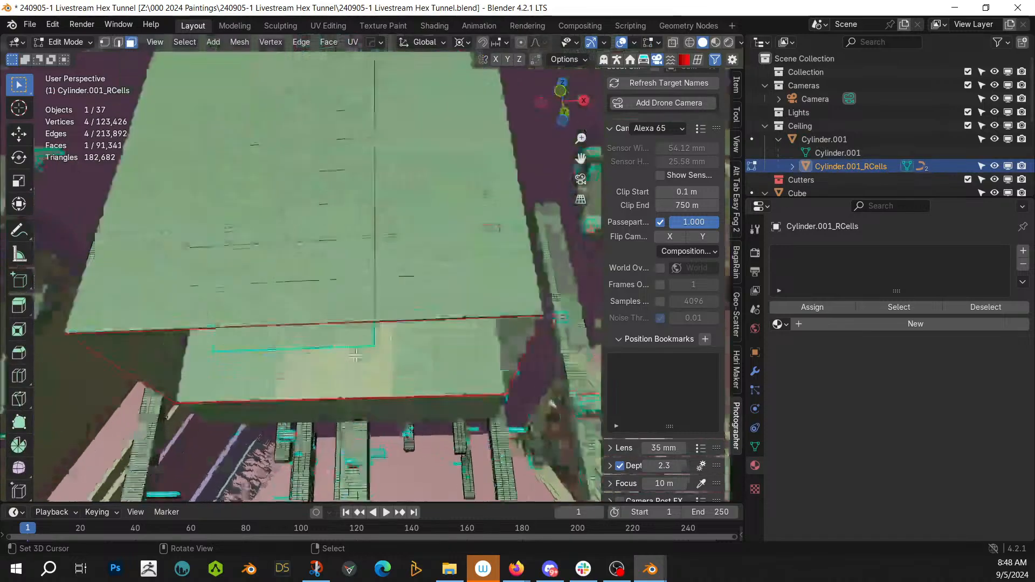
scroll(358, 348, "down", 9)
middle_click_drag(359, 347, 361, 293)
left_click(397, 286, "ctrl")
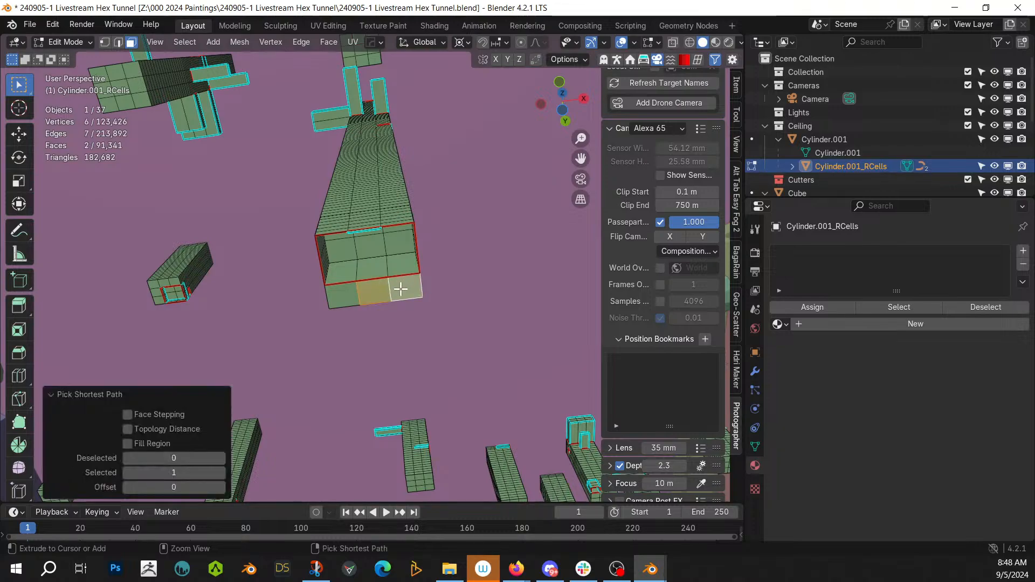
middle_click_drag(411, 481, 353, 207)
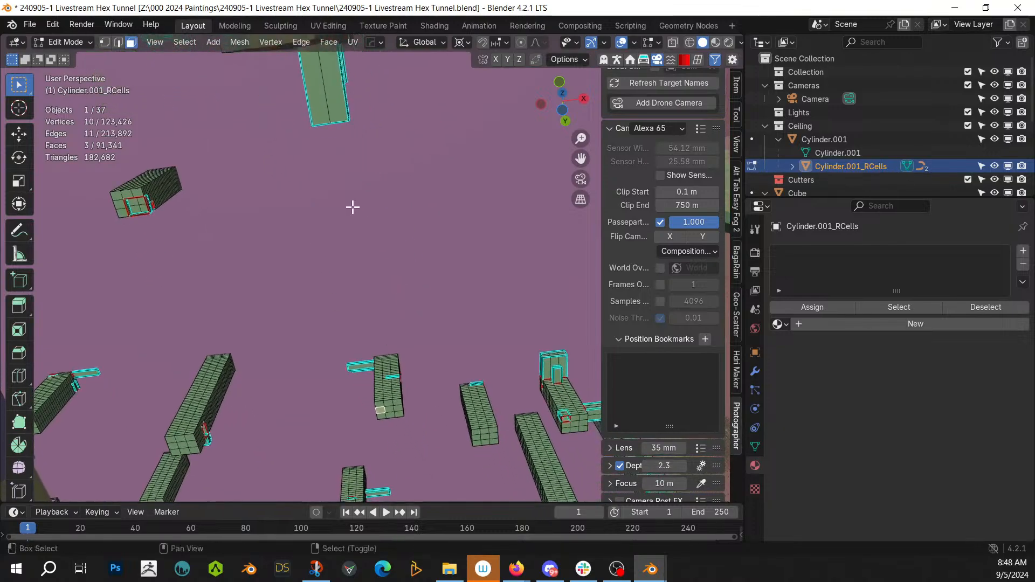
left_click(577, 426, "shift")
middle_click_drag(426, 419, 564, 43, "shift")
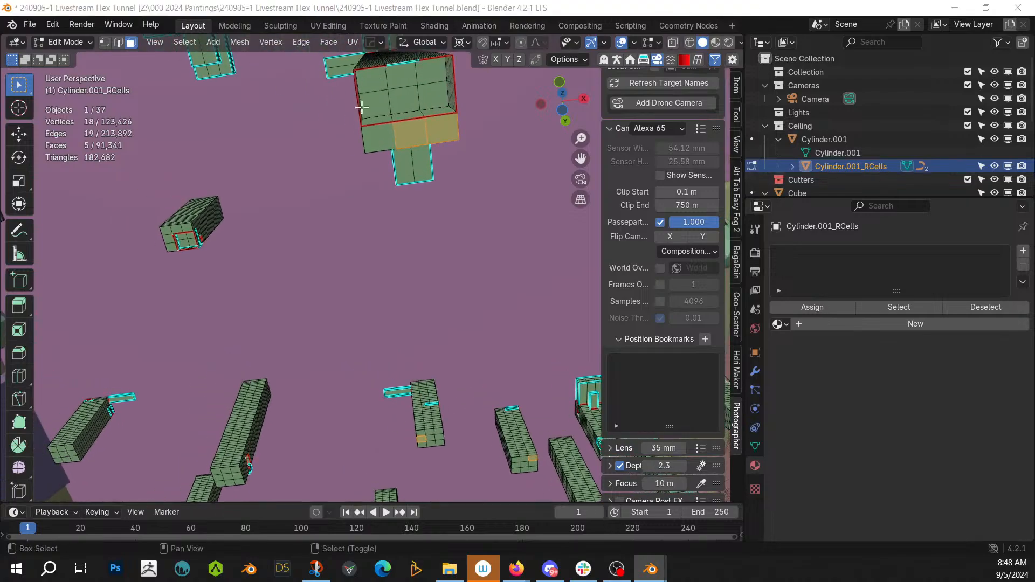
Step: Add an underside face of another short pillar with side plates and extend the whole selection to its coplanar faces
scroll(426, 396, "down", 3)
scroll(434, 393, "down", 2)
middle_click_drag(442, 392, 436, 464)
scroll(451, 442, "up", 3)
middle_click_drag(466, 380, 456, 329)
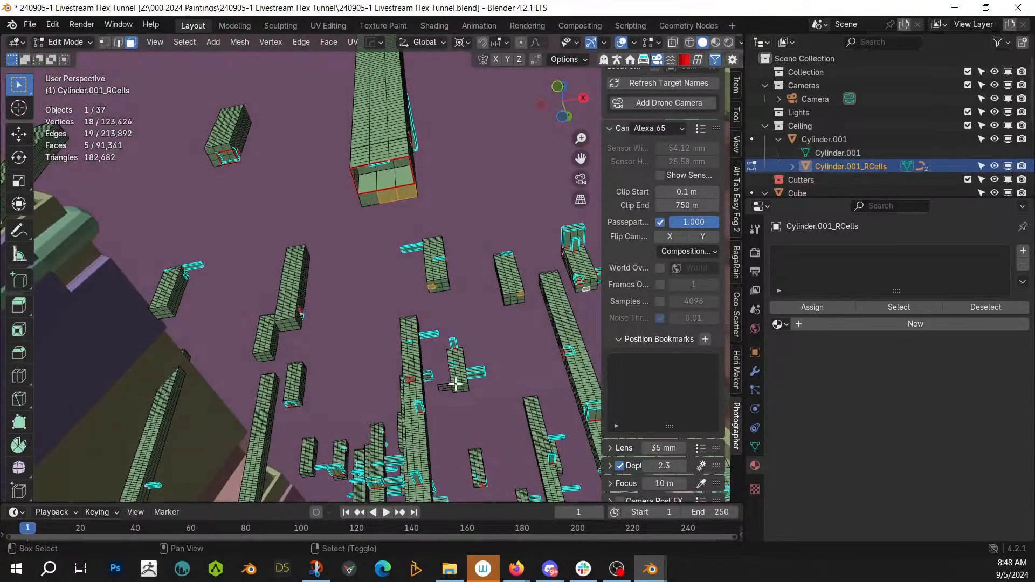
key("shift+g")
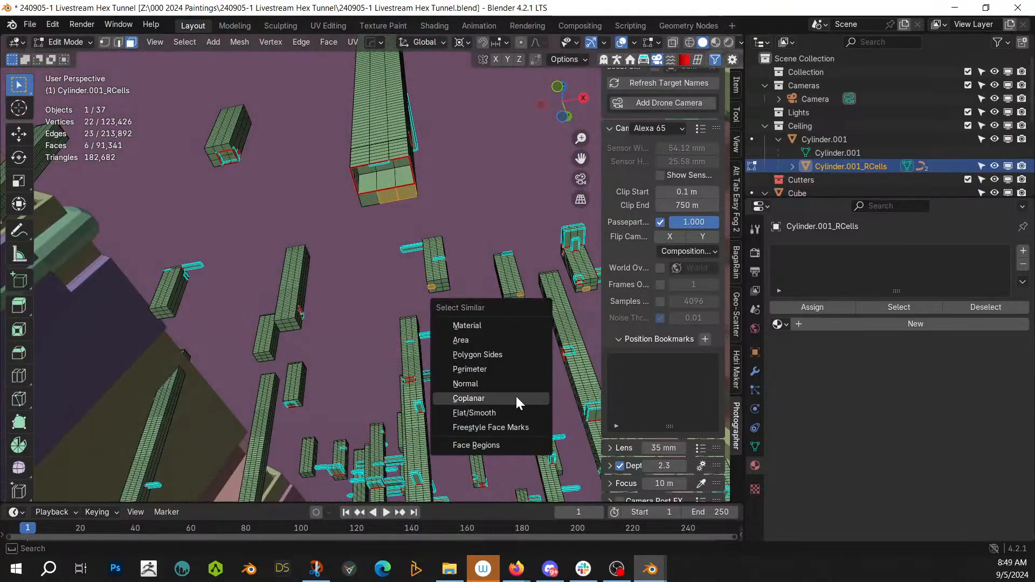
left_click(516, 396)
Step: Return to Object Mode and generate Random Cables between these pillars with a cable amount of 15
key("Tab")
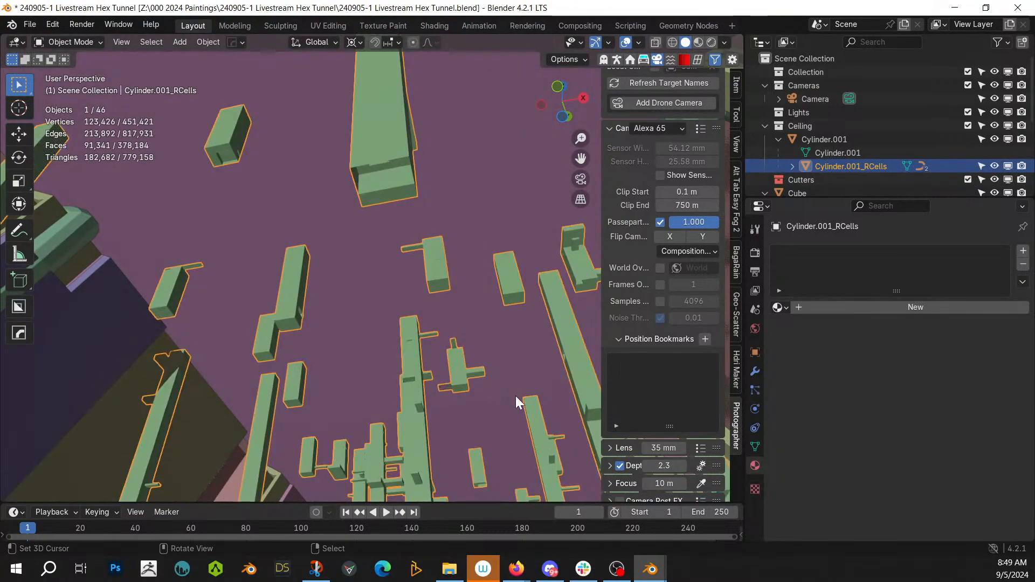
key("shift+q")
left_click(516, 395)
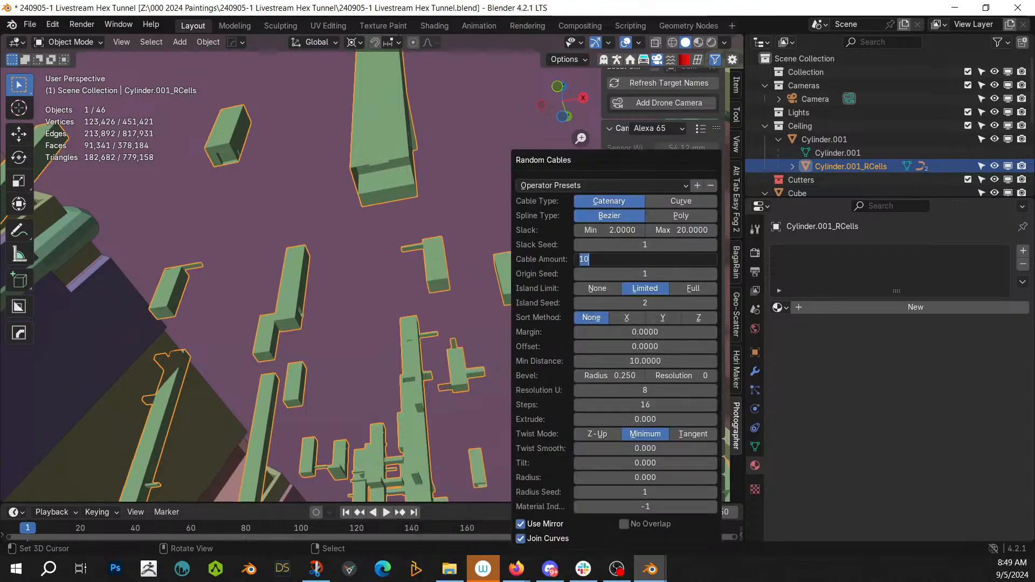
type("15")
key("Return")
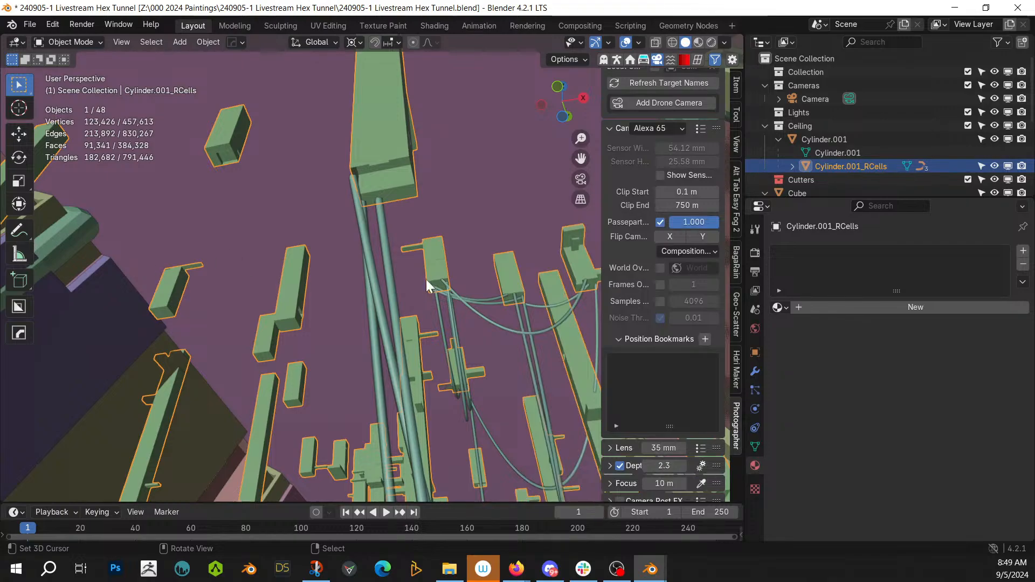
Step: Edit Cylinder.001_RCells again, select an underside face on each of five other short ceiling pillars, and extend to coplanar faces
middle_click_drag(426, 279, 462, 140)
left_click(425, 158)
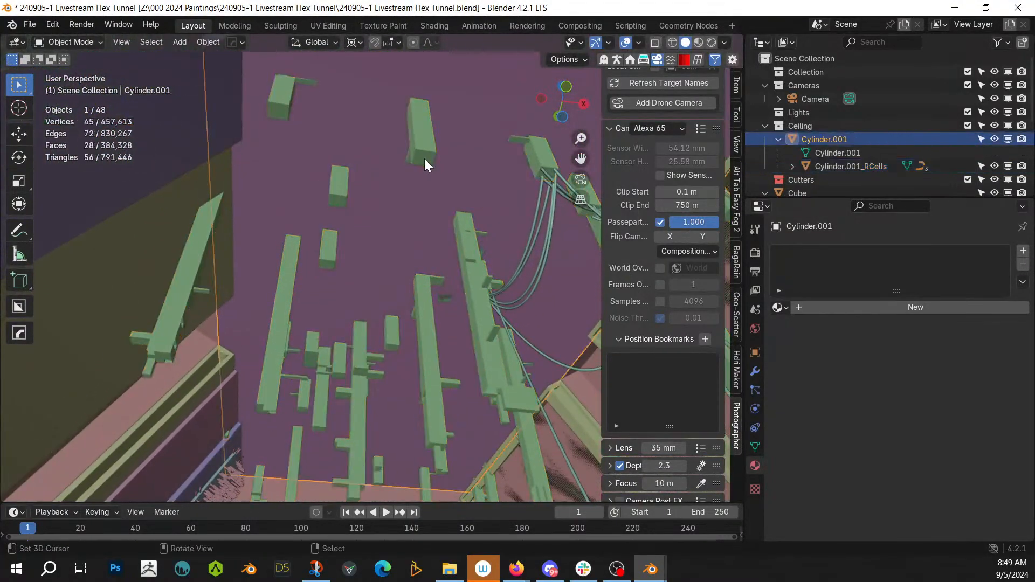
left_click(425, 154)
key("Tab")
left_click(422, 157)
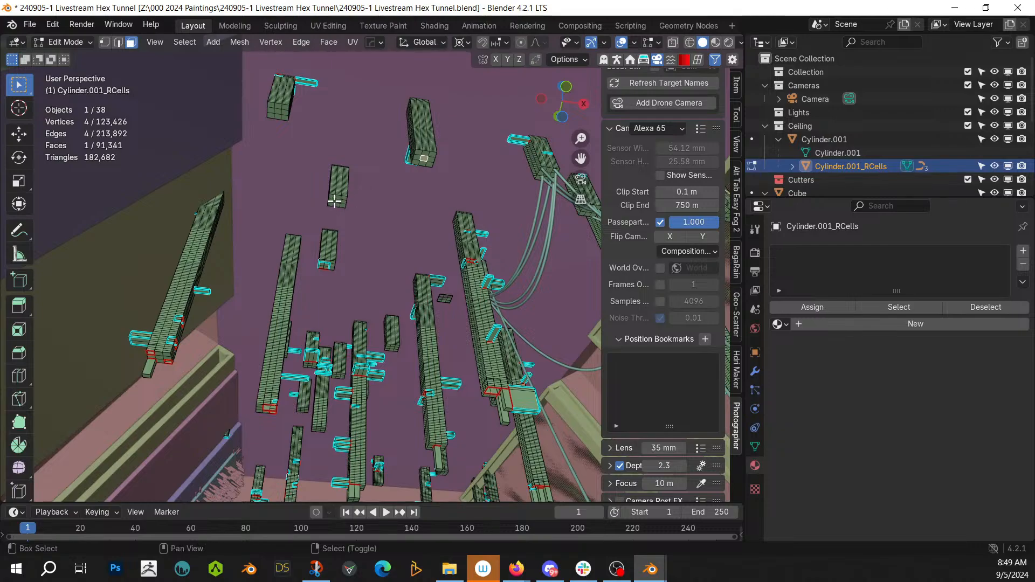
left_click(272, 112, "shift")
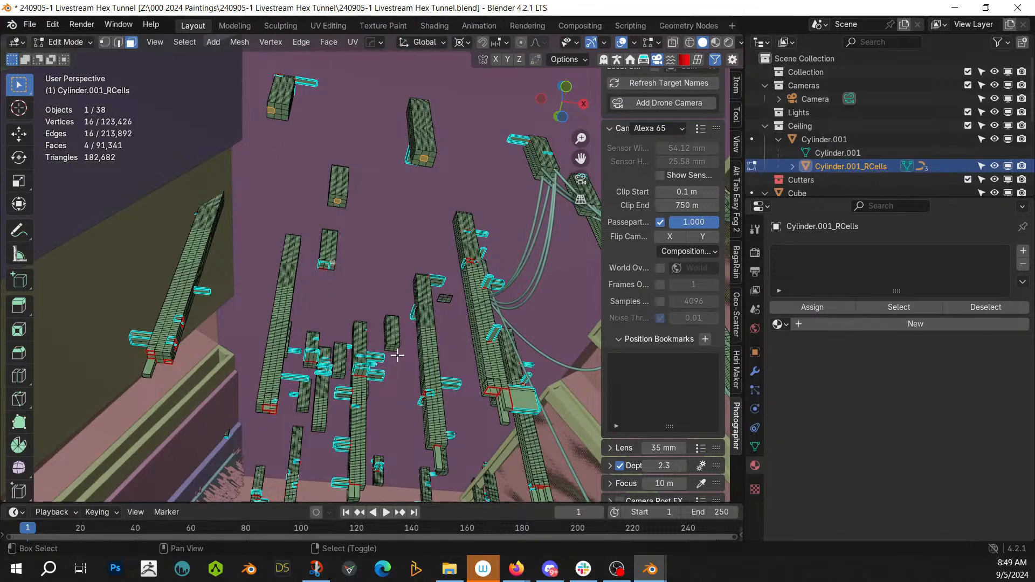
key("shift+g")
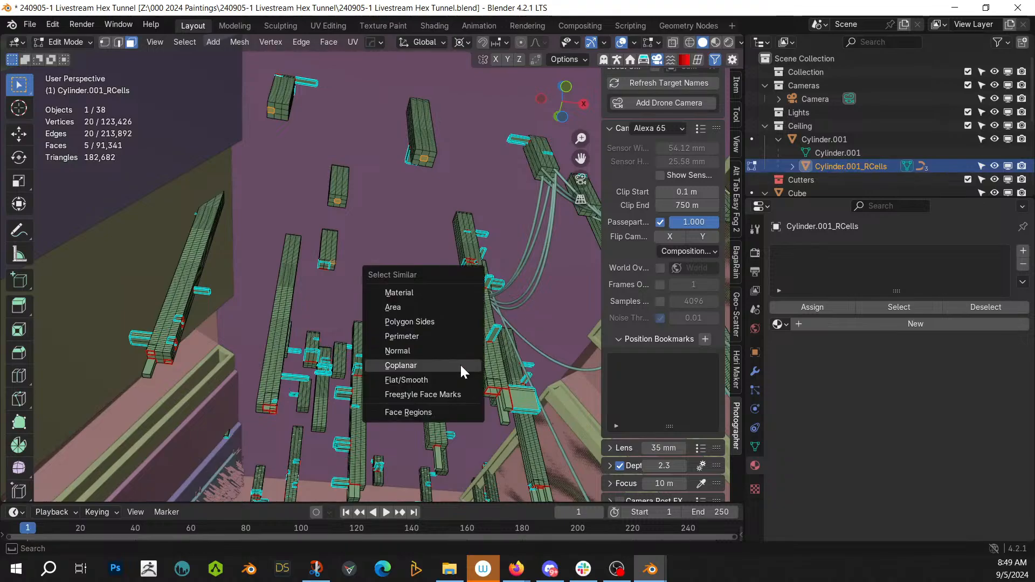
left_click(461, 363)
Step: Generate 15 Random Cables between these pillars with a changed slack seed, and check them inside the tunnel and through the camera
key("Tab")
key("shift+alt+f")
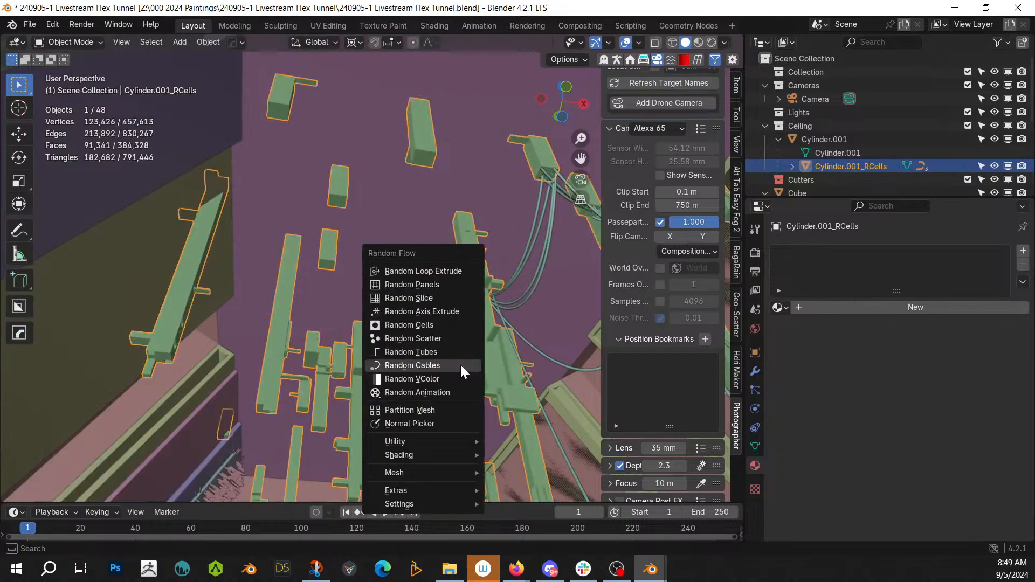
left_click(459, 365)
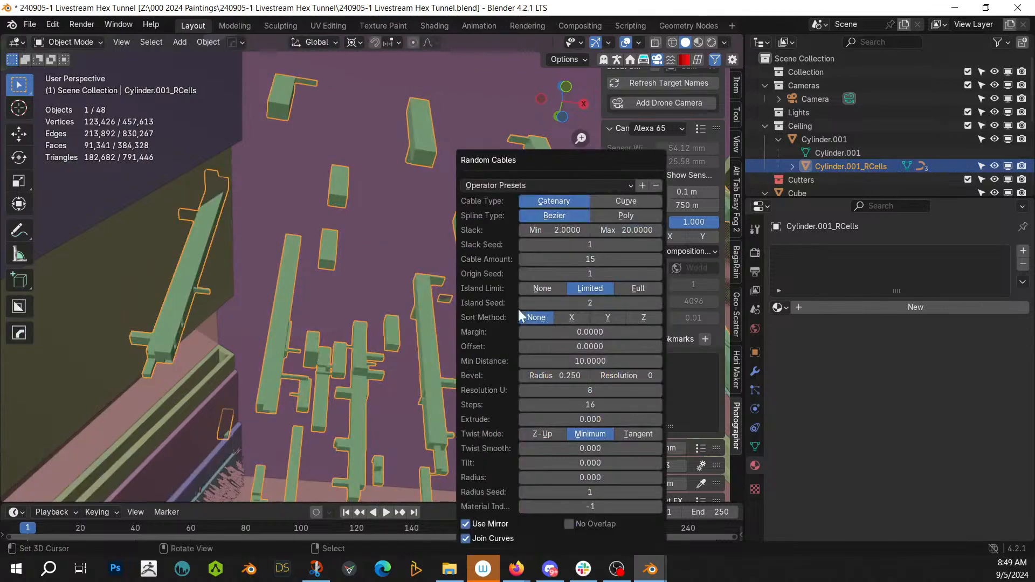
left_click(657, 245)
middle_click_drag(658, 243, 401, 409)
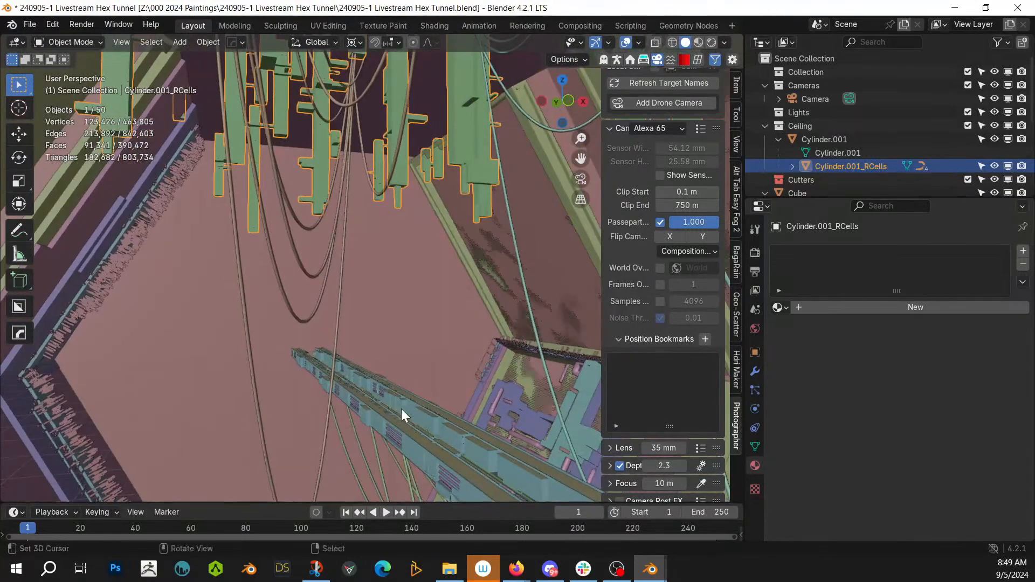
key("KP_0")
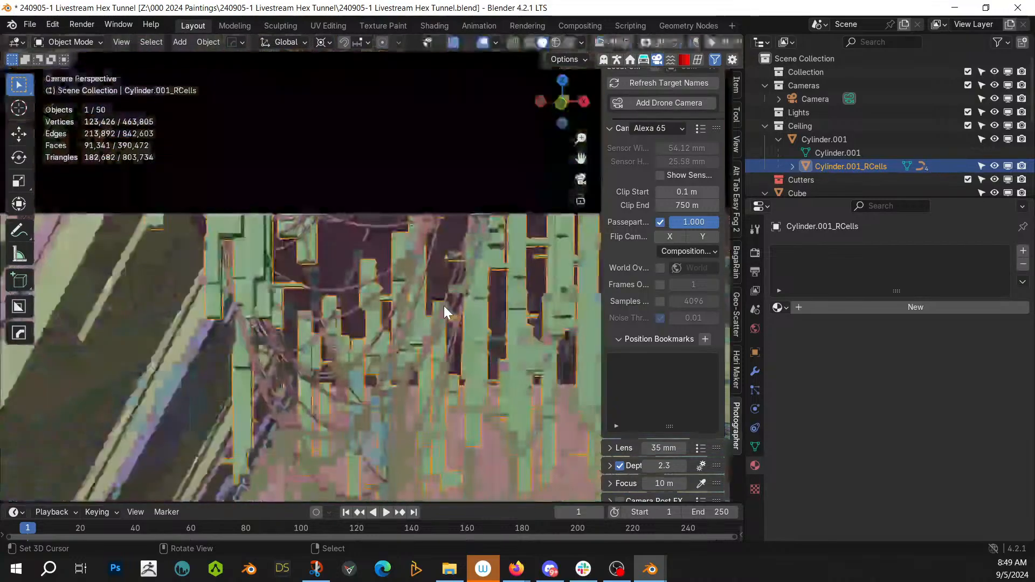
Step: Edit Cylinder.001_RCells again and select the underside faces of two hanging ceiling pillars near the tunnel's side wall
middle_click_drag(444, 306, 341, 369, "shift")
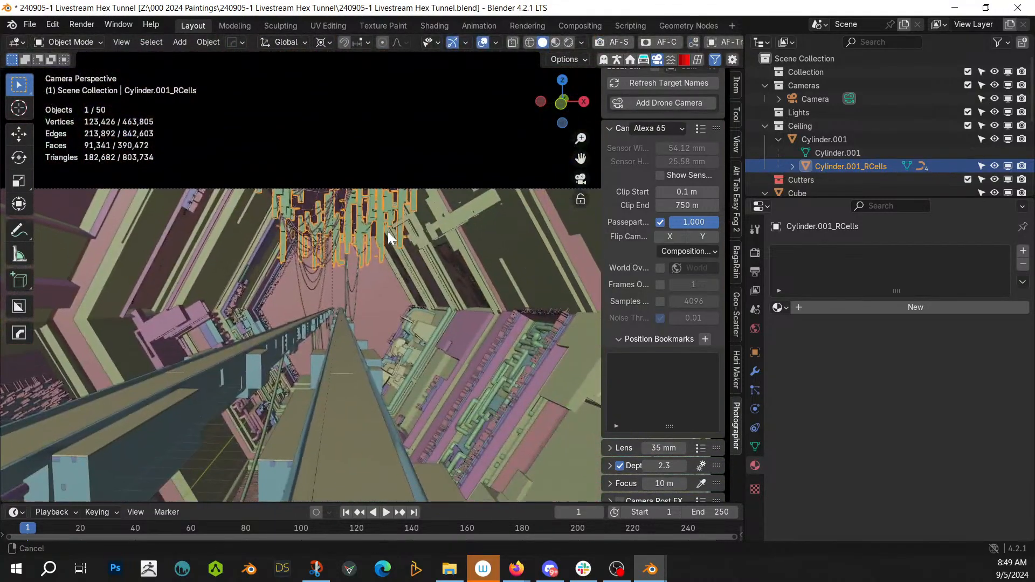
scroll(374, 222, "up", 2)
scroll(374, 222, "up", 3)
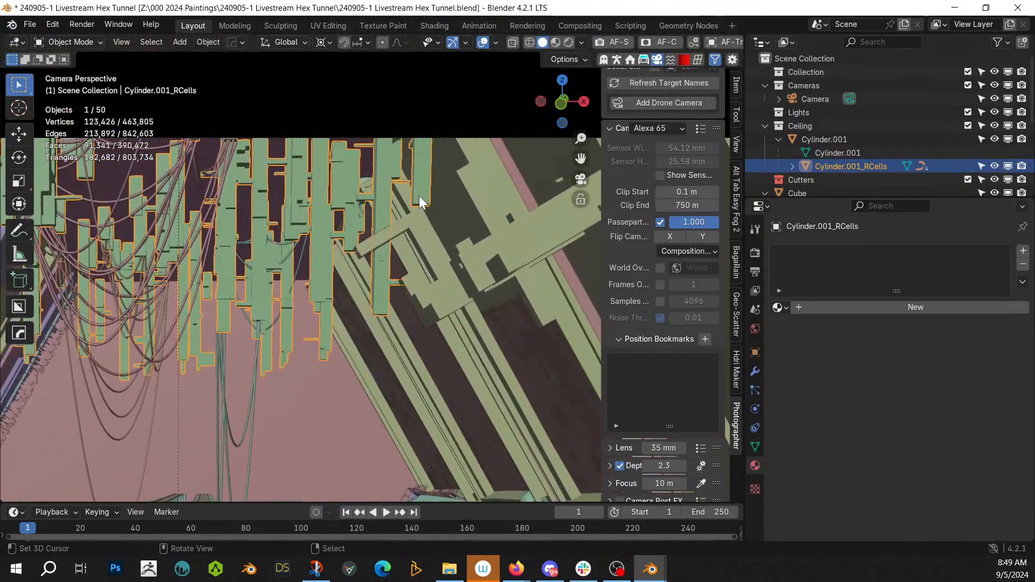
left_click(420, 197)
left_click(419, 198)
key("Tab")
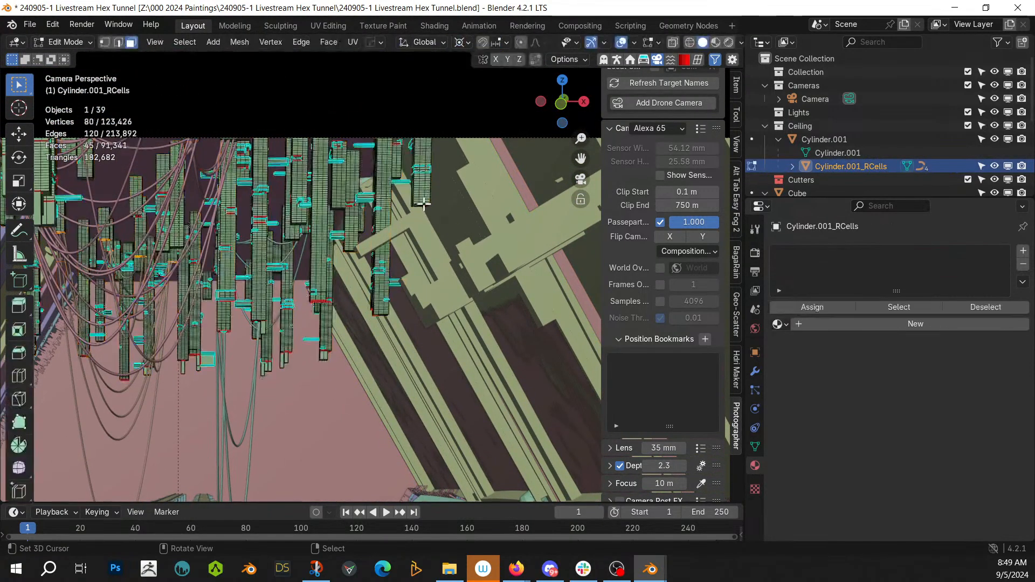
left_click(424, 204)
key("KP_Decimal")
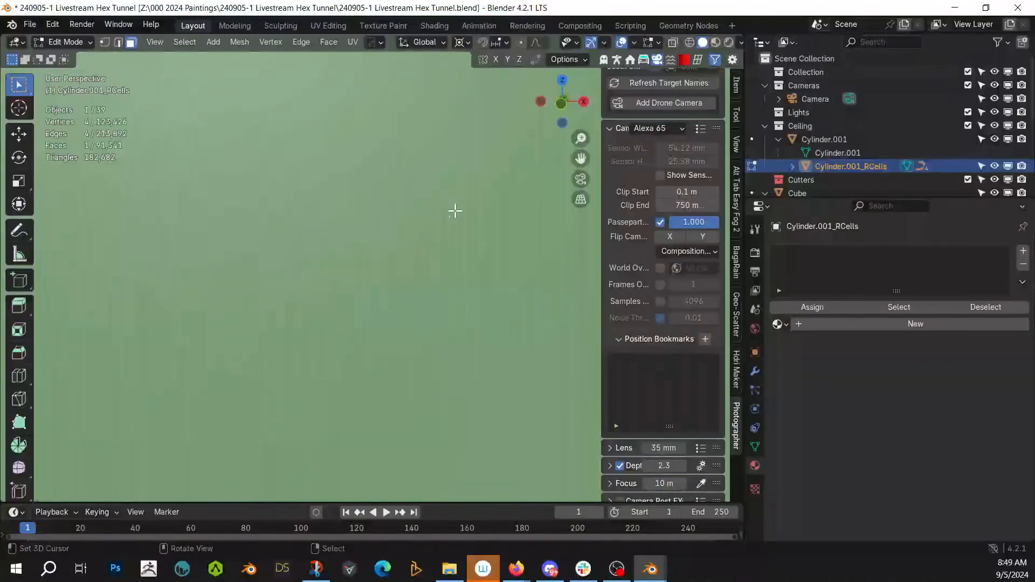
scroll(425, 448, "down", 7)
middle_click_drag(409, 464, 321, 333)
left_click(328, 105, "shift")
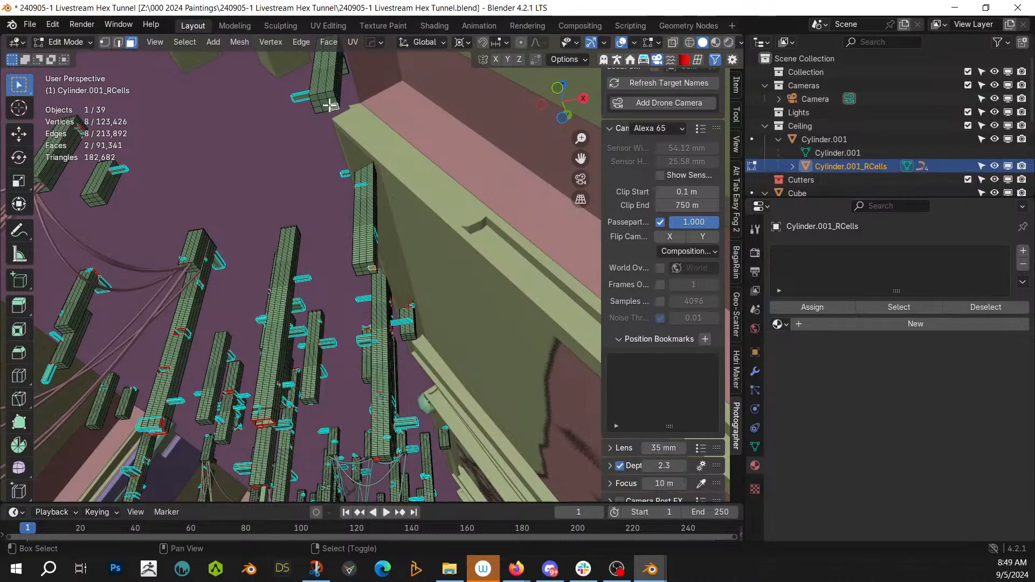
Step: Add underside faces of further nearby short pillars and extend the selection to all coplanar faces
middle_click_drag(328, 105, 348, 155)
middle_click_drag(331, 333, 454, 302)
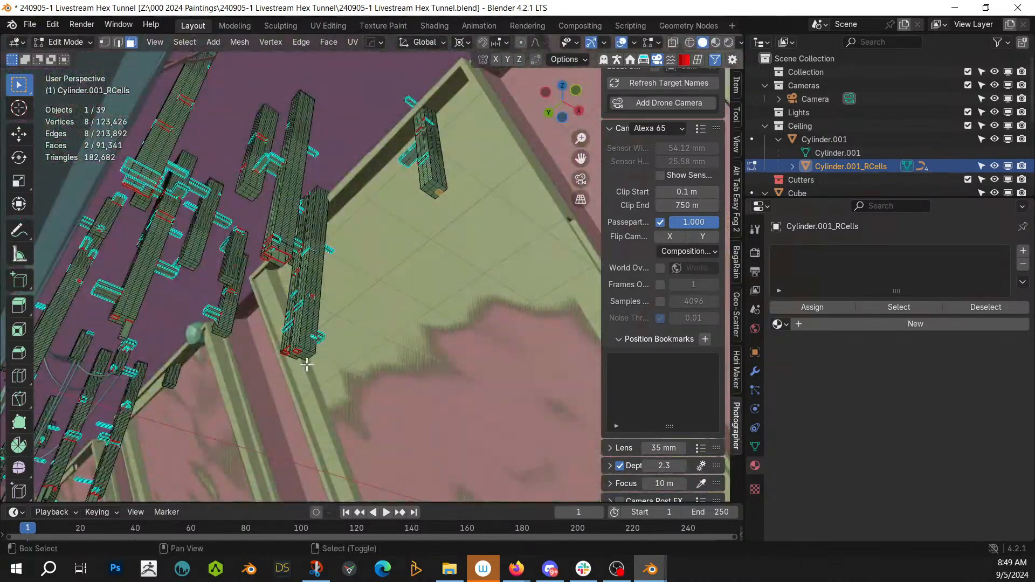
left_click(303, 351, "shift")
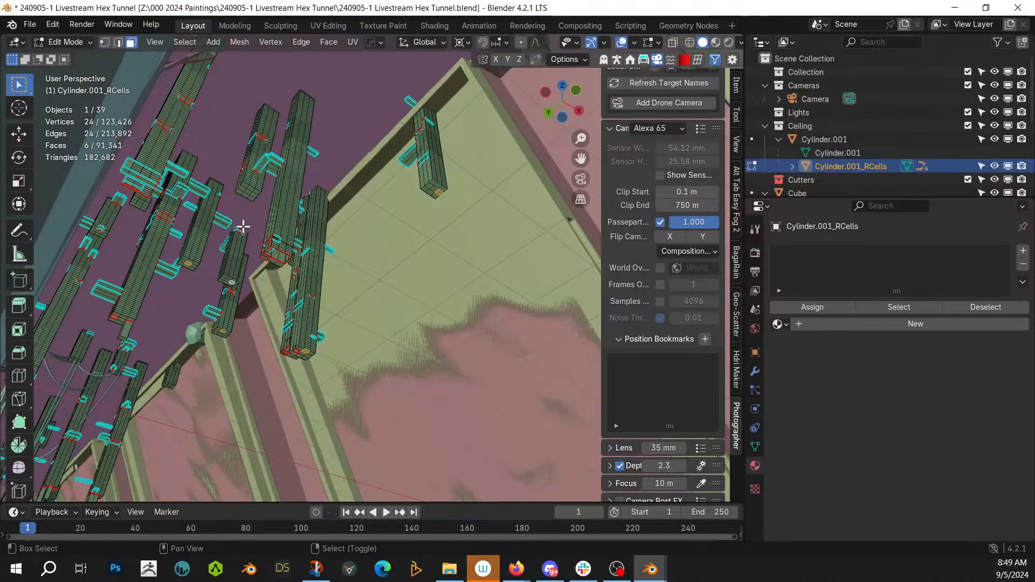
key("shift+g")
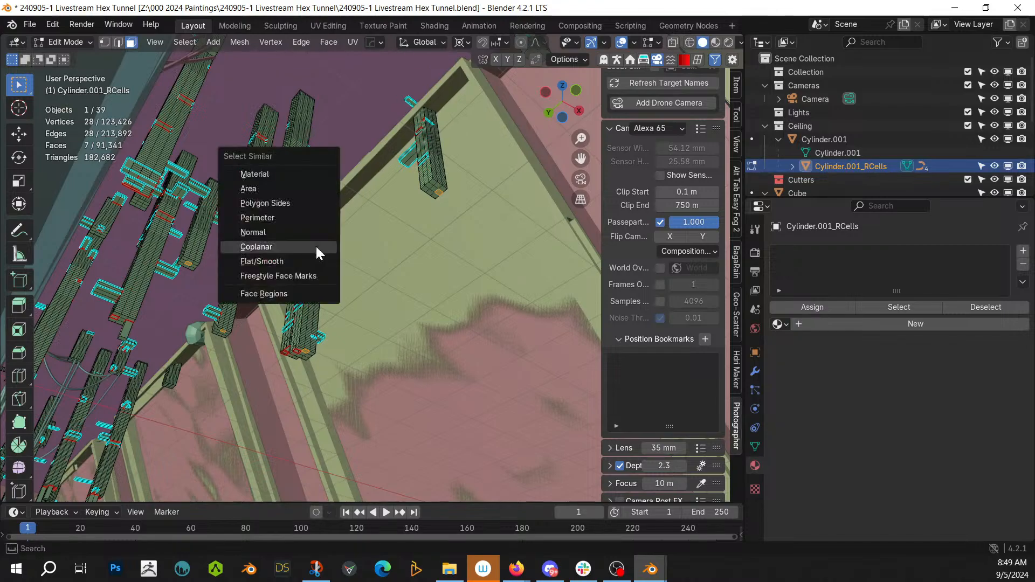
left_click(316, 246)
Step: Return to Object Mode, generate Random Cables between these pillars with a raised cable amount, and save the file
key("Tab")
key("shift+q")
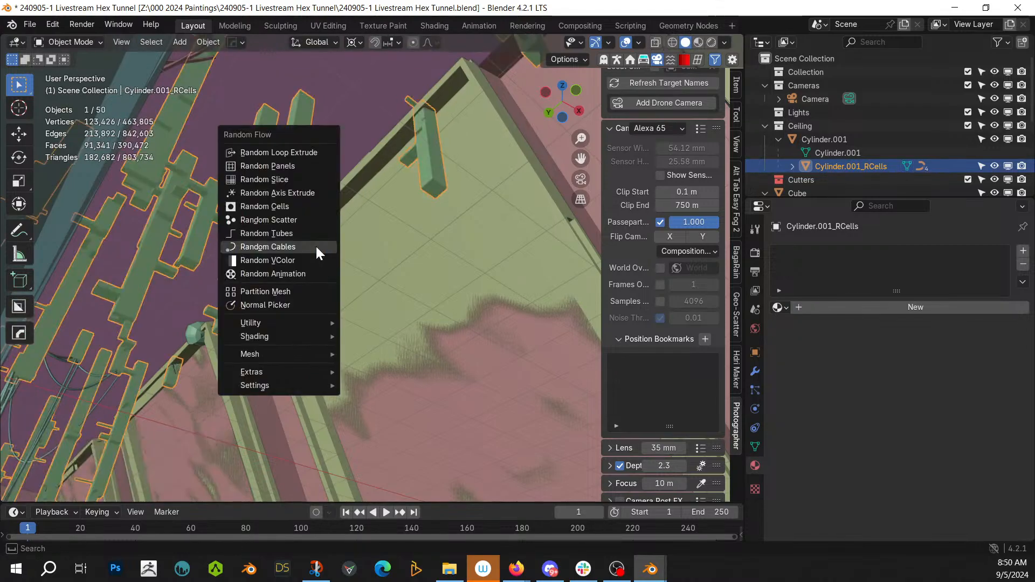
left_click(316, 246)
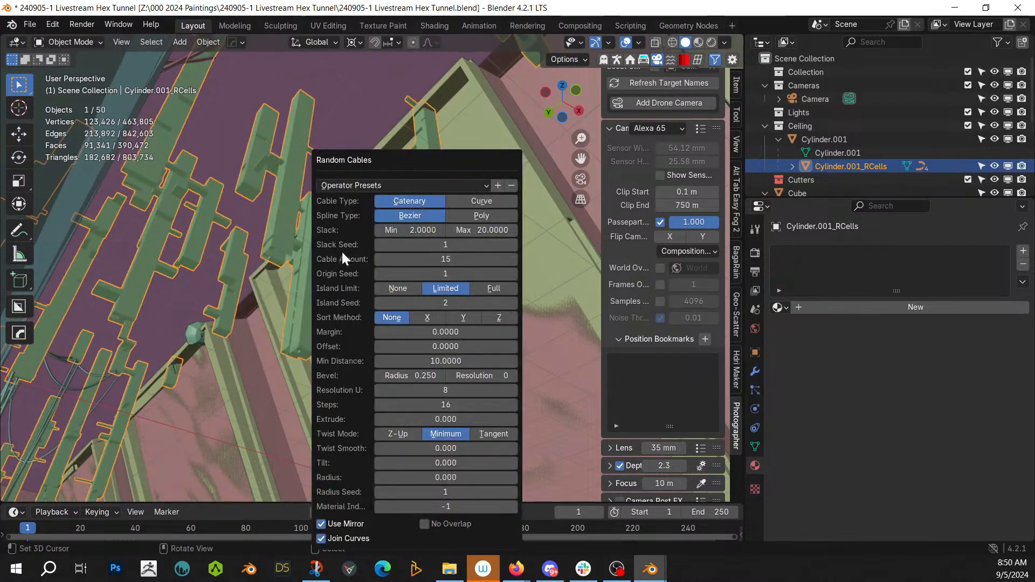
left_click(513, 259)
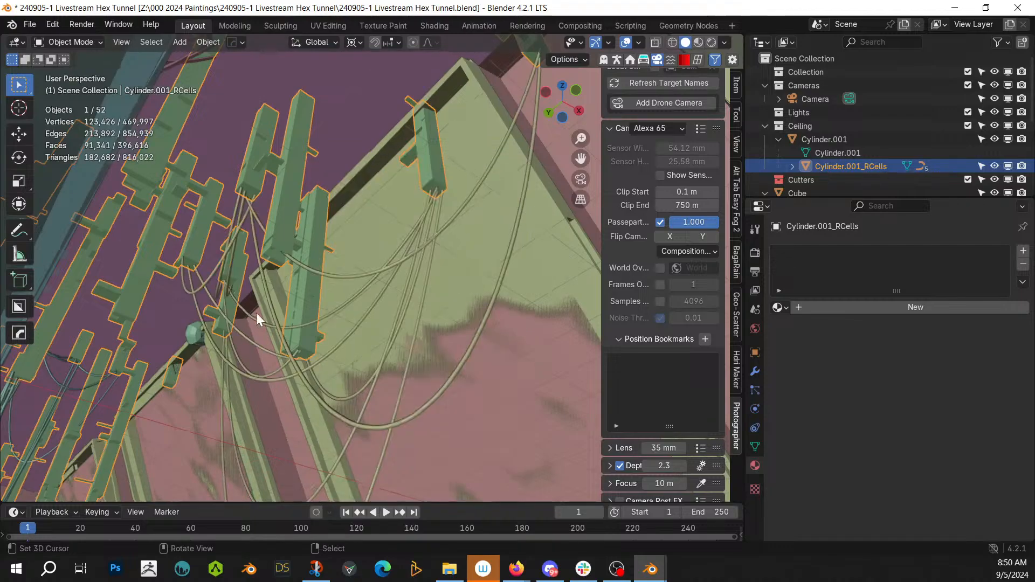
middle_click_drag(257, 313, 221, 367)
key("KP_0")
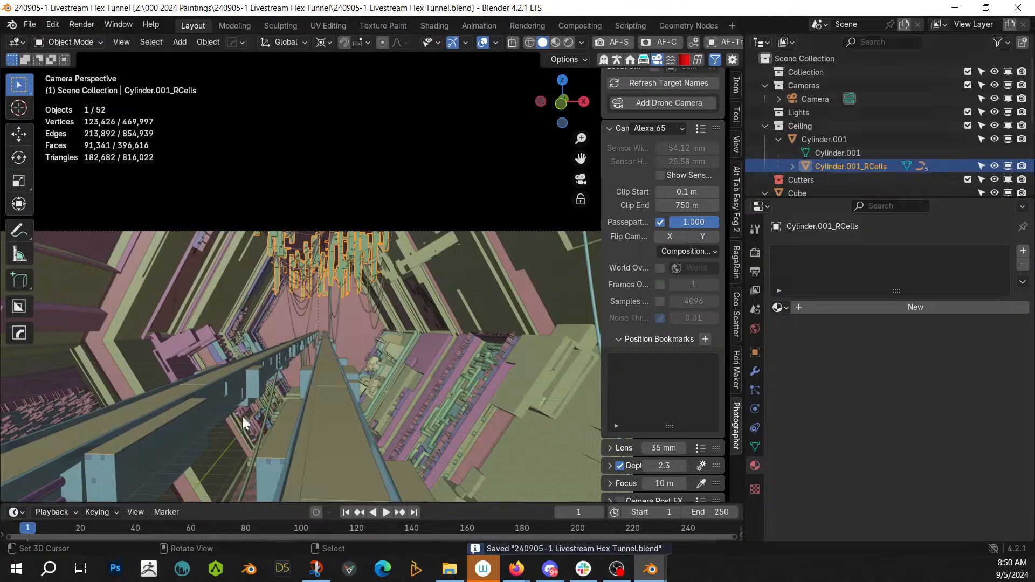
Step: Edit the ceiling slab Cylinder.001 and select both faces of the second row from its near end
middle_click_drag(436, 351, 410, 391)
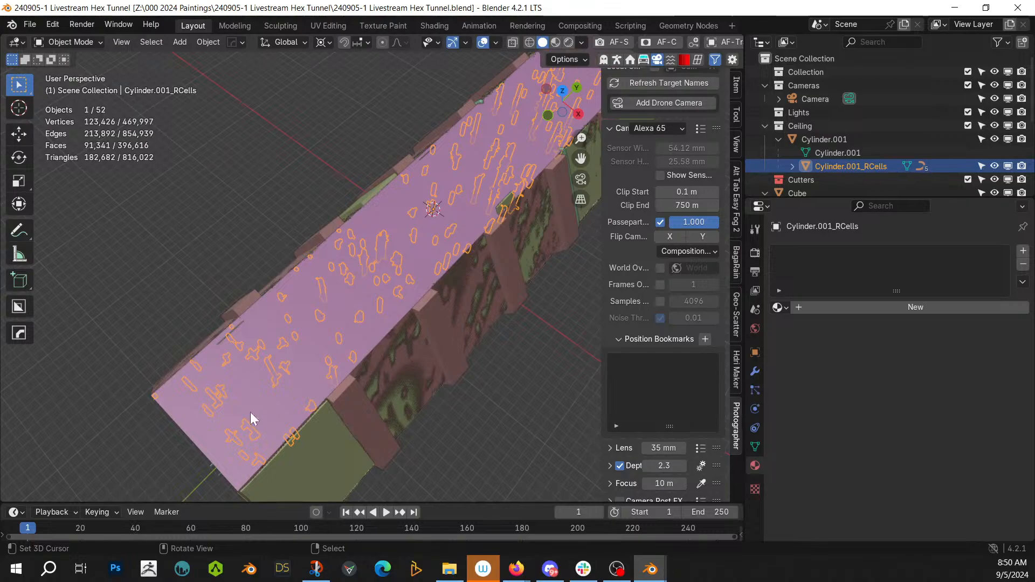
left_click(257, 389)
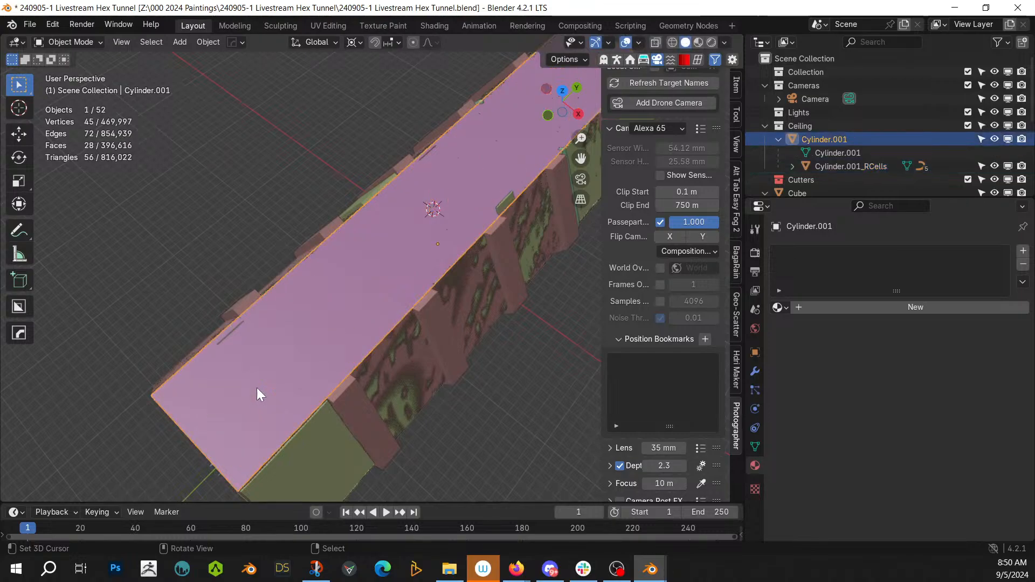
key("Tab")
left_click(245, 384)
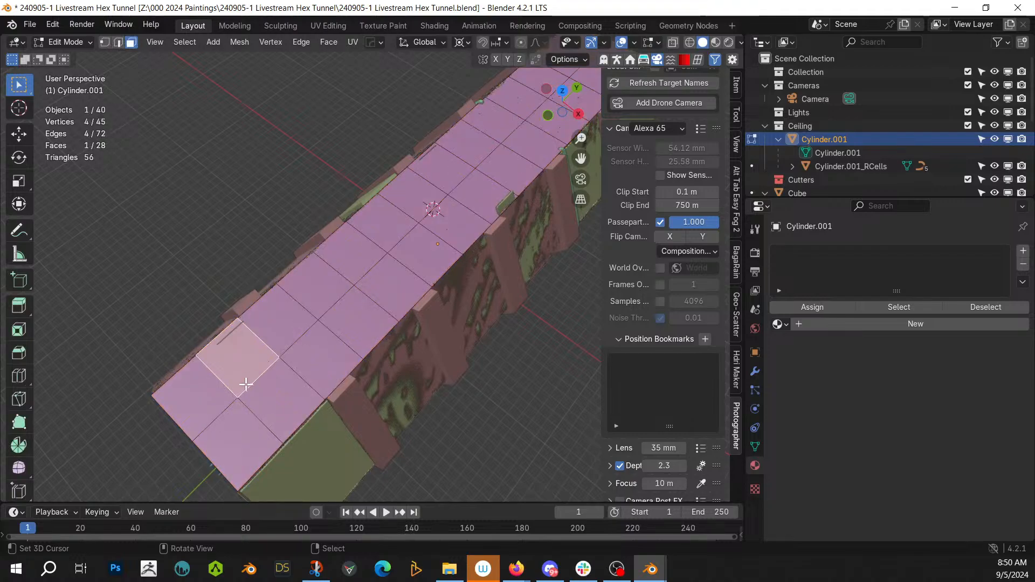
left_click(270, 398, "shift")
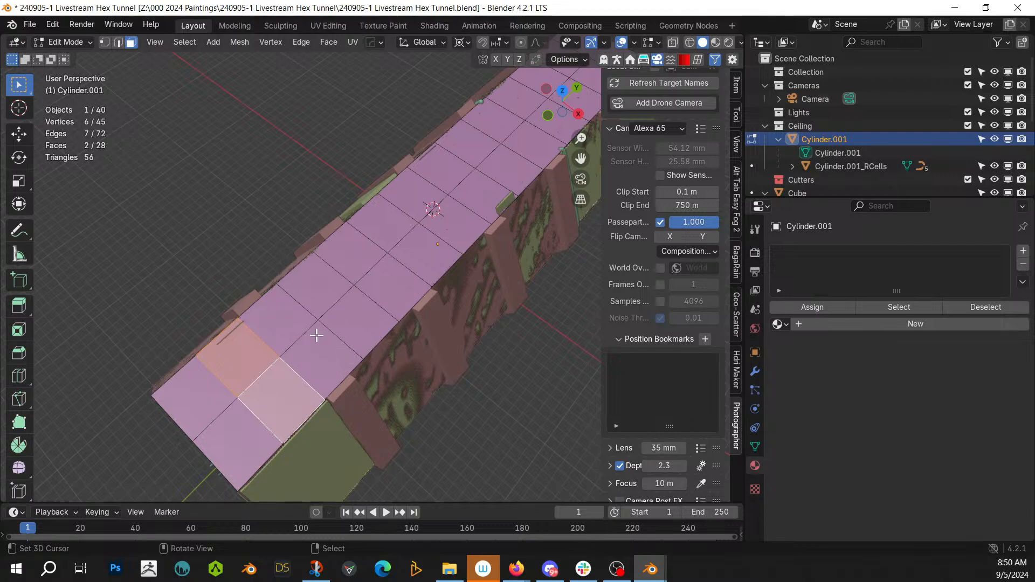
Step: Add both faces of every third row along the ceiling slab up to the last row at the far end
middle_click_drag(352, 332, 214, 418)
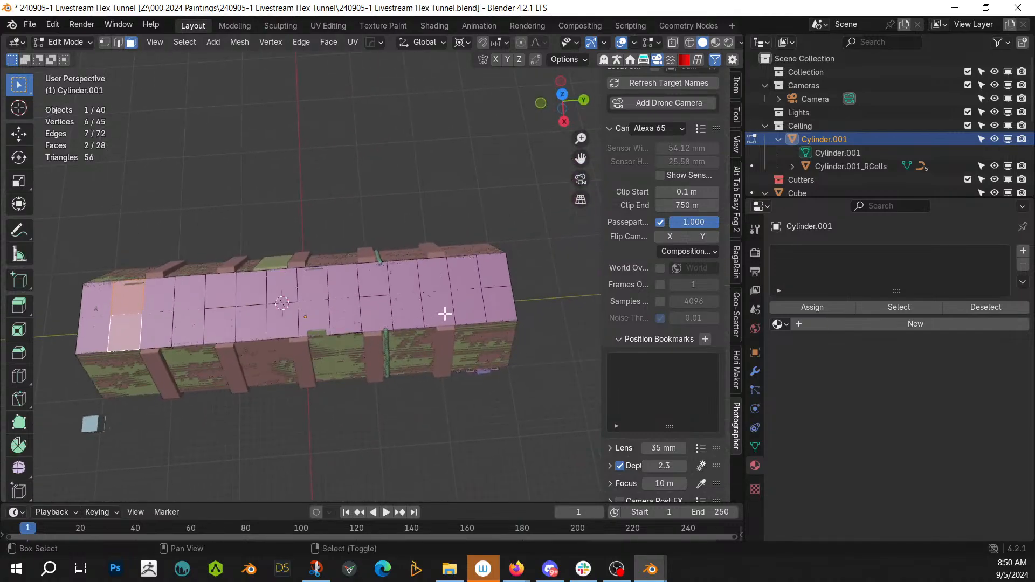
left_click(230, 328, "shift")
left_click(225, 295, "shift")
left_click(310, 305, "shift")
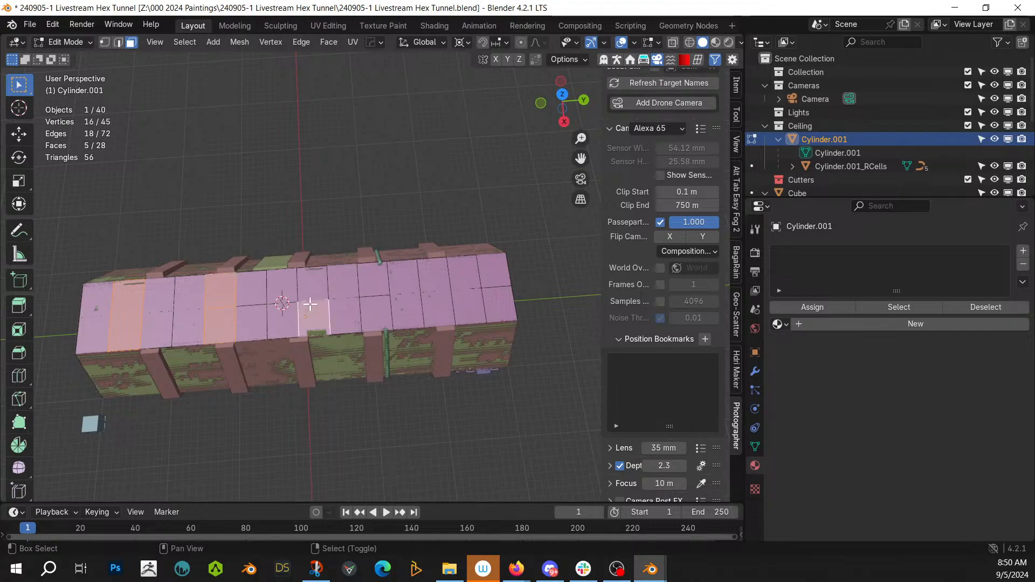
left_click(314, 285, "shift")
left_click(403, 317, "shift")
left_click(404, 282, "shift")
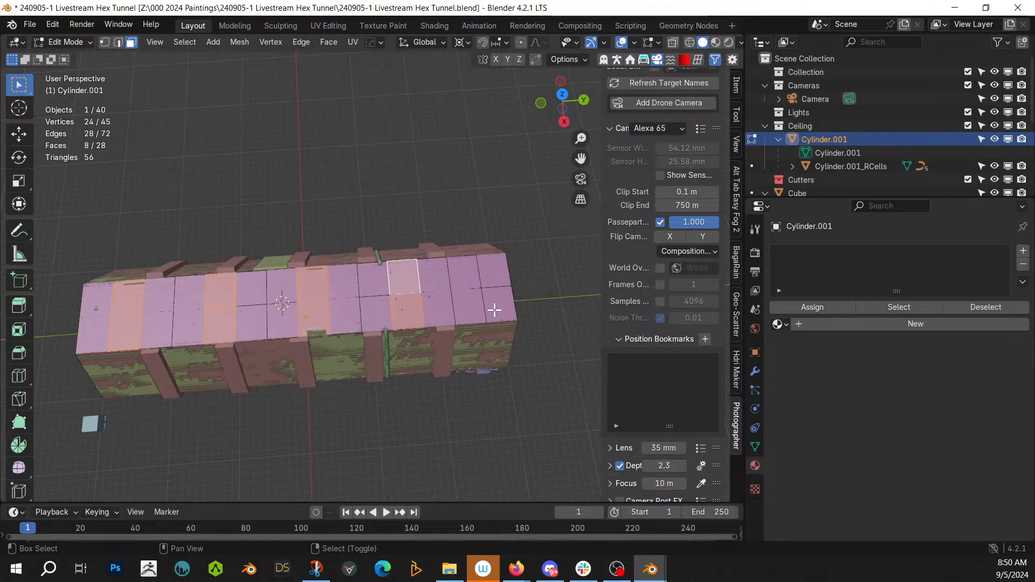
left_click(494, 310, "shift")
left_click(494, 284, "shift")
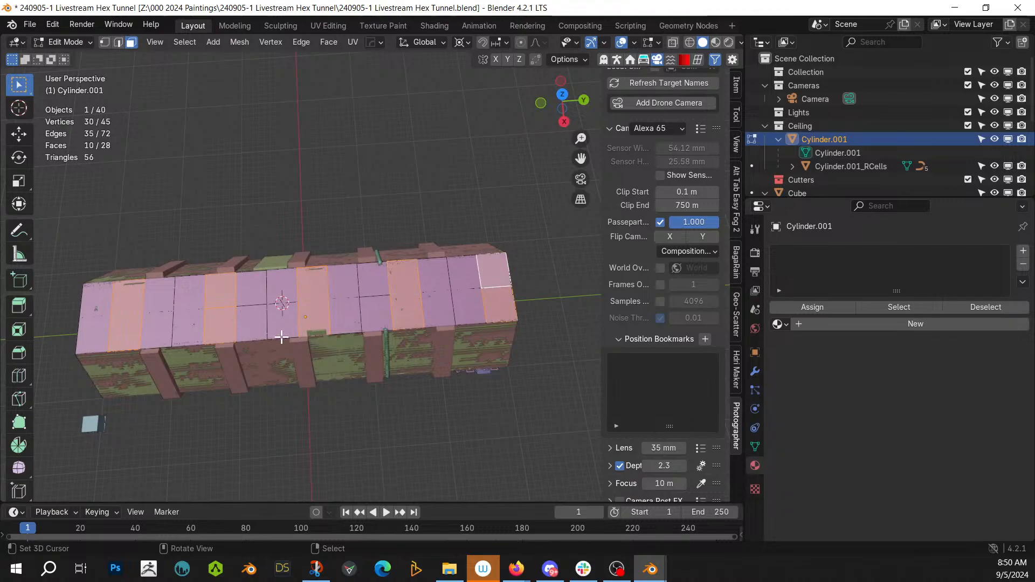
Step: Inset the selected ceiling faces by about 6.1 m with Select Outer turned off
middle_click_drag(285, 332, 356, 326)
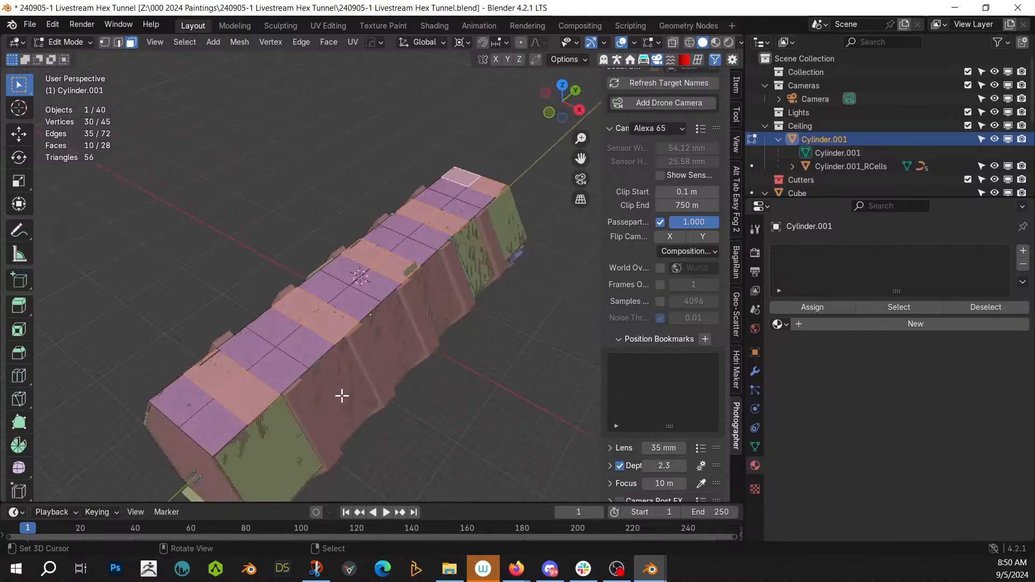
key("i")
left_click(383, 436)
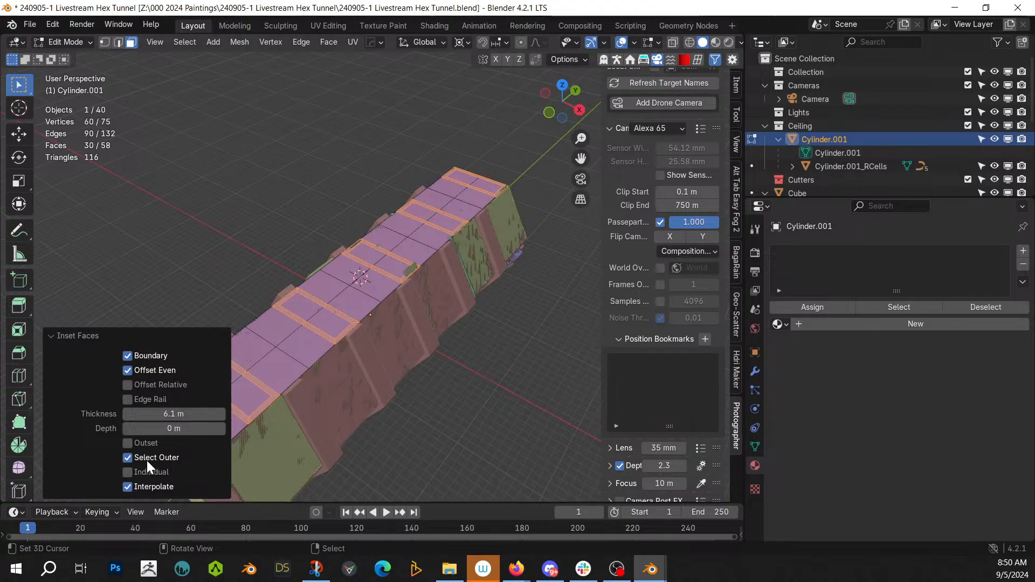
left_click(130, 457)
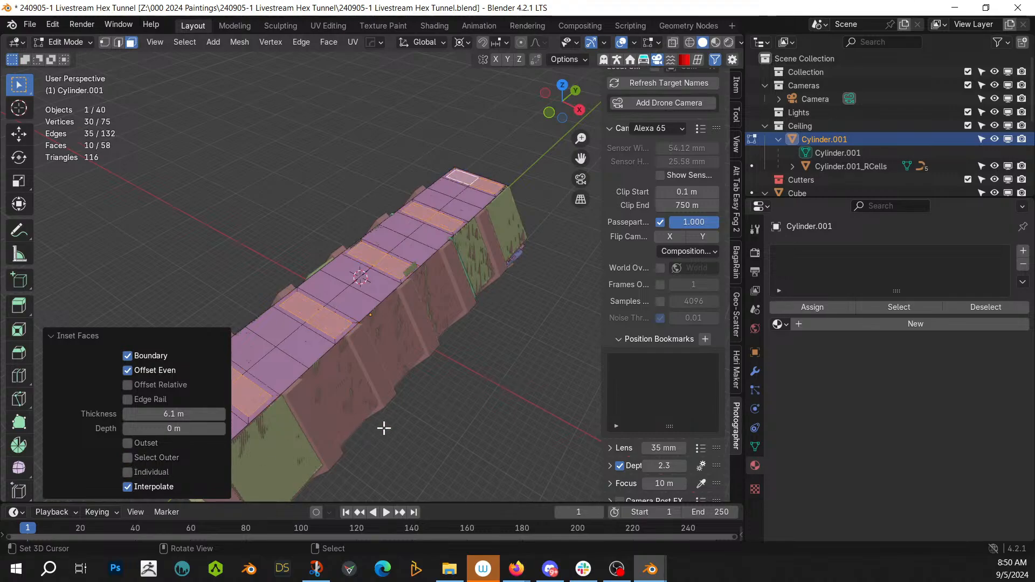
Step: Inset the same faces individually by about 4.34 m and delete the inner faces to cut paired ceiling openings
middle_click_drag(383, 428, 414, 440)
key("i")
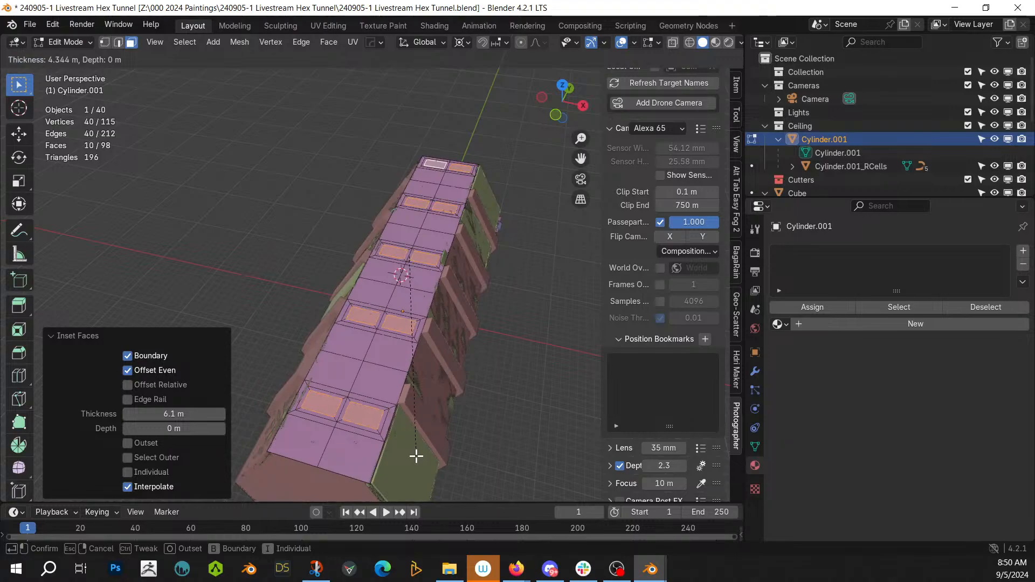
left_click(416, 456)
key("x")
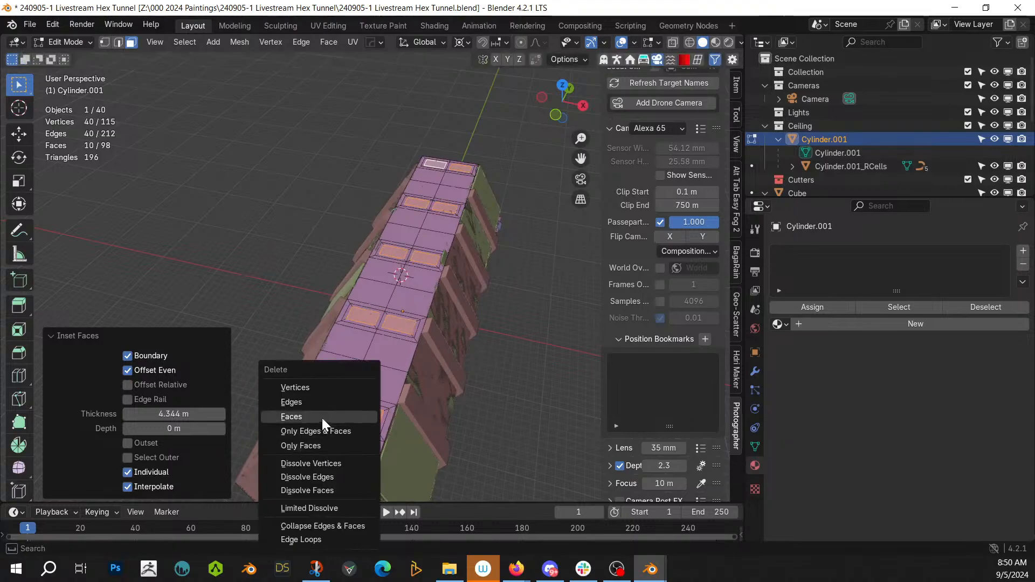
left_click(307, 415)
middle_click_drag(307, 415, 277, 395)
key("Tab")
key("Tab")
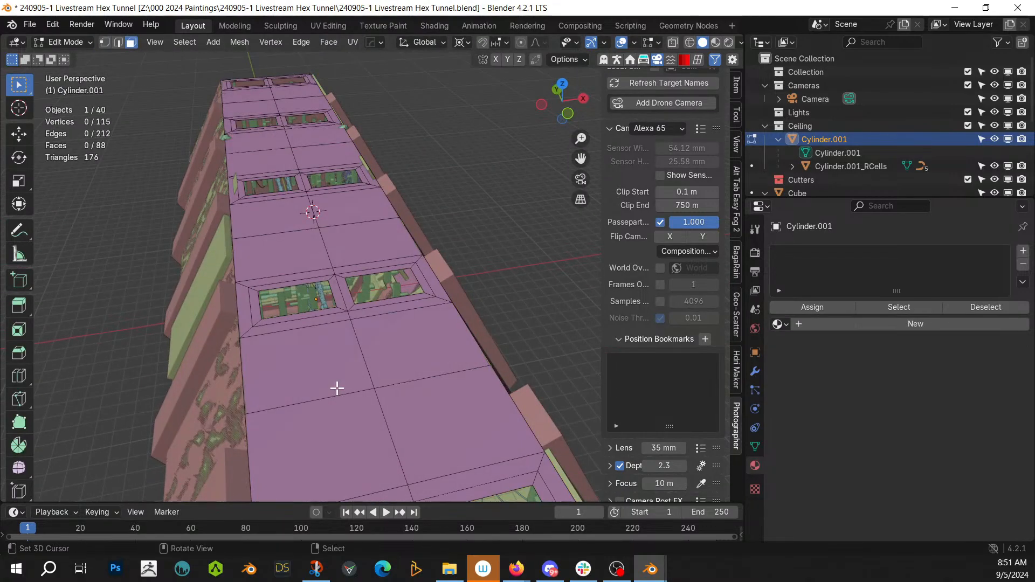
Step: Select the entire ceiling slab and extrude it by about -4.43 m along its normals to give it thickness
key("a")
key("e")
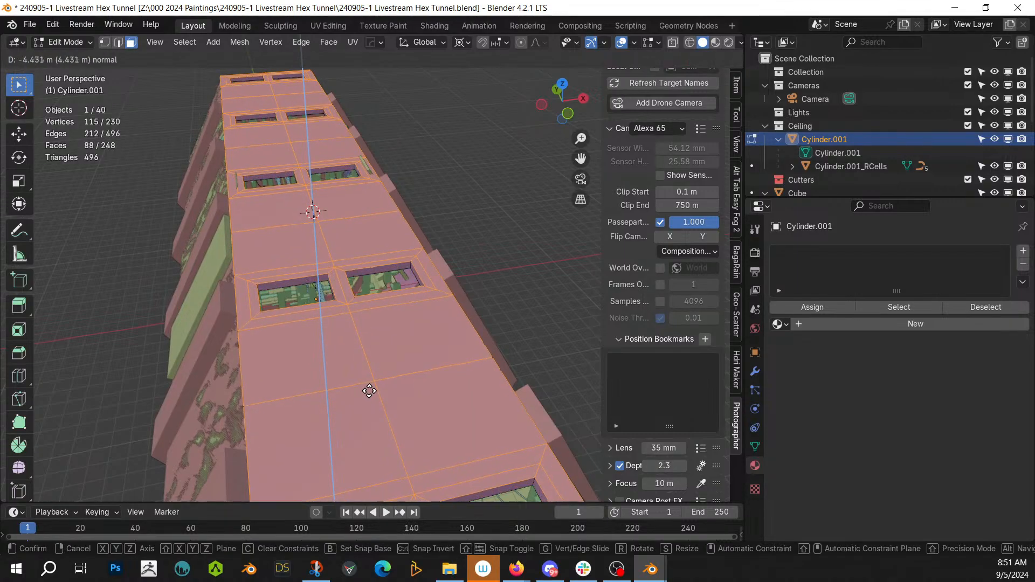
left_click(369, 392)
Step: Isolate the ceiling slab in local view and inspect its face orientation from underneath in Object Mode
key("slash")
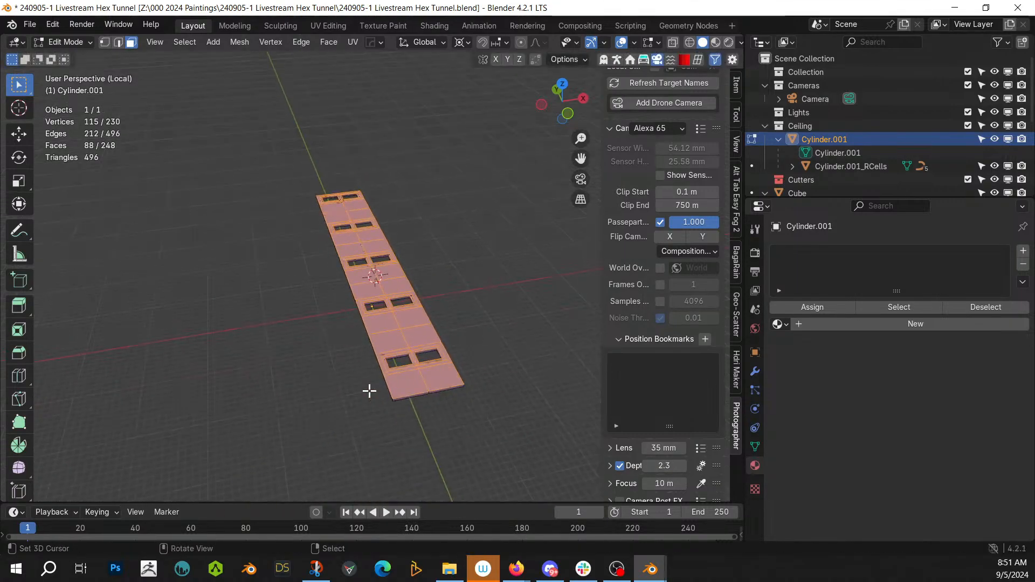
scroll(368, 392, "up", 5)
middle_click_drag(365, 393, 330, 363)
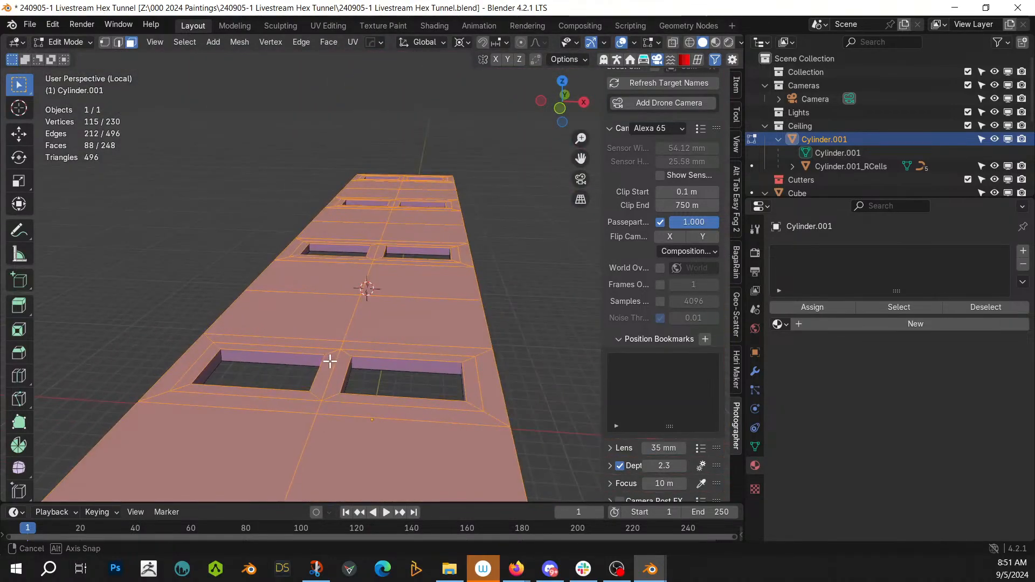
key("Tab")
key("q")
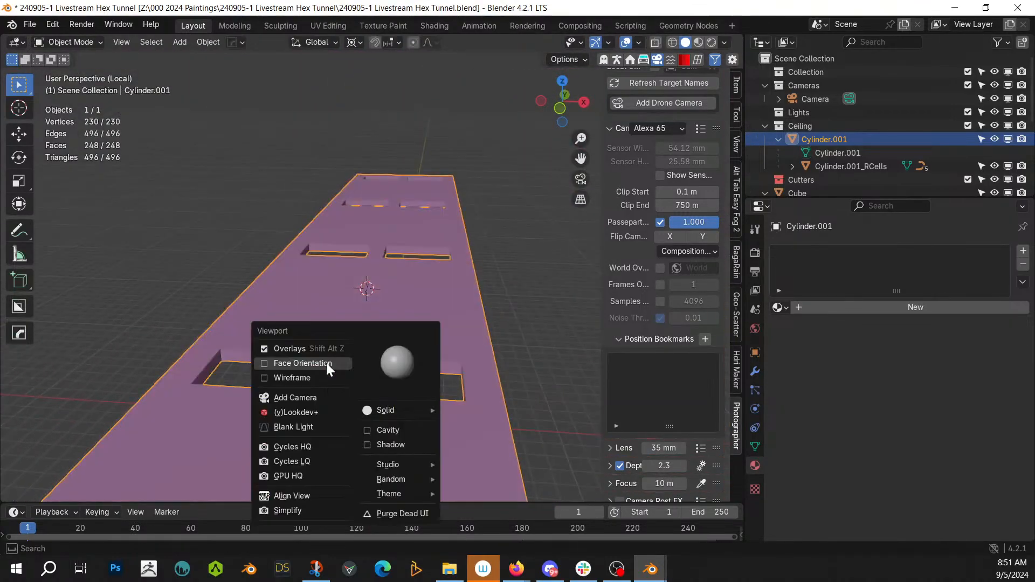
left_click(326, 363)
middle_click_drag(326, 363, 331, 303)
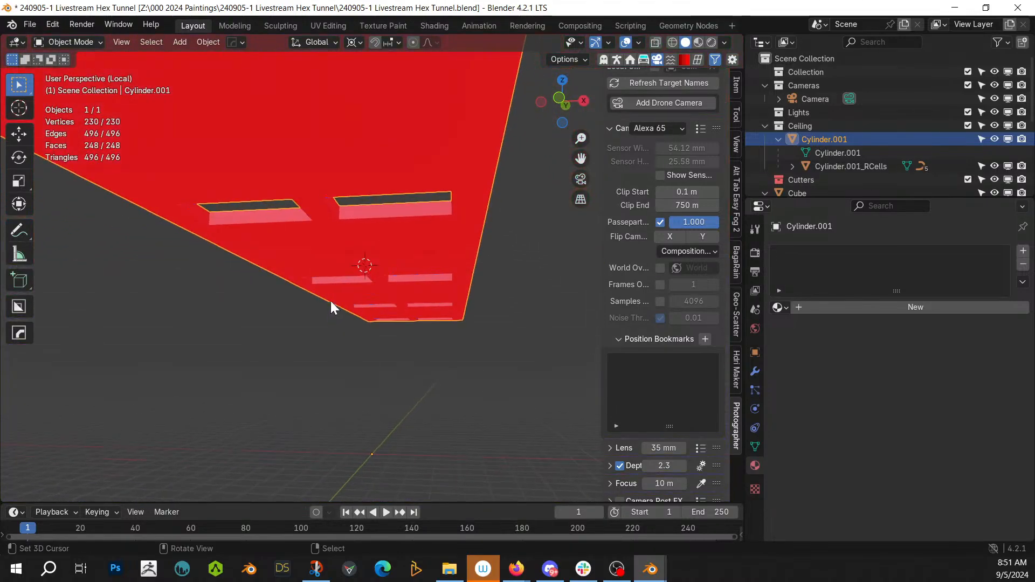
Step: Recalculate the whole slab's normals to face outward, leave local view, and turn off the Face Orientation overlay
key("Tab")
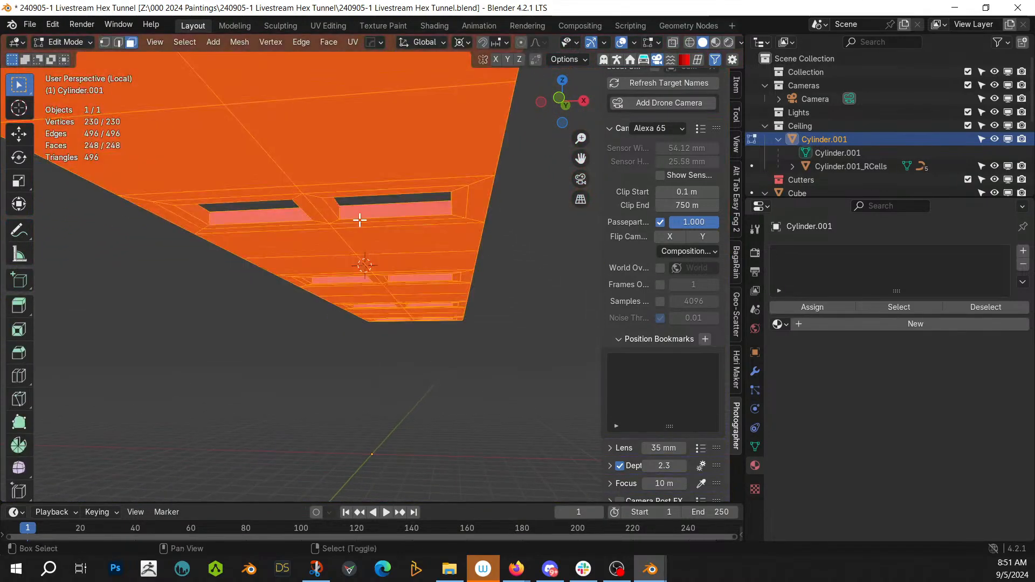
key("shift+n")
middle_click_drag(358, 219, 354, 428)
key("KP_Divide")
scroll(323, 286, "up", 8)
key("Tab")
key("alt+v")
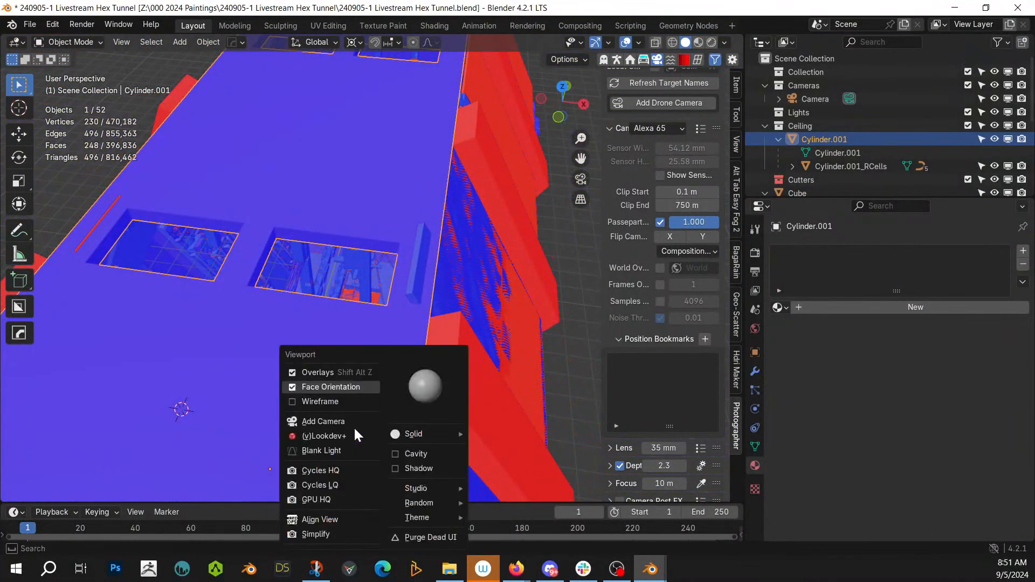
left_click(332, 385)
scroll(332, 383, "down", 4)
mouse_move(332, 384)
middle_mouse_down()
mouse_move(299, 422)
mouse_move(334, 412)
middle_mouse_up()
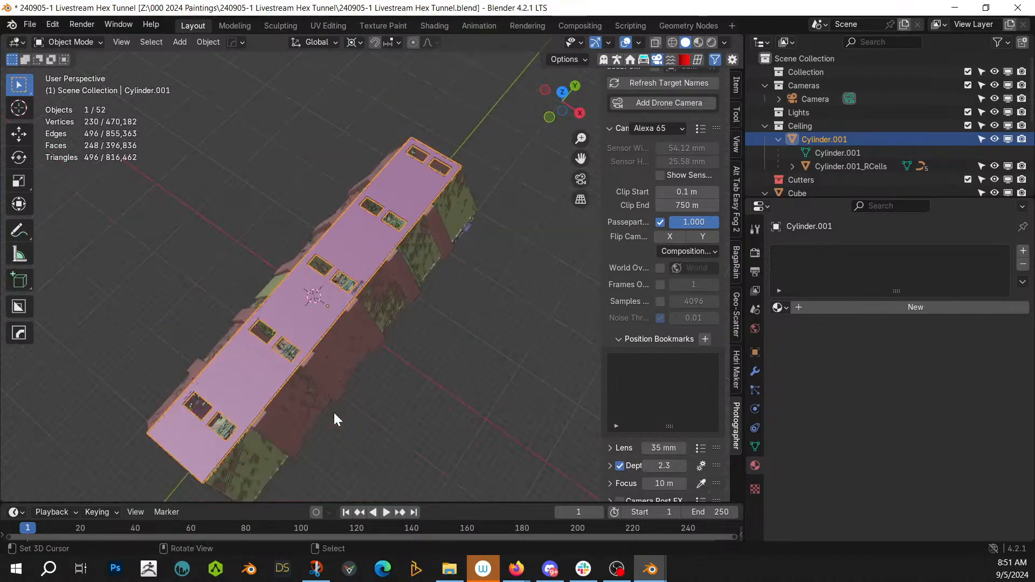
Step: Add a Sun light to the Lights collection
left_click(798, 113)
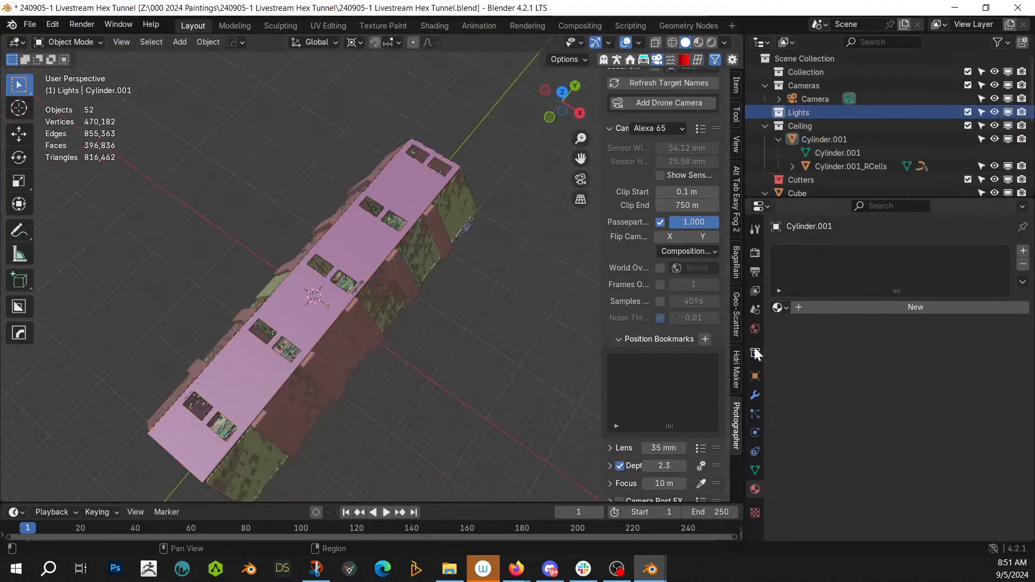
key("shift+a")
mouse_move(454, 368)
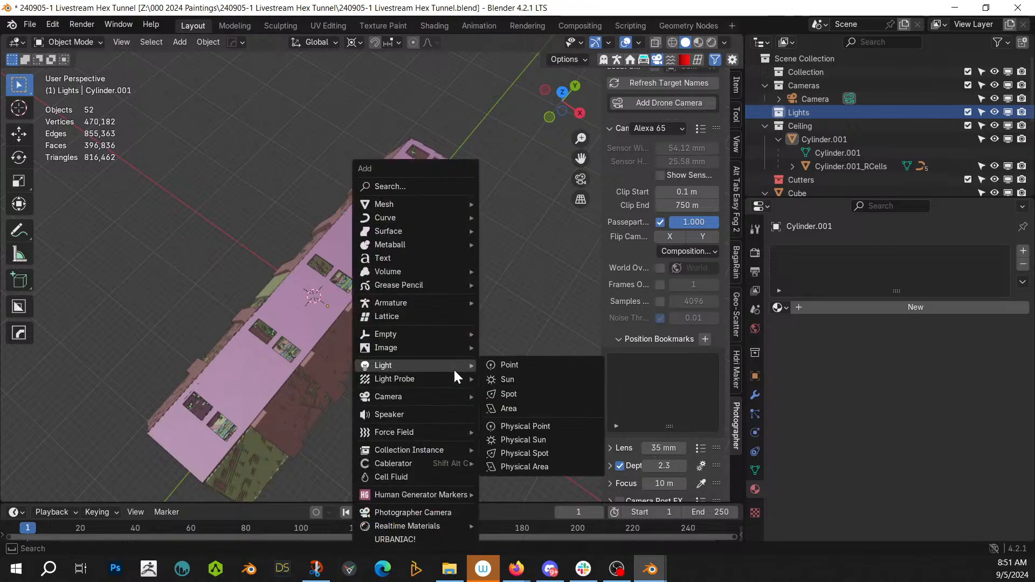
left_click(515, 379)
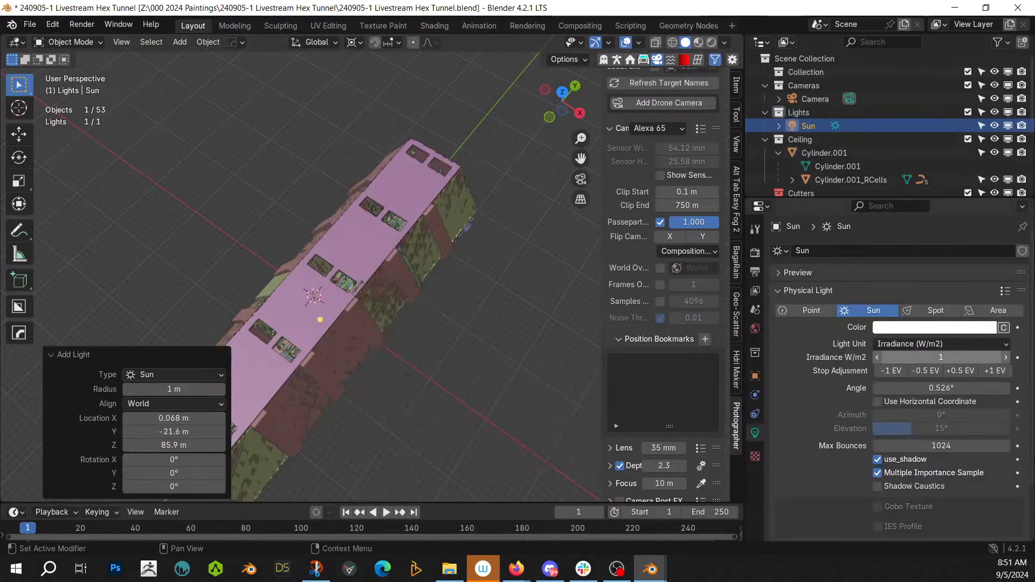
Step: Set the sun's irradiance to 5 W/m2 and its color temperature to 10000
left_click(941, 357)
key("Return")
left_click(1004, 328)
left_click(924, 328)
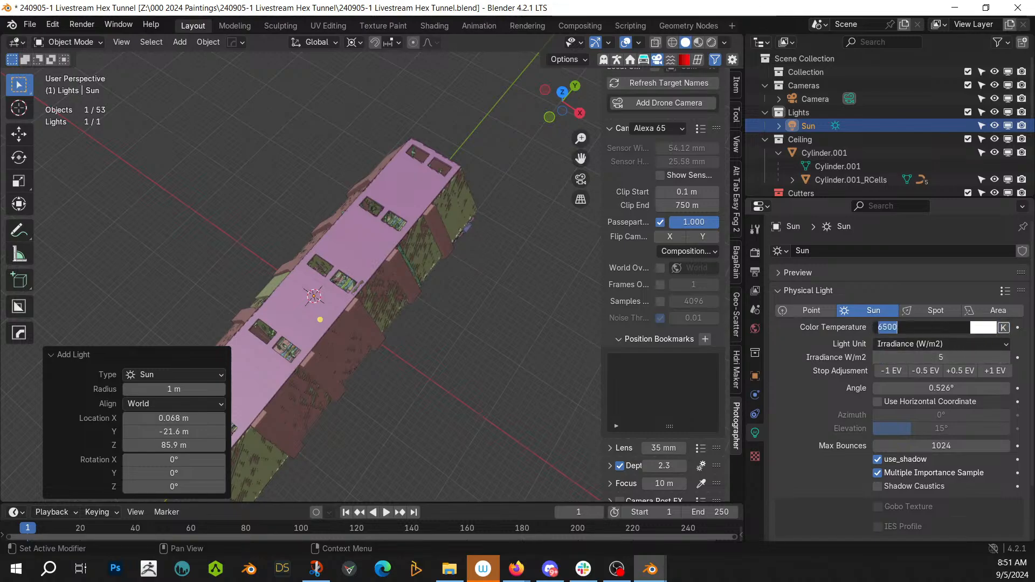
key("Return")
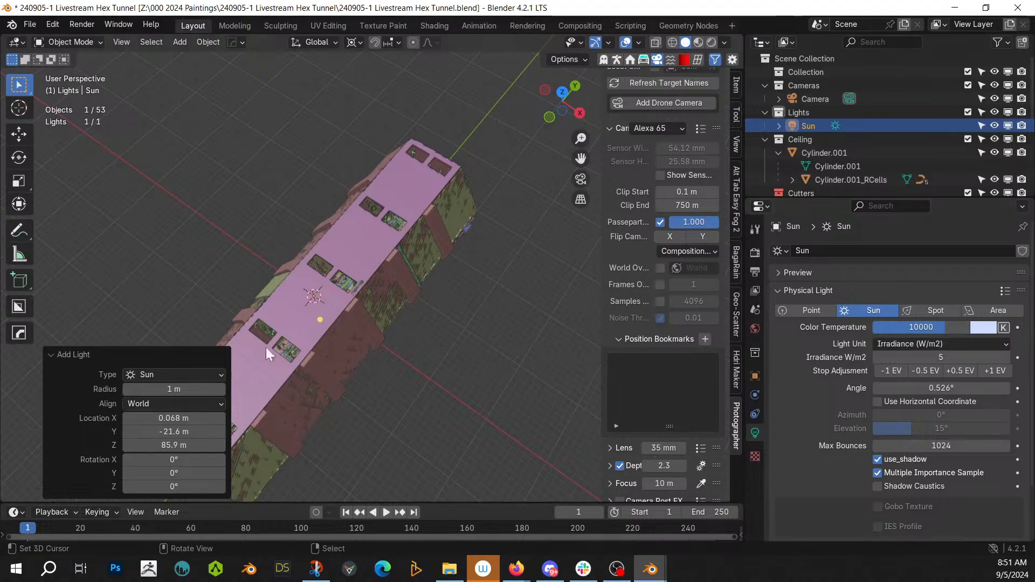
Step: Look through the camera and move the sun about -61.64 m along global Z
middle_click_drag(267, 347, 357, 321)
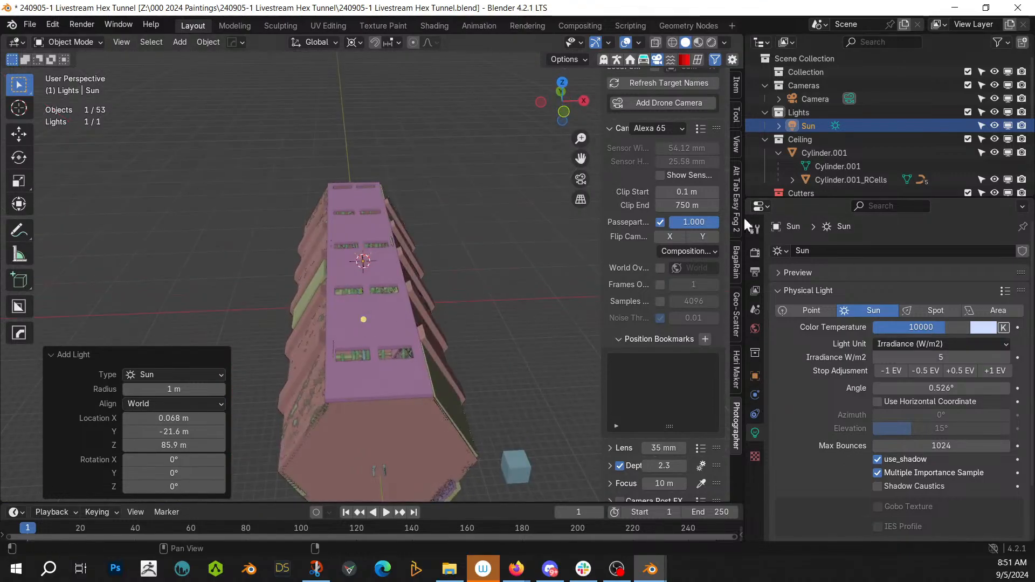
left_click(18, 205)
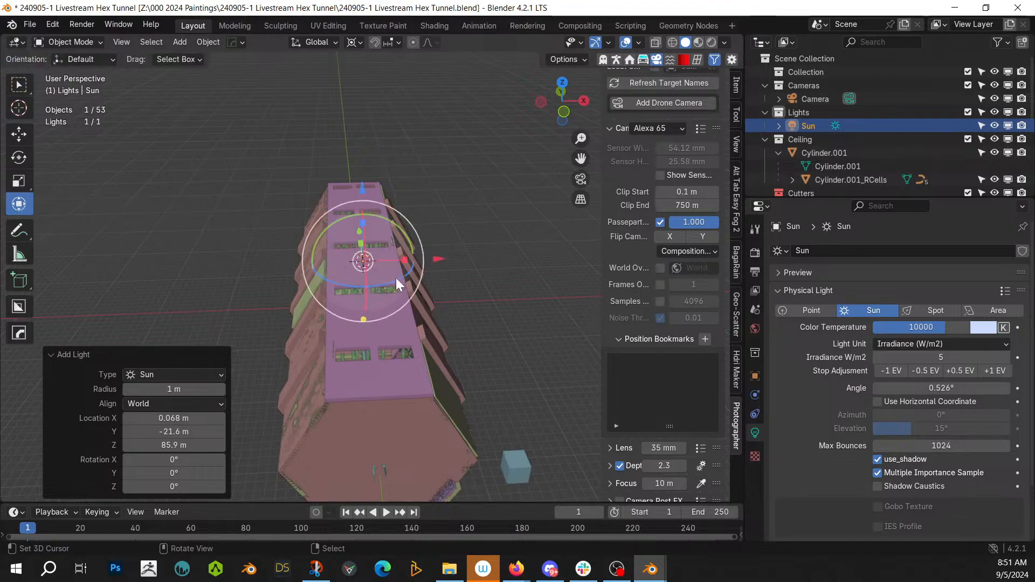
key("KP_Decimal")
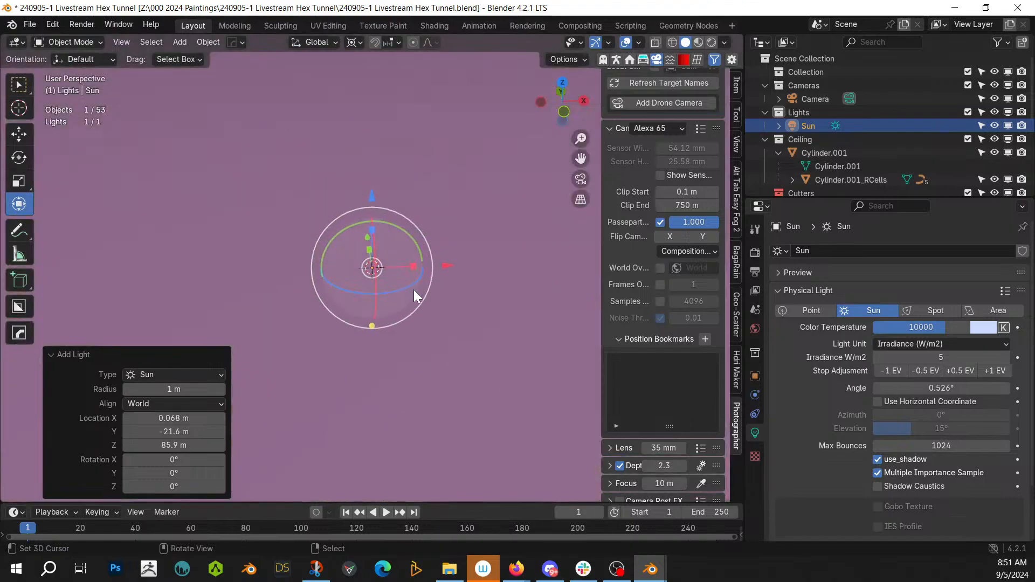
middle_click_drag(413, 290, 390, 222)
key("KP_0")
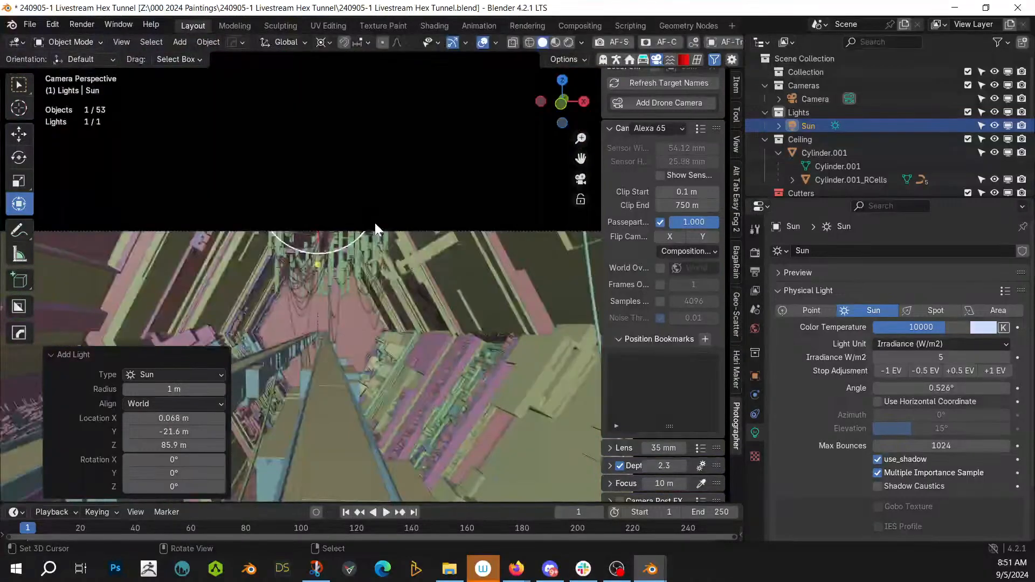
key("g")
key("z")
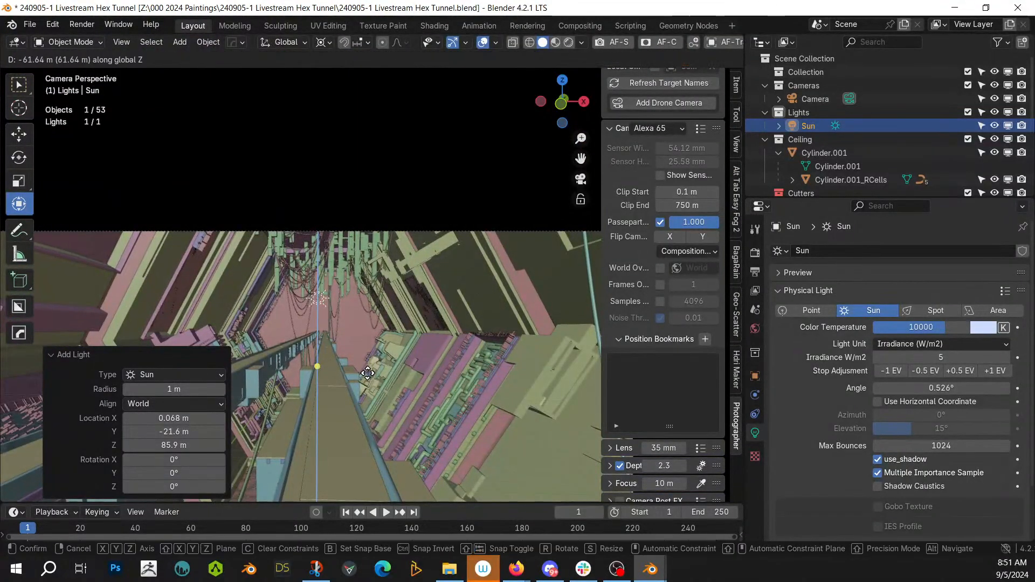
left_click(480, 183)
Step: Preview the scene in rendered shading and set the transform pivot point to Individual Origins
key("z")
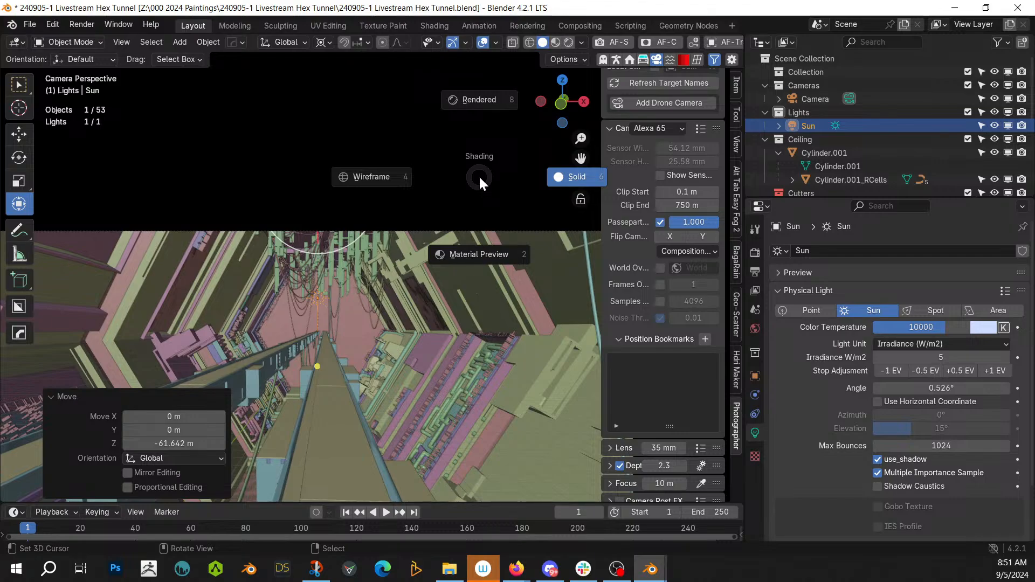
left_click(479, 176)
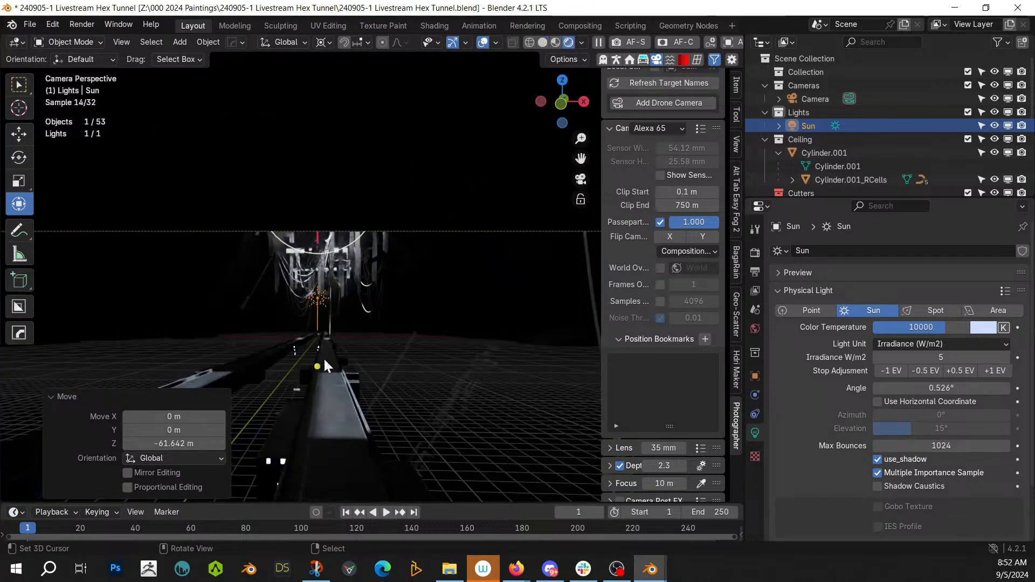
left_click(317, 301)
left_click(320, 298)
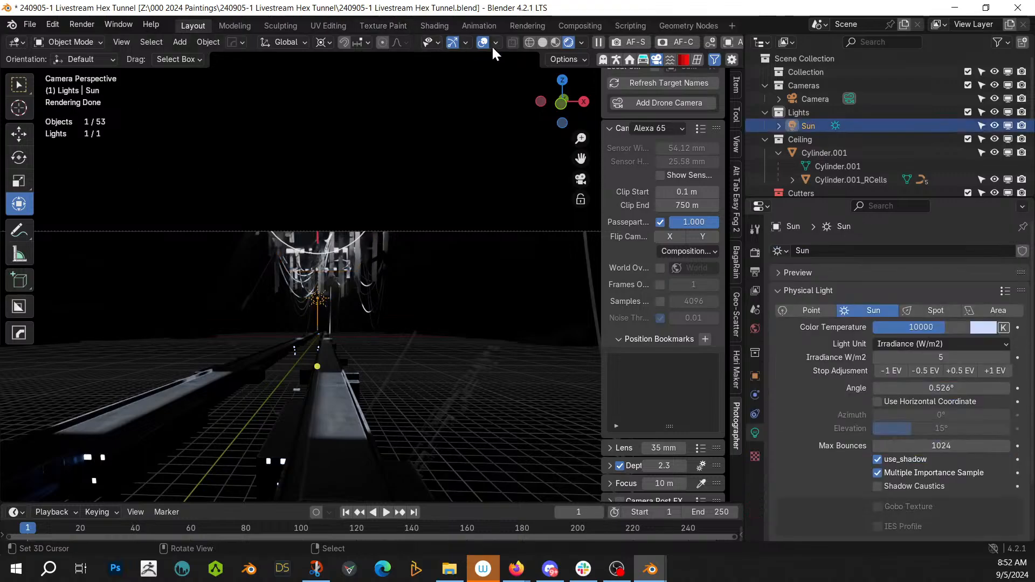
left_click(330, 42)
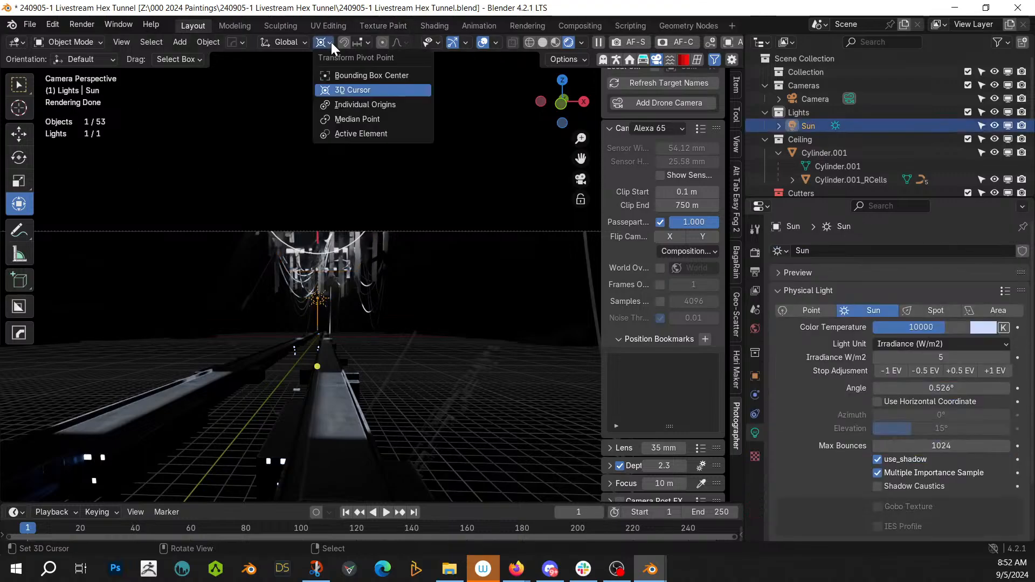
left_click(359, 107)
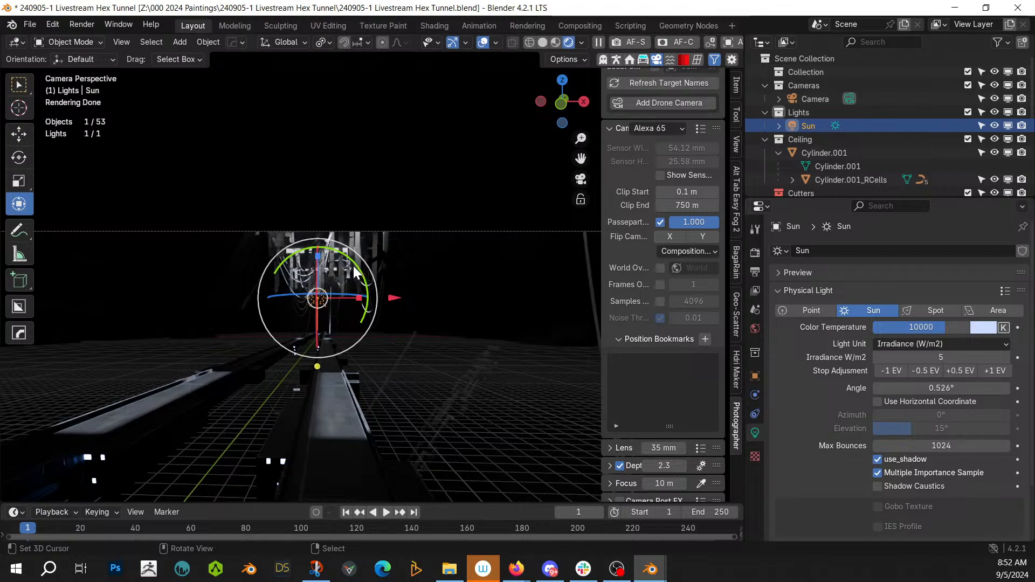
Step: Tilt the sun with a trackball rotation of about -4.01° and 0.573°, and rotate it about 7.95° around global Y
key("r")
key("r")
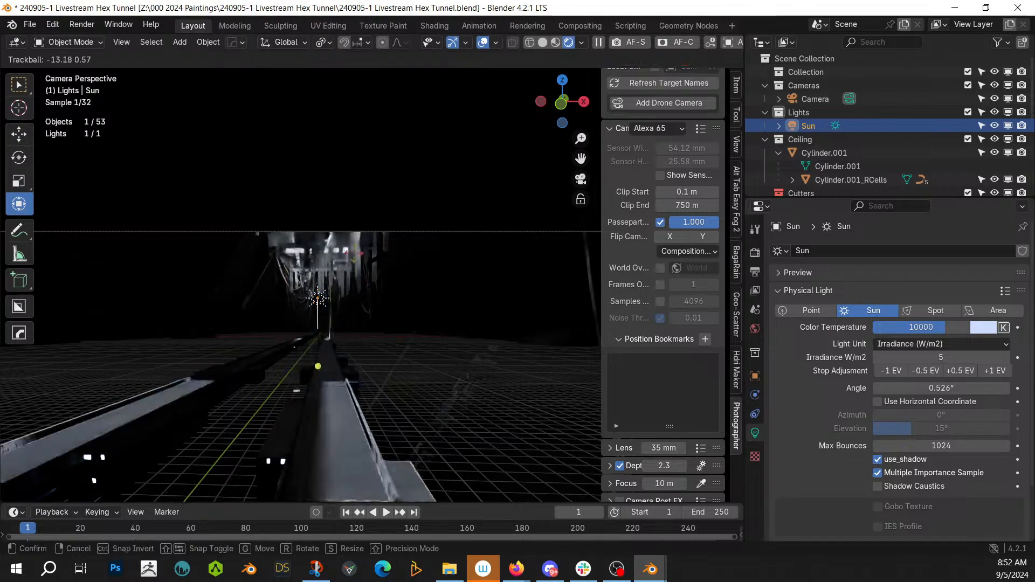
left_click(353, 262)
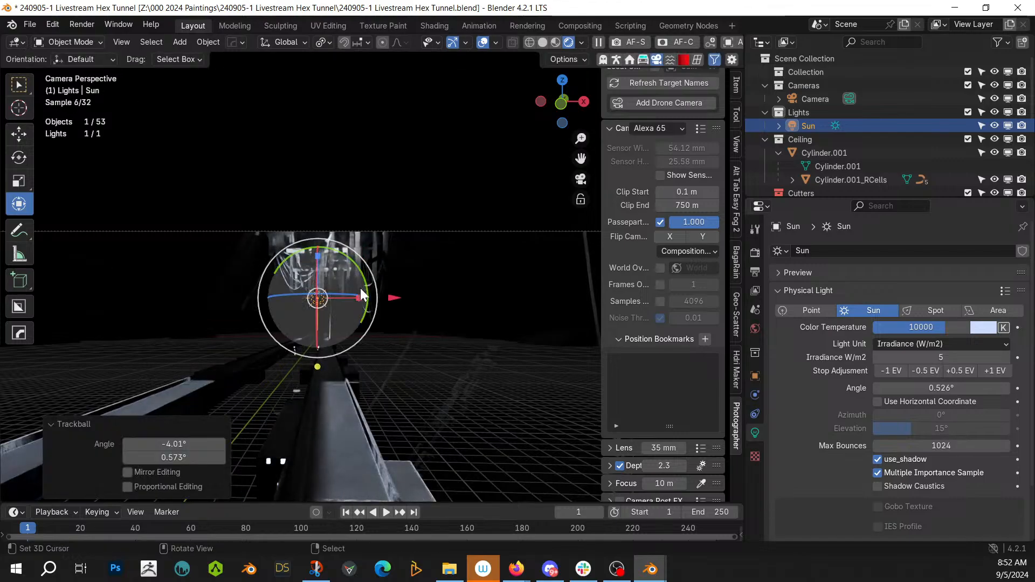
key("r")
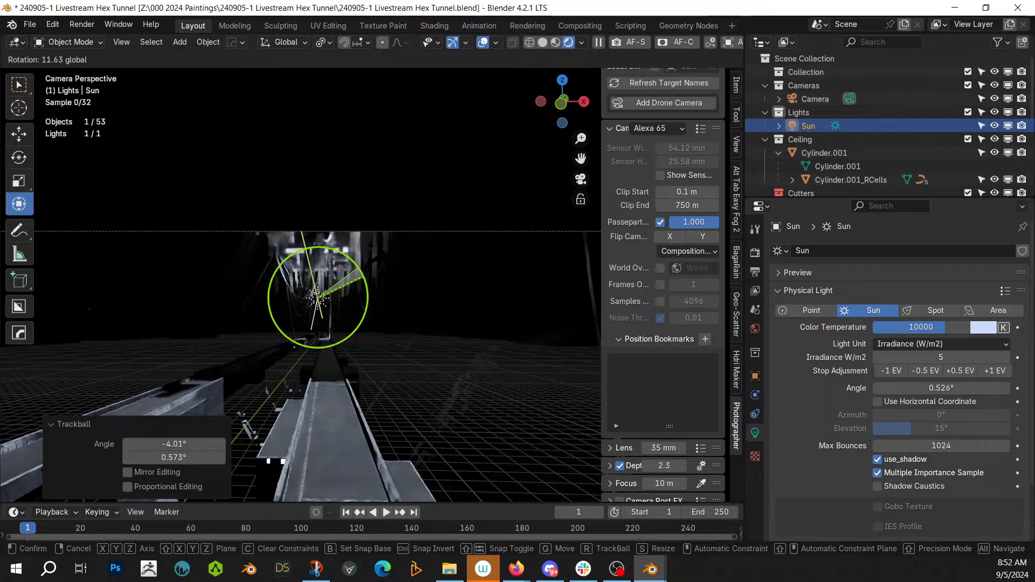
left_click(371, 267)
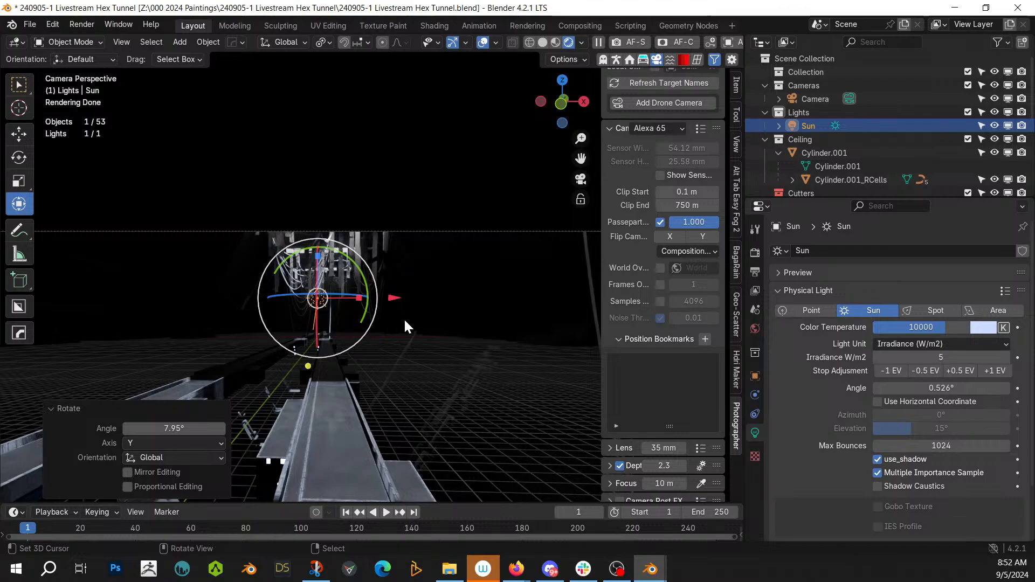
middle_click_drag(403, 319, 460, 238, "shift")
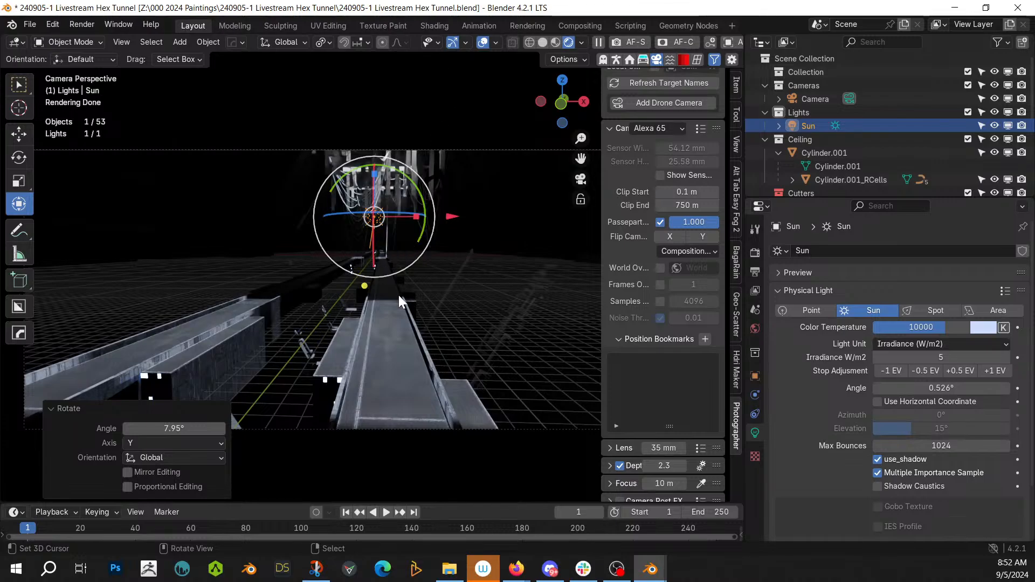
Step: Return to solid shading and enter Edit Mode on the outer tunnel shell
key("z")
key("6")
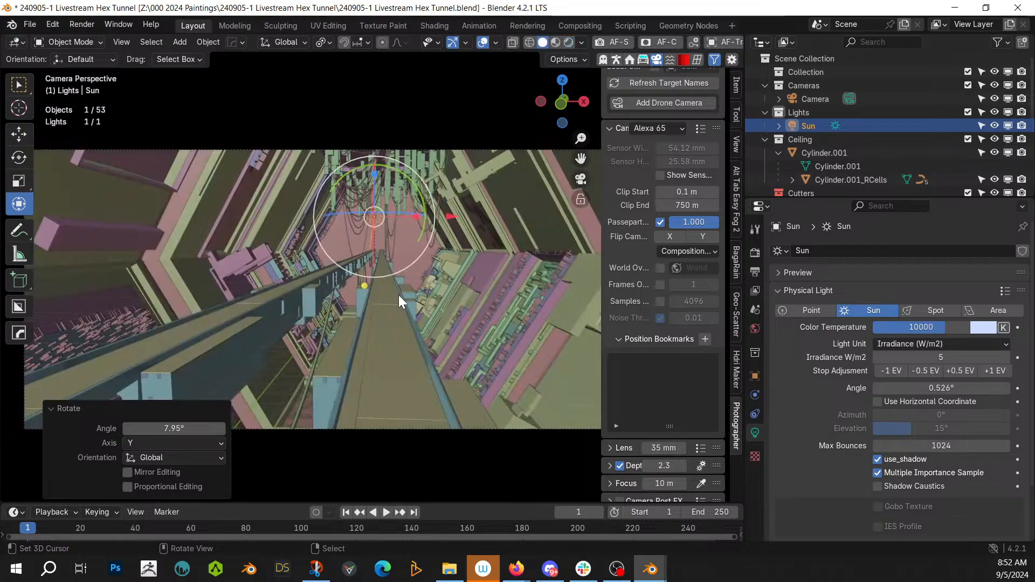
middle_click_drag(491, 342, 370, 402)
scroll(423, 384, "down", 8)
left_click(289, 320)
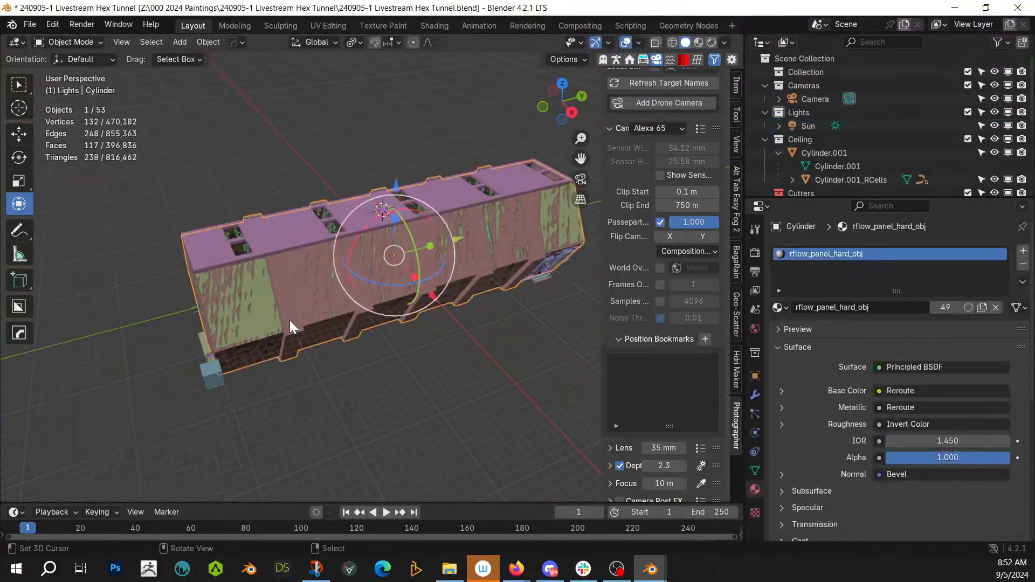
scroll(289, 320, "up", 2)
key("Tab")
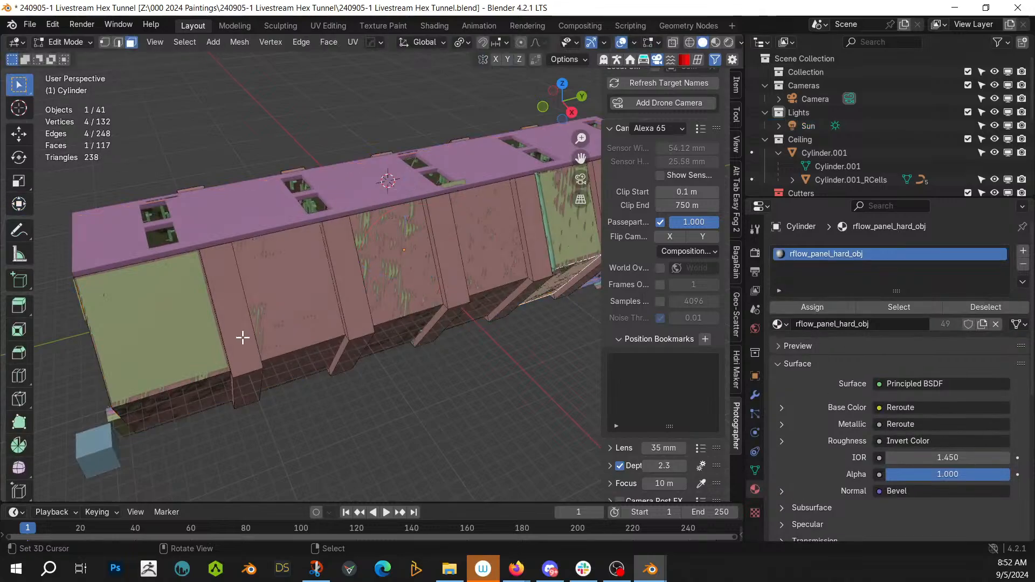
Step: Select the upper outer faces of the five protruding ribs along one side of the tunnel shell
left_click(242, 337)
middle_click_drag(243, 337, 240, 351)
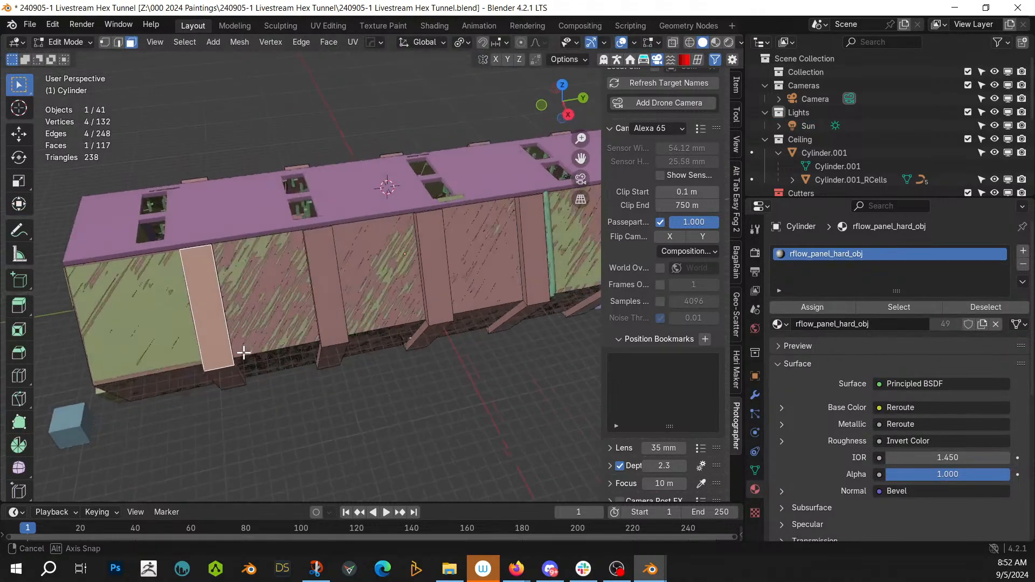
left_click(330, 274, "shift")
left_click(533, 238, "shift")
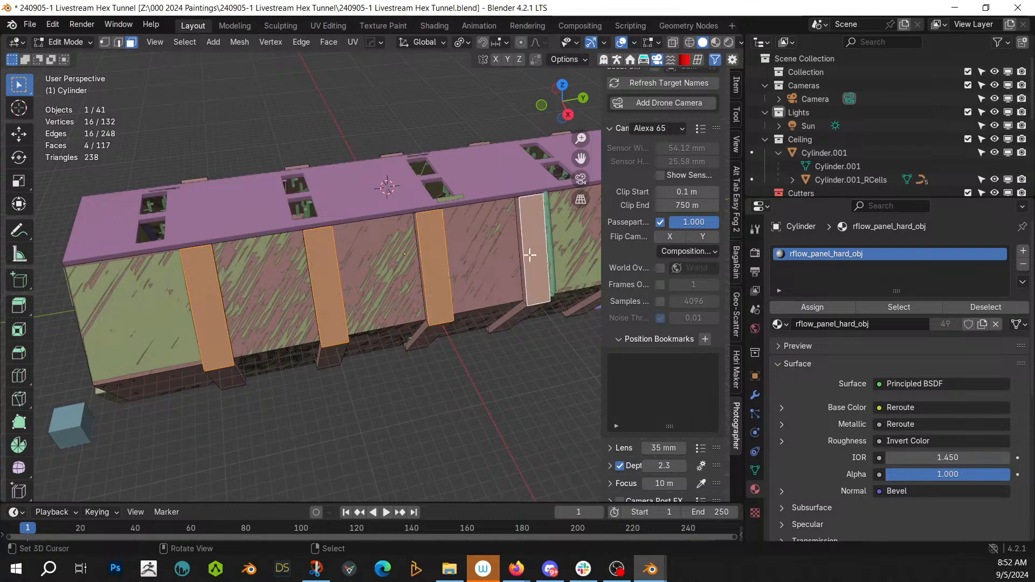
middle_click_drag(533, 238, 315, 259)
left_click(388, 270, "shift")
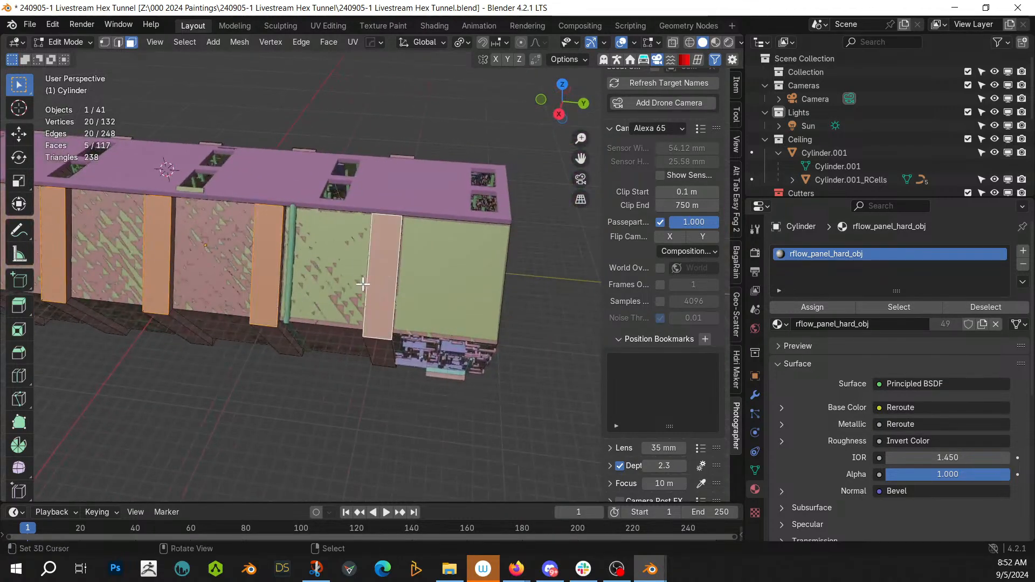
Step: Add the lower outer faces of the same five ribs to the selection
middle_click_drag(389, 269, 383, 274)
left_click(383, 273, "shift")
left_click(262, 269, "shift")
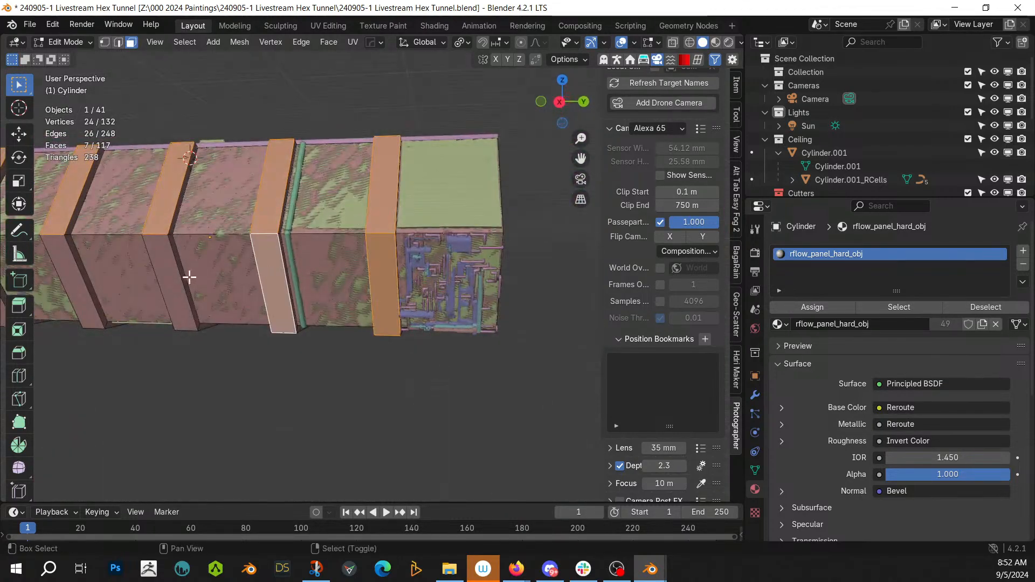
left_click(169, 278, "shift")
left_click(70, 275, "shift")
middle_click_drag(70, 275, 341, 315)
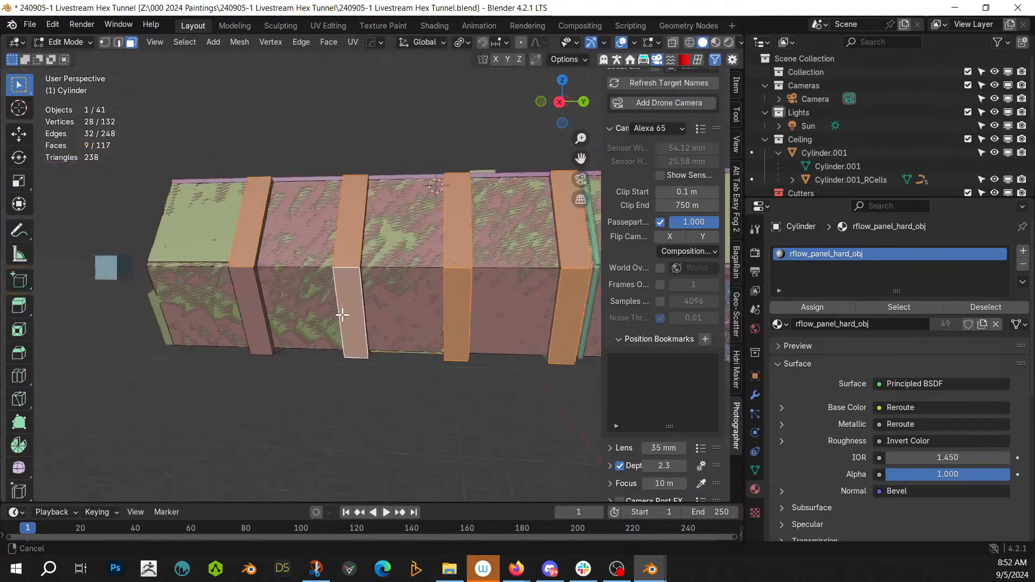
left_click(256, 310, "shift")
Step: Add the upper and lower outer faces of the first three ribs on the tunnel's opposite side to the selection
middle_click_drag(266, 319, 369, 300)
left_click(351, 293, "shift")
left_click(379, 305, "shift")
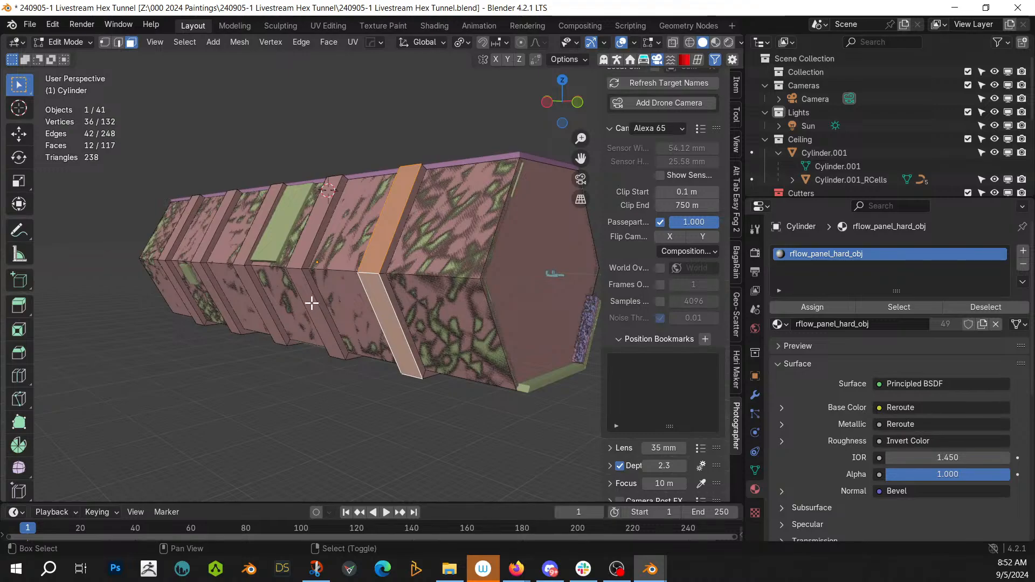
left_click(313, 303, "shift")
left_click(300, 252, "shift")
left_click(245, 243, "shift")
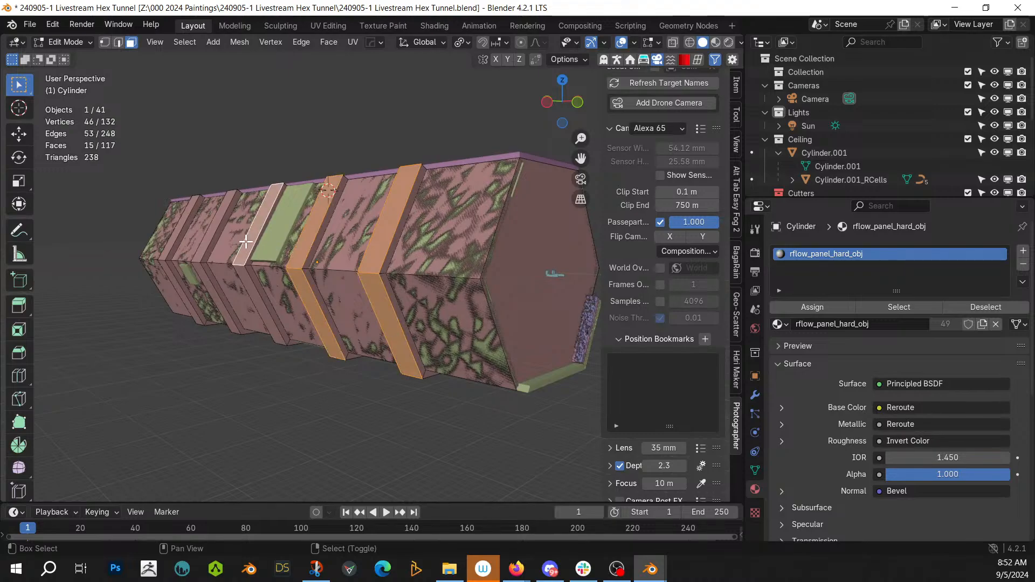
left_click(252, 293, "shift")
Step: Add the upper and lower outer faces of the remaining two ribs on that side to the selection
middle_click_drag(258, 295, 218, 269)
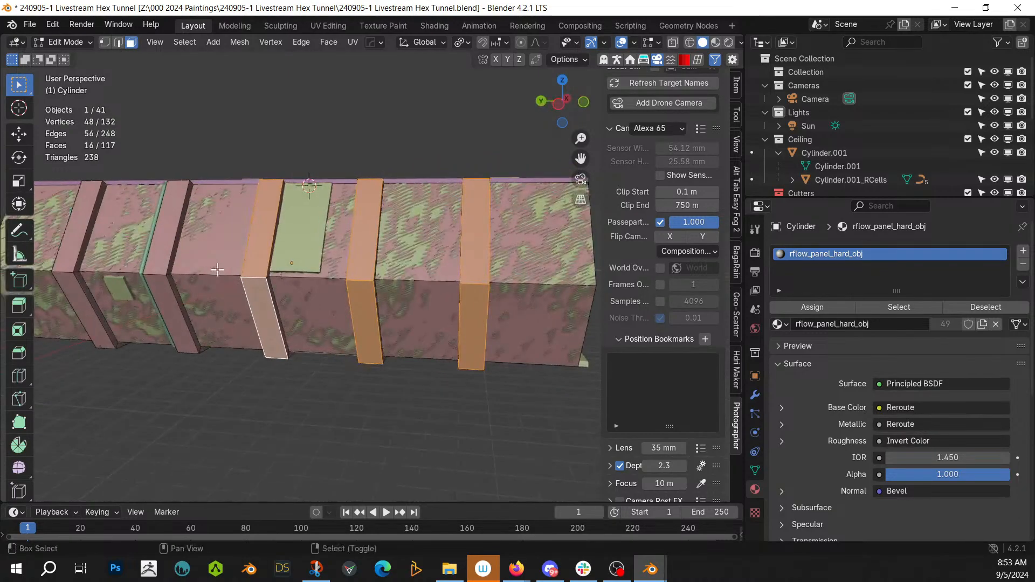
left_click(162, 237, "shift")
left_click(173, 310, "shift")
left_click(79, 272, "shift")
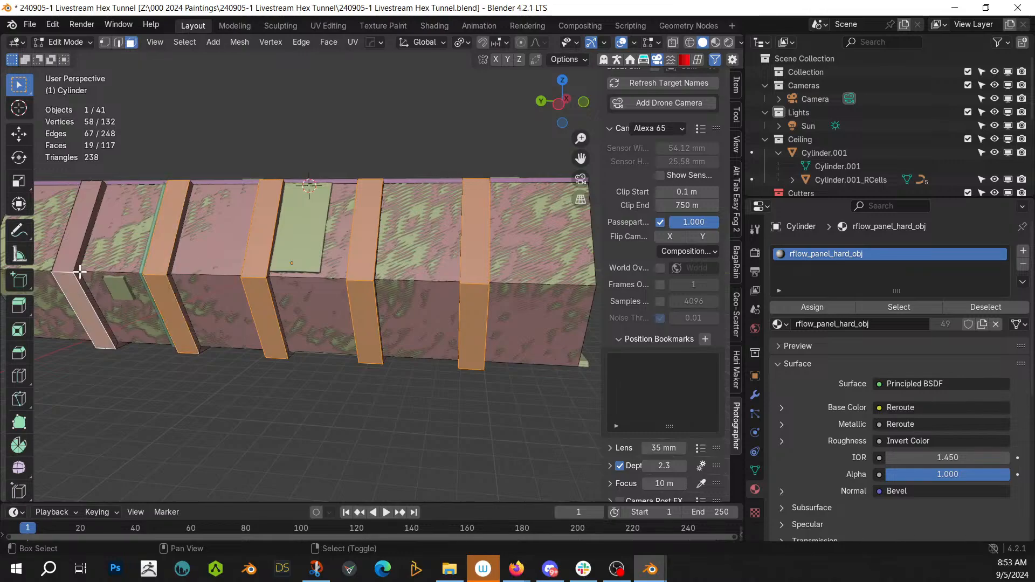
left_click(71, 239, "shift")
middle_click_drag(72, 241, 32, 339)
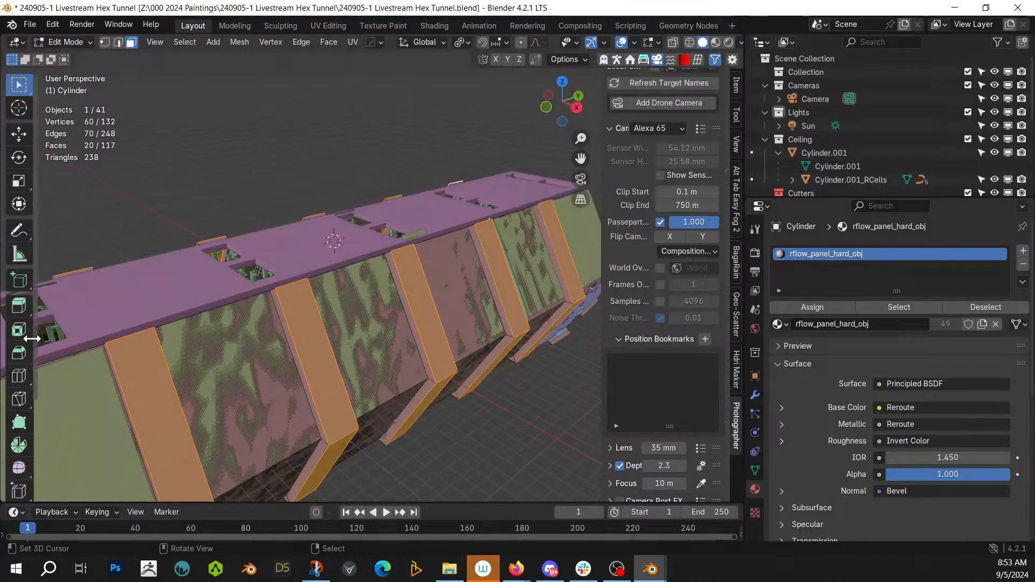
Step: Generate Random Cells on the selected rib faces with 5 subdivision cuts and a 10% pool size
key("Tab")
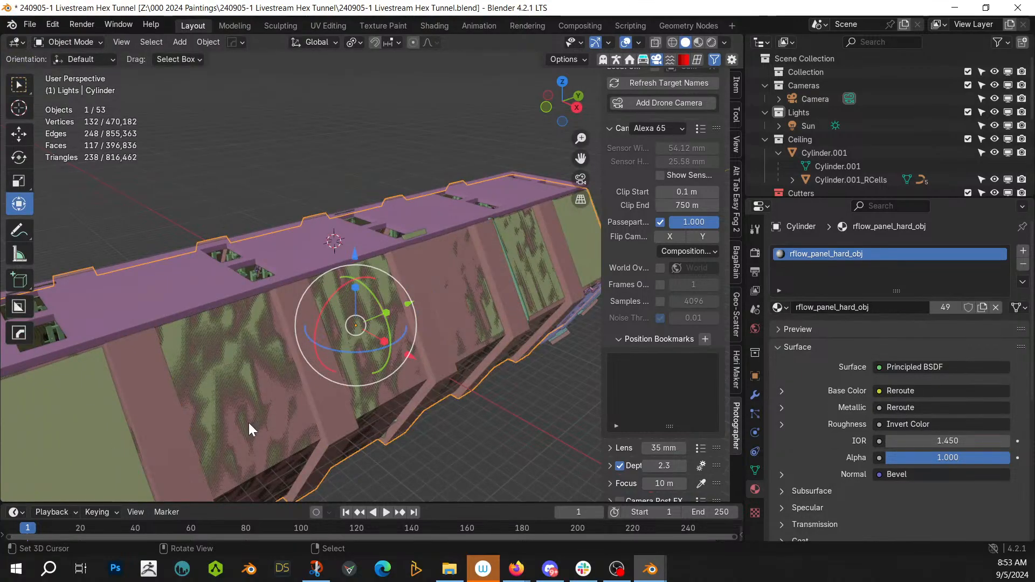
key("alt+q")
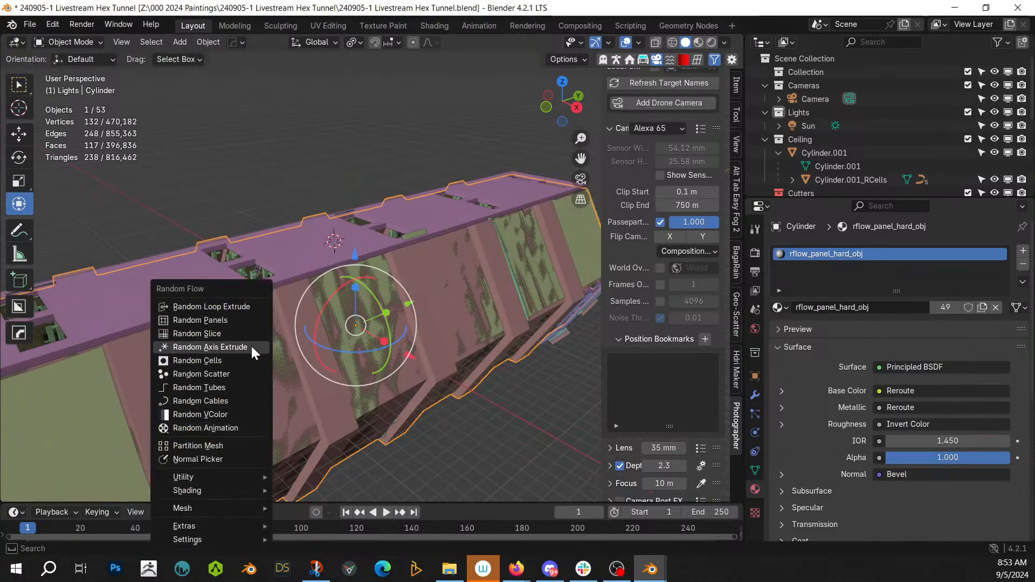
left_click(228, 361)
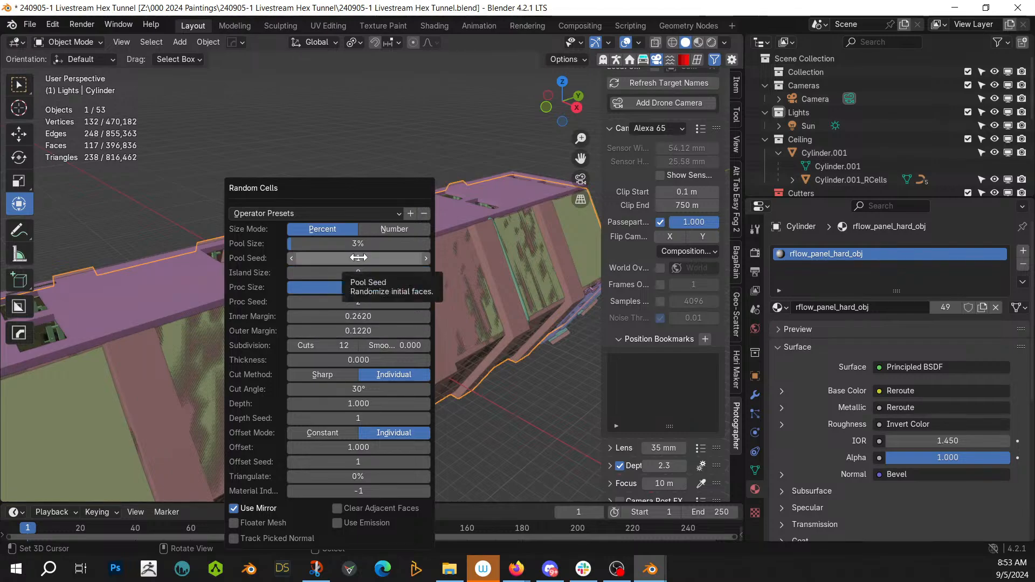
left_click(345, 348)
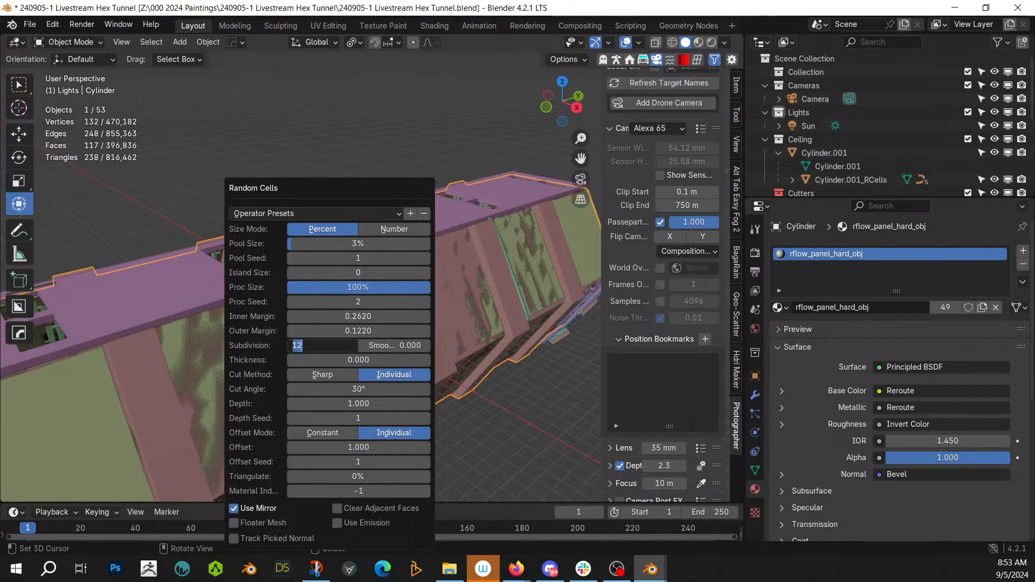
type("5")
key("Return")
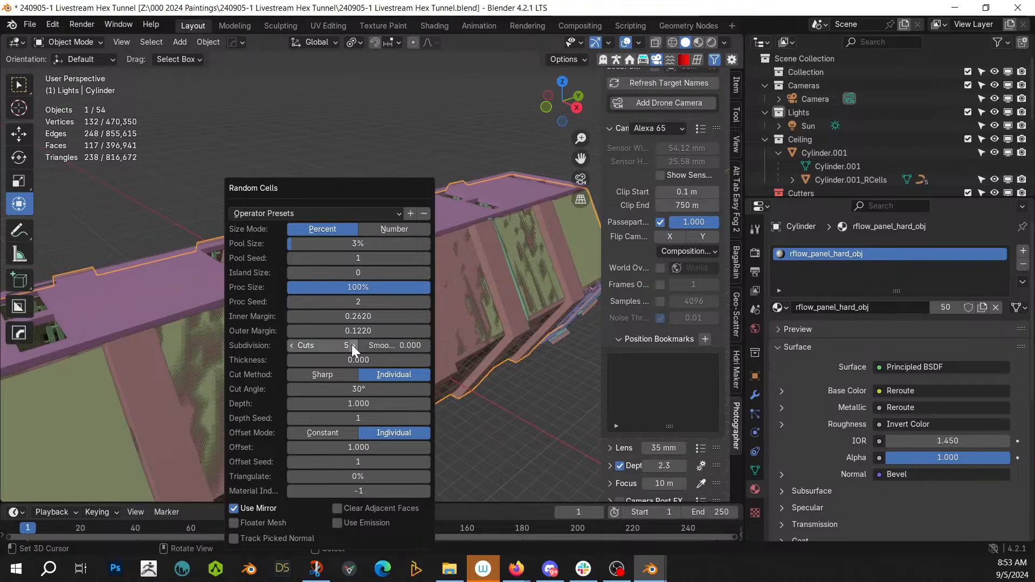
left_click(343, 243)
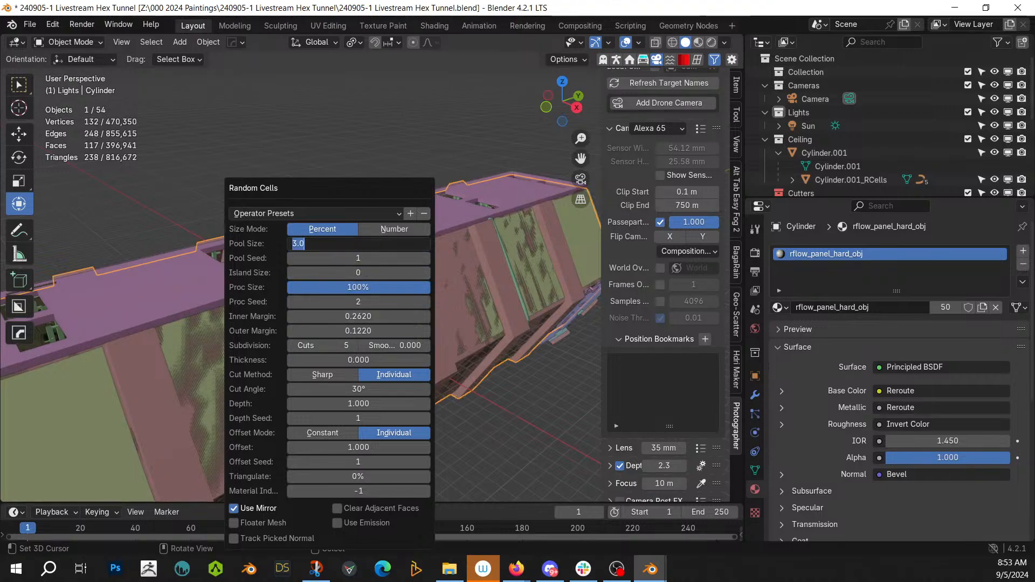
type("10")
key("Return")
Step: Select the newly generated rib cells object nested under the tunnel shell and inspect its placement inside the tunnel
middle_click_drag(438, 388, 513, 357)
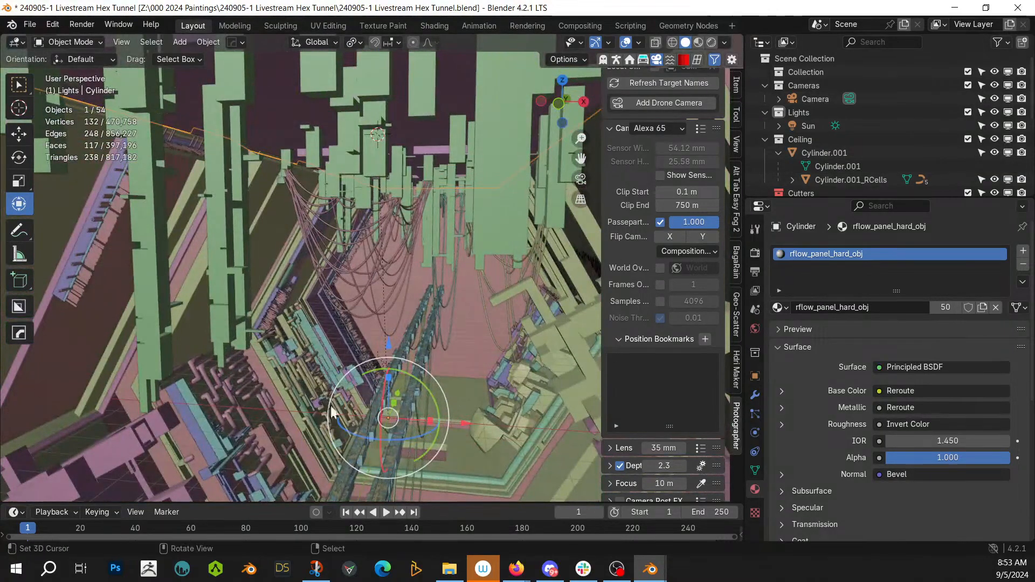
middle_click_drag(265, 399, 457, 237, "shift")
middle_click_drag(341, 289, 387, 316)
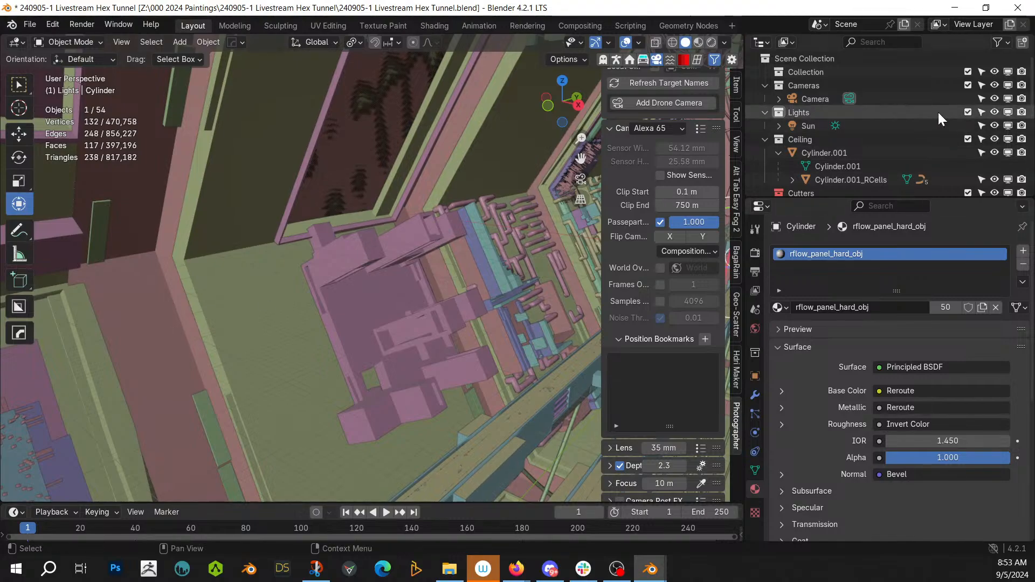
key("period")
left_click(765, 164)
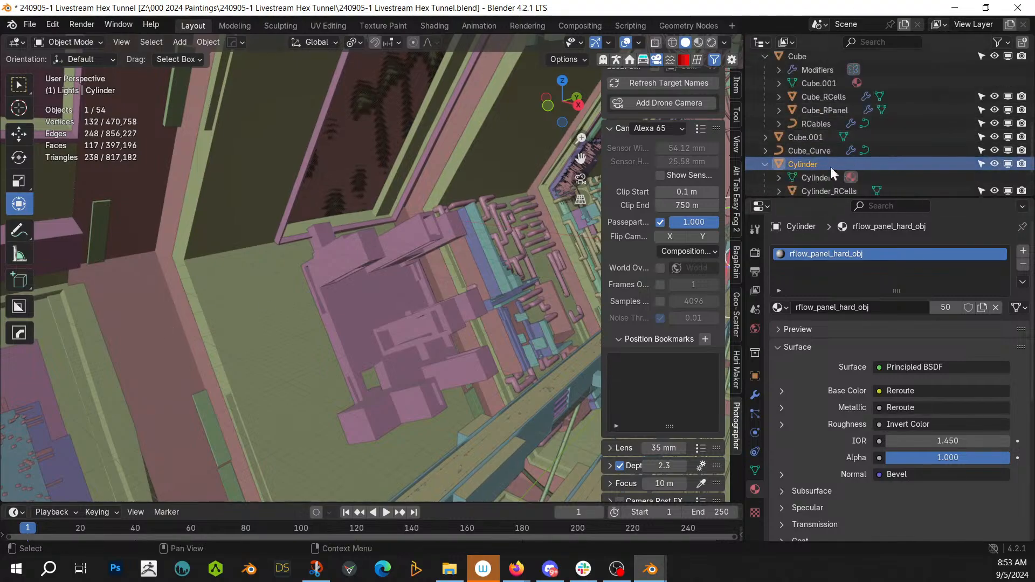
scroll(842, 183, "down", 2)
left_click(825, 156)
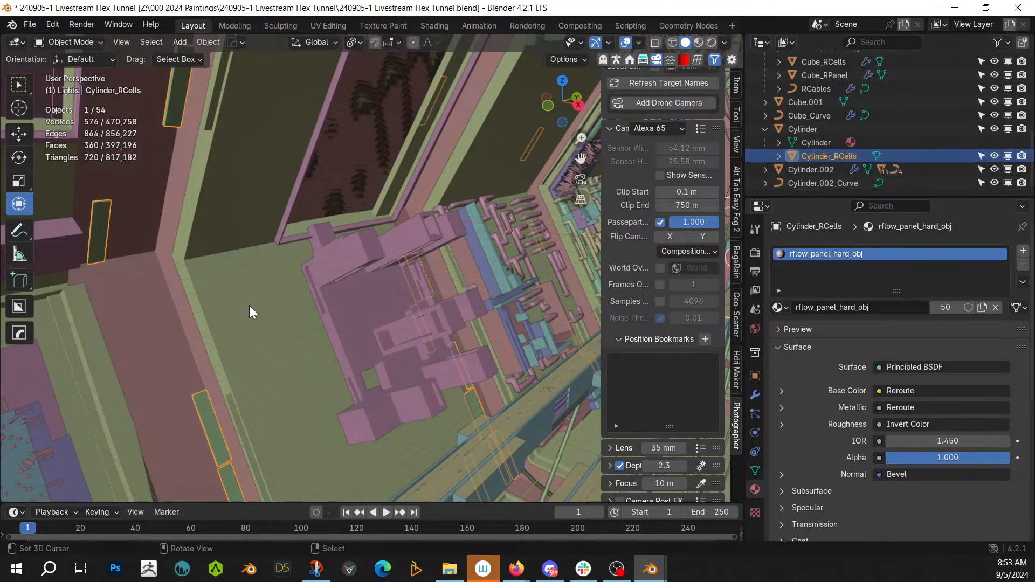
middle_click_drag(239, 312, 315, 259, "shift")
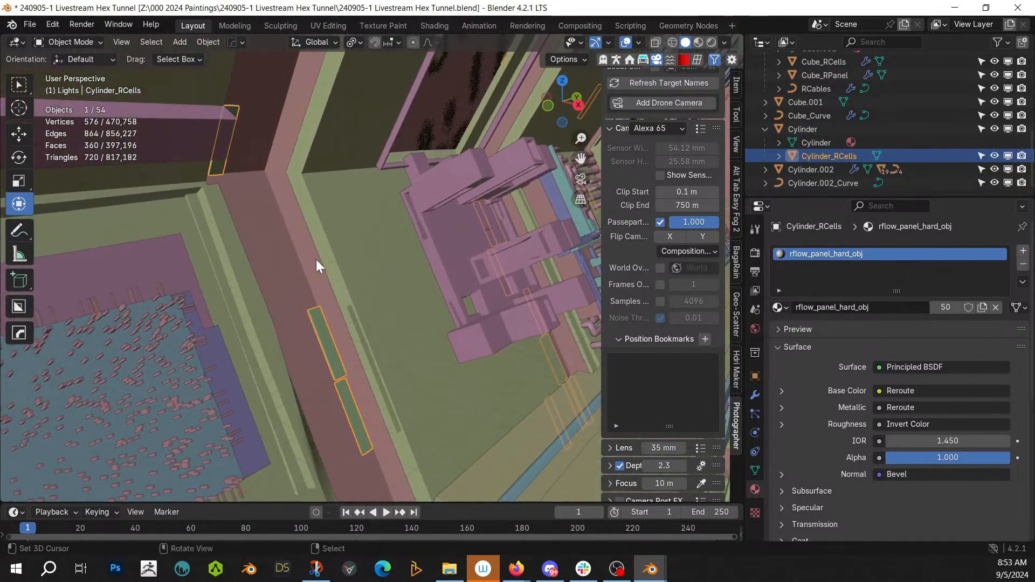
middle_click_drag(242, 319, 267, 323)
scroll(274, 328, "up", 5)
scroll(268, 329, "down", 4)
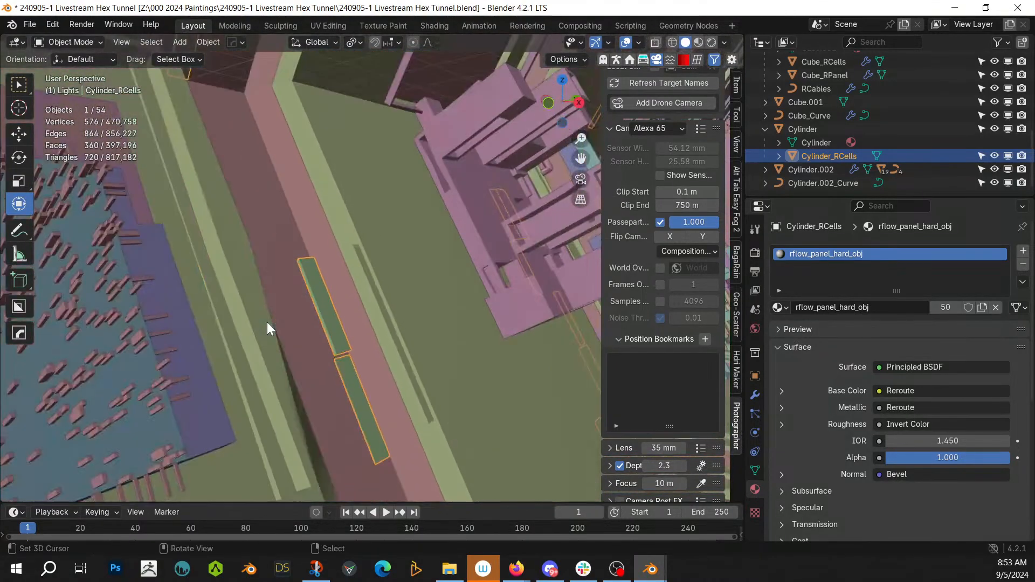
scroll(267, 325, "up", 4)
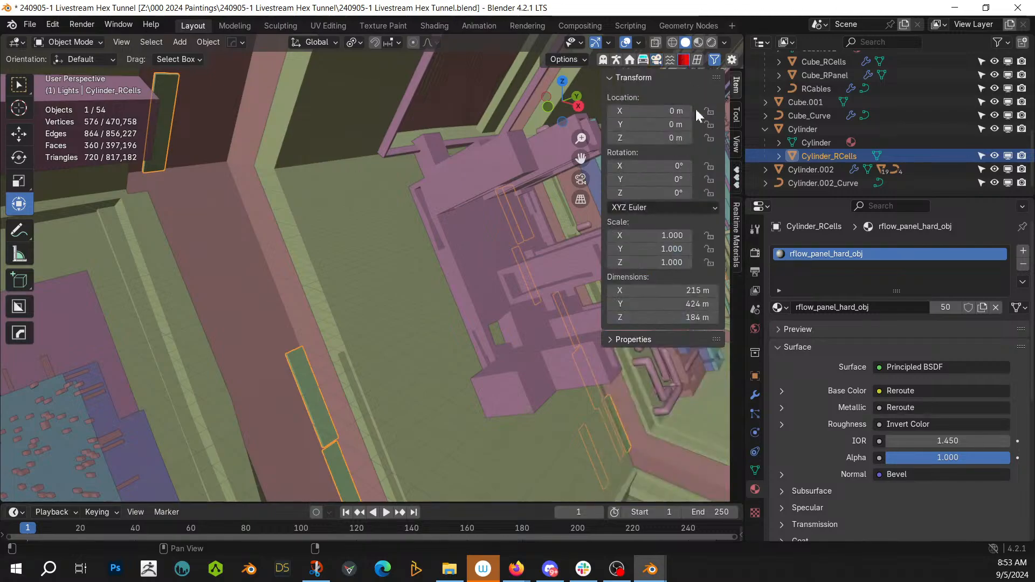
Step: Assign the sy_yellow_5_emmisive material from the KO-Emissive pack to the rib cells
left_click(737, 179)
left_click(669, 418)
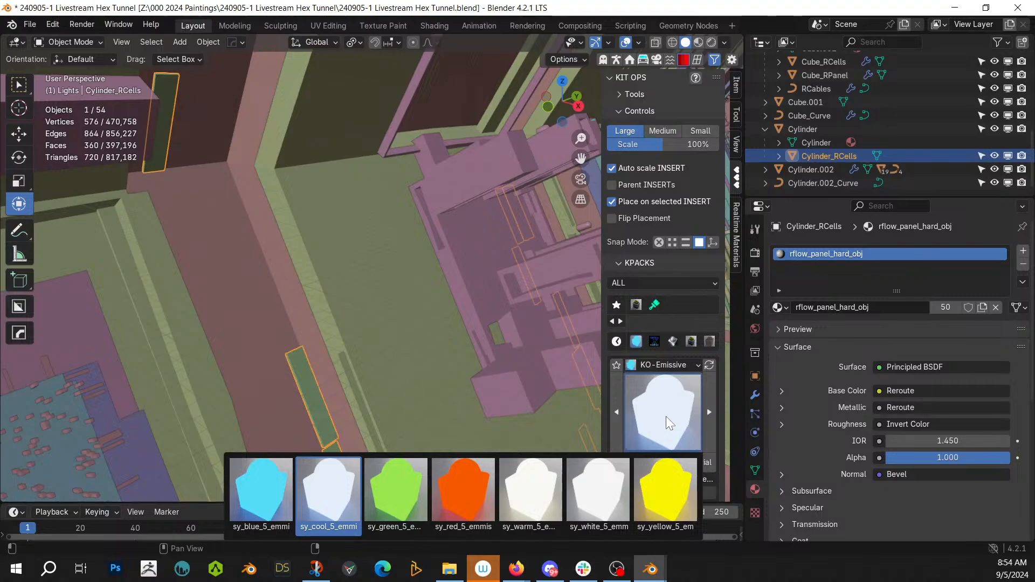
left_click(670, 419)
left_click(656, 427)
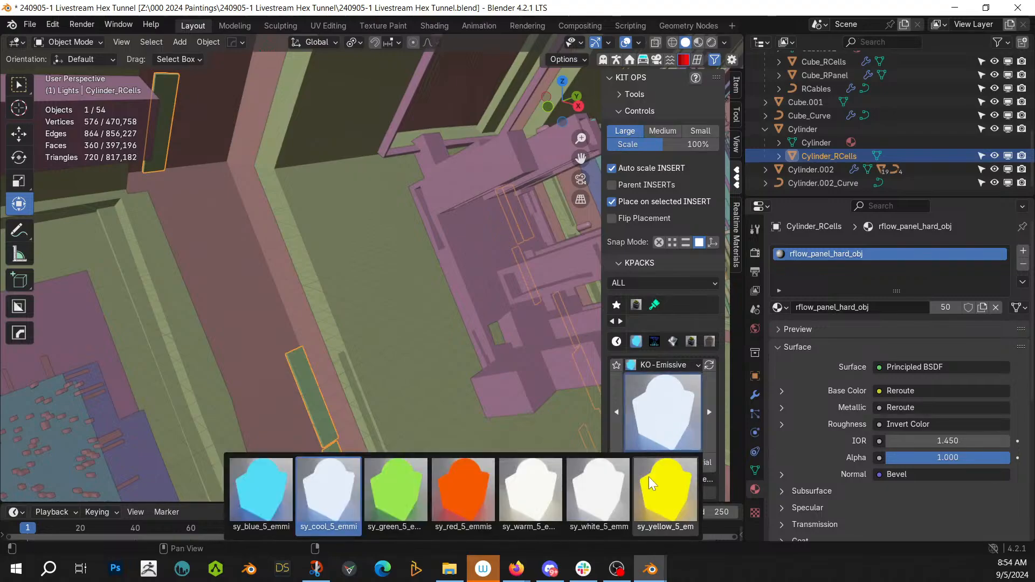
left_click(668, 504)
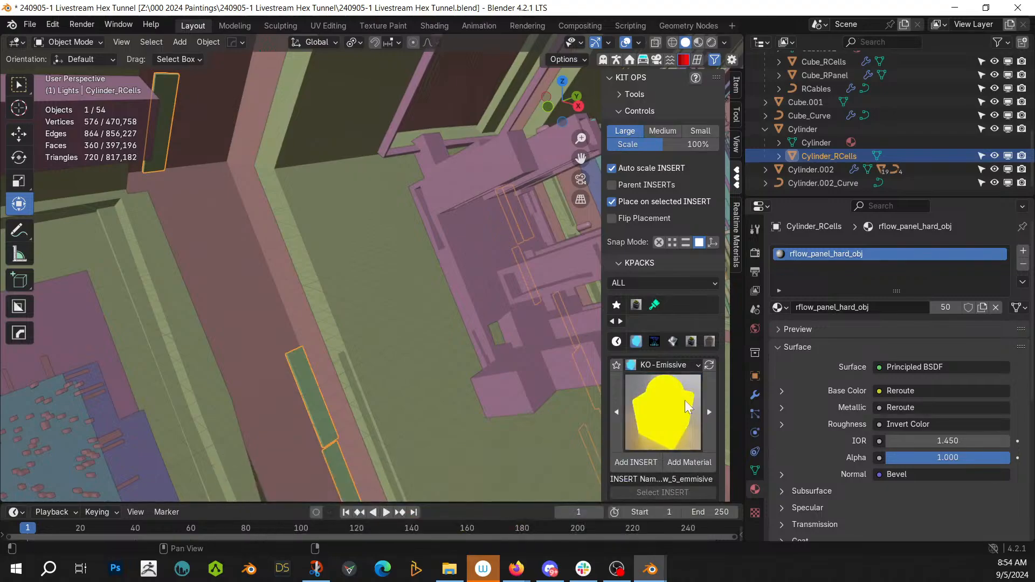
left_click(689, 462)
Step: Check the emissive rib cells through the camera in rendered shading and return to solid shading
key("KP_0")
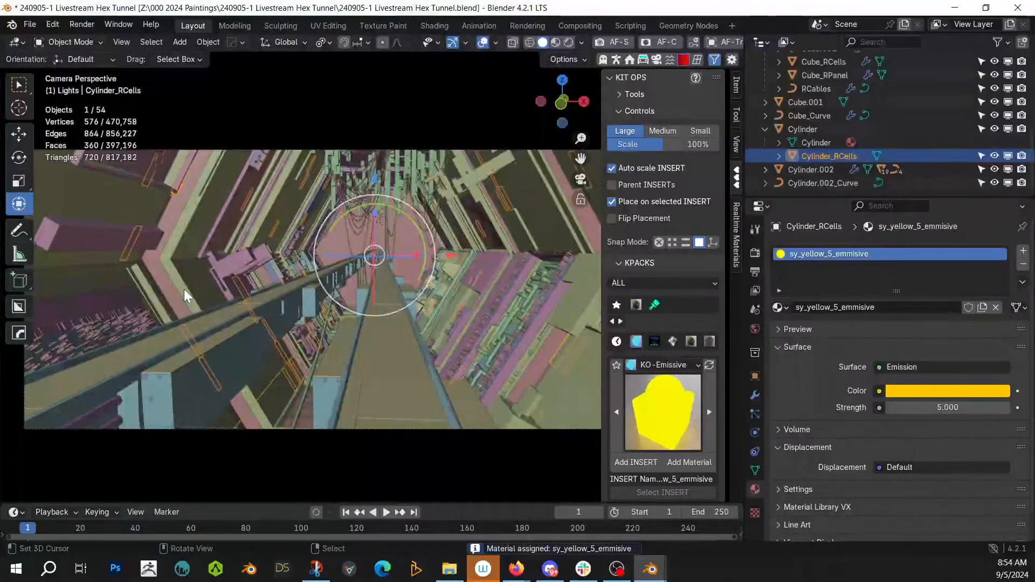
key("z")
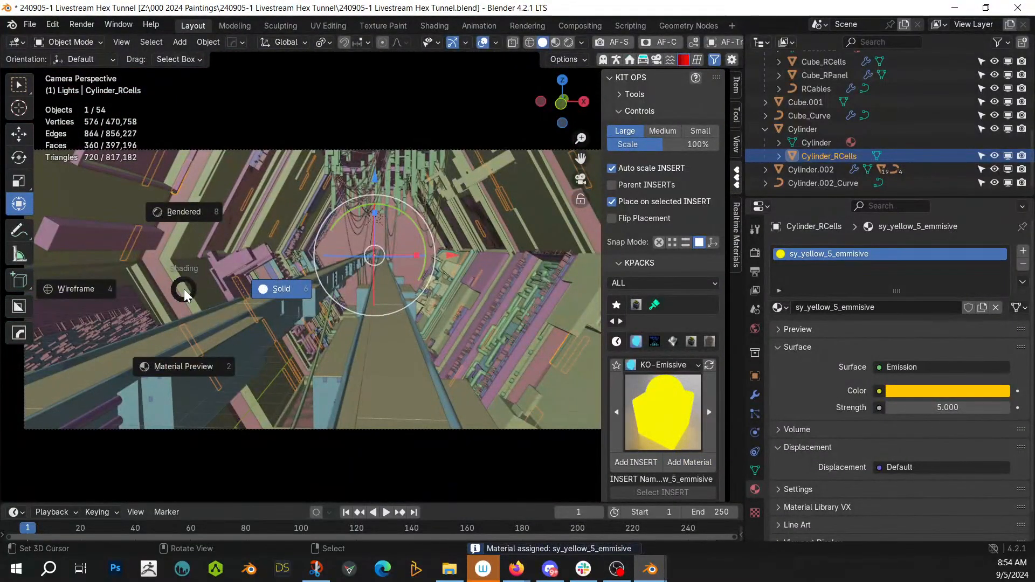
key("8")
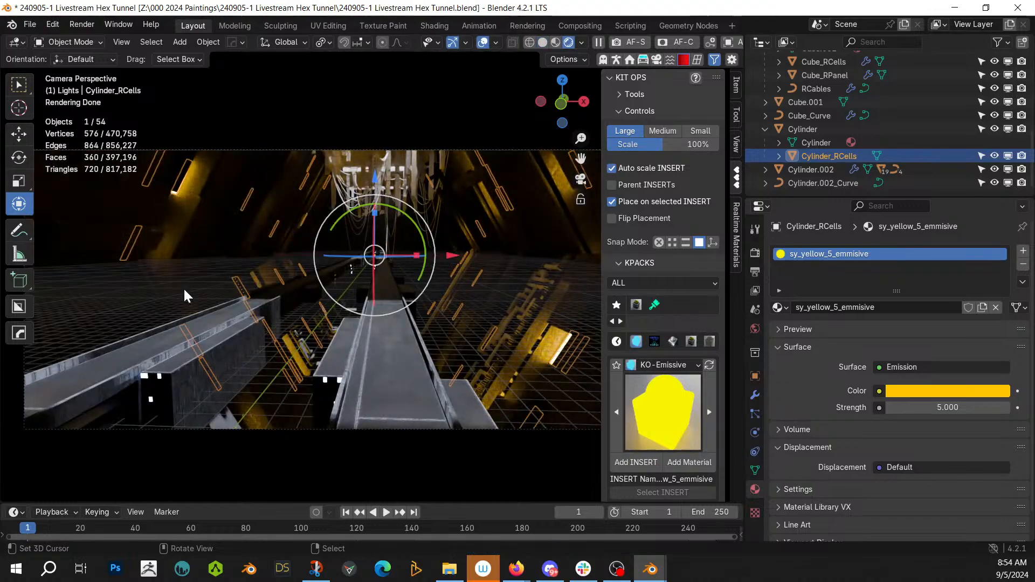
left_click(442, 493)
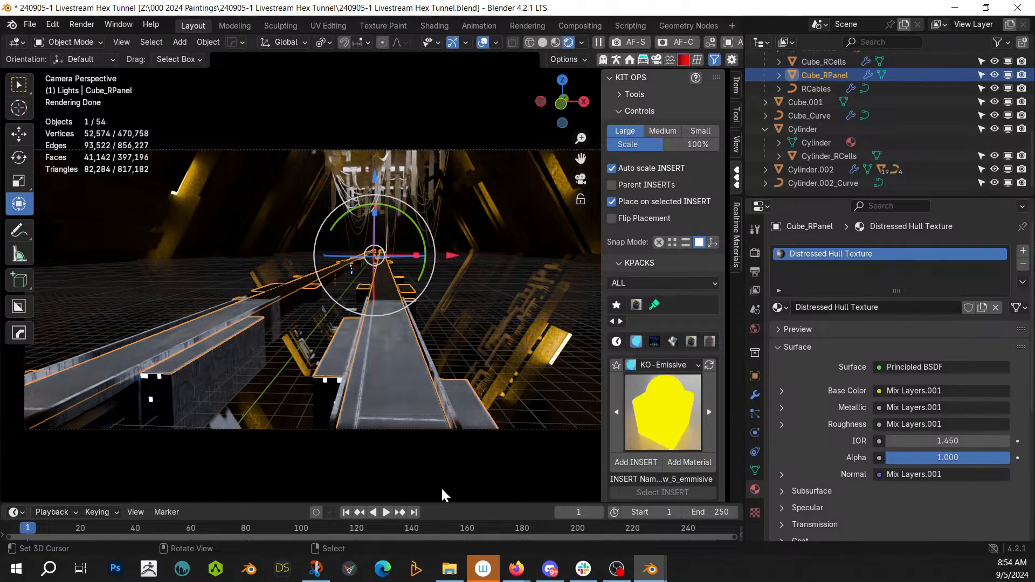
key("z")
key("6")
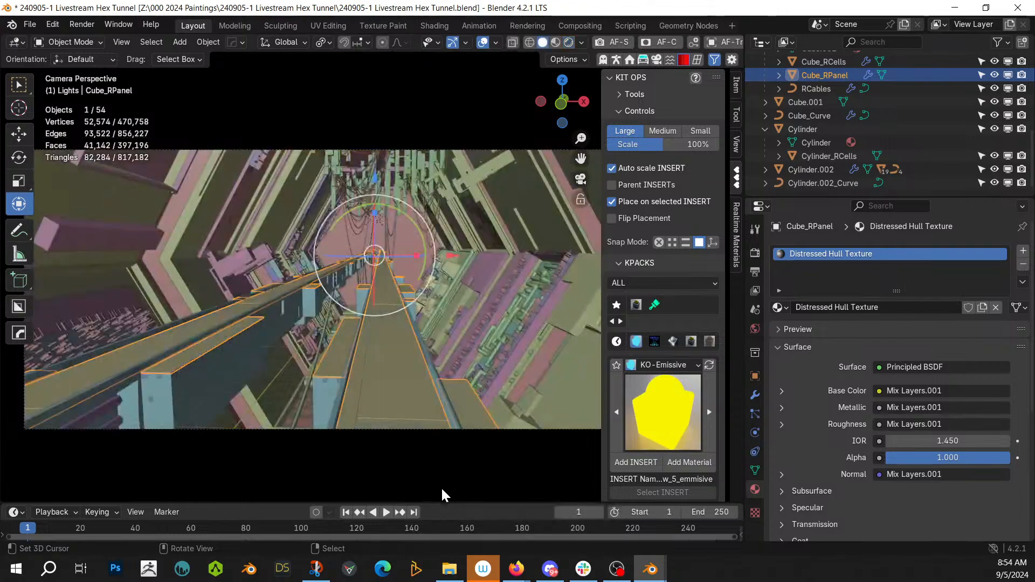
Step: Join the five hanging ceiling cable objects, RCables.001 to RCables.005, into one object
left_click(388, 229)
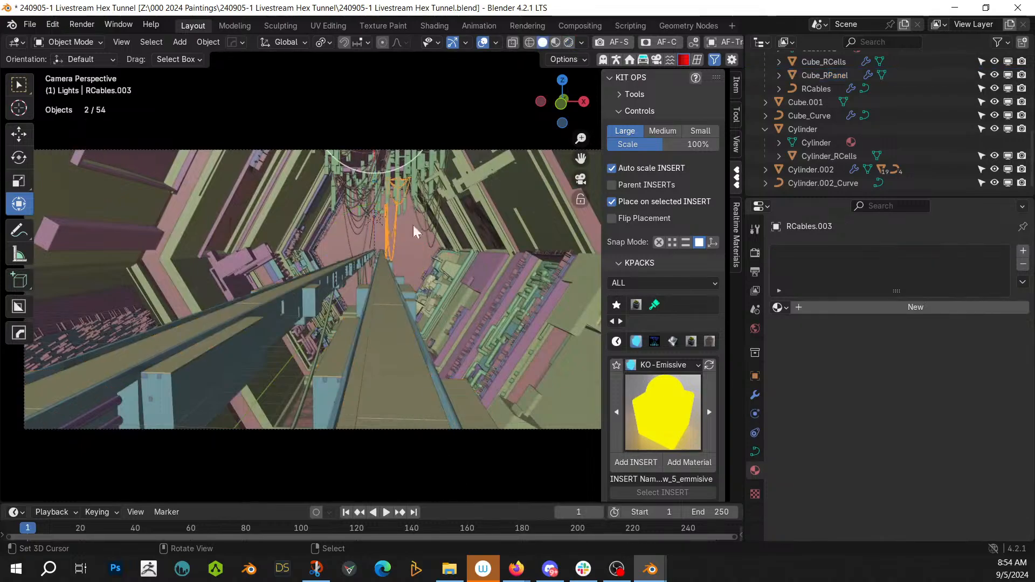
key("KP_Decimal")
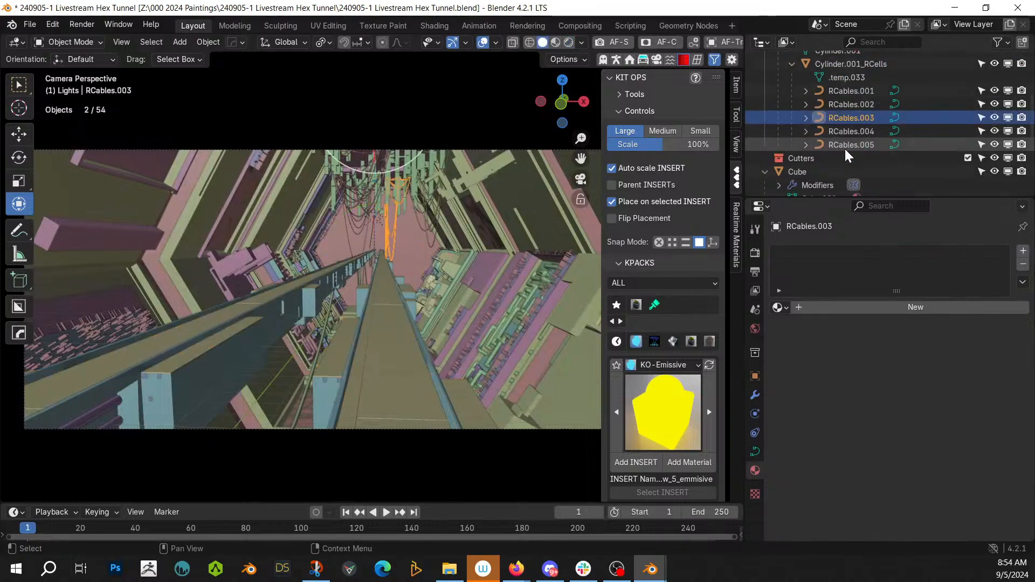
left_click(851, 91)
left_click(855, 144, "shift")
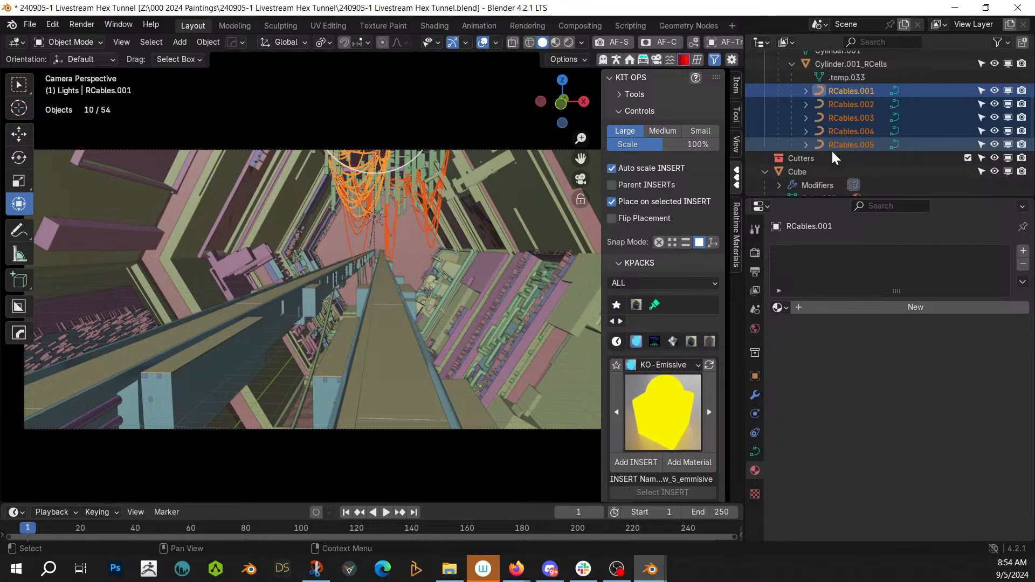
key("ctrl+j")
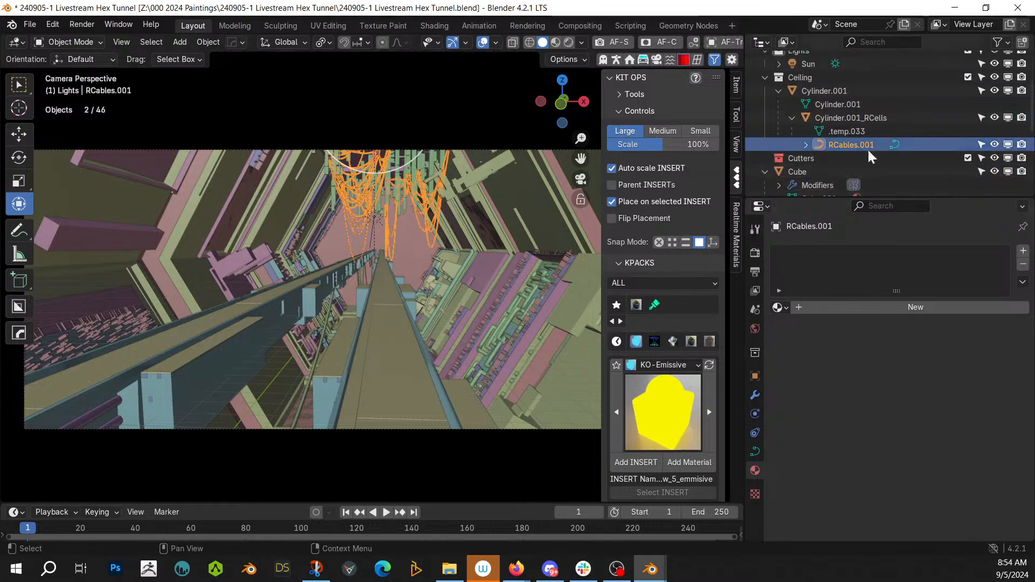
Step: Join the ceiling cables with the cables hanging below the walkway beams, keeping the walkway cables as the active object
left_click(332, 320, "shift")
left_click(357, 231, "shift")
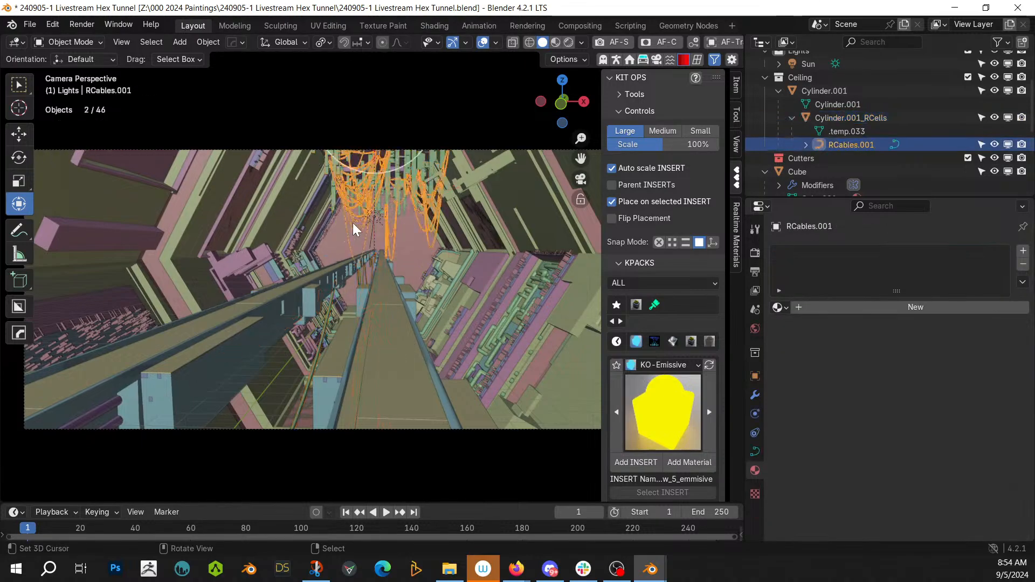
left_click(328, 327, "shift")
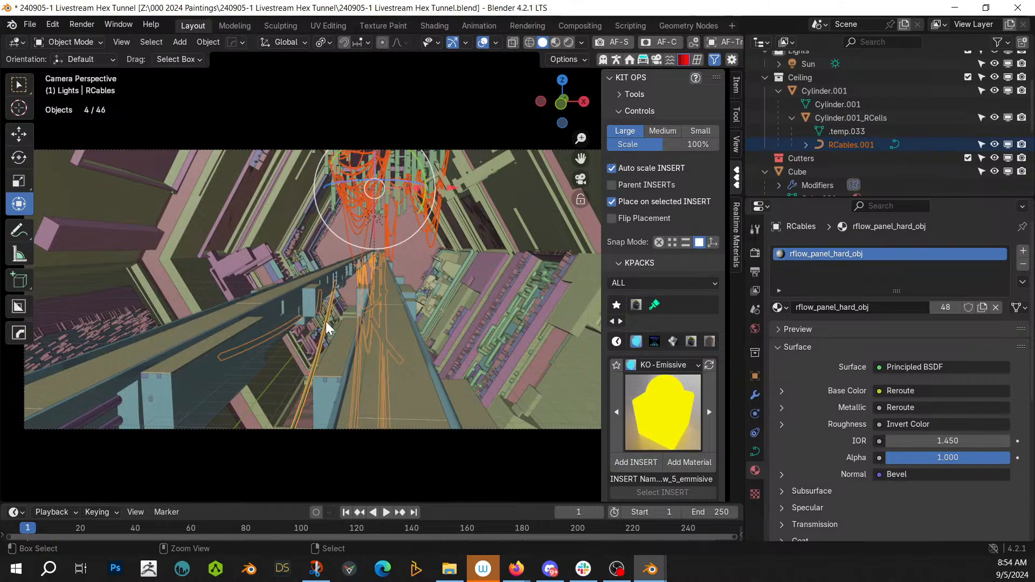
key("ctrl+j")
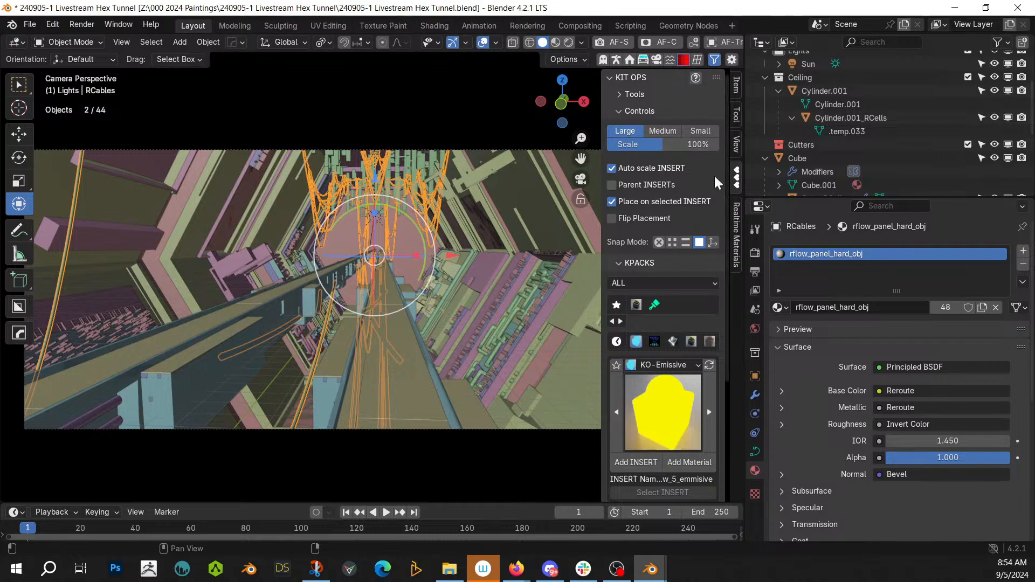
Step: Assign the Rubber material from the Abstract realtime materials to the joined cables
left_click(736, 226)
left_click(664, 161)
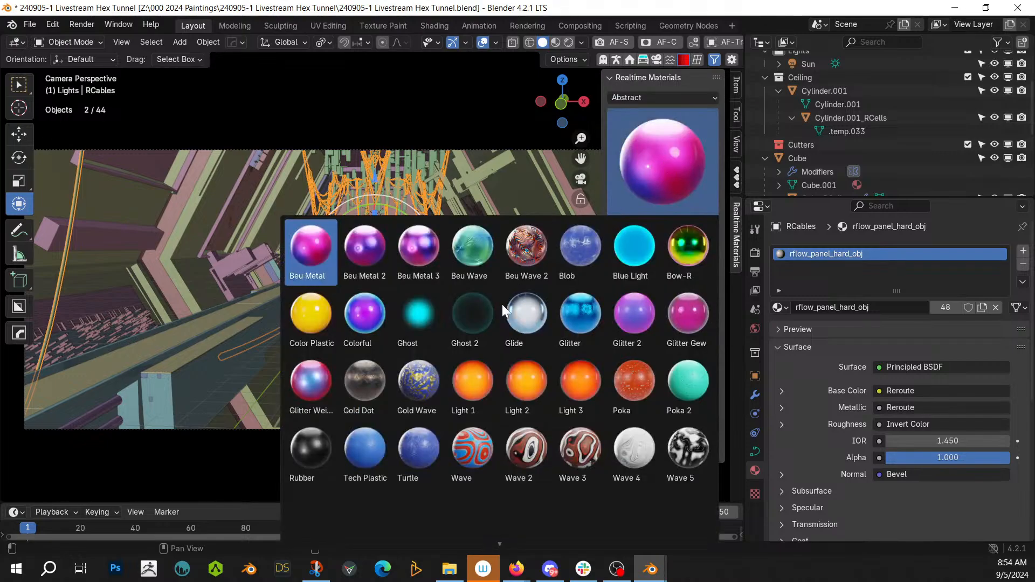
left_click(317, 450)
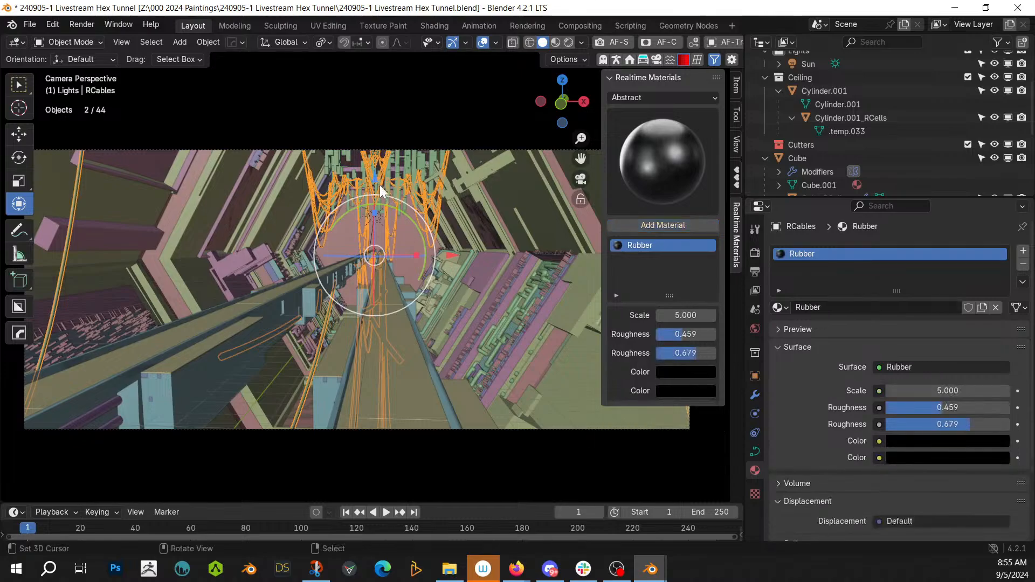
Step: Link the outer shell's rflow_panel_hard_obj material to the ceiling slab Cylinder.001 while working in rendered shading
middle_click_drag(292, 205, 296, 250)
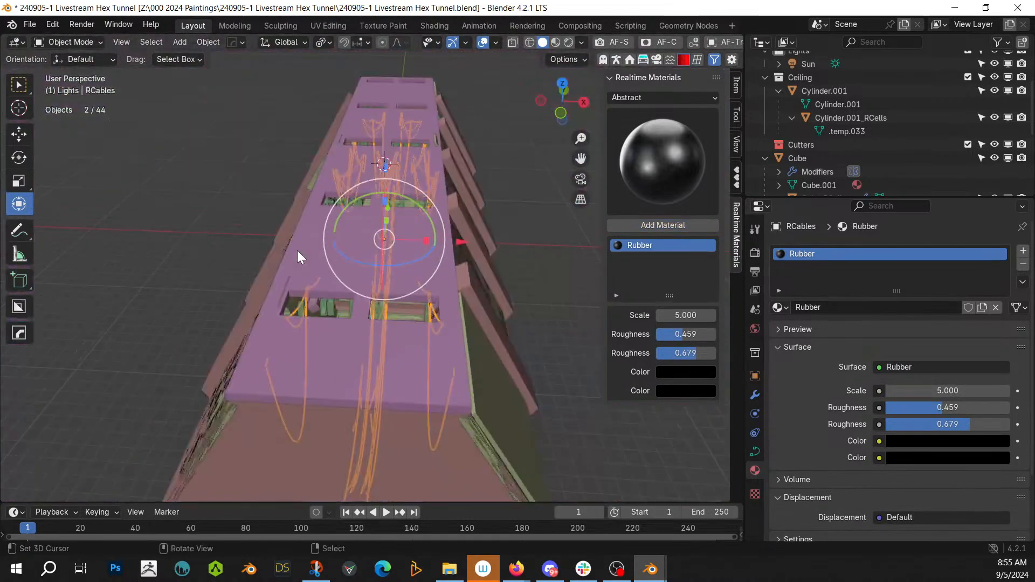
key("z")
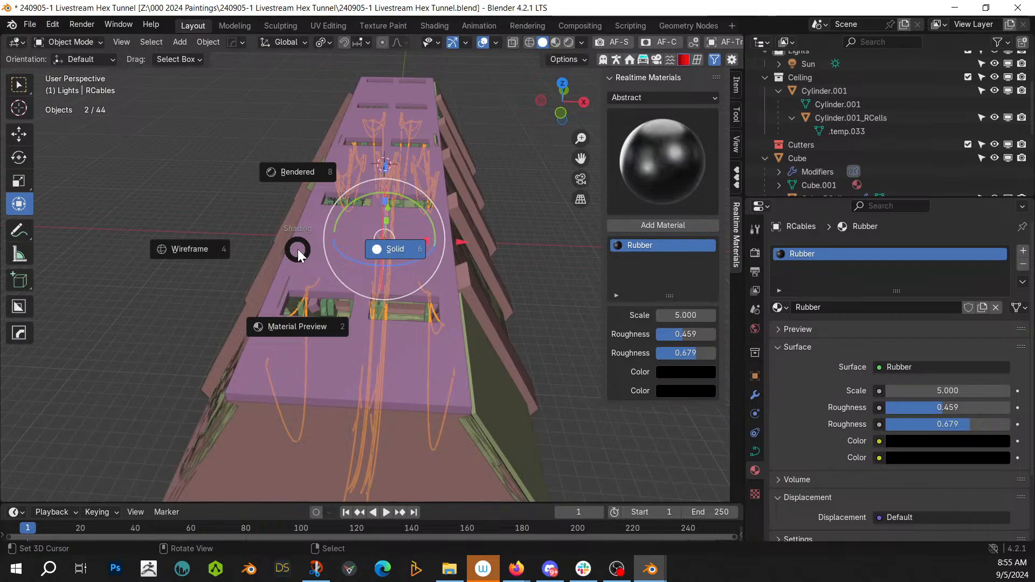
key("8")
left_click(300, 235)
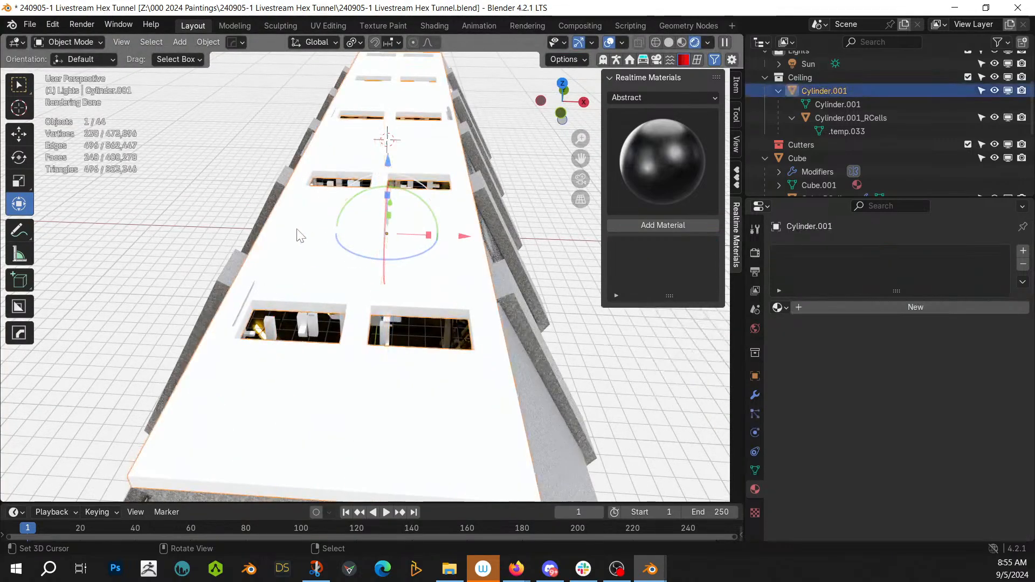
middle_click_drag(300, 236, 342, 270)
left_click(349, 327, "shift")
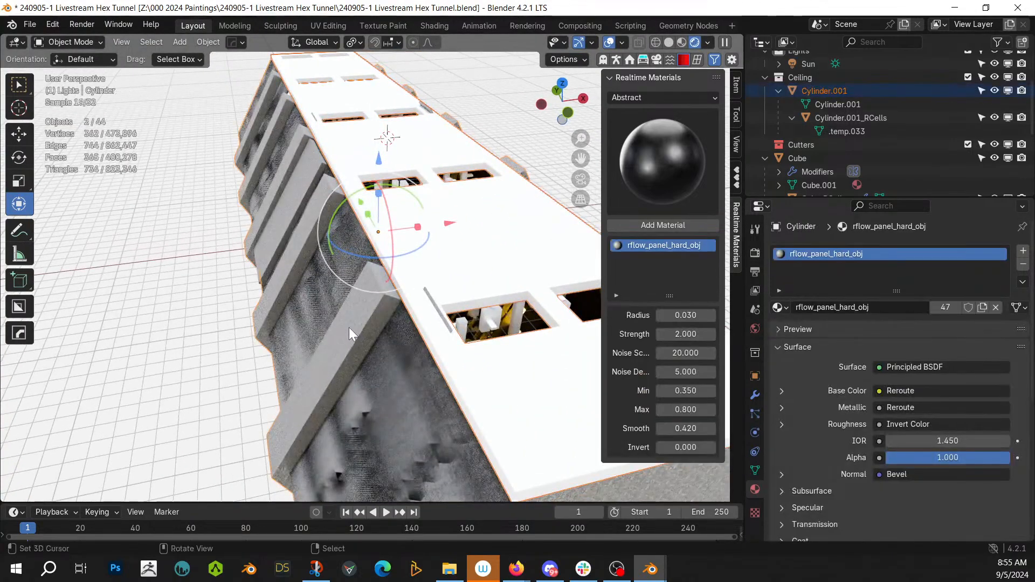
key("ctrl+l")
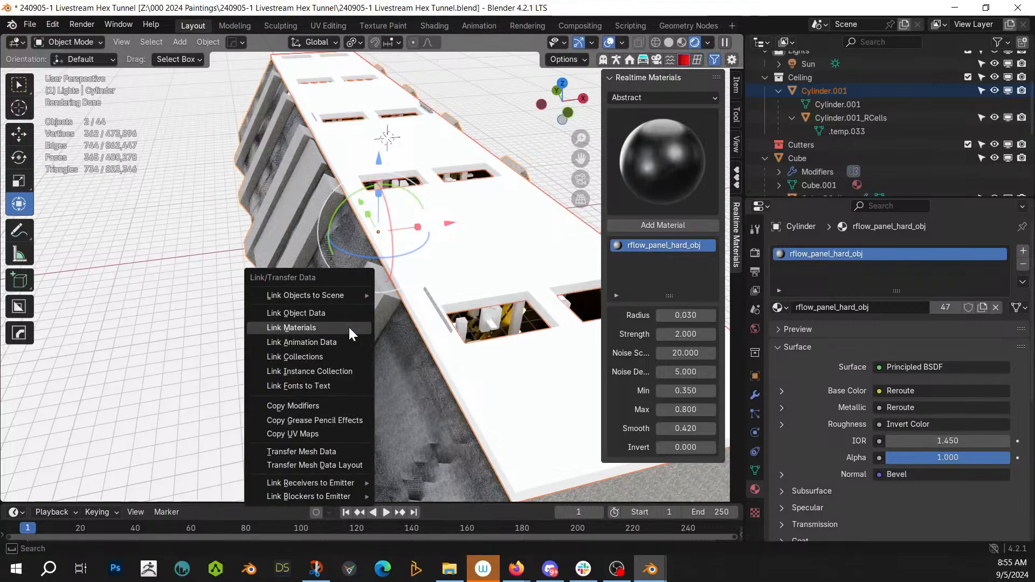
left_click(348, 328)
scroll(348, 328, "up", 3)
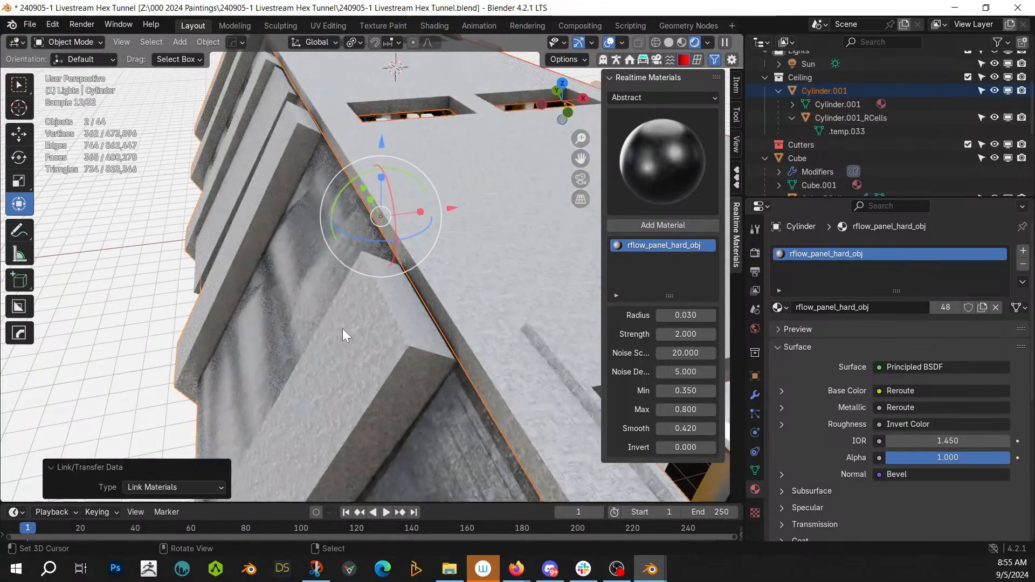
middle_click_drag(341, 328, 122, 312, "shift")
Step: Scale the white cube beside the tunnel by 10.728 and move it 265.02 m along X
scroll(121, 312, "down", 5)
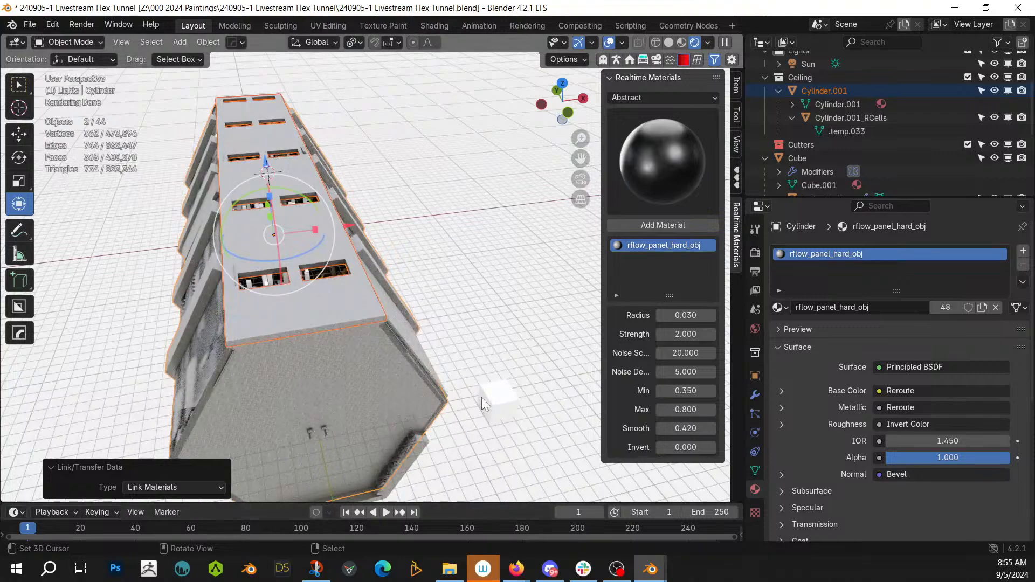
left_click(499, 401)
key("s")
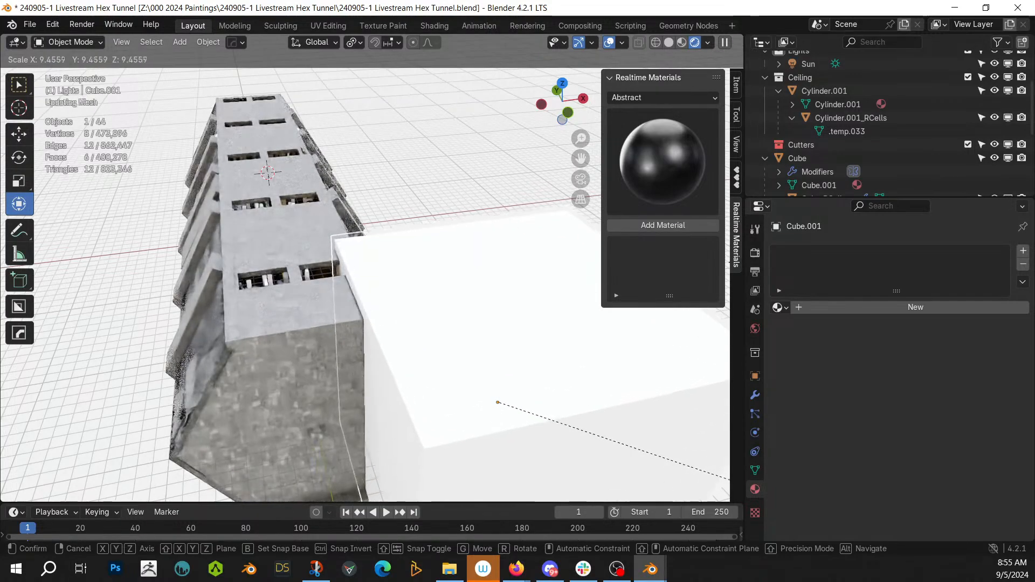
left_click(105, 264)
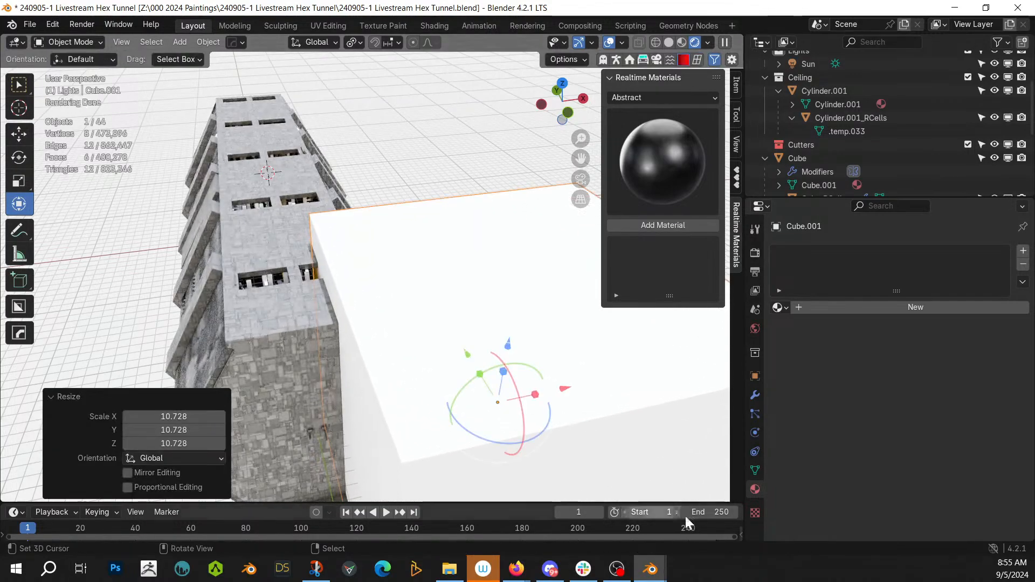
scroll(571, 379, "down", 2)
left_click_drag(535, 358, 2, 321)
scroll(402, 331, "up", 5)
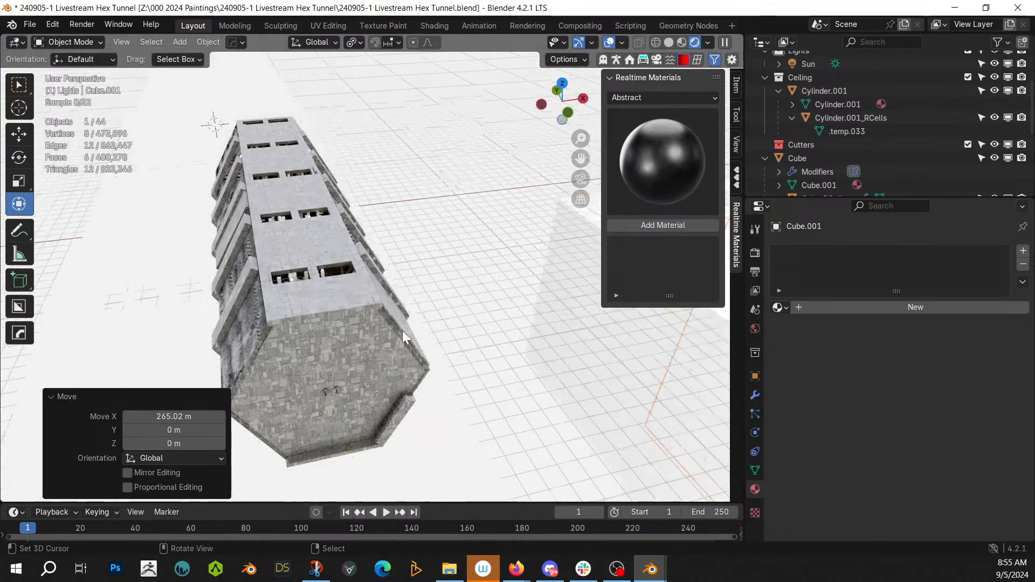
Step: Give the ceiling's Random Flow cells, Cylinder.001_RCells, the Metal_sheeting_Plain_Grey material
mouse_move(345, 331)
middle_mouse_down()
mouse_move(383, 358)
mouse_move(356, 347)
middle_mouse_up()
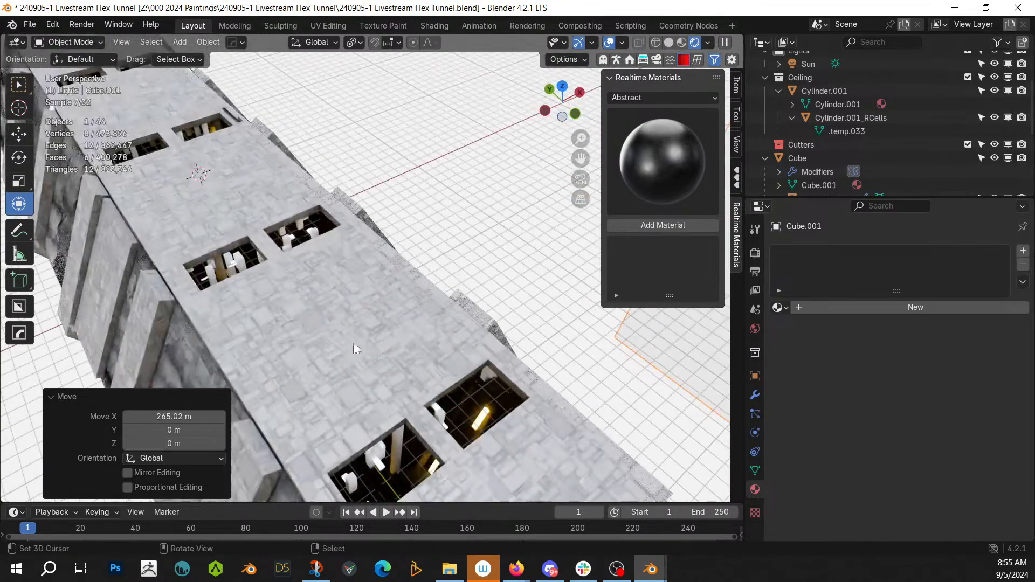
left_click(377, 462)
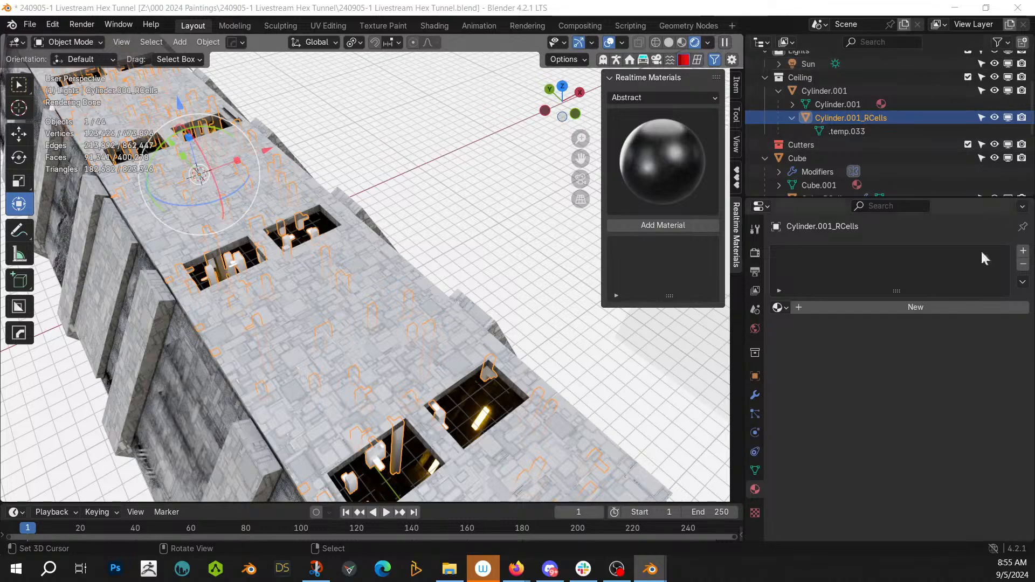
left_click(900, 307)
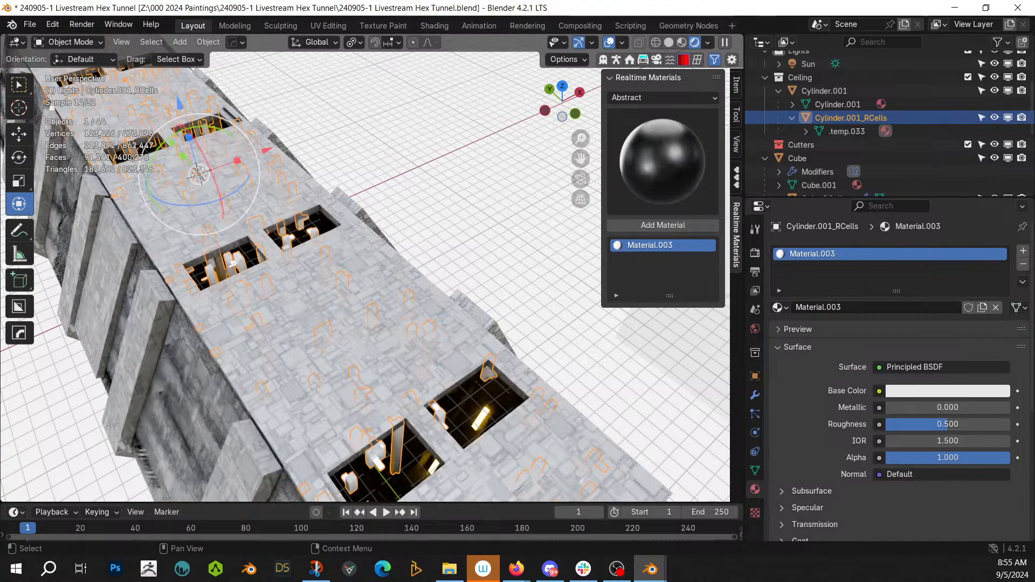
left_click_drag(674, 579, 840, 263)
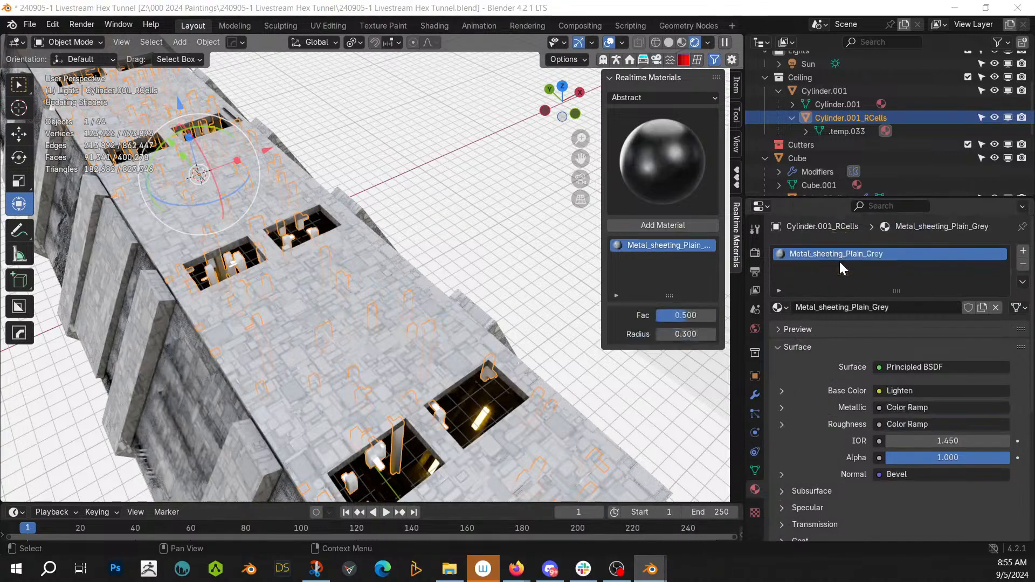
Step: Exclude the Ceiling collection from the view layer and assign Grunge Yellow Painted Metal to the wall pipes Cylinder.002_RPipes
left_click(283, 342)
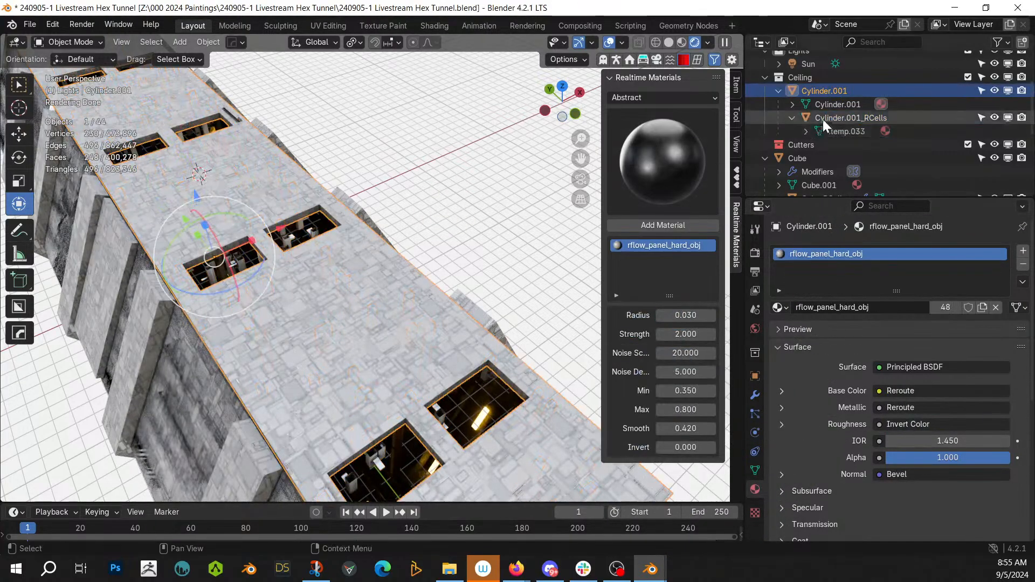
left_click(968, 77)
middle_click_drag(349, 318, 544, 334)
left_click(564, 315)
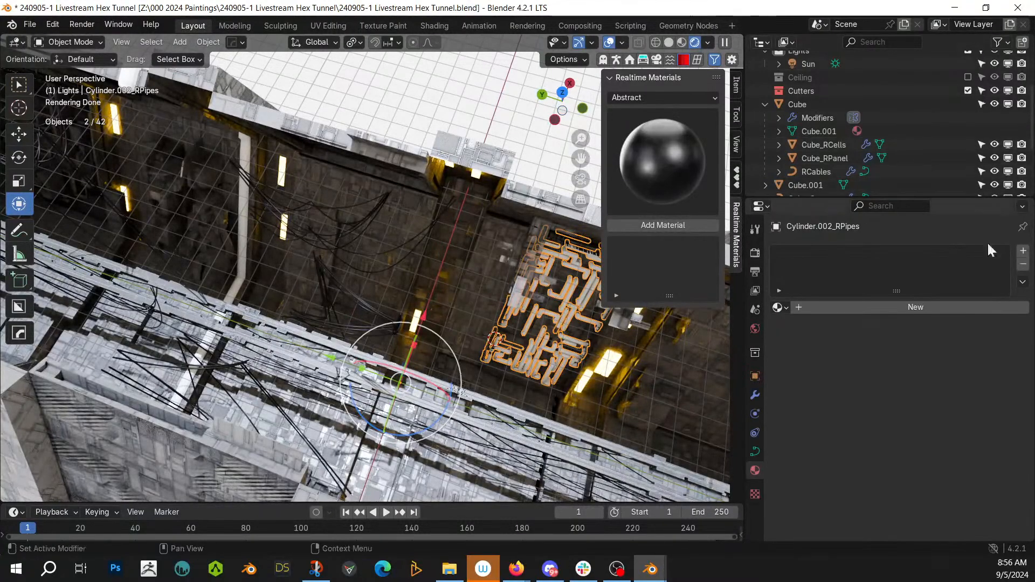
left_click(914, 307)
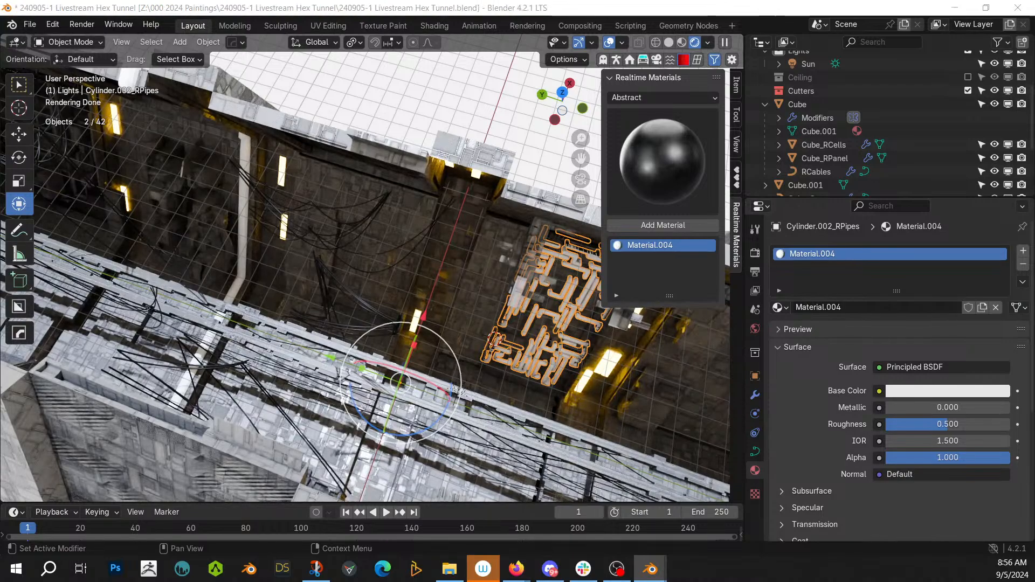
mouse_move(1034, 205)
left_mouse_down()
mouse_move(820, 205)
mouse_move(793, 240)
mouse_move(803, 253)
left_mouse_up()
Step: In solid shading, link the Grunge Yellow Painted Metal material from Cylinder.002_RPipes to the wall pipes Cylinder.002_RPipes.003
scroll(459, 373, "up", 6)
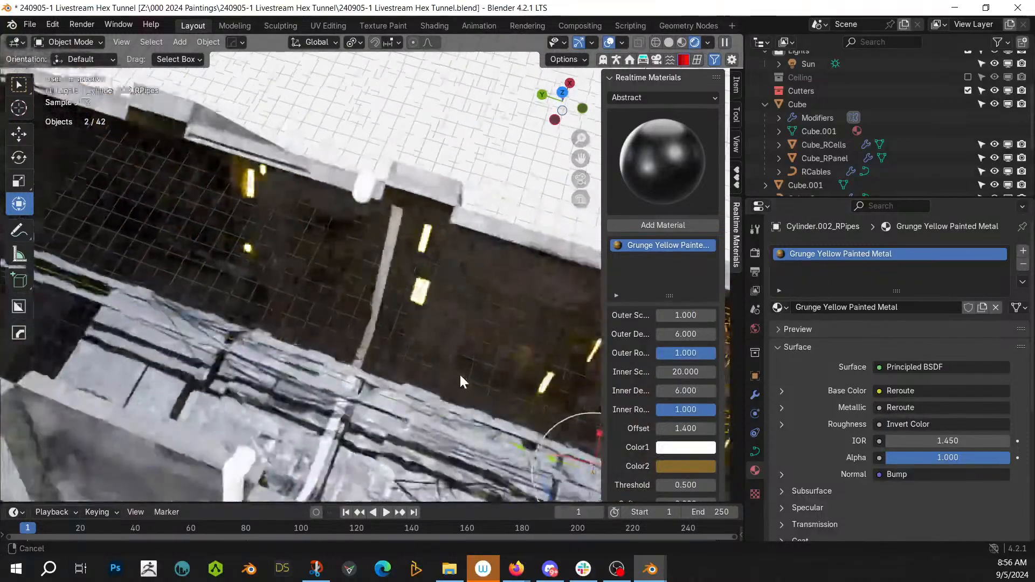
scroll(327, 310, "down", 2)
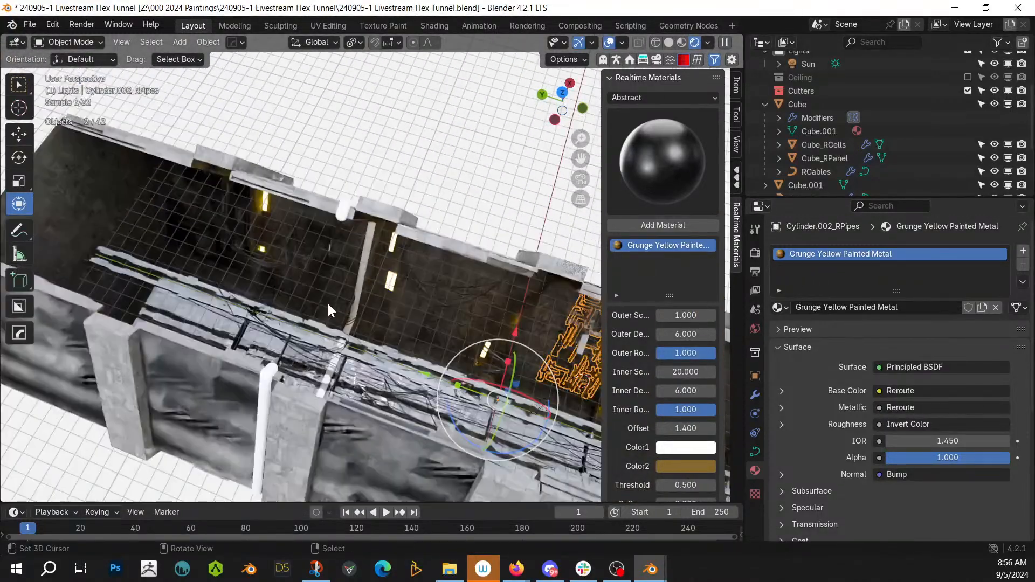
key("z")
key("6")
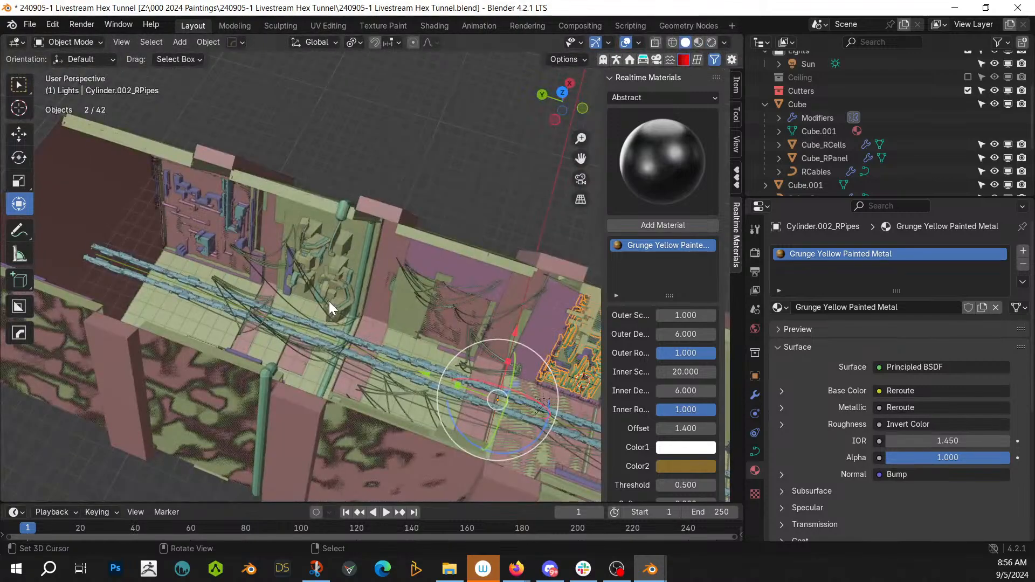
mouse_move(316, 290)
middle_mouse_down("shift")
mouse_move(260, 287)
mouse_move(290, 280)
middle_mouse_up("shift")
scroll(260, 287, "up", 1)
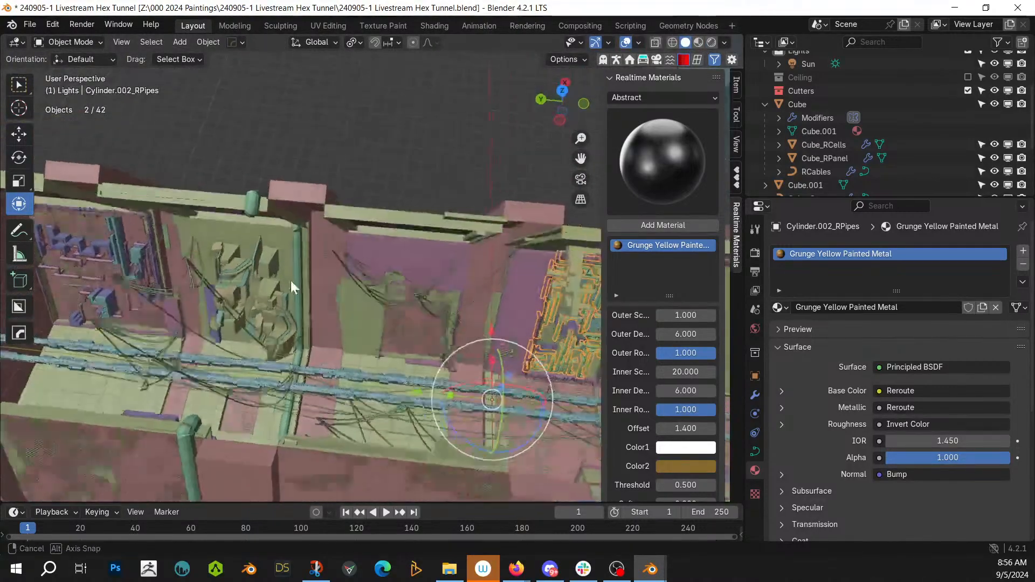
left_click(103, 280, "shift")
middle_click_drag(273, 297, 675, 280, "shift")
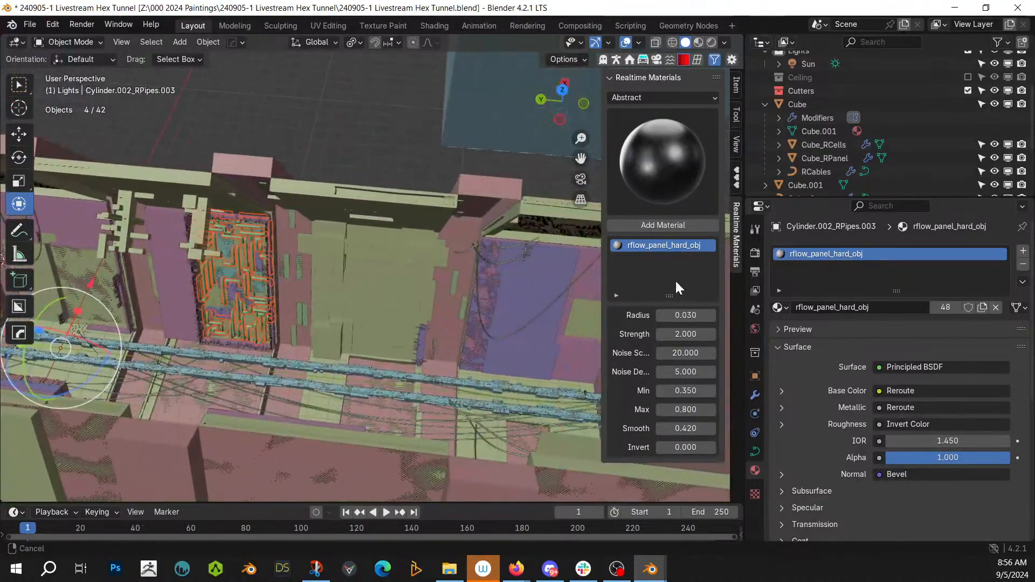
left_click(250, 280, "shift")
key("ctrl+l")
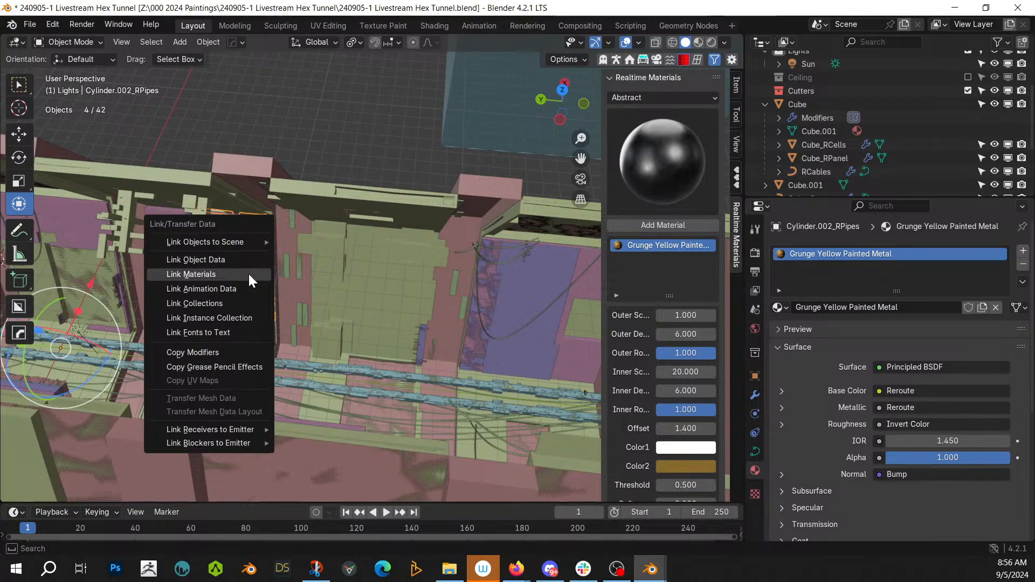
left_click(248, 273)
Step: Link Grunge Yellow Painted Metal from Cylinder.002_RPipes.003 to the opposite wall's pipe networks, the large rib pipe and the extruded wall detail Cylinder.002_RLExtr.016
middle_click_drag(323, 251, 191, 239)
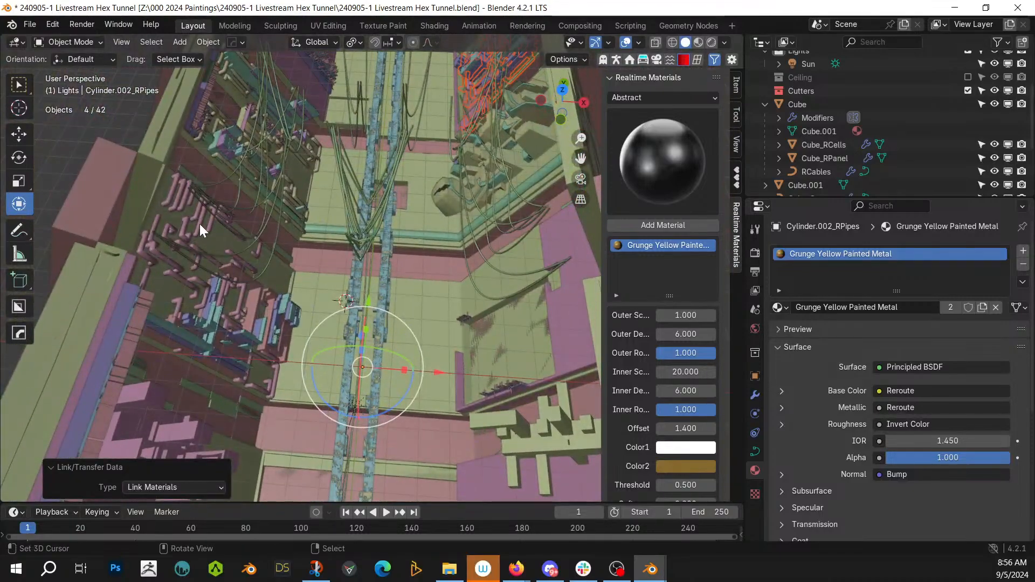
left_click(199, 224)
middle_click_drag(248, 174, 264, 359, "shift")
middle_click_drag(289, 256, 90, 402)
left_click(377, 273, "shift")
left_click(391, 271, "shift")
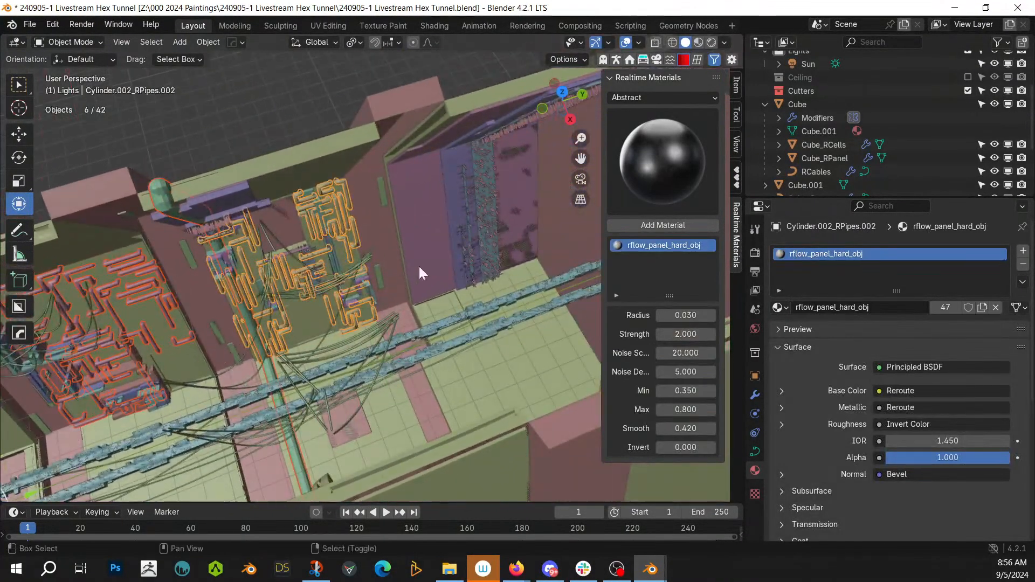
middle_click_drag(419, 267, 632, 290)
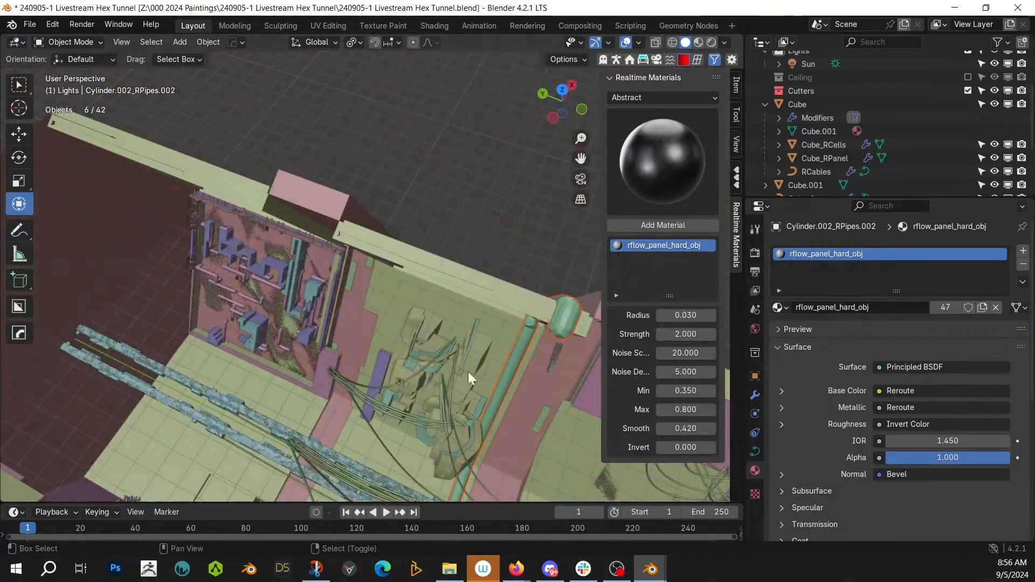
left_click(421, 336, "shift")
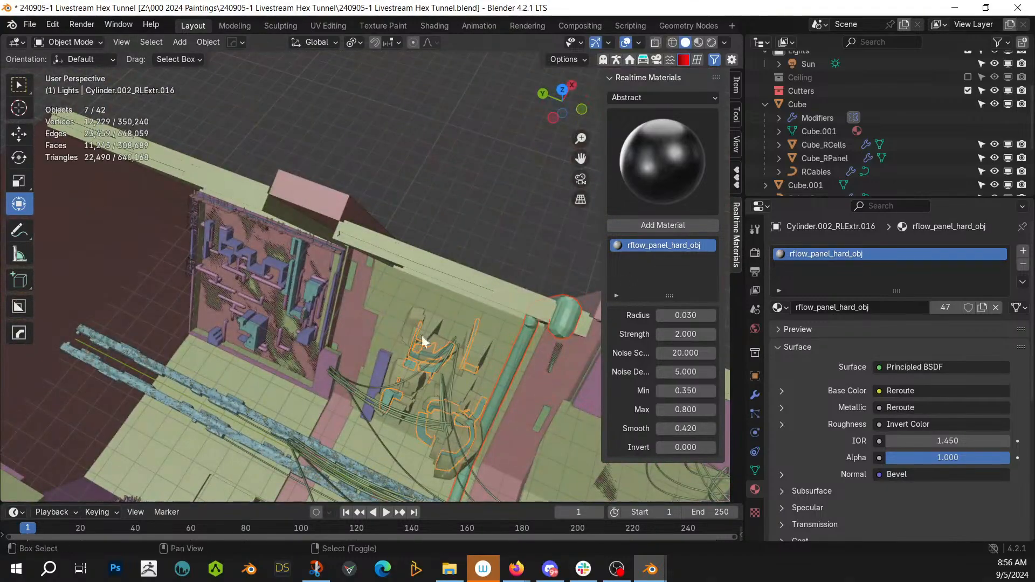
left_click(270, 287, "shift")
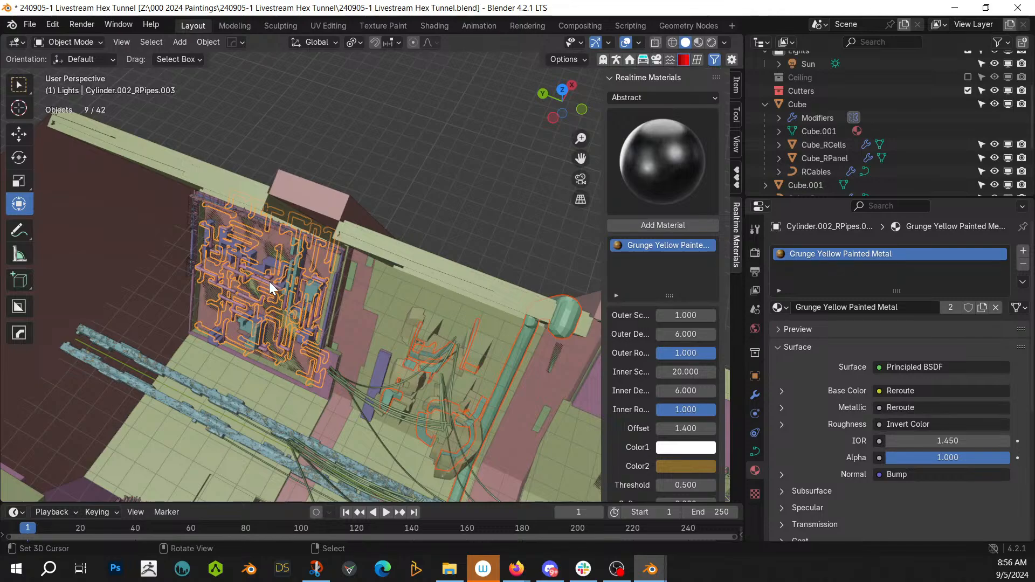
key("ctrl+l")
left_click(270, 283)
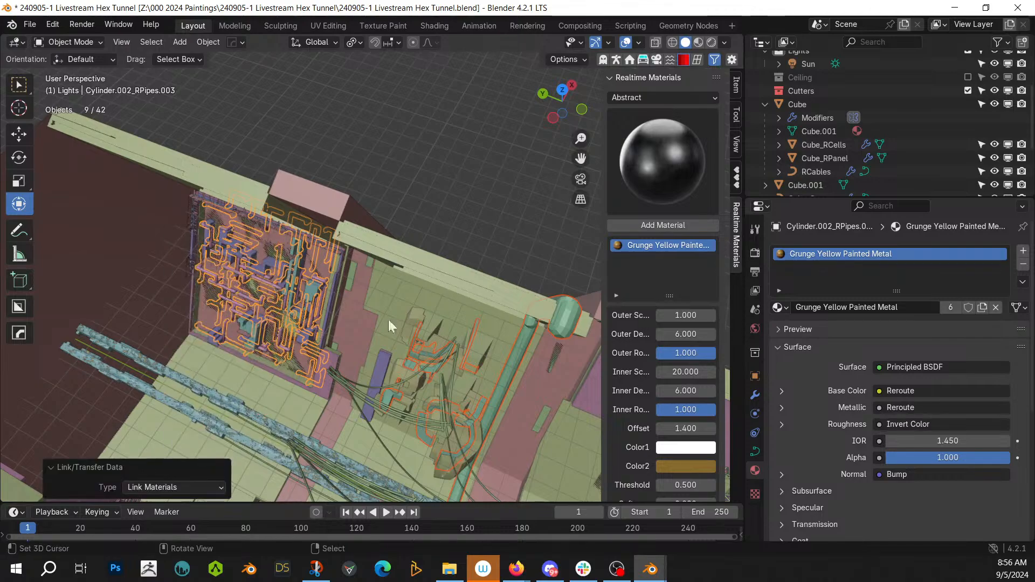
Step: Examine the yellow-painted pipes in rendered shading from inside the tunnel and through the camera
key("z")
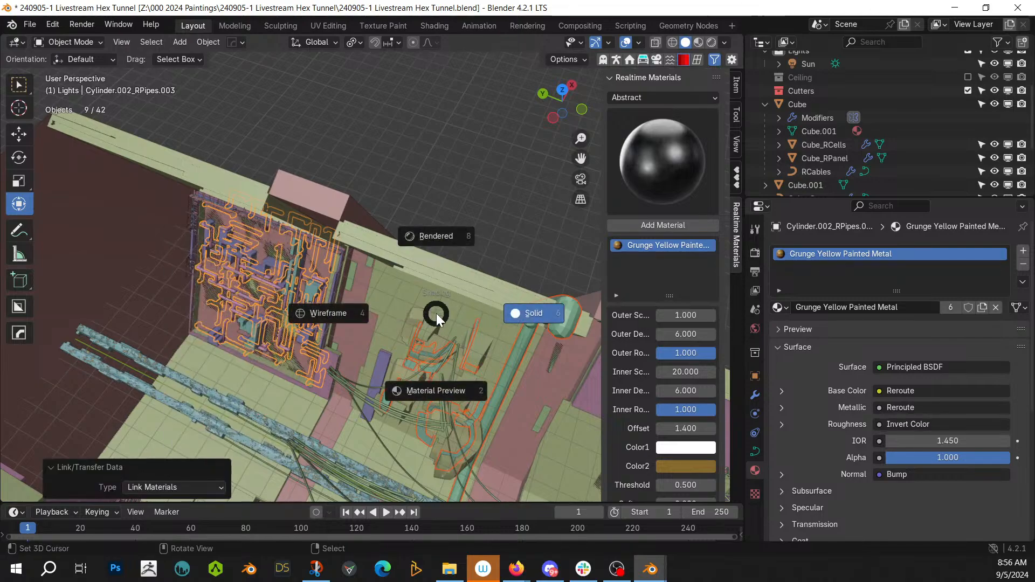
key("8")
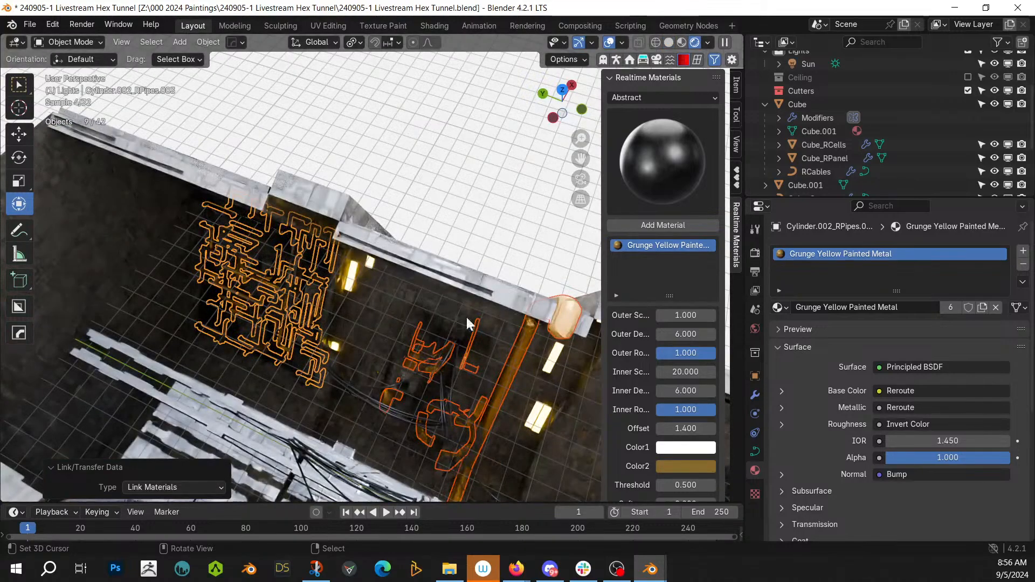
mouse_move(428, 185)
middle_mouse_down()
mouse_move(335, 192)
mouse_move(357, 435)
mouse_move(344, 335)
mouse_move(271, 357)
mouse_move(535, 465)
middle_mouse_up()
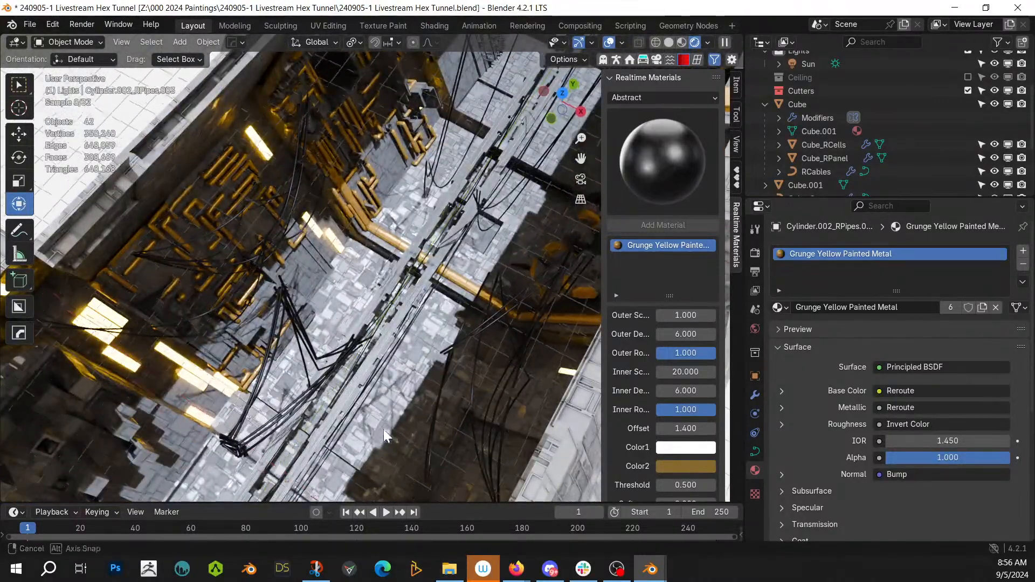
middle_click_drag(383, 429, 344, 244)
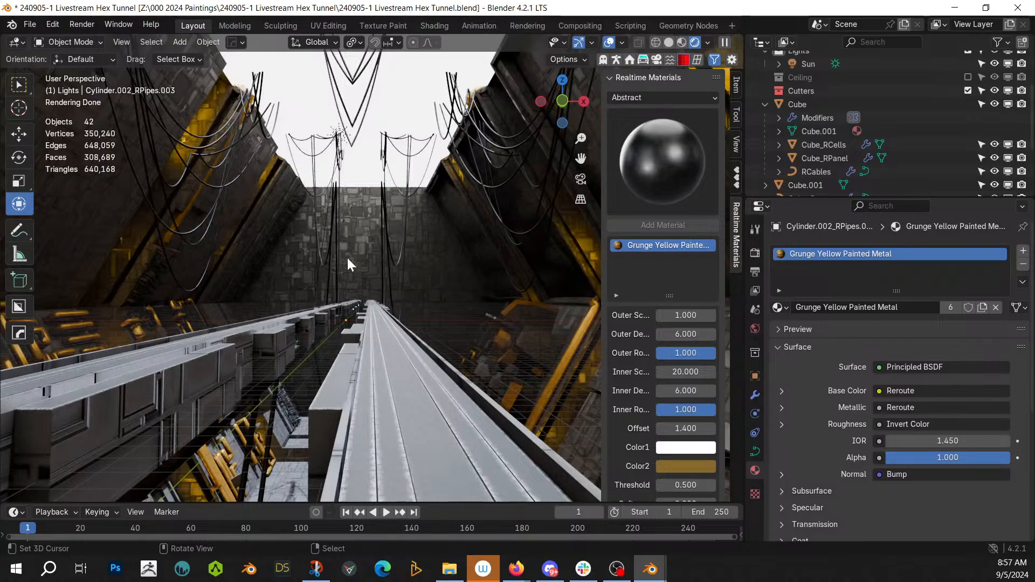
key("KP_0")
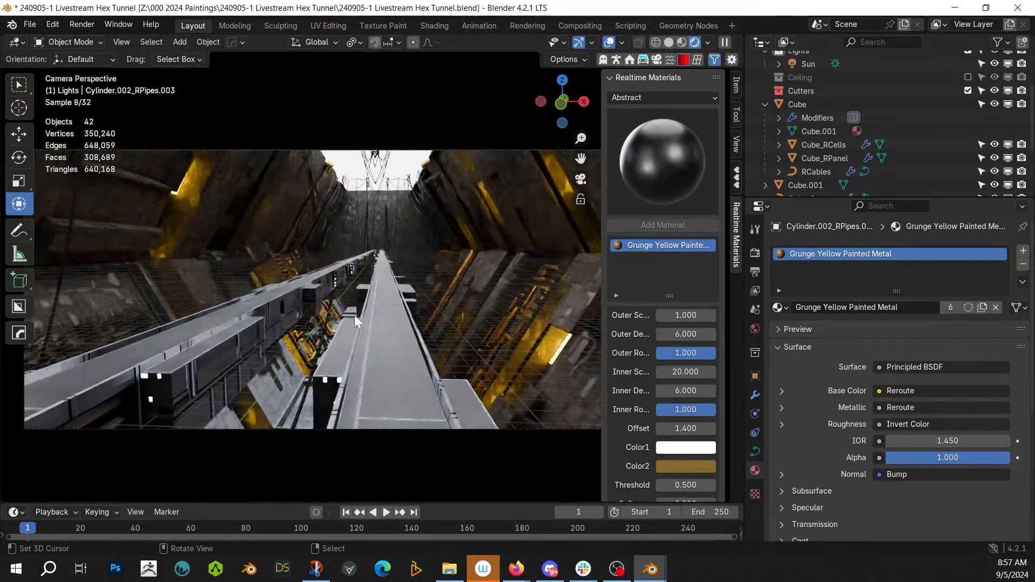
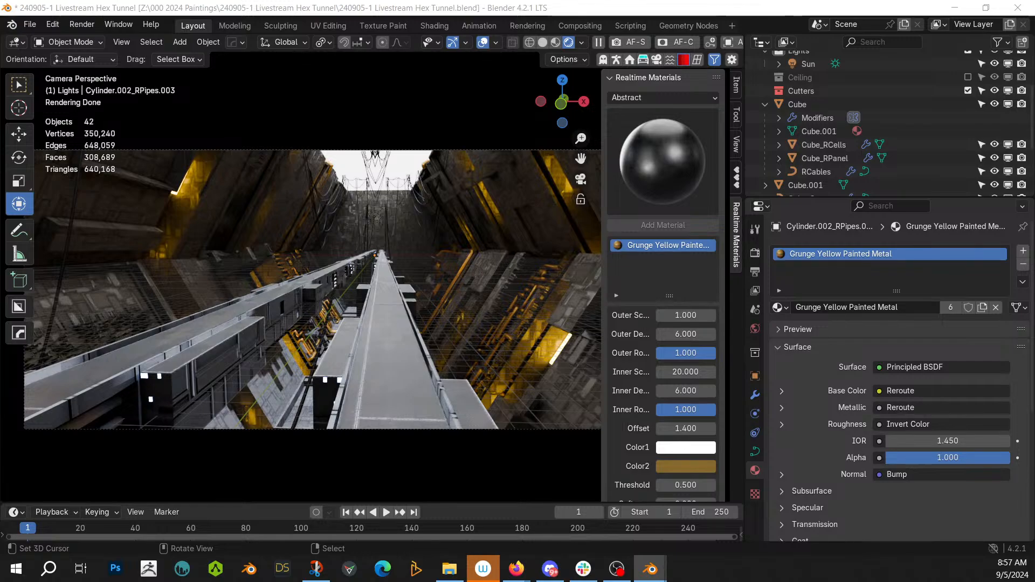
Step: Place an antenna asset on the central beam's near side ledge, scale it up about 3.16 times and lower it about 0.17 m along Z
left_click_drag(367, 153, 457, 403)
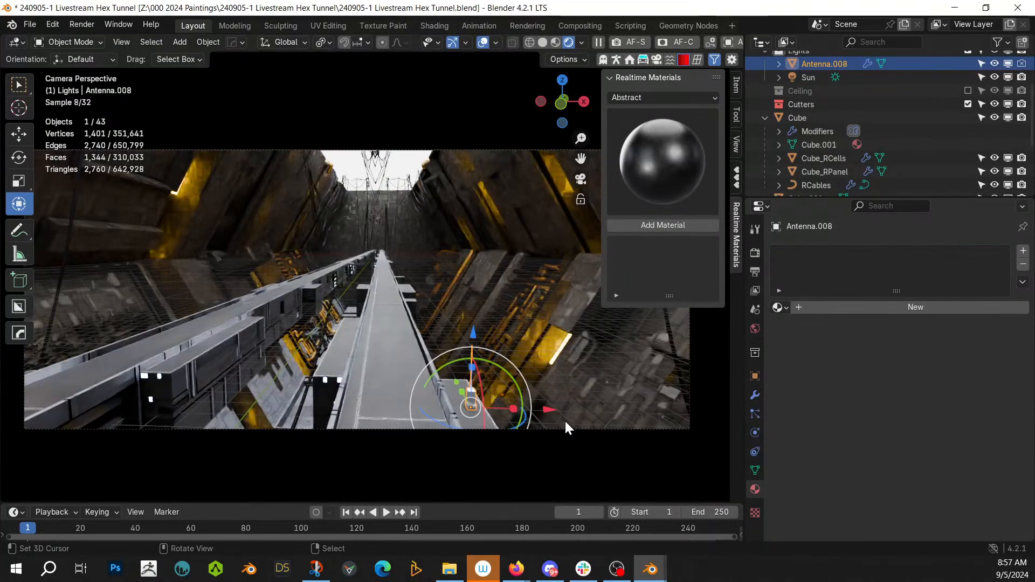
key("s")
left_click(28, 447)
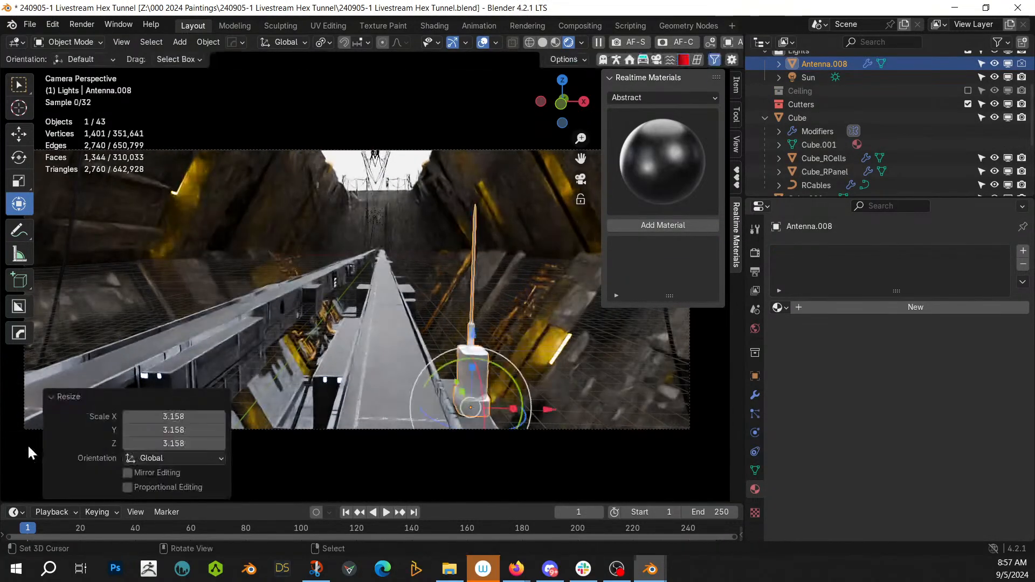
key("g")
key("z")
left_click(503, 337)
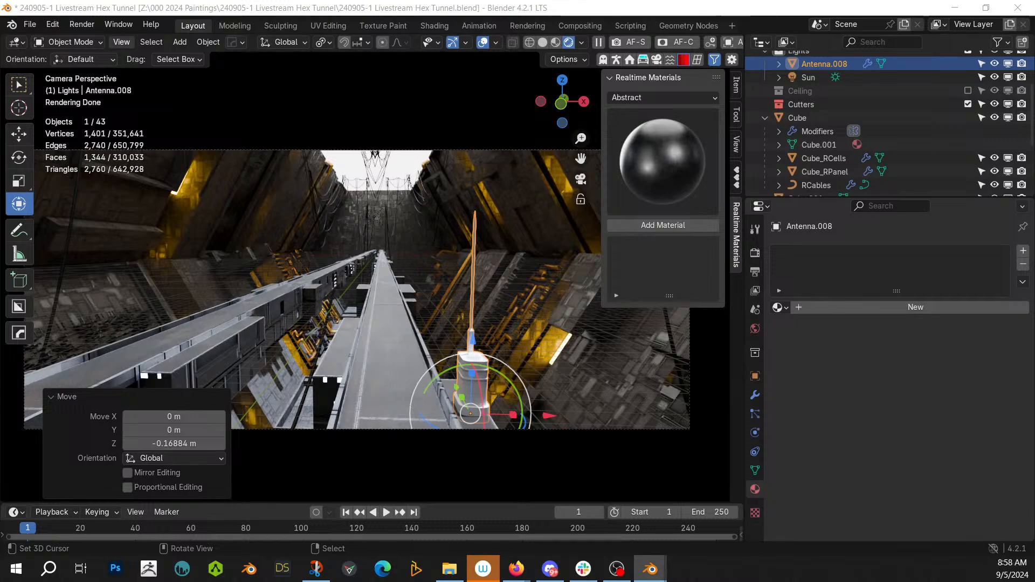
Step: Assign the existing Metal_sheeting_Plain_Grey material to the antenna and save the file
left_click(780, 307)
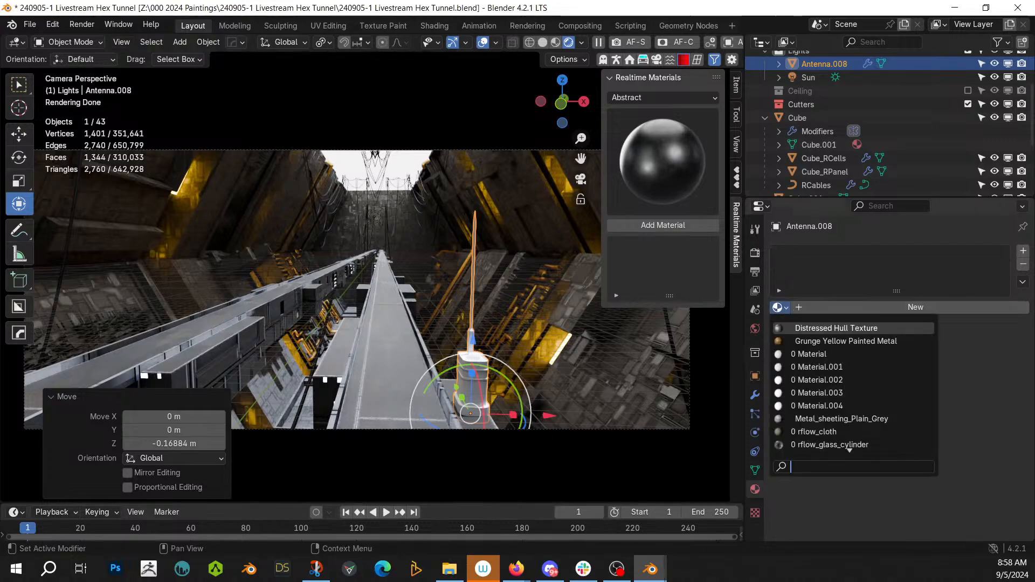
left_click(899, 419)
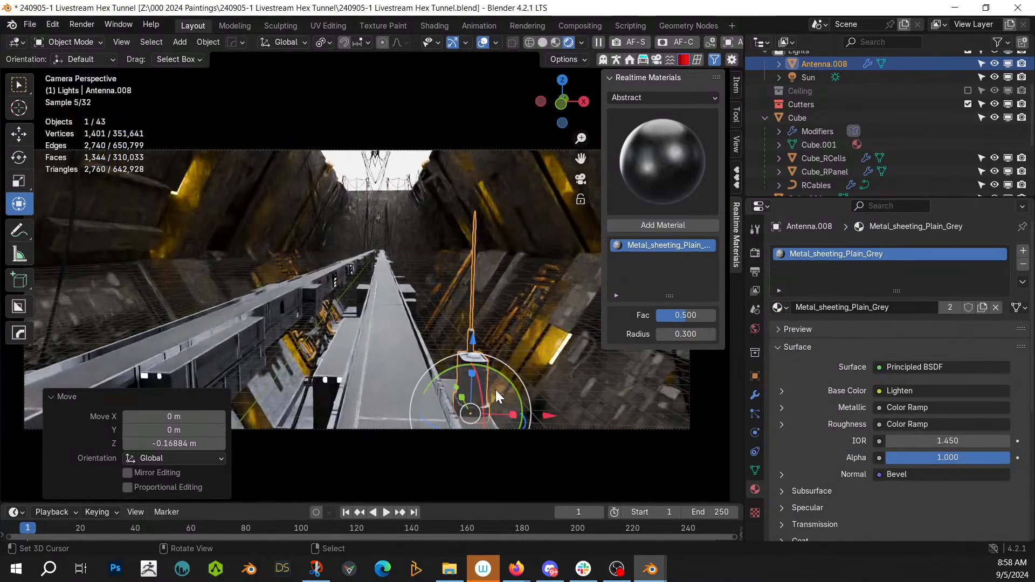
key("ctrl+s")
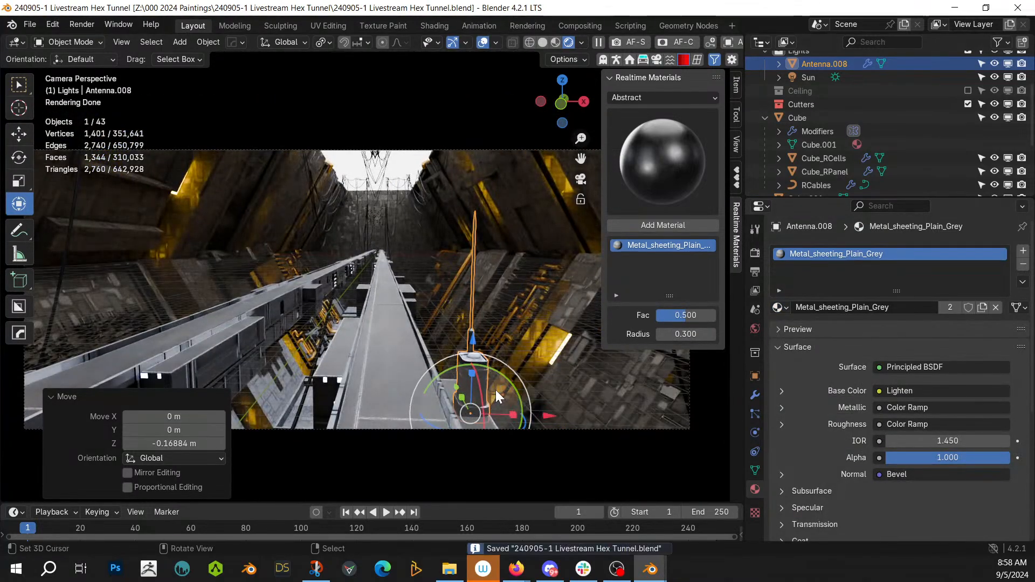
Step: Make a linked duplicate of the antenna and move it onto the other beam, about -9.94 m in X and 3.15 m in Y
key("alt+d")
right_click(517, 420)
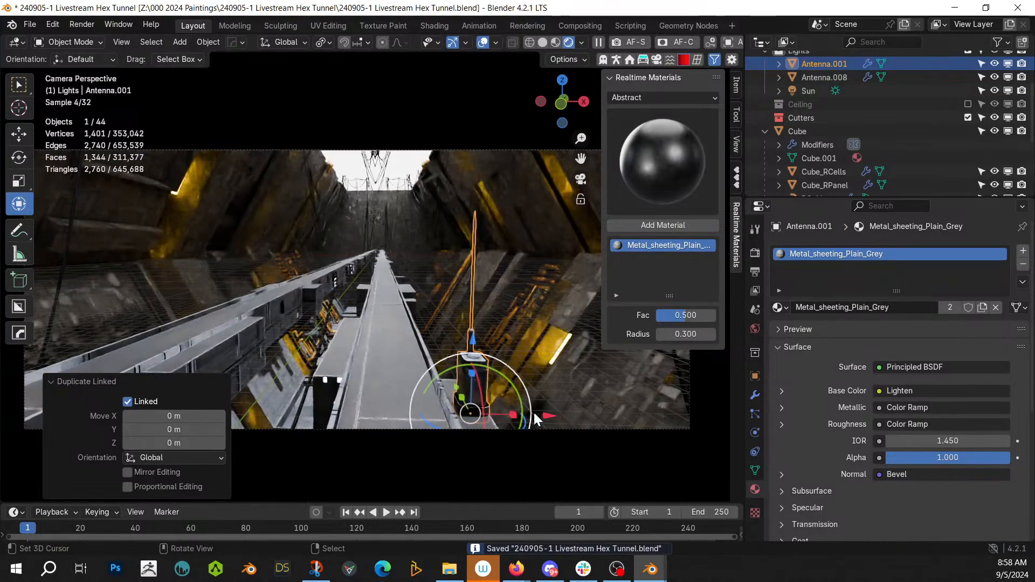
left_click_drag(518, 420, 194, 402)
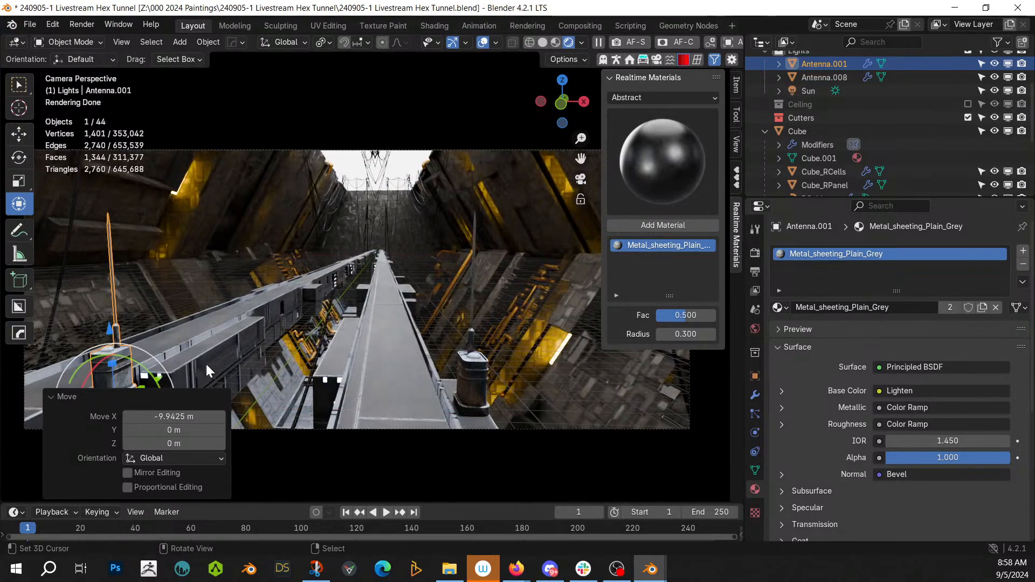
key("g")
key("y")
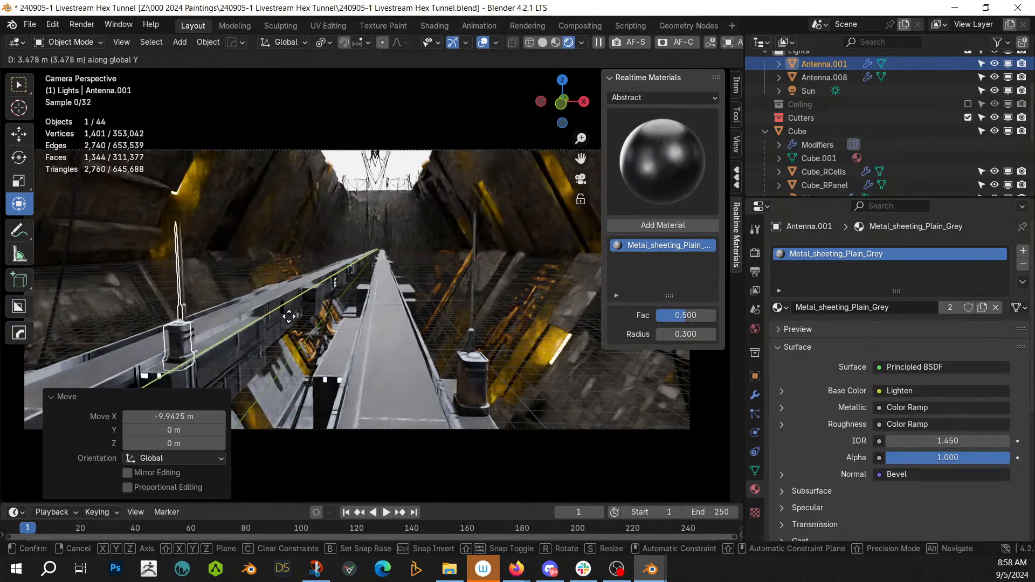
left_click(295, 368)
Step: Scale the duplicated antenna on the other beam to about 0.76 and save the file
key("s")
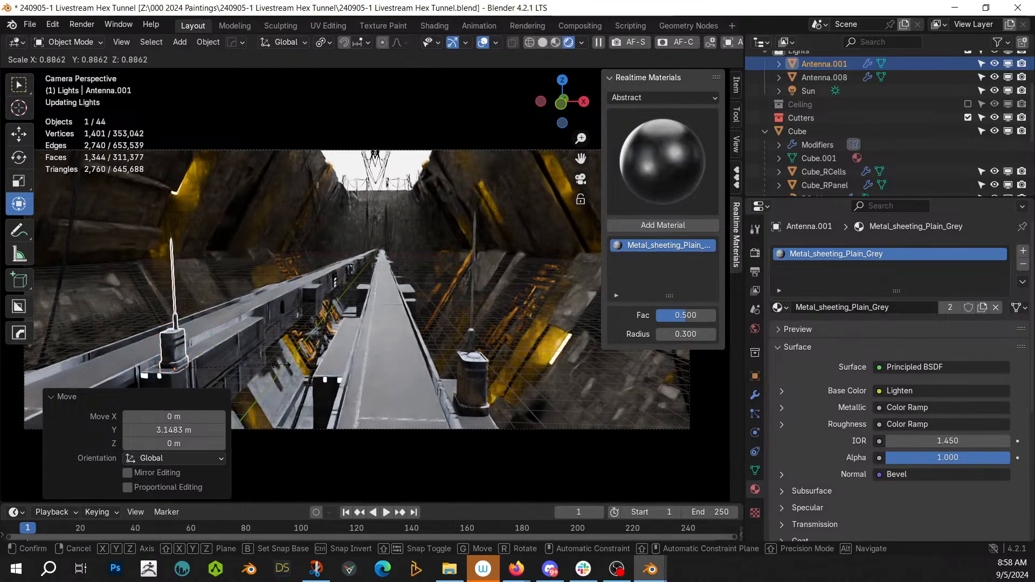
left_click(266, 370)
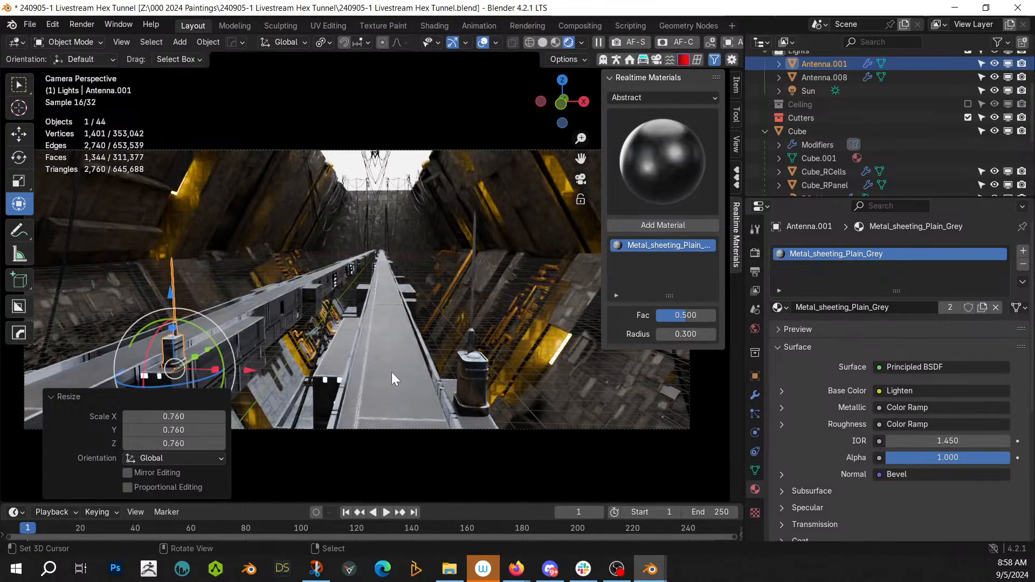
key("ctrl+s")
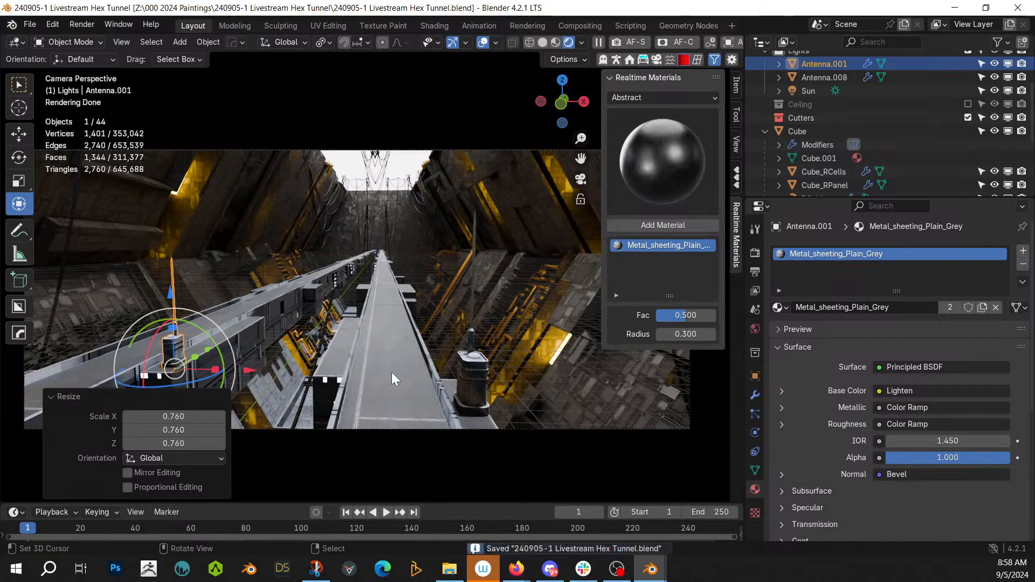
Step: Make a linked duplicate of the near antenna Antenna.008, move it about 30.1 m along Y down the central beam, and save the file
left_click(476, 393)
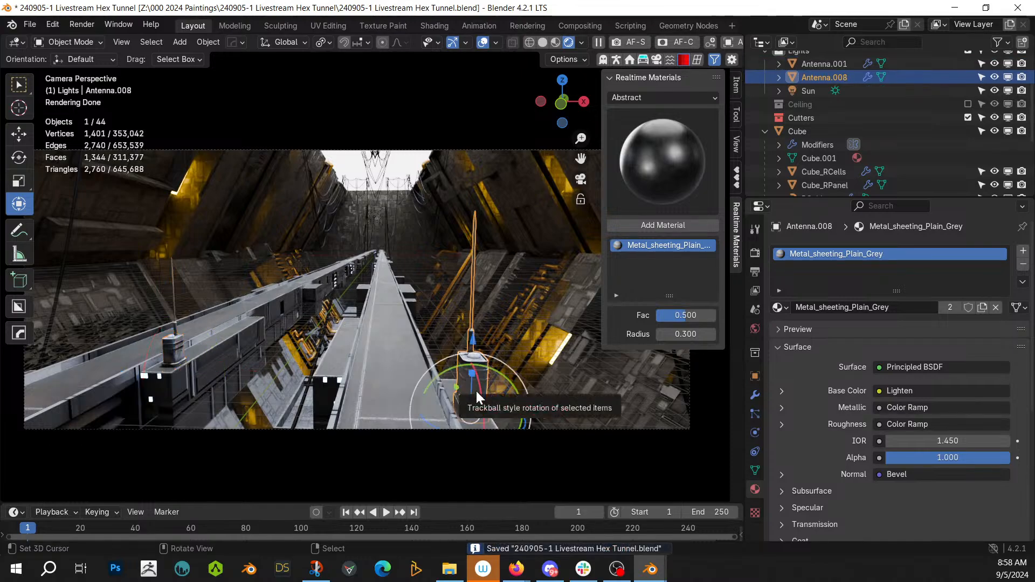
key("alt+d")
key("Escape")
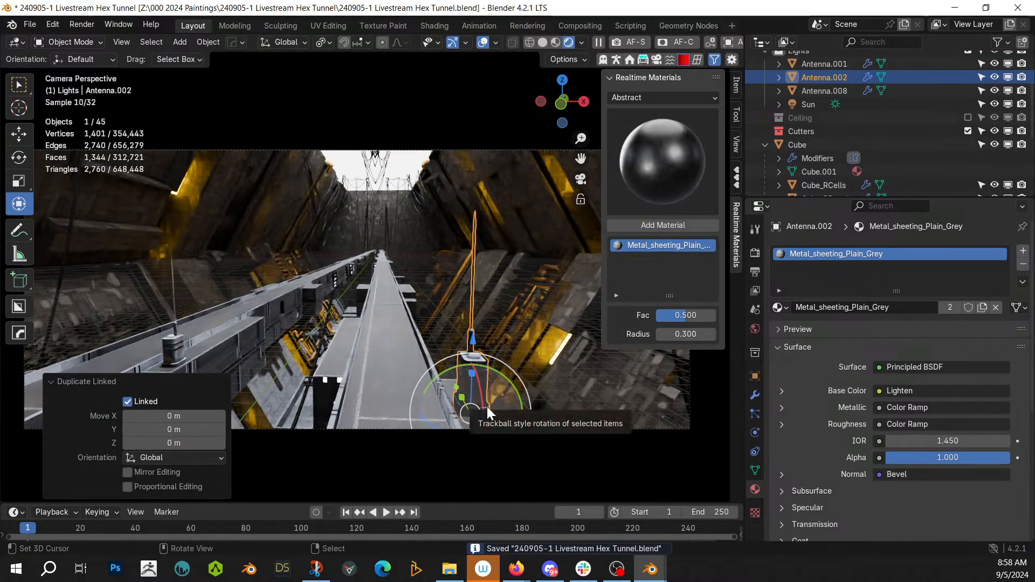
key("g")
key("y")
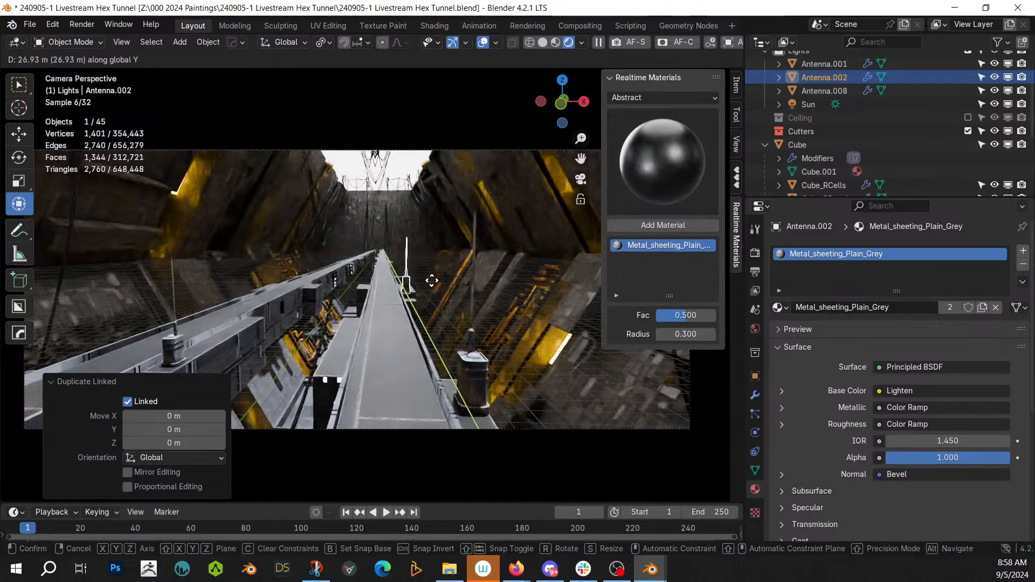
left_click(429, 277)
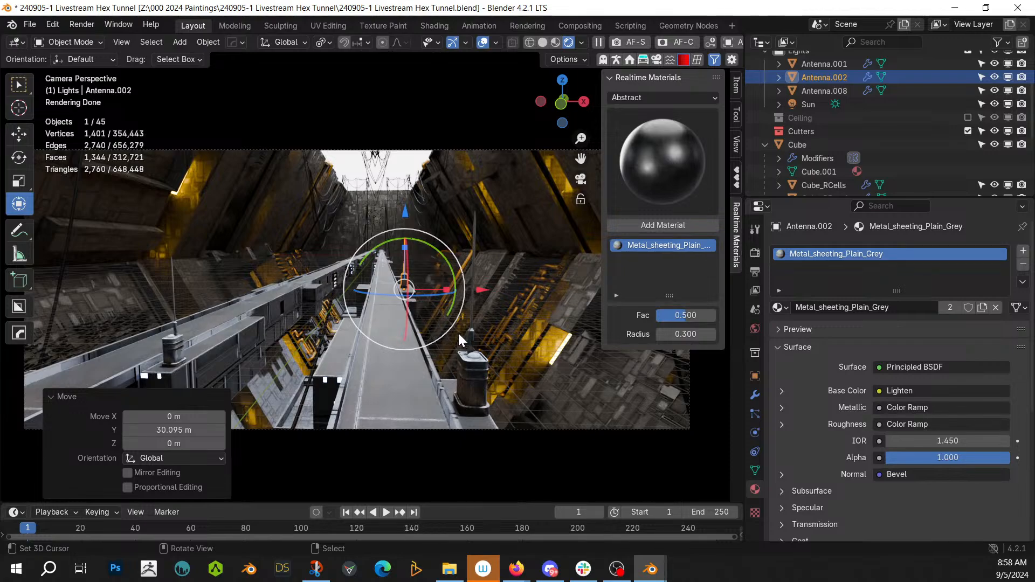
middle_click_drag(458, 332, 251, 303)
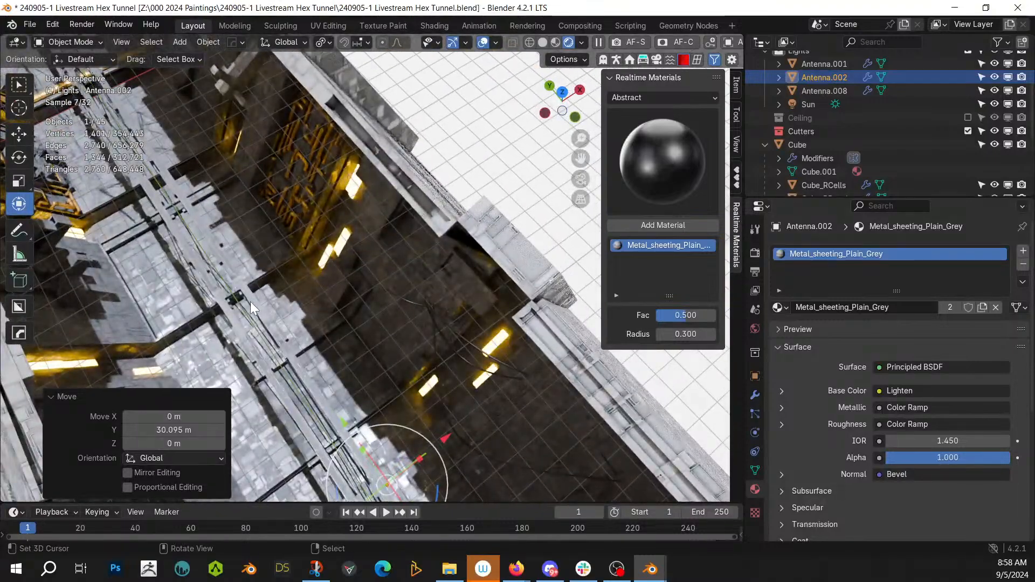
key("KP_0")
left_click(389, 125)
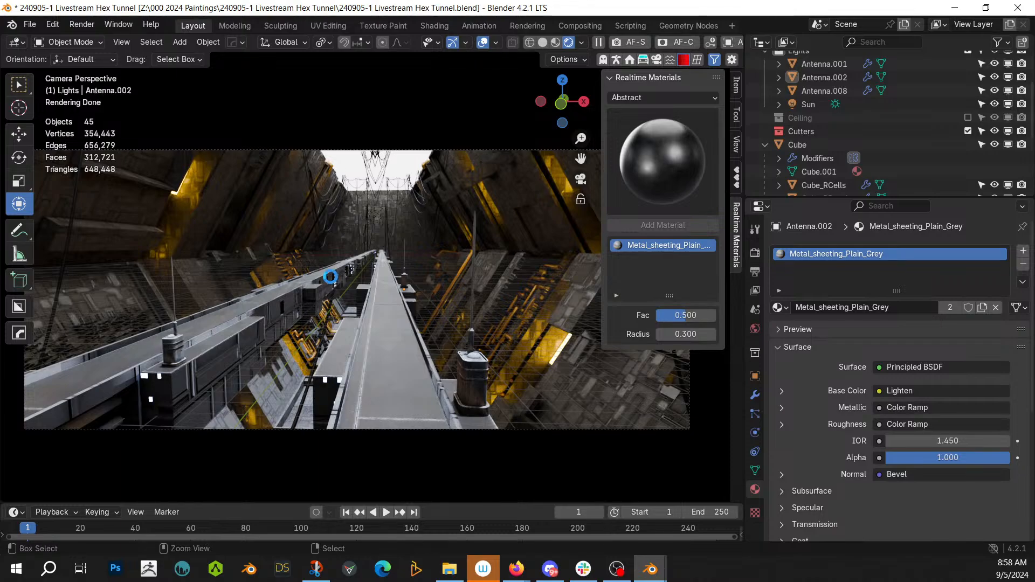
key("ctrl+s")
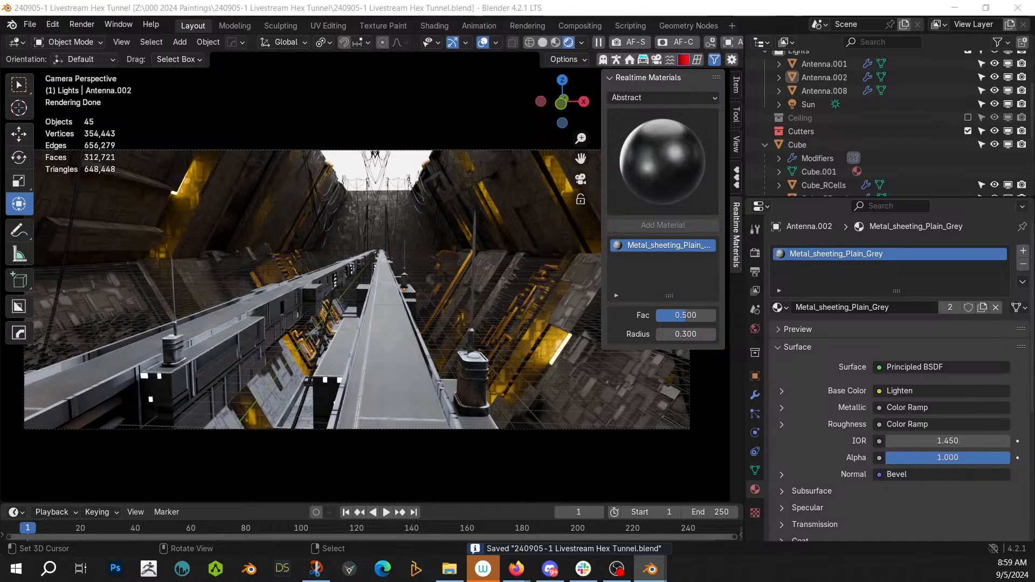
Step: Select the linked faces of the central beam's side panel in Cube_RPanel and generate Random Tubes with an amount of 76
left_click(342, 351)
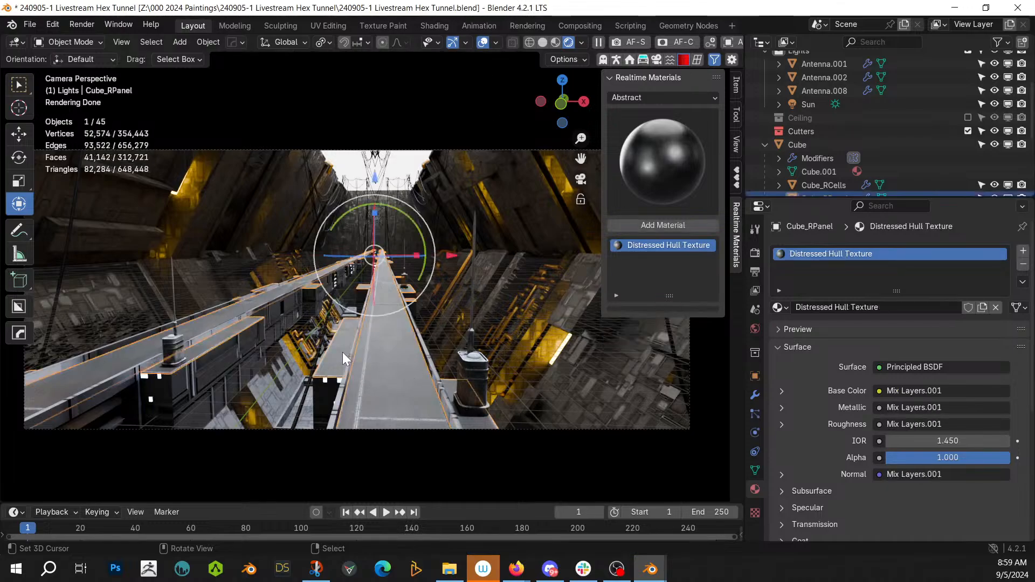
key("Tab")
left_click(345, 351)
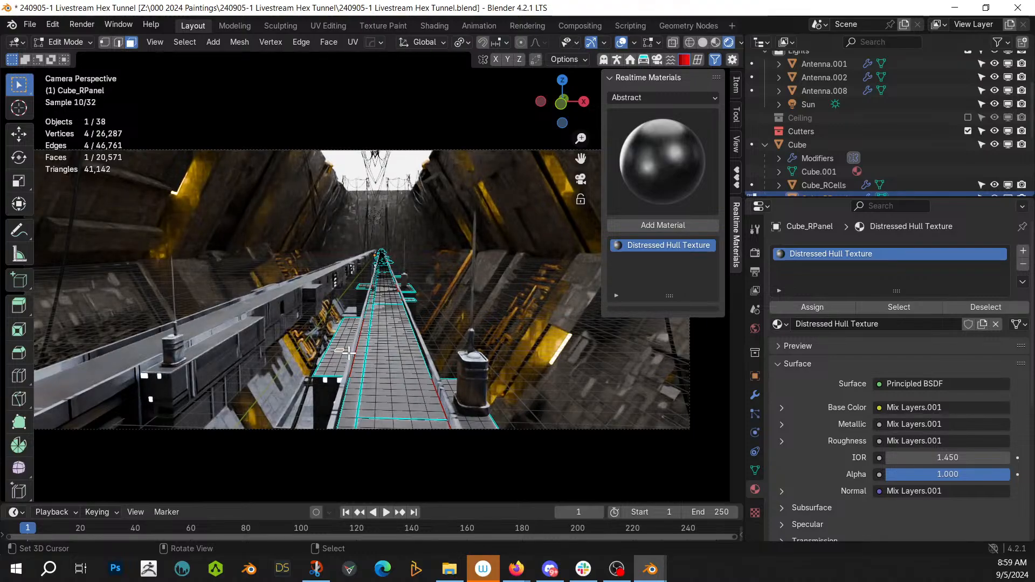
key("ctrl+l")
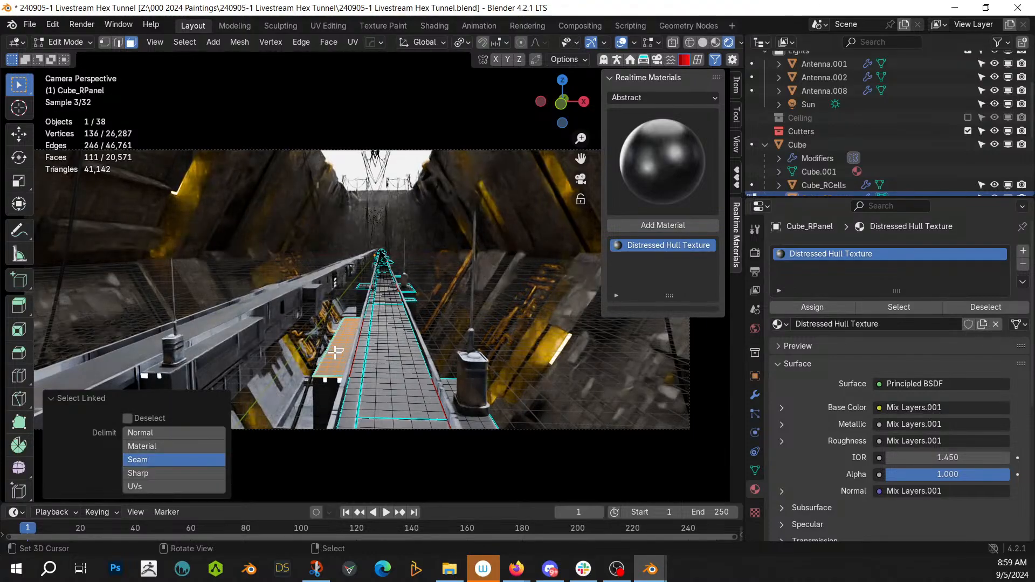
key("Tab")
key("shift+q")
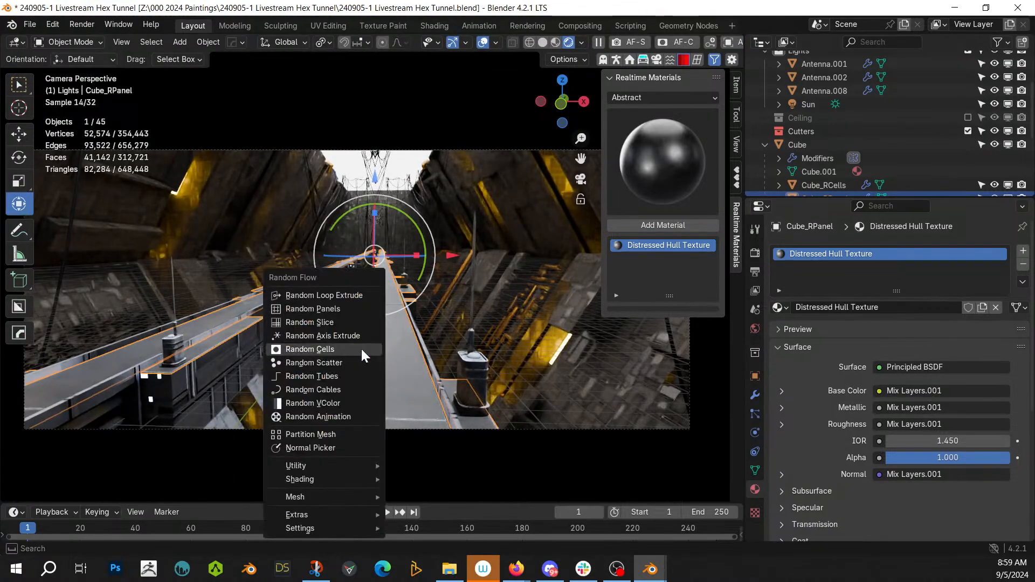
left_click(345, 376)
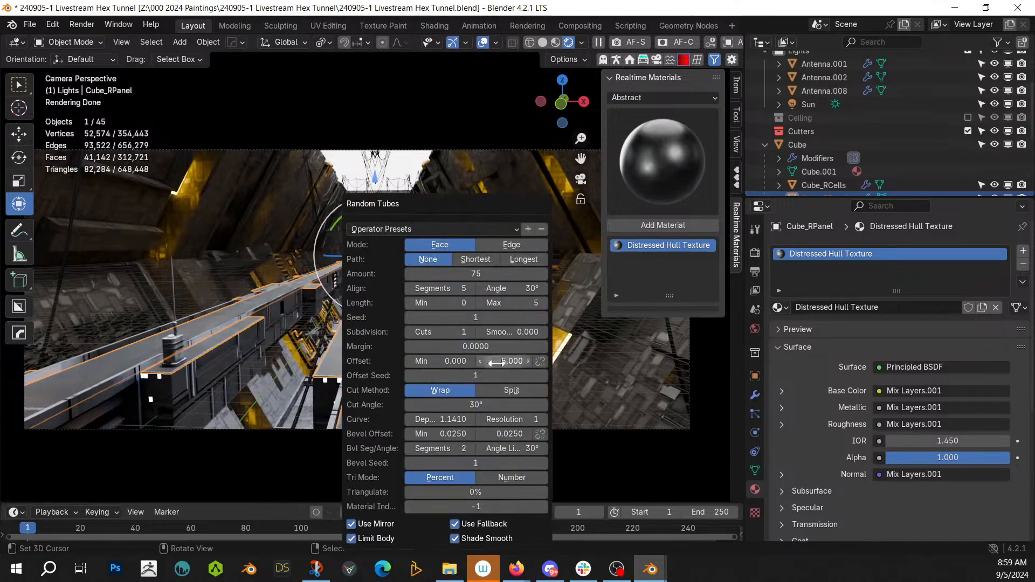
left_click(467, 433)
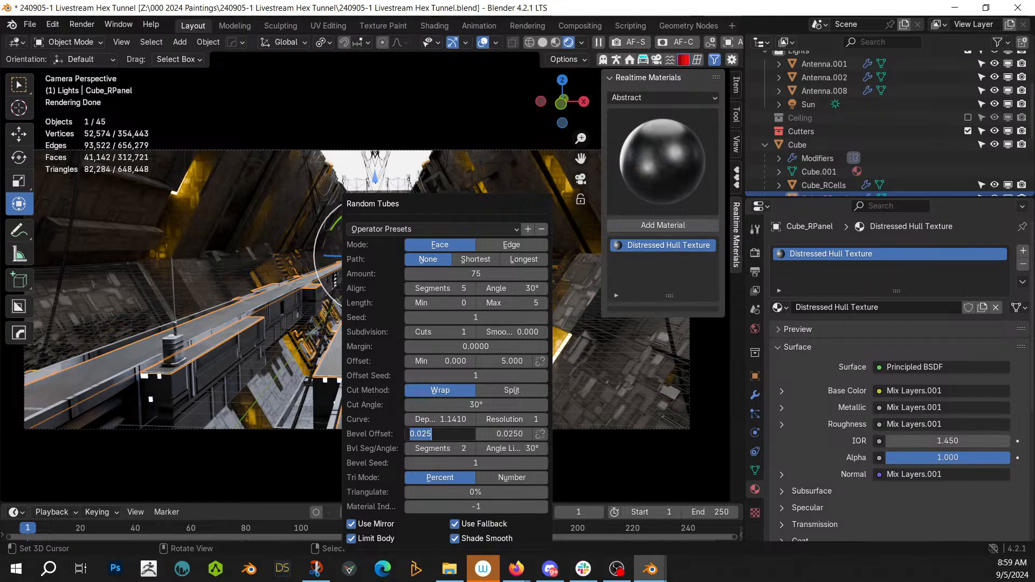
left_click(541, 274)
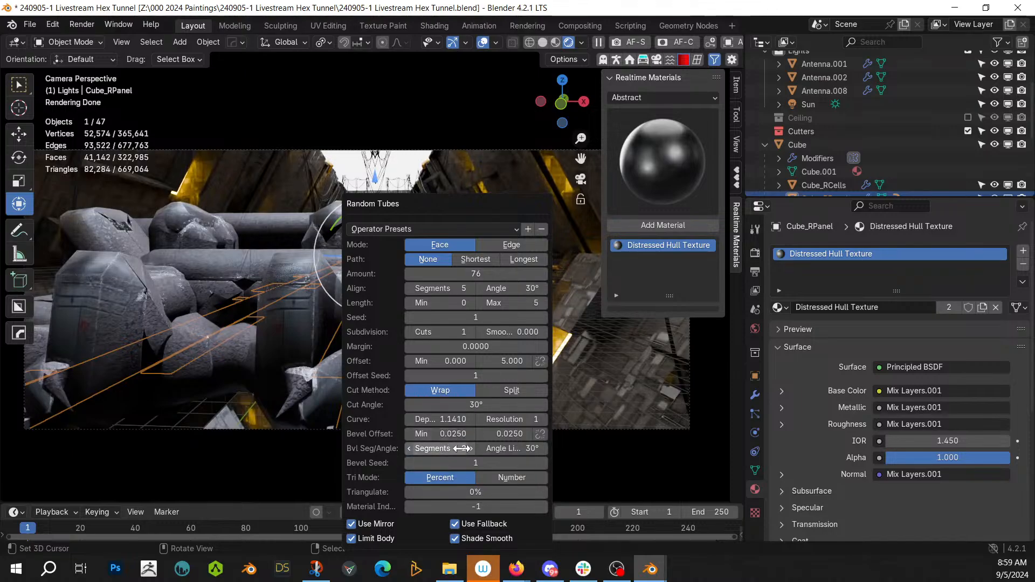
Step: Set the random tubes' minimum bevel offset to 0.005 and their curve depth to 0.25
left_click(456, 433)
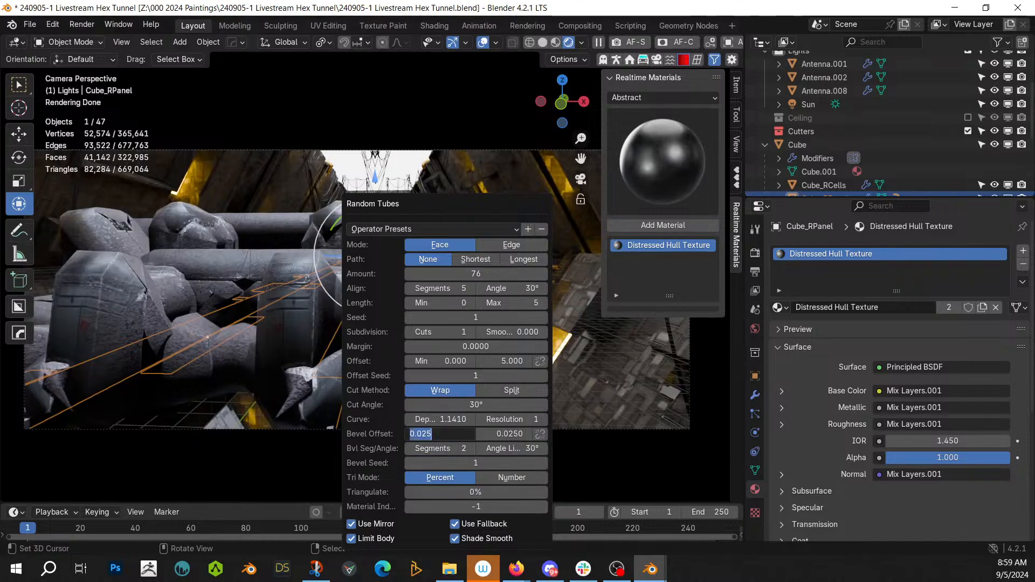
type(".")
key("Return")
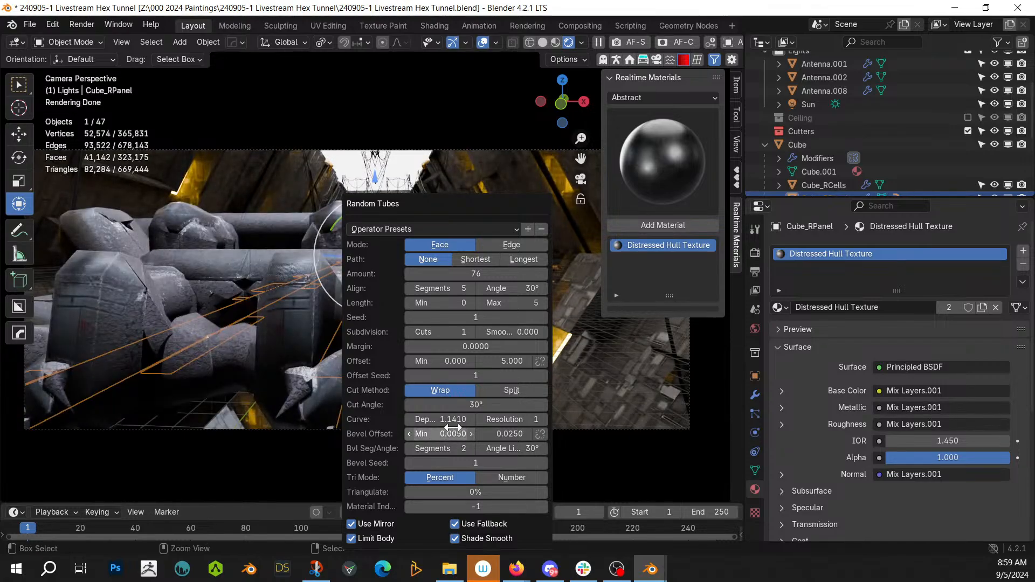
left_click(452, 419)
type(".25")
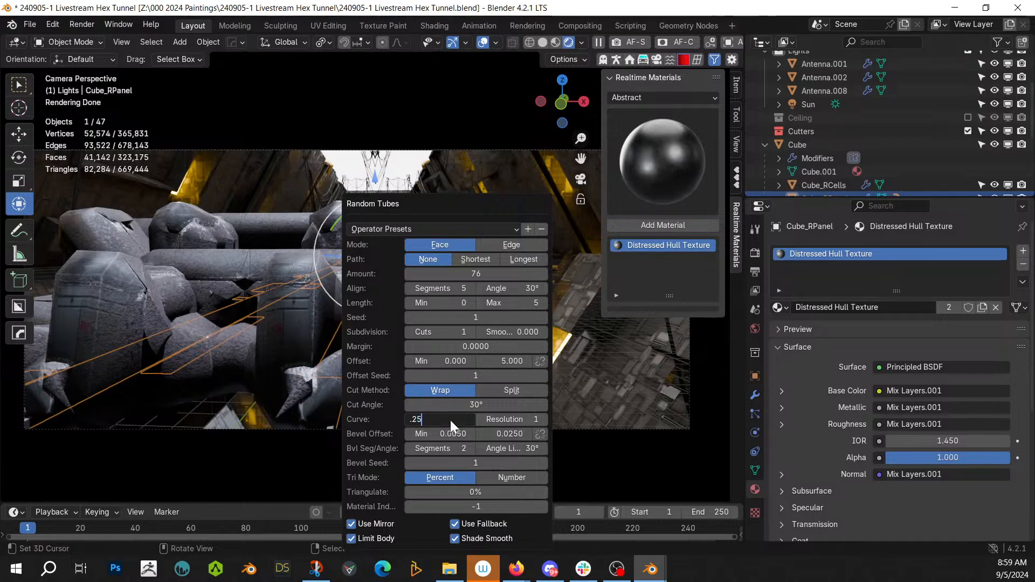
key("Return")
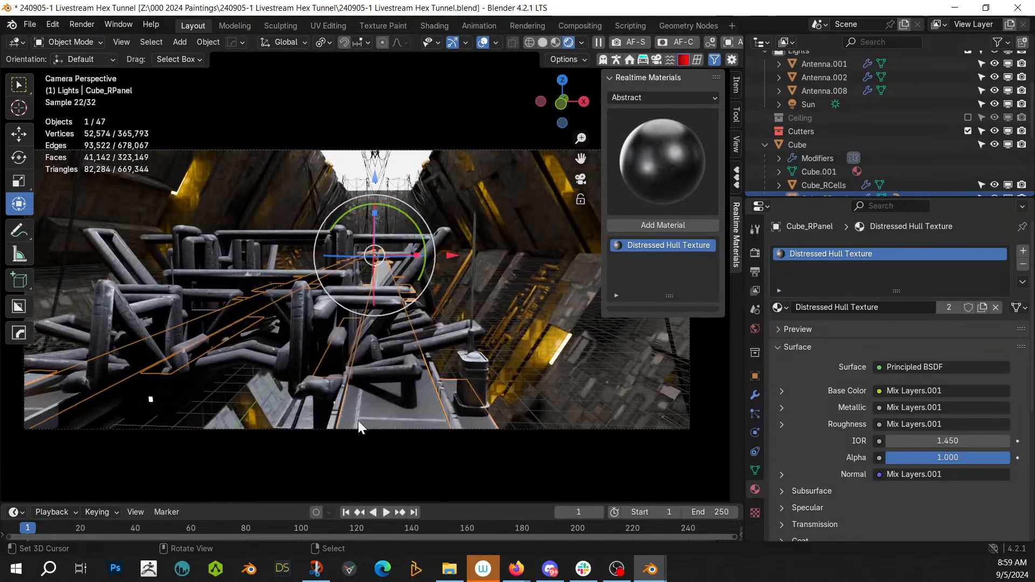
Step: Reduce the random tubes' amount to 25 and set their curve depth to 0.02
key("F9")
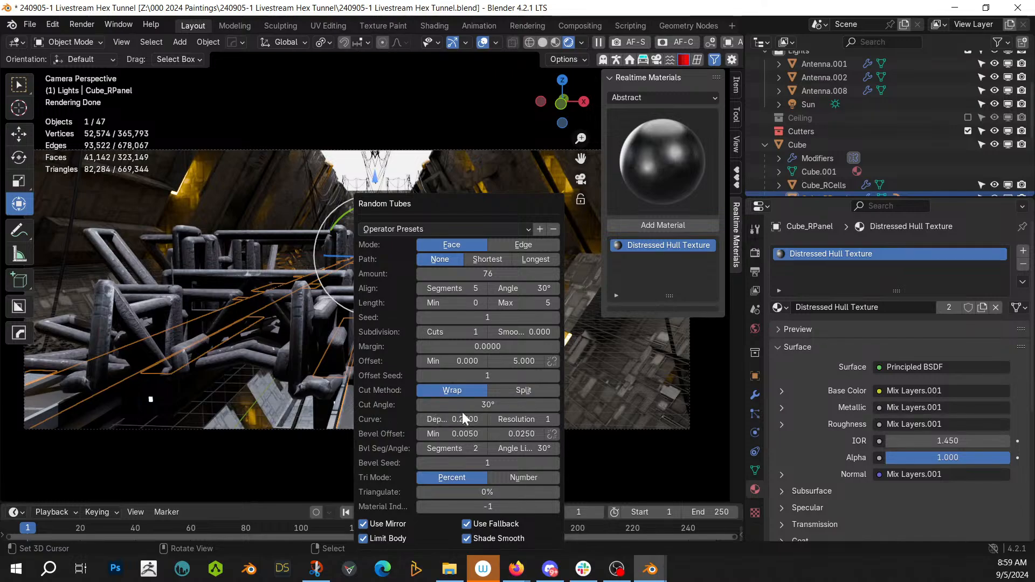
left_click(487, 274)
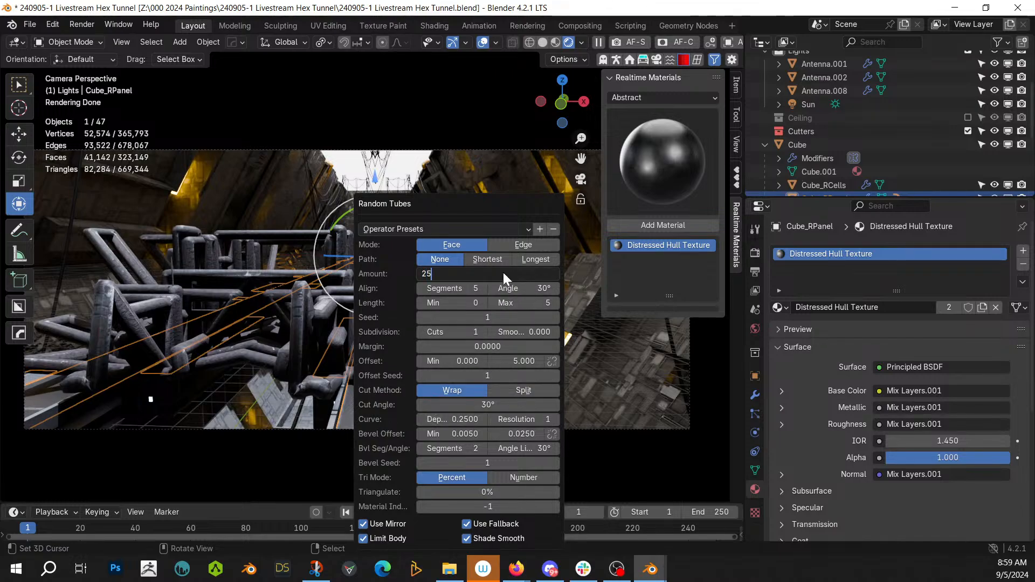
key("Return")
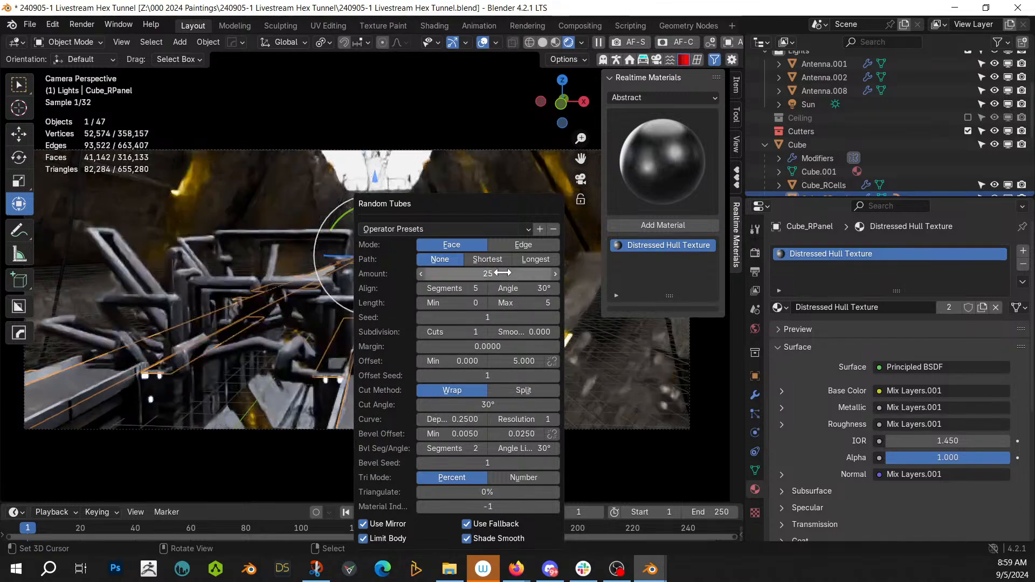
left_click(460, 425)
type(".02")
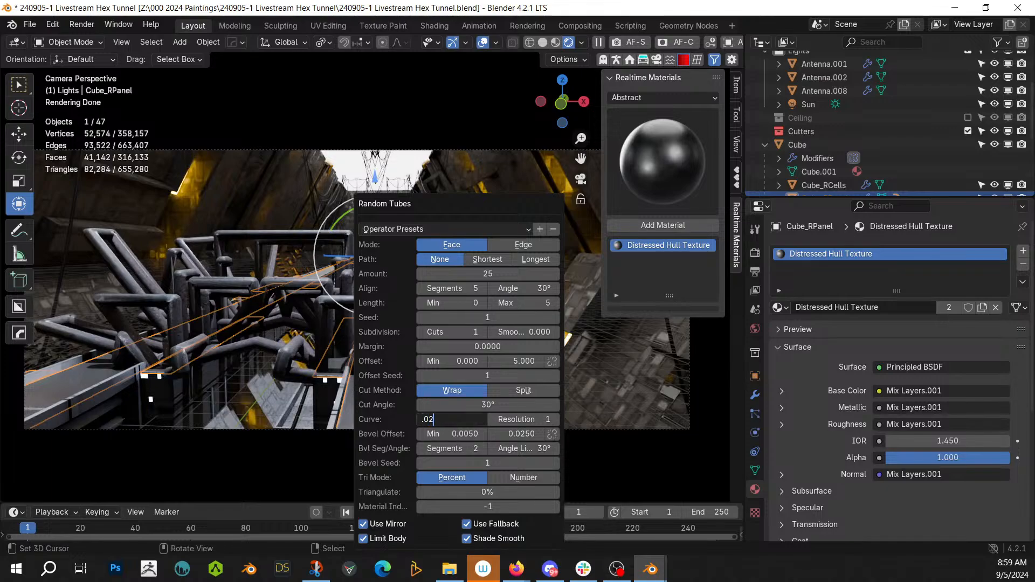
key("Return")
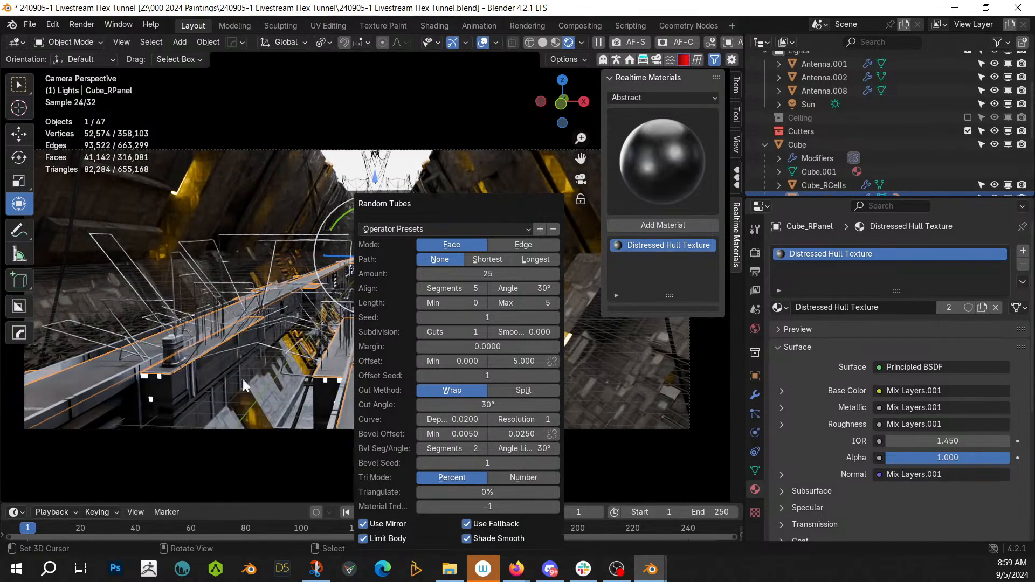
Step: Try to set the random tubes' maximum offset to 0.02
scroll(251, 370, "up", 2)
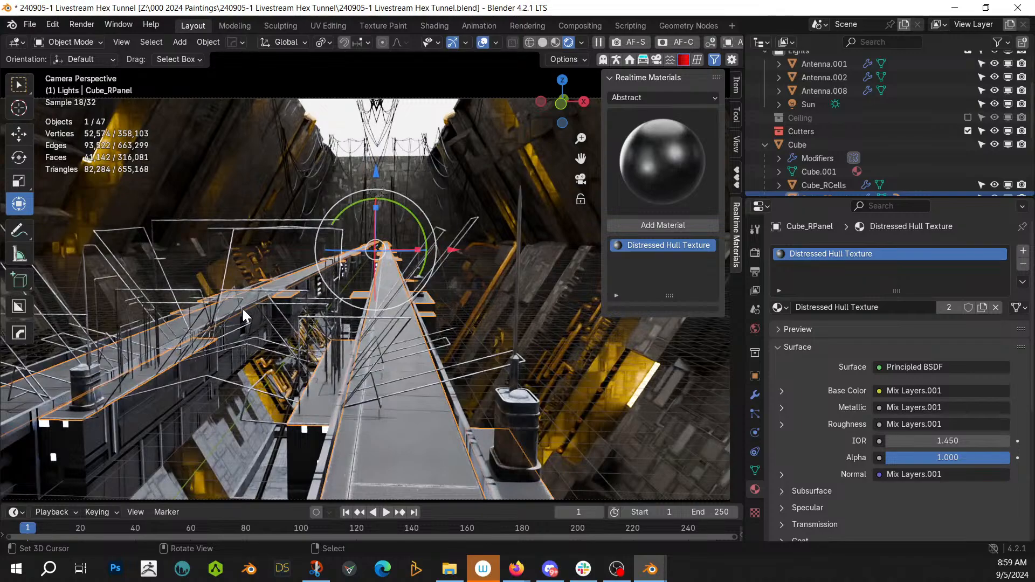
left_click(218, 296, "shift")
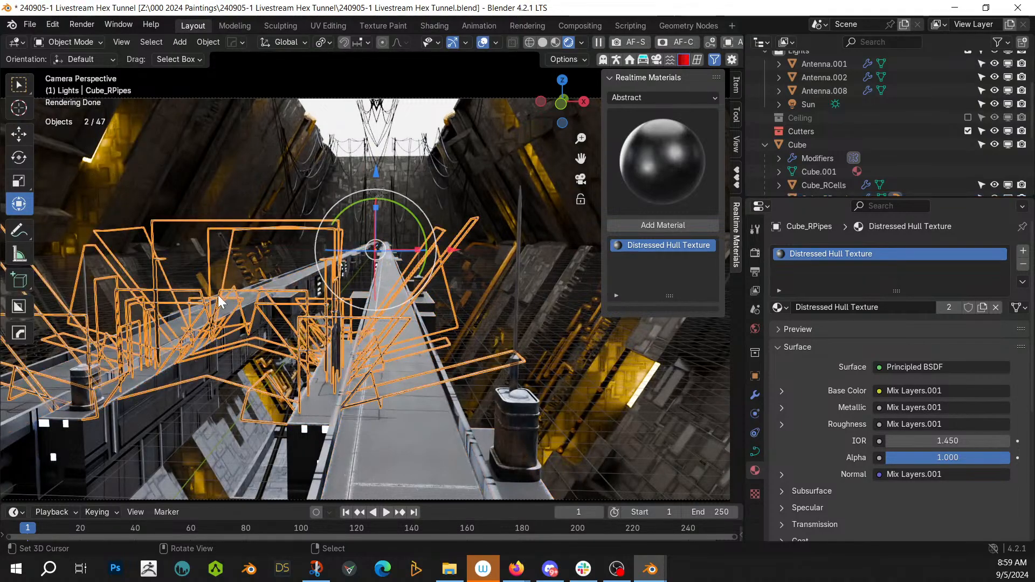
key("x")
key("F9")
double_click(545, 366)
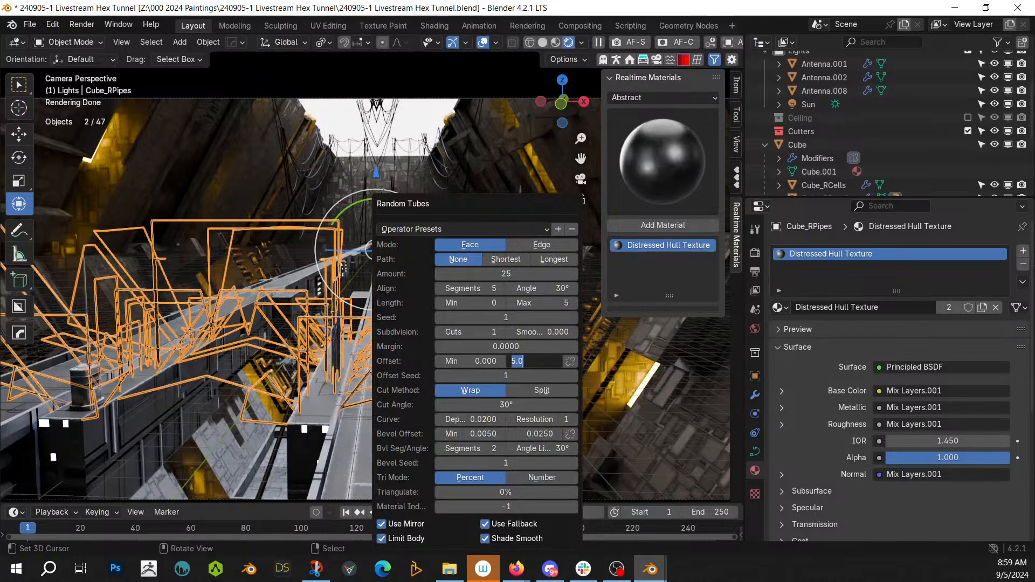
type(".02")
key("Return")
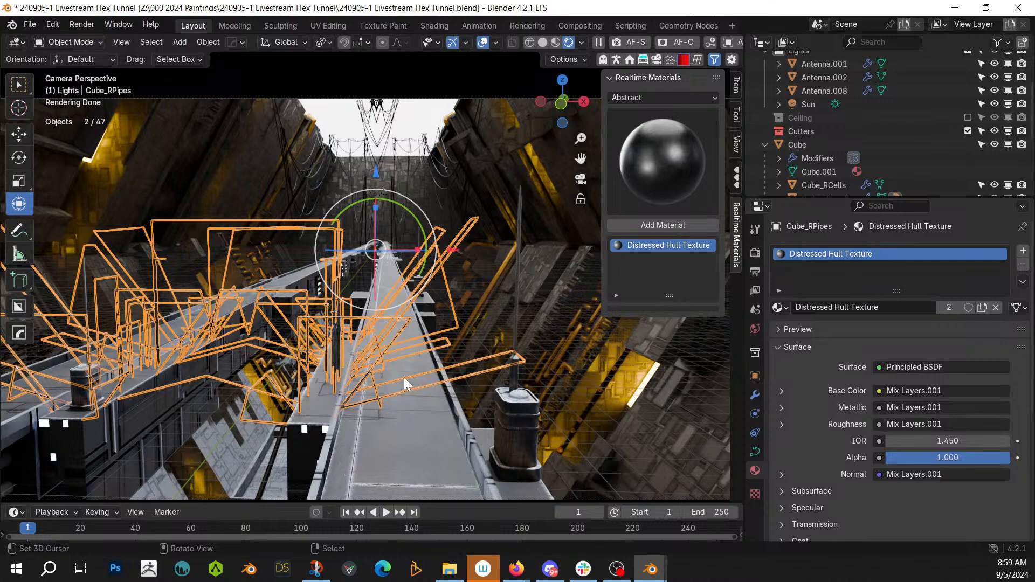
Step: Delete the oversized random tubes sprouting from the central beams
middle_click_drag(403, 377, 409, 393)
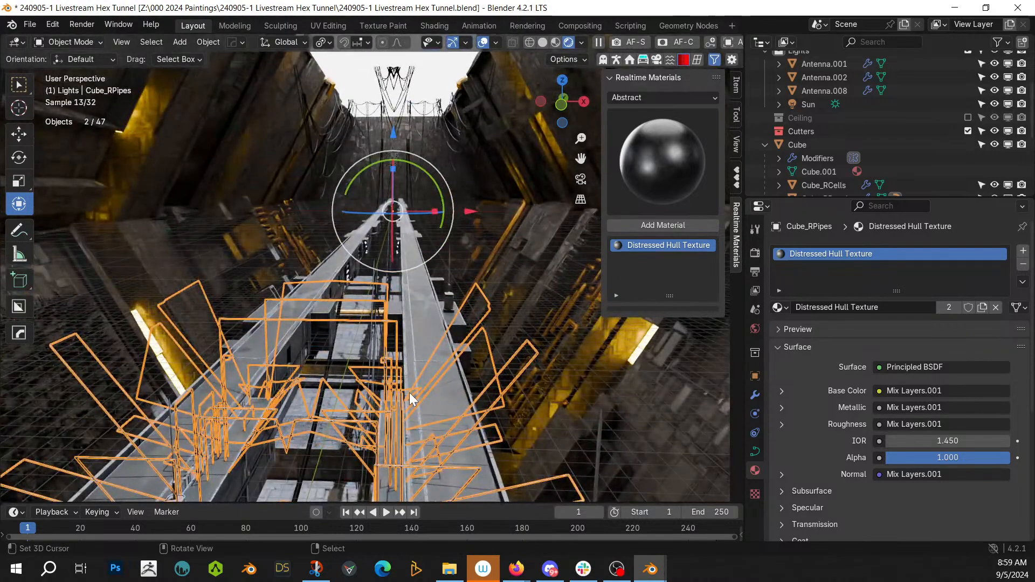
key("x")
left_click(409, 393)
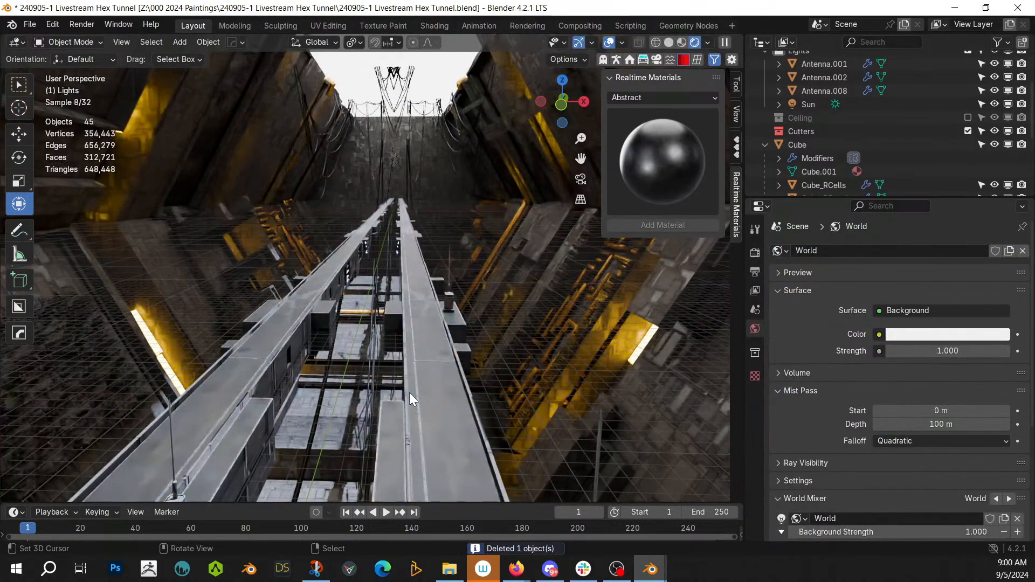
Step: Isolate Cube_RPanel in local view with solid shading and inspect the selected faces of its side panel
key("z")
left_click(409, 392)
mouse_move(409, 392)
middle_mouse_down()
mouse_move(389, 337)
mouse_move(393, 362)
mouse_move(404, 363)
middle_mouse_up()
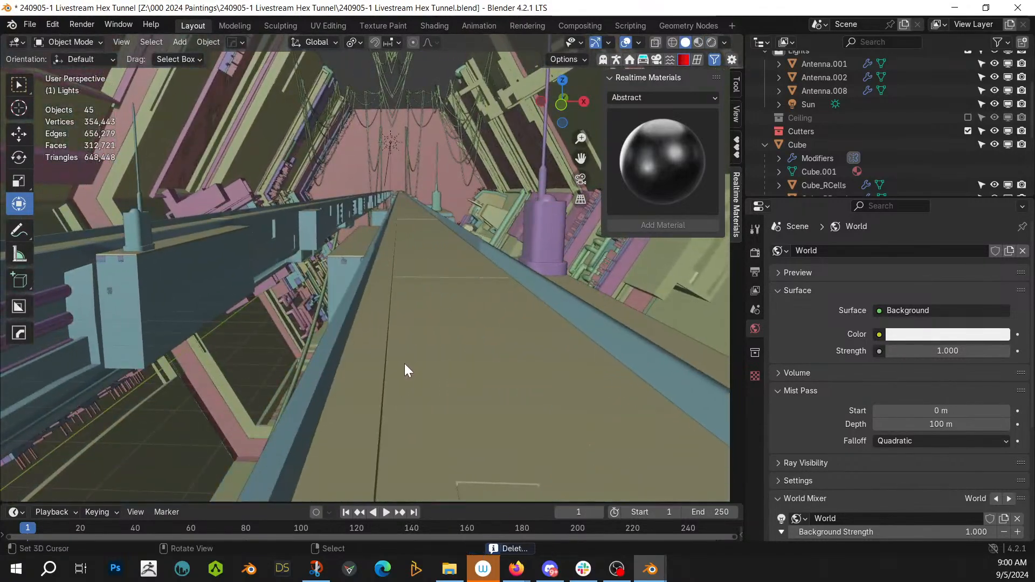
key("KP_0")
left_click(313, 387)
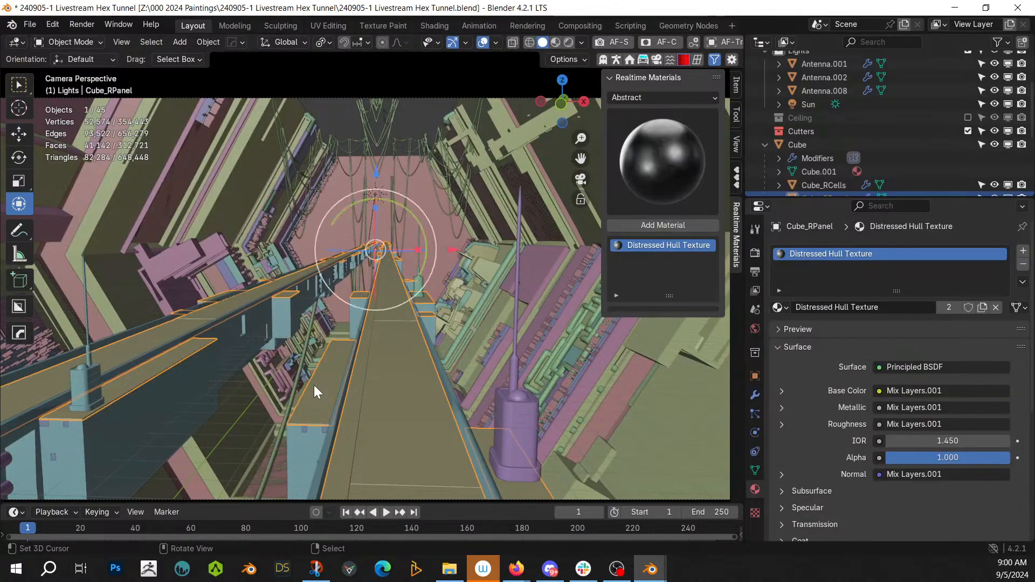
key("Tab")
key("KP_Divide")
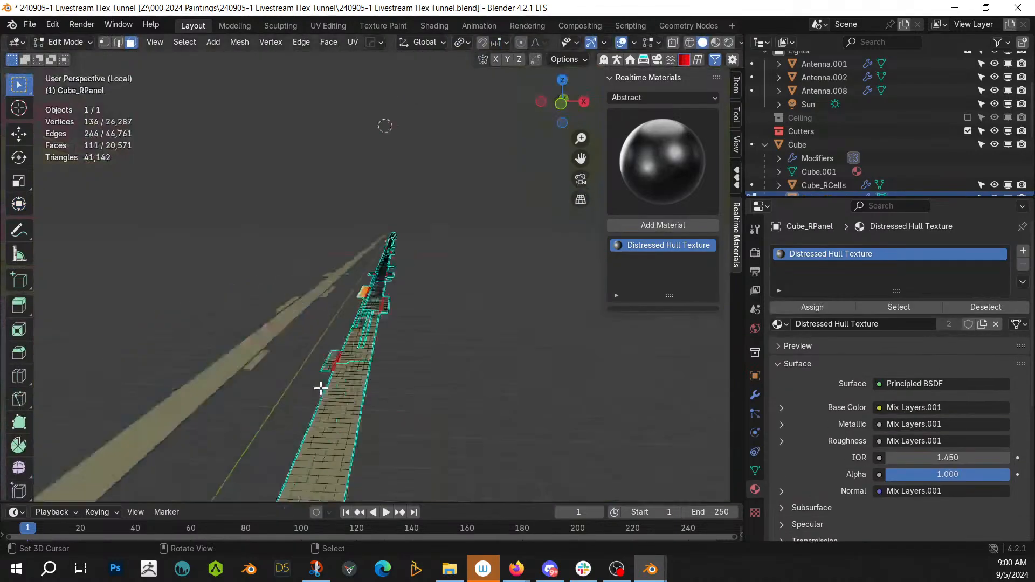
key("KP_Decimal")
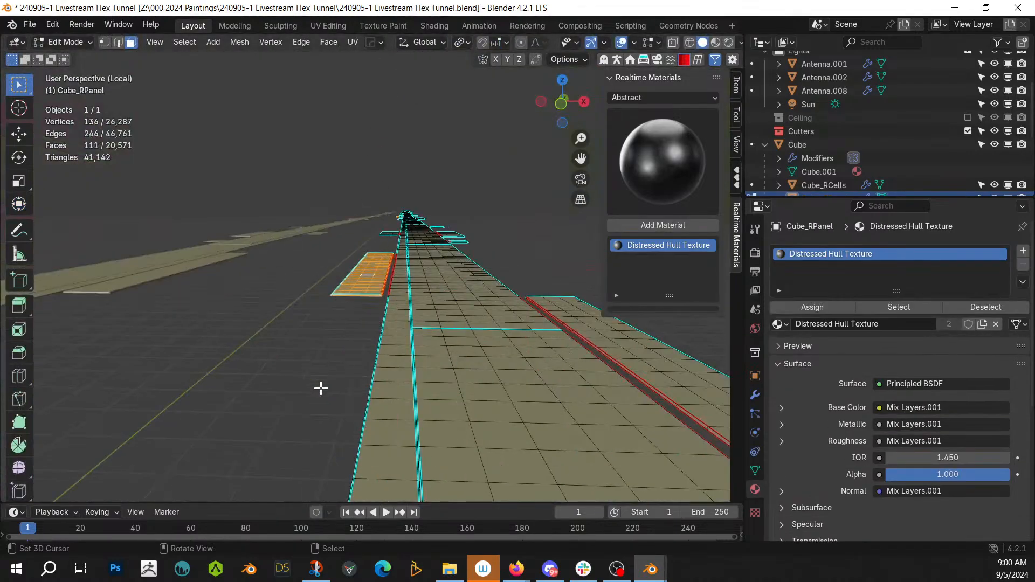
middle_click_drag(365, 358, 289, 446)
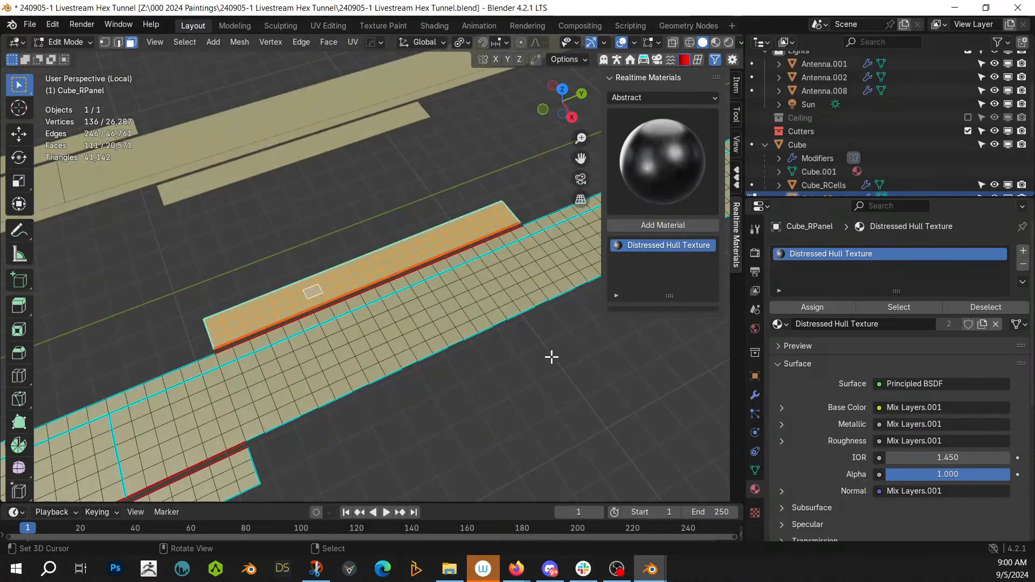
middle_click_drag(397, 306, 439, 291)
key("Tab")
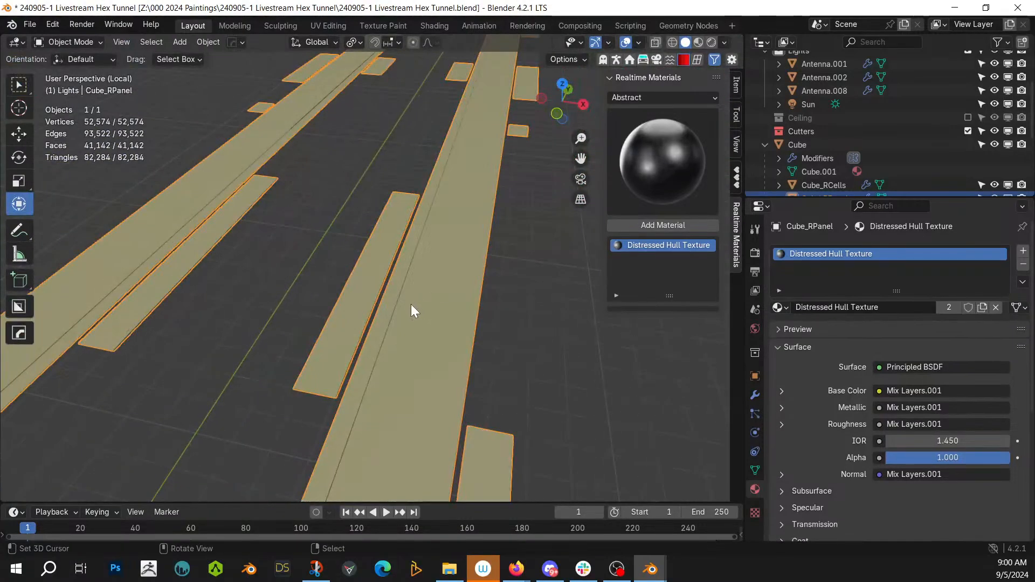
Step: Generate Random Tubes on the selected side panel faces of Cube_RPanel and restore the operator's default settings
key("shift+alt+f")
mouse_move(387, 457)
left_click(736, 84)
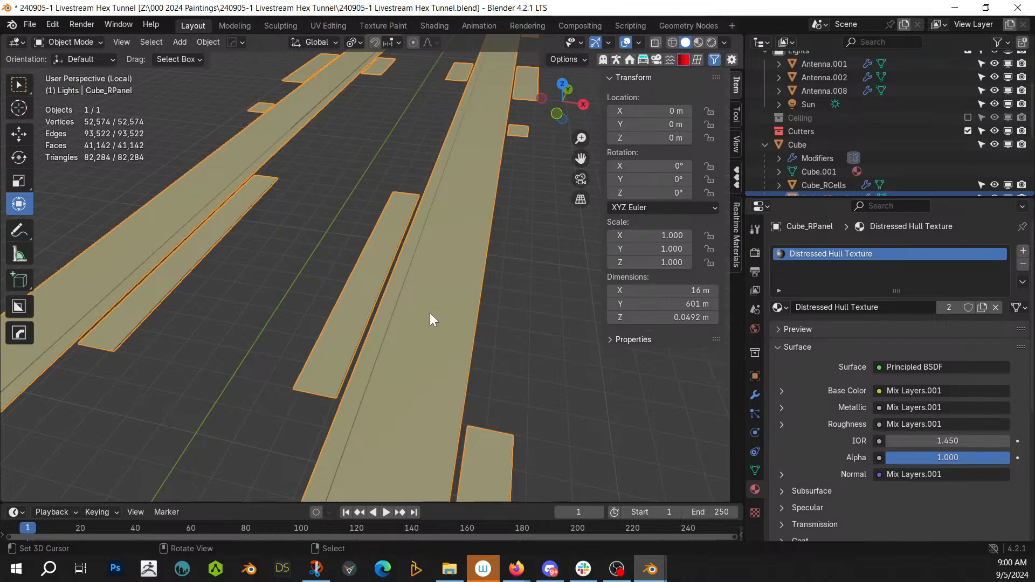
key("Tab")
key("Tab")
key("shift+q")
left_click(372, 321)
left_click(458, 229)
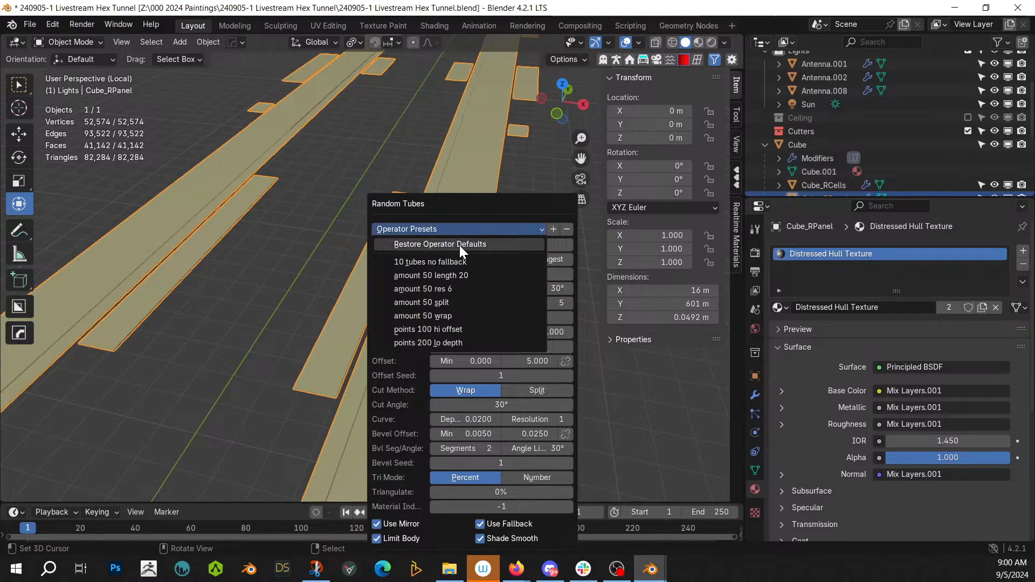
left_click(459, 245)
Step: Try a random tubes amount of 10, and raise the amount to 25
middle_click_drag(335, 305, 378, 307)
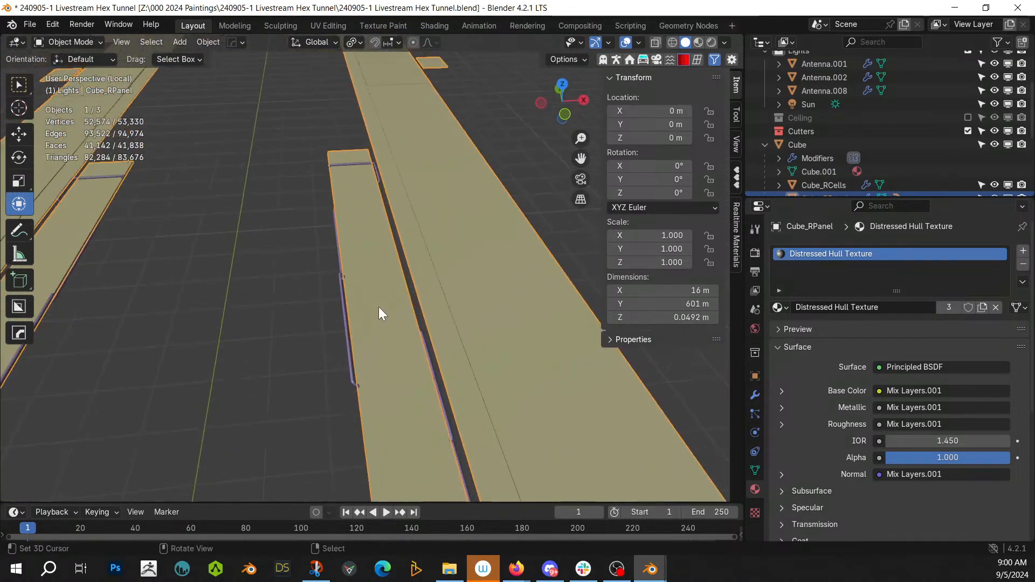
key("F9")
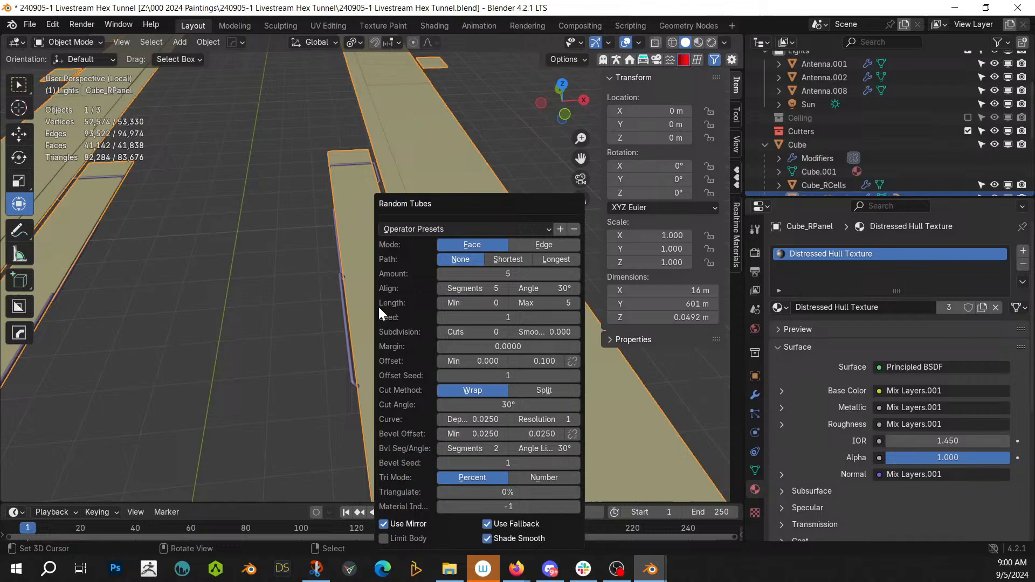
left_click(523, 275)
type("10")
key("Return")
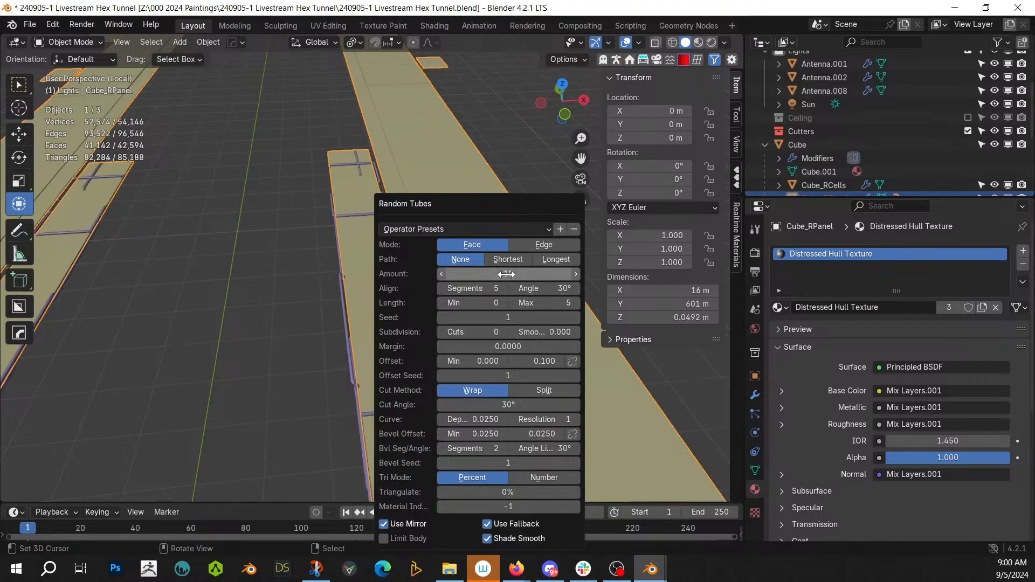
left_click(511, 274)
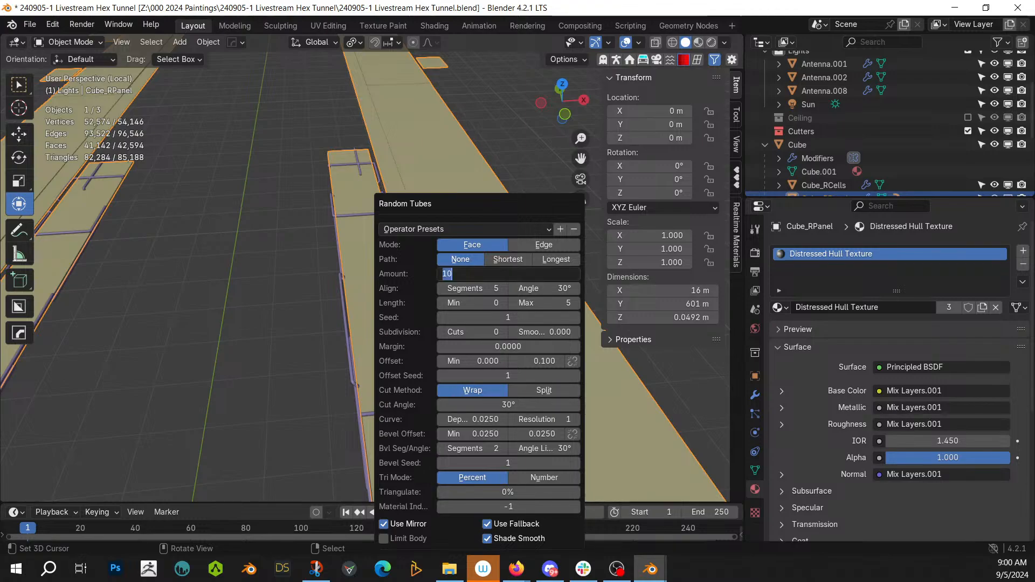
type("25")
key("Return")
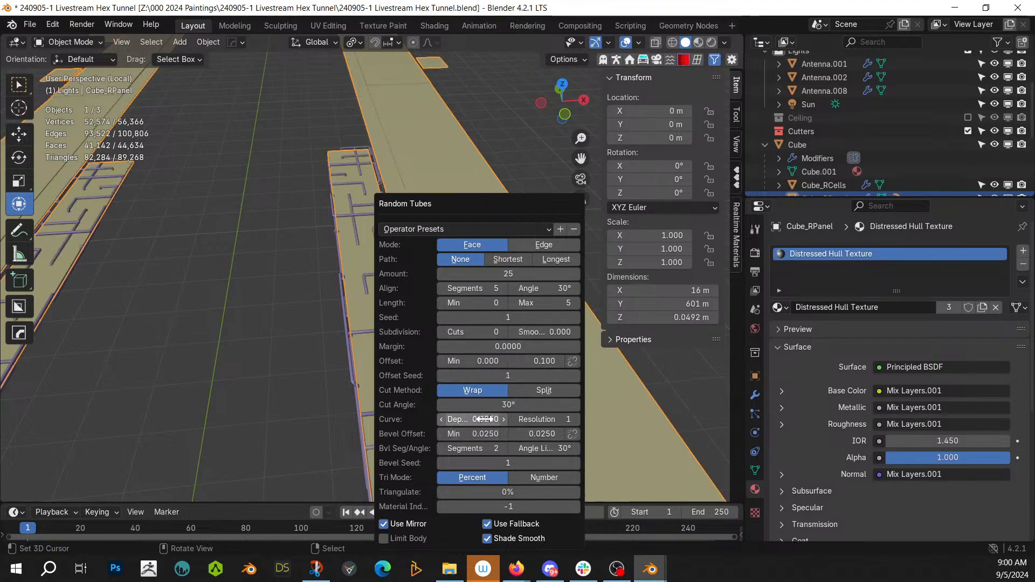
Step: Set the random tubes' curve depth to 0.064 and maximum offset to about 0.273 with Limit Body enabled, and save the file
left_click_drag(470, 419, 503, 419)
left_click_drag(529, 361, 554, 361)
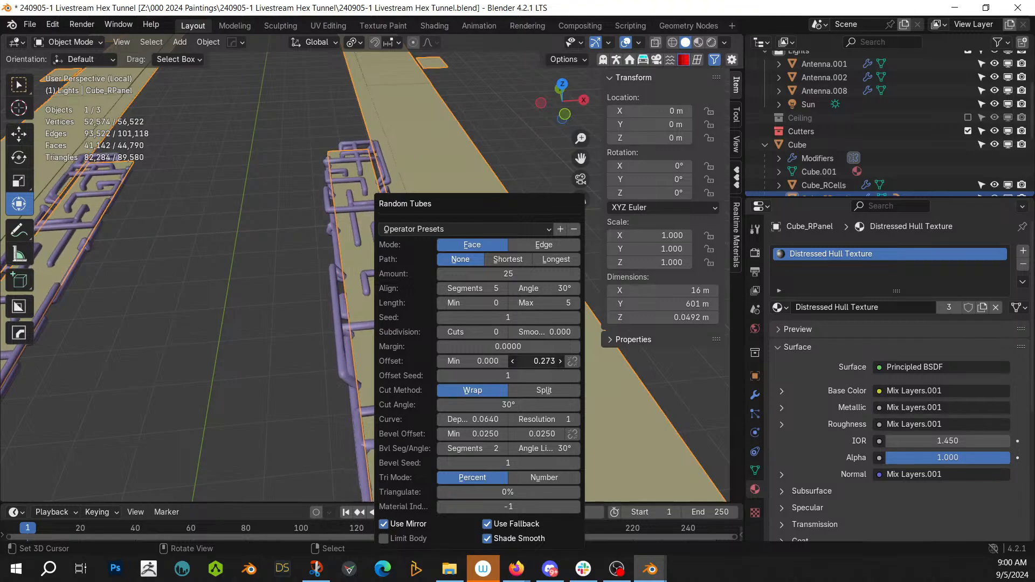
left_click(383, 537)
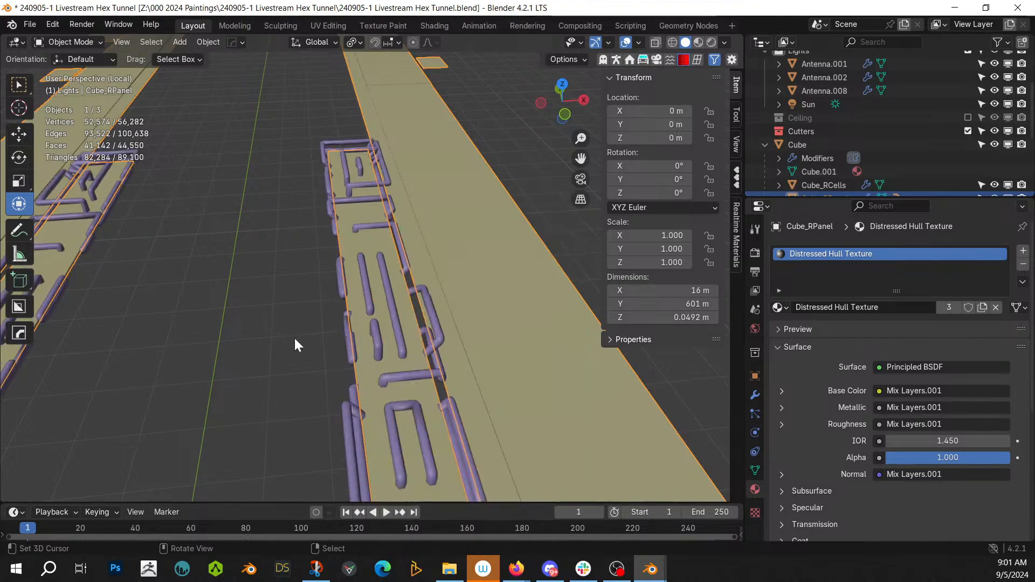
middle_click_drag(293, 336, 248, 297)
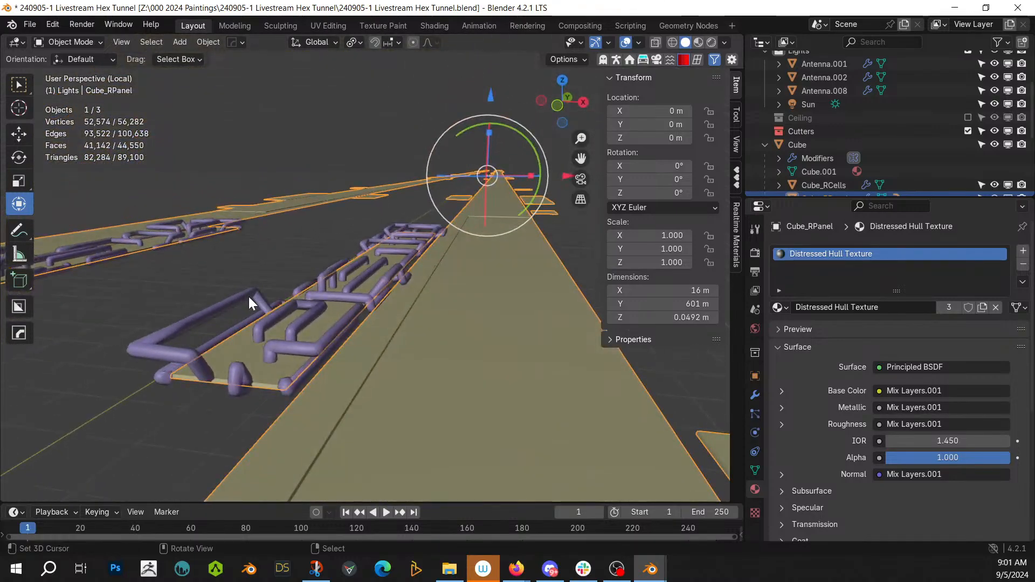
key("KP_0")
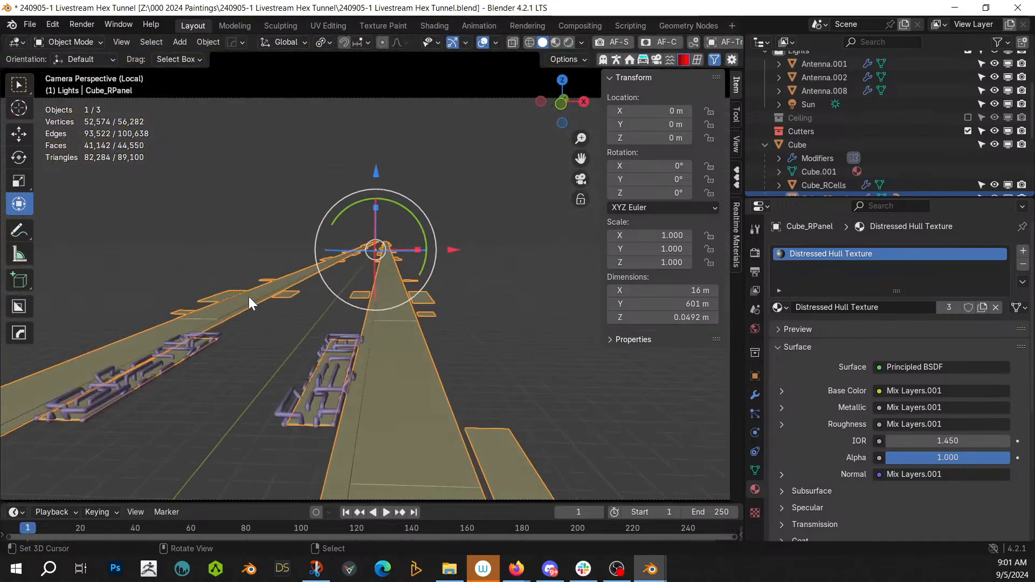
key("ctrl+s")
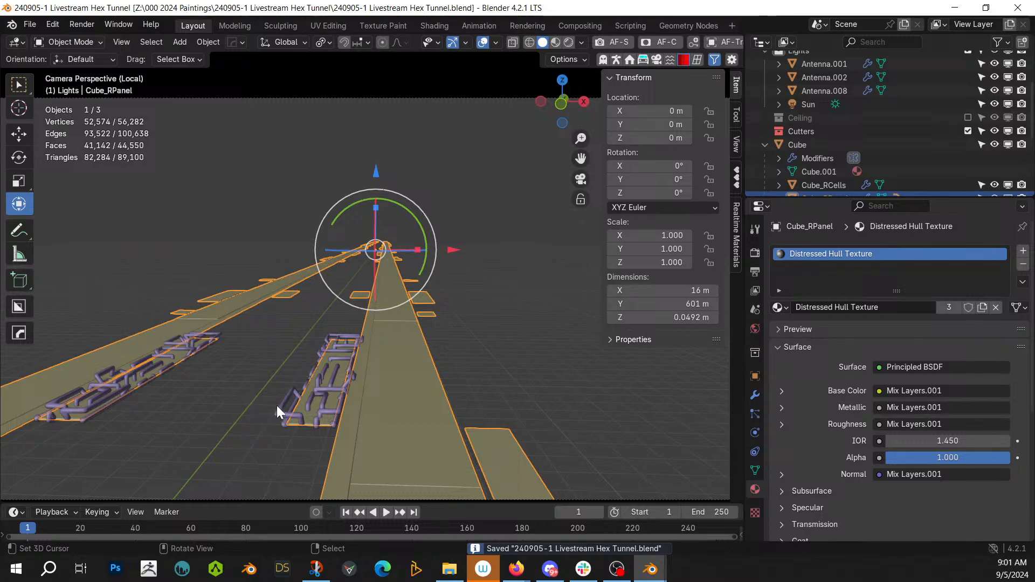
Step: Assign Grunge Yellow Painted Metal to the new tubes and save the full scene in rendered shading
left_click(277, 407)
left_click(784, 307)
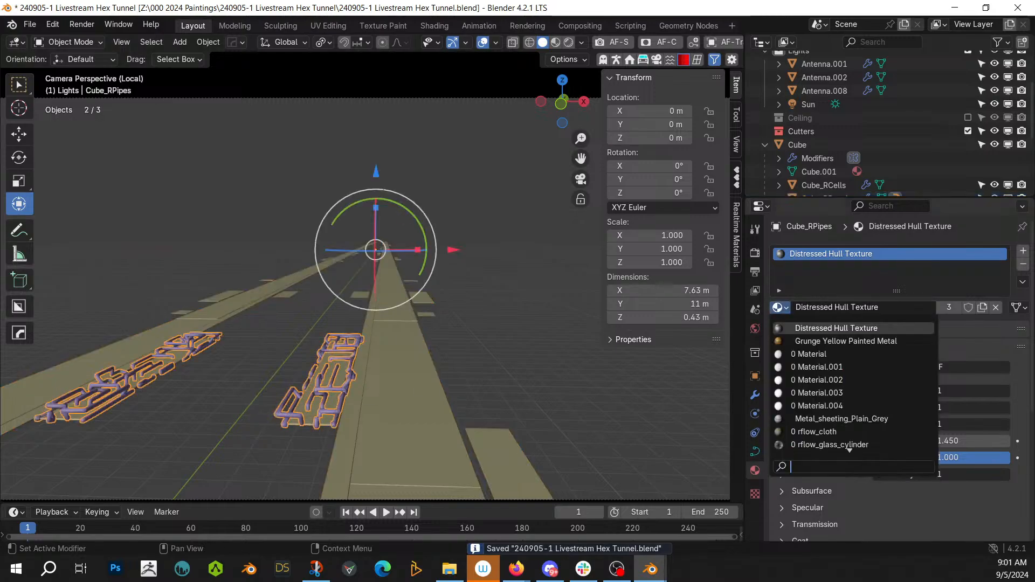
left_click(839, 340)
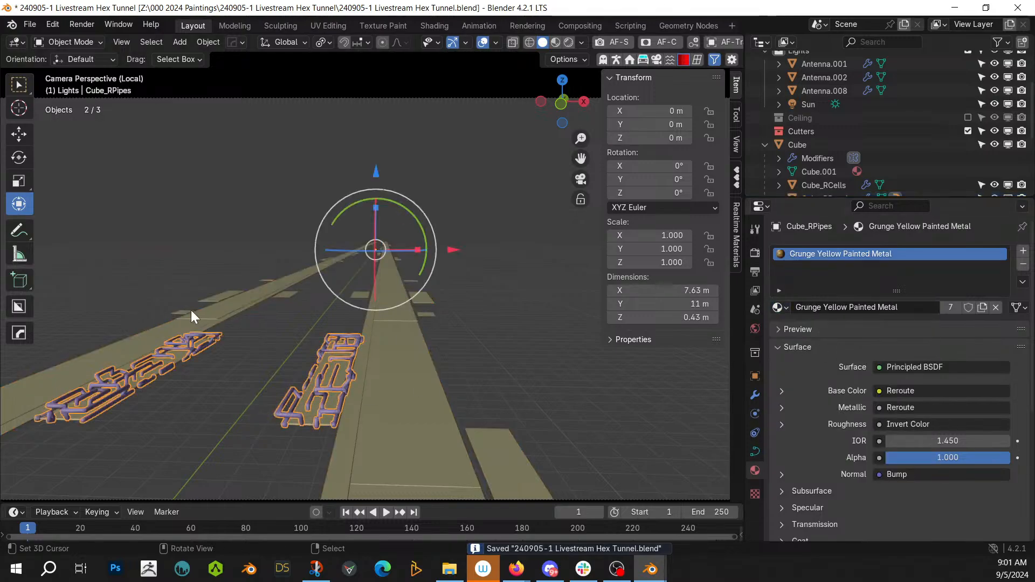
key("KP_Divide")
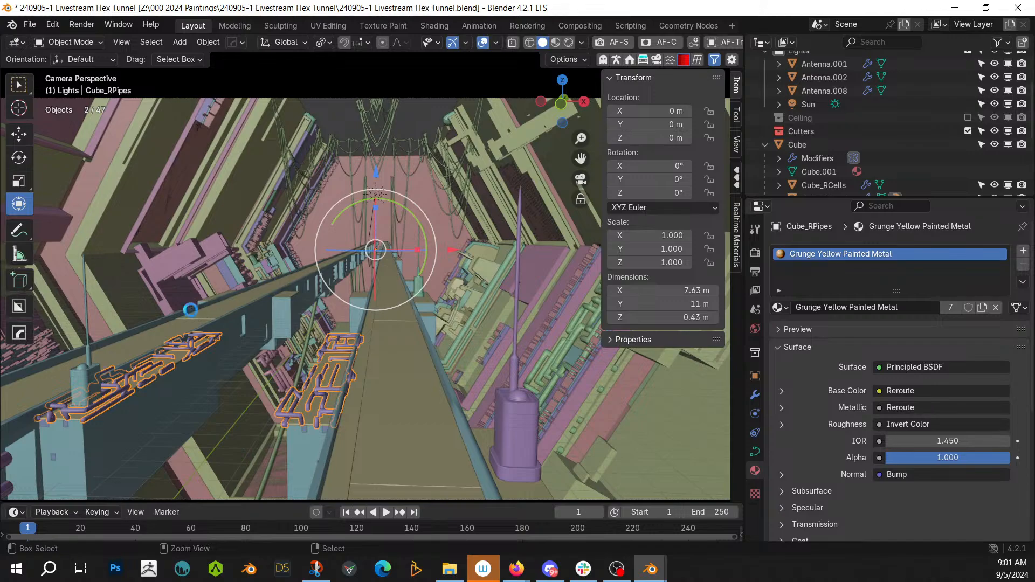
key("ctrl+s")
key("z")
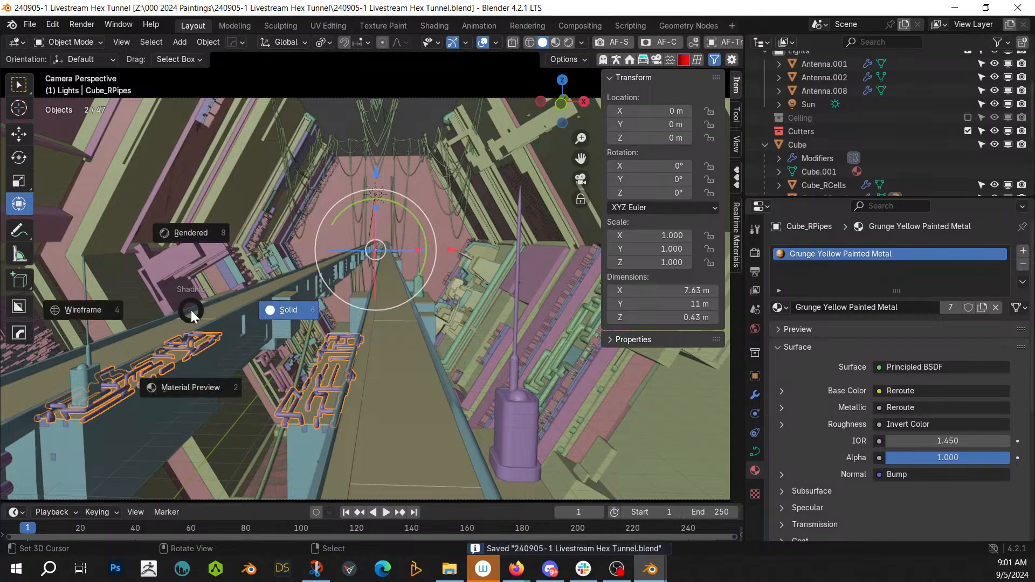
key("8")
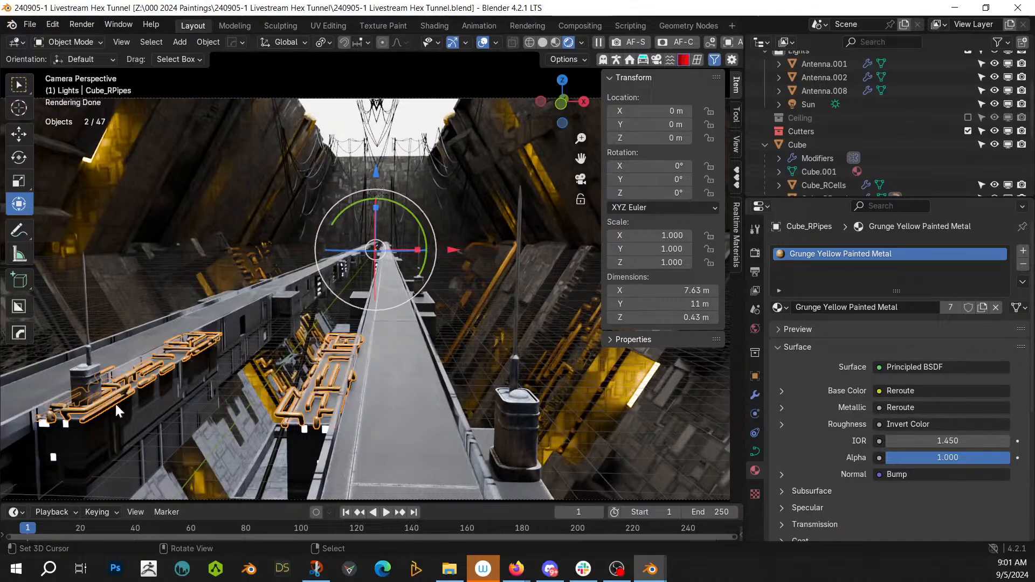
Step: Enable the Ceiling collection, select the tunnel structure Cylinder.002 and save the file
left_click(272, 349)
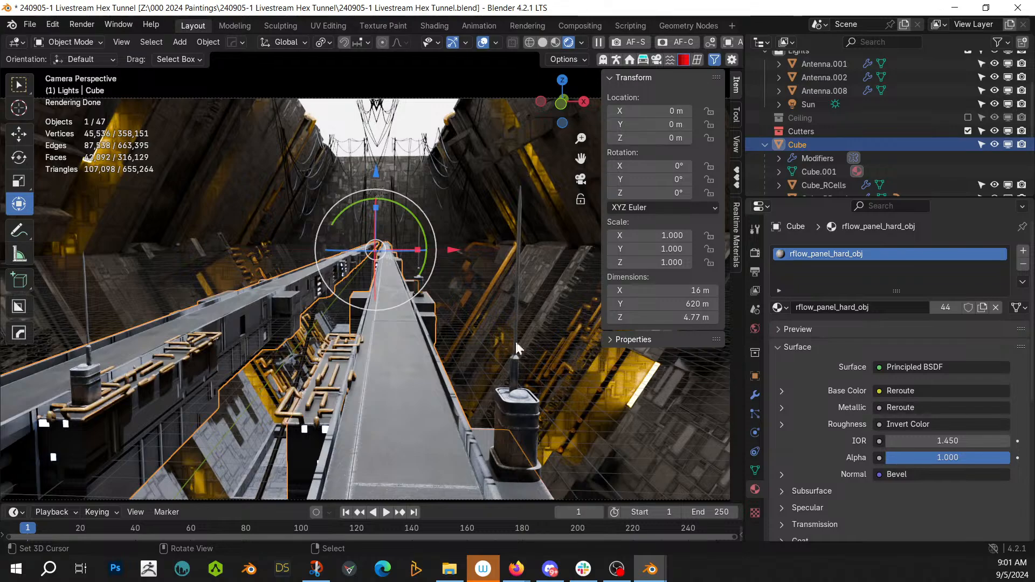
left_click(967, 118)
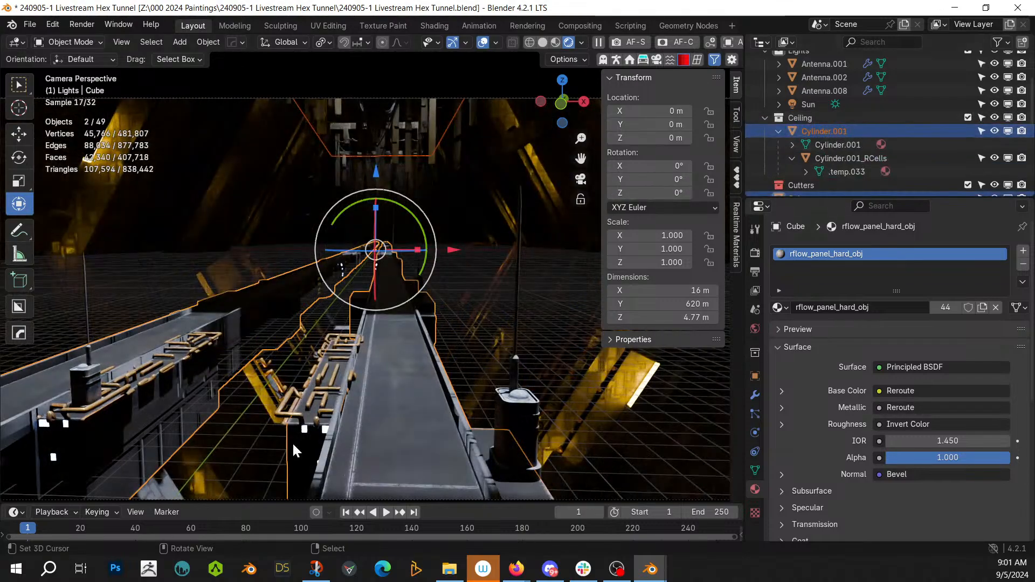
left_click(239, 449)
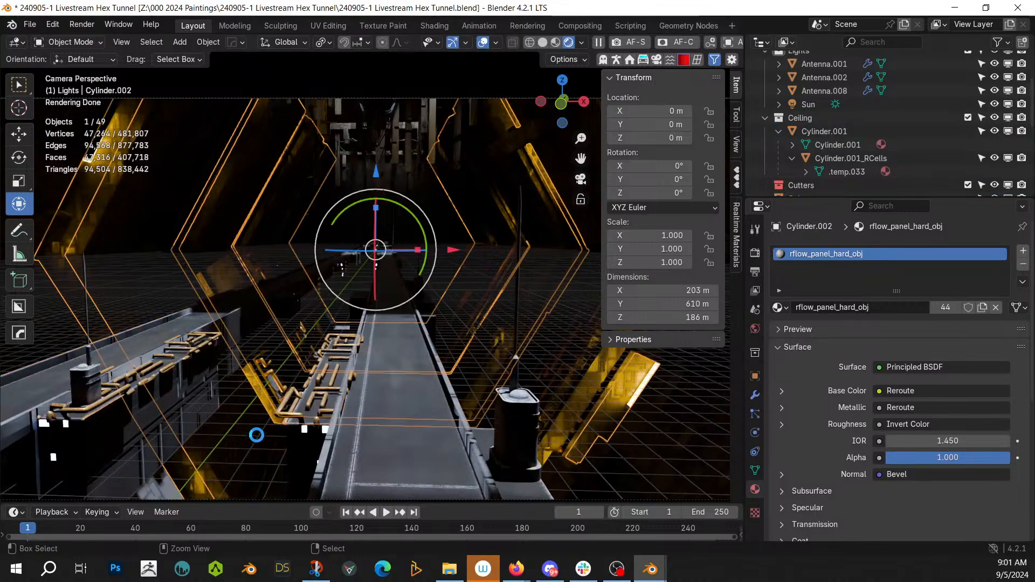
key("ctrl+s")
Step: Switch to solid shading outside the camera view and add a Ground Fog2 volume to the tunnel with Alt Tab Easy Fog 2
mouse_move(353, 325)
middle_mouse_down()
mouse_move(342, 368)
mouse_move(416, 257)
mouse_move(240, 395)
middle_mouse_up()
key("z")
key("6")
scroll(416, 258, "down", 10)
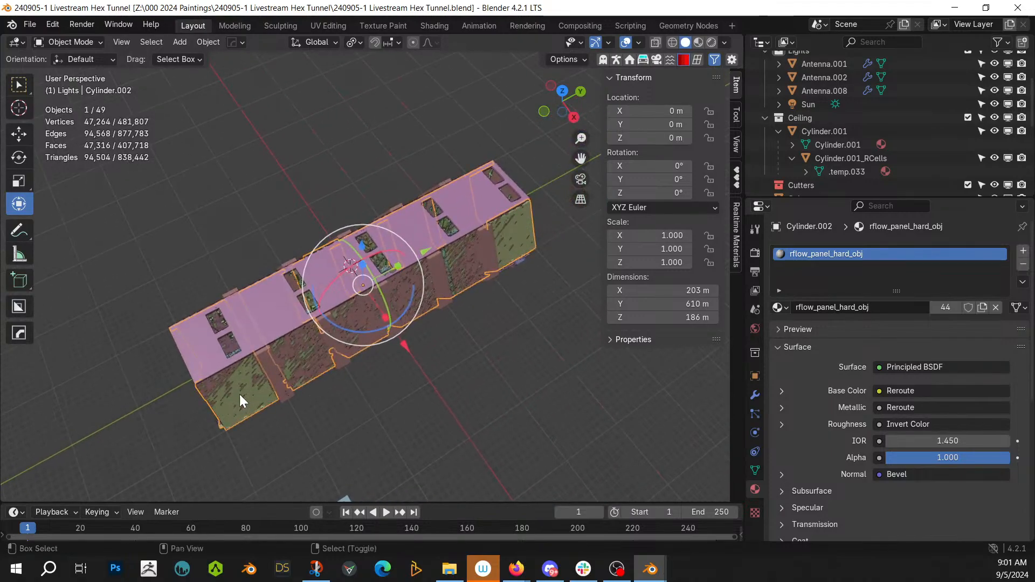
key("shift+a")
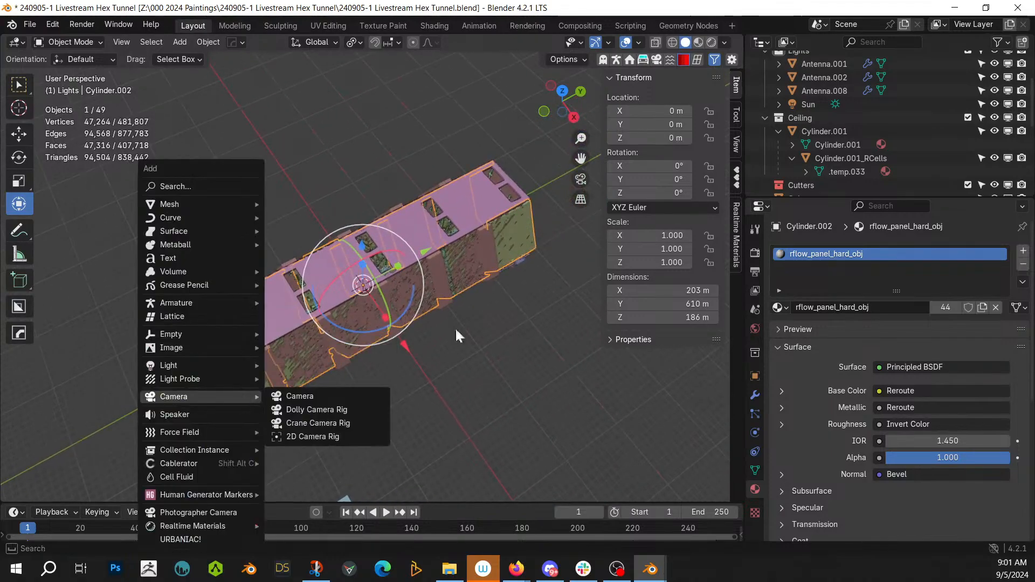
left_click(657, 61)
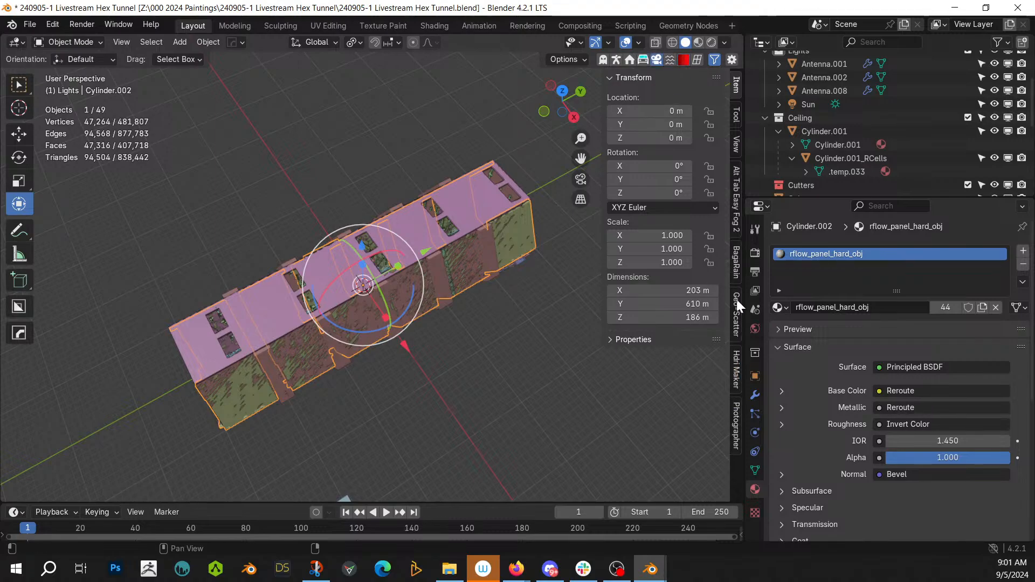
left_click(739, 210)
left_click(668, 174)
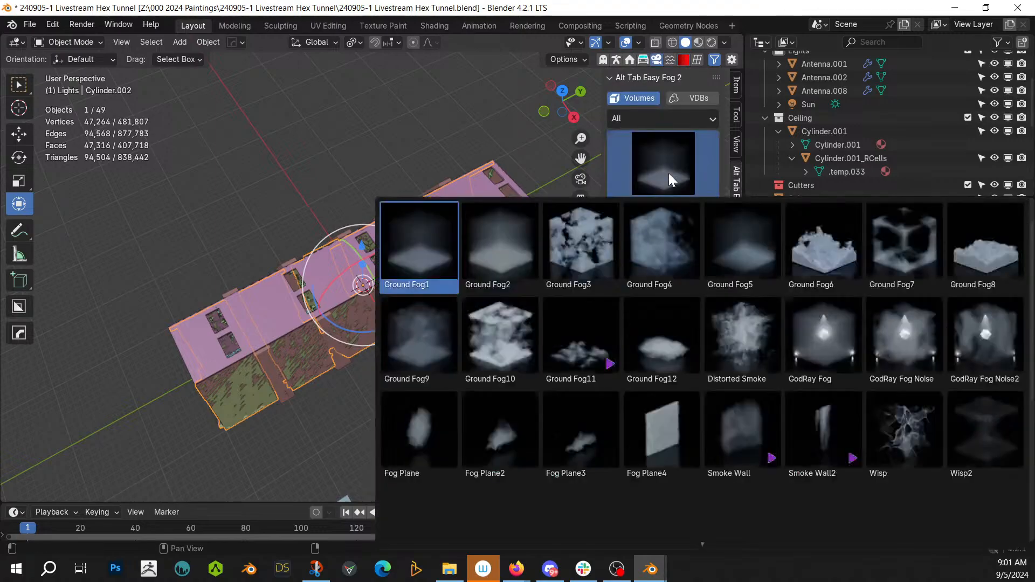
left_click(506, 257)
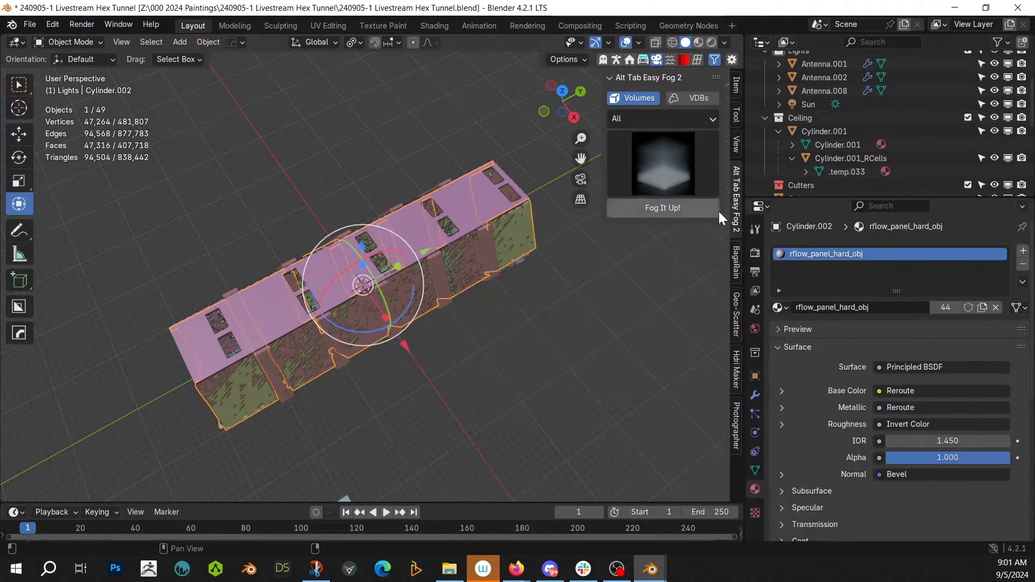
left_click(677, 211)
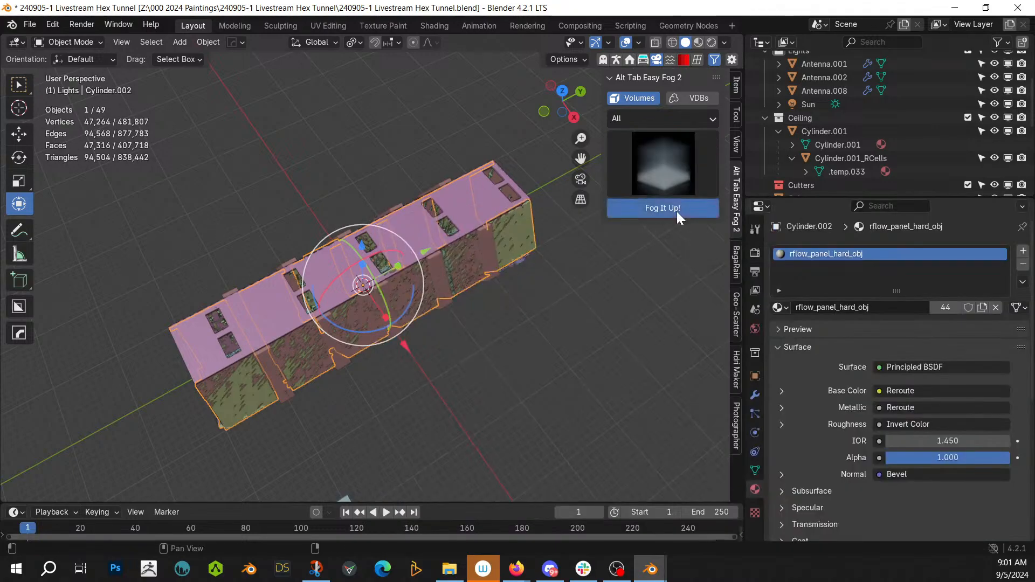
Step: Isolate the Ground Fog2 object and replace its cube mesh with a 6-sided cylinder of 100 m radius and 600 m depth
key("Tab")
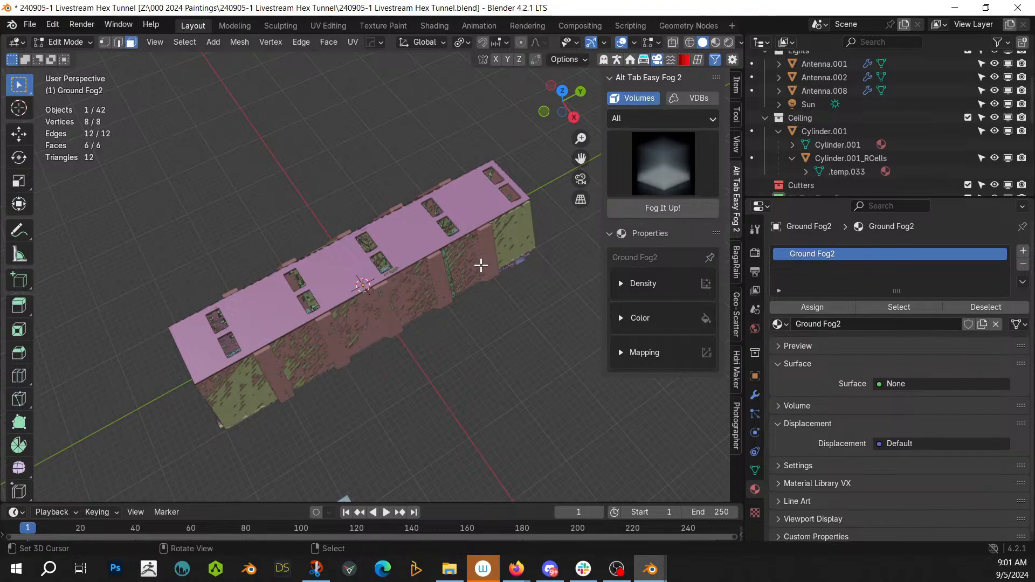
key("KP_Divide")
scroll(481, 265, "down", 6)
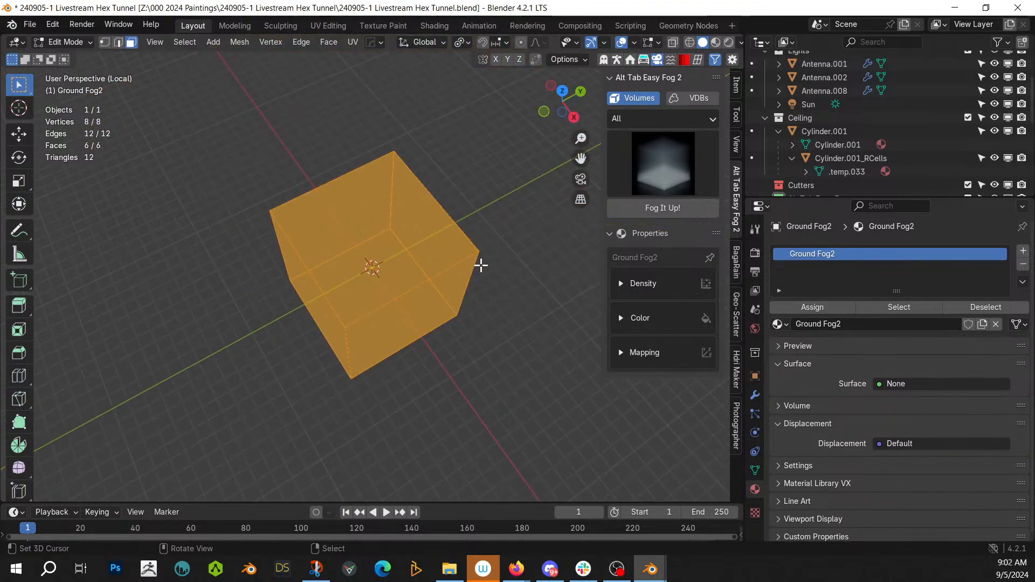
key("x")
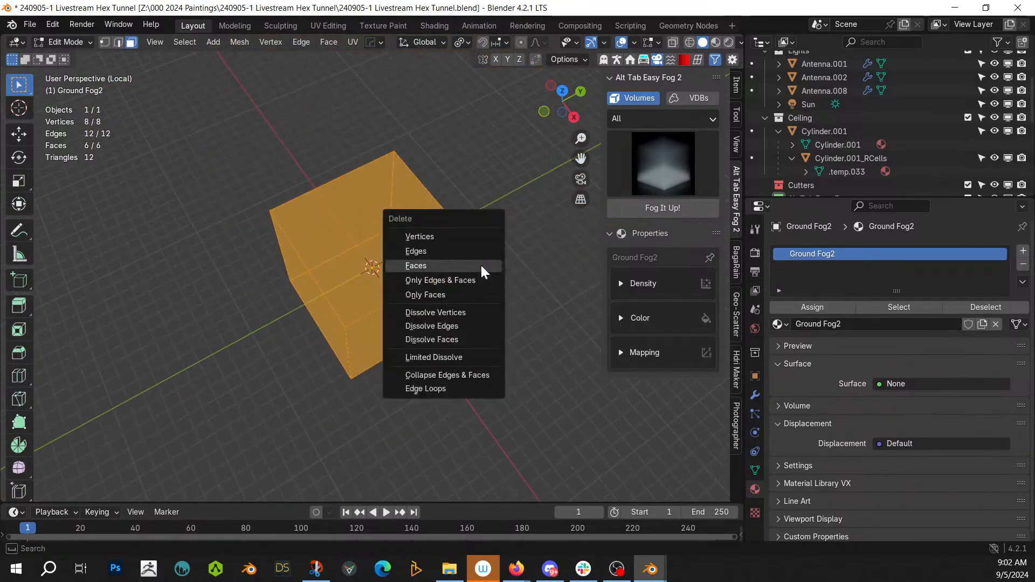
left_click(445, 237)
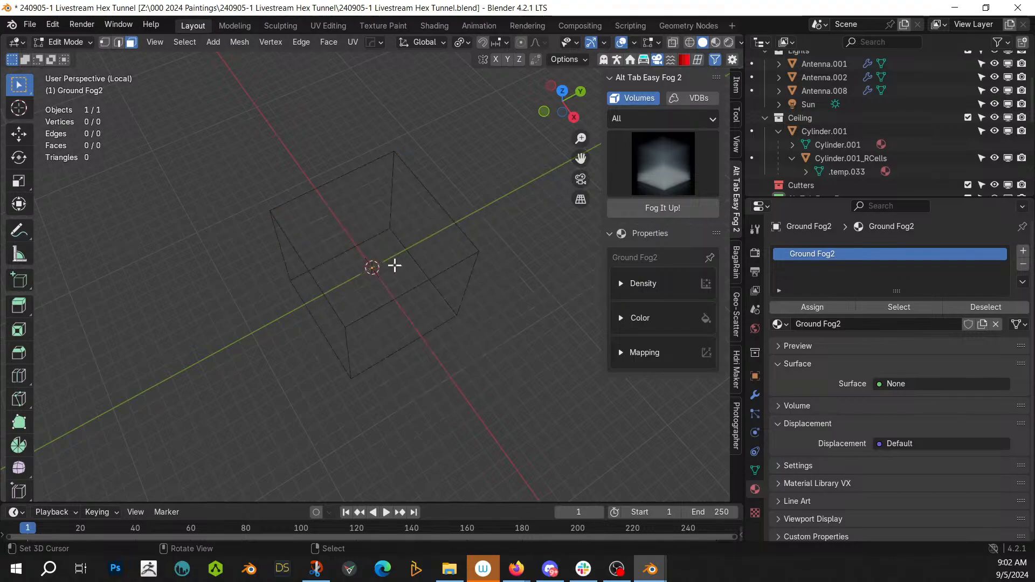
key("shift+a")
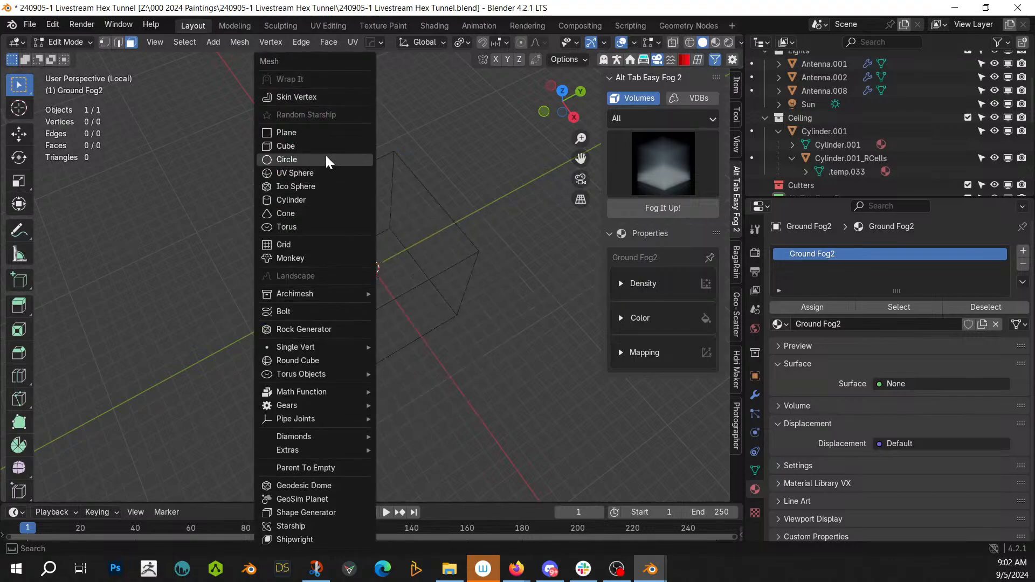
left_click(309, 198)
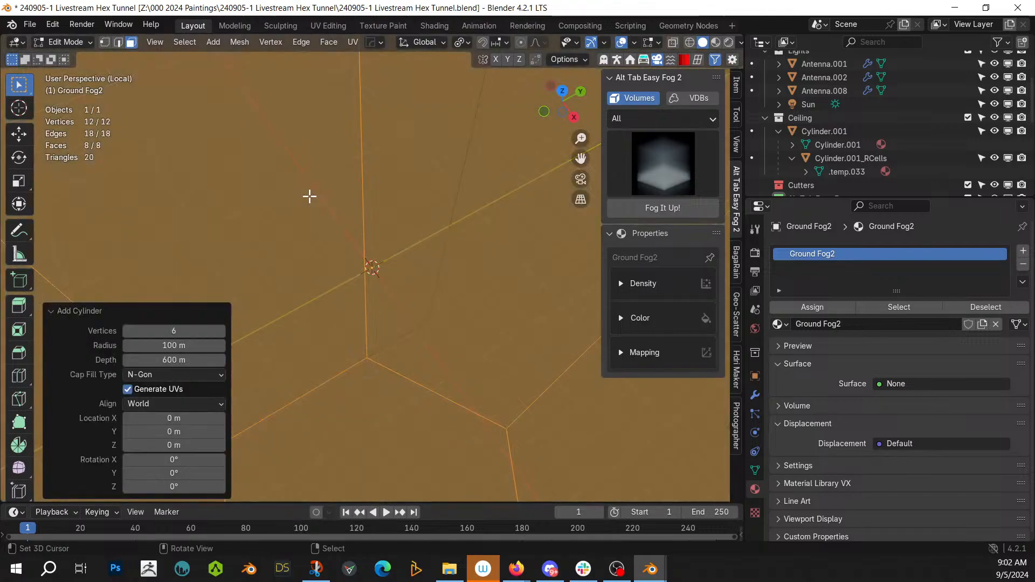
Step: Rotate the fog cylinder mesh 90° about X and 30° about Y to line it up with the hexagonal tunnel
type("rx90")
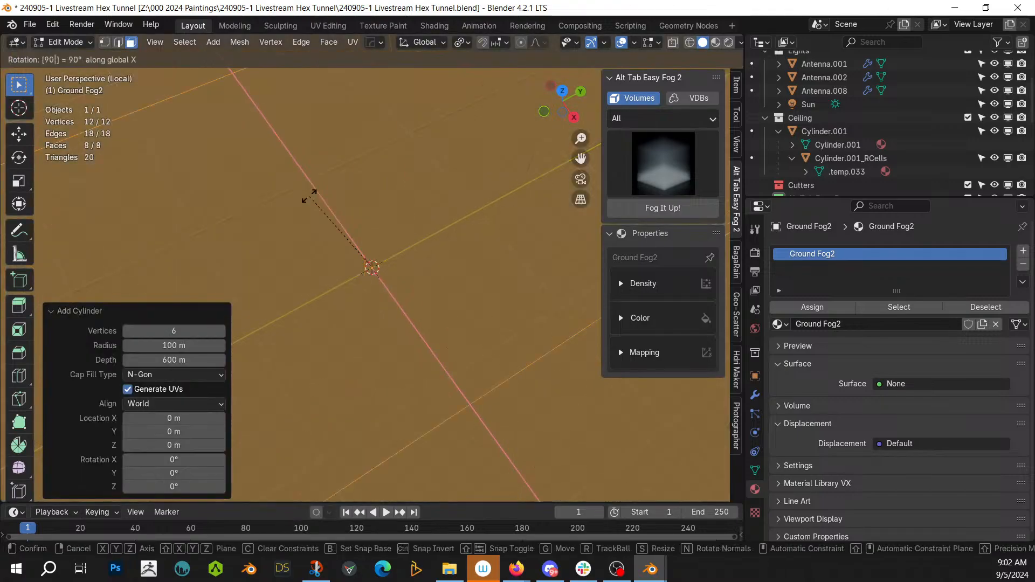
key("Return")
scroll(310, 196, "down", 8)
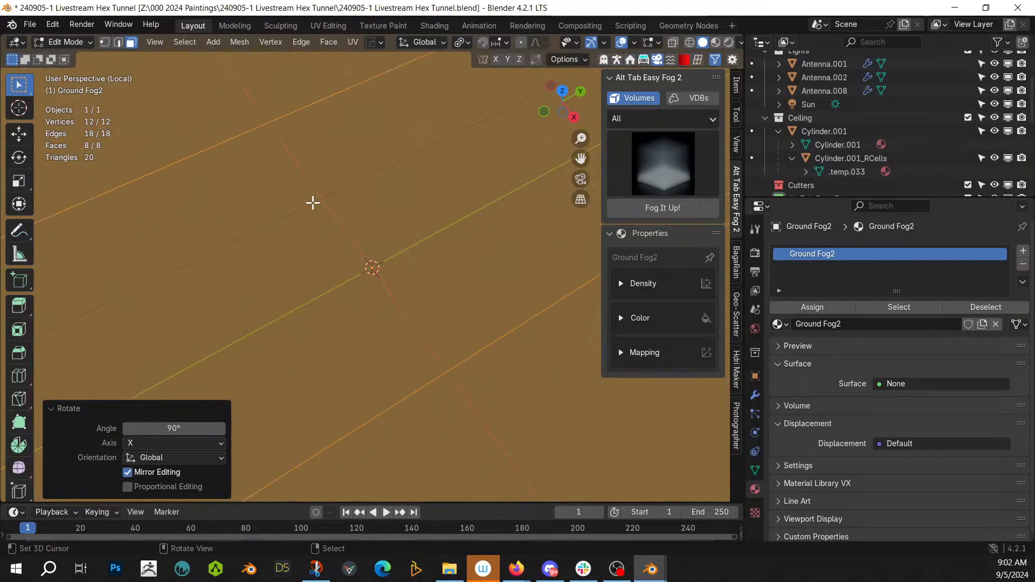
middle_click_drag(313, 203, 460, 106)
key("KP_Divide")
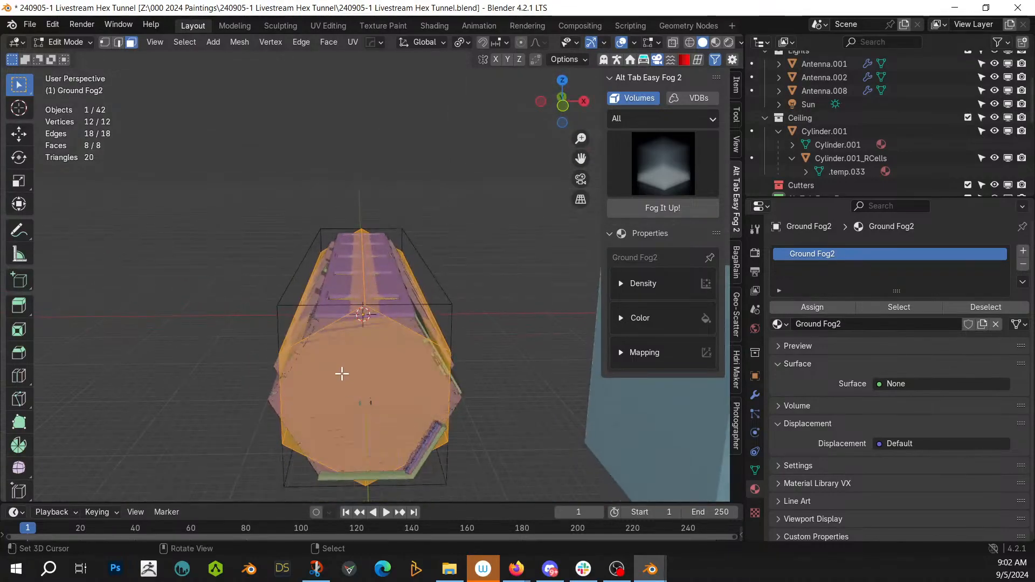
key("r")
key("y")
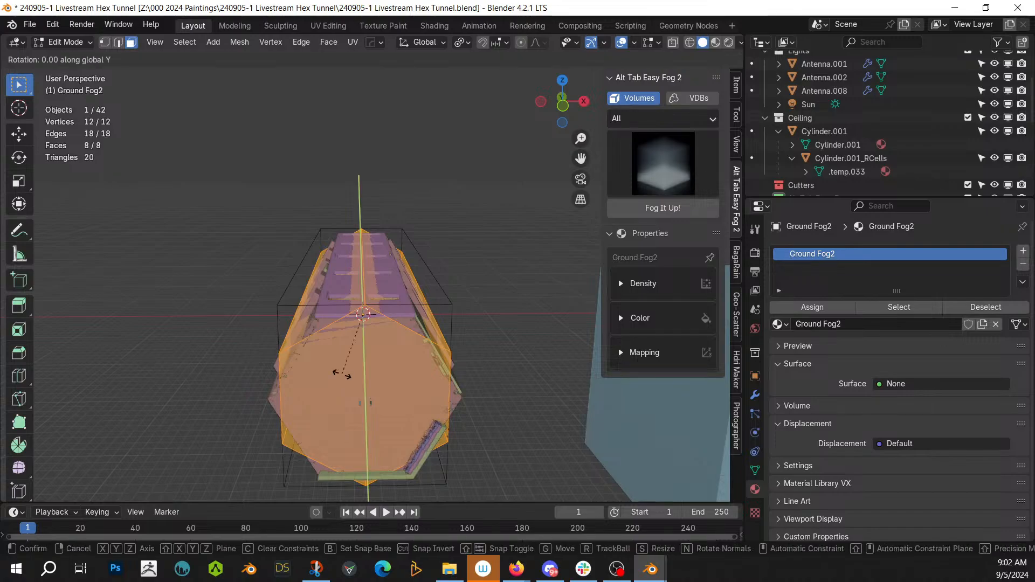
key("3")
key("0")
key("Return")
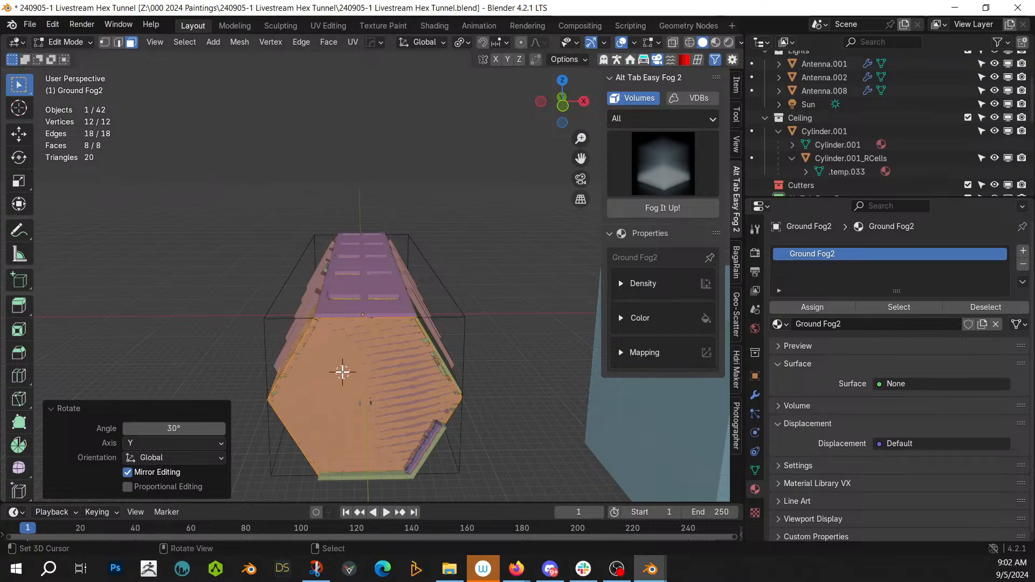
Step: Apply the fog object's rotation and scale and show the camera view in rendered shading
key("Tab")
key("ctrl+a")
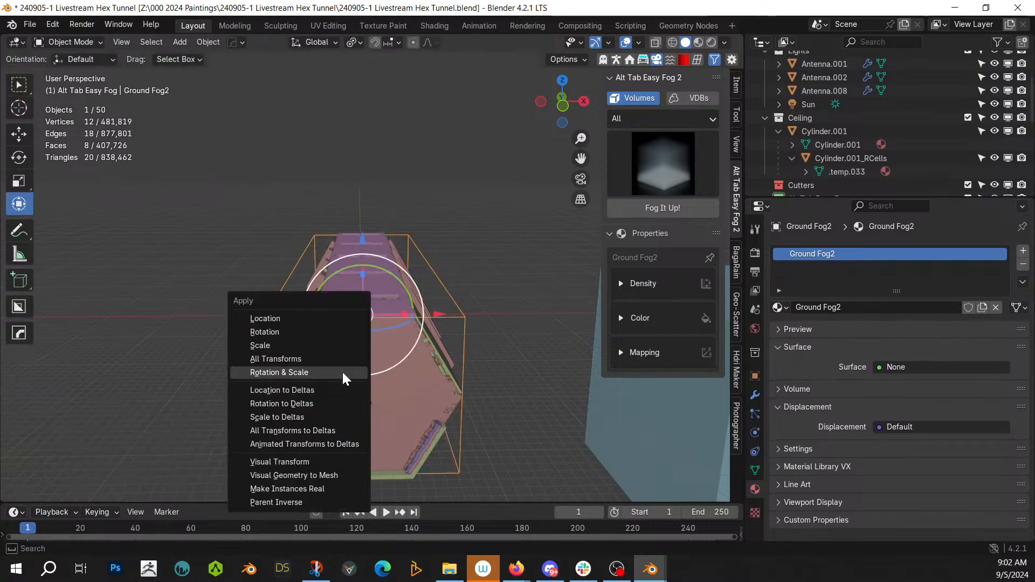
left_click(342, 371)
key("KP_0")
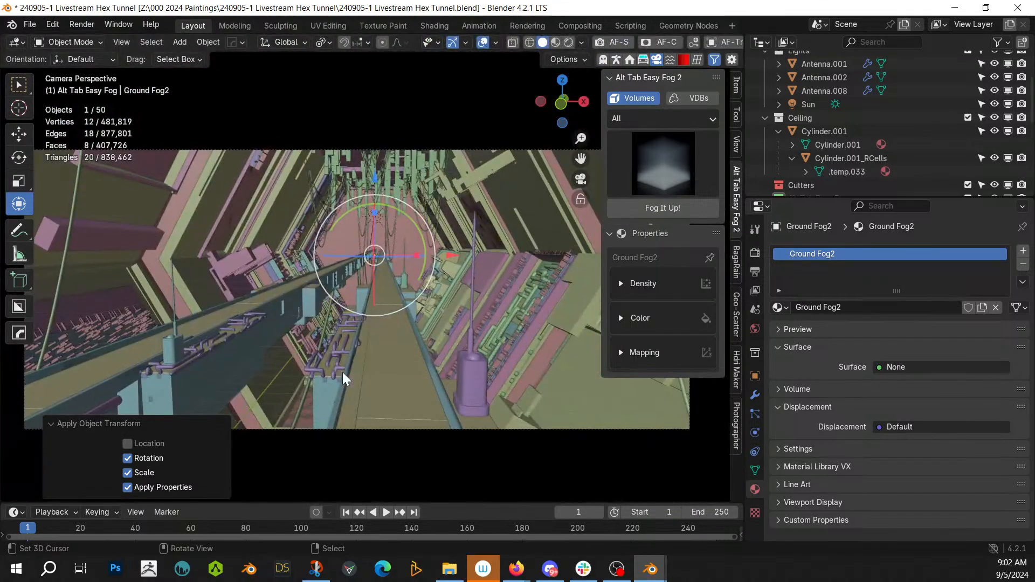
key("z")
key("8")
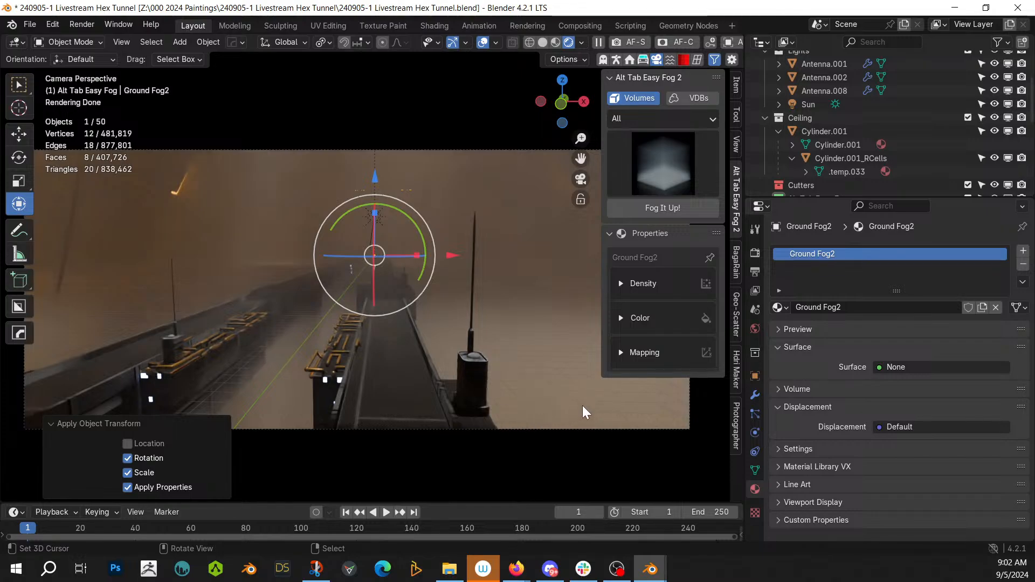
Step: Set the Ground Fog2 density to 0.2 and move the middle density distribution stop to about 0.805
left_click(620, 283)
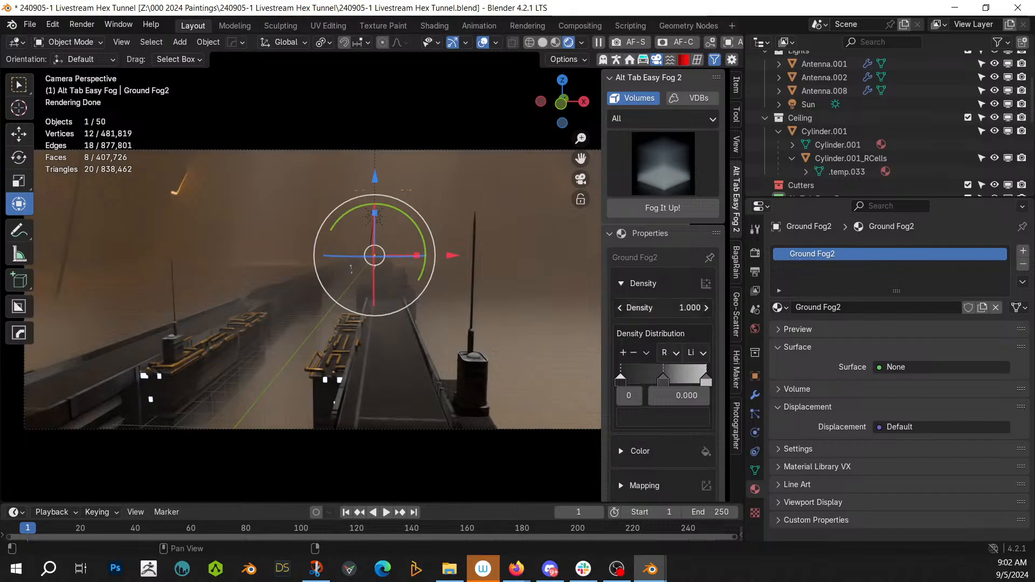
left_click(663, 307)
key("Return")
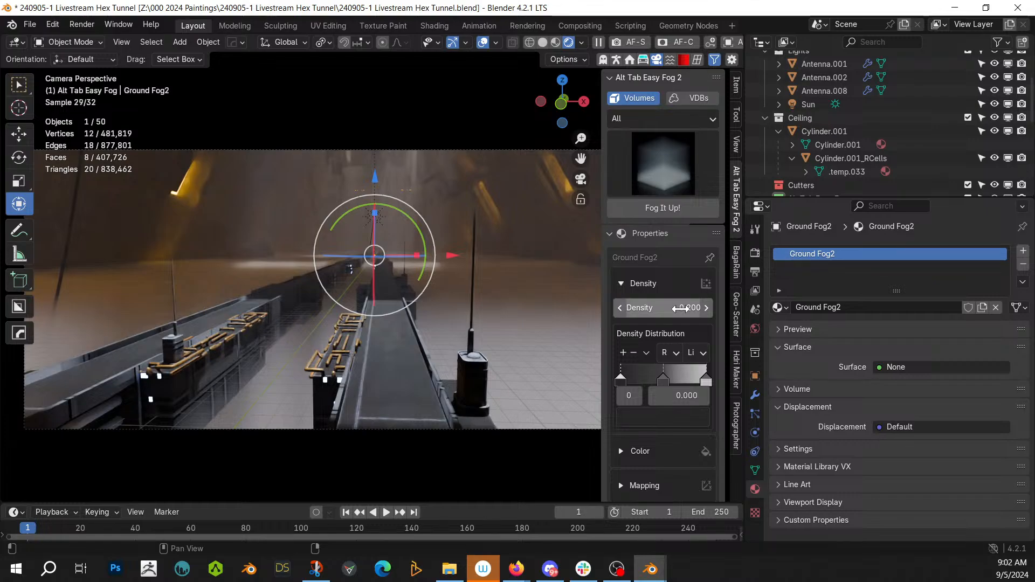
left_click_drag(664, 379, 693, 389)
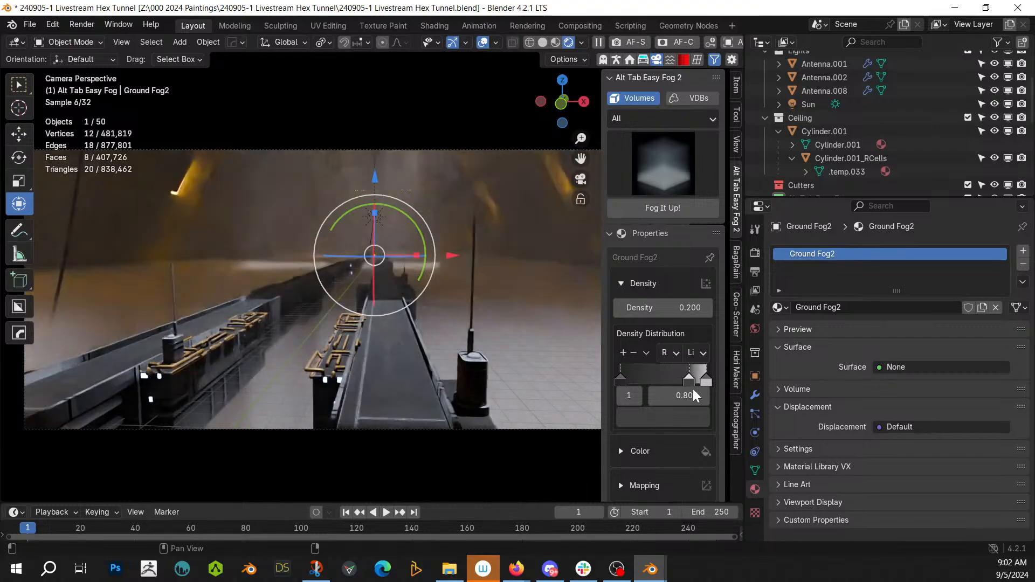
Step: Try Ground Fog2 densities of 0.1, 0.01 and 0.05
left_click(670, 308)
type(".1")
key("Return")
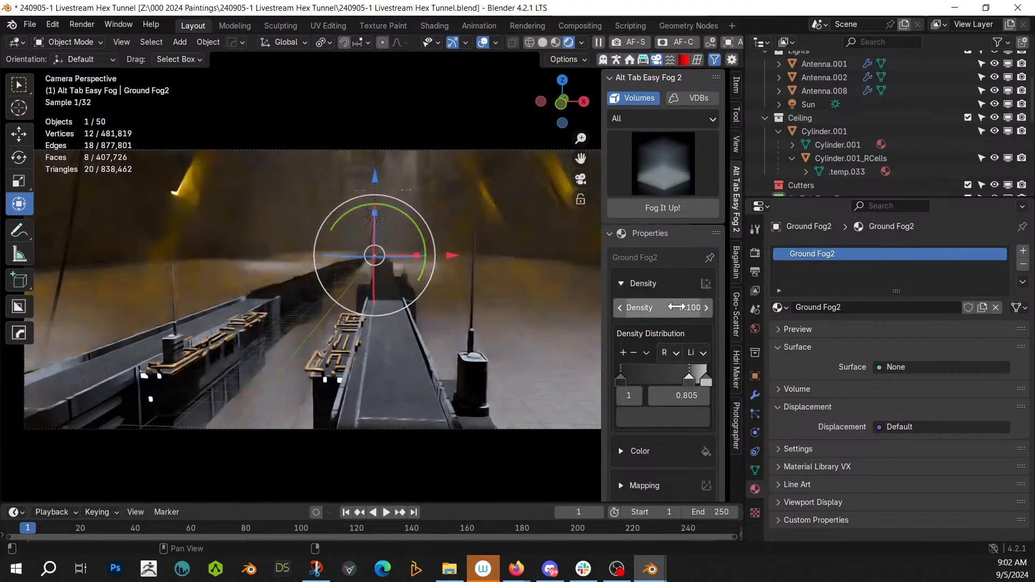
left_click(625, 303)
key("BackSpace")
type(".01")
key("Return")
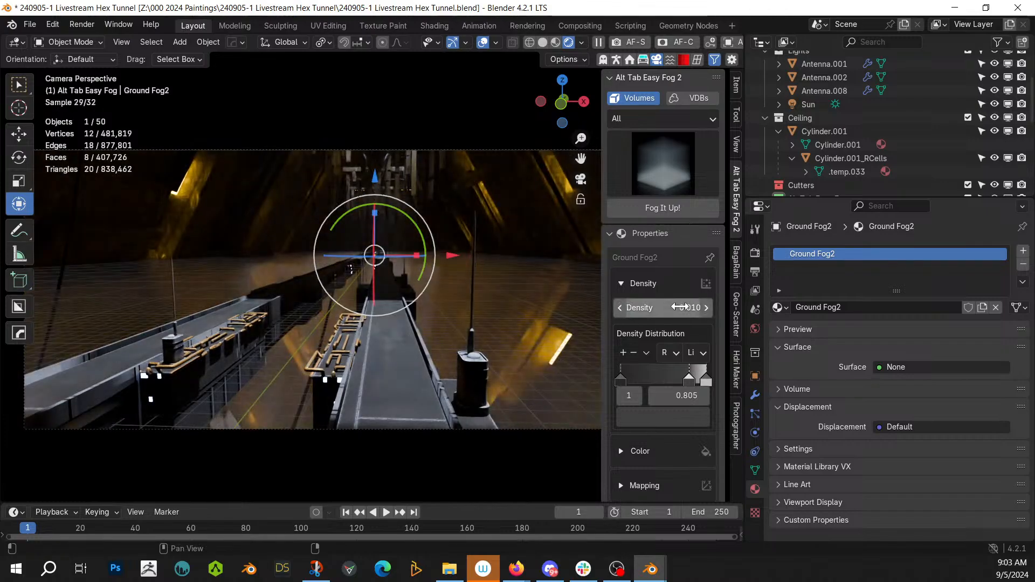
left_click(680, 307)
type(".03")
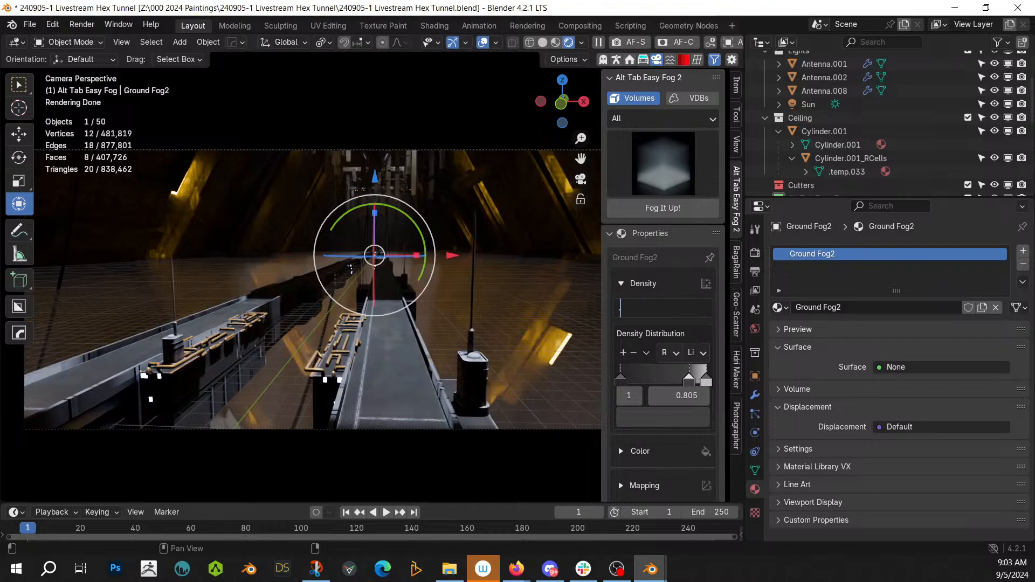
key("Return")
Step: Set the Ground Fog2 density to 0.02
left_click(687, 307)
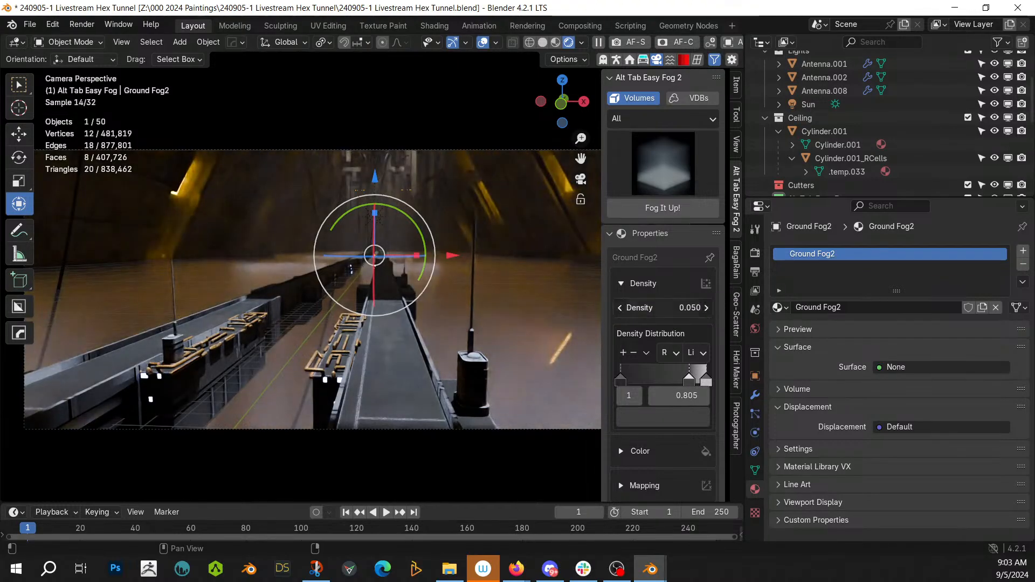
type(".02")
key("Return")
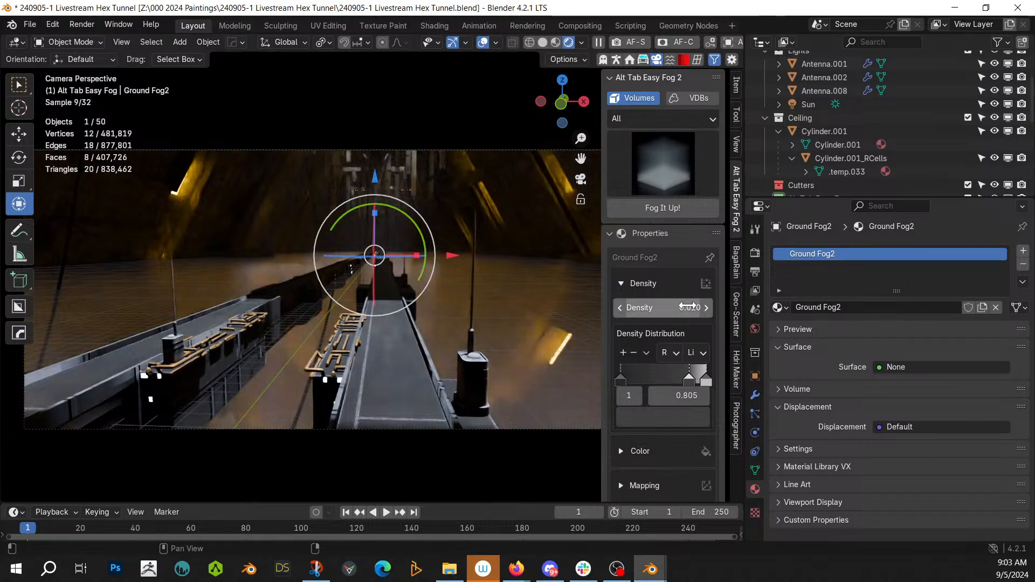
Step: Move the Ground Fog2 volume up about 25.7 m along Z
left_click_drag(379, 177, 388, 142)
scroll(376, 247, "down", 3)
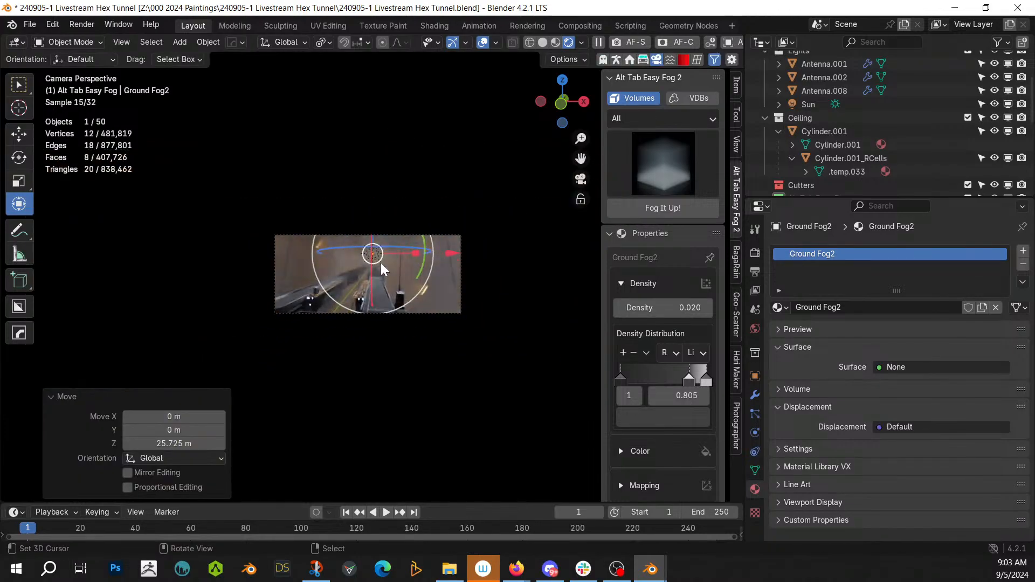
scroll(381, 263, "up", 2)
Step: Scale the fog volume by about 1.44 in X and Z only, and apply its rotation and scale
middle_click_drag(383, 275, 405, 280)
scroll(360, 311, "down", 8)
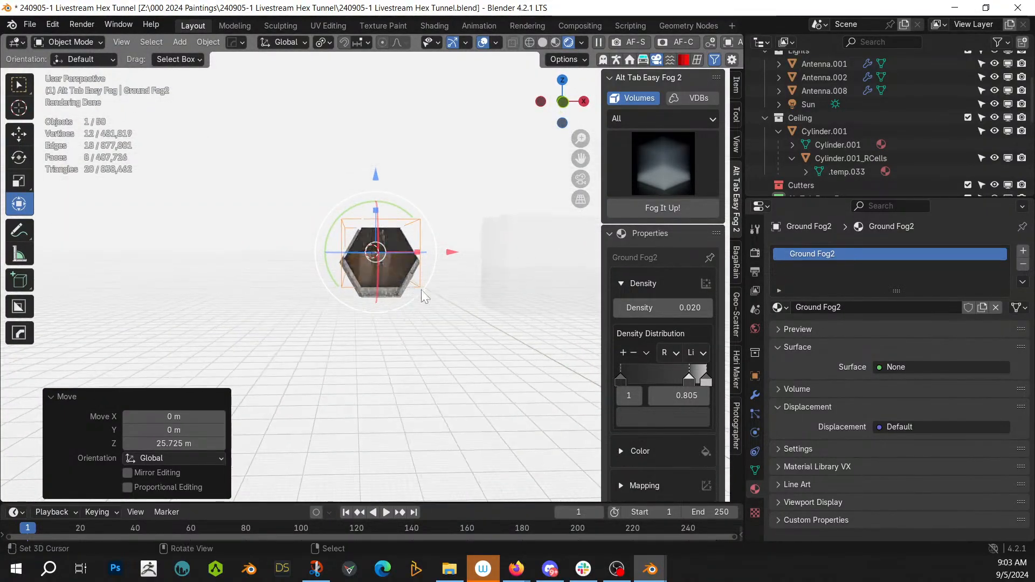
key("s")
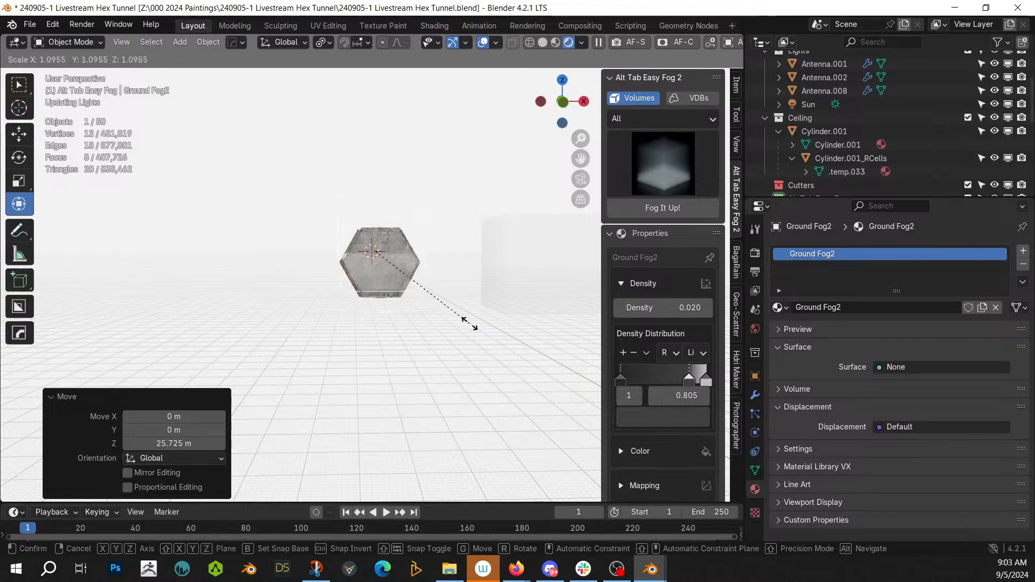
right_click(491, 336)
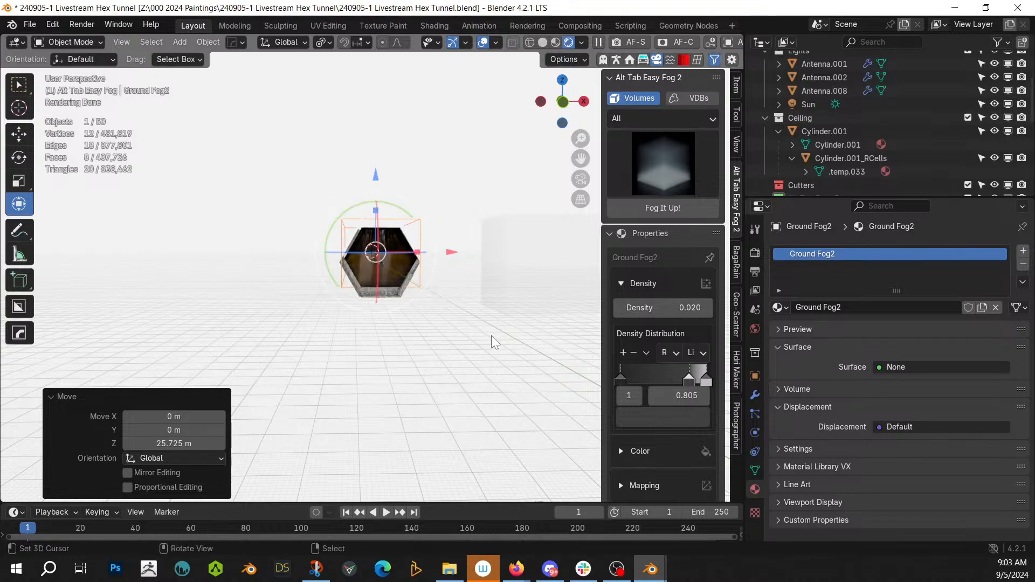
key("s")
key("shift+y")
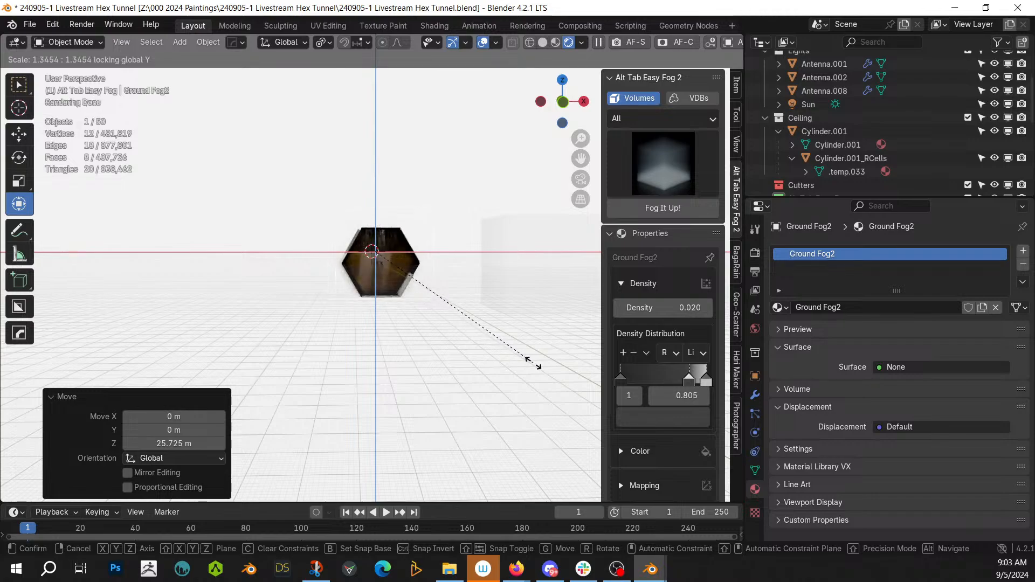
left_click(543, 370)
key("ctrl+a")
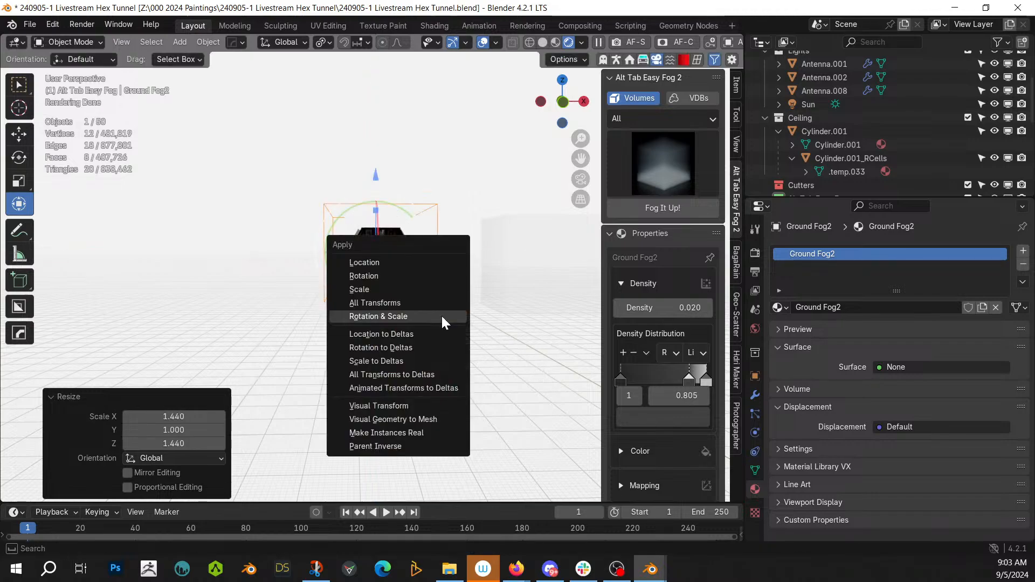
left_click(442, 316)
key("KP_0")
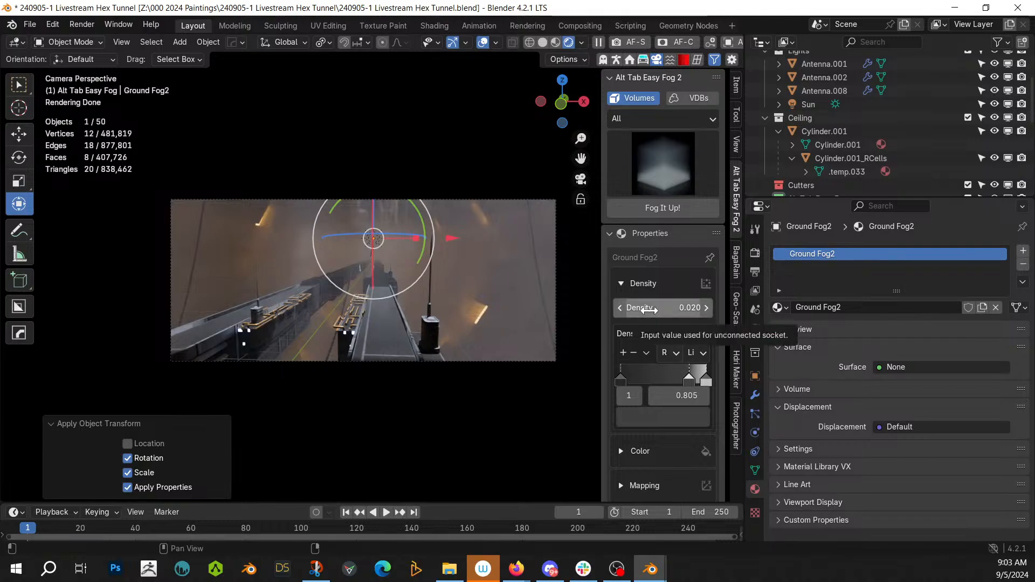
Step: Tint the Ground Fog2 volume's colour a muted teal green
left_click_drag(649, 309, 690, 306)
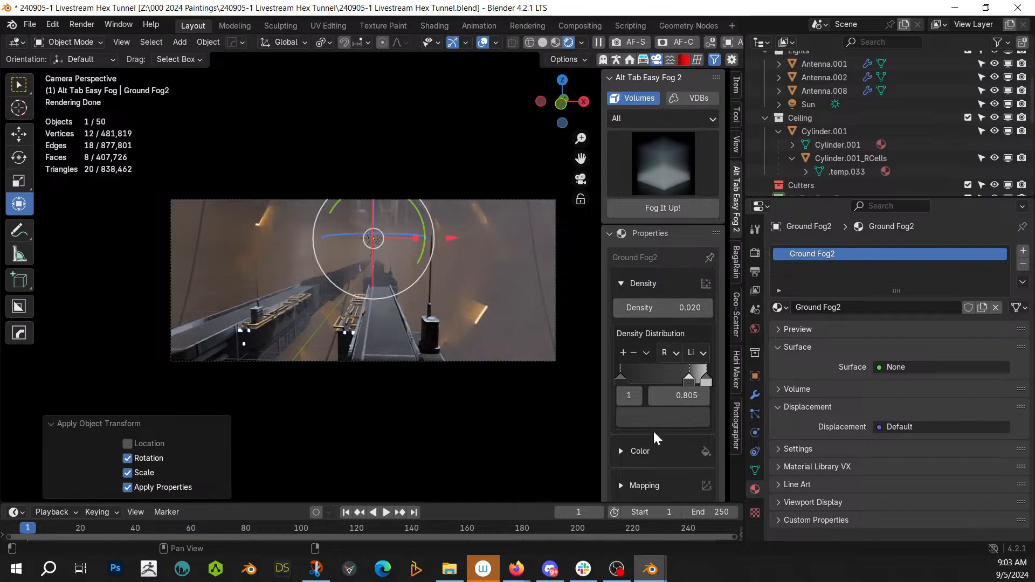
left_click(633, 453)
left_click(668, 477)
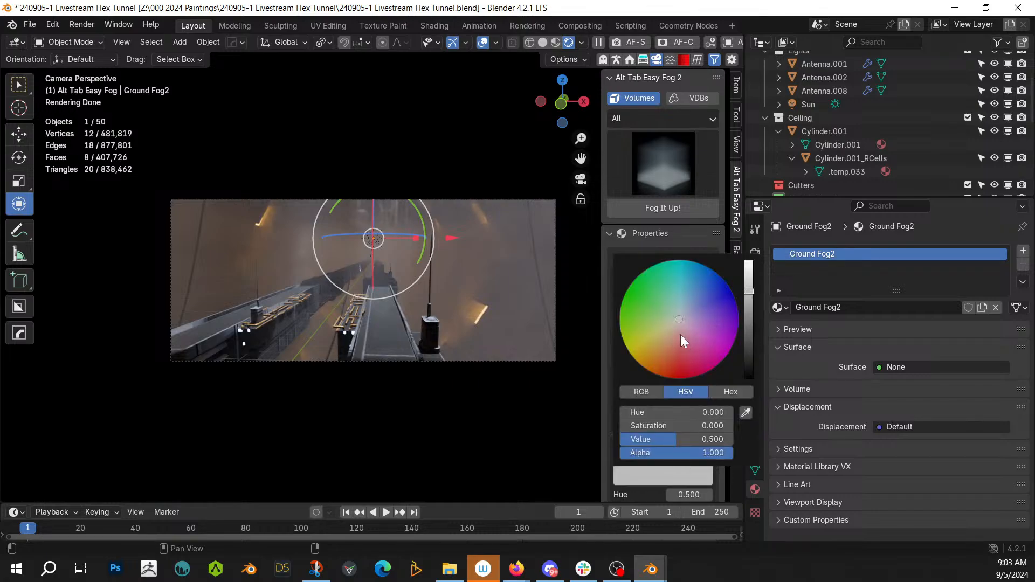
left_click_drag(682, 316, 676, 303)
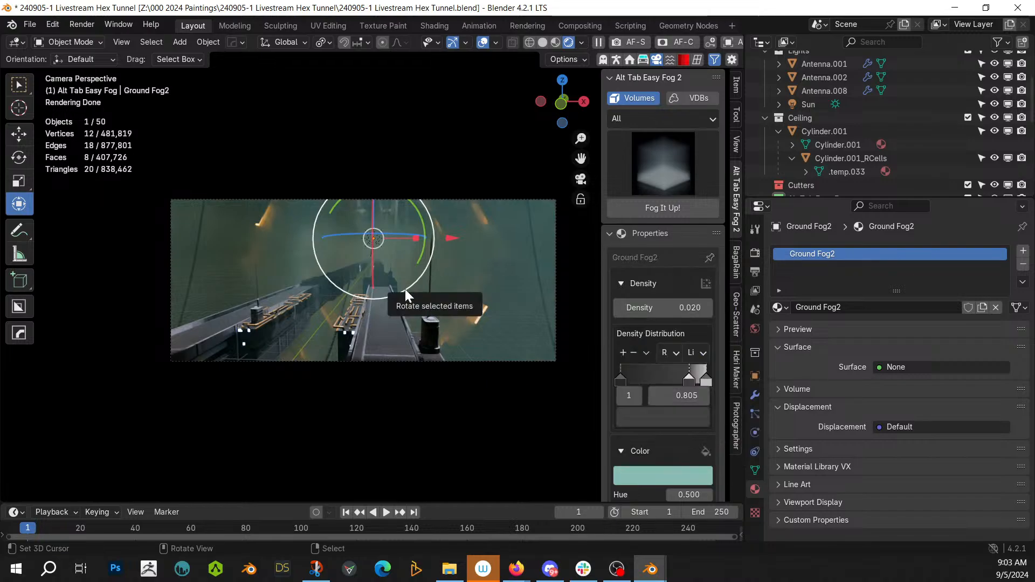
key("Home")
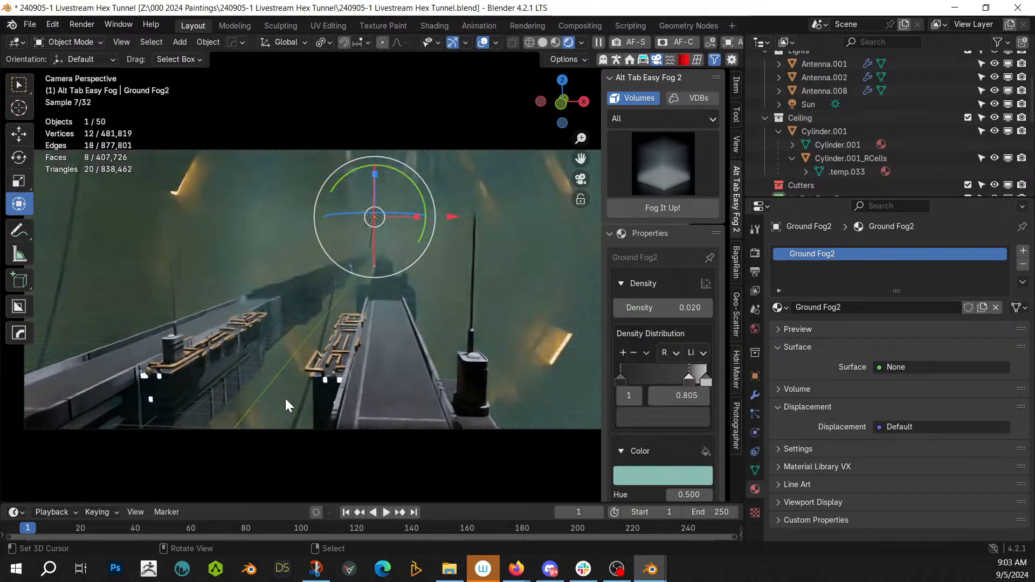
scroll(674, 458, "down", 3)
scroll(674, 441, "down", 1)
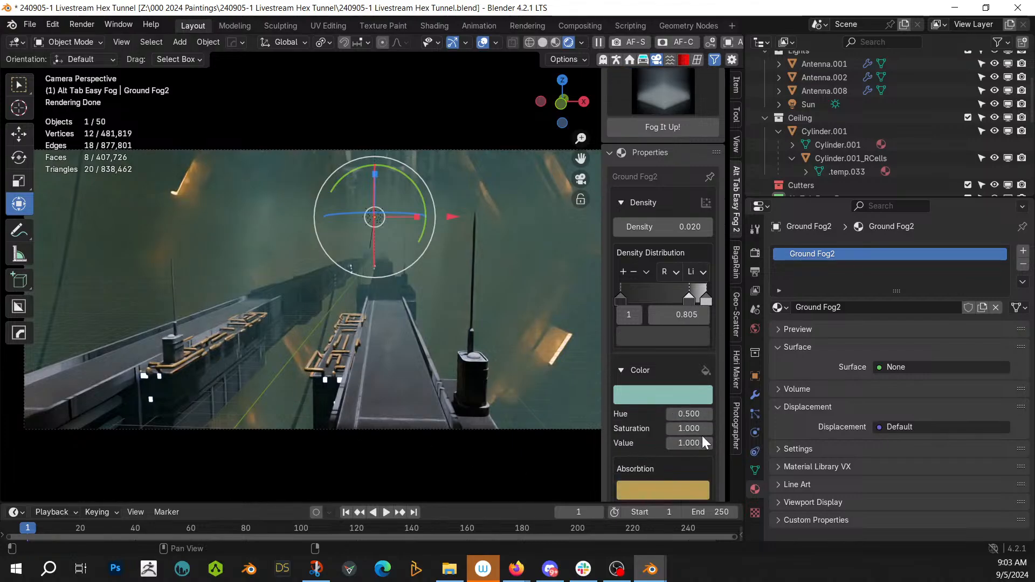
scroll(694, 454, "down", 3)
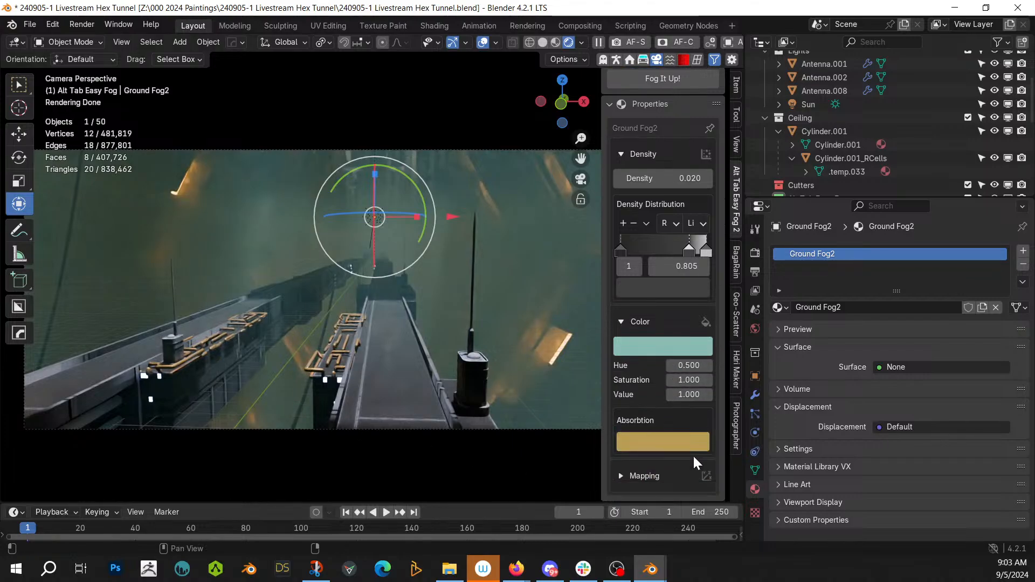
Step: Set the Ground Fog2 density to 0.01
left_click(621, 322)
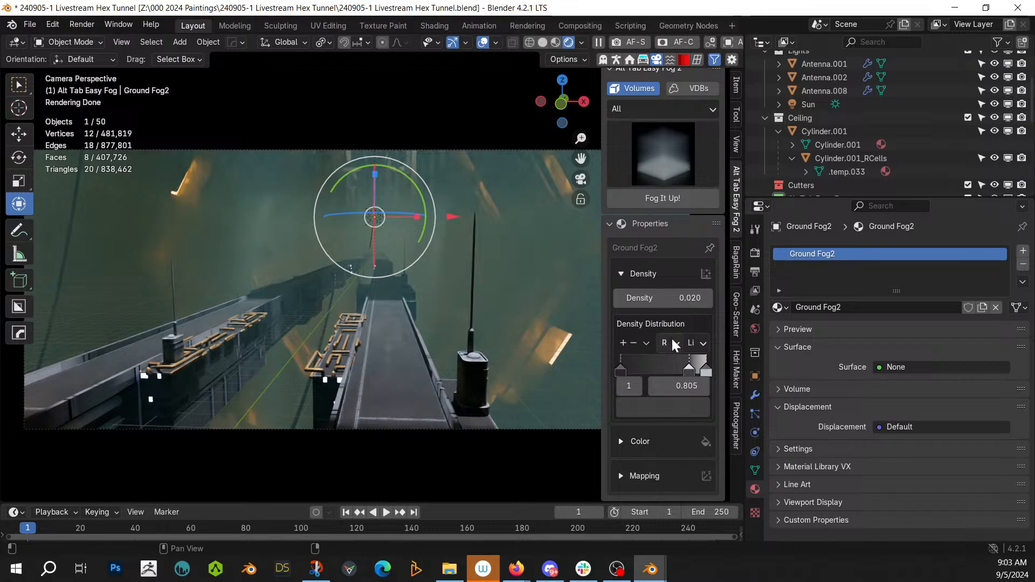
left_click(663, 298)
key("BackSpace")
type(".1")
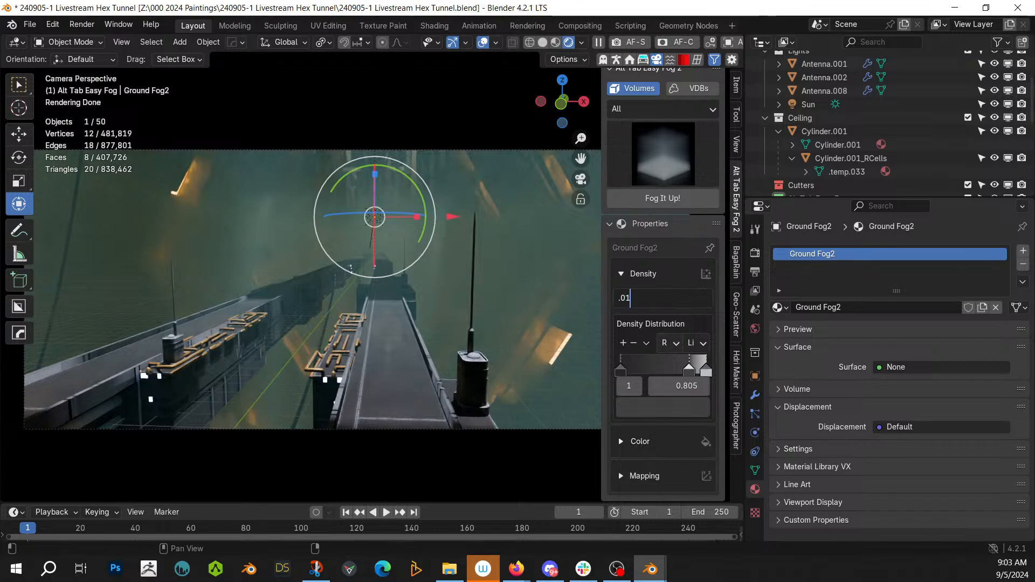
key("Return")
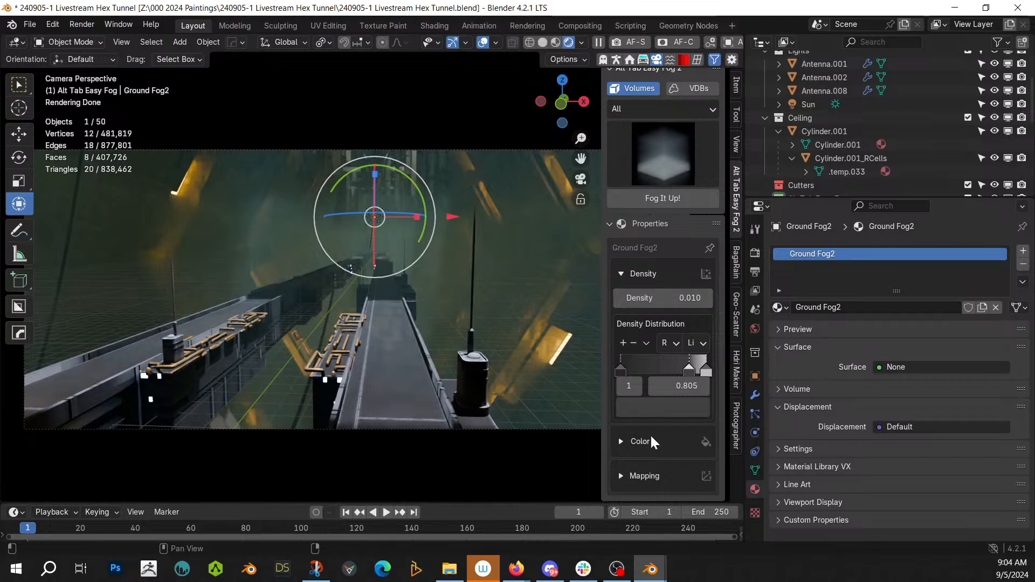
scroll(373, 291, "down", 2)
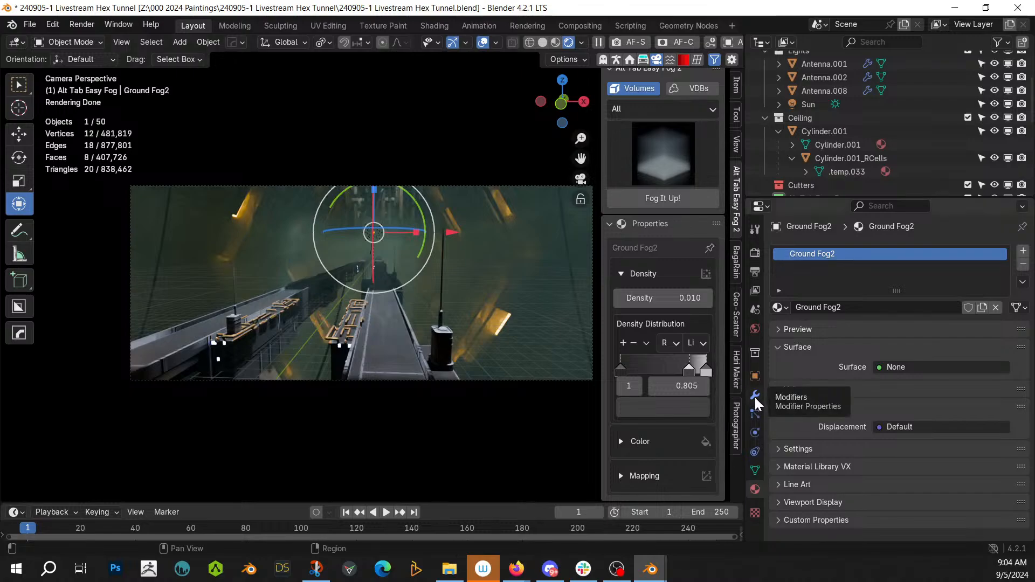
Step: Place the 2_Woman_Walk2_Bamboo_2K asset on the near end of the walkway and rotate it 180° about Z in Solid shading
left_click(379, 362)
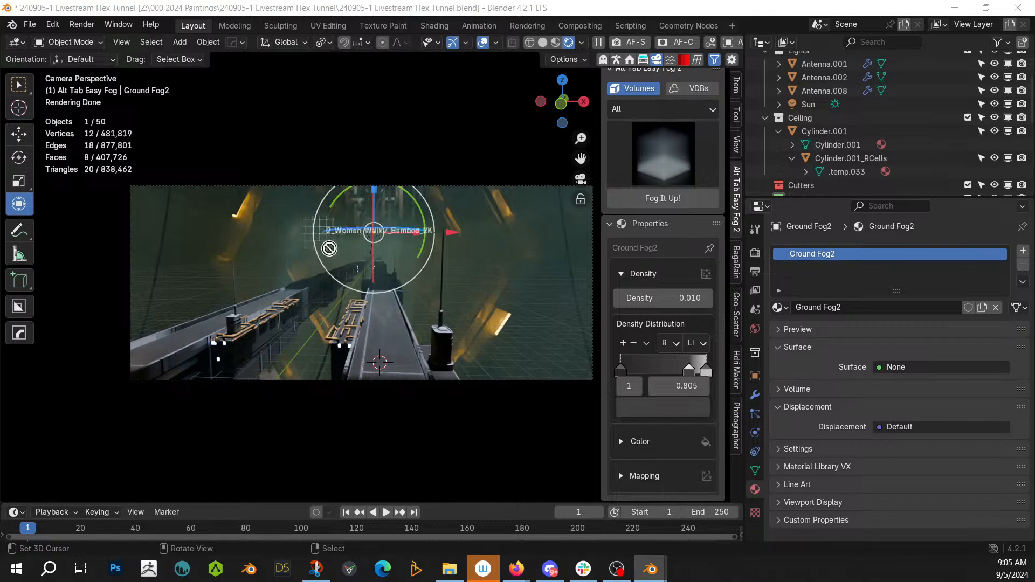
left_click_drag(328, 248, 390, 363)
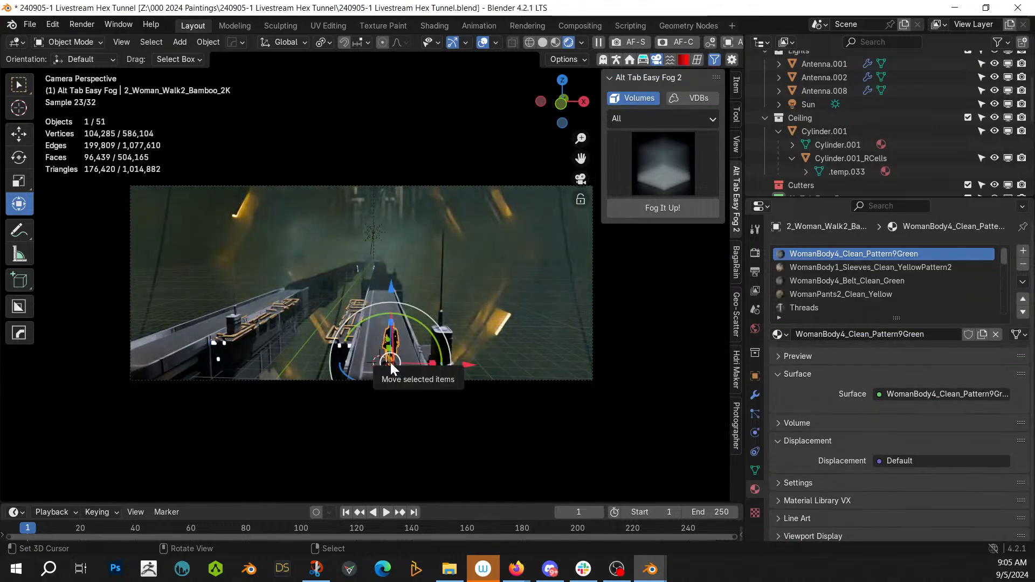
key("z")
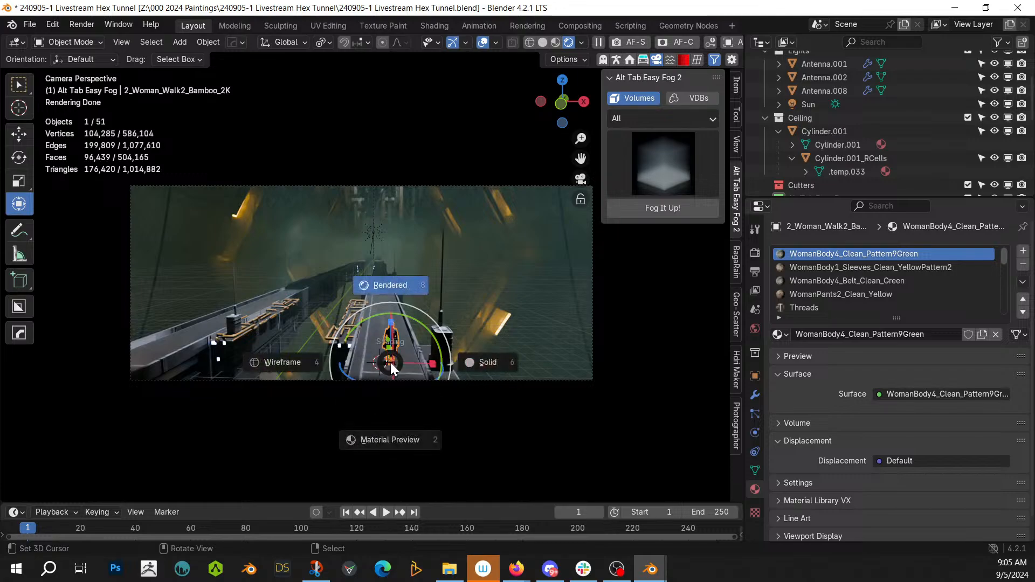
type("6rz180")
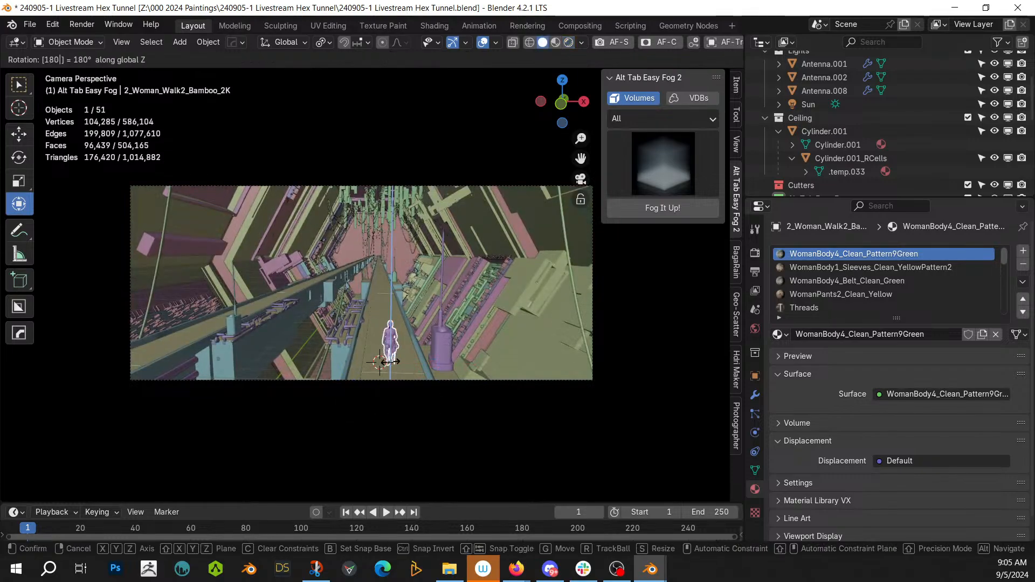
key("Return")
Step: Move the woman figure about 0.53 m along X toward the walkway's edge
key("KP_Decimal")
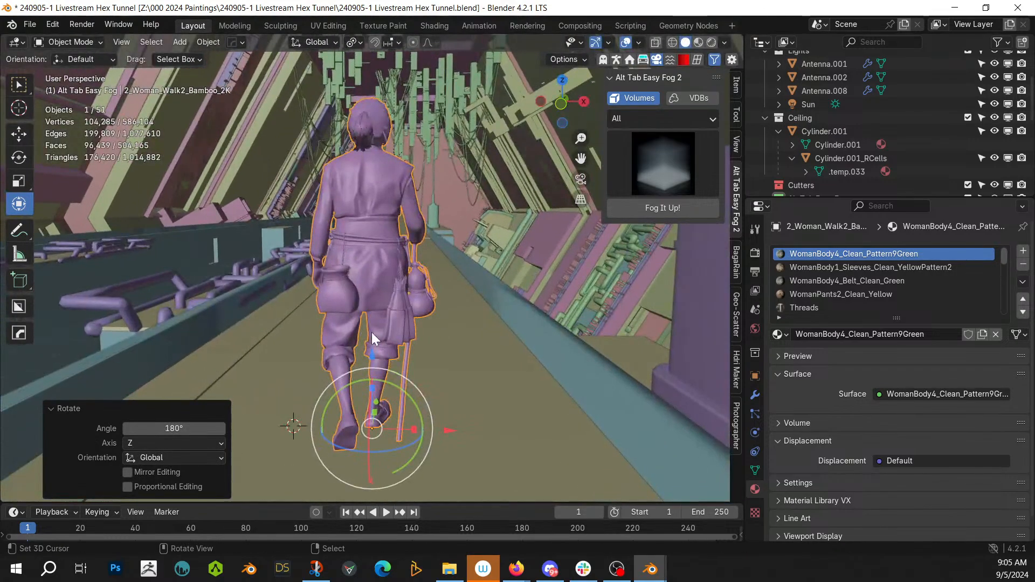
middle_click_drag(371, 332, 150, 432)
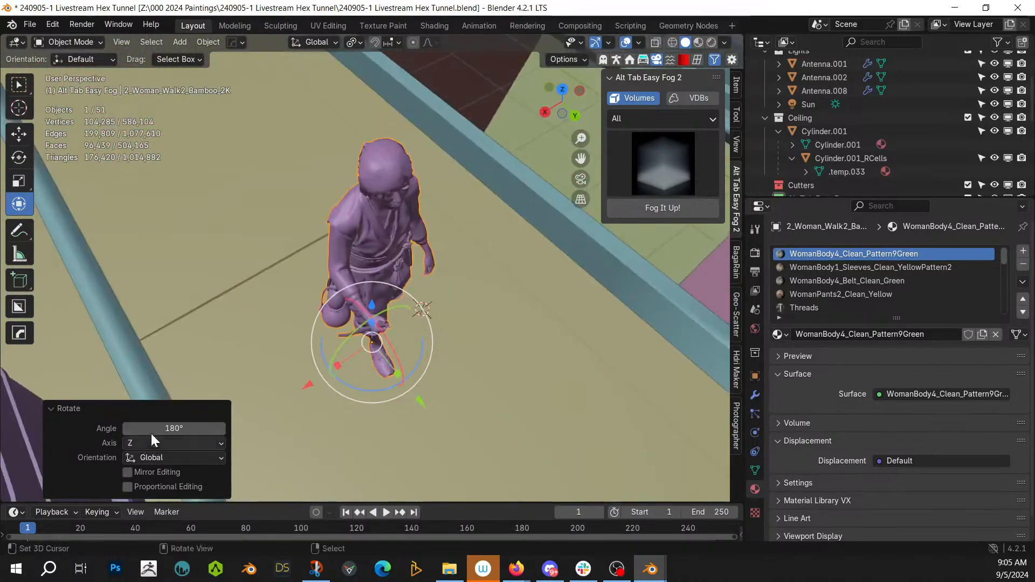
left_click_drag(308, 384, 234, 434)
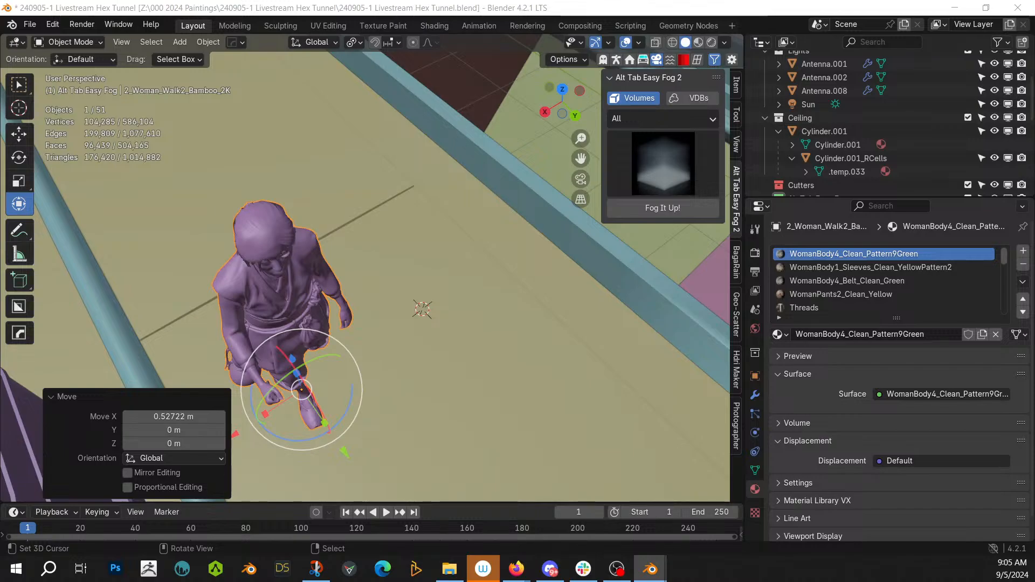
Step: Place the 1_Walk1_3_2k soldier asset on the walkway beside the woman and rotate it 180° about Z
left_click_drag(1, 181, 426, 308)
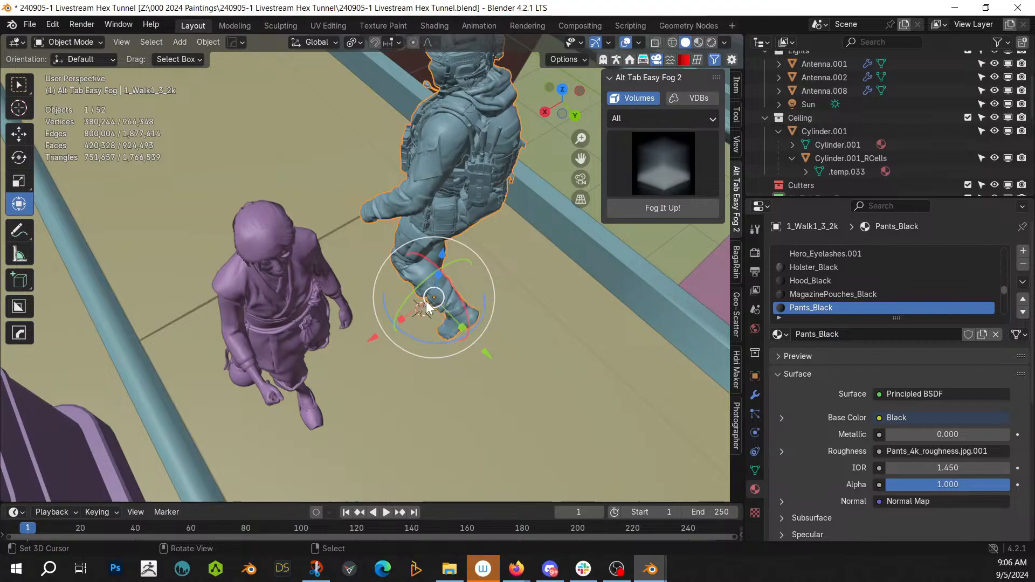
middle_click_drag(533, 469, 682, 384)
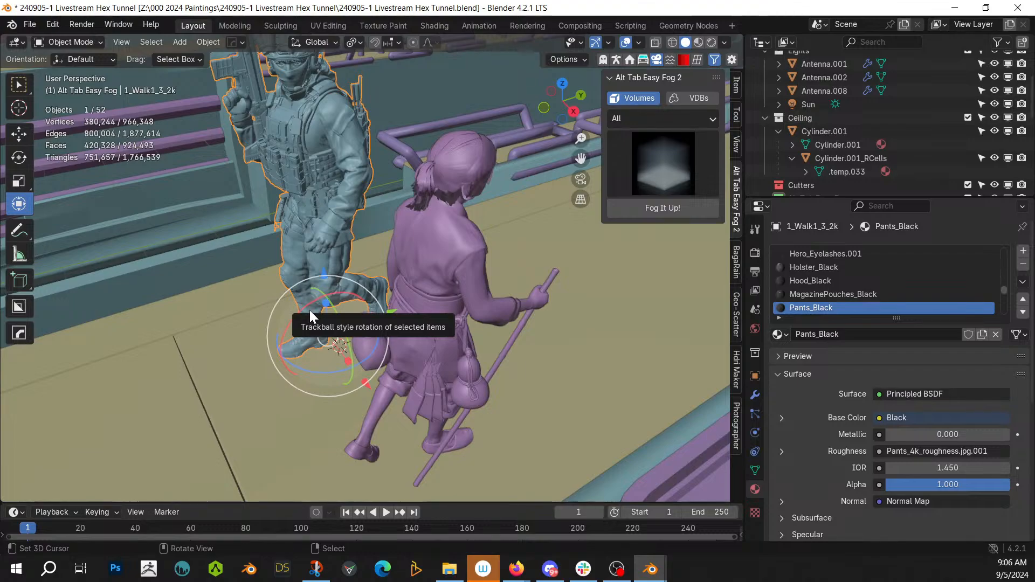
type("r")
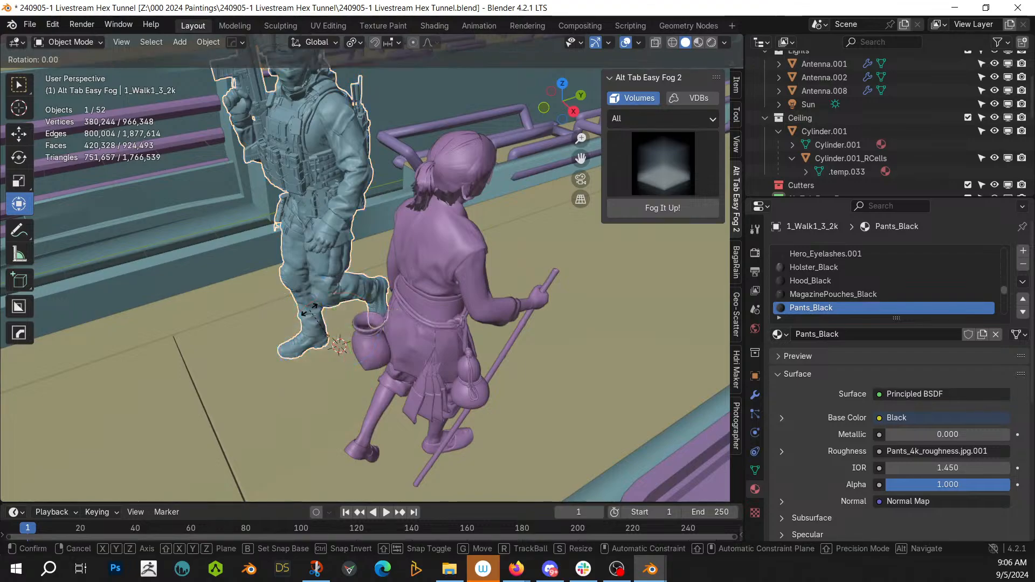
type("z180")
key("Return")
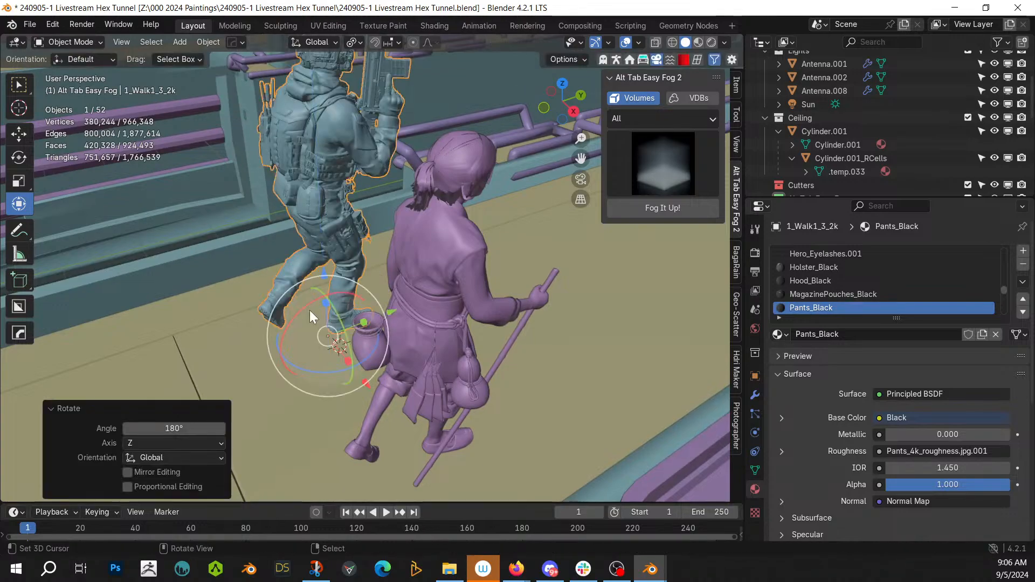
Step: Preview both figures through the camera in Rendered shading and save the file
key("KP_0")
scroll(309, 309, "up", 2)
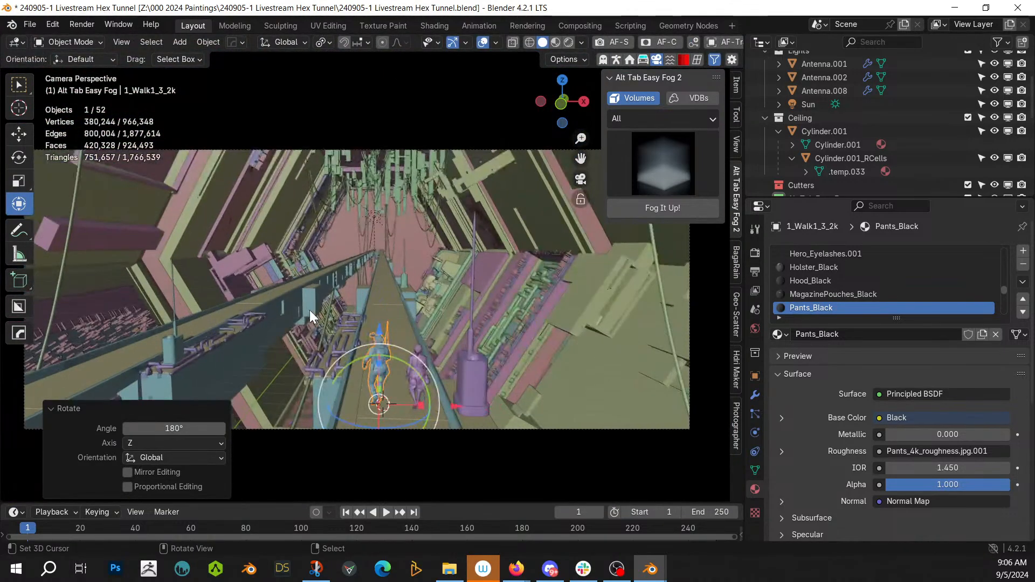
key("ctrl+s")
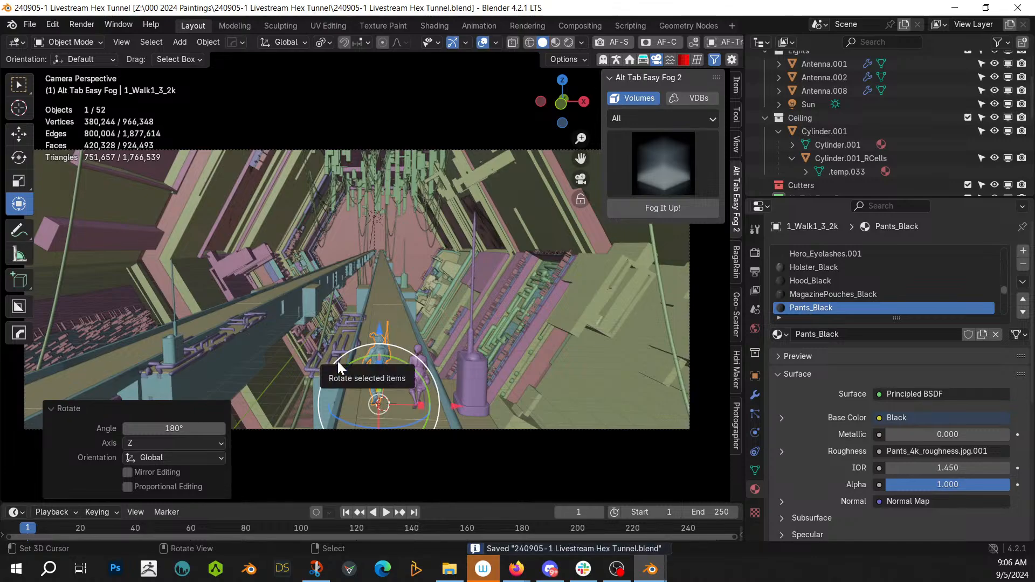
key("z")
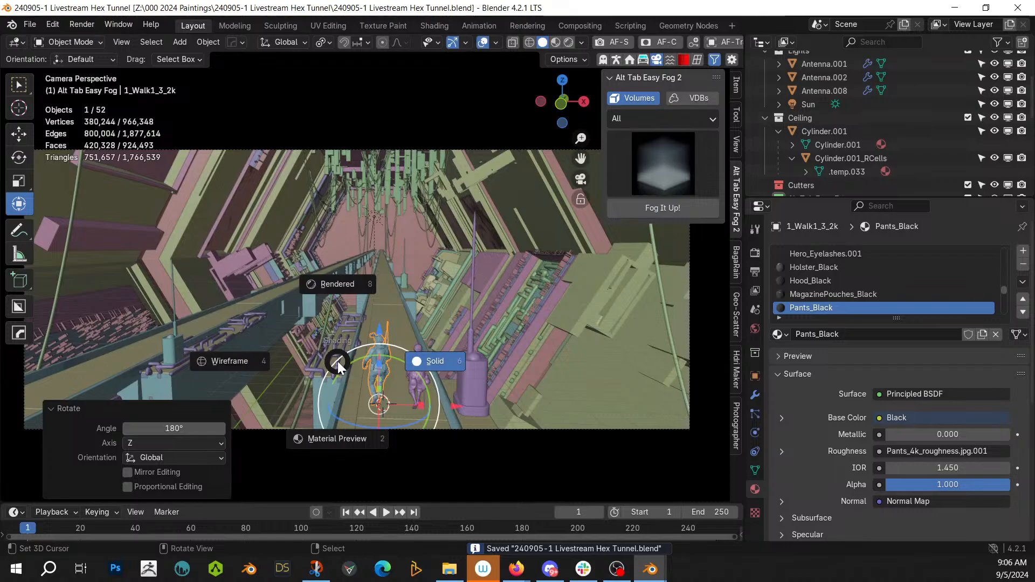
key("8")
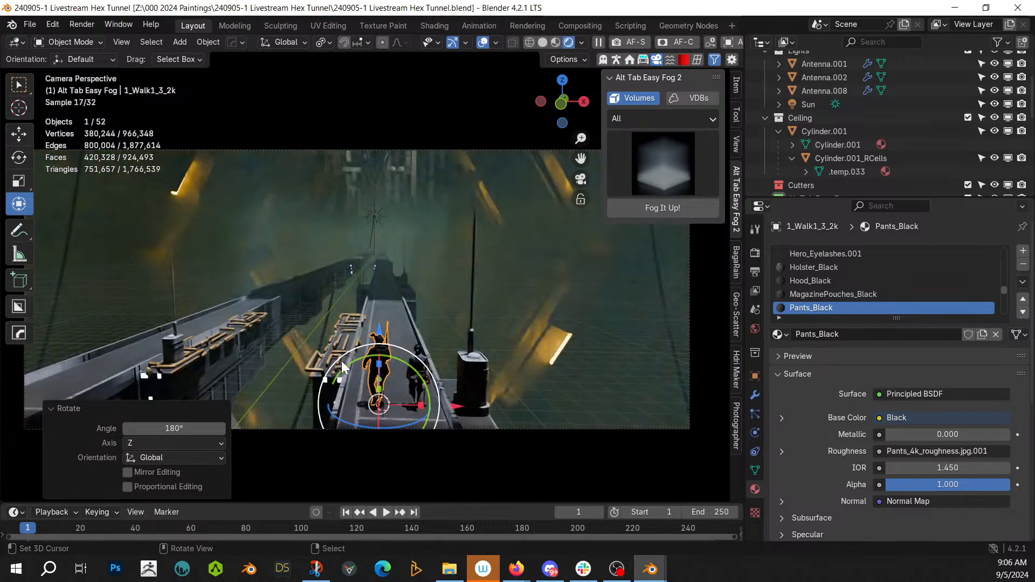
left_click(413, 455)
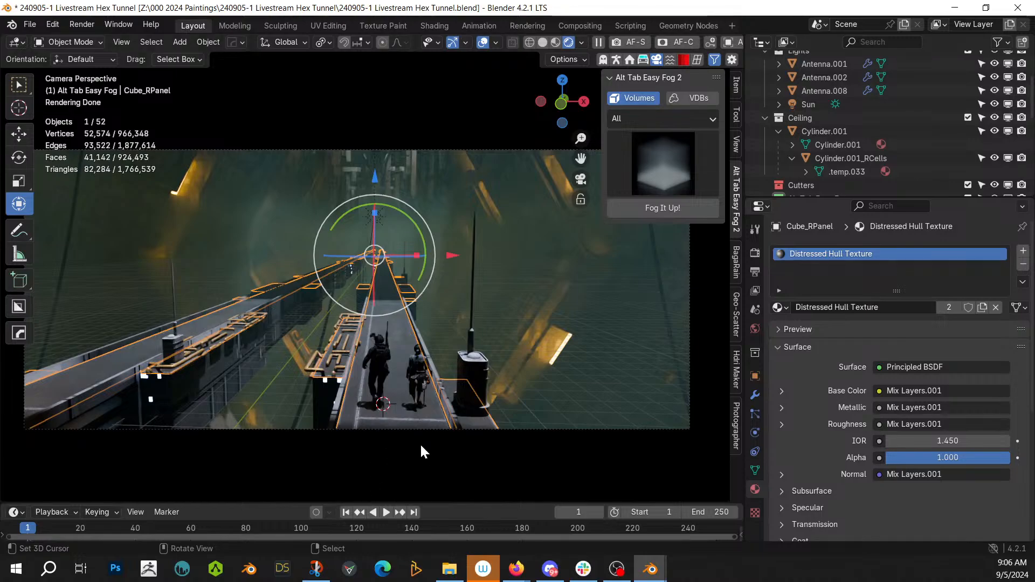
left_click(419, 443)
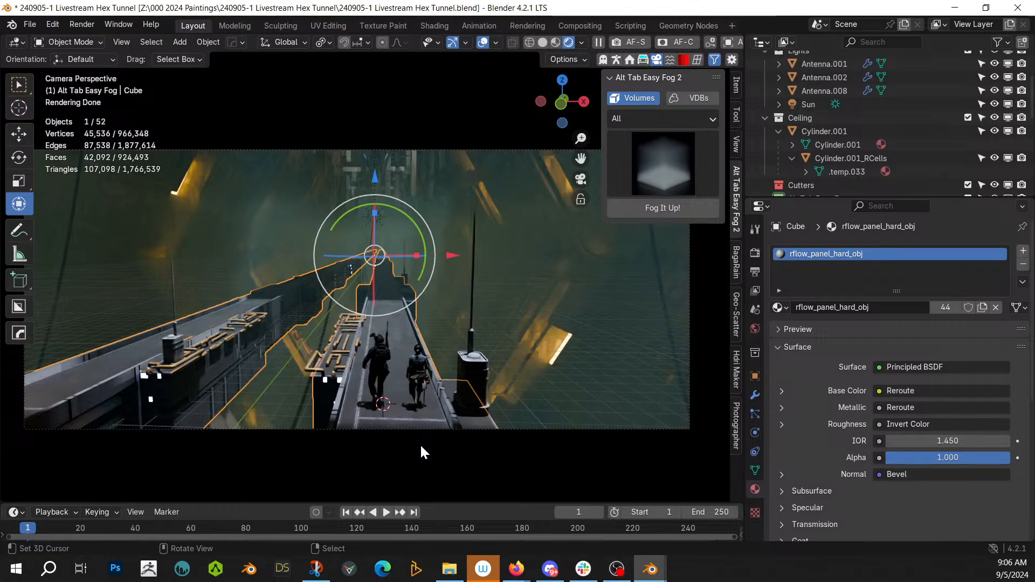
key("ctrl+s")
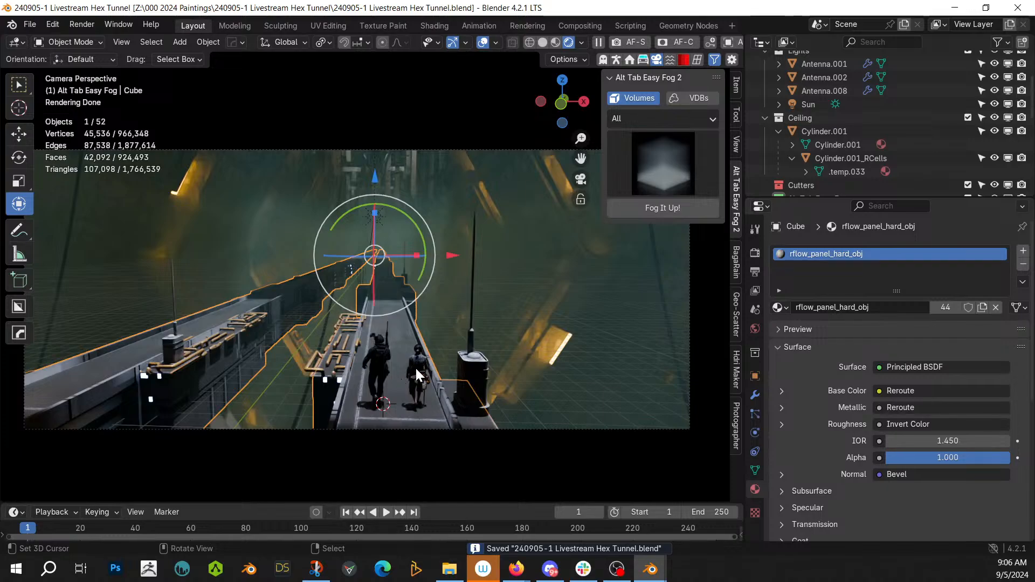
Step: Move the woman figure along X slightly closer to the soldier
left_click(415, 366)
left_click_drag(493, 406, 453, 408)
right_click(523, 462)
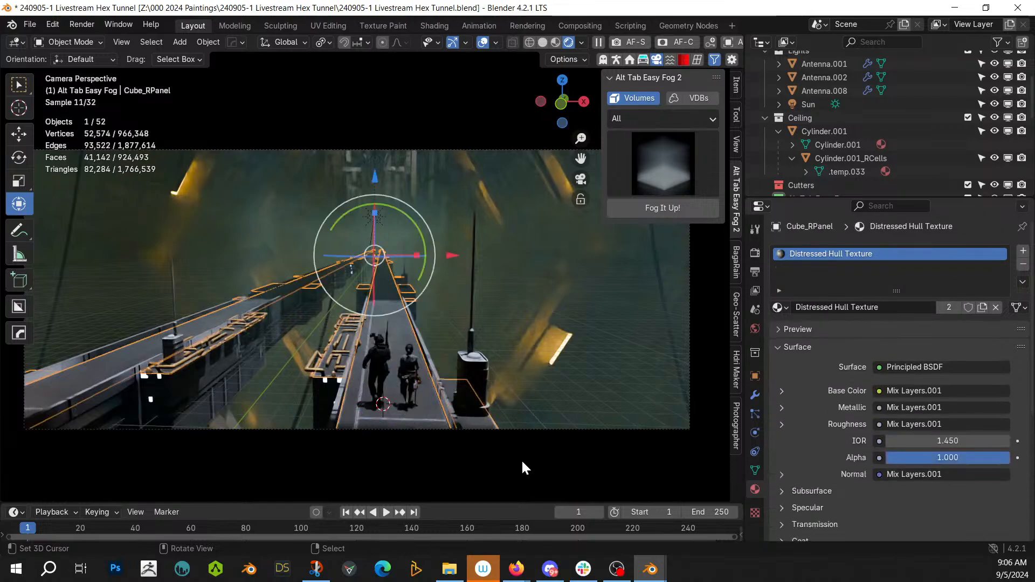